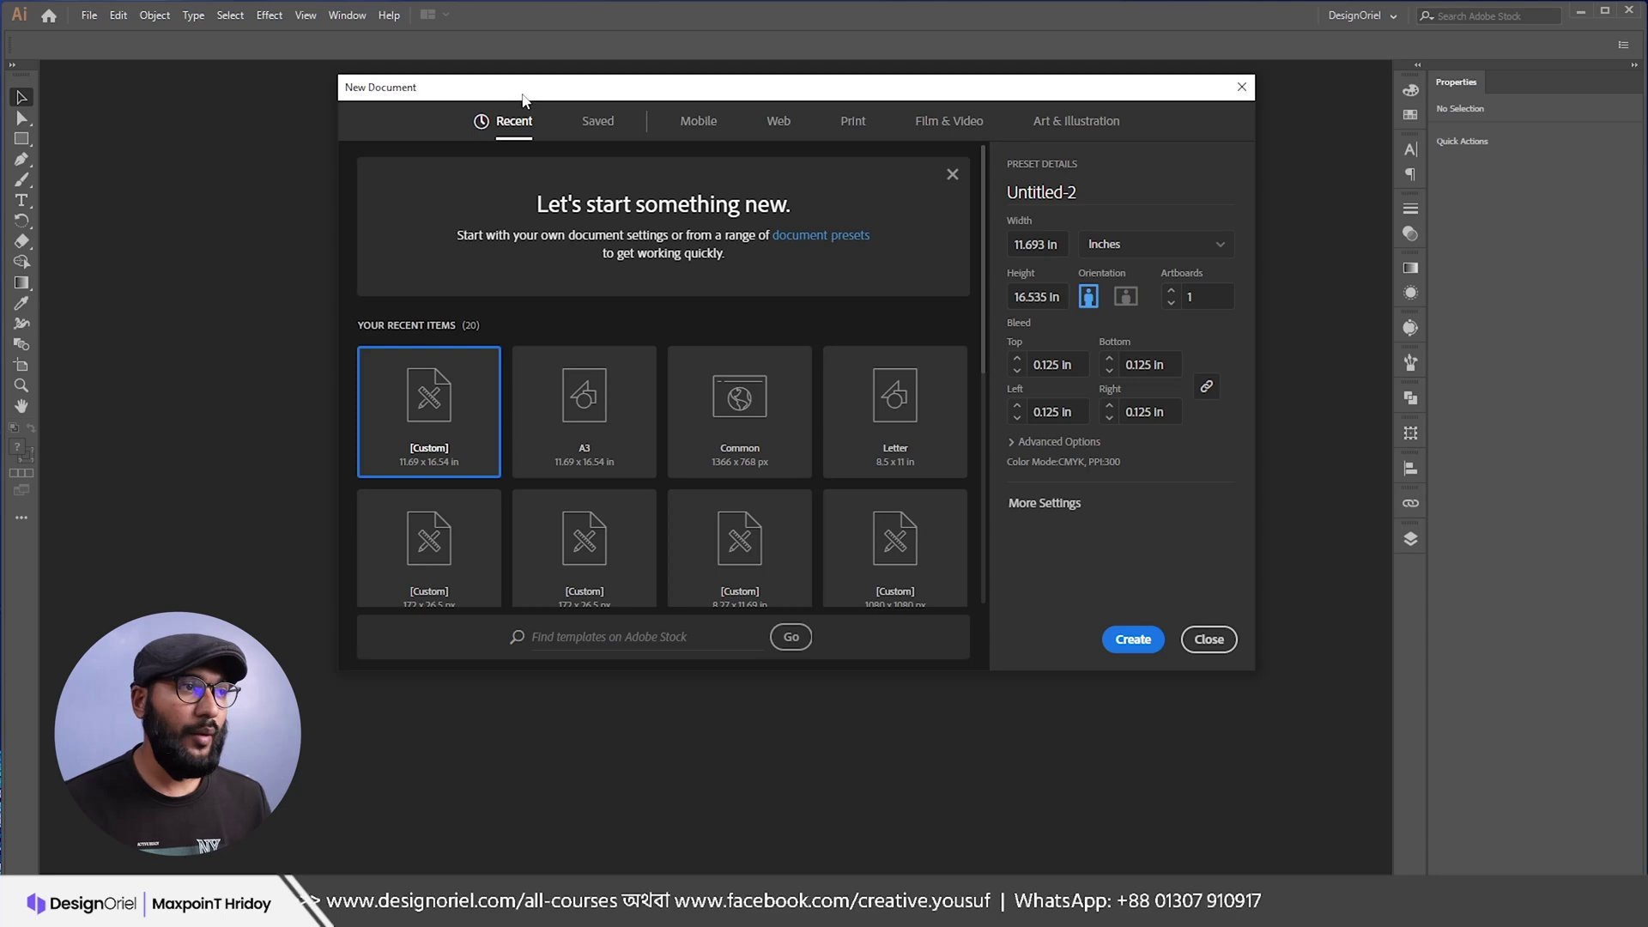
Step: Choose the A3 preset from the blank print document presets for the new document
drag(533, 97, 486, 94)
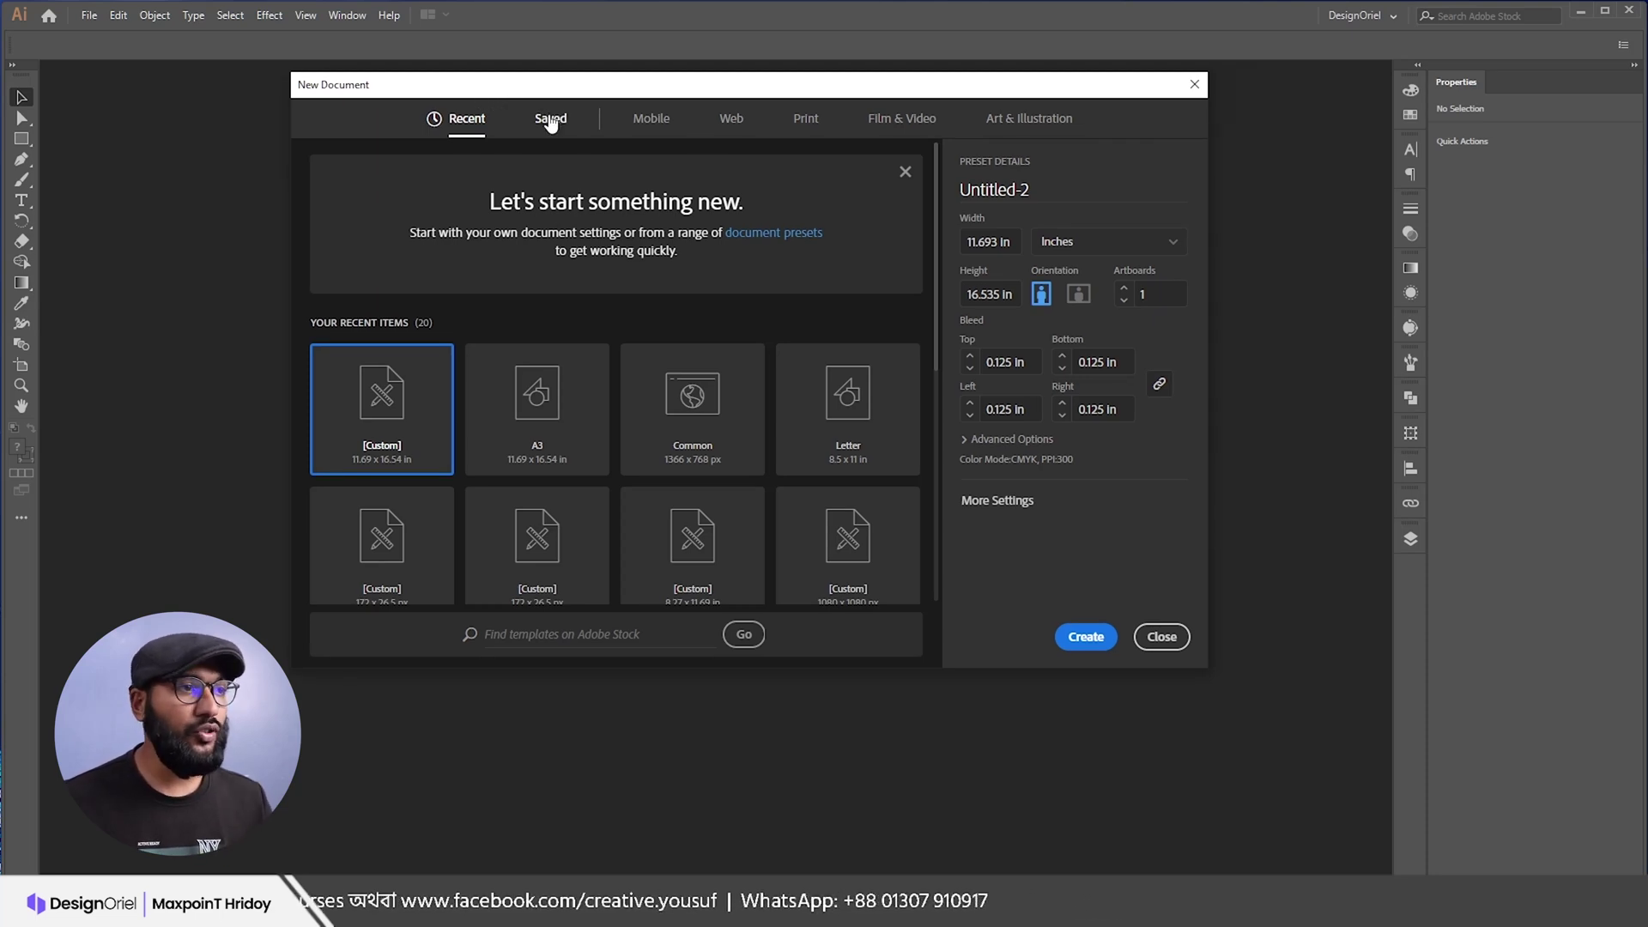
drag(509, 92, 526, 101)
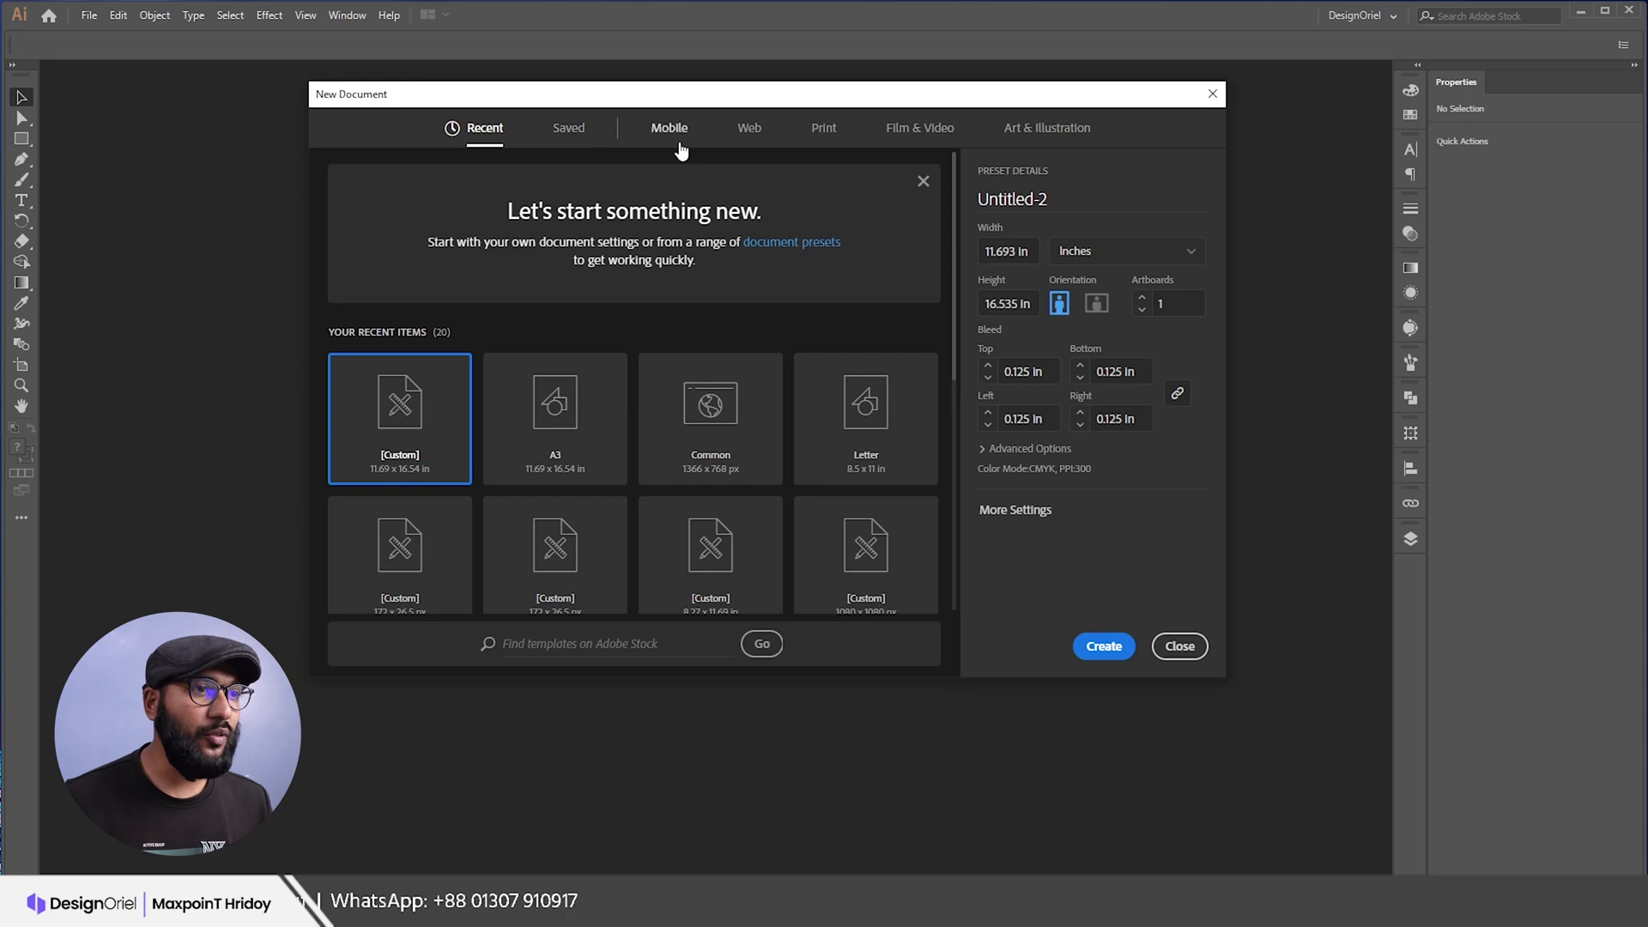
click(826, 136)
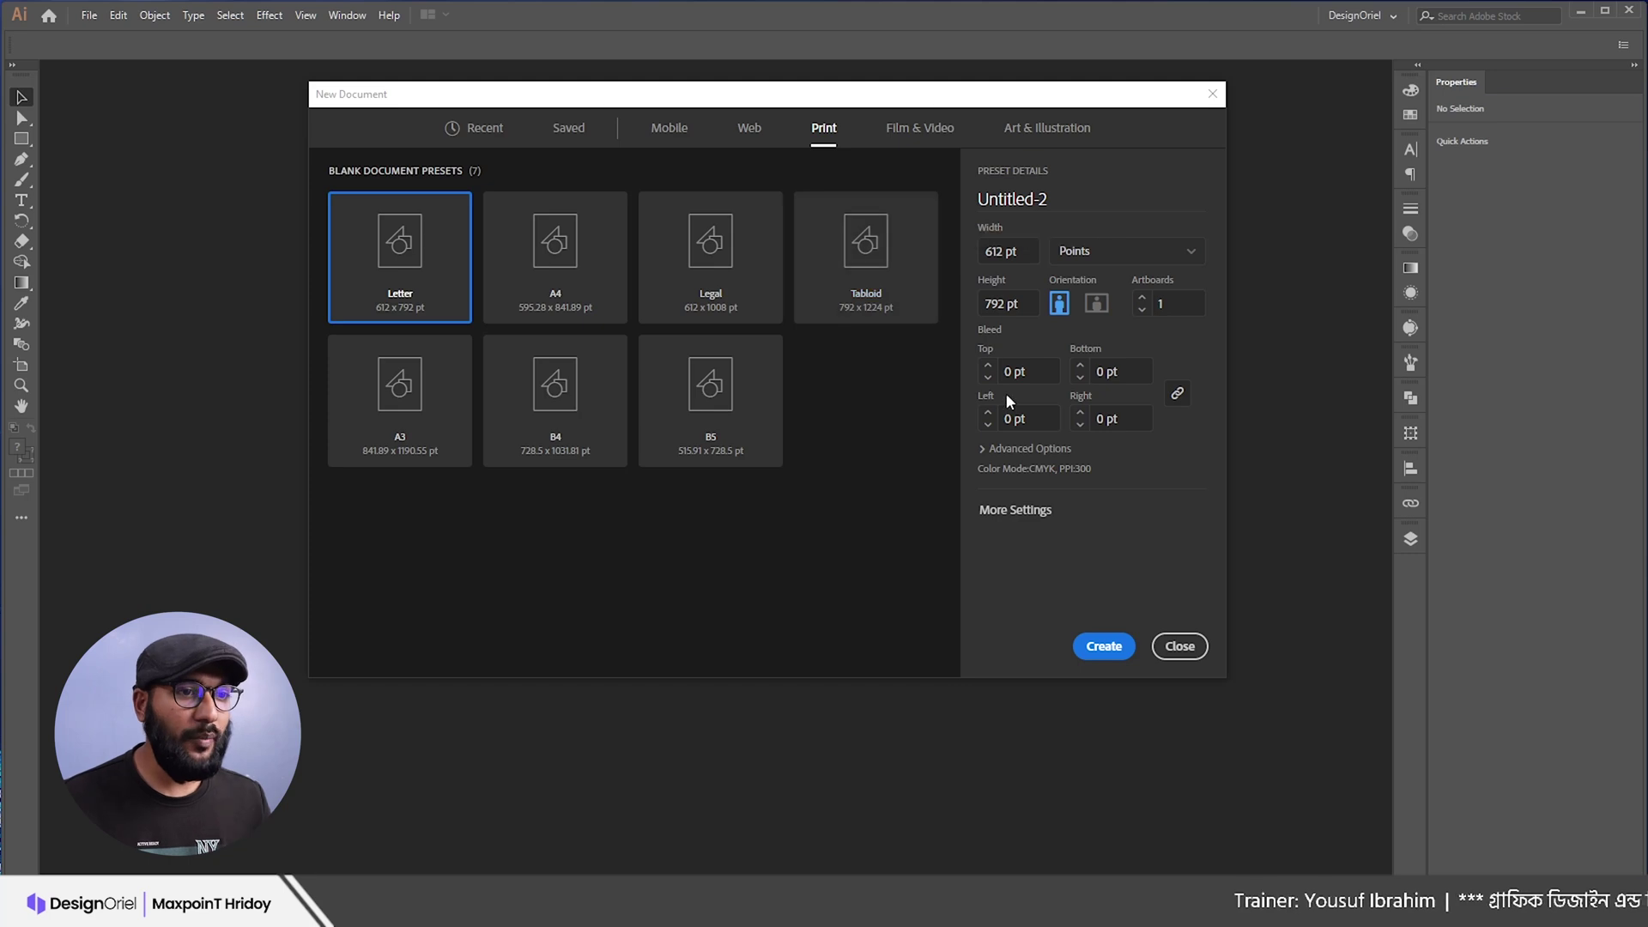
click(1025, 449)
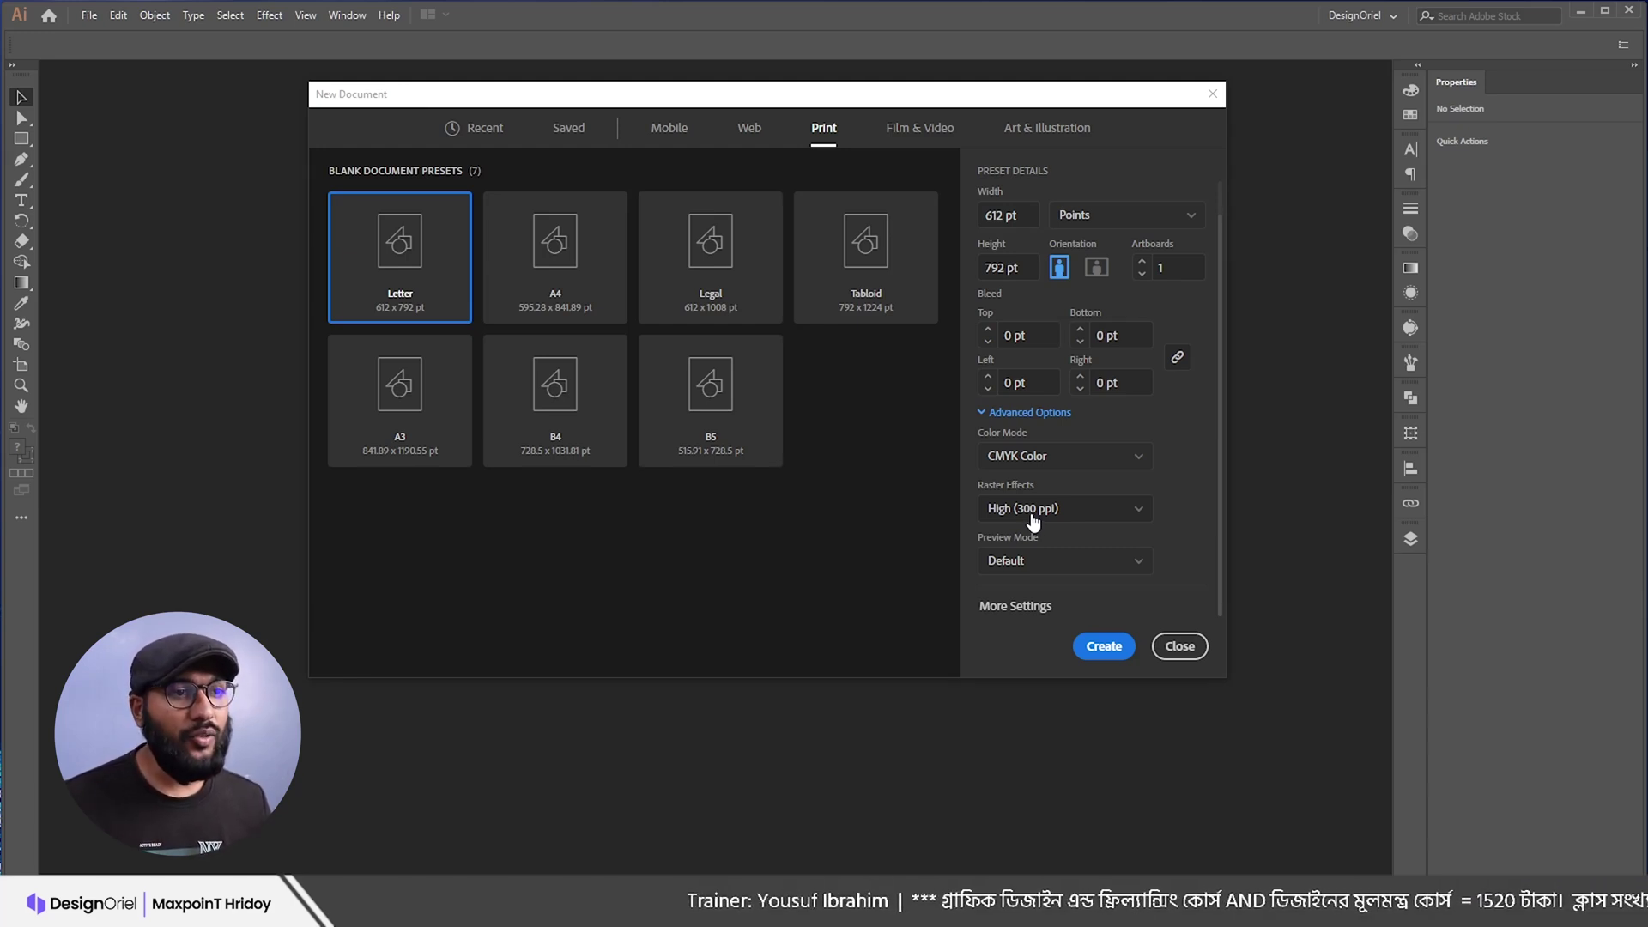
scroll(1096, 258, up, 1)
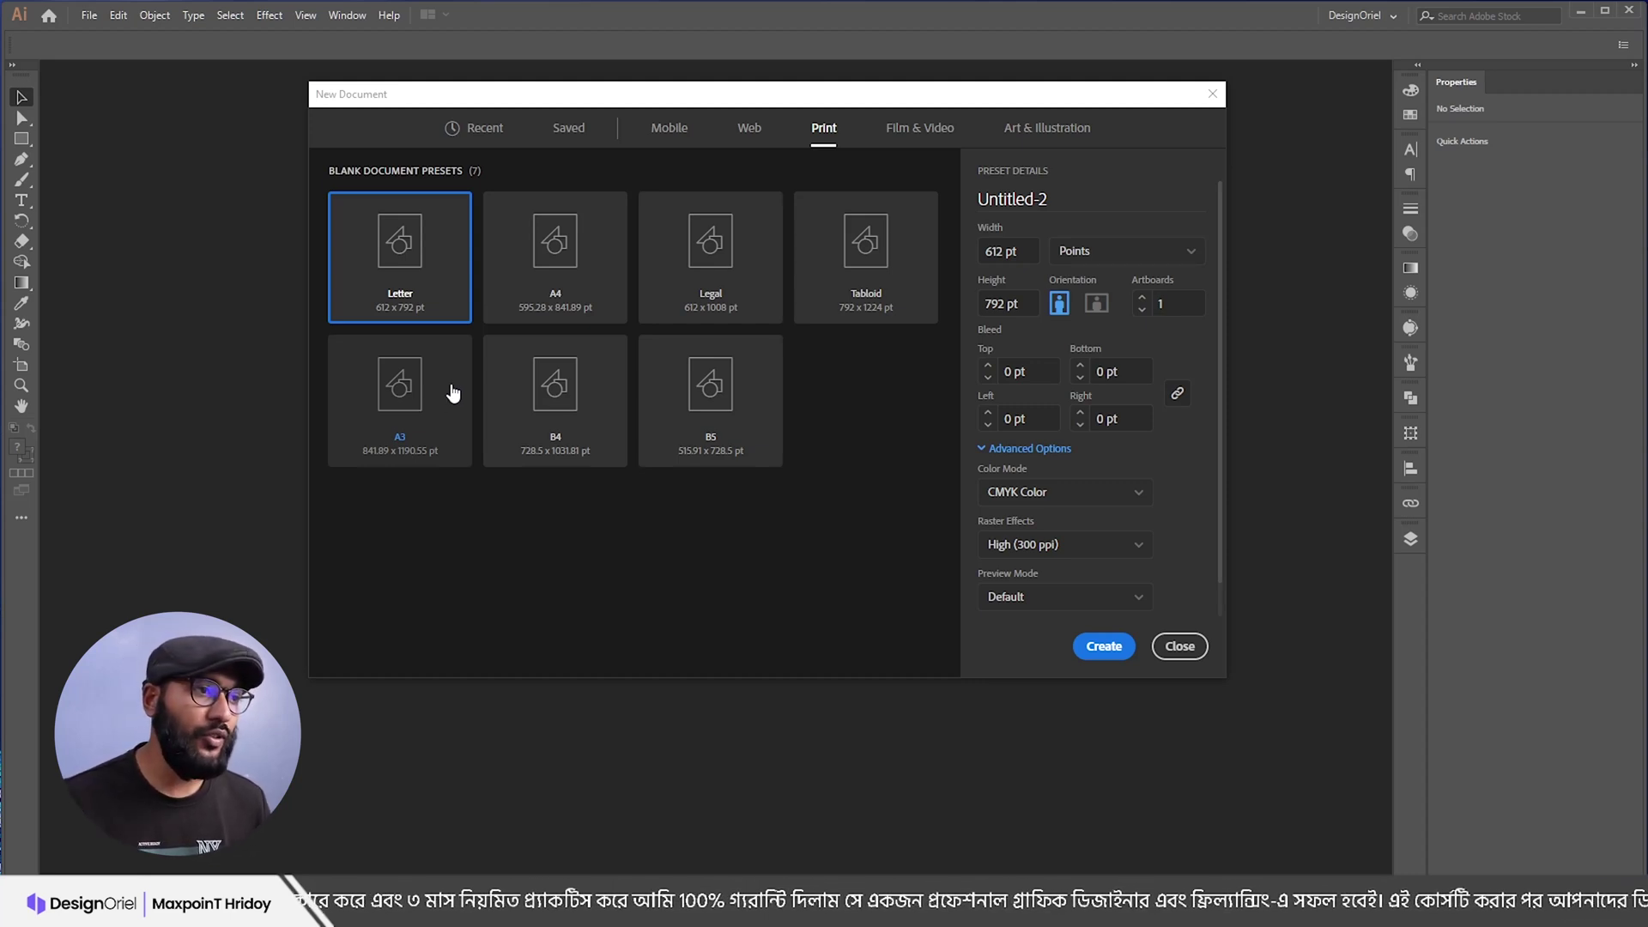
click(391, 378)
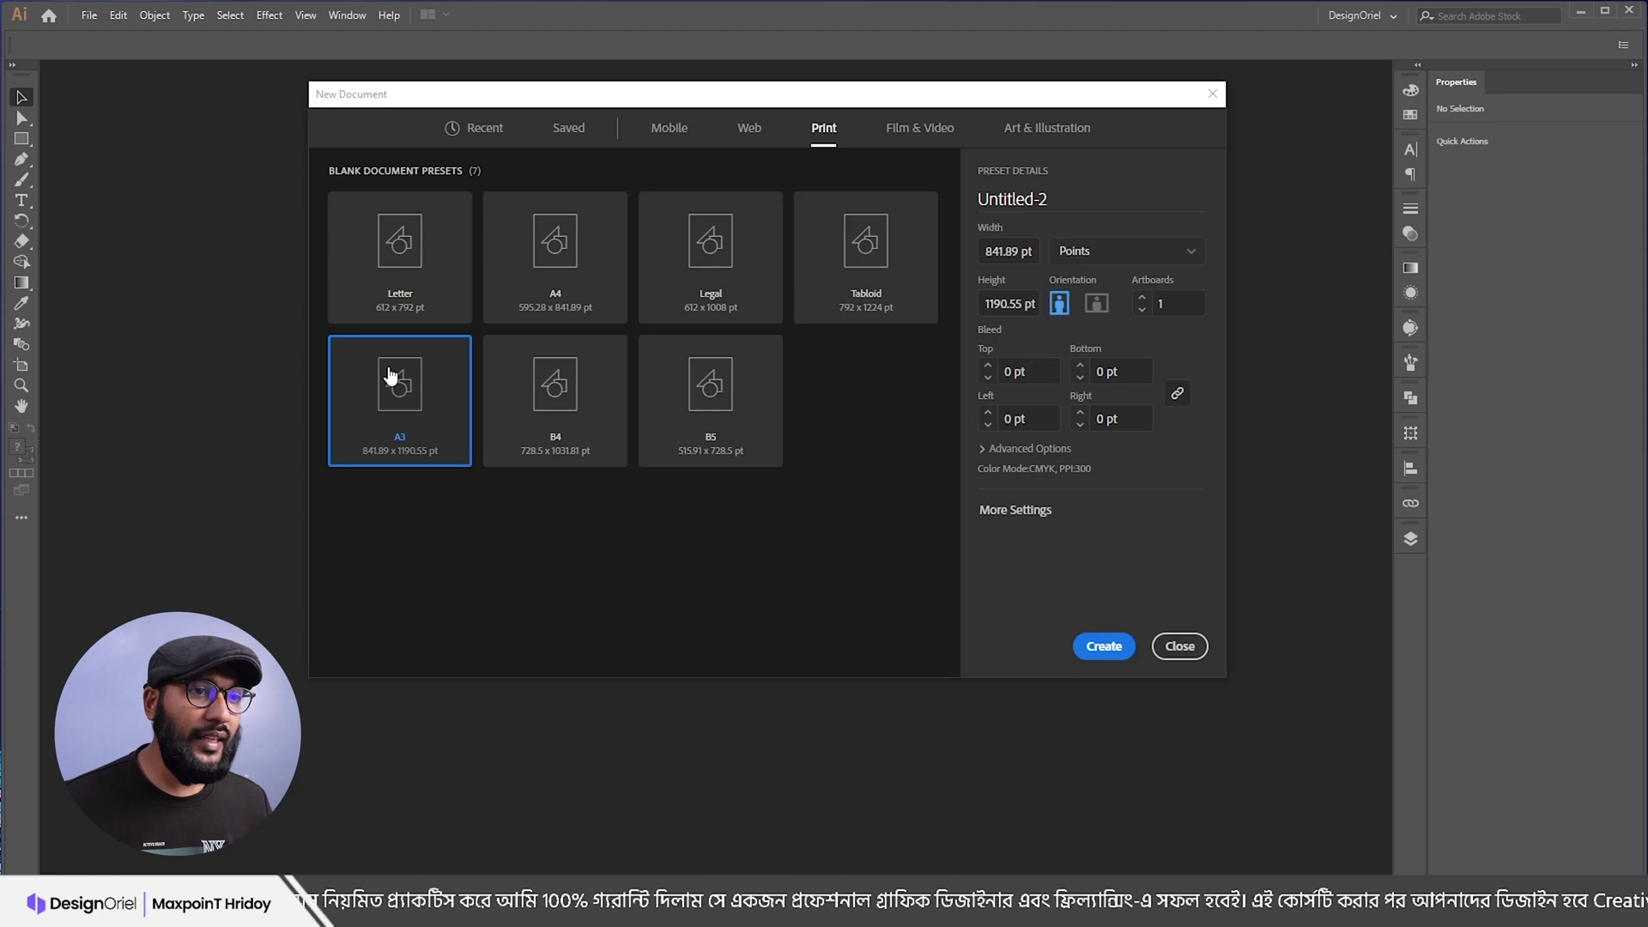
Step: Switch the new document's units to Millimeters and check its width and height
click(1104, 259)
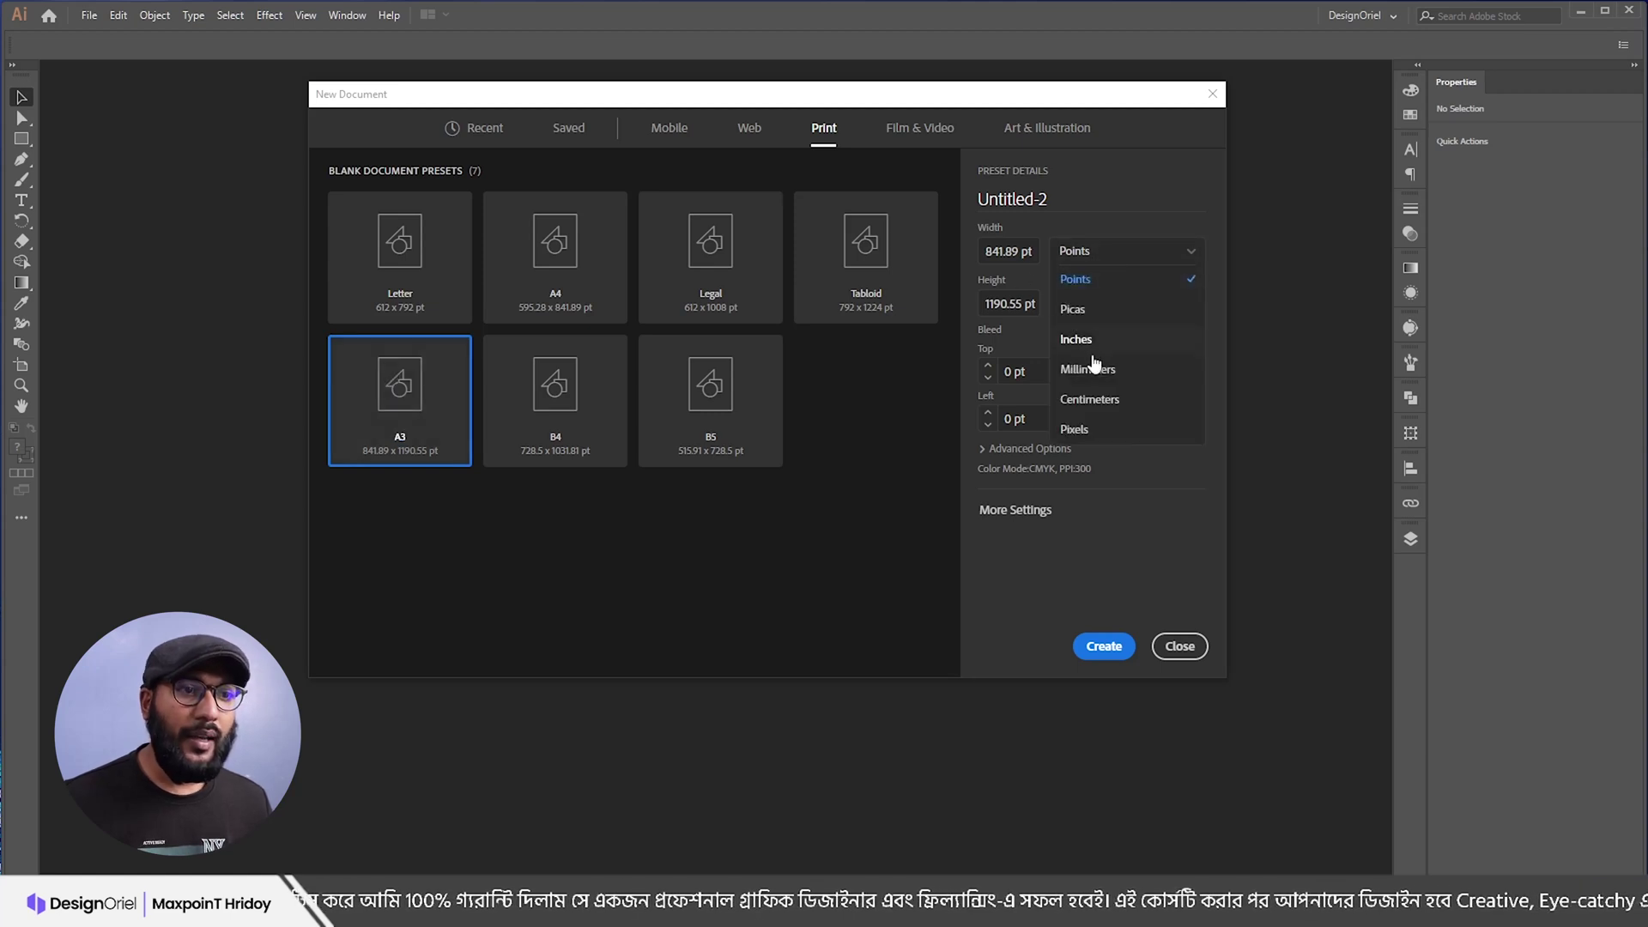
click(1093, 367)
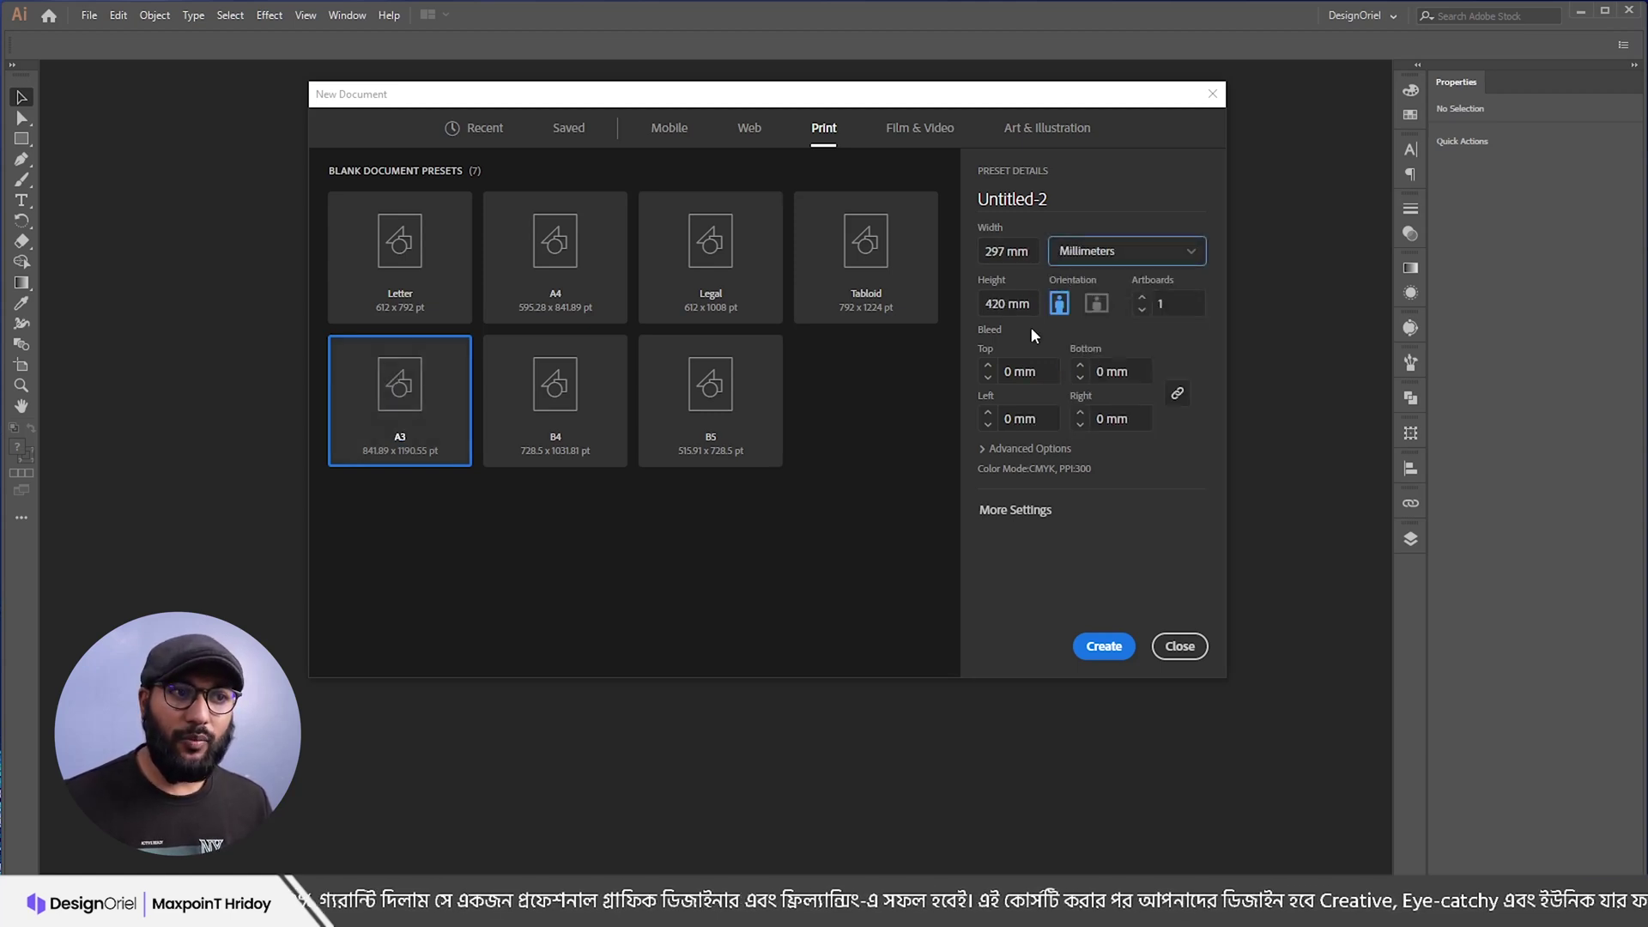
click(1023, 252)
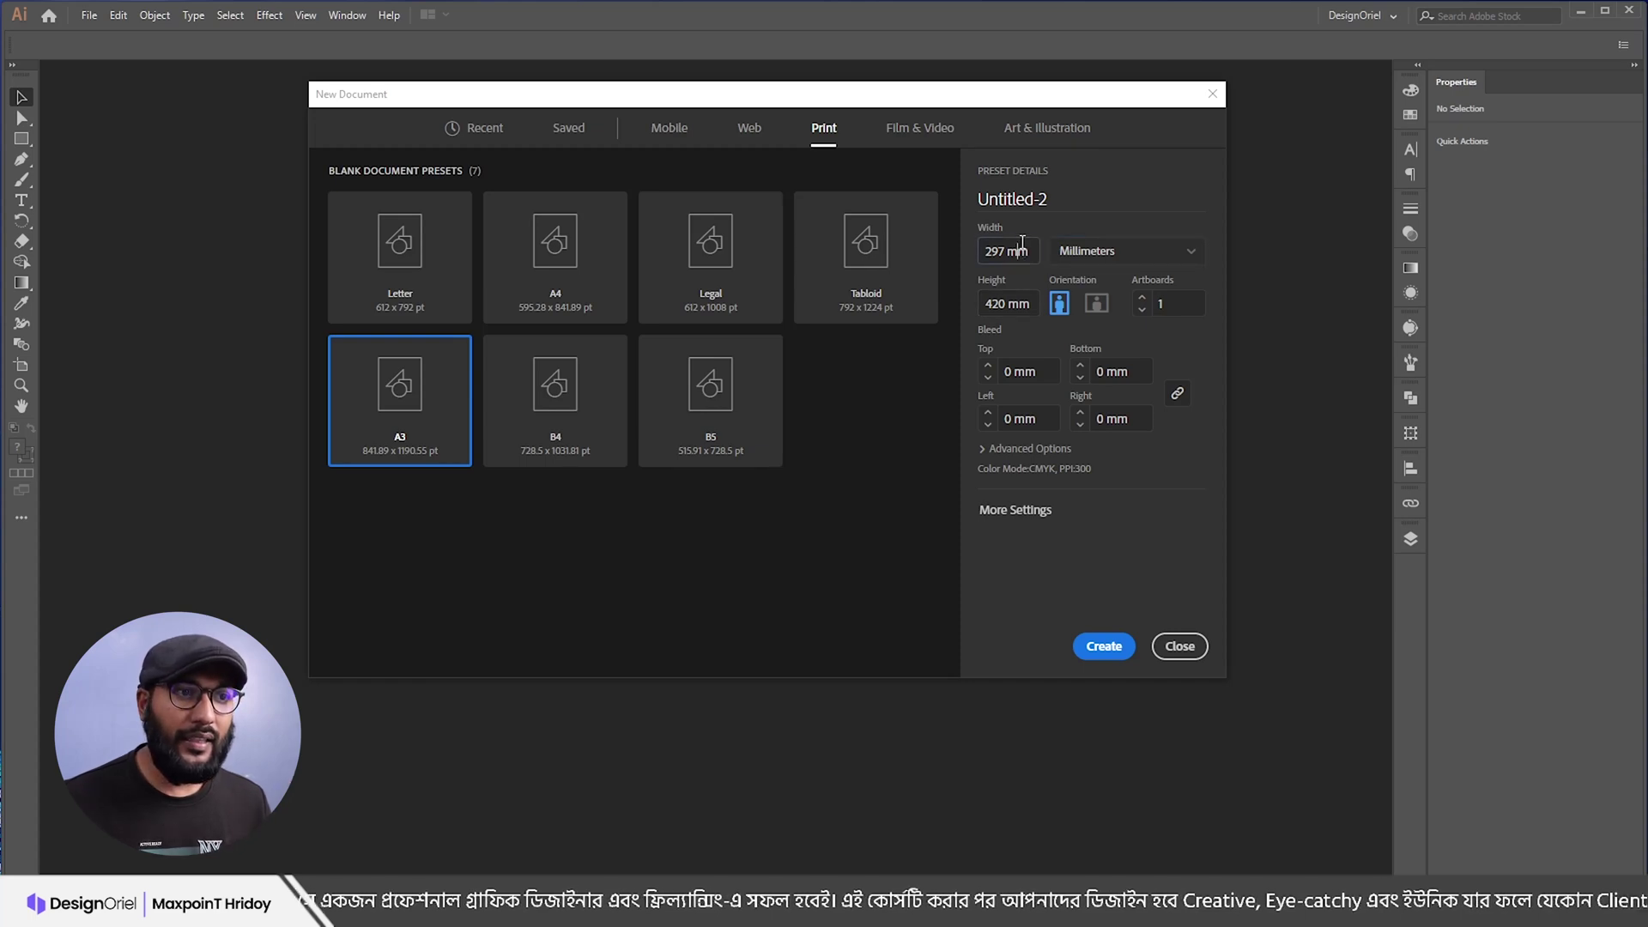
click(1024, 304)
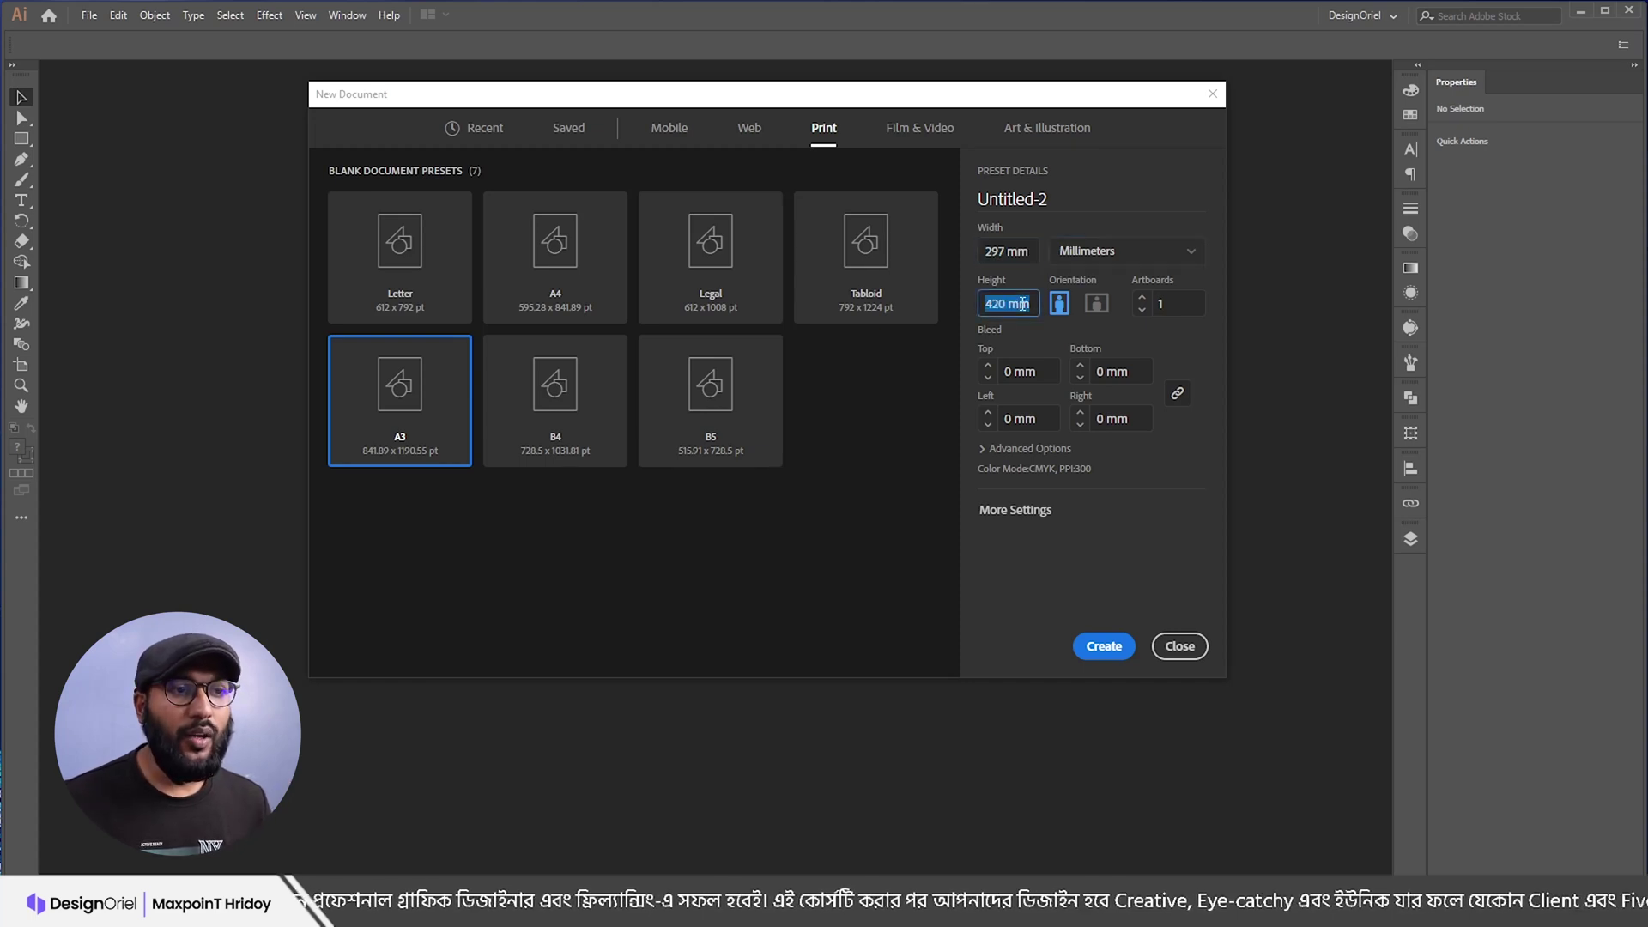
Step: Set the new document's units to Inches and review the A3 width and height
click(1098, 250)
click(1086, 343)
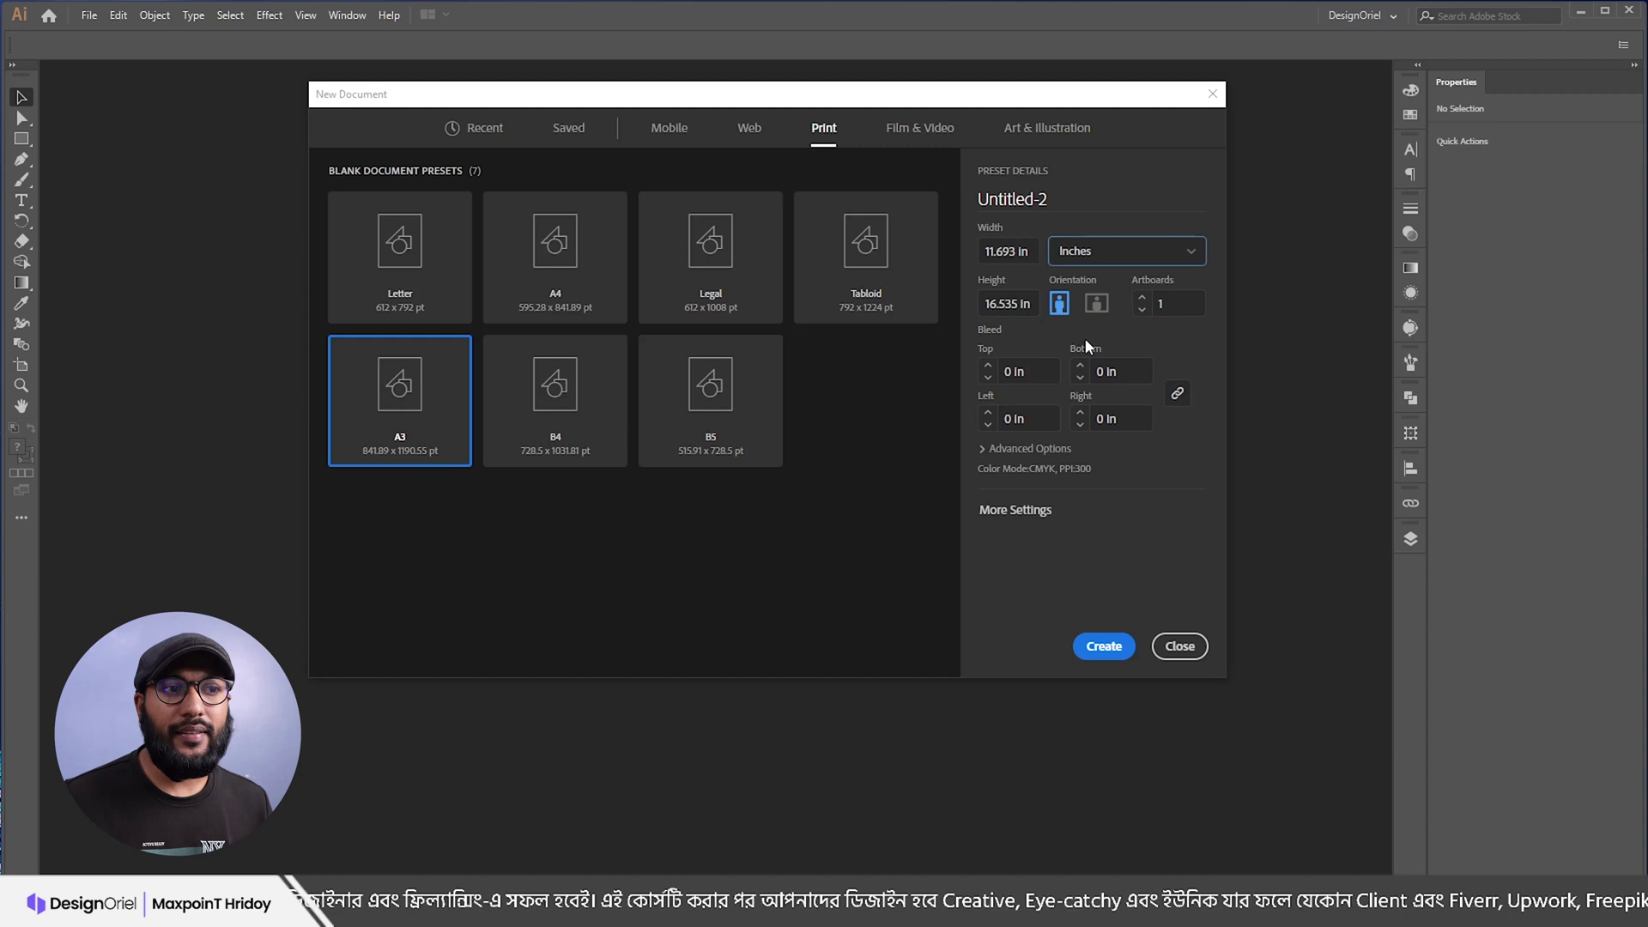
click(1027, 251)
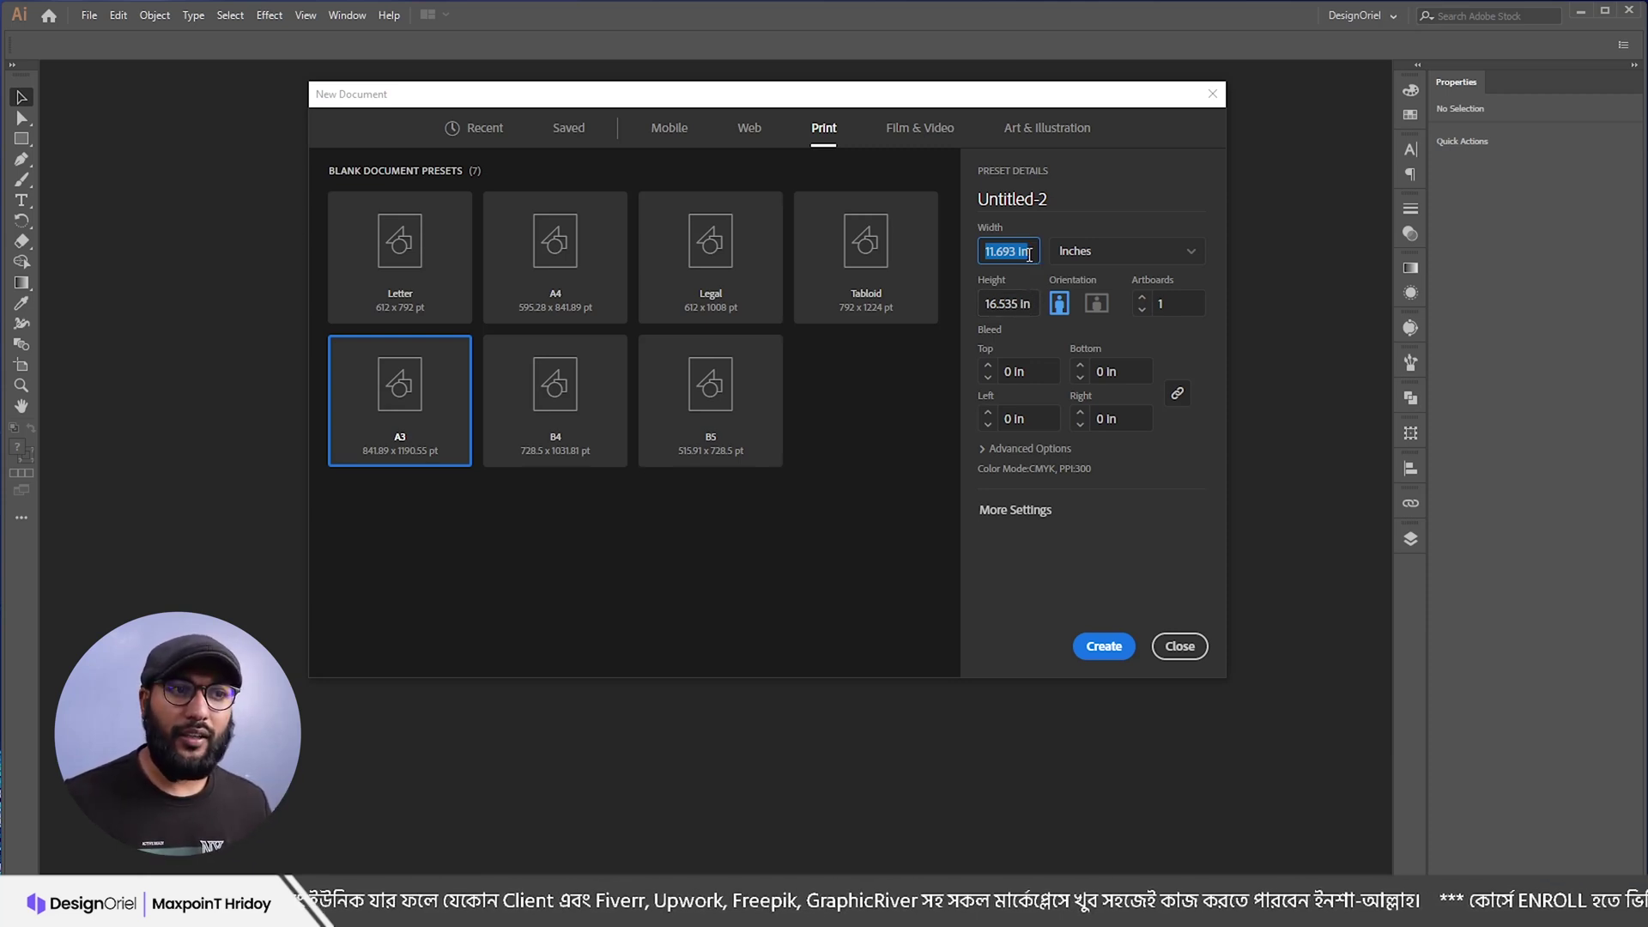
click(1029, 302)
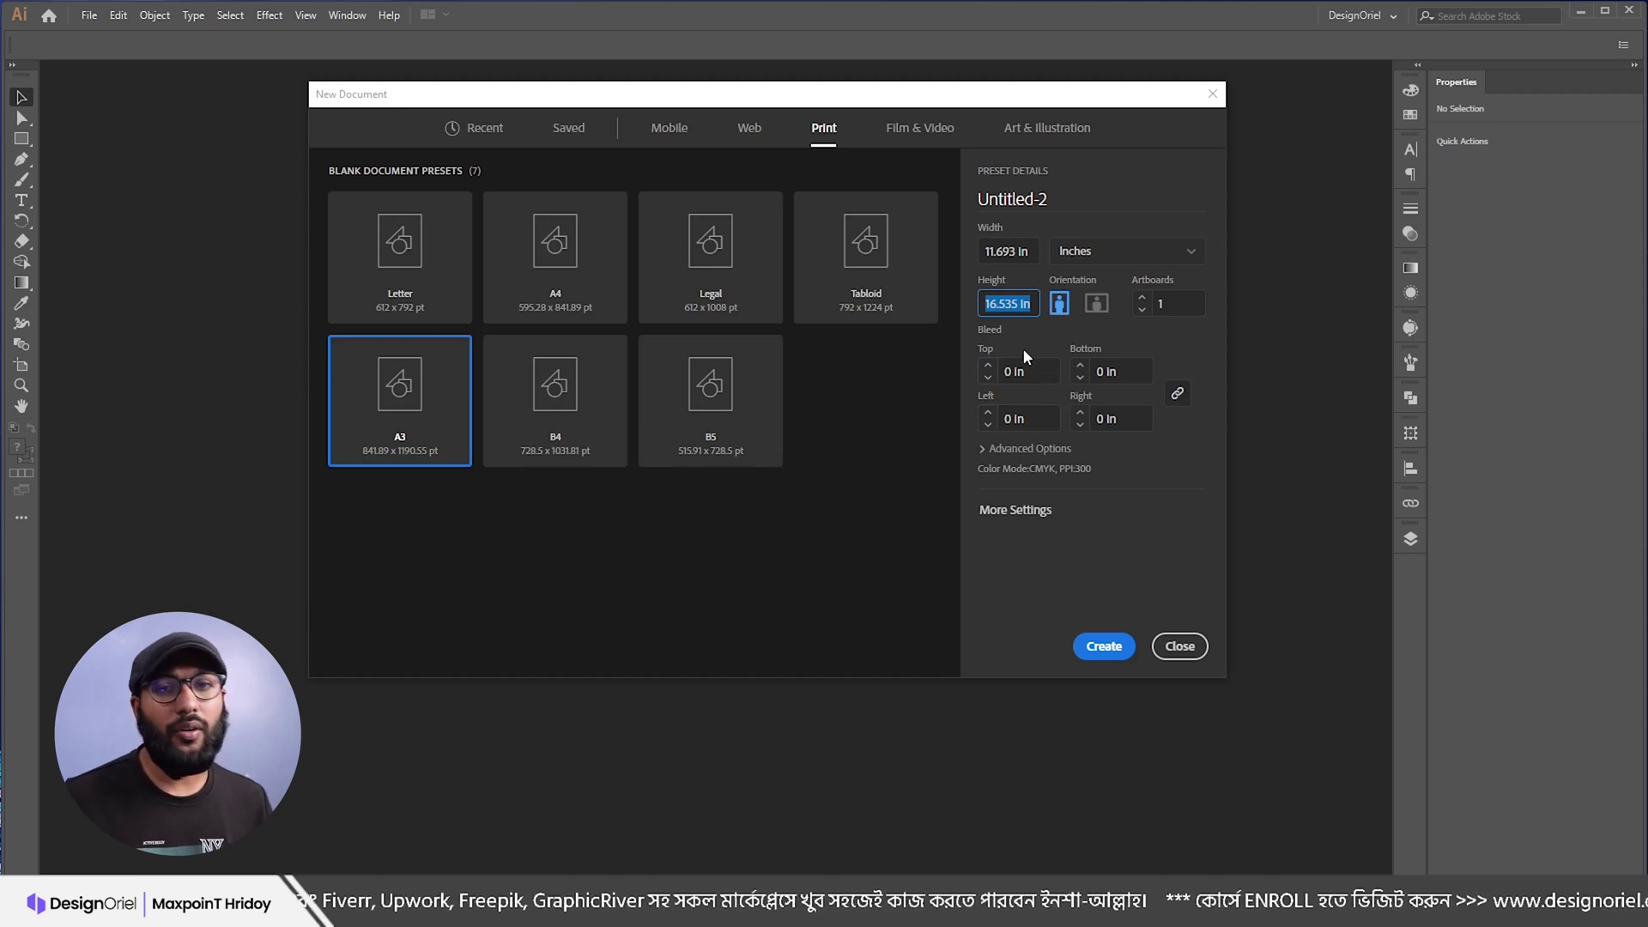
click(1099, 251)
click(1099, 251)
click(1034, 249)
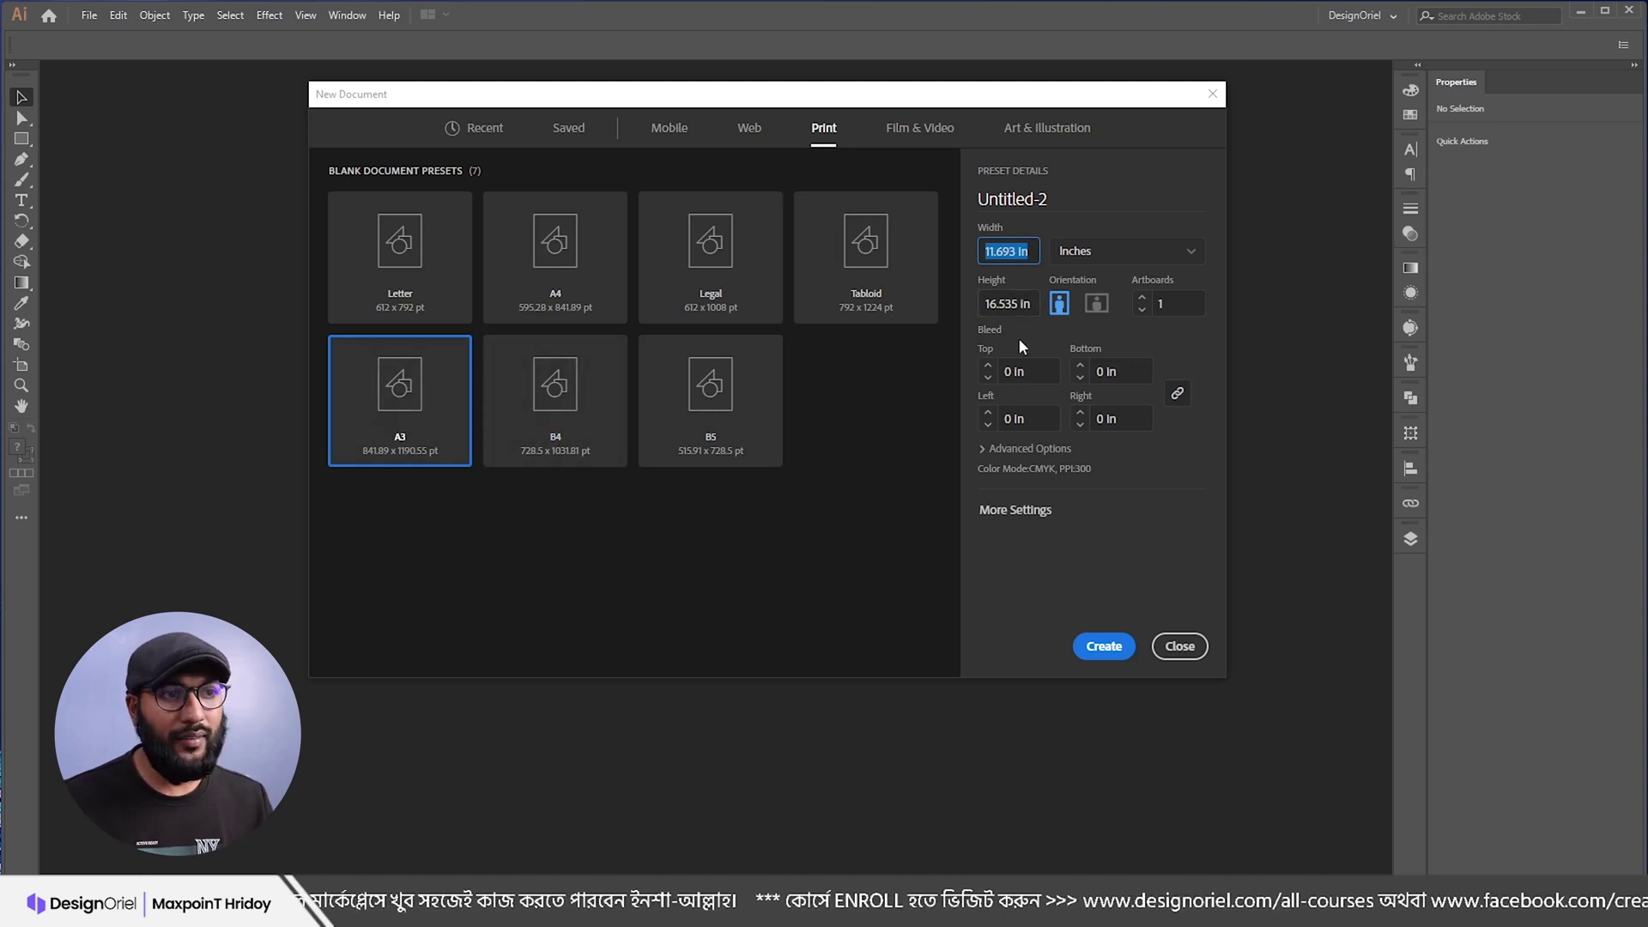
click(1022, 304)
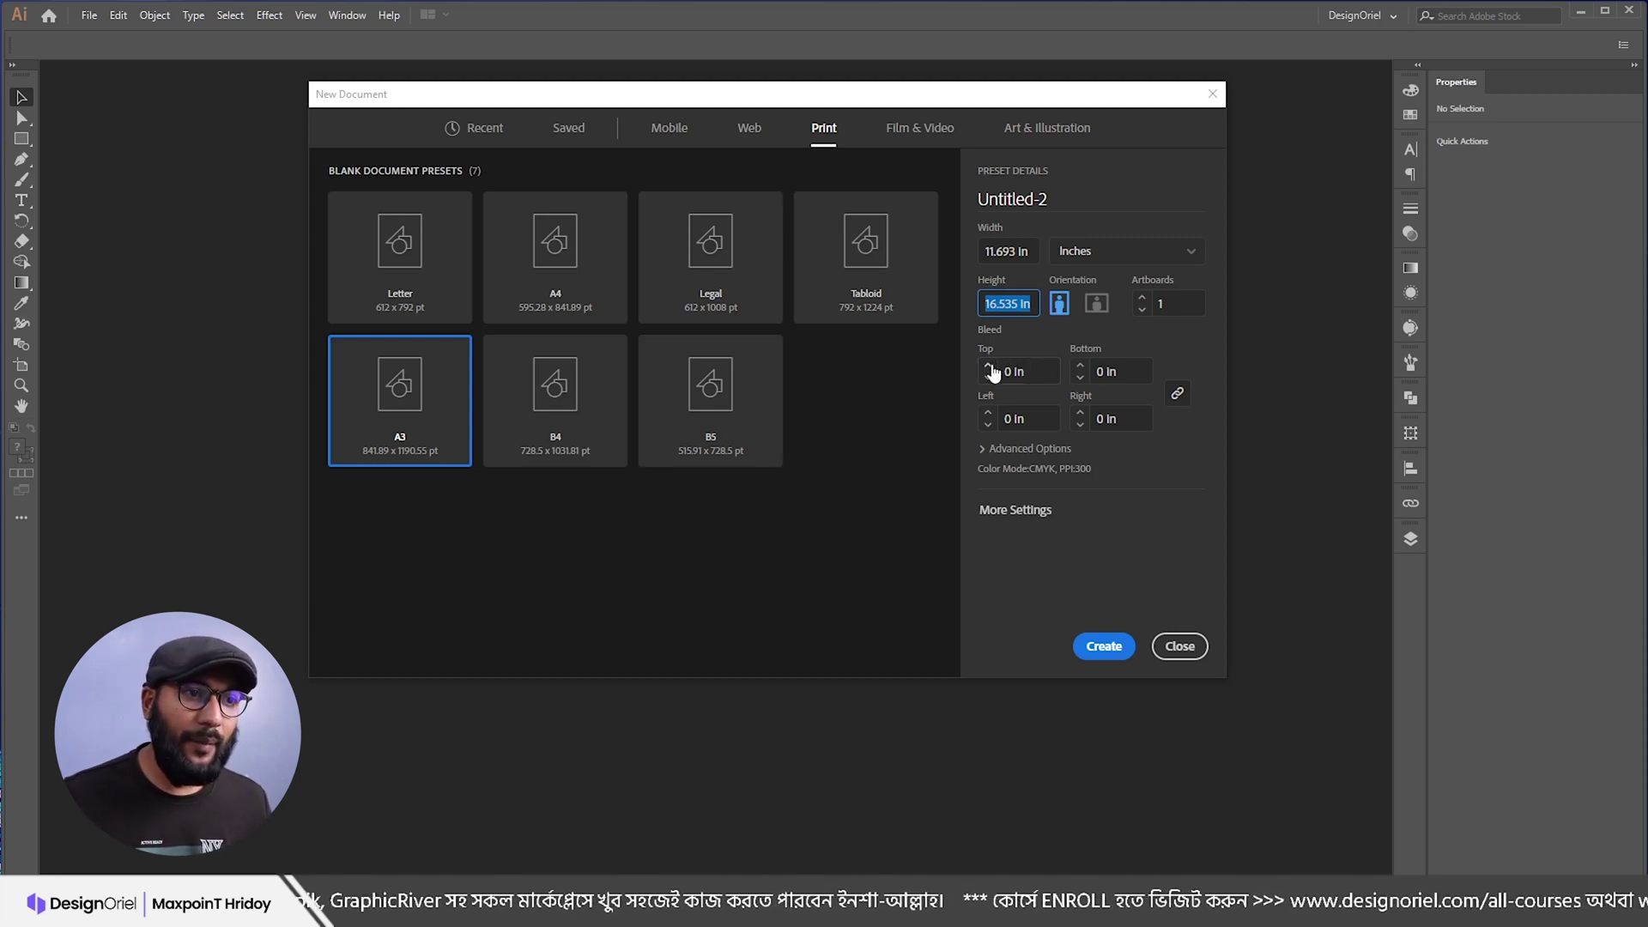
Step: Set the bleed to 0.125 in on all four sides and create the A3 document
click(988, 365)
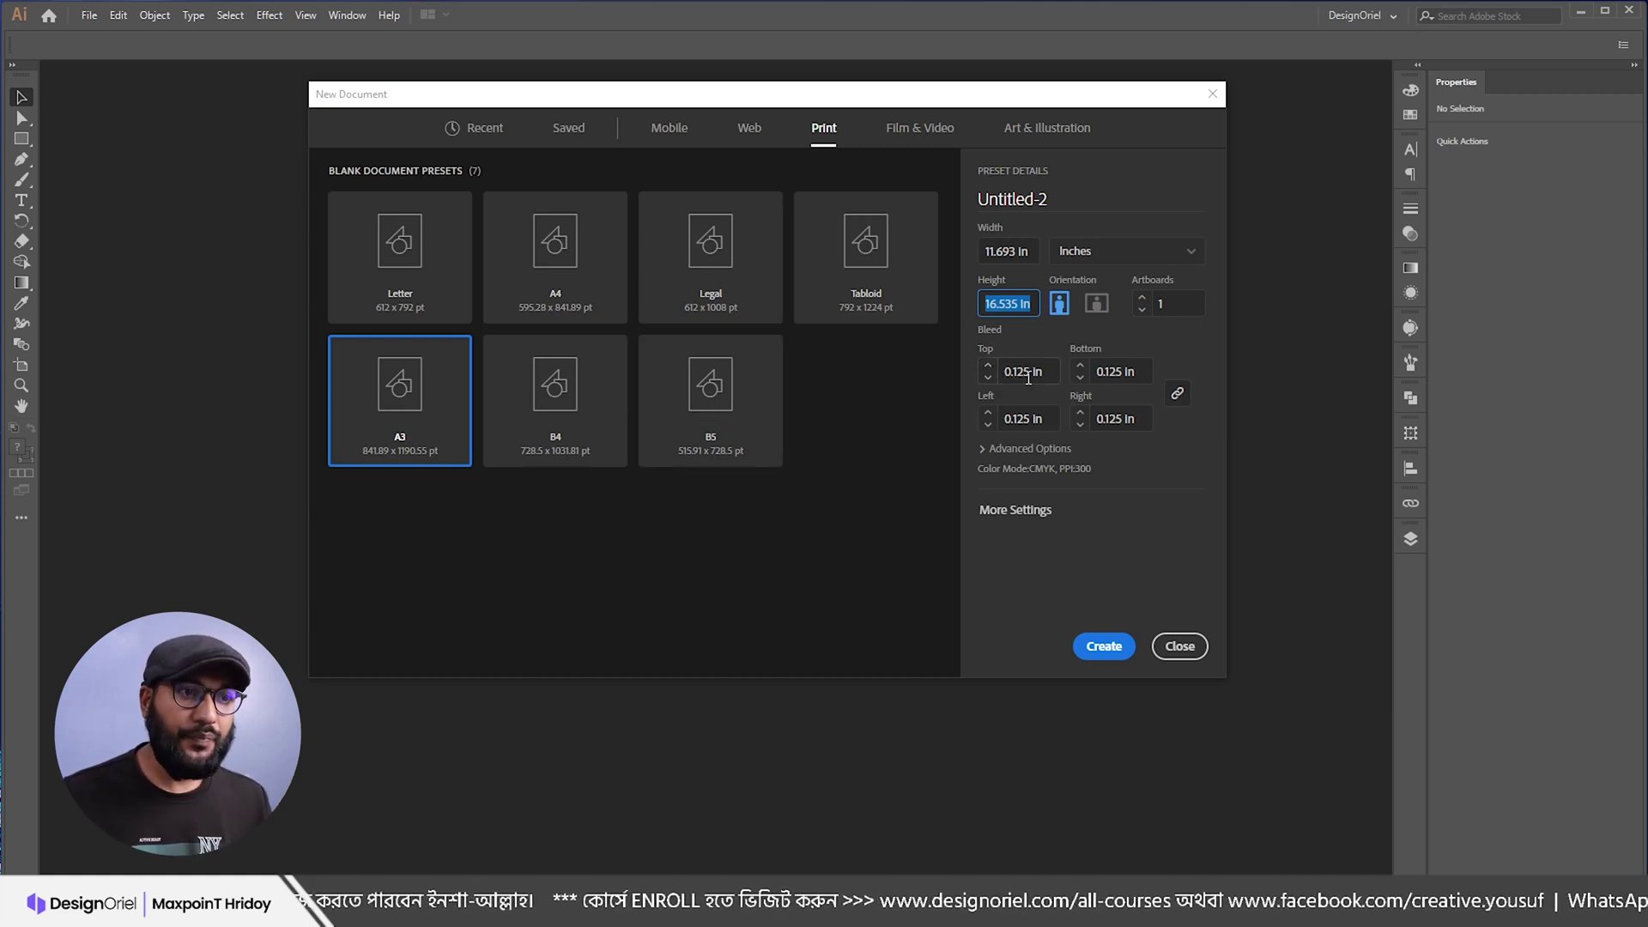
click(988, 367)
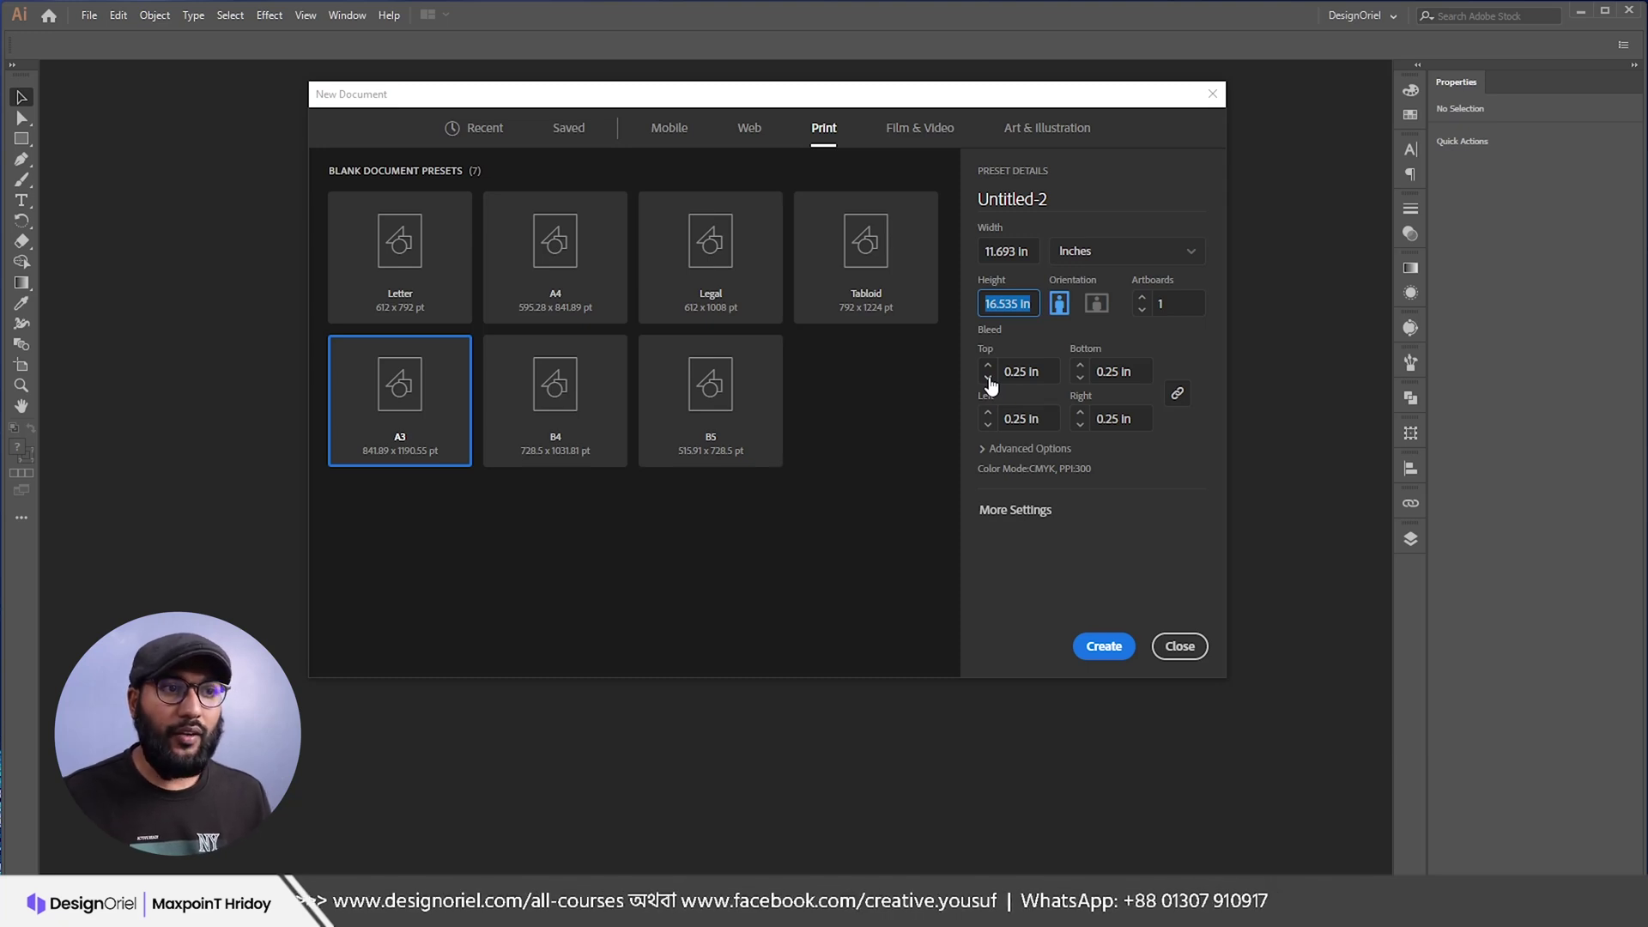
click(989, 378)
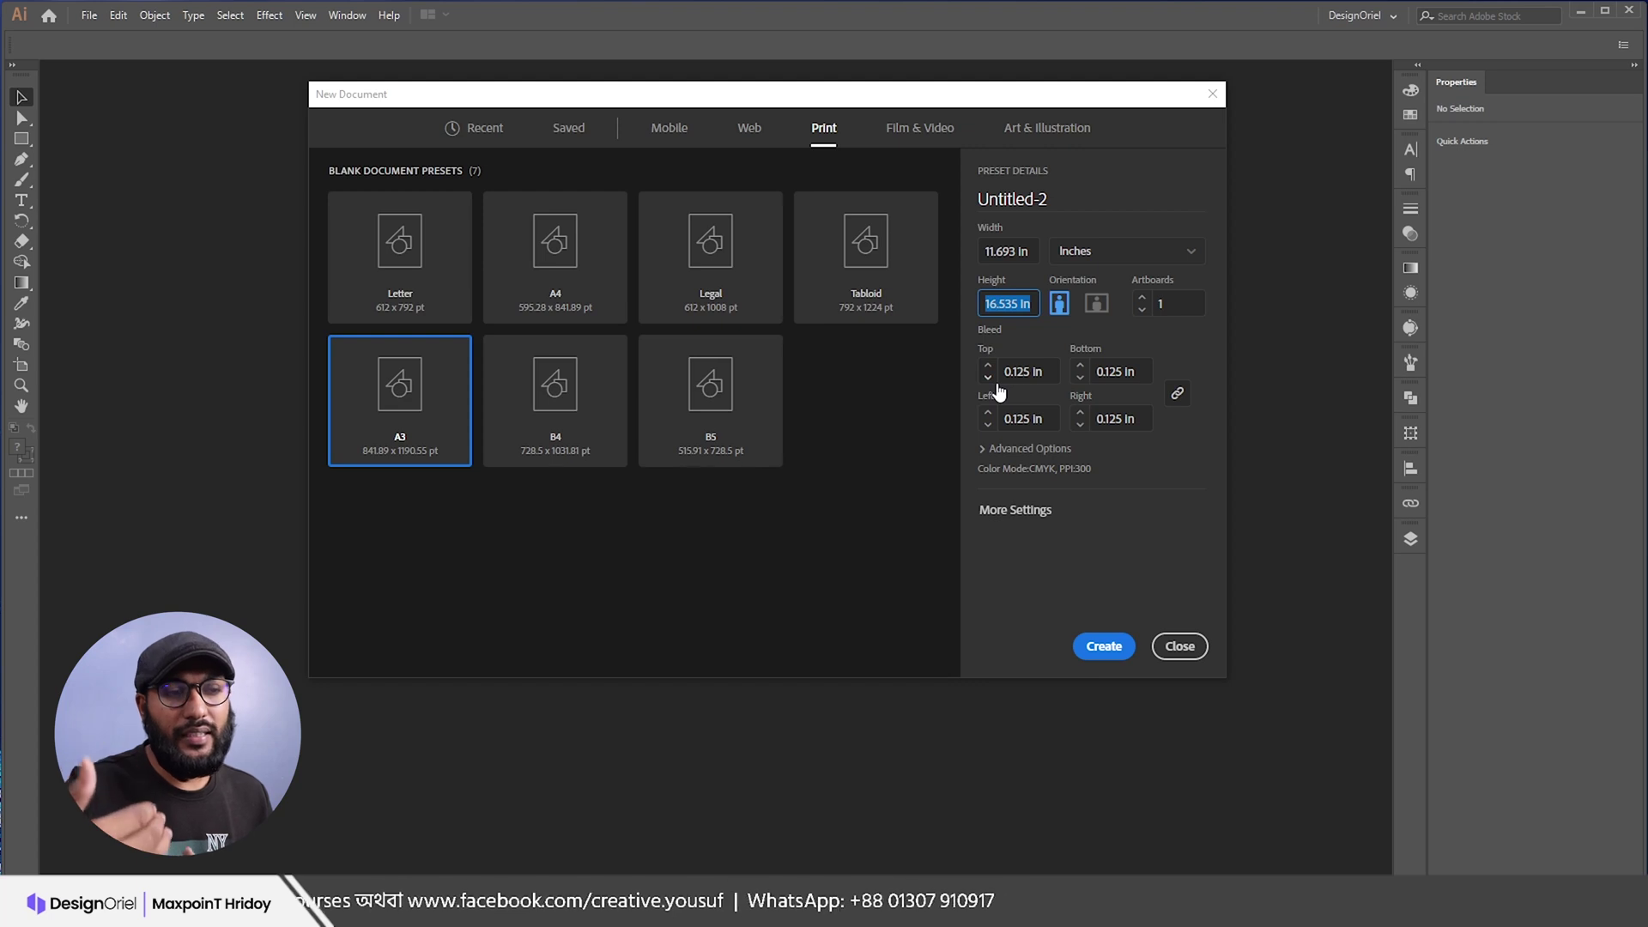
click(1028, 449)
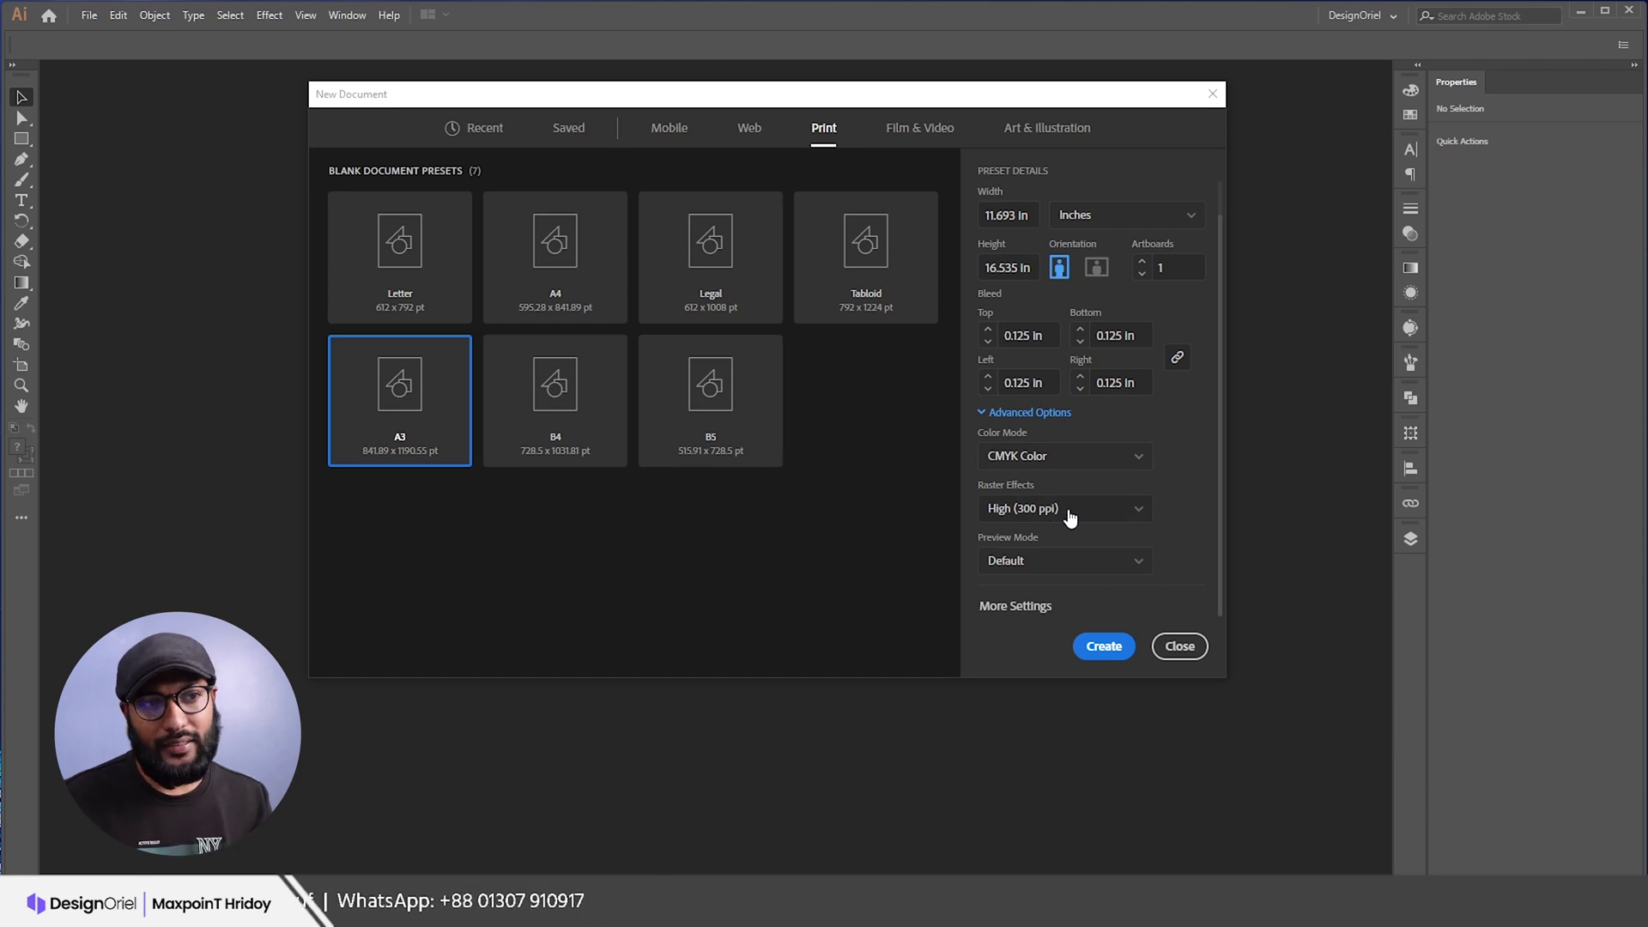
click(1098, 648)
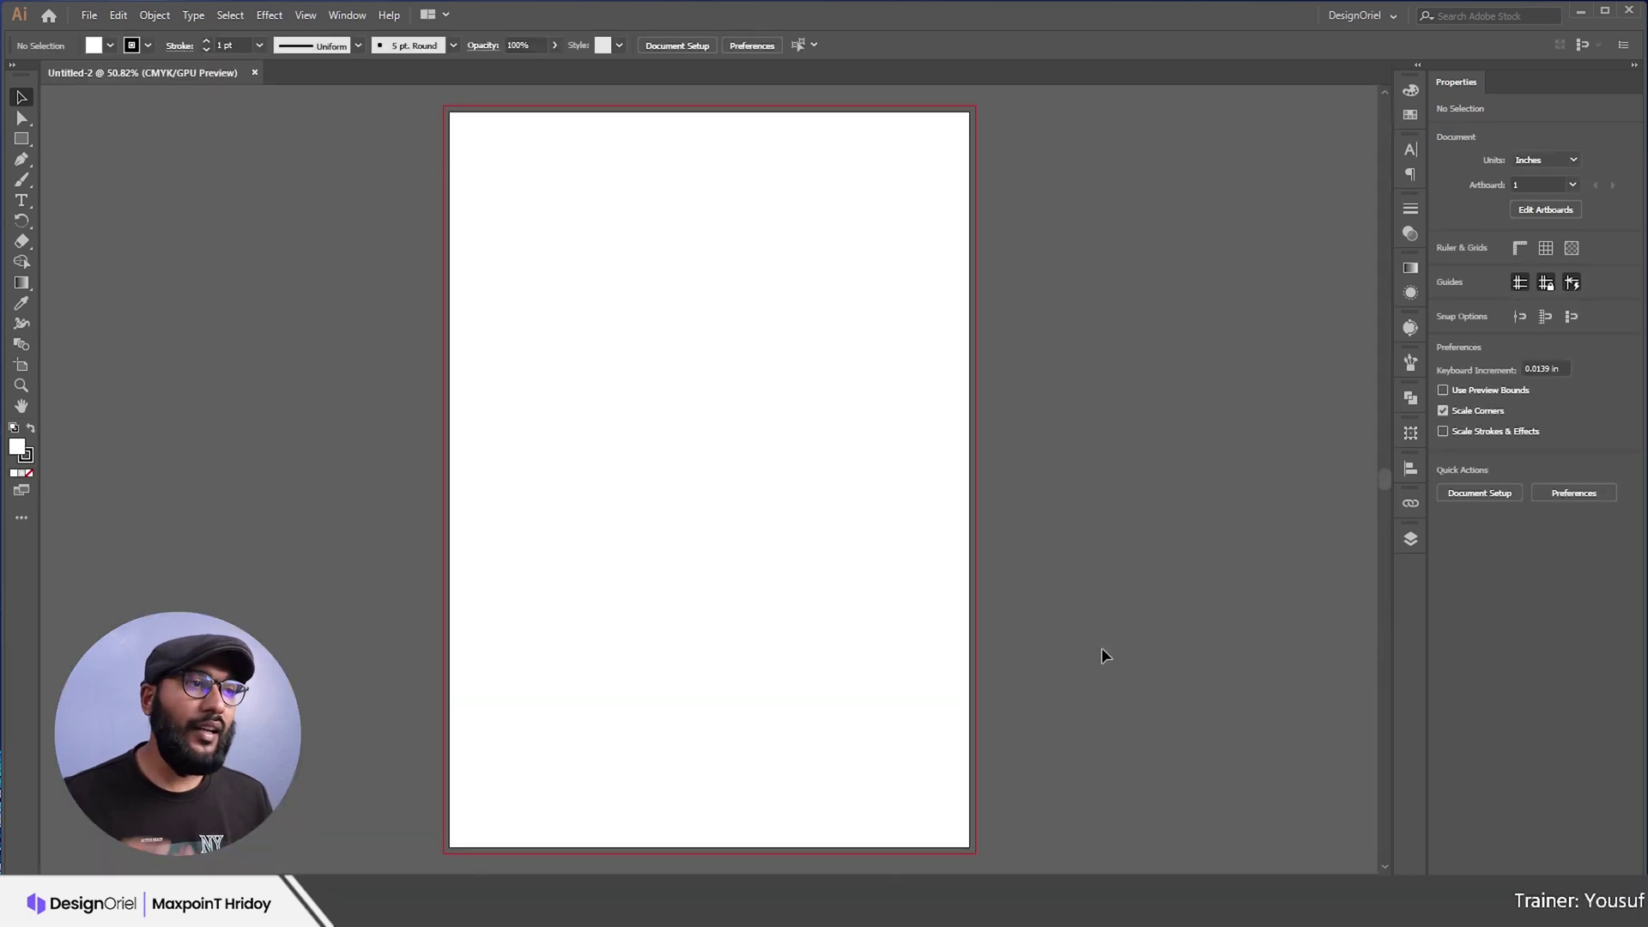
scroll(678, 292, down, 2)
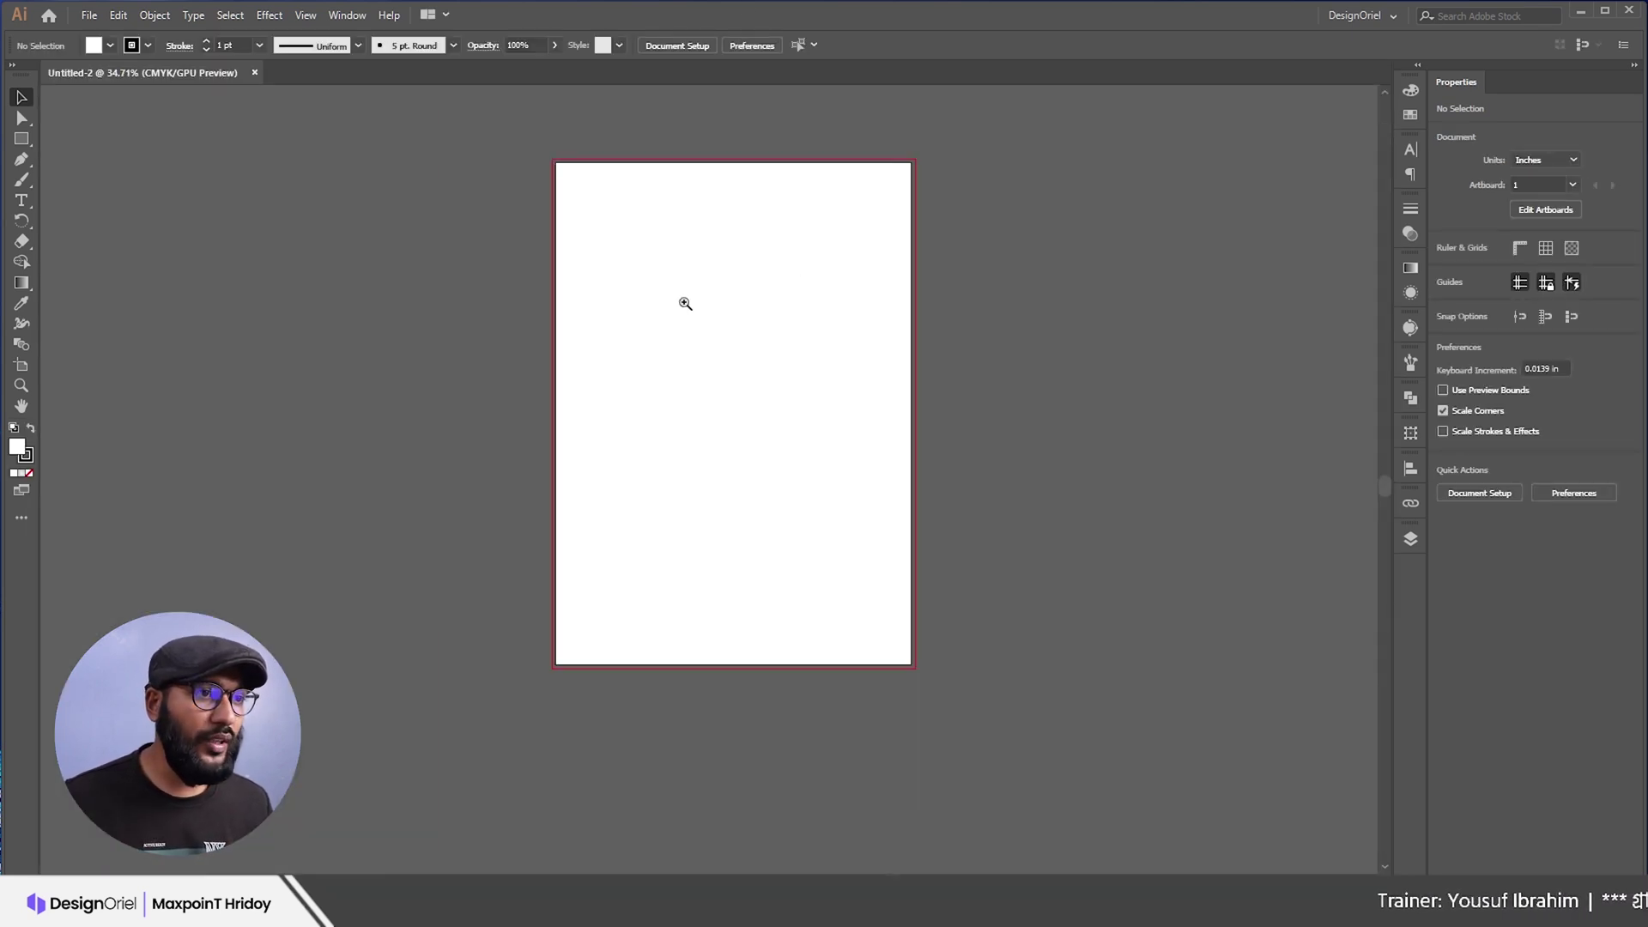
scroll(710, 358, up, 2)
scroll(809, 412, down, 1)
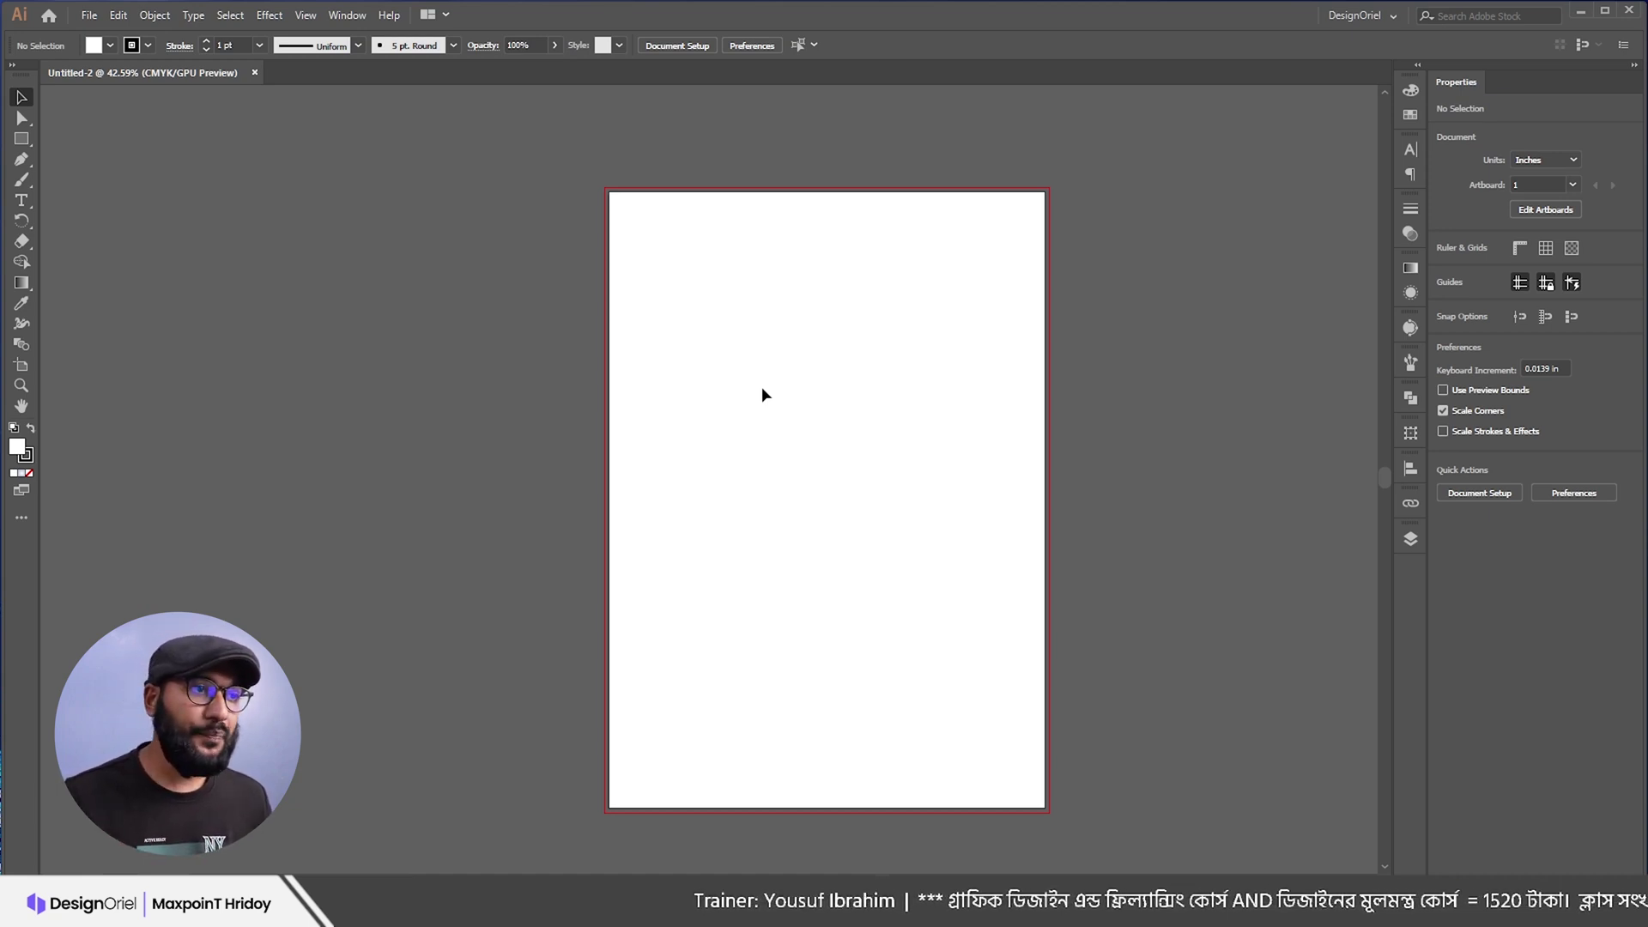
drag(779, 379, 744, 376)
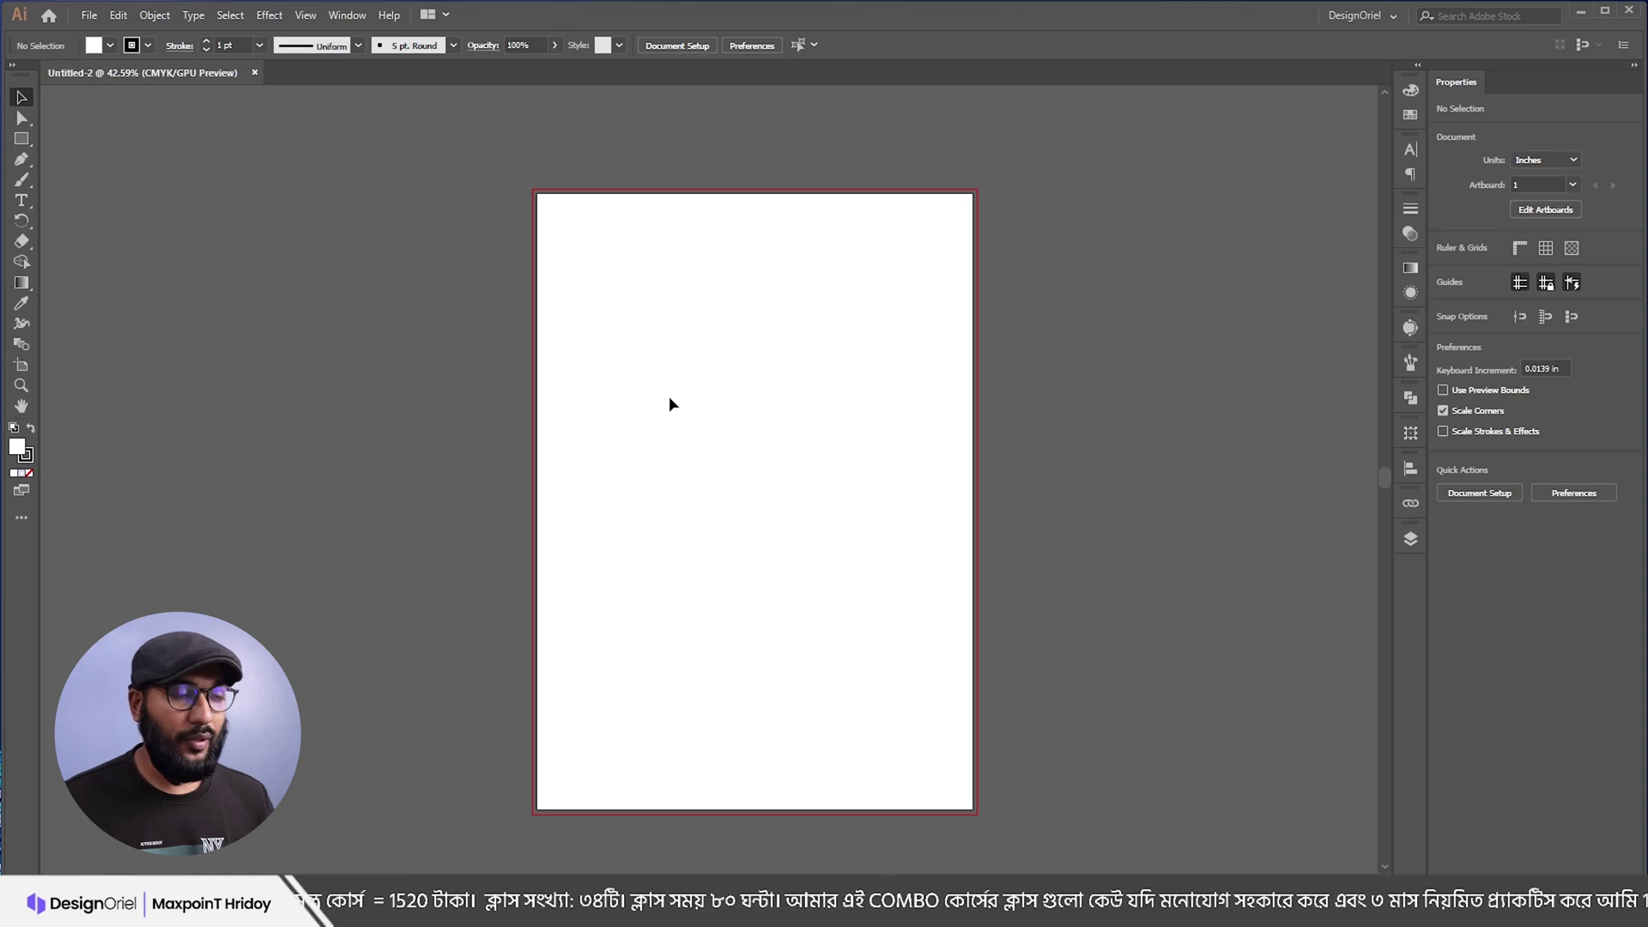
drag(666, 364, 670, 287)
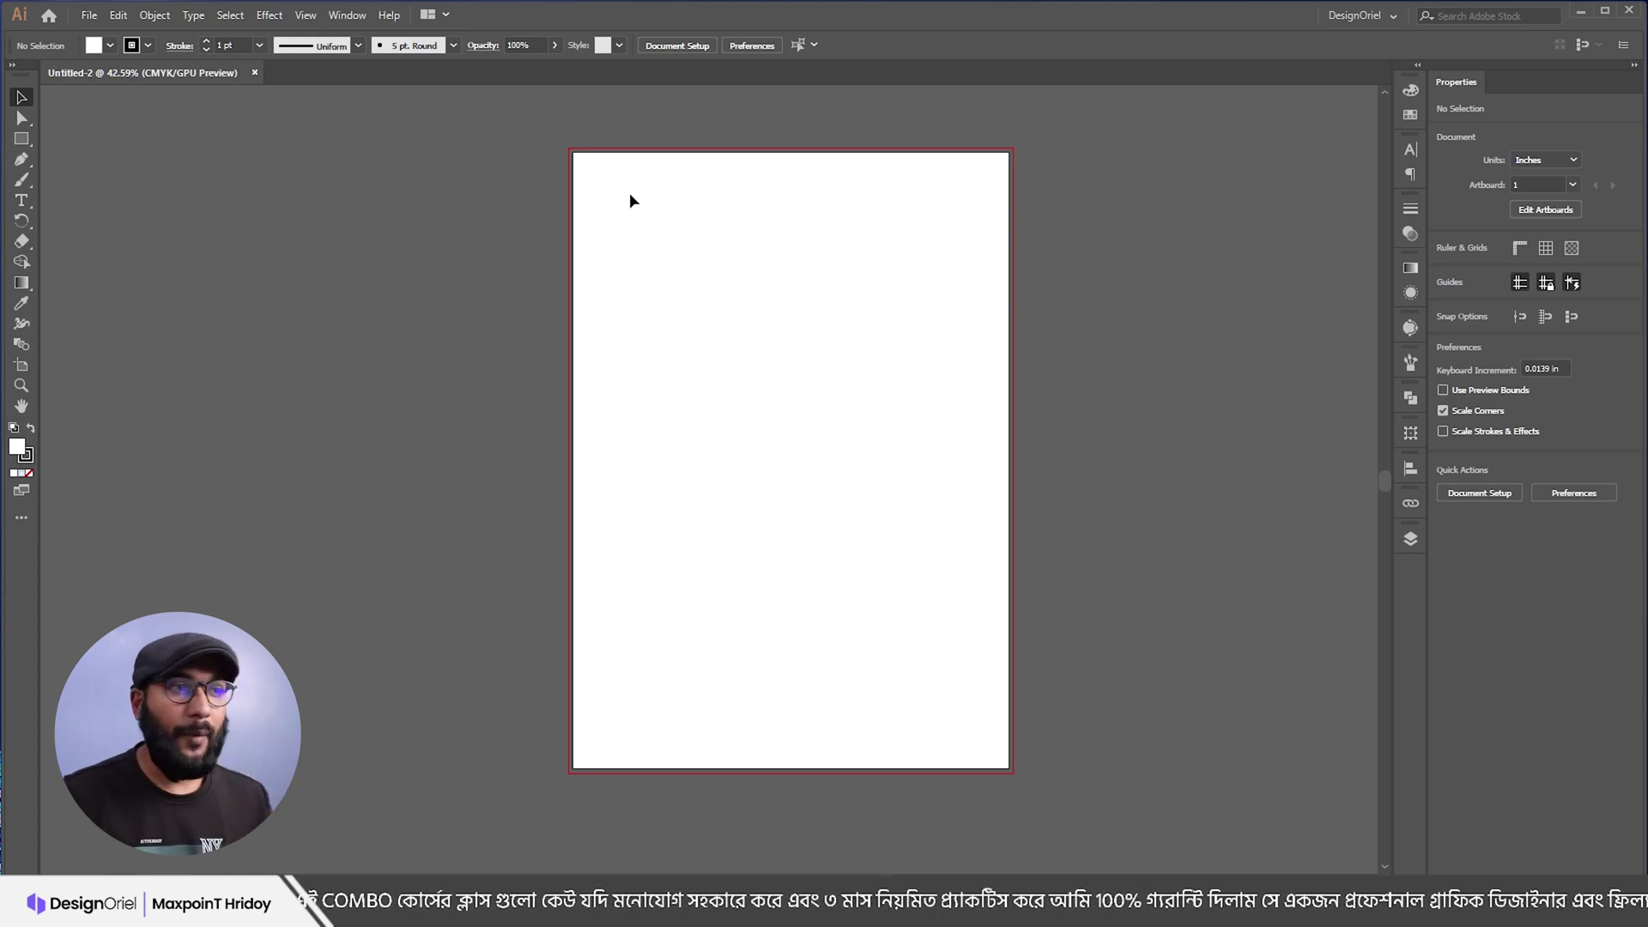
scroll(722, 239, up, 1)
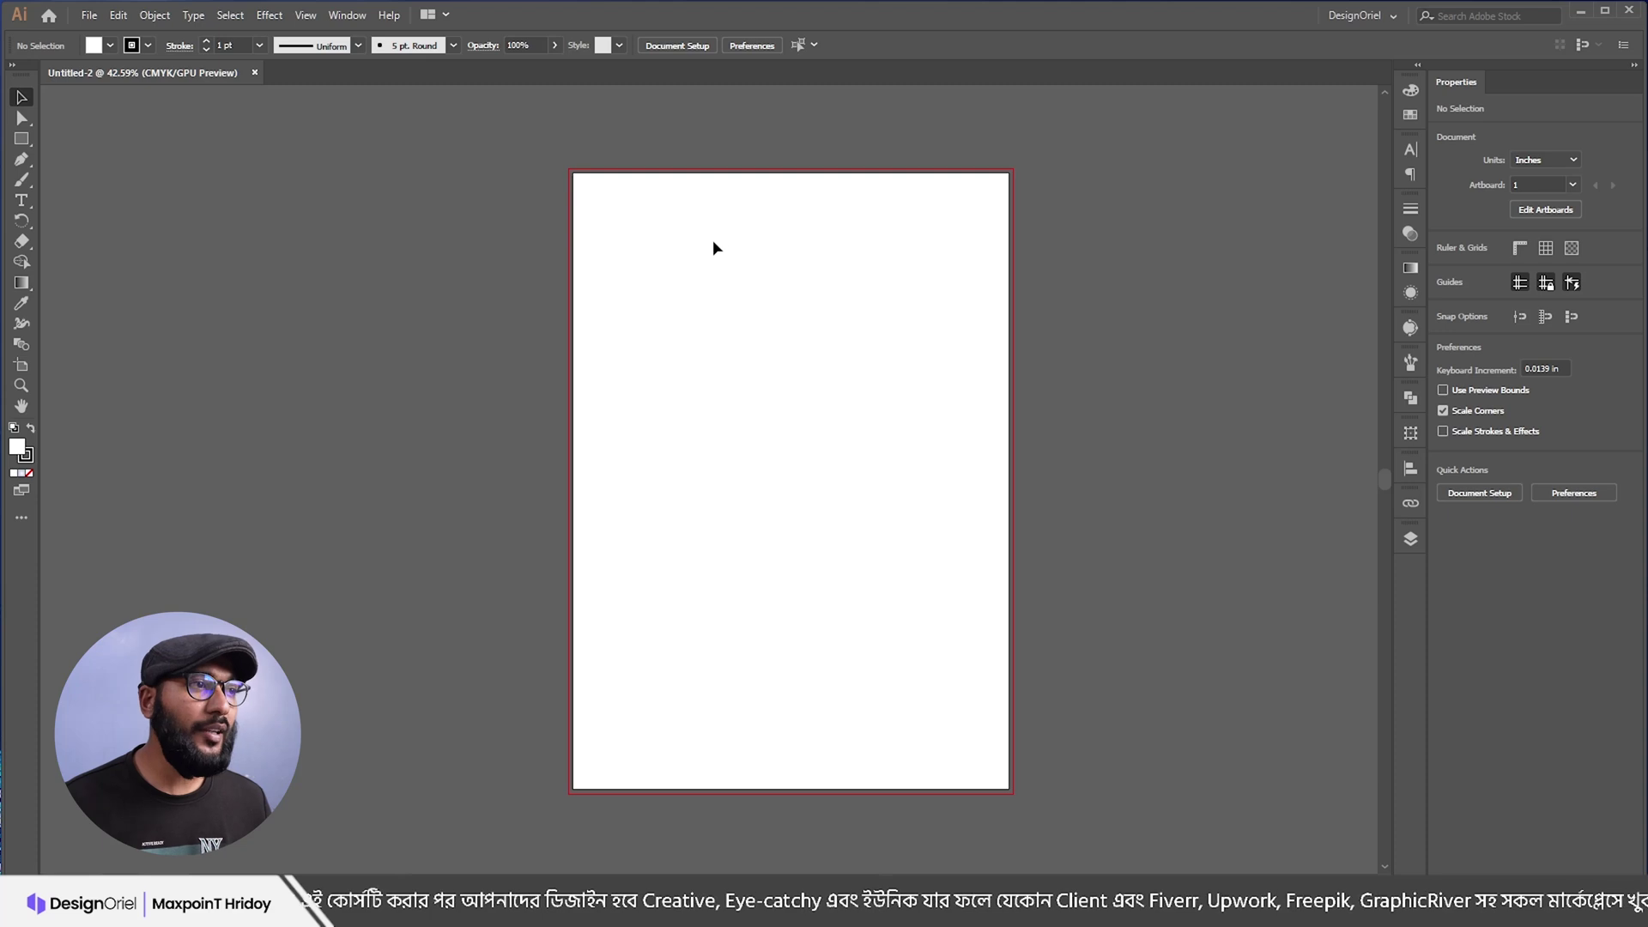
Step: Open File Pocket Design.ai from the recently used files
click(90, 16)
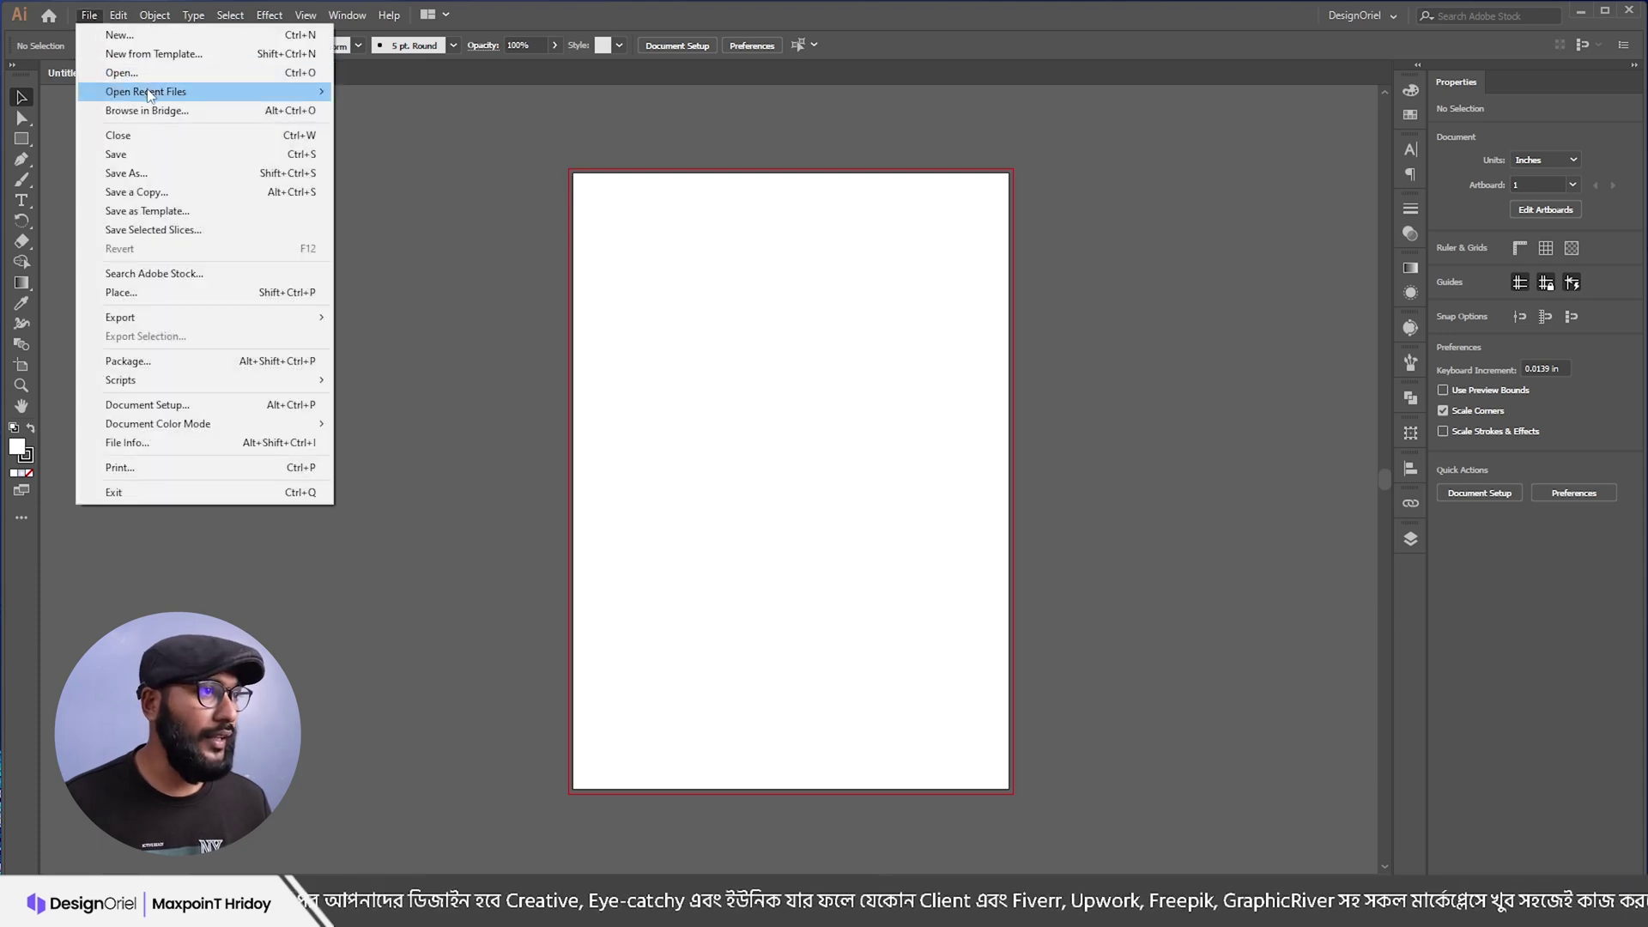
mouse_move(171, 93)
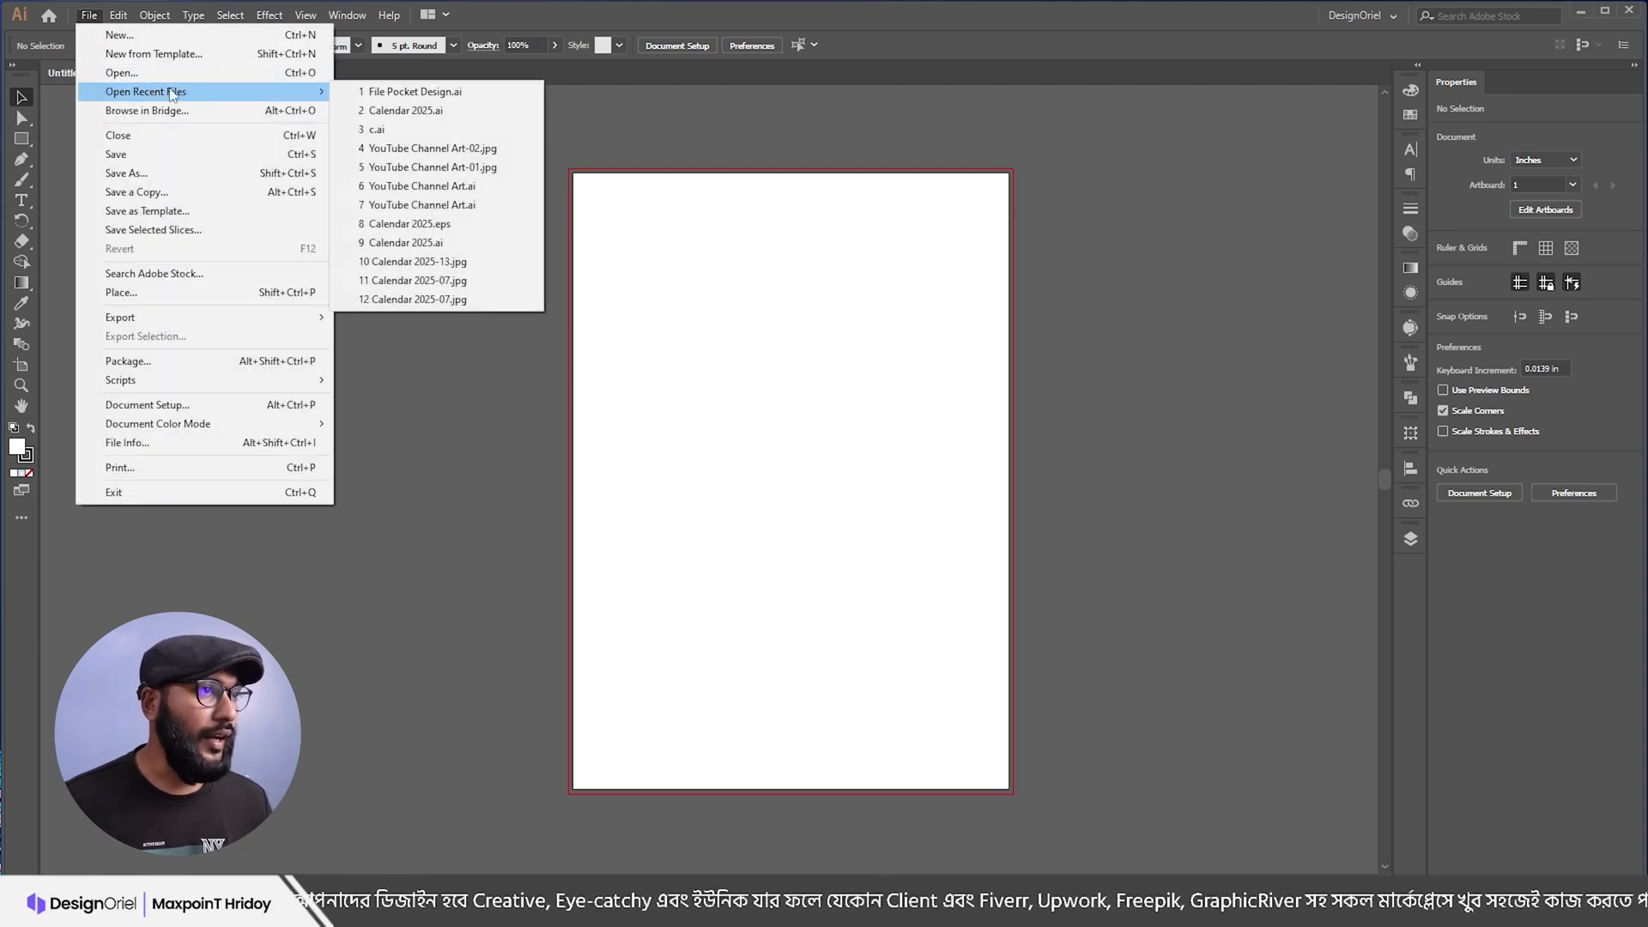
click(443, 92)
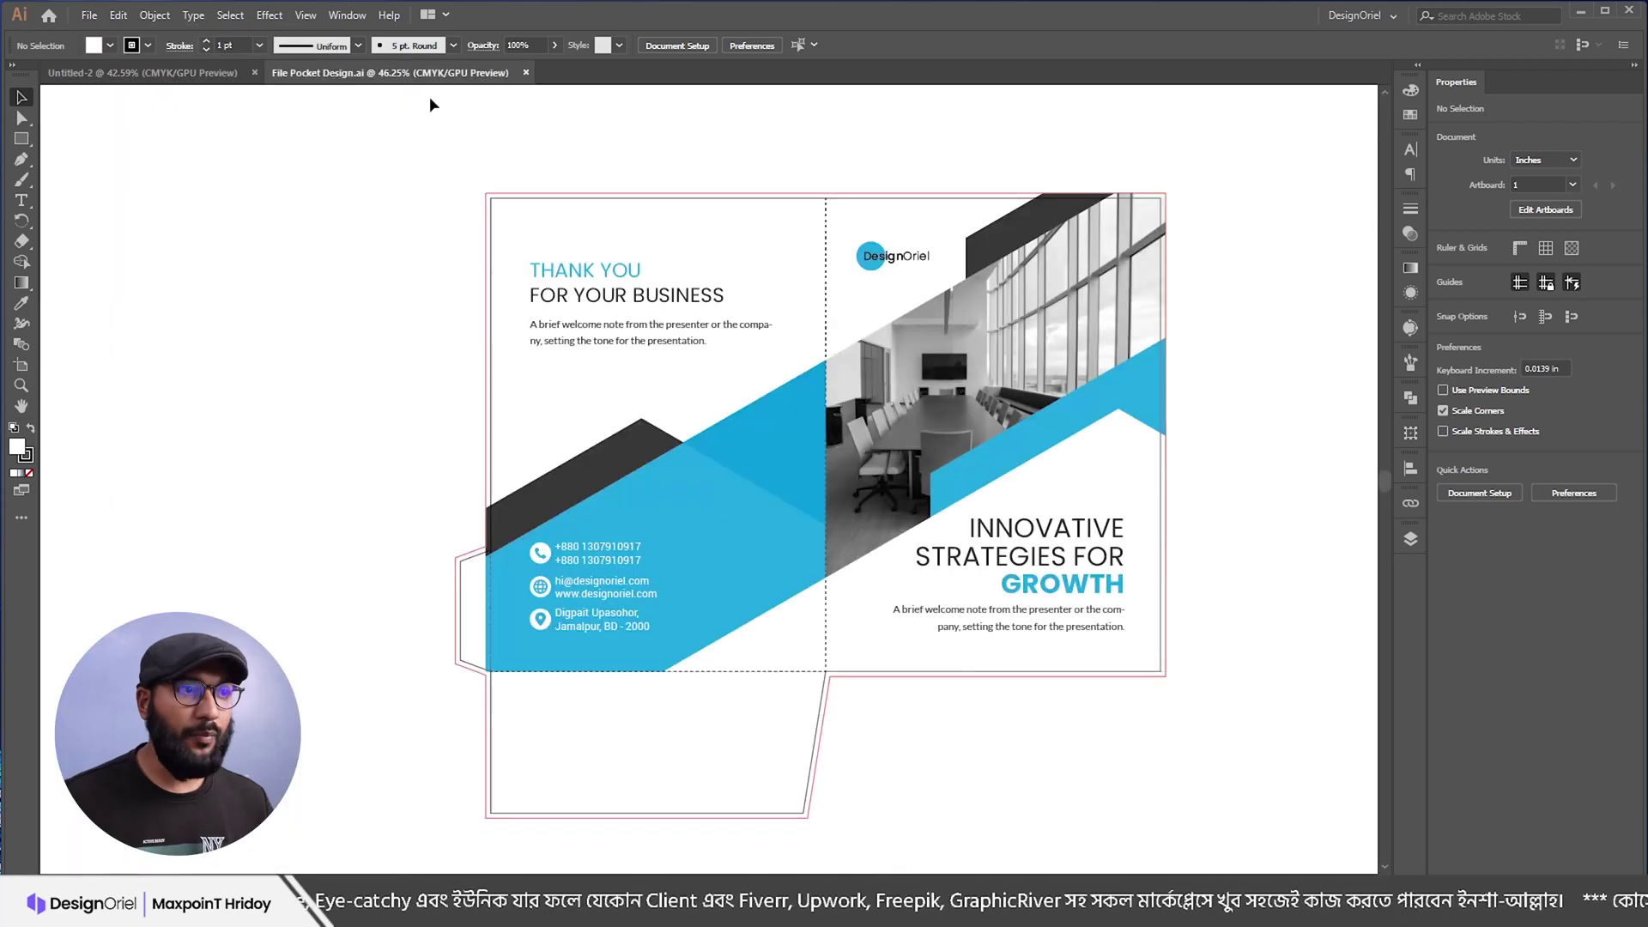
Step: Copy the DesignOriel logo from the file pocket's front cover into the new A3 document and place it beside the artboard
scroll(621, 407, up, 3)
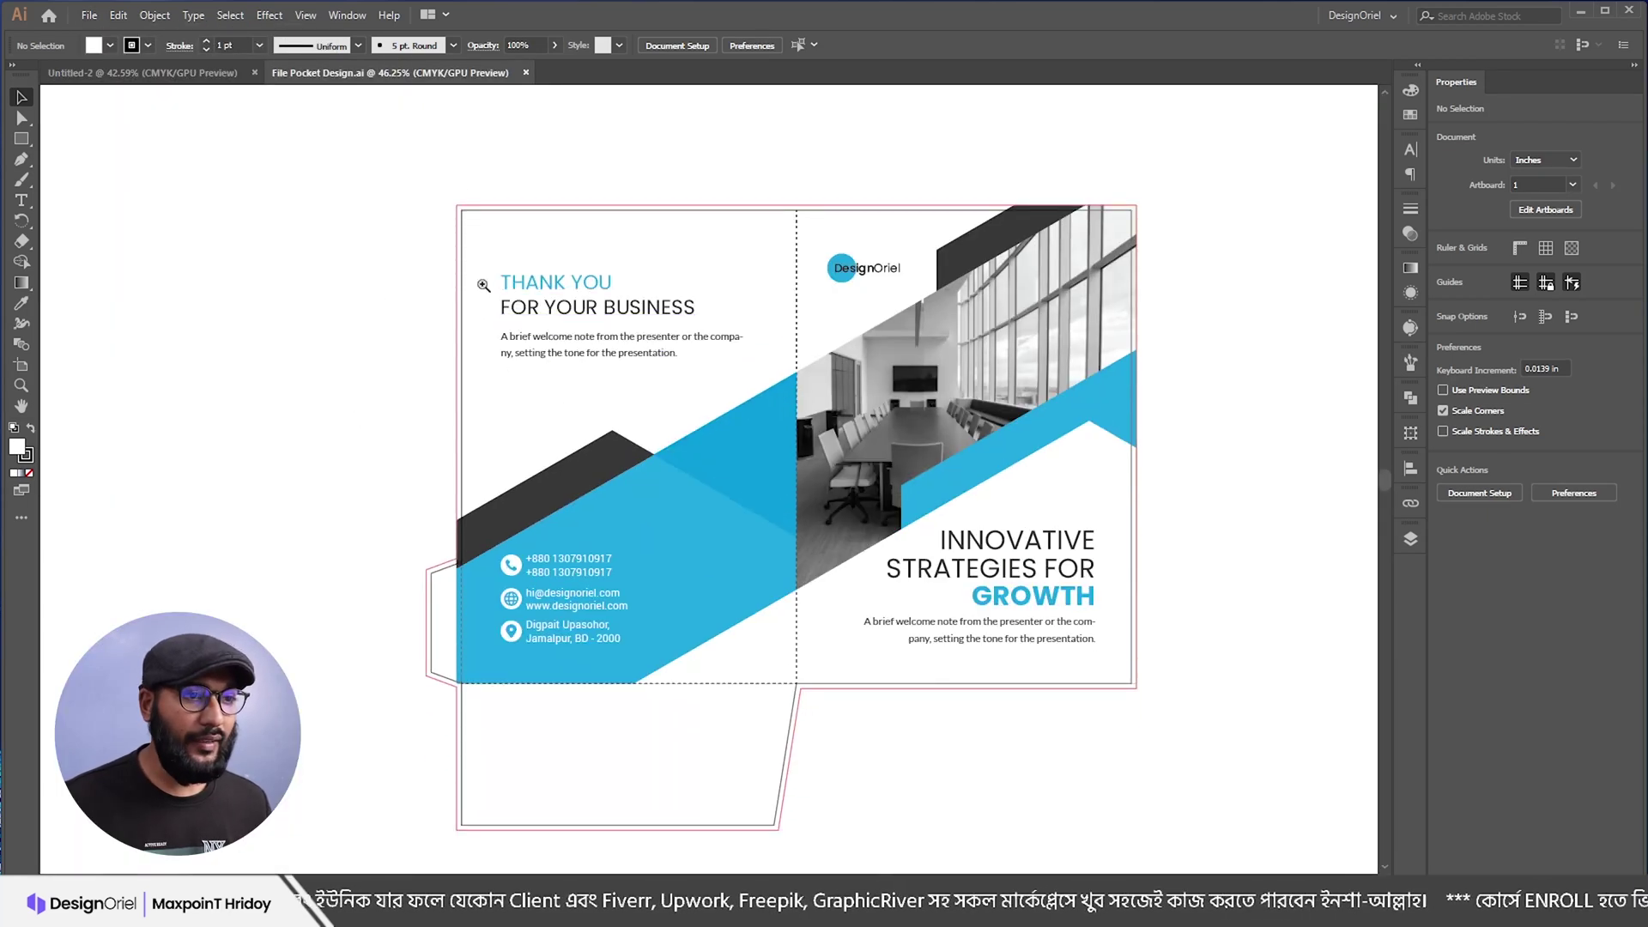
drag(667, 297, 673, 372)
click(955, 347)
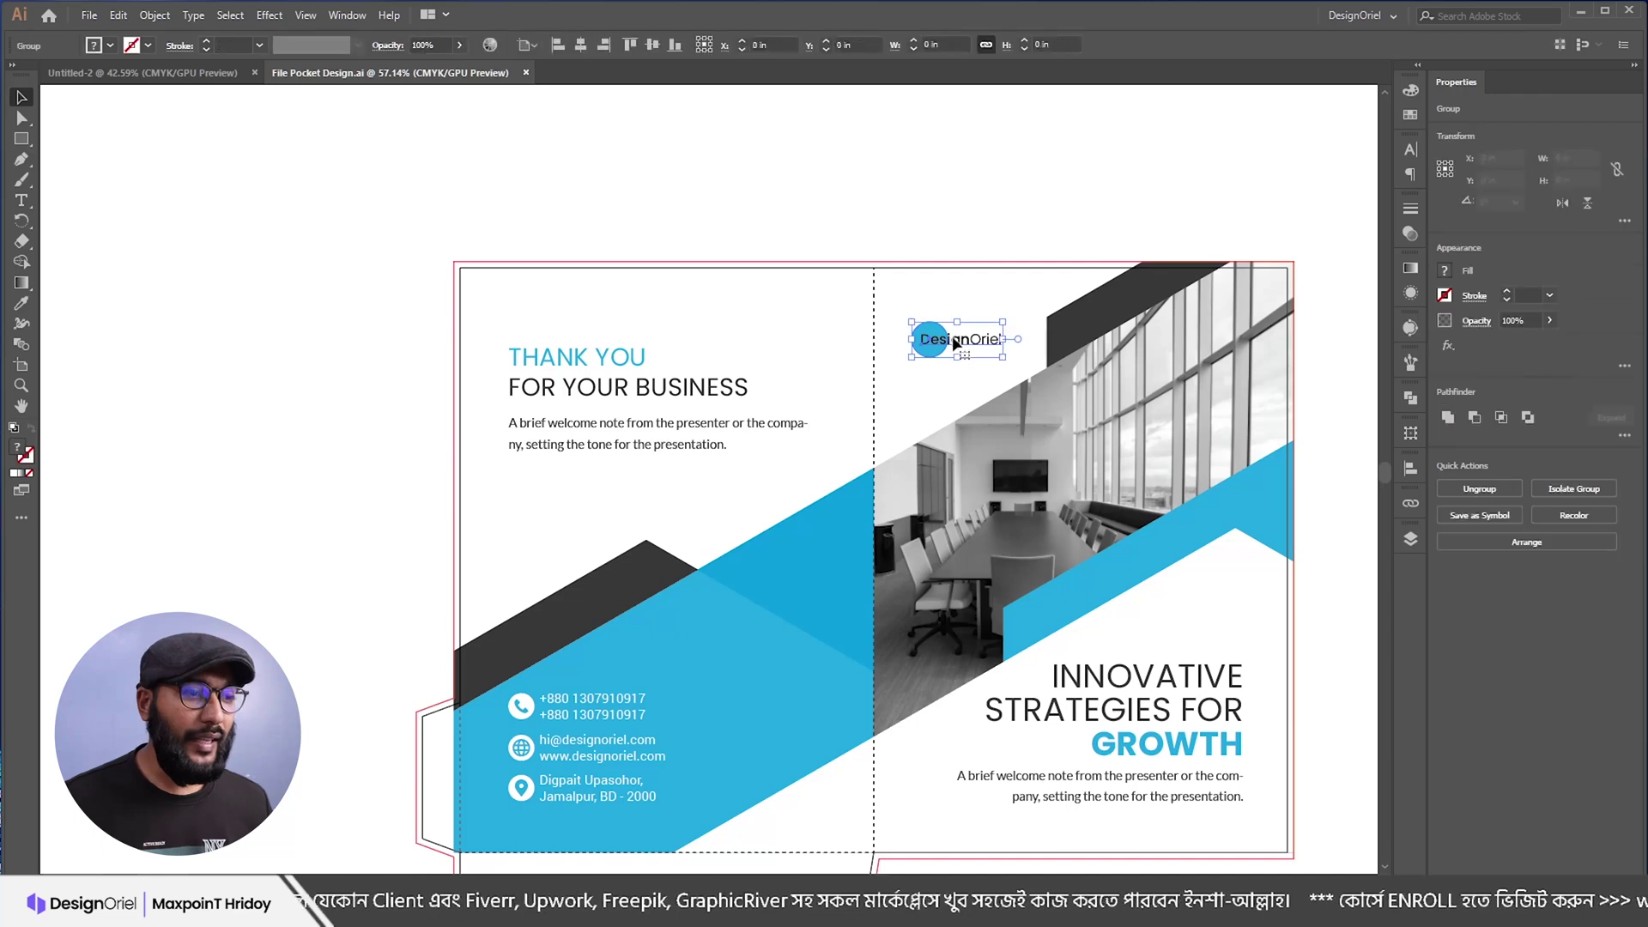
key(ctrl+c)
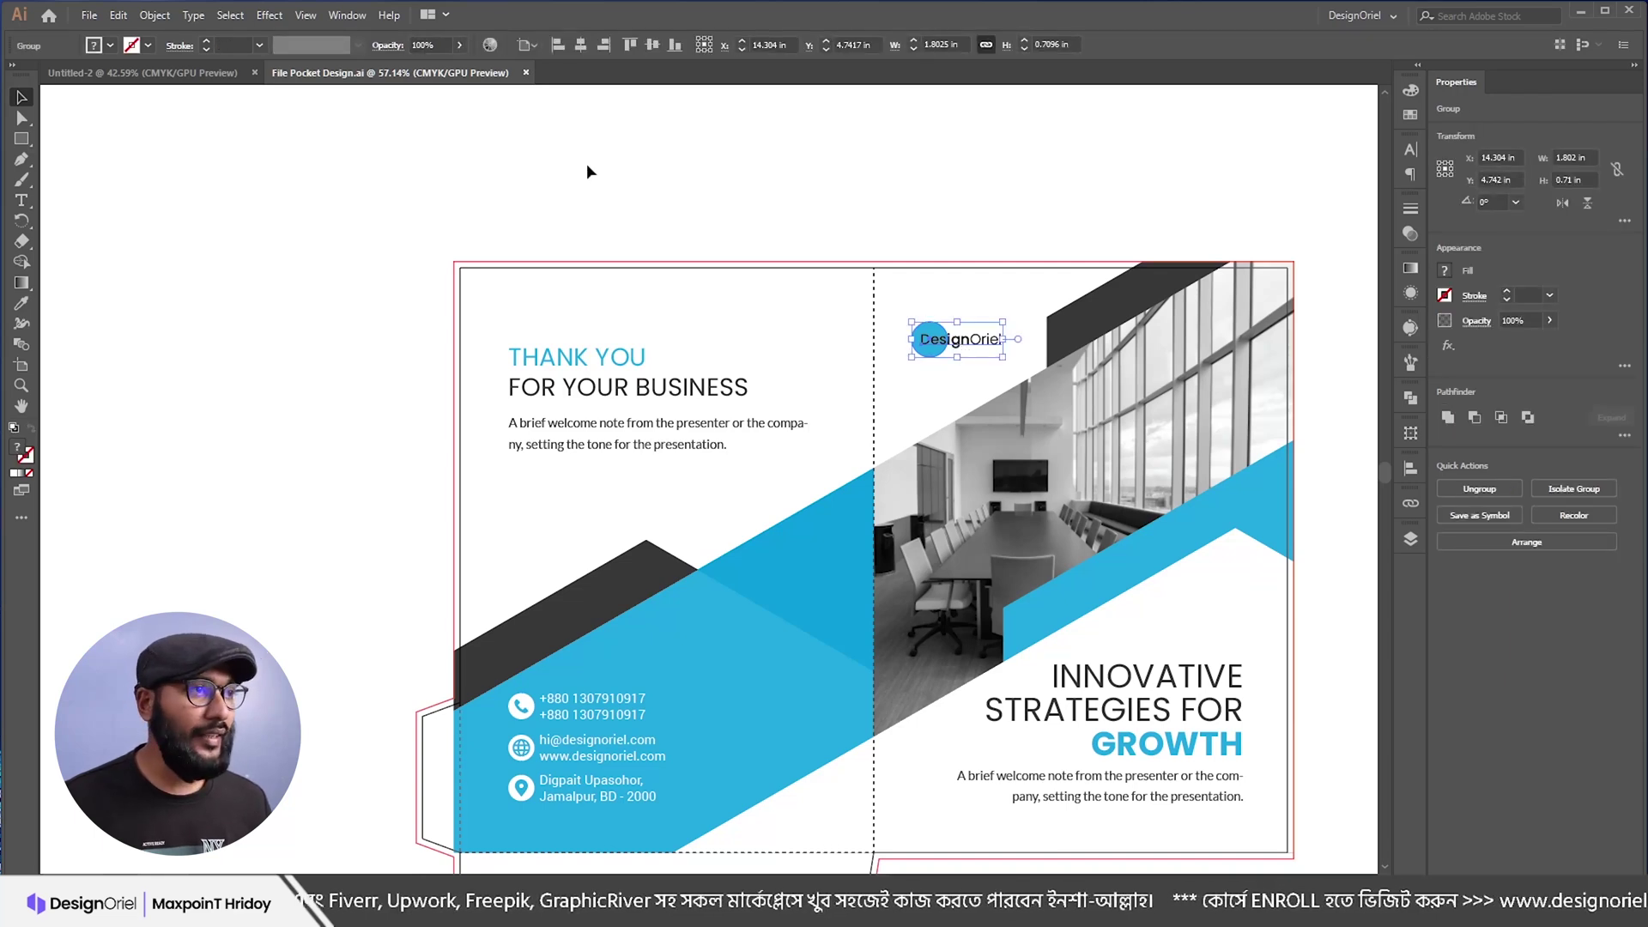
click(189, 73)
key(ctrl+v)
drag(712, 472, 765, 363)
key(ctrl+z)
click(713, 360)
drag(713, 478, 441, 378)
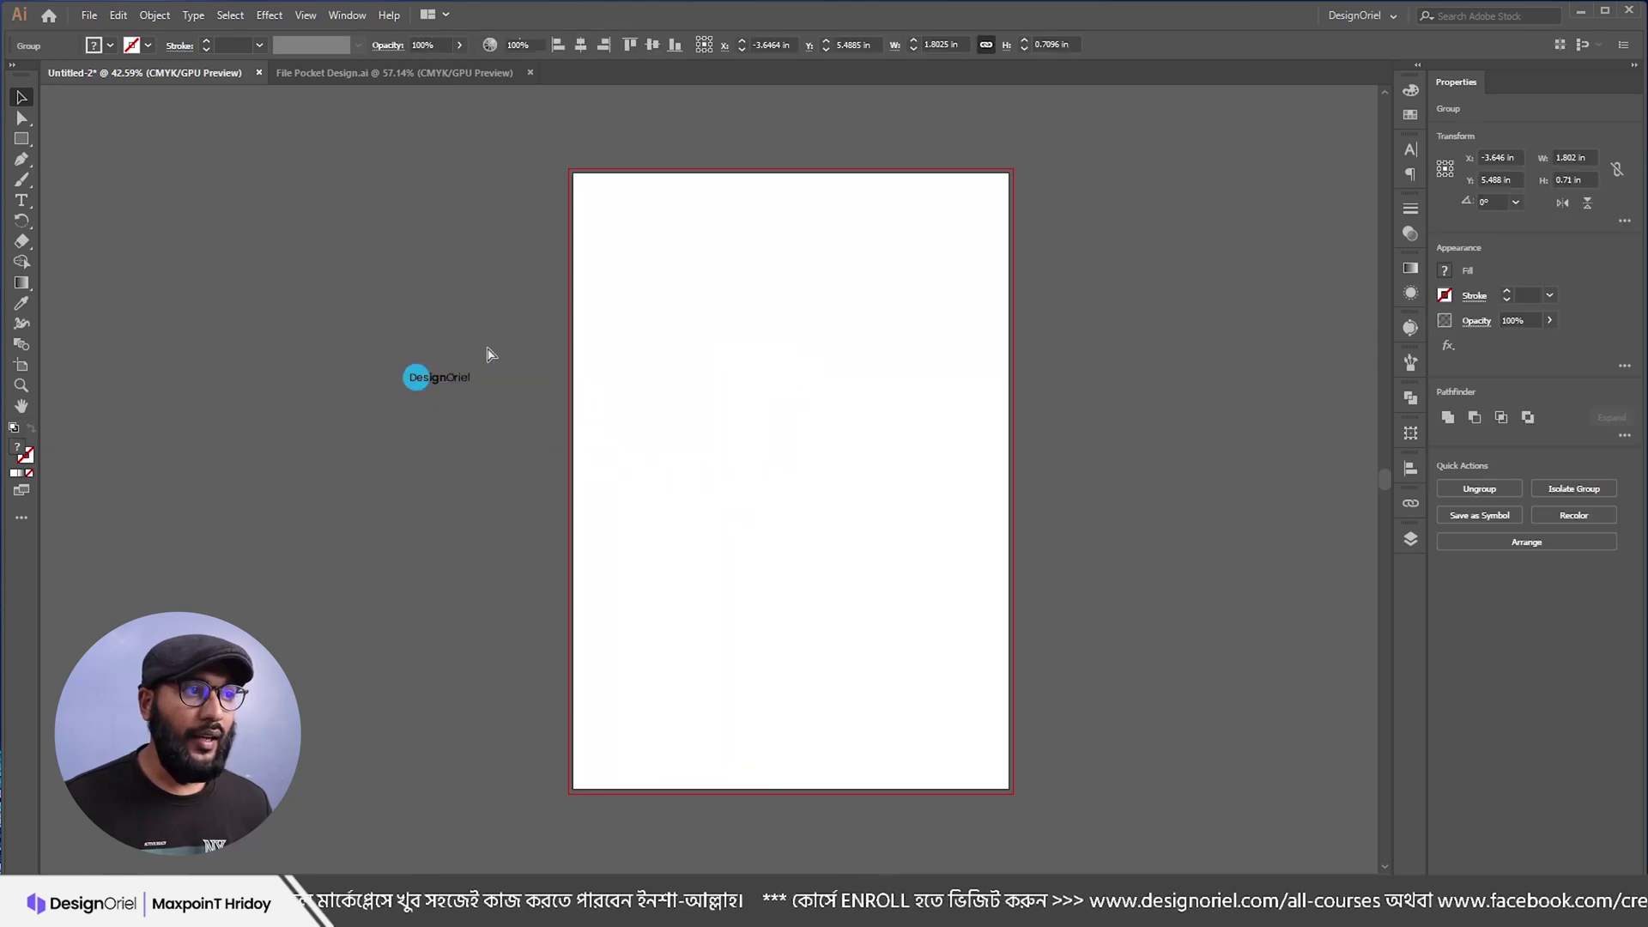
click(487, 333)
Step: Select only the blue circle inside the pasted logo and show its CMYK color values
scroll(489, 343, up, 3)
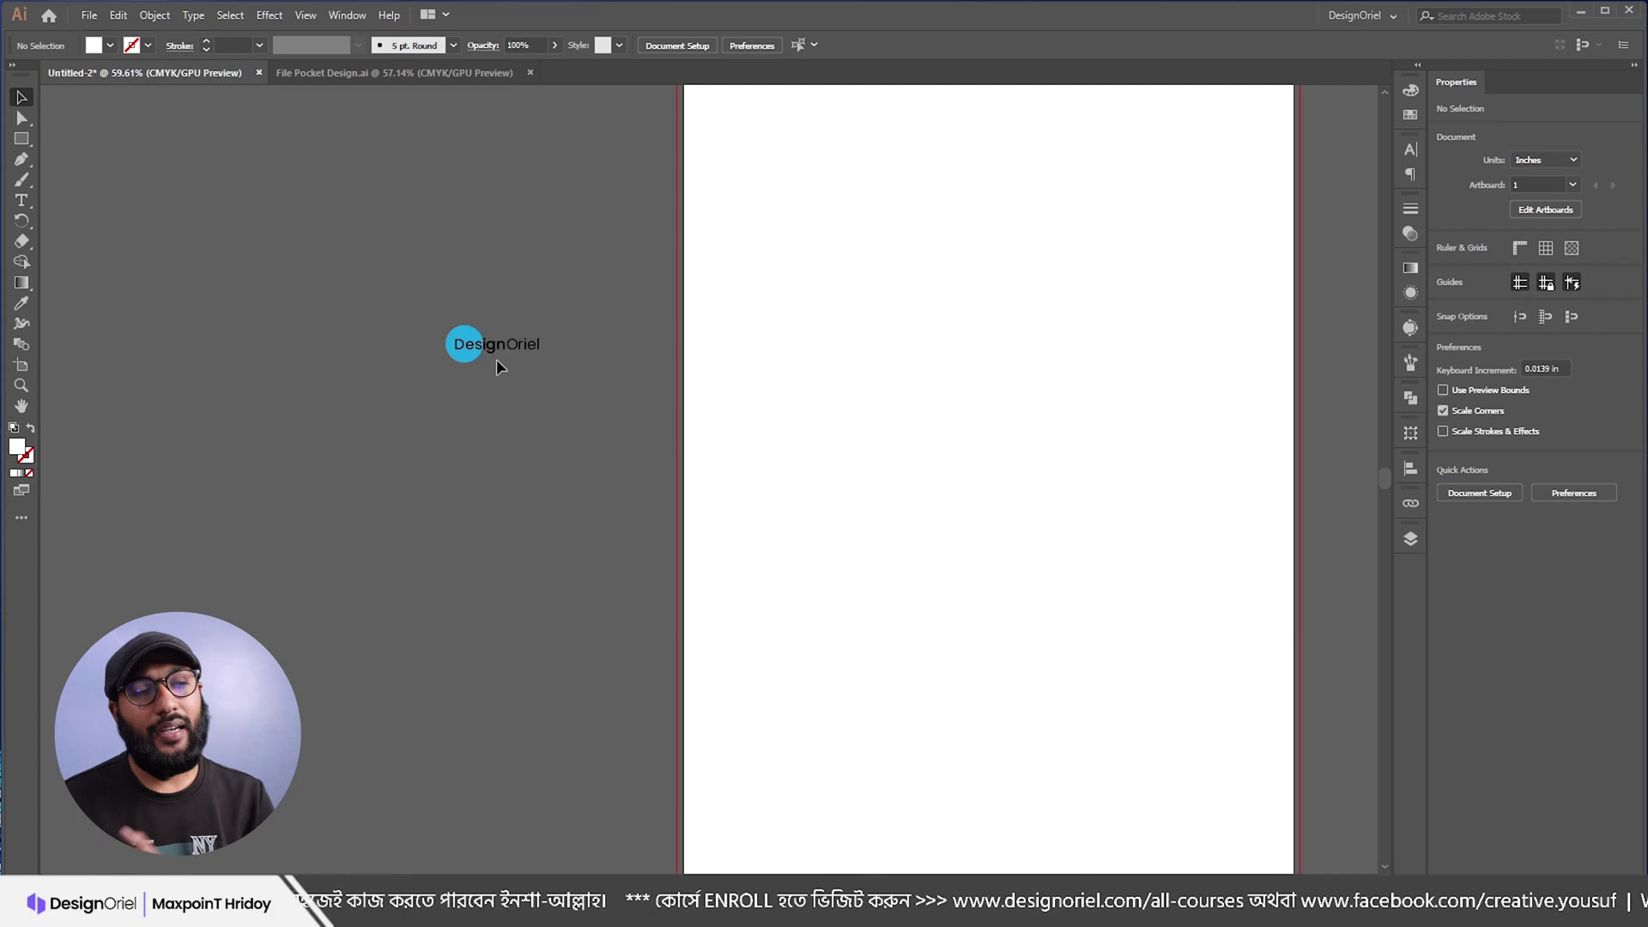
key(a)
click(469, 338)
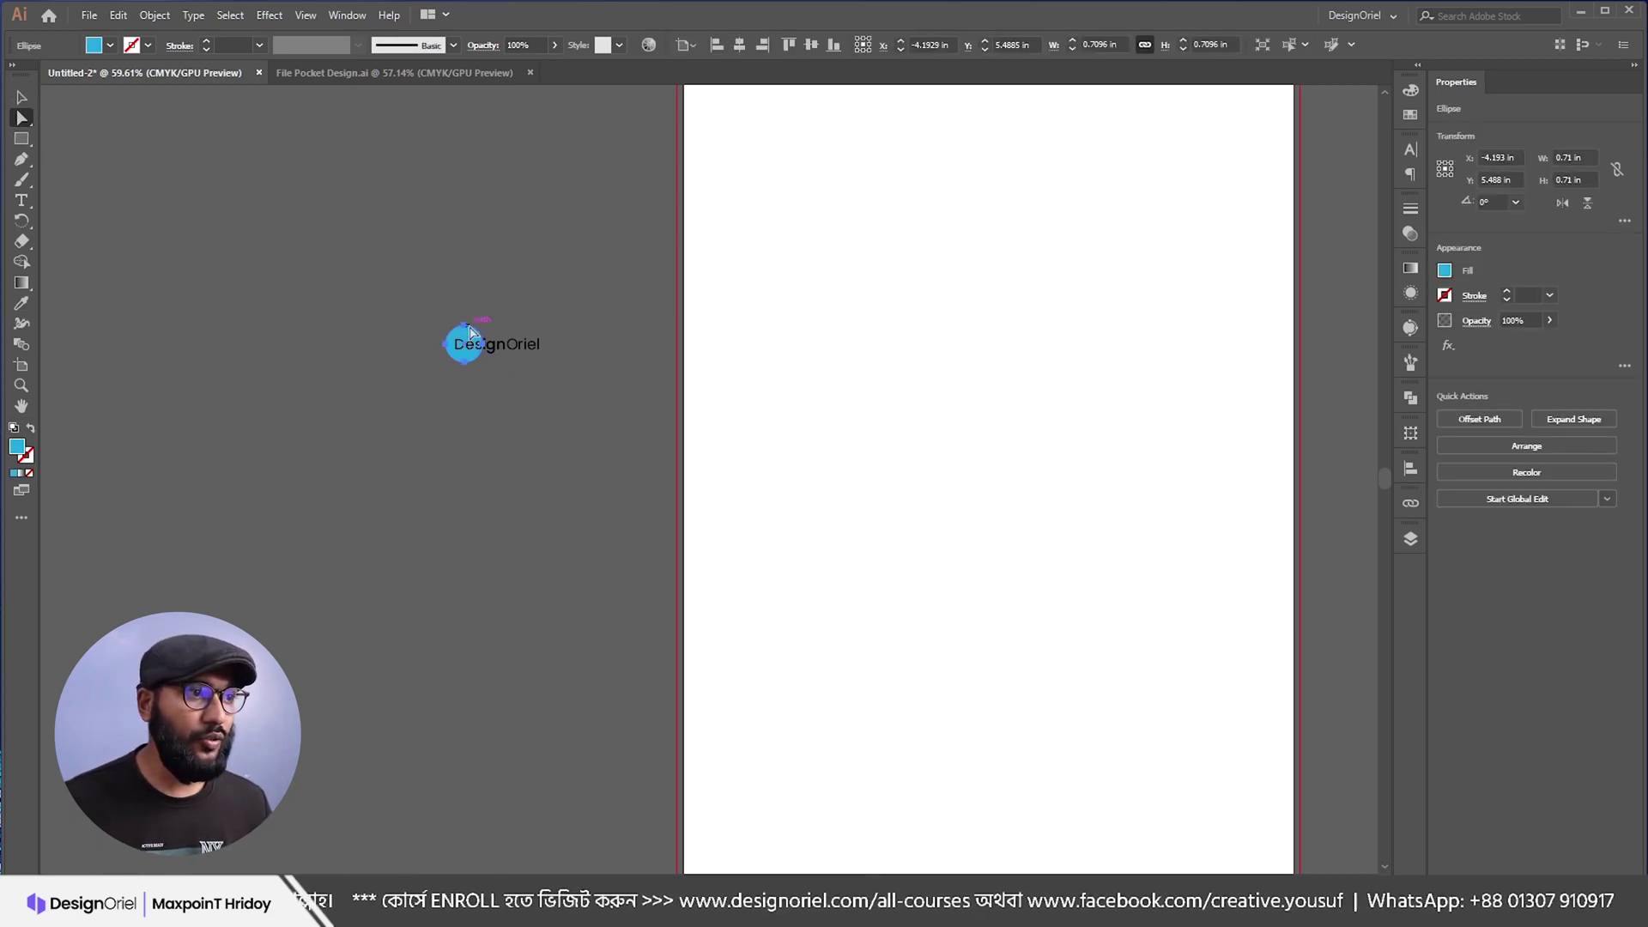
click(1408, 91)
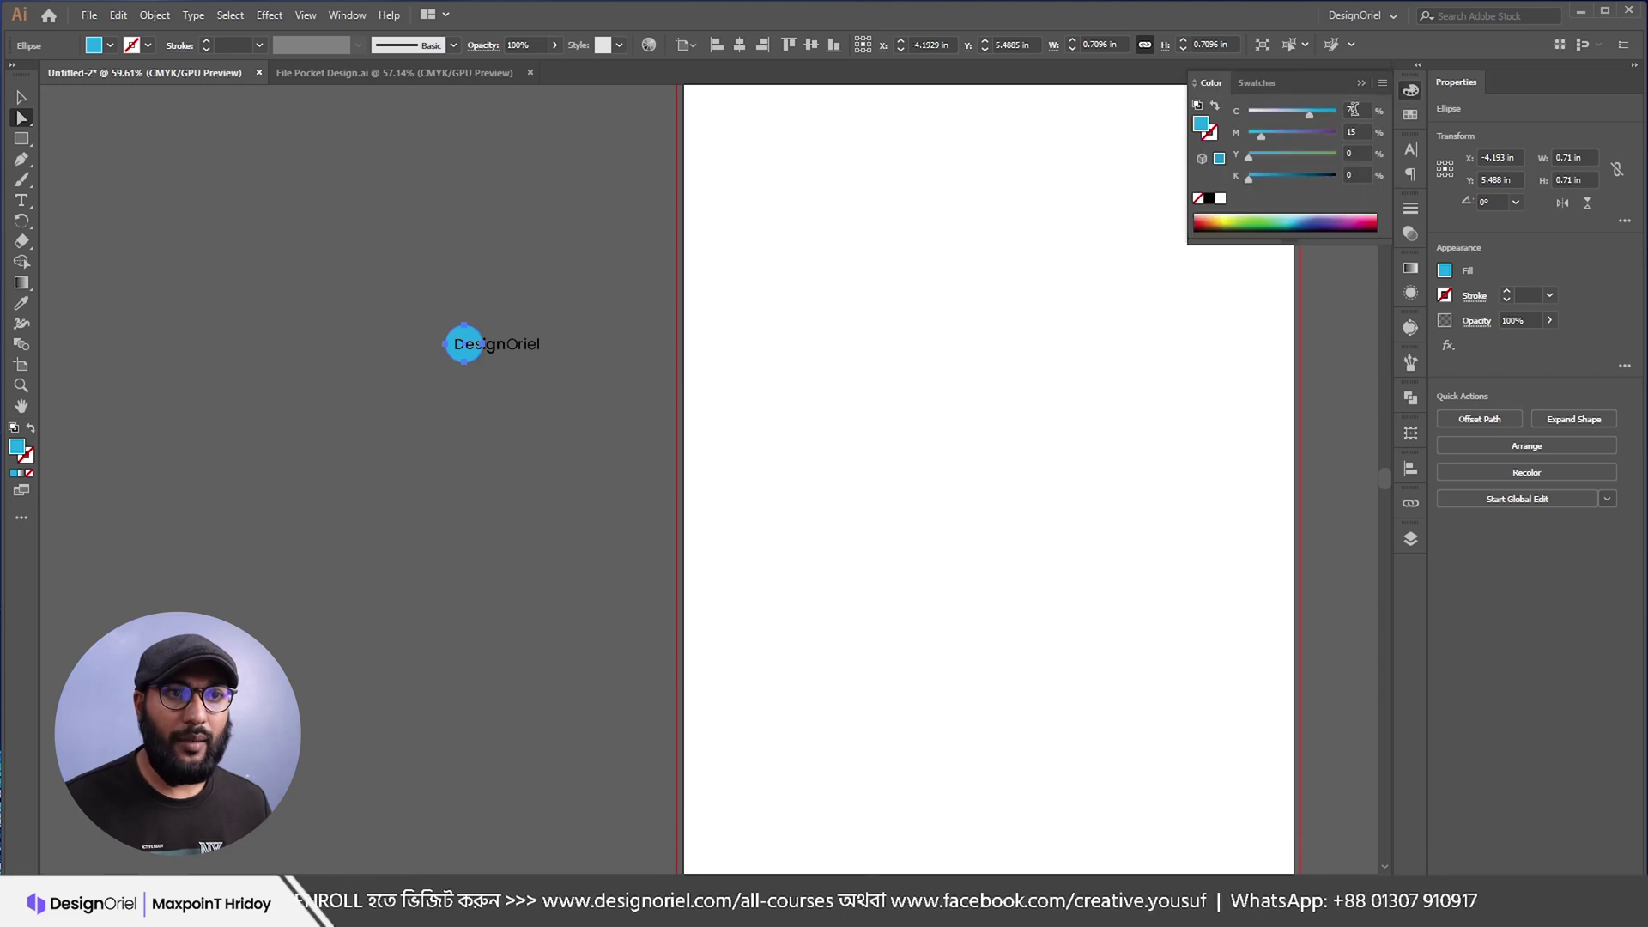
Step: Set the logo circle's fill to orange with C 0, M 60, Y 80, K 0 and deselect it
drag(1291, 137, 1378, 136)
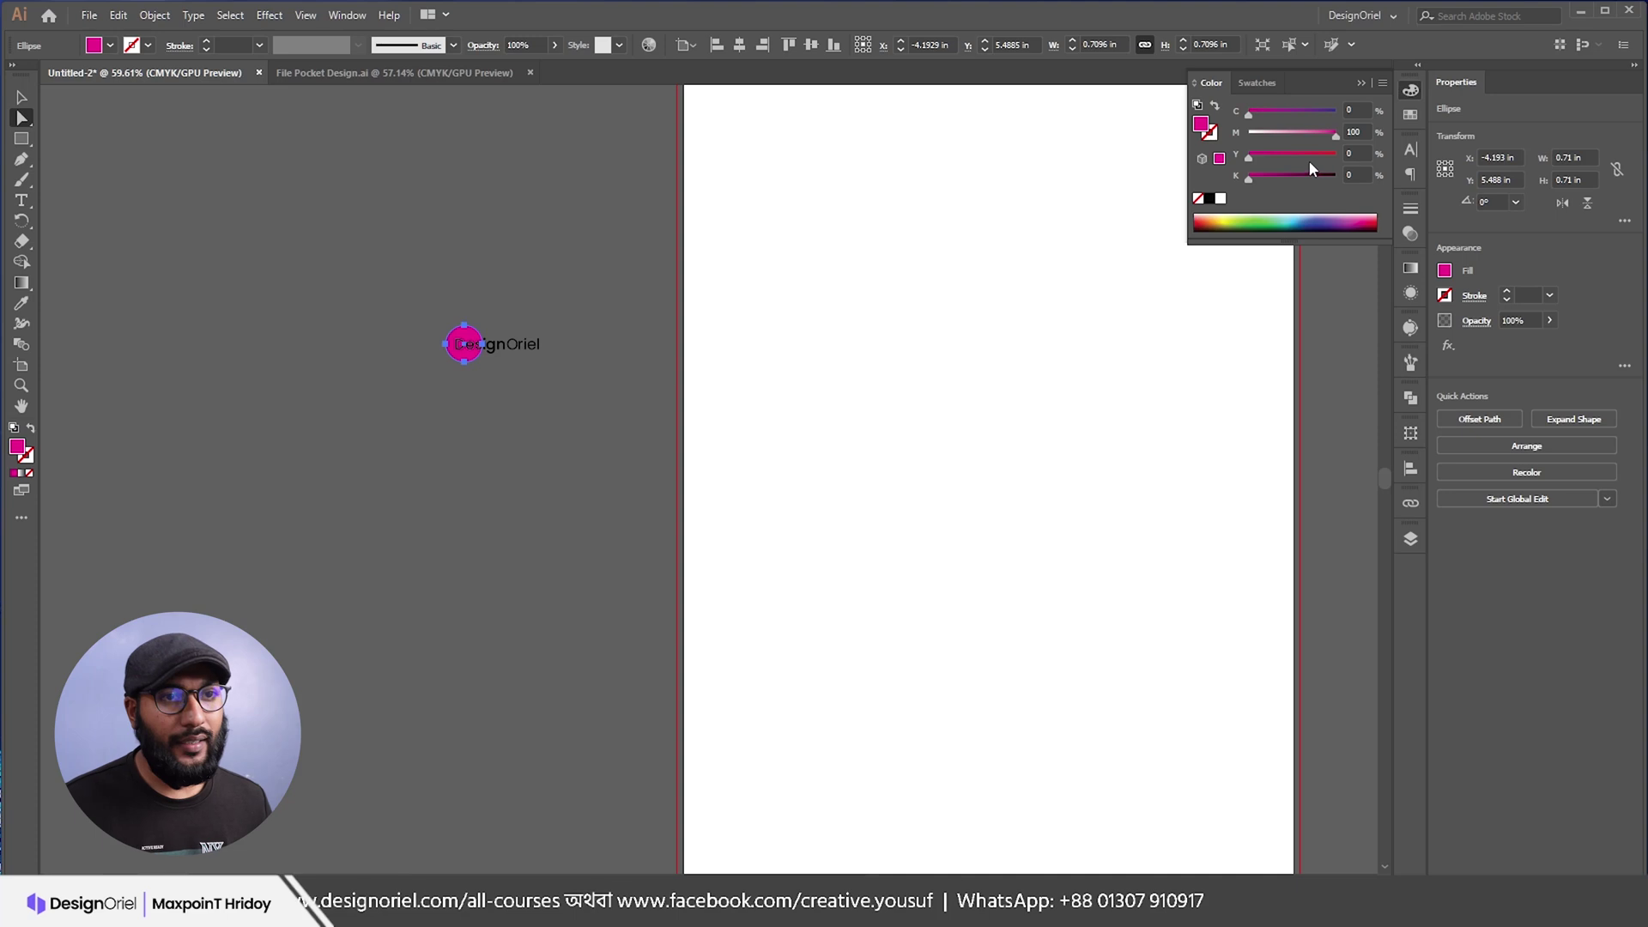
click(1300, 134)
text(60)
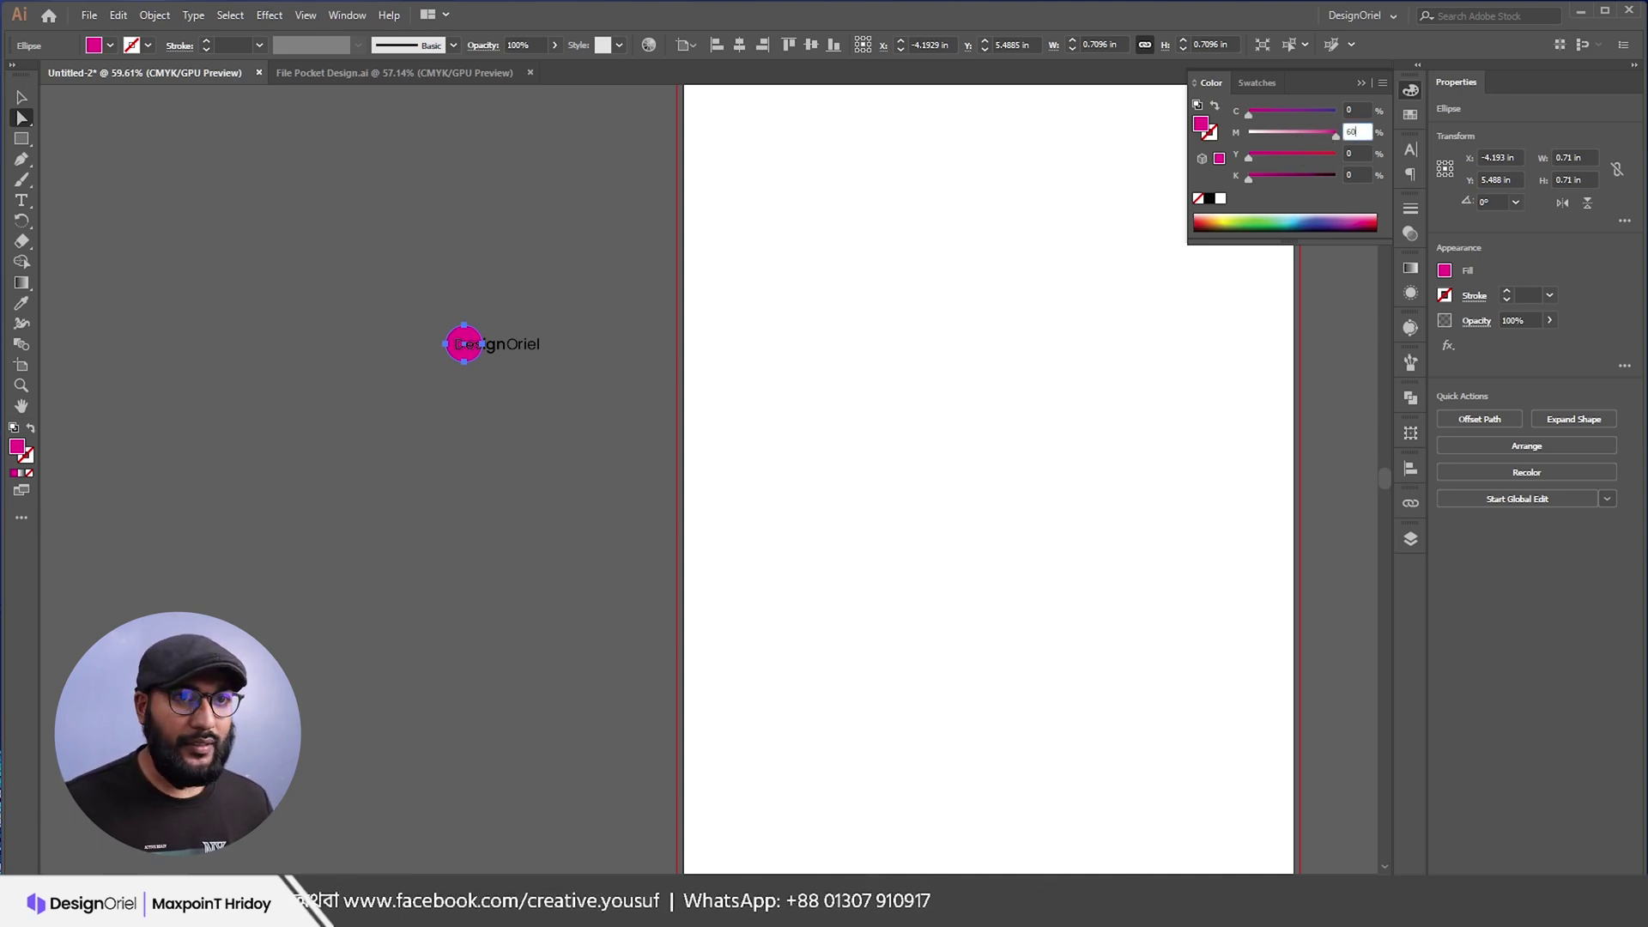
key(Tab)
text(8)
key(Return)
drag(433, 348, 759, 450)
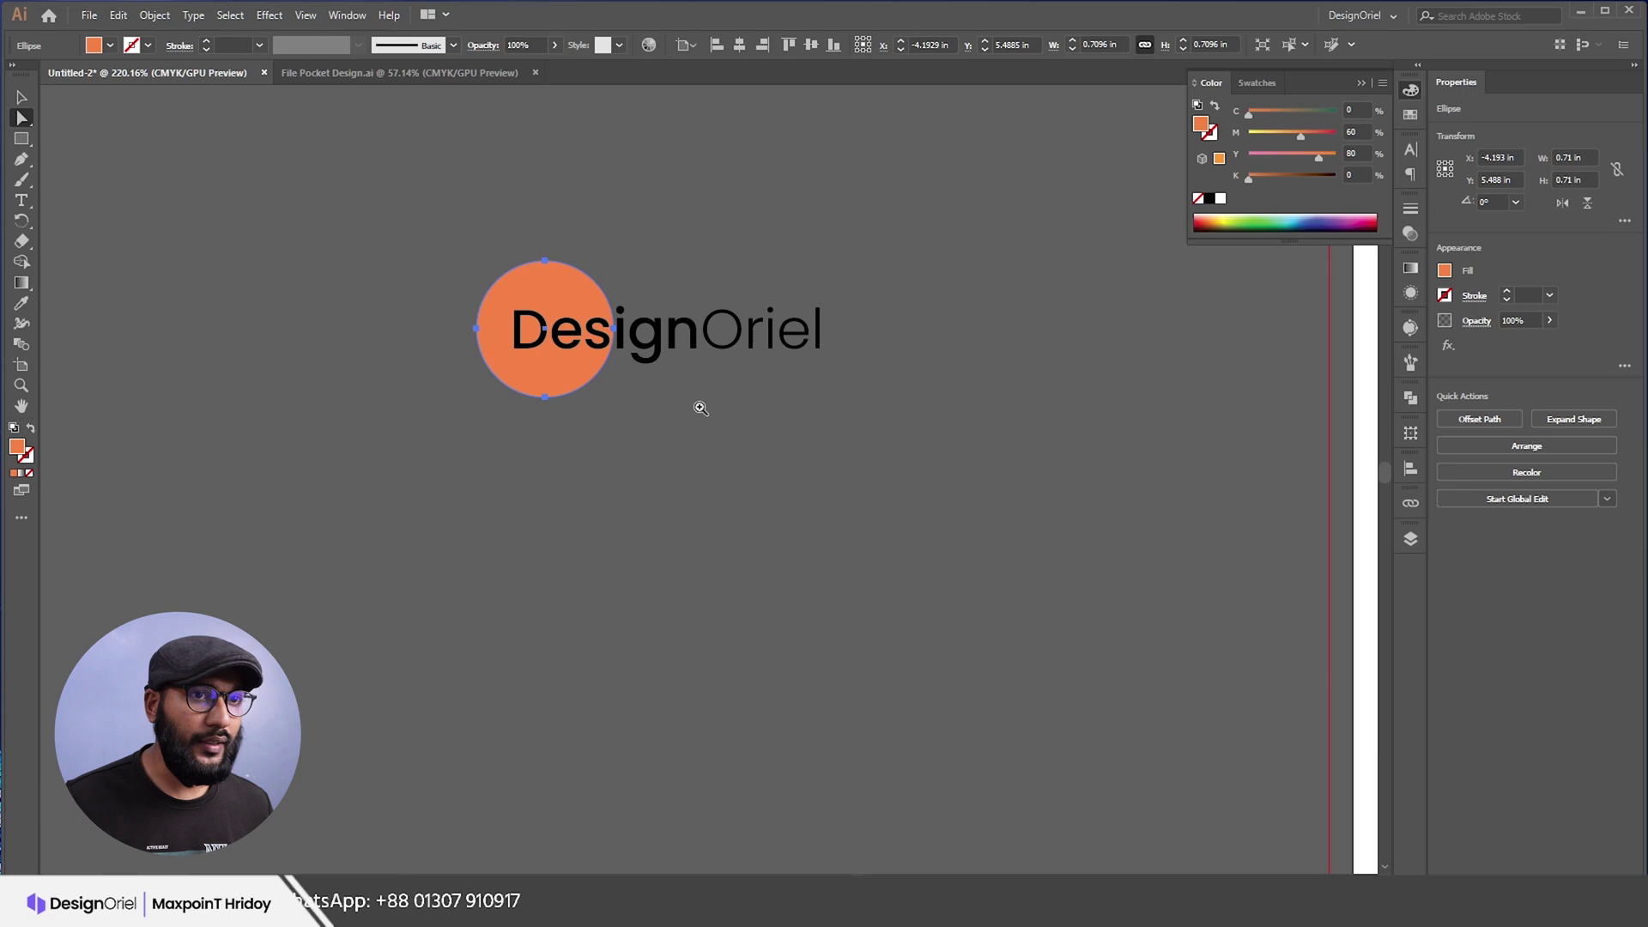
click(971, 98)
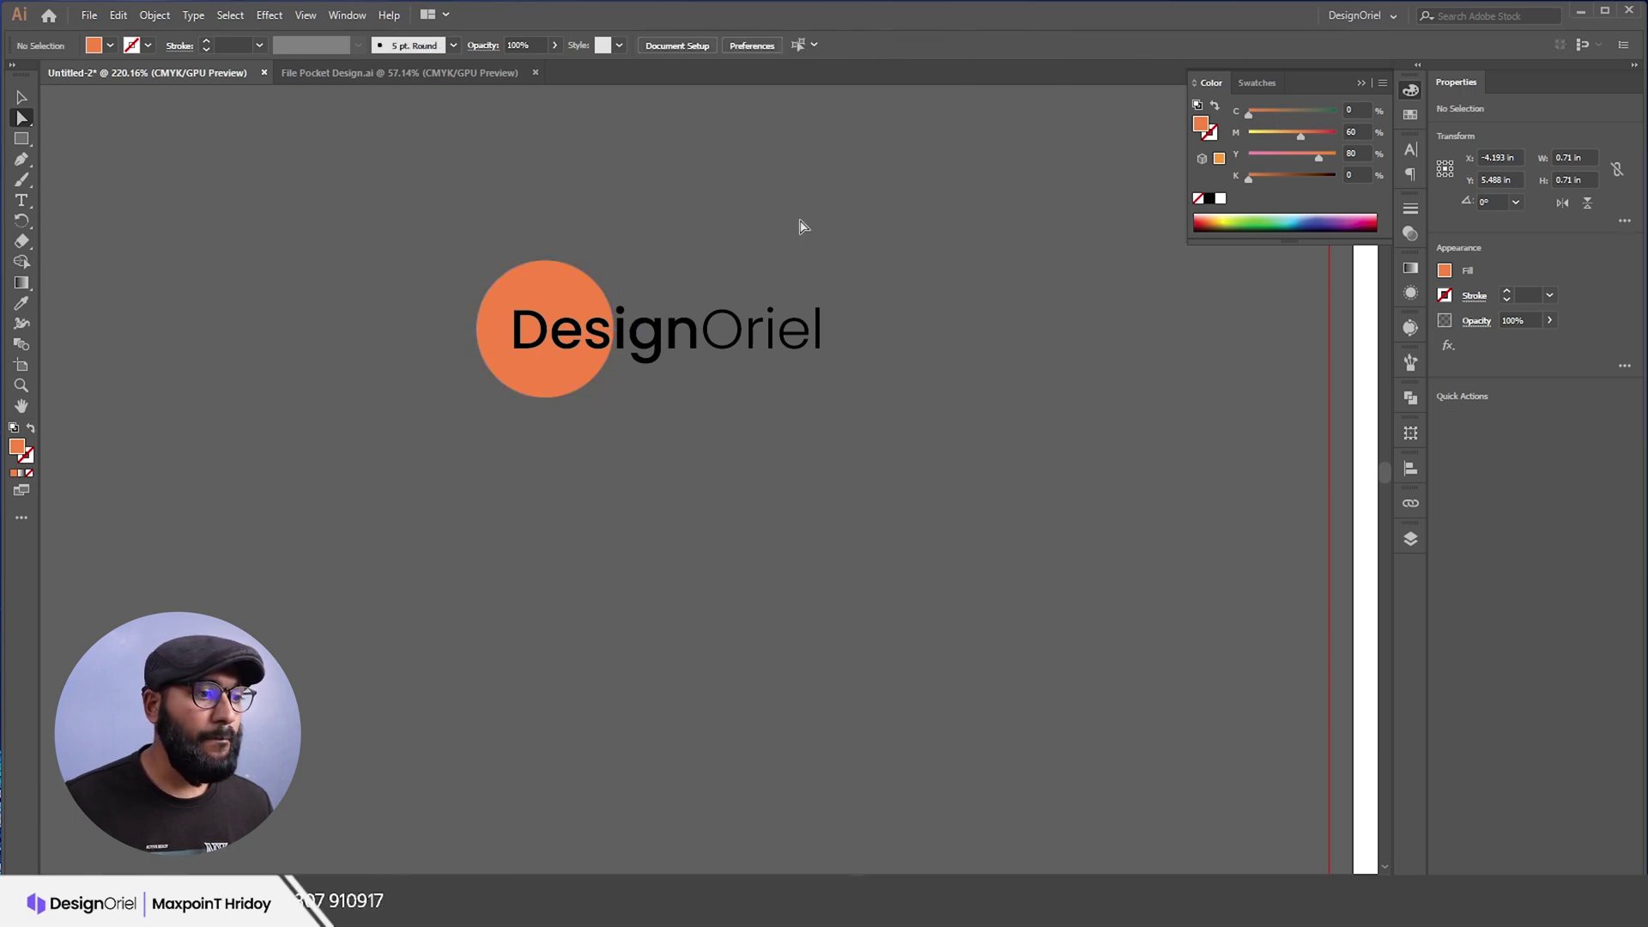
Step: Recolor the logo circle lime green with C 42, M 0, Y 100, K 0 and deselect it
mouse_move(559, 305)
mouse_down()
mouse_move(670, 302)
mouse_move(577, 292)
mouse_up()
click(1251, 134)
drag(1313, 158, 1381, 159)
mouse_move(1273, 110)
mouse_down()
mouse_move(1286, 116)
mouse_move(1246, 133)
mouse_move(1383, 152)
mouse_move(1269, 114)
mouse_move(1286, 120)
mouse_up()
key(ctrl+z)
click(561, 309)
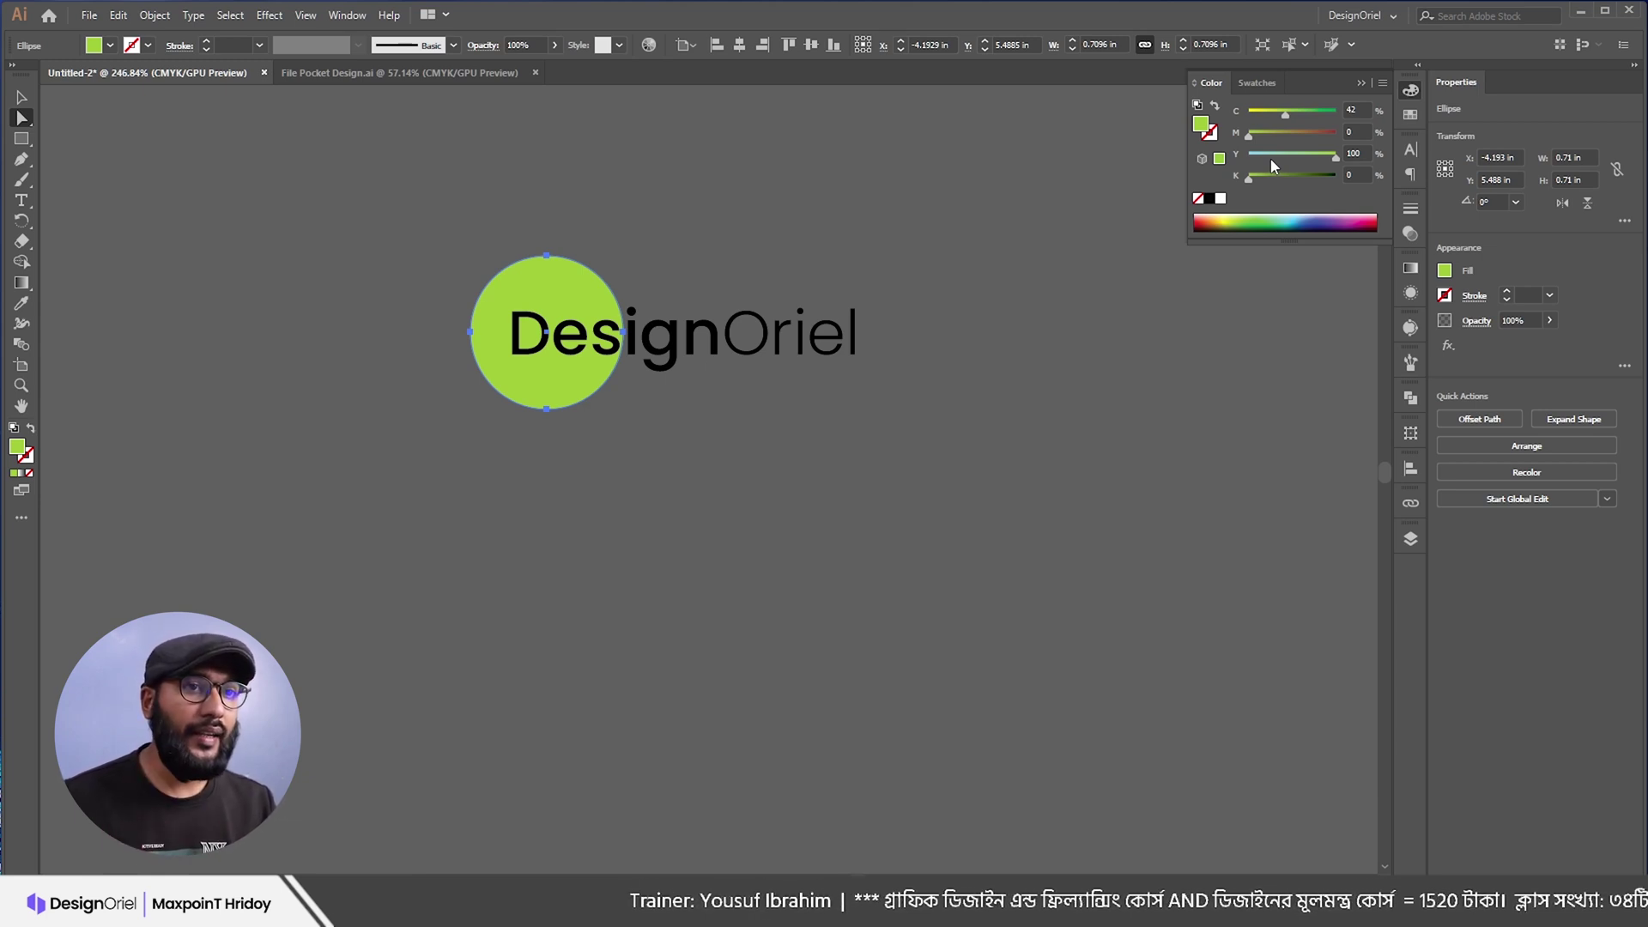
click(837, 228)
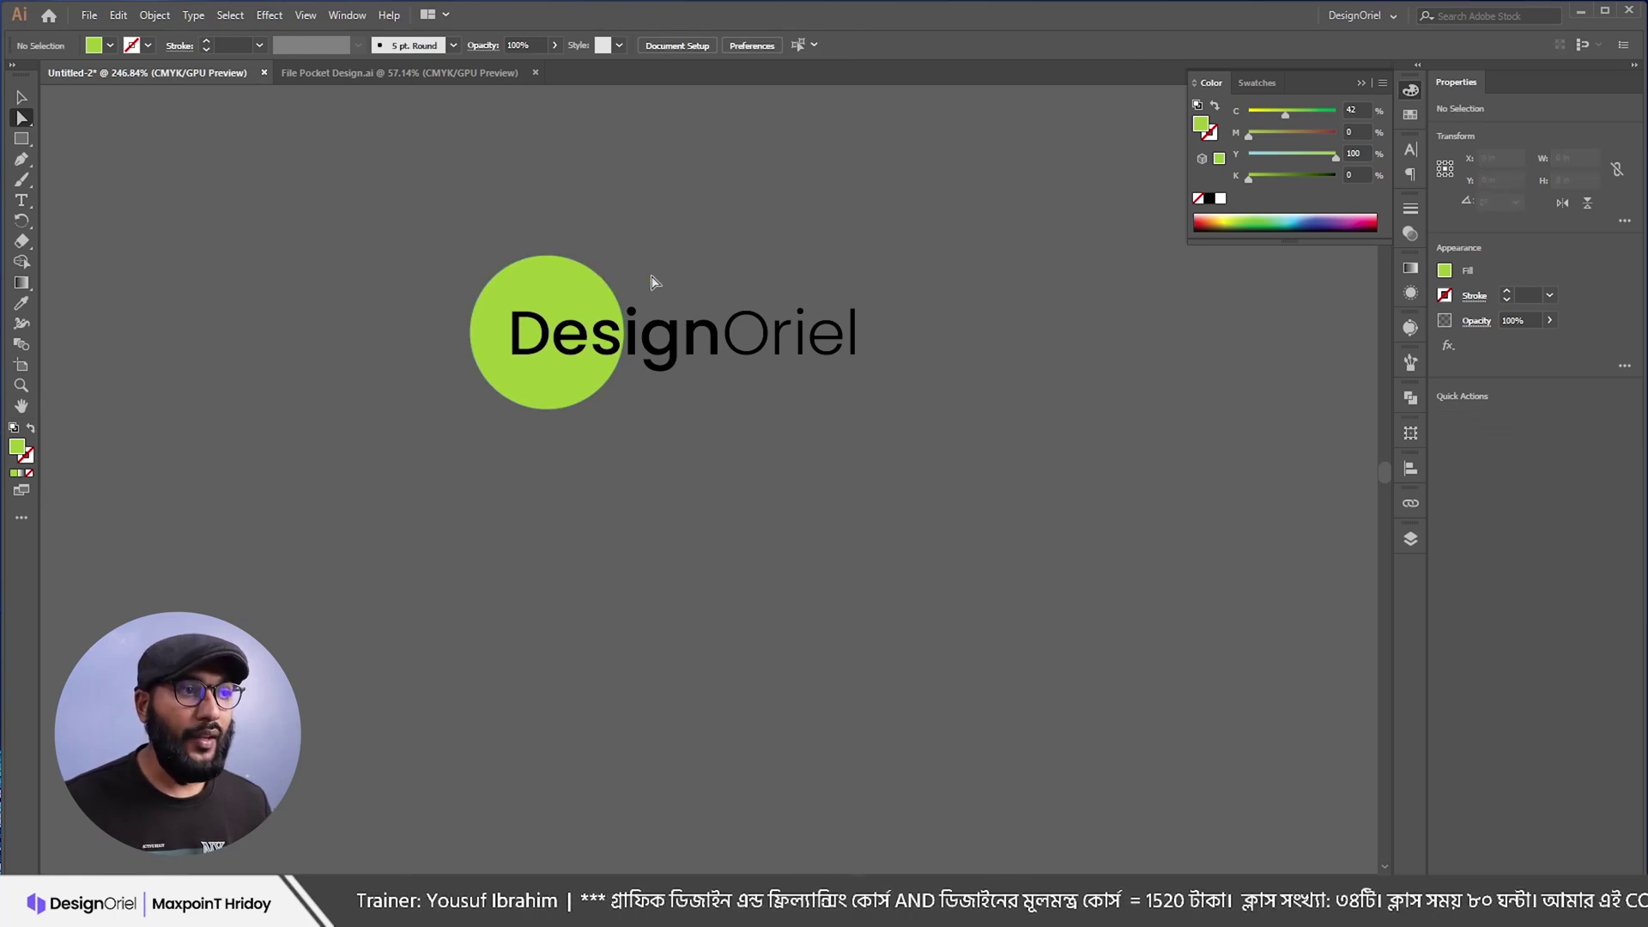
Step: View the whole A3 artboard together with the logo placed beside it
ctrl+alt+click(717, 253)
ctrl+alt+click(650, 262)
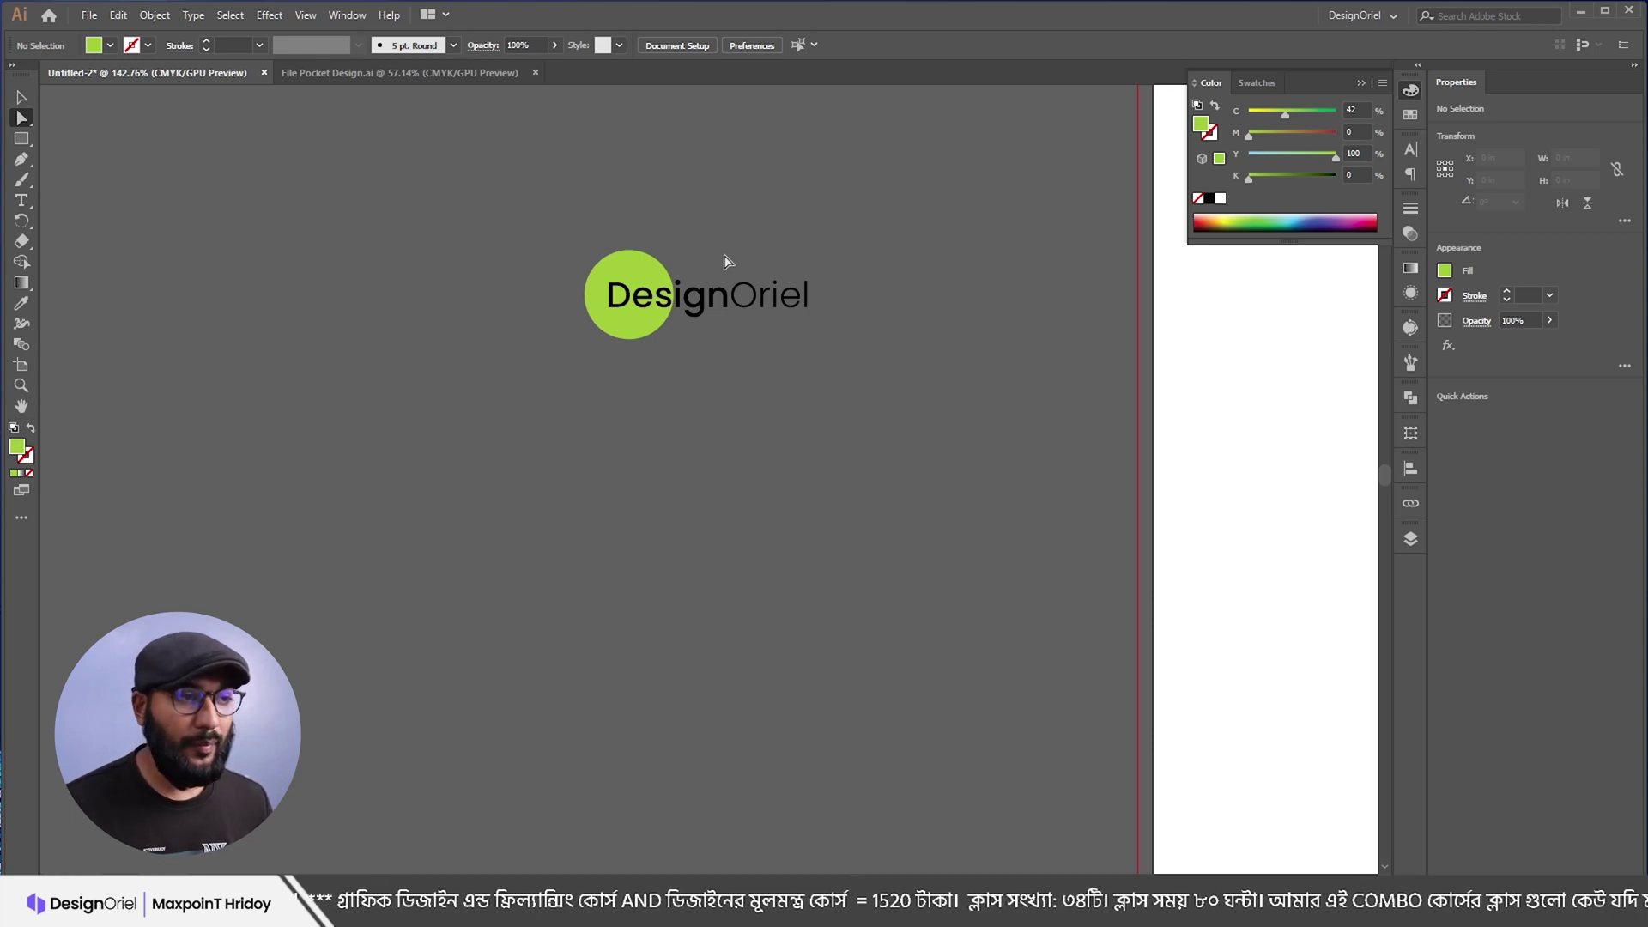
ctrl+alt+click(688, 215)
ctrl+alt+click(614, 246)
drag(608, 245, 481, 356)
key(v)
click(611, 276)
drag(808, 271, 643, 302)
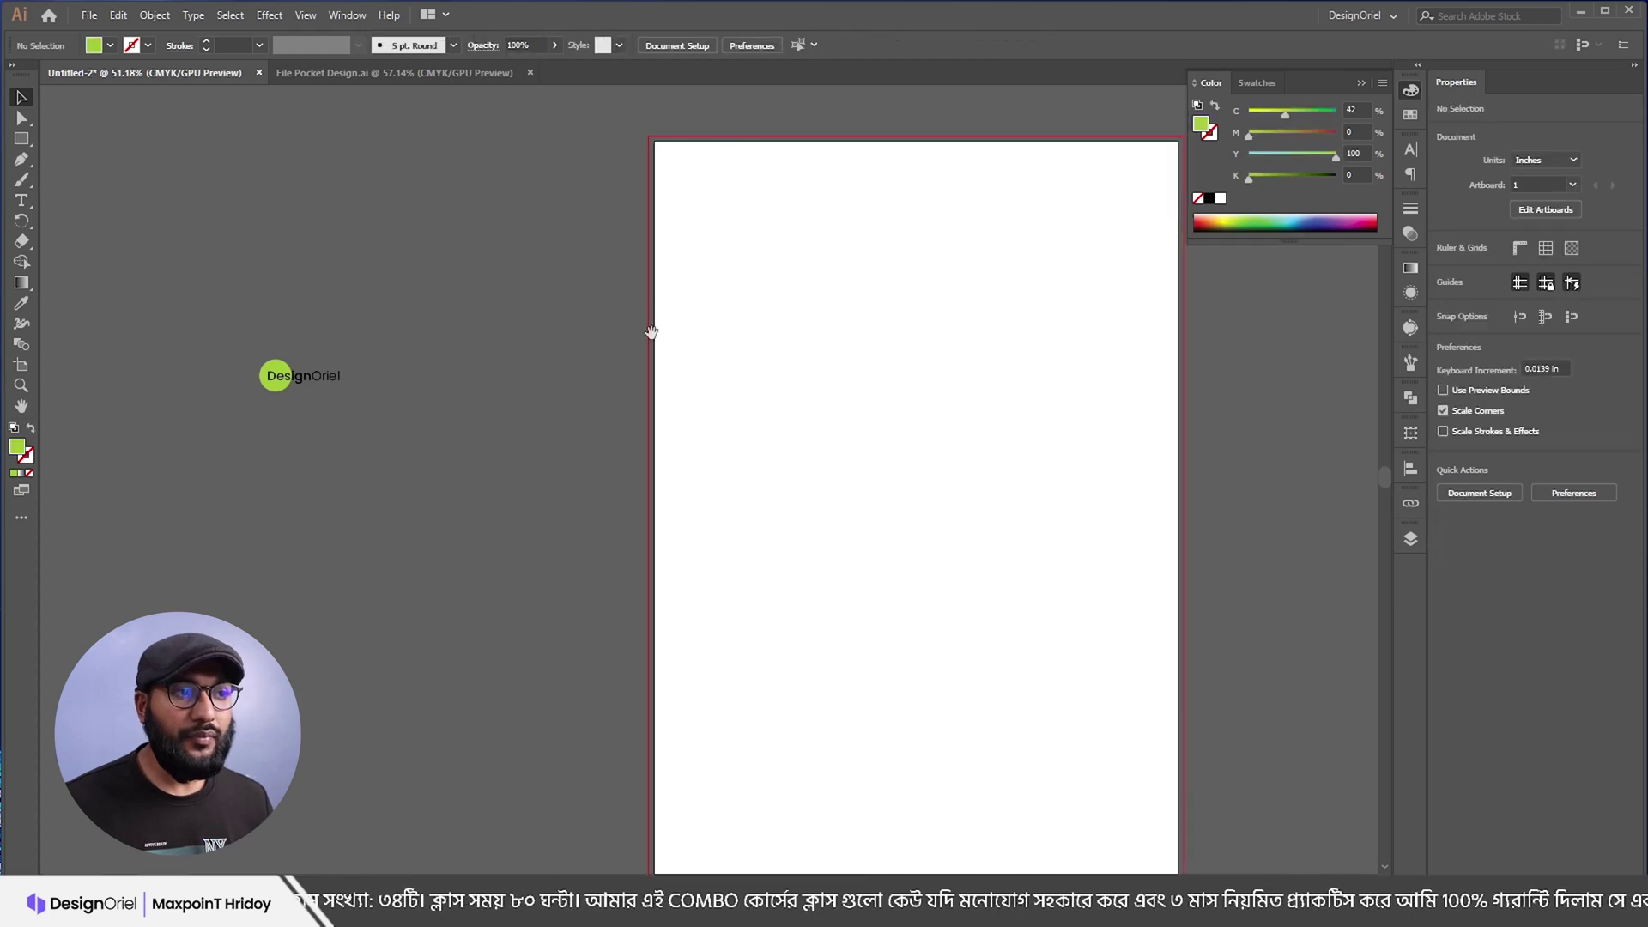
scroll(702, 302, down, 2)
scroll(710, 338, down, 1)
scroll(723, 311, down, 1)
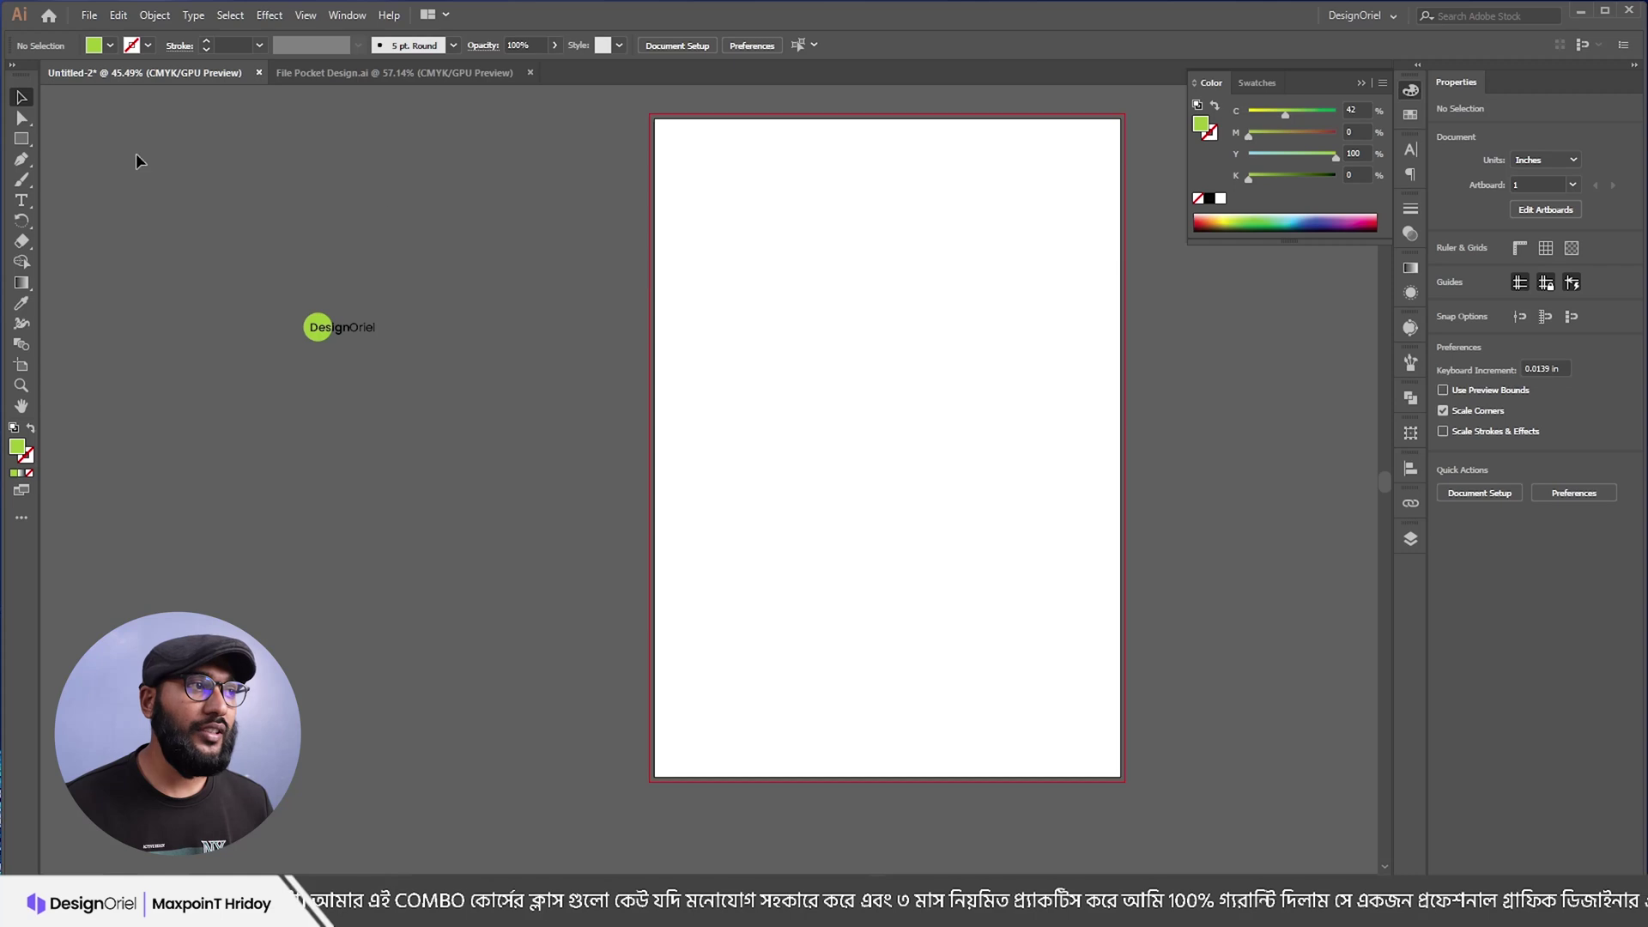
Step: Draw placeholder rectangles on the artboard: large upper and lower blocks, a bar about 2.3 in wide and a block about 2.6 × 2.1 in
click(22, 140)
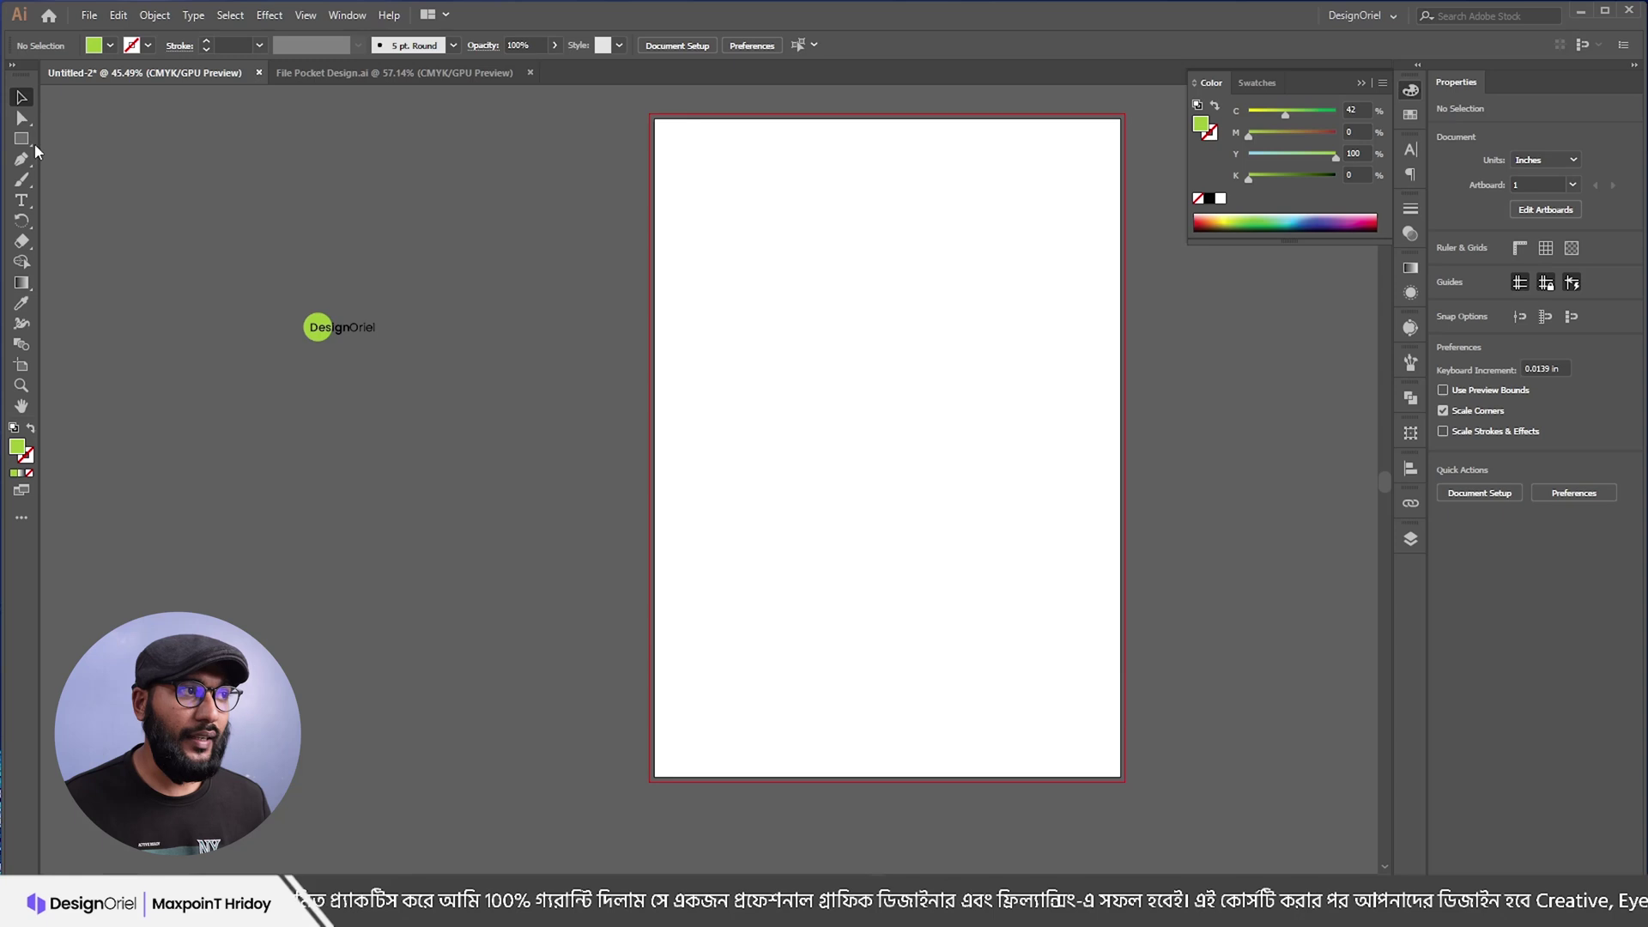
drag(681, 506, 955, 731)
drag(1009, 515, 1102, 518)
drag(999, 676, 1103, 764)
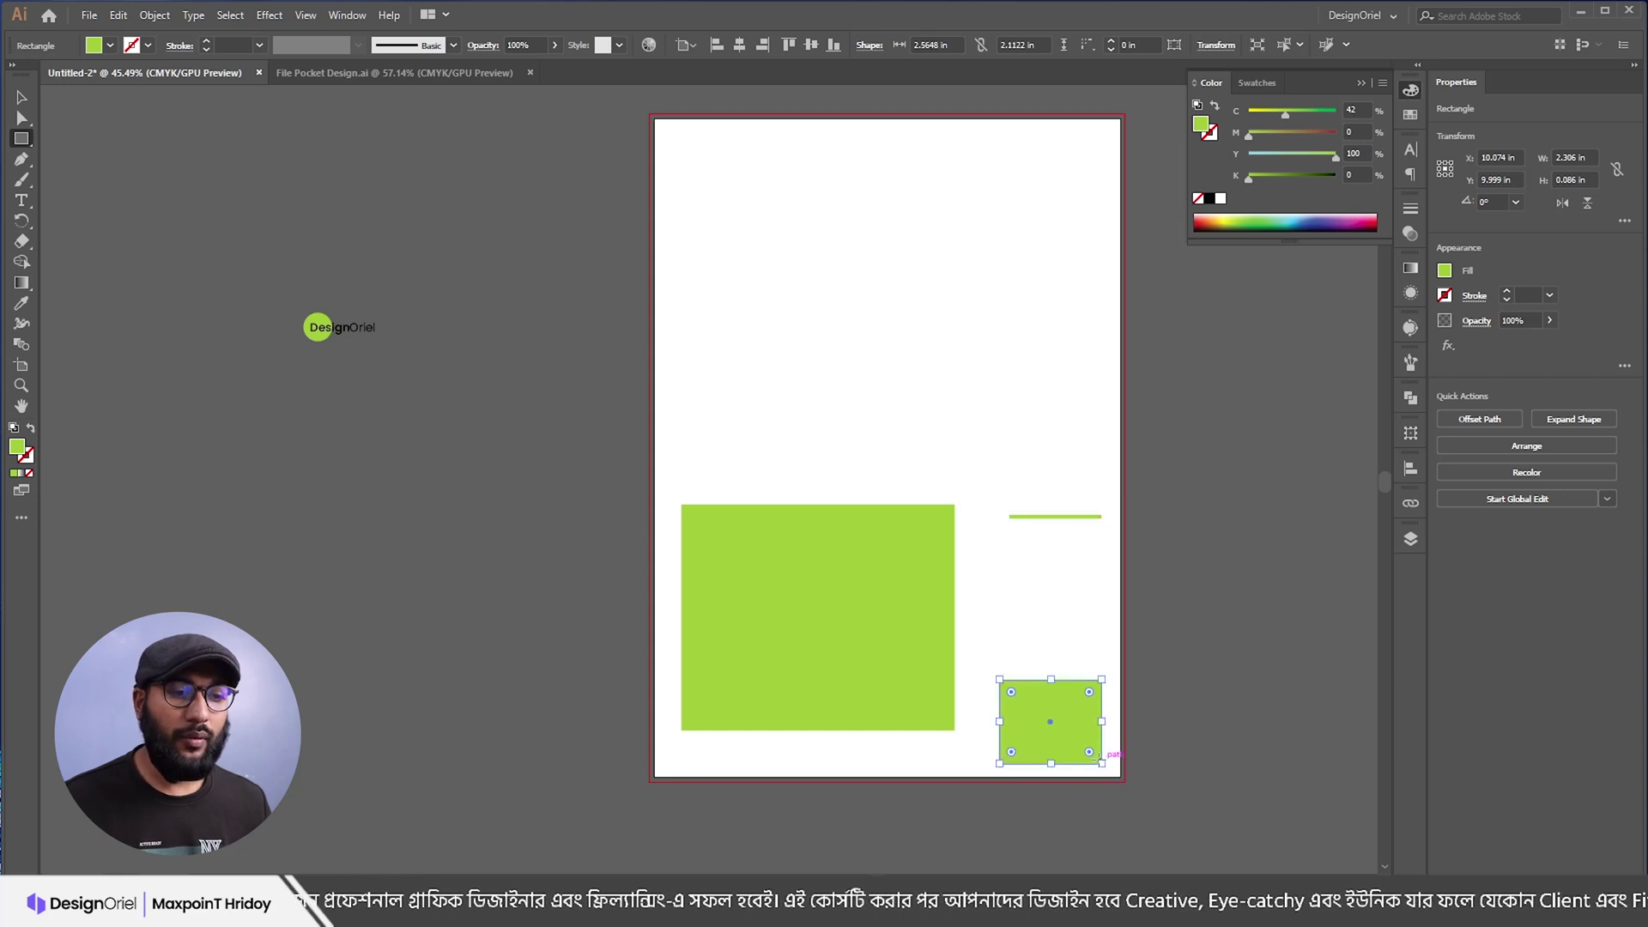
drag(703, 167, 1079, 417)
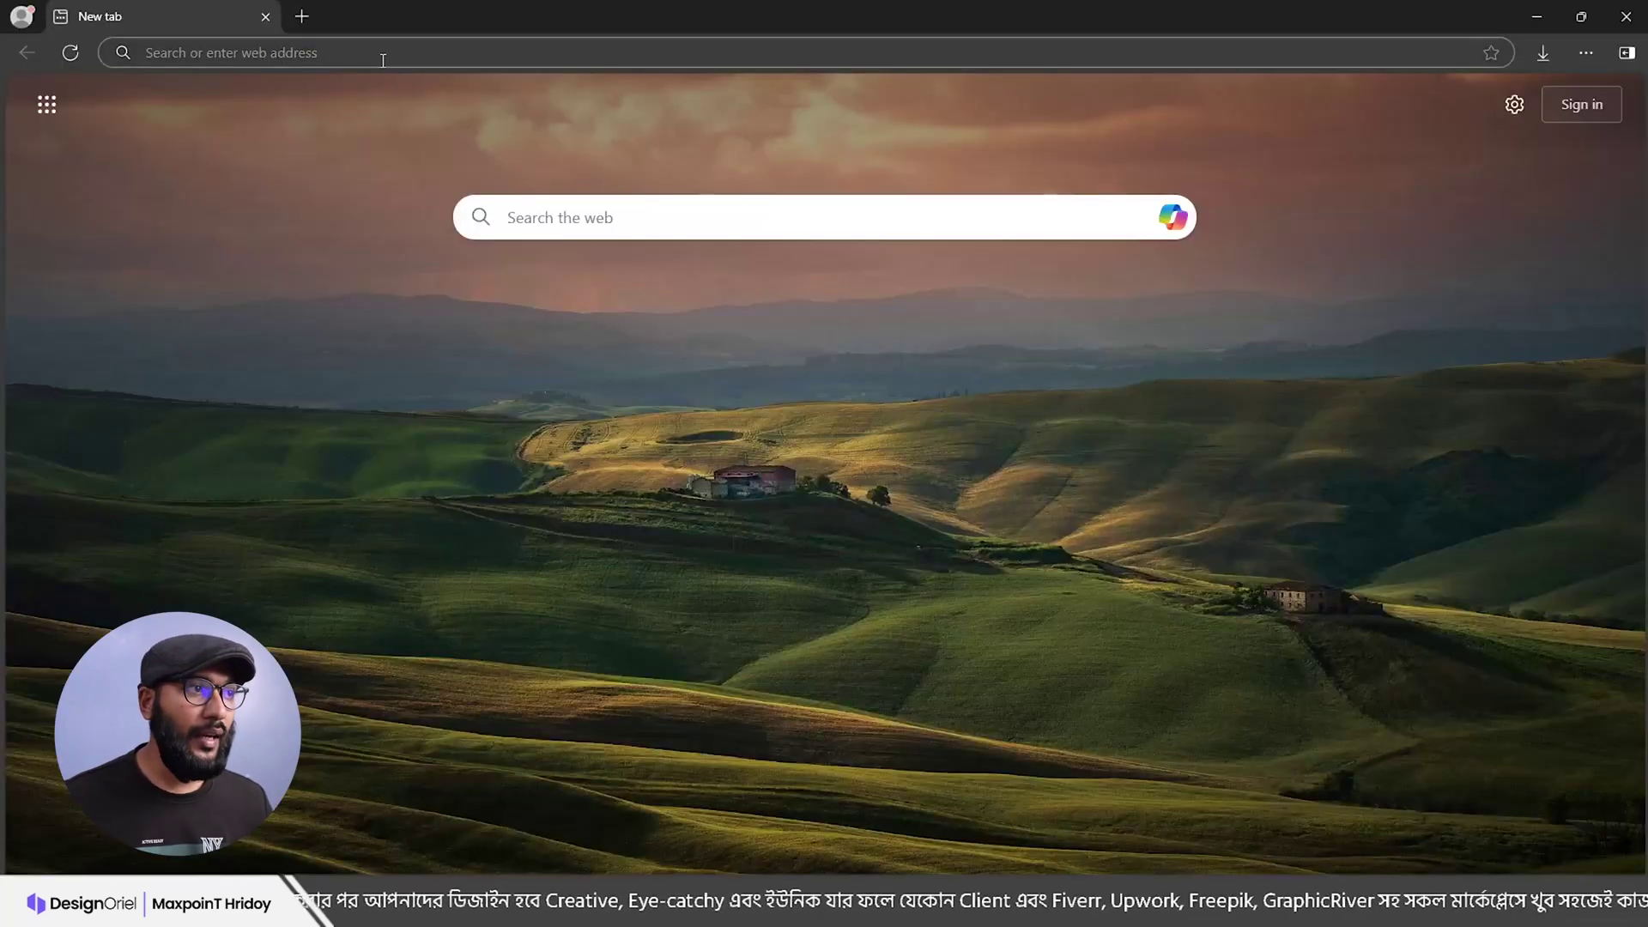
Step: In the web browser, search for "wall calender" and open the image results
click(367, 69)
text(wall calender)
key(Return)
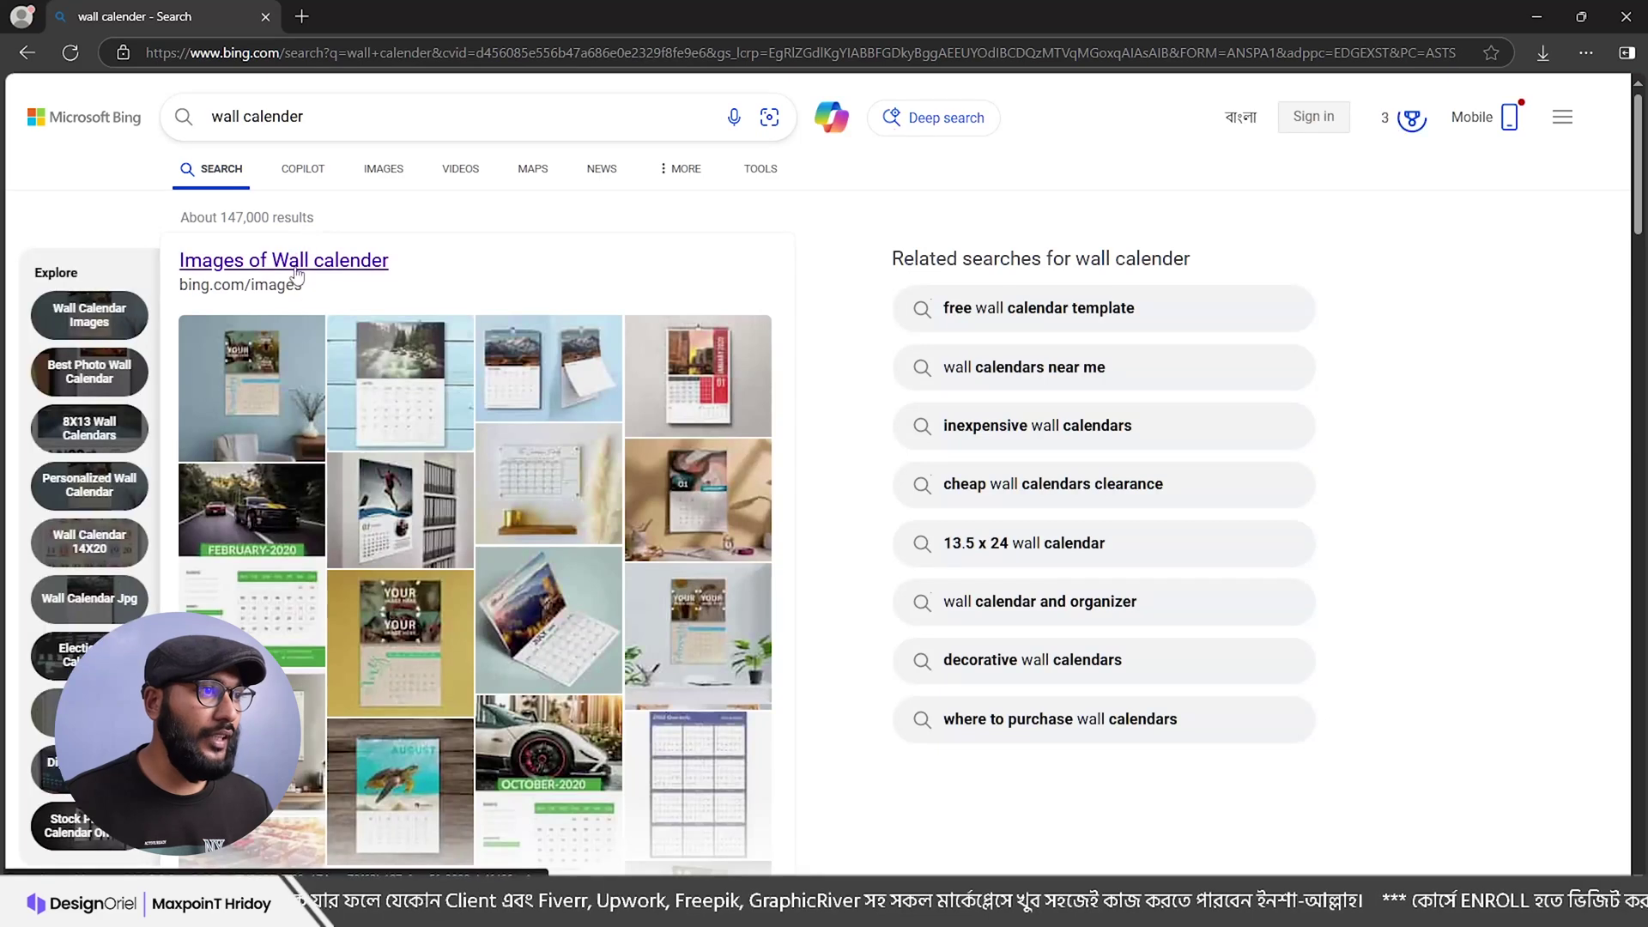
click(302, 260)
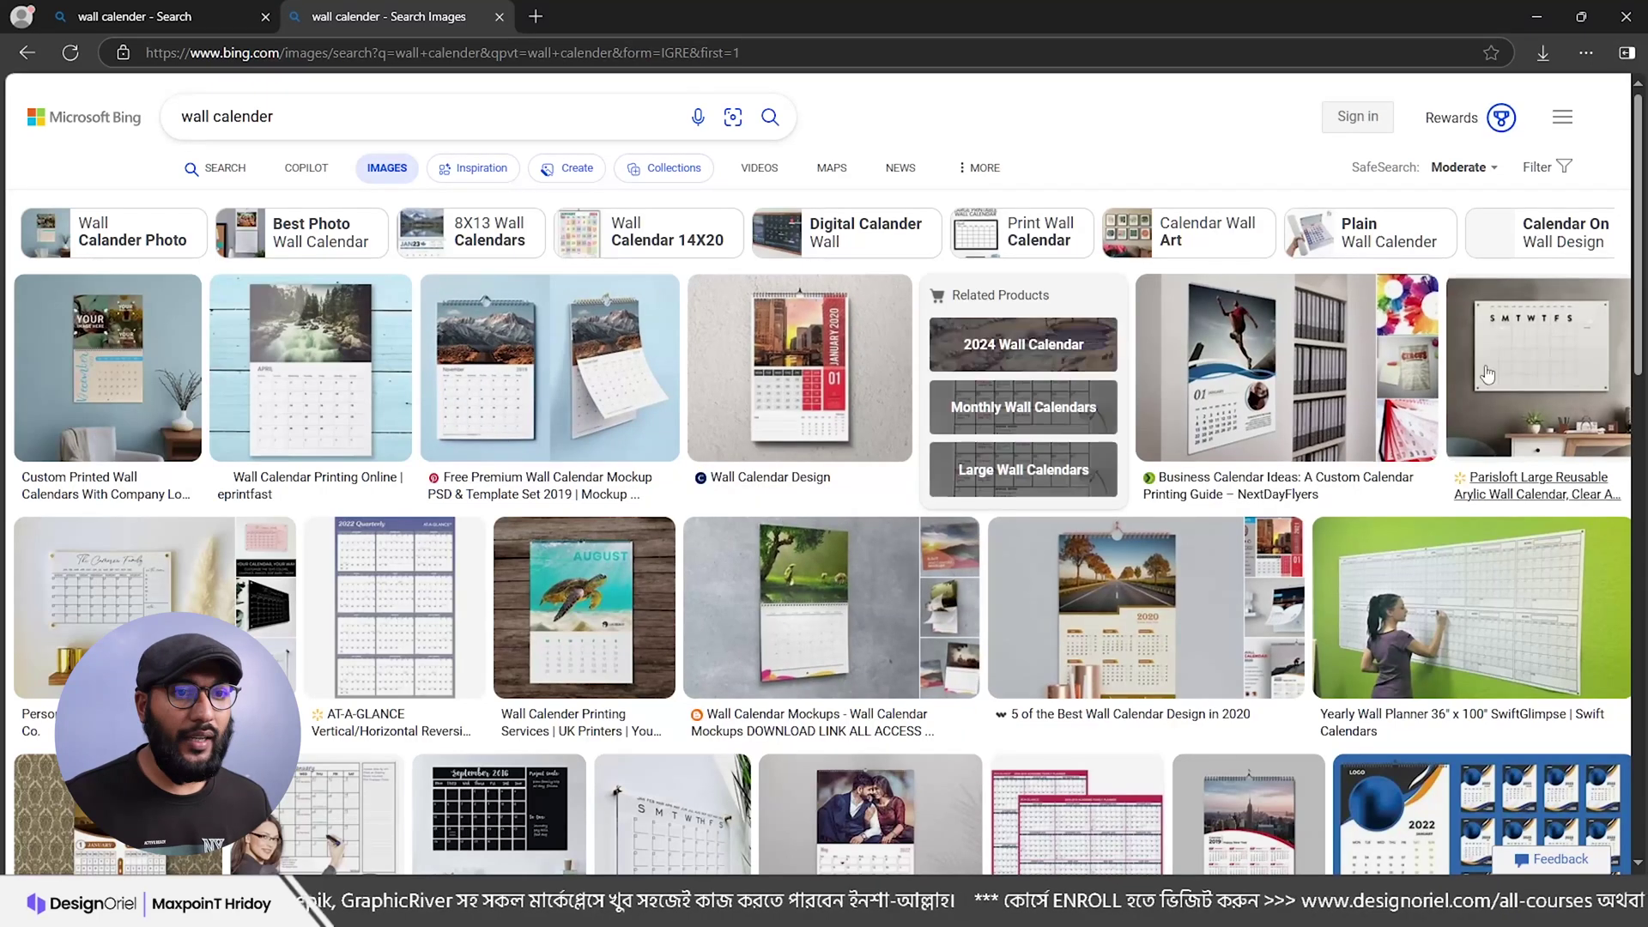
Step: Examine the wall calendar layouts, enlarging the NextDayFlyers business calendar and the "1 Page Wall Calendar 2020" example, and browse the other image results
click(1257, 426)
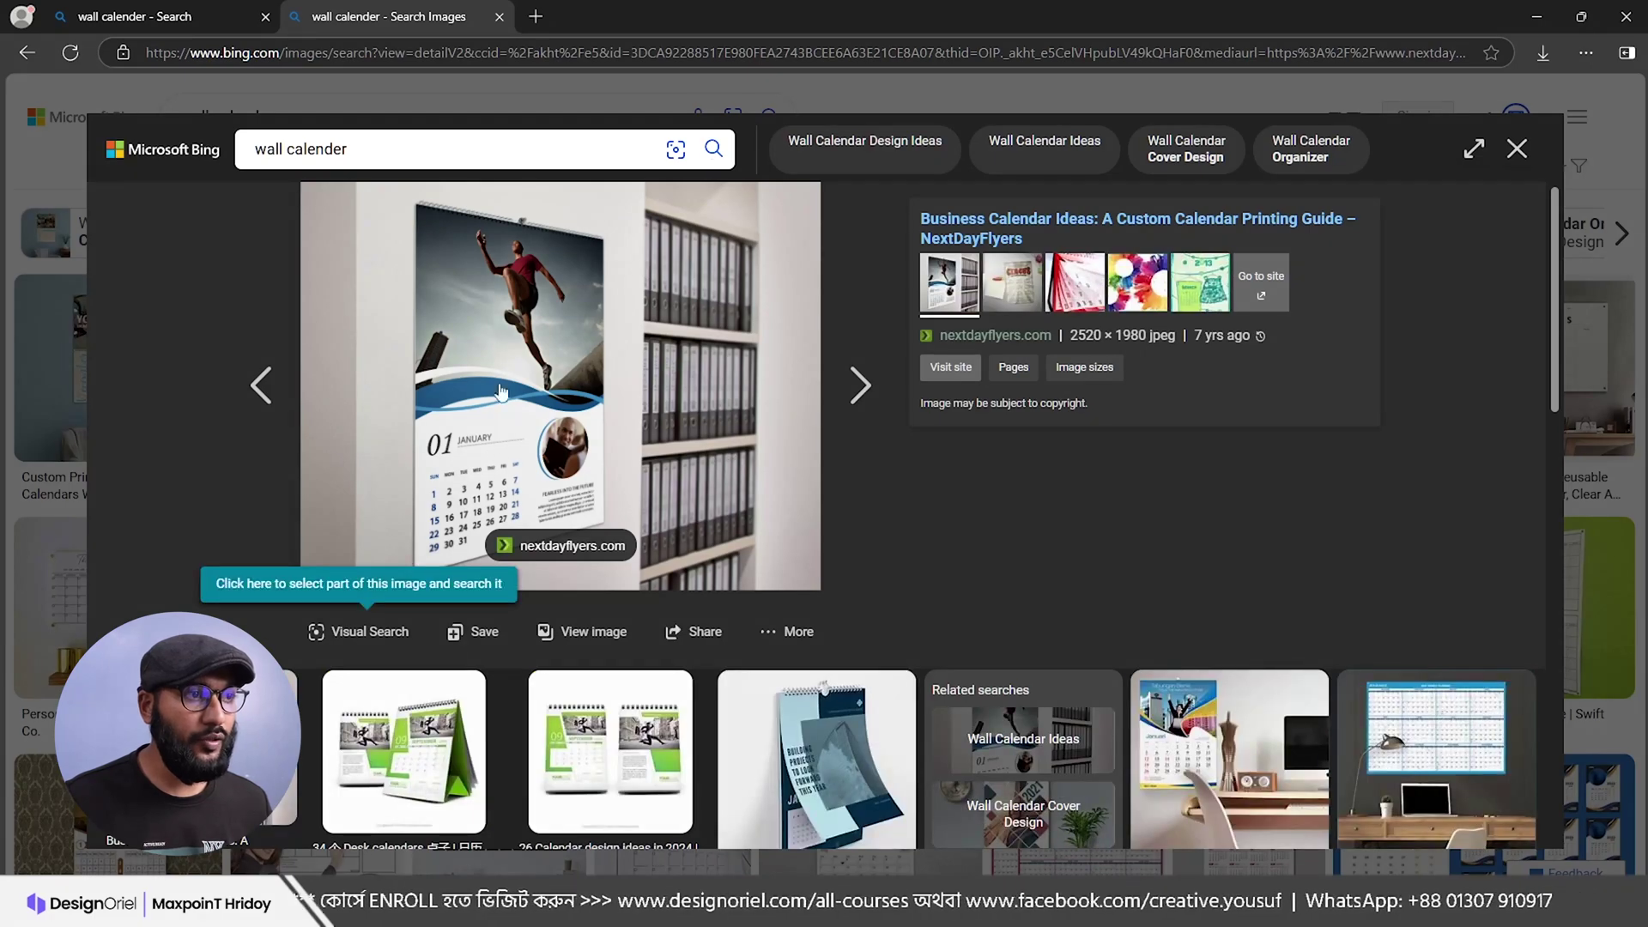
click(1518, 151)
scroll(1208, 747, down, 5)
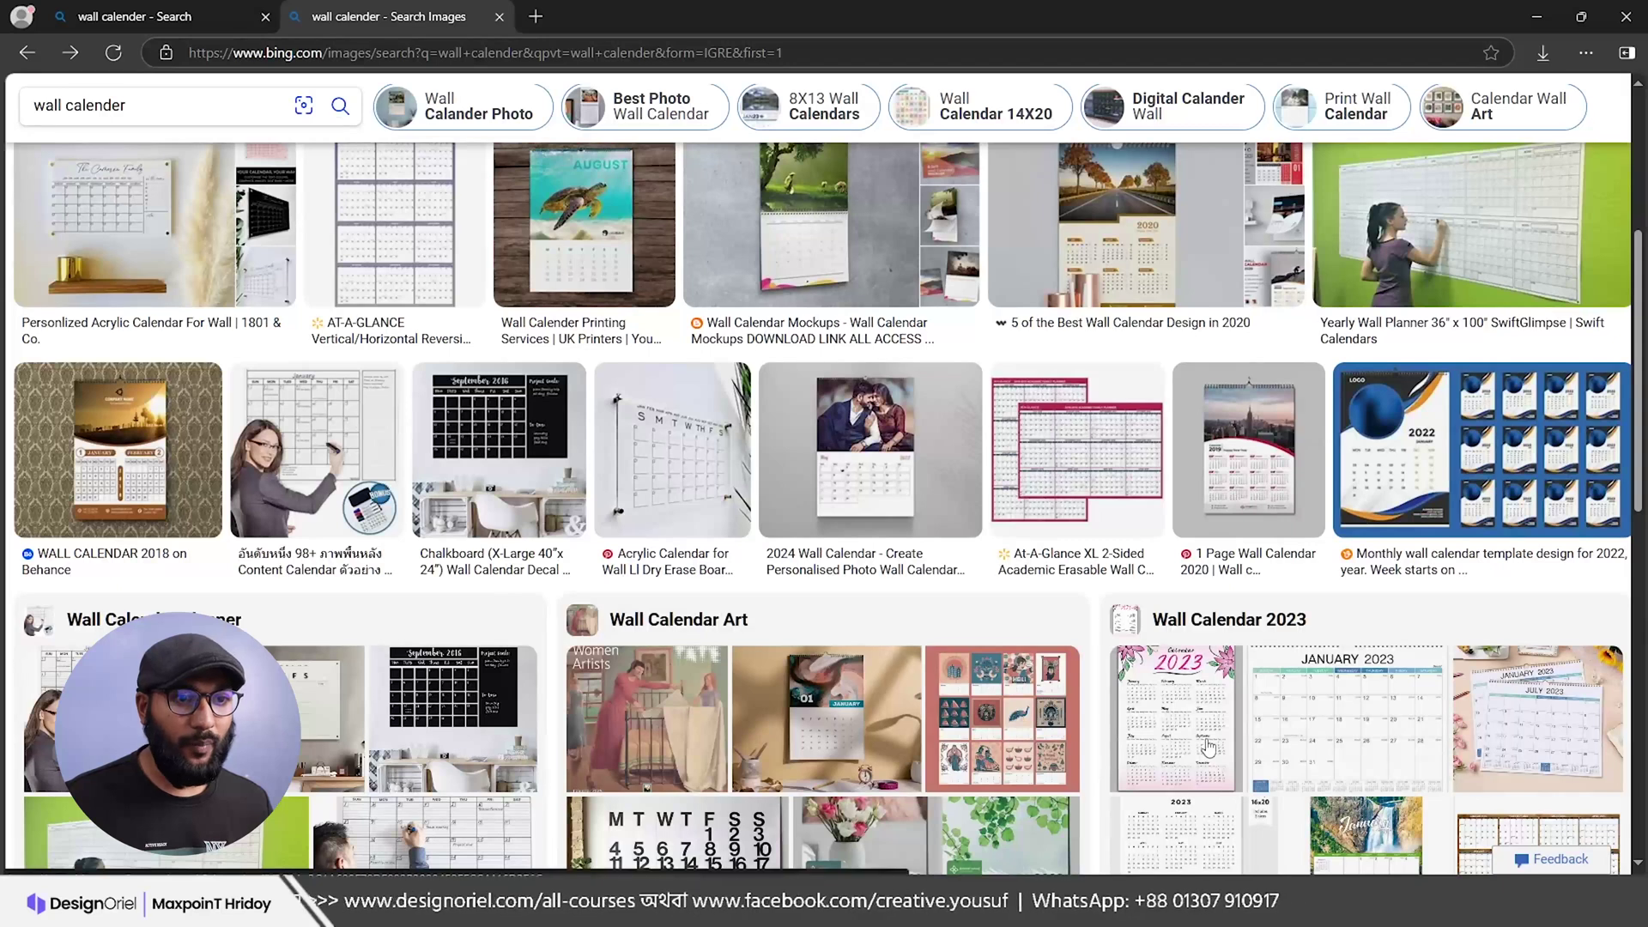
click(1265, 466)
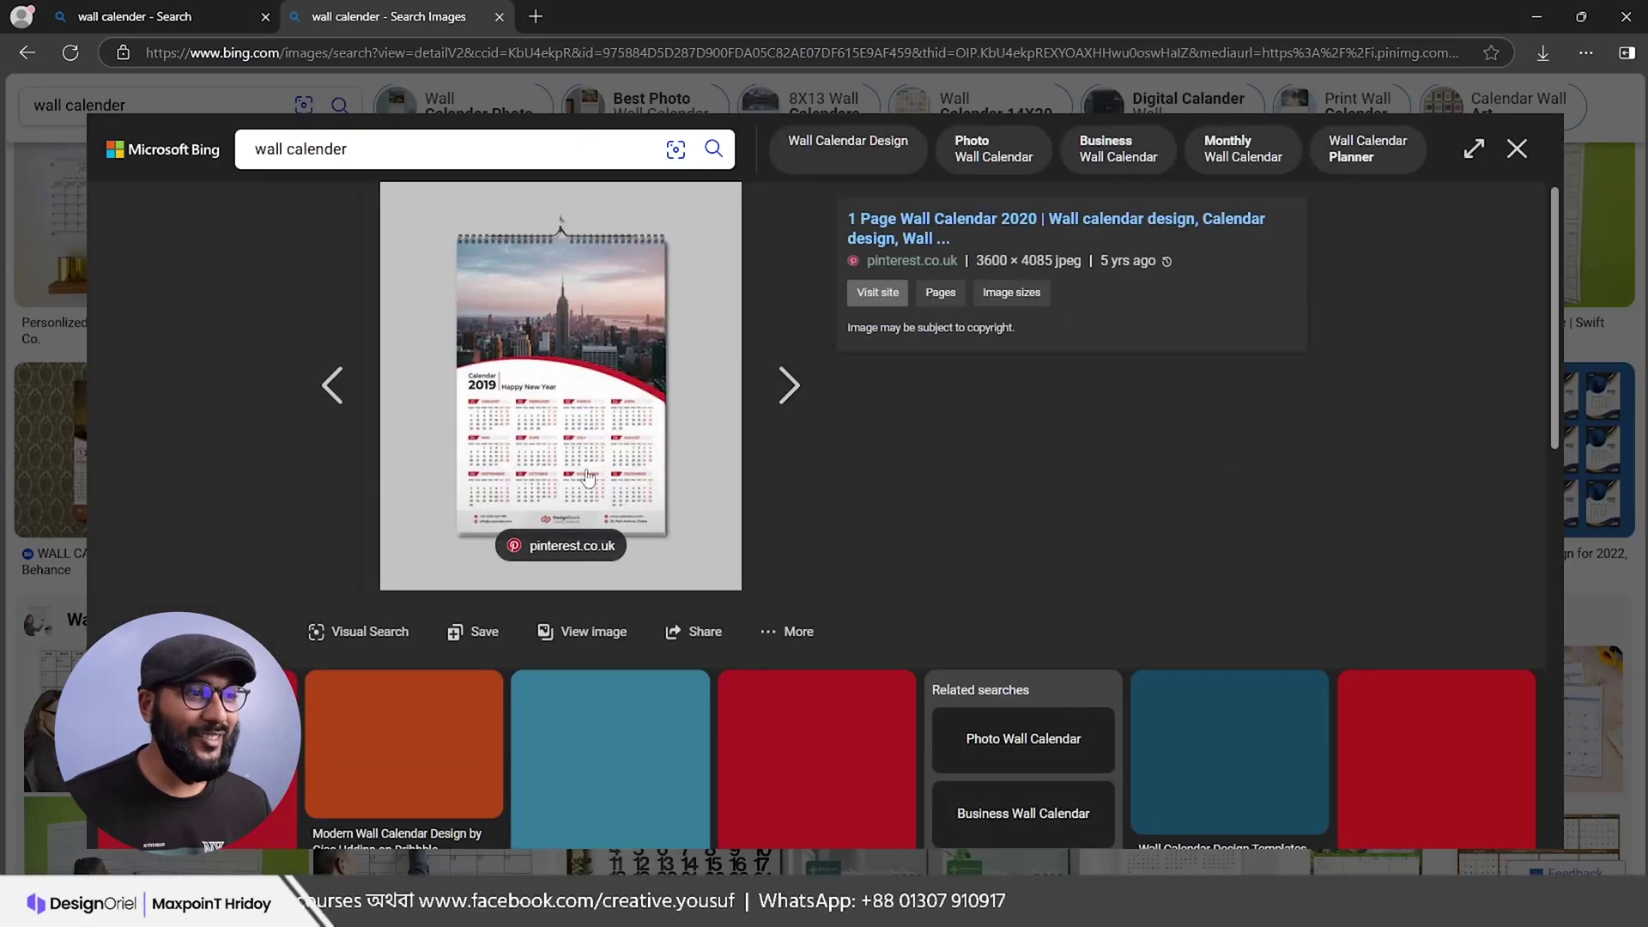
click(1517, 150)
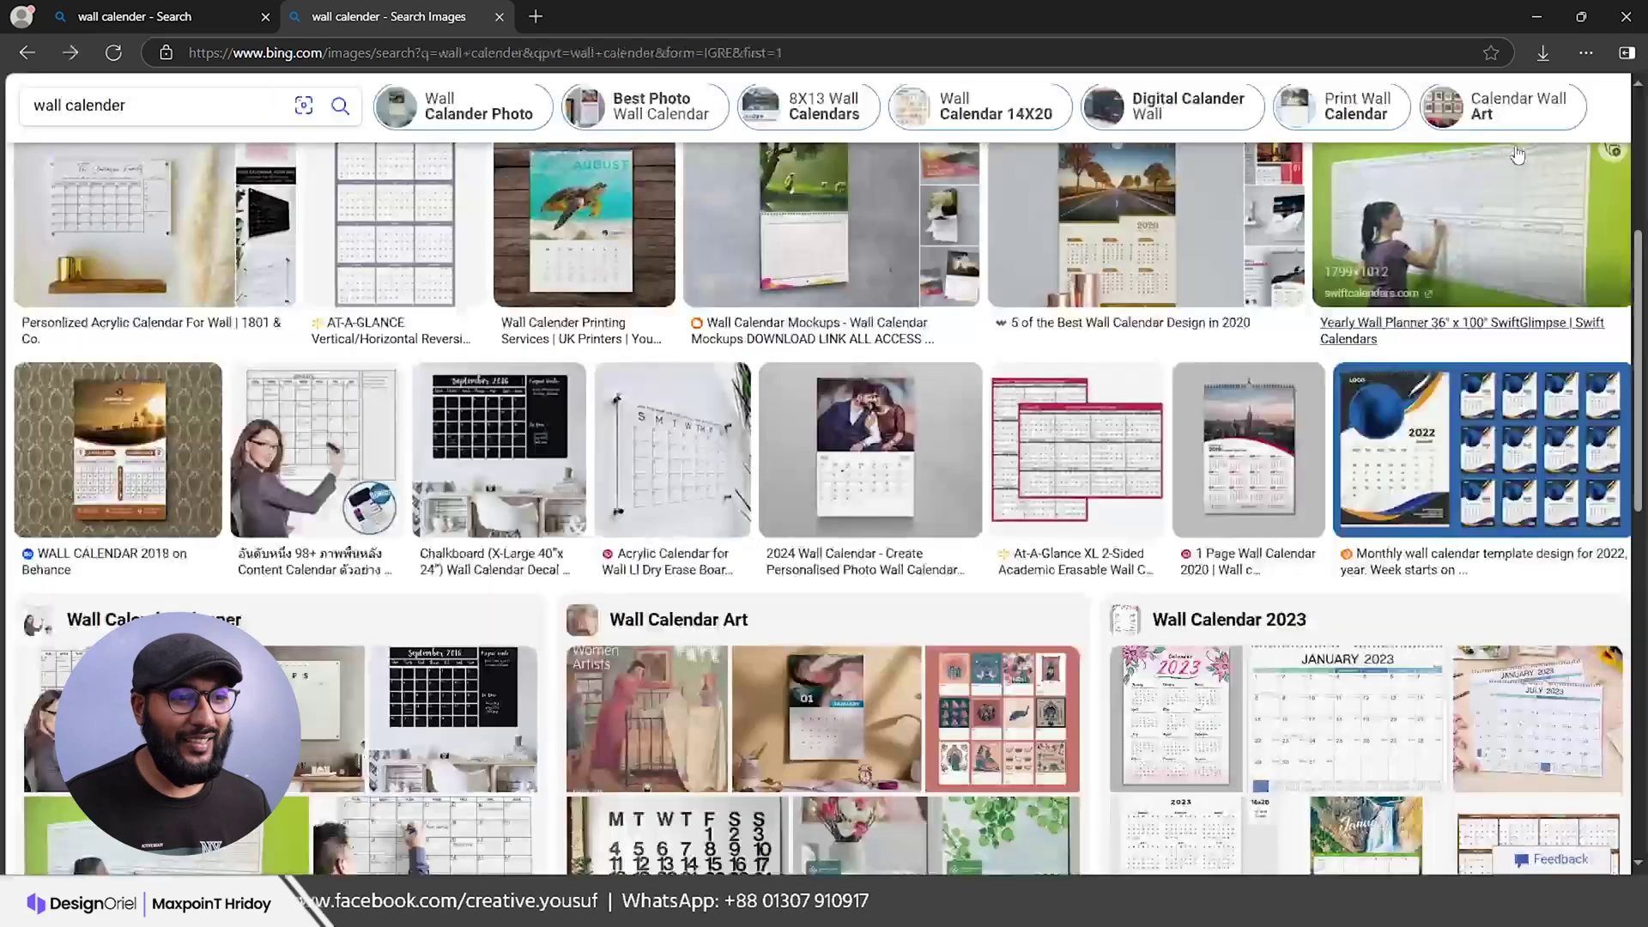
scroll(917, 479, down, 3)
scroll(916, 479, up, 5)
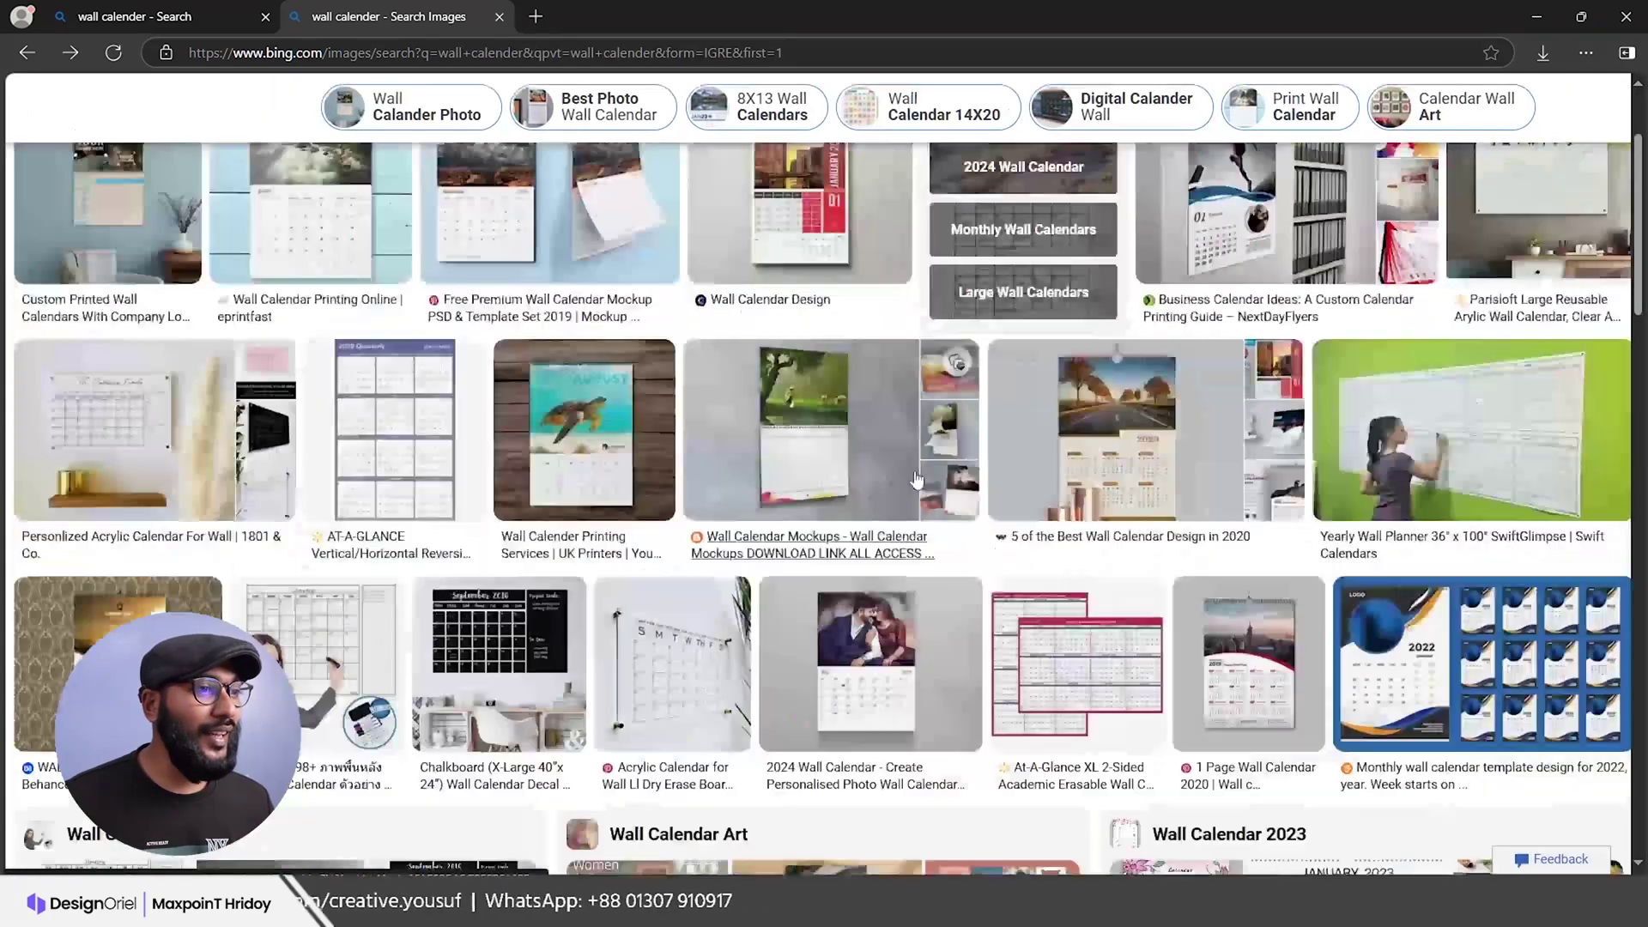
scroll(917, 479, up, 2)
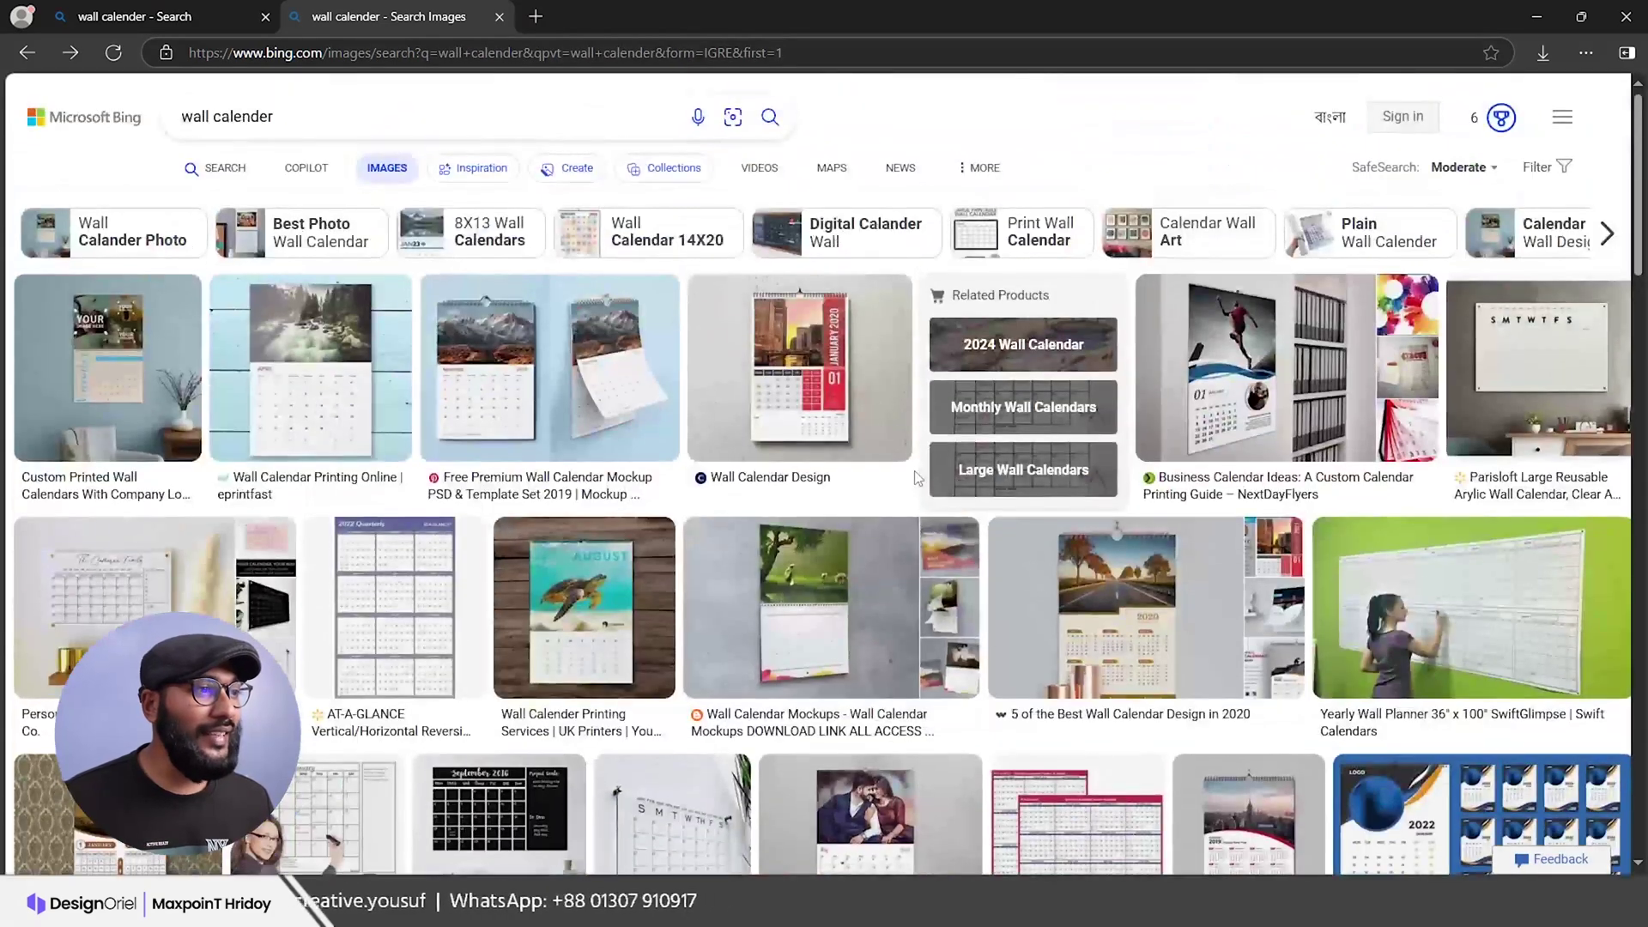
Step: Switch back to Illustrator and delete all the placeholder rectangles from the artboard
click(1540, 21)
click(617, 296)
key(ctrl+a)
key(Delete)
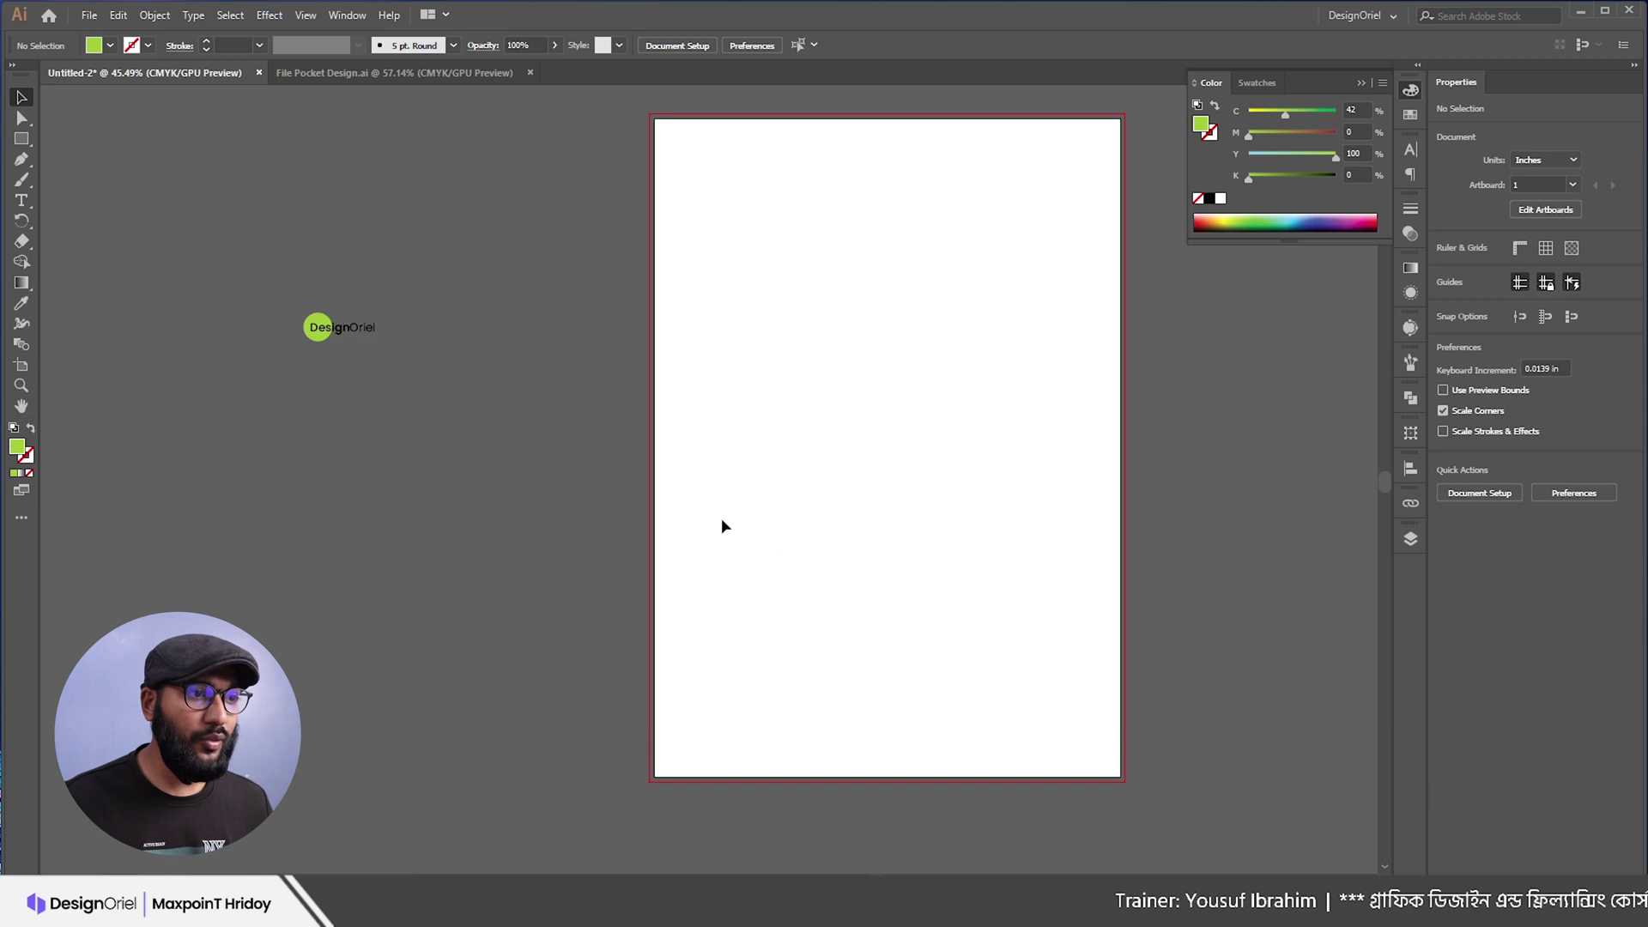
drag(739, 599, 1113, 701)
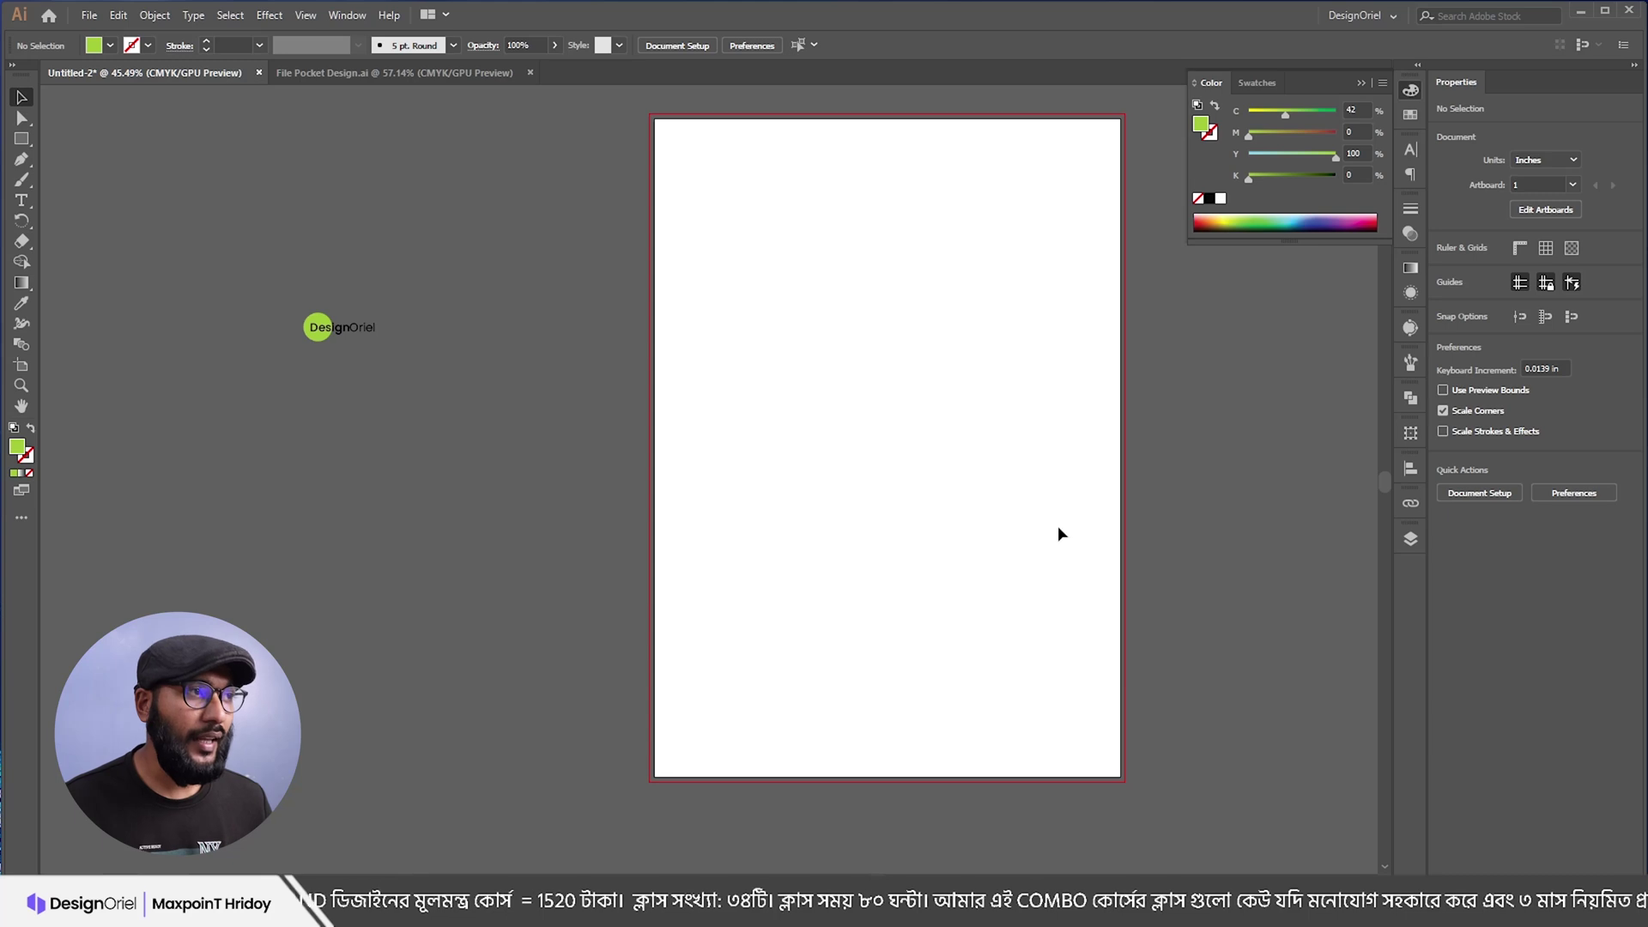
Step: Draw a lime green rectangle covering the whole artboard, about 11.69 × 16.54 in
drag(22, 138, 82, 139)
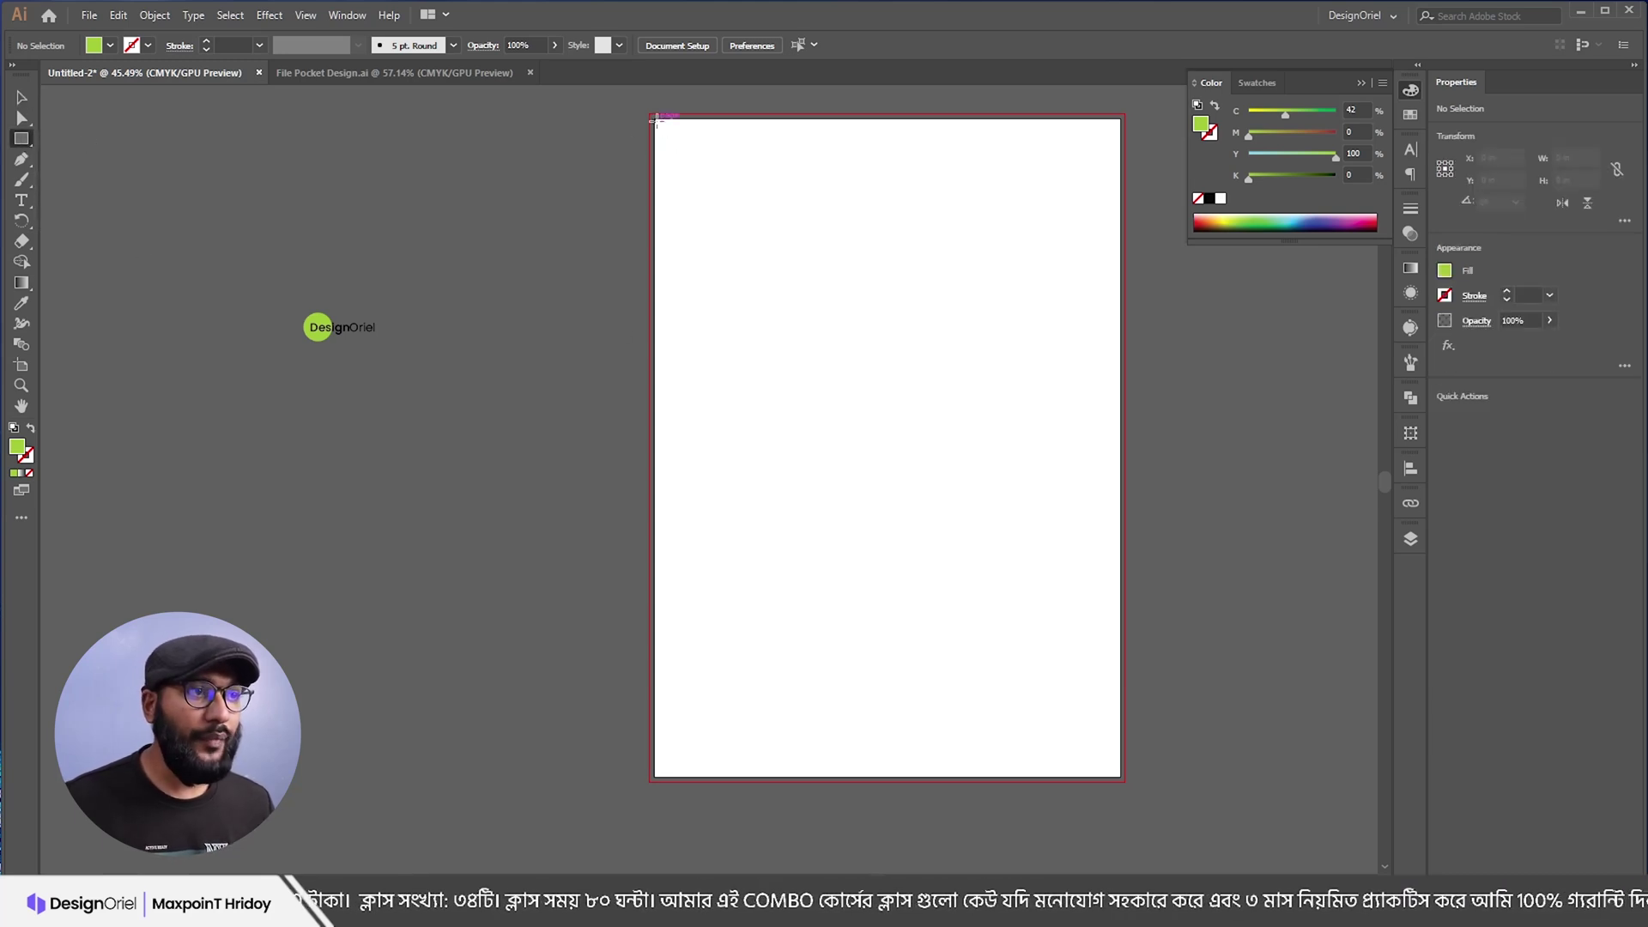
drag(653, 115, 1121, 779)
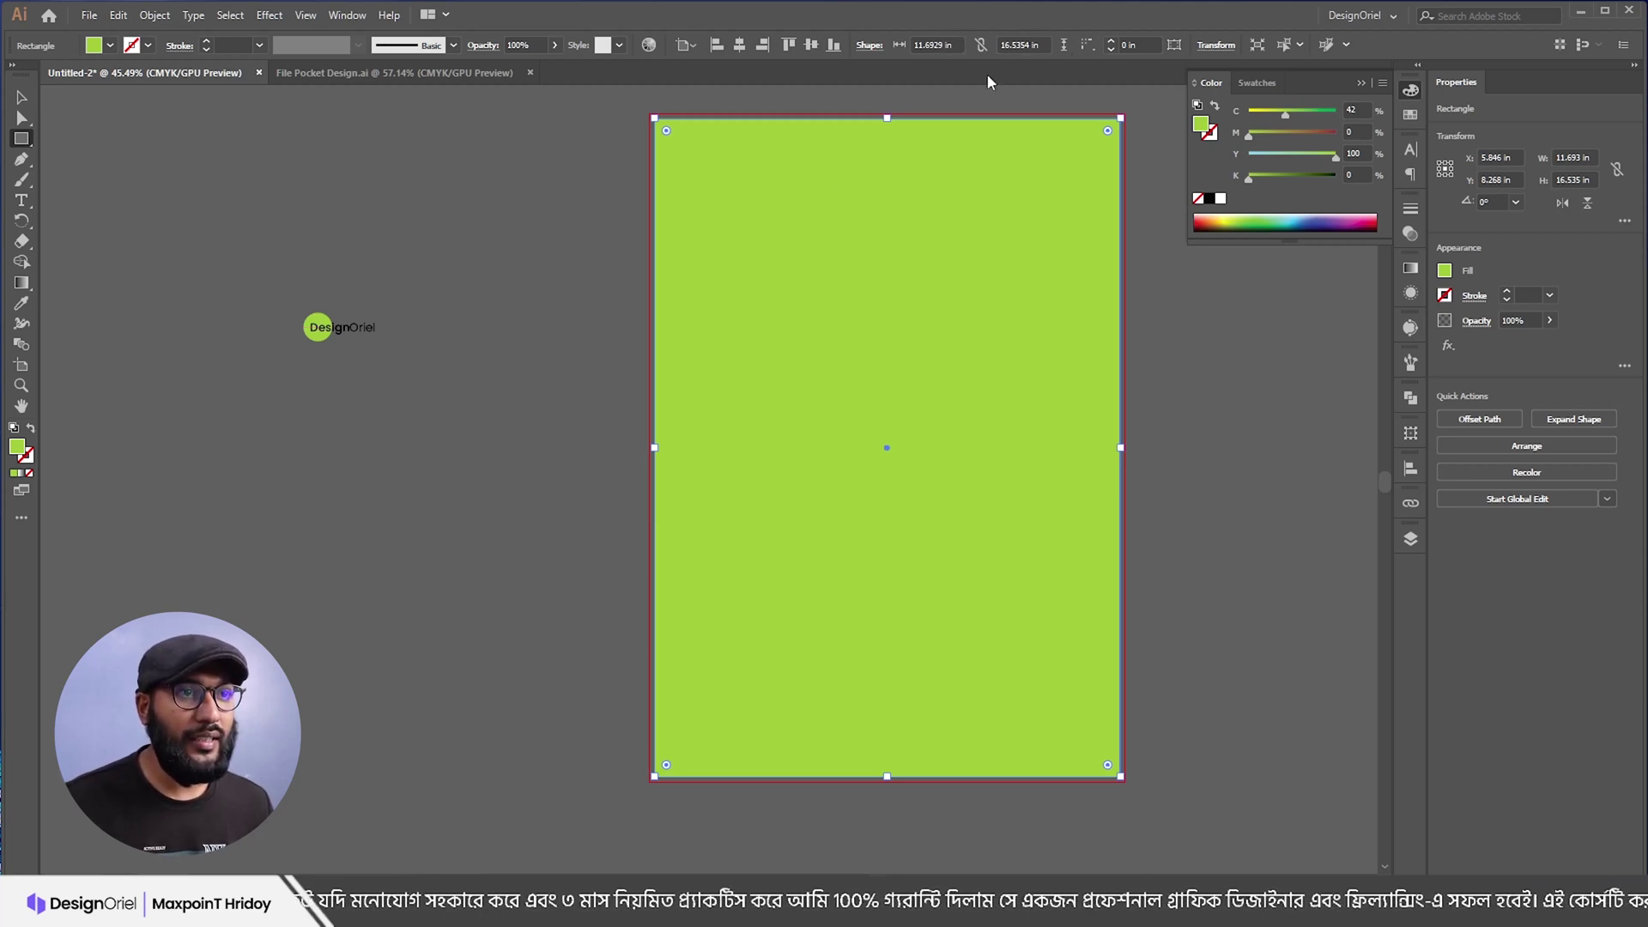
drag(670, 138, 845, 245)
Step: Create an inset copy of the artboard-sized rectangle with Offset Path at -0.75 in and Miter joins, with the preview enabled
scroll(845, 245, down, 10)
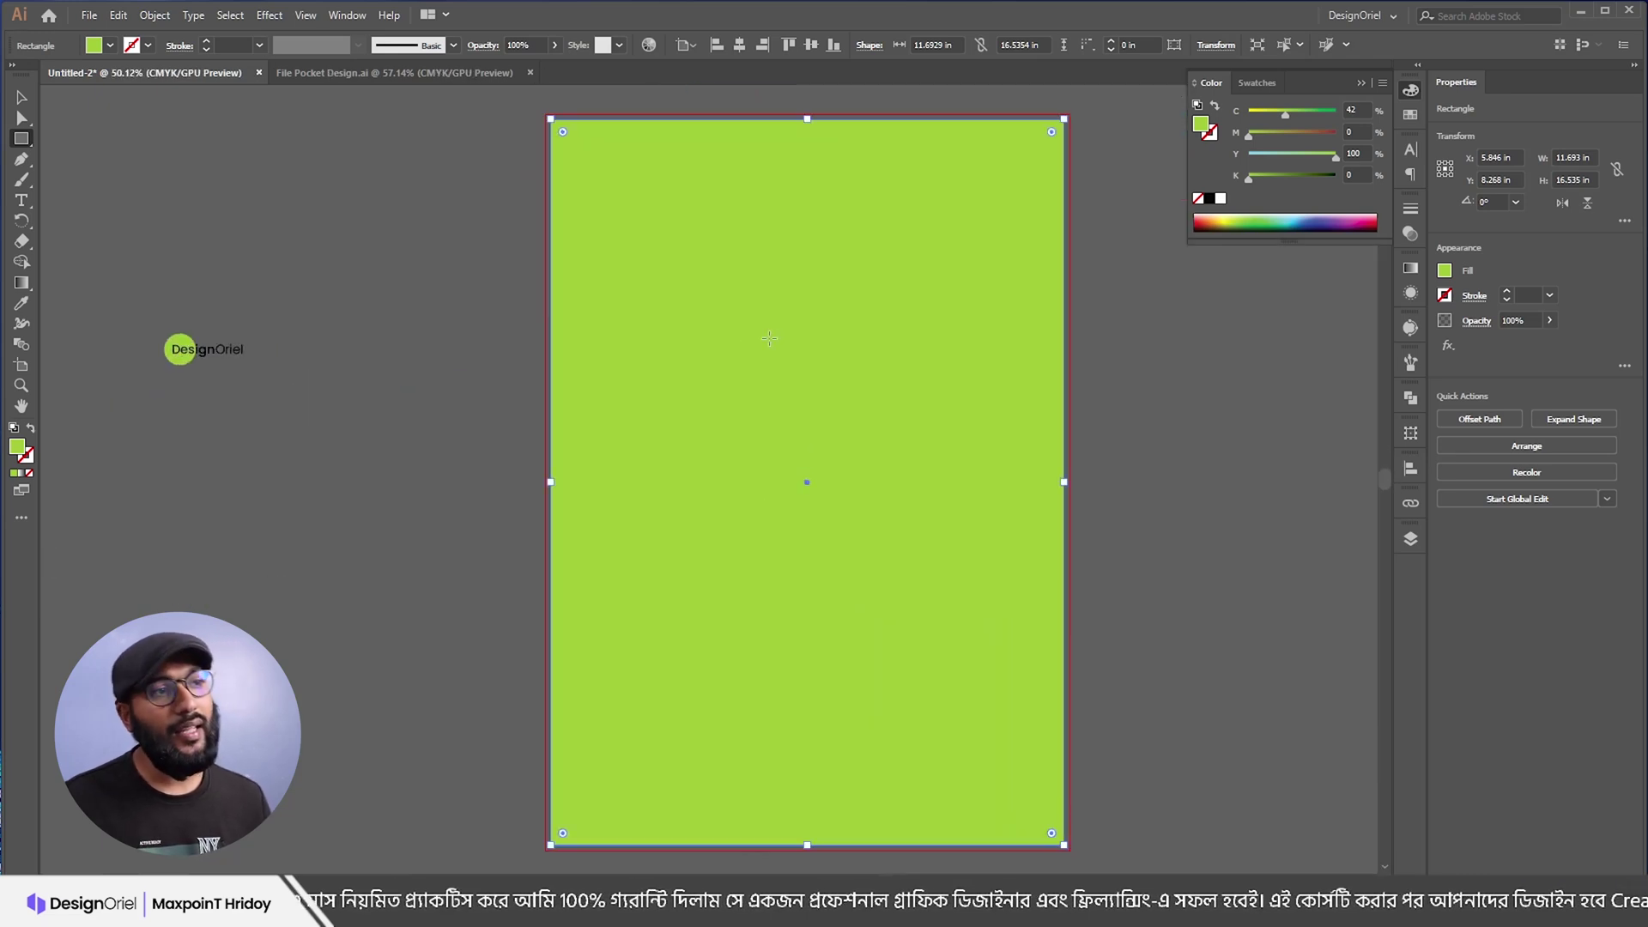
click(155, 16)
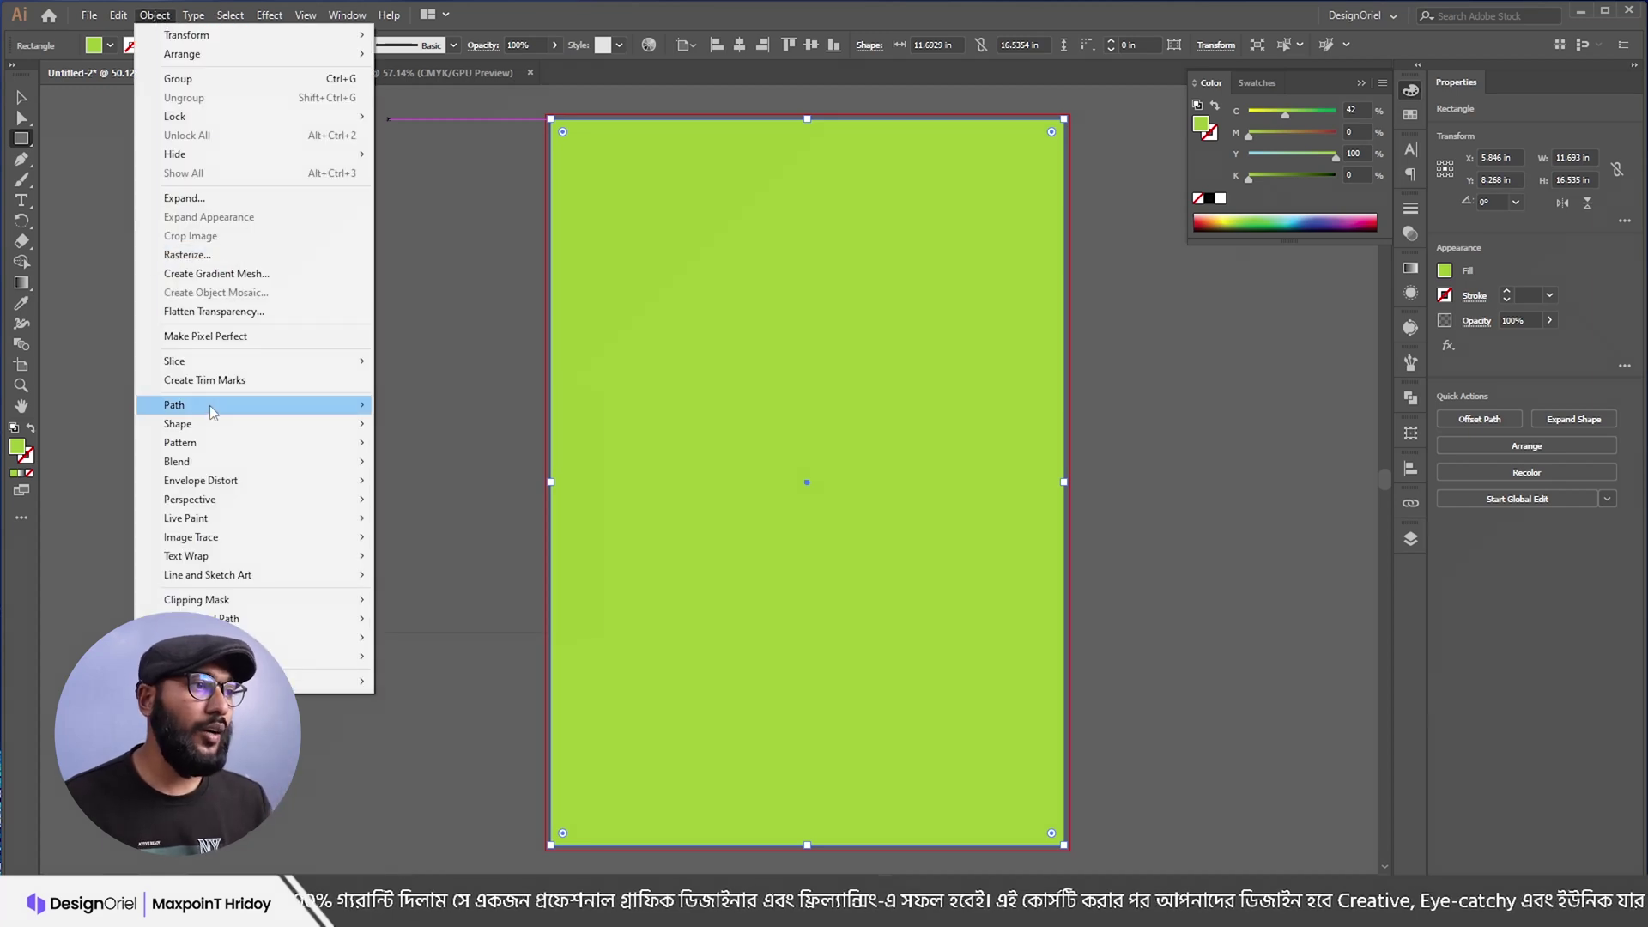
mouse_move(216, 412)
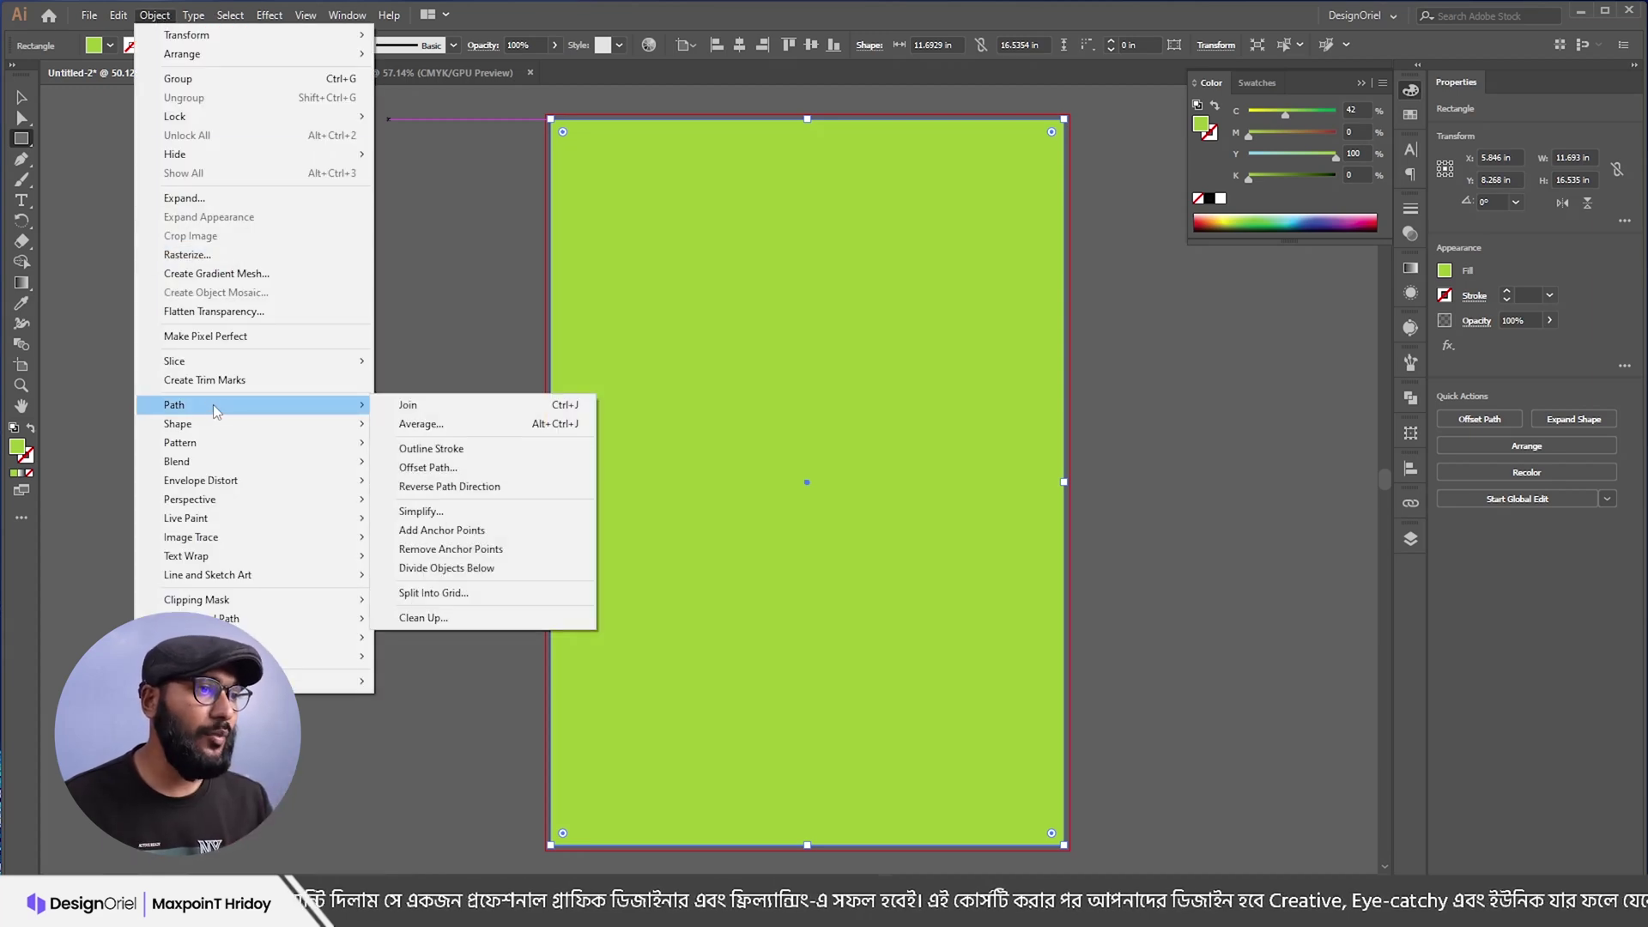
click(446, 470)
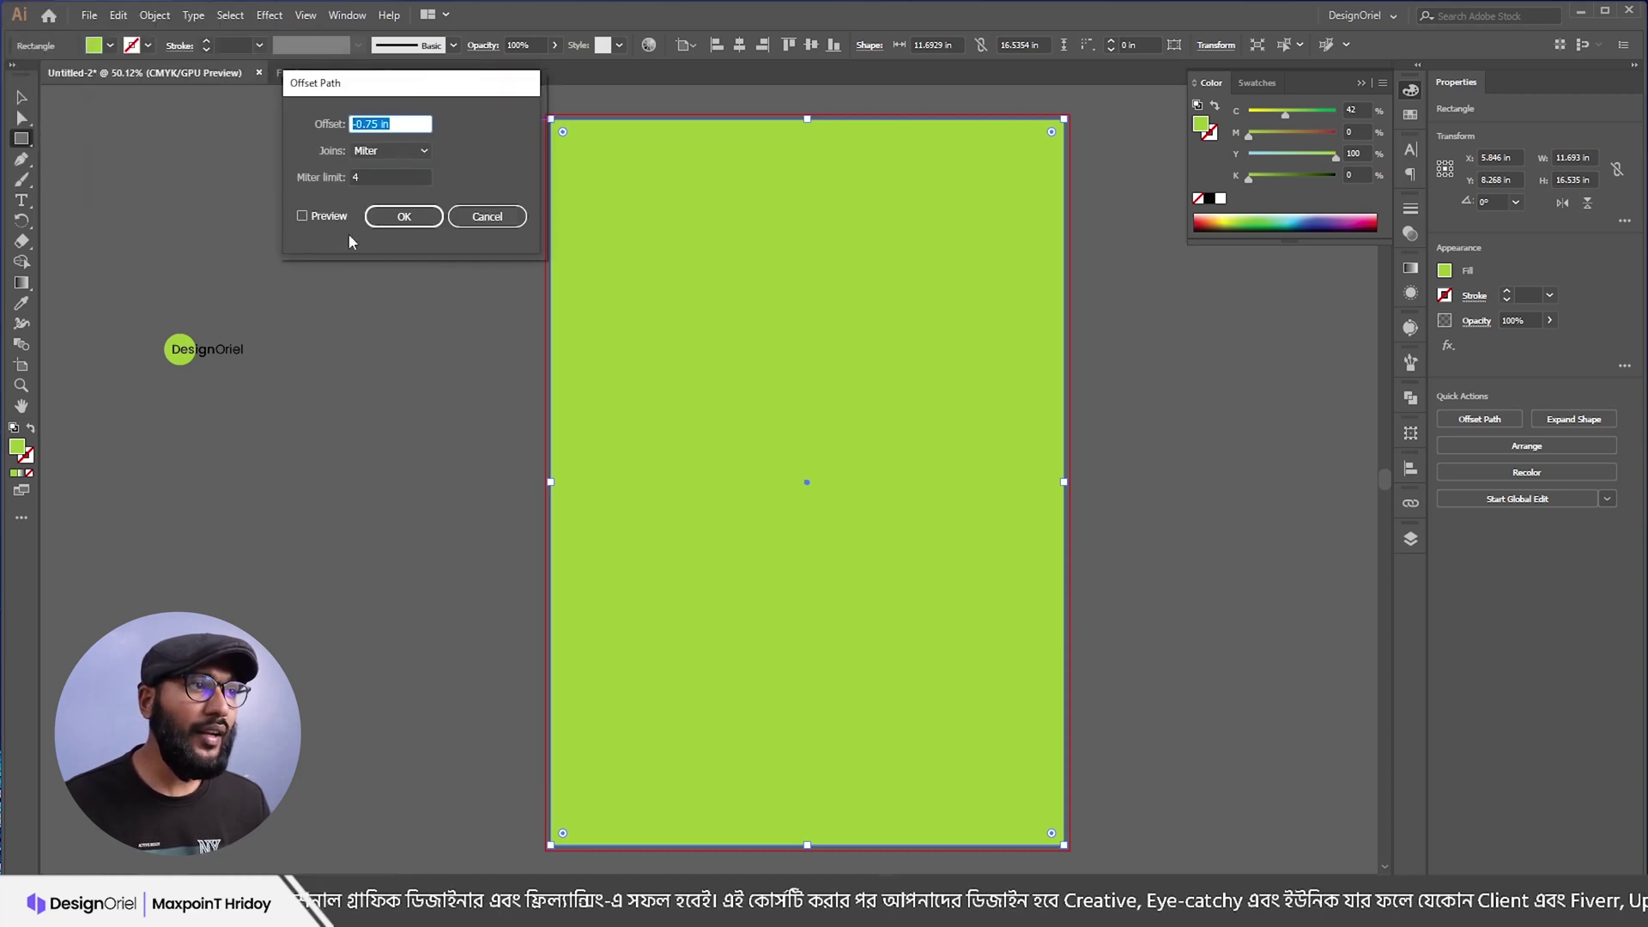
click(304, 216)
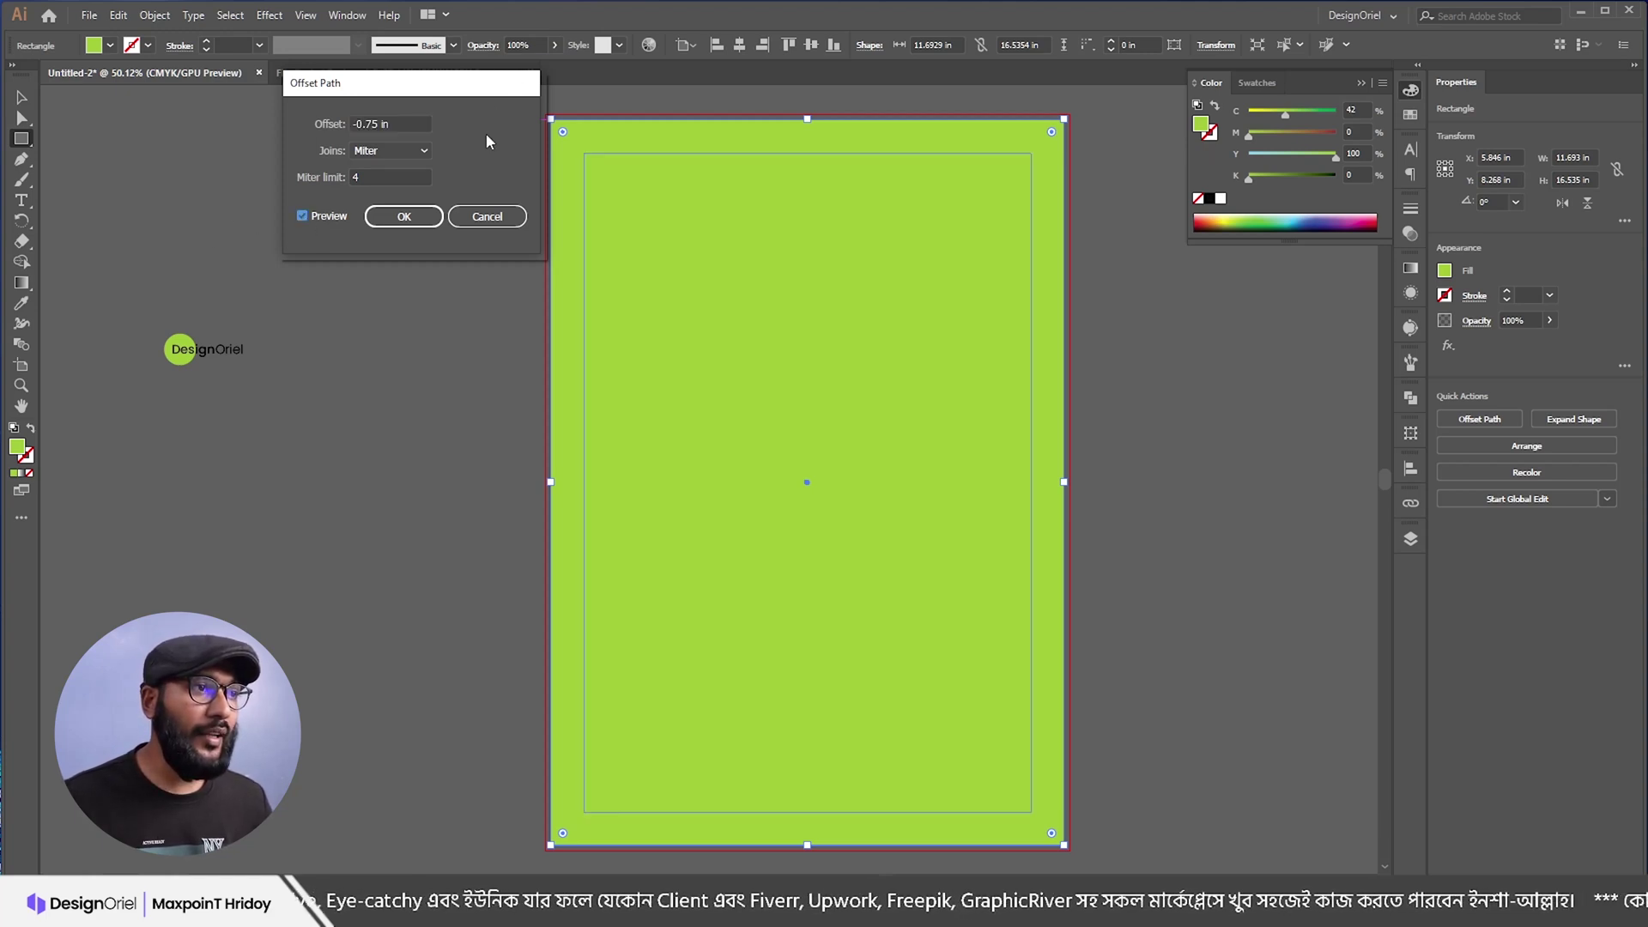
click(409, 124)
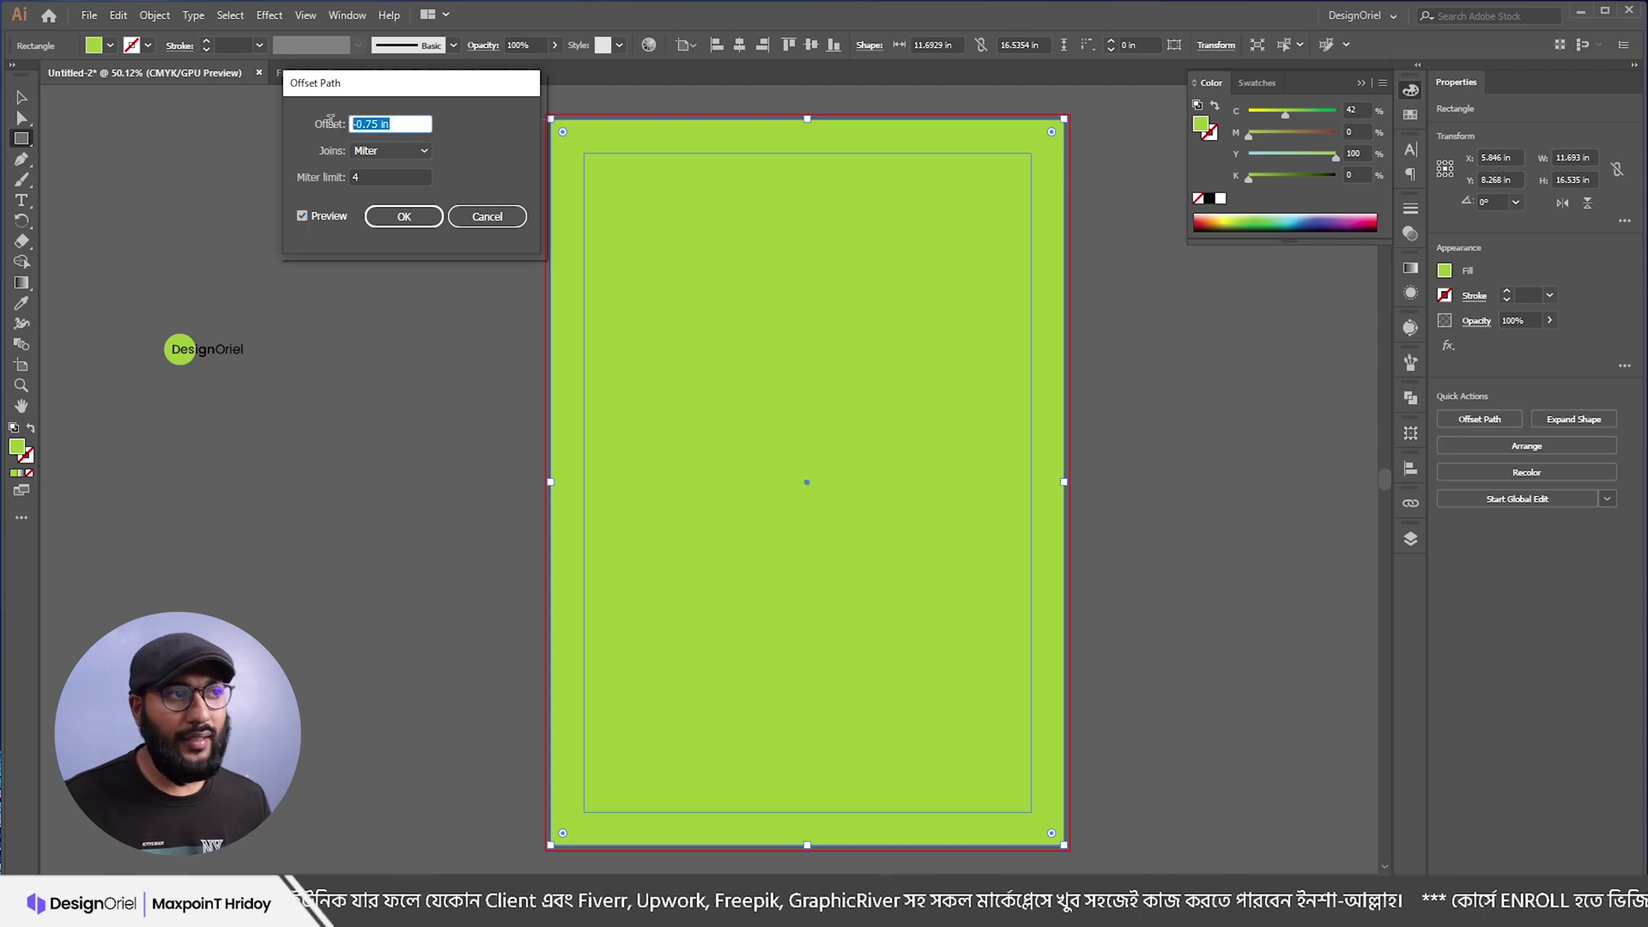
click(389, 122)
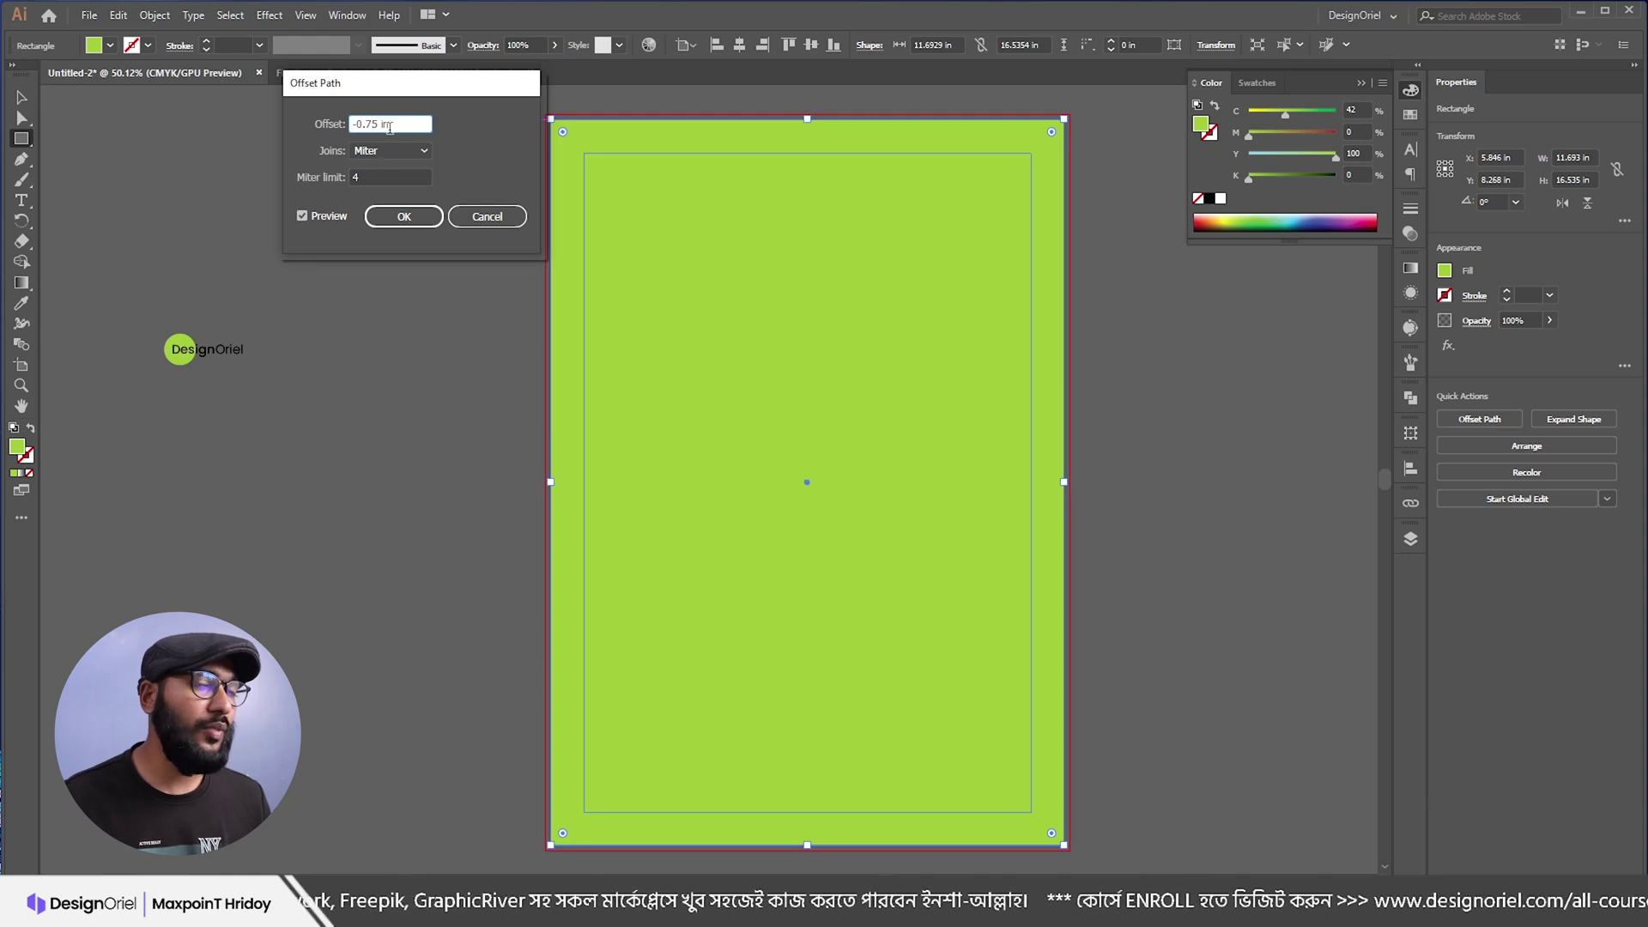
click(404, 217)
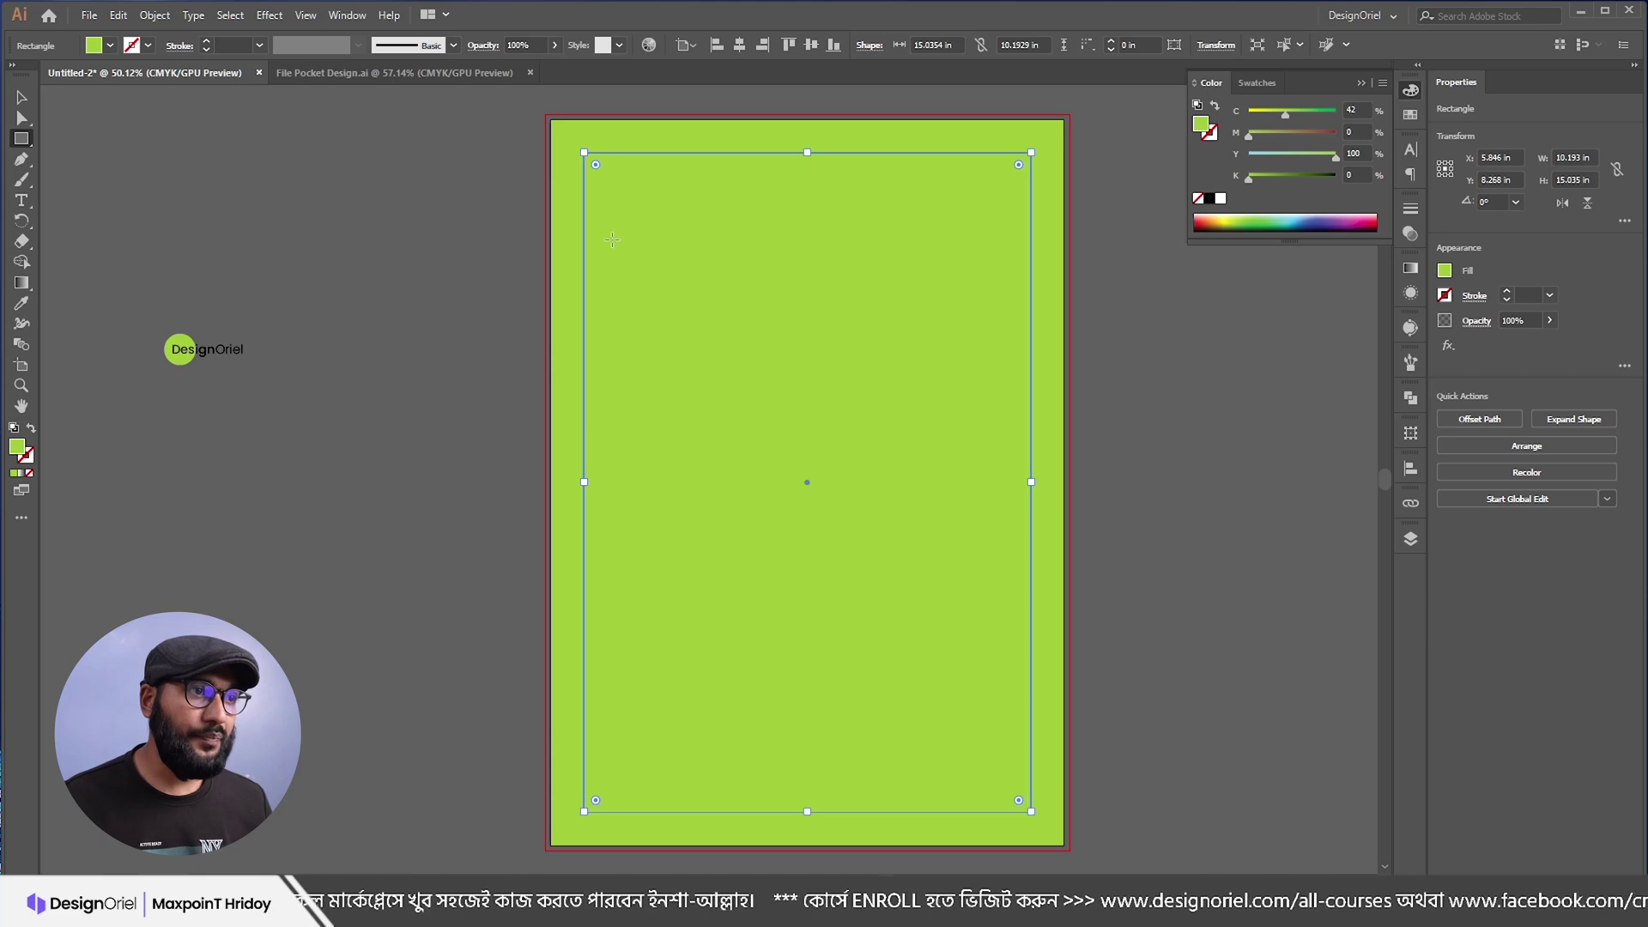
Step: Recolor the inset rectangle light blue by setting its yellow value to 0, and convert the rectangle to guides
drag(1336, 157, 1246, 157)
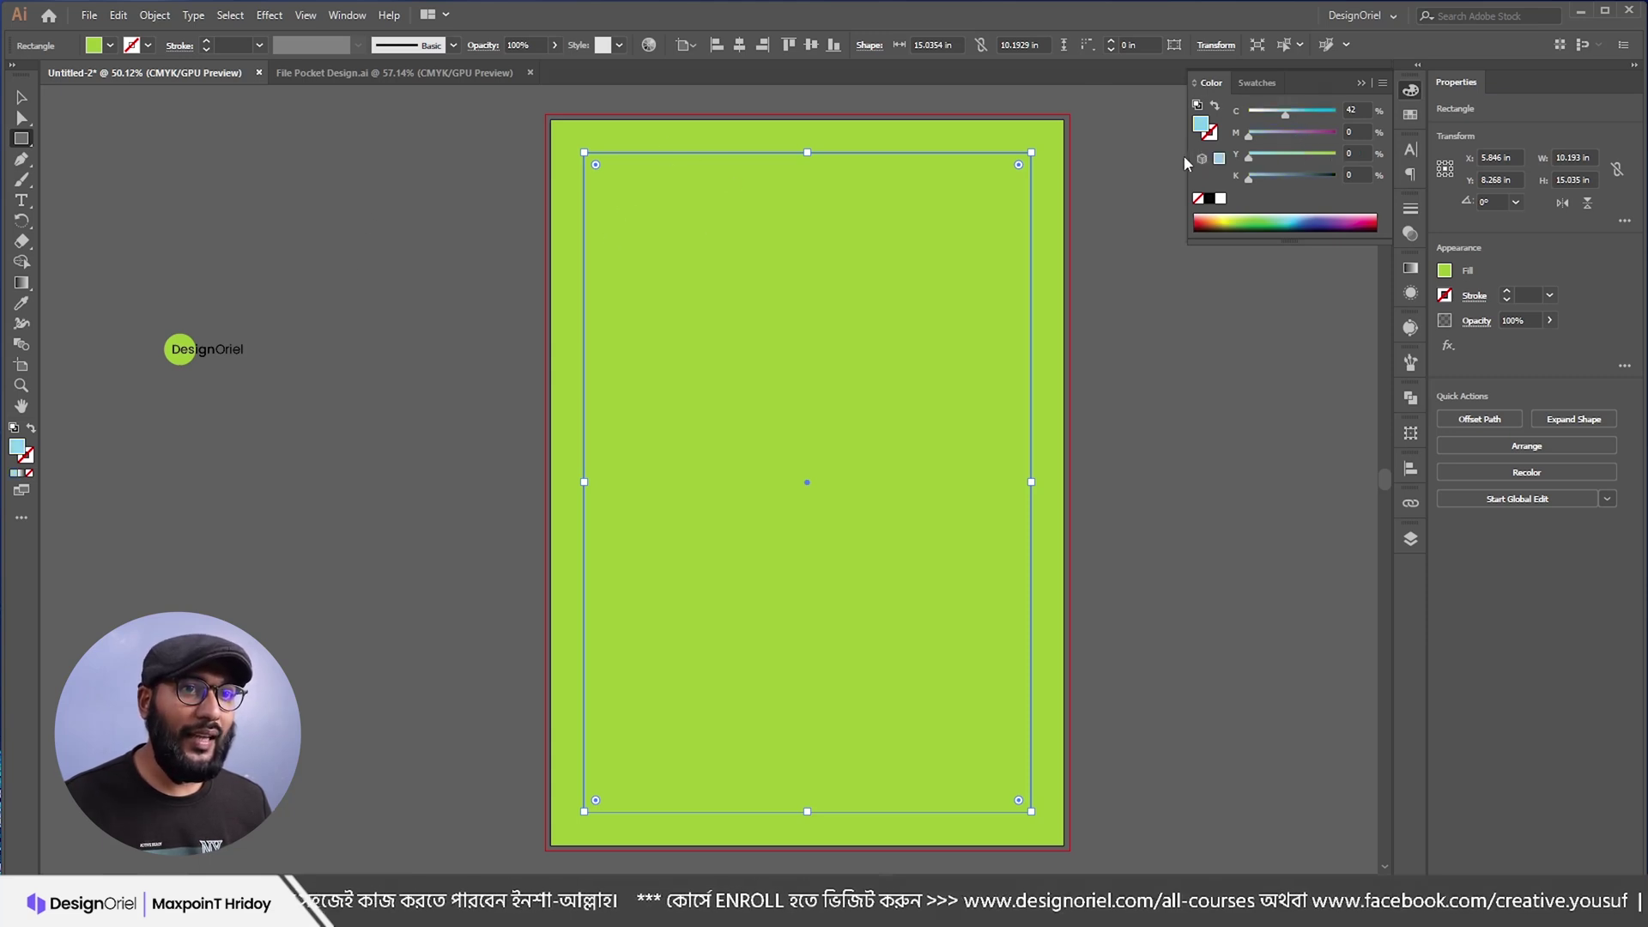
right_click(702, 249)
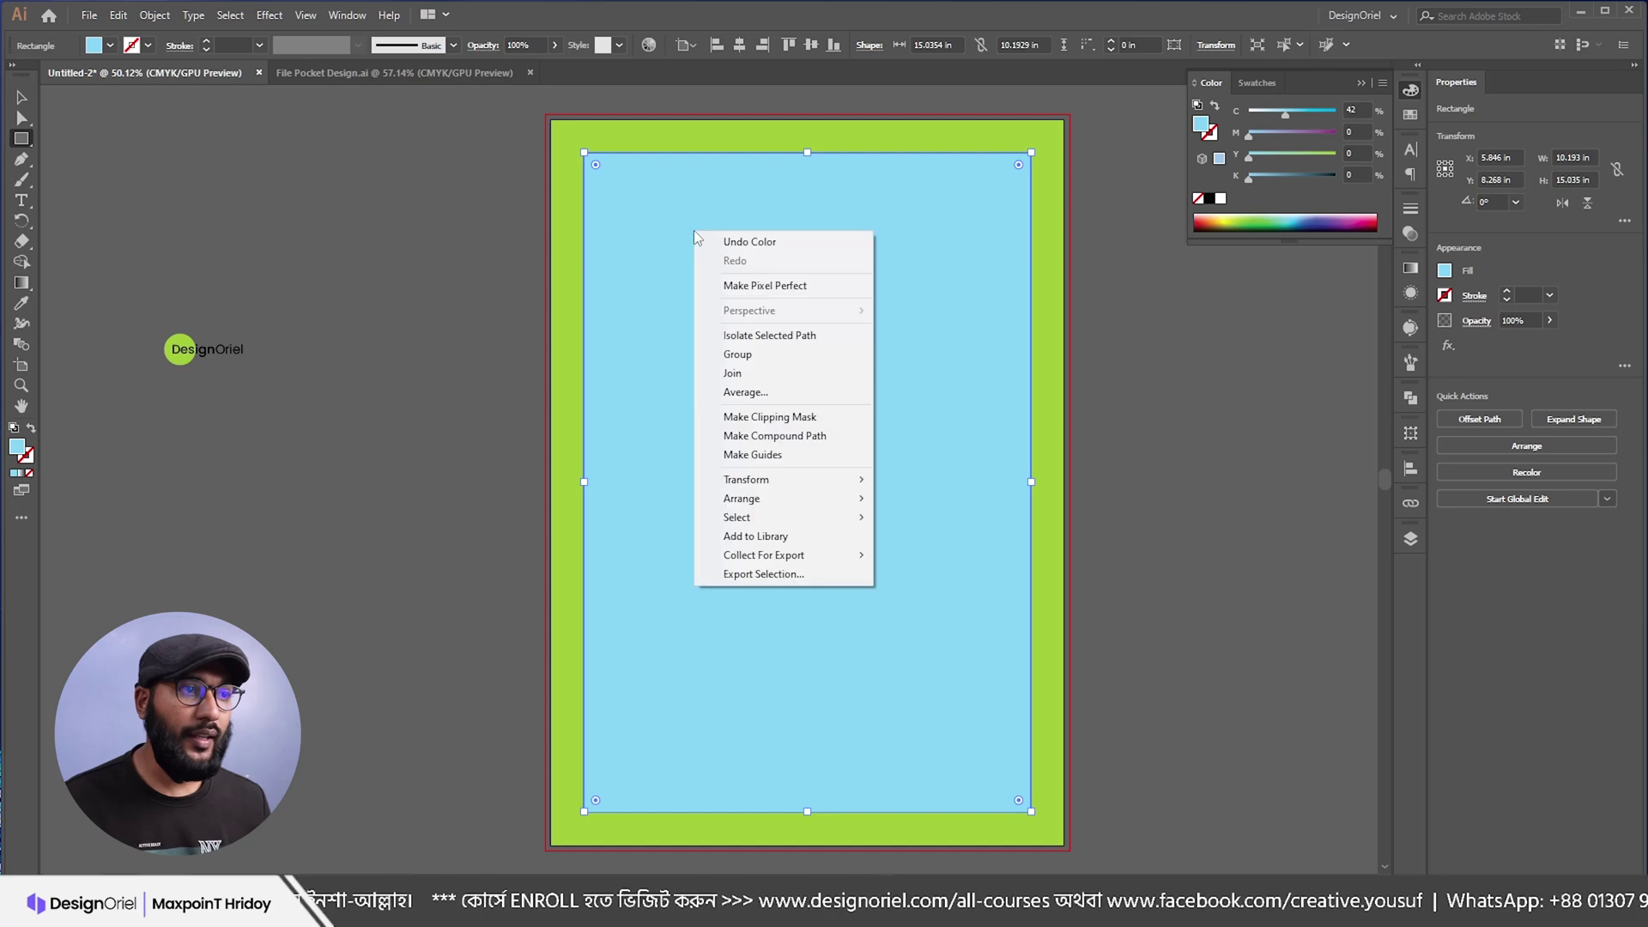
click(771, 455)
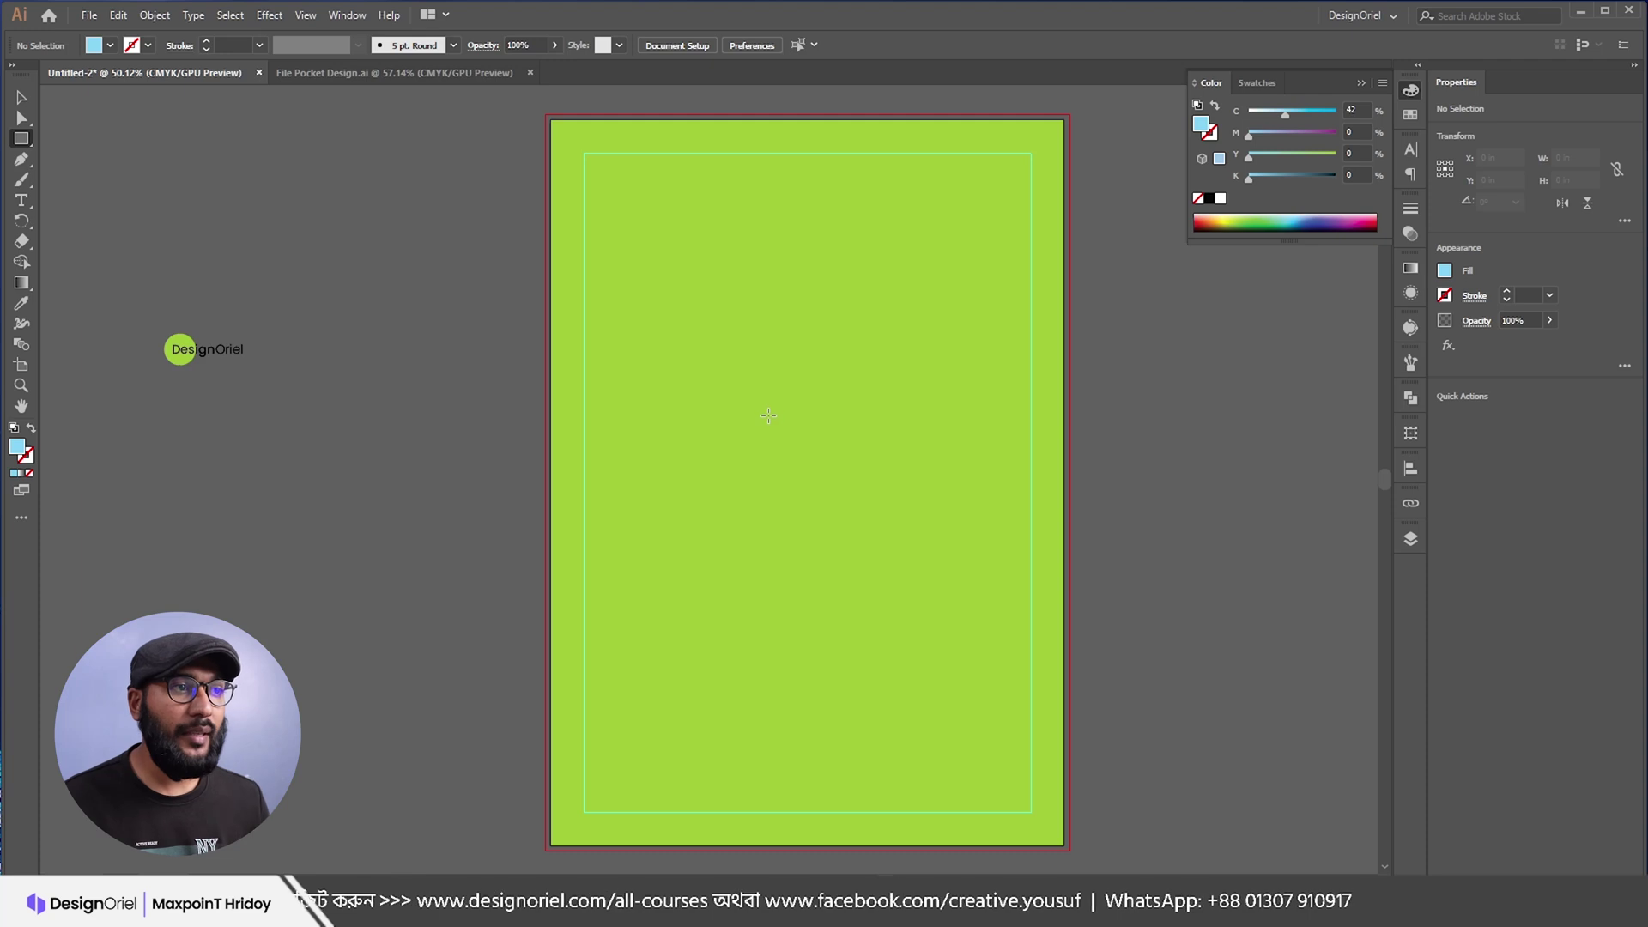
Step: Stretch the green rectangle's top-left corner out to the red bleed line, making it about 11.82 × 16.66 in
key(v)
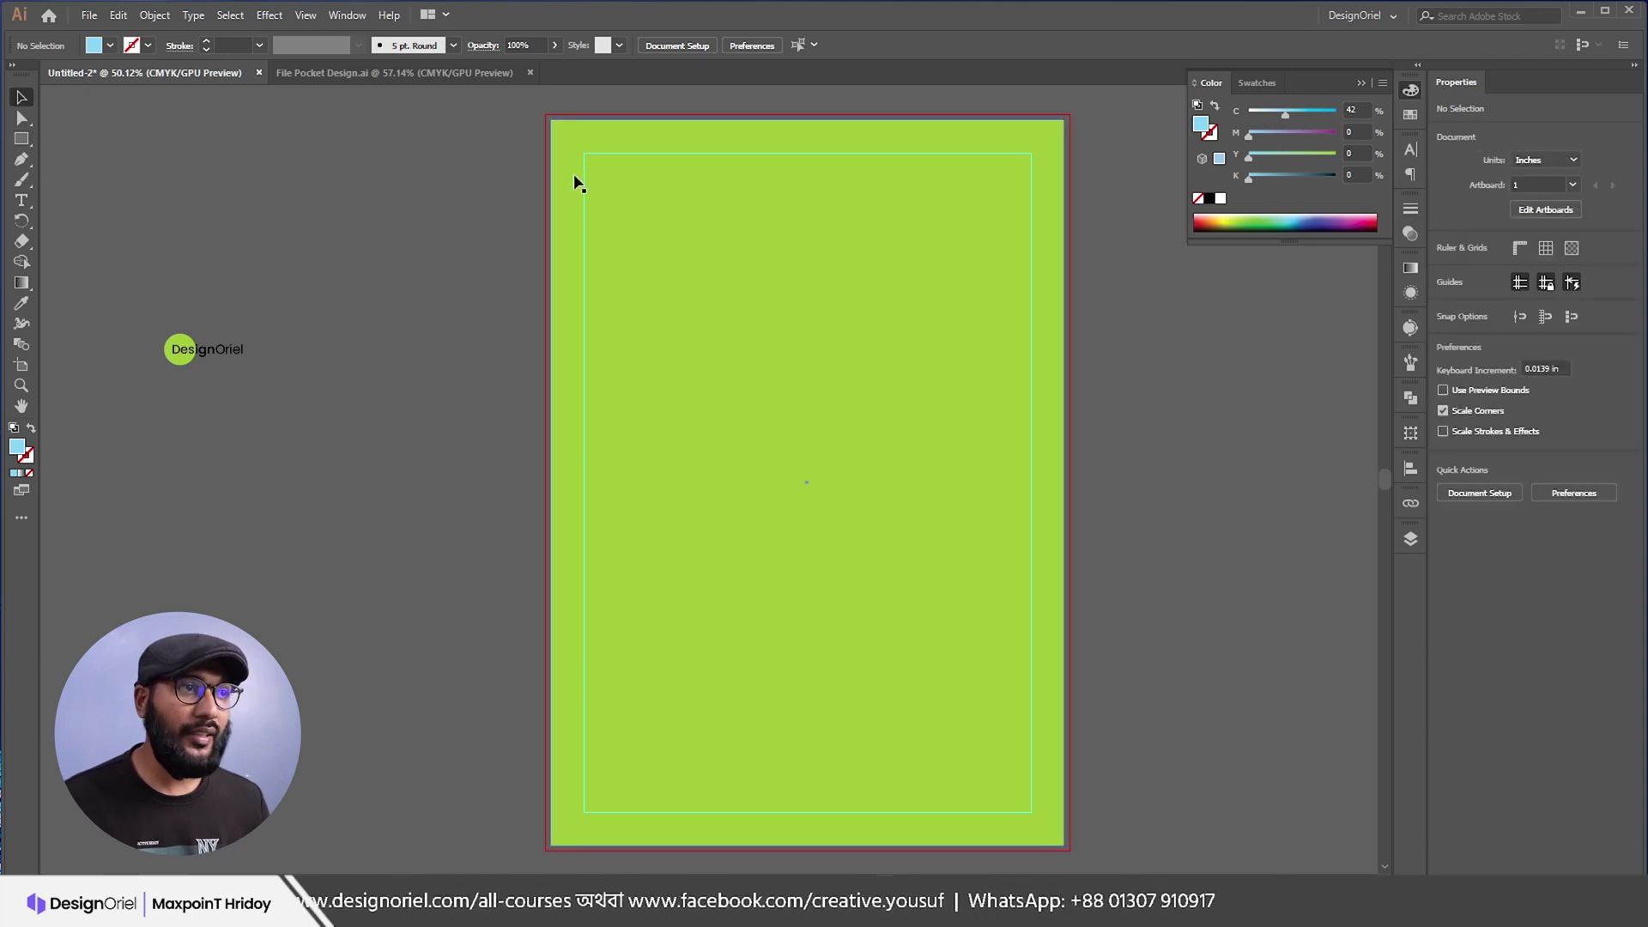
drag(516, 159, 681, 283)
click(621, 232)
drag(621, 231, 652, 219)
key(ctrl+z)
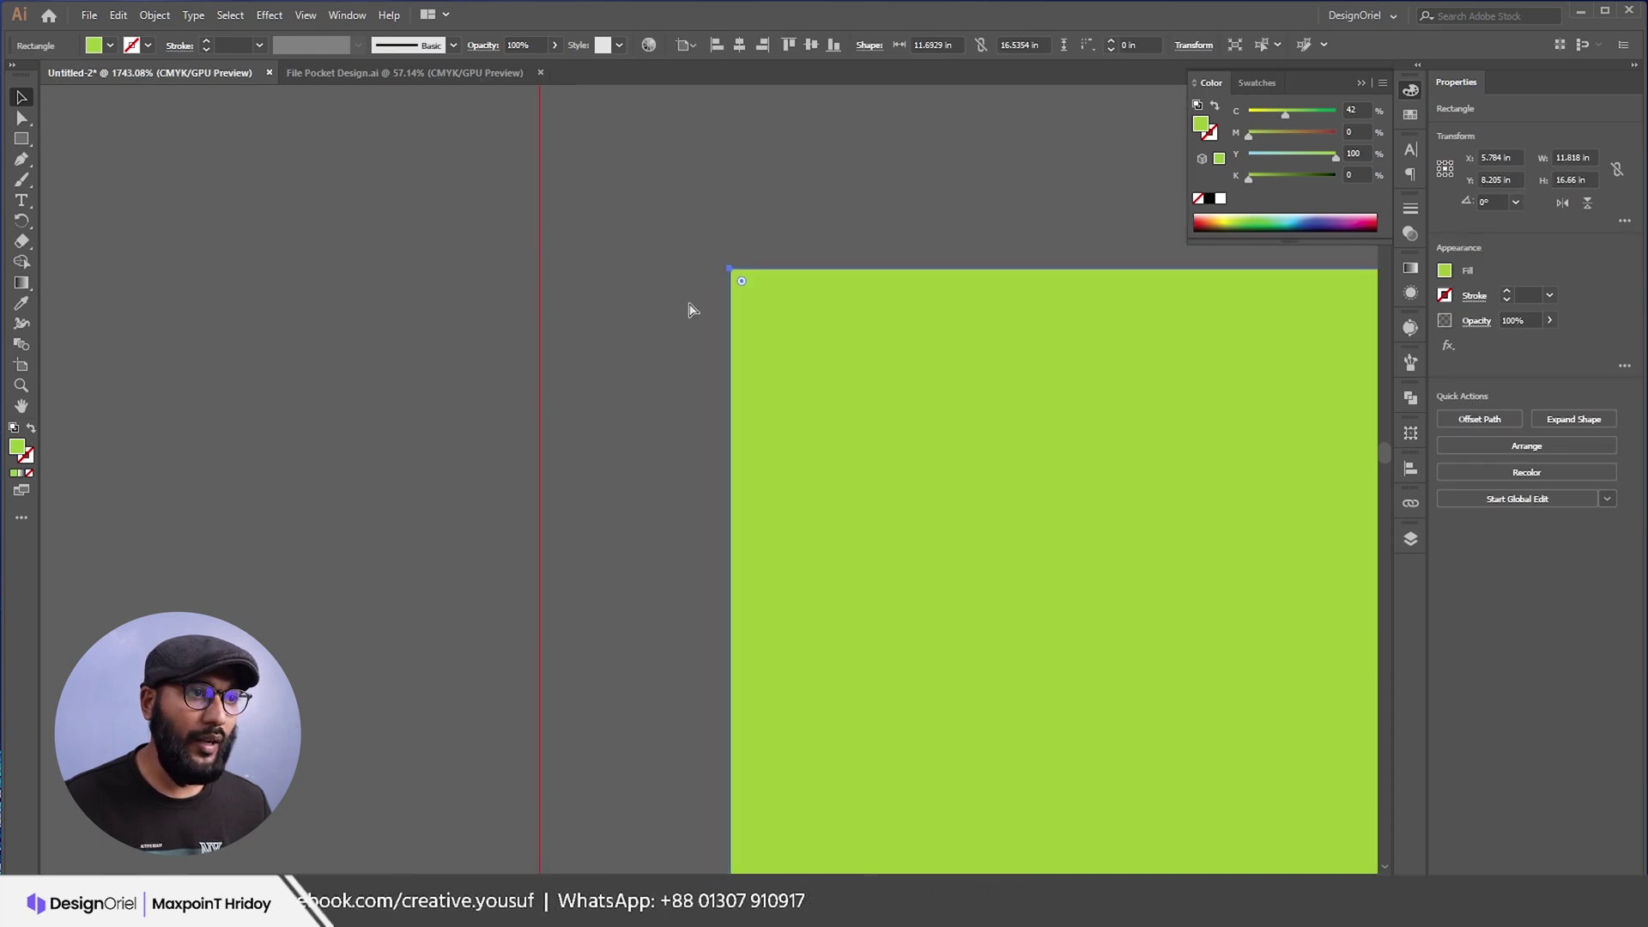
key(m)
drag(539, 302, 540, 211)
key(ctrl+z)
key(v)
scroll(713, 320, up, 2)
scroll(713, 320, up, 1)
key(ctrl+0)
Step: Stretch the green rectangle's bottom-right corner out to the bleed line, making it about 11.94 × 16.79 in
scroll(802, 437, up, 10)
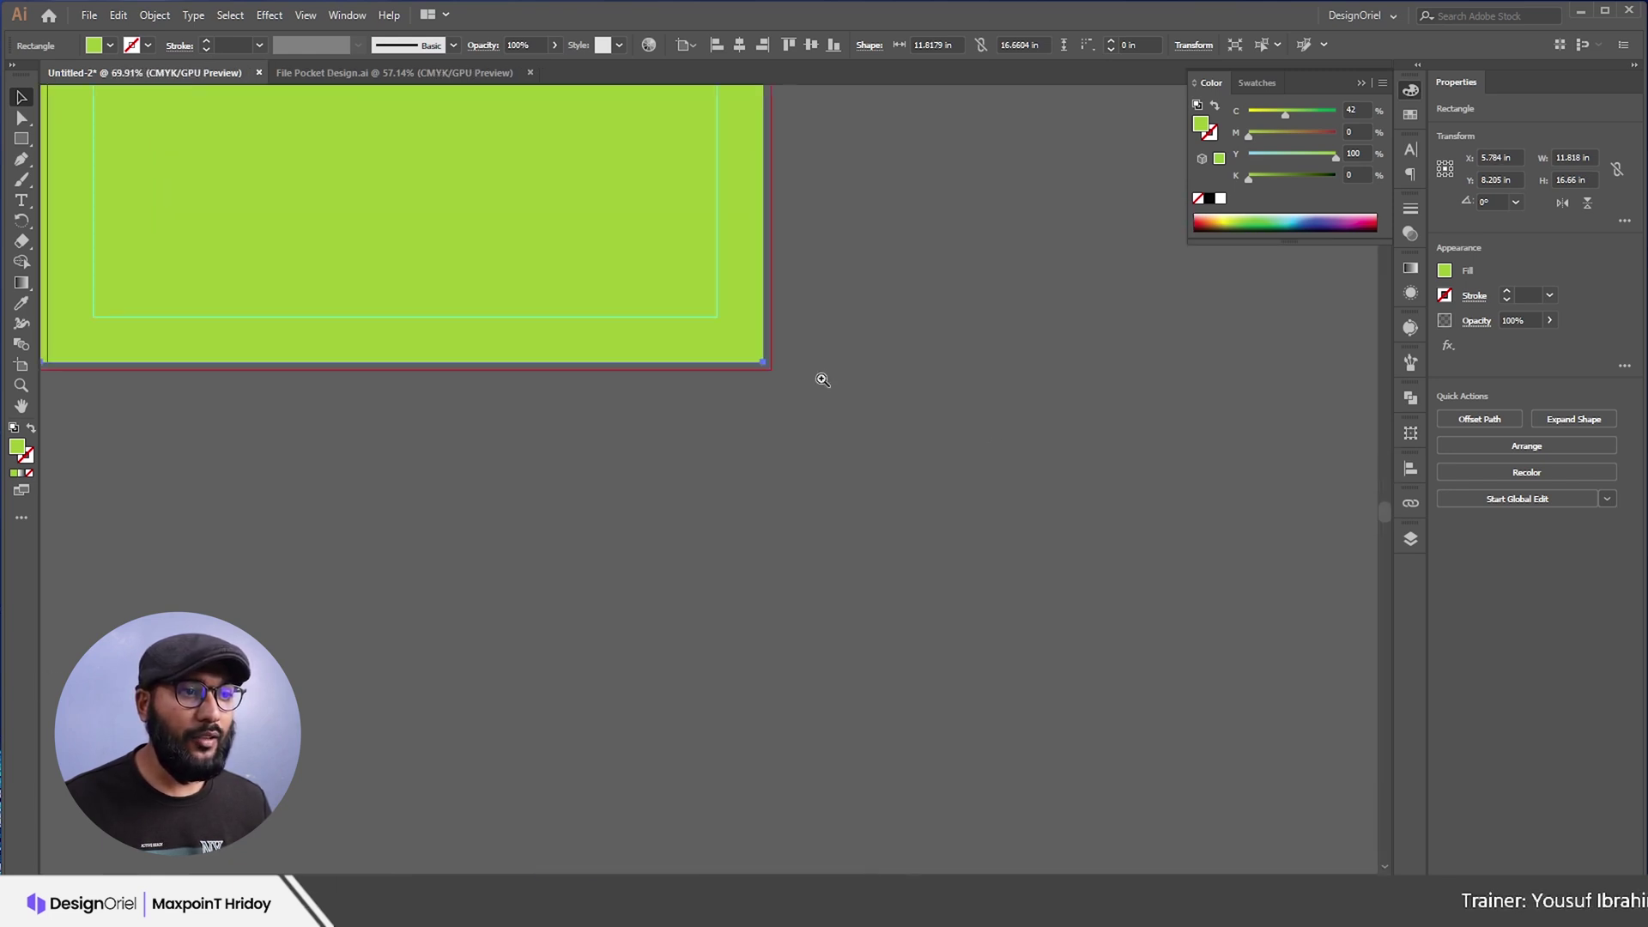
drag(889, 367, 965, 425)
scroll(966, 425, down, 8)
scroll(902, 497, up, 5)
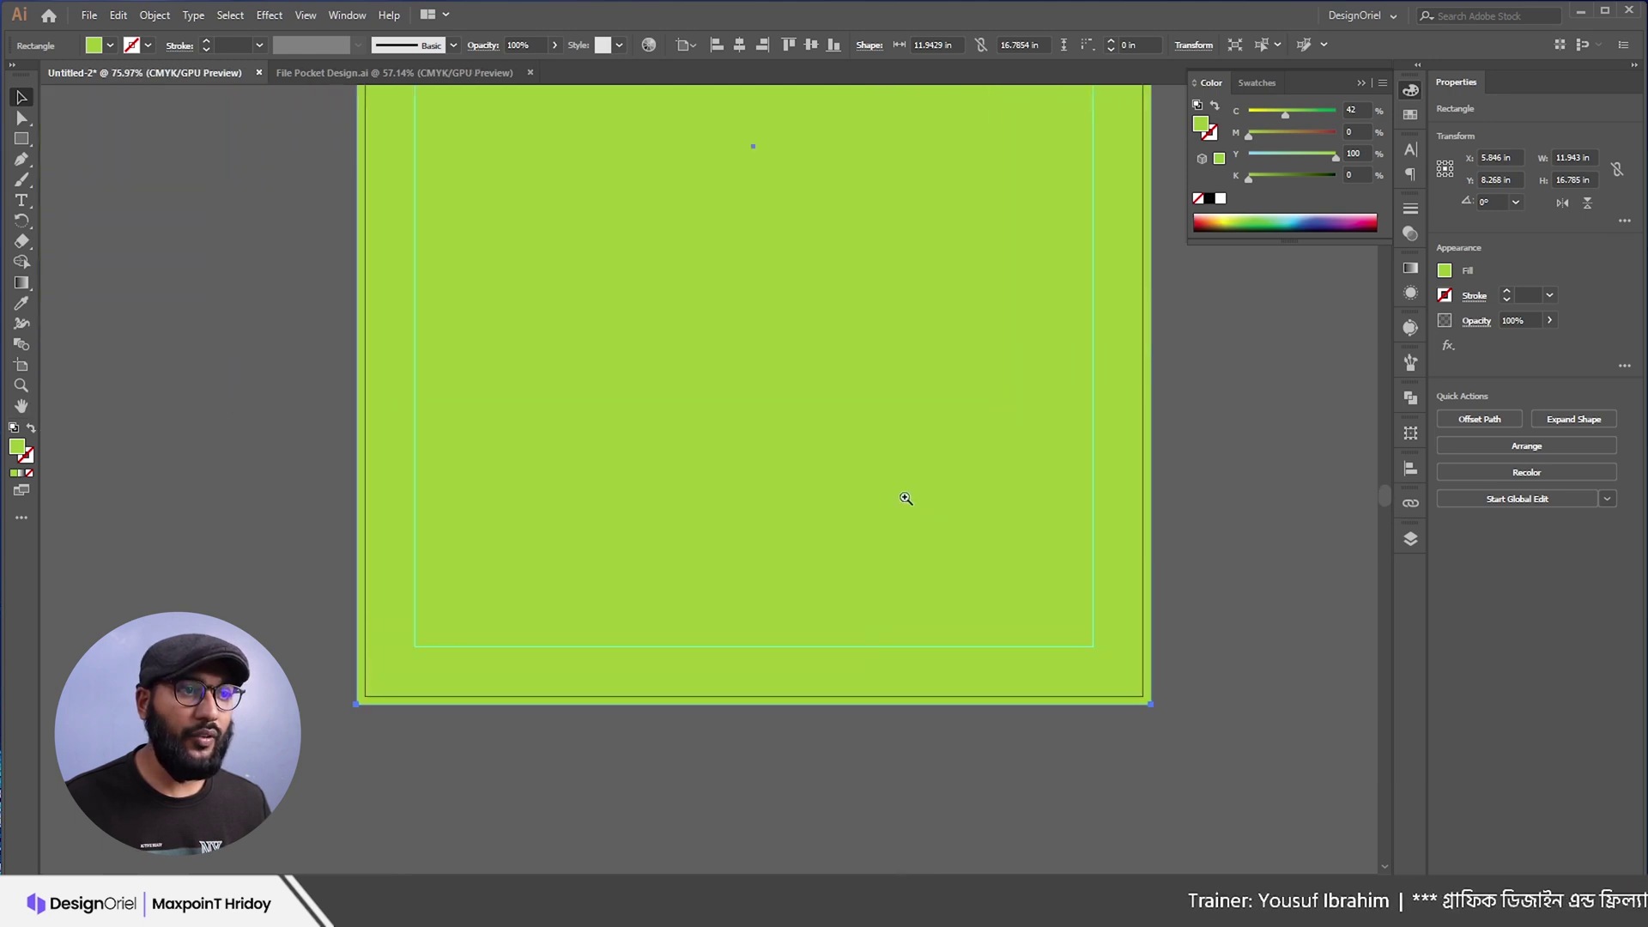
scroll(798, 593, down, 4)
scroll(795, 479, up, 2)
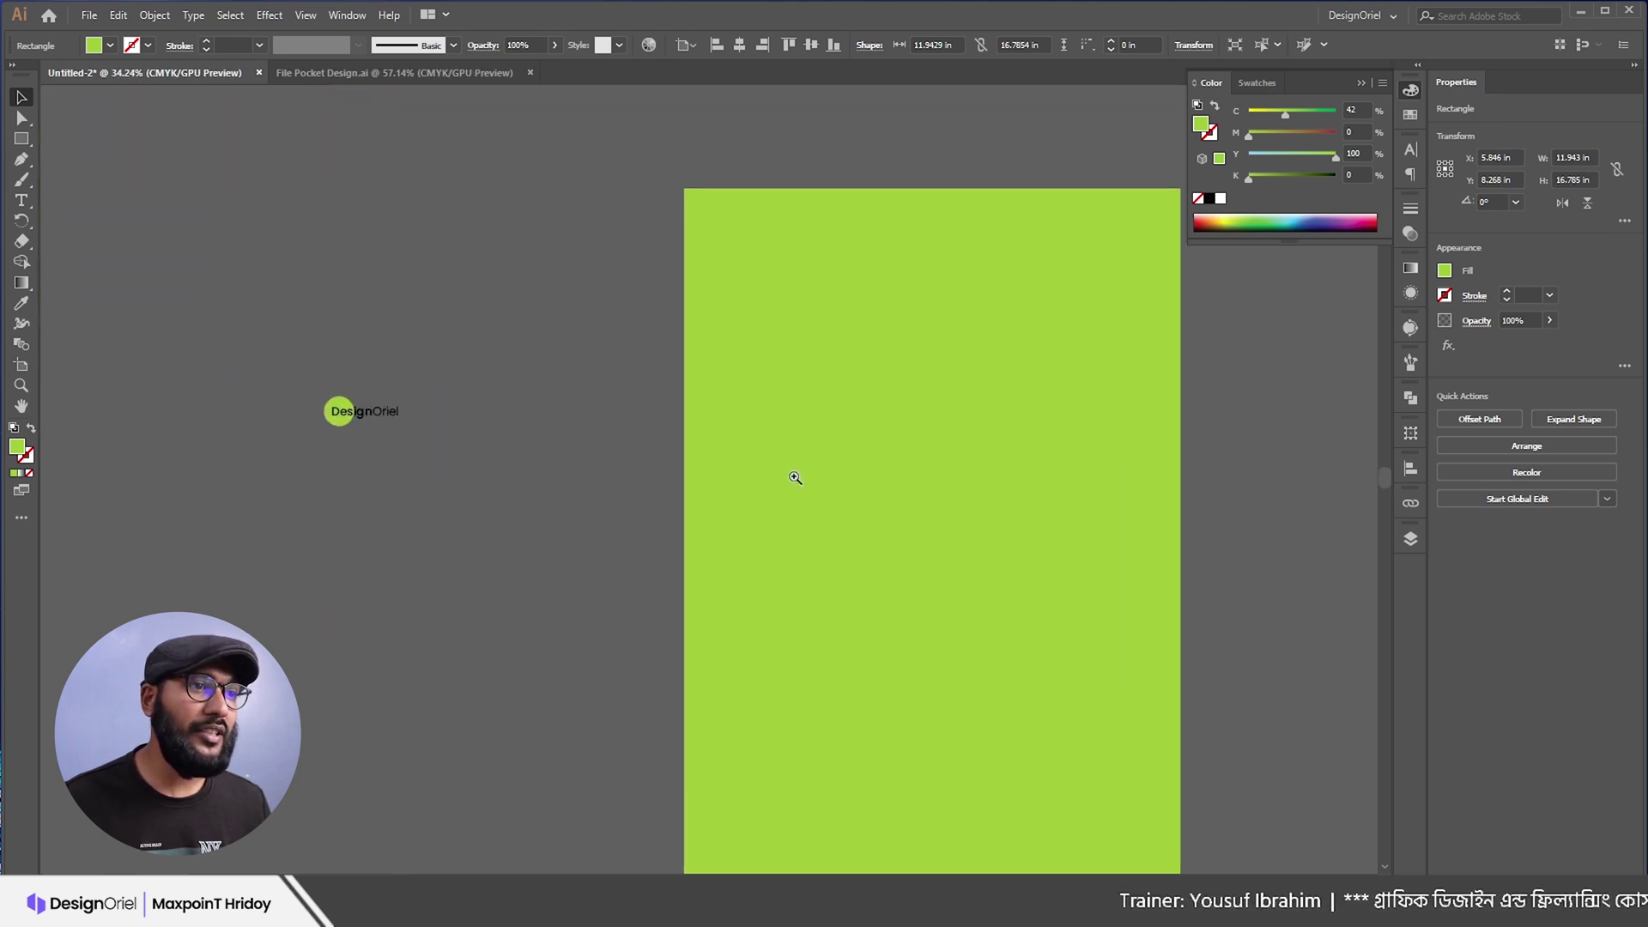
Step: Fill the full-bleed background rectangle with white and lock it
click(323, 412)
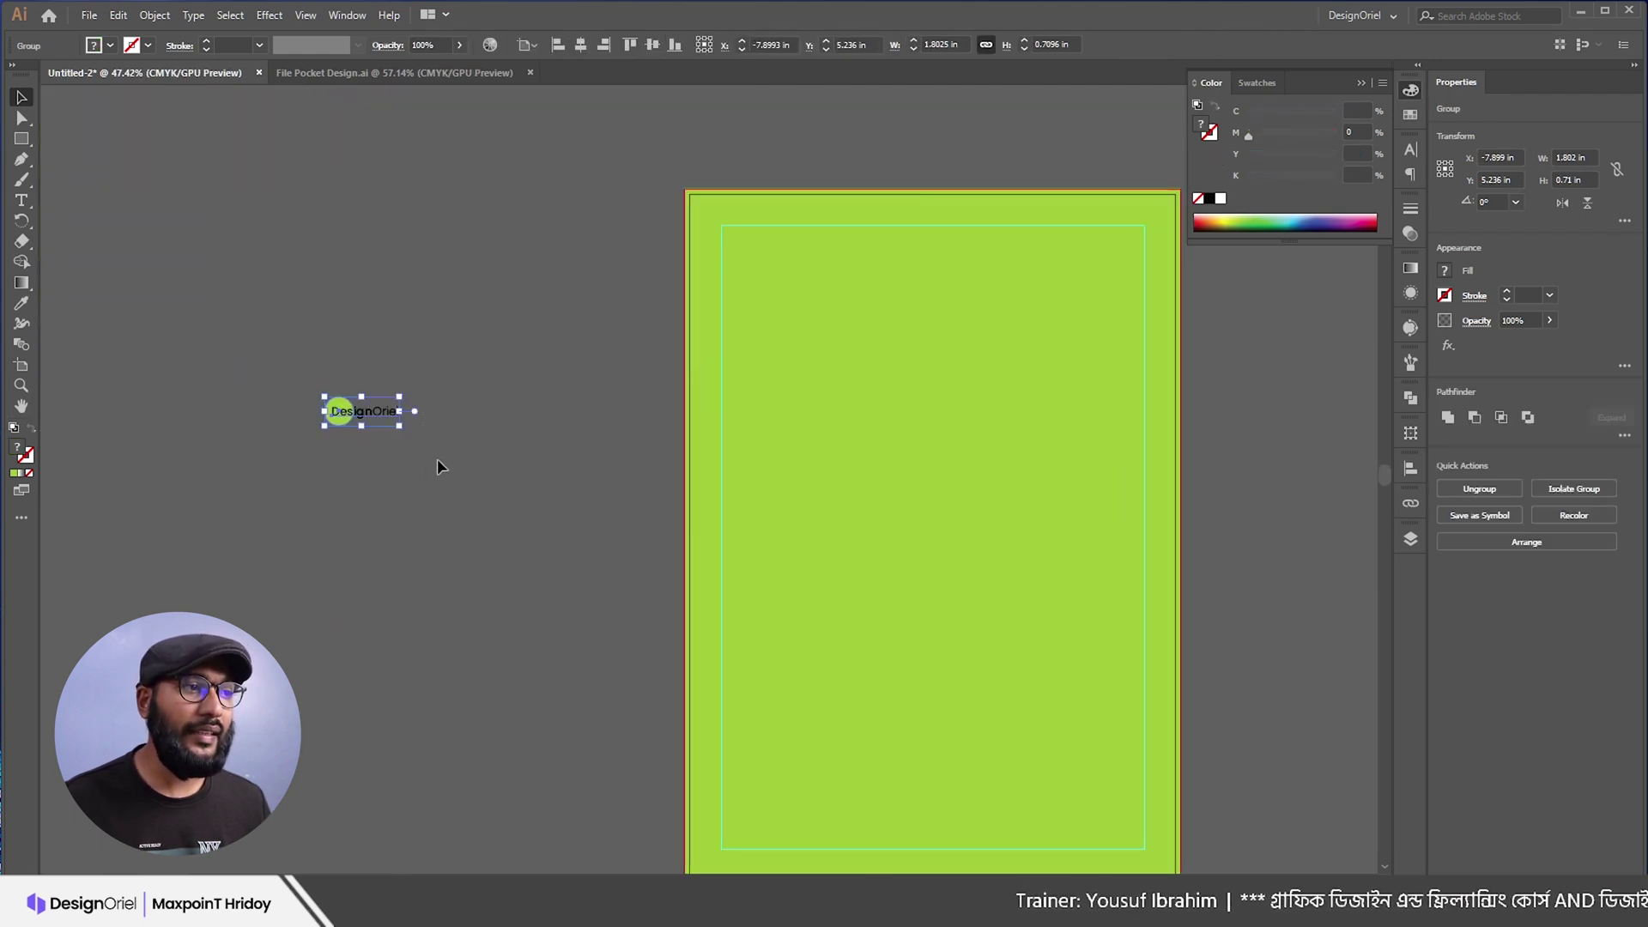
click(485, 309)
scroll(515, 343, down, 2)
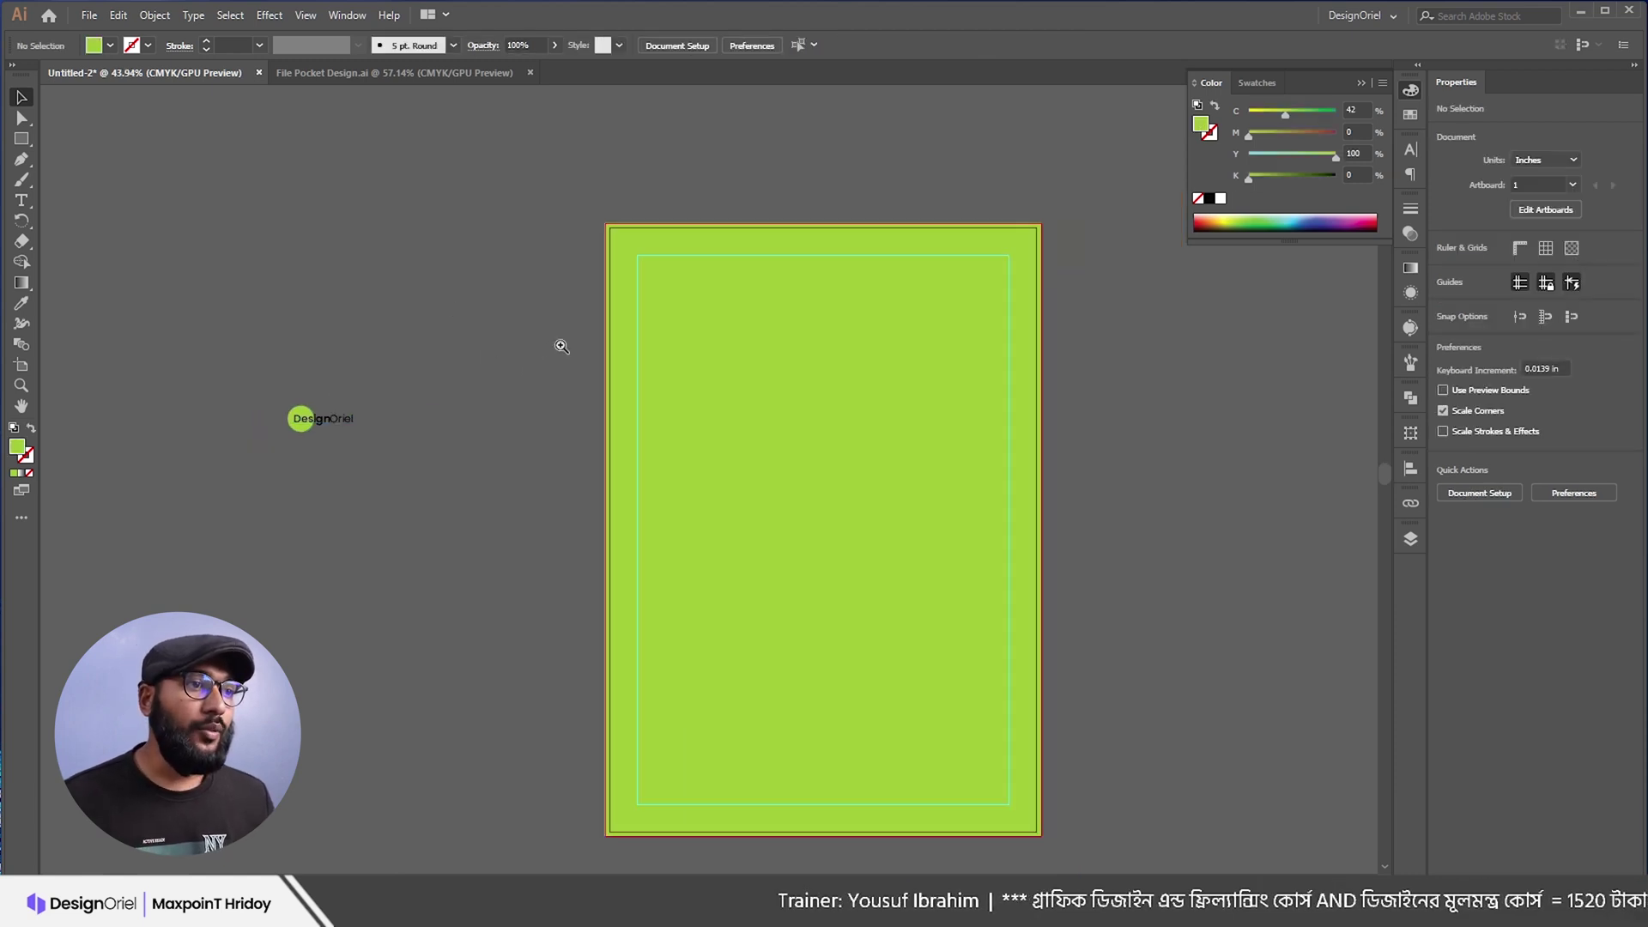
scroll(562, 346, down, 1)
click(777, 438)
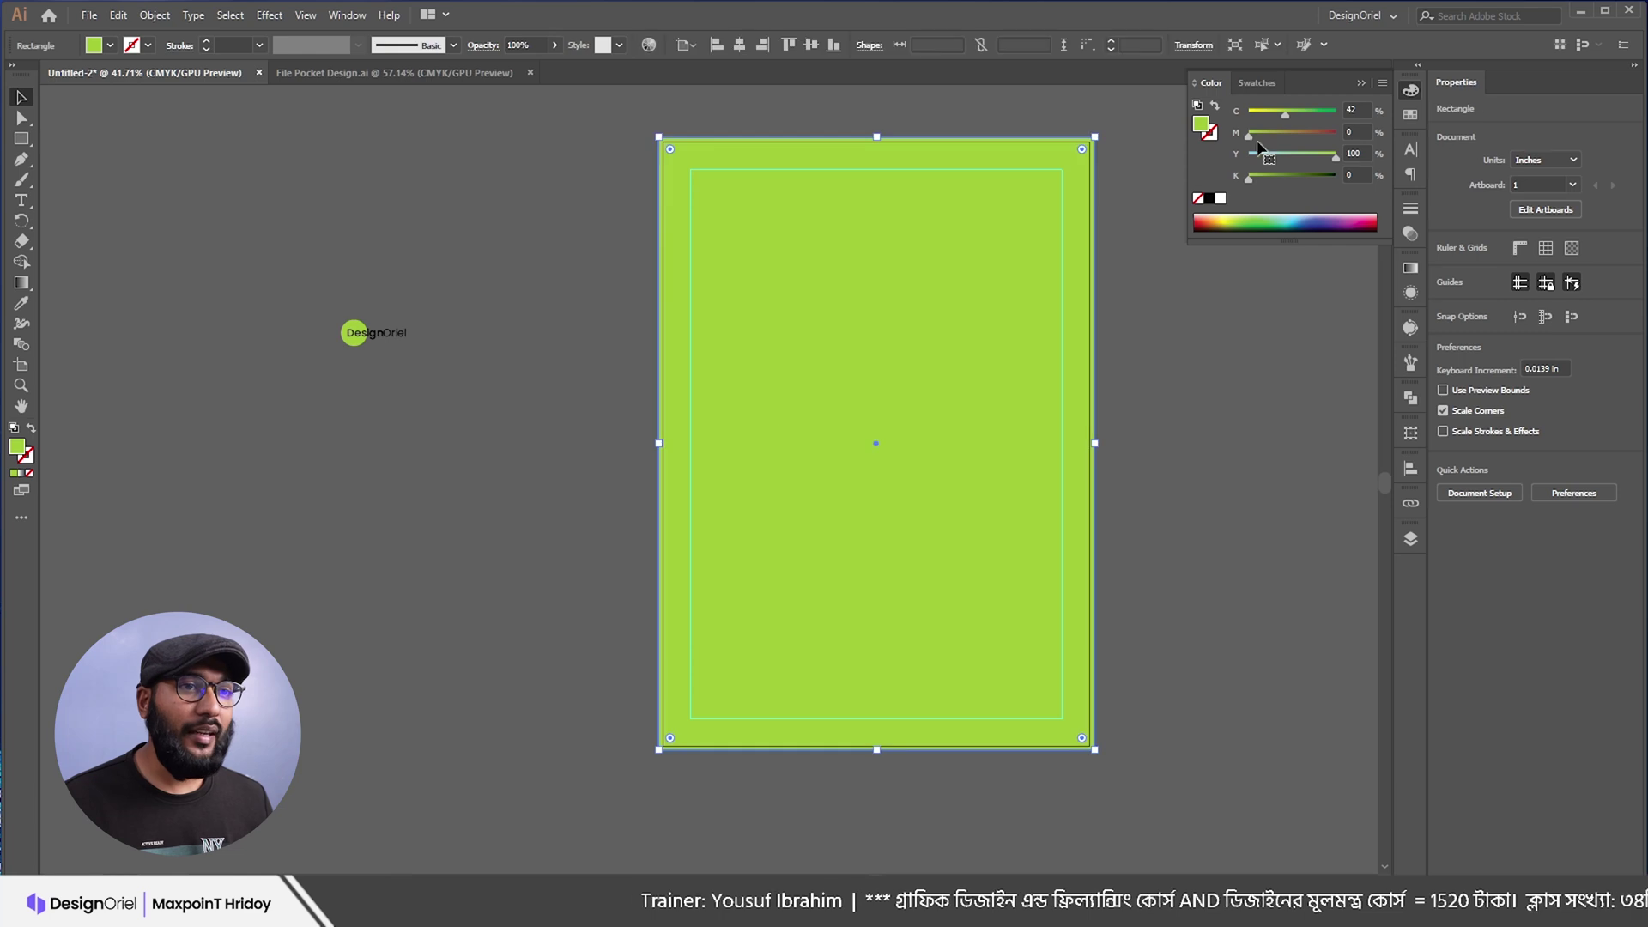
click(1221, 199)
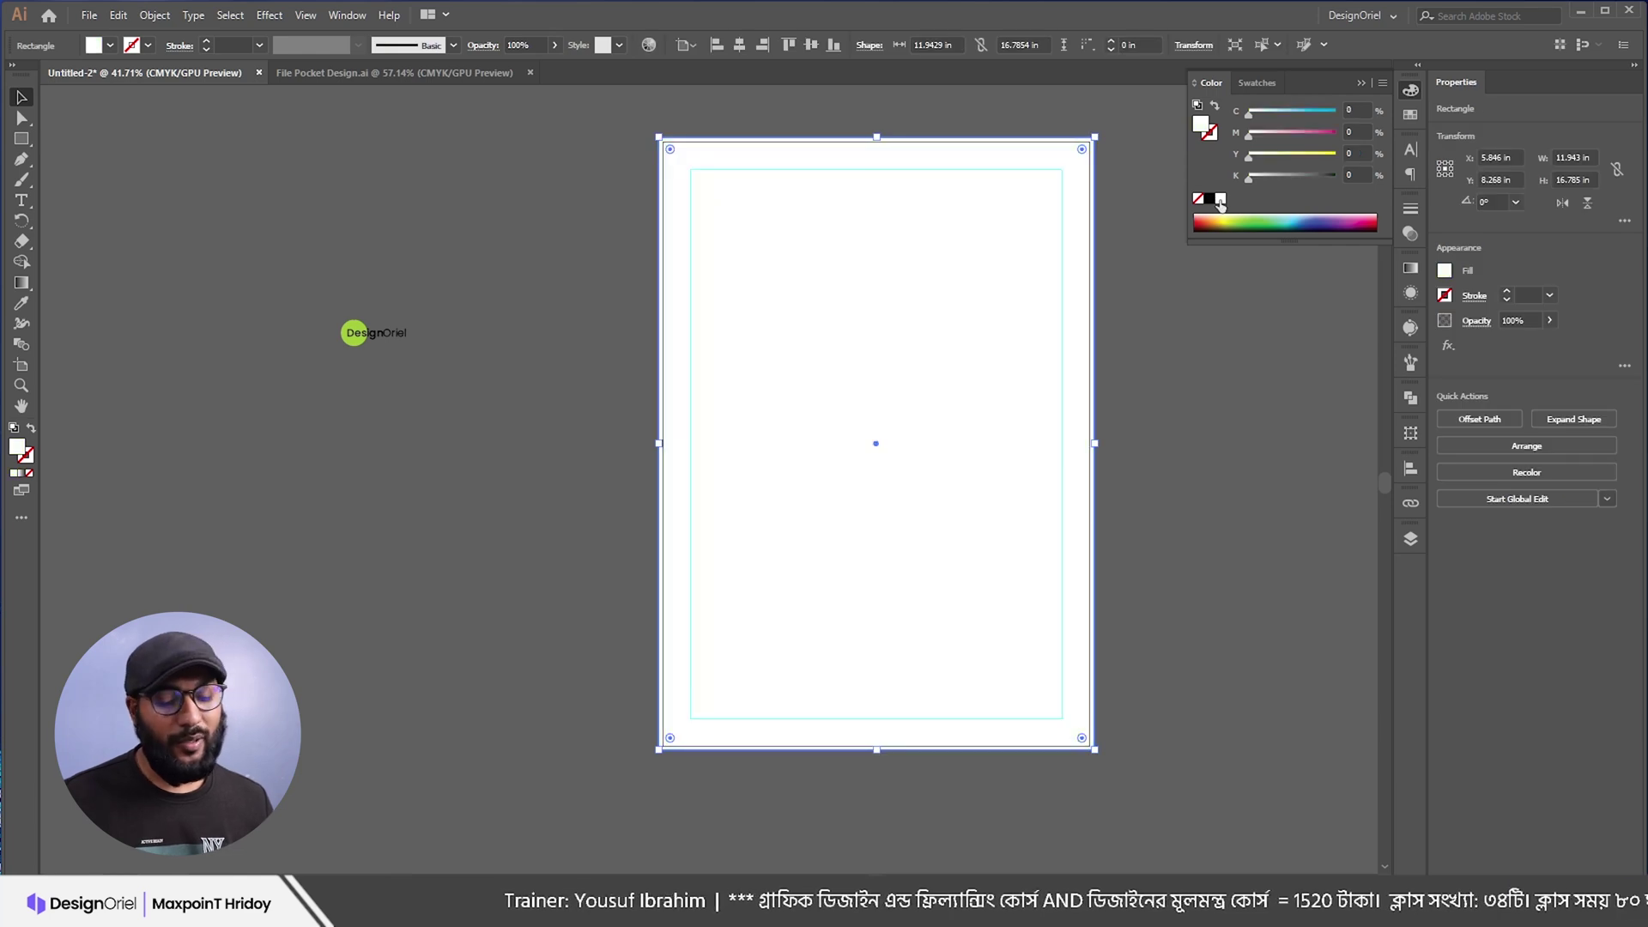
click(154, 15)
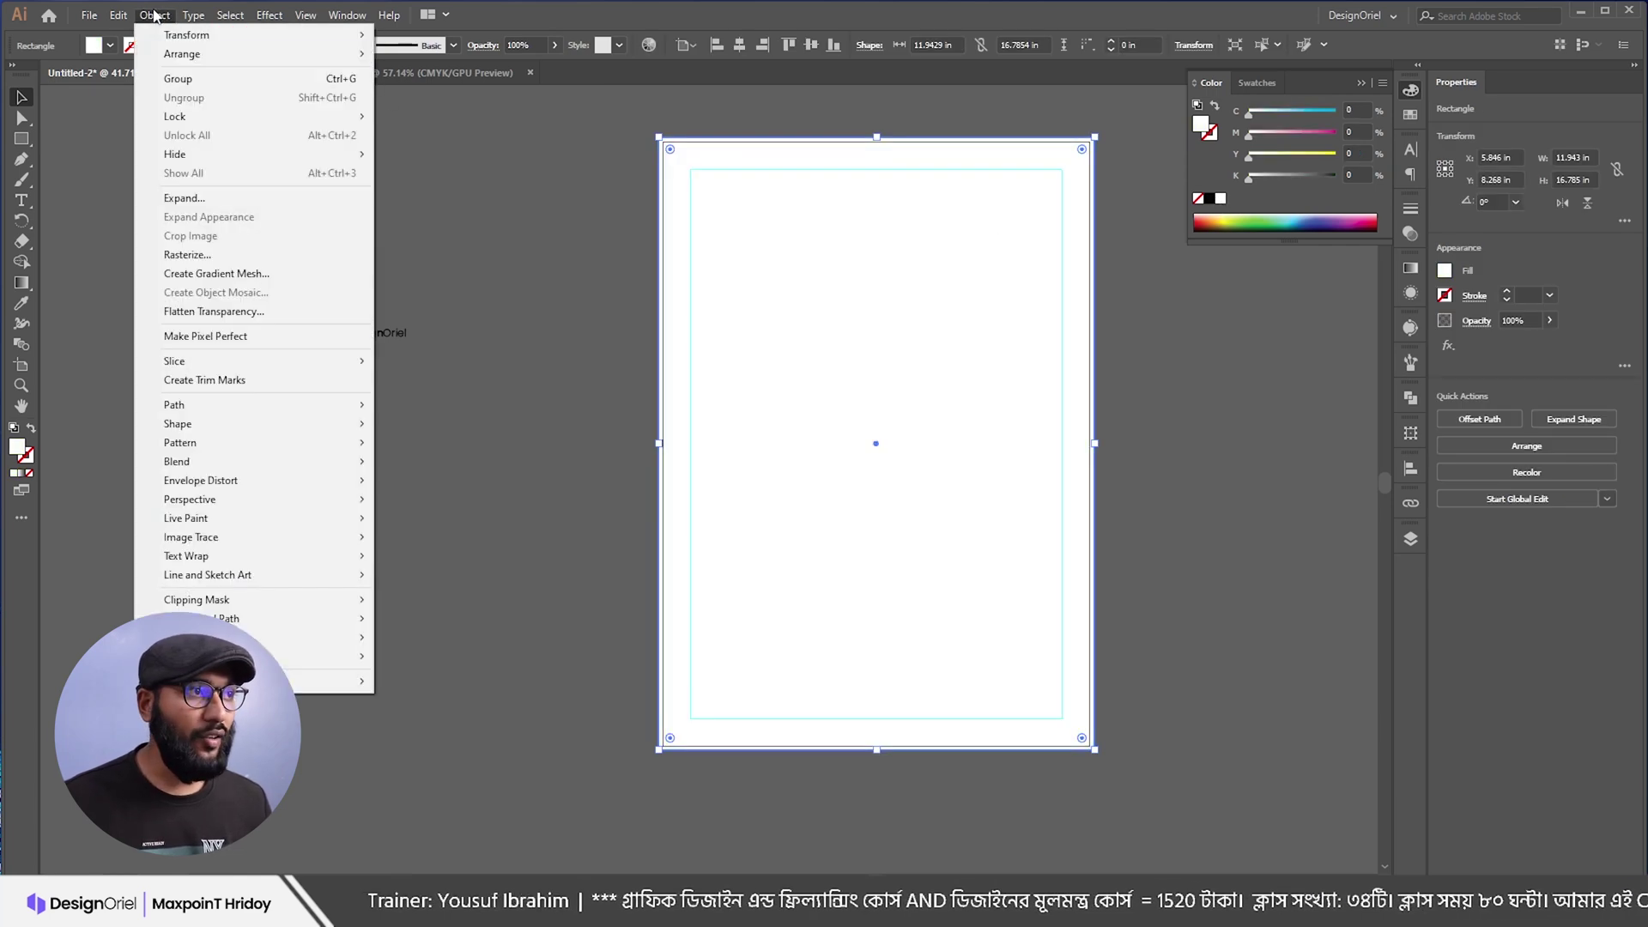
mouse_move(194, 120)
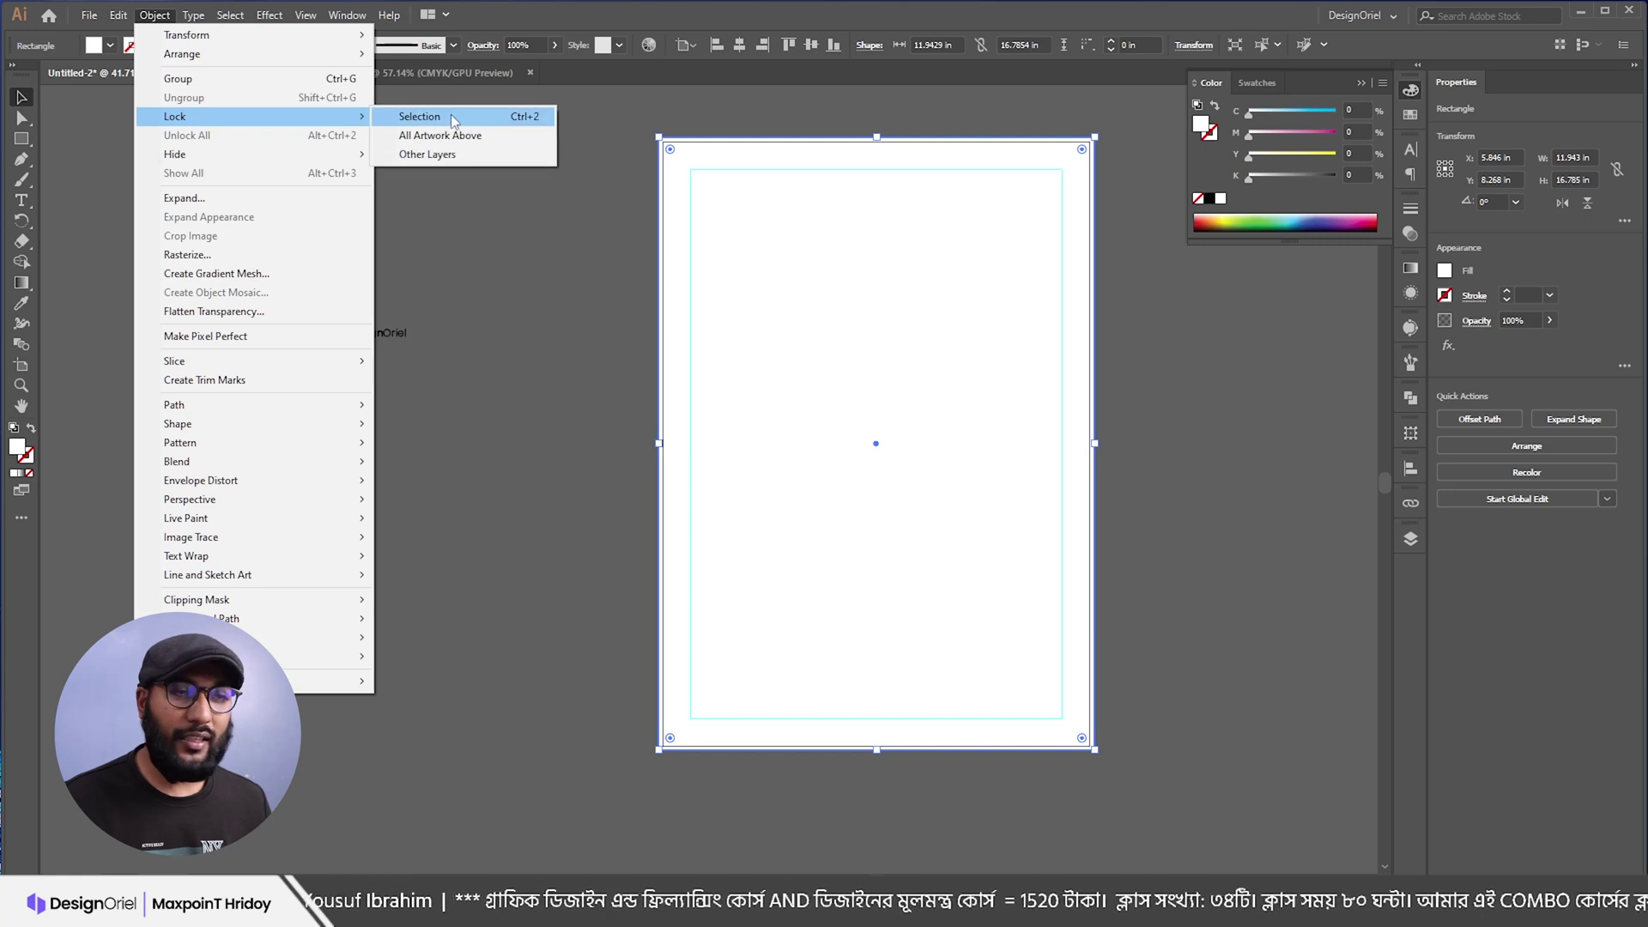
click(451, 115)
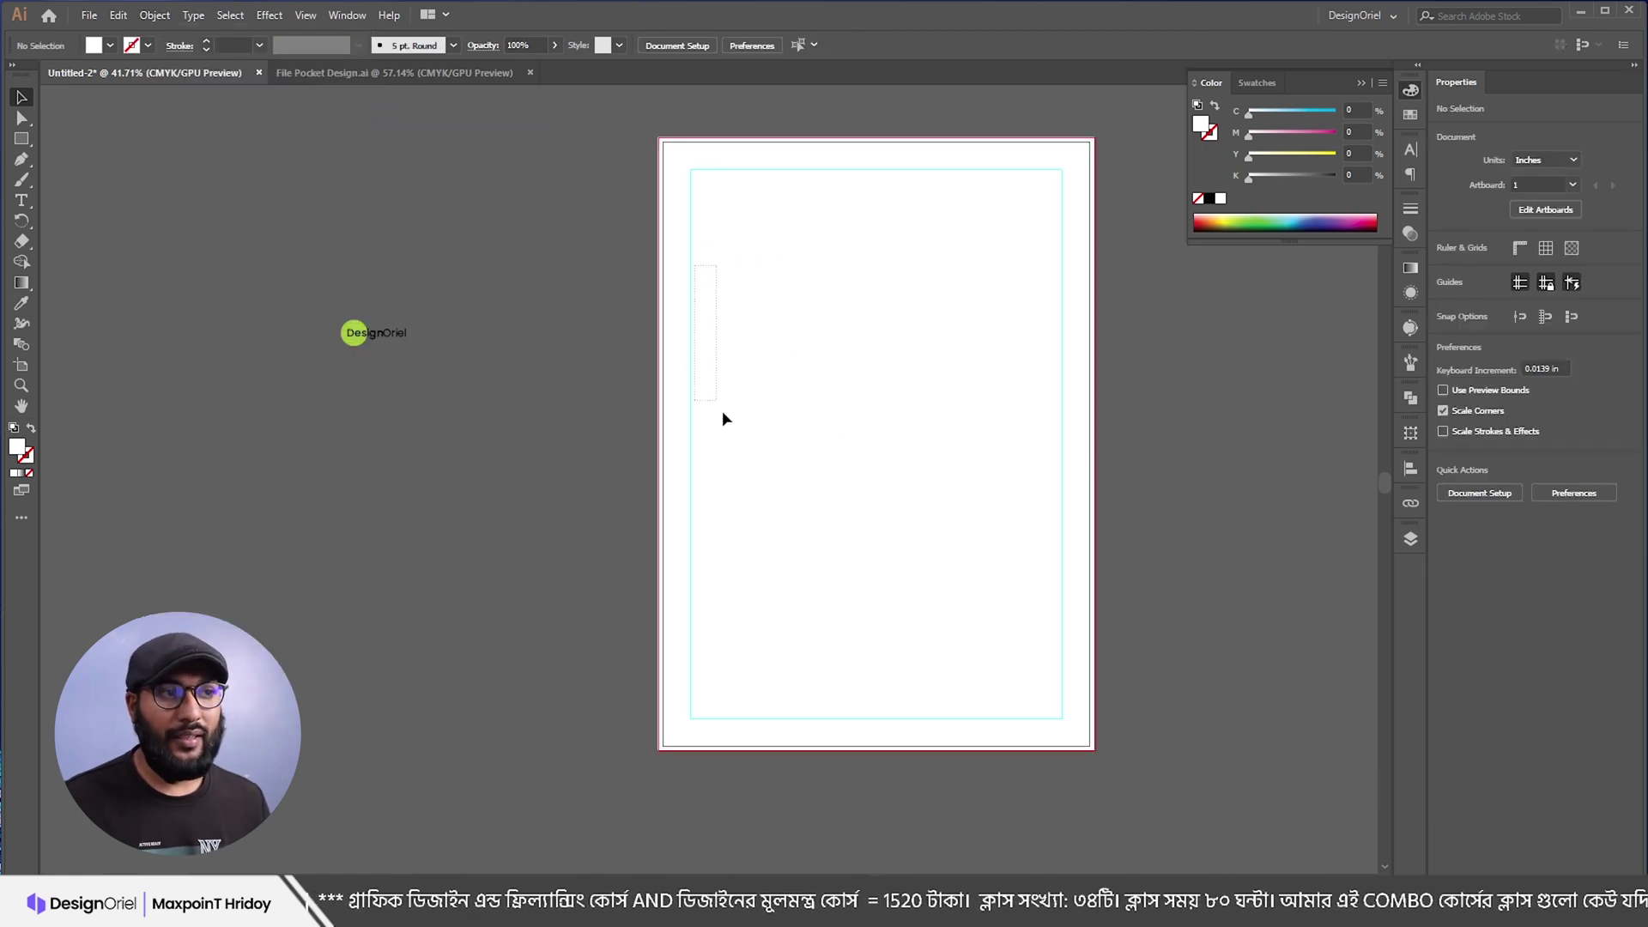
mouse_move(784, 388)
mouse_down()
mouse_move(784, 353)
mouse_move(772, 363)
mouse_up()
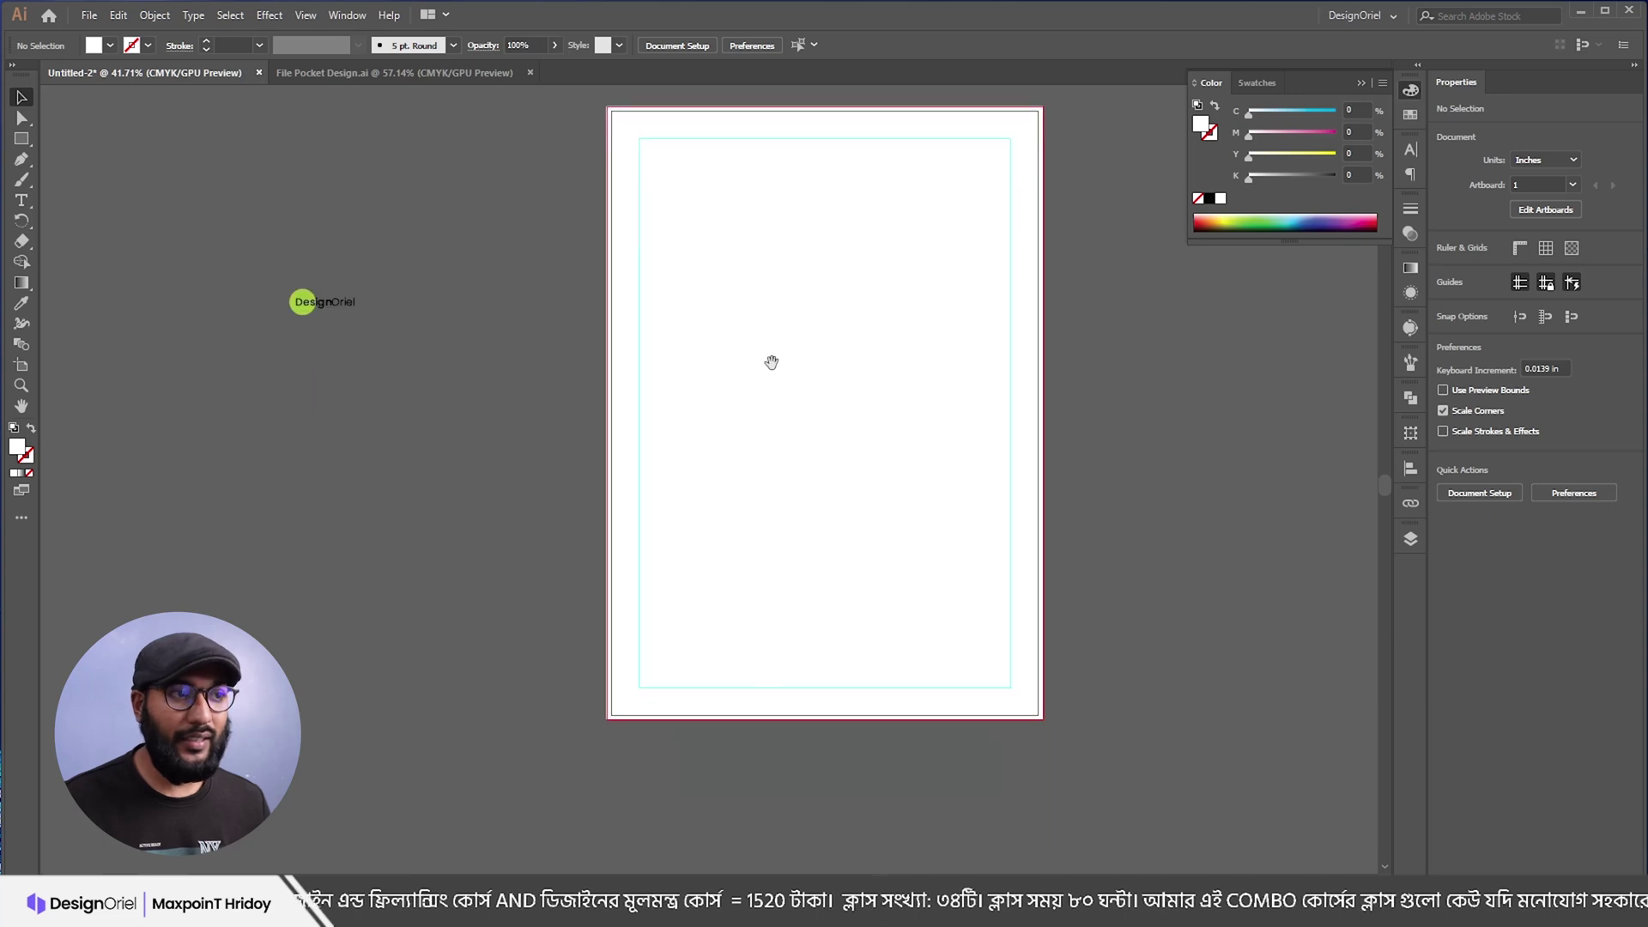
scroll(774, 352, up, 1)
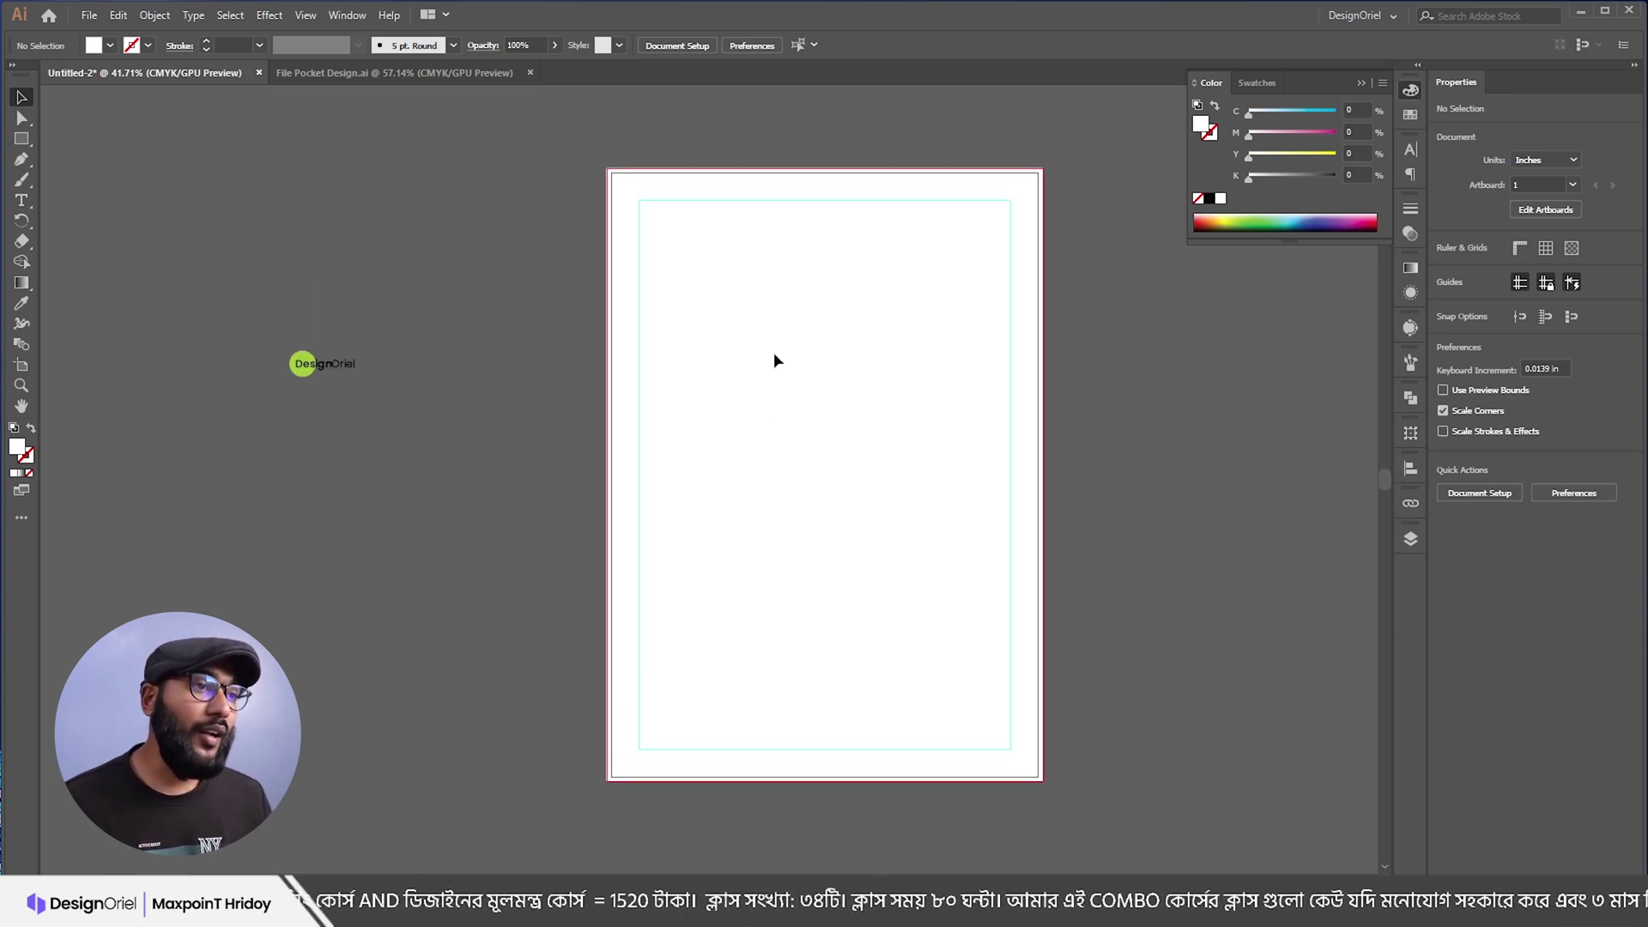
Step: Copy the contact details group from File Pocket Design.ai into the calendar document and place it below the logo beside the artboard
mouse_move(784, 349)
mouse_down()
mouse_move(773, 409)
mouse_move(761, 335)
mouse_move(761, 370)
mouse_up()
click(280, 365)
click(277, 329)
key(ctrl+a)
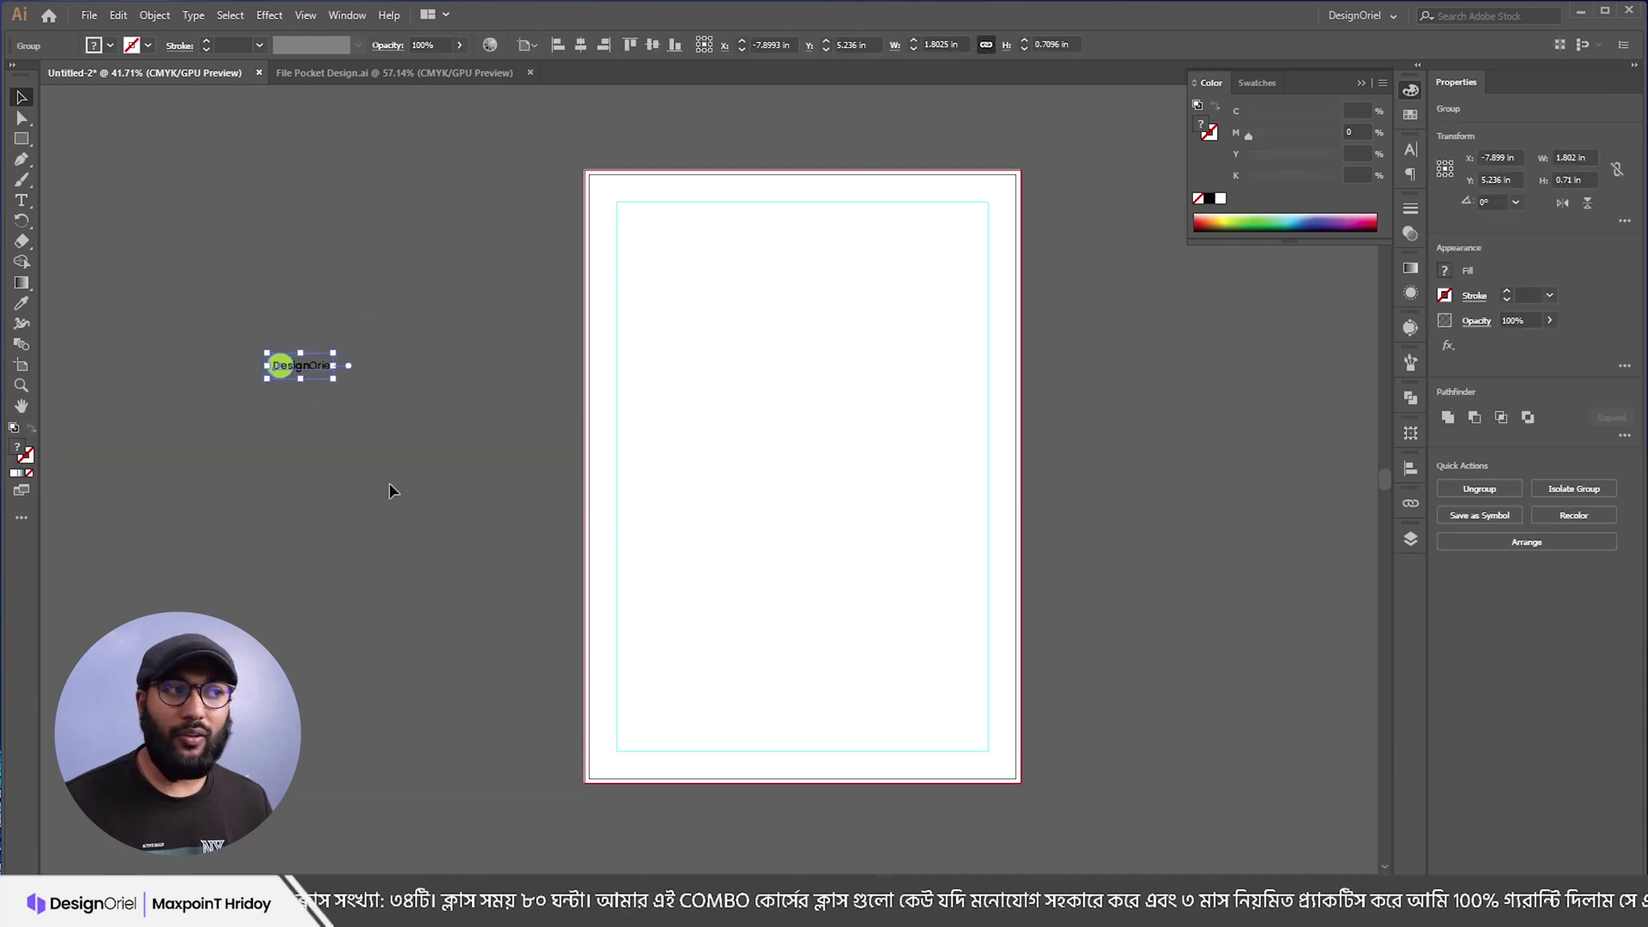
click(352, 80)
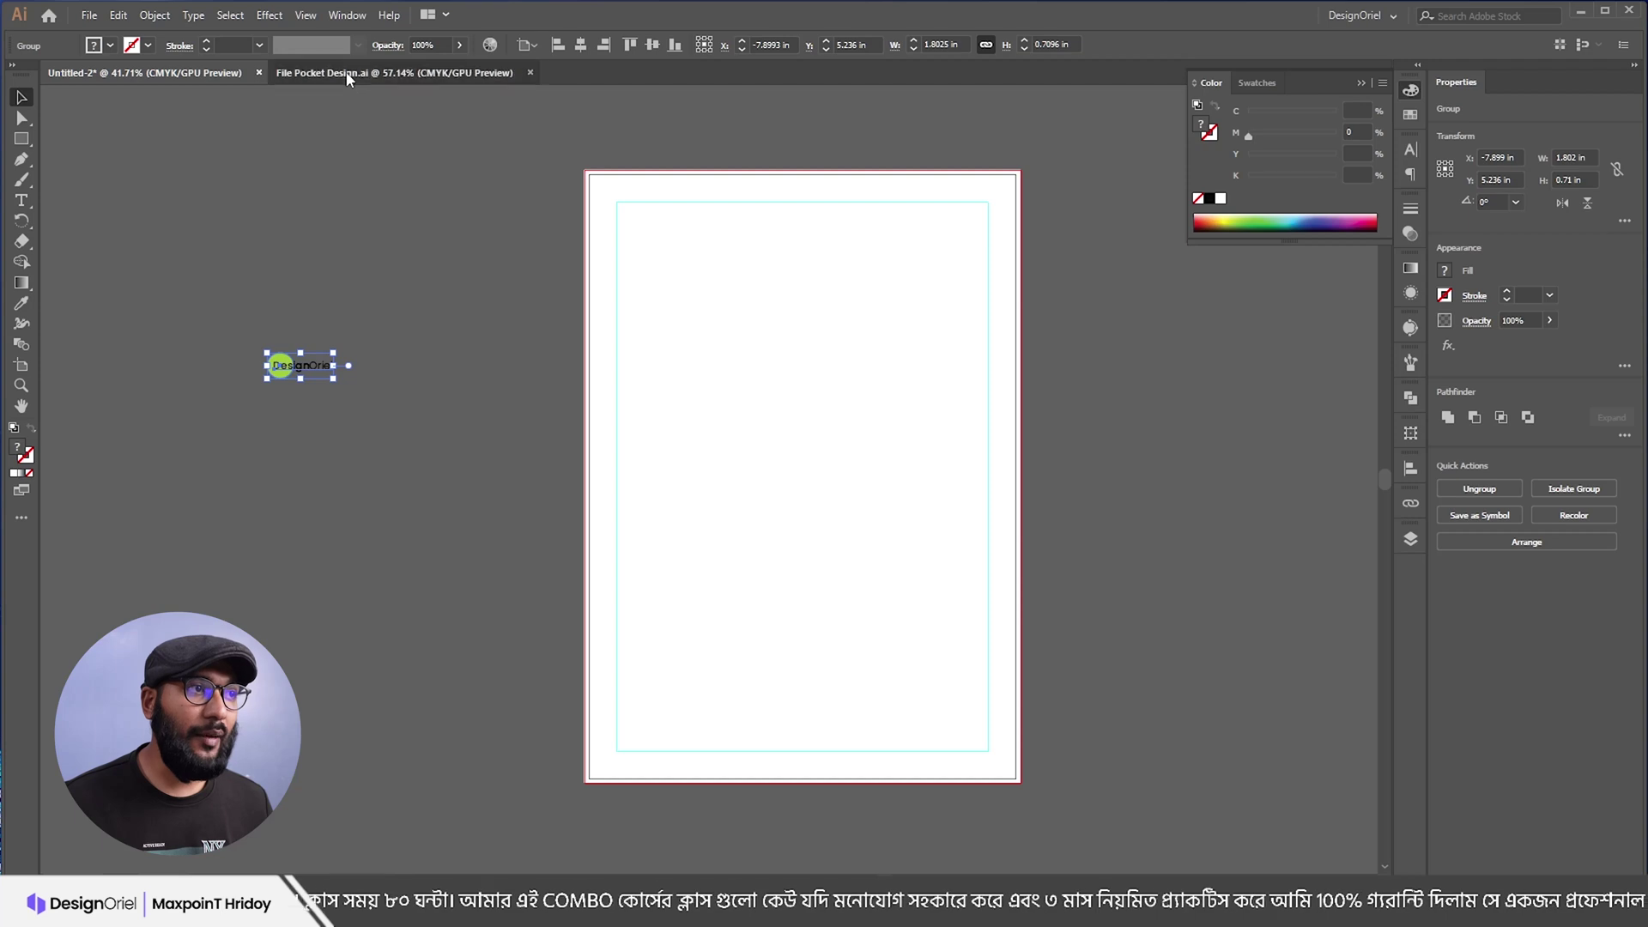
click(736, 471)
key(ctrl+v)
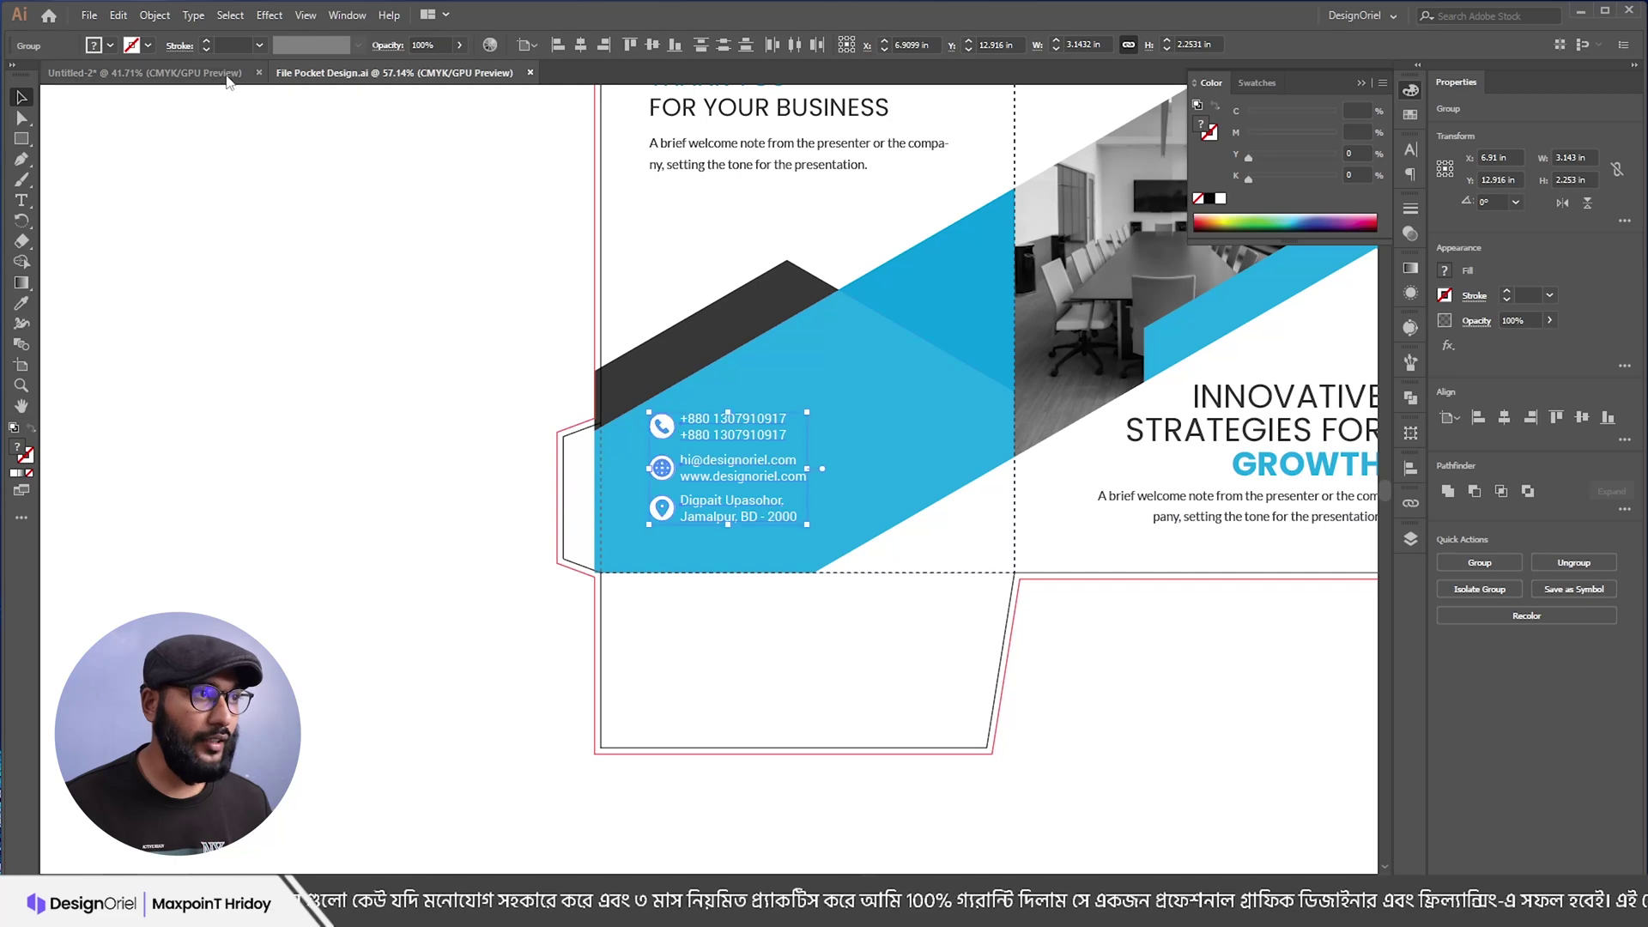
click(144, 73)
key(ctrl+v)
drag(697, 446, 194, 359)
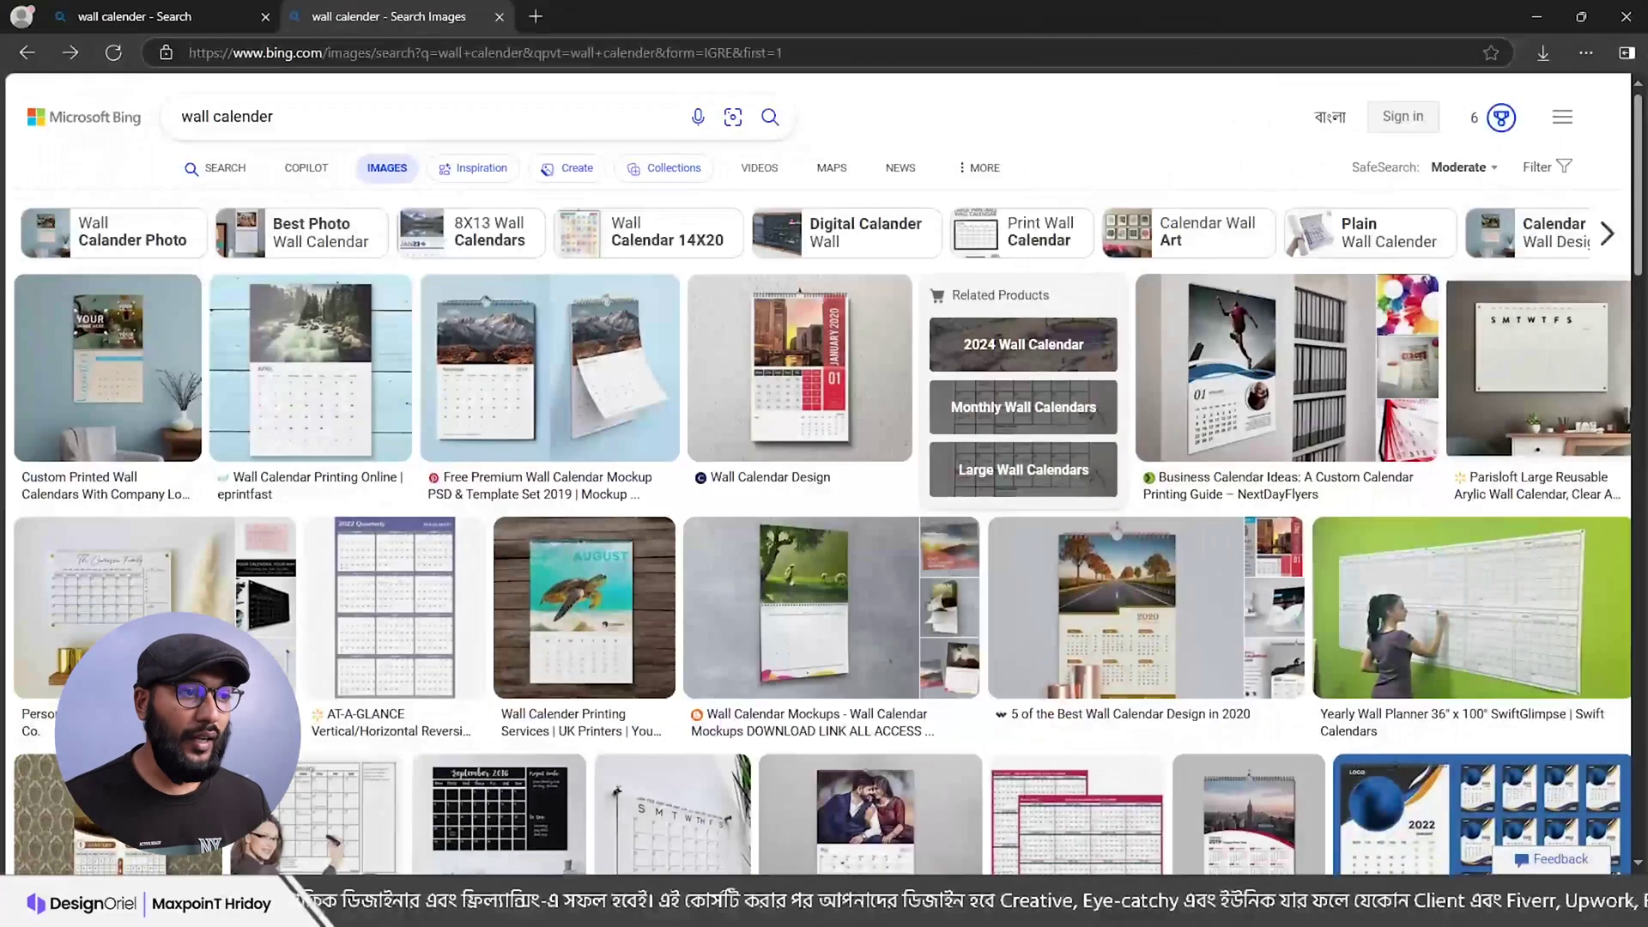
Step: Look through the wall calendar image results in the browser for layout references, and return to Illustrator with nothing selected
scroll(642, 523, down, 5)
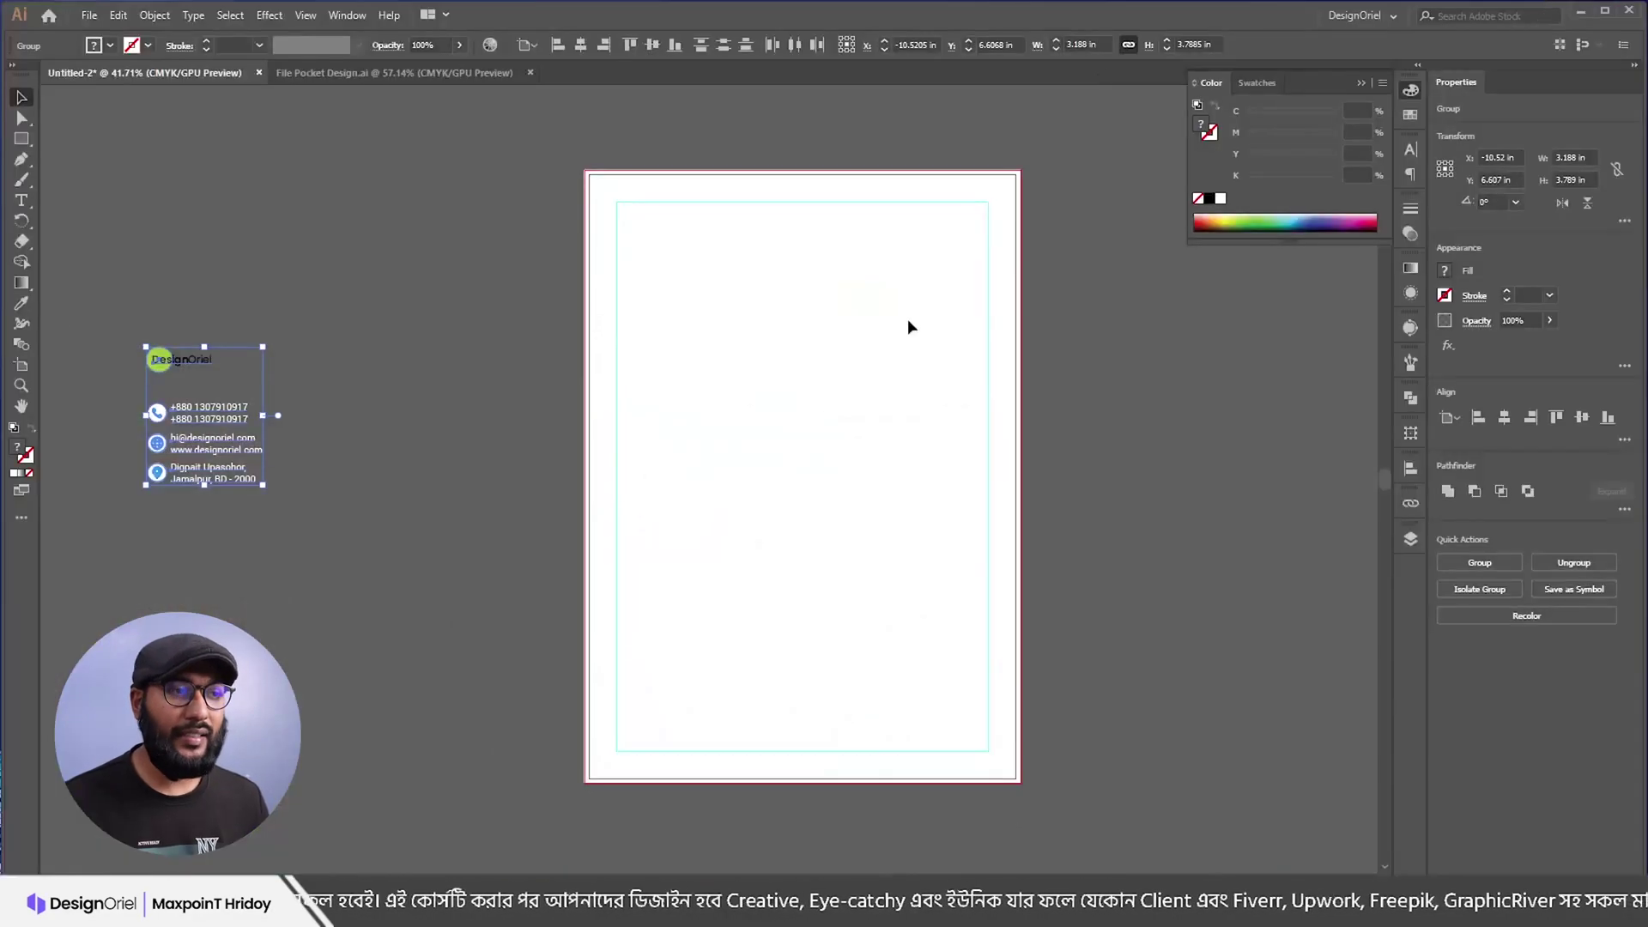
click(825, 360)
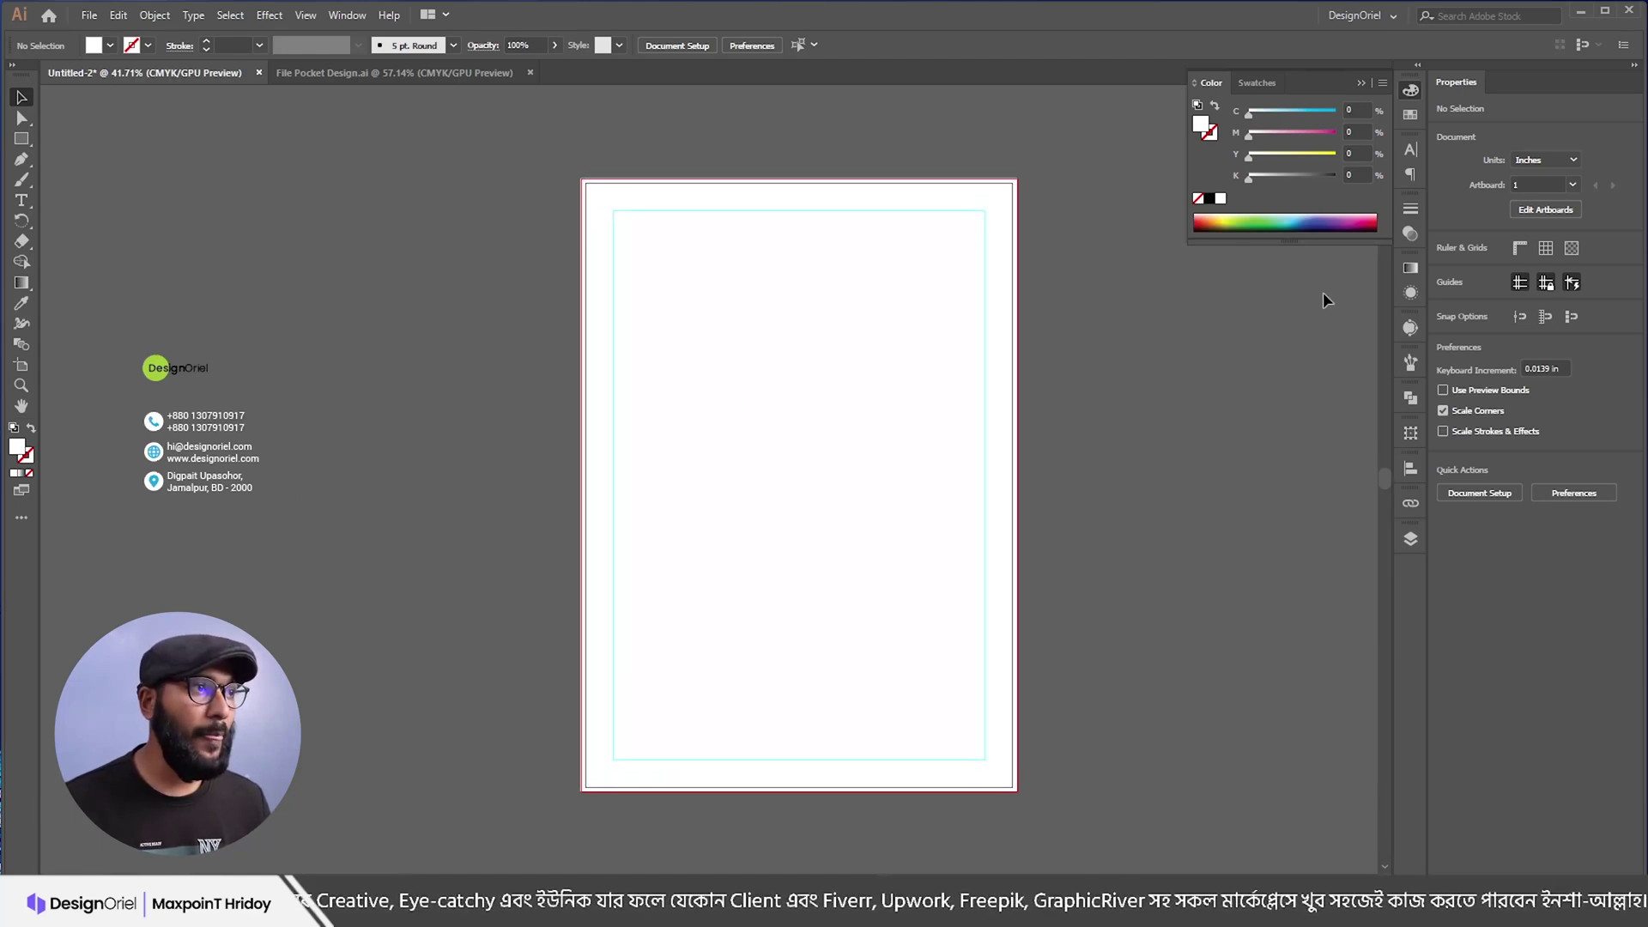
drag(638, 362, 619, 360)
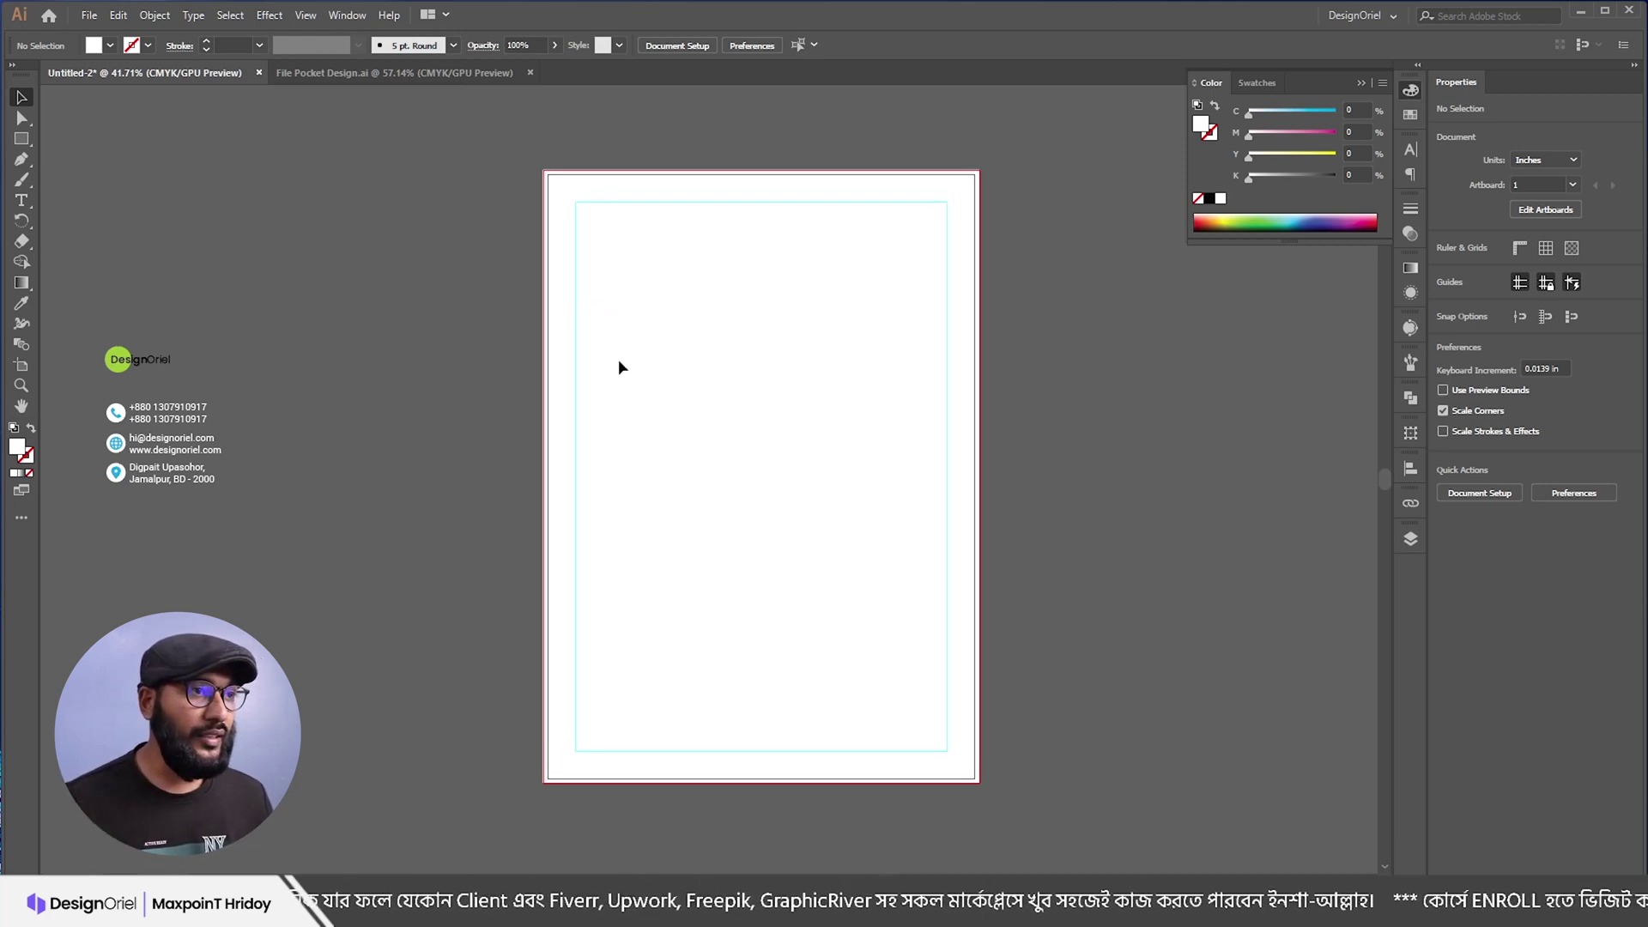
drag(618, 364, 654, 373)
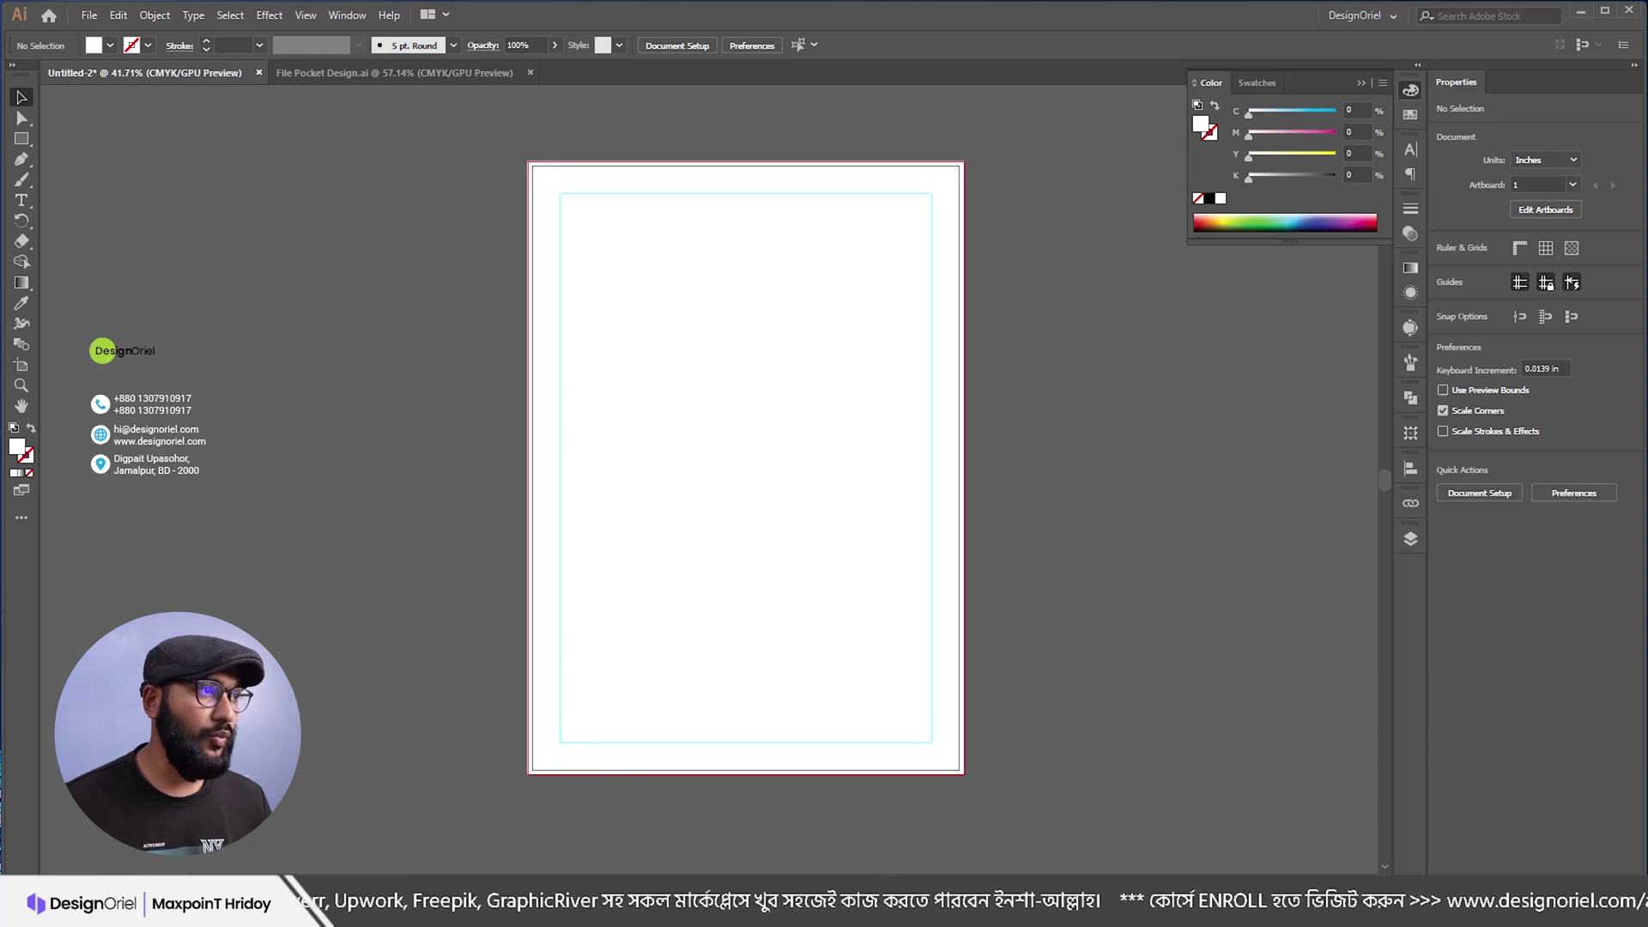
drag(584, 258, 596, 305)
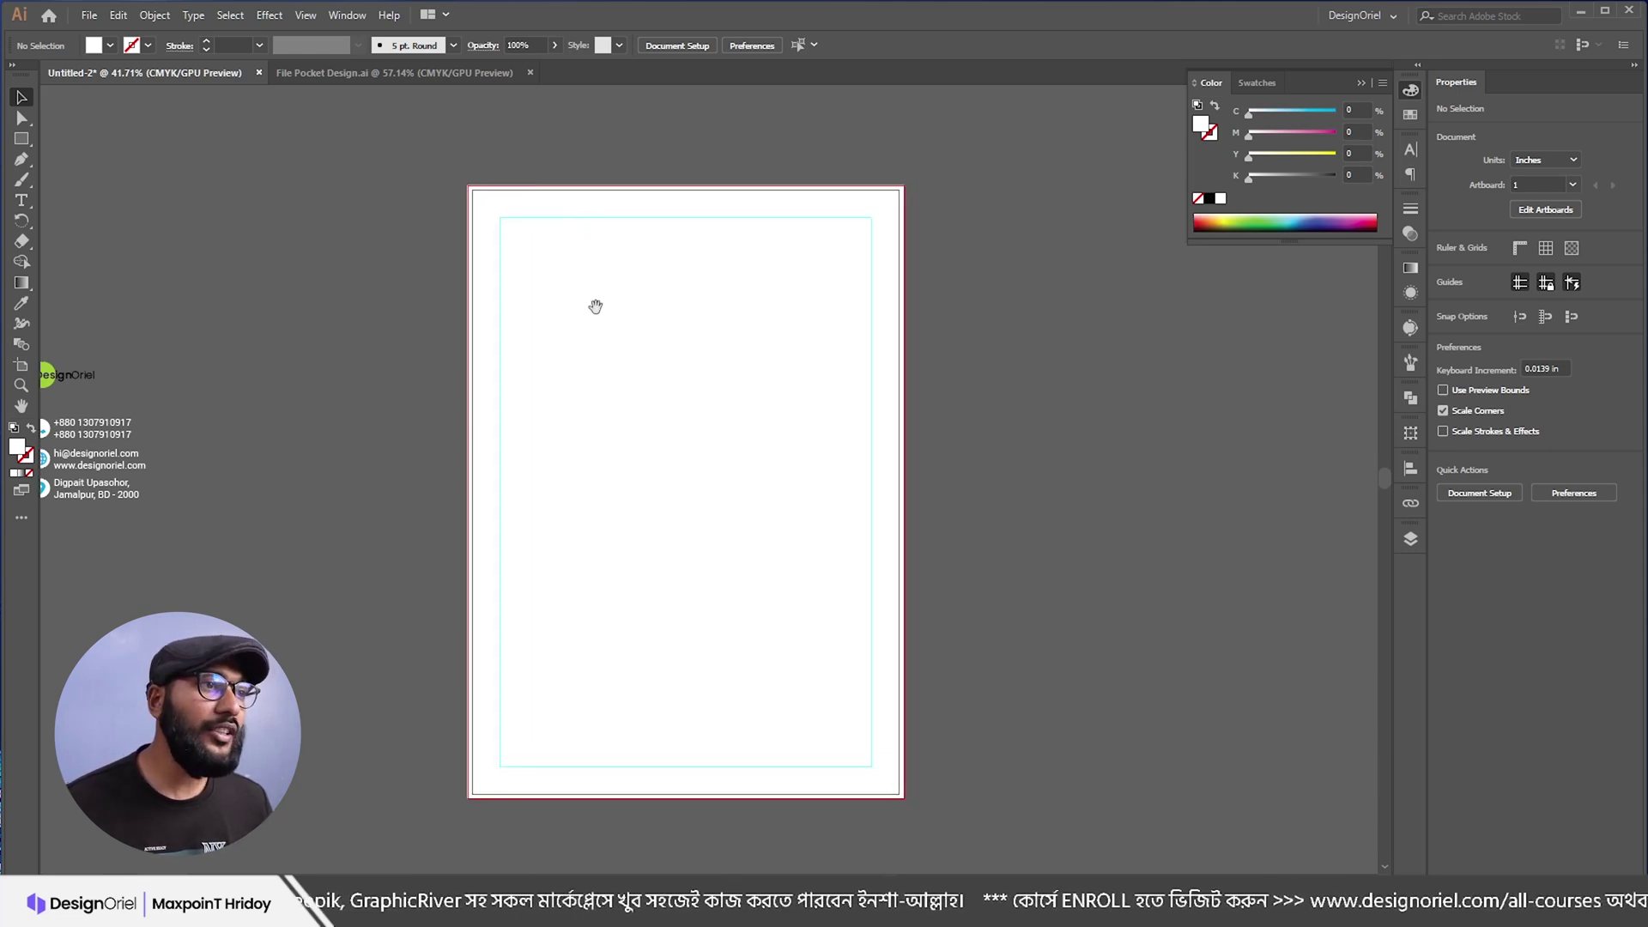
Step: Draw a hexagon about 9.58 × 8.29 in over the upper-left part of the artboard with the Polygon tool
click(21, 139)
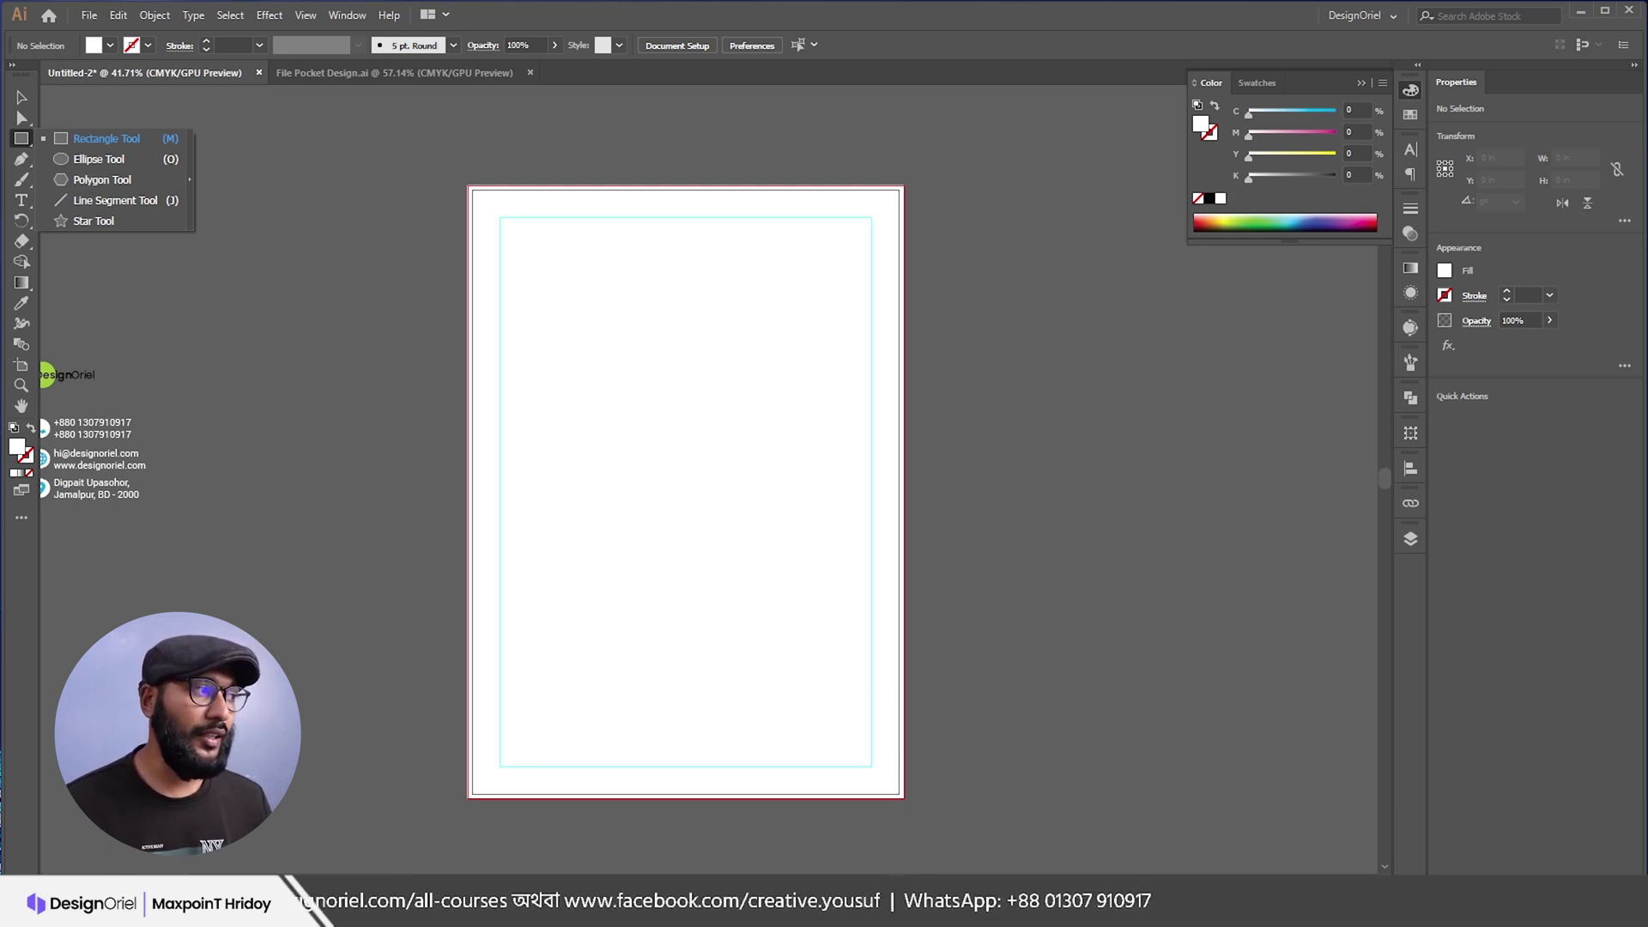
click(101, 178)
scroll(626, 367, down, 1)
drag(539, 296, 627, 446)
key(v)
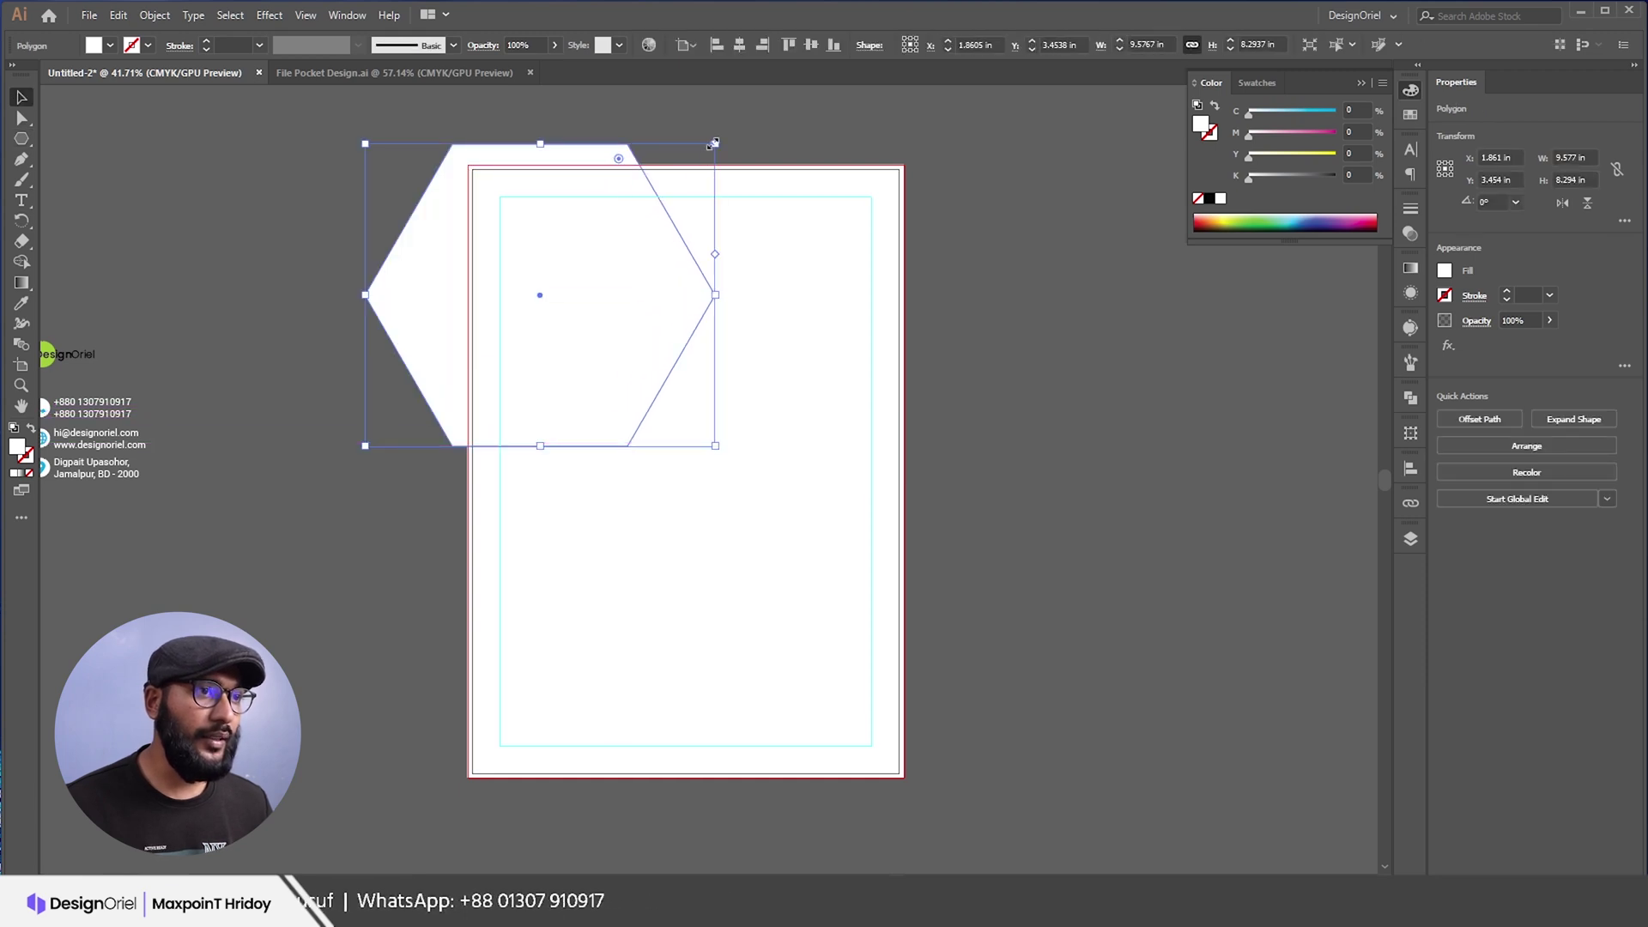
Step: Rotate the hexagon to 270° so it stands on a point, and scale it to about 7.39 × 8.53 in
click(684, 173)
click(652, 155)
drag(721, 140, 678, 378)
drag(496, 249, 605, 367)
Step: Fill the hexagon with 71% yellow and align it to the top-left corner of the margin guides
drag(1250, 154, 1304, 157)
drag(590, 380, 640, 369)
mouse_move(629, 393)
mouse_down()
mouse_move(584, 352)
mouse_move(613, 380)
mouse_up()
drag(802, 545, 769, 508)
scroll(692, 389, up, 2)
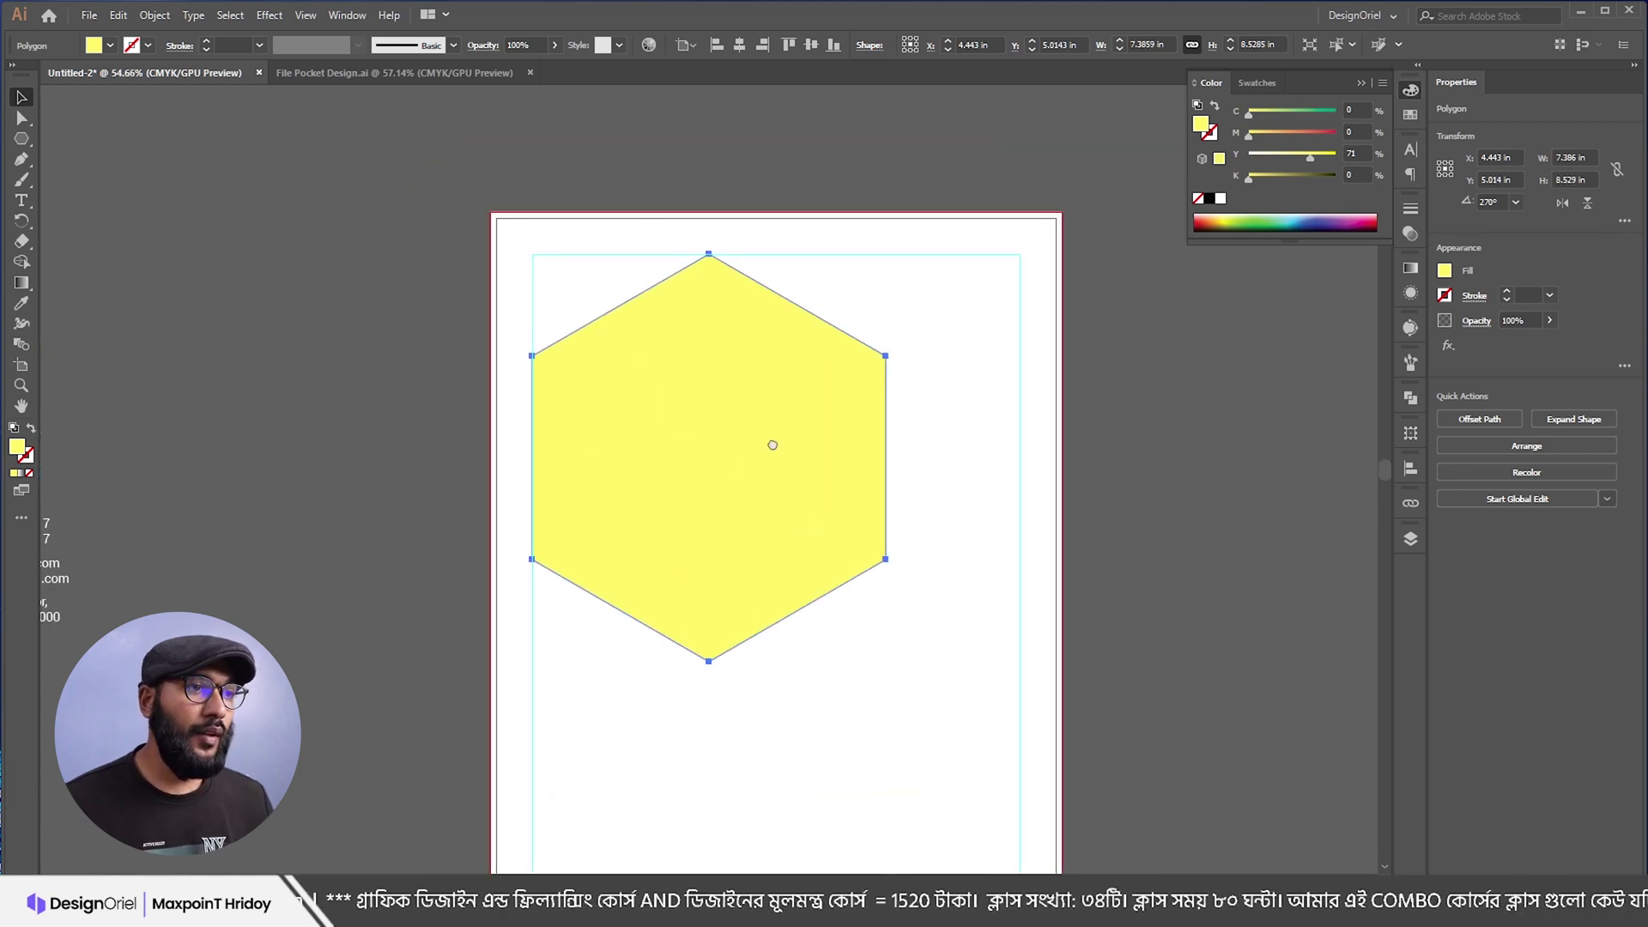
Step: Try moving the whole hexagon with the Selection tool, and restore it to the corner of the margin guides
click(563, 183)
click(678, 344)
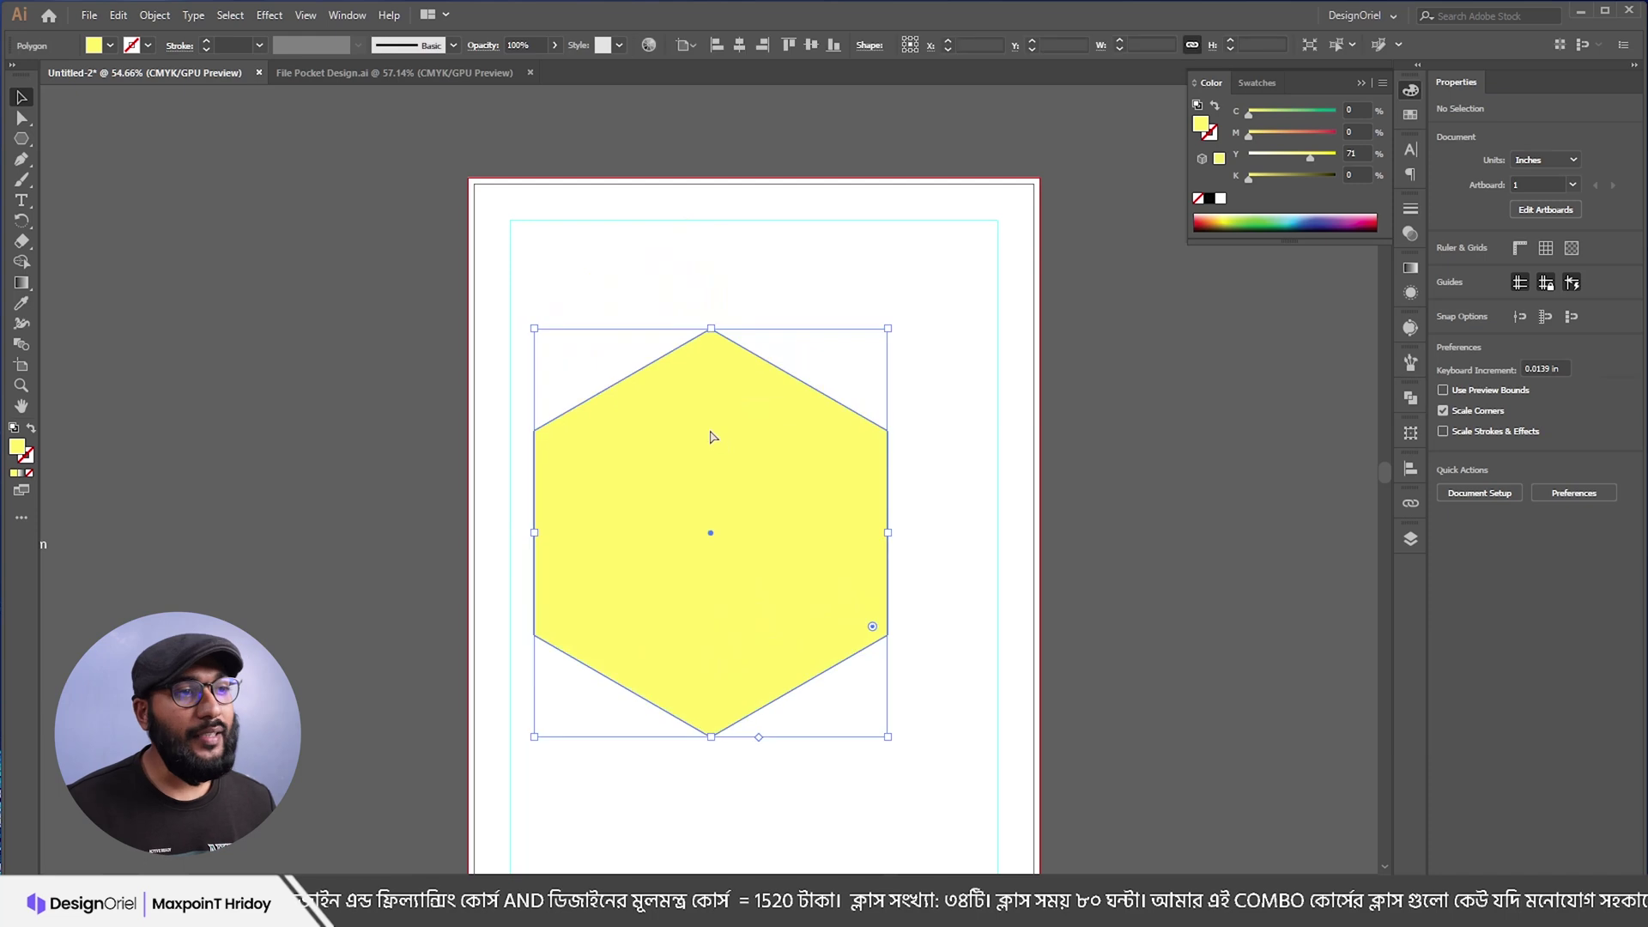
click(352, 377)
click(709, 416)
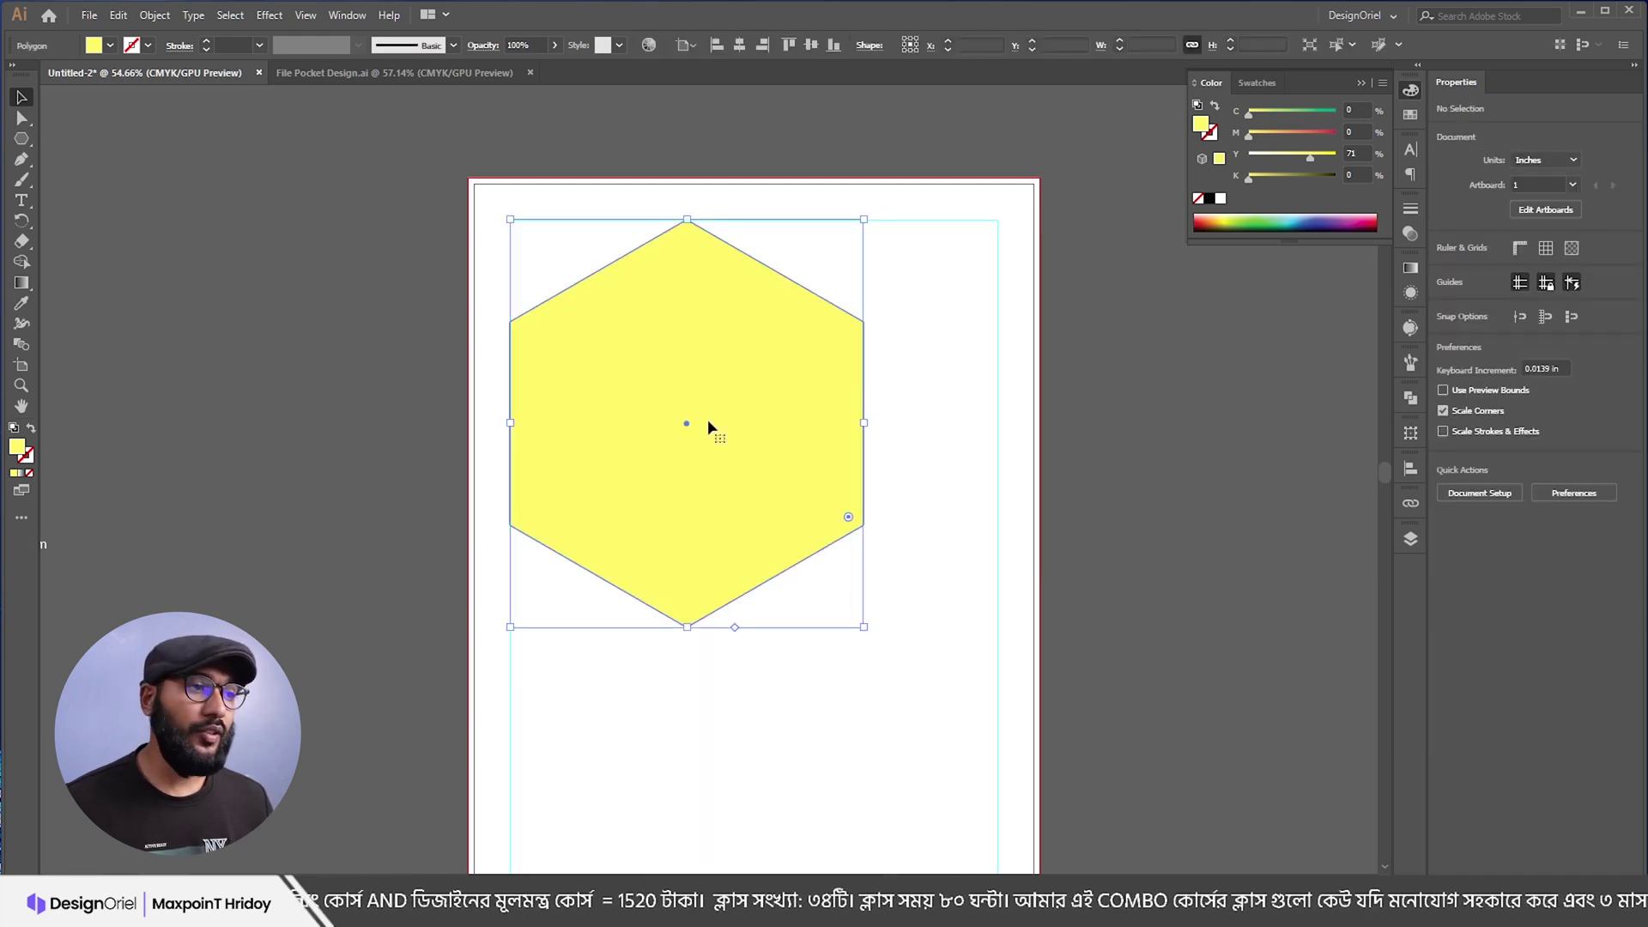
click(923, 484)
drag(709, 500, 797, 481)
Step: Move the hexagon's bottom anchor with Direct Selection to about X 5.36 in, Y 9.81 in
click(22, 119)
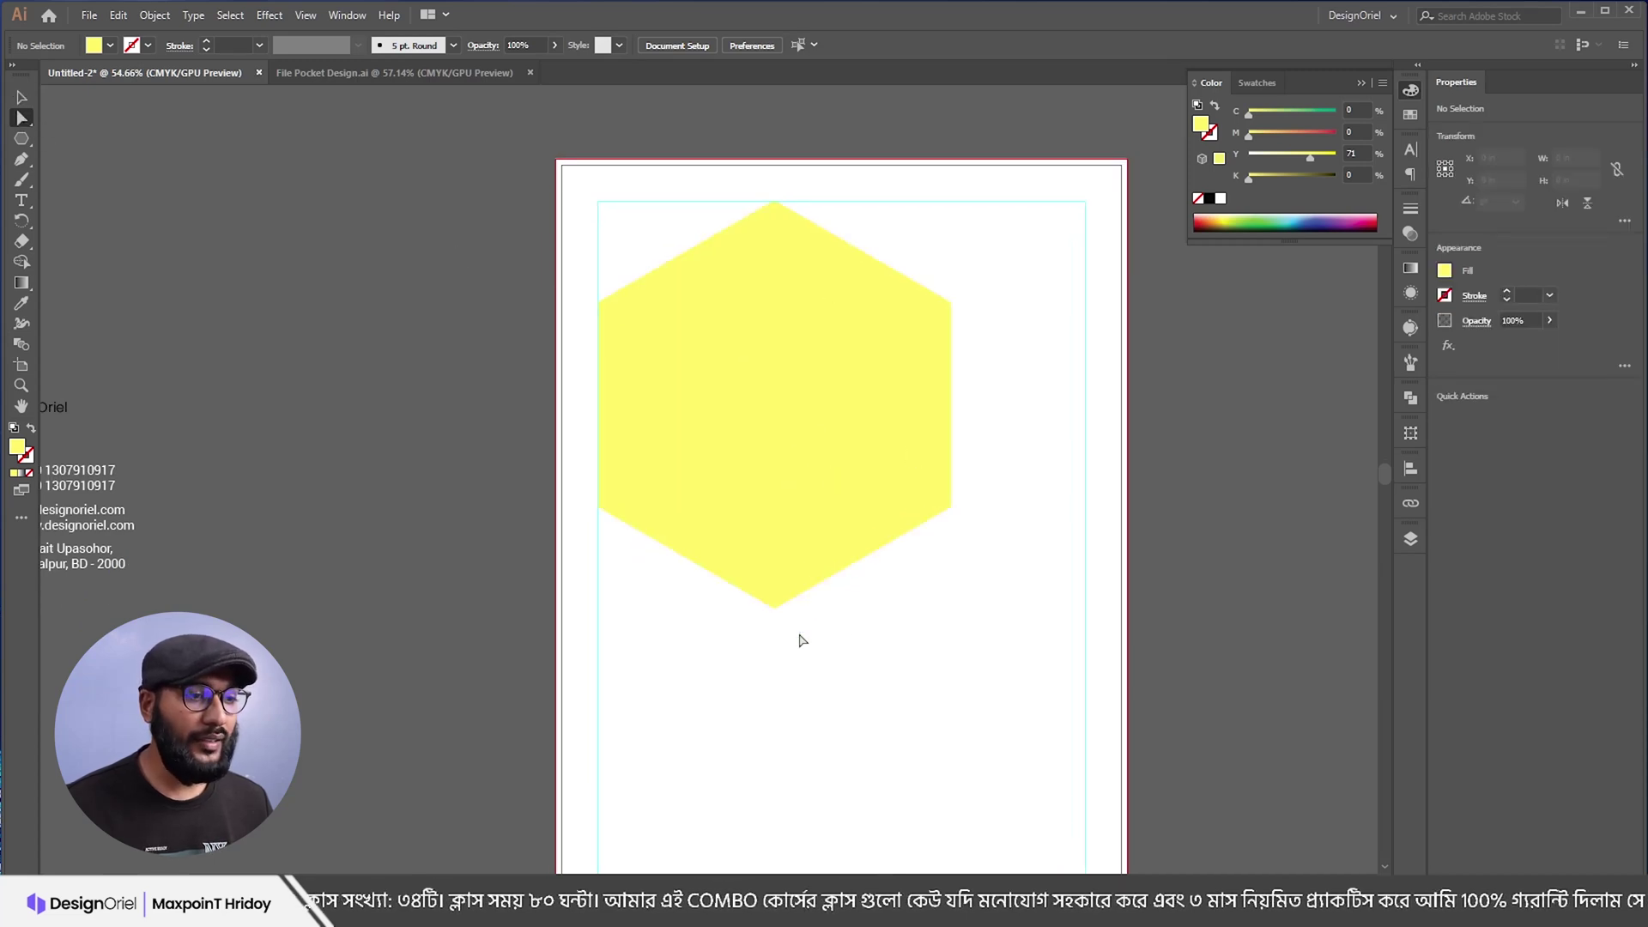
drag(806, 644, 771, 580)
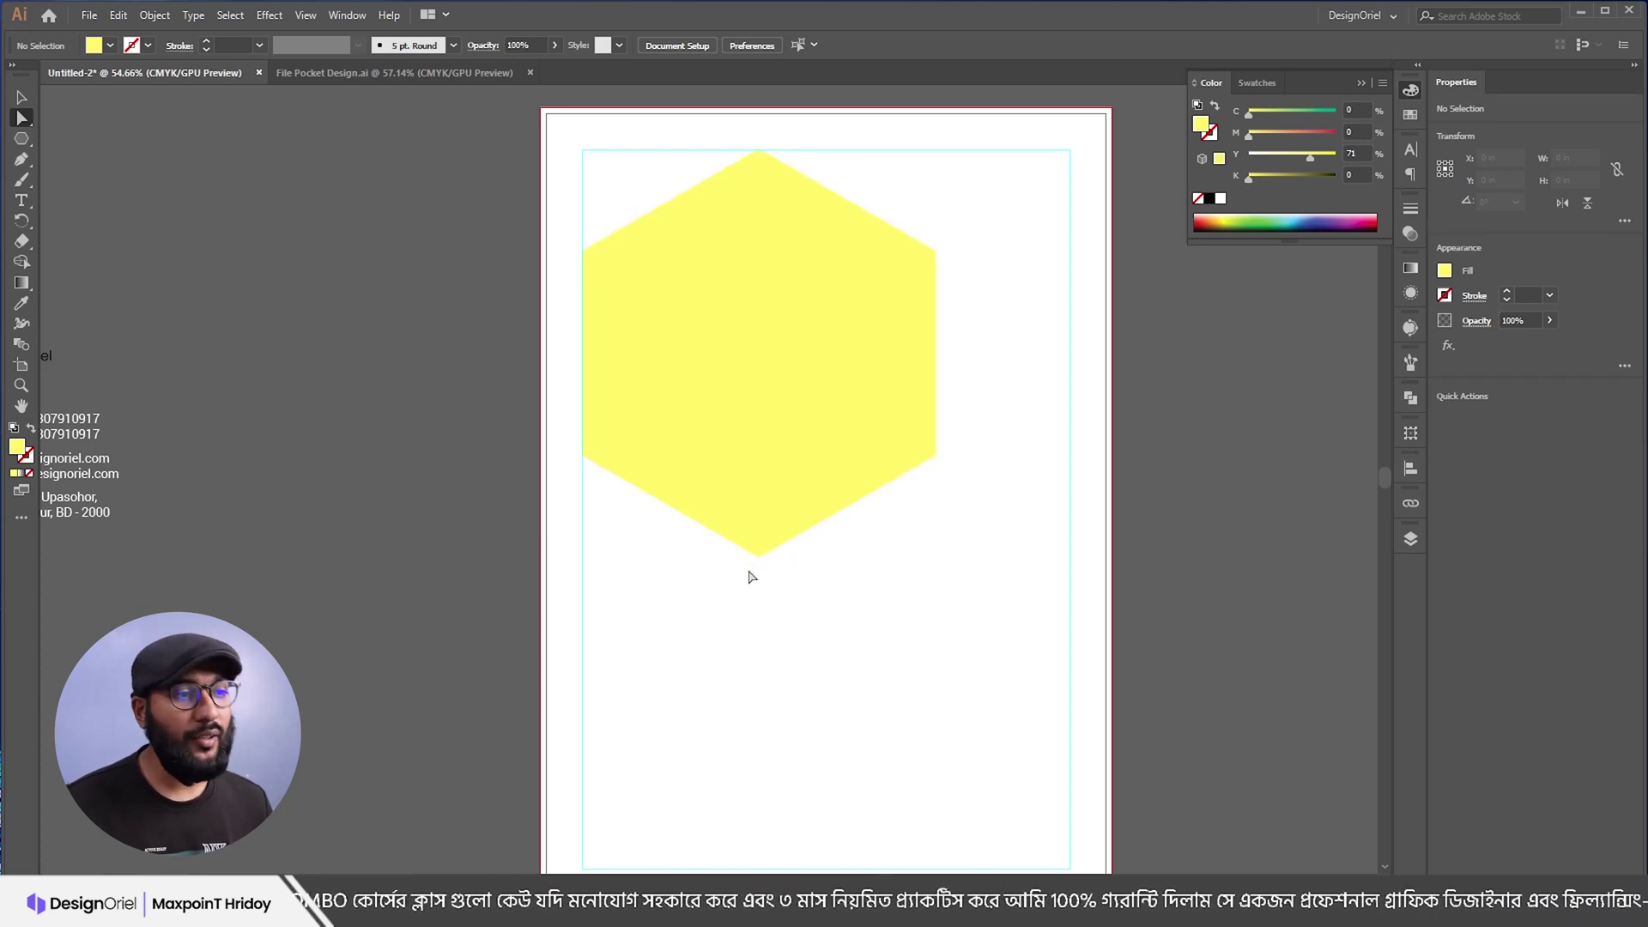
drag(759, 558, 802, 584)
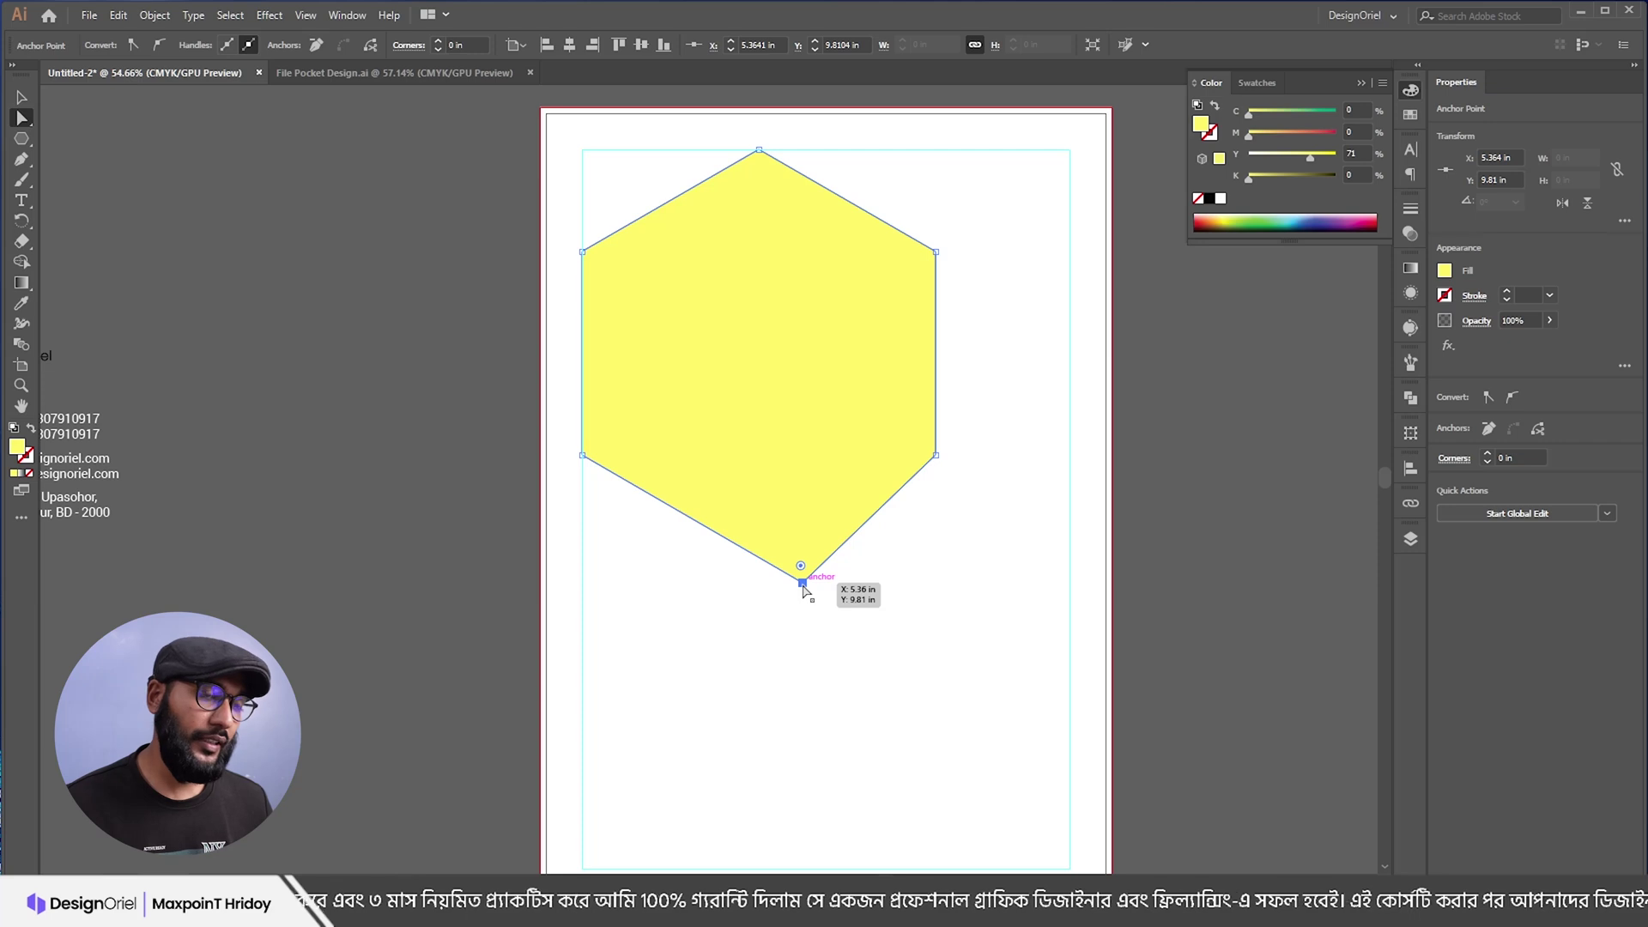
click(922, 556)
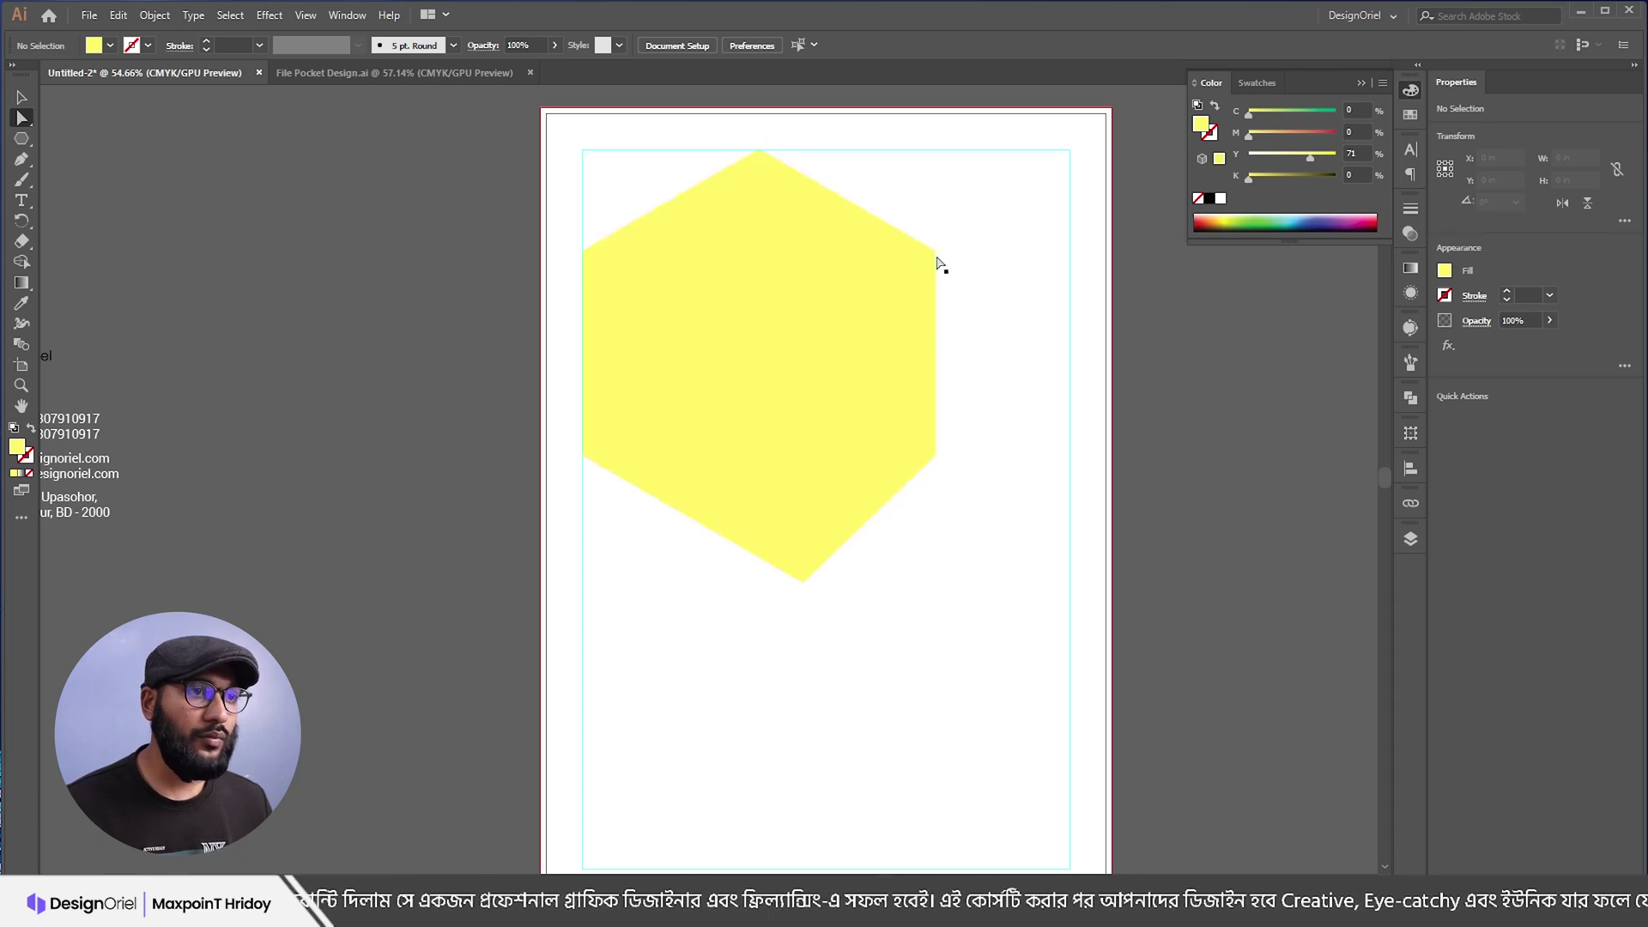
Step: Pull the hexagon's upper-right anchor out to about X 11.01 in, Y 4.54 in, and undo the further nudge
drag(935, 252, 1073, 329)
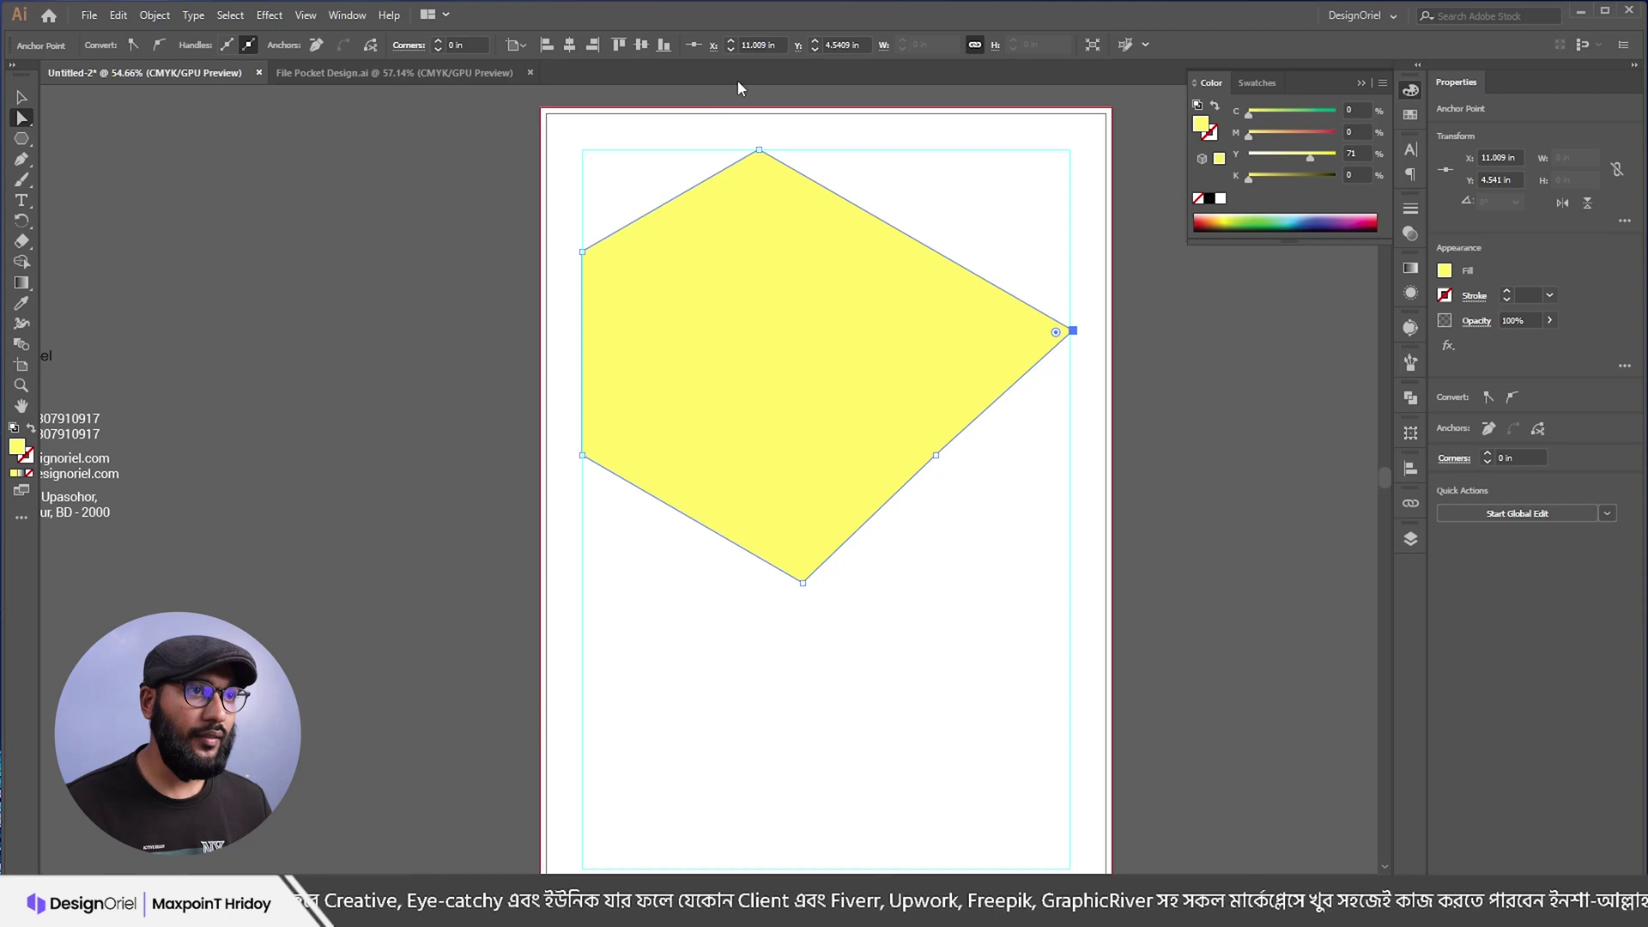
mouse_move(1071, 330)
mouse_down()
mouse_move(1069, 270)
mouse_move(1070, 323)
mouse_up()
key(ctrl+z)
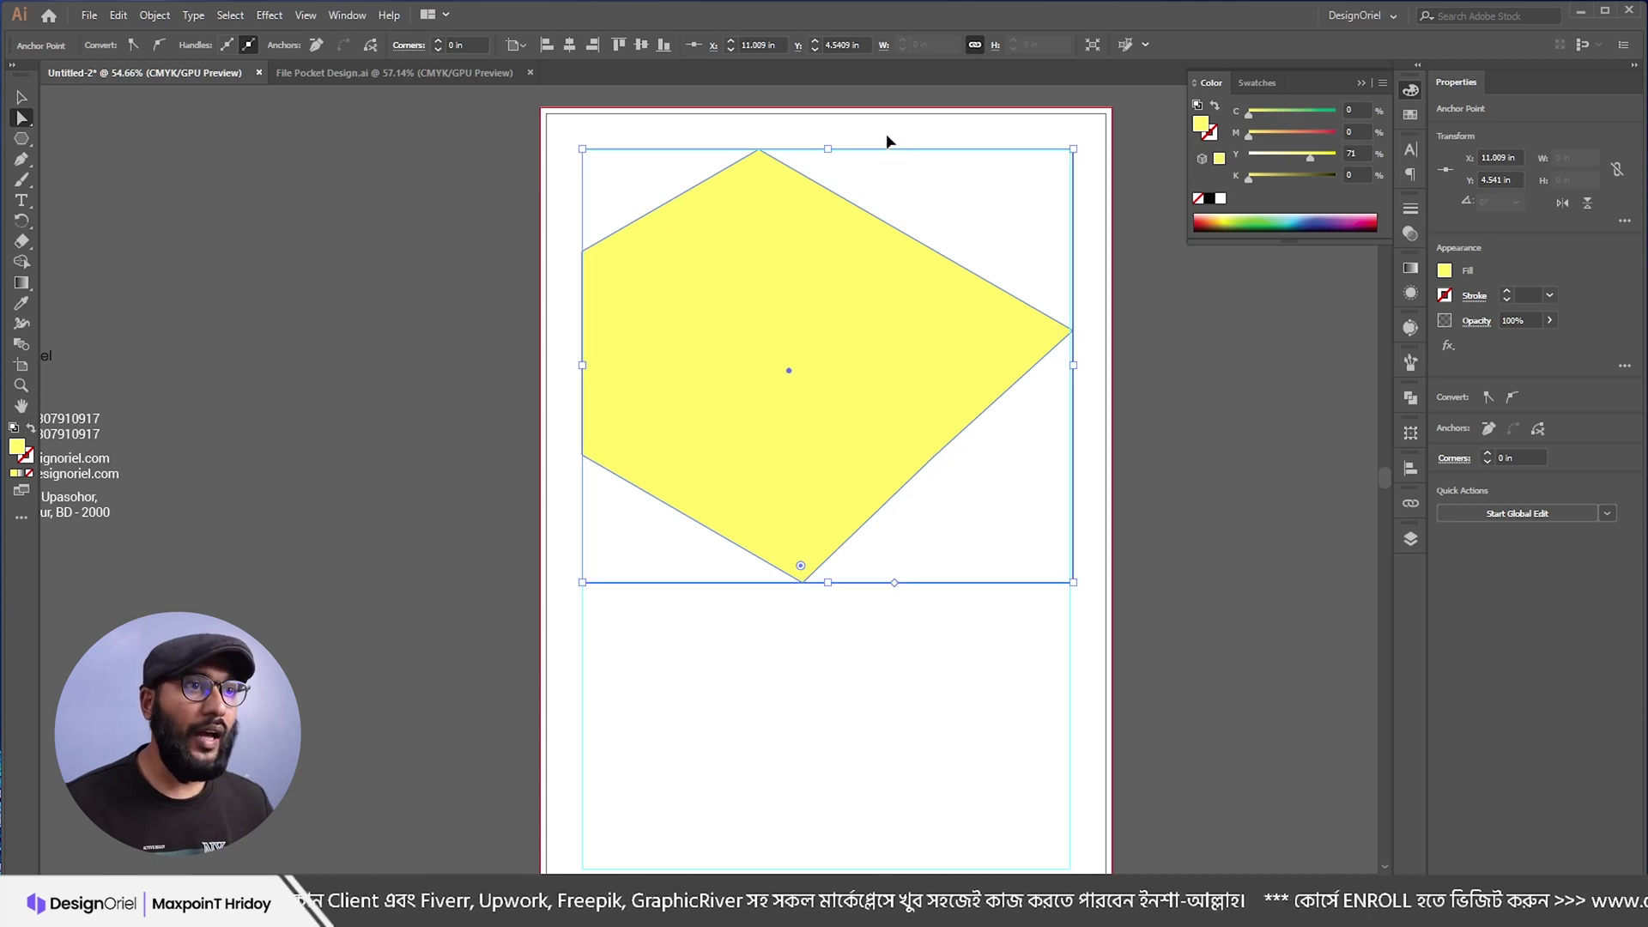
Step: Add a horizontal ruler guide through the shape's upper-left anchor, and move its rightmost anchor to about X 10.94 in, Y 3.95 in on the right margin
key(ctrl+r)
click(1072, 331)
drag(582, 251, 582, 251)
mouse_move(1073, 330)
mouse_down()
mouse_move(1070, 251)
mouse_move(1071, 308)
mouse_up()
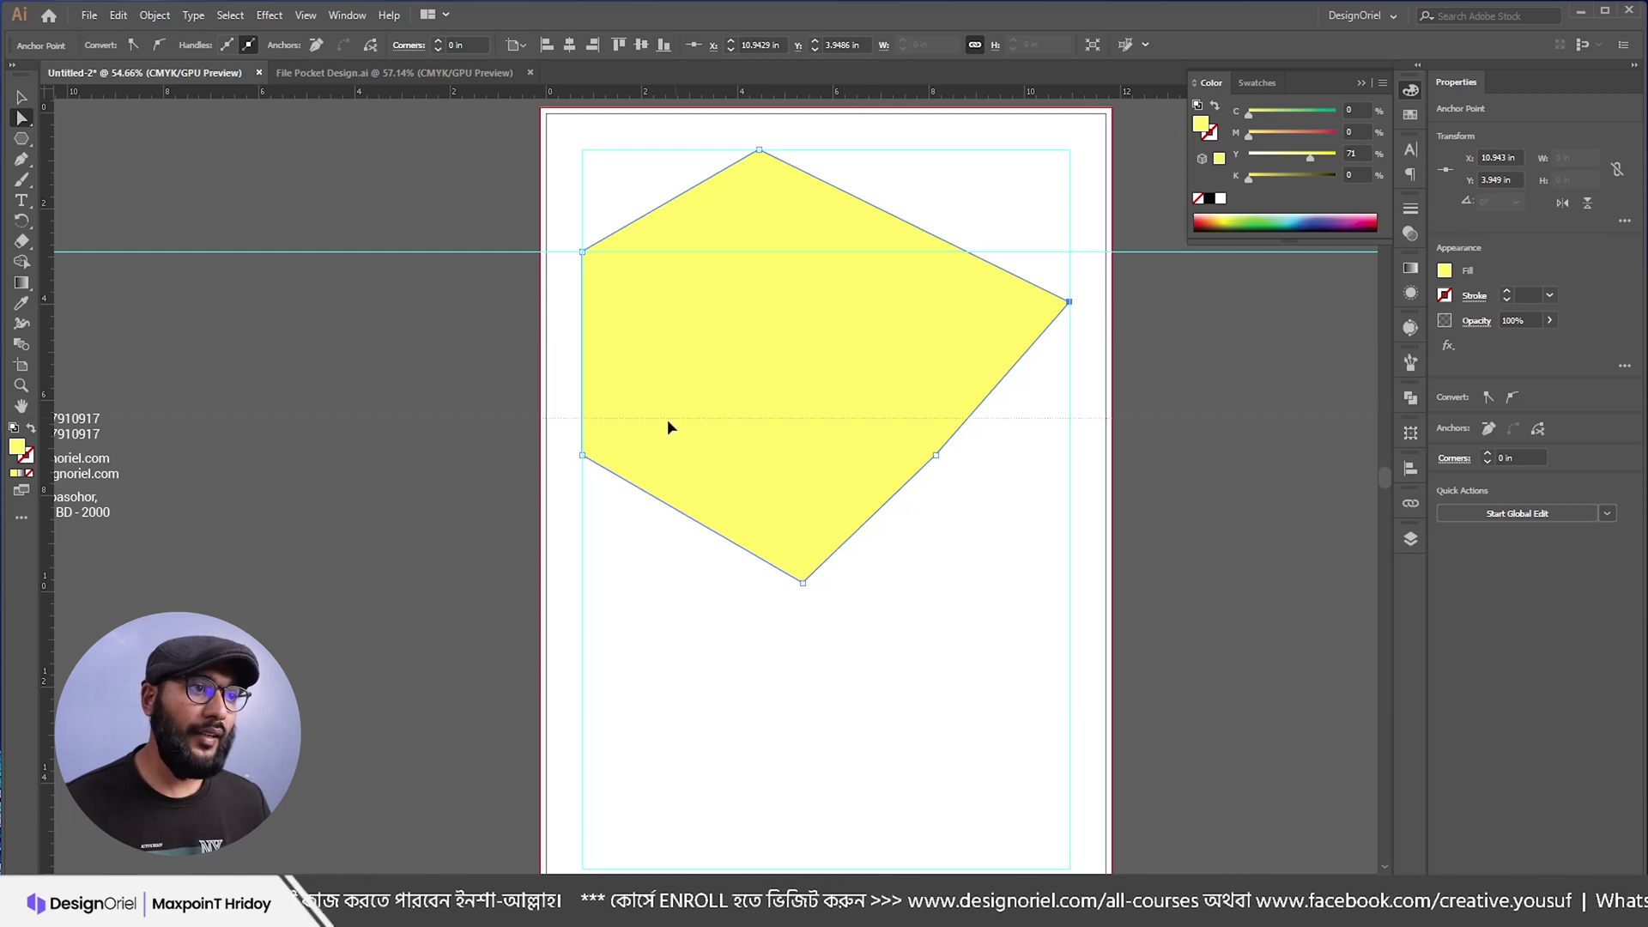
Step: Add a horizontal ruler guide through the hexagon's lower-left anchor, and move its lower-right anchor to about X 10.94 in, Y 7.54 in on the right margin
drag(585, 454, 584, 454)
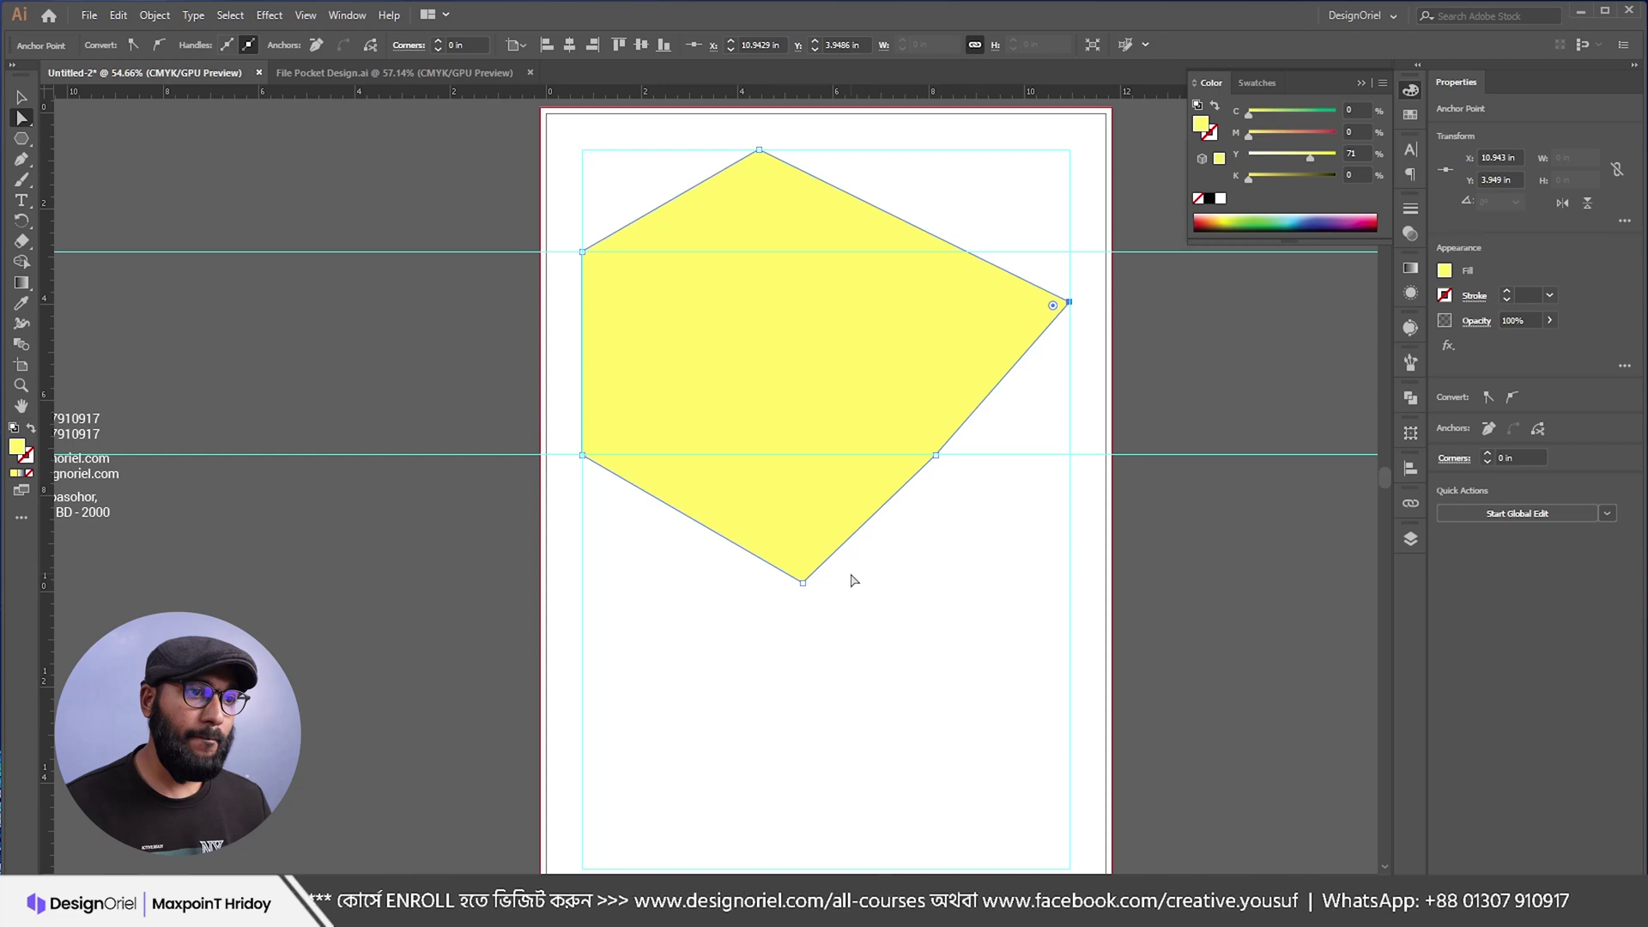
drag(935, 455, 1069, 472)
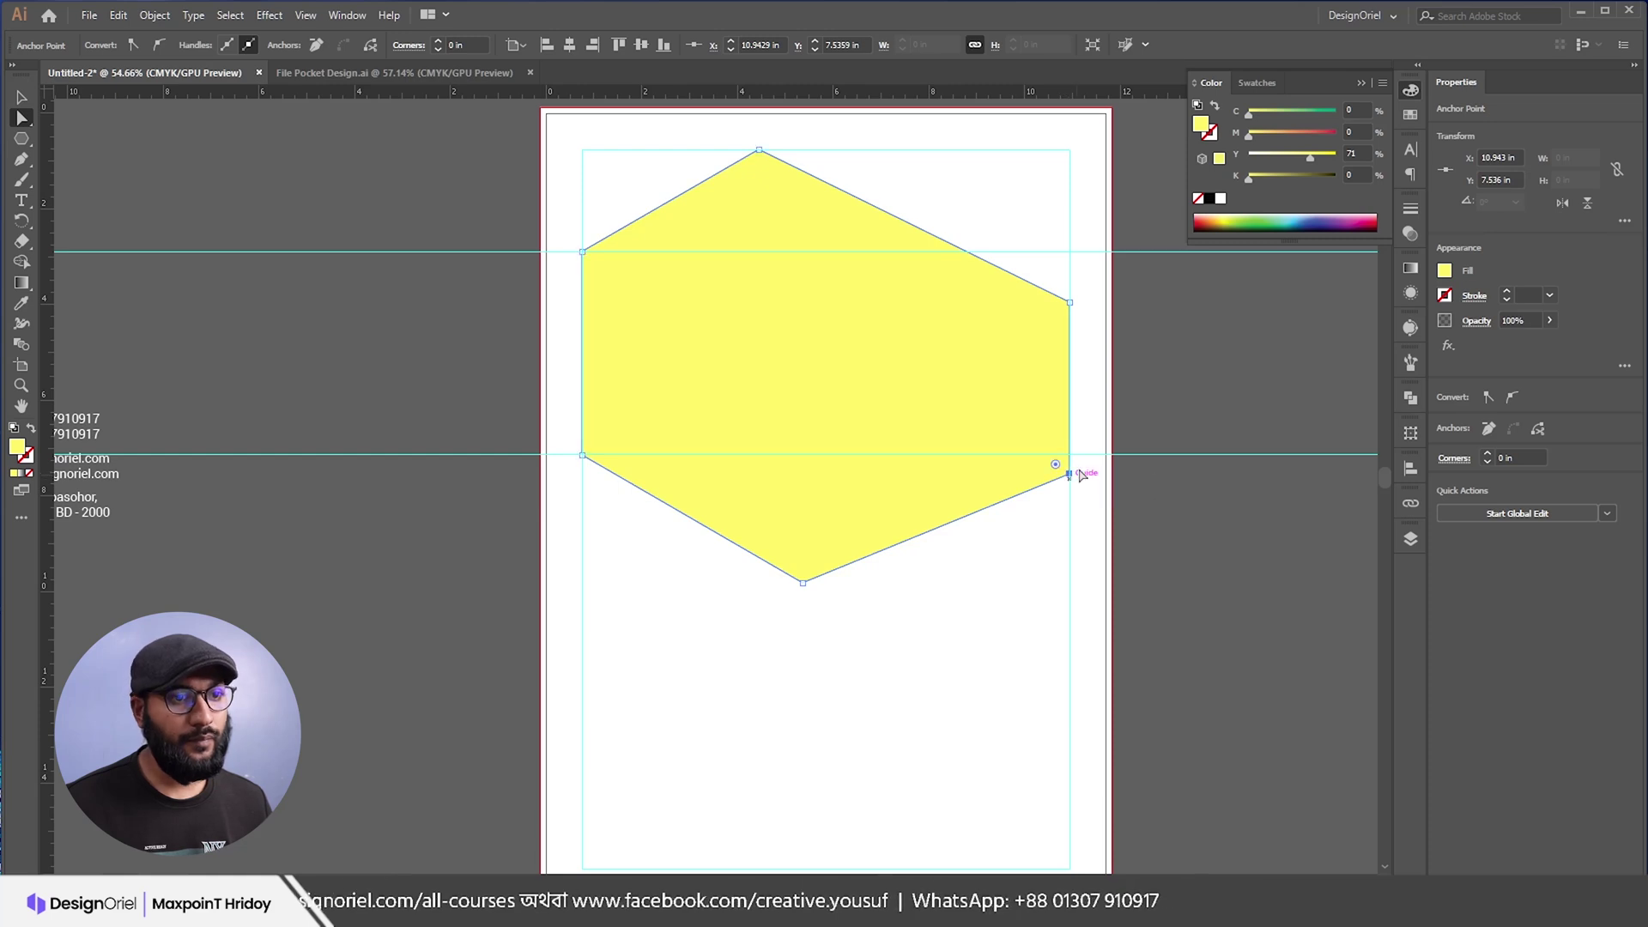
key(ctrl+shift+a)
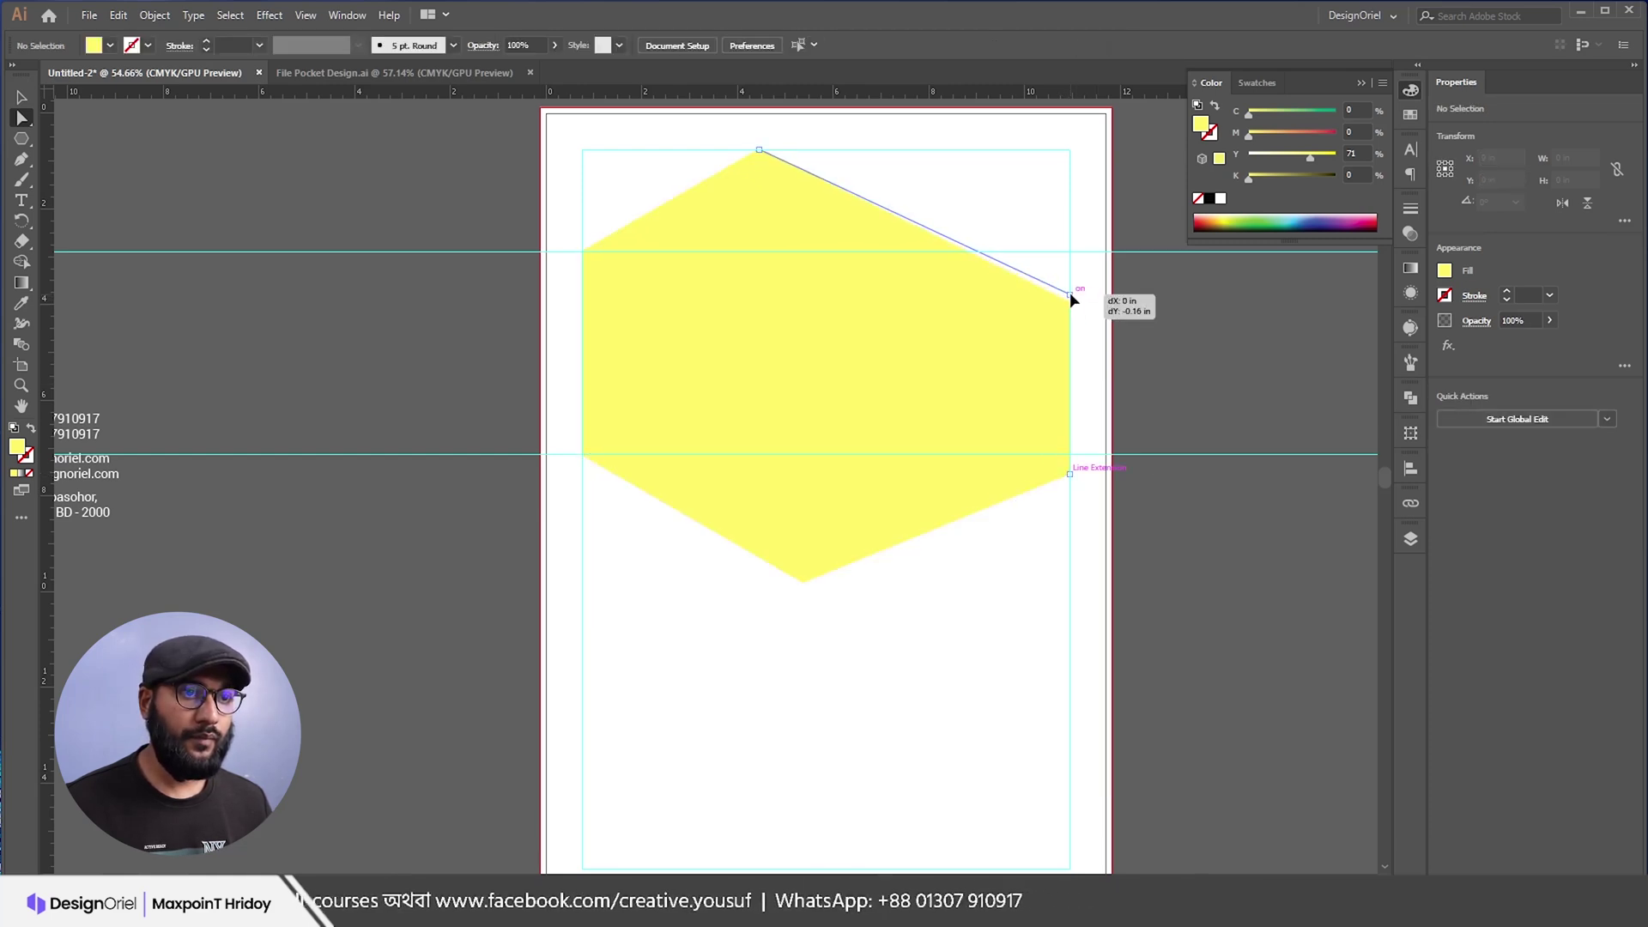
Step: Raise the hexagon's upper-right anchor along the right margin to about Y 3.89 in, and deselect the shape
click(1070, 293)
click(1083, 435)
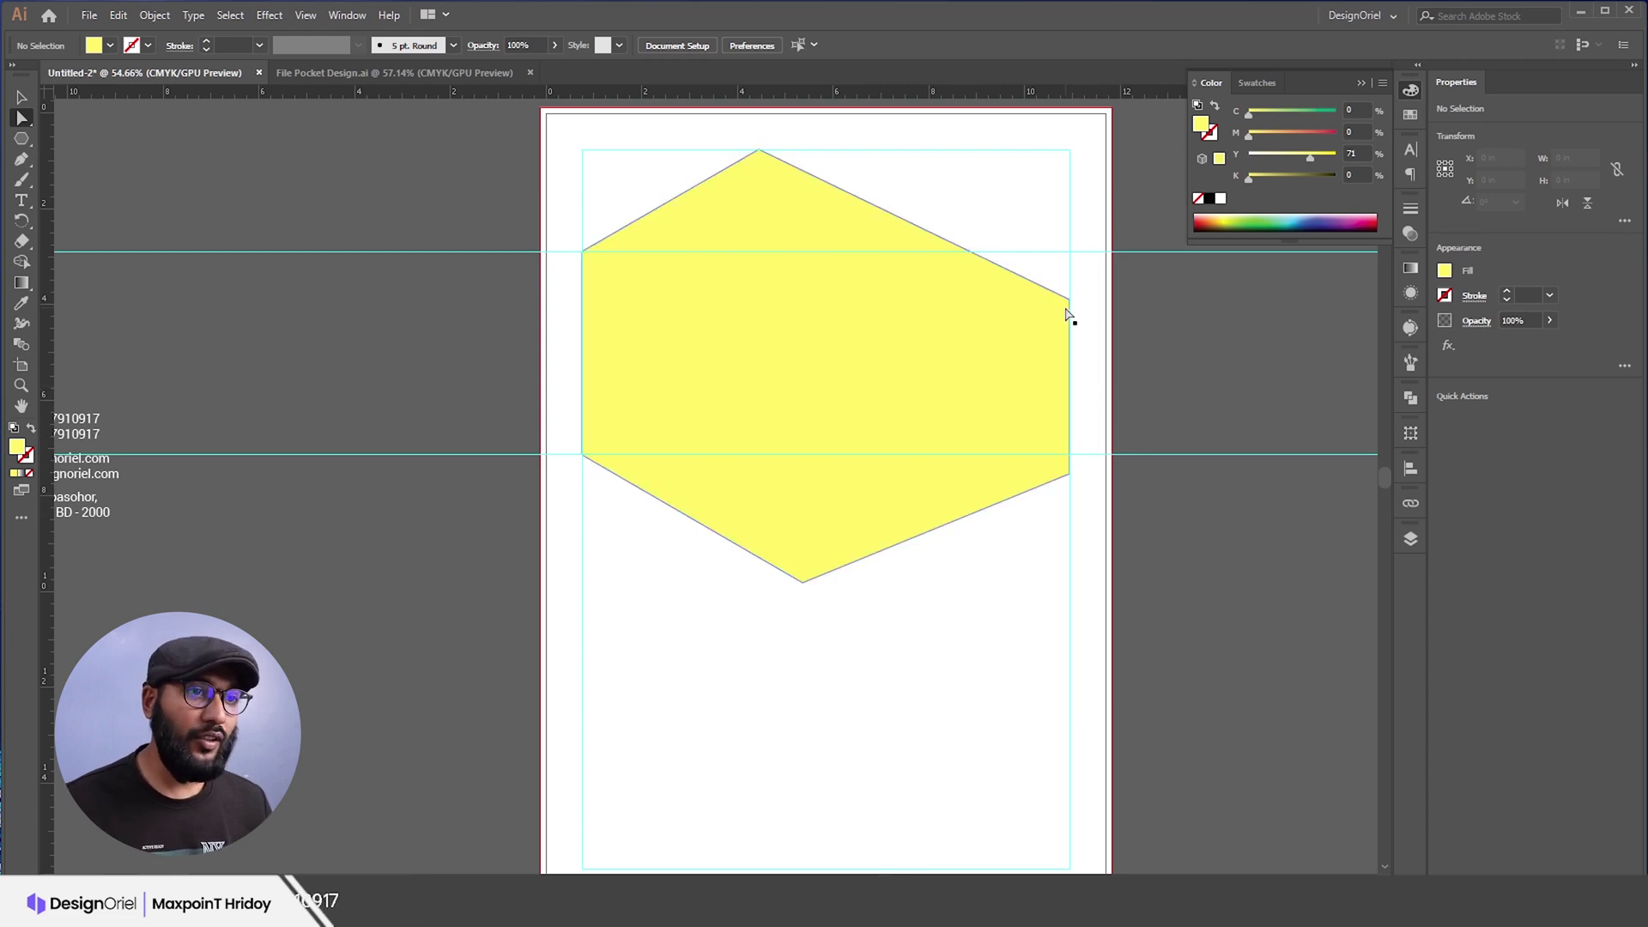
key(v)
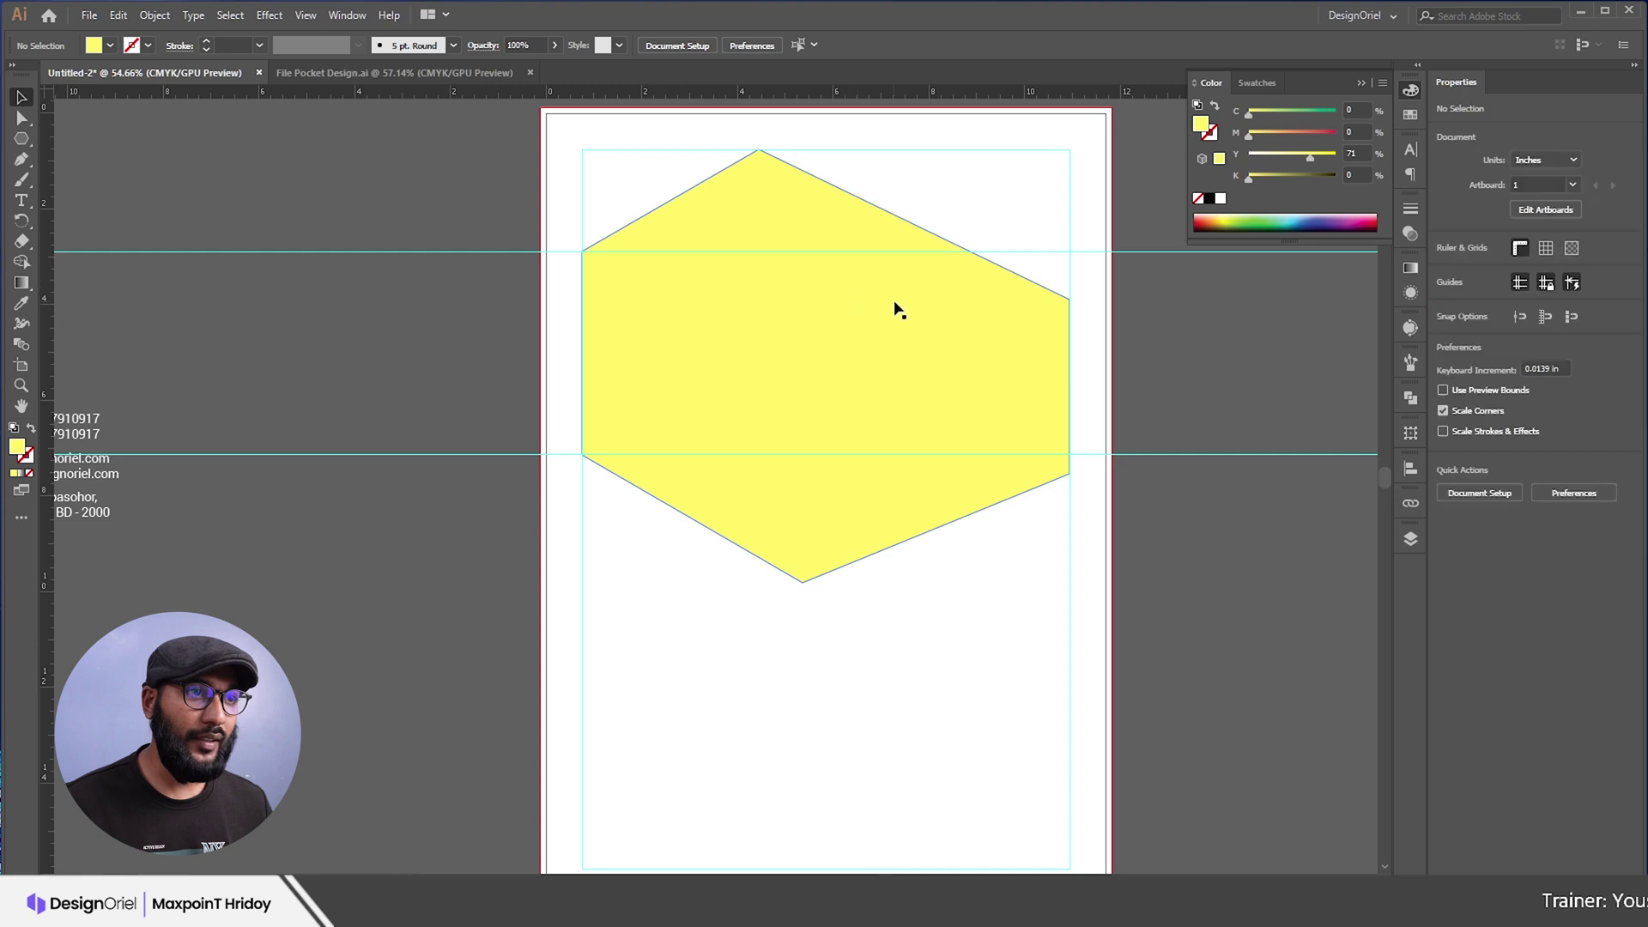
Step: Unlock the guides and delete the two horizontal ruler guides crossing the hexagon
right_click(300, 208)
click(368, 362)
drag(304, 197, 390, 590)
click(392, 591)
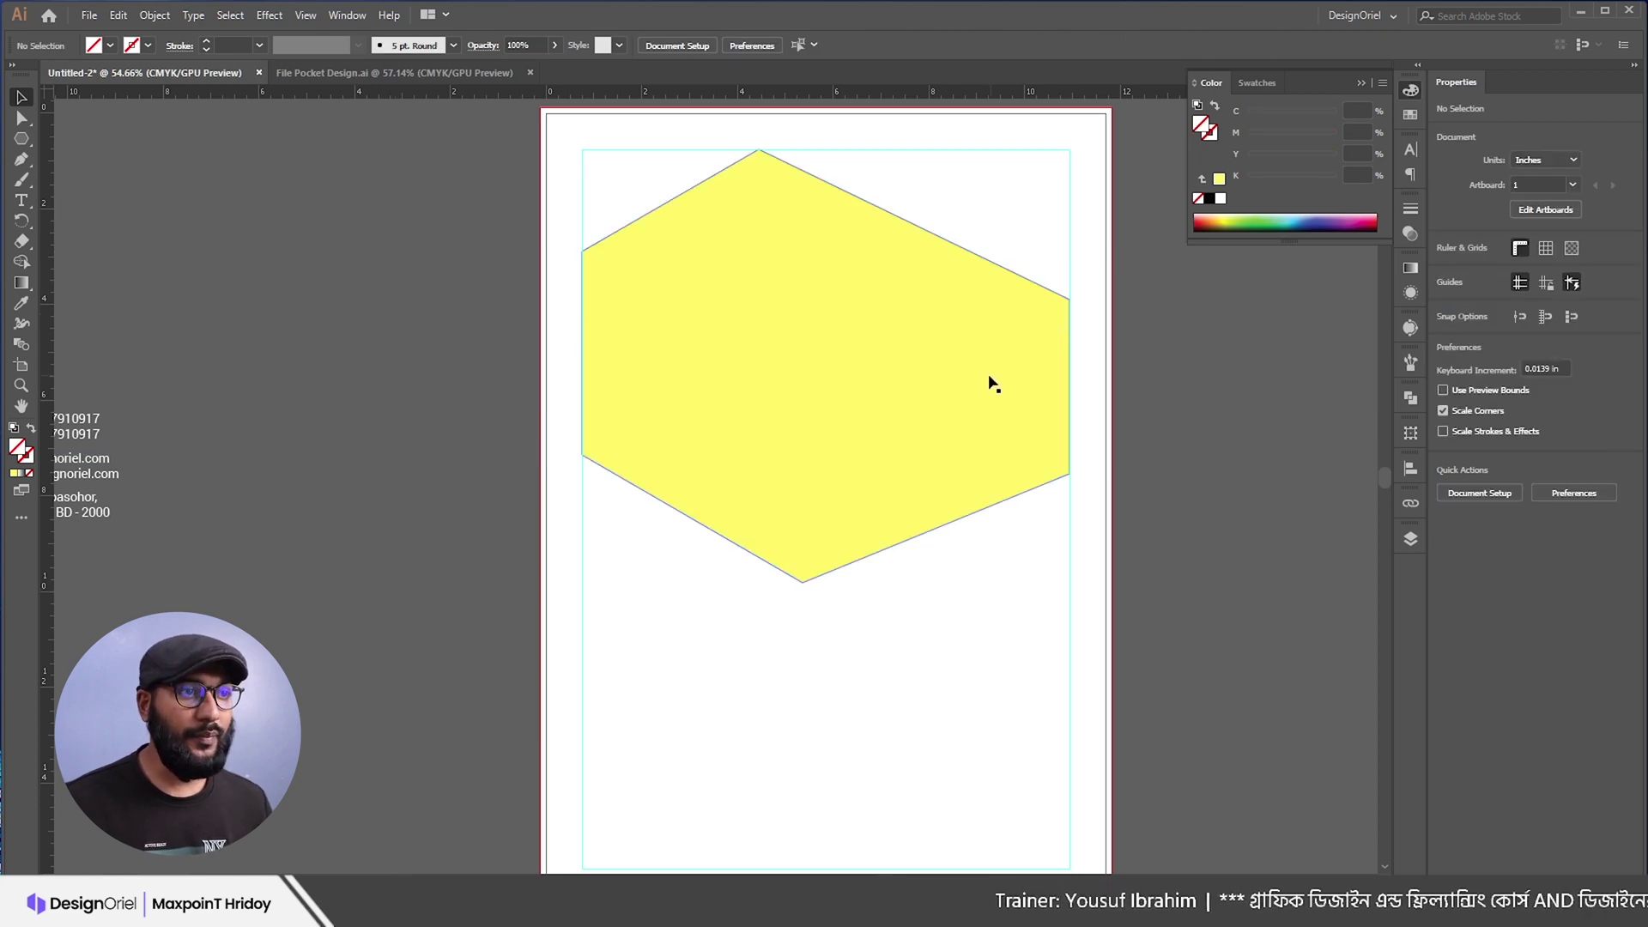
Step: Shift the hexagon's upper-right anchor slightly higher along the right margin with Direct Selection
scroll(980, 383, down, 3)
scroll(832, 383, up, 2)
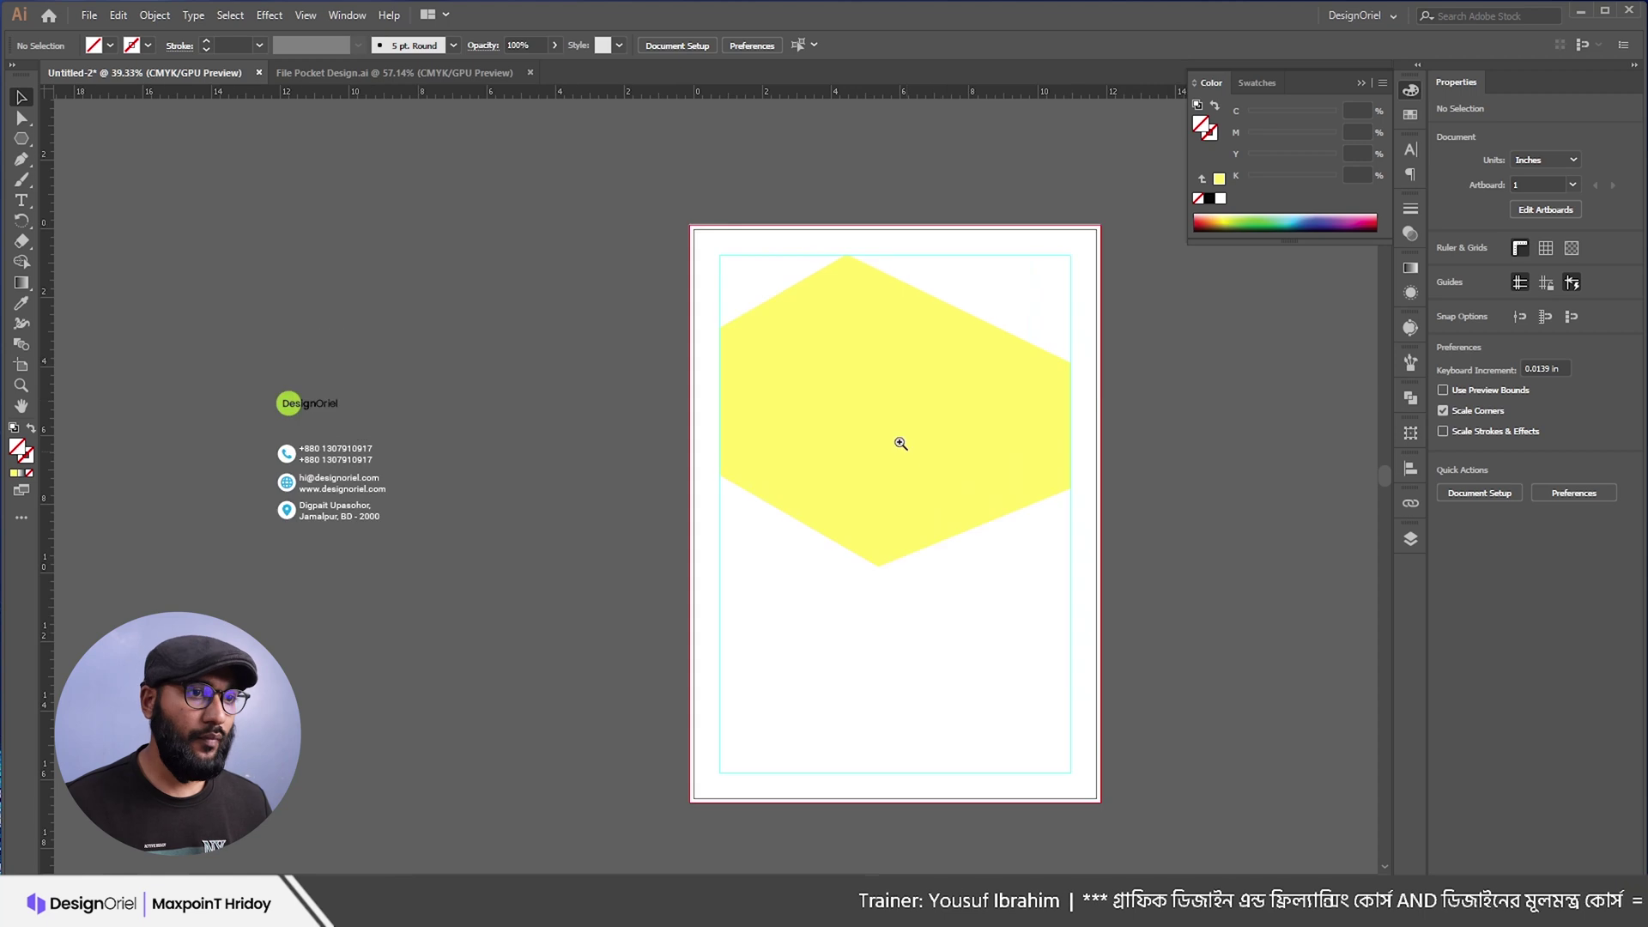
key(a)
click(1096, 351)
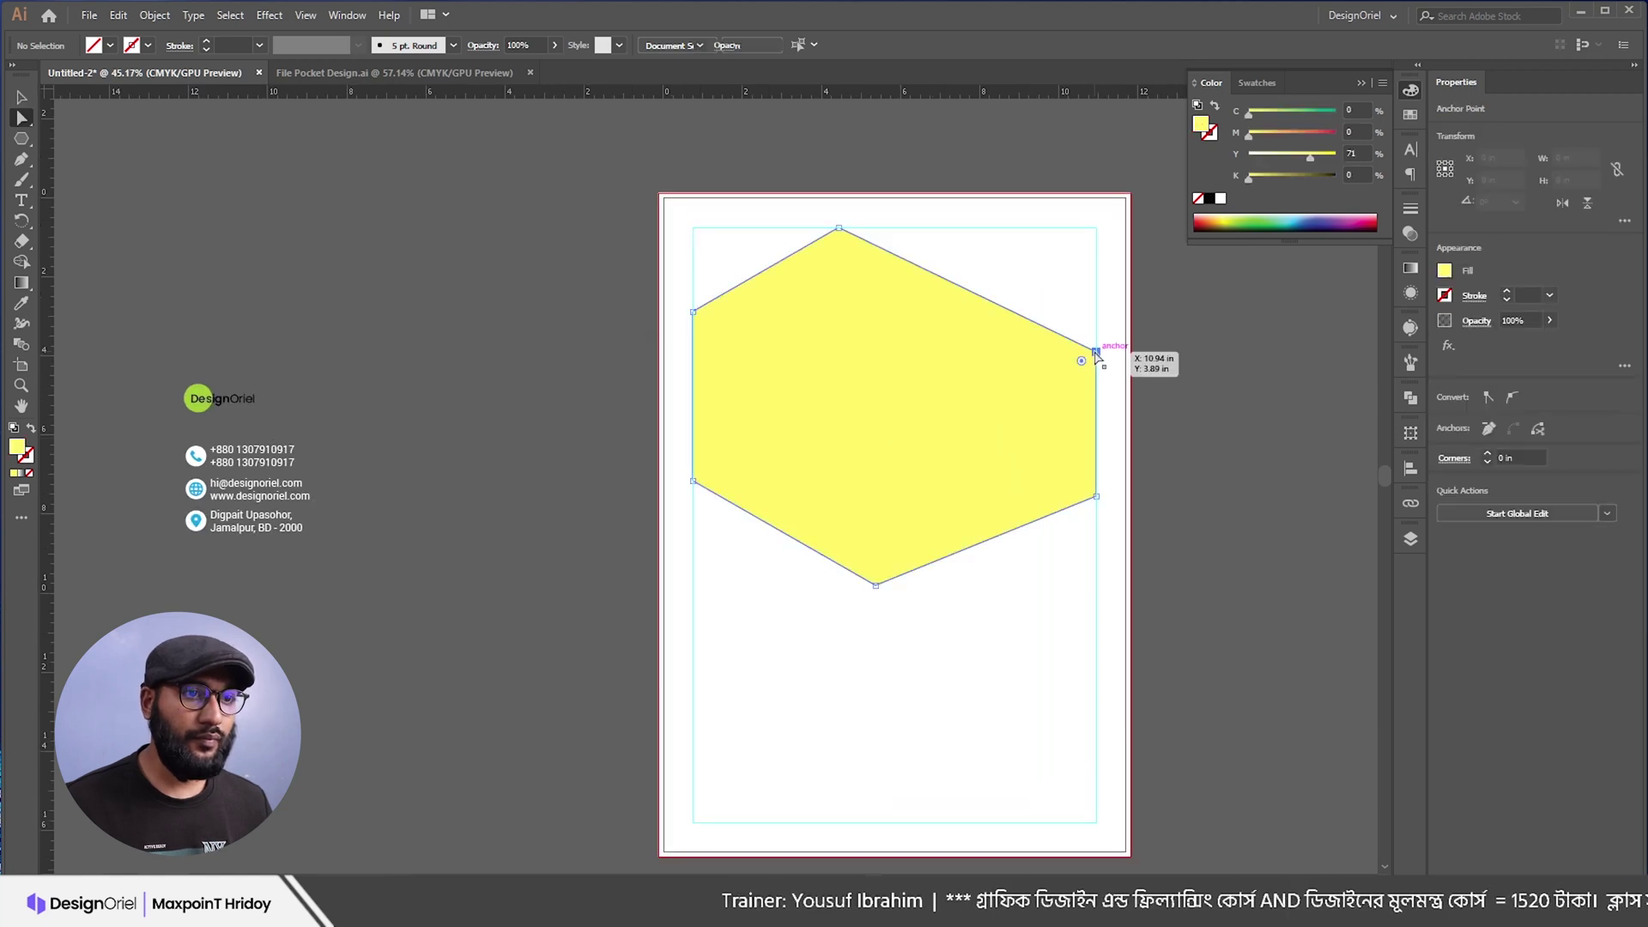
click(1190, 339)
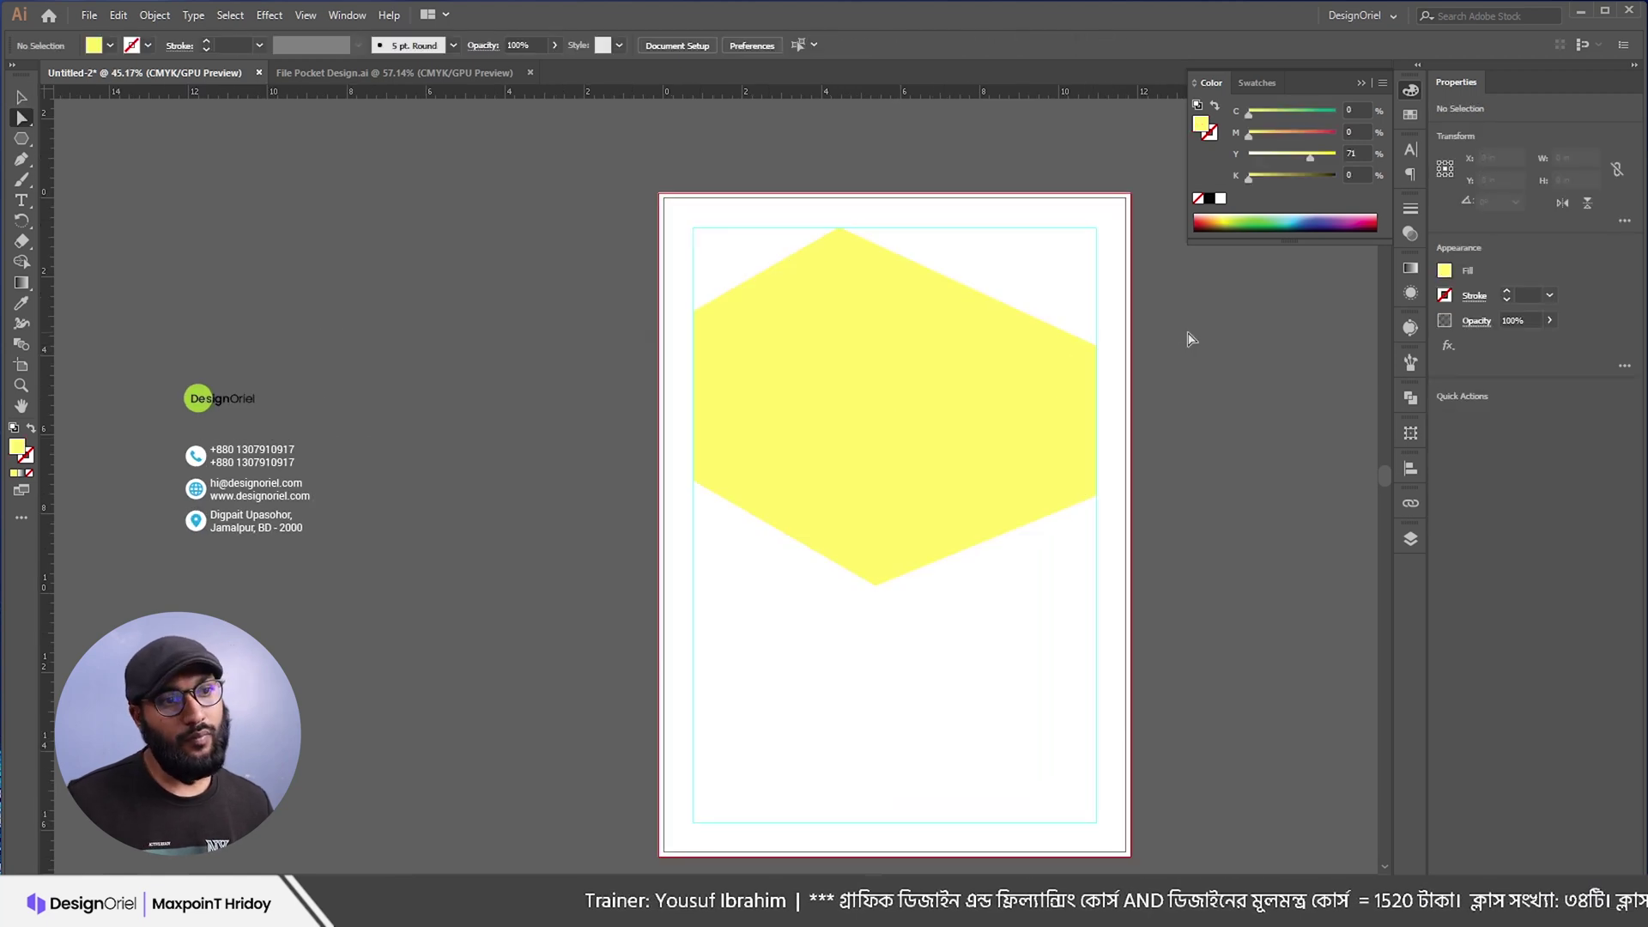
key(v)
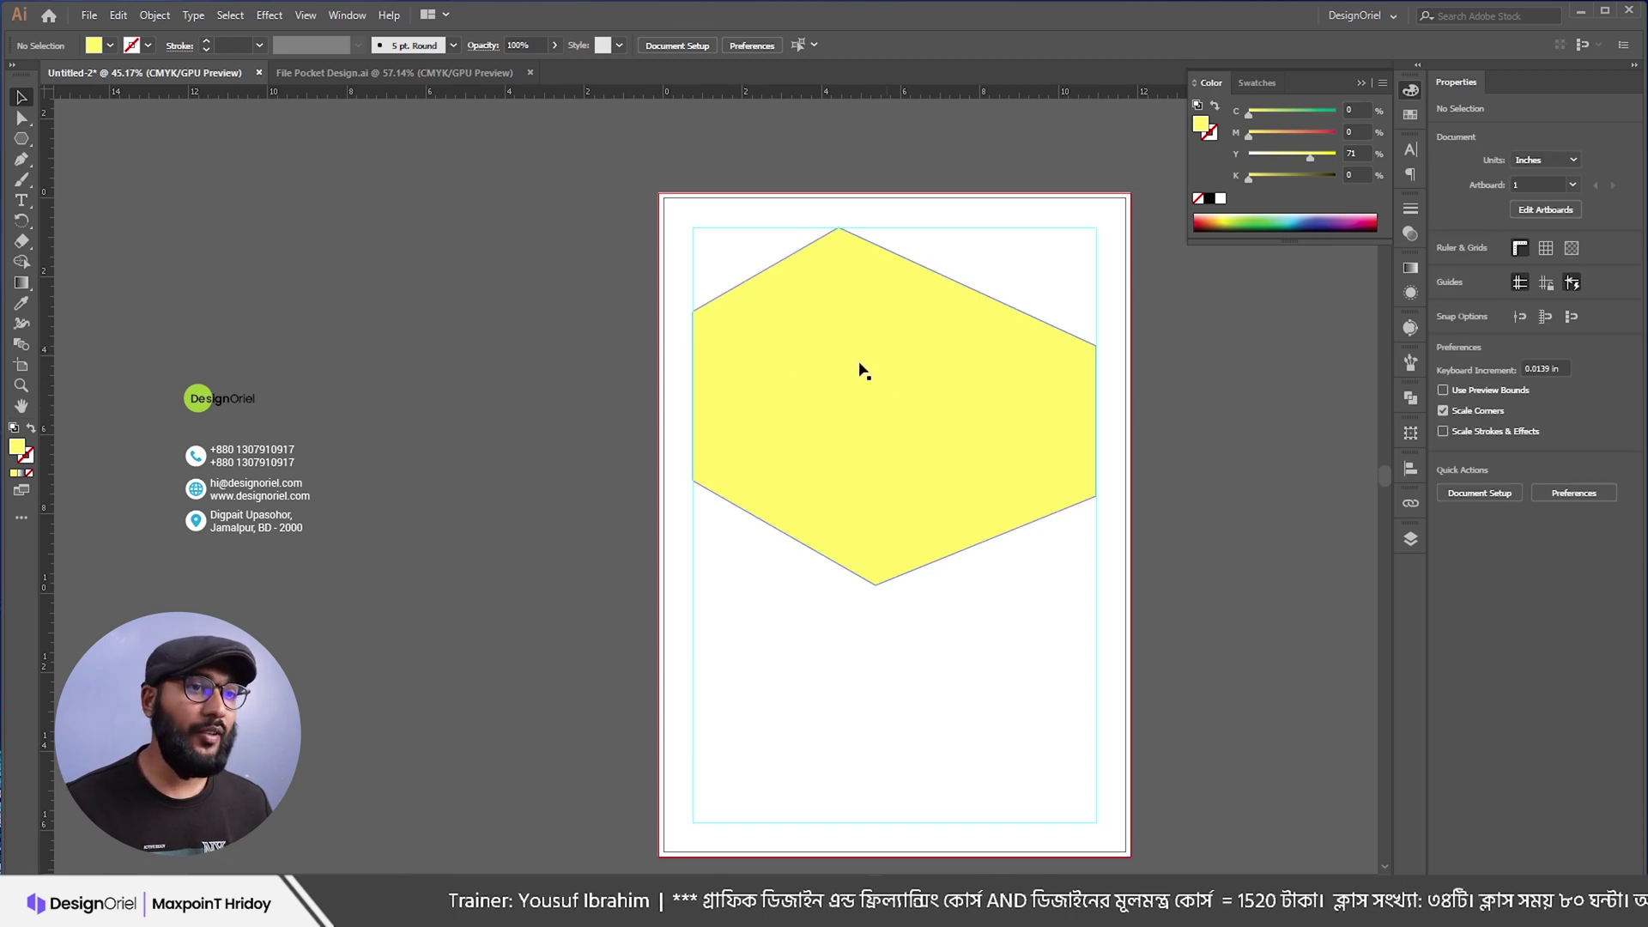
Step: Lock the margin guides so that only the artwork can be selected
click(894, 353)
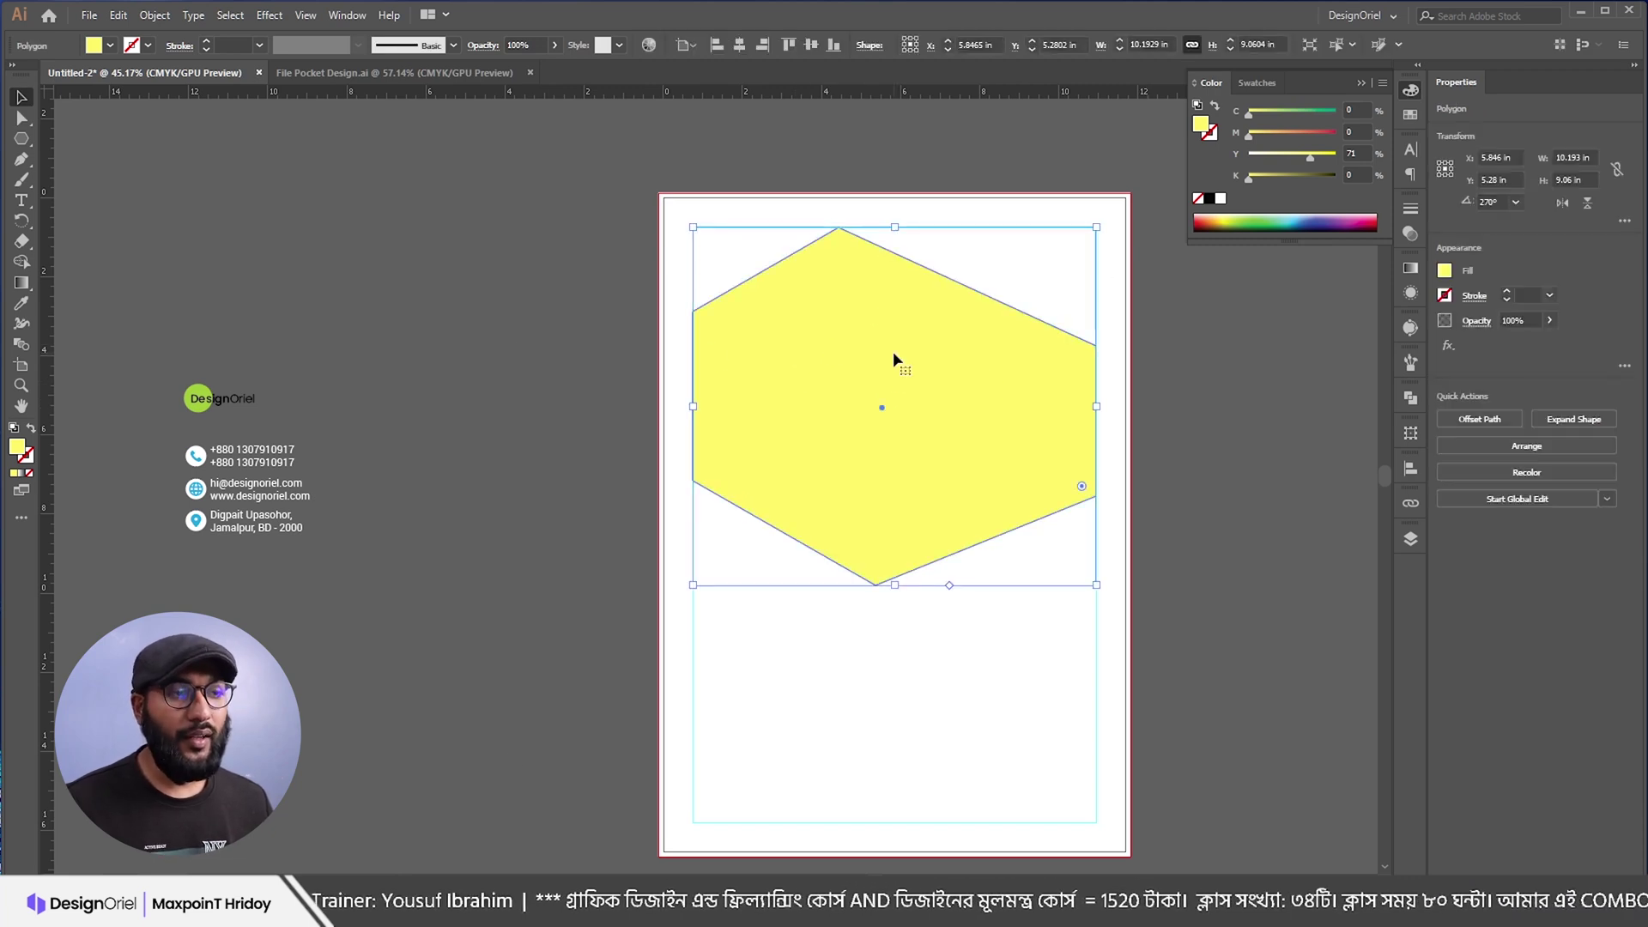
right_click(573, 287)
click(456, 269)
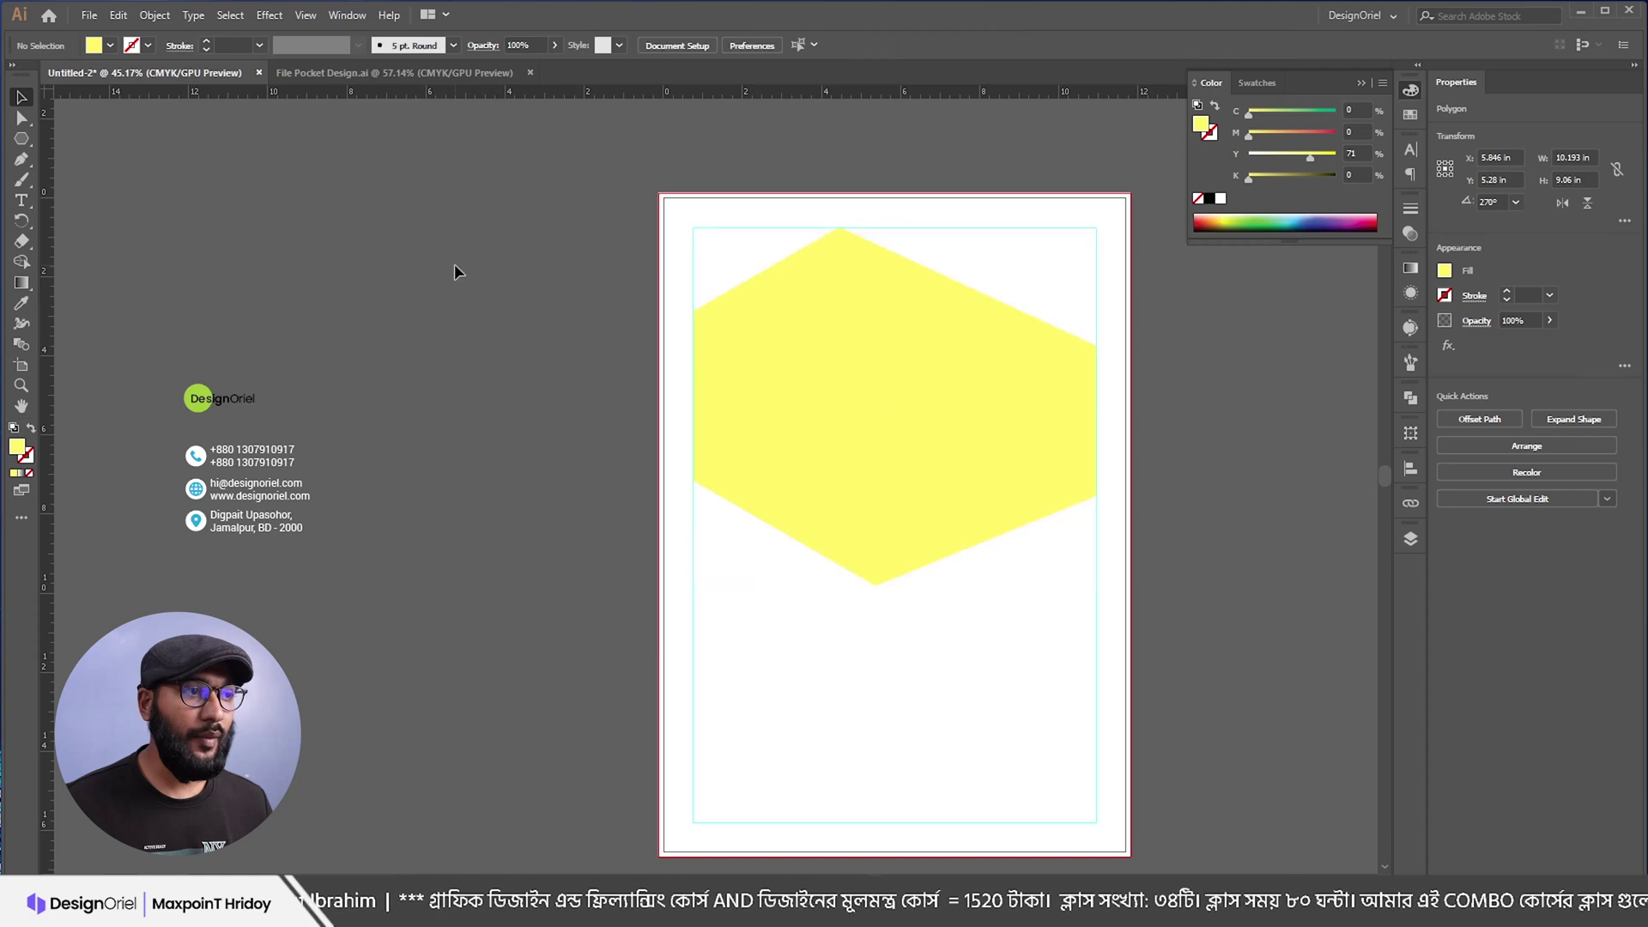
right_click(456, 267)
click(499, 421)
Step: Fill the yellow hexagon with solid black, K 100%
click(940, 472)
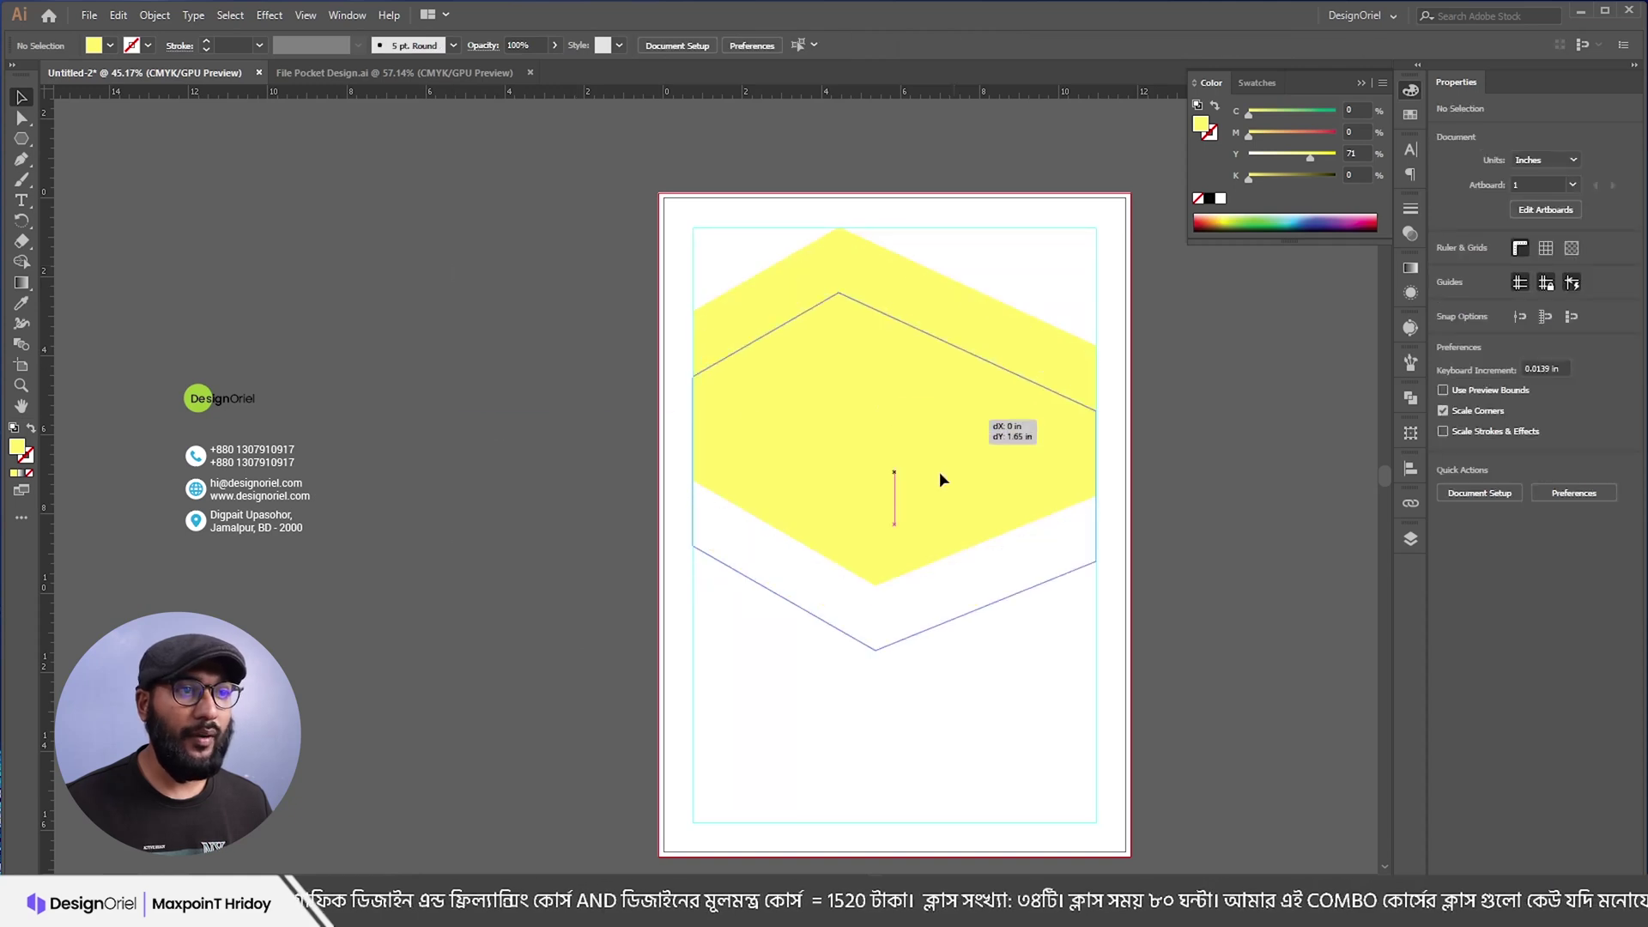
click(1209, 198)
click(1140, 372)
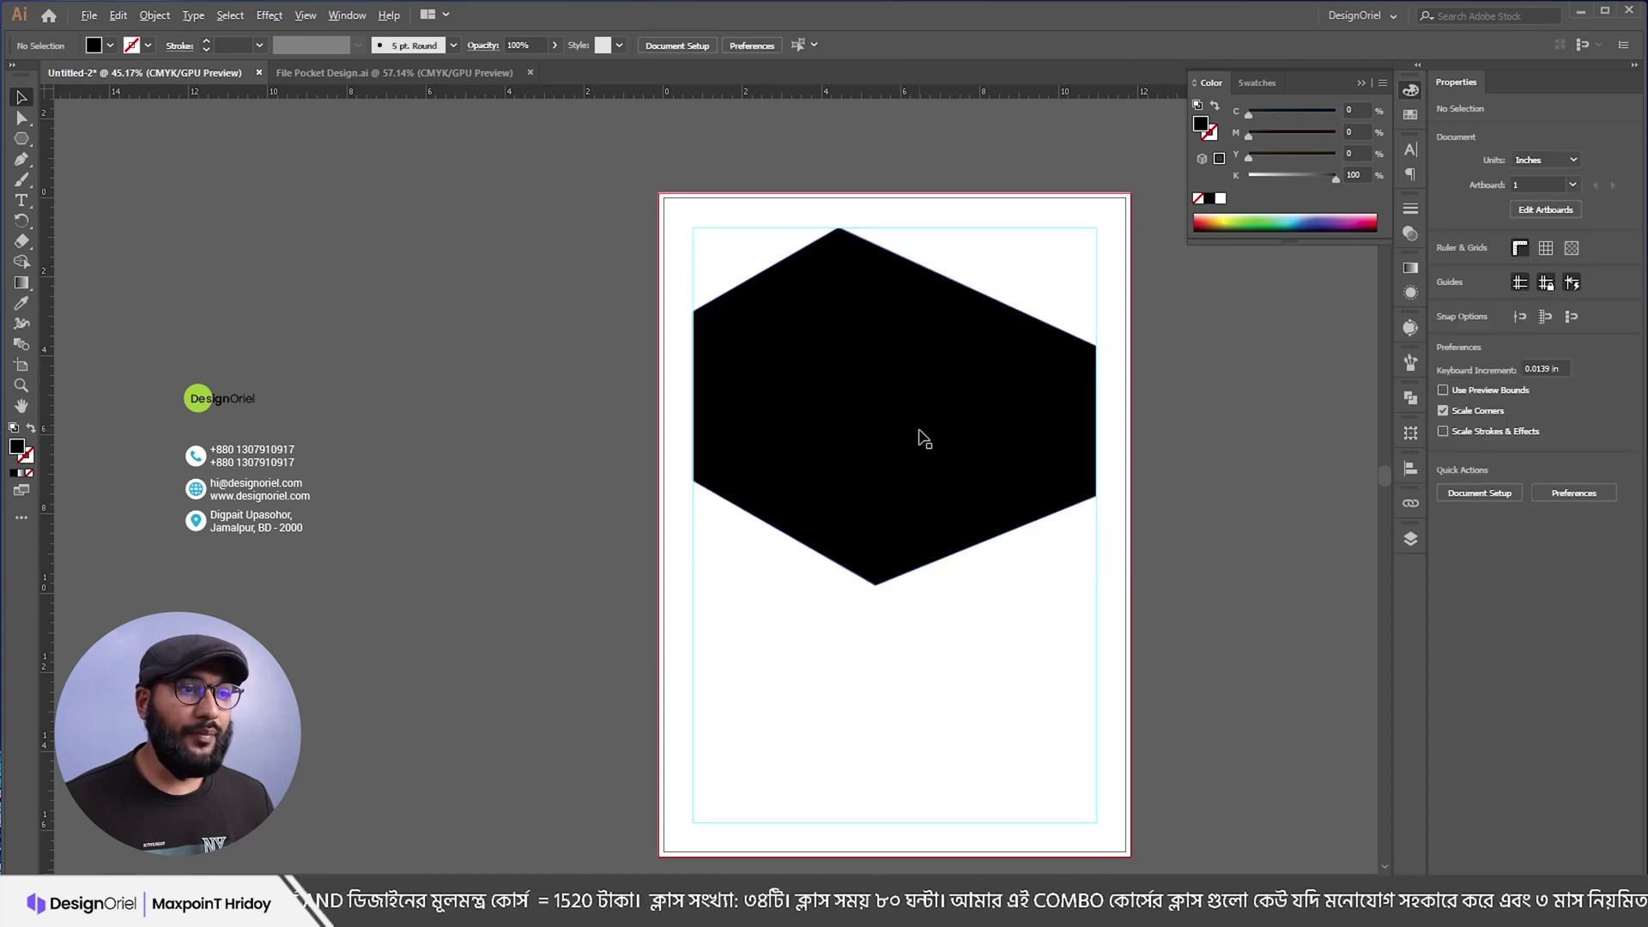
Step: Move the DesignOriel logo onto the page's upper-right corner, at about X 9.64 in, Y 1.73 in
scroll(987, 425, down, 3)
scroll(1043, 185, up, 2)
drag(213, 358, 1037, 226)
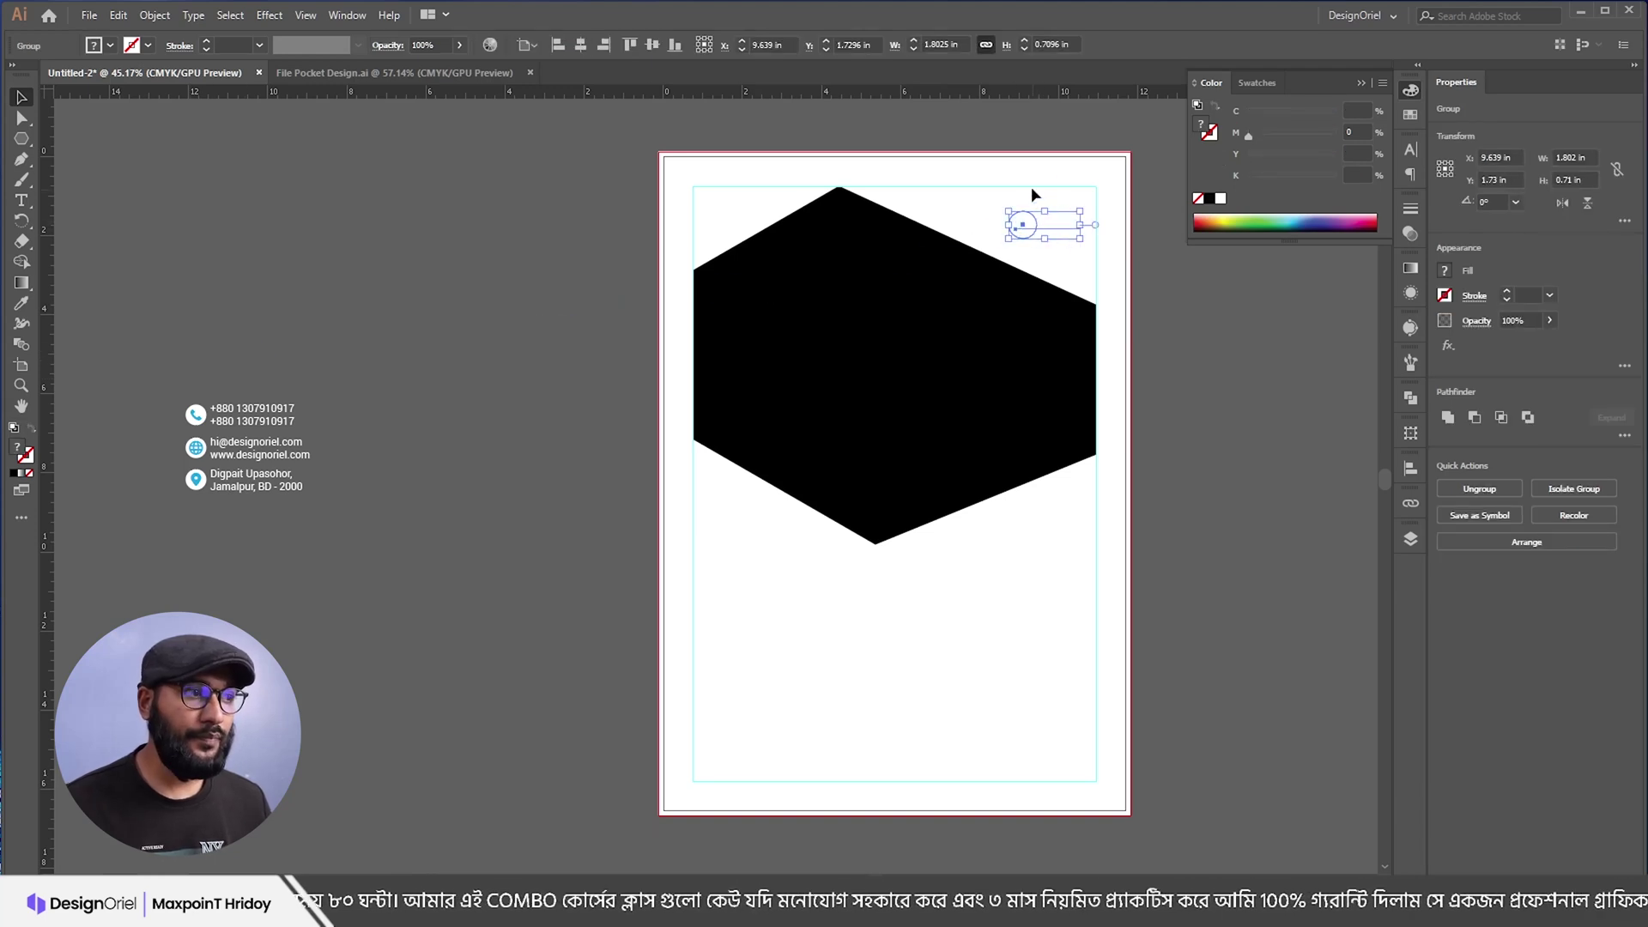
click(1031, 186)
drag(1006, 206, 1063, 244)
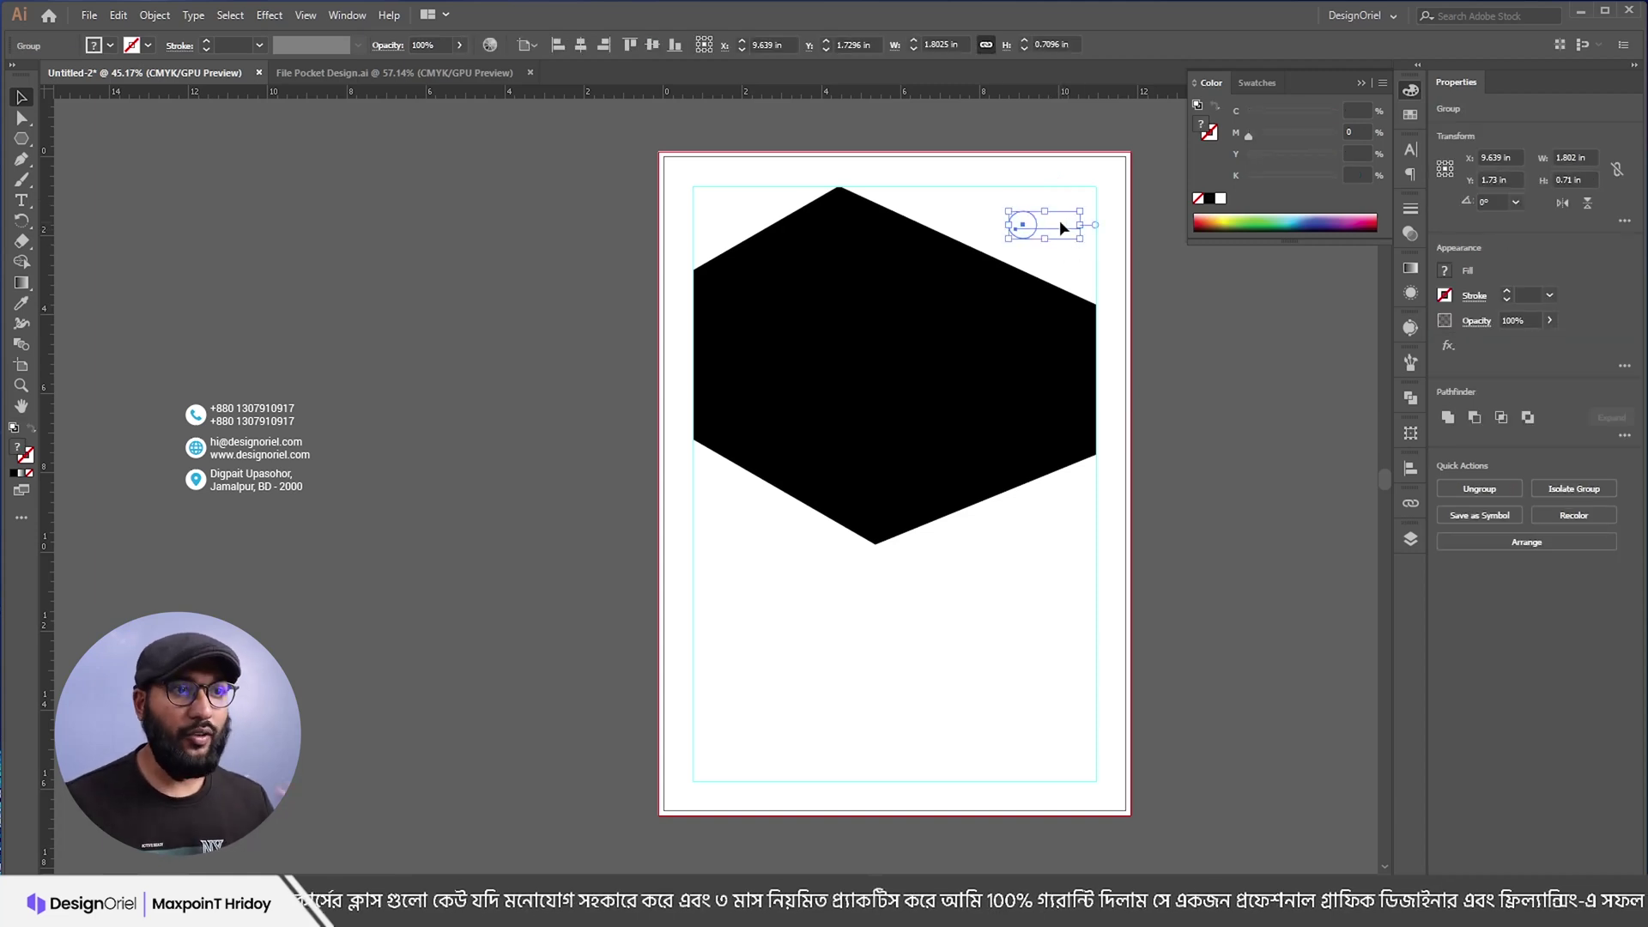
Step: Bring the DesignOriel logo to the front of the stacking order
right_click(1060, 219)
mouse_move(1116, 410)
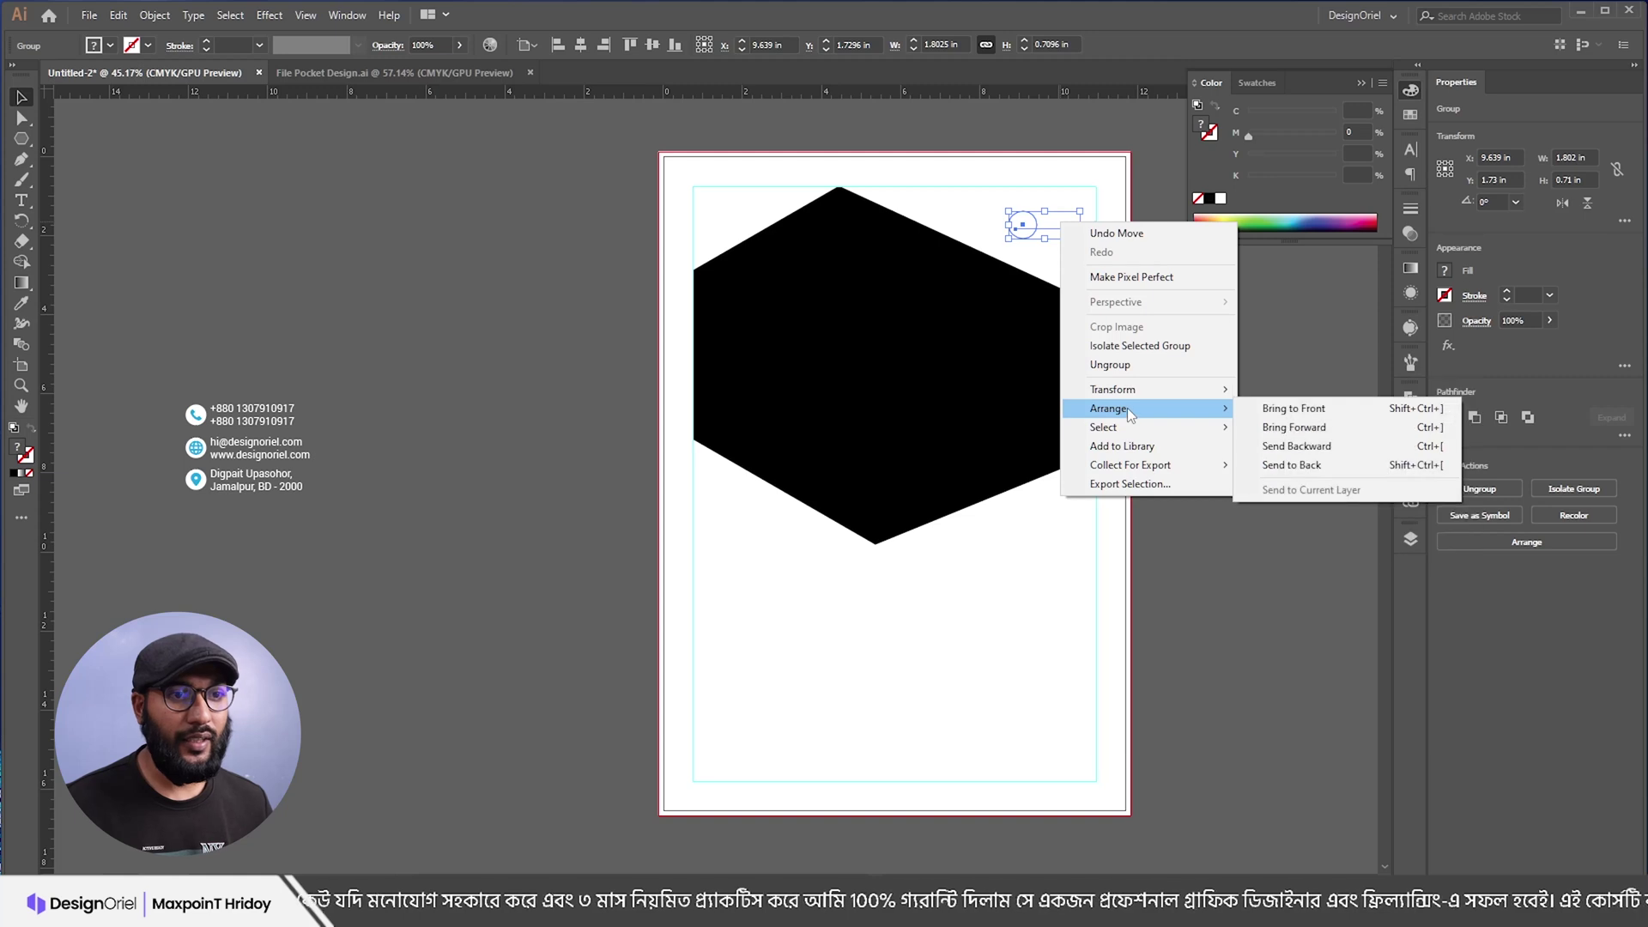
click(1297, 409)
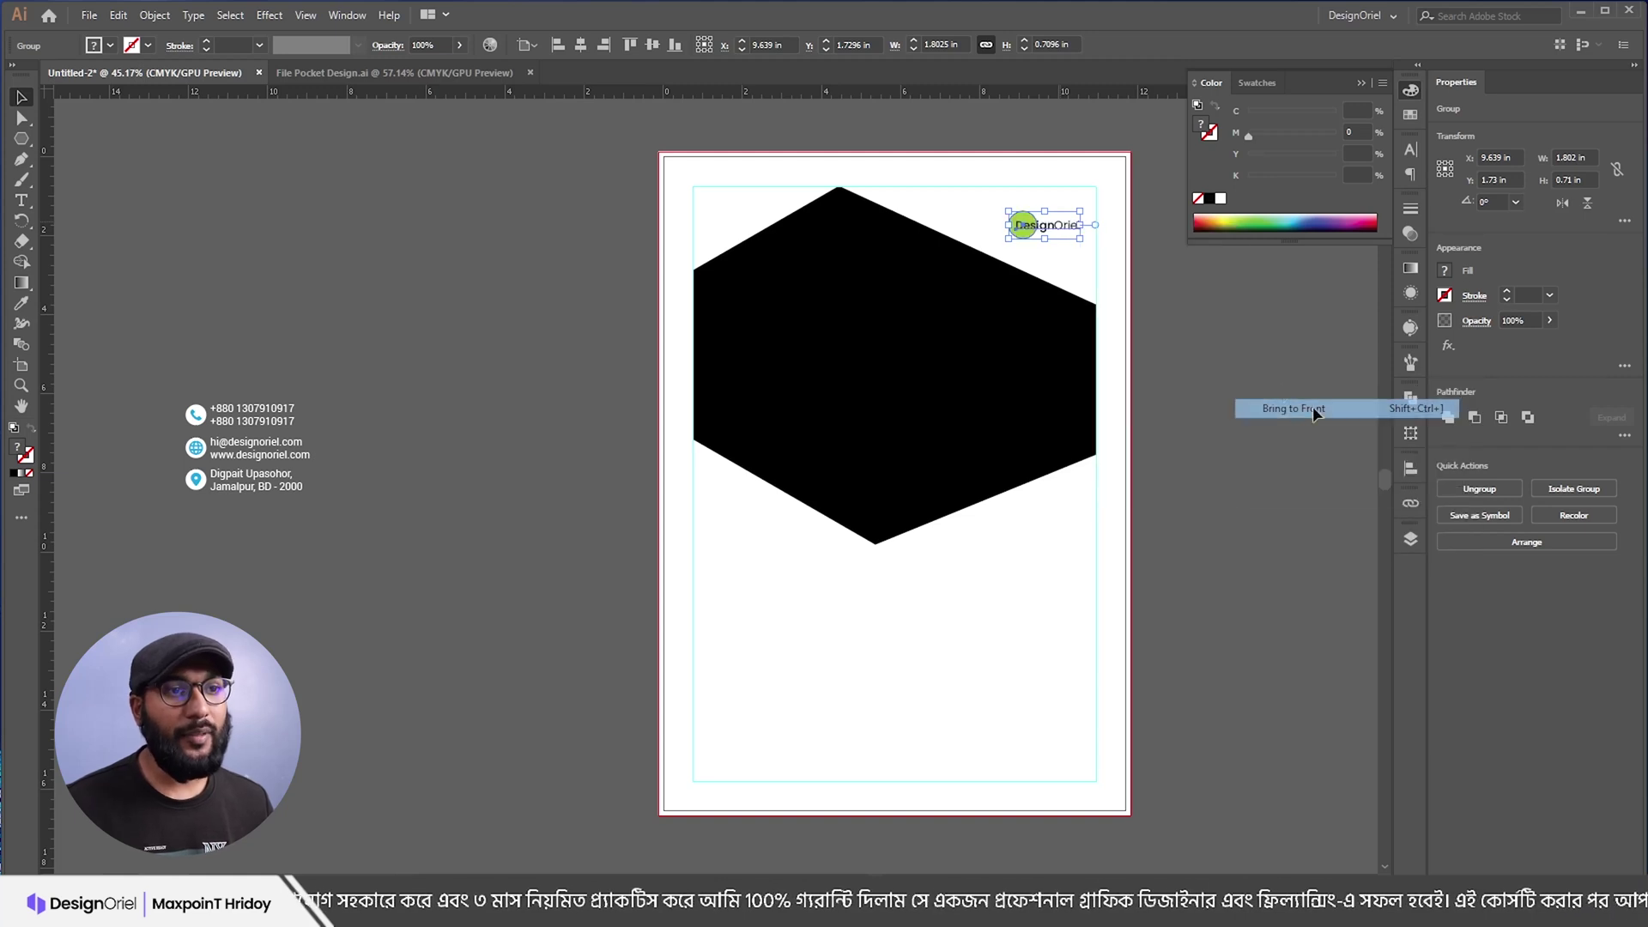
click(1148, 260)
Step: Recolor the logo's green circle to orange with C 0, M 60, Y 80, K 0
click(1081, 211)
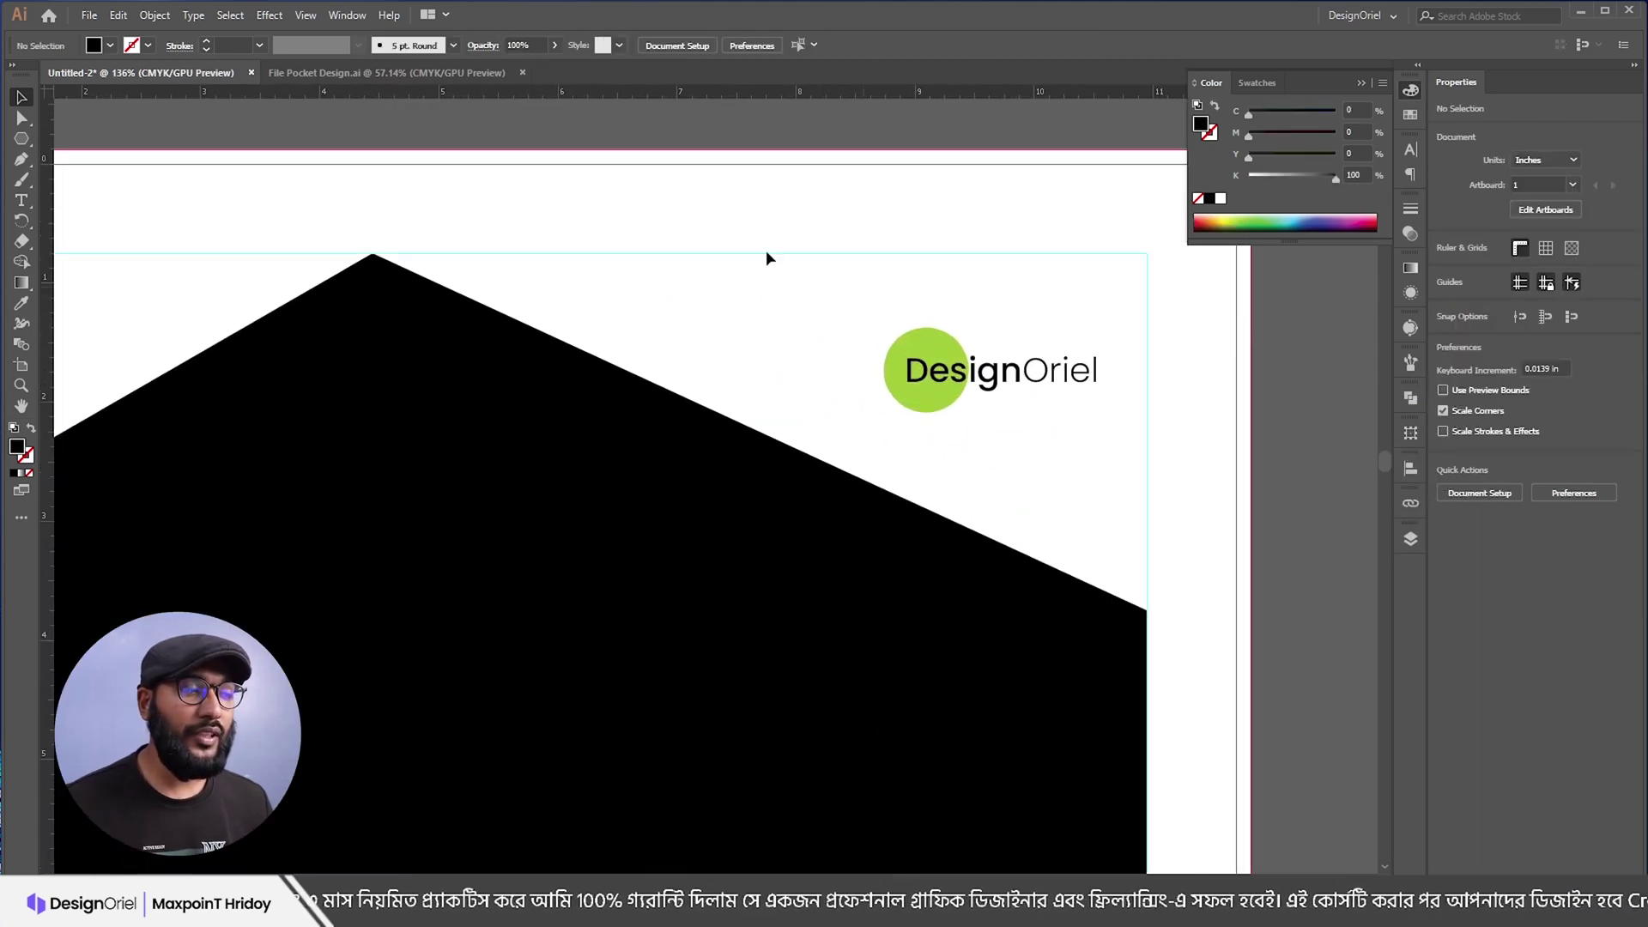
click(21, 117)
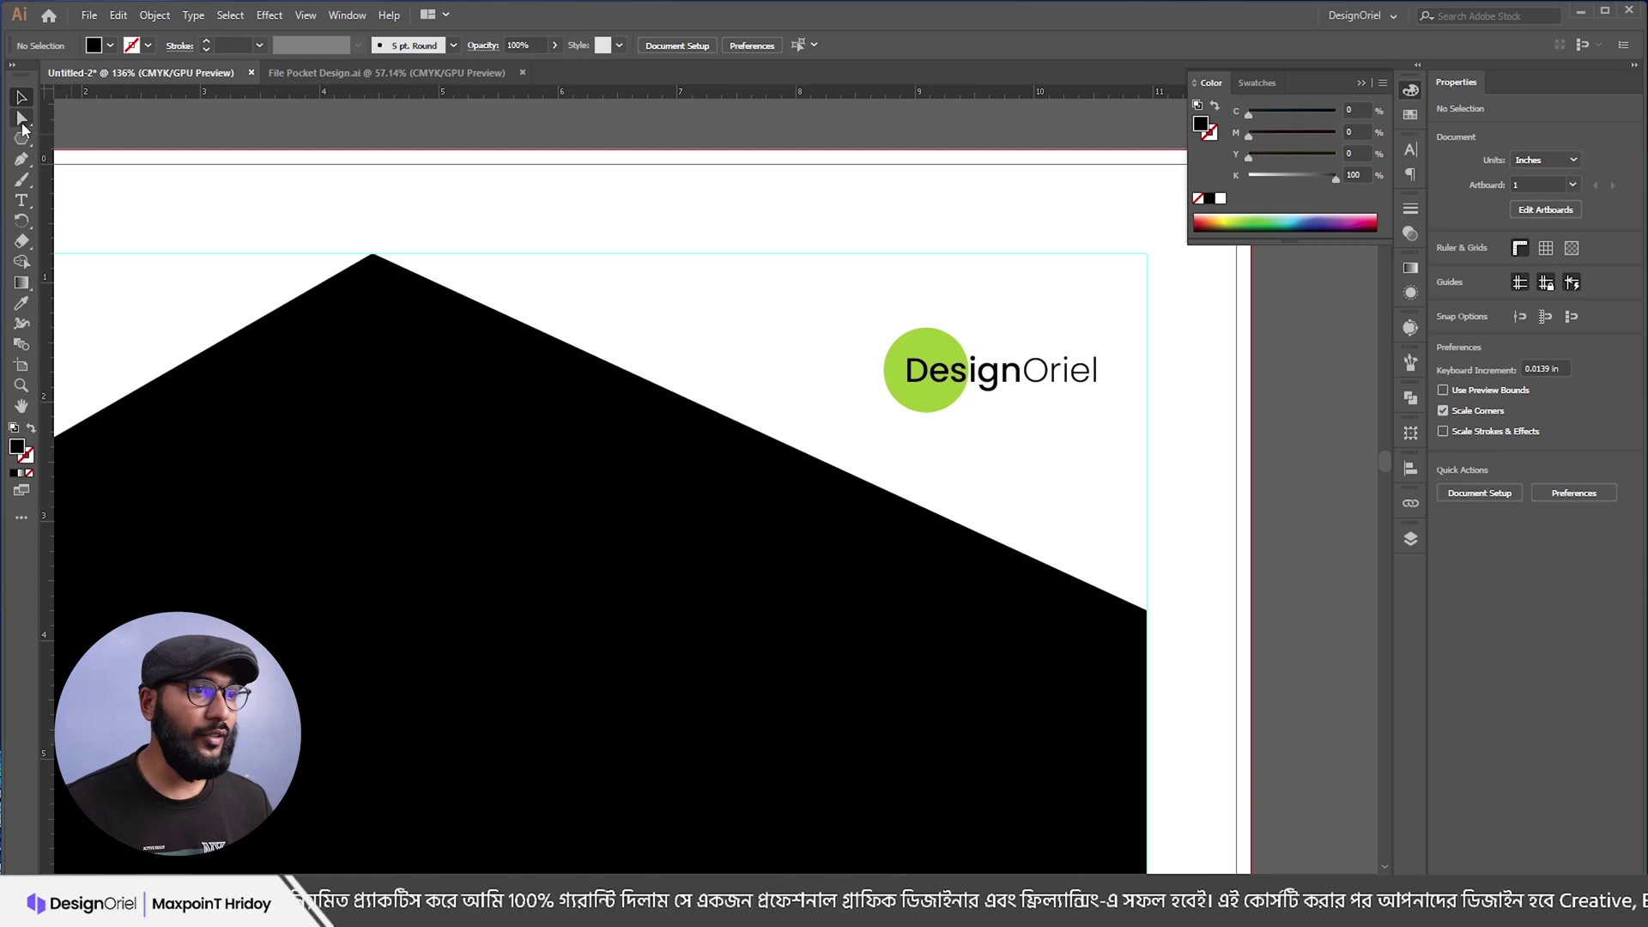
click(940, 342)
mouse_move(1286, 113)
mouse_down()
mouse_move(1249, 114)
mouse_move(1249, 156)
mouse_move(1326, 110)
mouse_move(1384, 122)
mouse_move(1316, 112)
mouse_up()
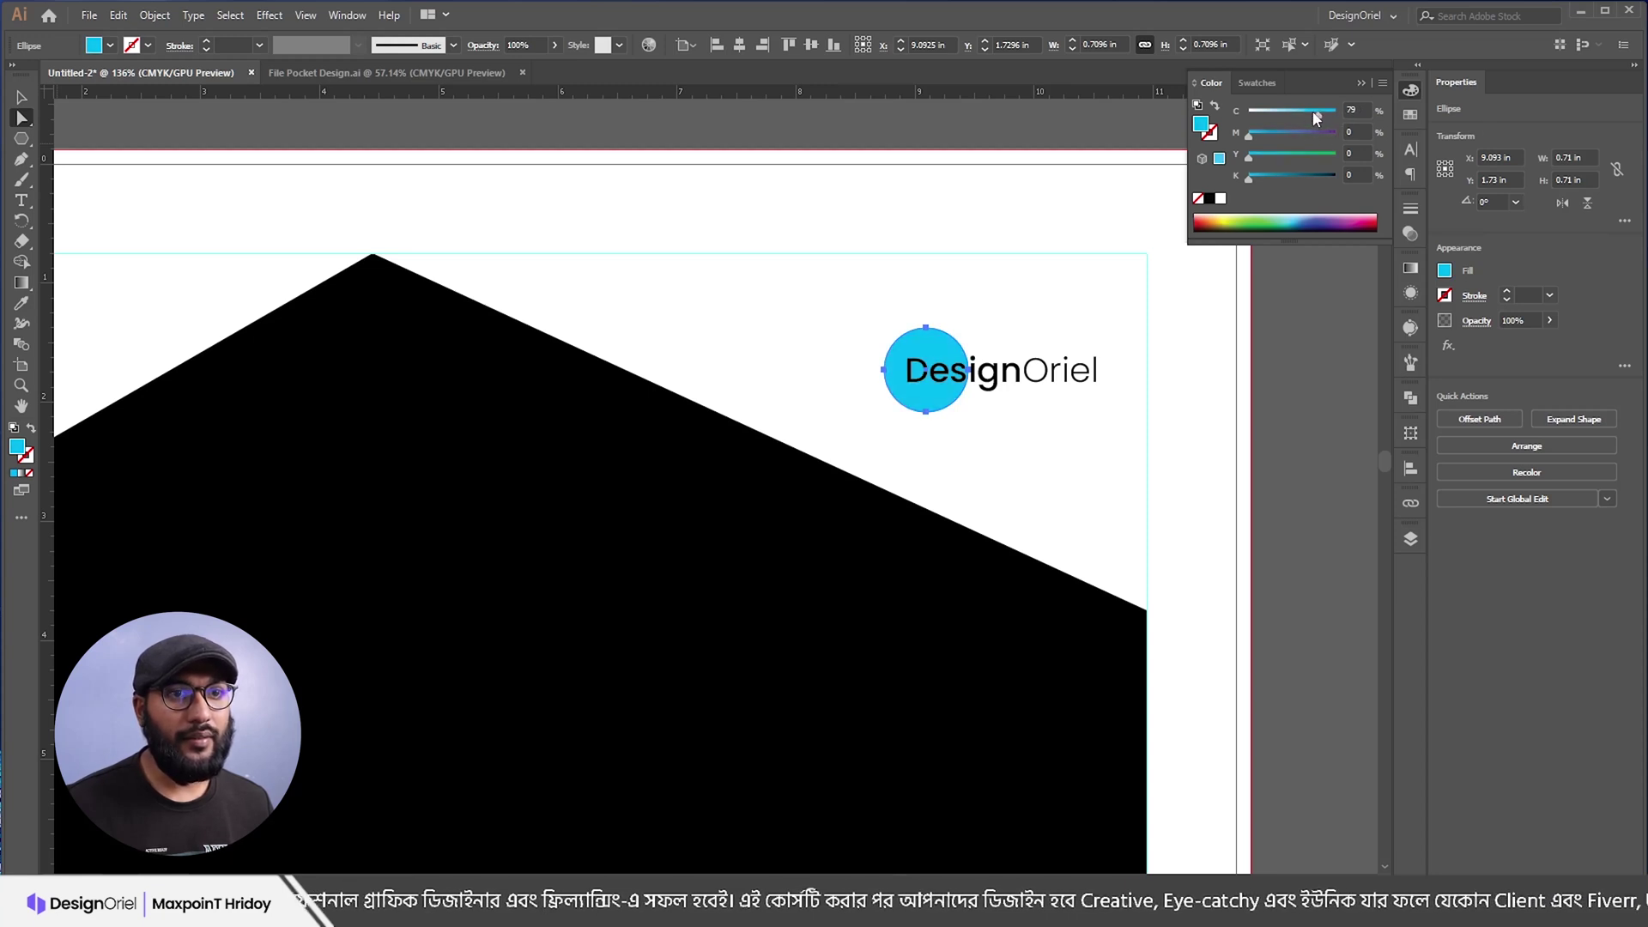
mouse_move(1294, 154)
mouse_down()
mouse_move(1336, 154)
mouse_move(1283, 133)
mouse_move(1335, 135)
mouse_move(1250, 112)
mouse_move(1312, 135)
mouse_up()
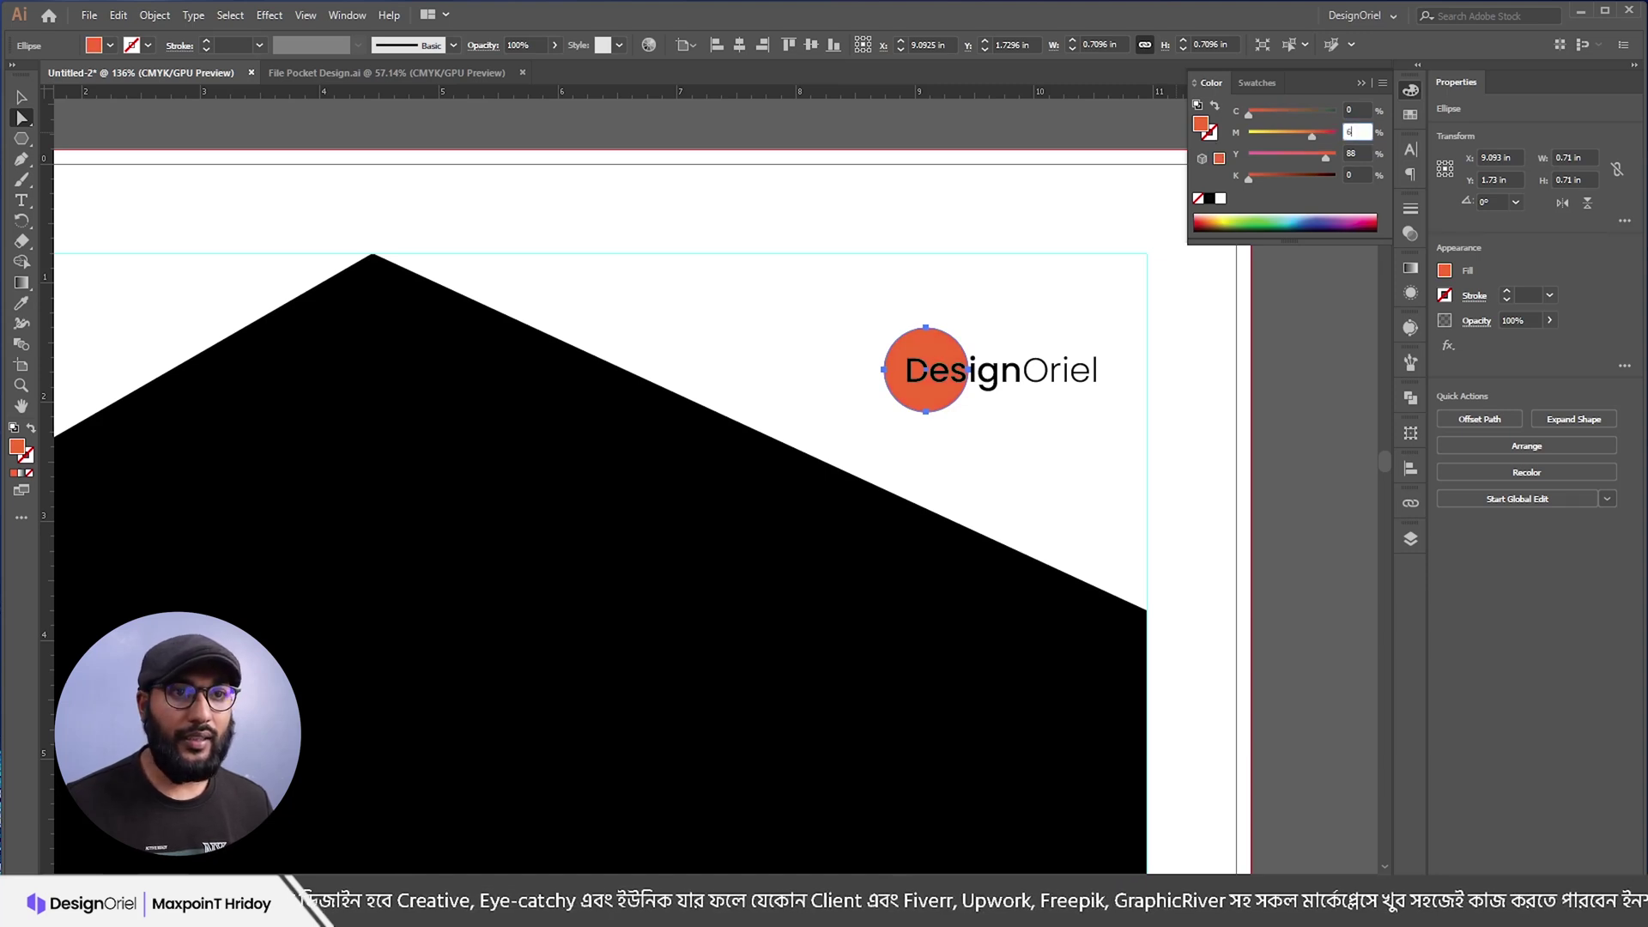
text(60)
key(Tab)
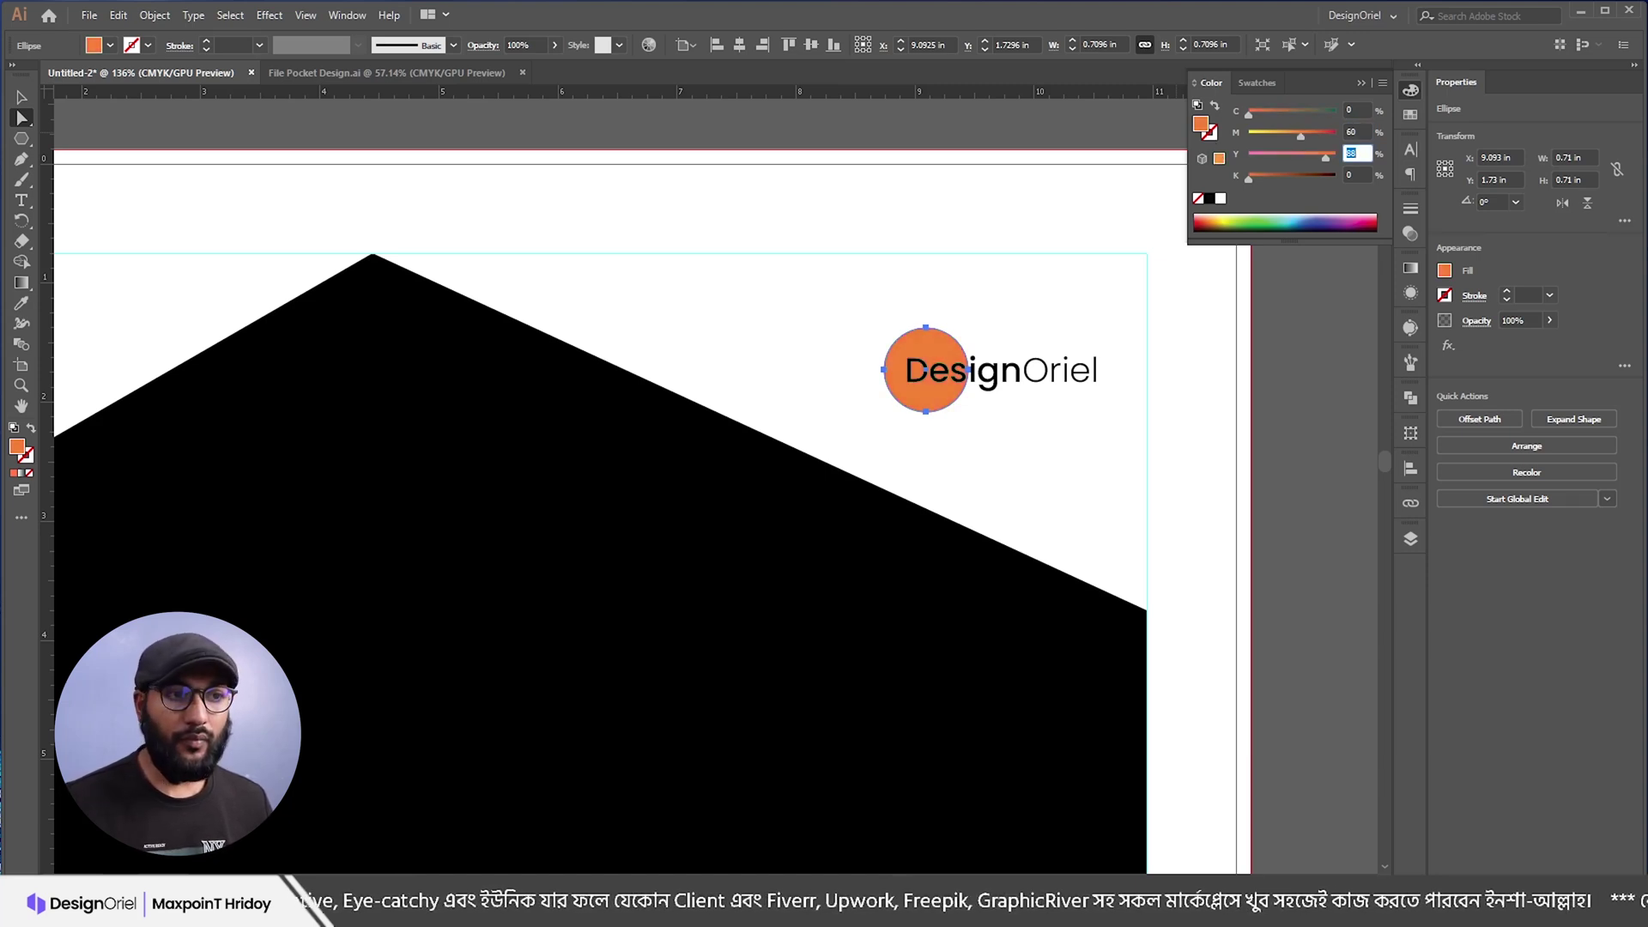
text(80)
key(Return)
click(1023, 284)
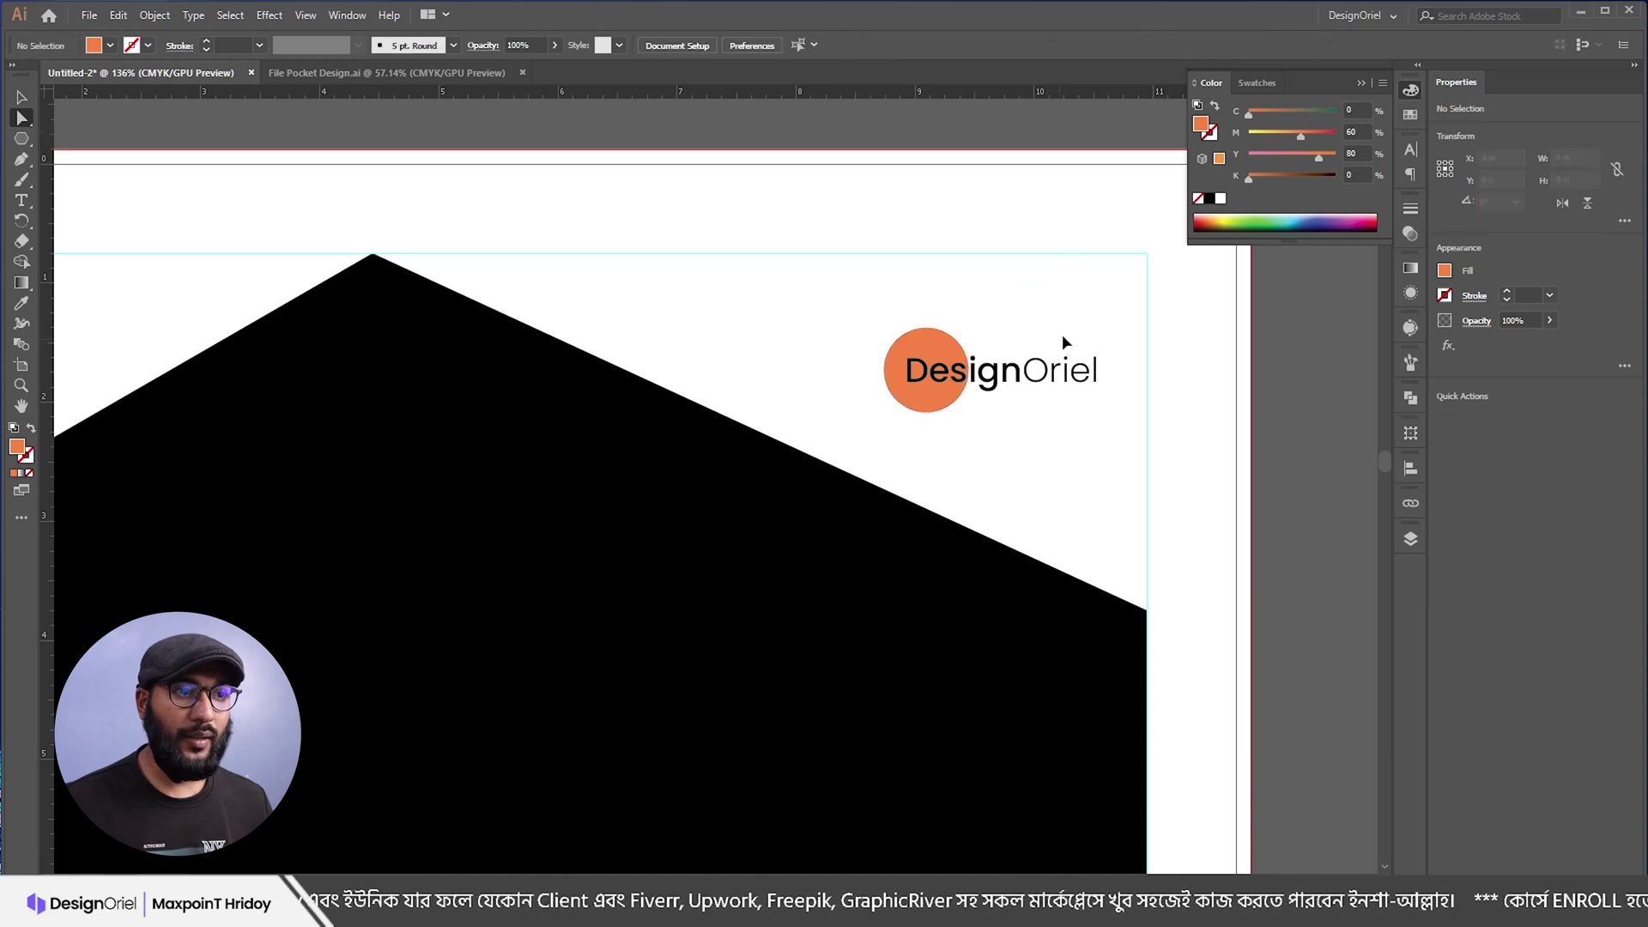
Step: Duplicate the black hexagon down and to the left, at about X 3.14 in, Y 7.96 in, and fill the copy with K 26% gray
scroll(1063, 333, down, 3)
scroll(1023, 365, down, 4)
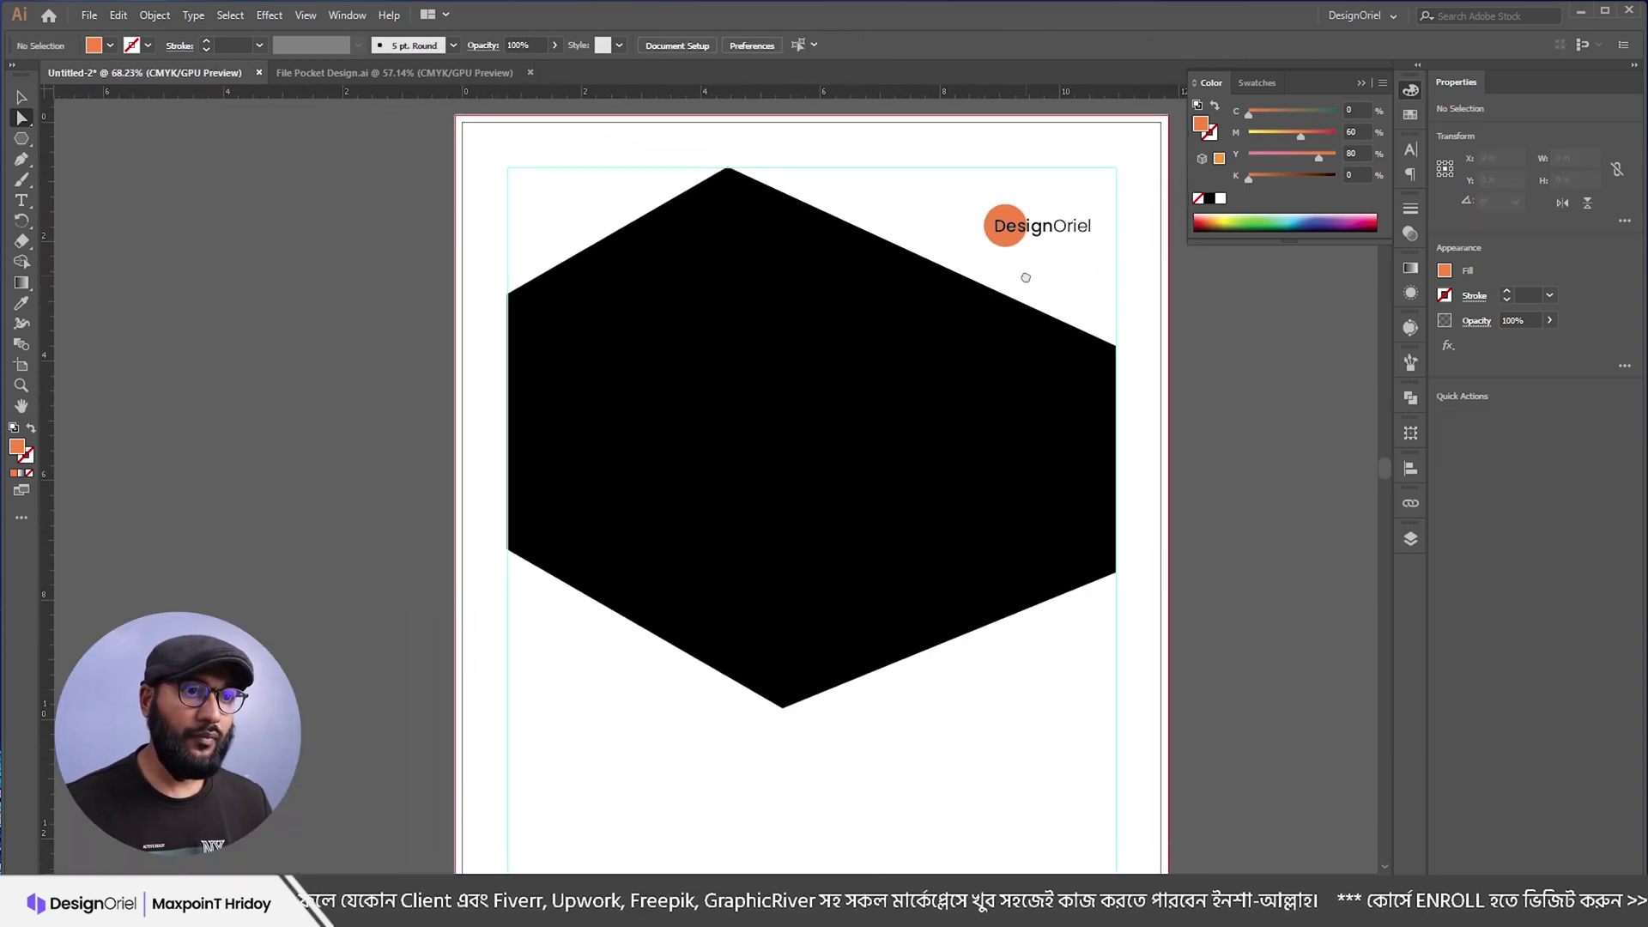
key(v)
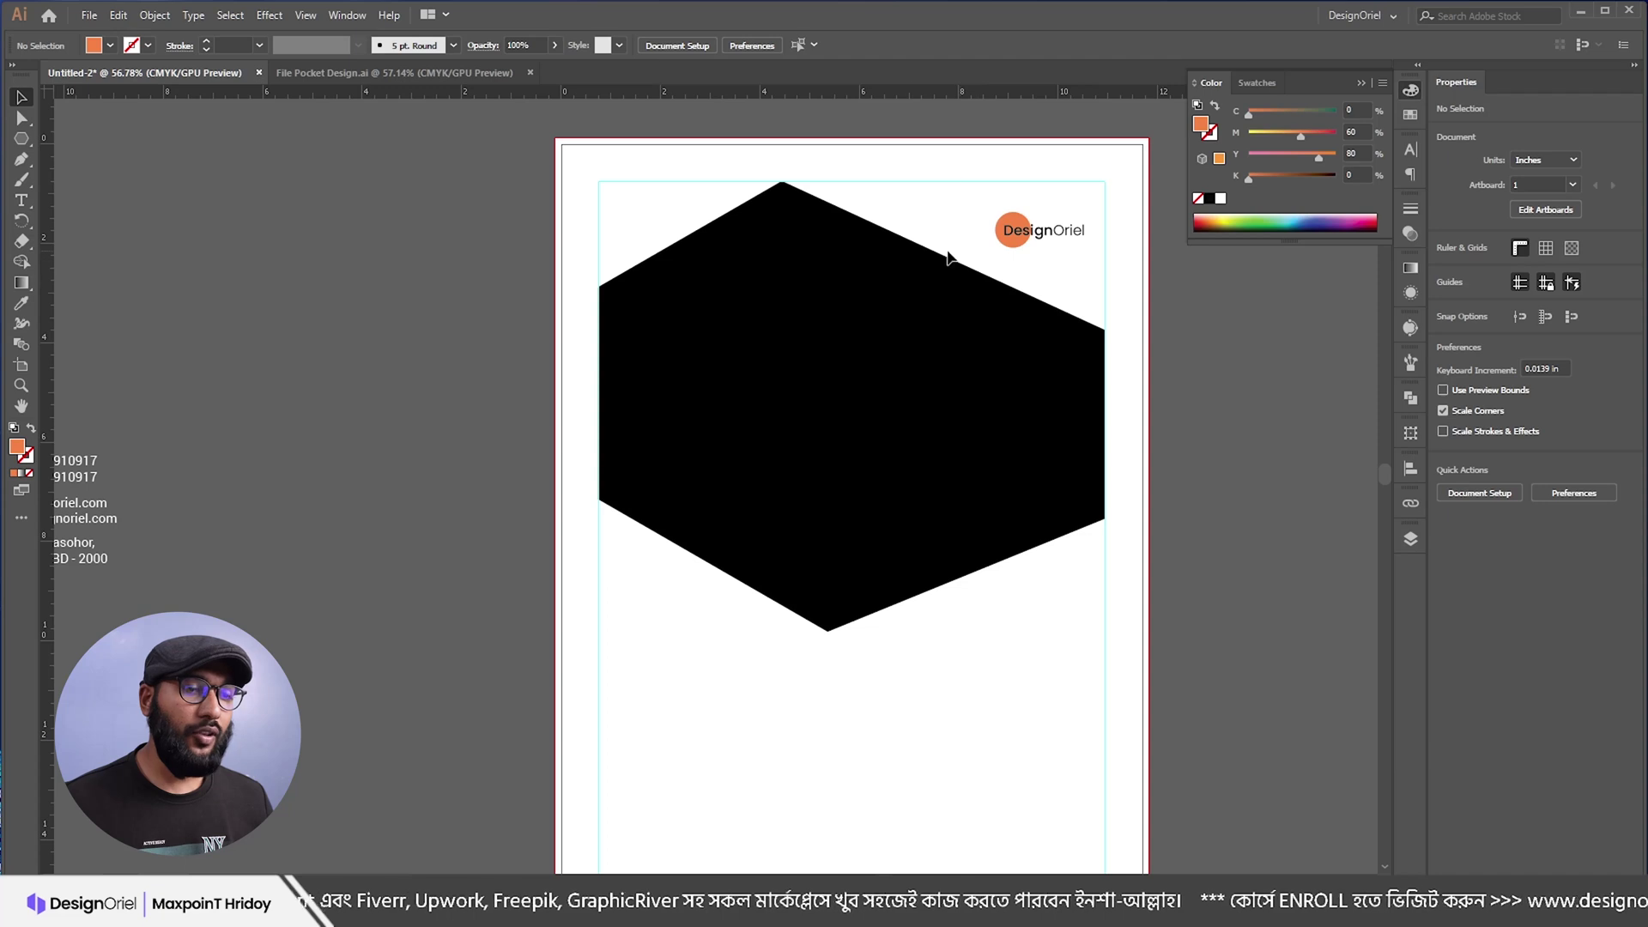
alt+drag(964, 412, 832, 545)
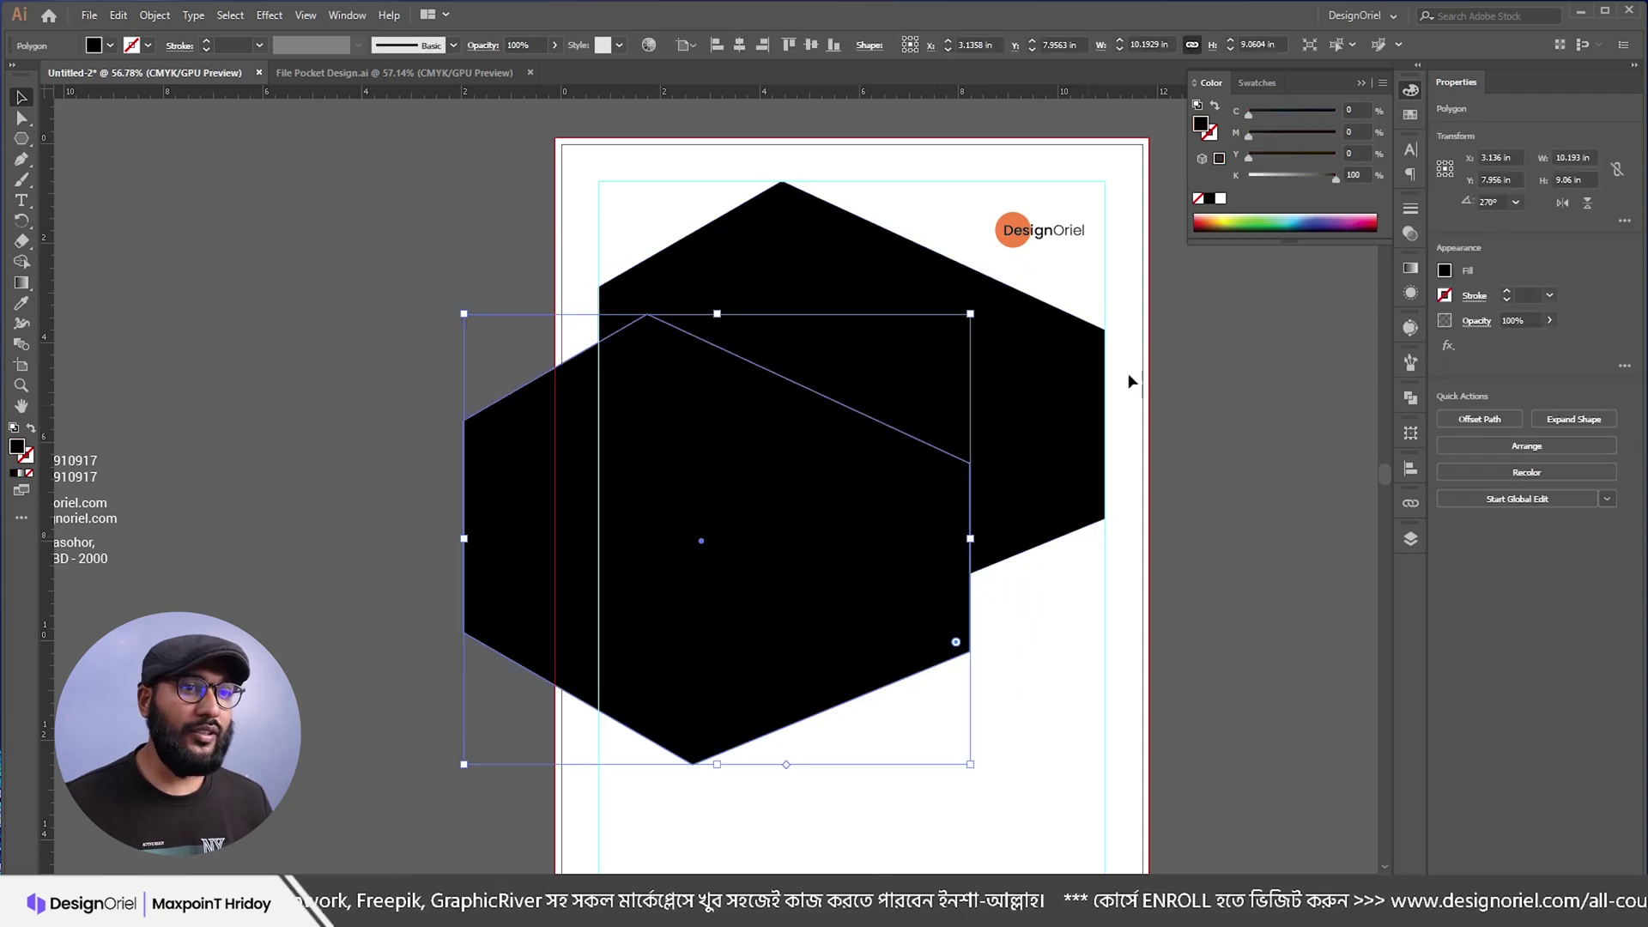
click(1271, 177)
Step: Enlarge the gray copy to about 18.65 by 16.58 in, with its right side on the bleed edge, centered near X 2.49 in, Y 1.73 in
drag(987, 537, 843, 436)
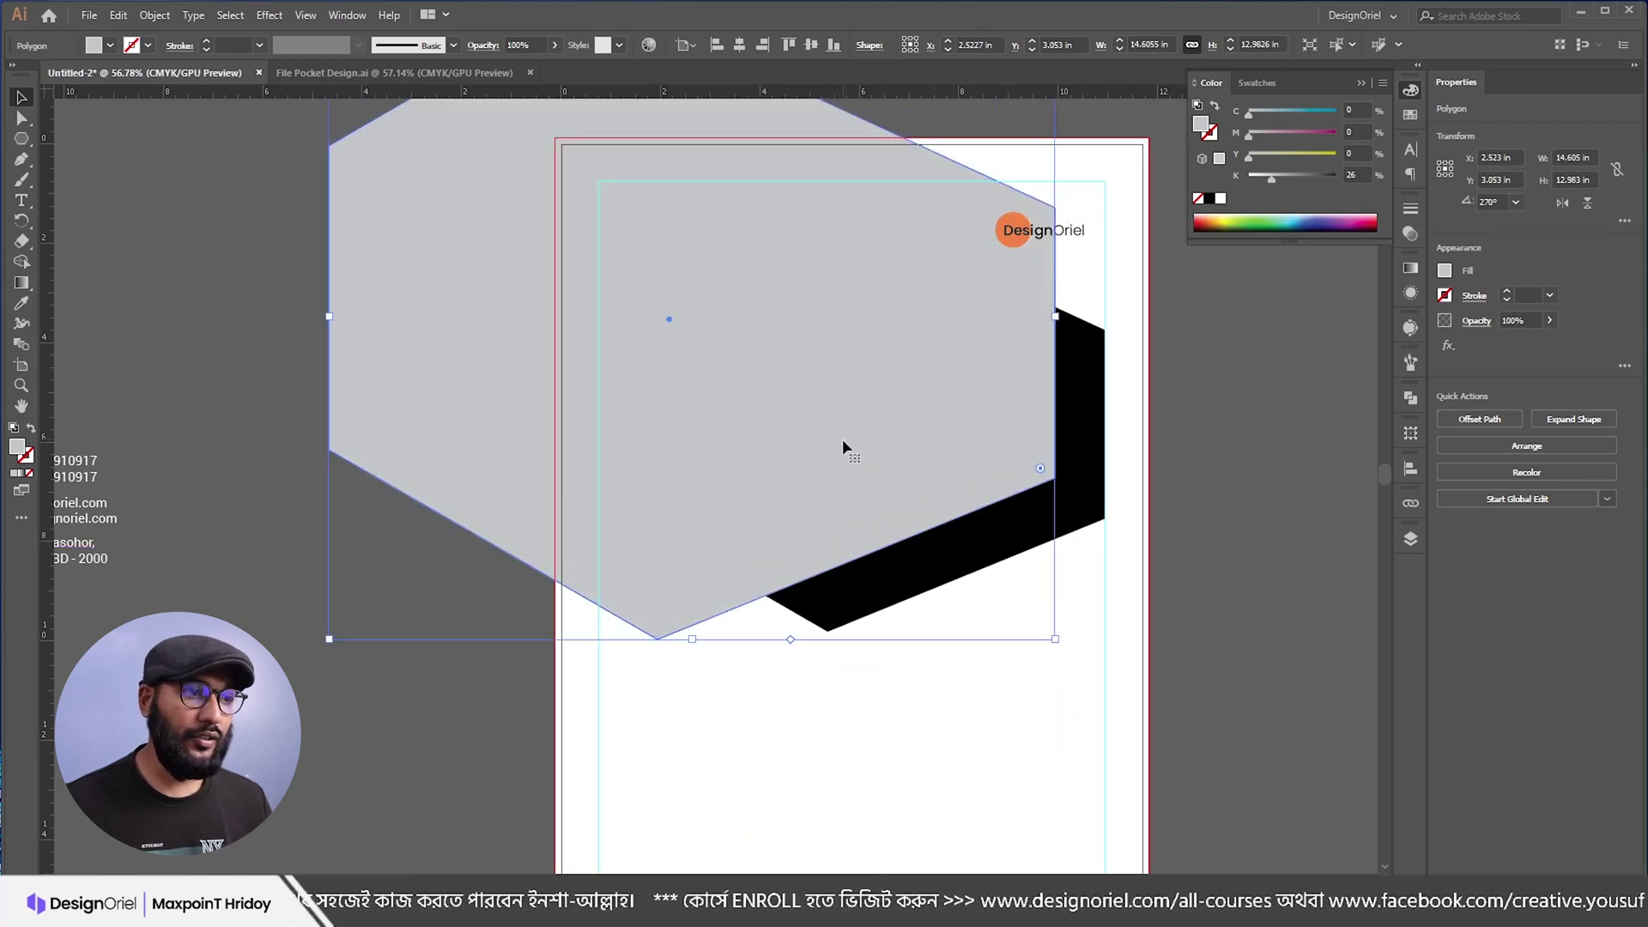
drag(1056, 317, 1147, 311)
drag(1078, 369, 1069, 327)
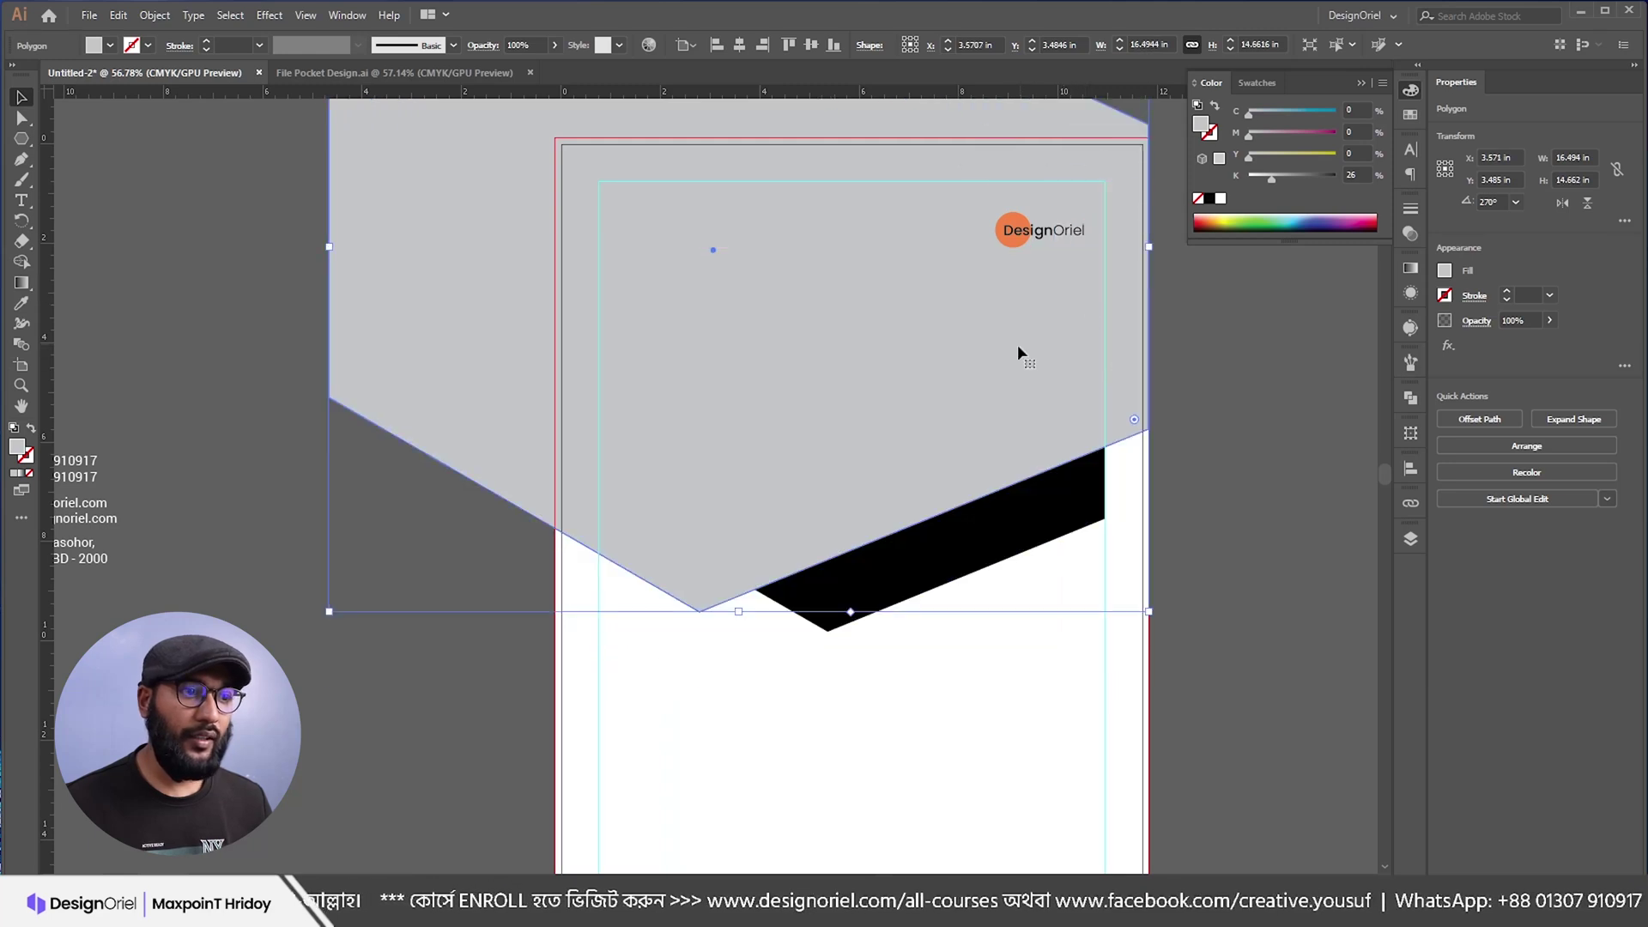
drag(328, 270, 224, 266)
drag(879, 441, 879, 405)
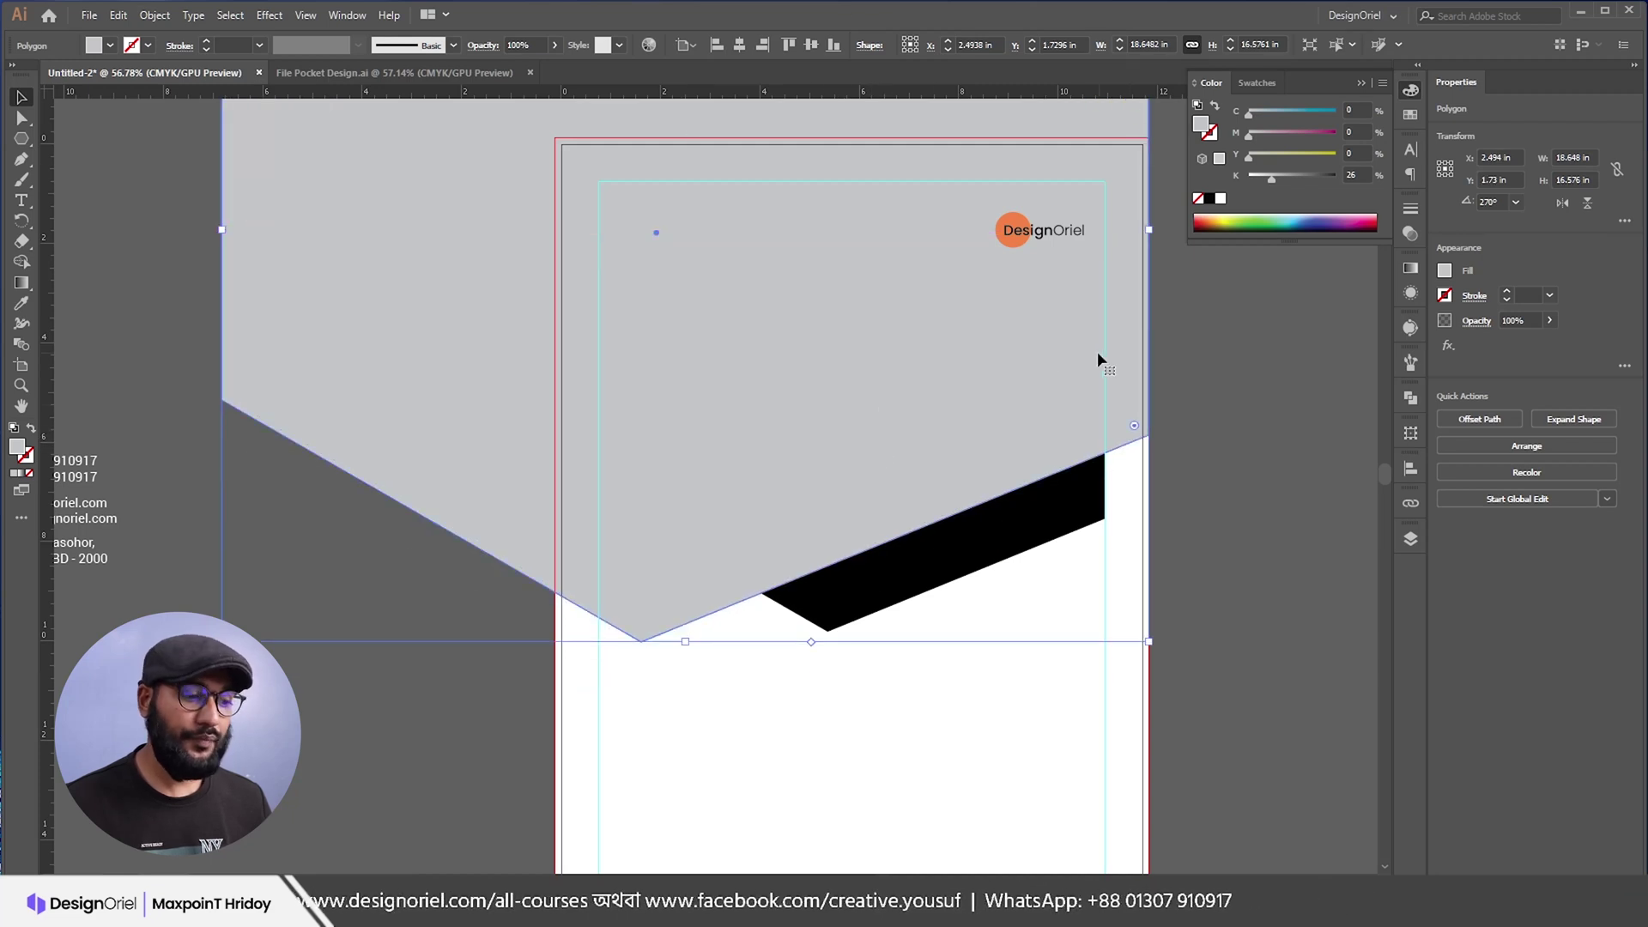
Step: Sample the logo circle's orange onto the enlarged copy with the Eyedropper, and send the copy backward behind the black hexagon
click(23, 304)
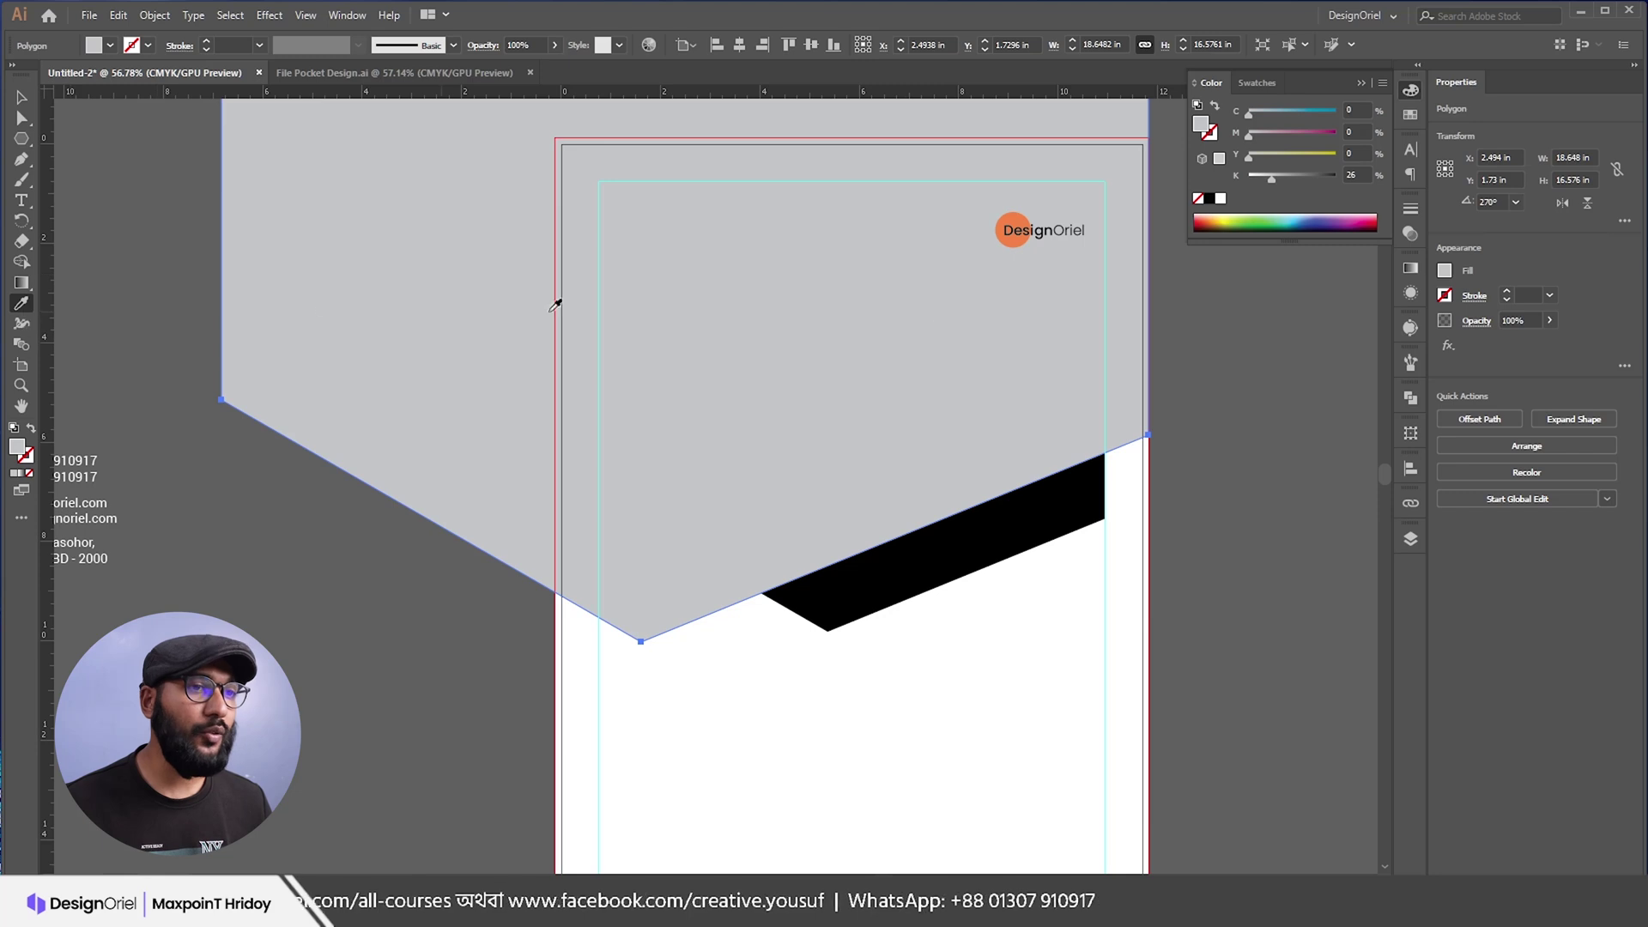
click(1015, 227)
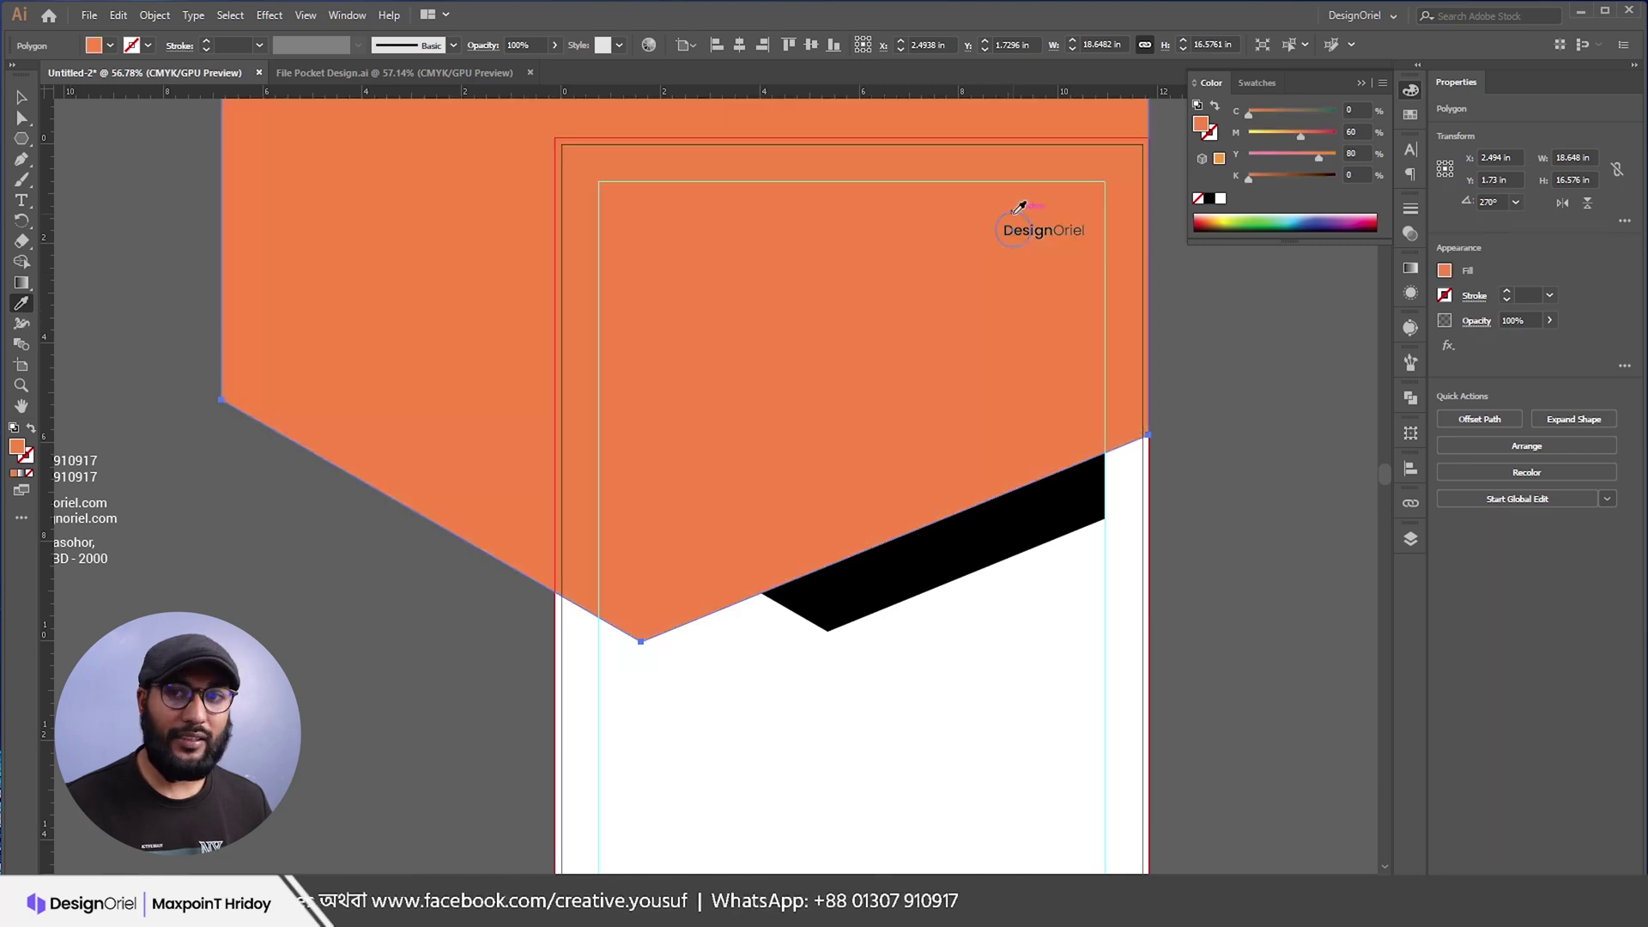
right_click(907, 265)
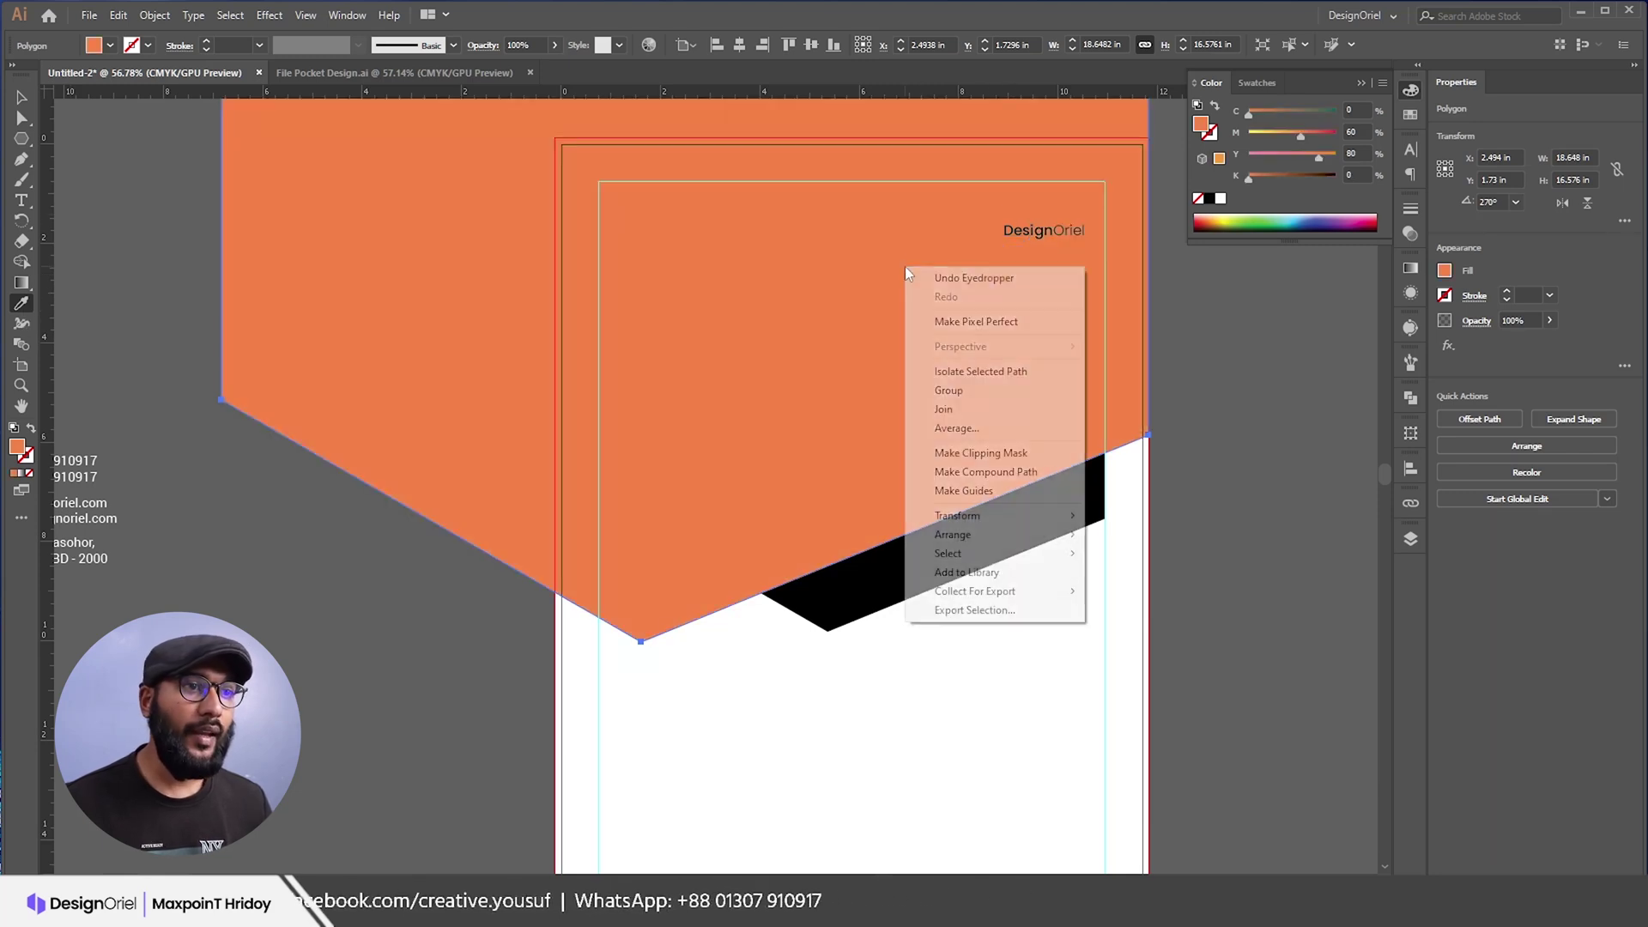
mouse_move(973, 537)
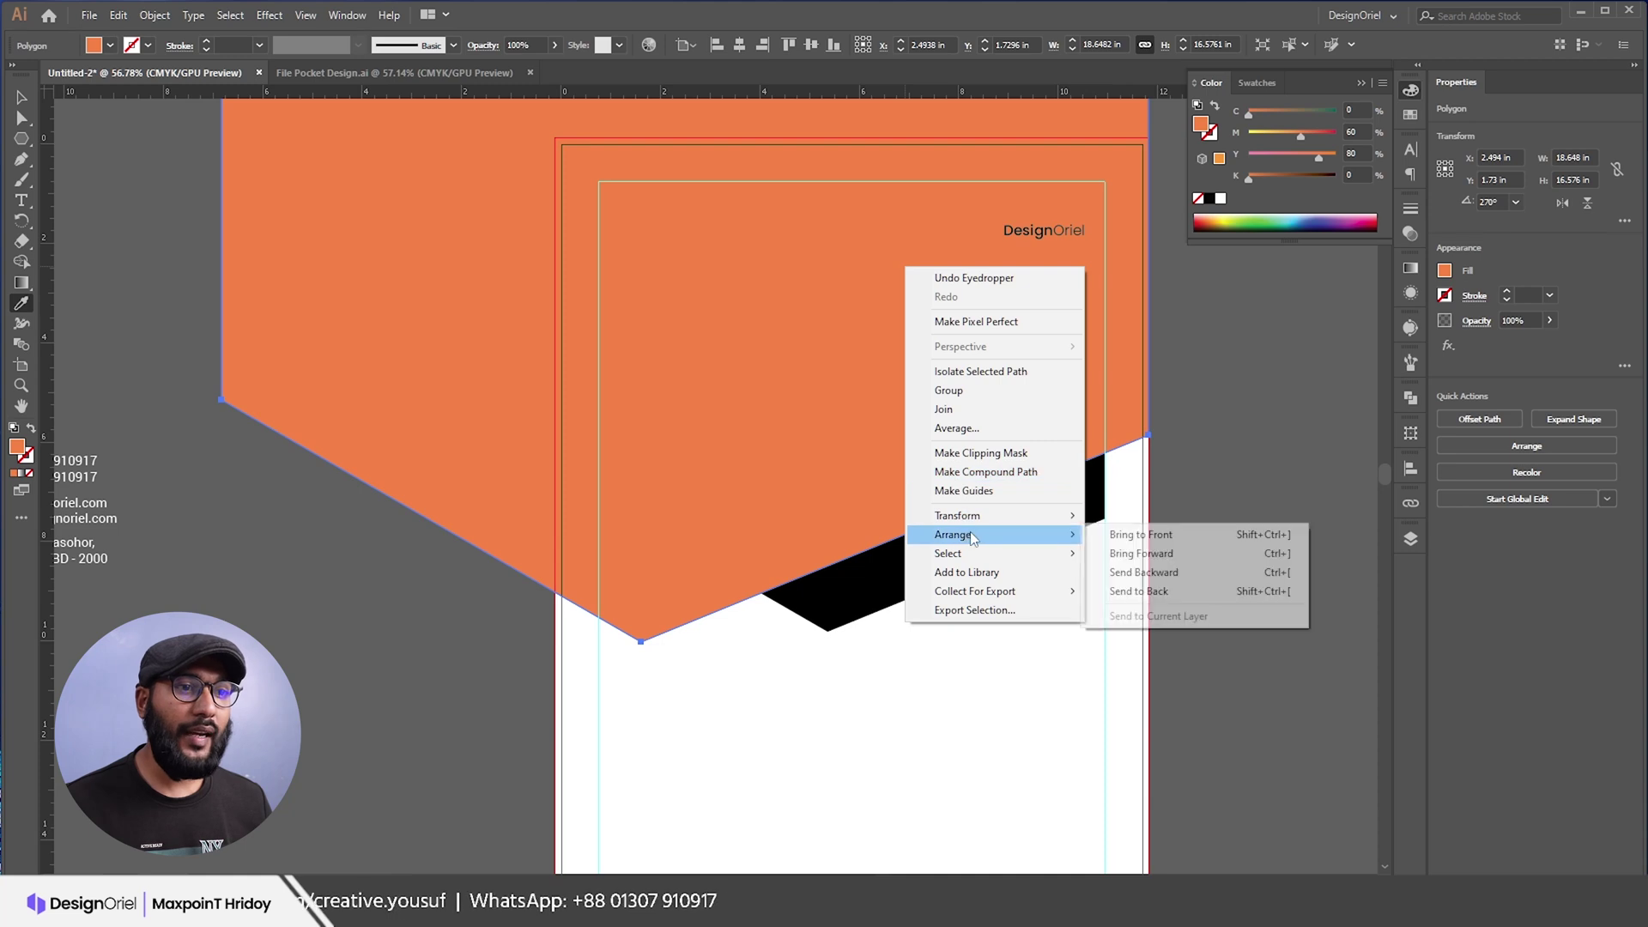
click(1176, 580)
key(v)
click(1204, 393)
scroll(780, 367, down, 3)
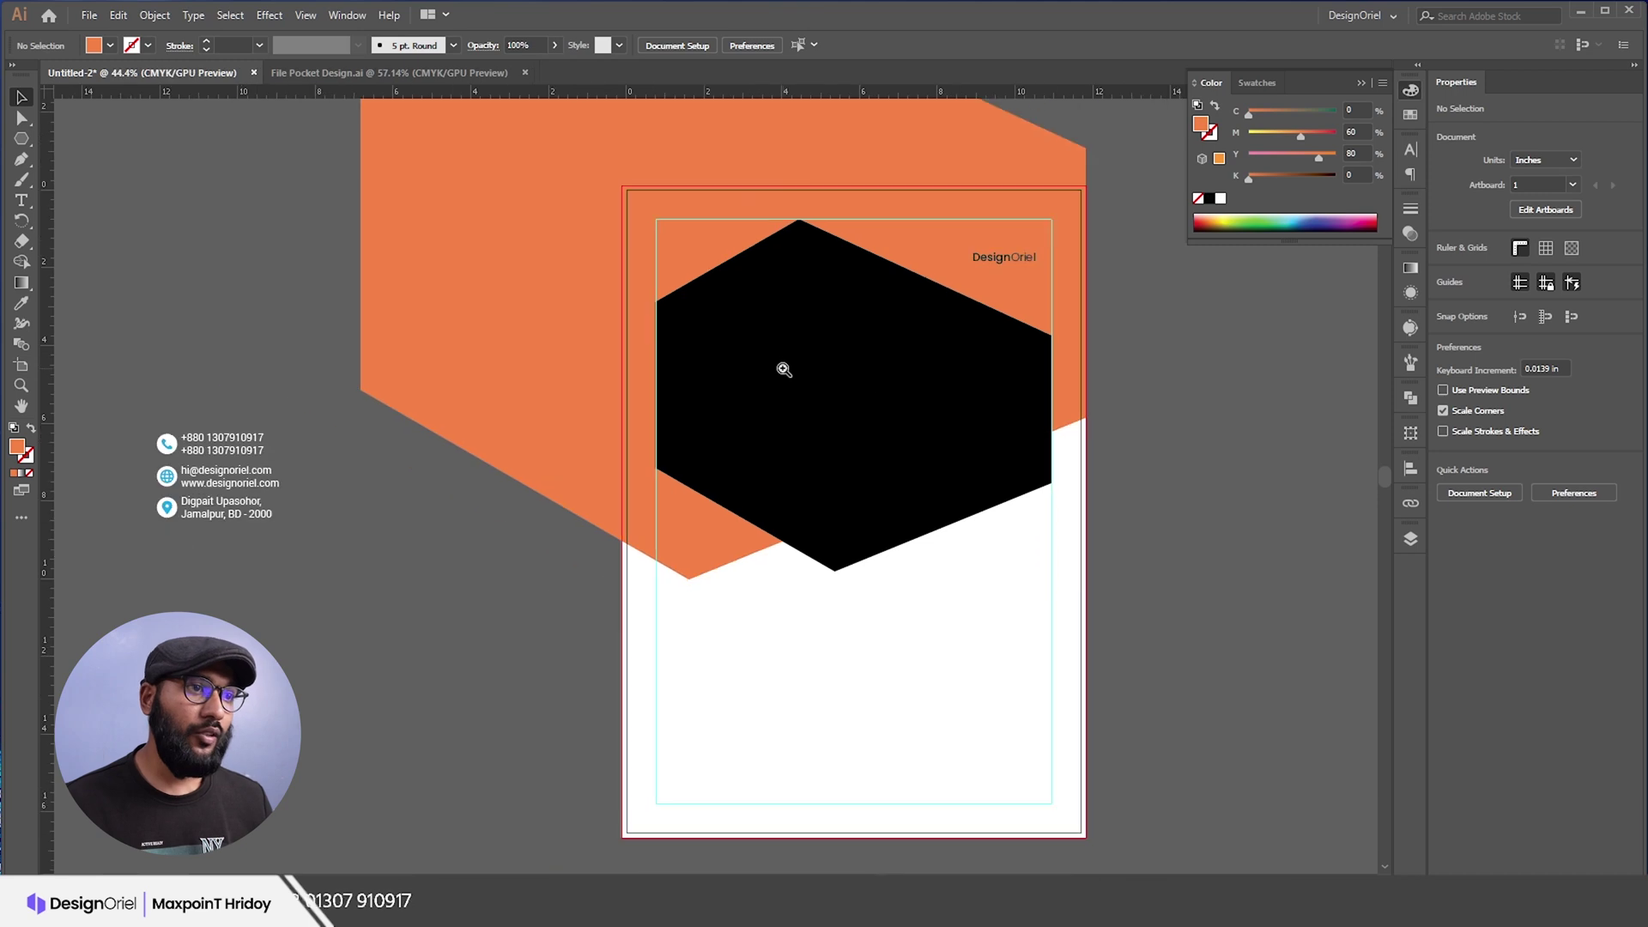
Step: Preview the calendar in Trim View so that only the artwork inside the artboard shows
scroll(887, 427, up, 1)
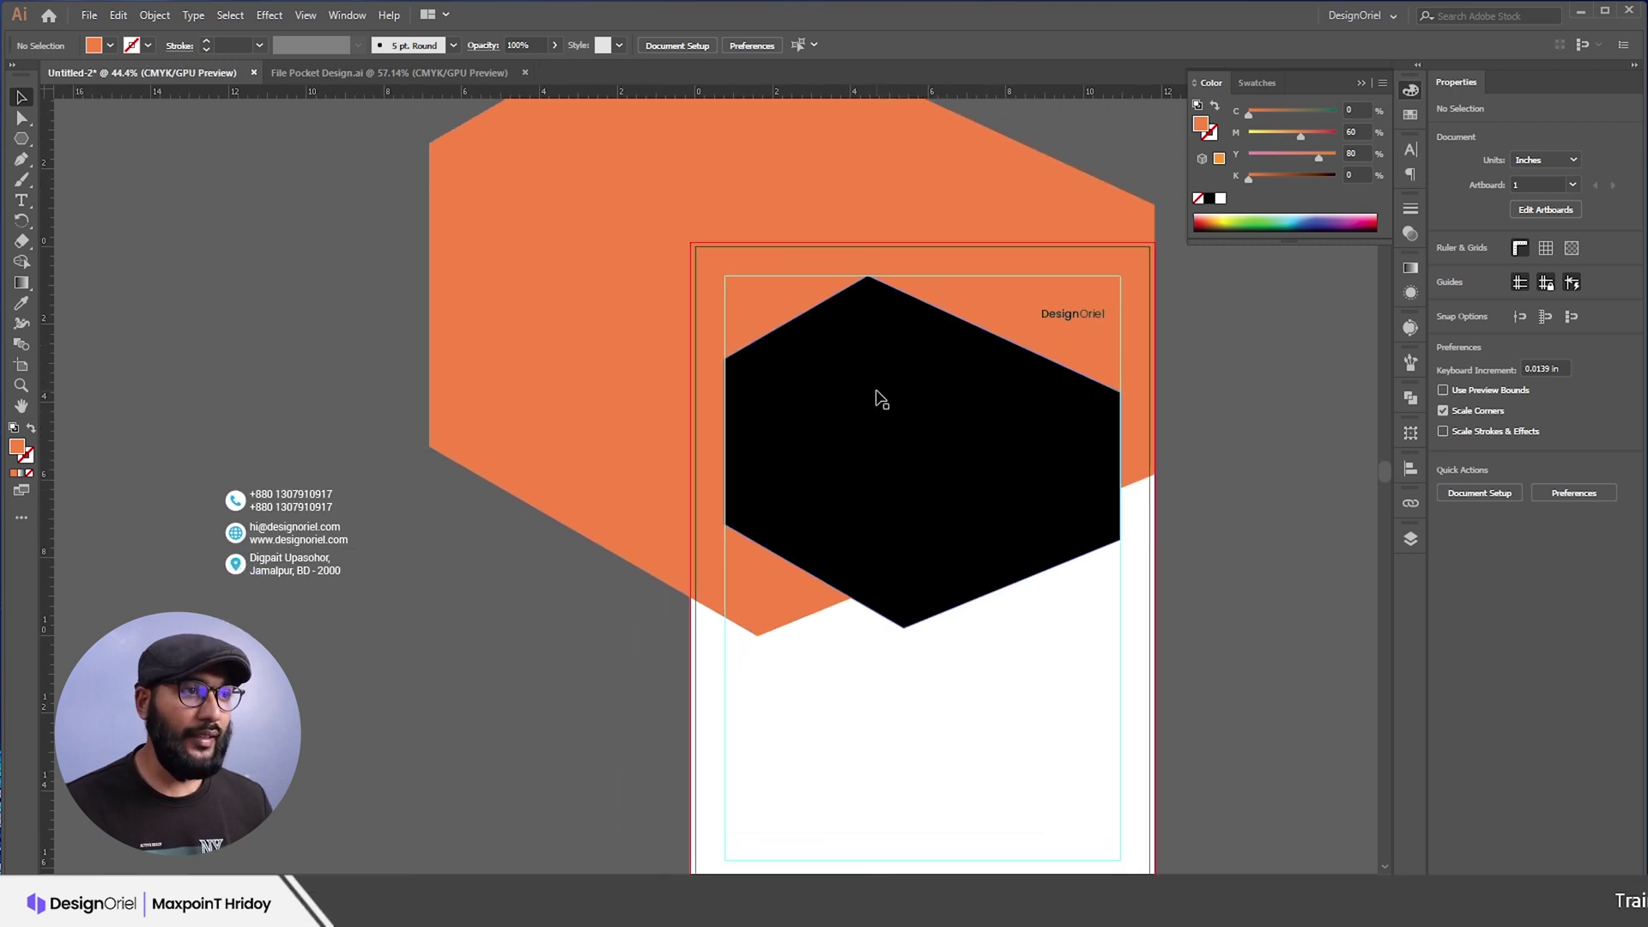
key(ctrl+shift+t)
key(ctrl+shift+t)
key(ctrl+shift+t)
key(ctrl+shift+t)
key(ctrl+shift+t)
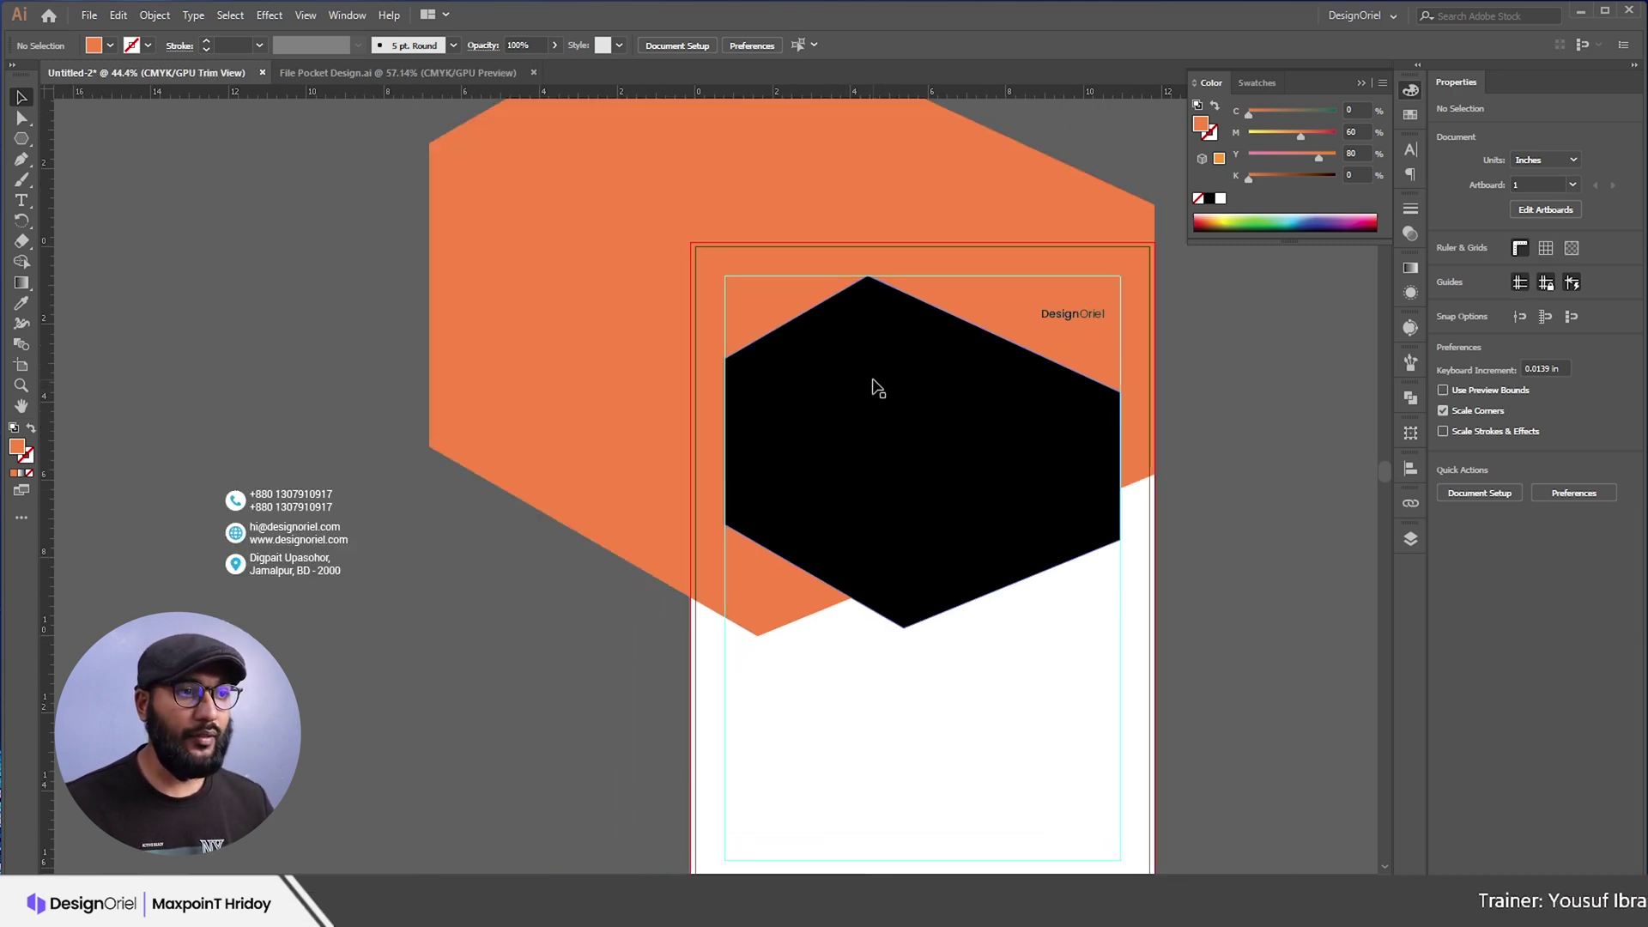
key(ctrl+shift+t)
drag(923, 541, 1152, 361)
Step: Recolor the circle behind the DesignOriel logo with the dark gray swatch next to black
key(a)
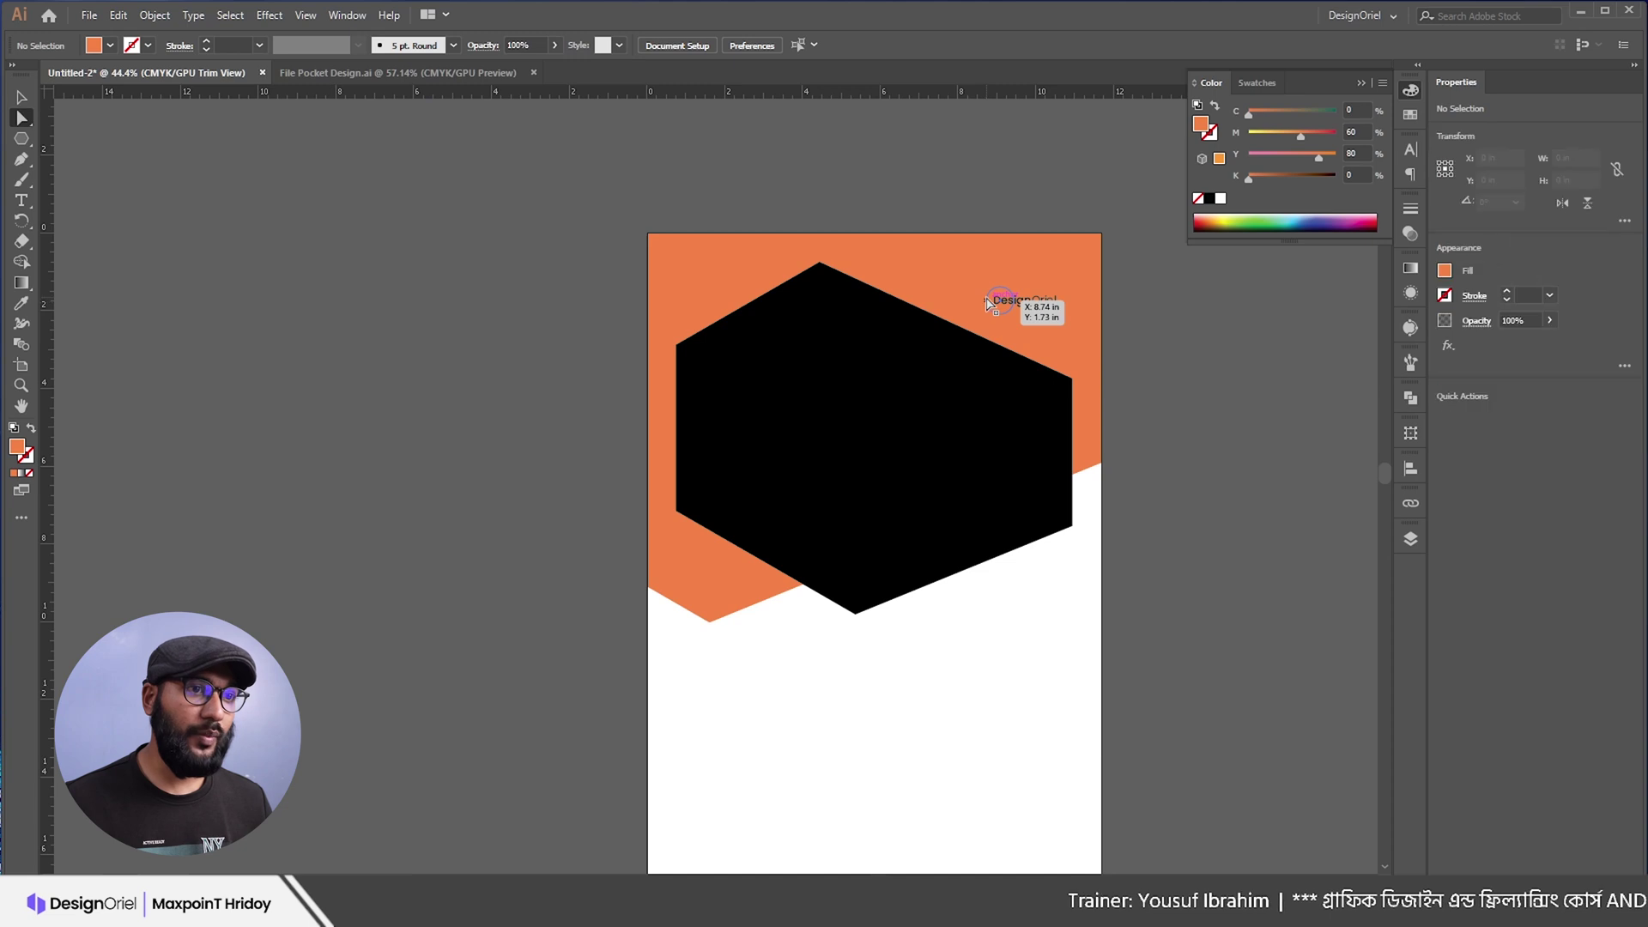
click(995, 294)
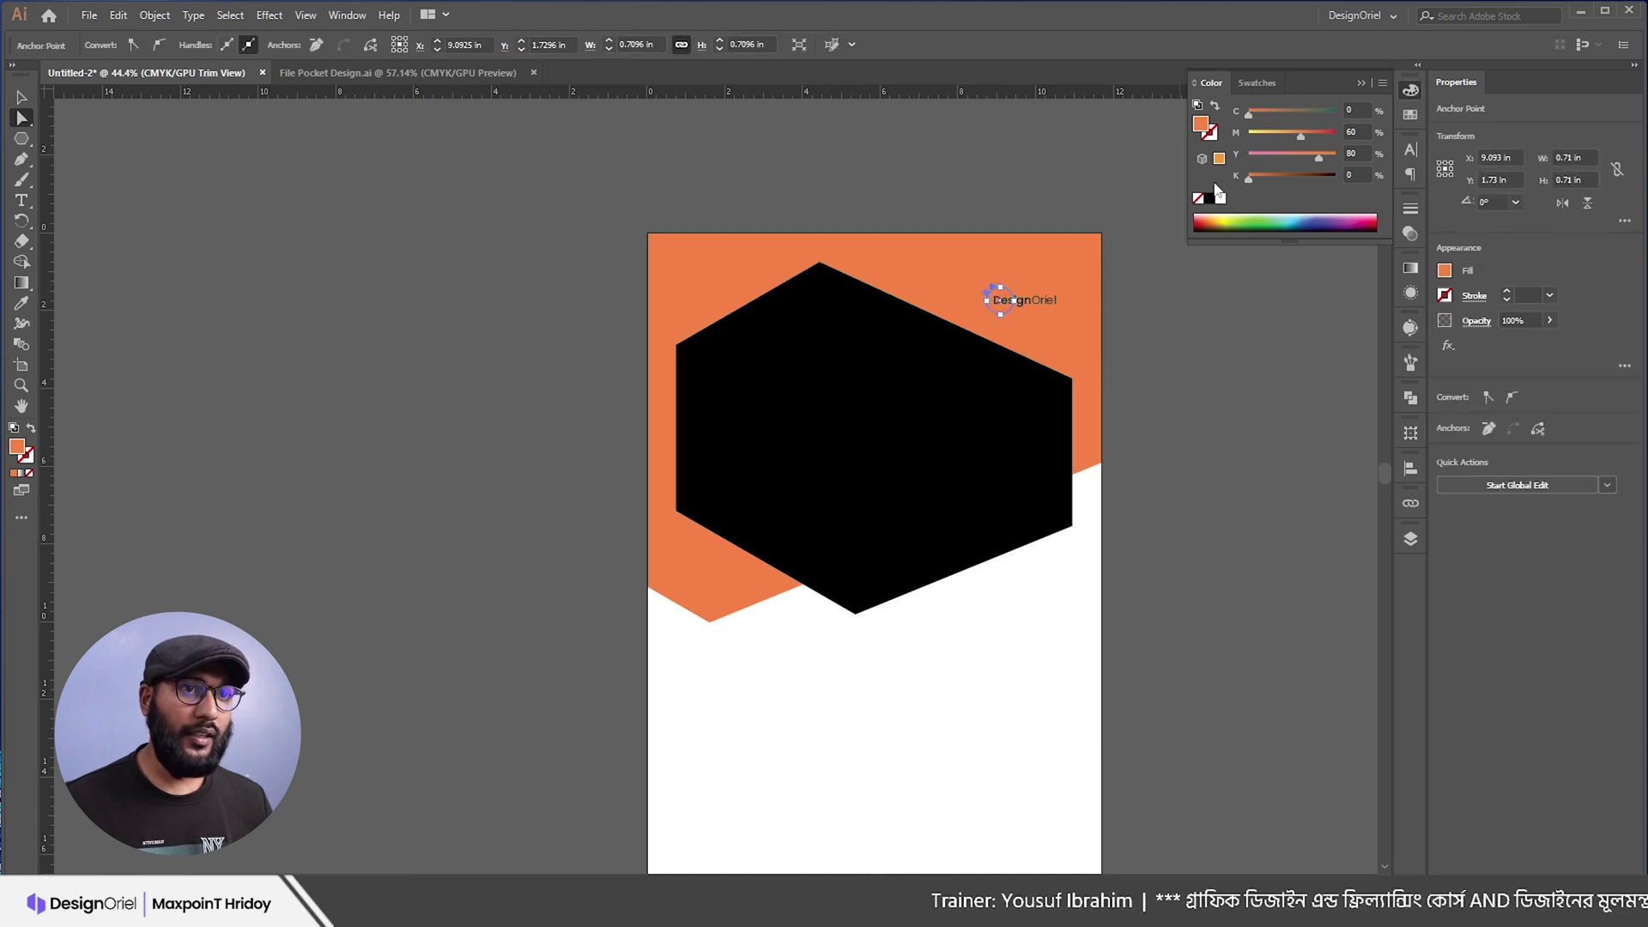
click(1220, 200)
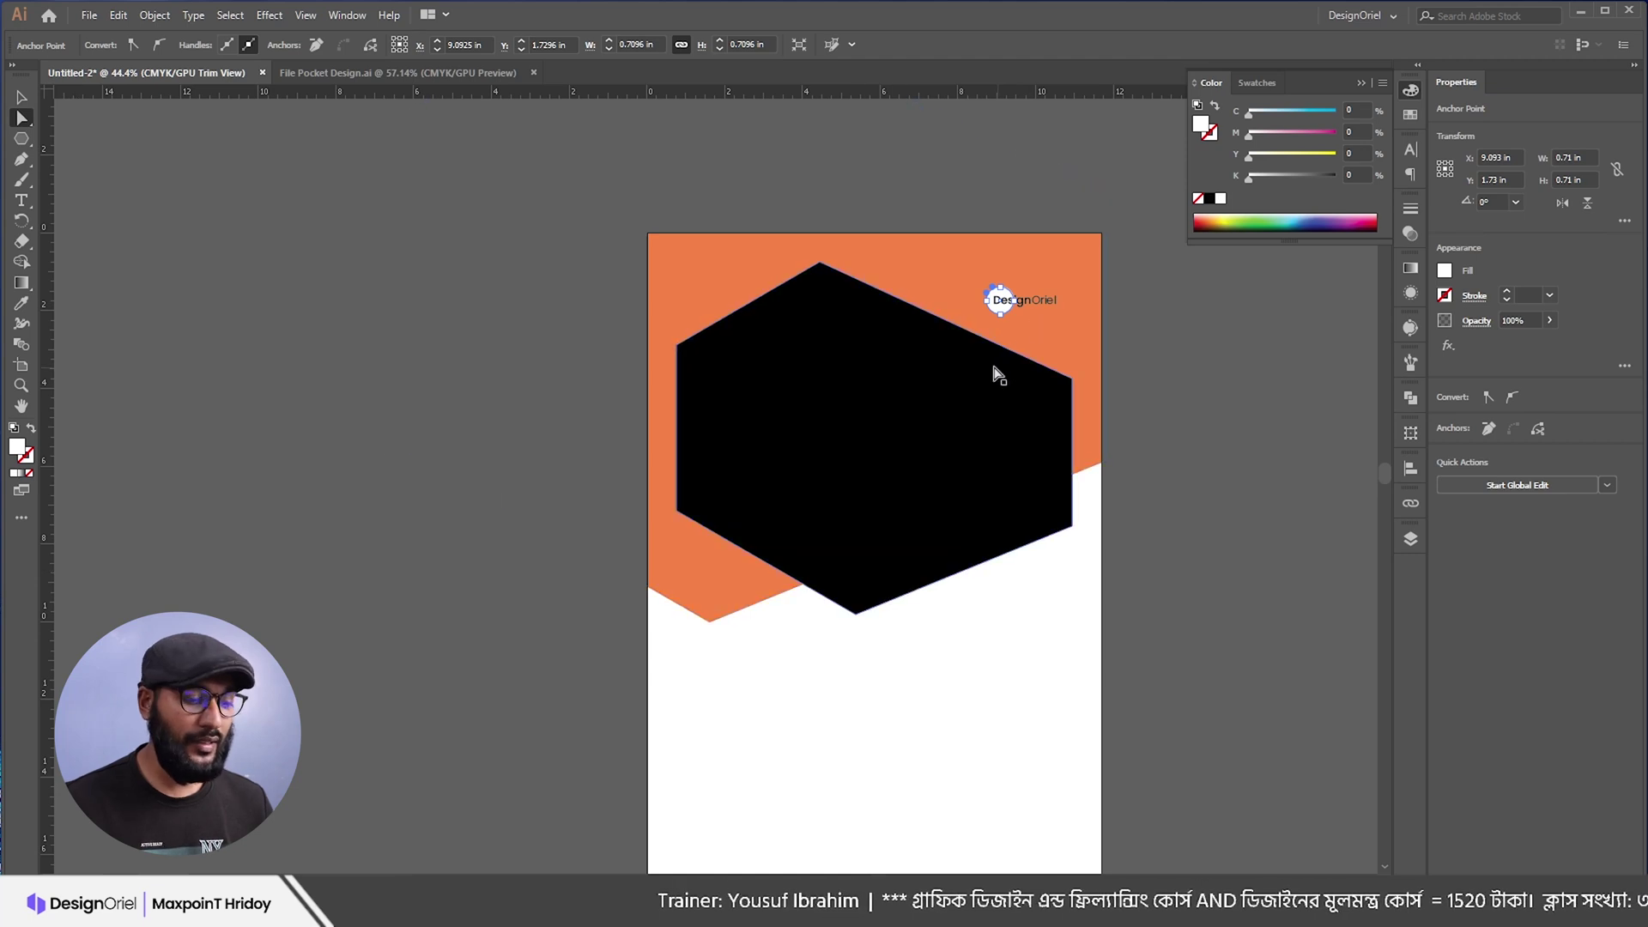
click(1412, 116)
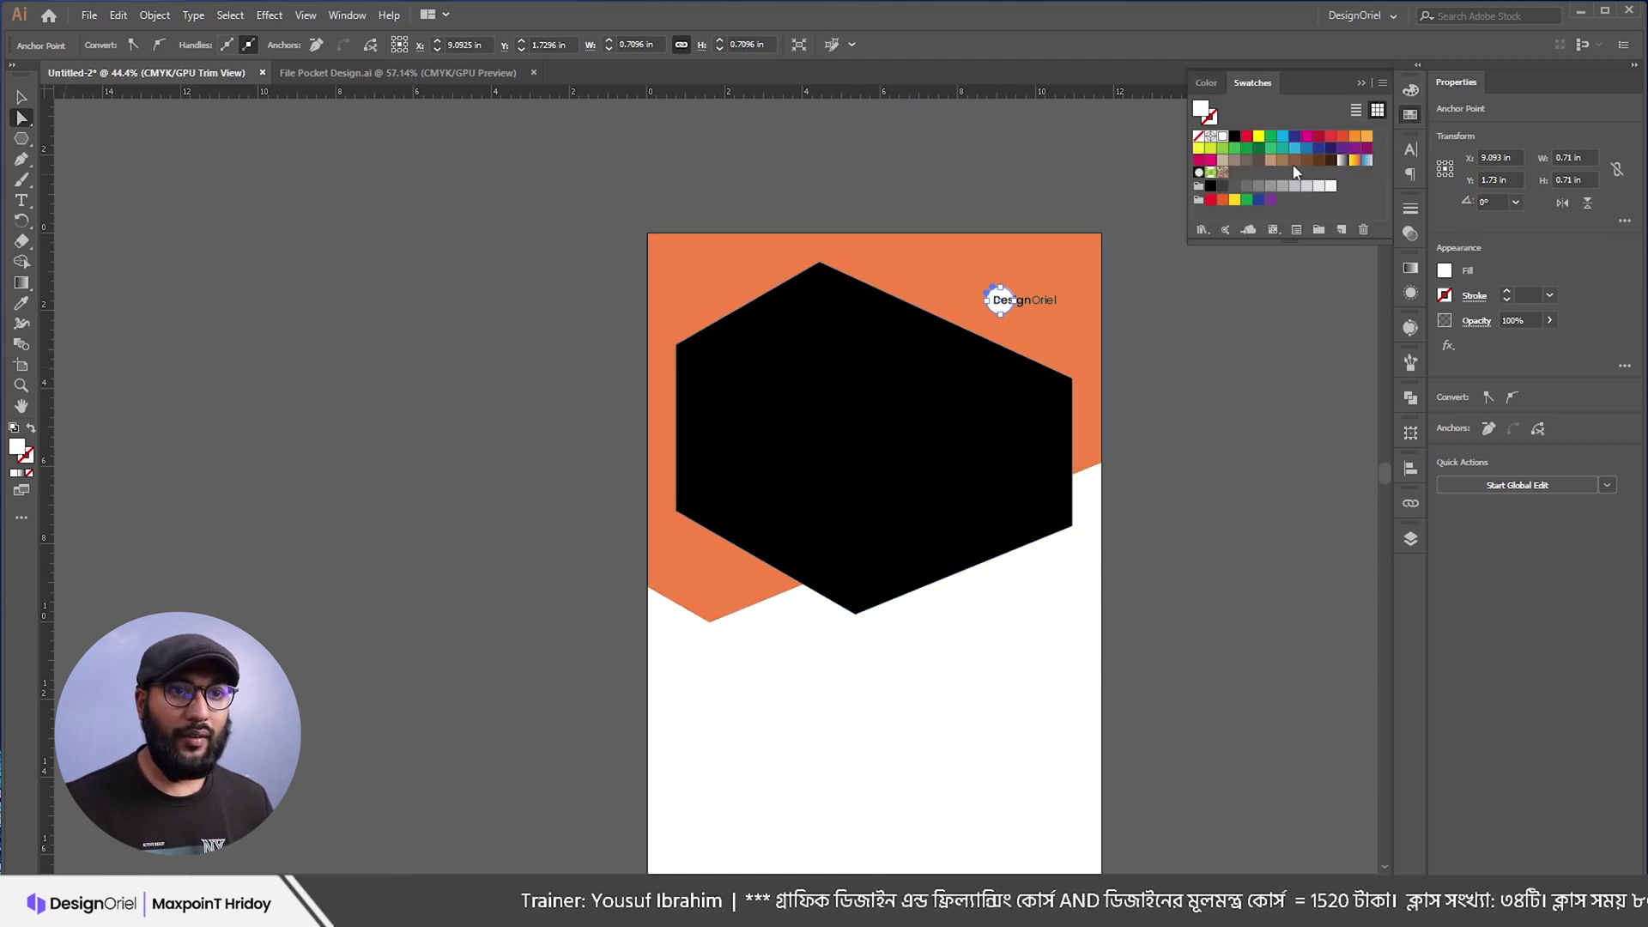
click(1213, 187)
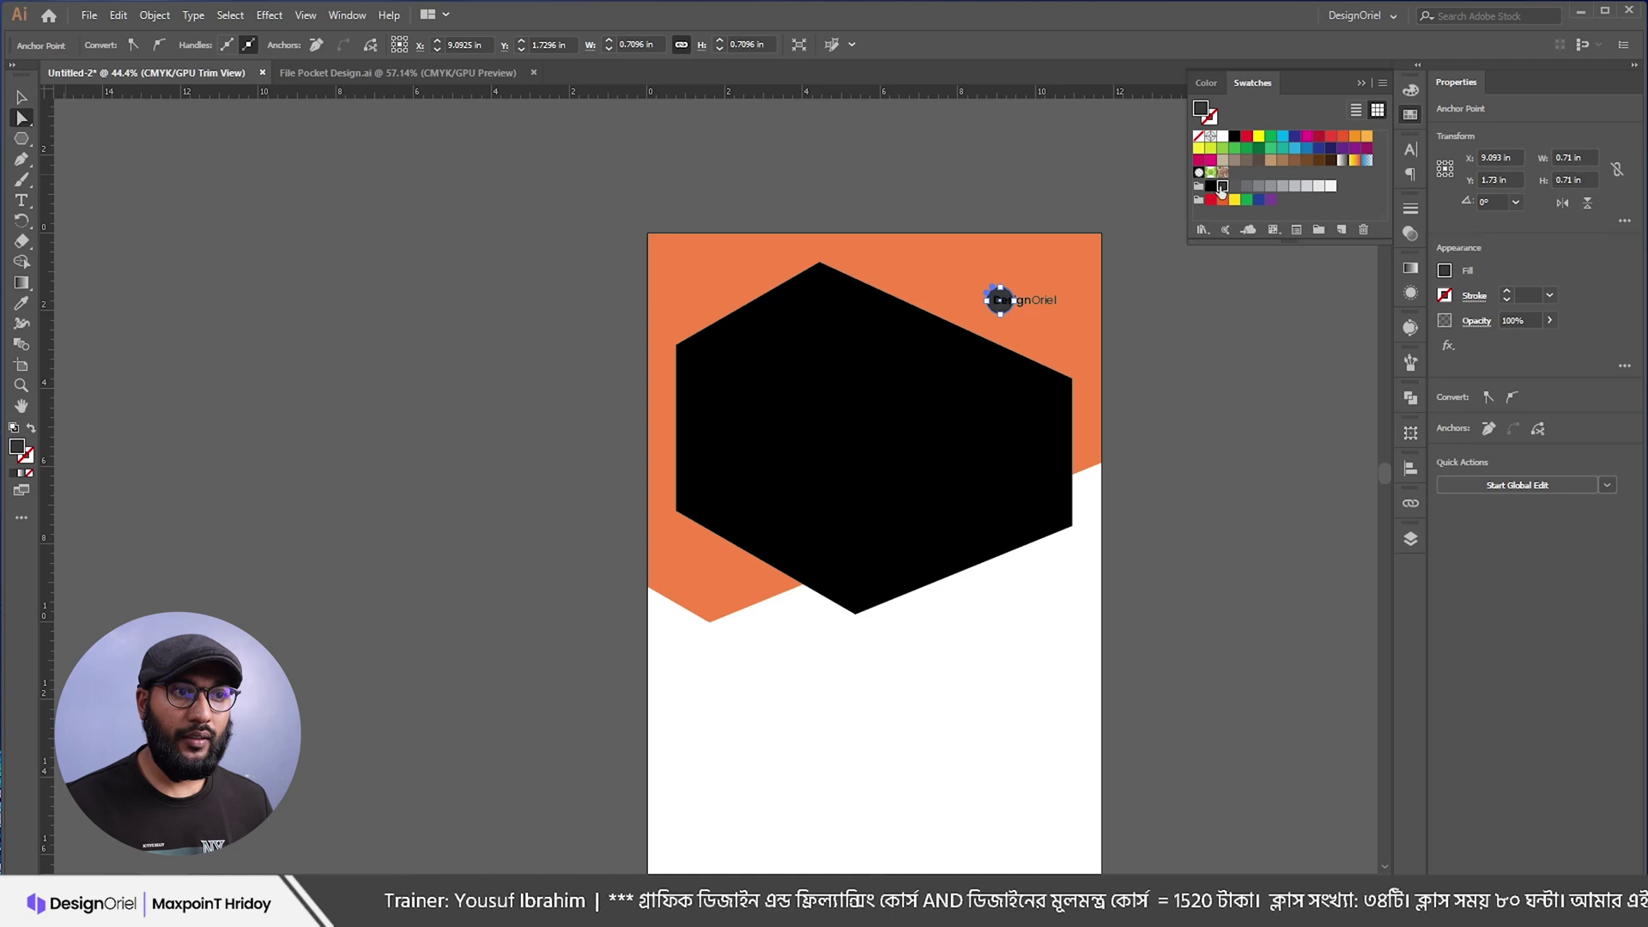
click(1227, 326)
Step: Recolor the DesignOriel logo lettering white
click(1046, 305)
click(1233, 139)
click(1141, 383)
Step: Inspect the recolored logo up close and in the full layout, with Trim View off
ctrl+click(1091, 412)
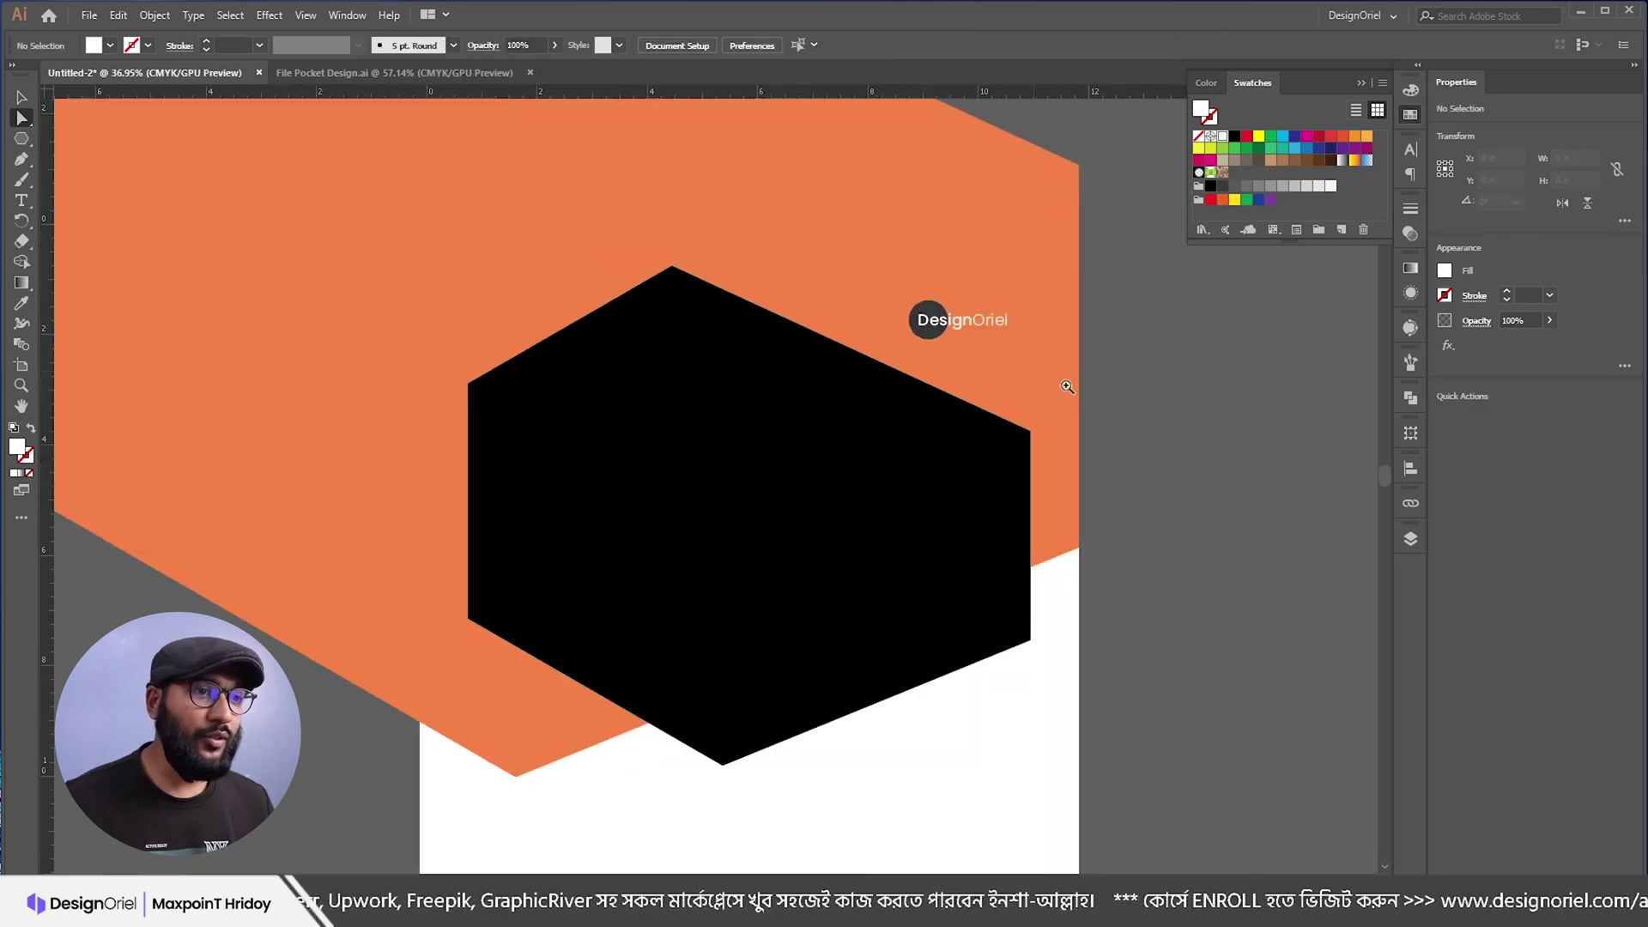
alt+click(1067, 387)
alt+click(883, 445)
alt+click(802, 452)
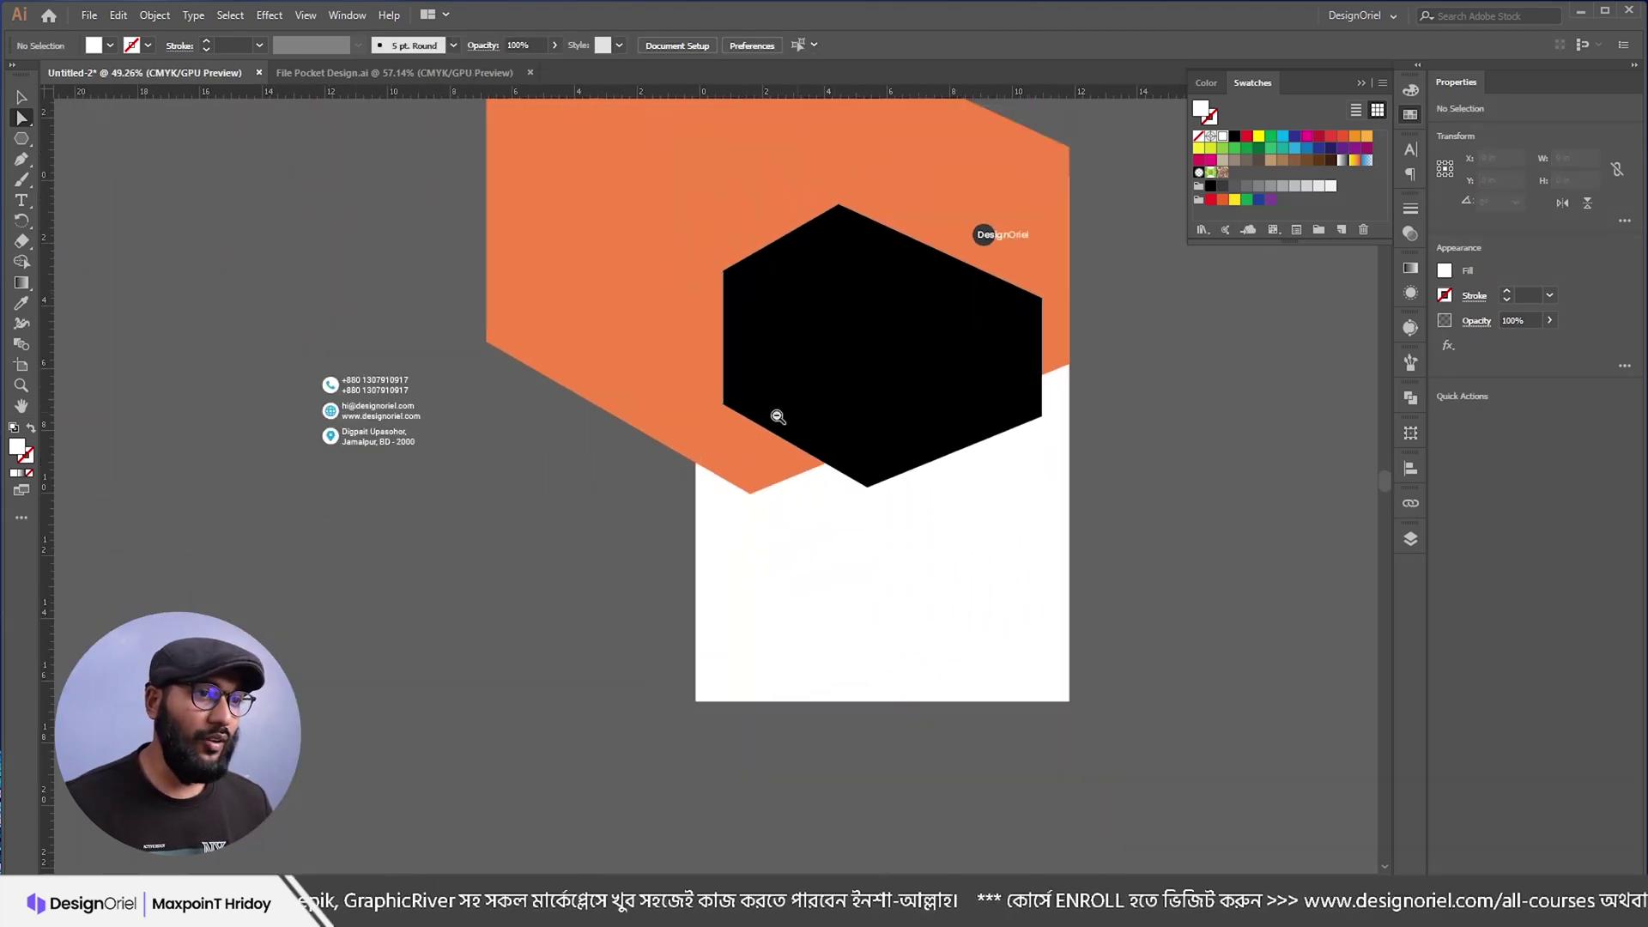
alt+click(778, 416)
ctrl+click(827, 446)
drag(913, 478, 853, 445)
key(v)
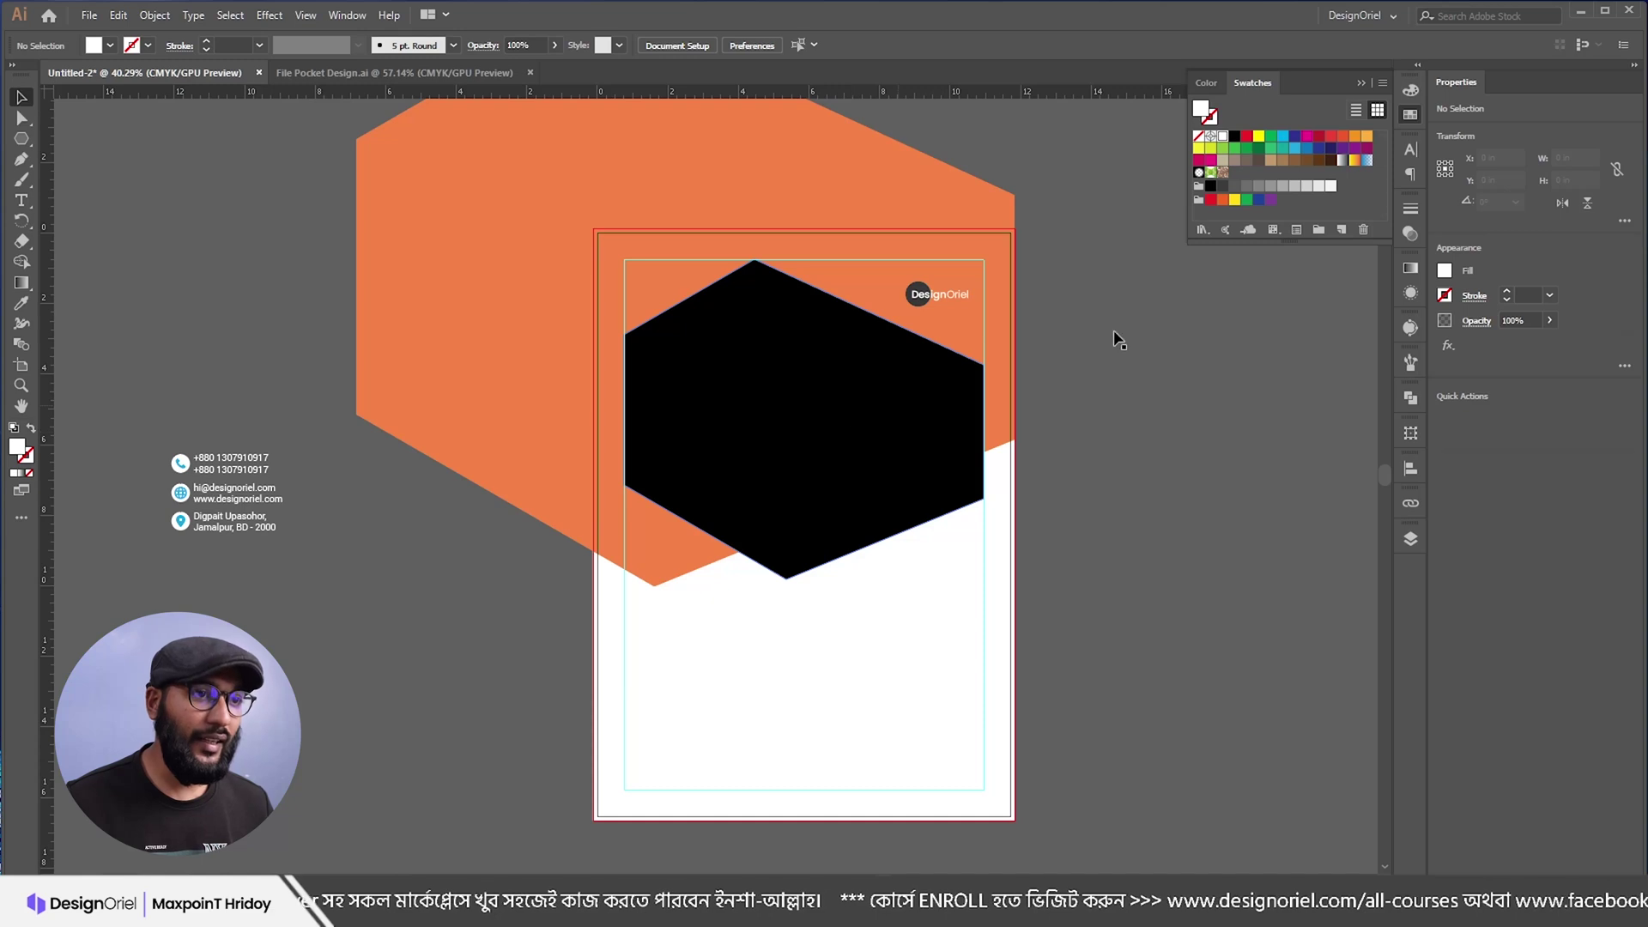
Step: Switch to the web browser, search for "unsplash" and open the Unsplash free images page
key(alt+Tab)
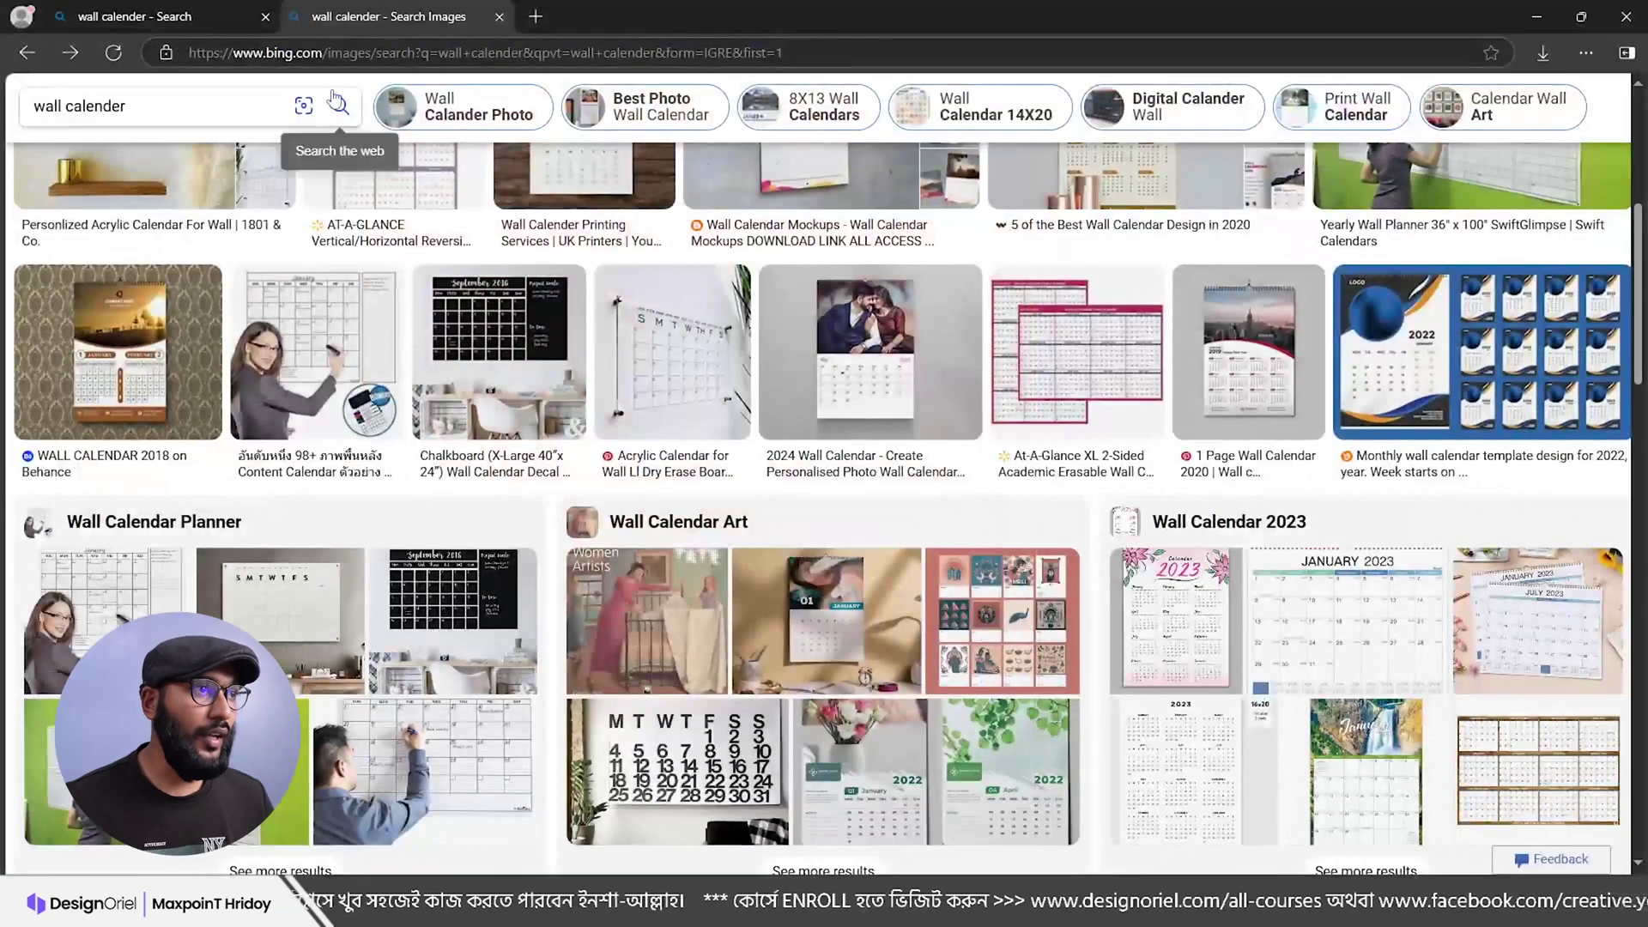
scroll(330, 129, up, 10)
click(334, 54)
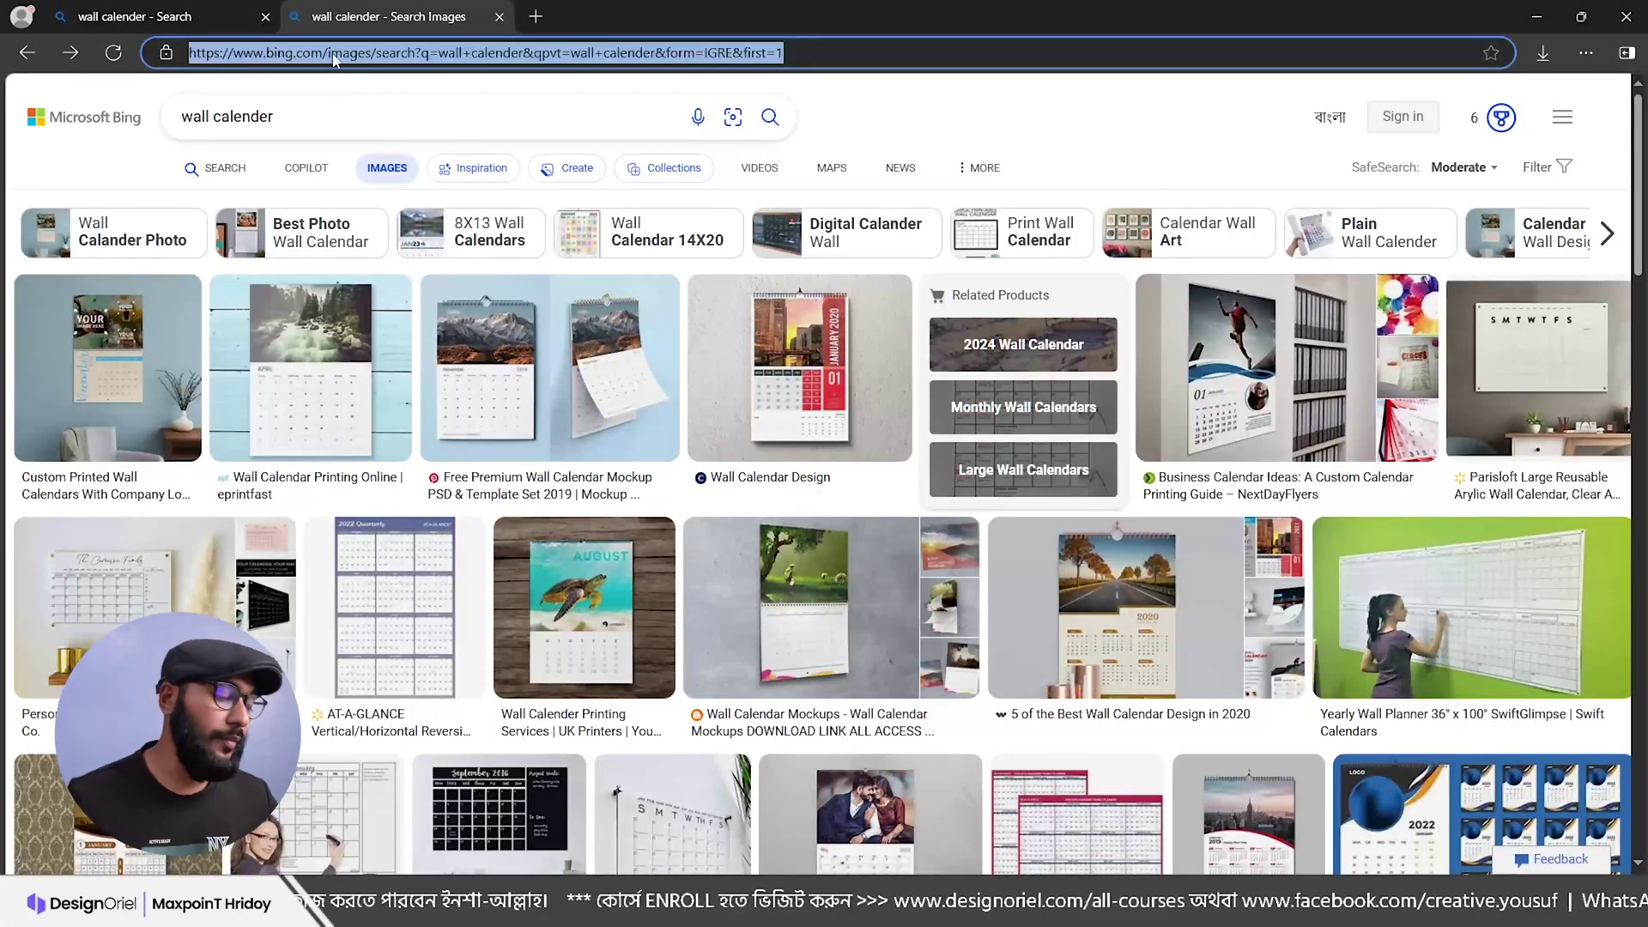
text(unsplash)
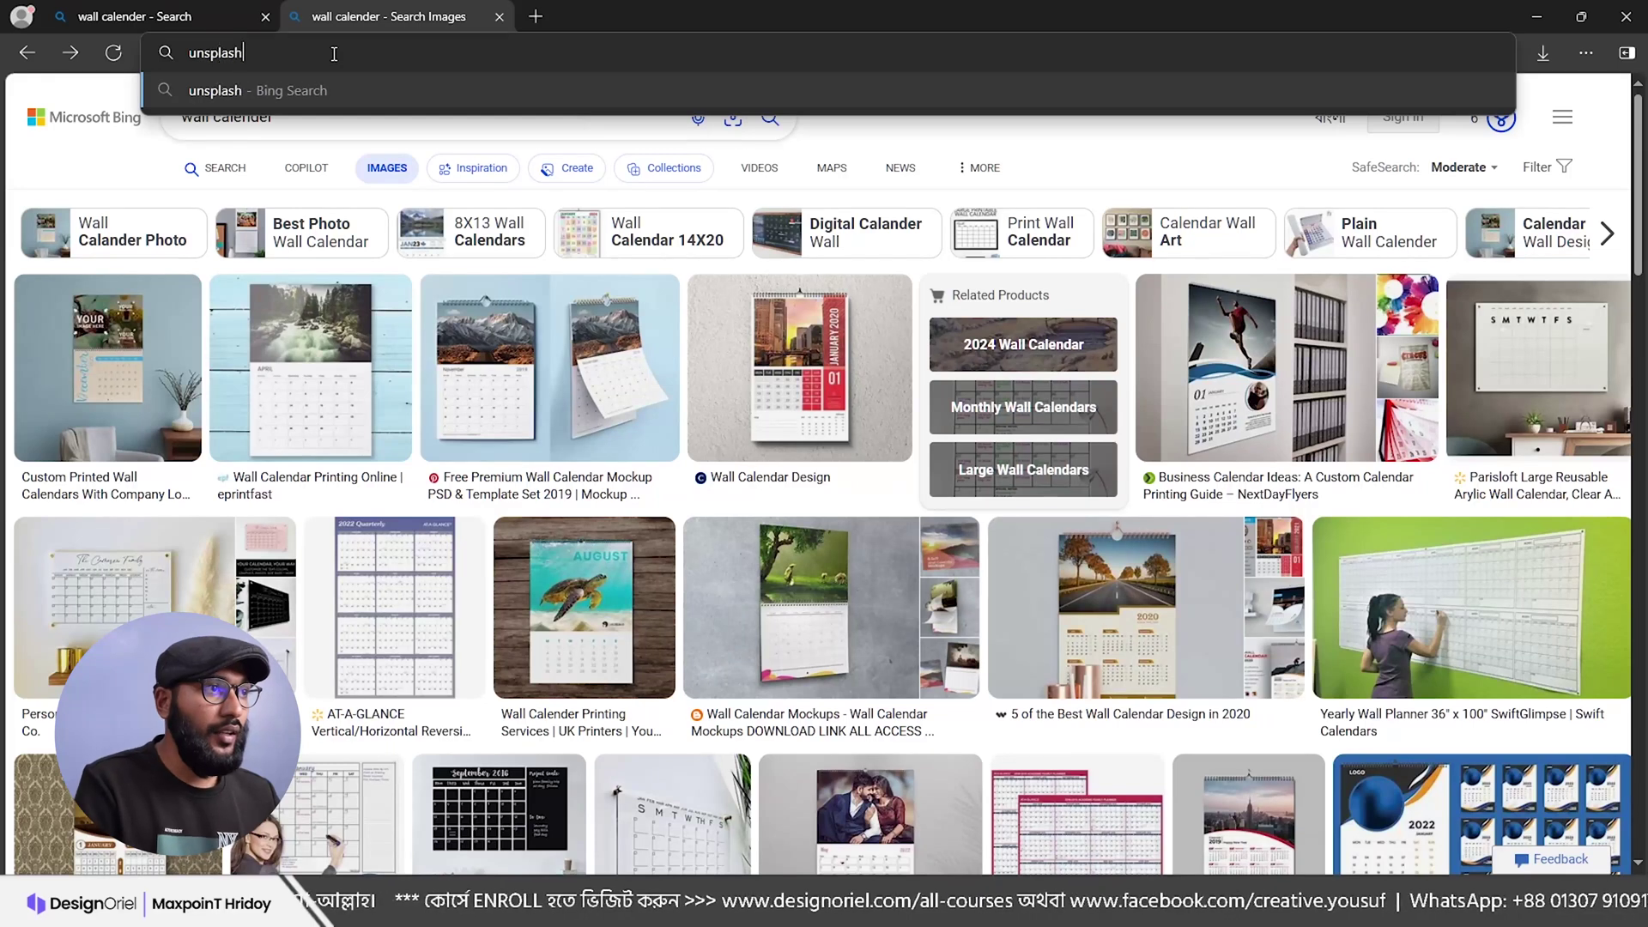
key(Return)
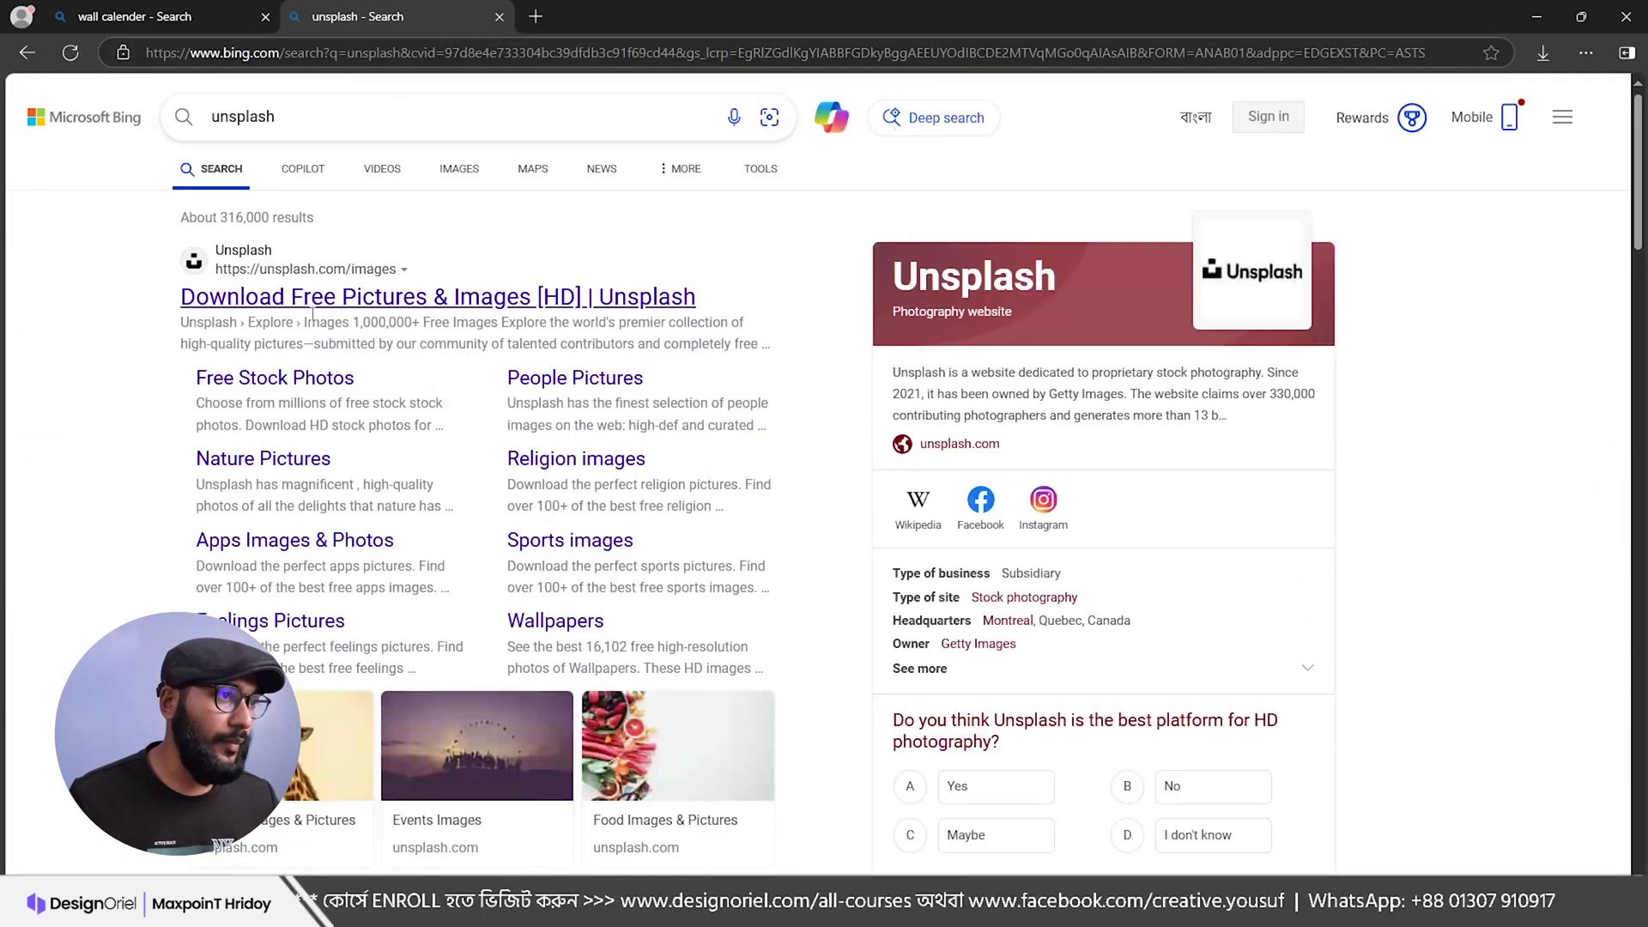
click(317, 304)
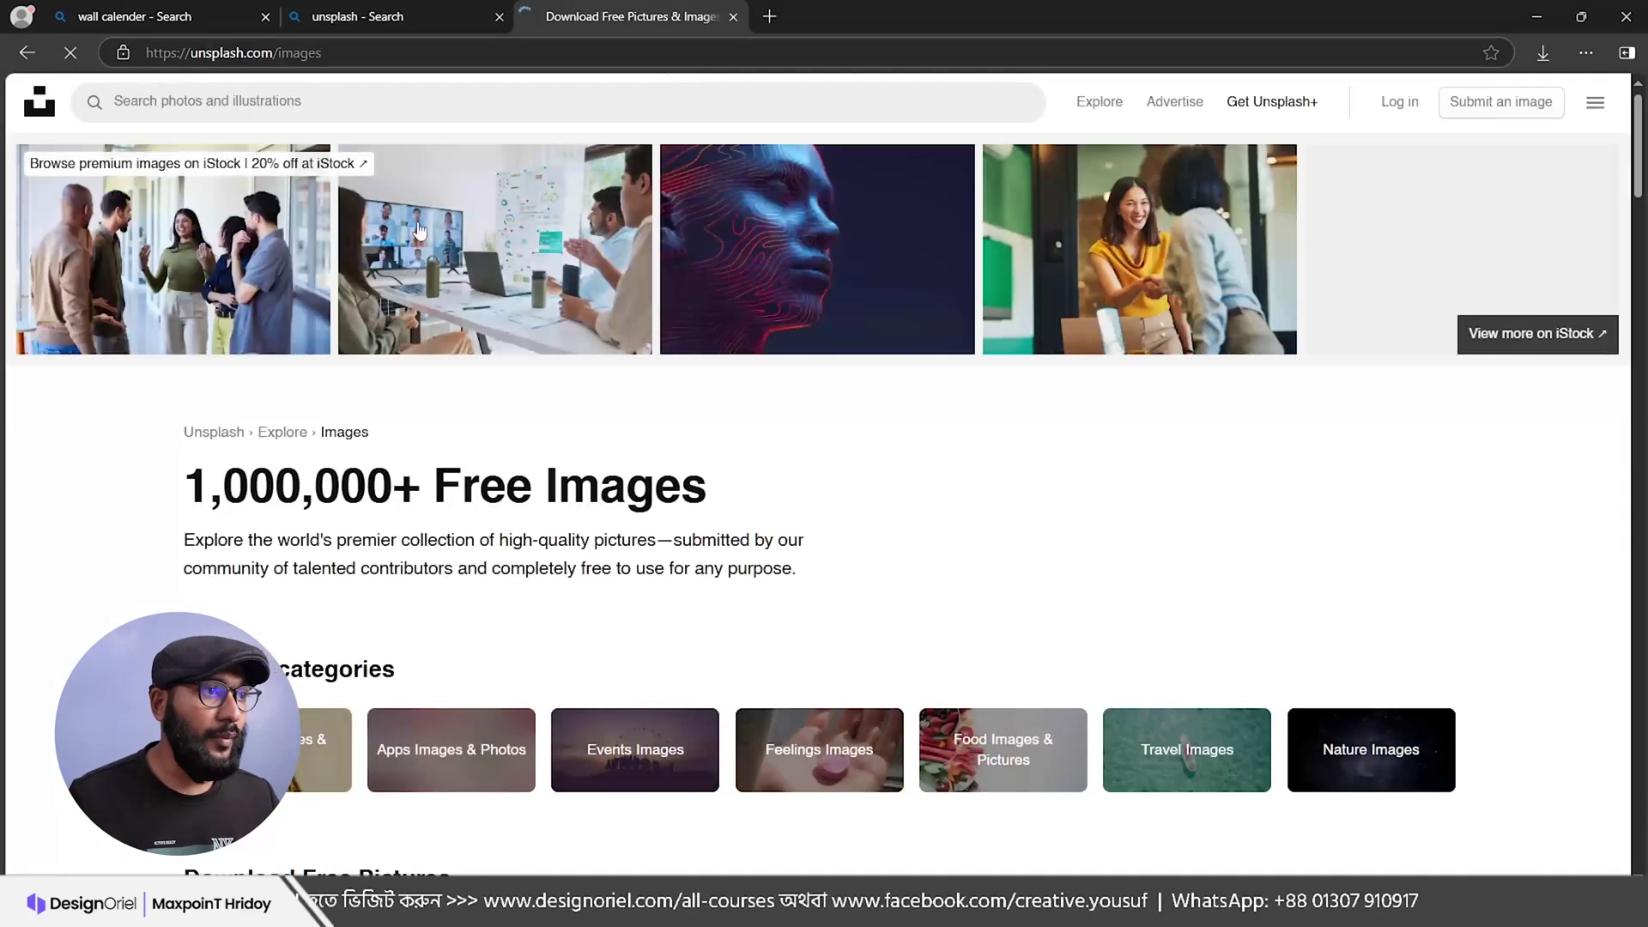
Step: Search Unsplash for "wallpaper" photos
click(285, 96)
text(wallp)
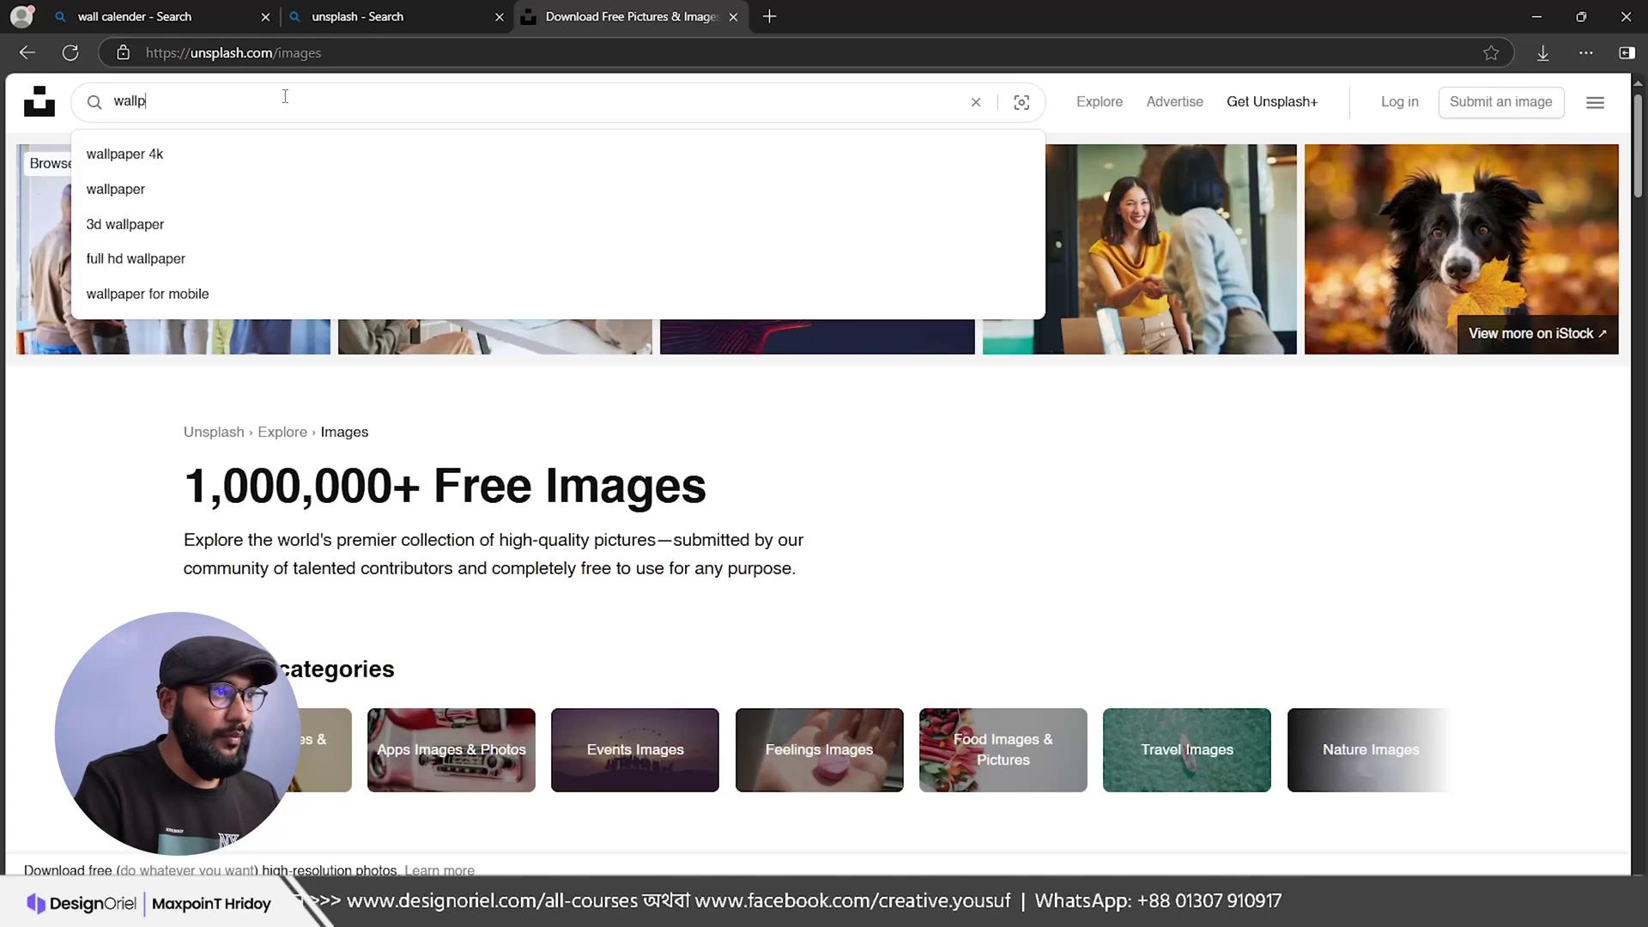
text(aper)
key(Return)
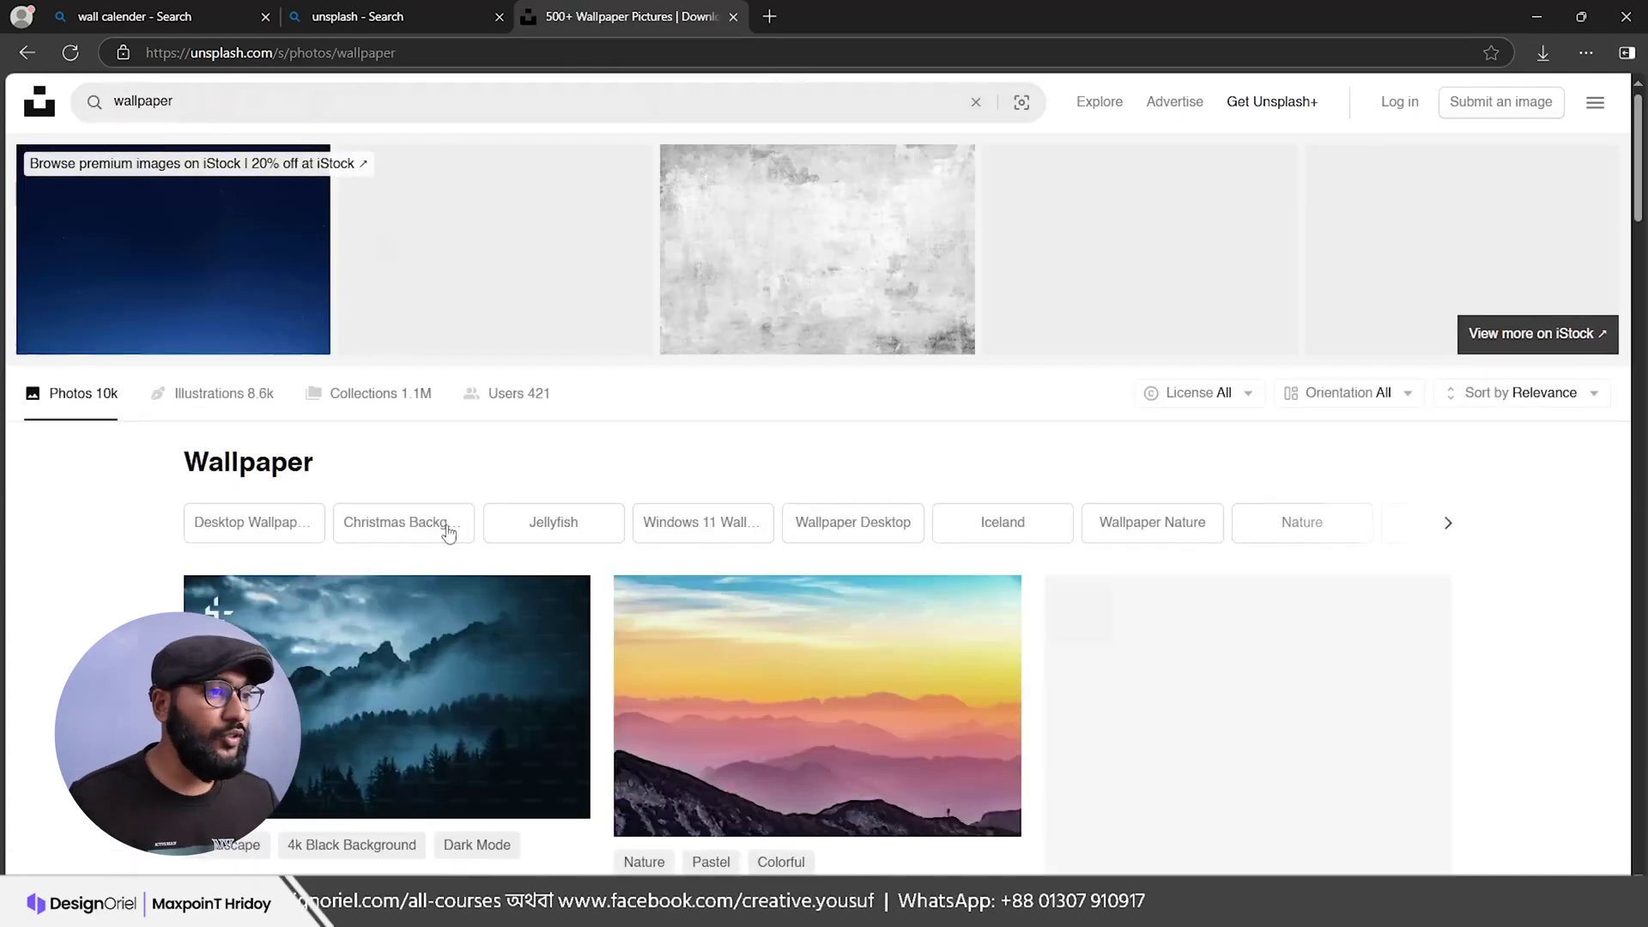
Step: Browse the wallpaper photos for an image suited to the calendar's hexagon
scroll(757, 536, down, 3)
scroll(856, 489, down, 15)
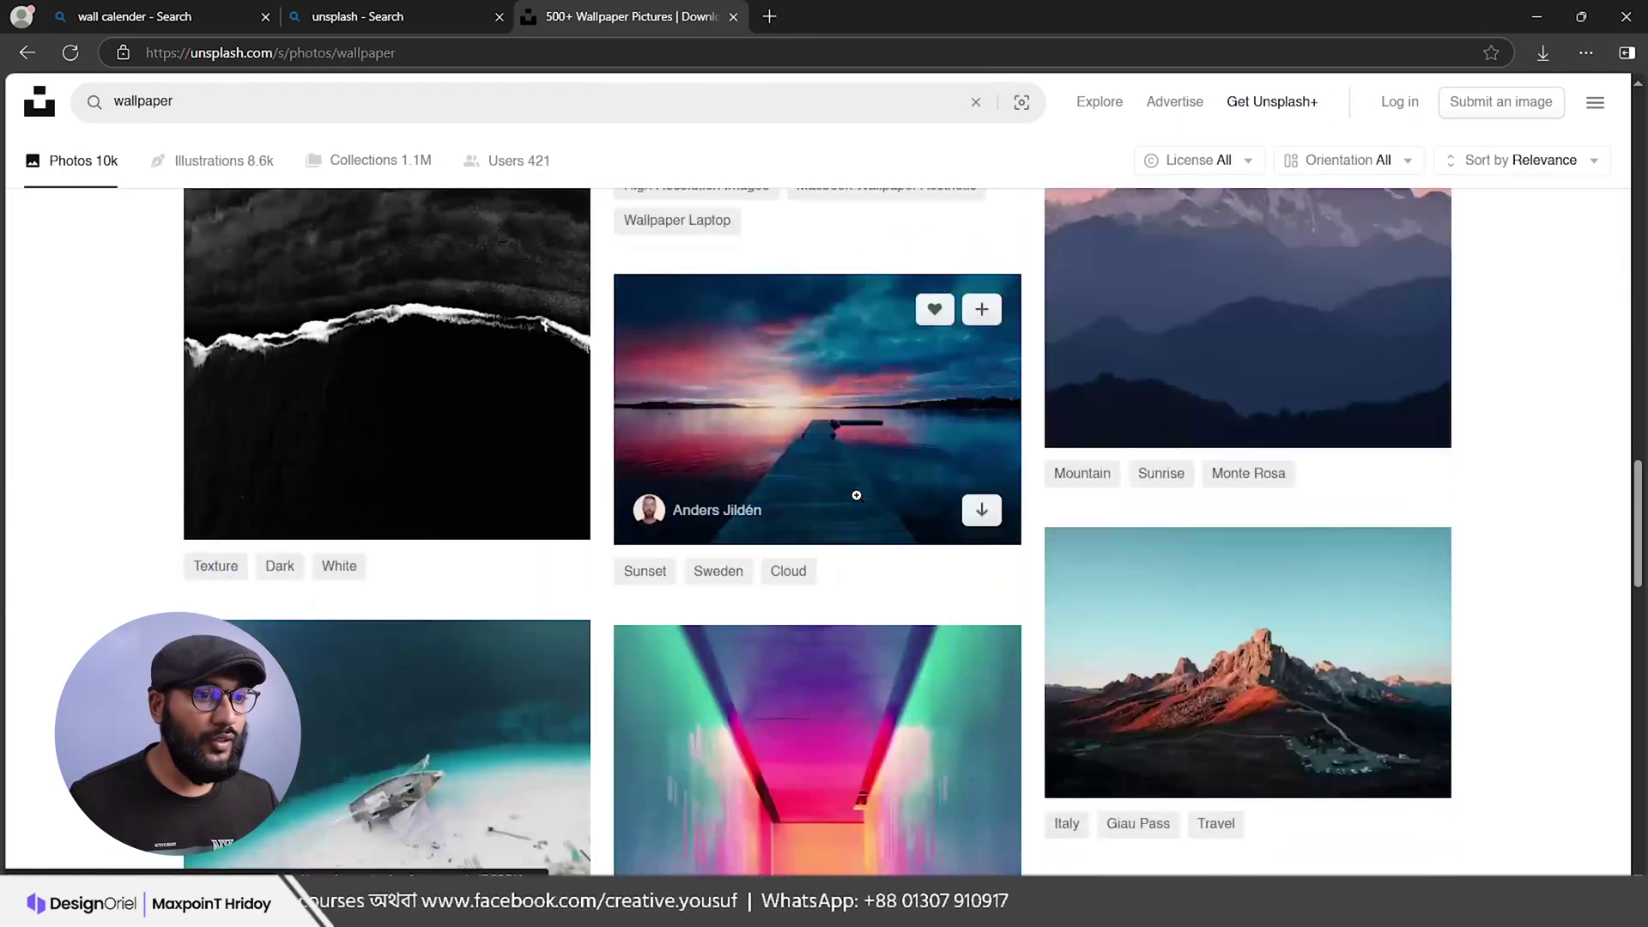
scroll(839, 578, down, 10)
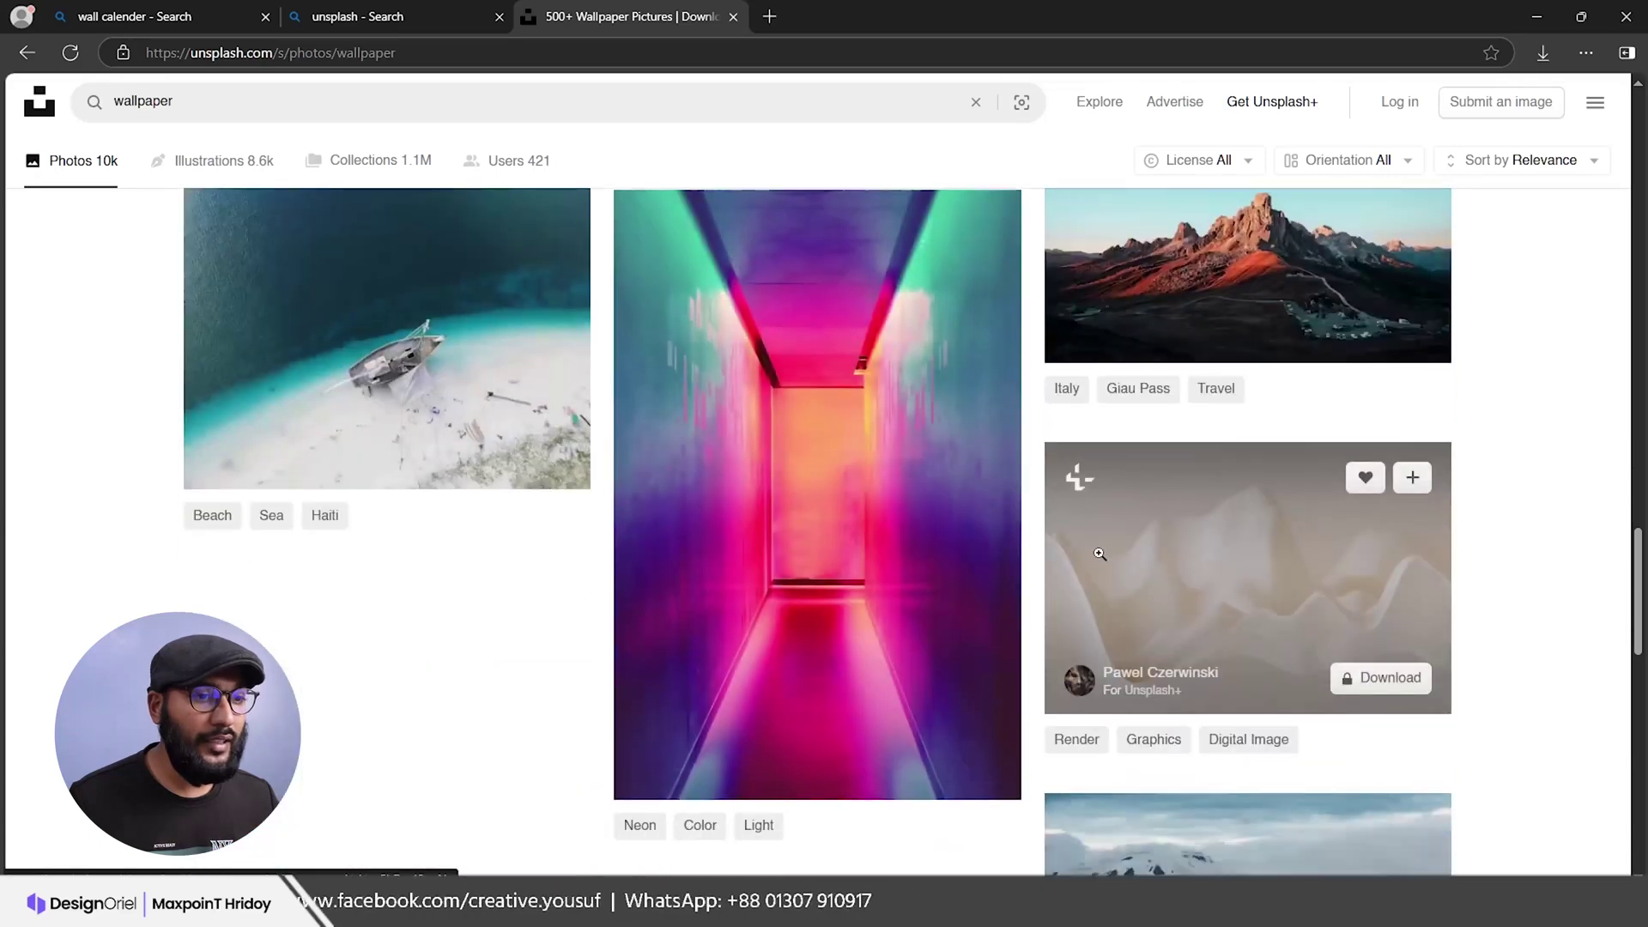
scroll(937, 515, down, 7)
scroll(910, 533, up, 8)
click(831, 753)
scroll(1150, 532, up, 8)
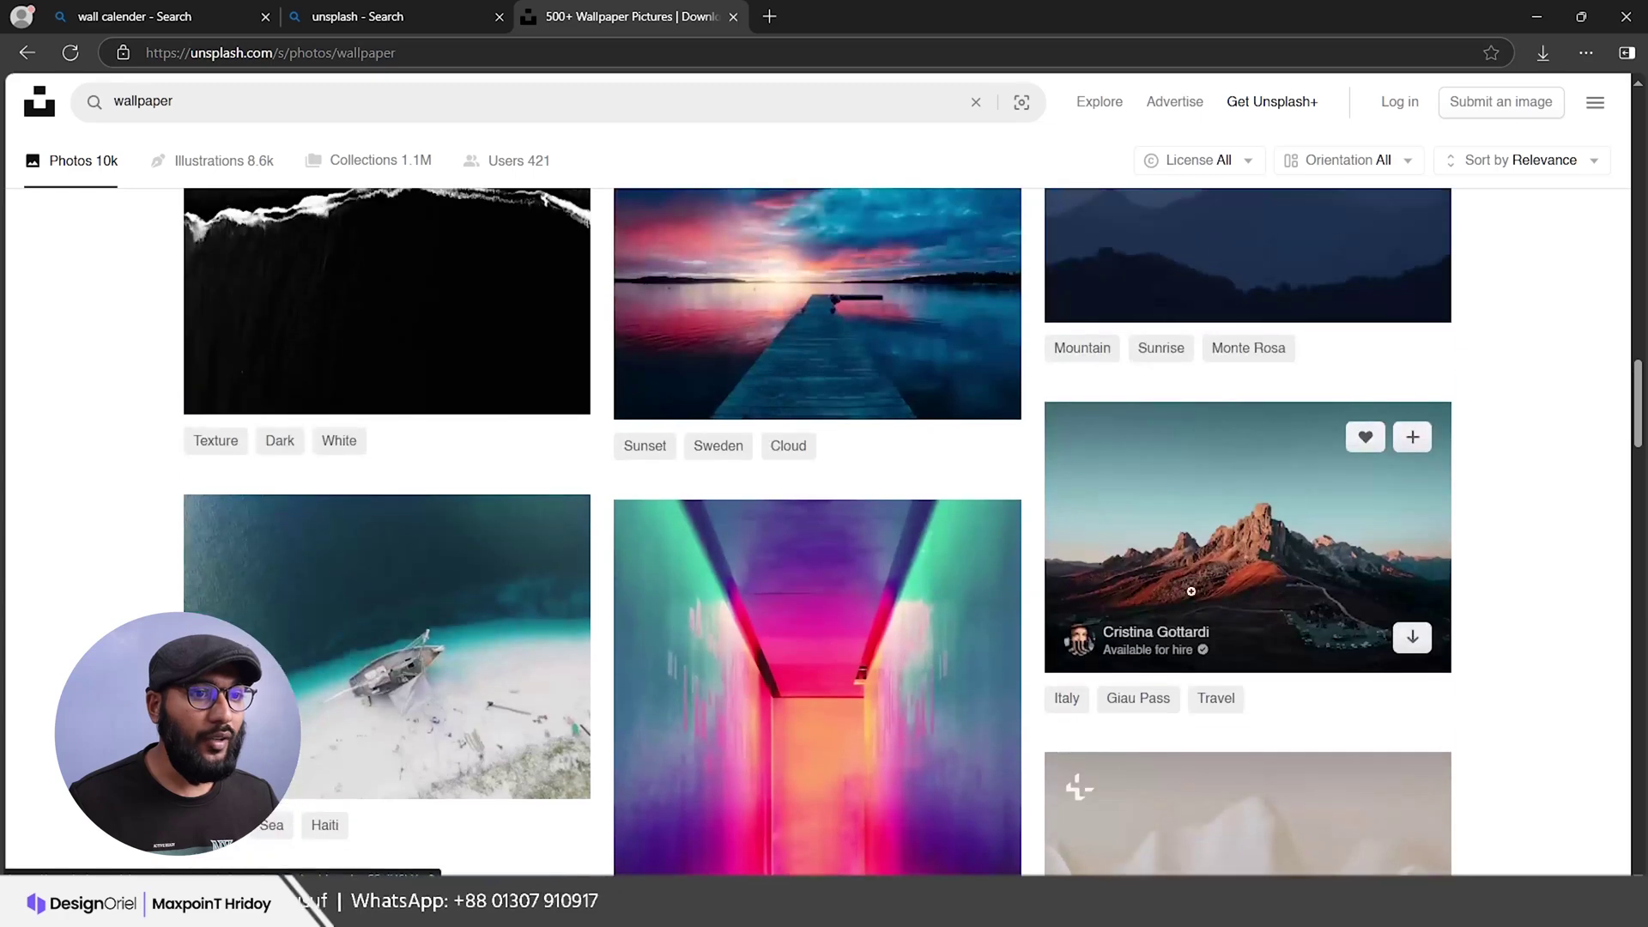
scroll(1217, 592, down, 8)
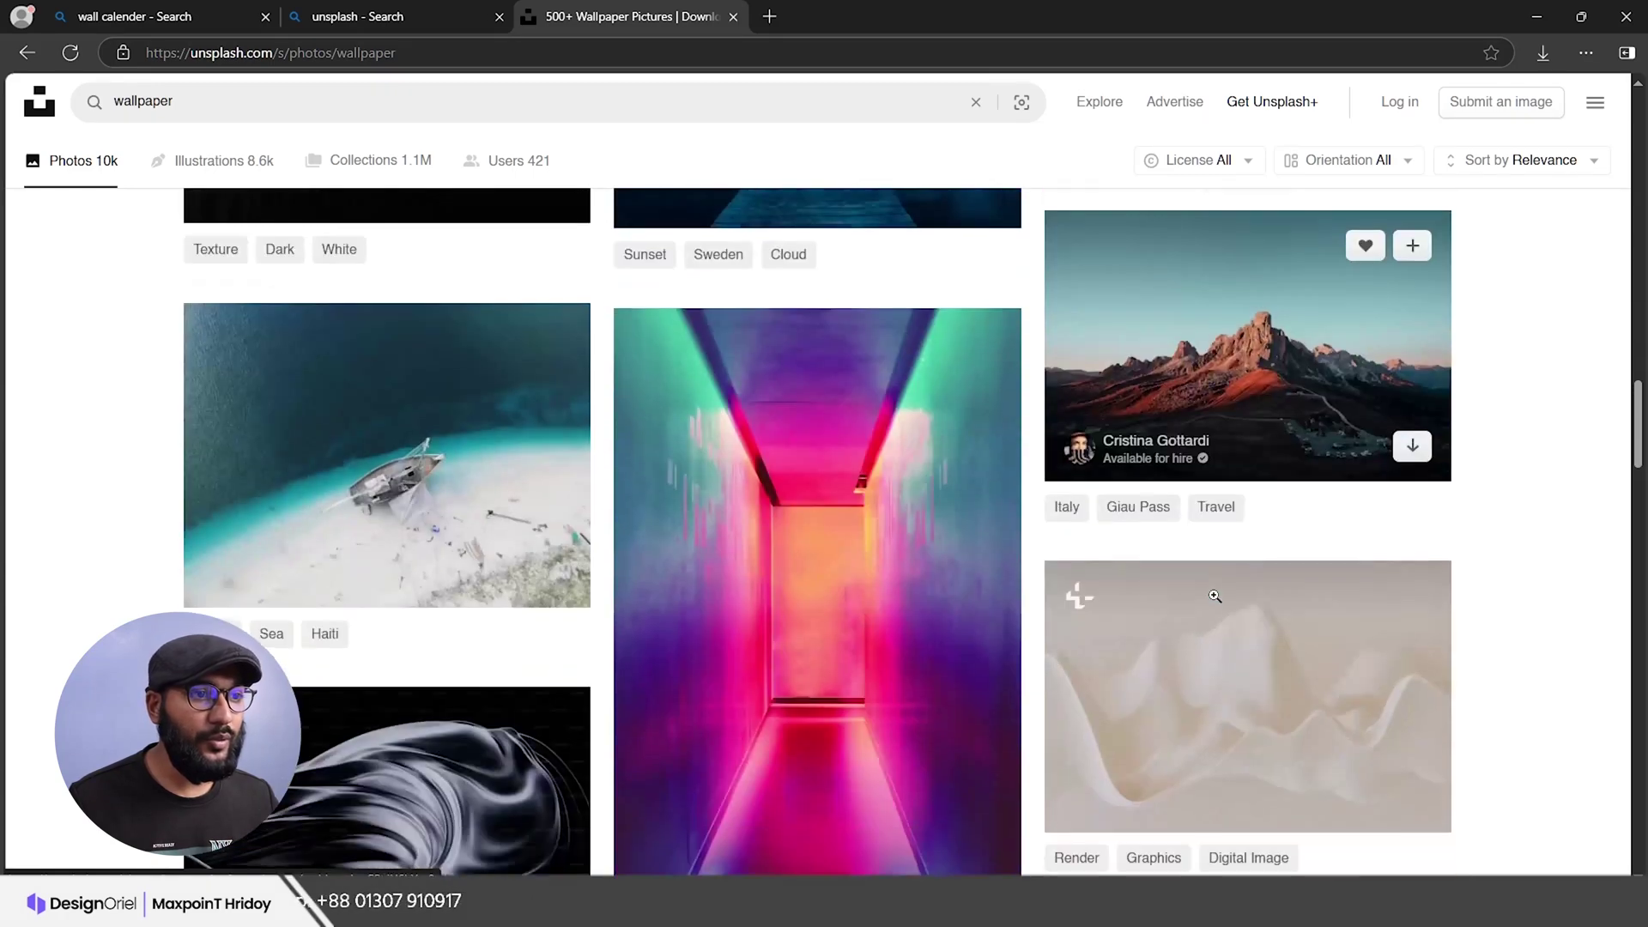
scroll(964, 561, down, 12)
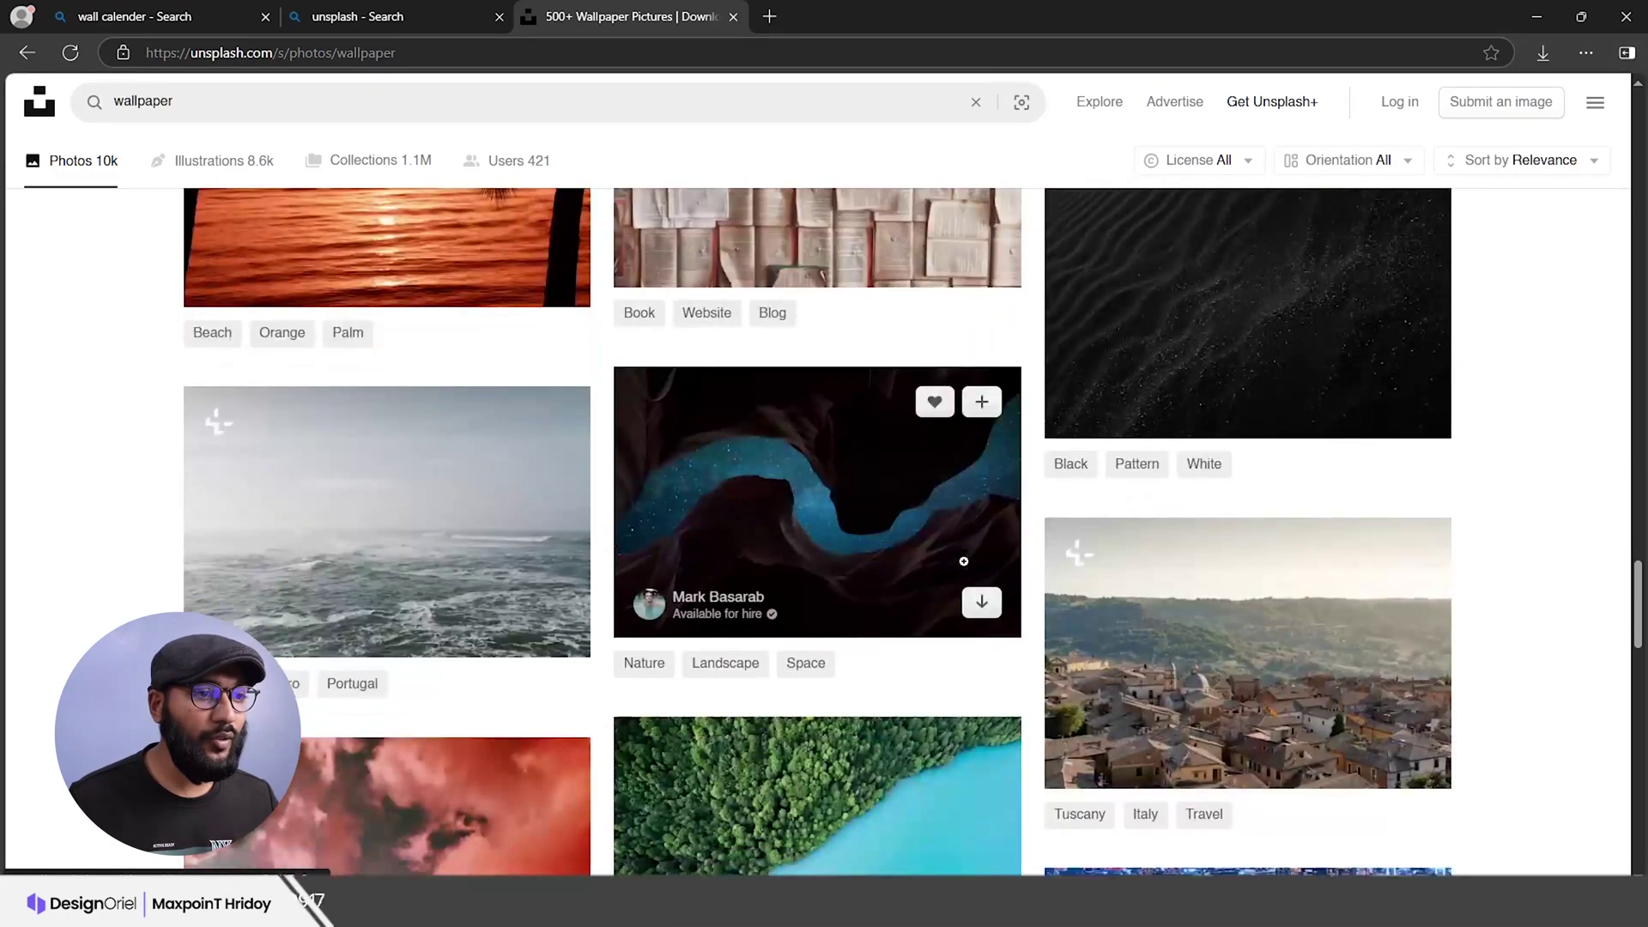
scroll(966, 563, down, 15)
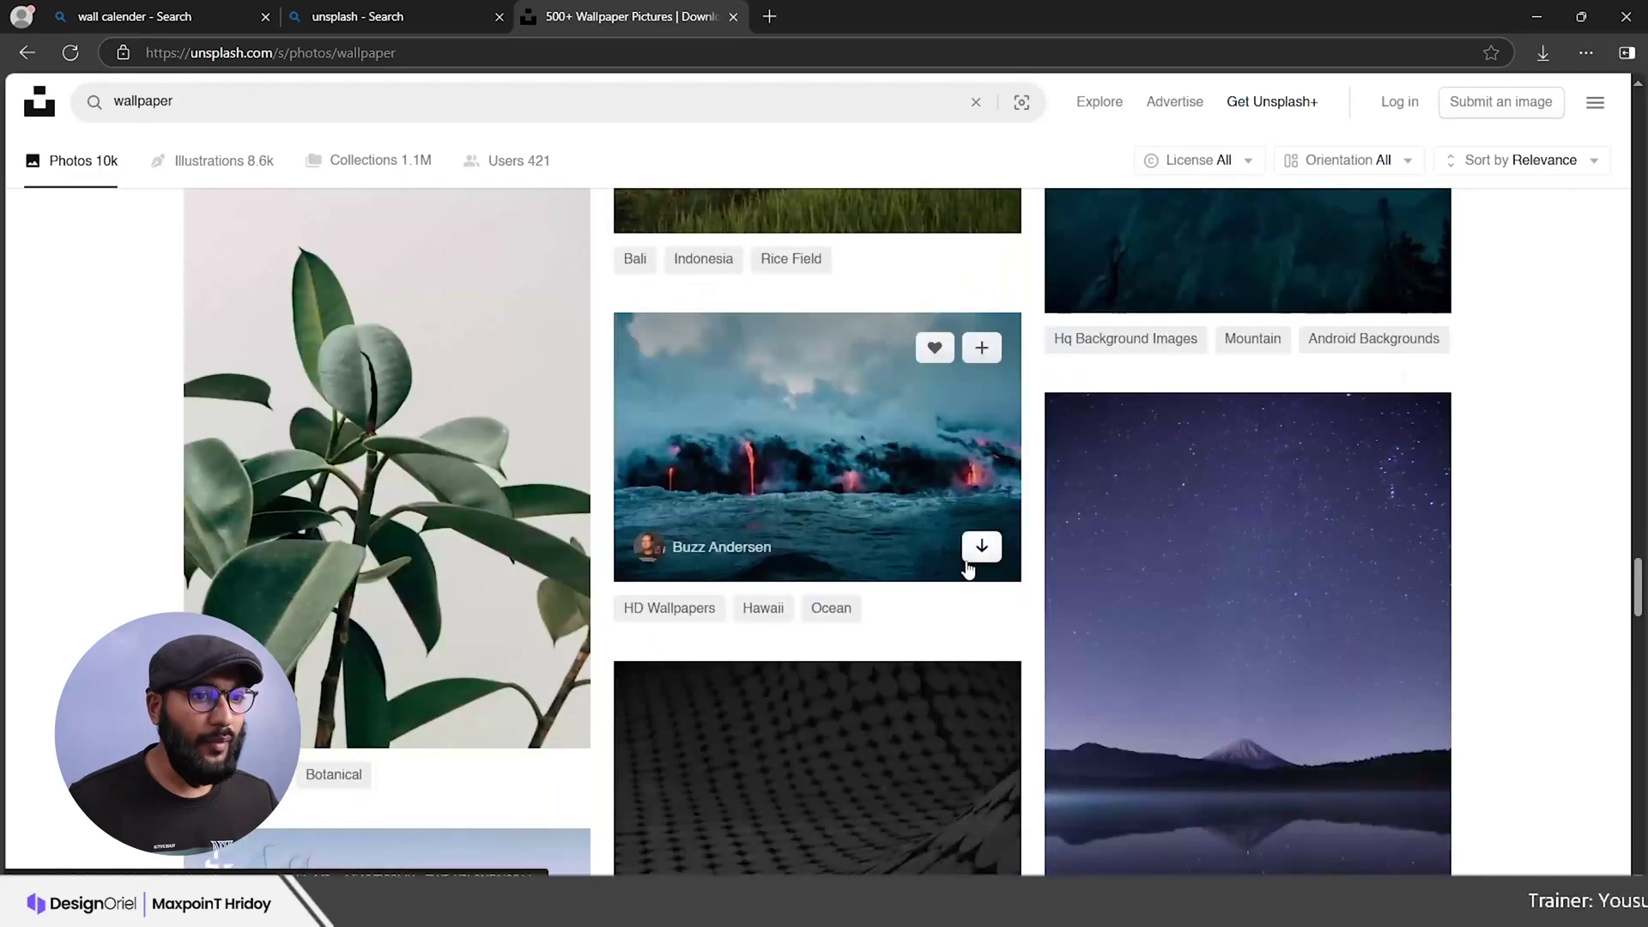
scroll(970, 566, down, 5)
scroll(491, 561, up, 2)
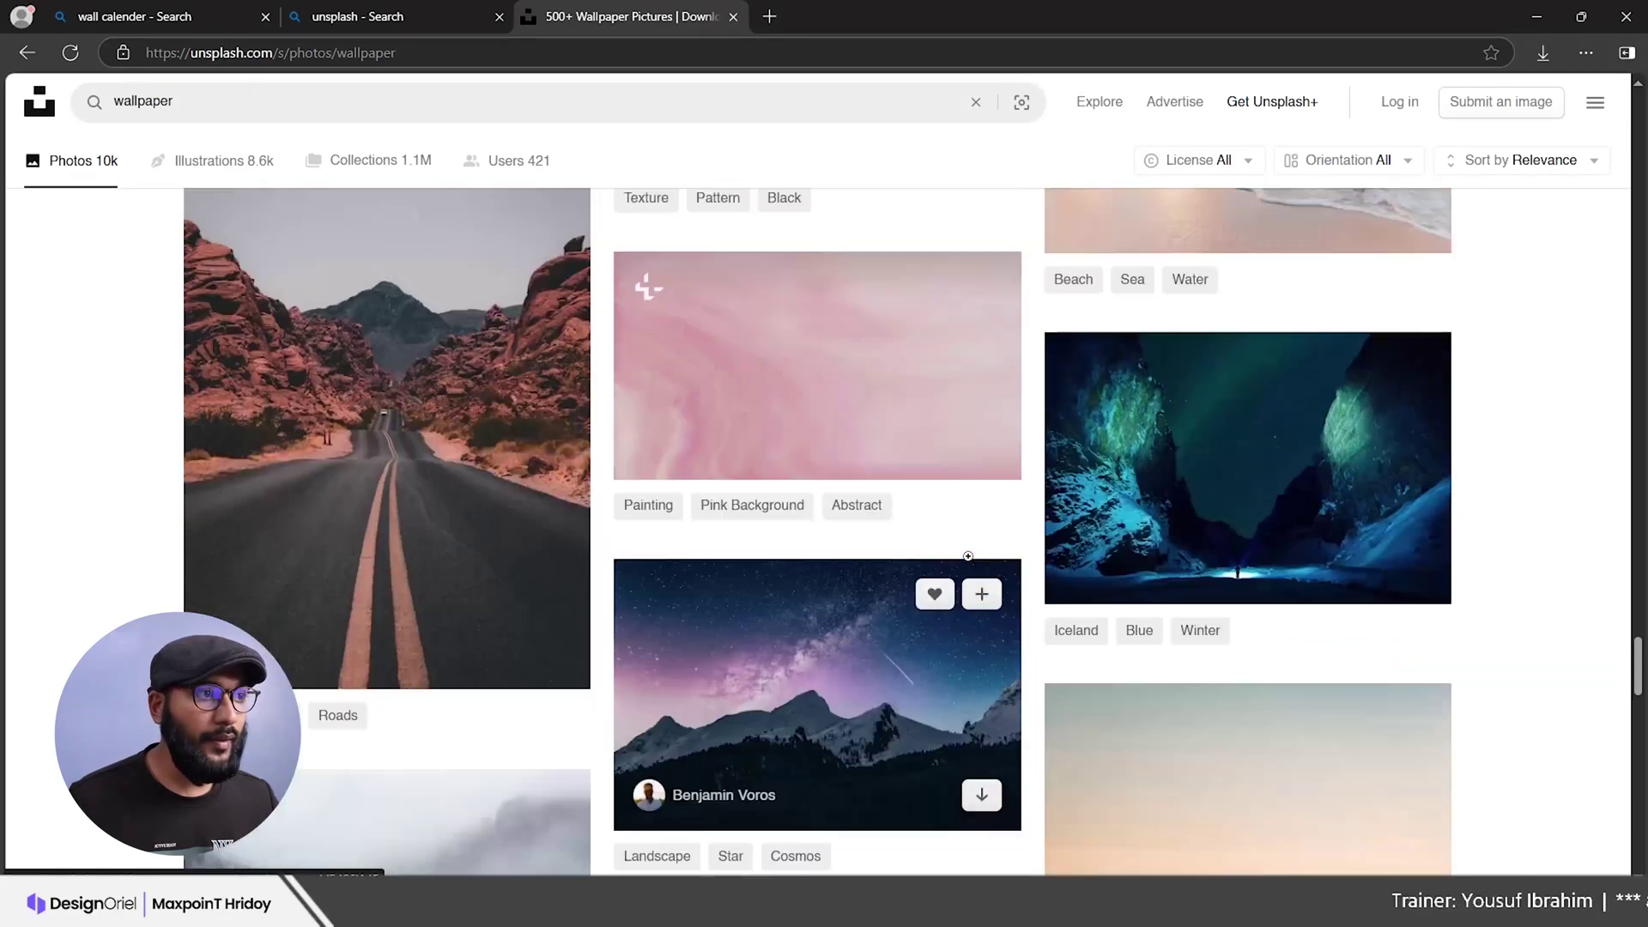
Step: Copy the photo of the black road between brown rocks and paste it into the Illustrator calendar document
click(467, 545)
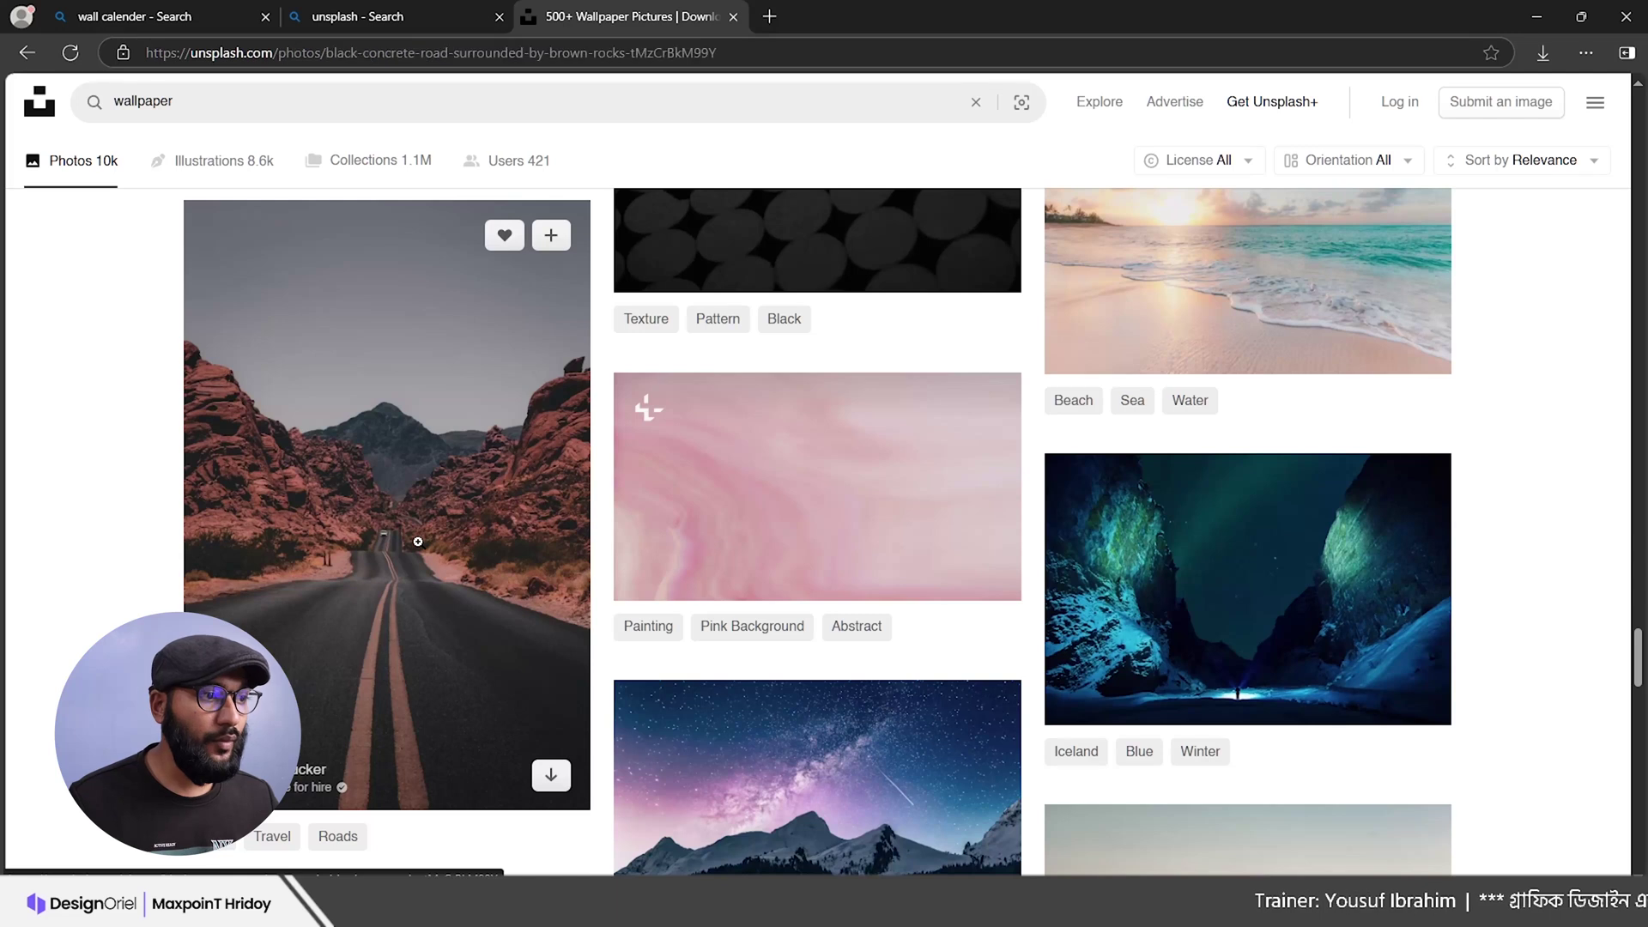
right_click(770, 404)
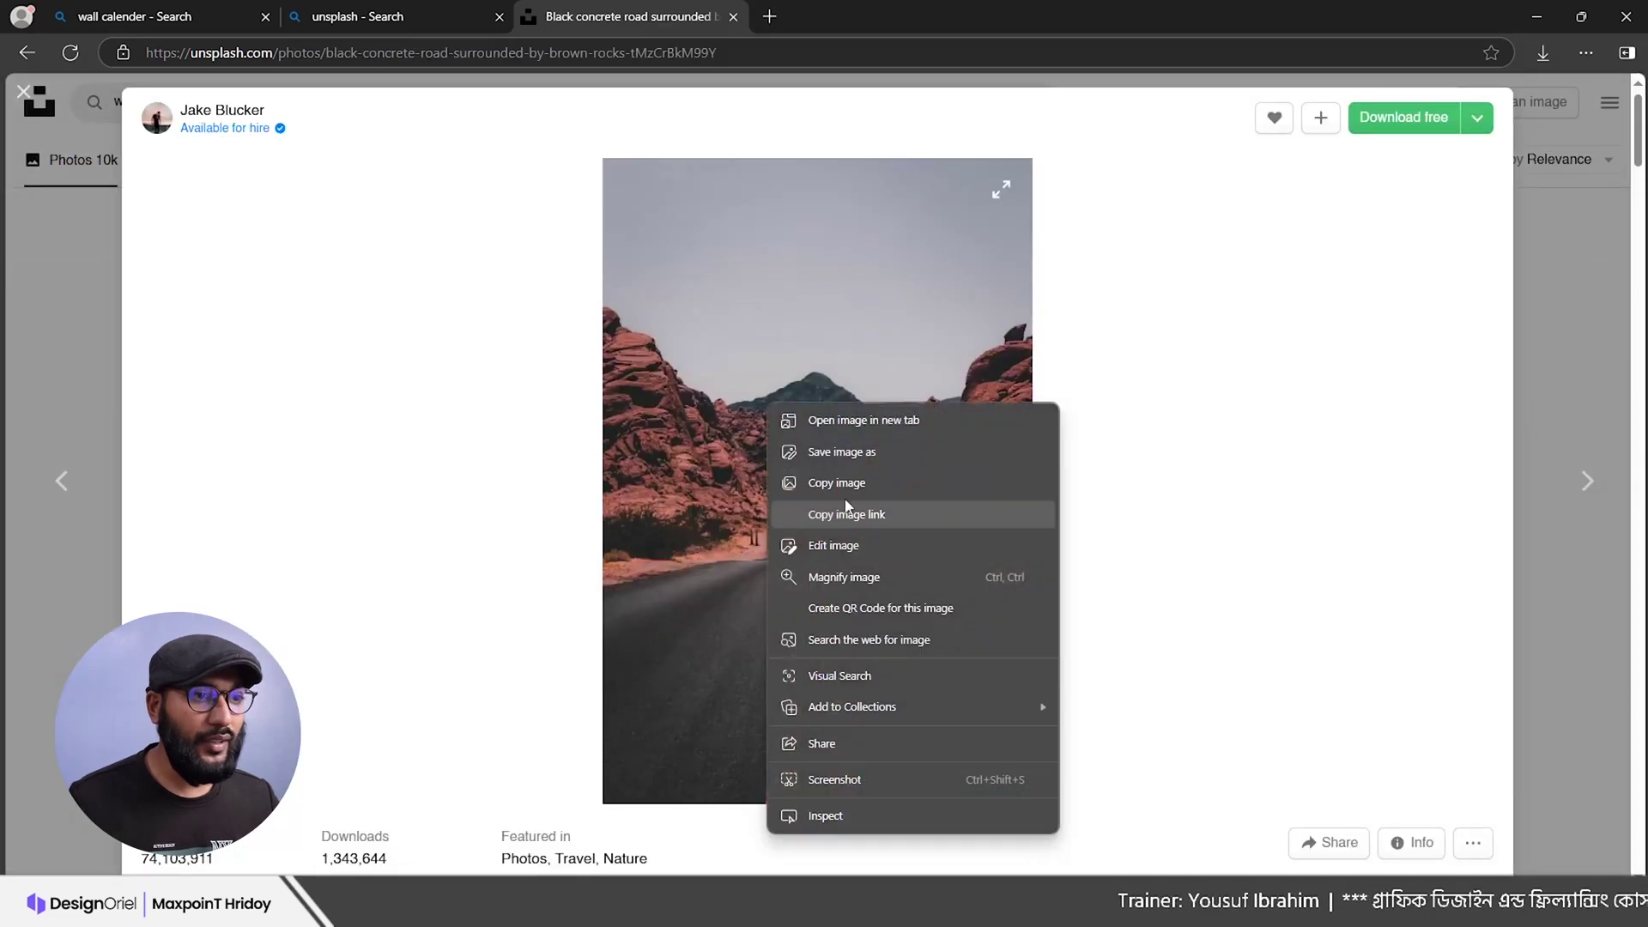
click(834, 484)
key(alt+Tab)
key(ctrl+v)
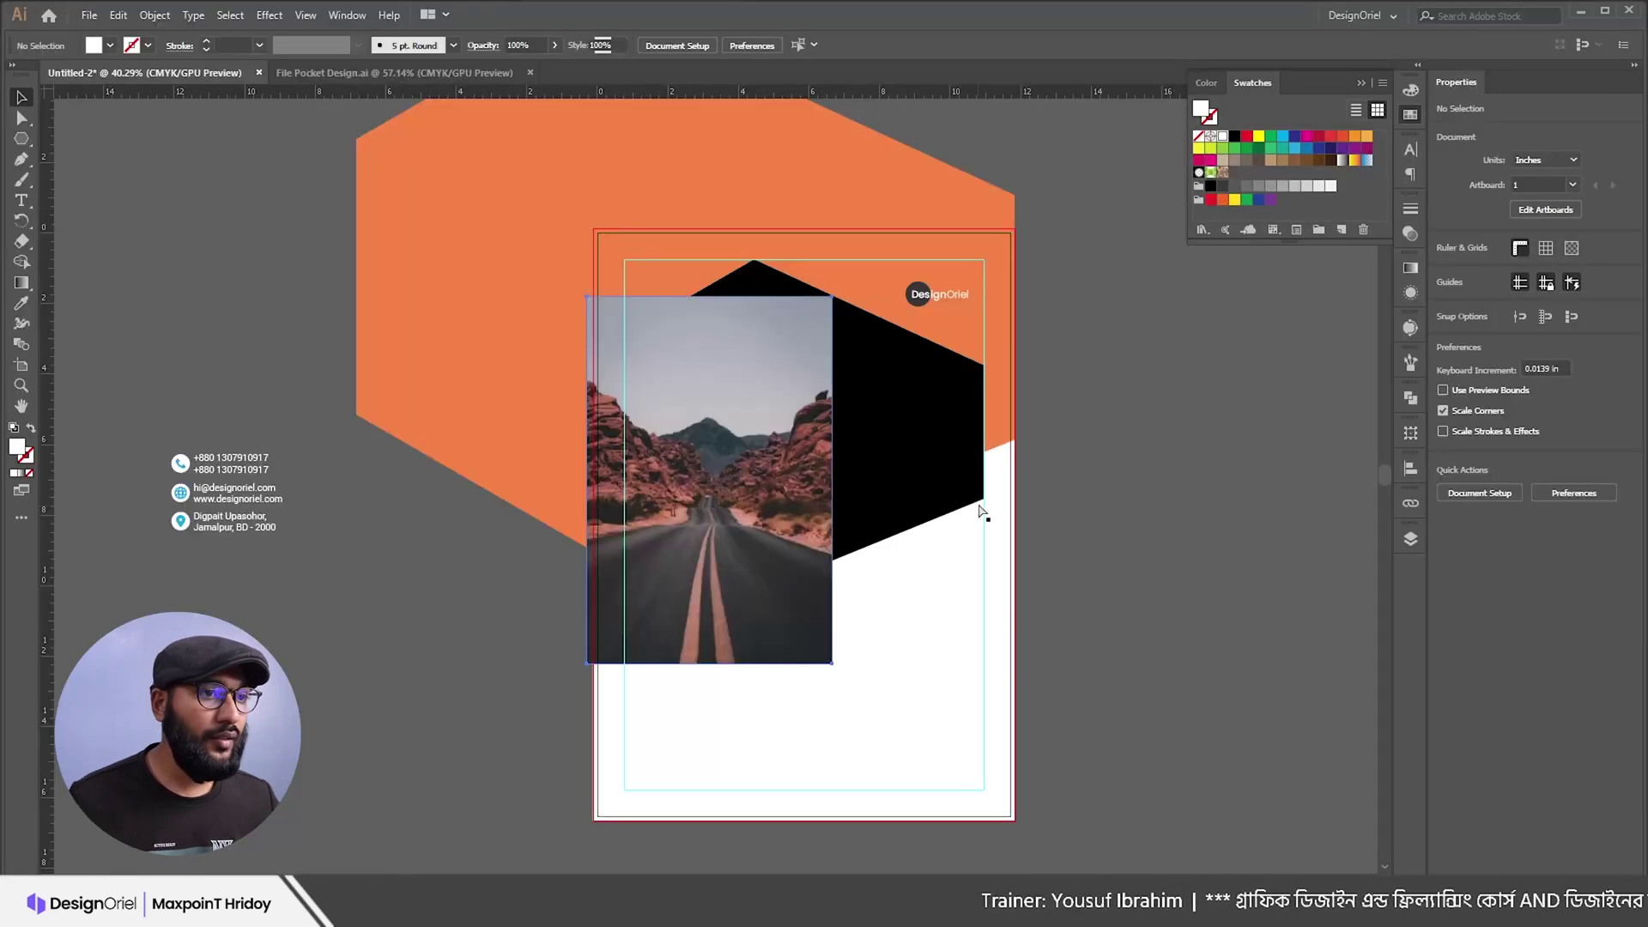
Step: Position the road photo over the black hexagon and enlarge it to about 11.36 by 17.04 in
drag(754, 473, 876, 371)
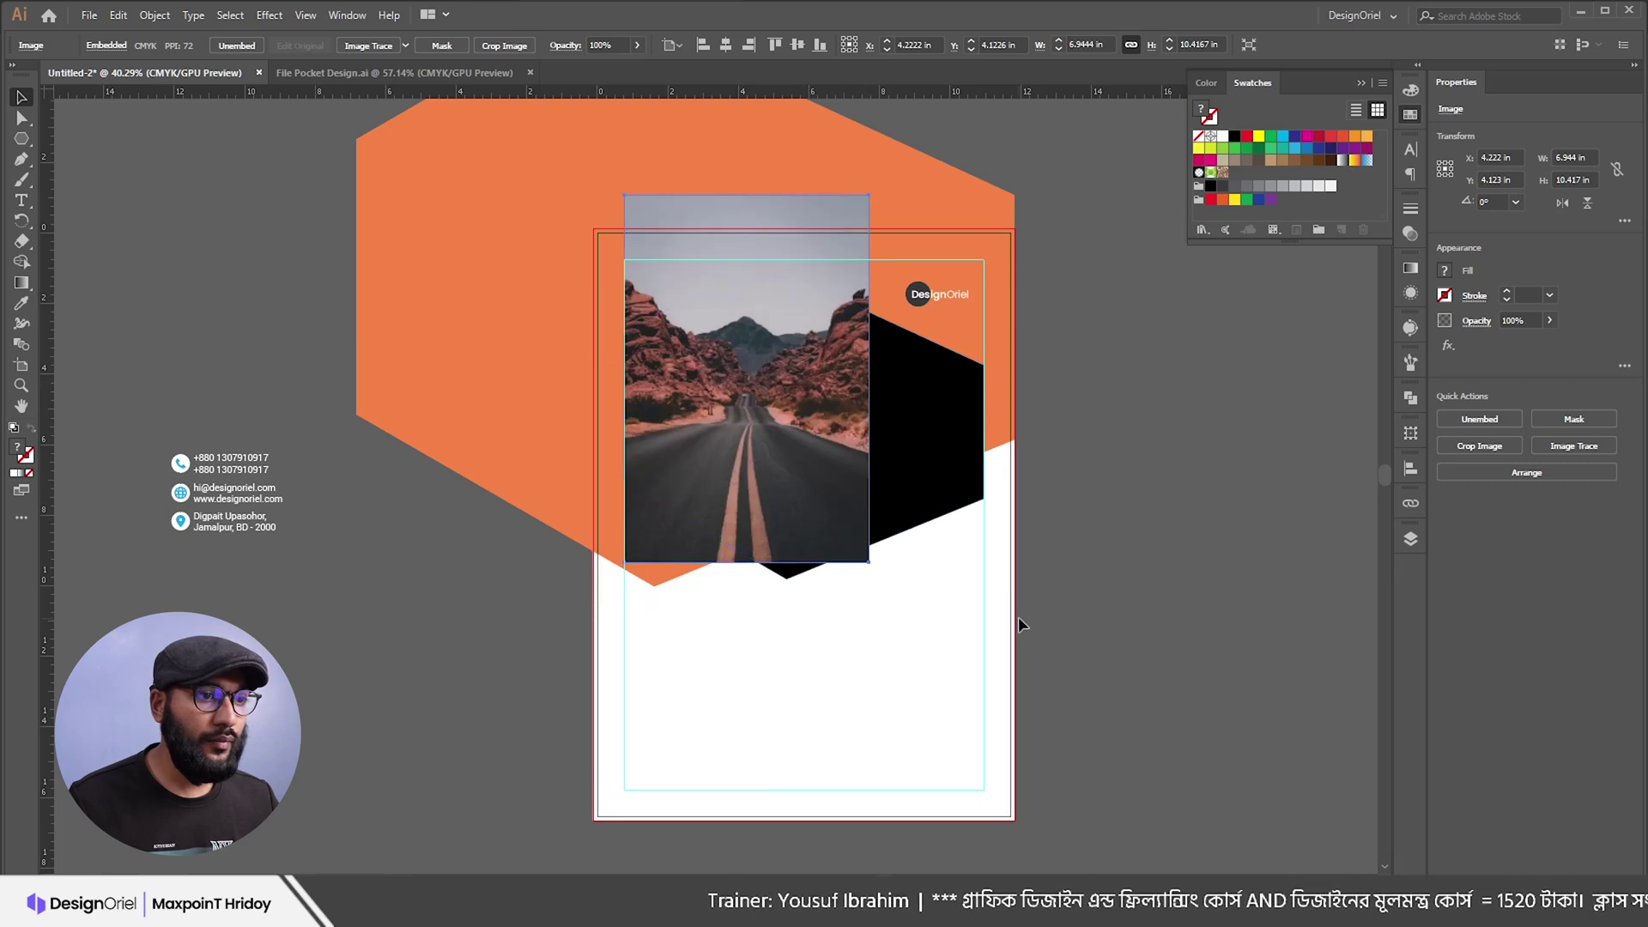
click(940, 563)
click(861, 558)
drag(869, 562, 896, 535)
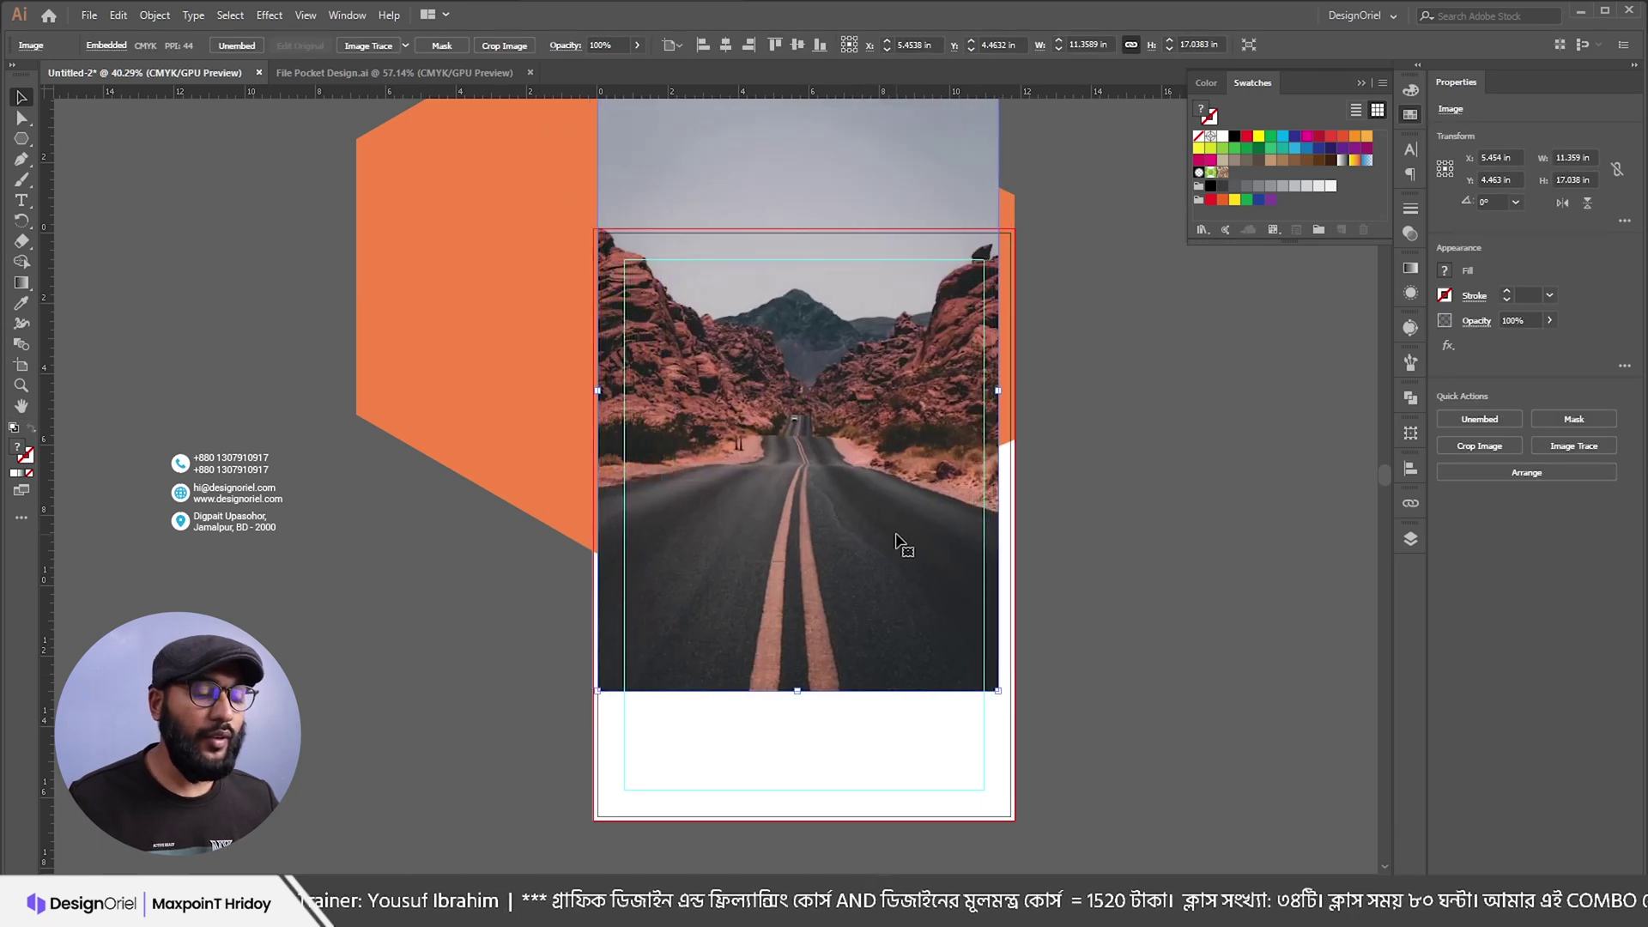
Step: Stack the road photo between the orange shape and the black hexagon, and clip it to the hexagon with a clipping mask
key(ctrl+shift+bracketleft)
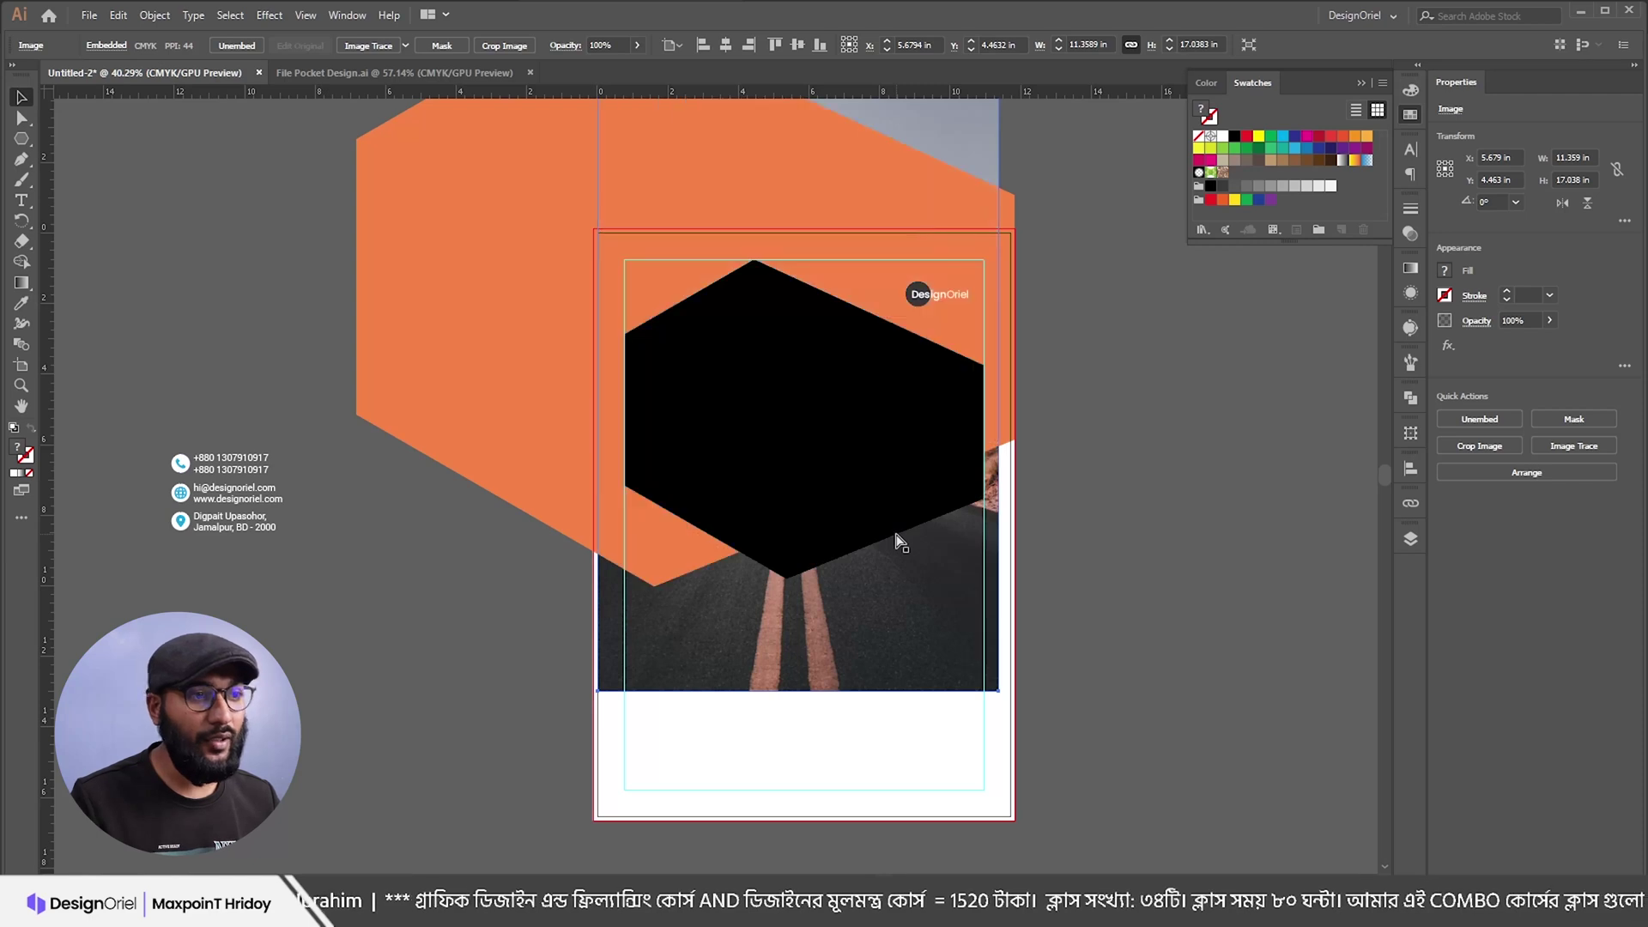
key(ctrl+bracketright)
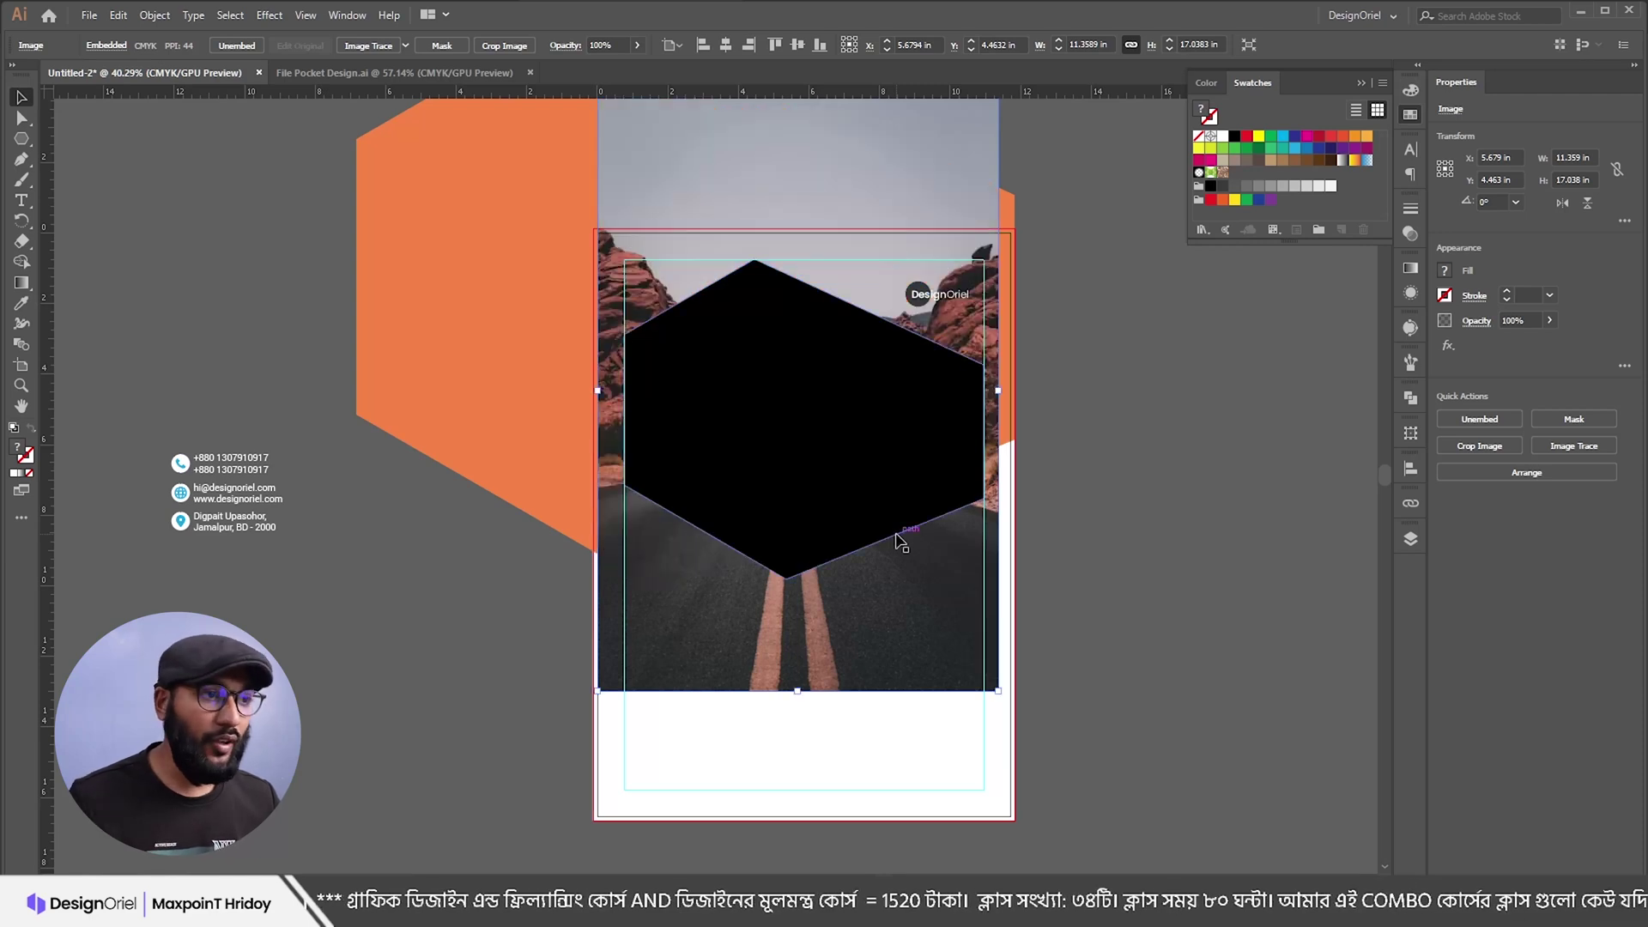
shift+click(879, 449)
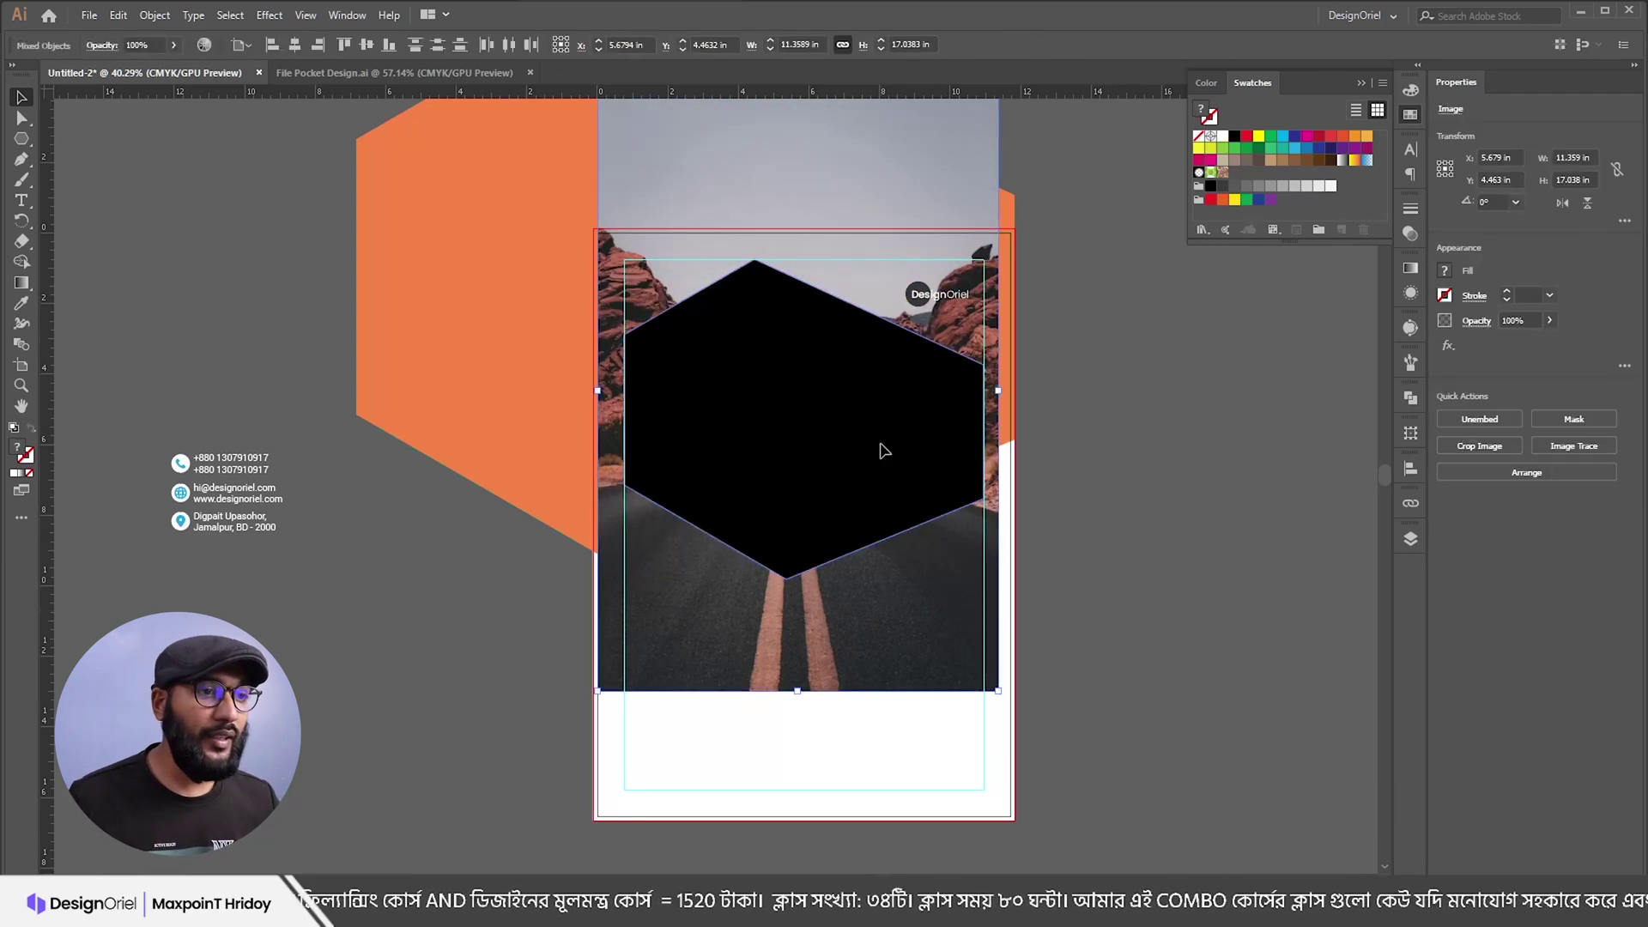
right_click(884, 448)
click(956, 567)
click(1087, 491)
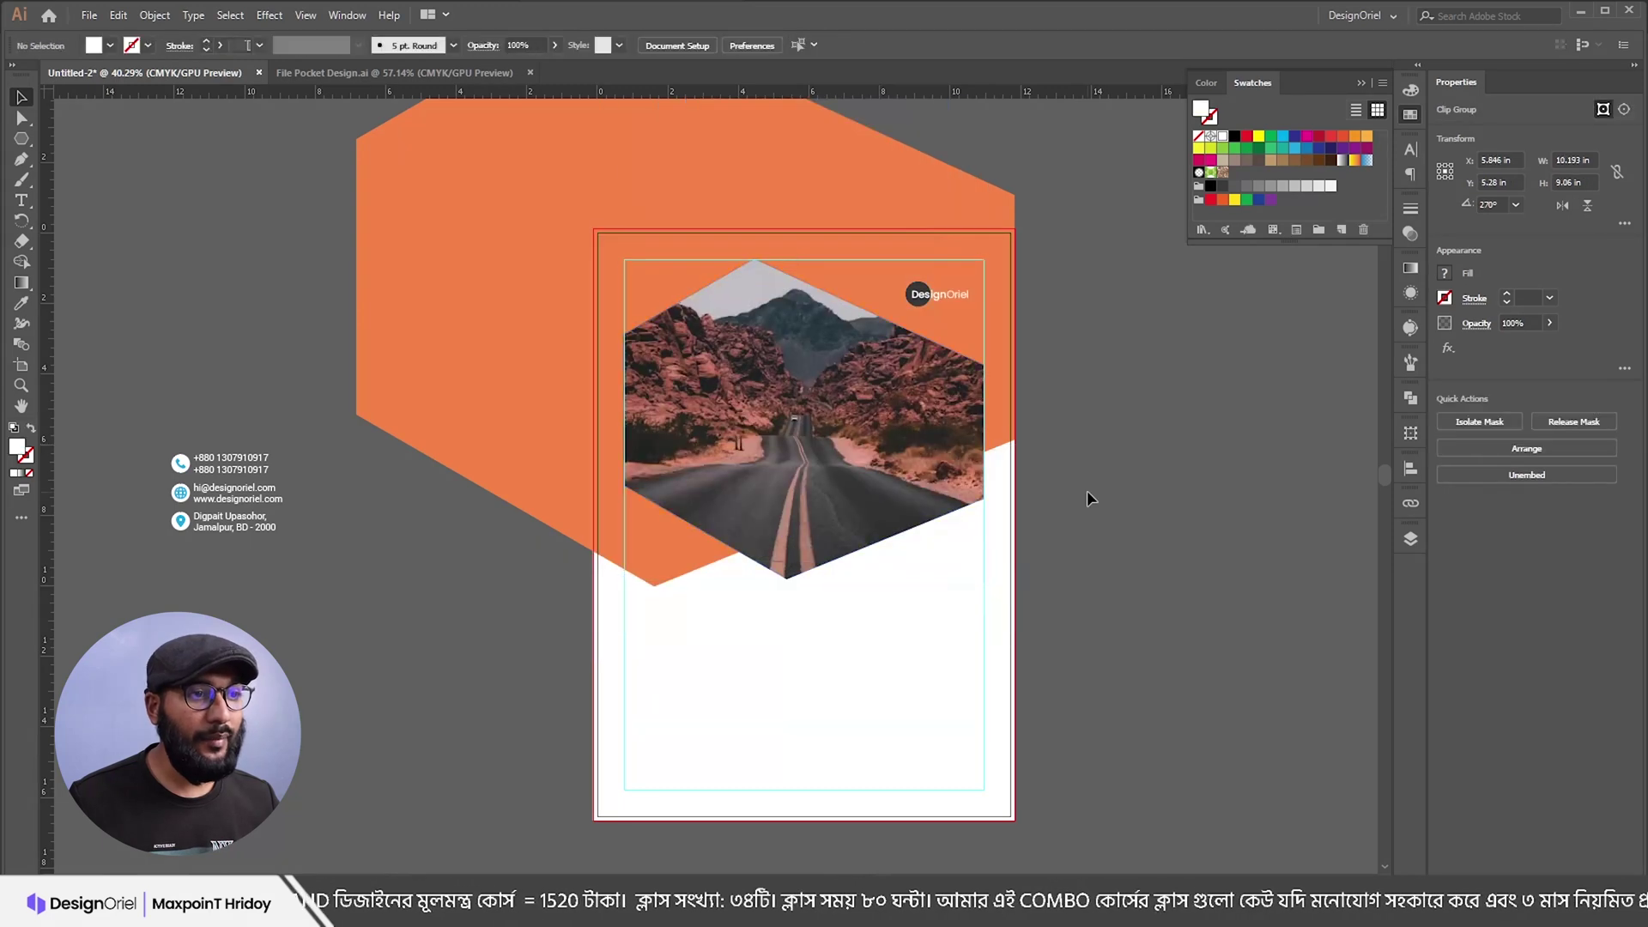
Step: Select the road photo inside the clipping mask and display its entry in the document's image links
key(a)
click(893, 450)
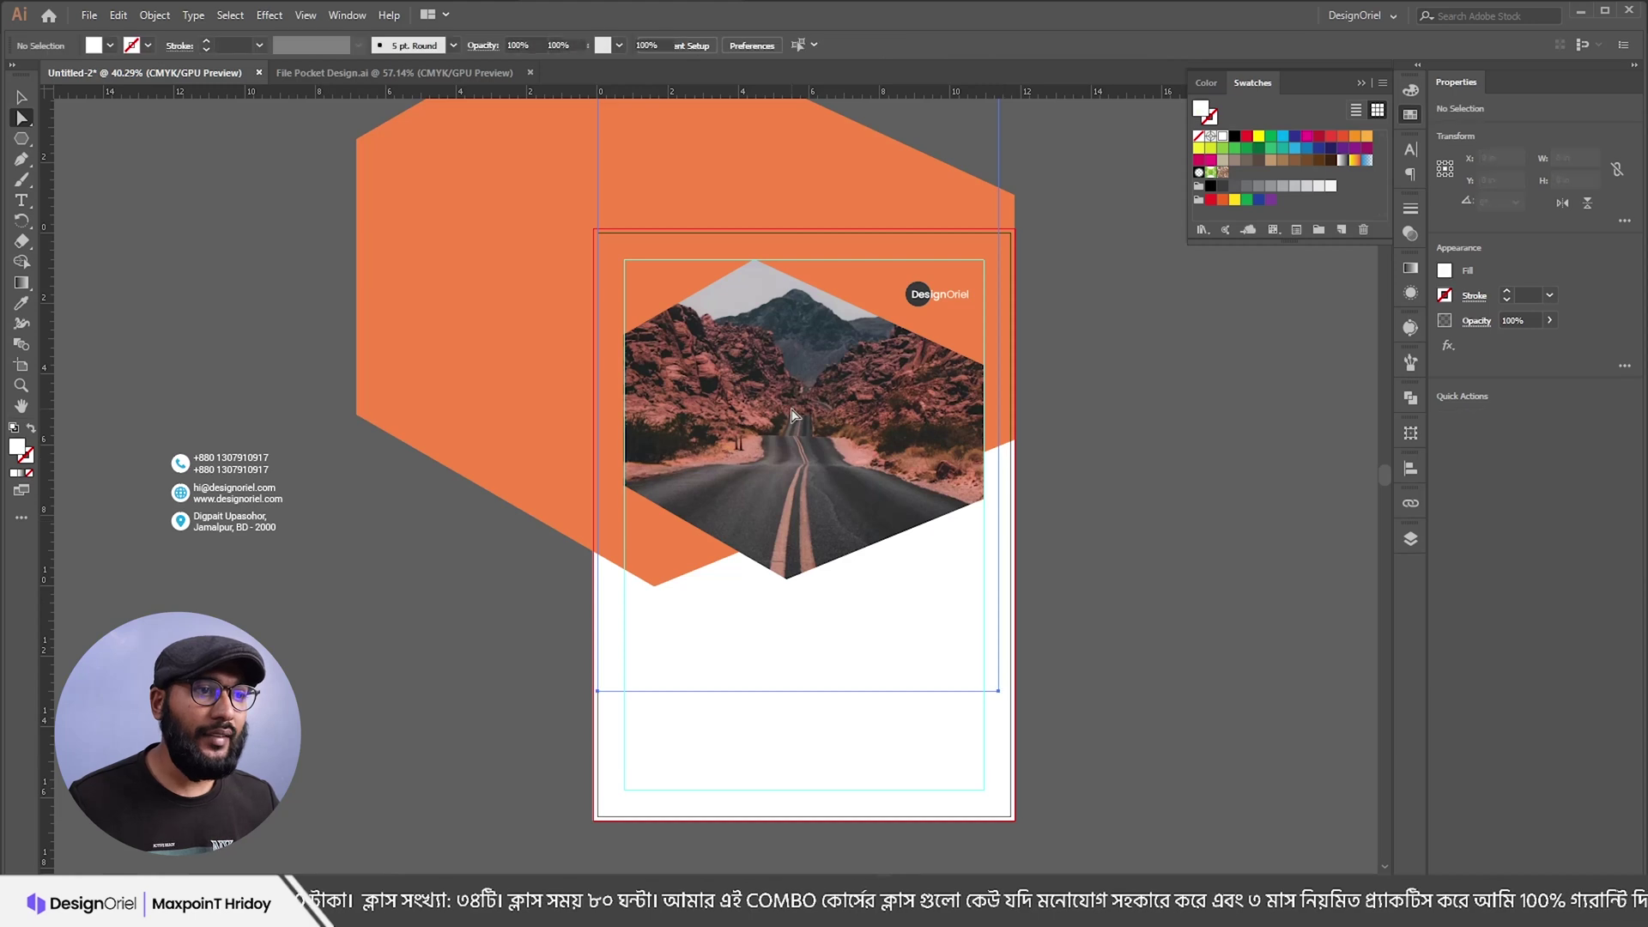
click(1410, 504)
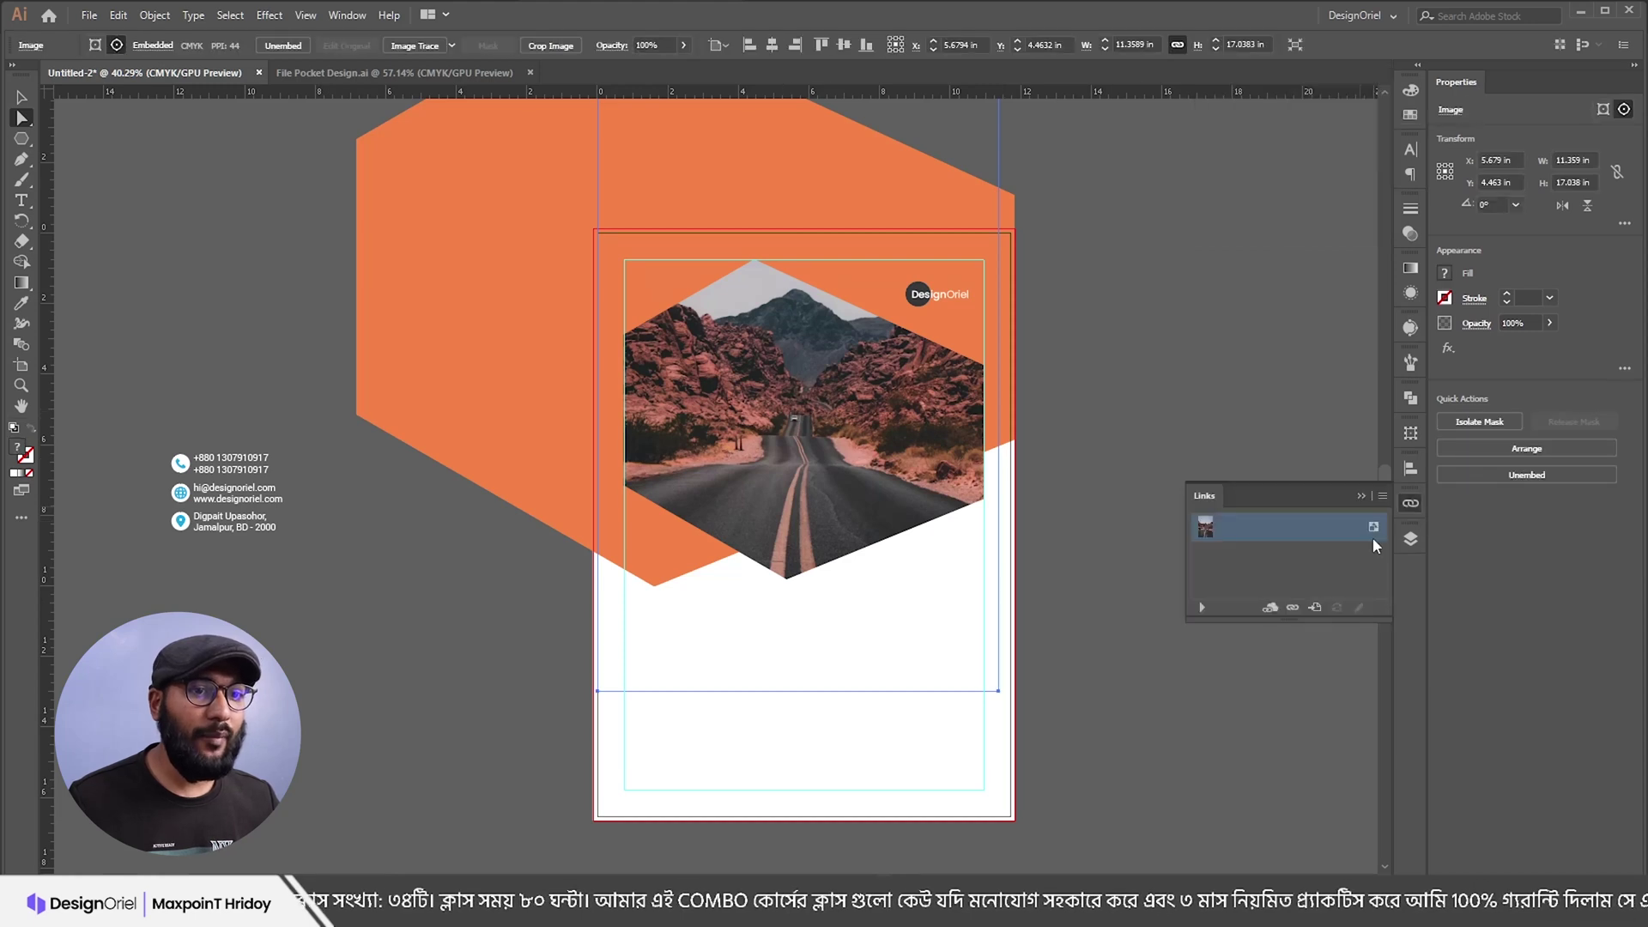
Step: Relink the clipped road image to the crosswalk photo of a man with an umbrella from Stock (D:) > Stock Photo > Wallpaper
click(1294, 607)
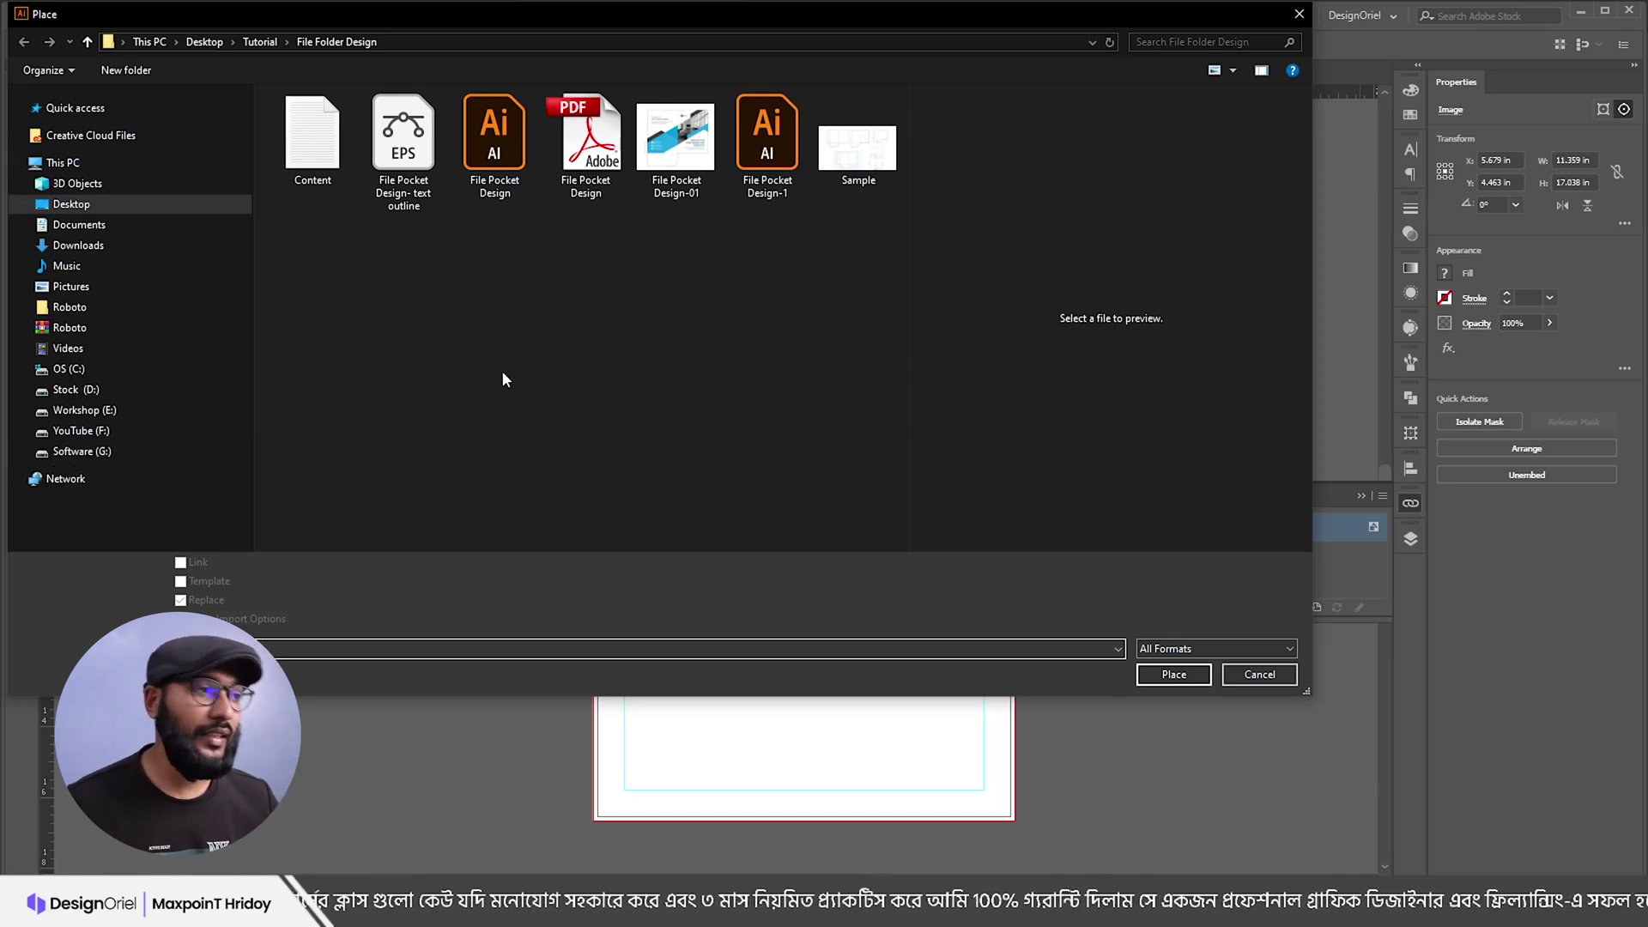
click(76, 389)
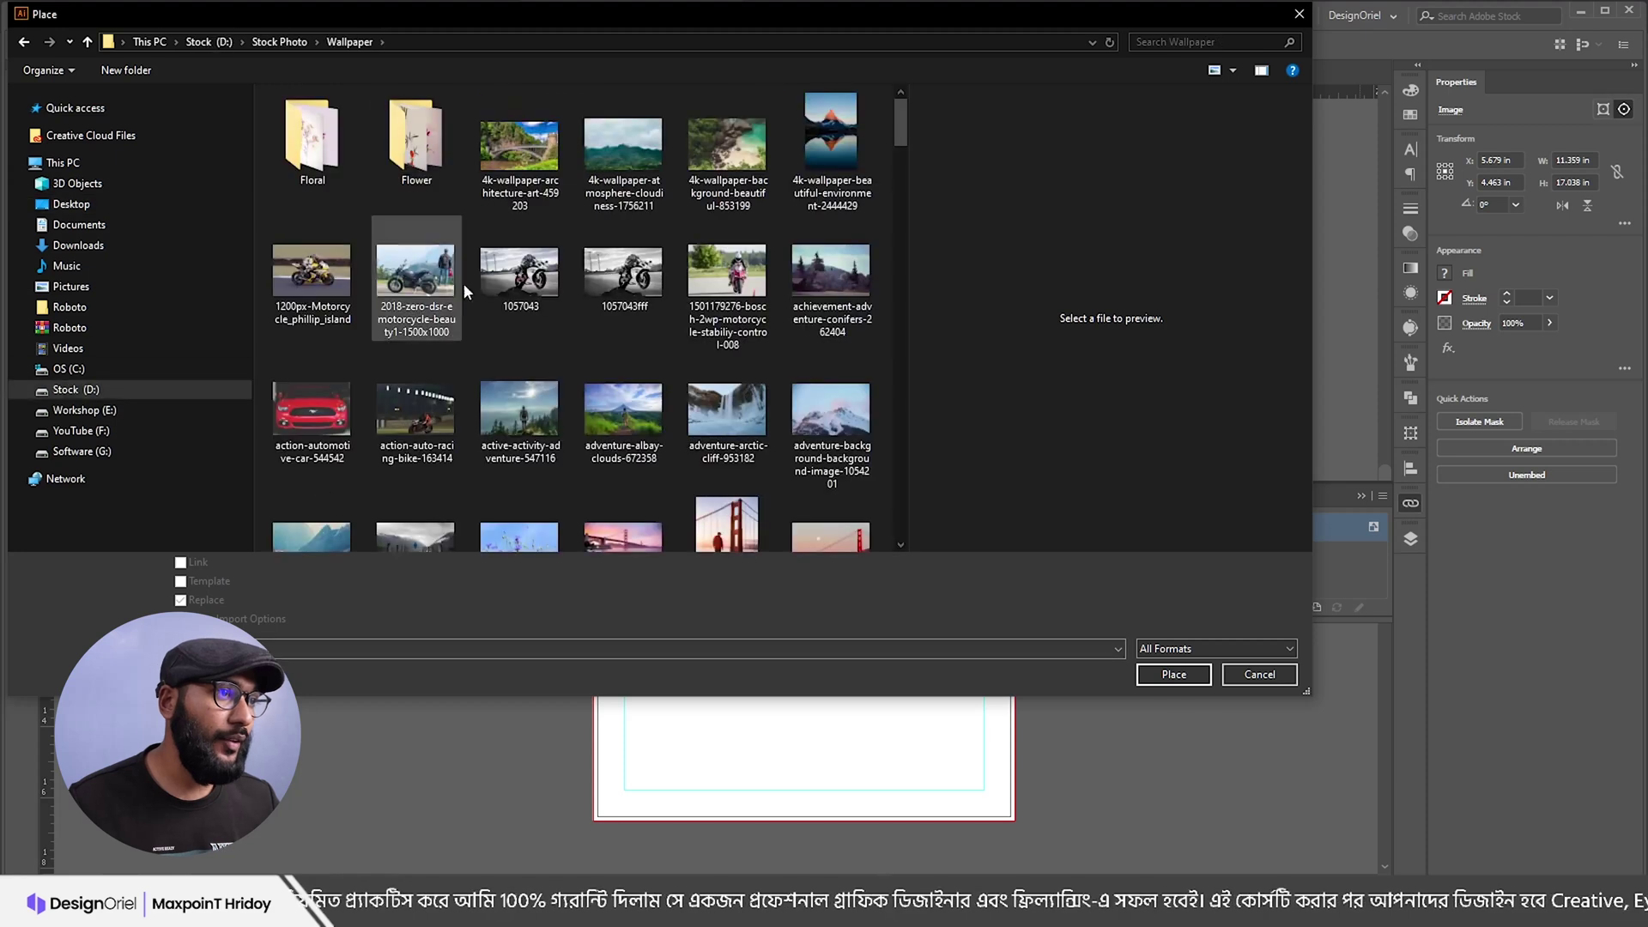
scroll(543, 350, down, 5)
scroll(543, 350, down, 10)
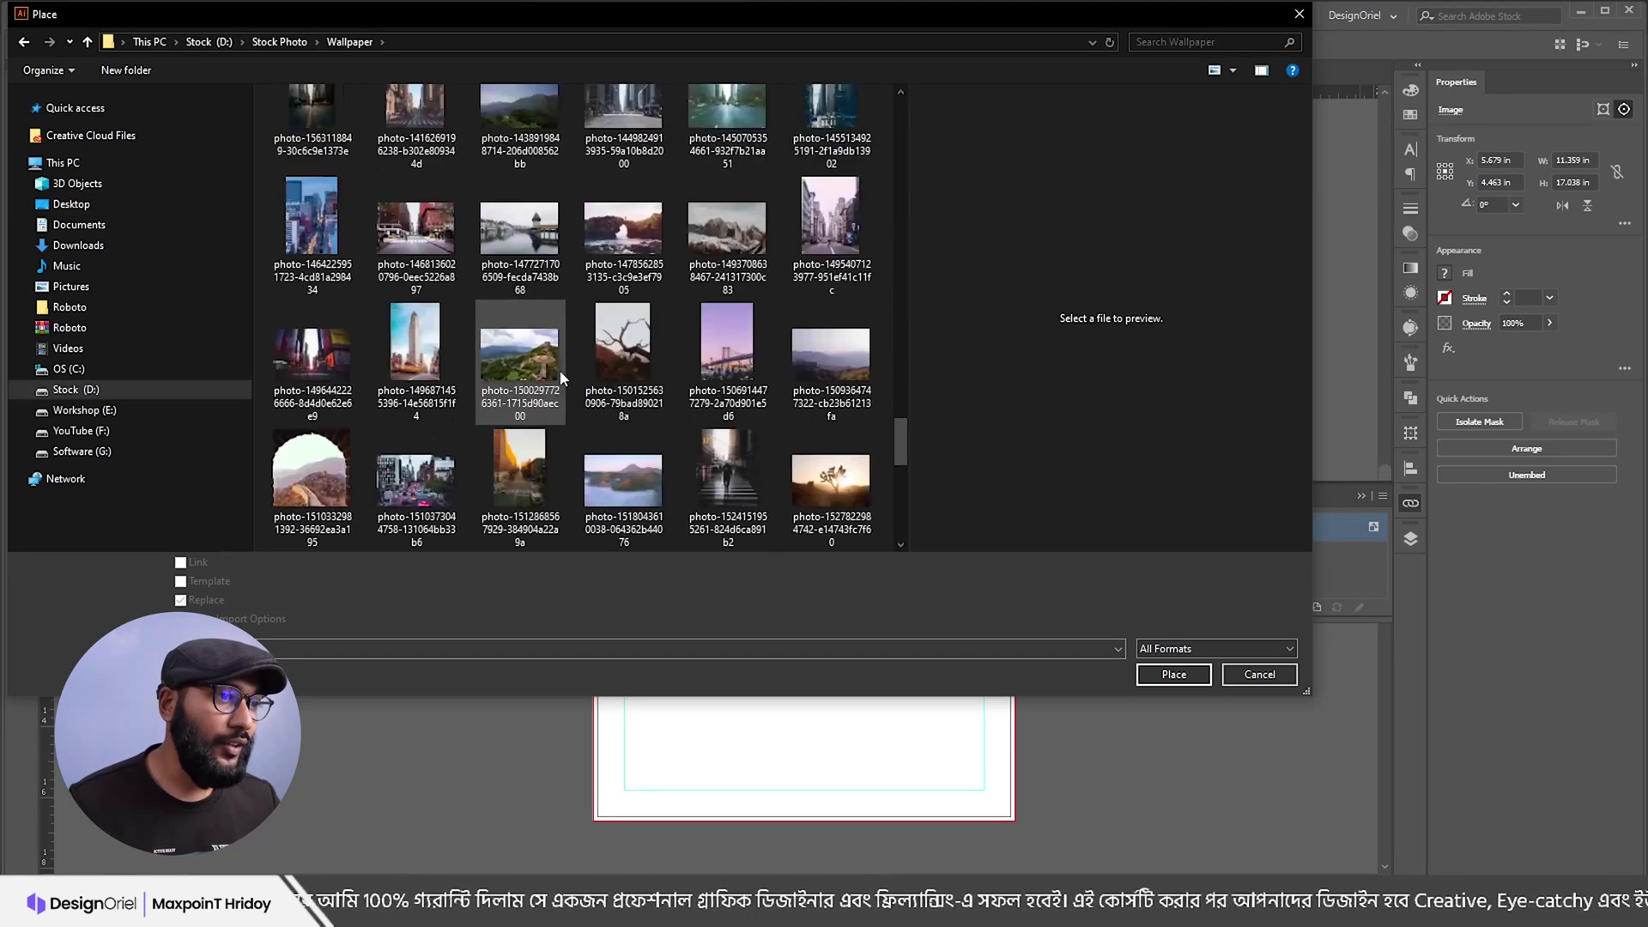
scroll(573, 375, down, 4)
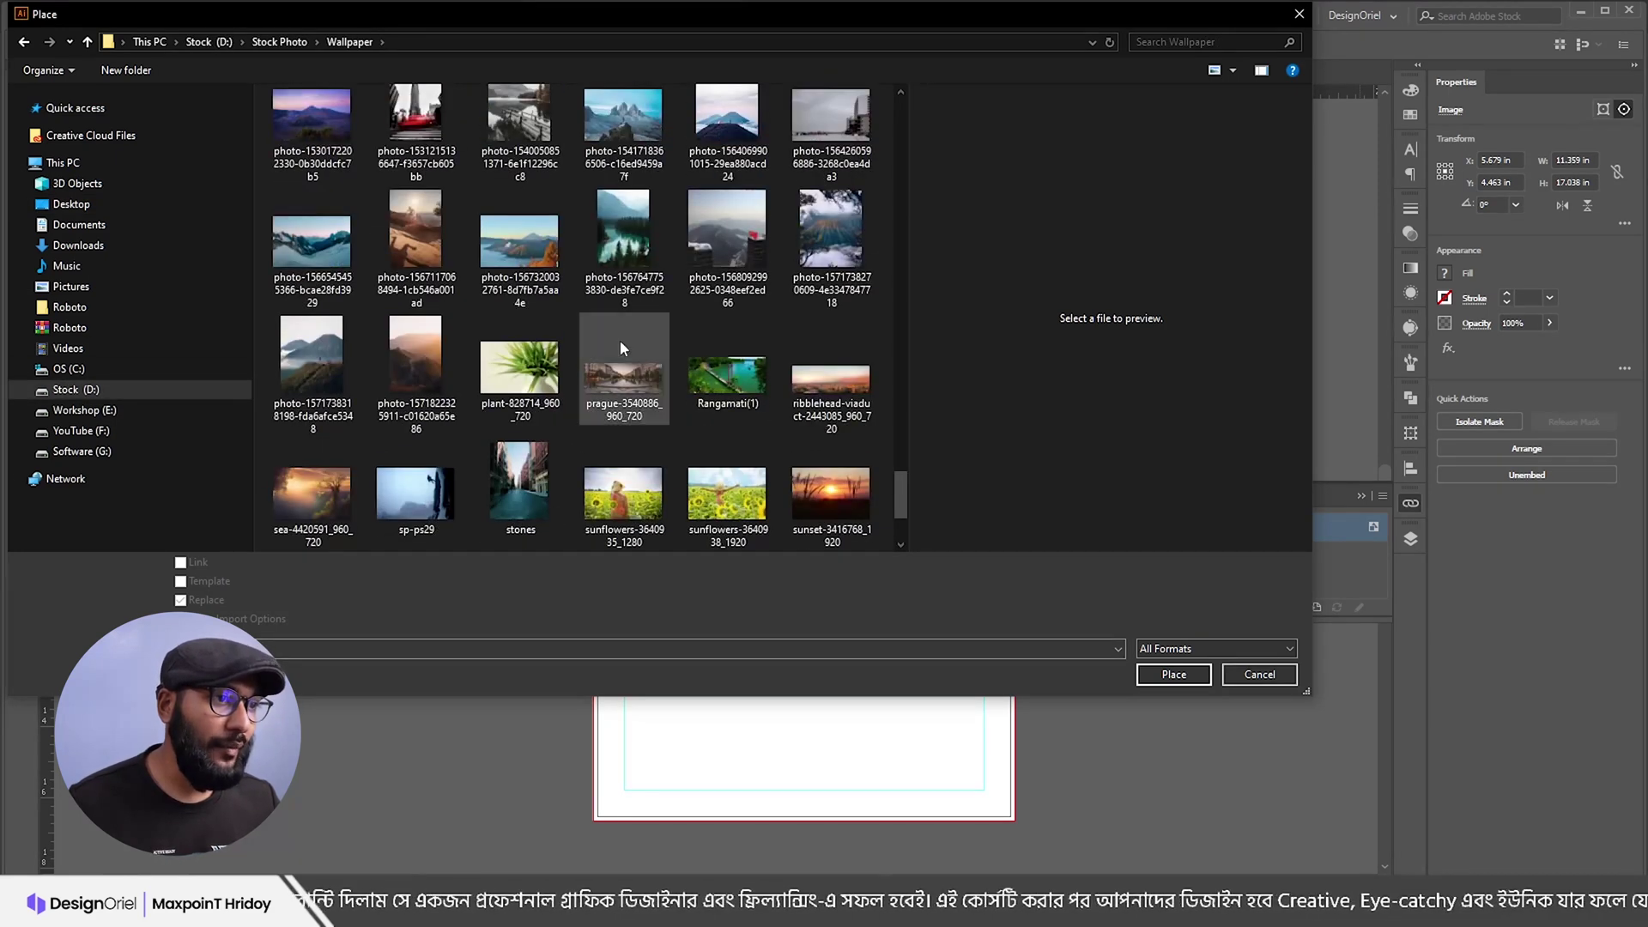
scroll(769, 425, up, 5)
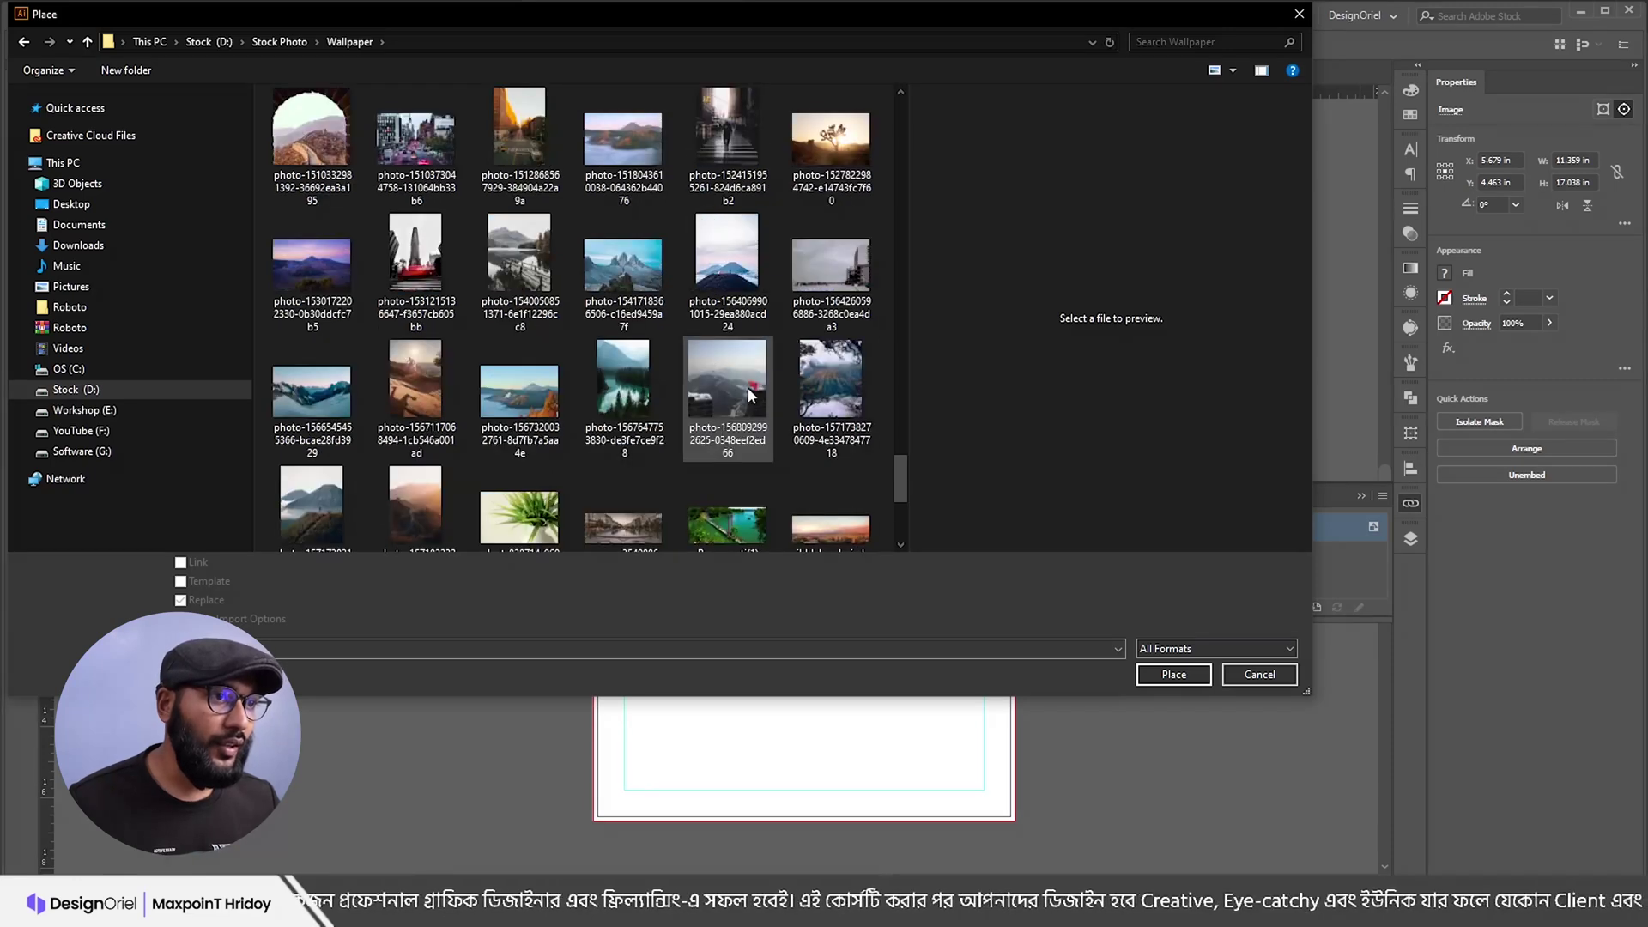
click(730, 382)
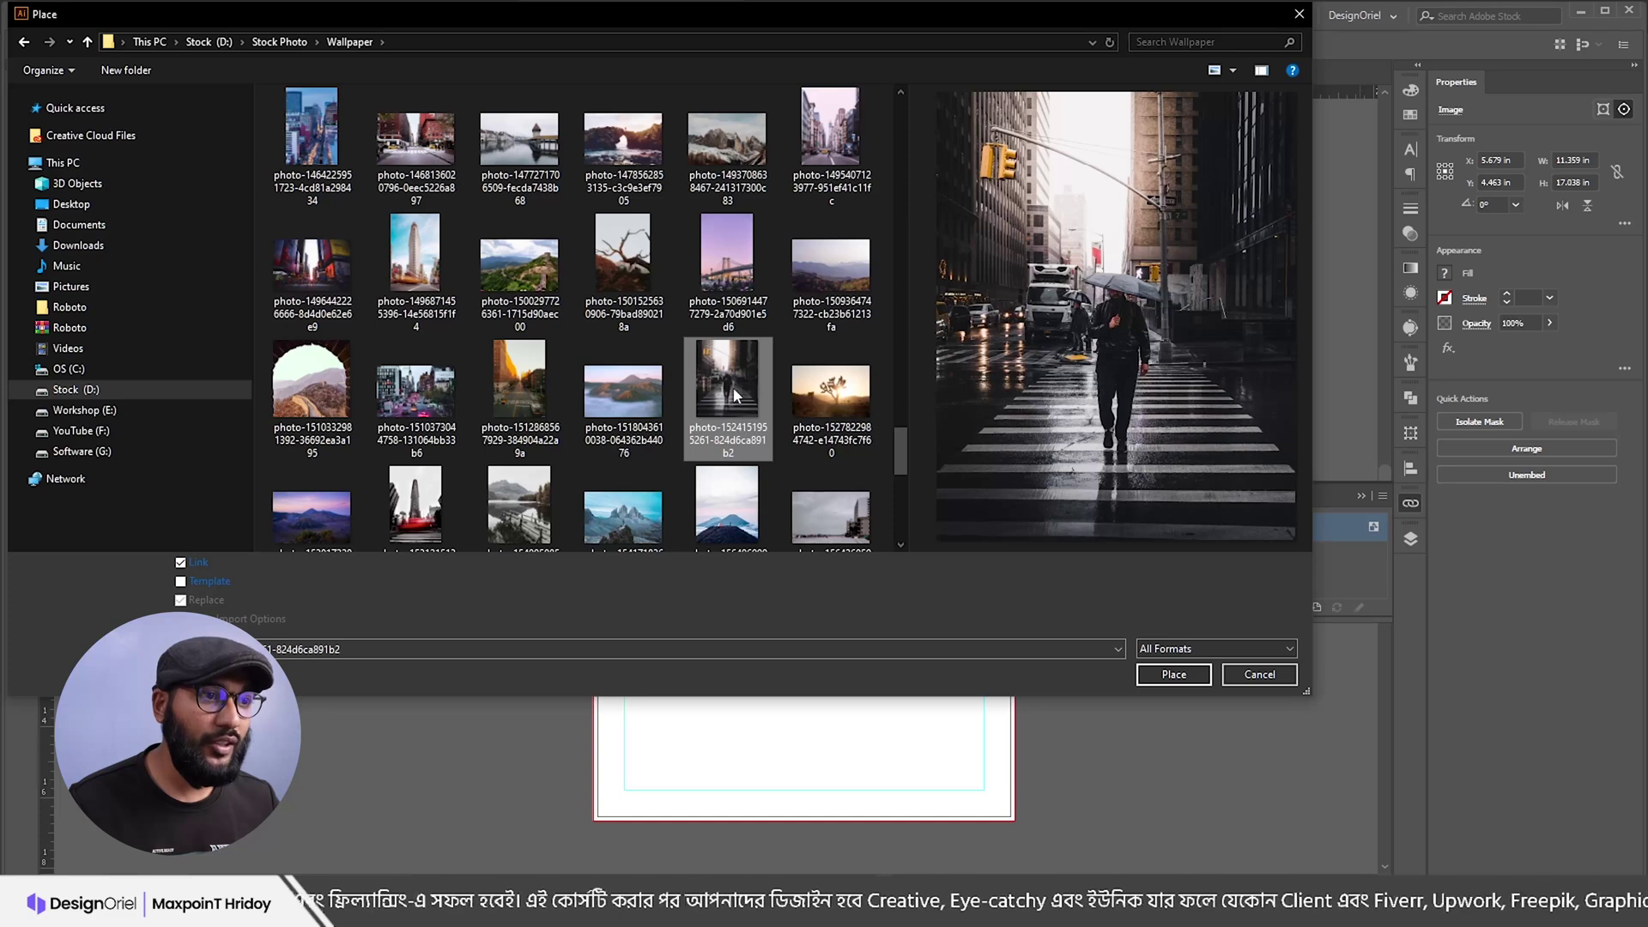
double_click(734, 393)
Step: Scale the crosswalk photo down to about 11.34 by 14.17 in and nudge it vertically to frame the man inside the hexagon
key(v)
scroll(755, 189, up, 2)
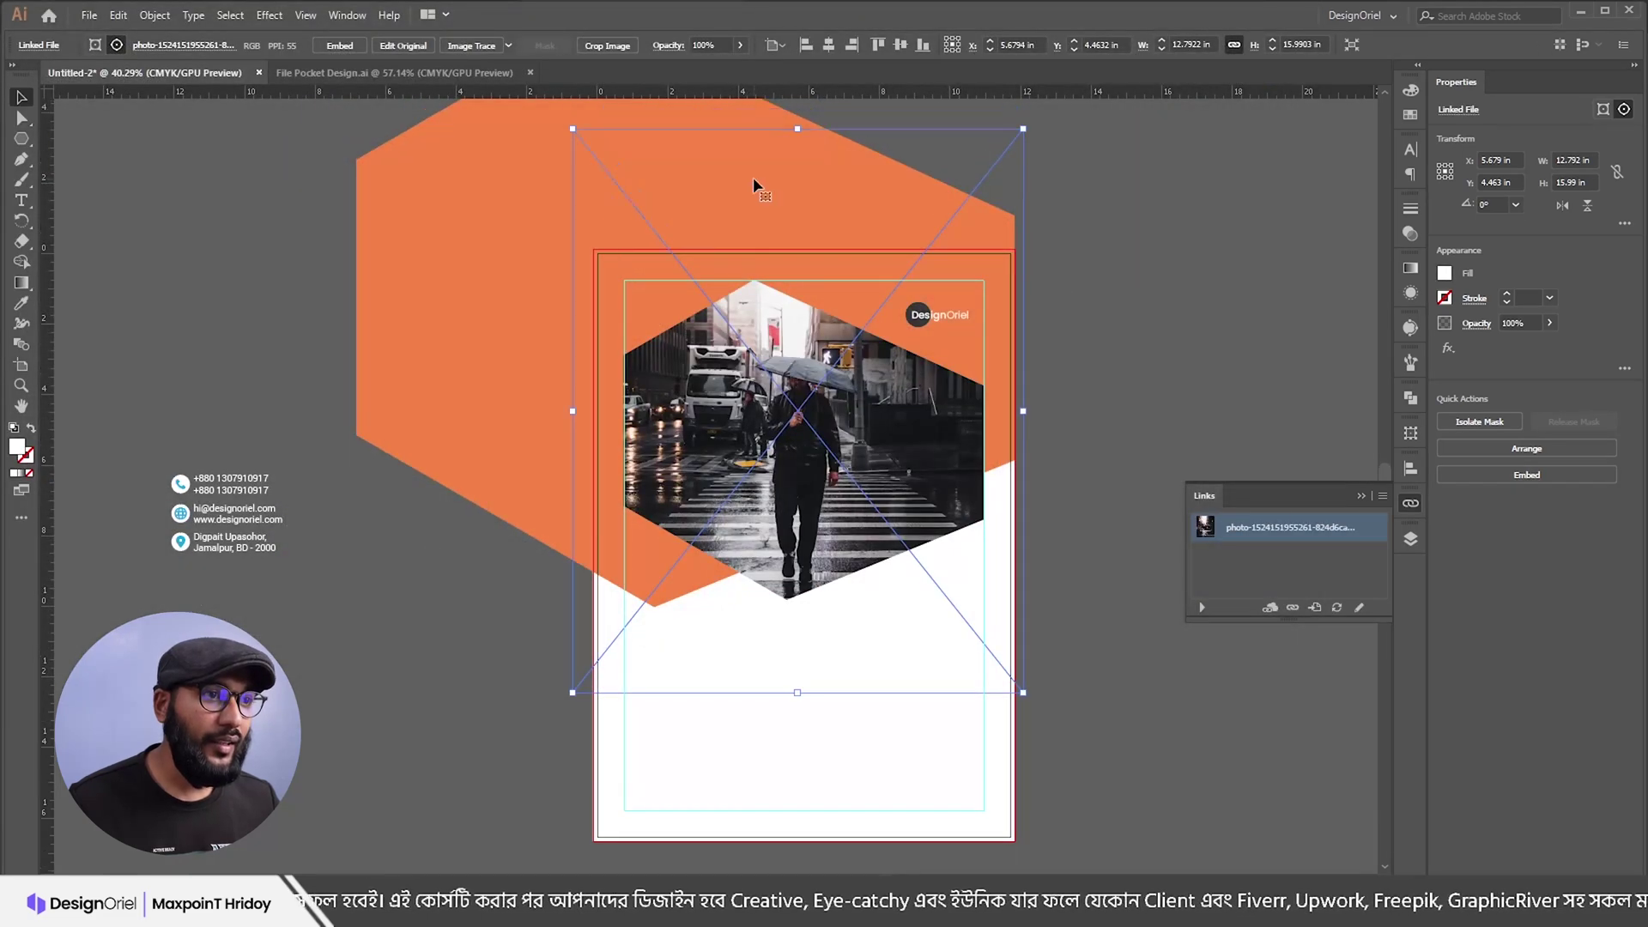
drag(799, 149, 809, 215)
key(shift+Up)
key(shift+Up)
key(shift+Up)
key(shift+Up)
key(shift+Up)
key(shift+Down)
key(shift+Up)
key(shift+Down)
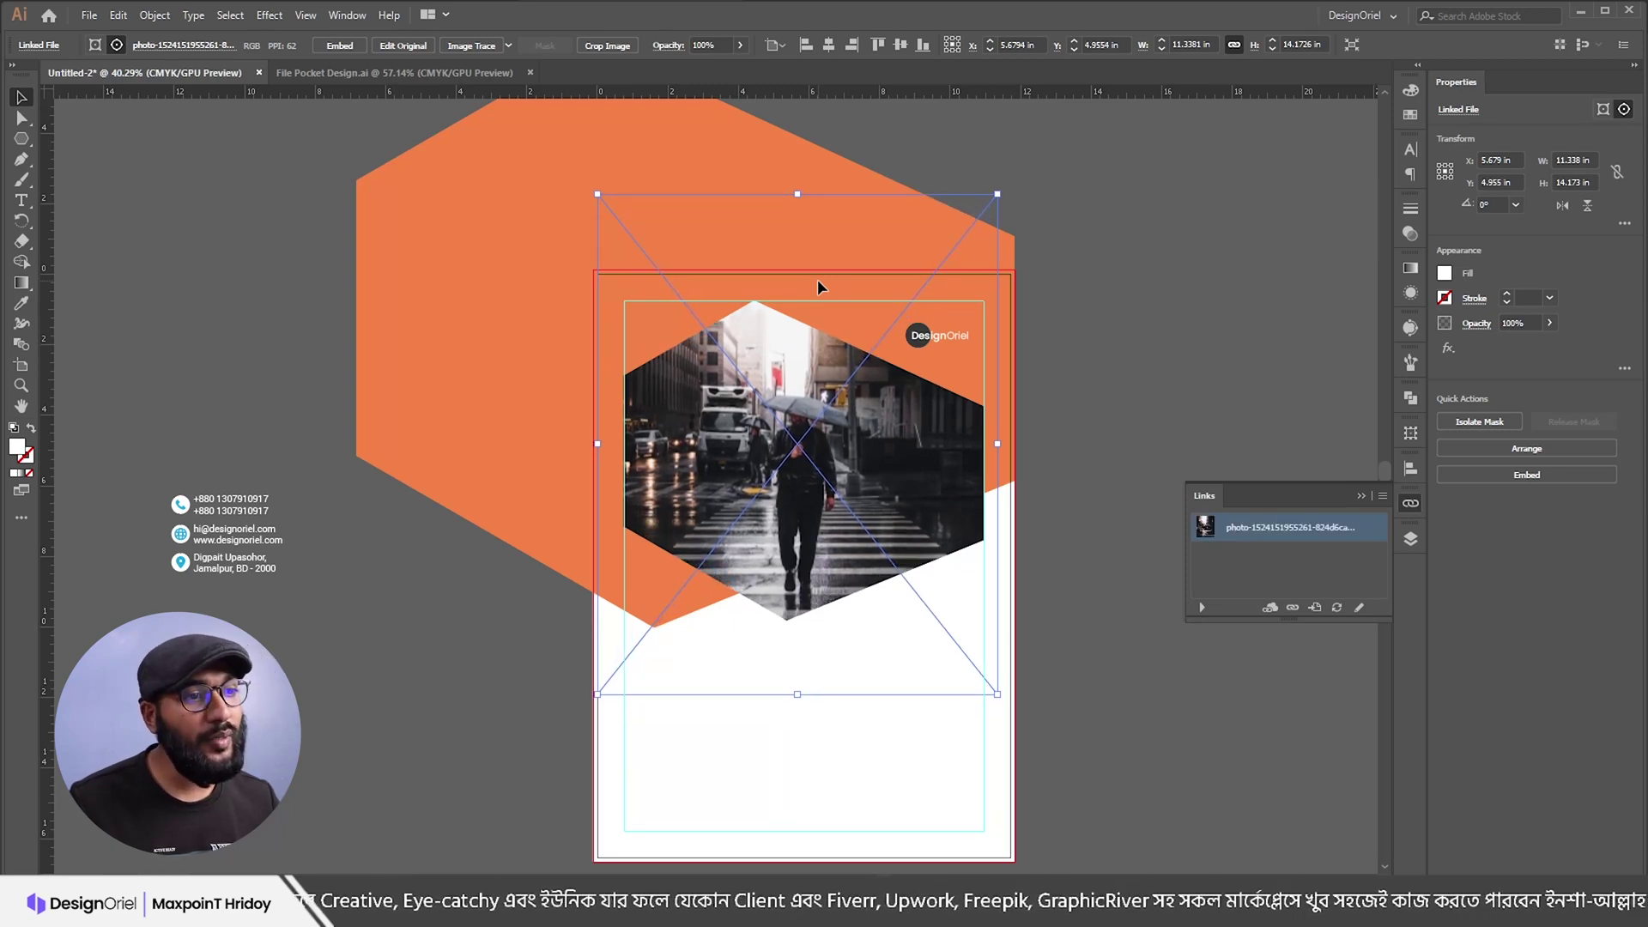
Step: Embed the linked crosswalk photo in the document and deselect it
scroll(807, 431, up, 5)
scroll(807, 431, down, 3)
scroll(883, 322, down, 3)
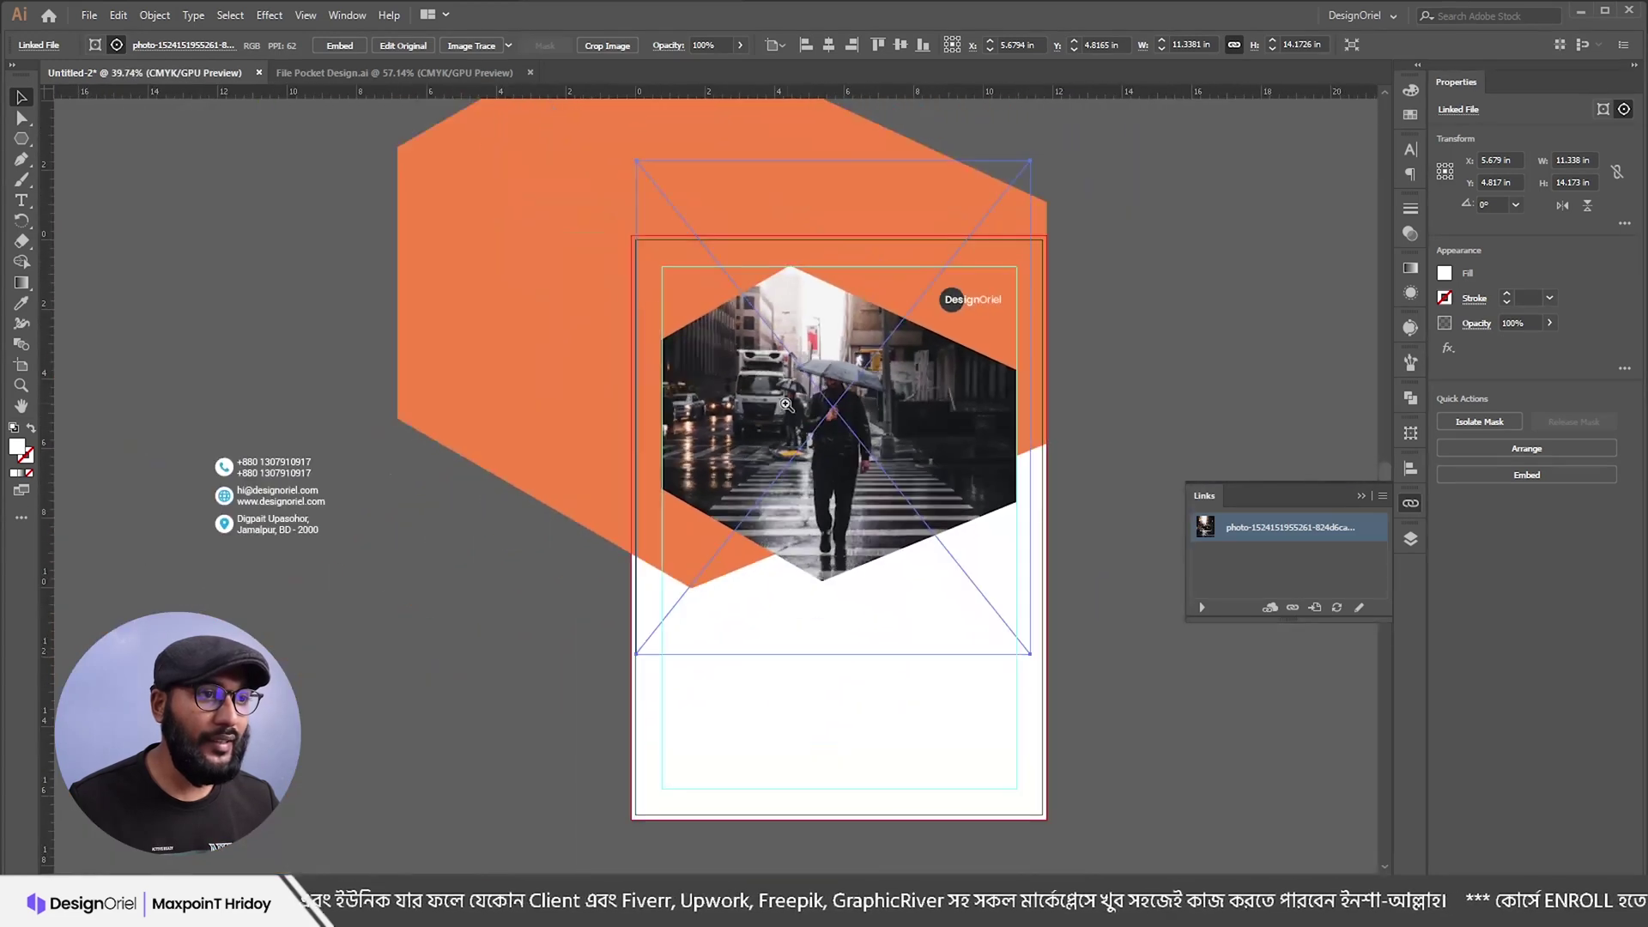
click(339, 45)
click(1167, 396)
Step: Add the text 01 in black 12 pt Myriad Pro Regular on the white area below the hexagon photo
mouse_move(908, 581)
mouse_down()
mouse_move(864, 578)
mouse_move(922, 578)
mouse_up()
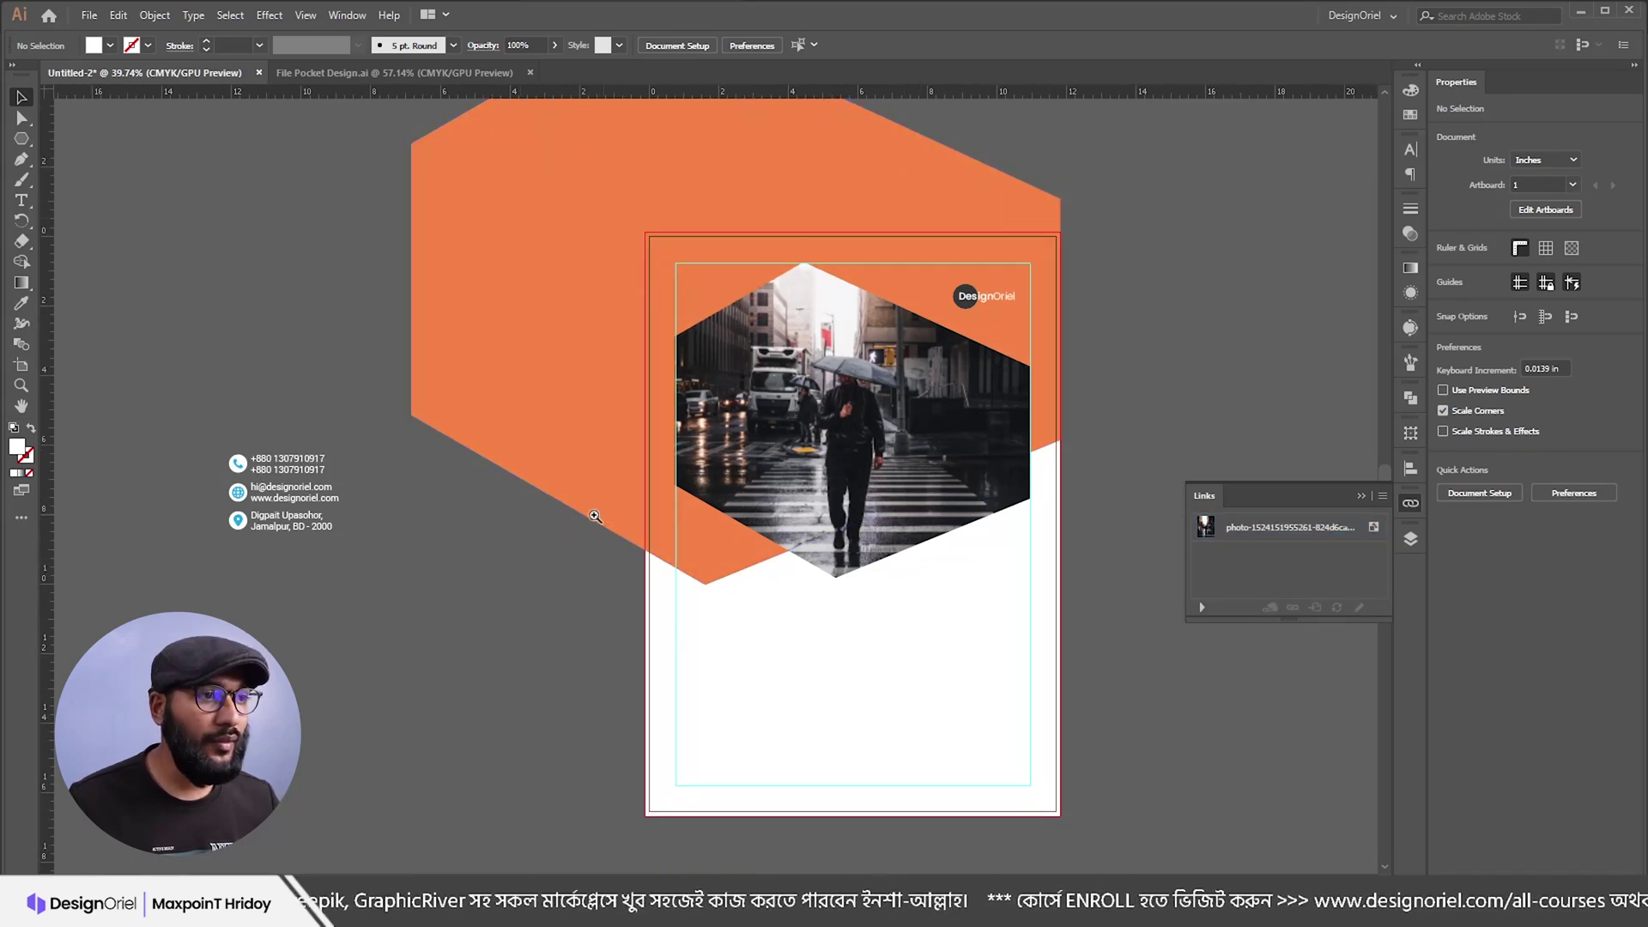
scroll(666, 463, down, 2)
scroll(704, 526, up, 2)
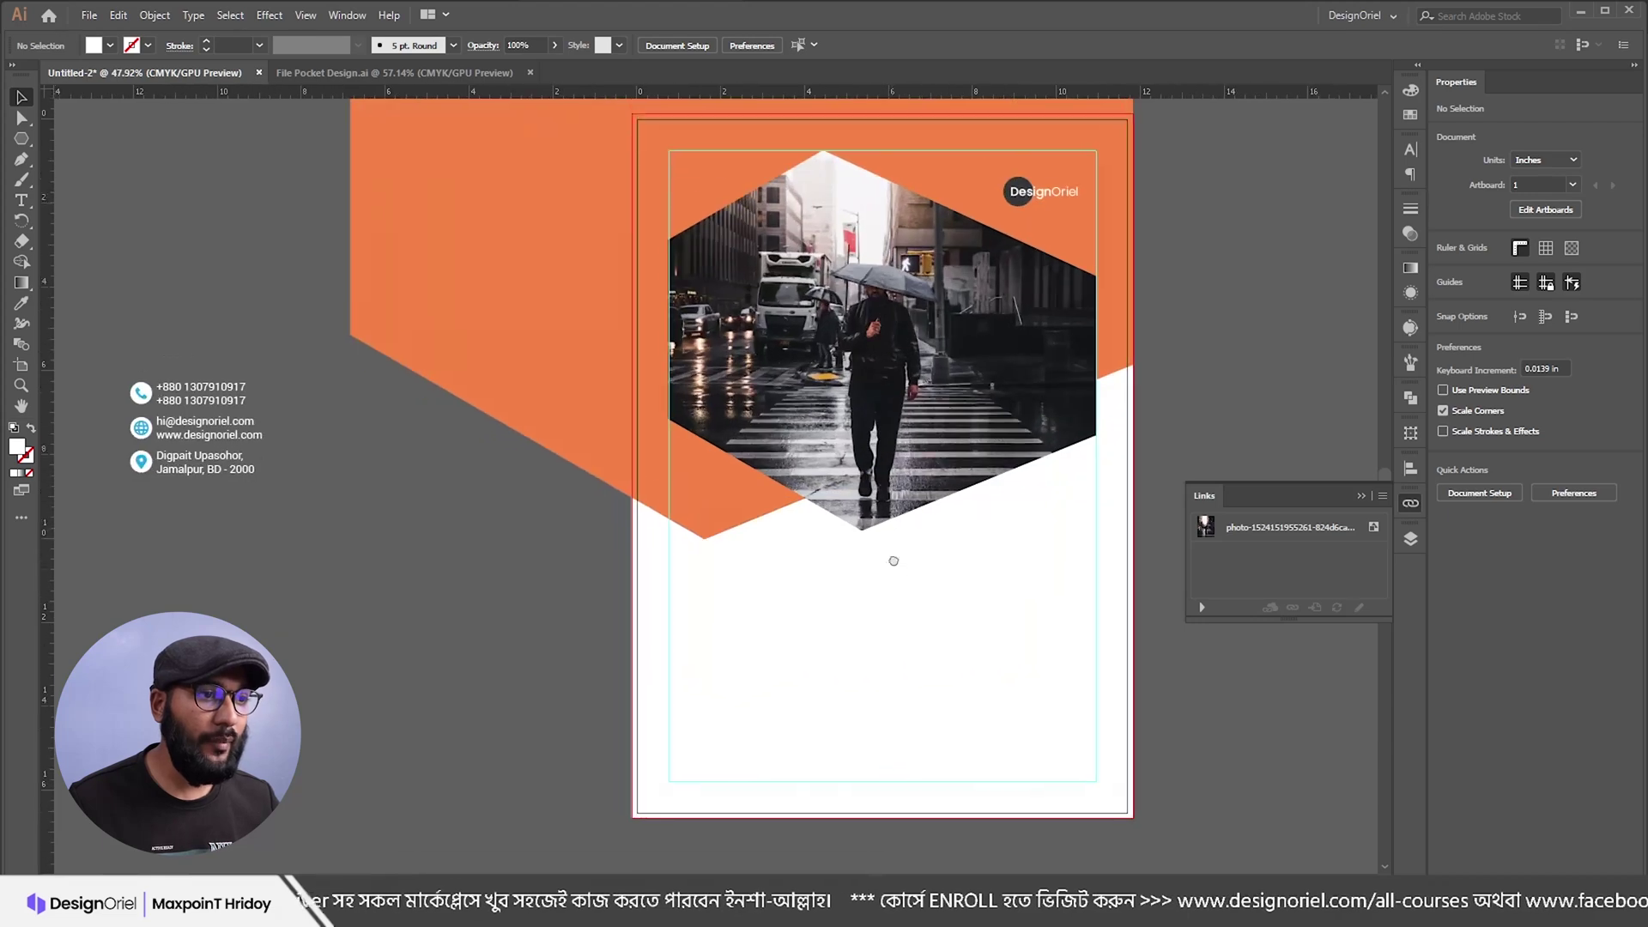
scroll(864, 526, down, 2)
scroll(935, 464, up, 3)
drag(937, 563, 924, 471)
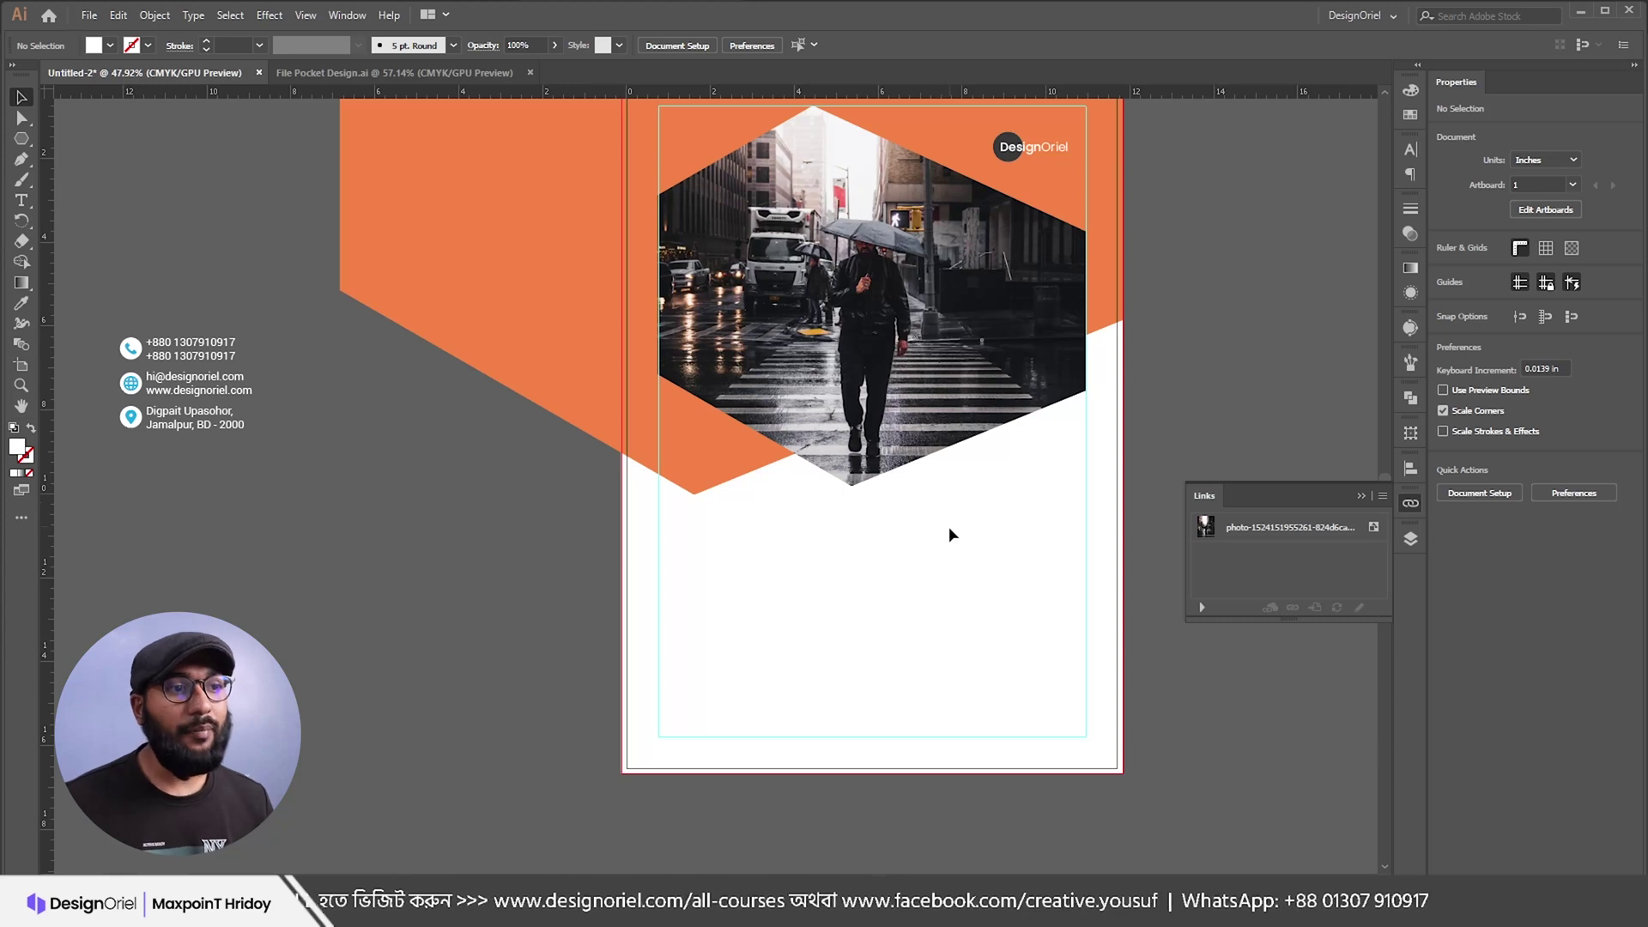
scroll(951, 477, down, 1)
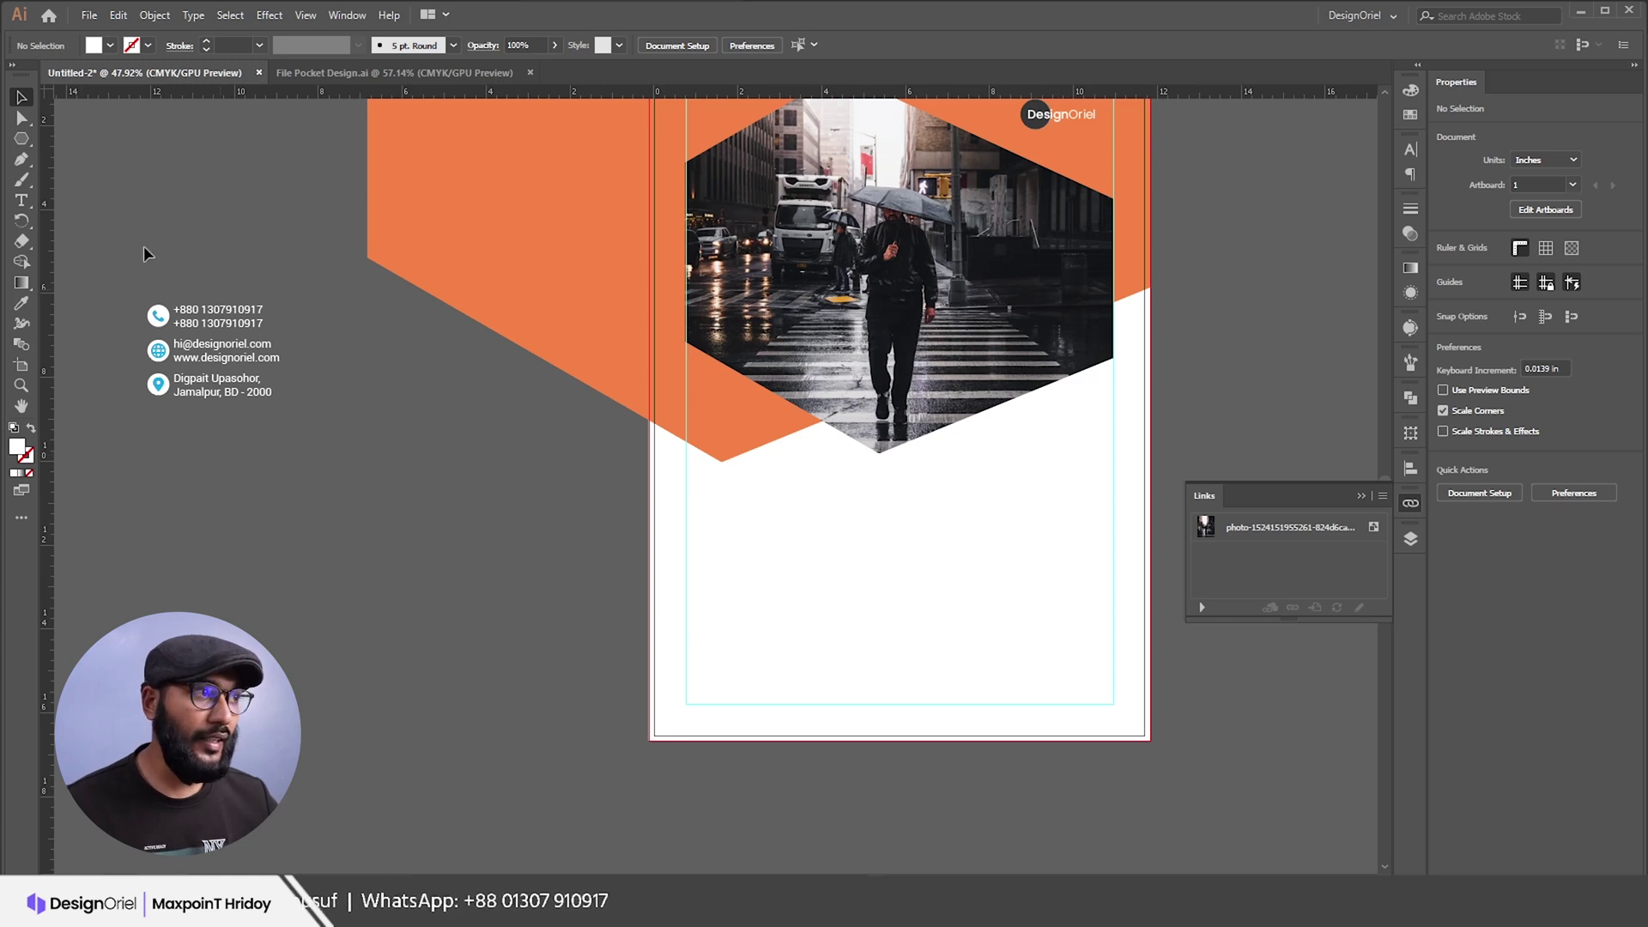
click(30, 204)
click(824, 533)
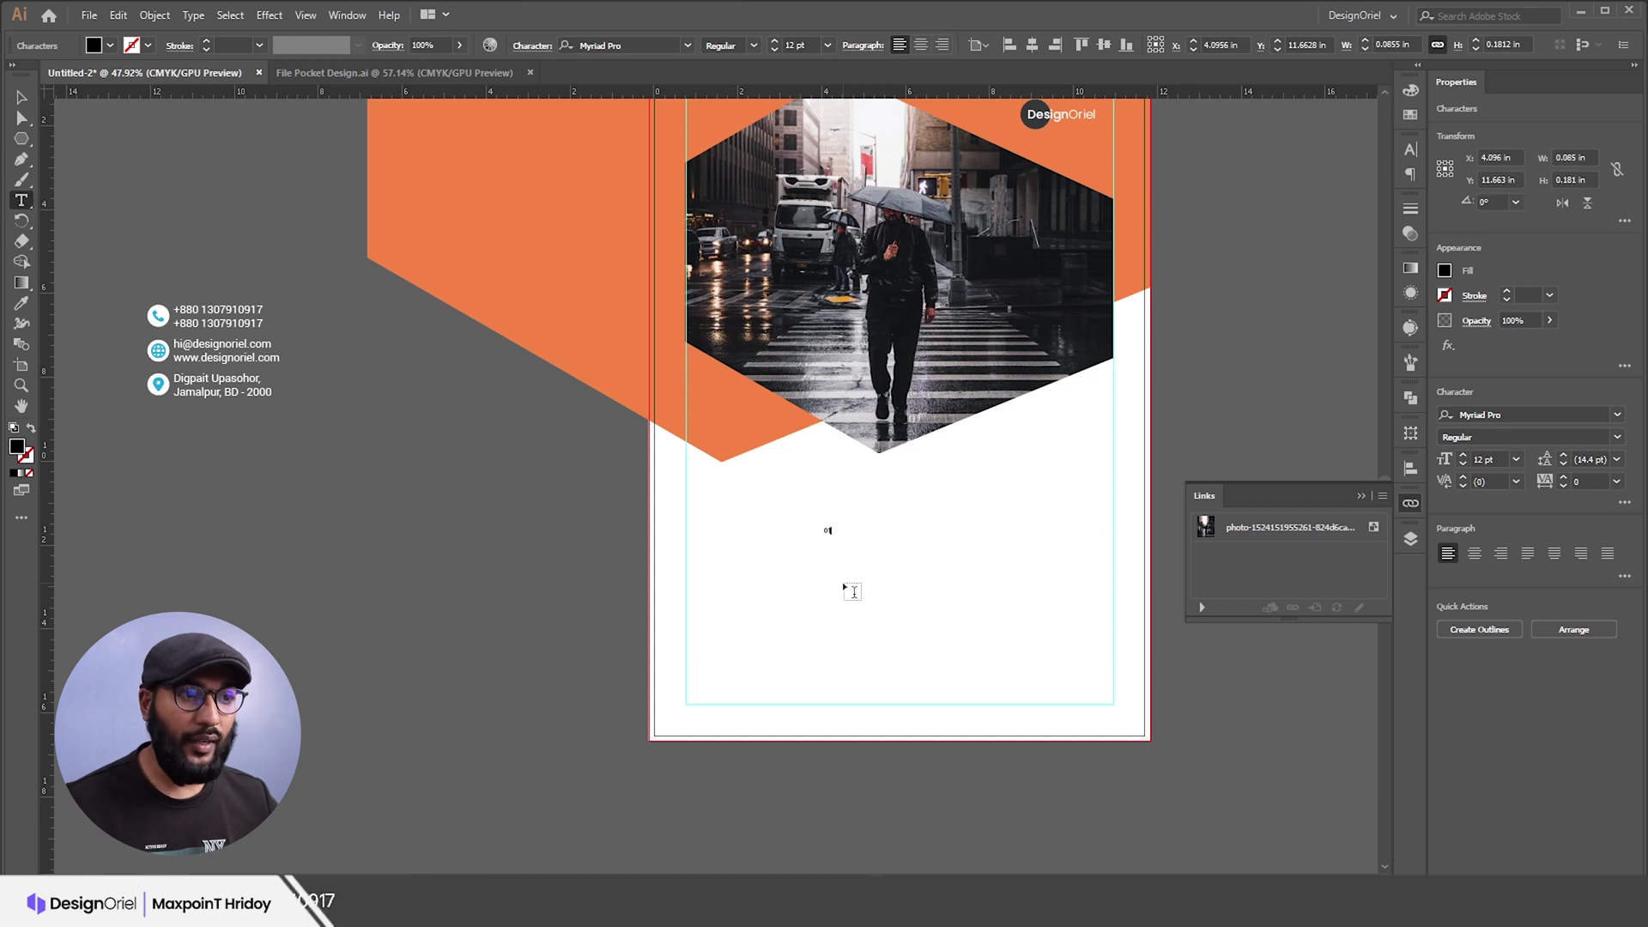
key(Escape)
Step: Enlarge the 01 text to about 70 pt, and place a copy below it reading January
drag(838, 541, 895, 586)
double_click(897, 585)
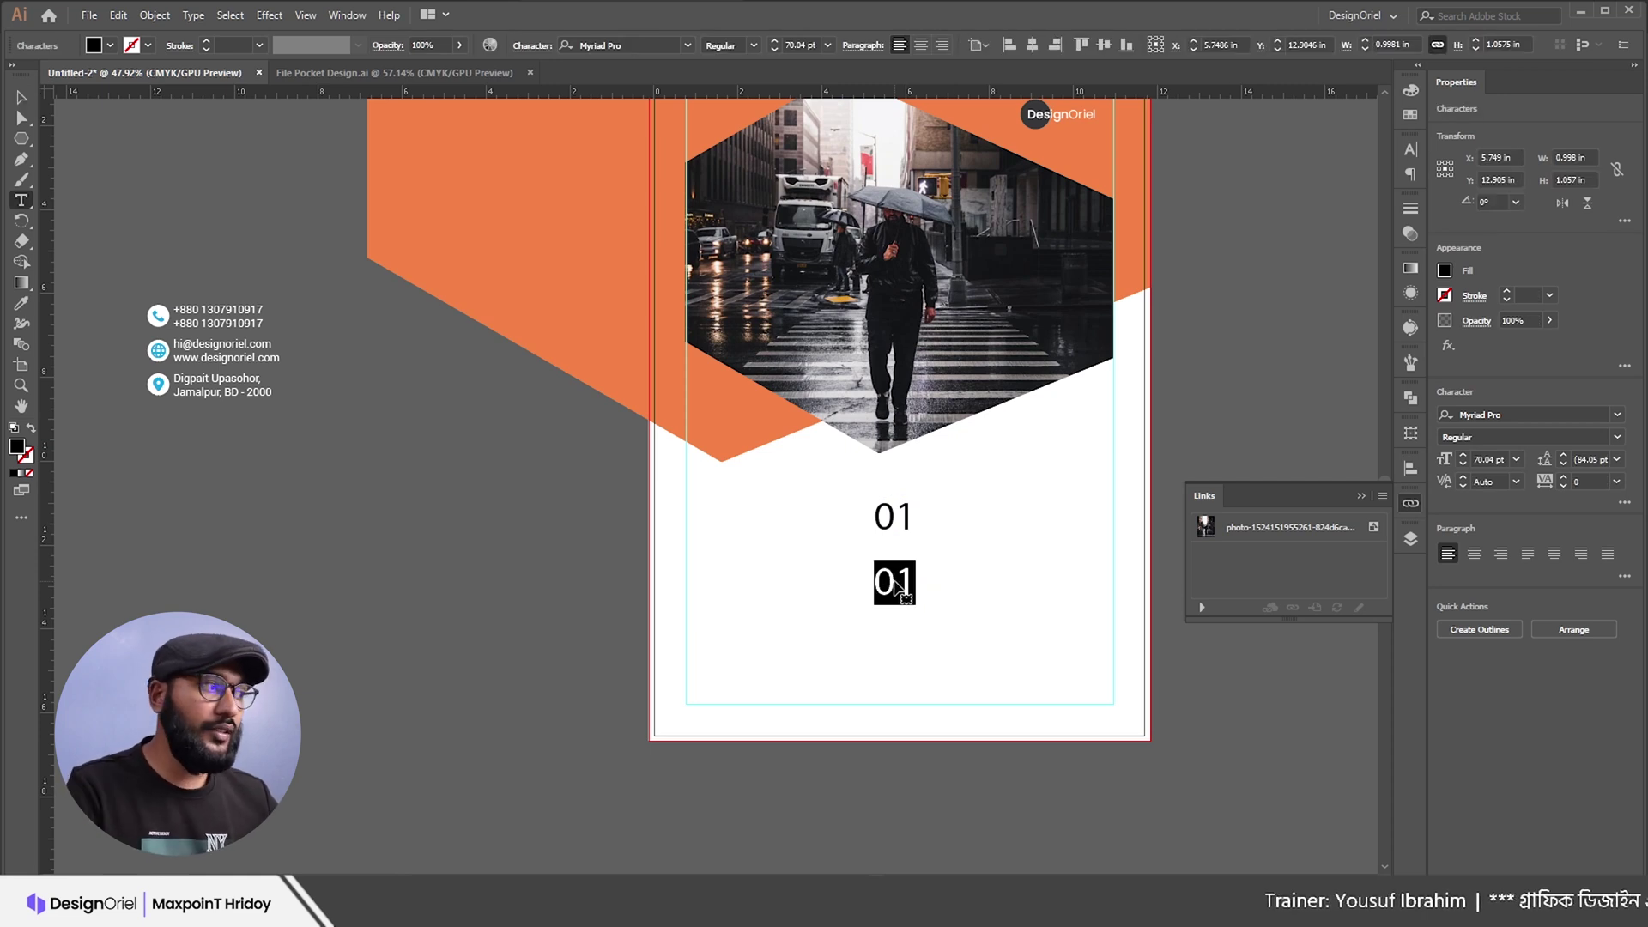
text(January)
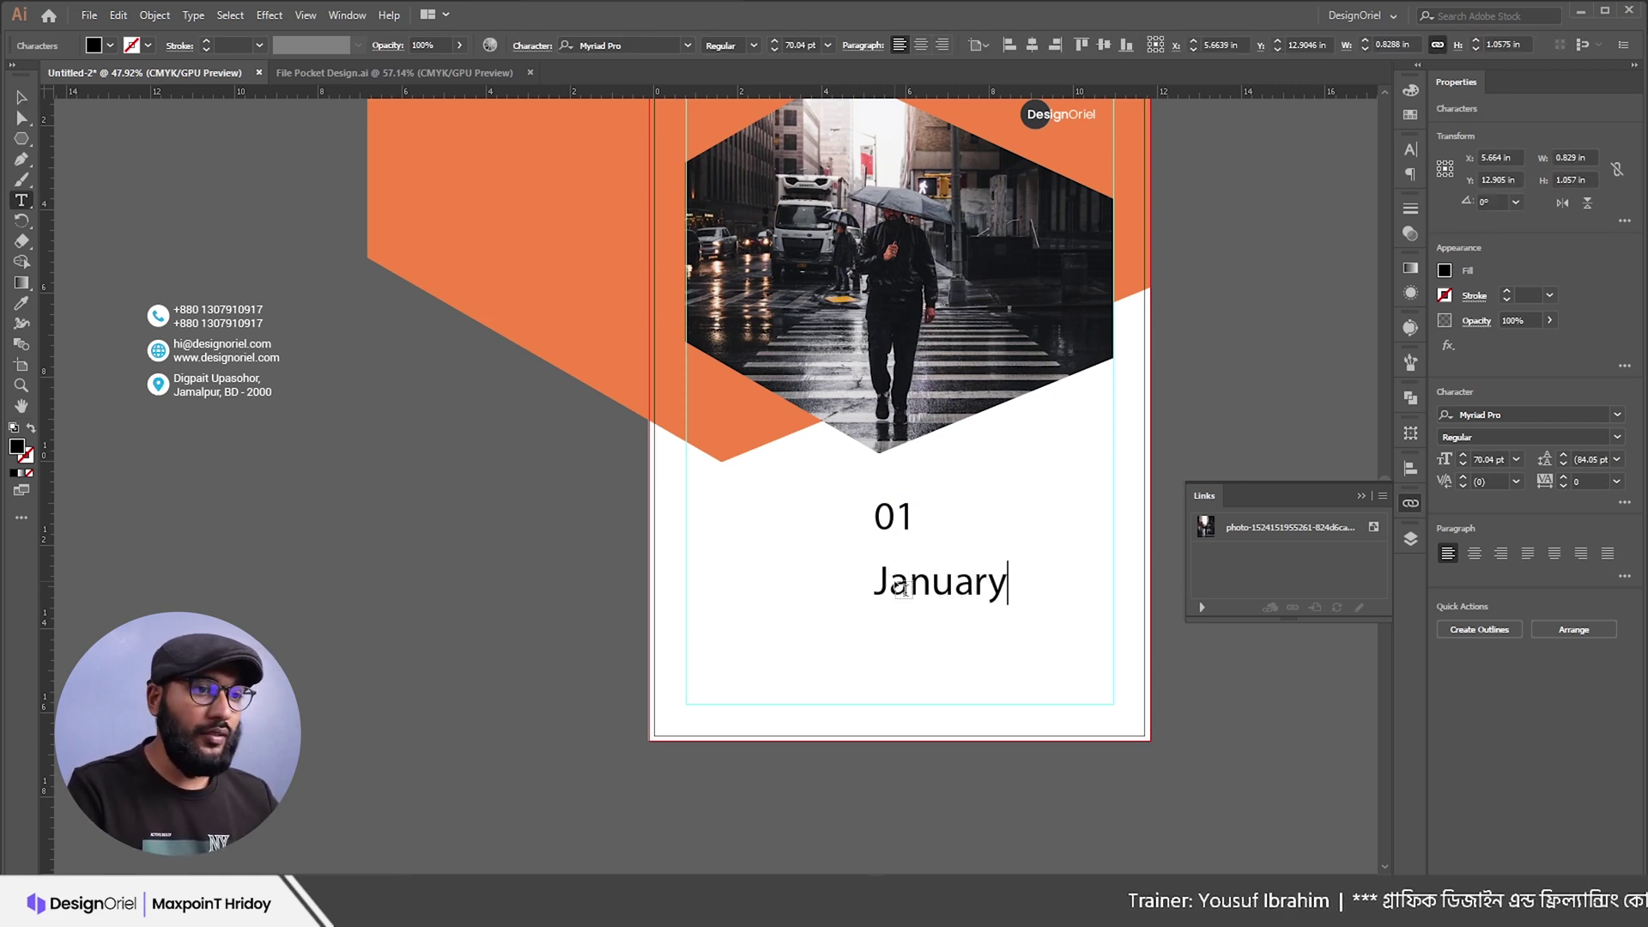
key(Escape)
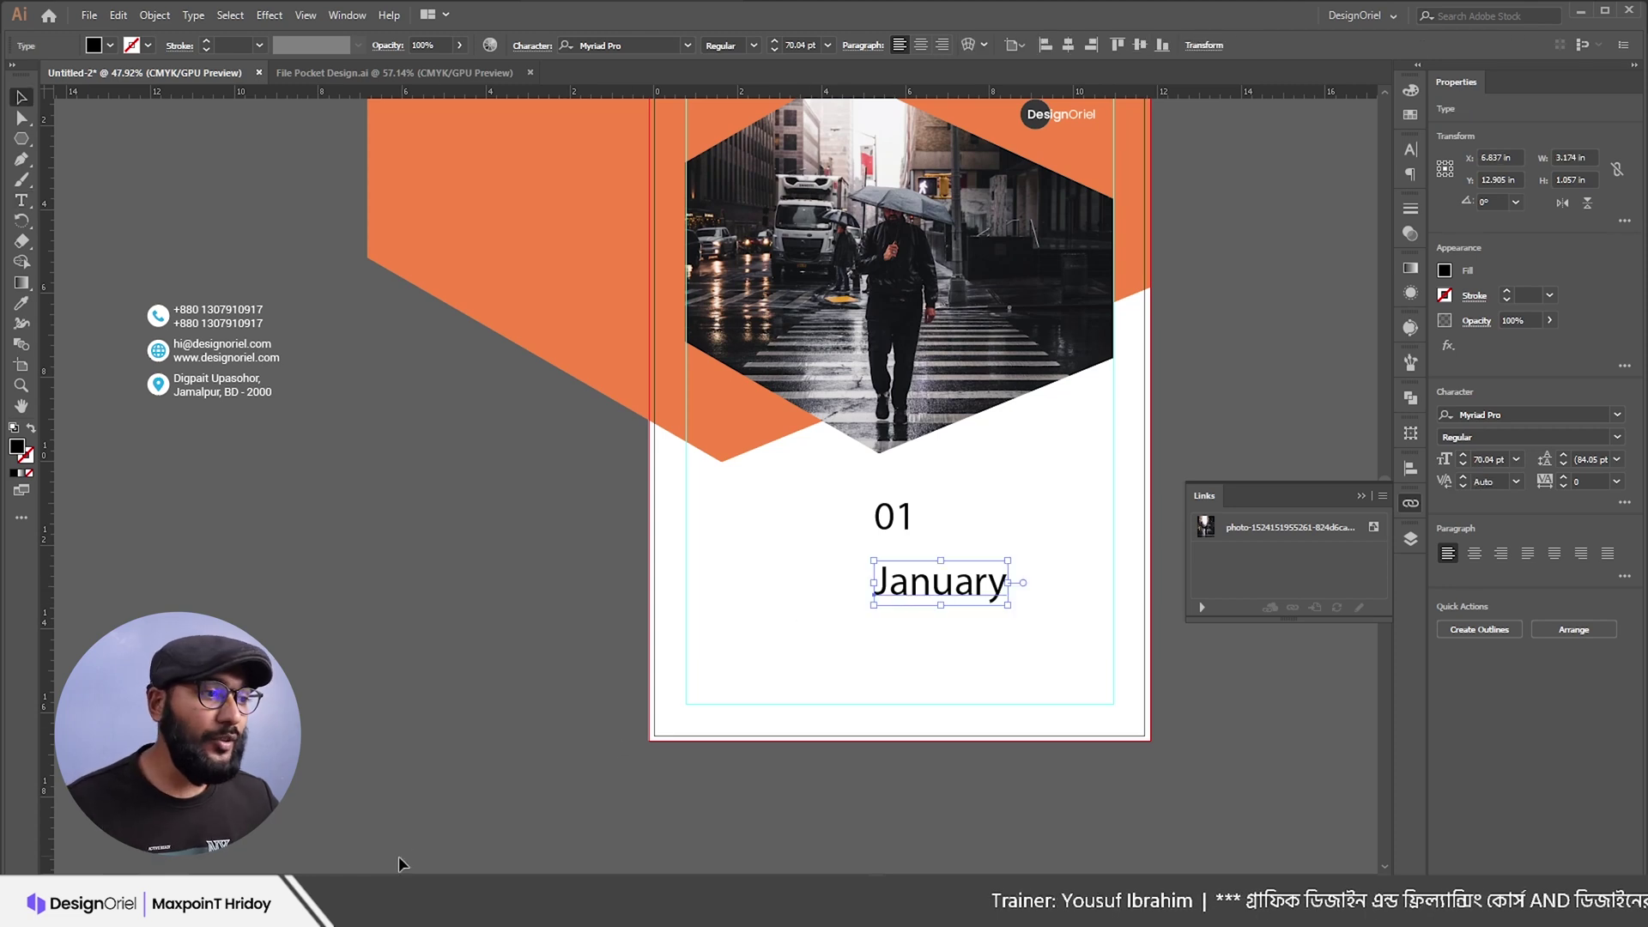
key(alt+Tab)
click(498, 53)
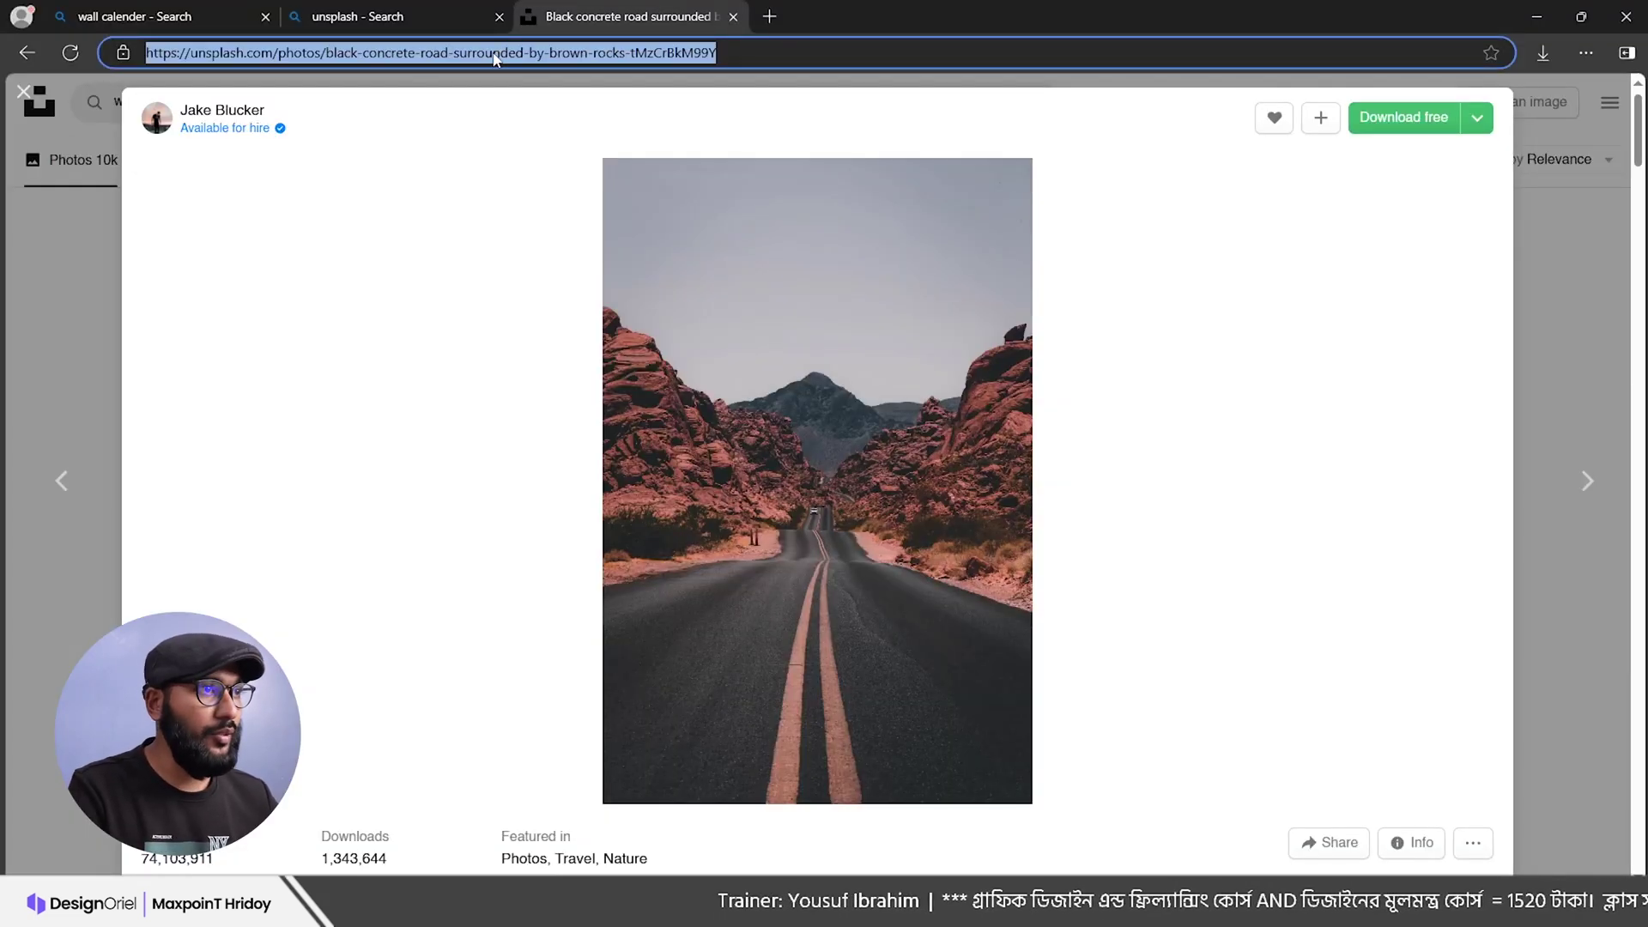
text(www.google.com)
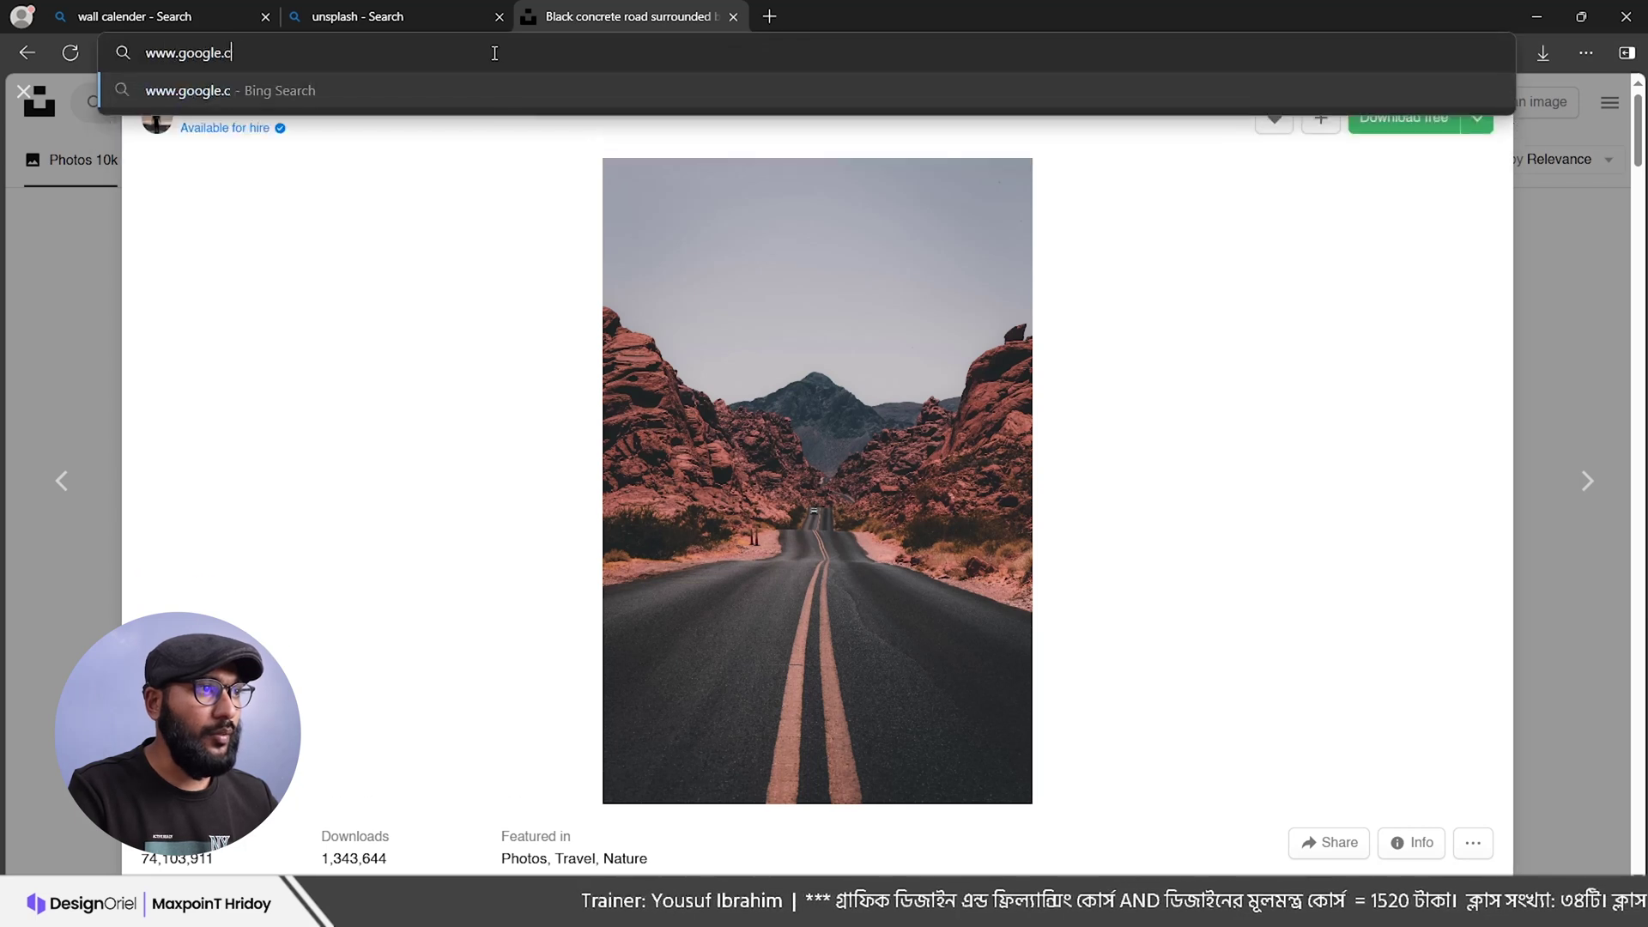
key(Return)
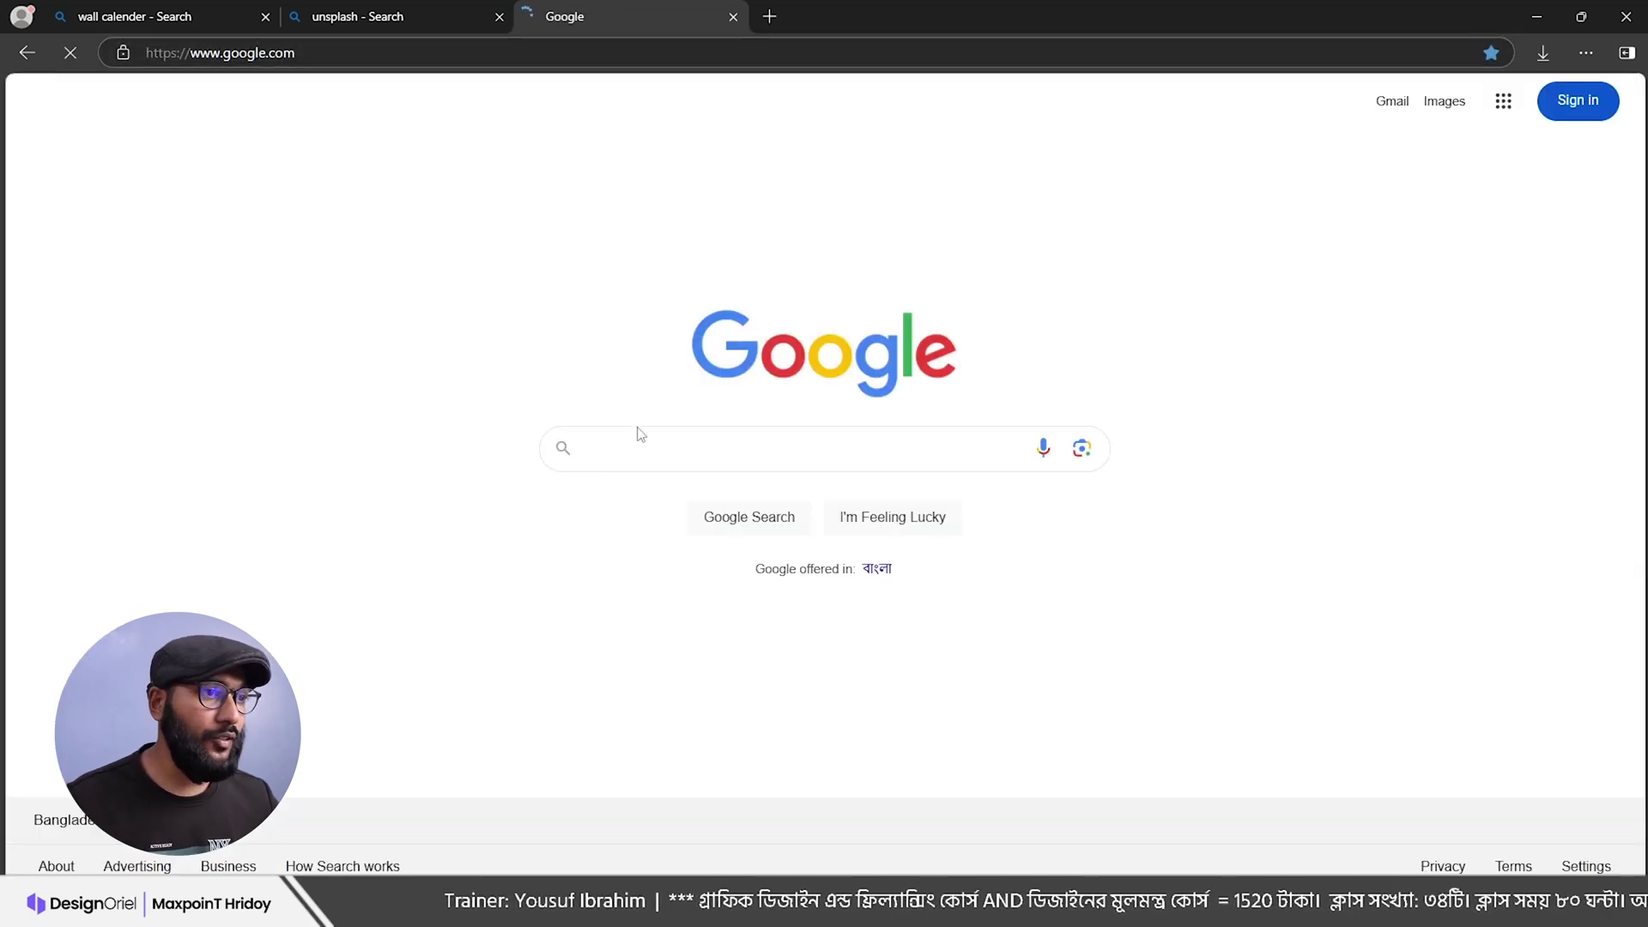
Step: Search Google for calendar 2025 and open the Time and Date result
click(616, 449)
text(calendar)
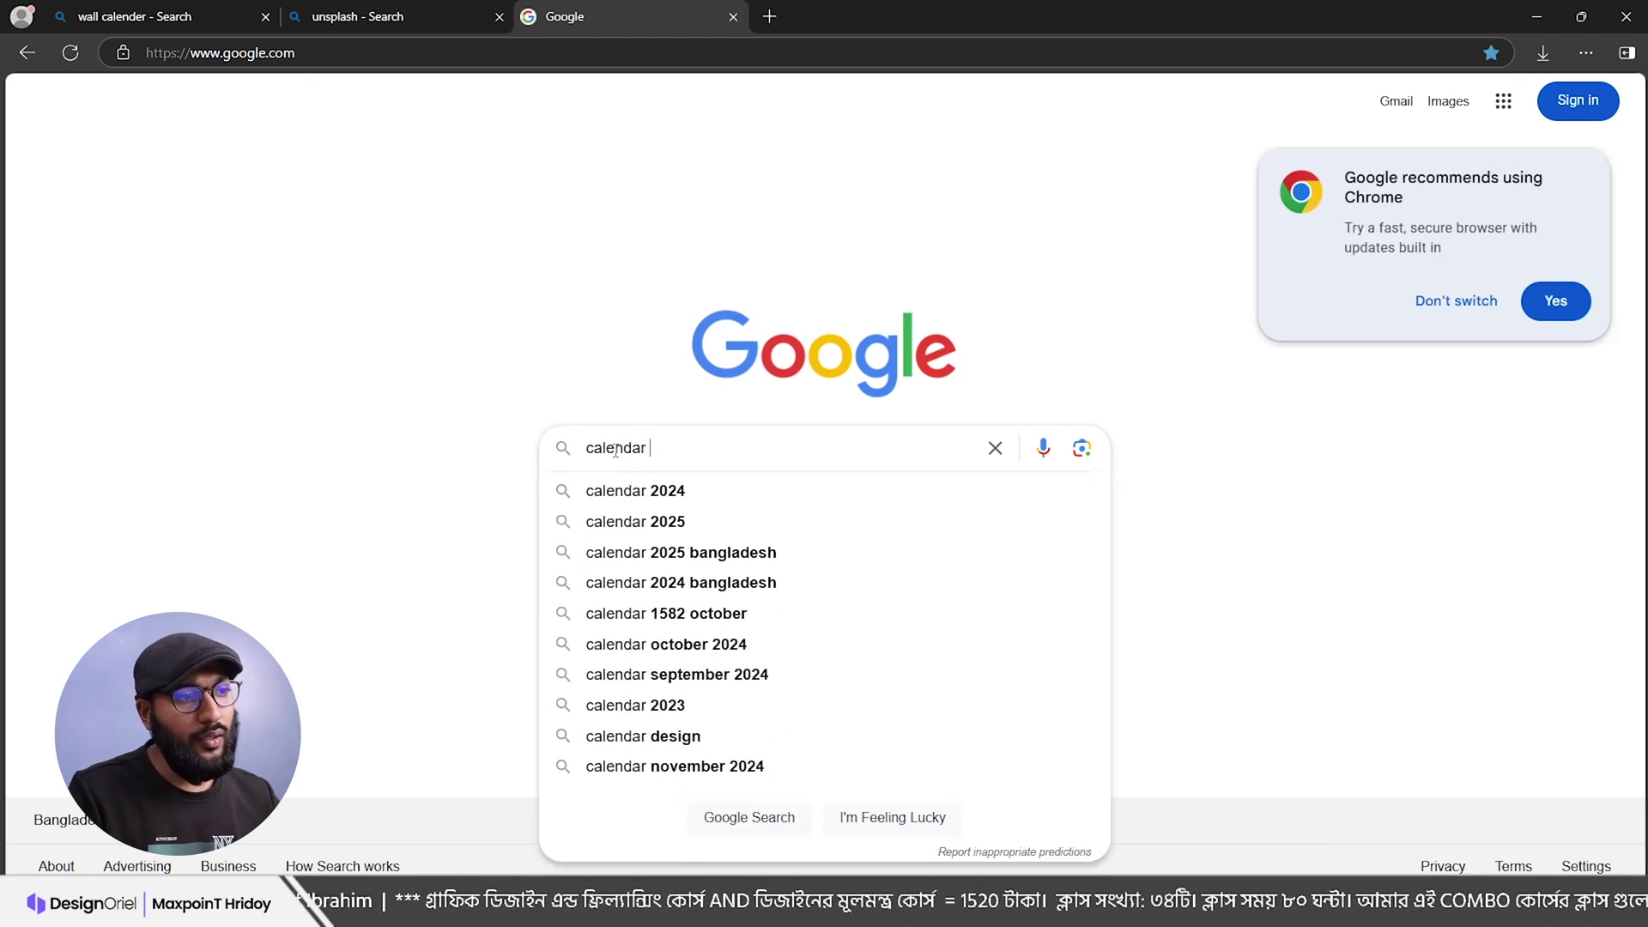
click(650, 519)
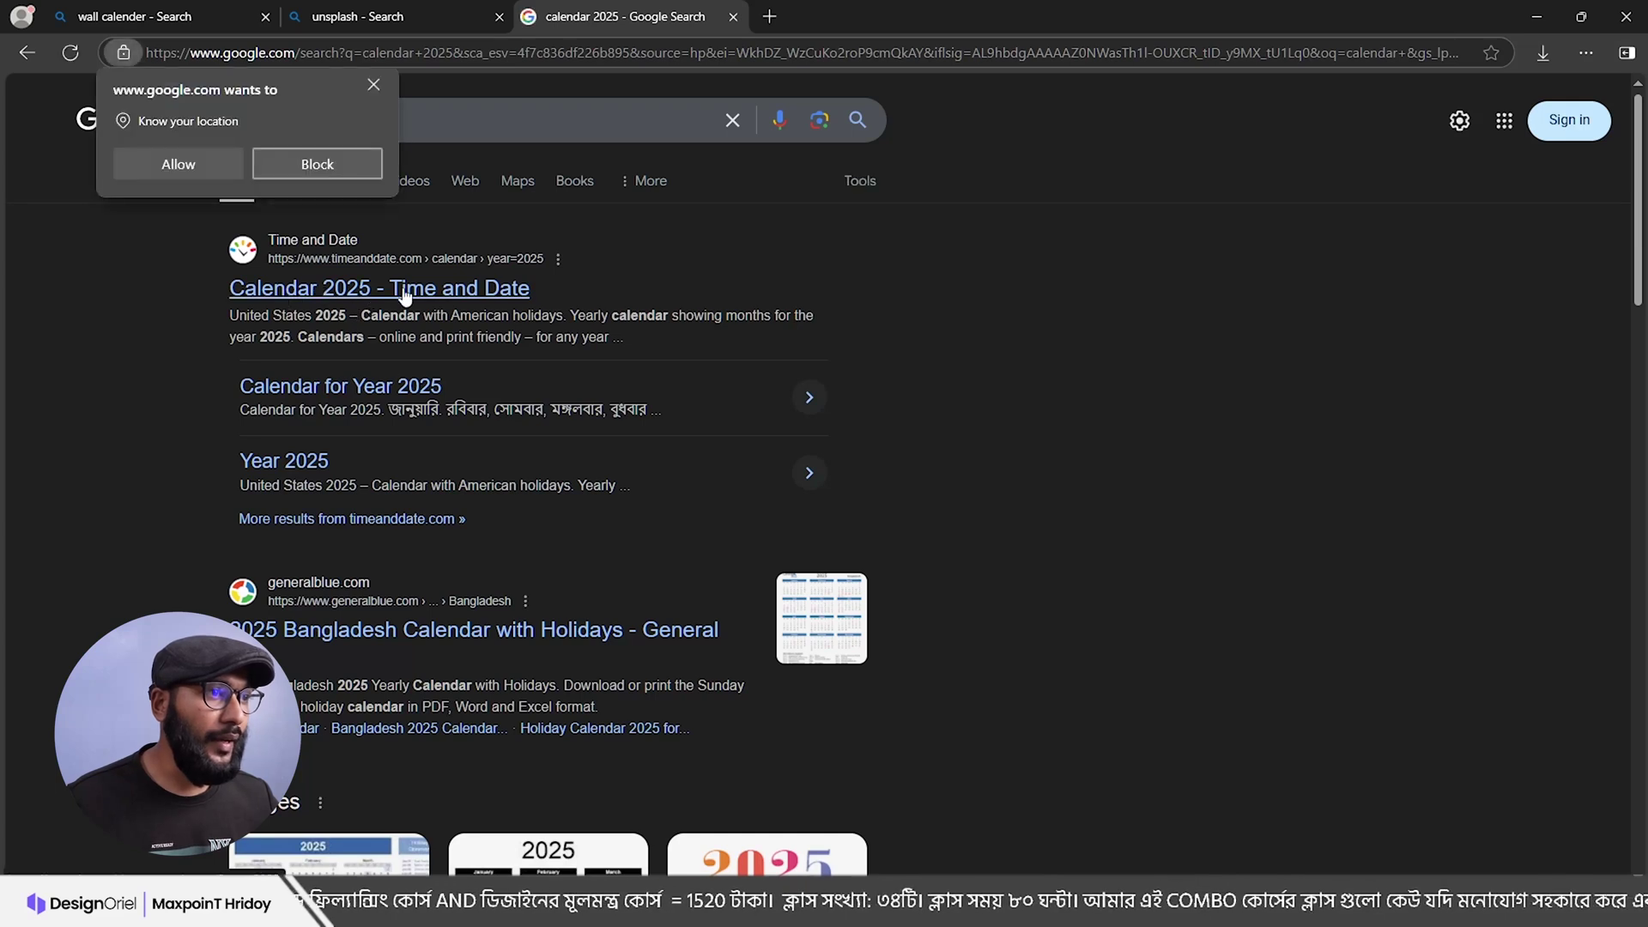
click(424, 294)
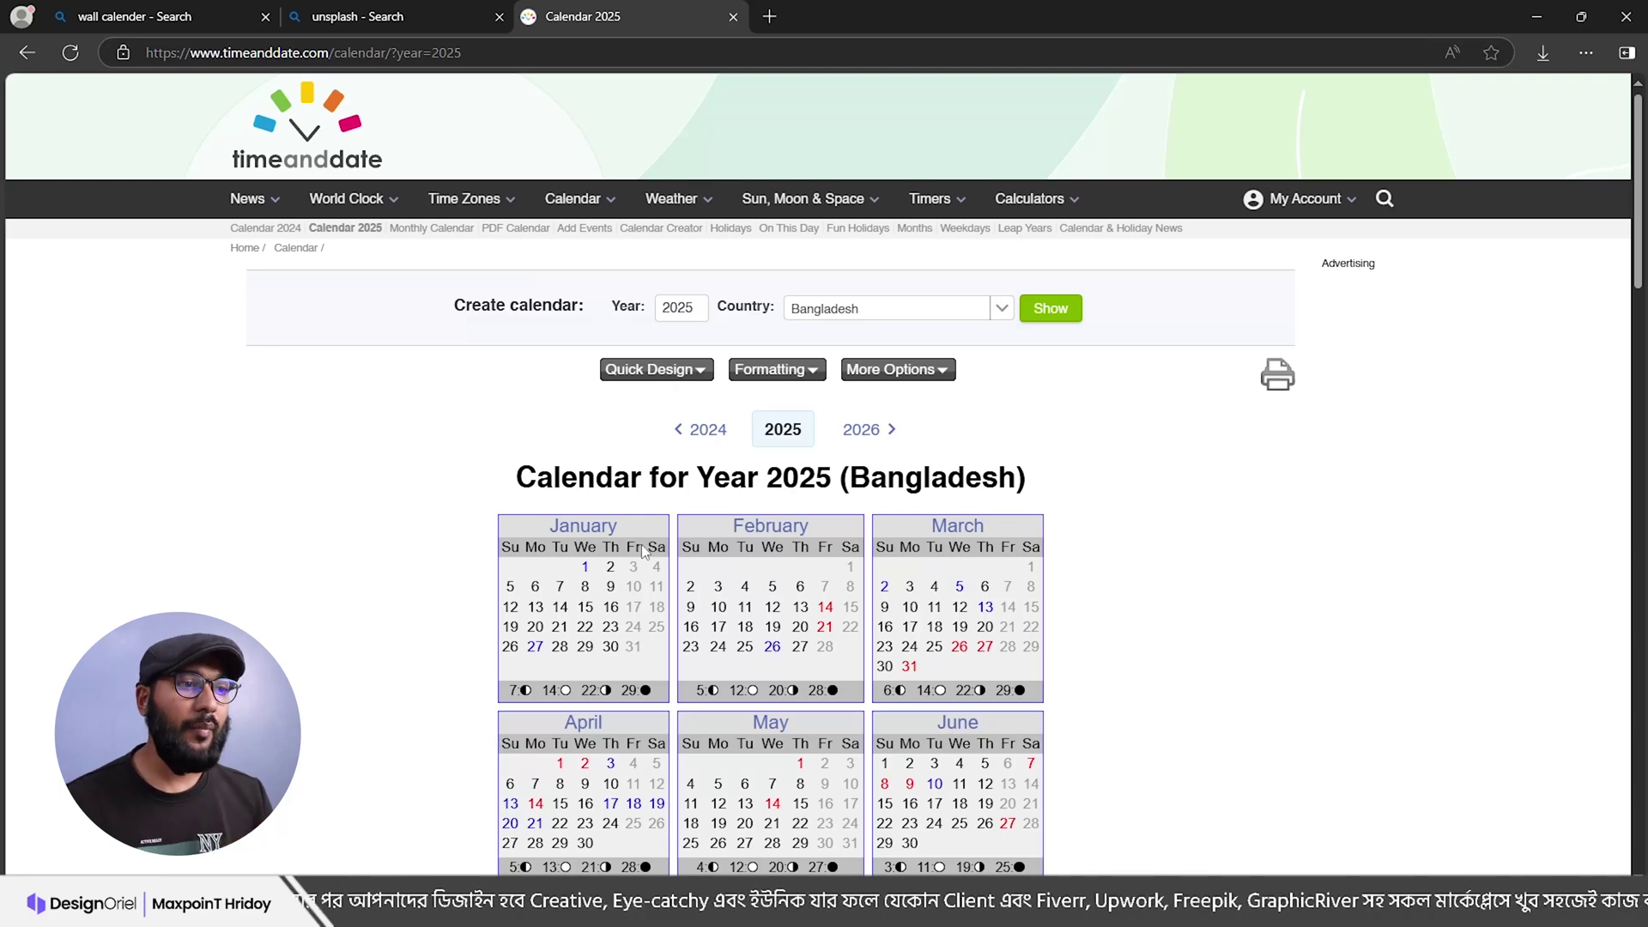
Step: Generate the 2025 calendar for the United Kingdom and look through its months
click(888, 310)
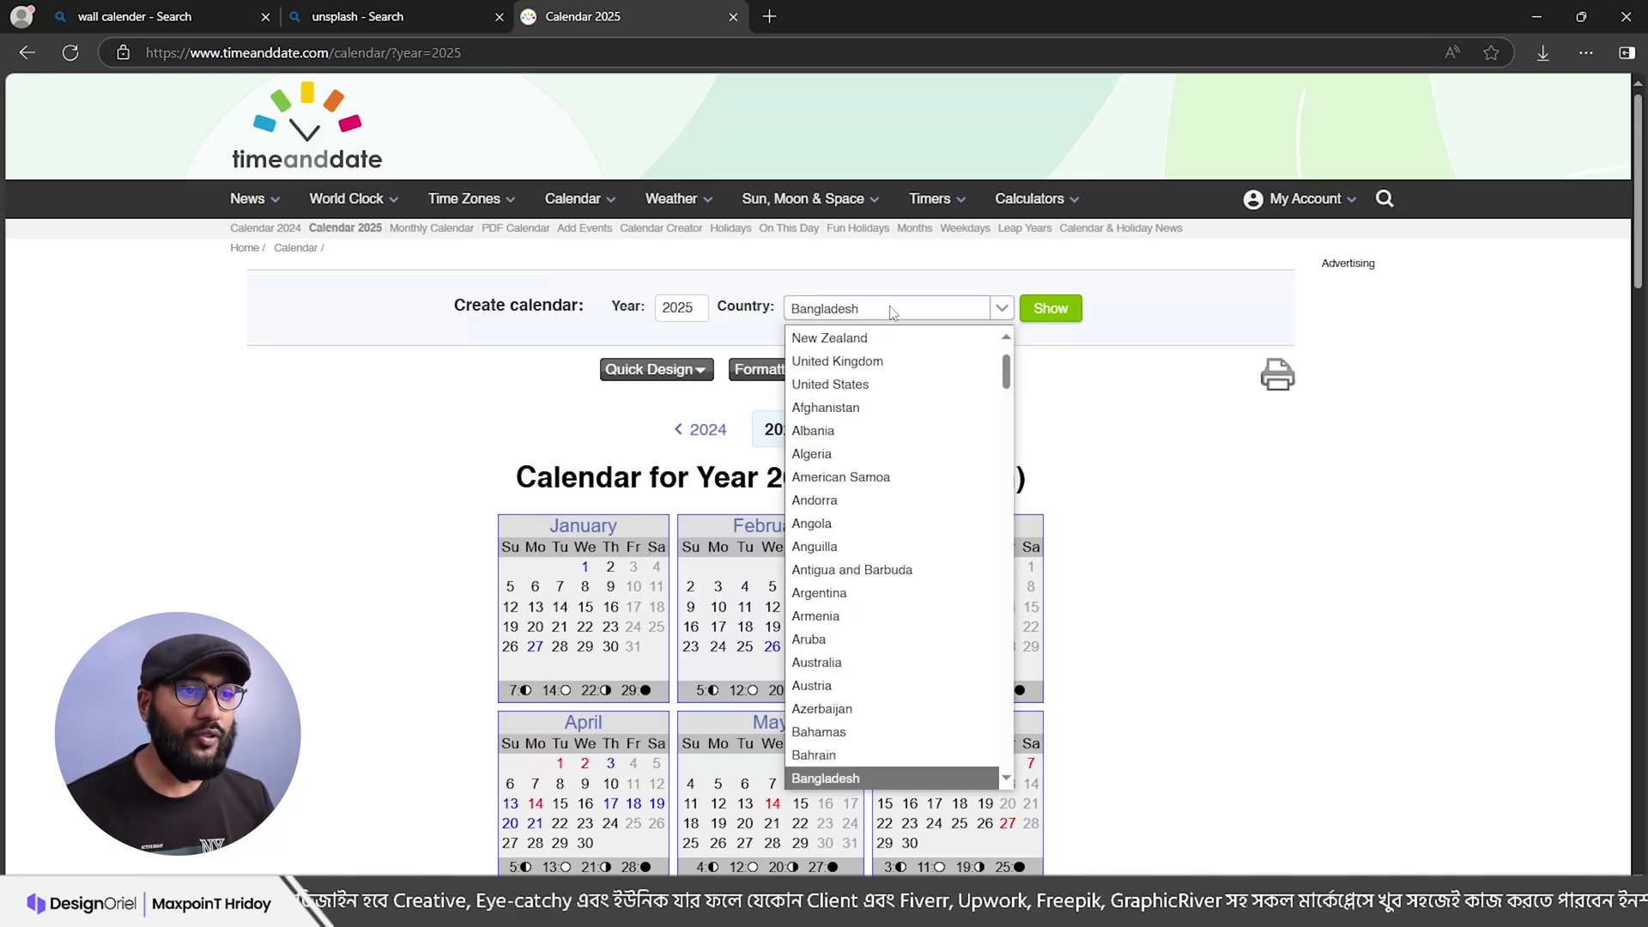
scroll(854, 708, down, 1)
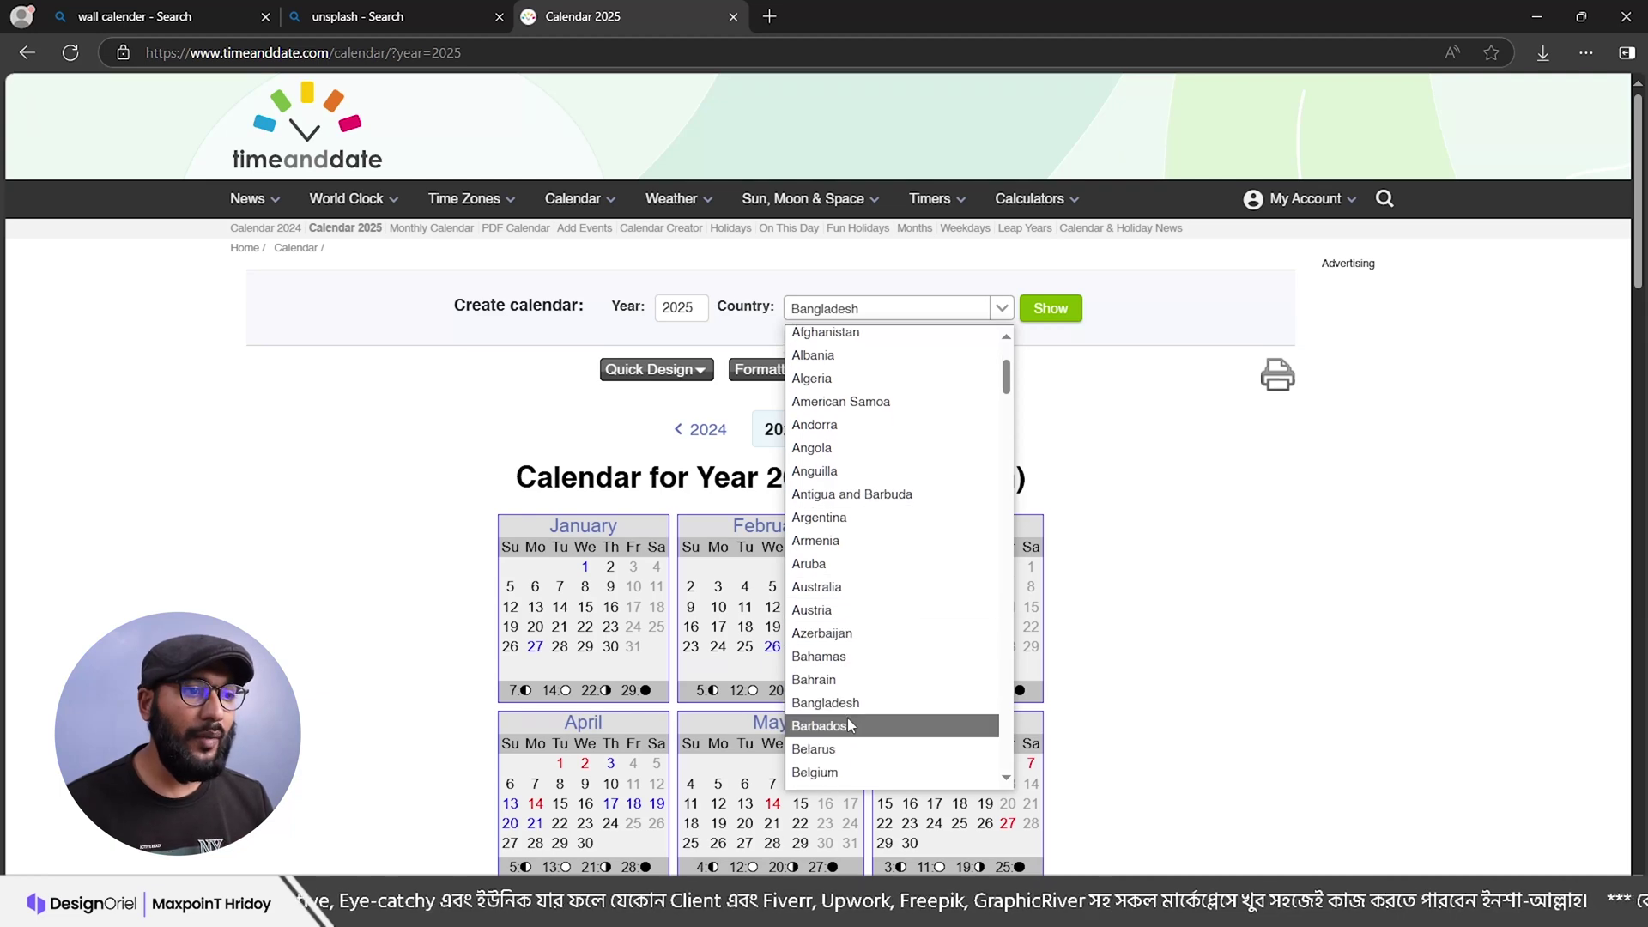
scroll(852, 709, down, 1)
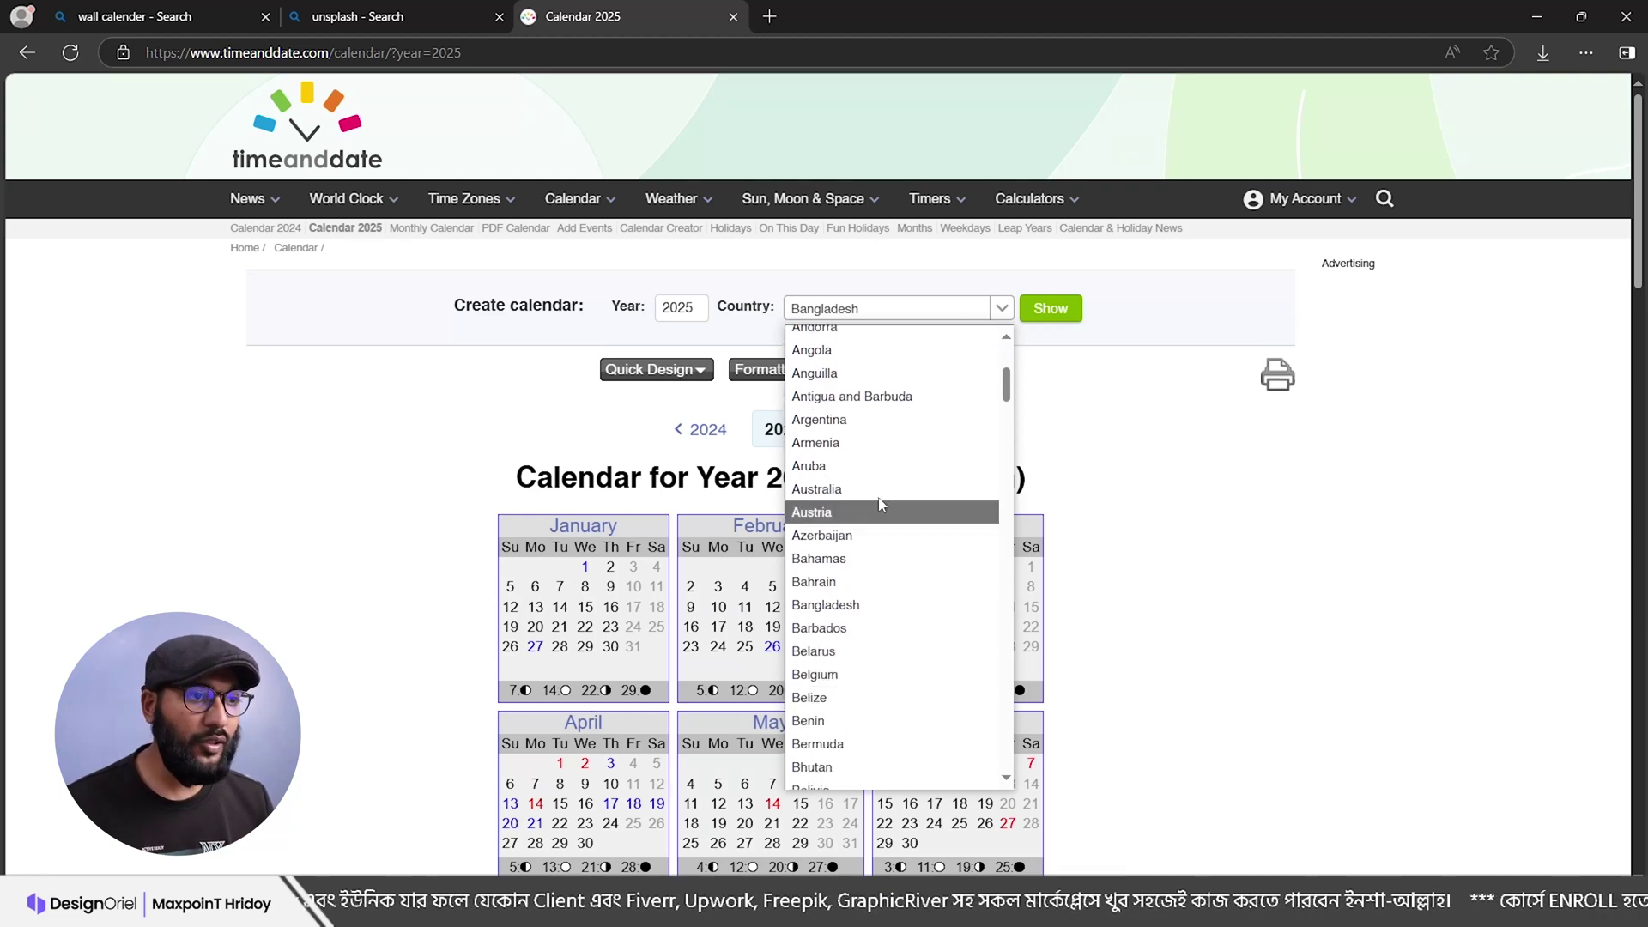
scroll(872, 459, down, 3)
scroll(880, 463, up, 5)
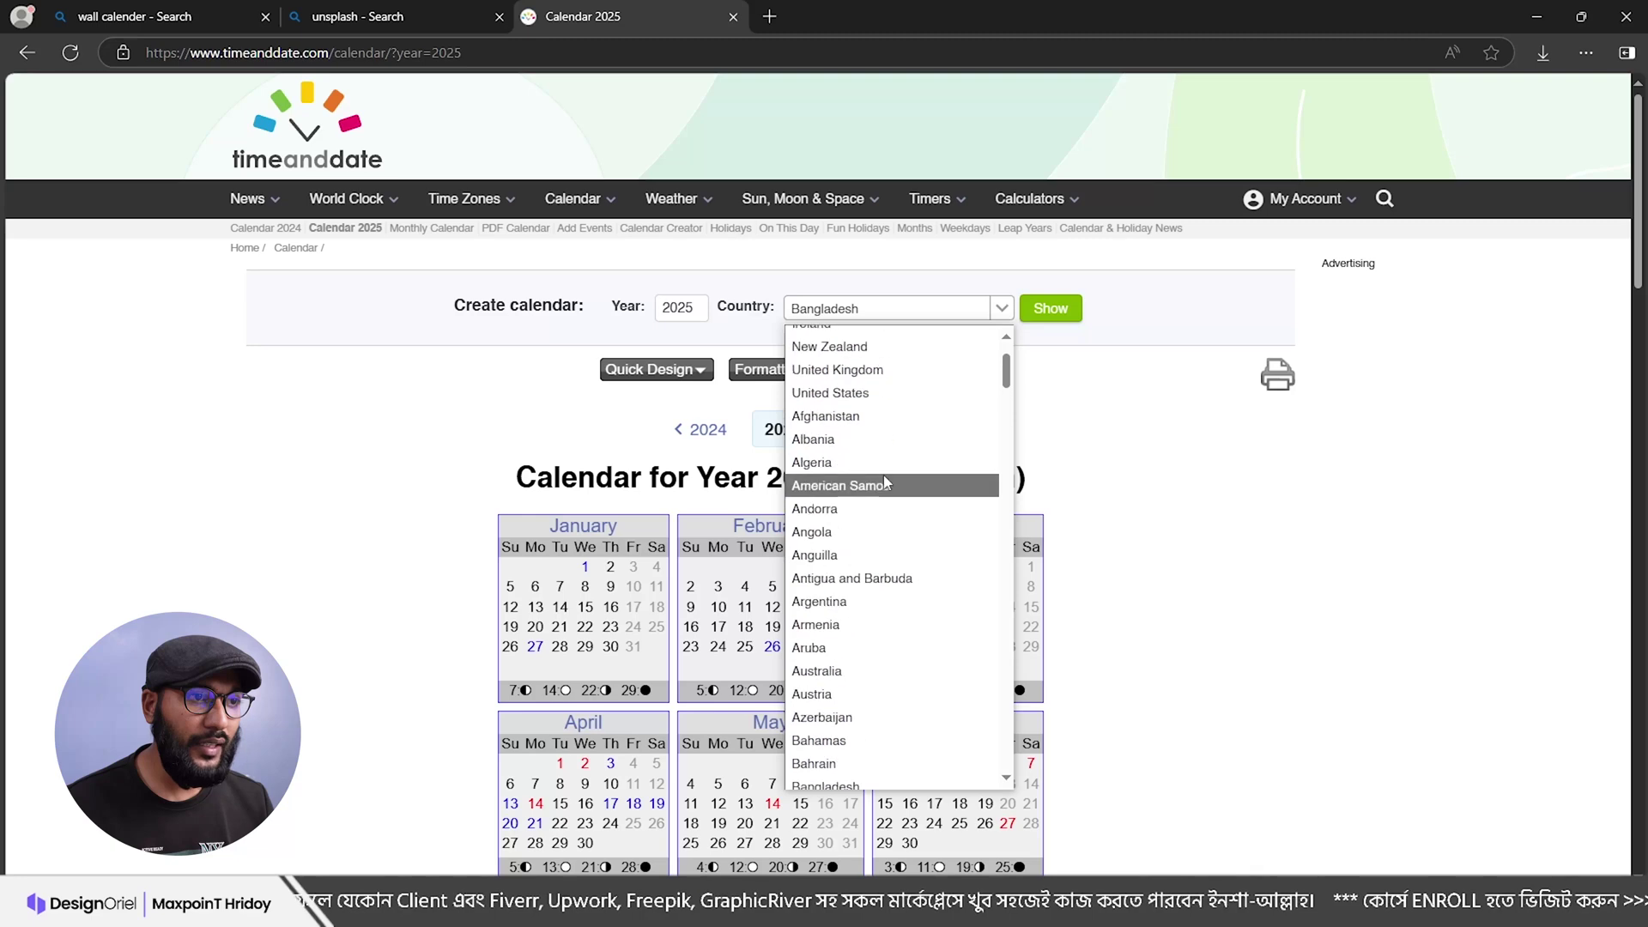
scroll(884, 461, down, 4)
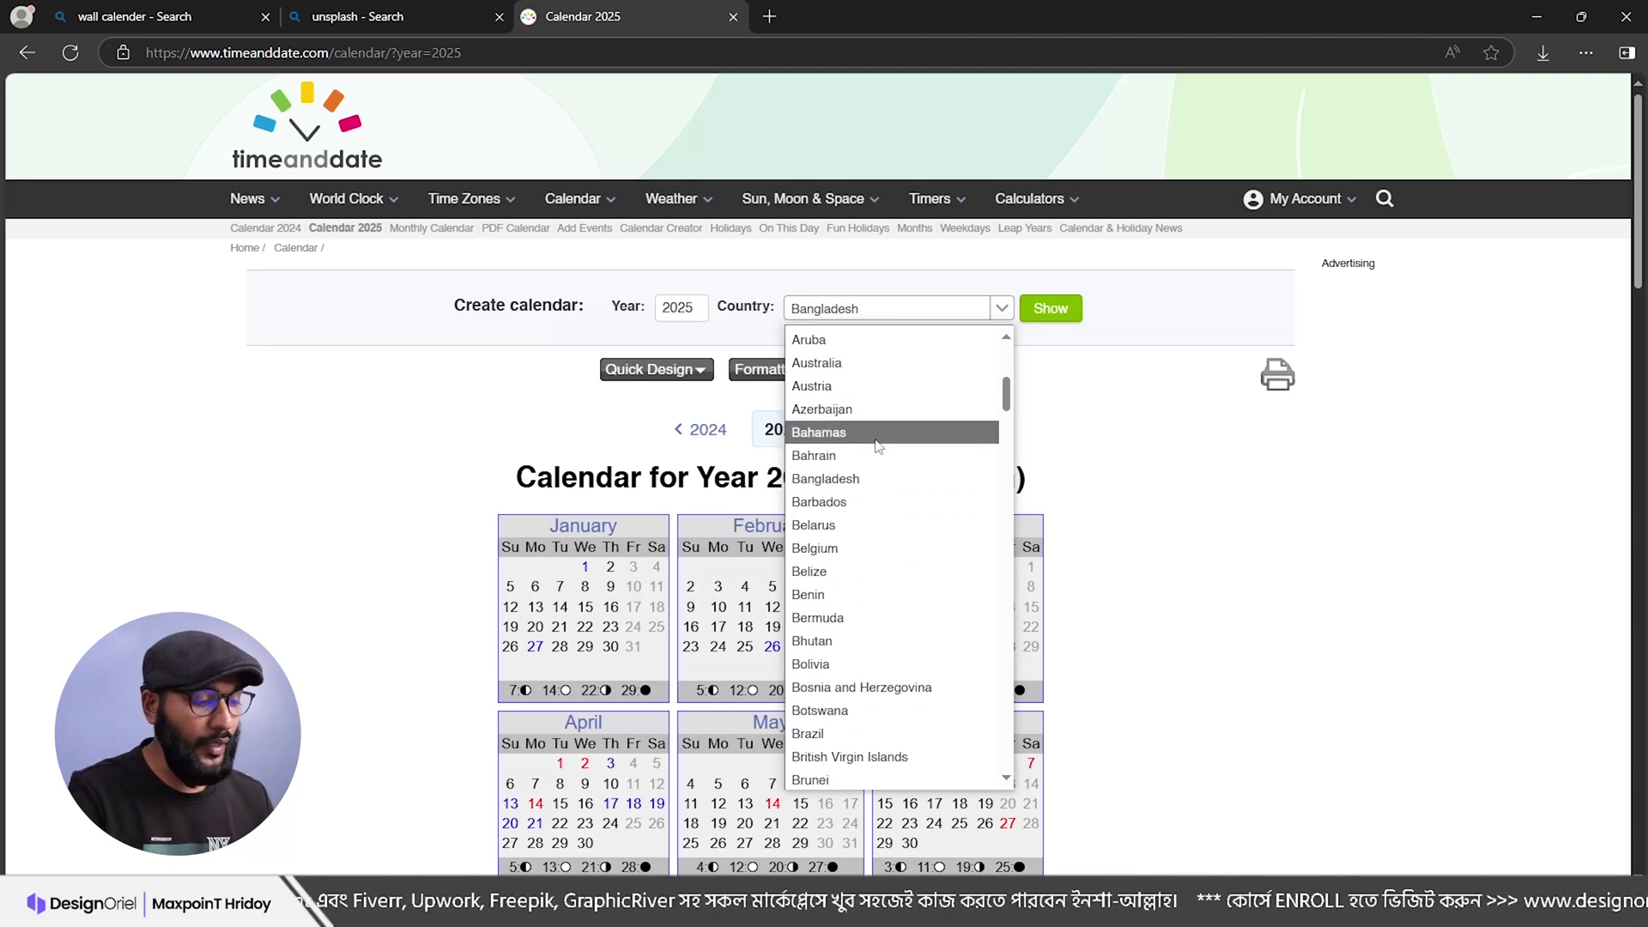
text(united)
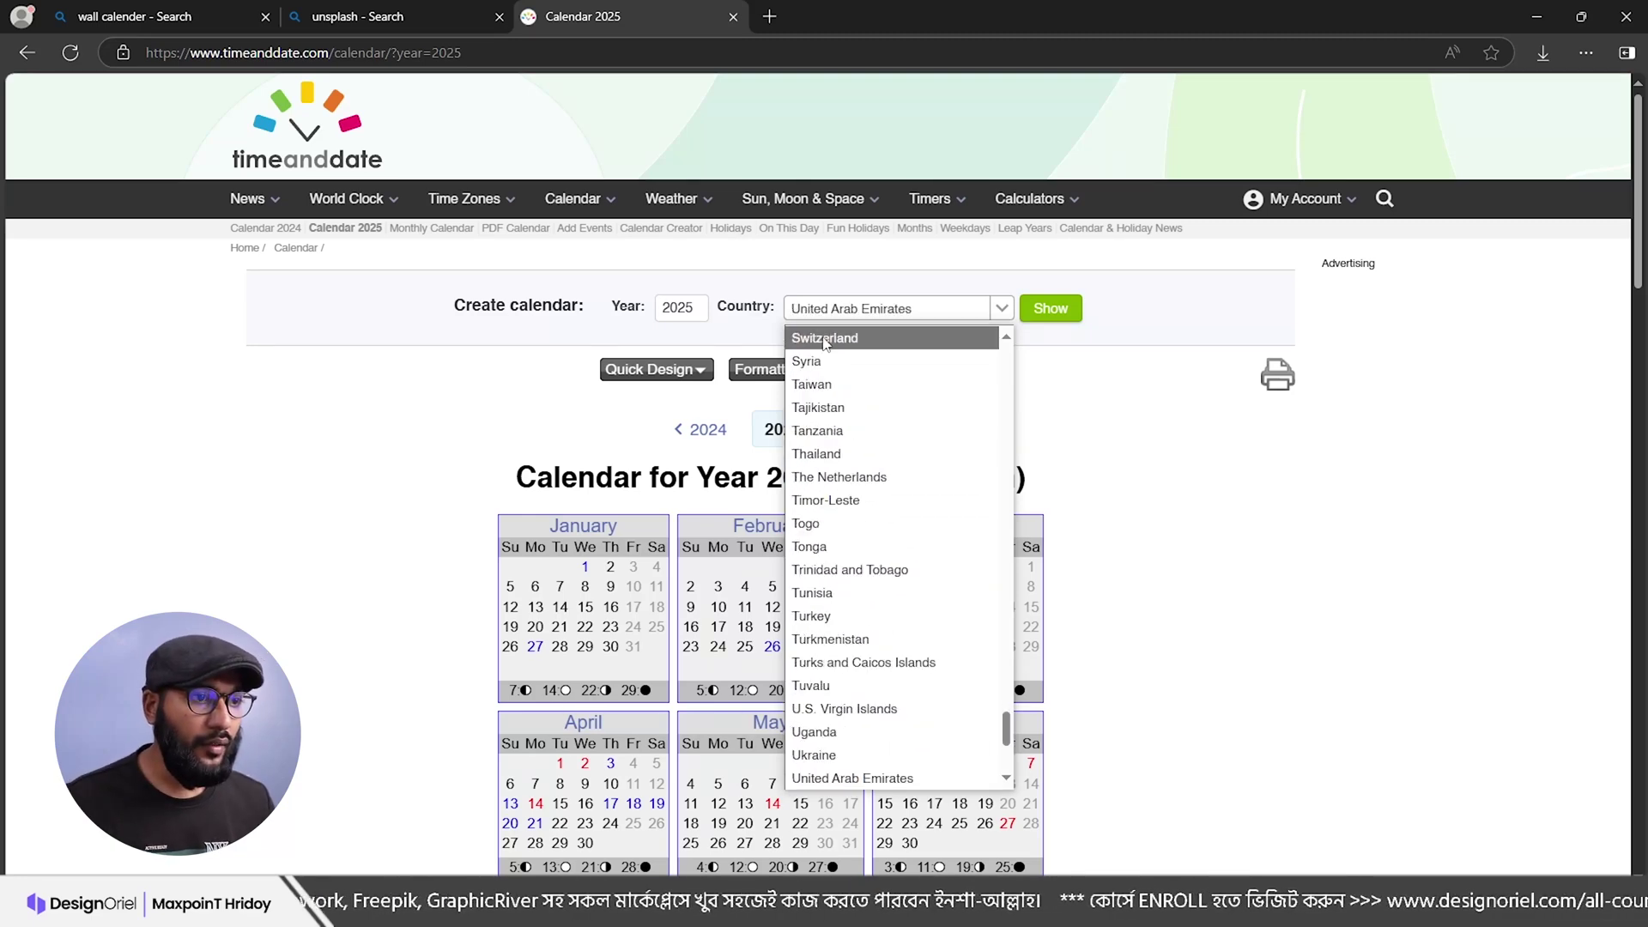
scroll(850, 515, down, 2)
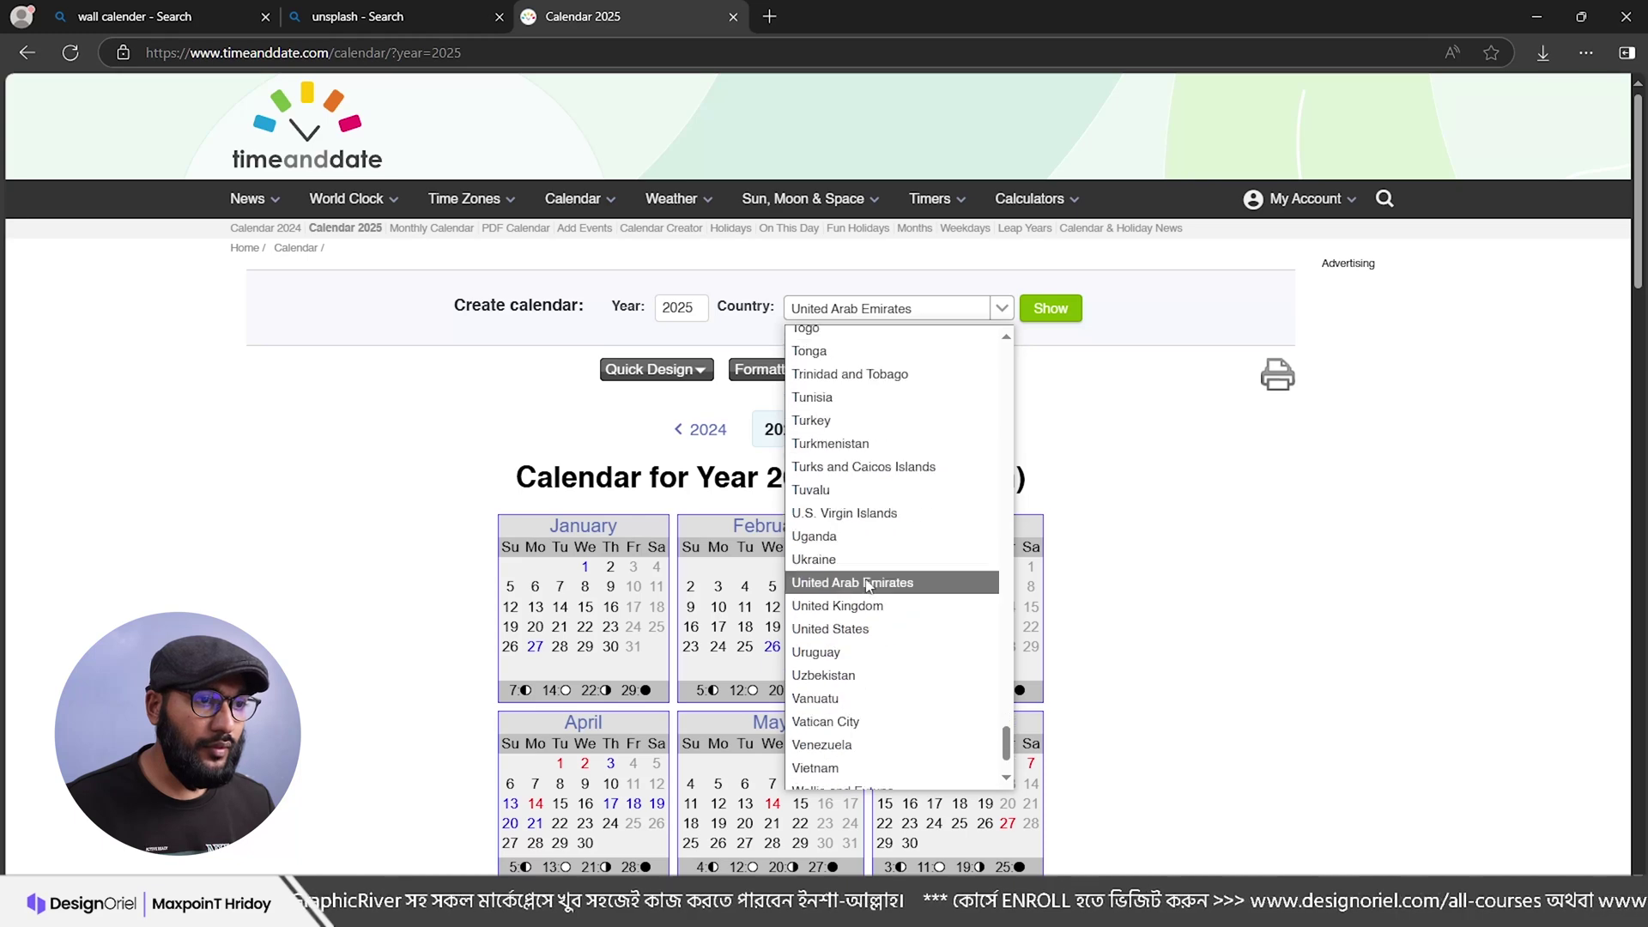
click(864, 607)
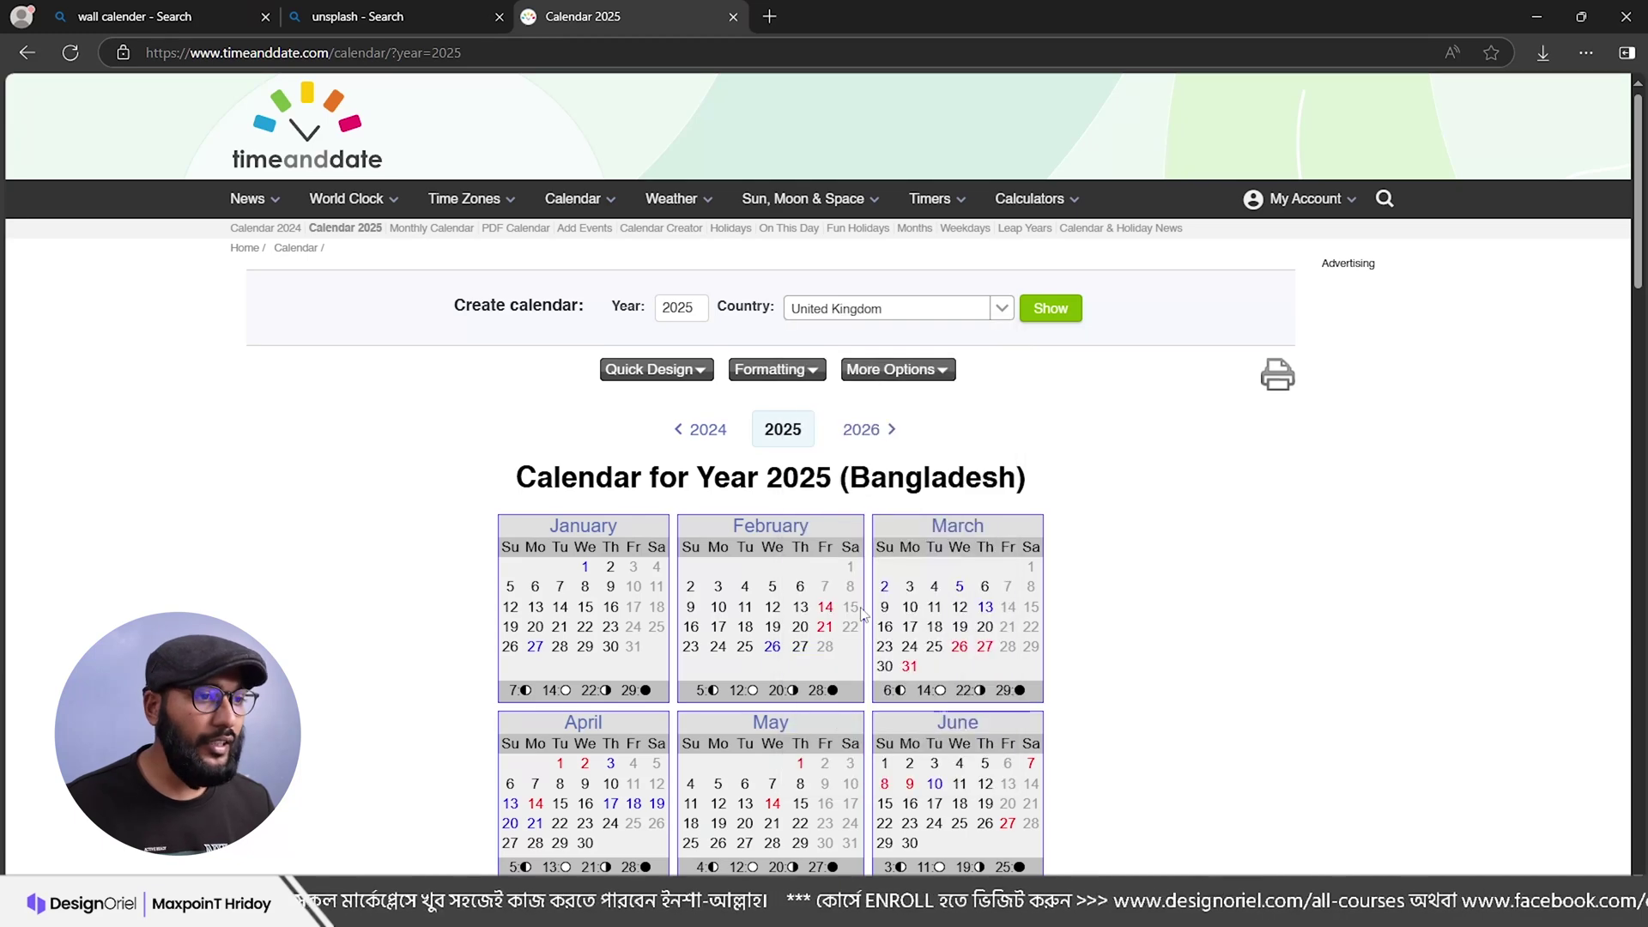
click(1054, 311)
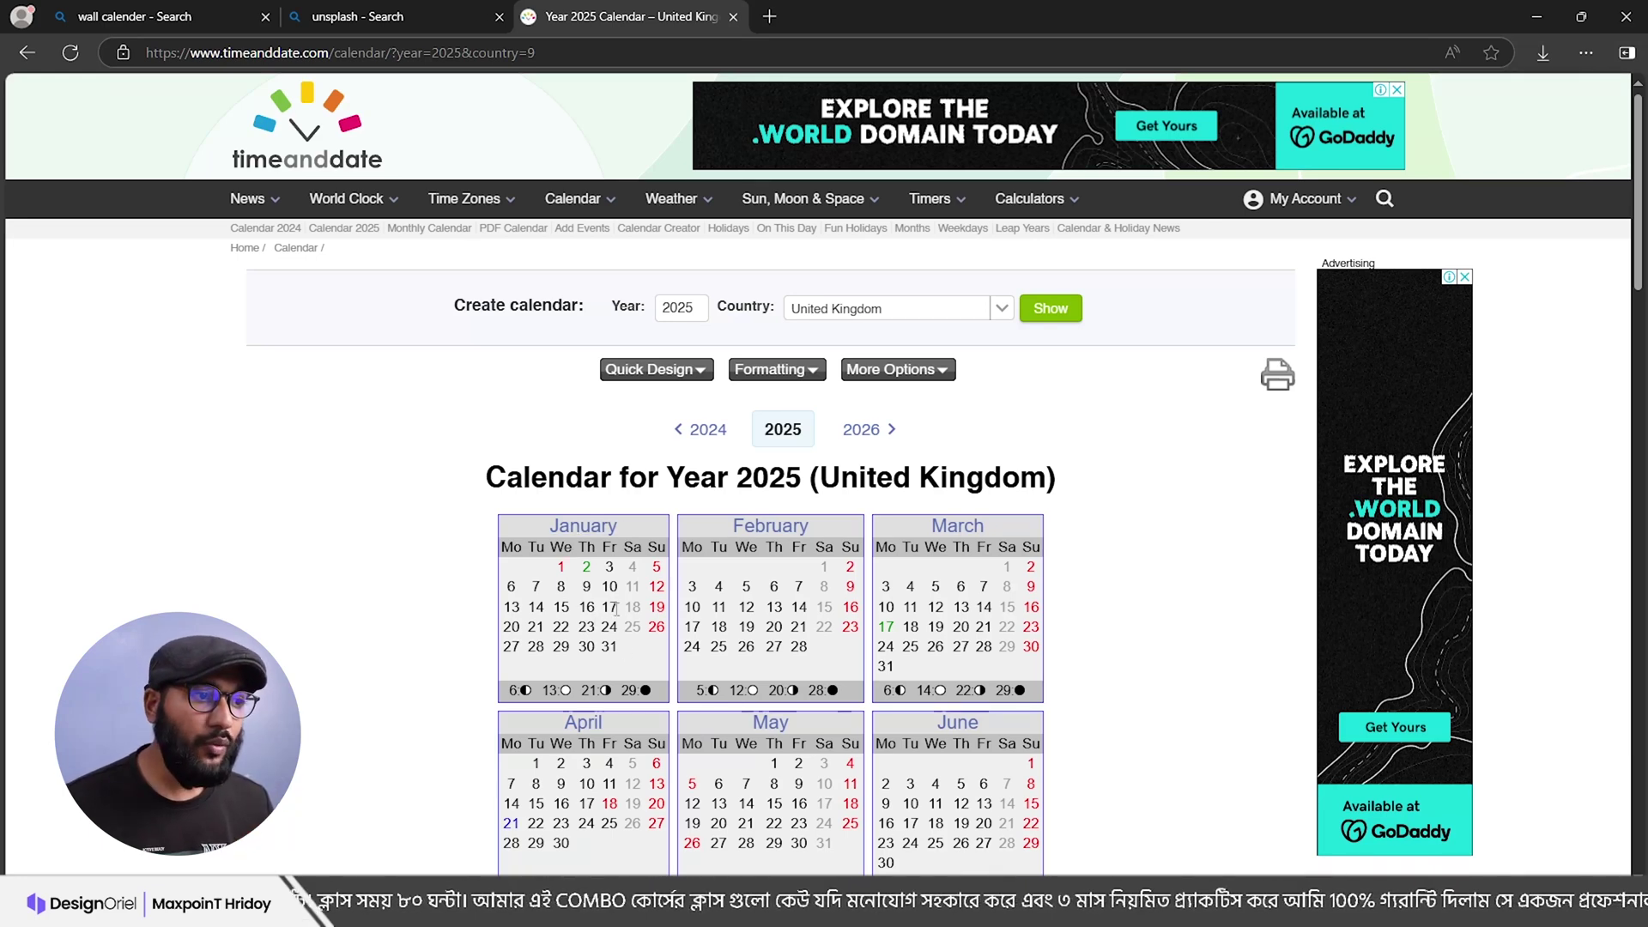
scroll(717, 661, down, 3)
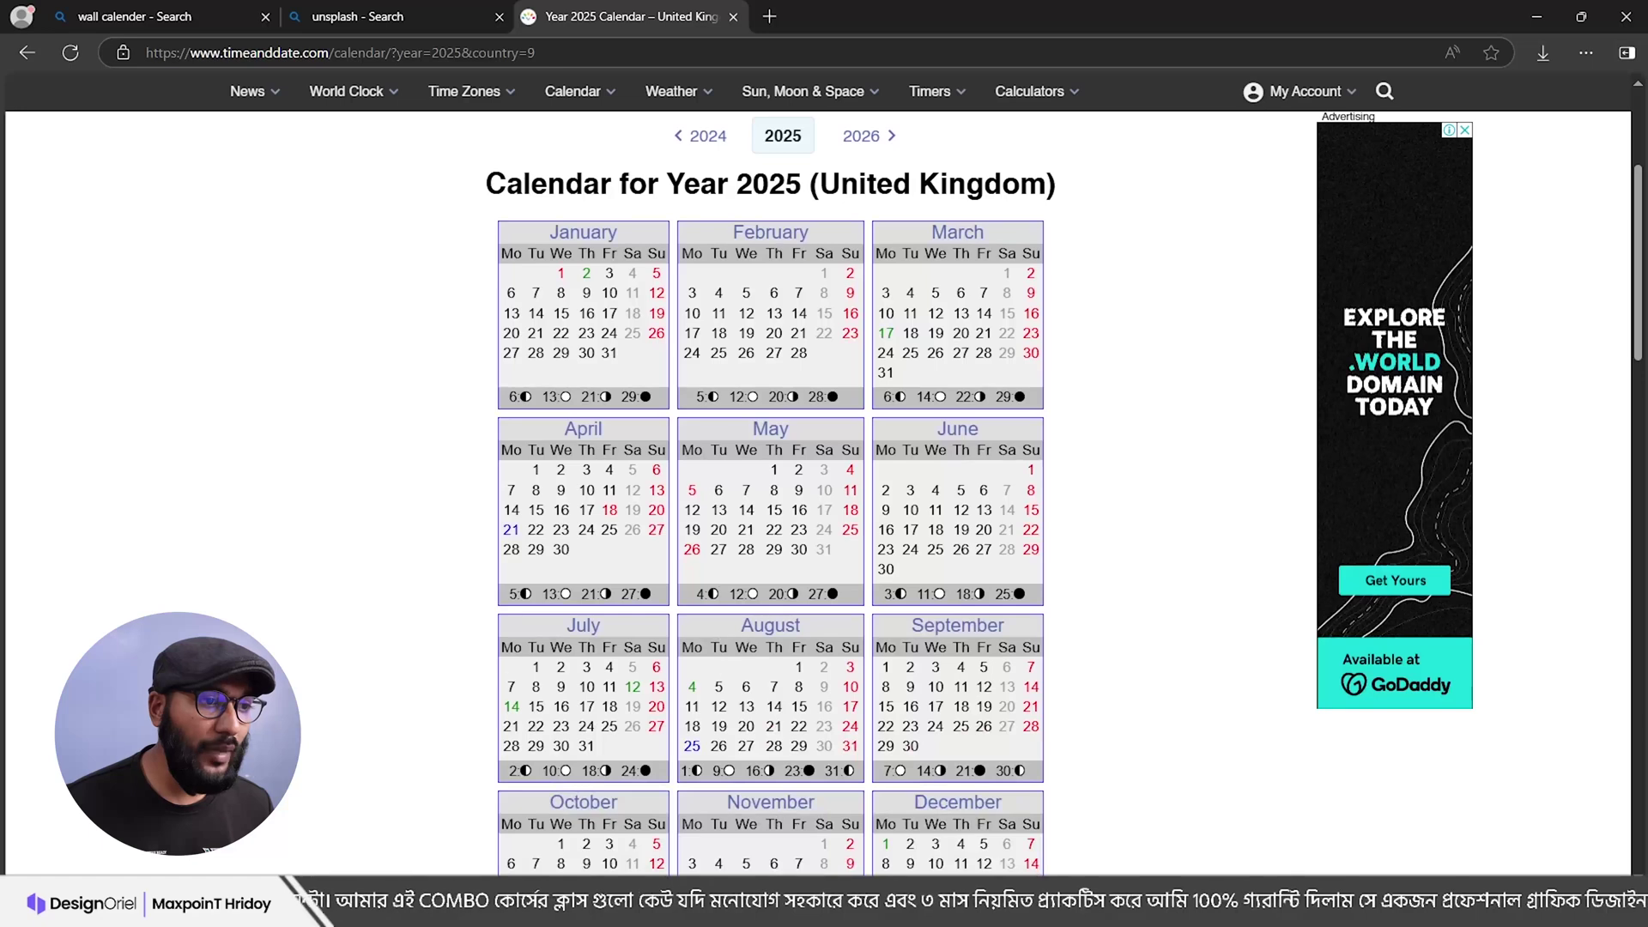
scroll(783, 618, down, 1)
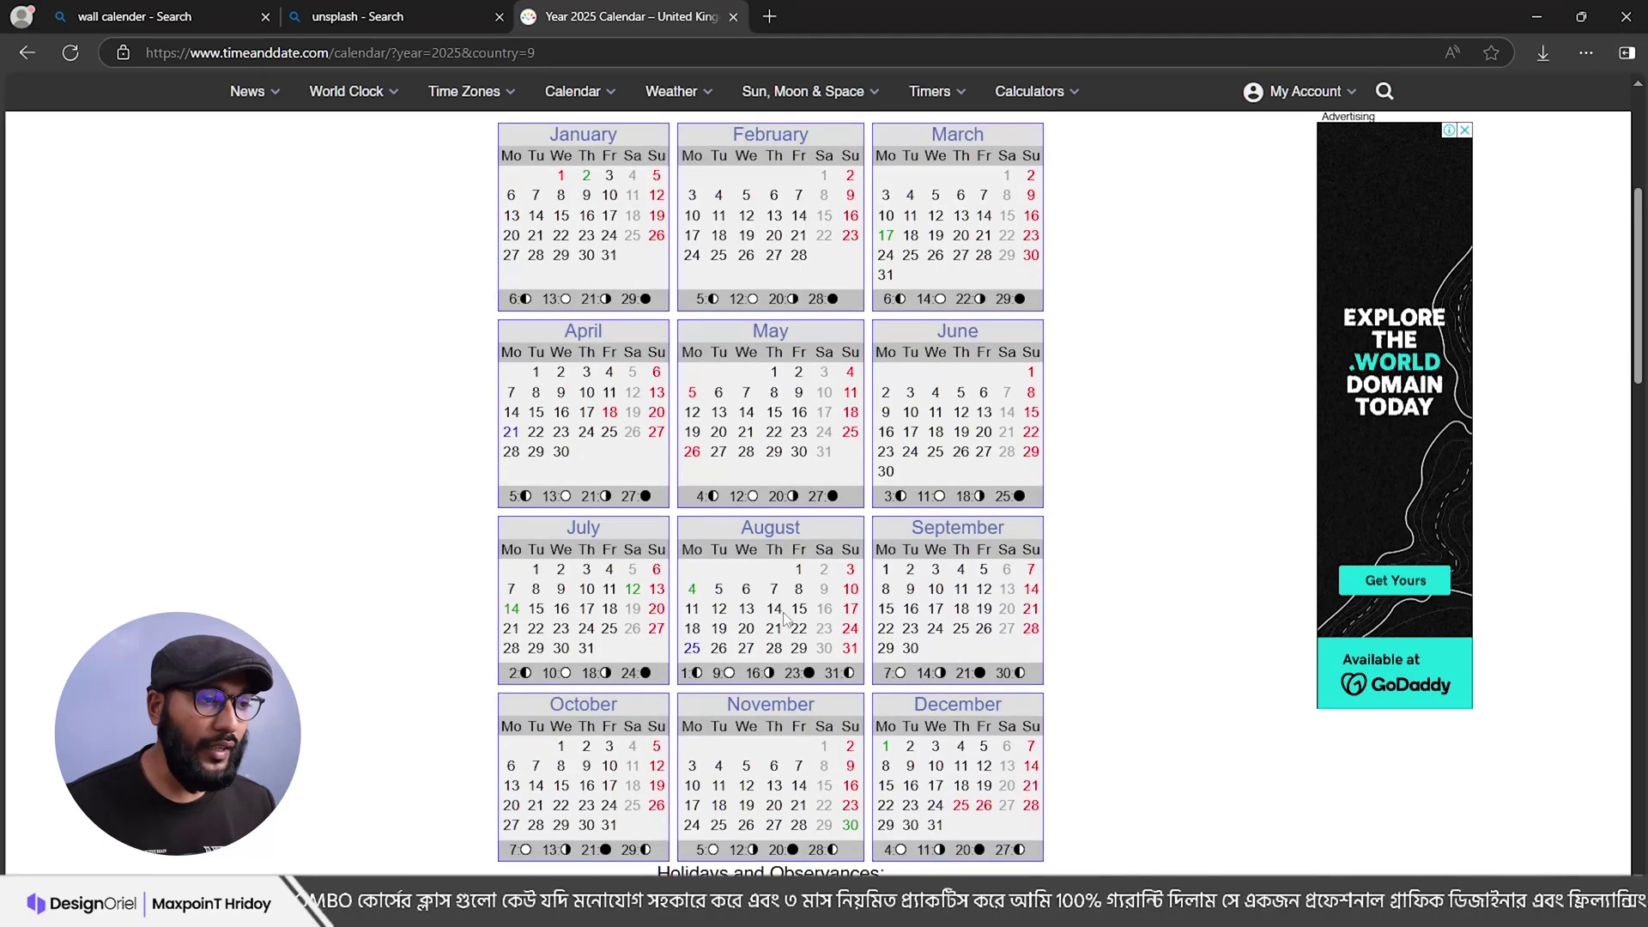
scroll(785, 618, down, 1)
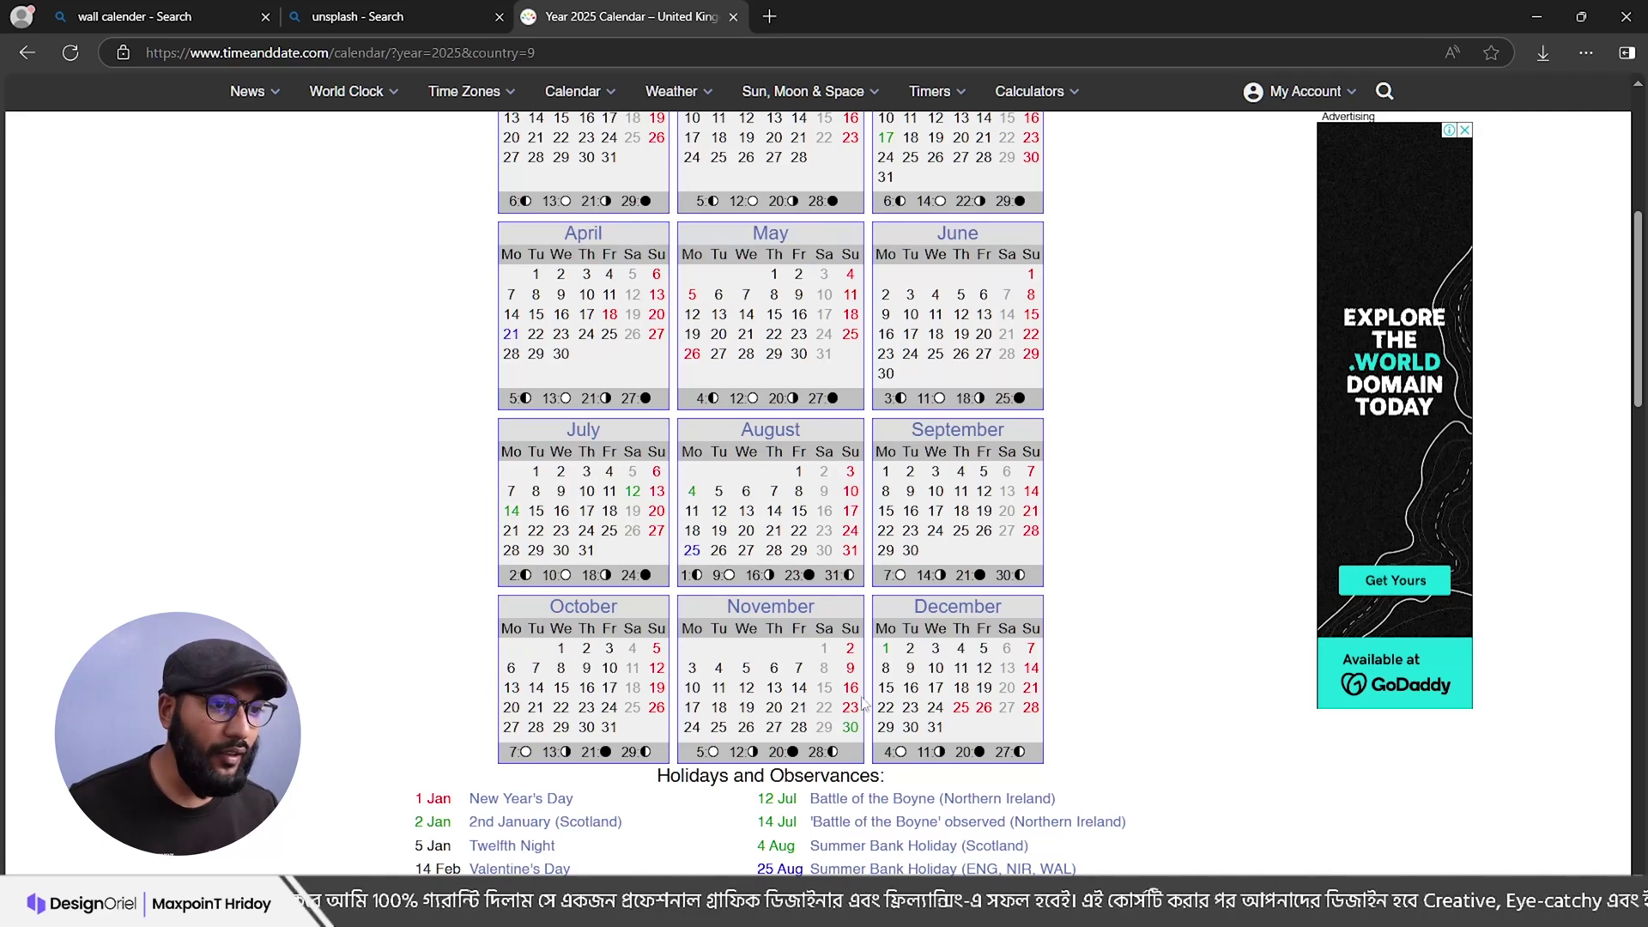
Step: Examine the weekday layout and dates of the months in the 2025 United Kingdom calendar
scroll(737, 560, up, 1)
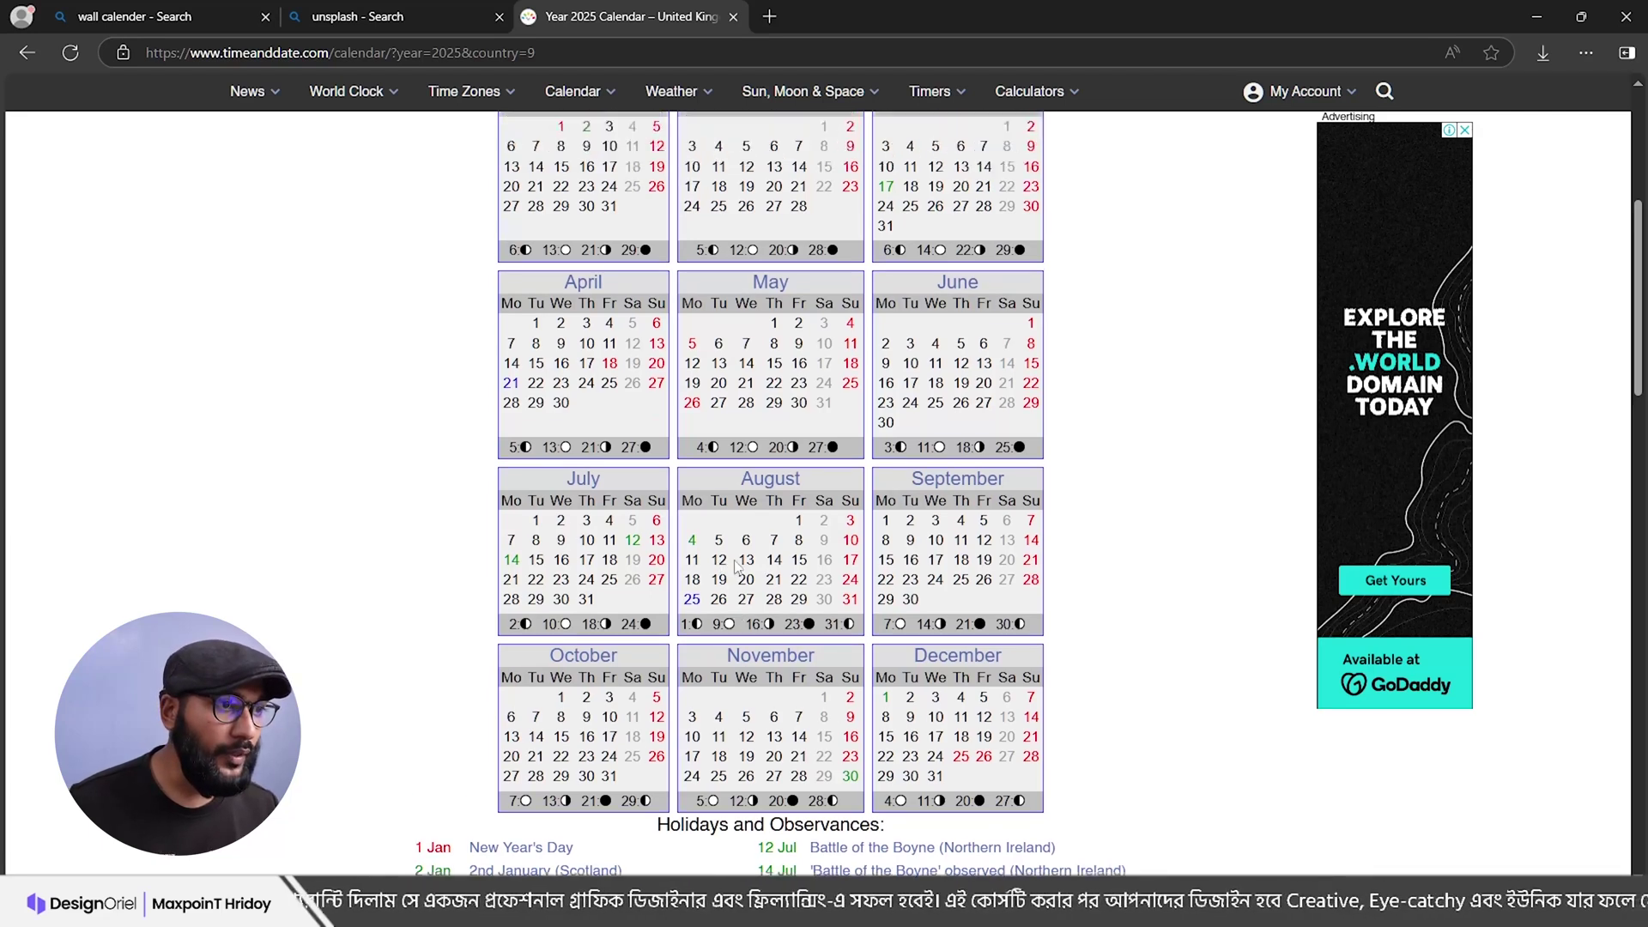
scroll(737, 560, up, 2)
scroll(737, 560, down, 1)
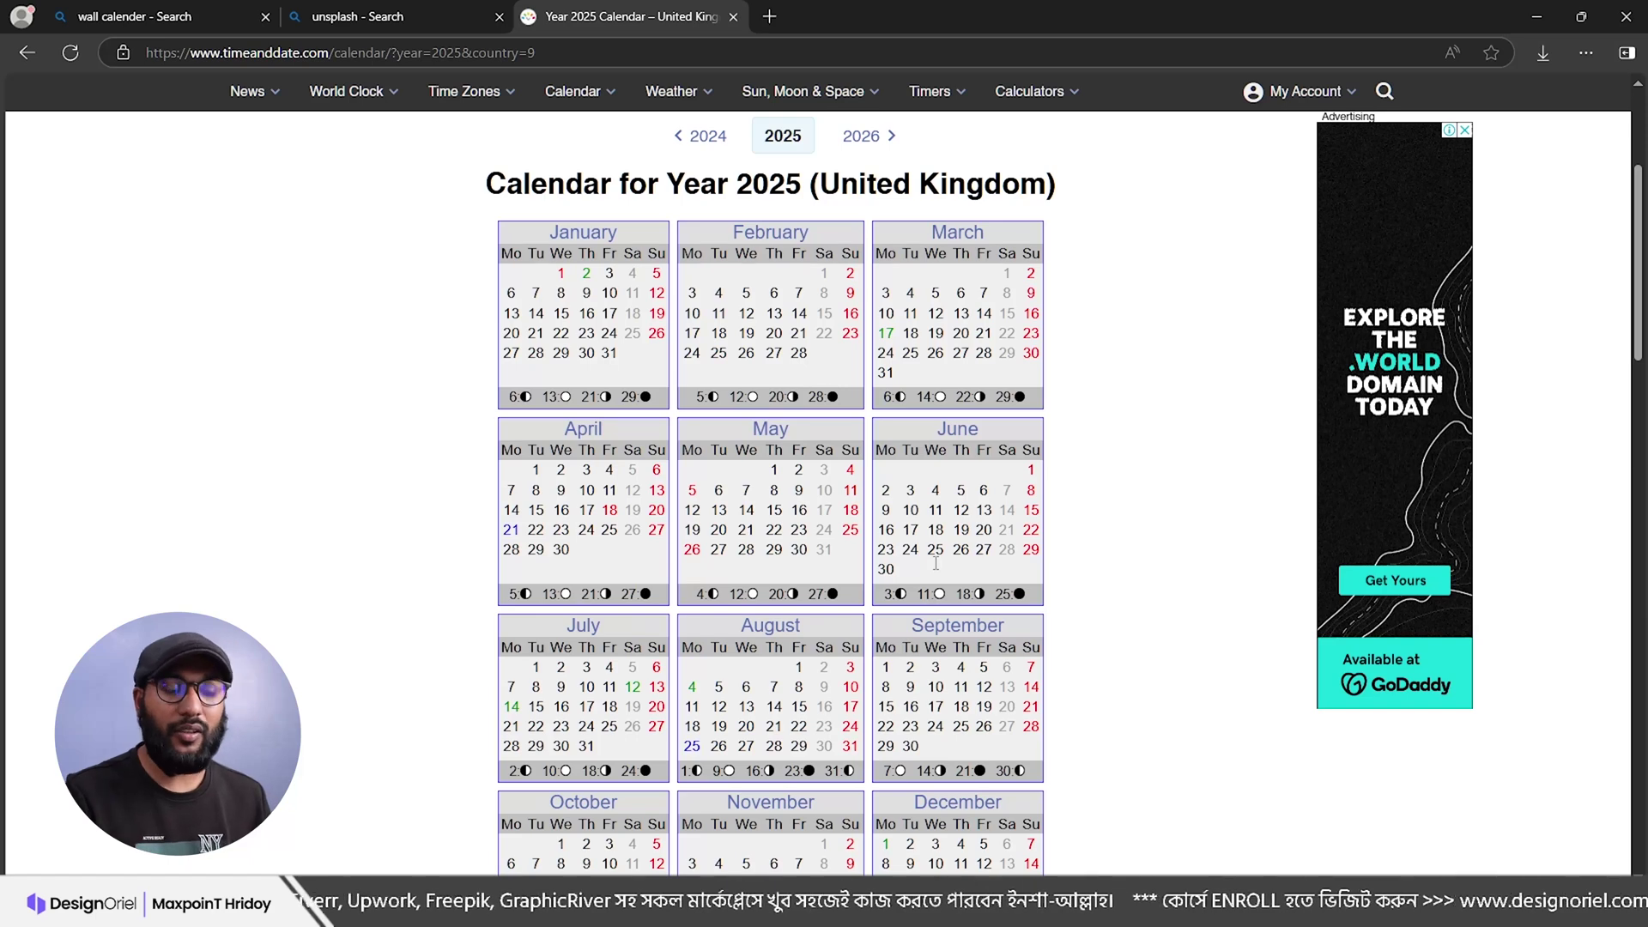
scroll(901, 564, down, 2)
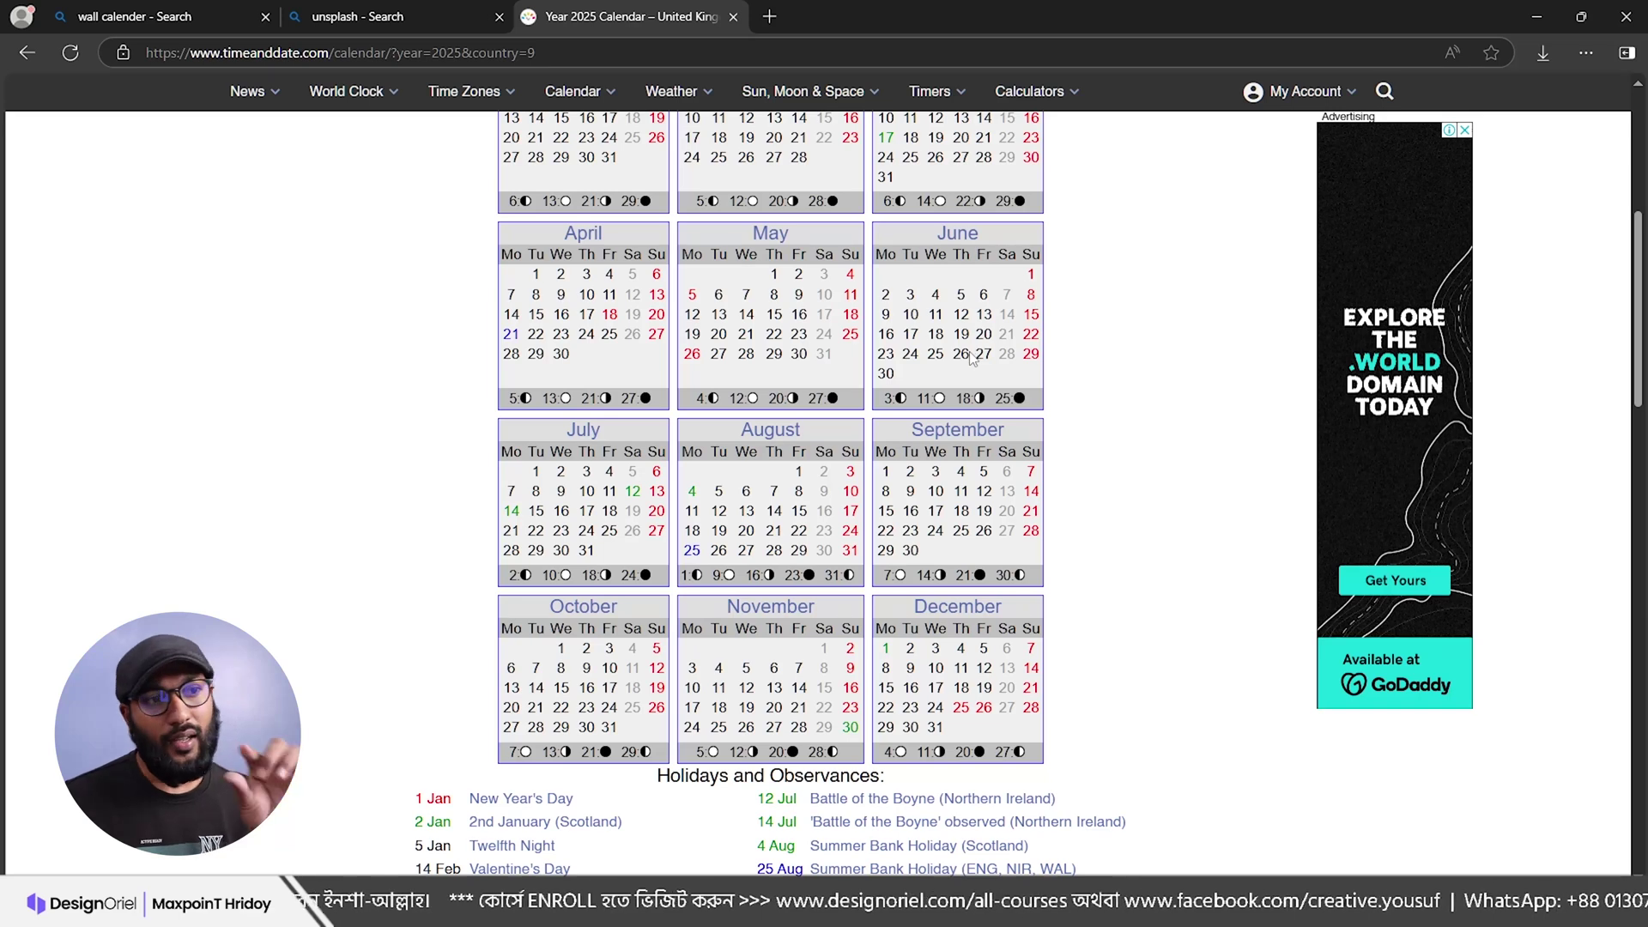
scroll(970, 353, up, 2)
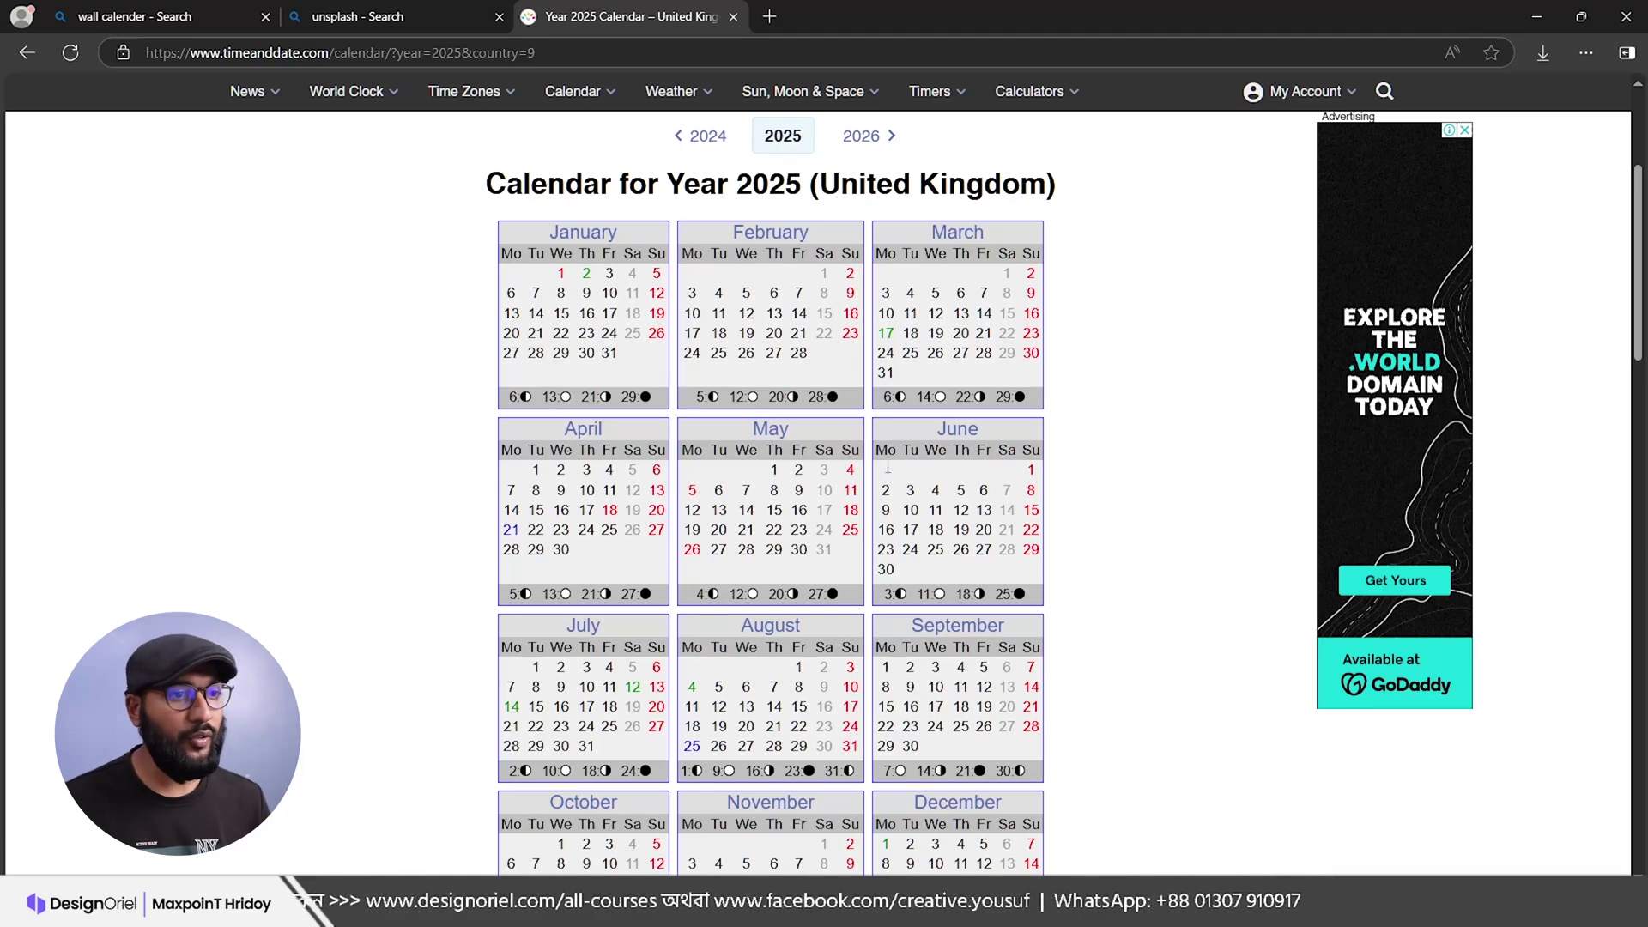
scroll(742, 344, up, 2)
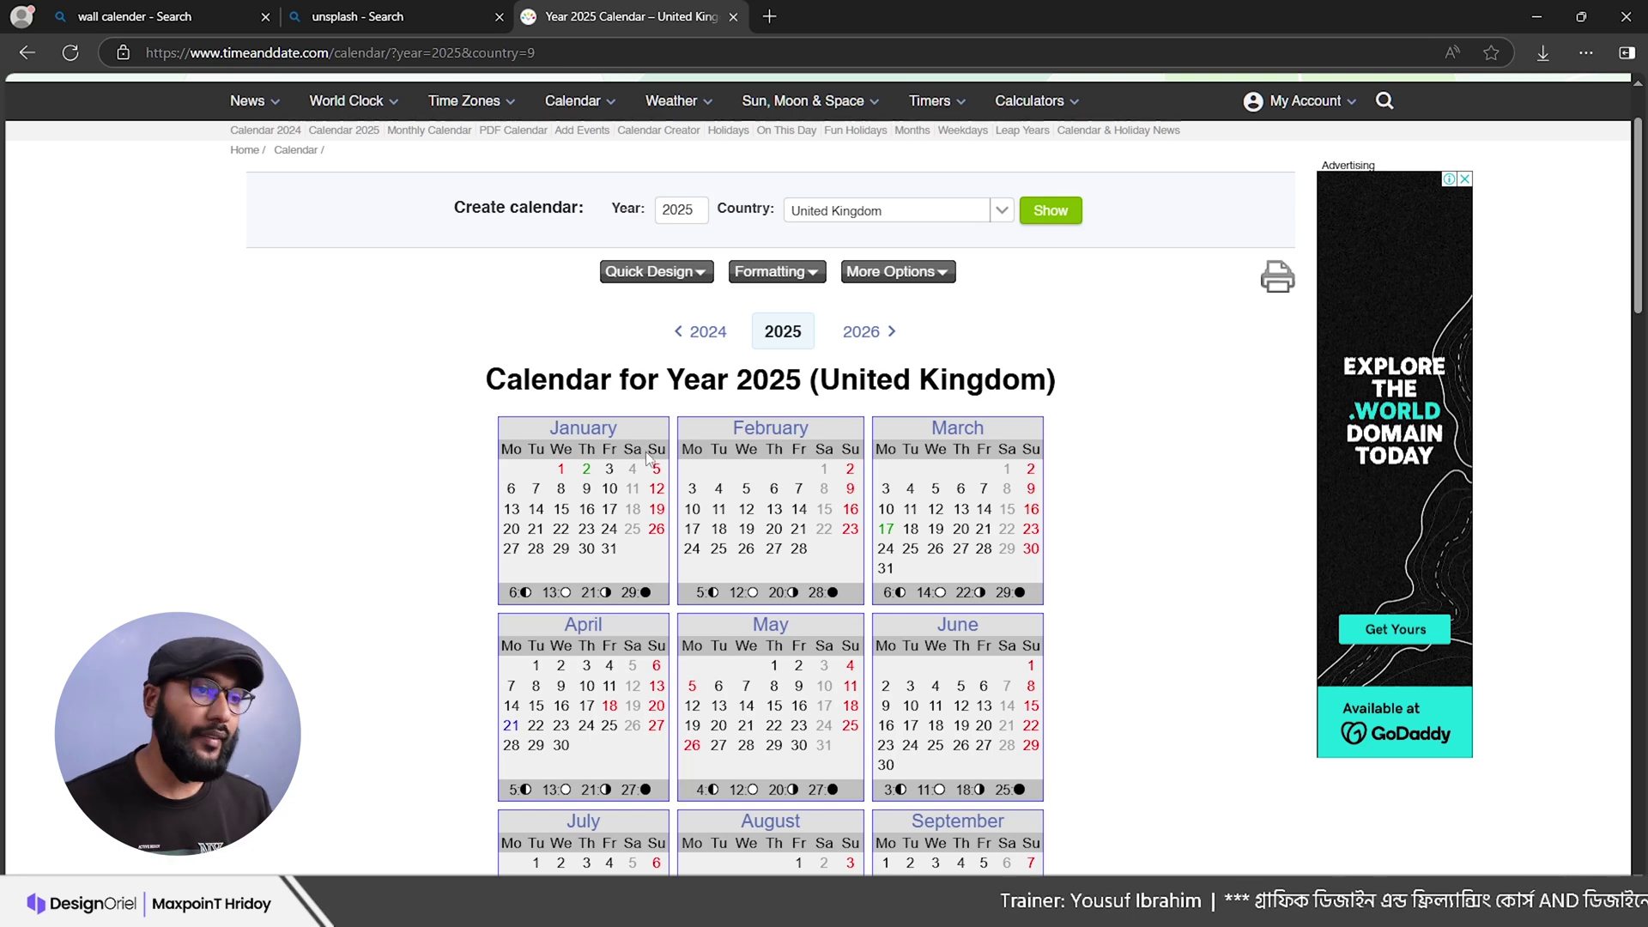
scroll(831, 492, down, 1)
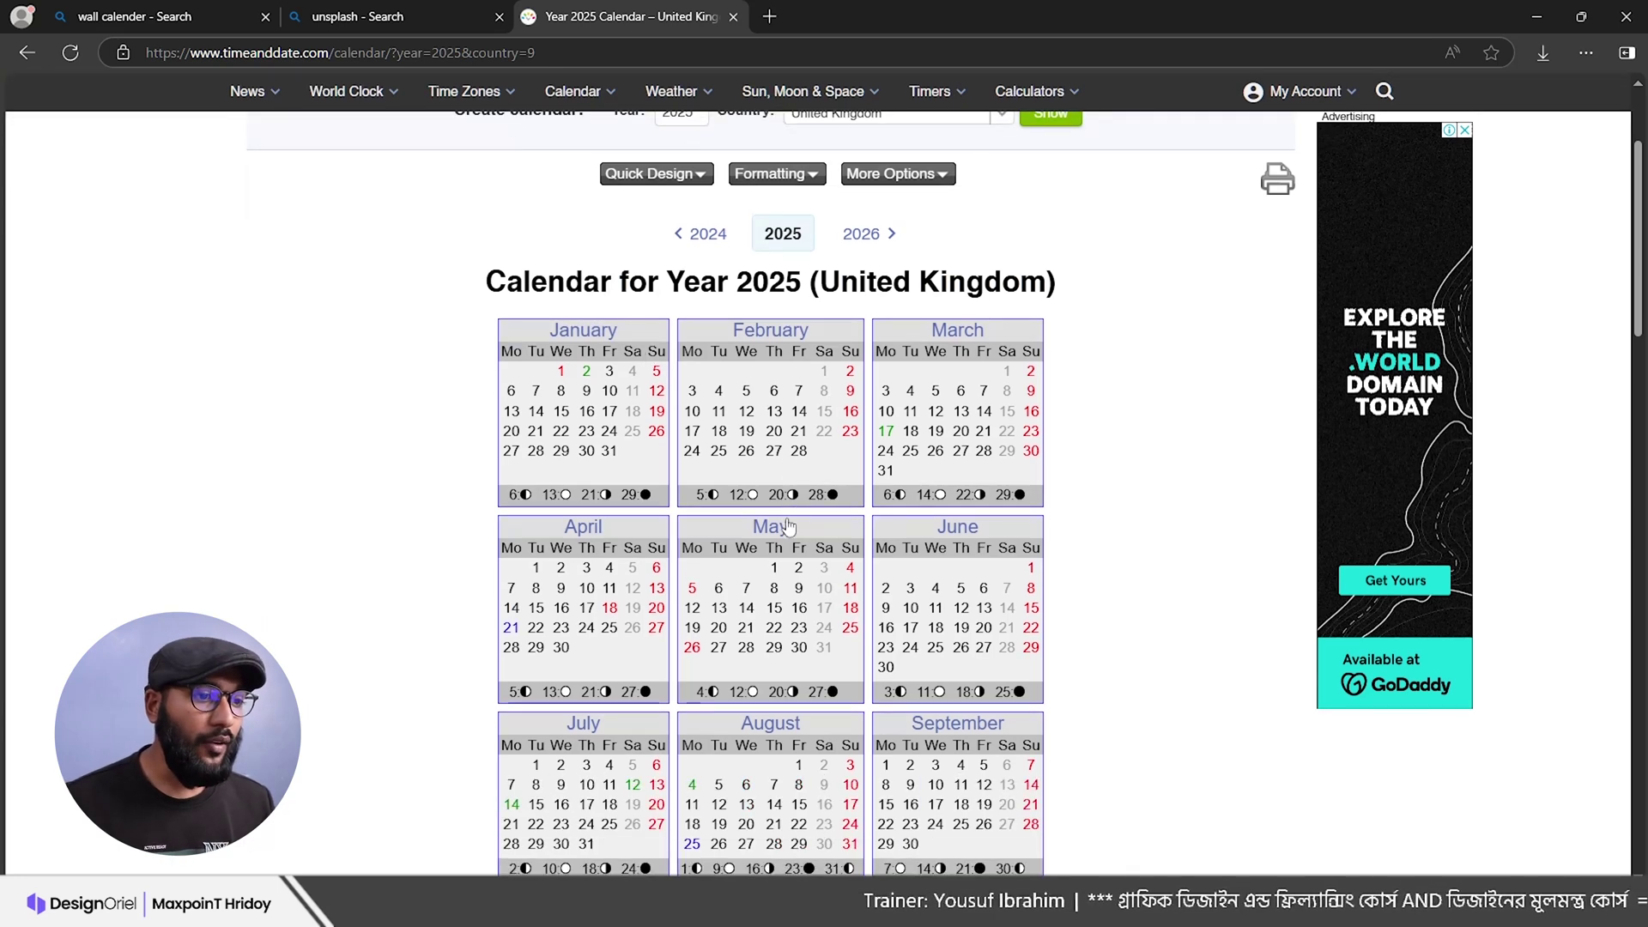
scroll(831, 492, down, 3)
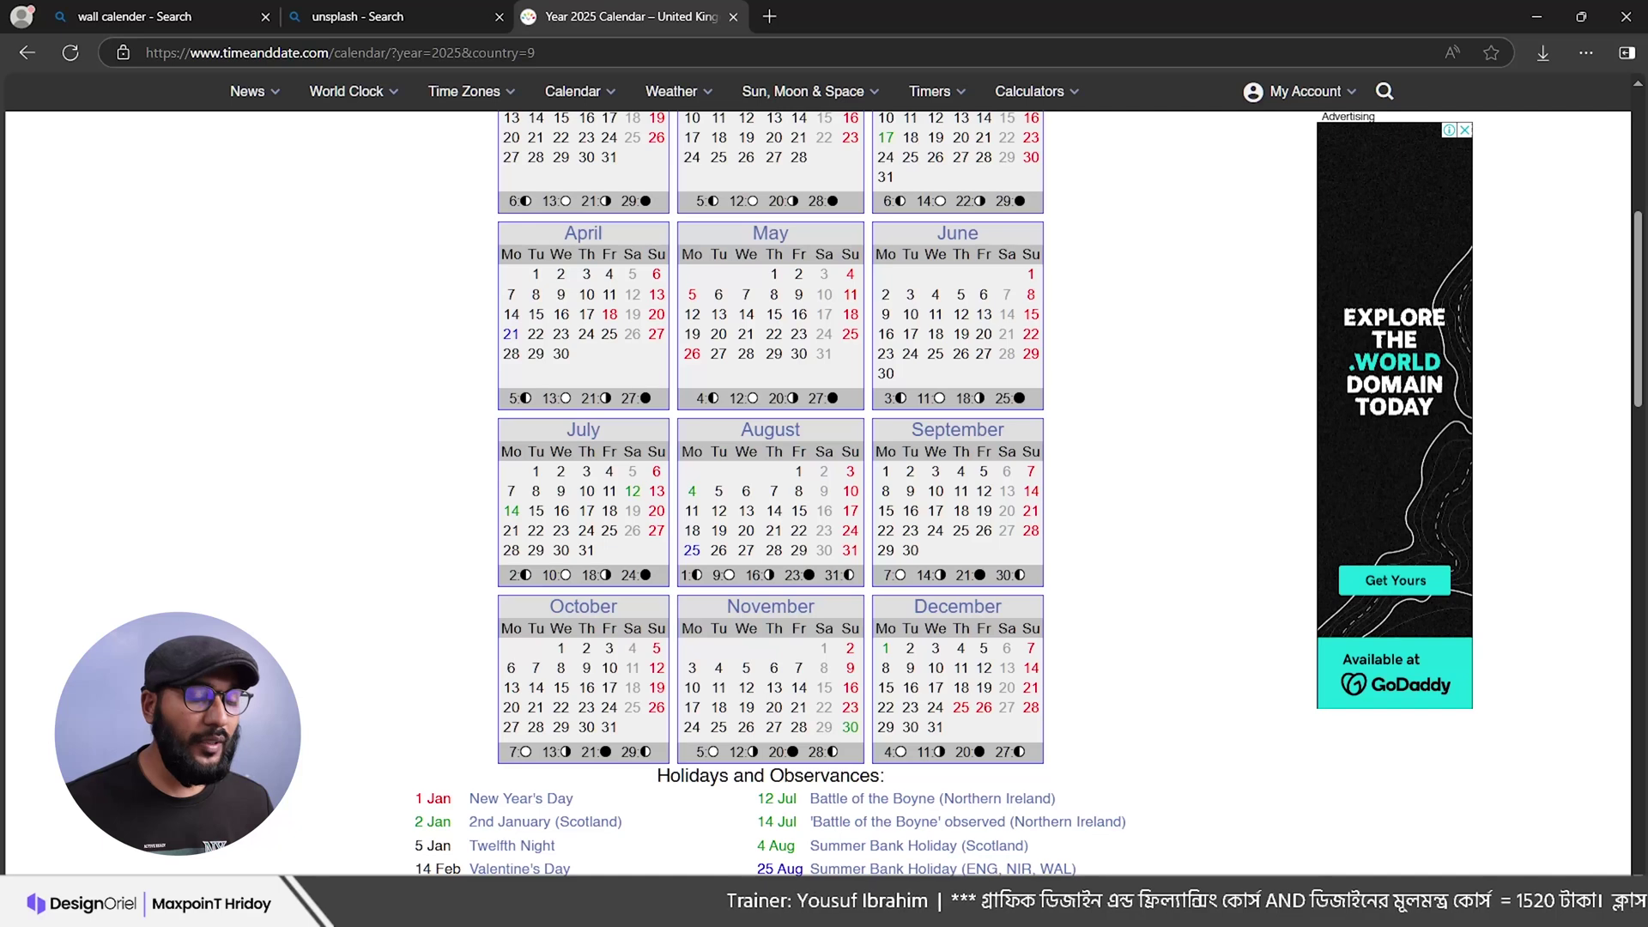
Step: Switch to the Illustrator calendar document, move 01 to the lower left of the white area, and shift January up under the photo
mouse_move(652, 909)
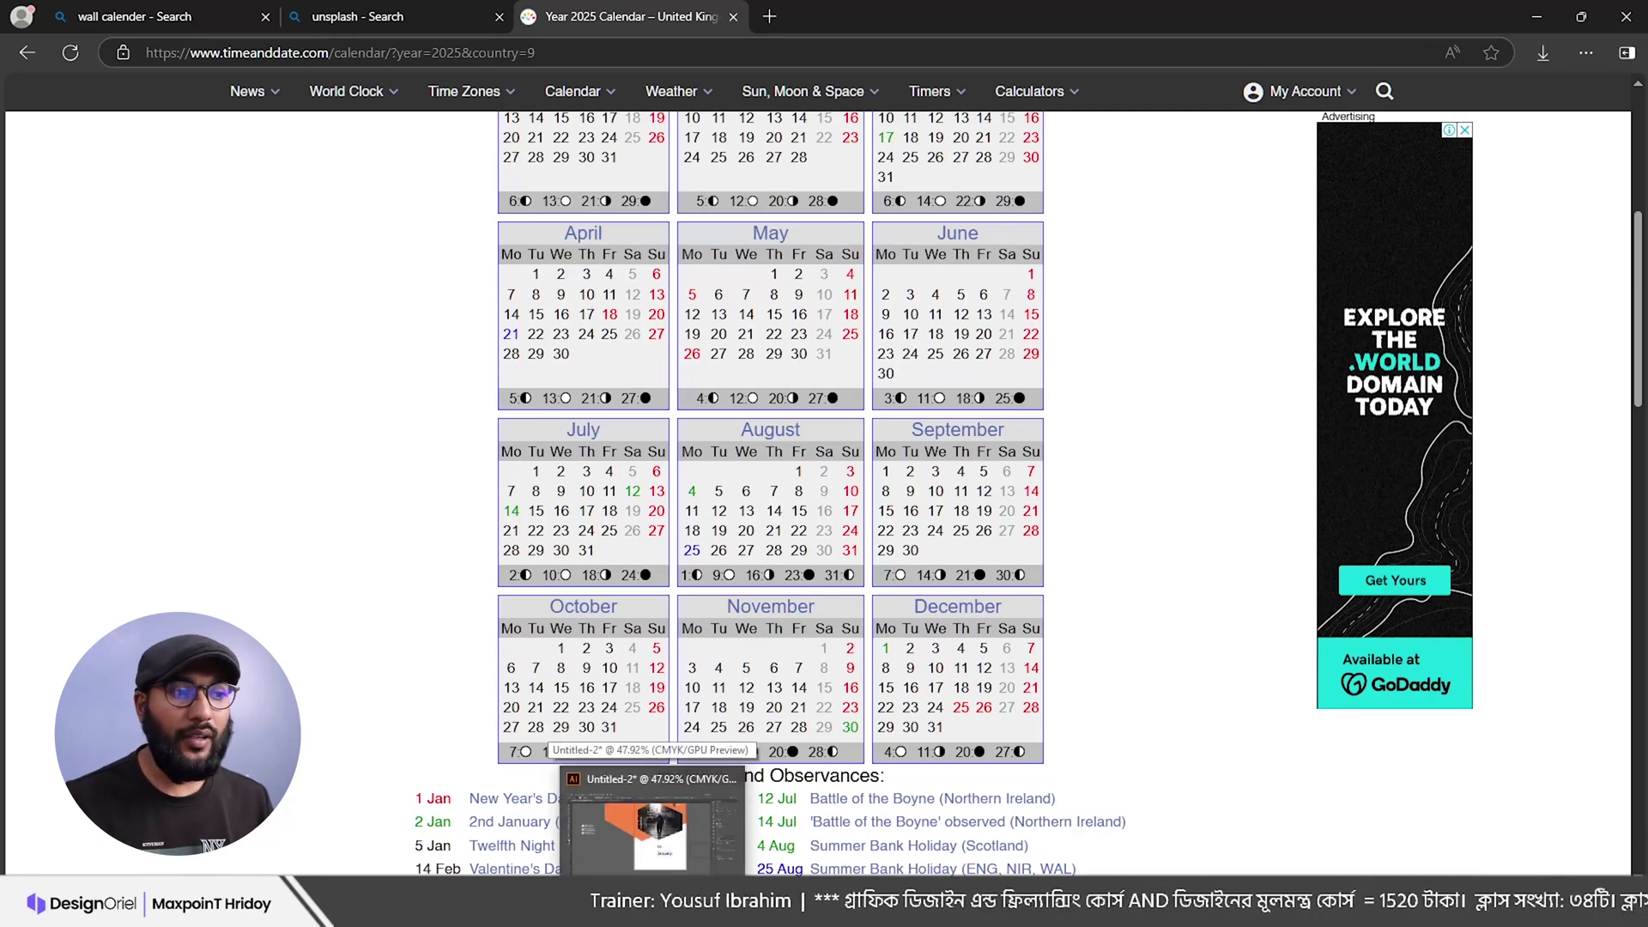
click(630, 781)
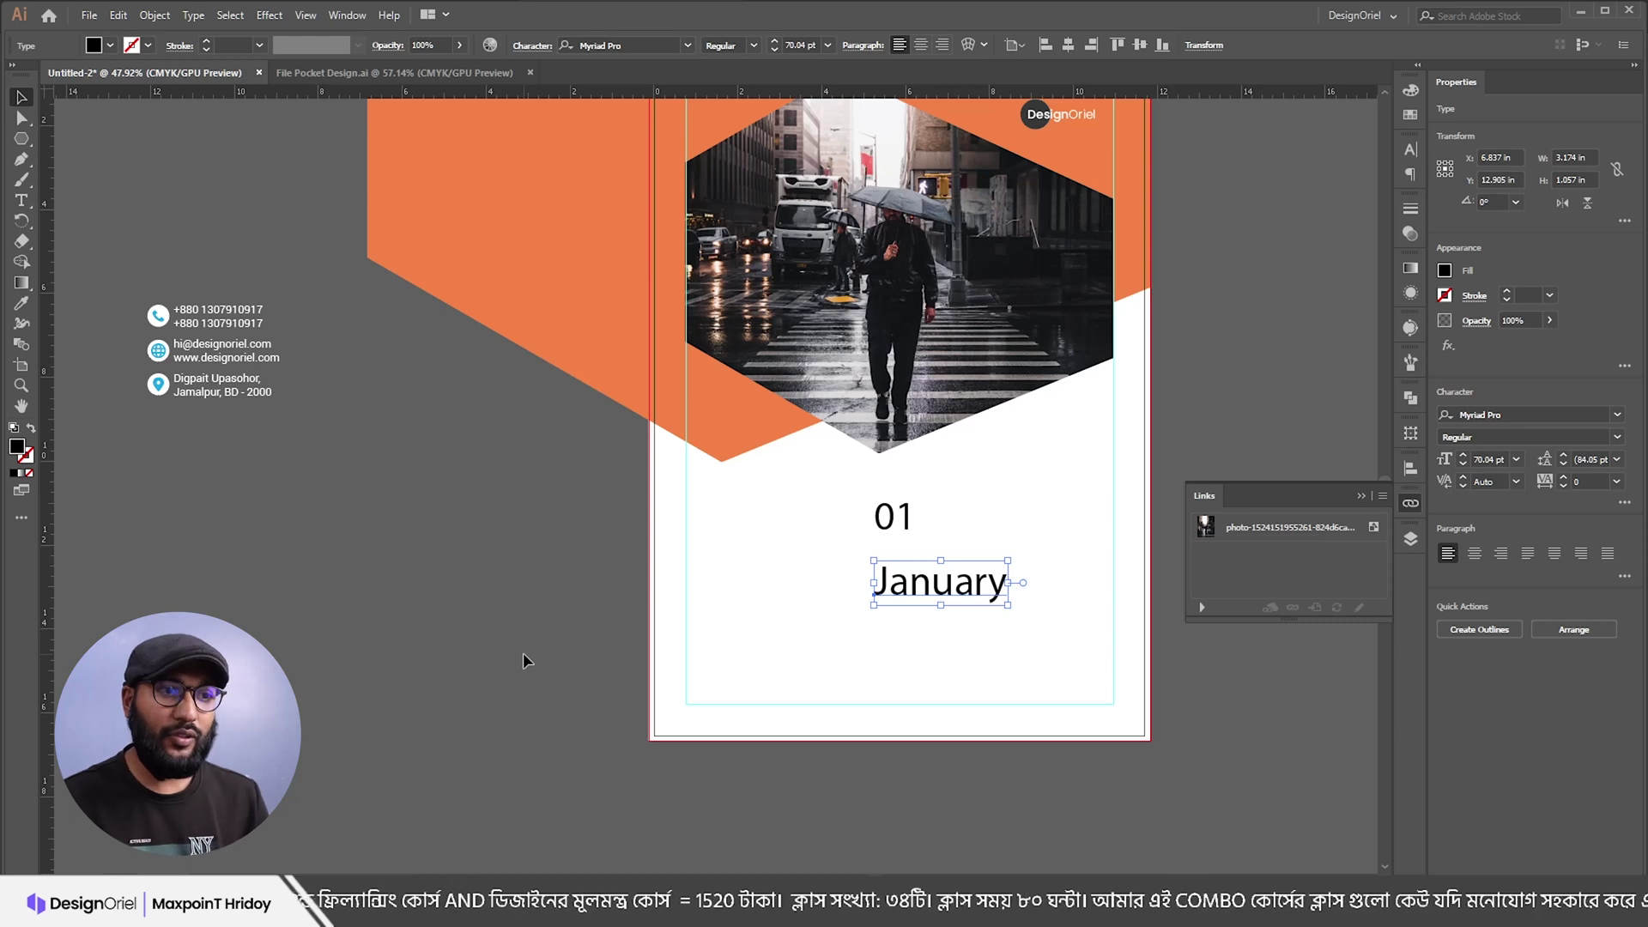
click(799, 541)
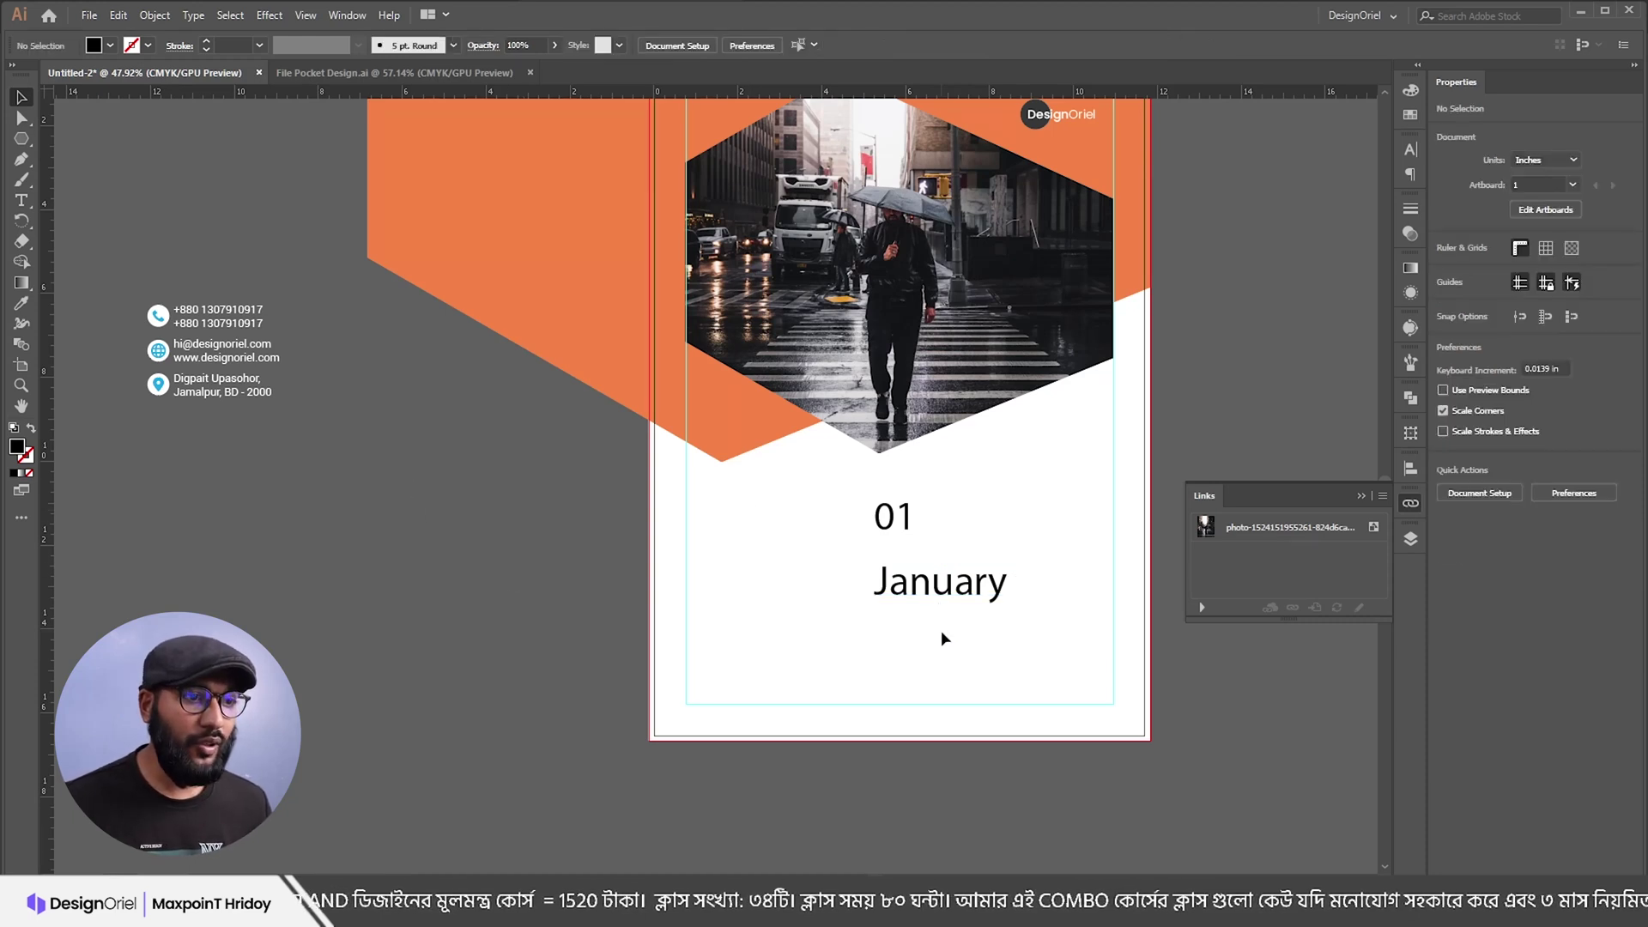
drag(898, 529, 745, 648)
drag(916, 611, 923, 536)
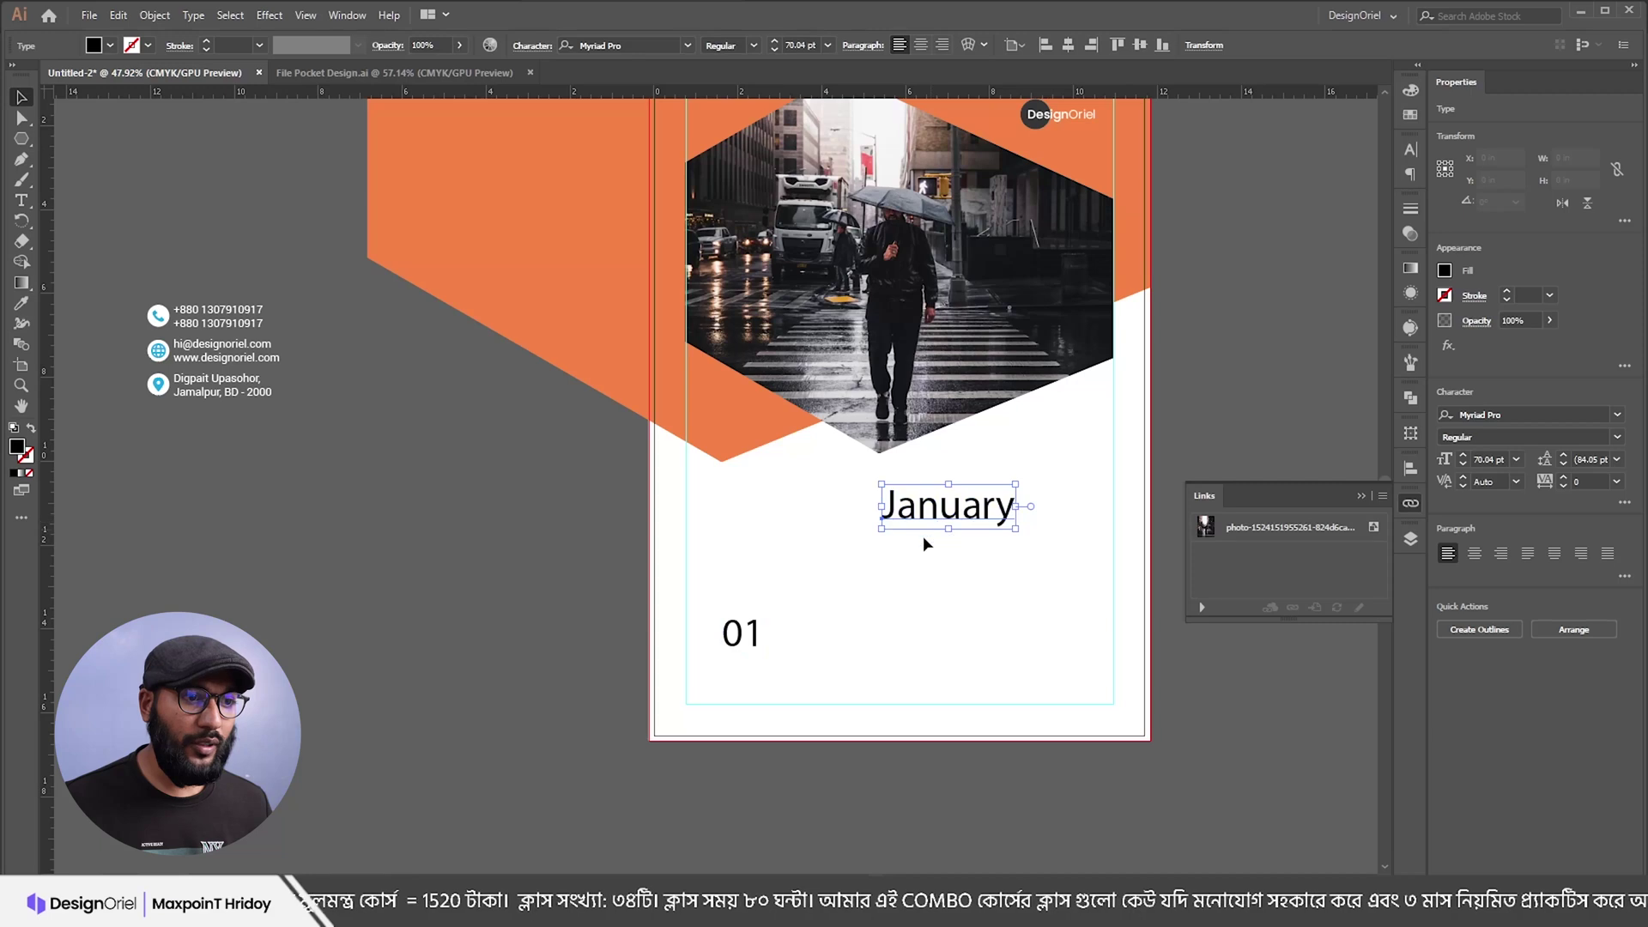
Step: Copy the 01 text across the lower part of the page to make a row of six
drag(742, 635, 1049, 635)
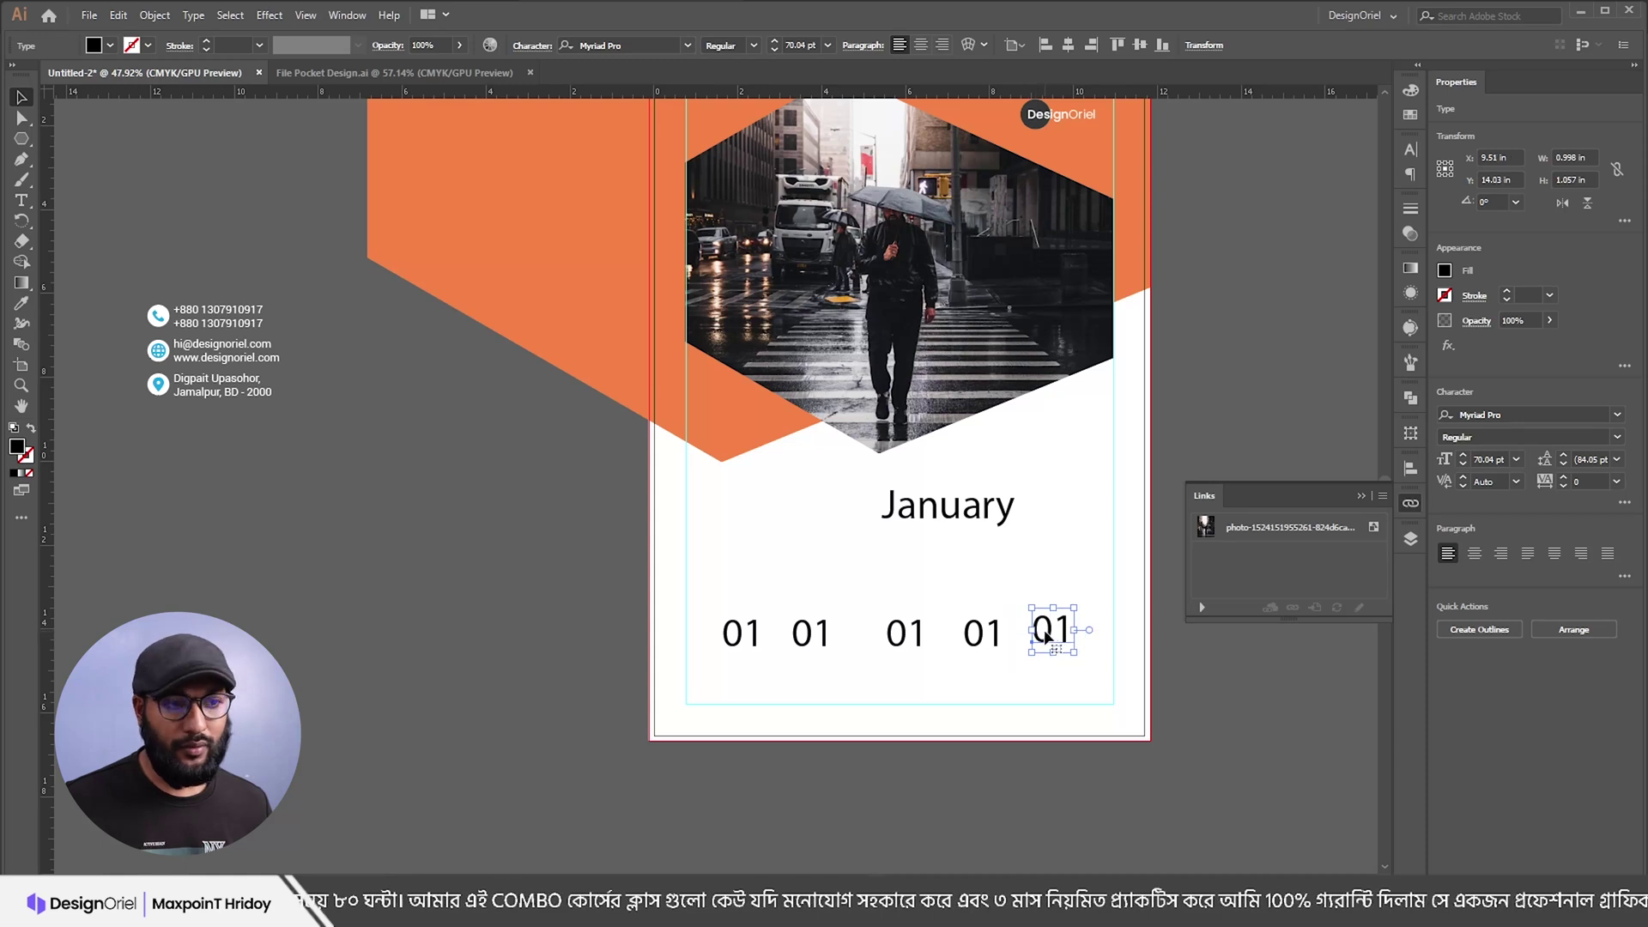
double_click(1046, 637)
key(Escape)
drag(1049, 636, 1127, 635)
Step: Try repeating the row of 01 texts three times below, and undo the extra rows
drag(717, 671, 1123, 689)
key(ctrl+d)
key(ctrl+d)
scroll(1065, 738, down, 2)
click(1049, 755)
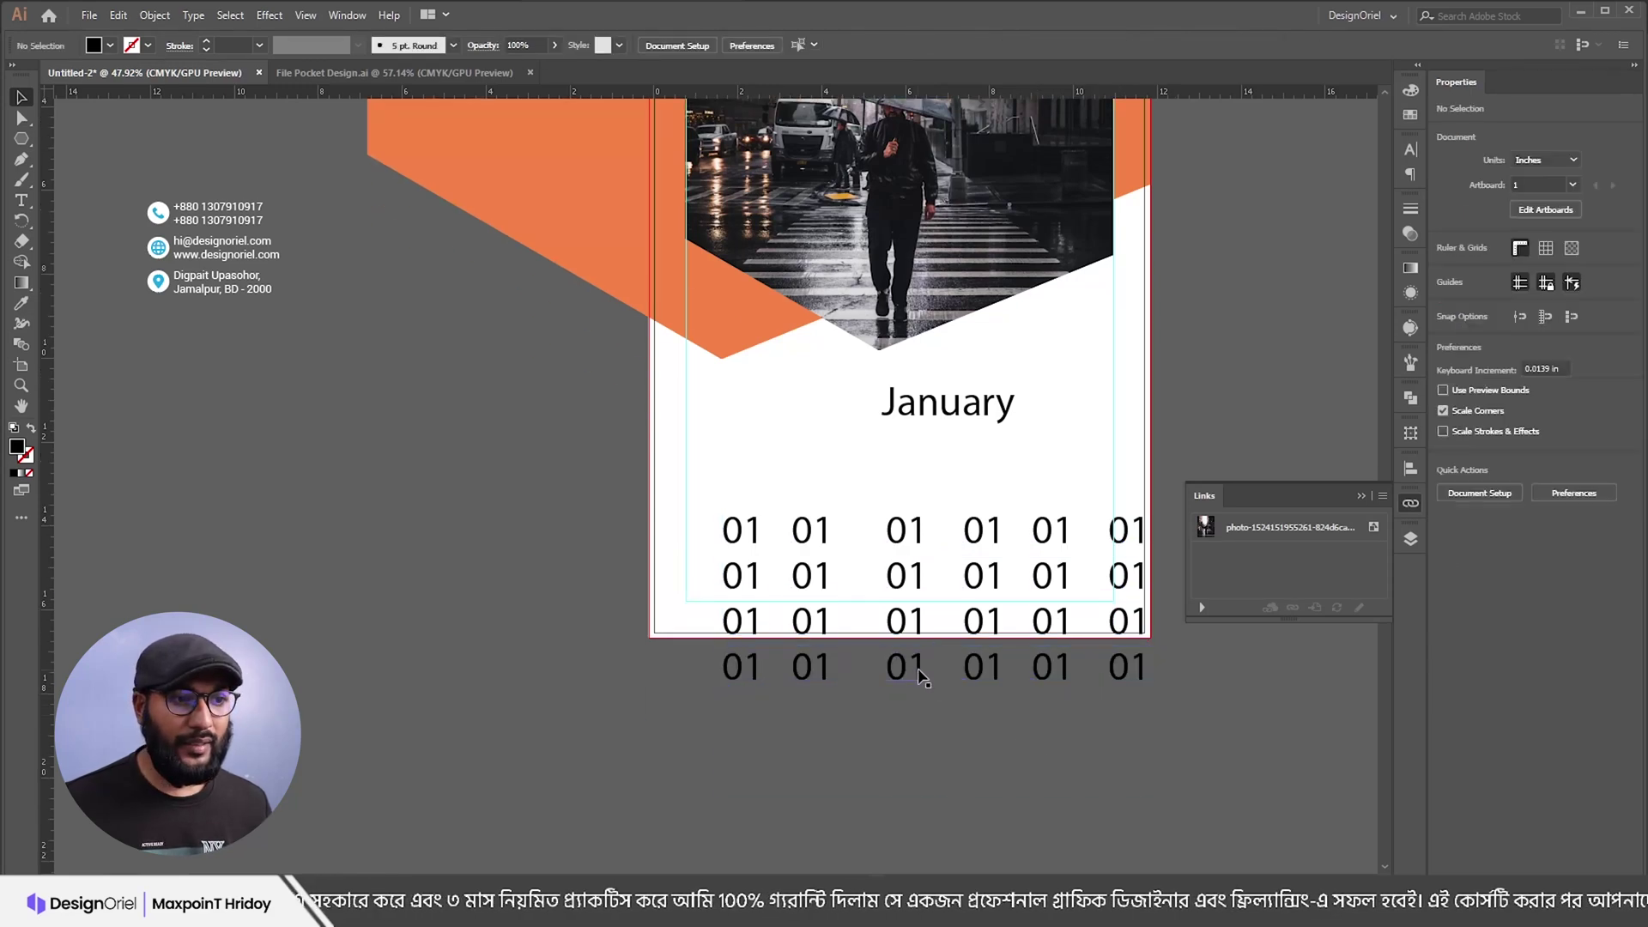
click(908, 668)
drag(909, 668, 934, 725)
key(ctrl+z)
key(ctrl+z)
key(ctrl+z)
key(ctrl+z)
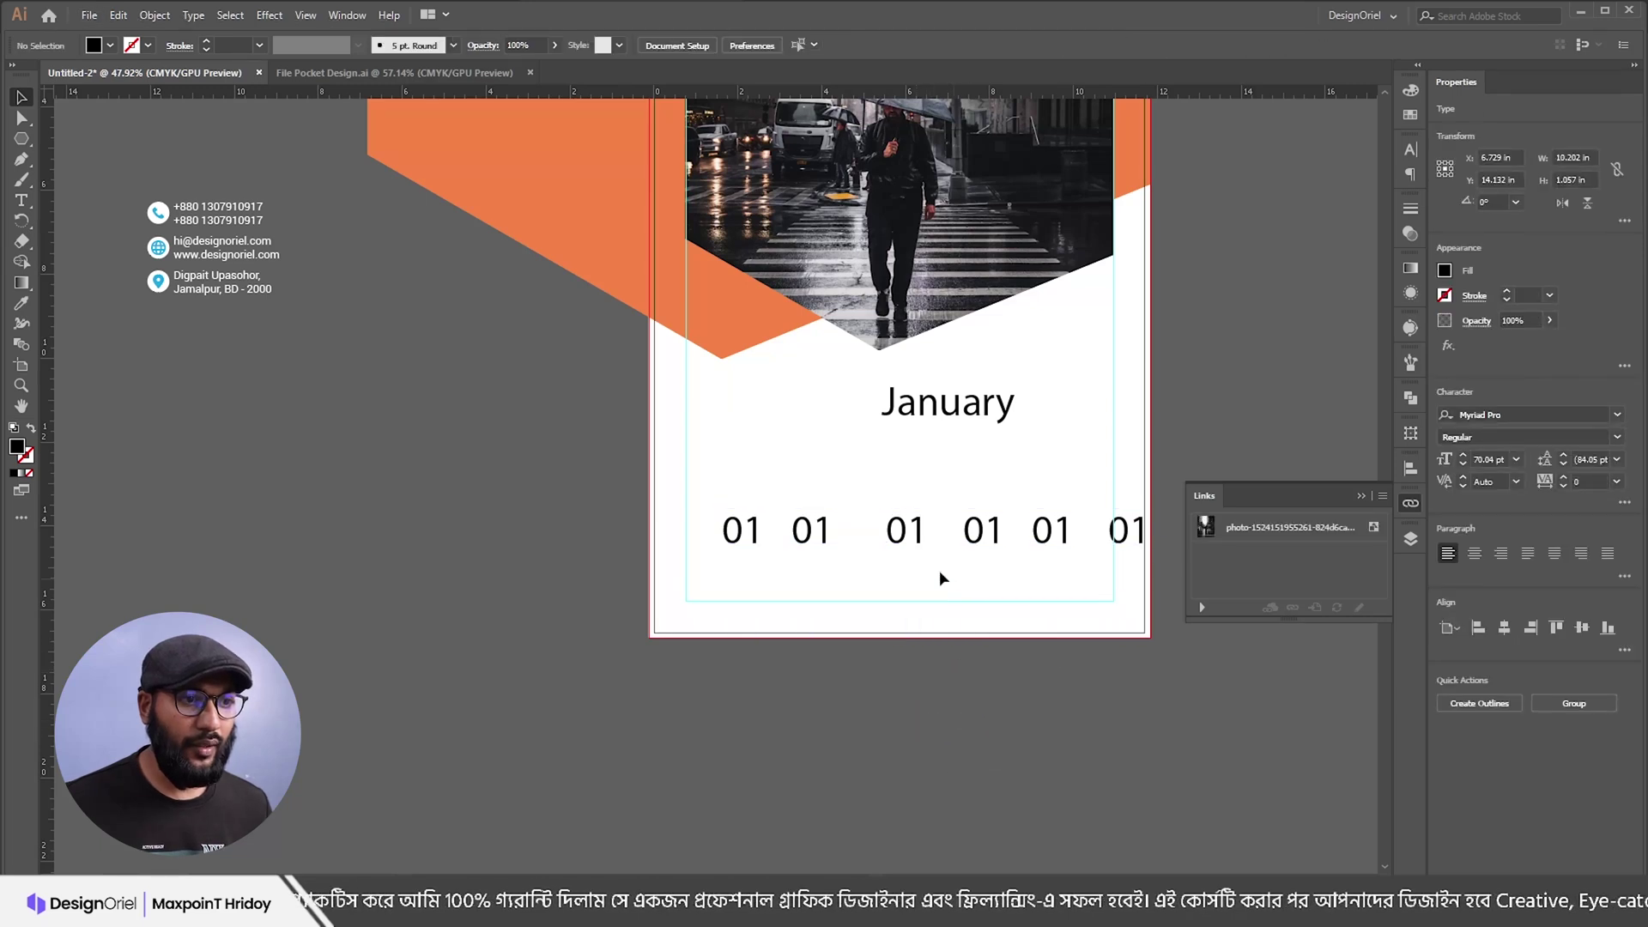
Step: Place a pair of small 01 texts, about 27.6 pt, beneath the first large 01
click(961, 599)
drag(718, 538, 709, 590)
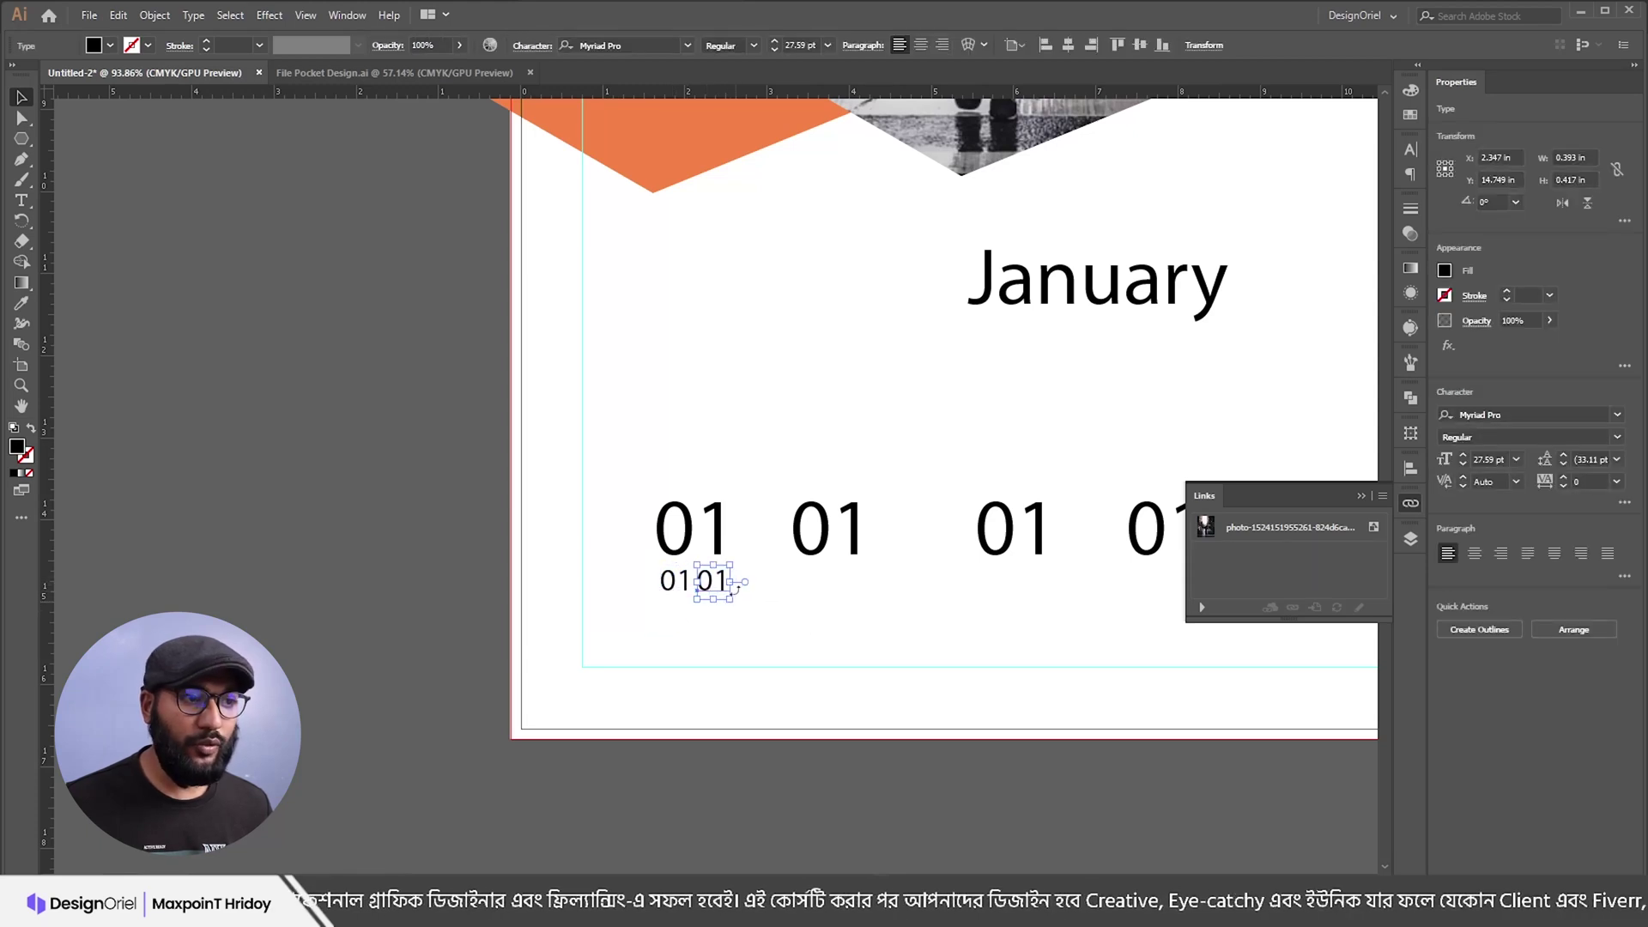
scroll(853, 452, down, 3)
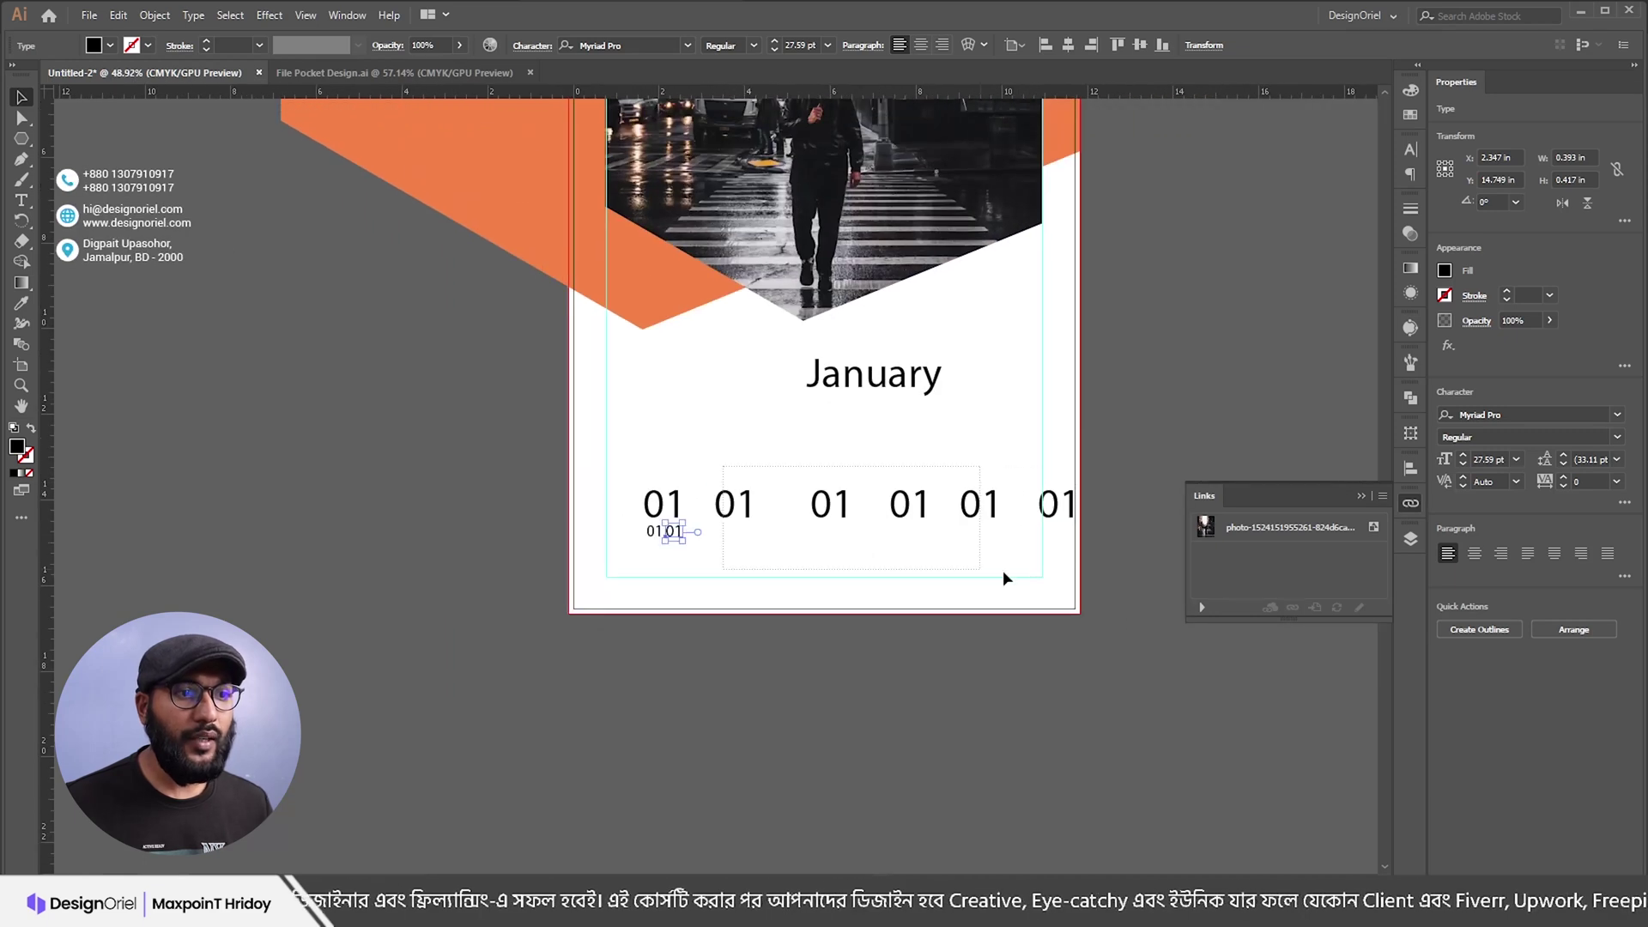
Step: Delete the other large 01 texts and repeat the first 01 with its small pair across six evenly spaced columns
drag(1005, 573, 738, 455)
key(Delete)
drag(718, 574, 731, 521)
key(ctrl+d)
key(ctrl+d)
key(ctrl+d)
key(ctrl+d)
Step: Duplicate the row of large and small 01 texts downward to make five evenly spaced rows
drag(1048, 598, 640, 494)
drag(1028, 517, 1031, 603)
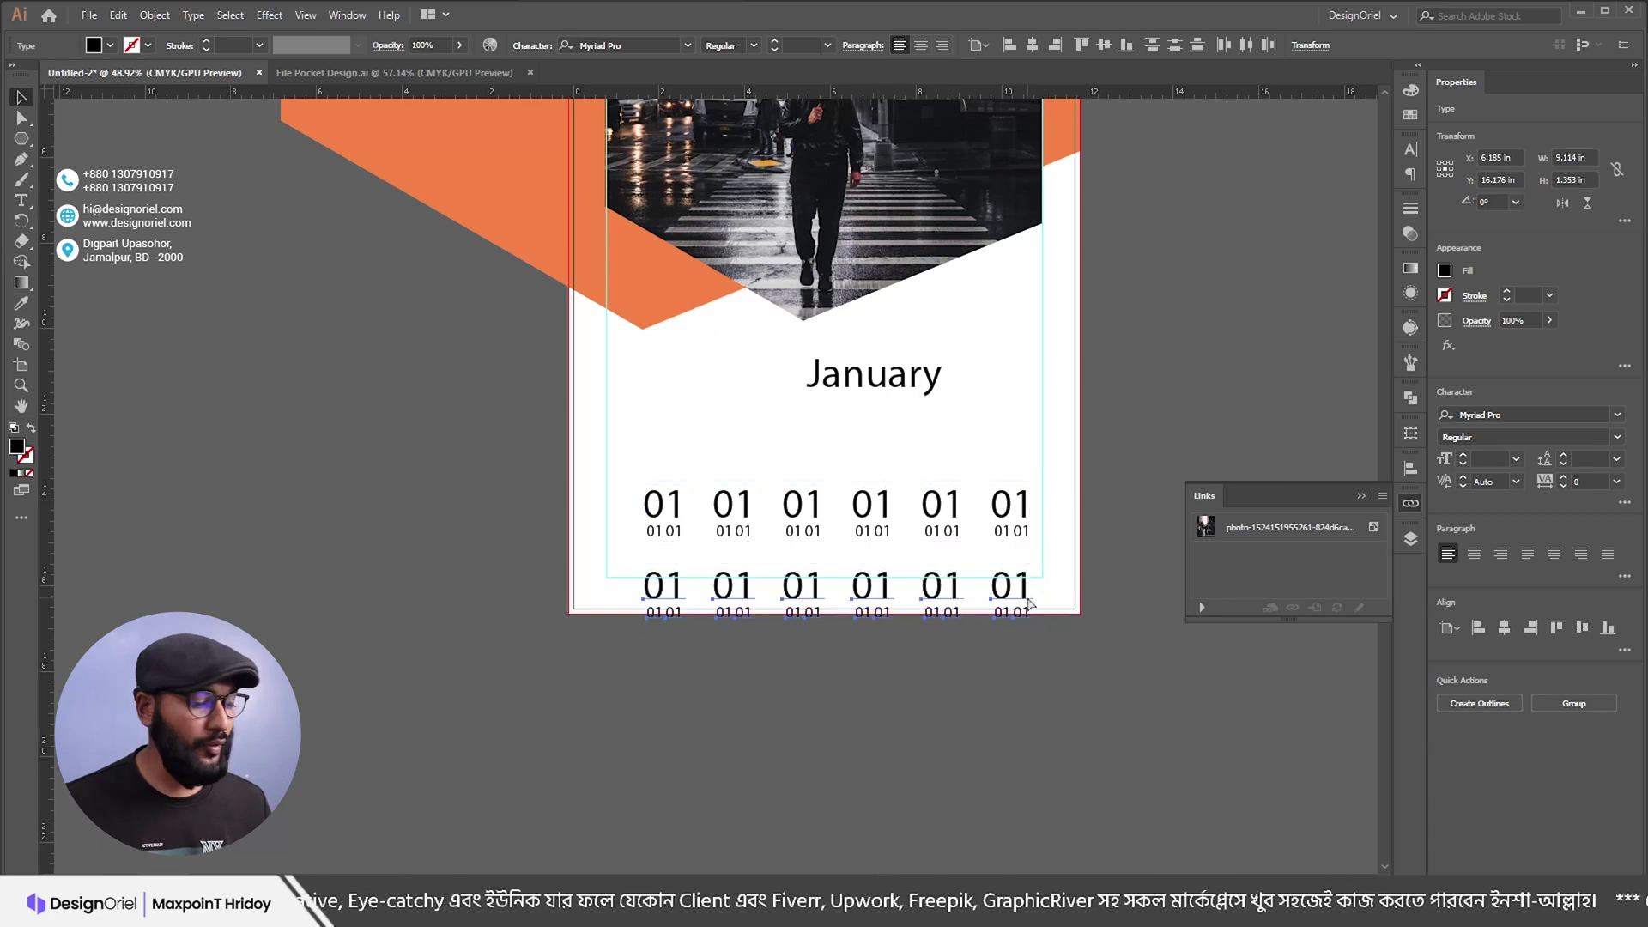
key(ctrl+d)
key(ctrl+d)
key(ctrl+d)
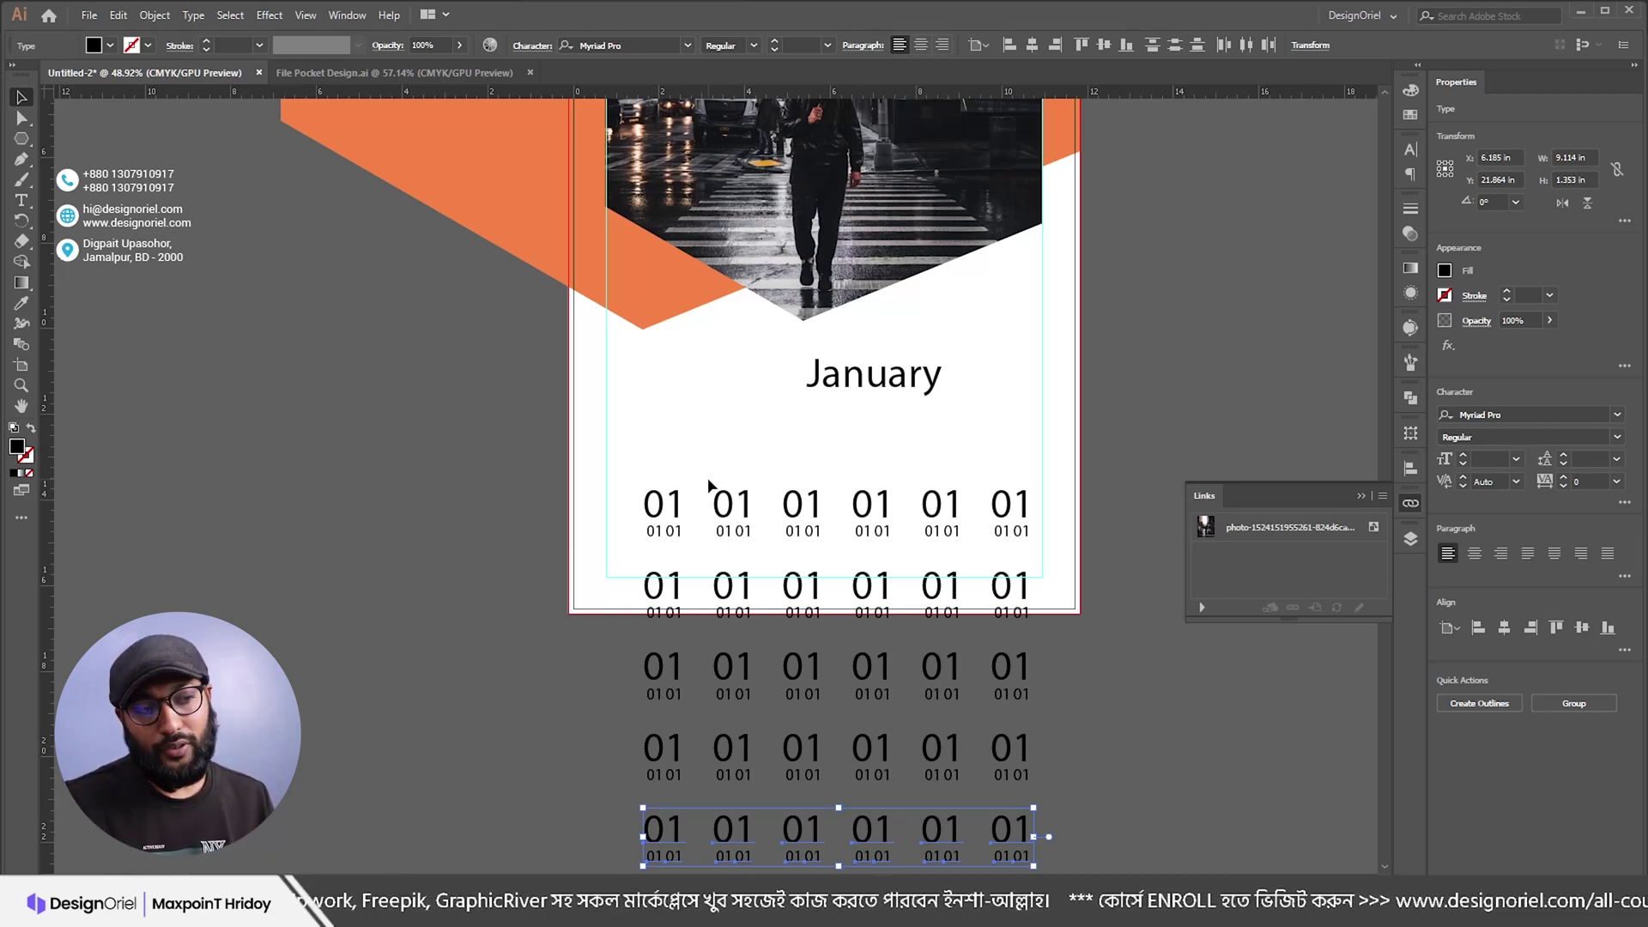
Step: Delete all the 01 number texts below the January heading
scroll(769, 539, down, 2)
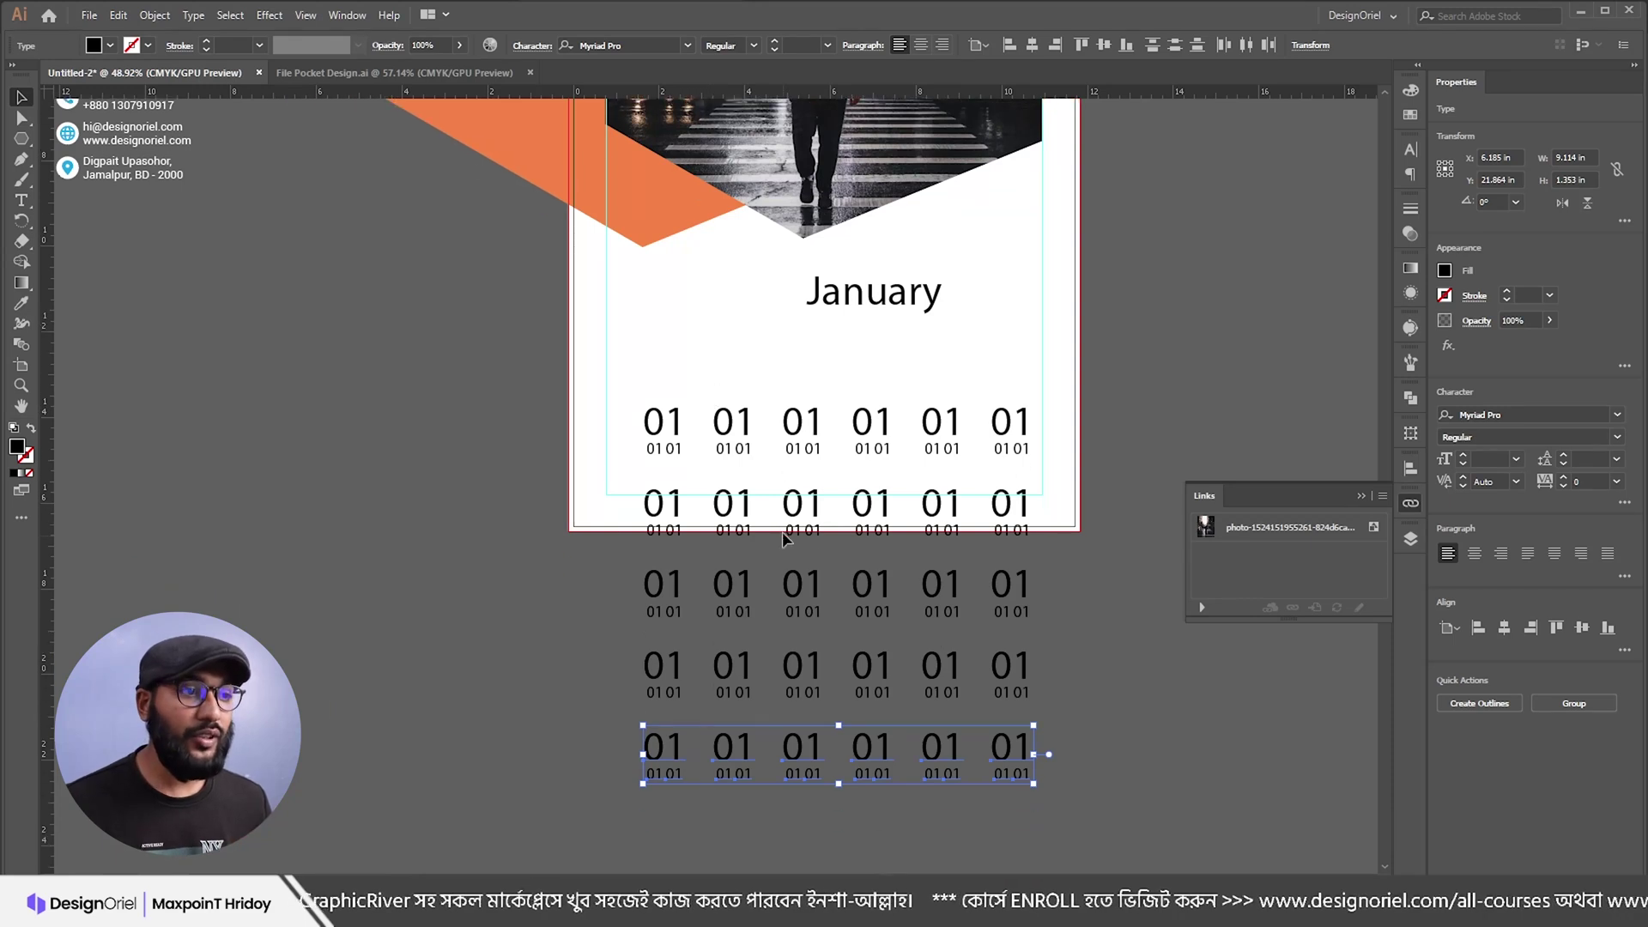
drag(598, 384, 1046, 822)
key(Delete)
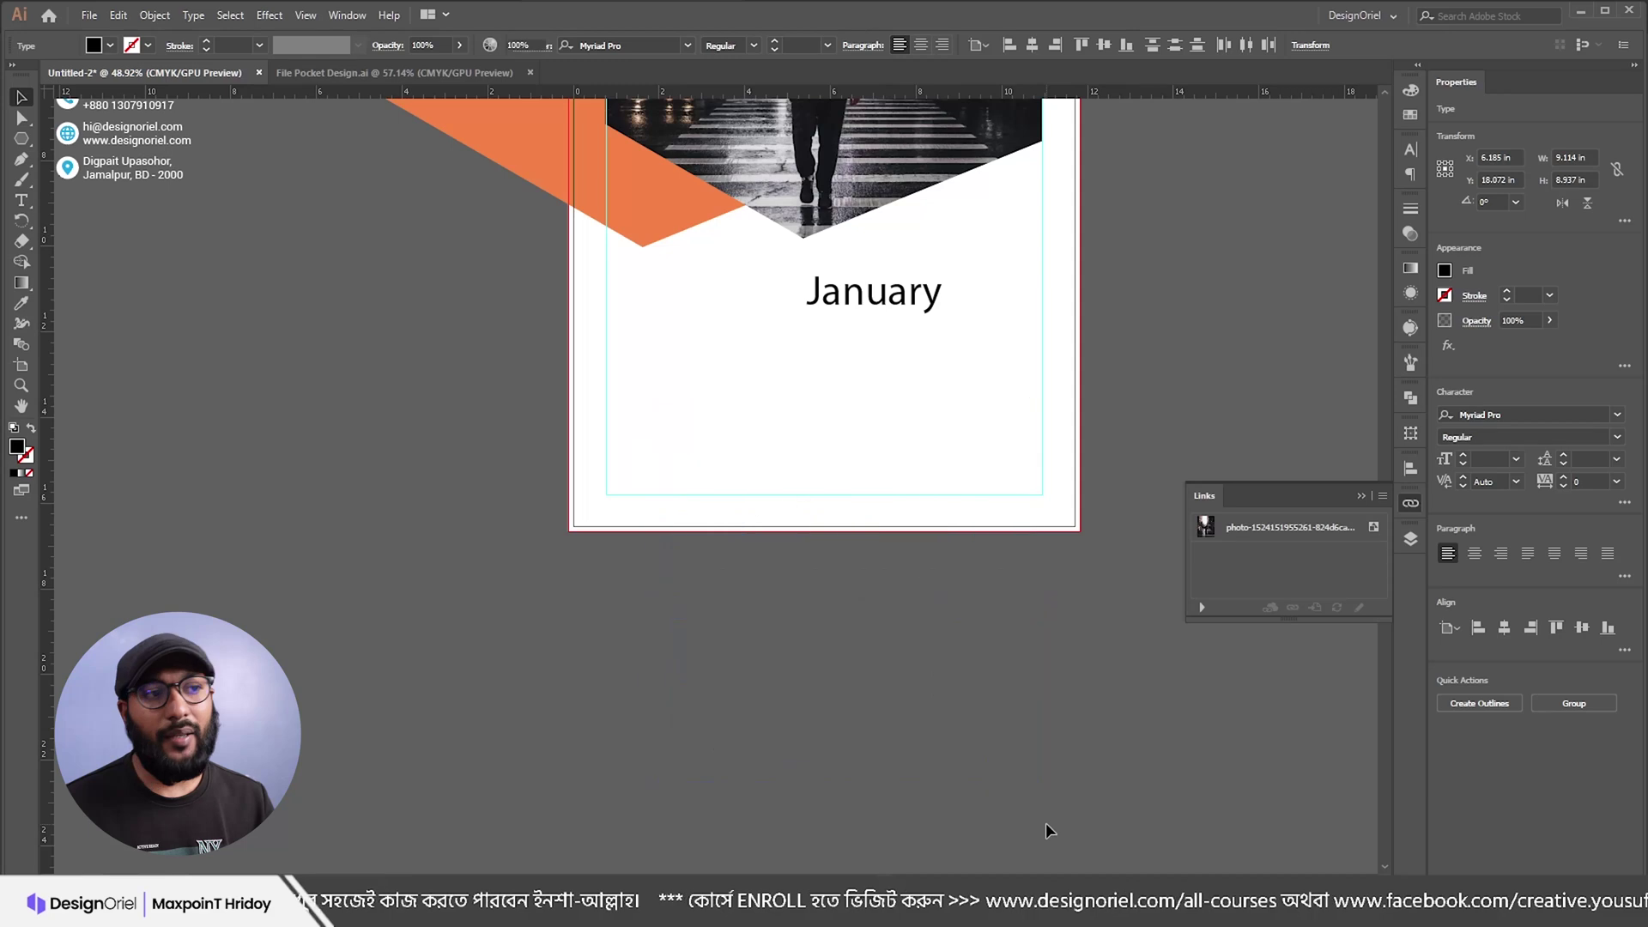
Step: Place a copy of January above right of it reading 01, and move January directly beneath the number
scroll(800, 394, up, 2)
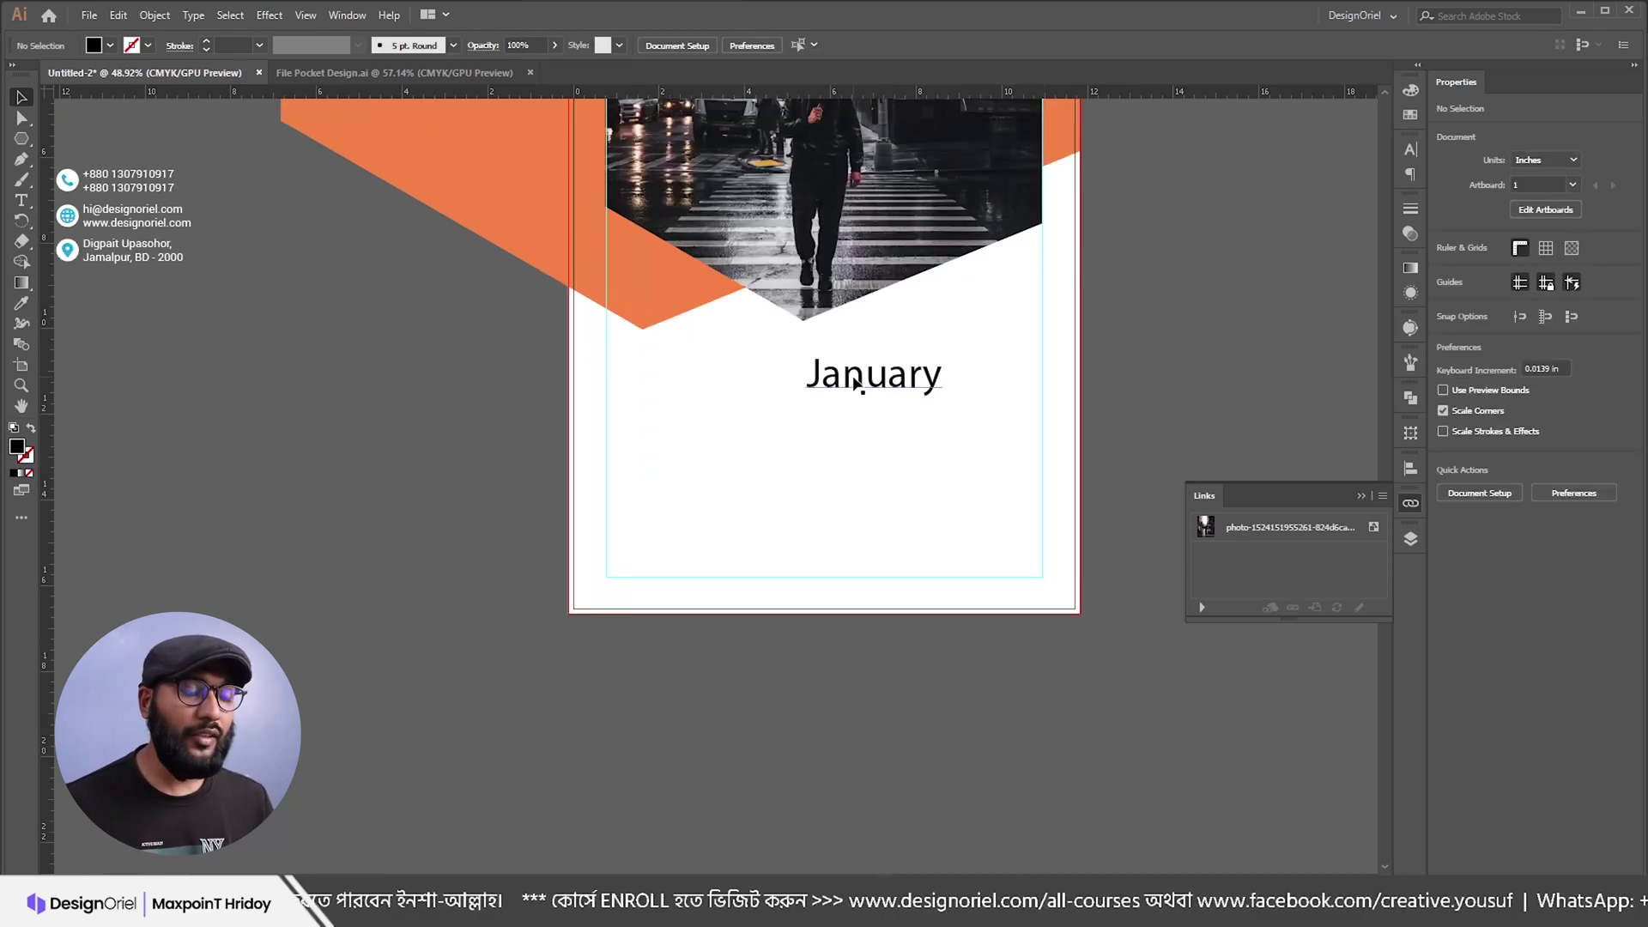
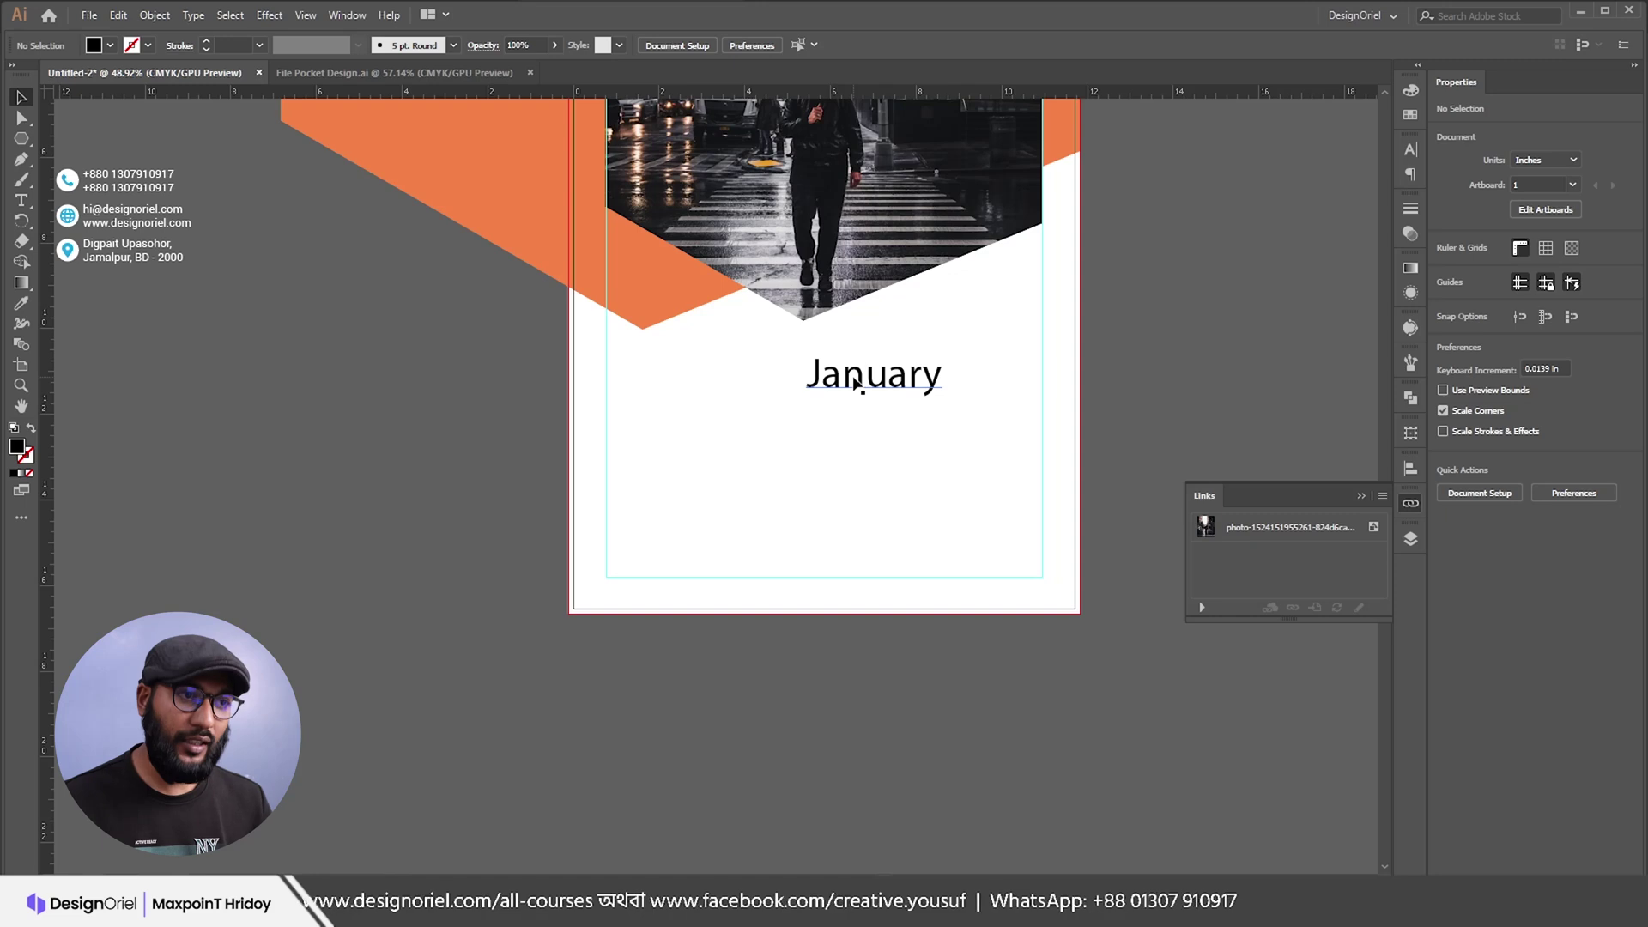
drag(856, 384, 959, 347)
click(611, 341)
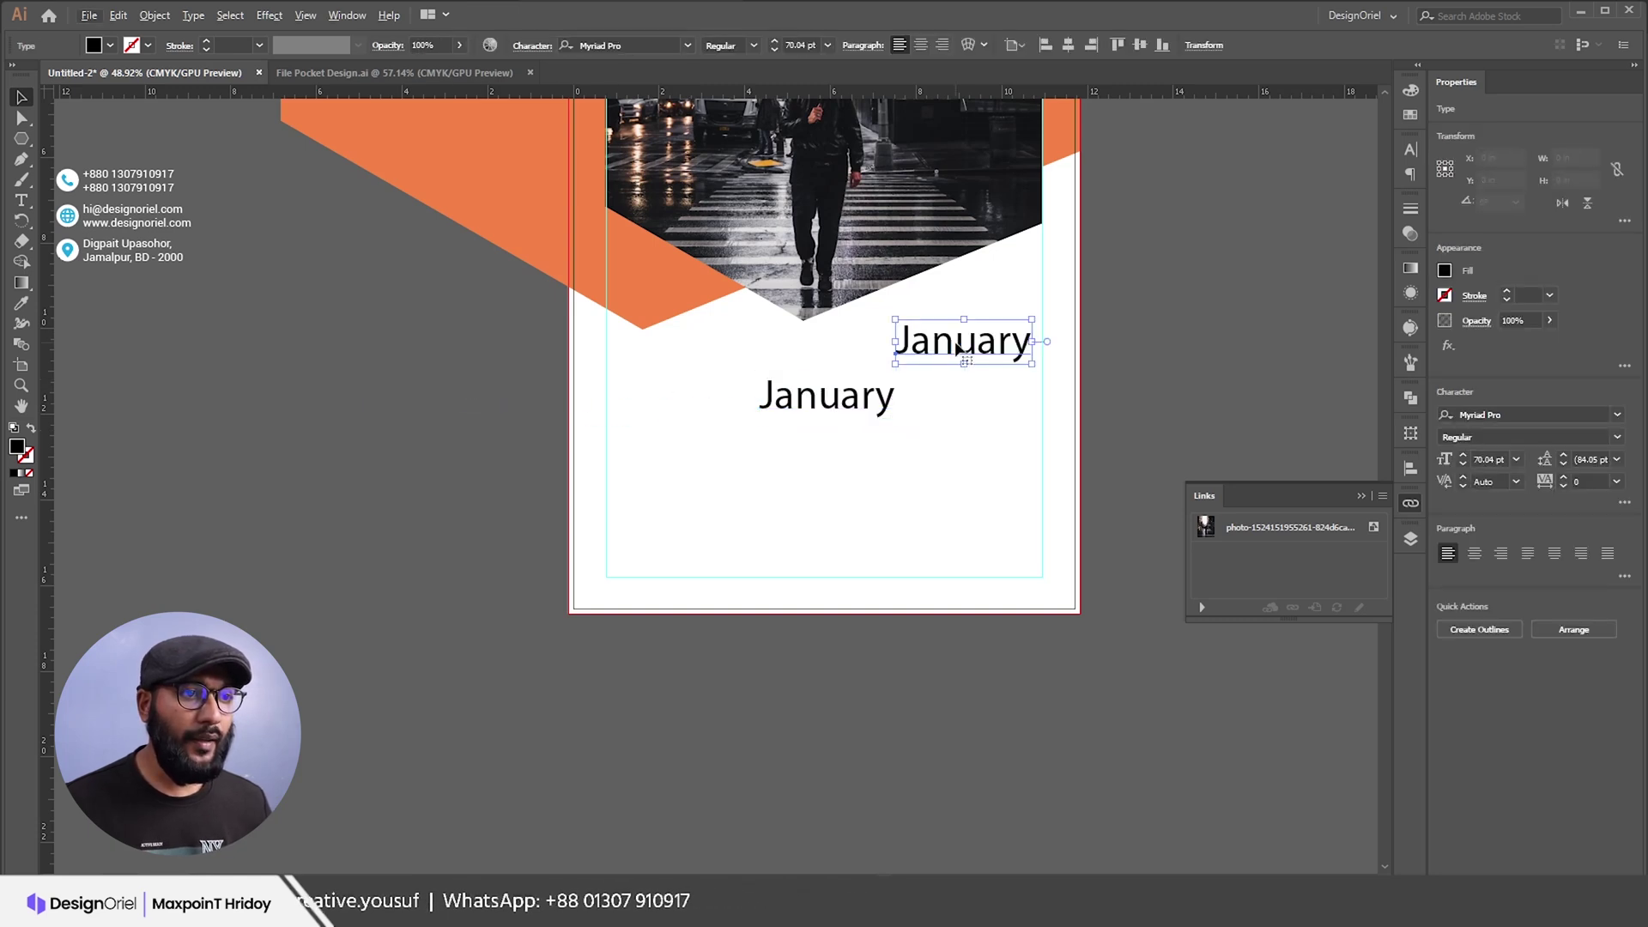
double_click(956, 343)
text(0)
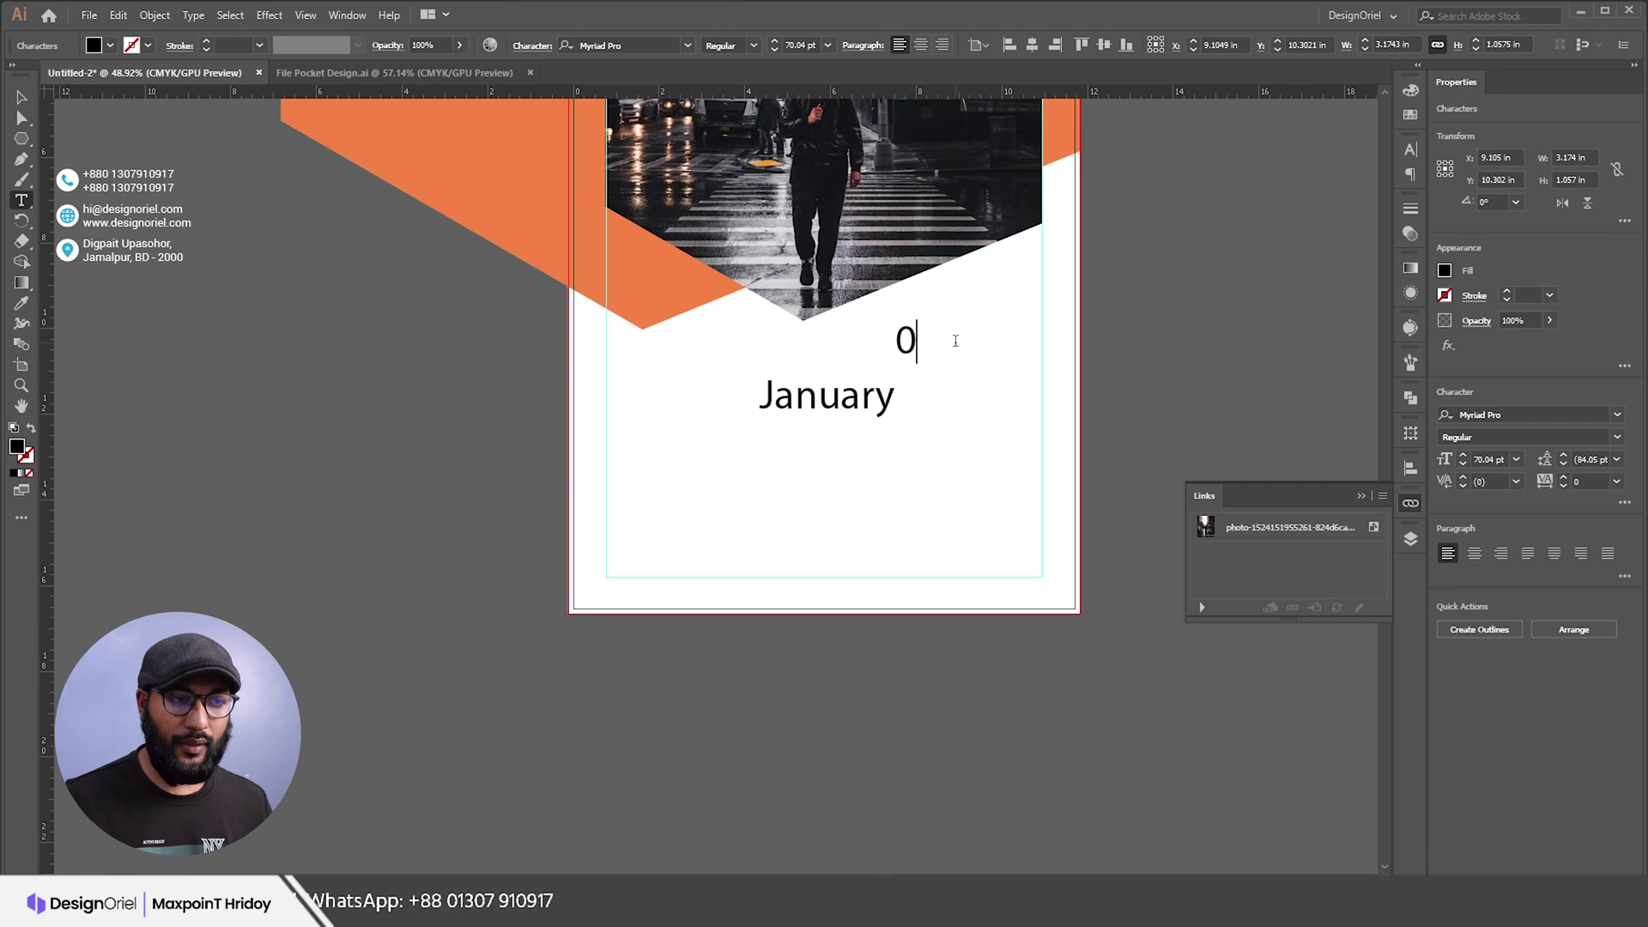
text(1)
key(Escape)
drag(826, 397, 891, 379)
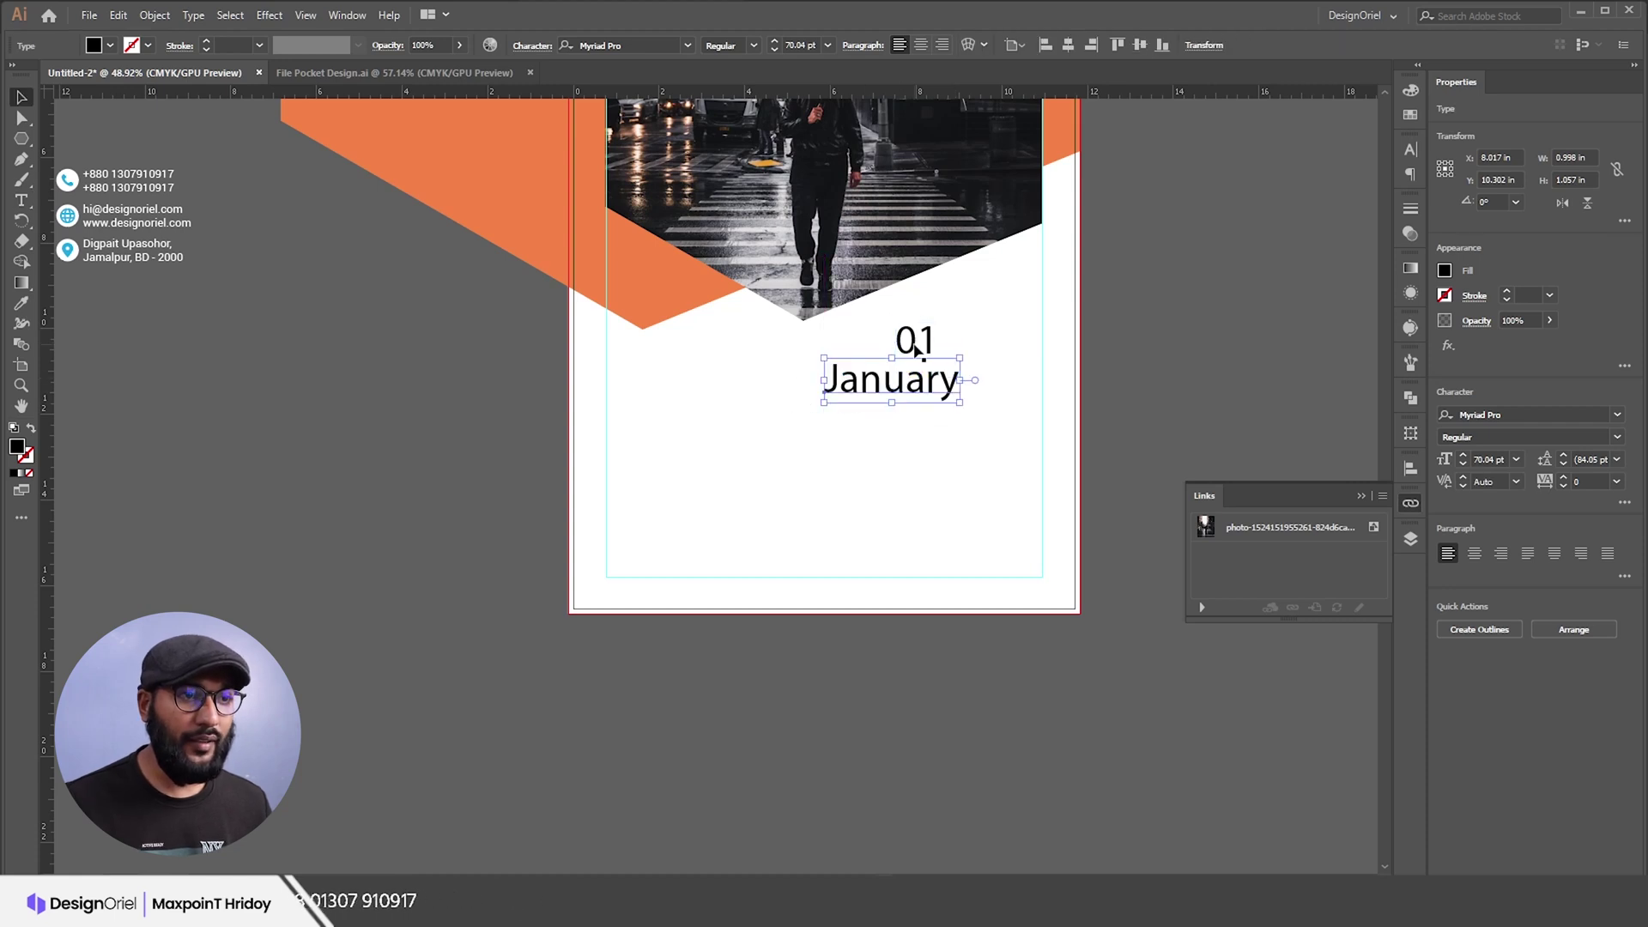
Step: Apply All Caps to the 01 and January texts
shift+click(916, 343)
key(ctrl+t)
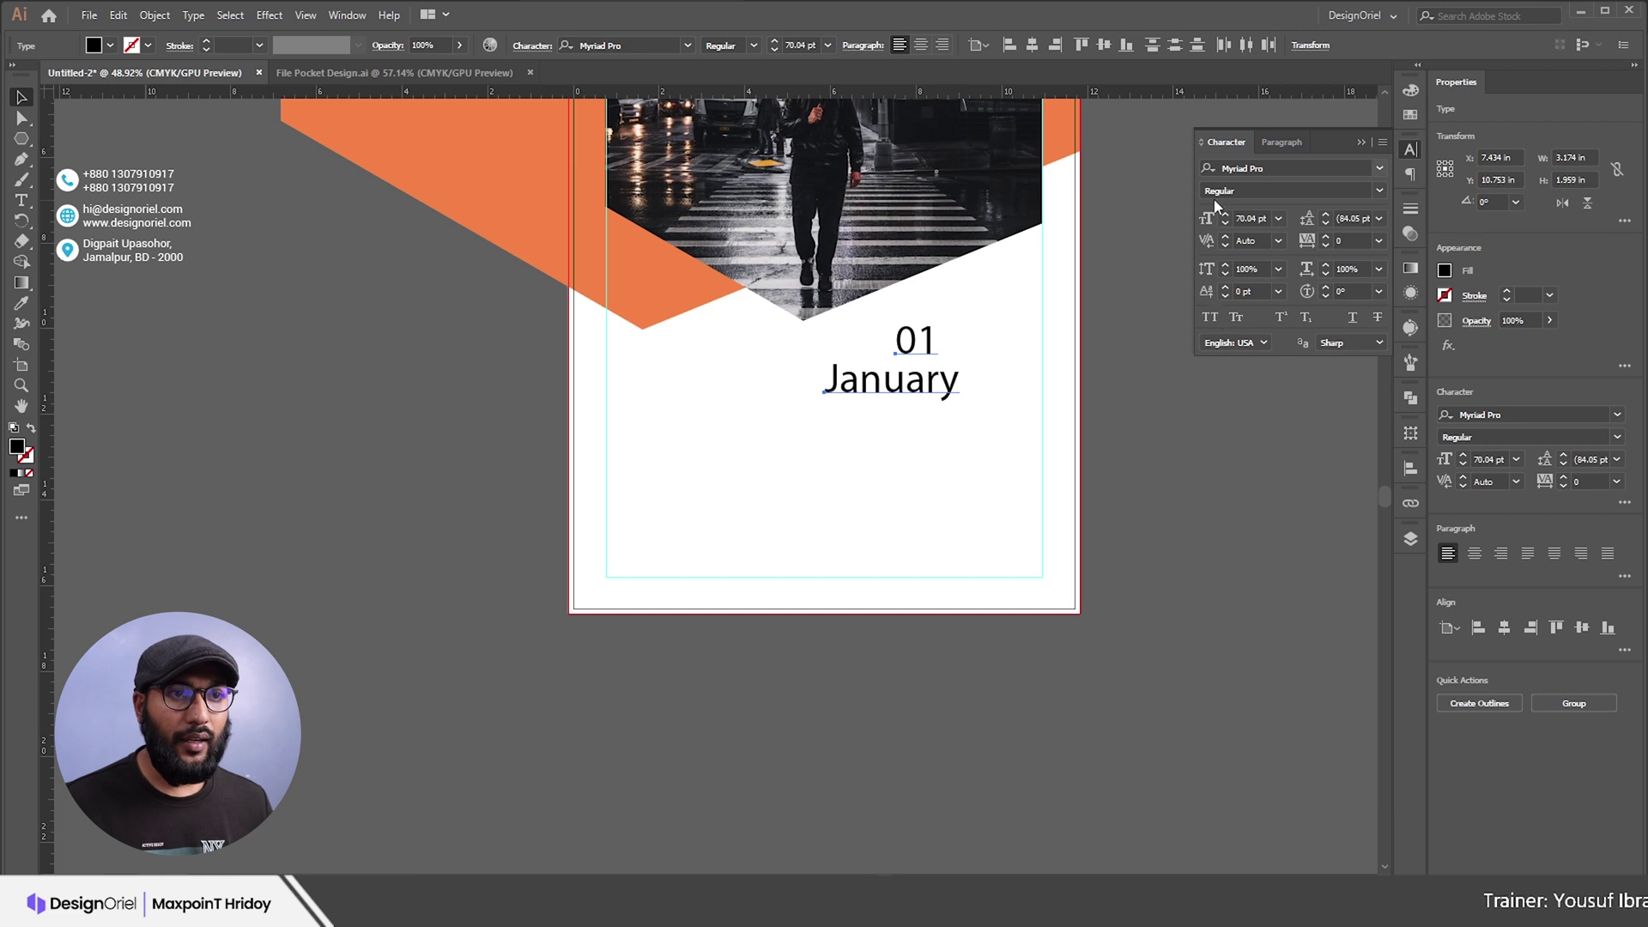
click(1208, 317)
click(950, 328)
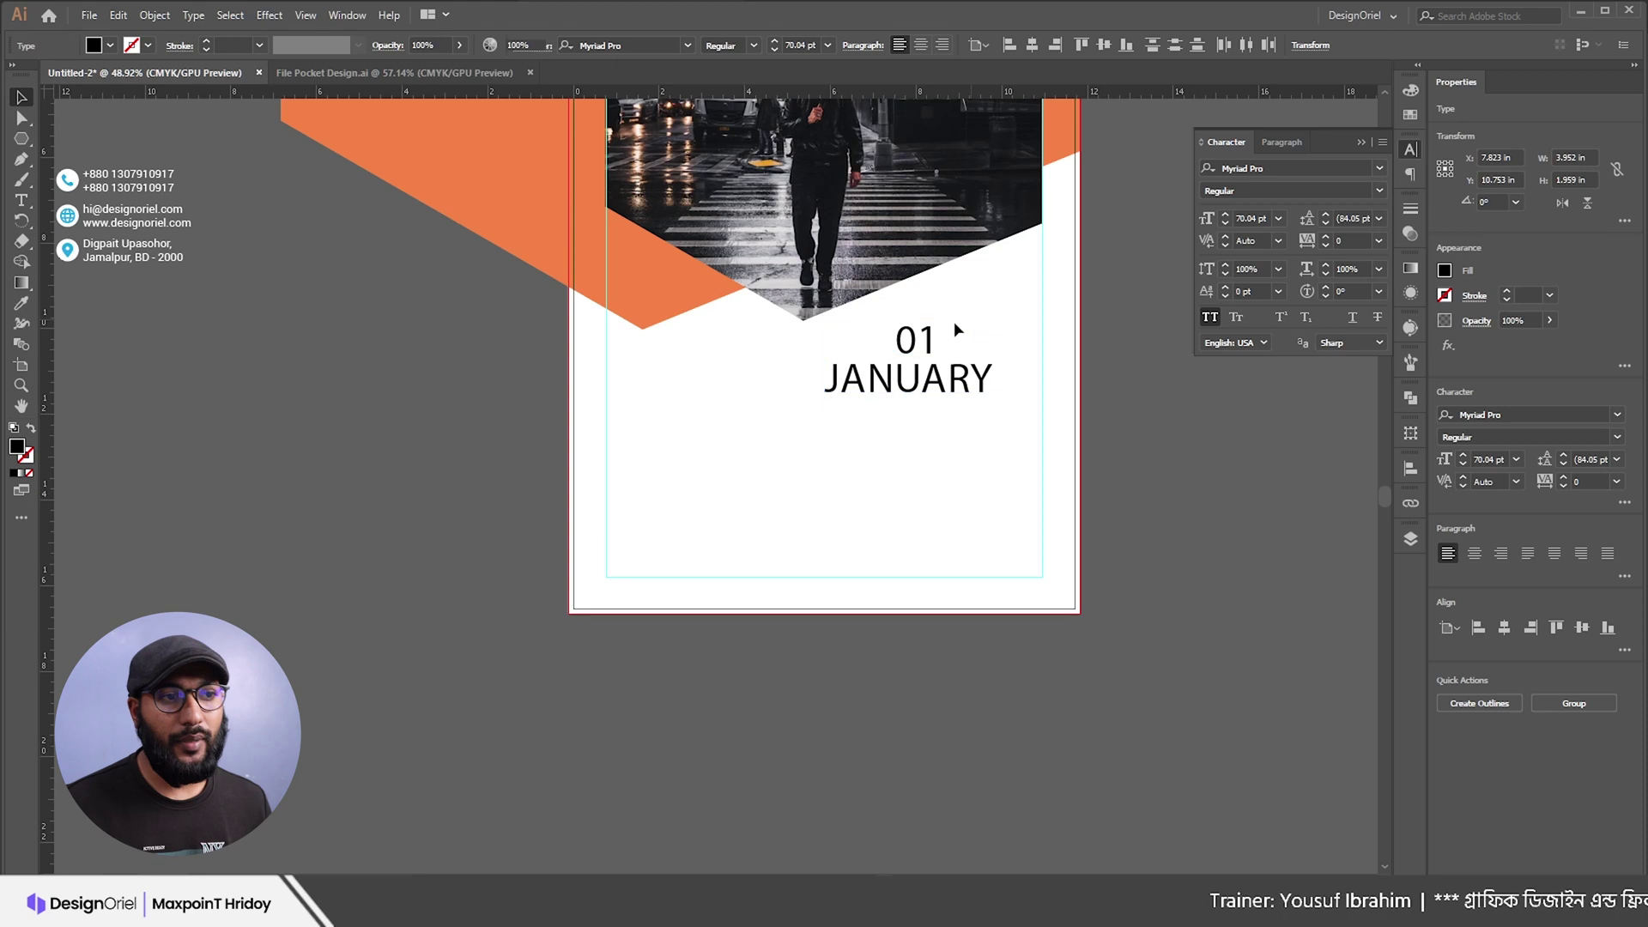
Step: Set the font of the 01 and JANUARY texts to Montserrat Light
click(917, 342)
shift+click(956, 391)
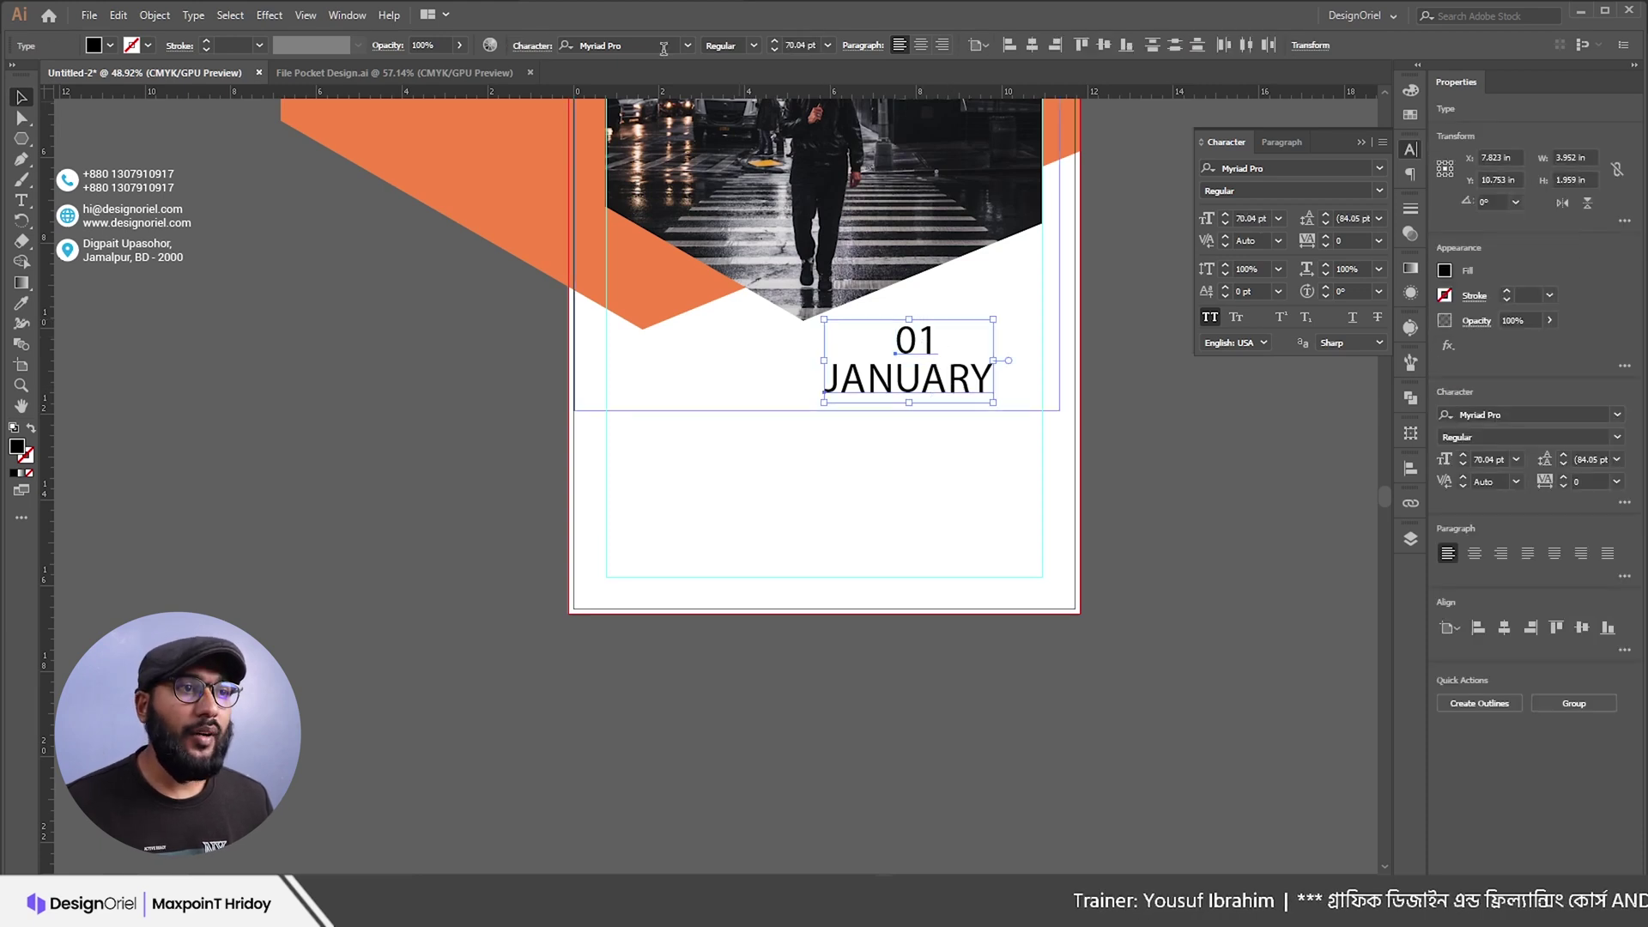
click(631, 44)
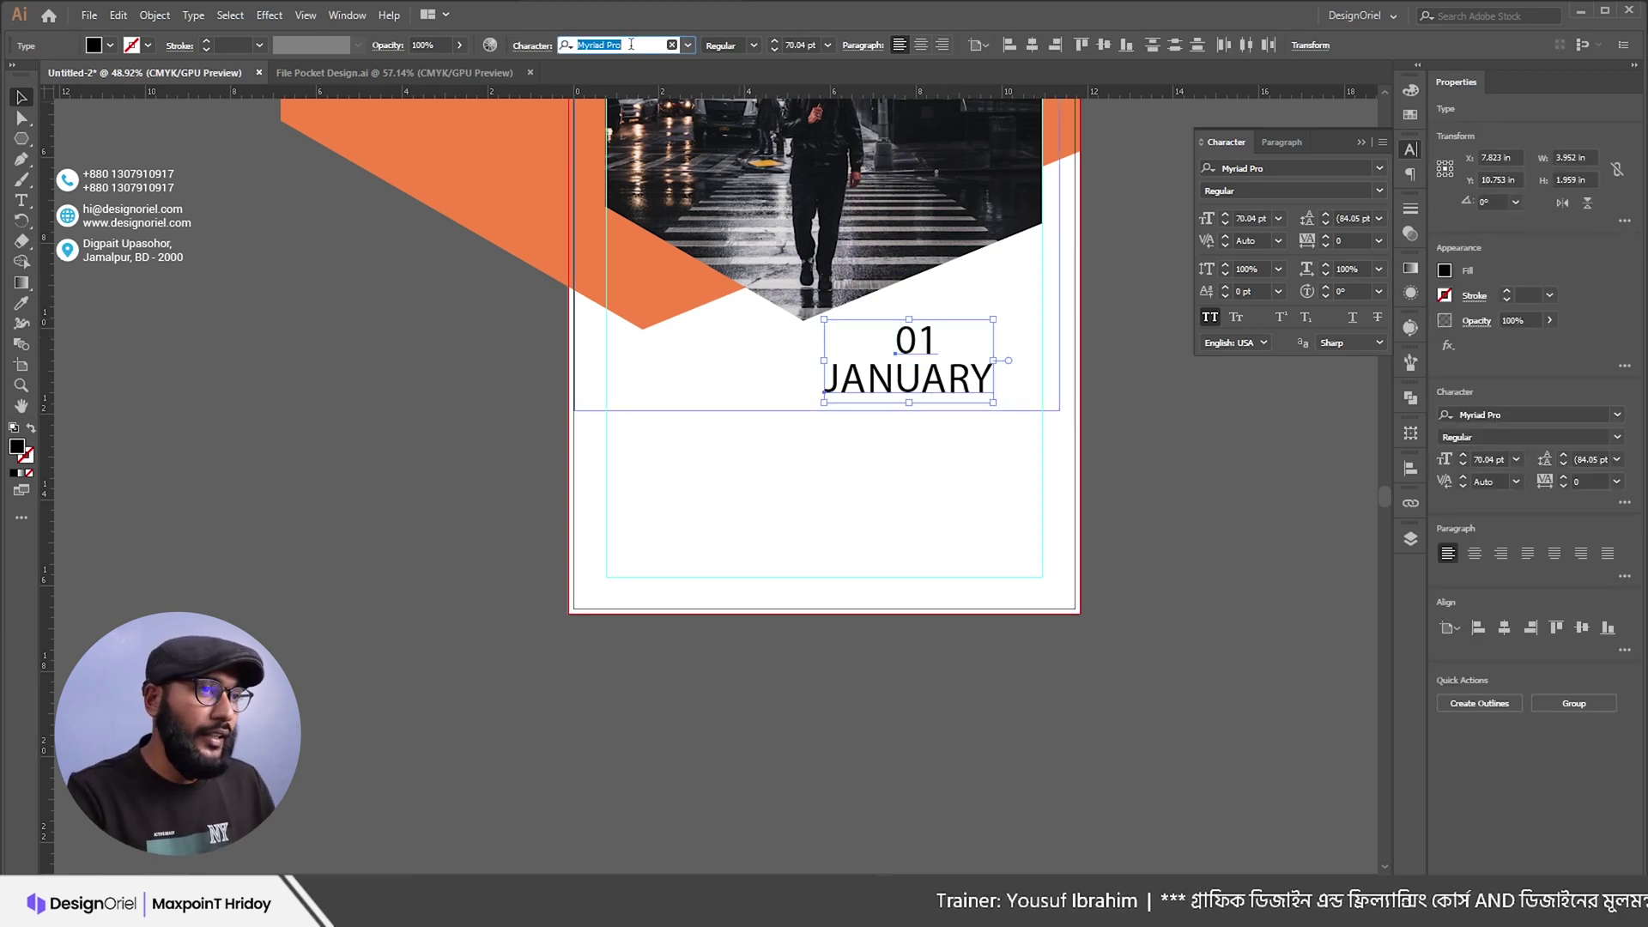
text(mon)
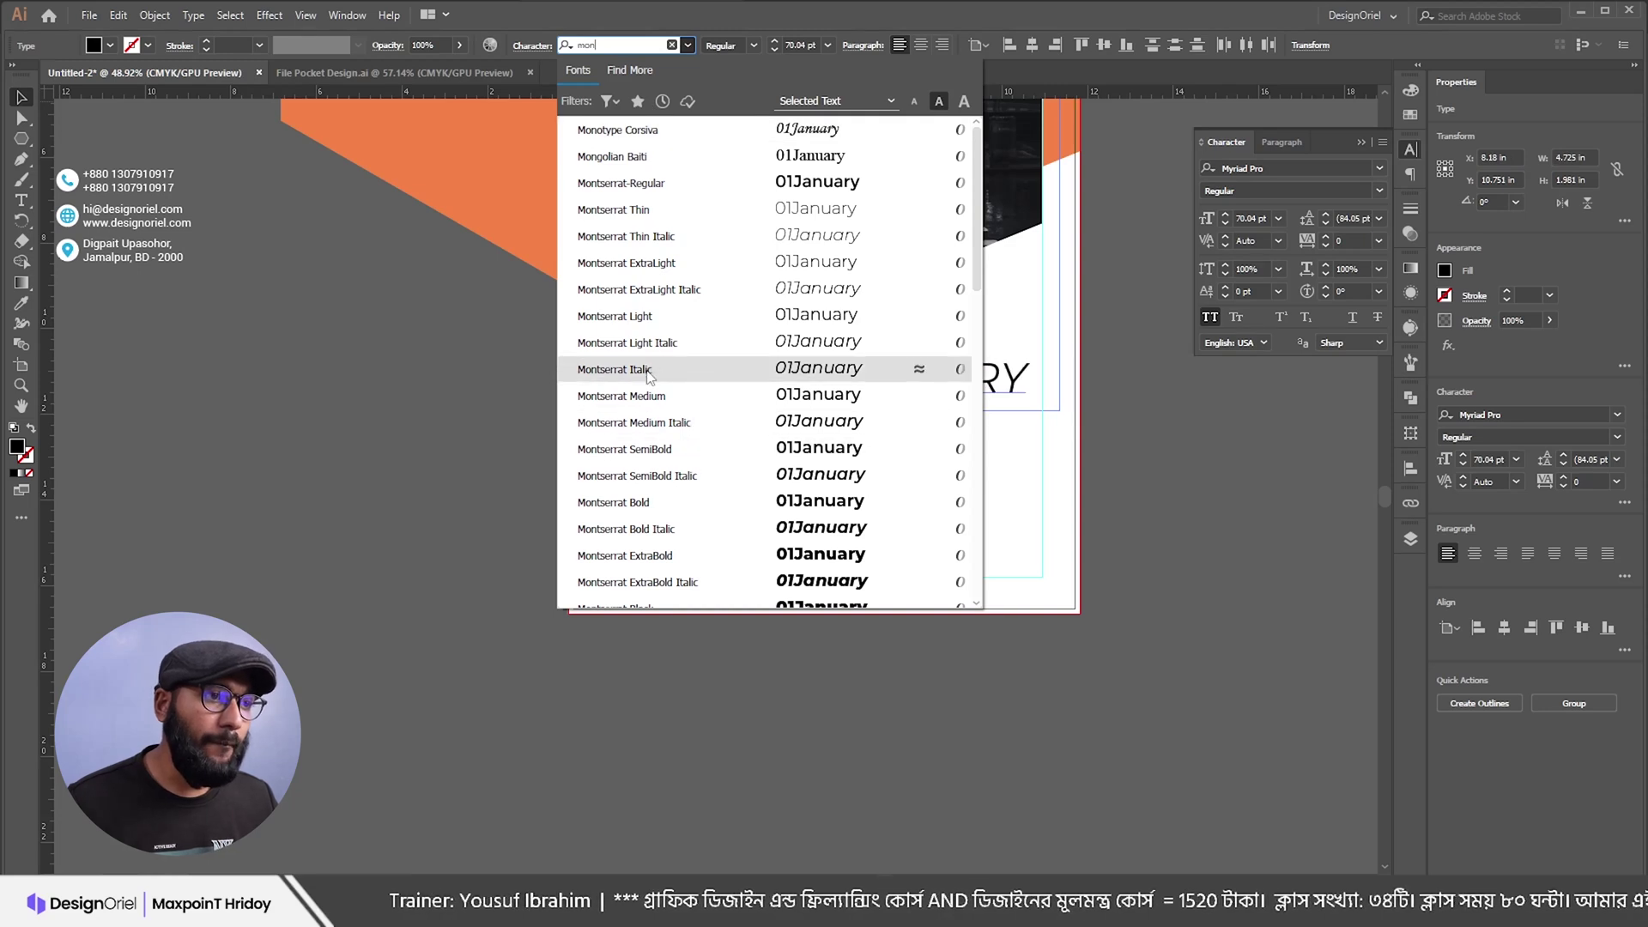
click(642, 319)
key(Escape)
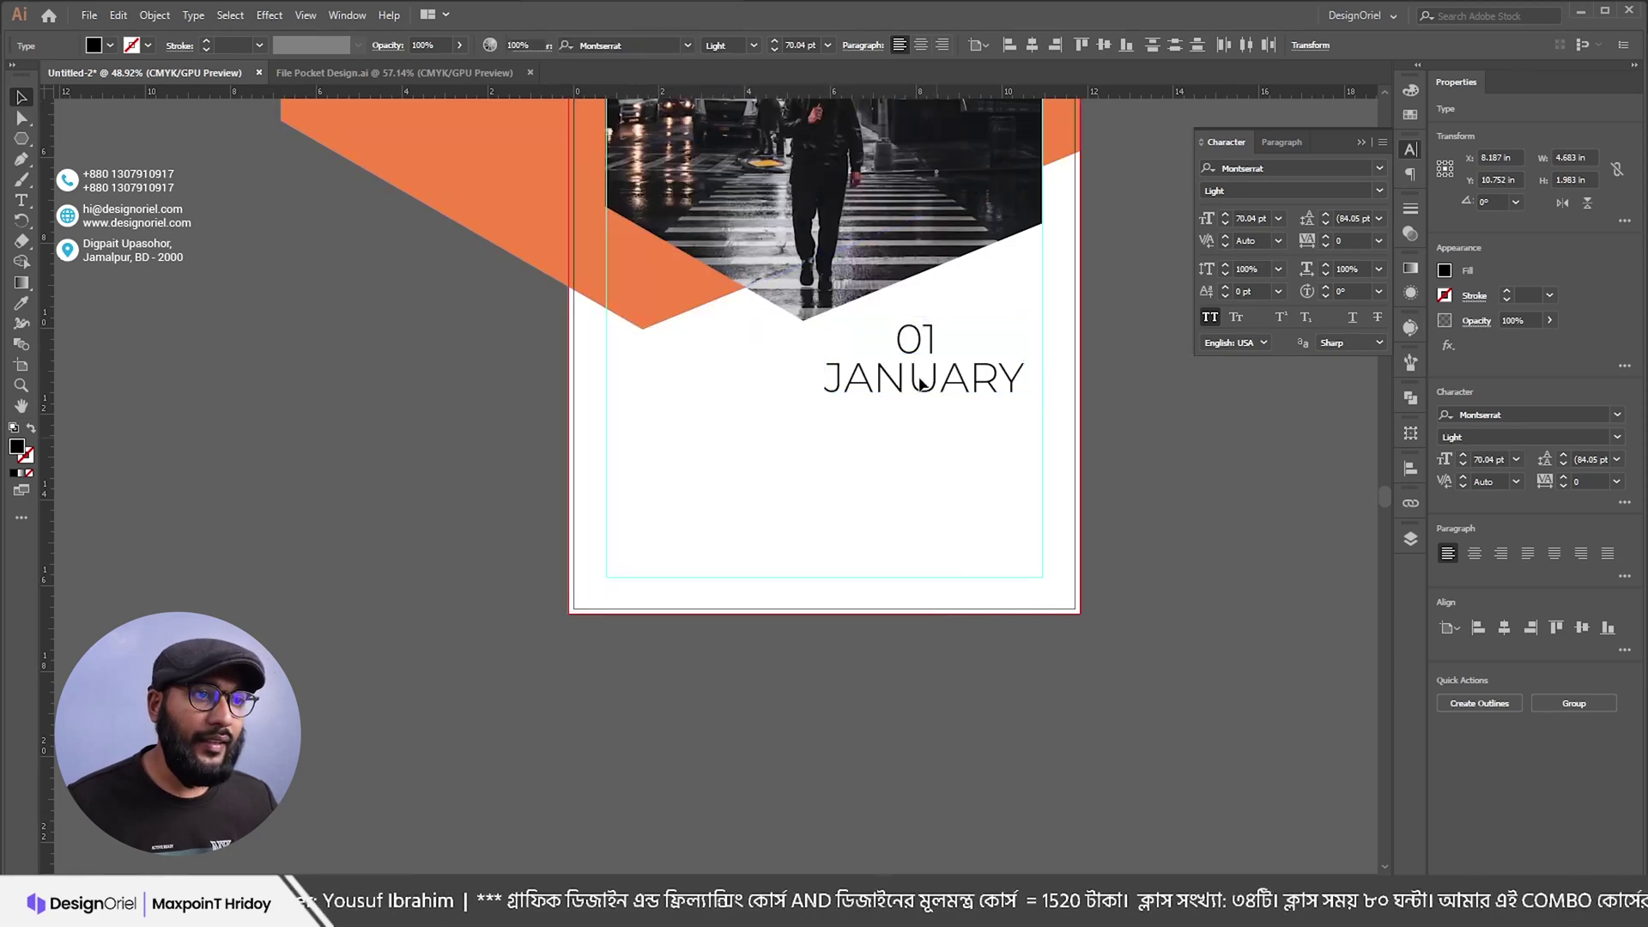
Step: Move JANUARY slightly down and to the right, and set the size of the 01 text to 96 pt
drag(939, 394, 976, 411)
click(941, 355)
click(930, 343)
drag(940, 340, 978, 342)
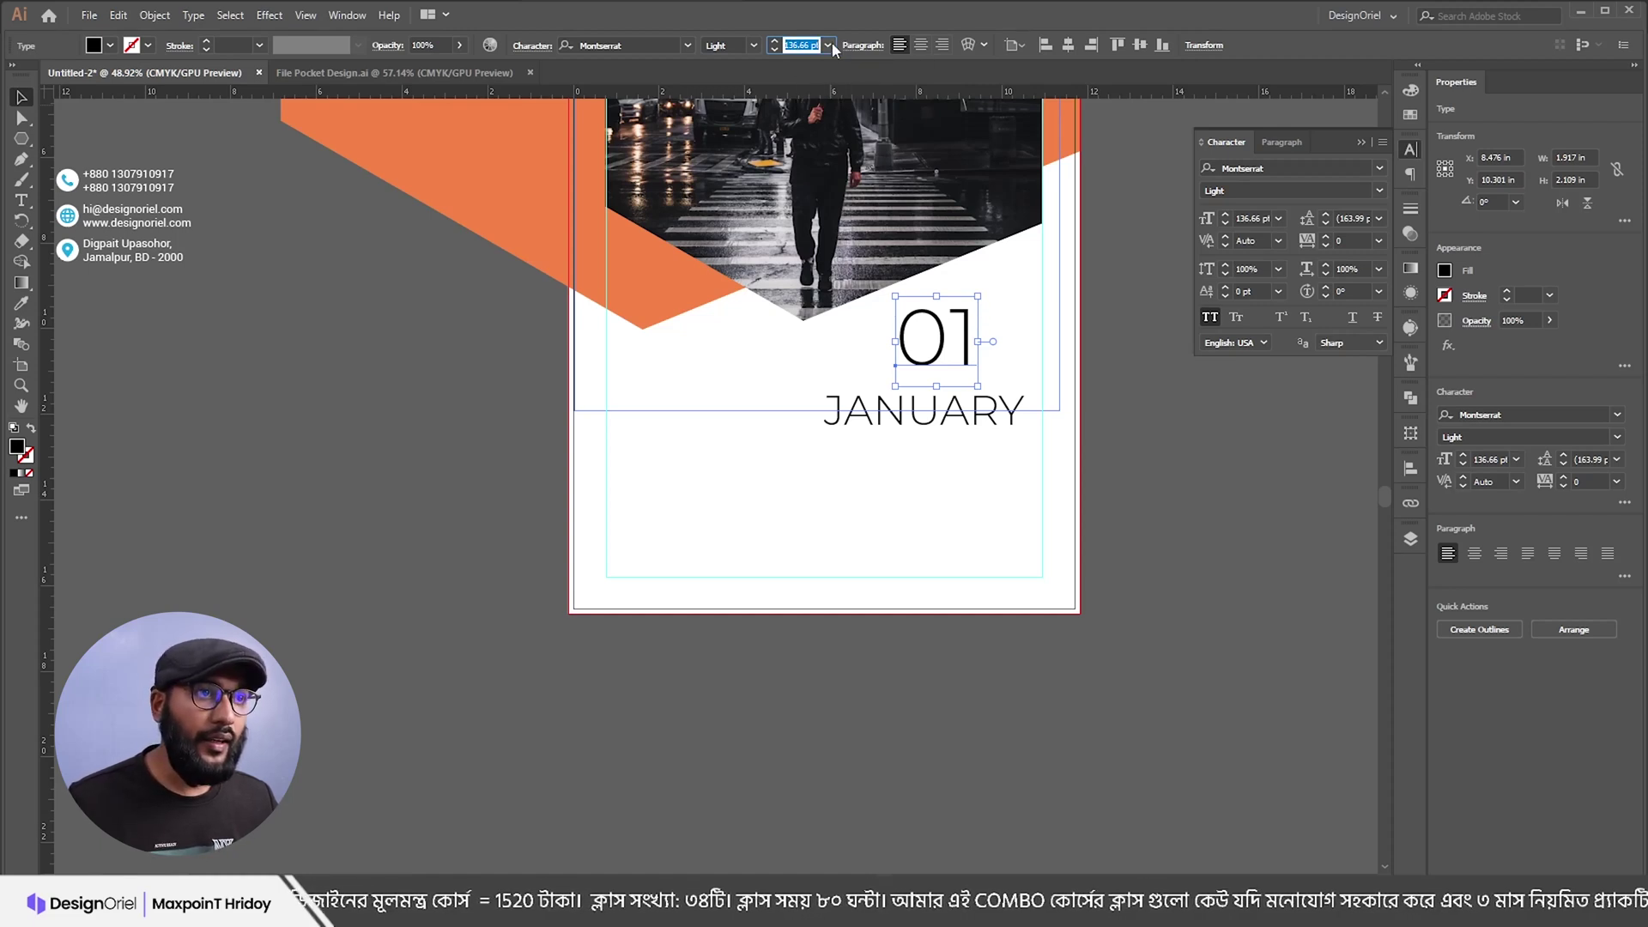
click(828, 45)
click(851, 350)
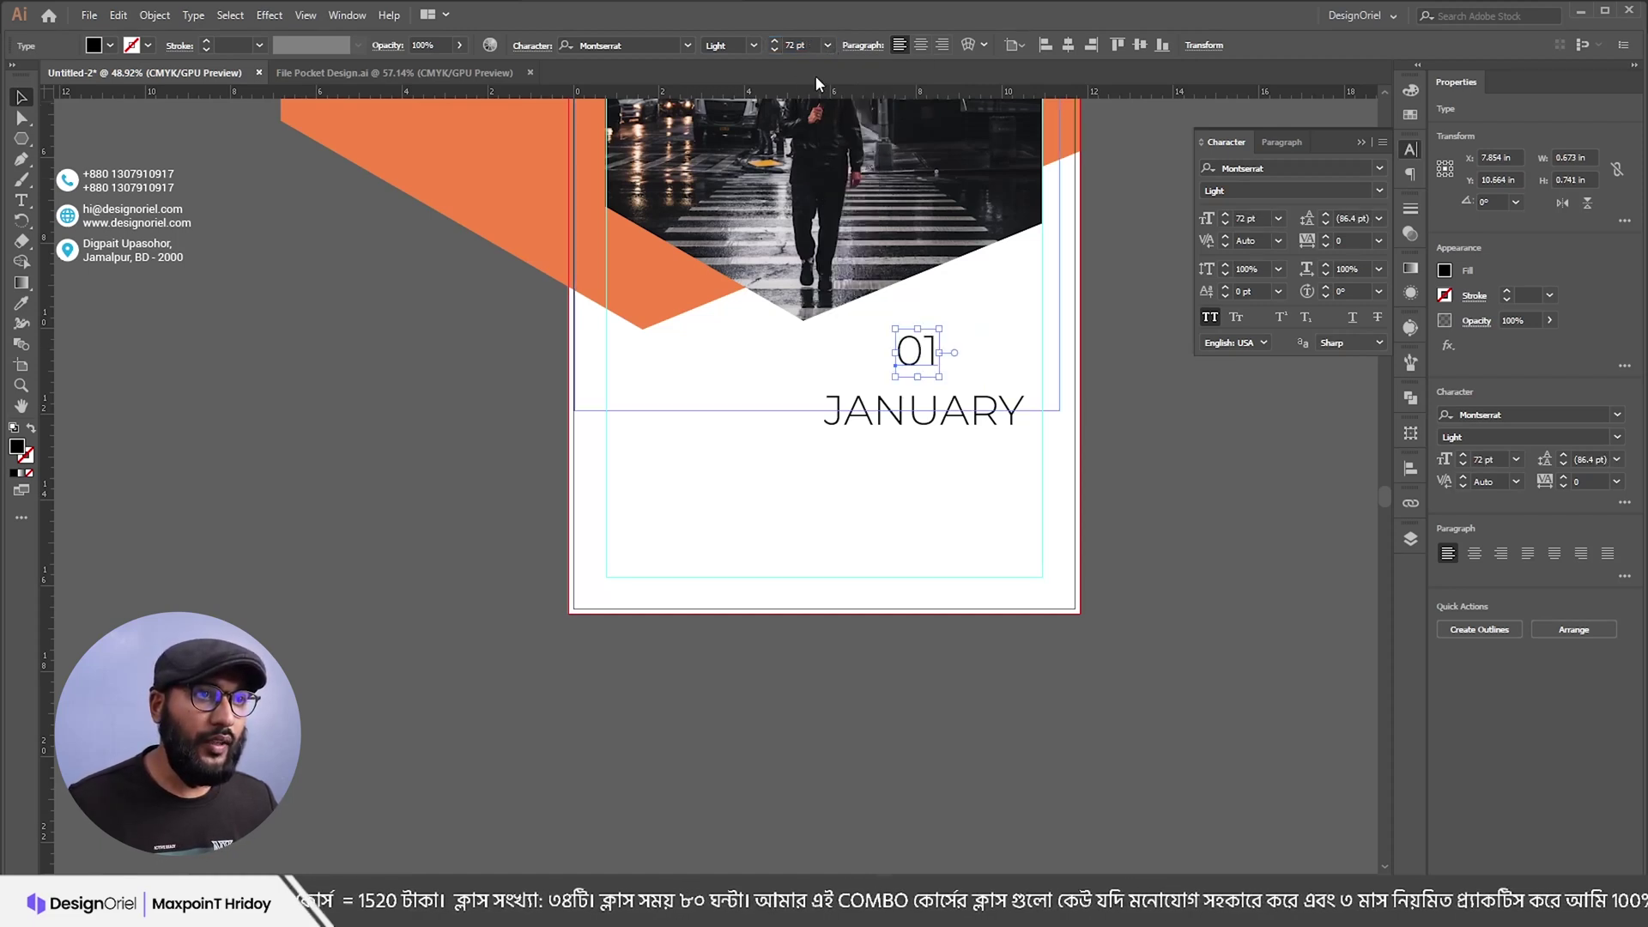
text(96)
key(Return)
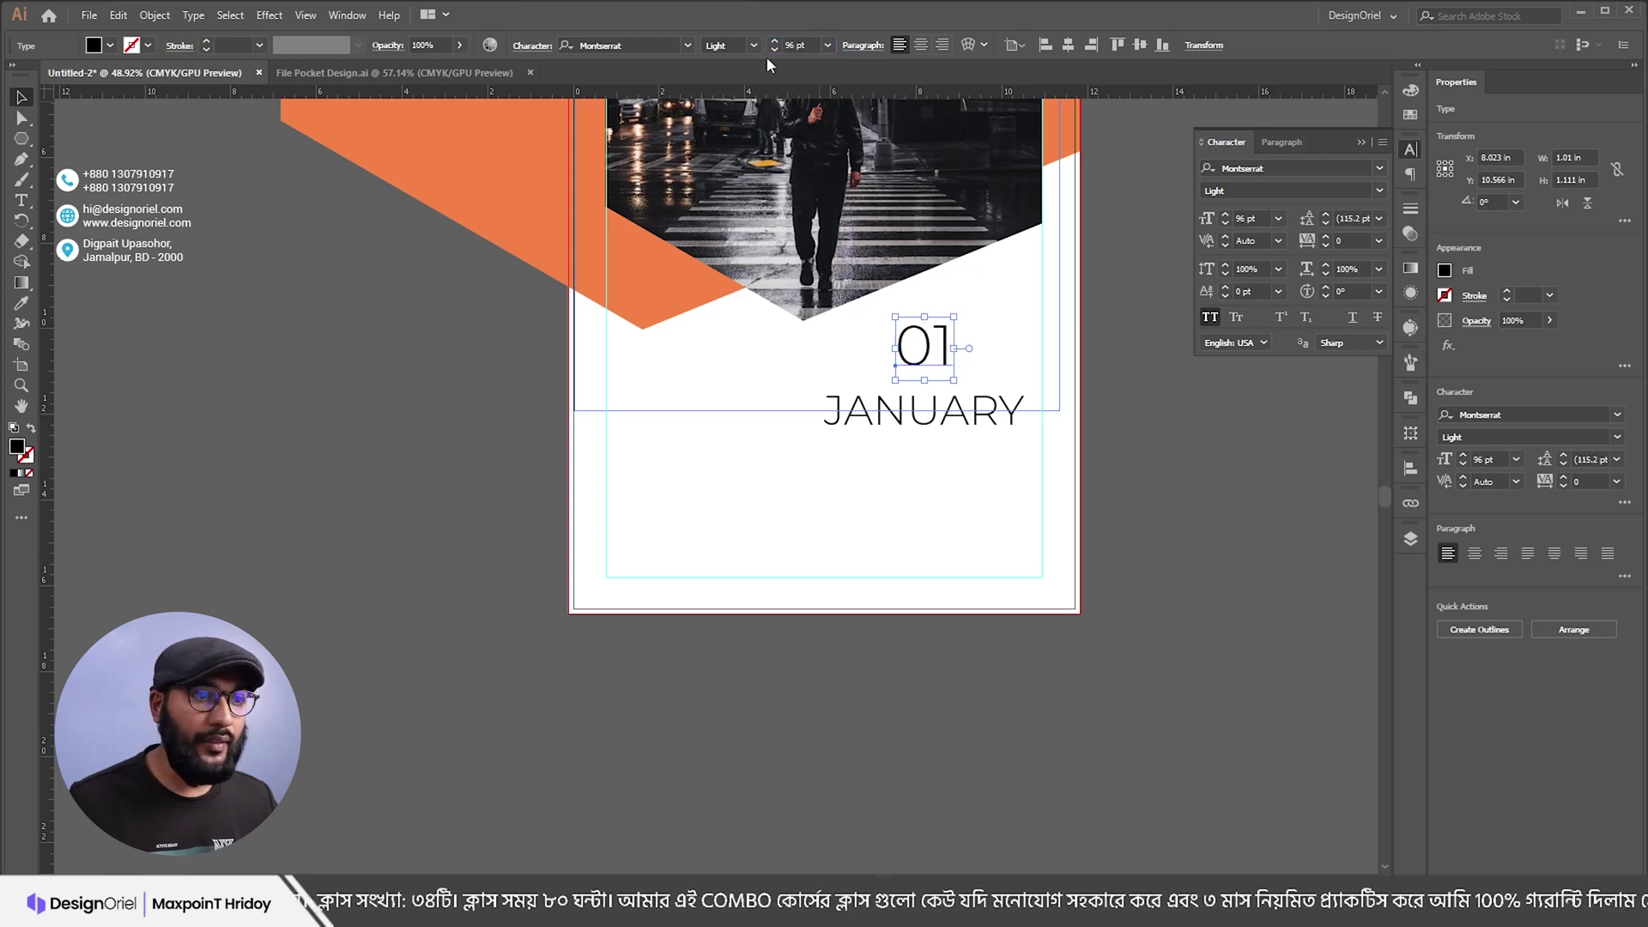
Step: Move the 01 text to the page's inner right guide and set JANUARY to Montserrat SemiBold
drag(921, 344, 1016, 337)
click(950, 415)
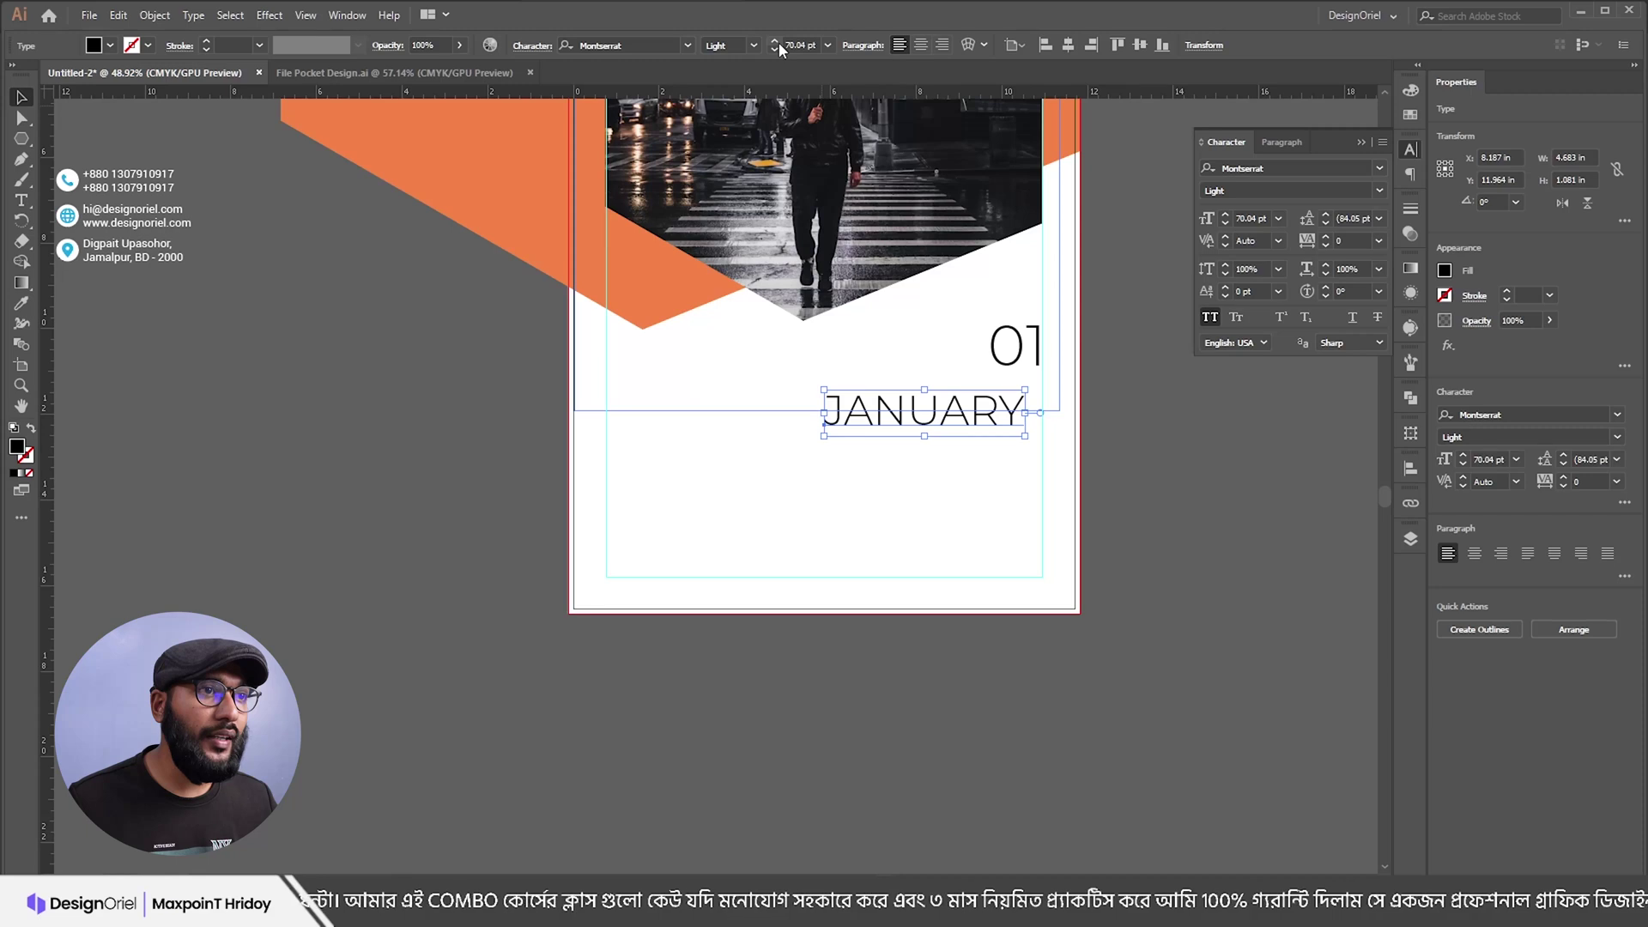
click(754, 45)
click(755, 233)
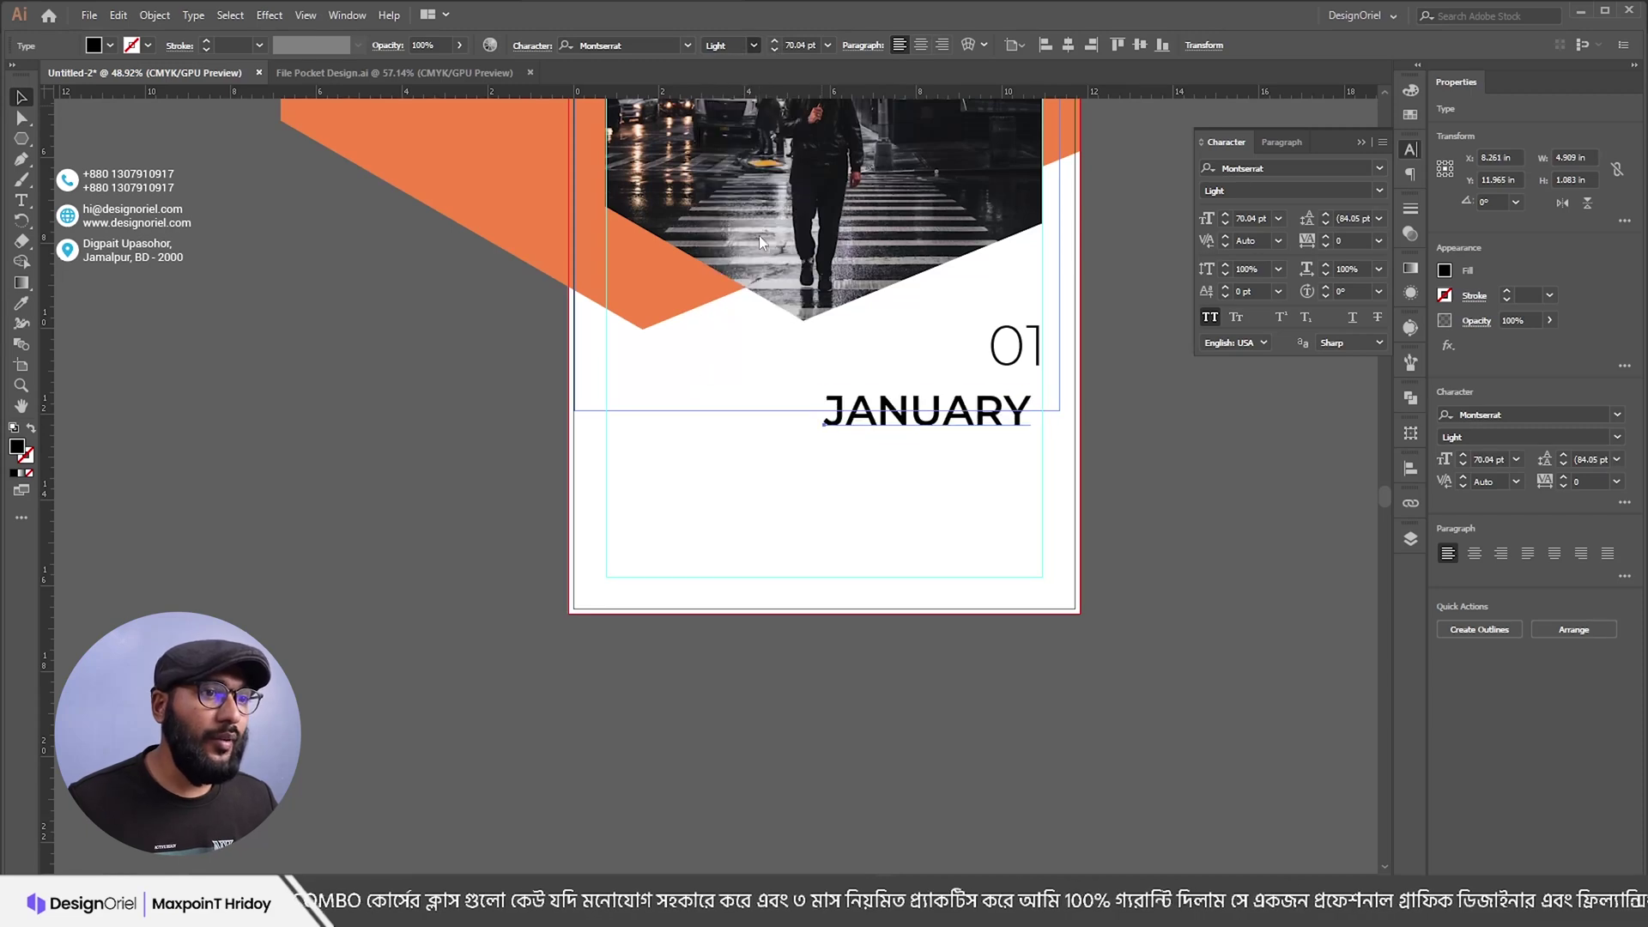
Step: Extend the month text to read JANUARY | 2025 and shift it left so it fits inside the guides
double_click(1022, 410)
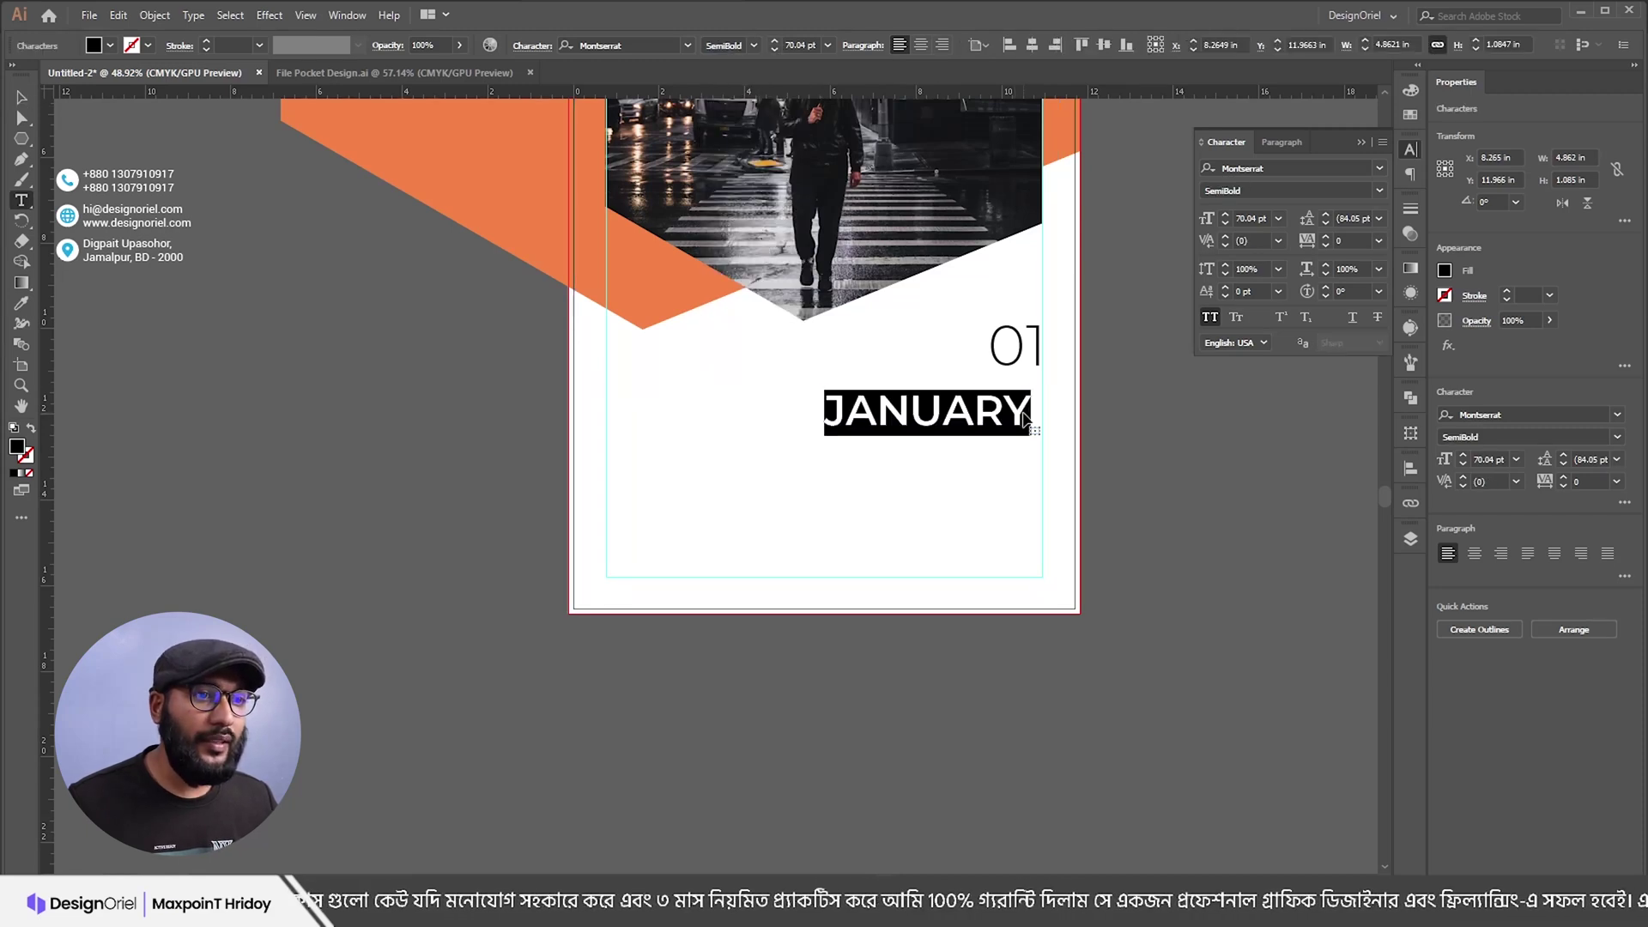
click(1049, 435)
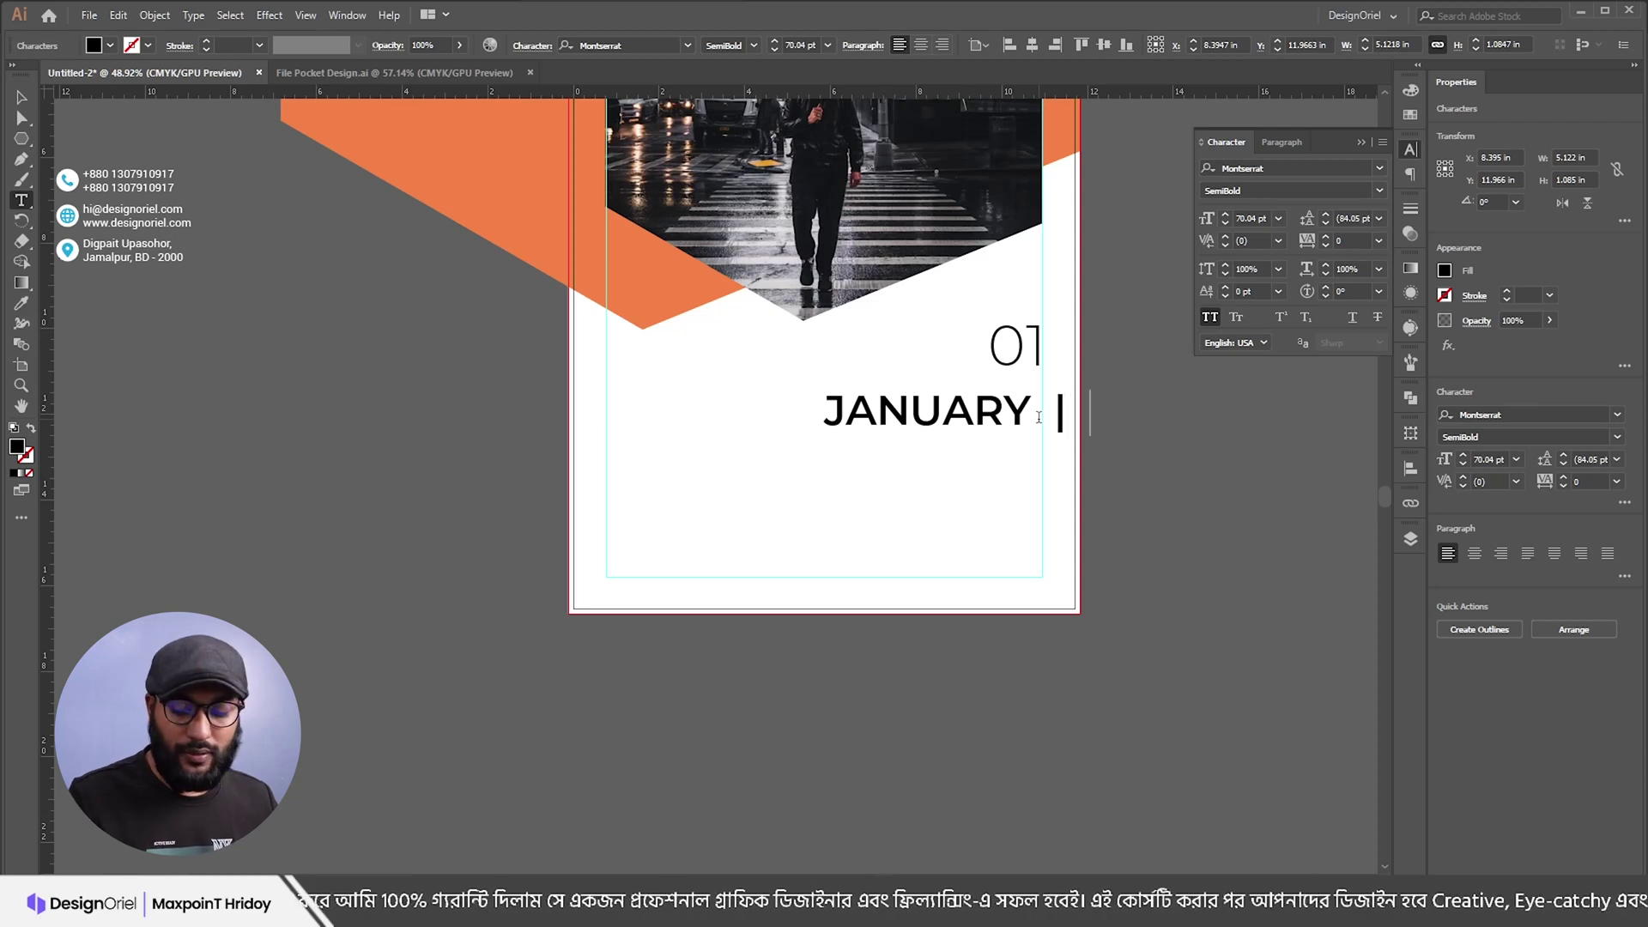
key(Escape)
drag(1043, 414, 889, 413)
click(916, 486)
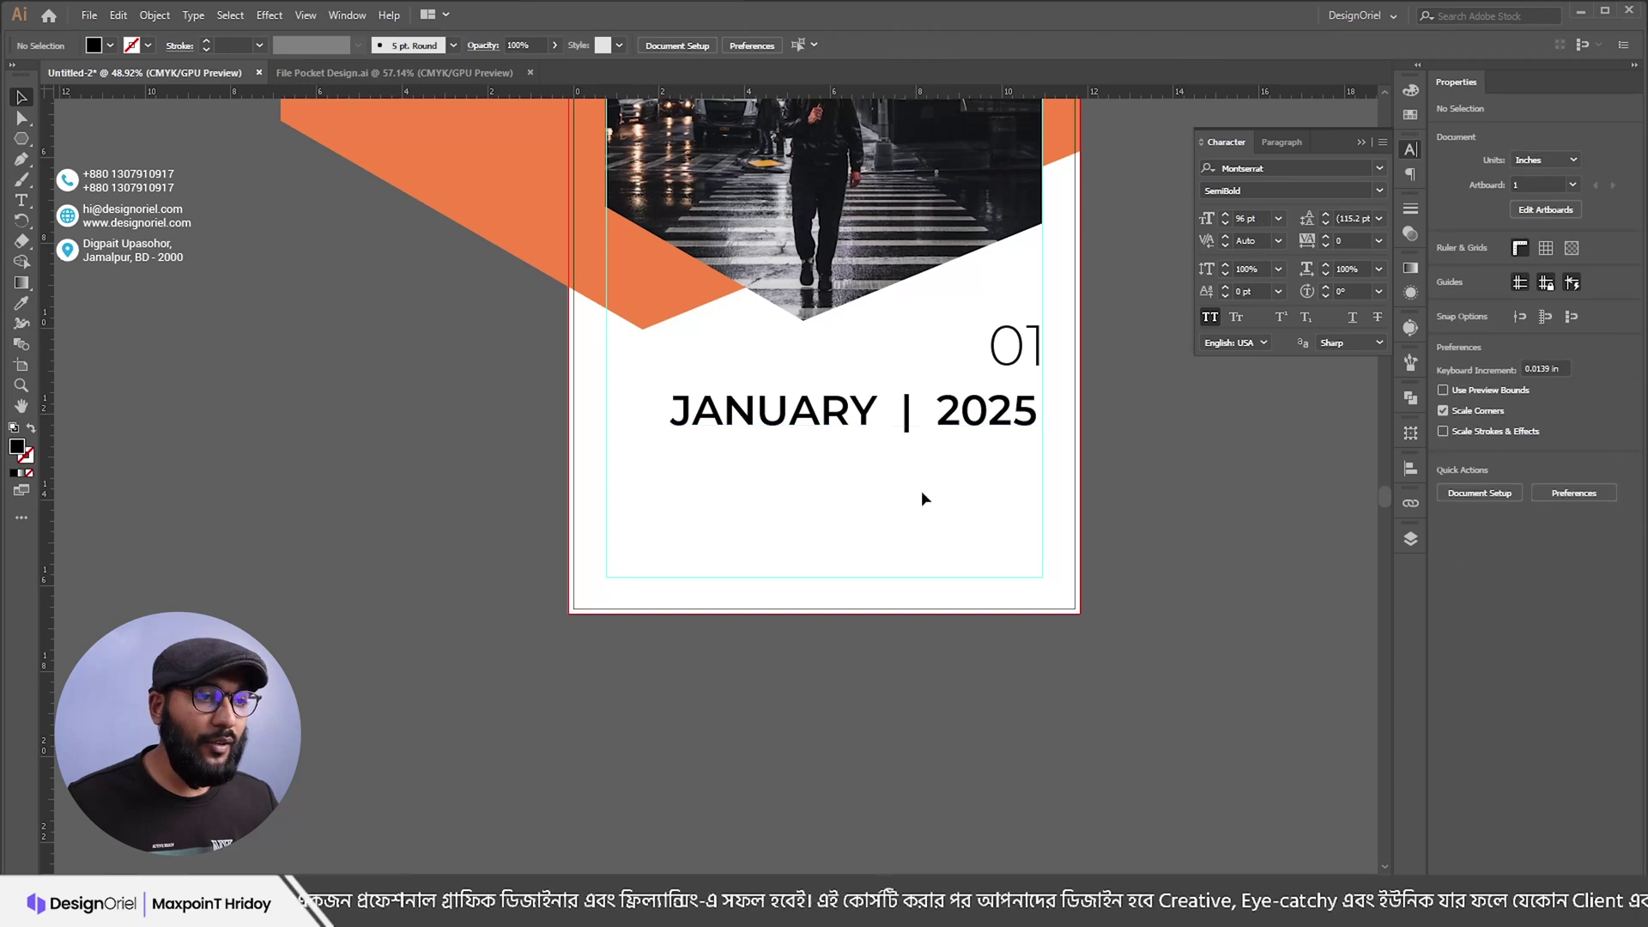
Step: Set the font size of 2025 in the month heading to 74 pt
double_click(947, 421)
drag(938, 414, 1091, 425)
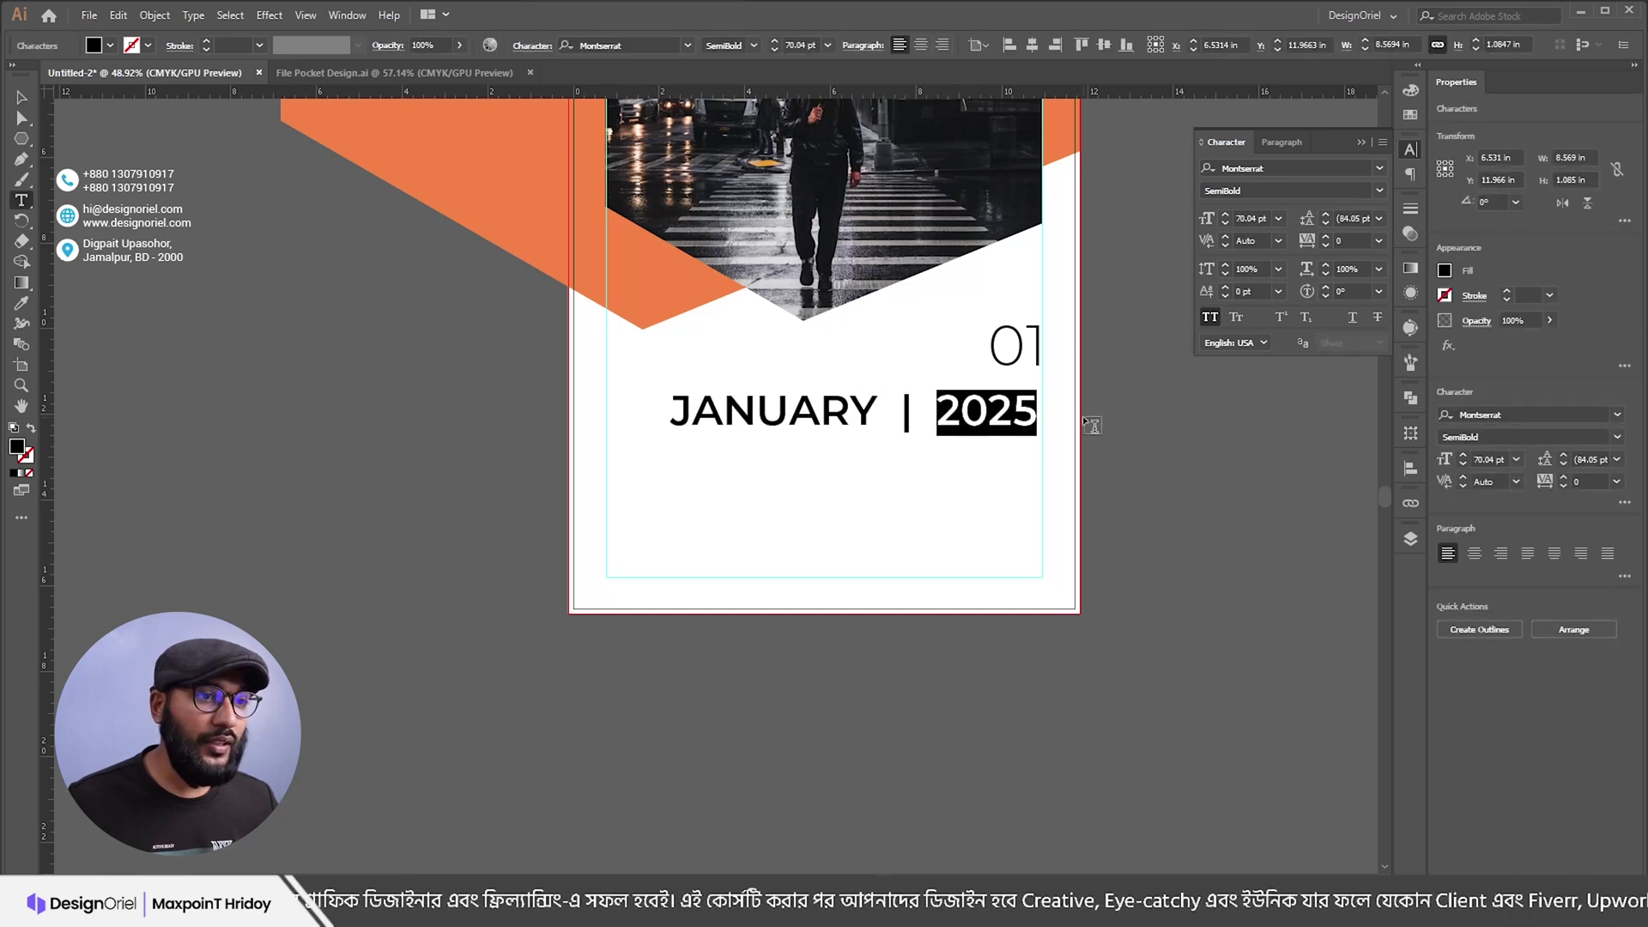
click(776, 41)
click(776, 41)
click(776, 41)
click(776, 40)
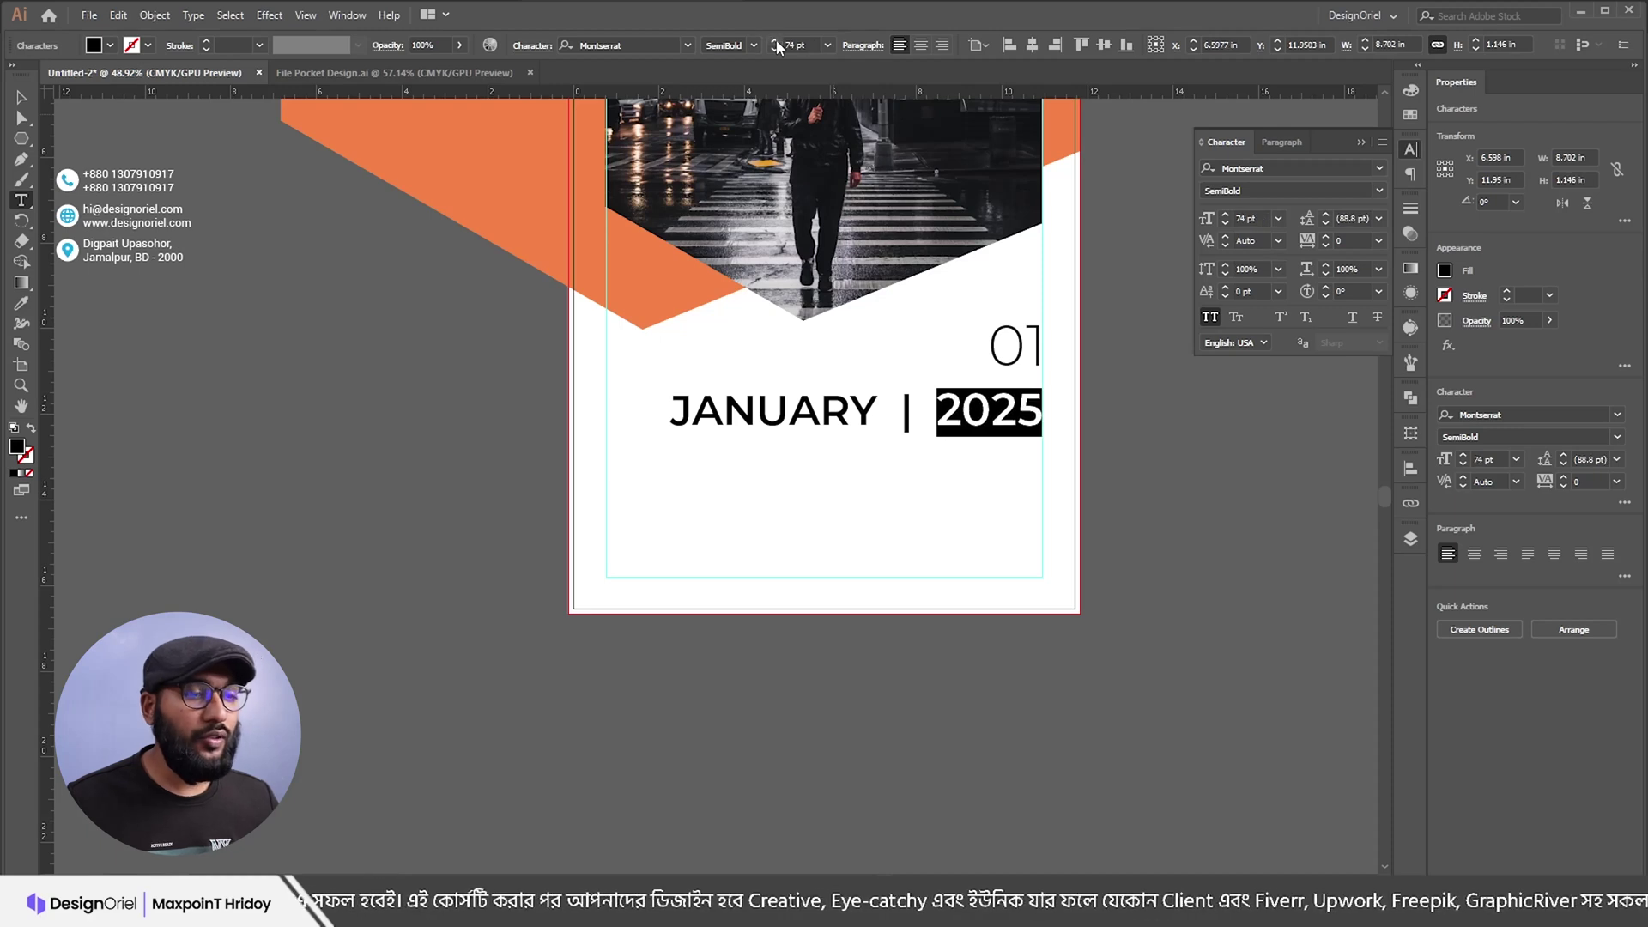
Step: Scale the JANUARY | 2025 line down to about 5.3 in wide, directly below 01 and flush with the right guide
key(Escape)
drag(674, 434, 910, 398)
scroll(959, 367, up, 2)
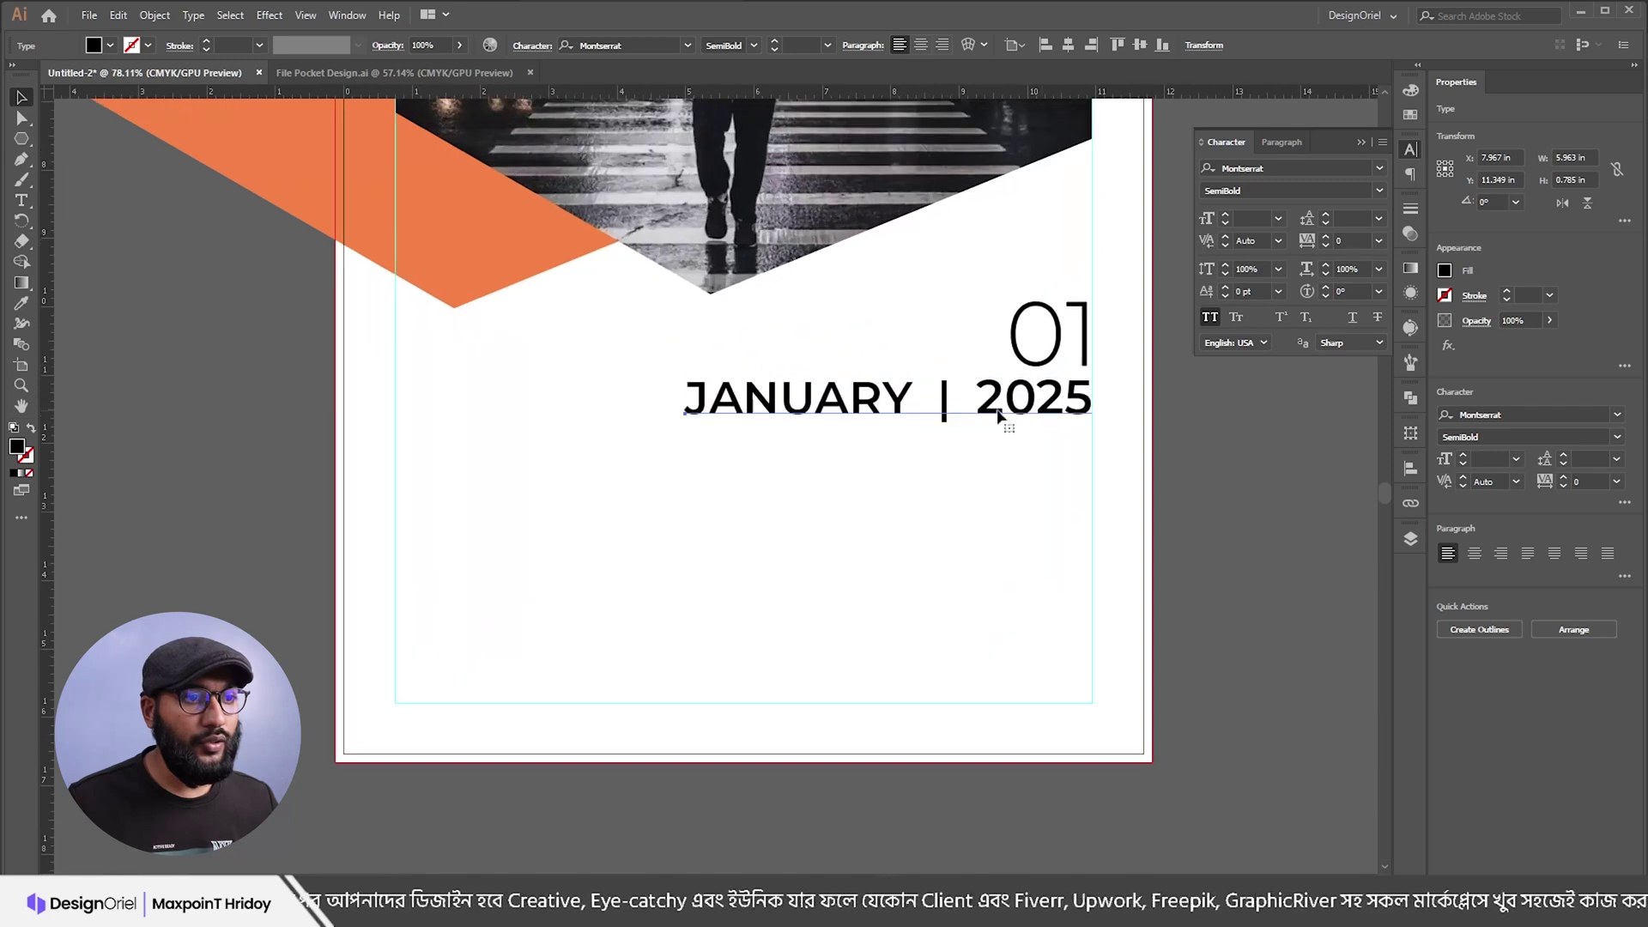
double_click(893, 395)
key(Escape)
drag(687, 399, 730, 400)
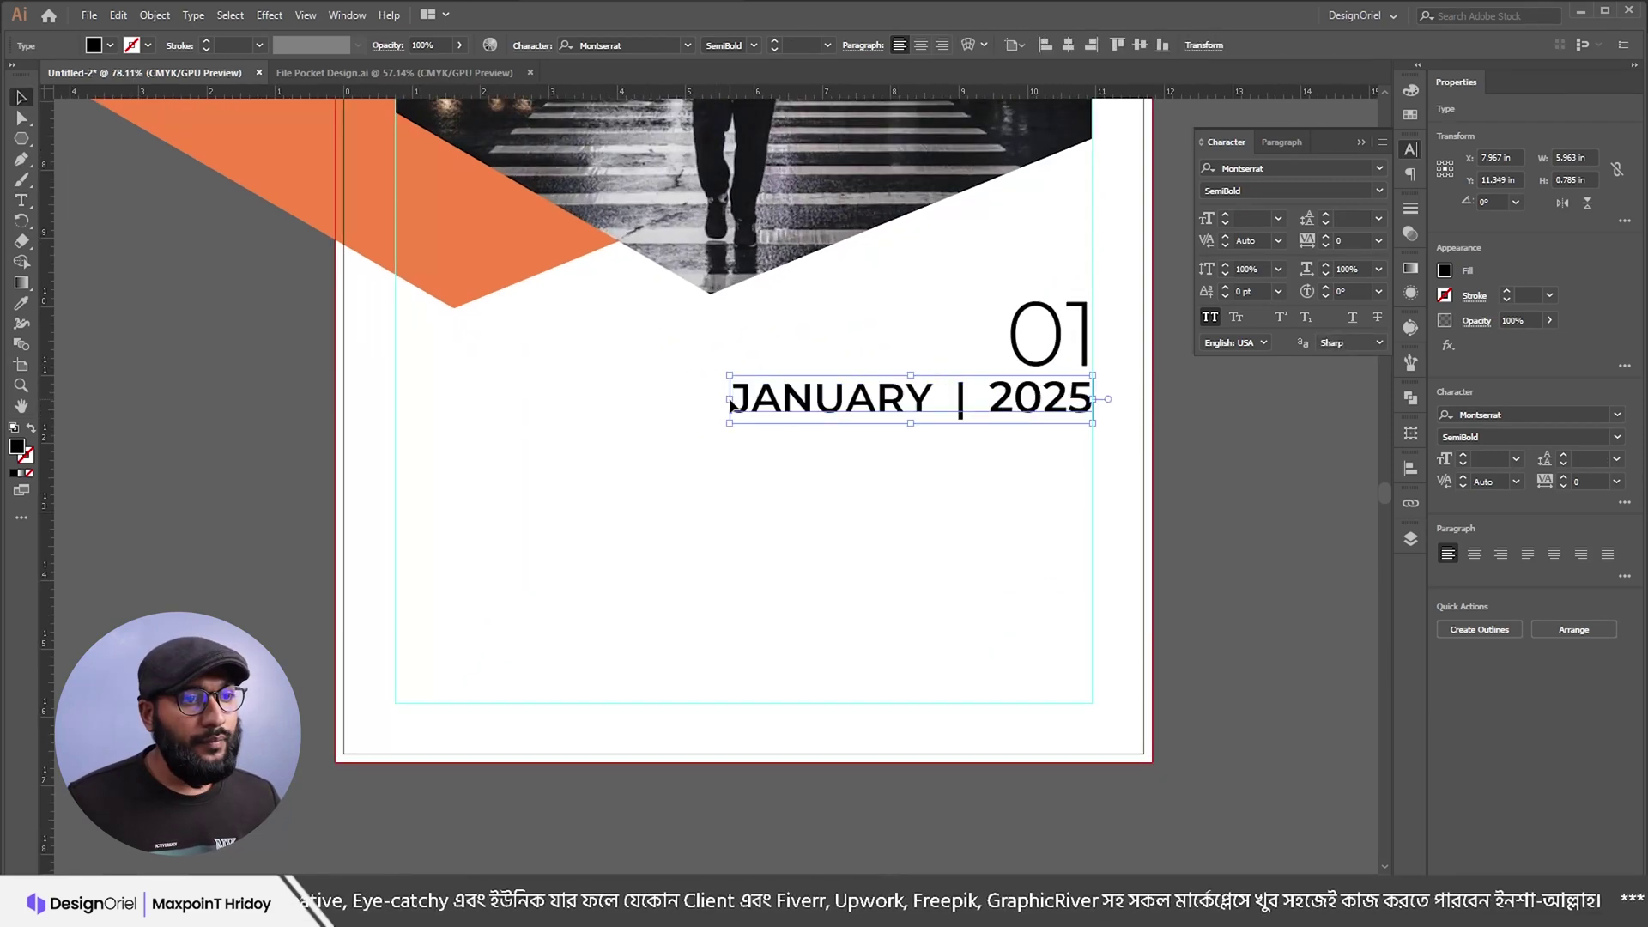
click(1041, 340)
scroll(910, 233, down, 2)
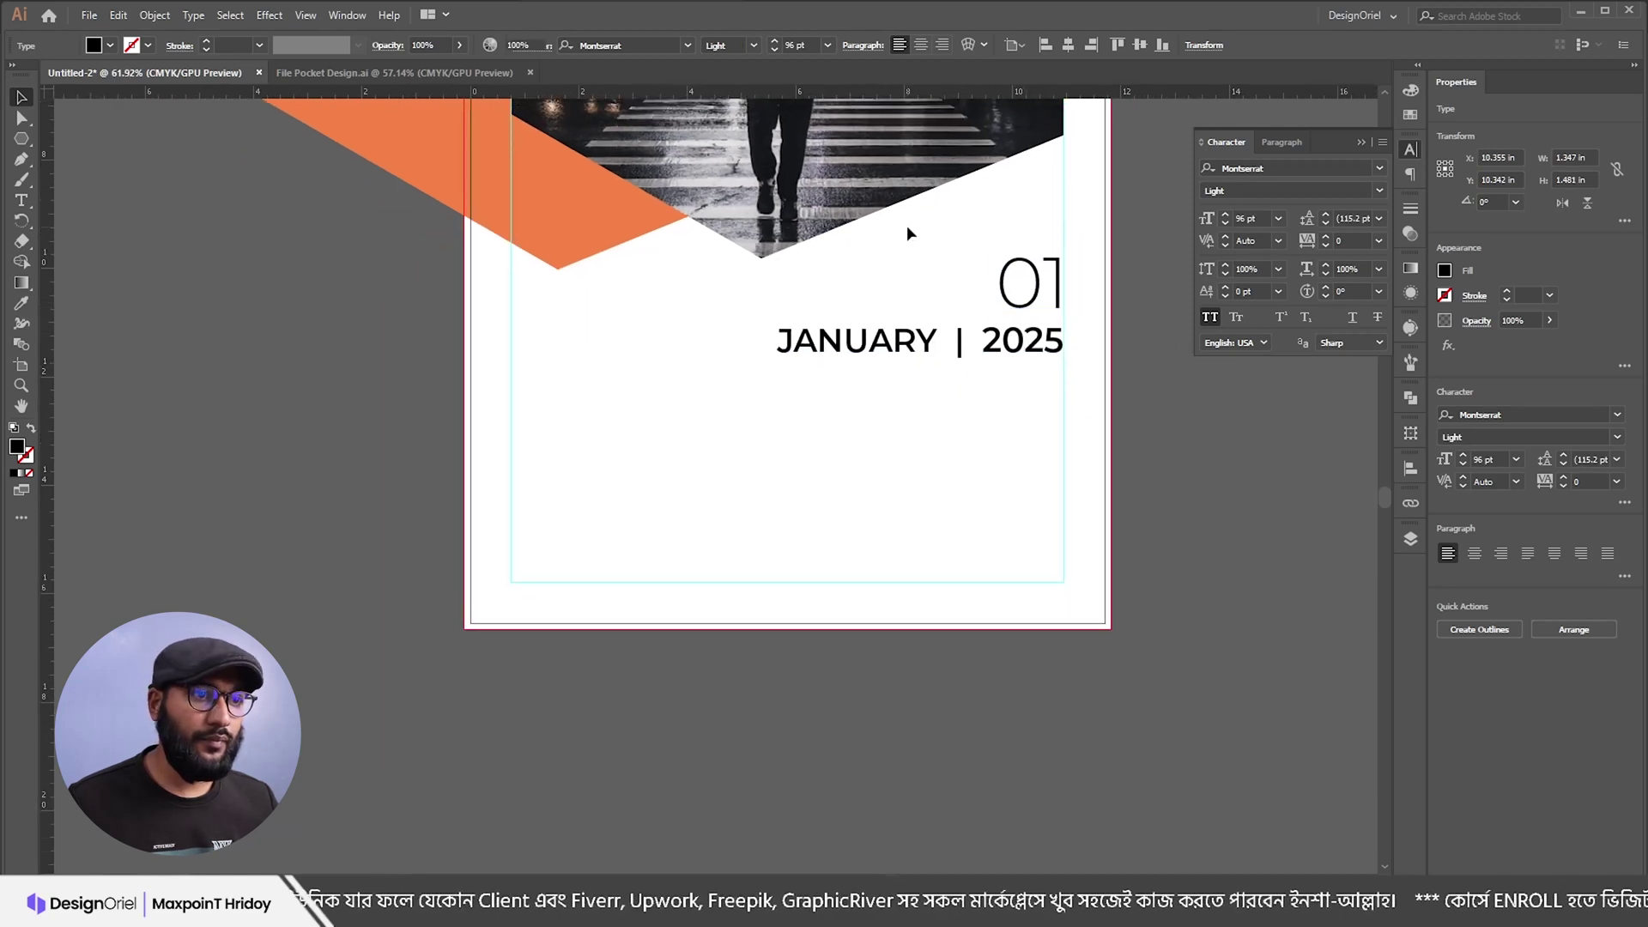
Step: Colour the divider between JANUARY and 2025 with the orange sampled from the polygon
click(960, 366)
key(t)
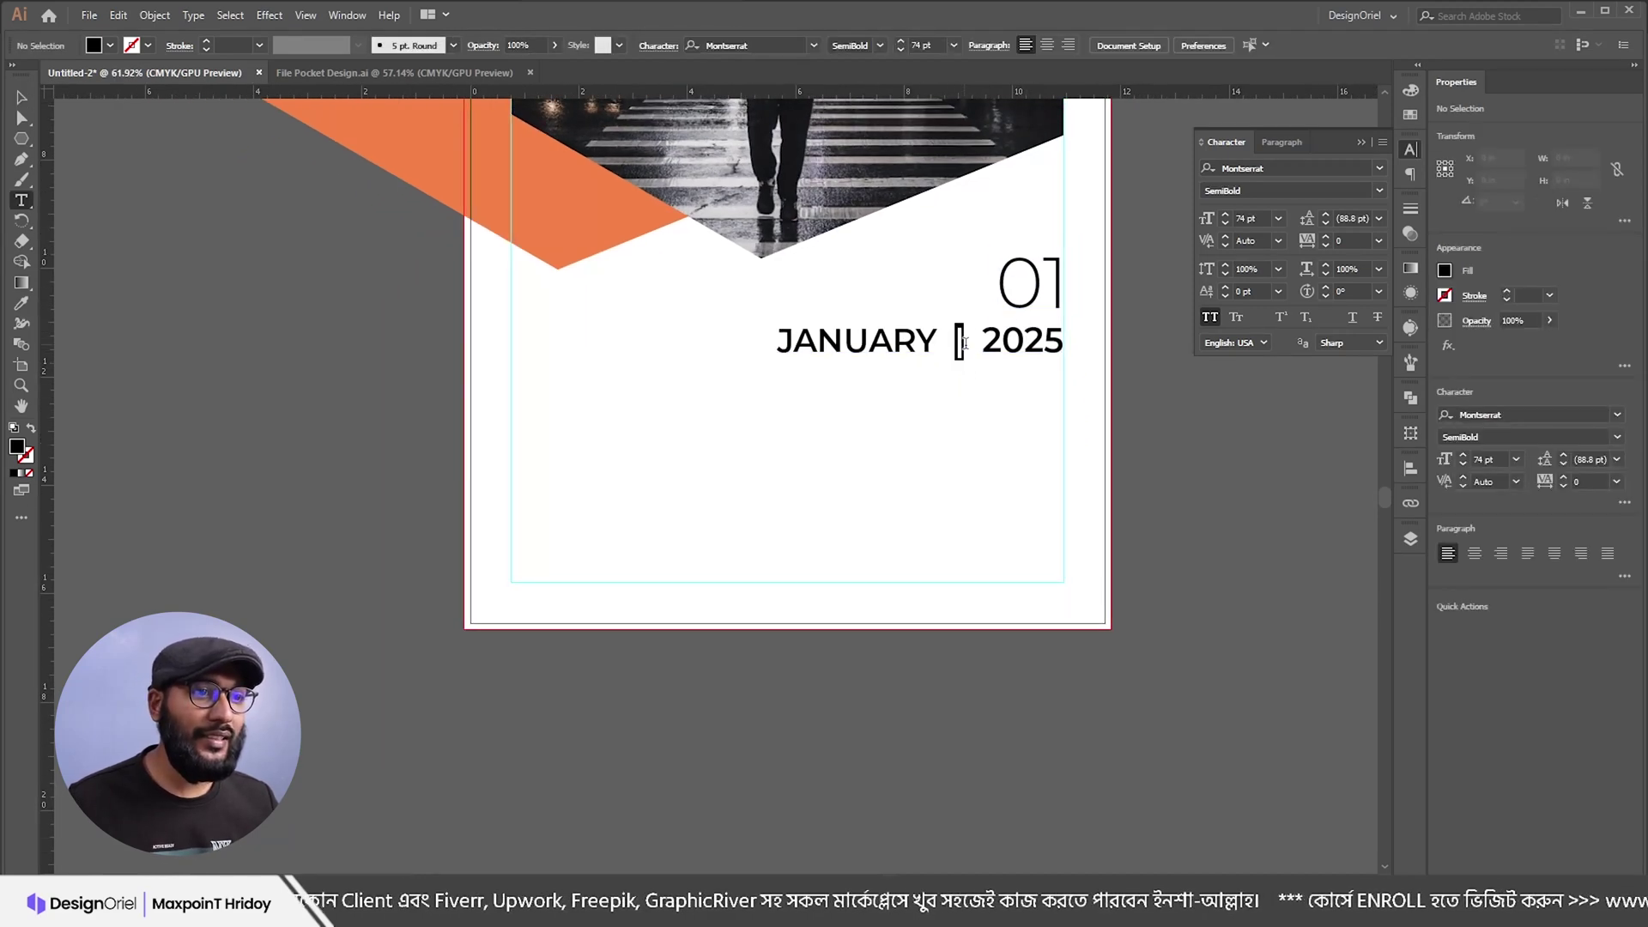
double_click(961, 343)
click(21, 308)
click(569, 175)
key(v)
click(647, 294)
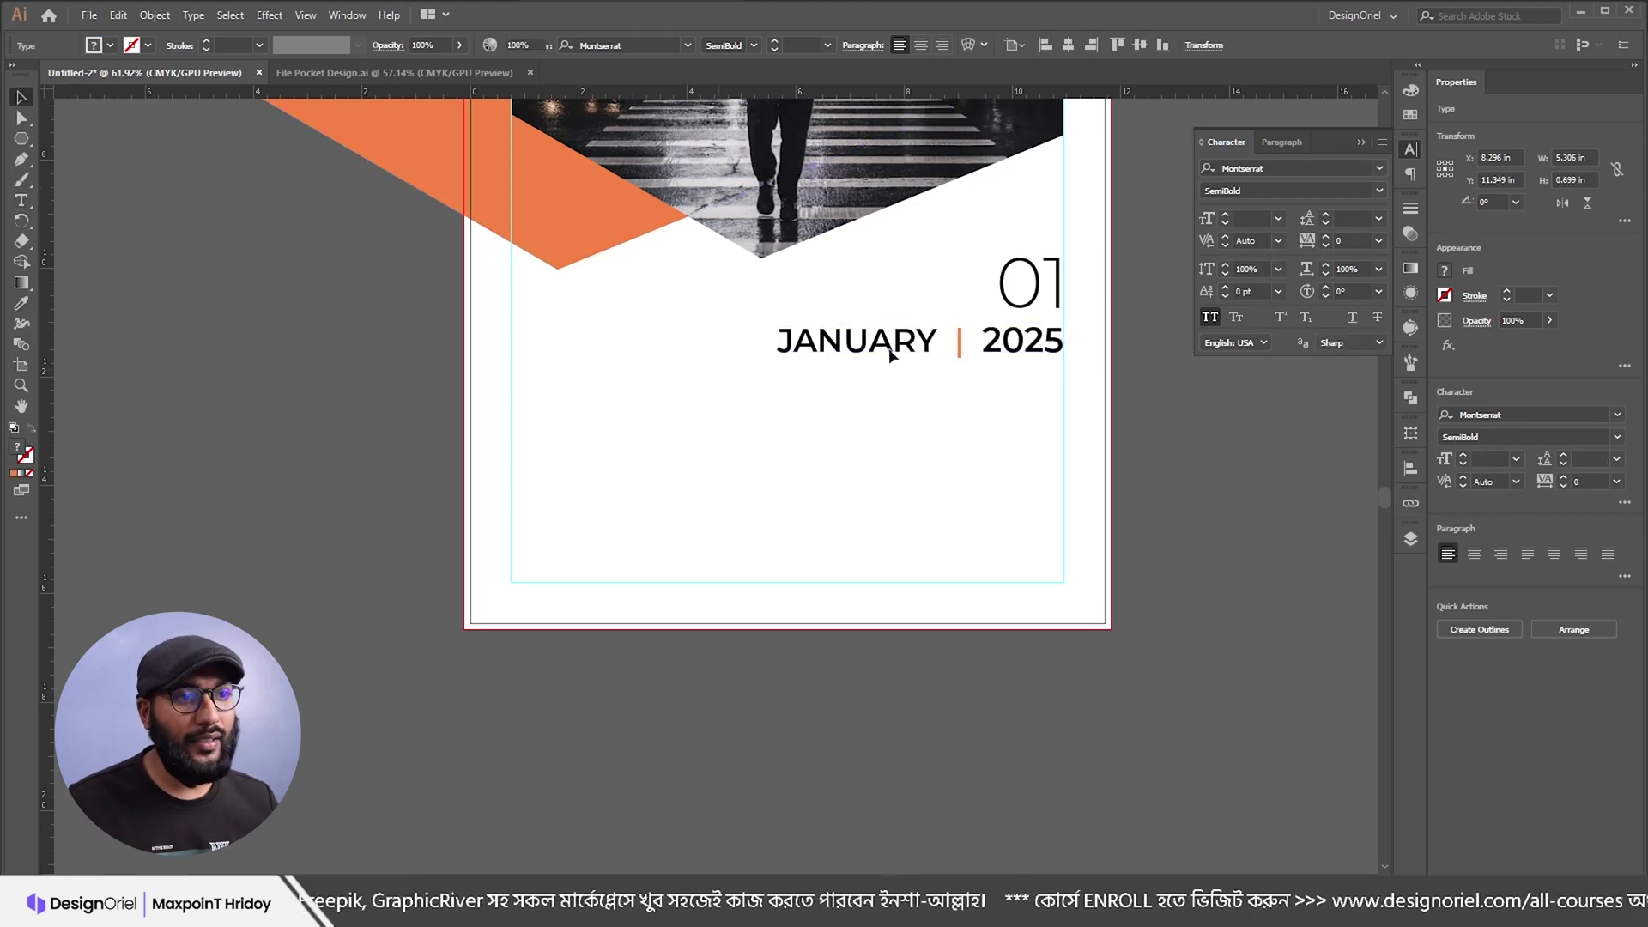
Step: Apply the dark grey swatch to the 2025, JANUARY and 01 texts
double_click(1024, 349)
drag(981, 343, 1140, 312)
click(1413, 113)
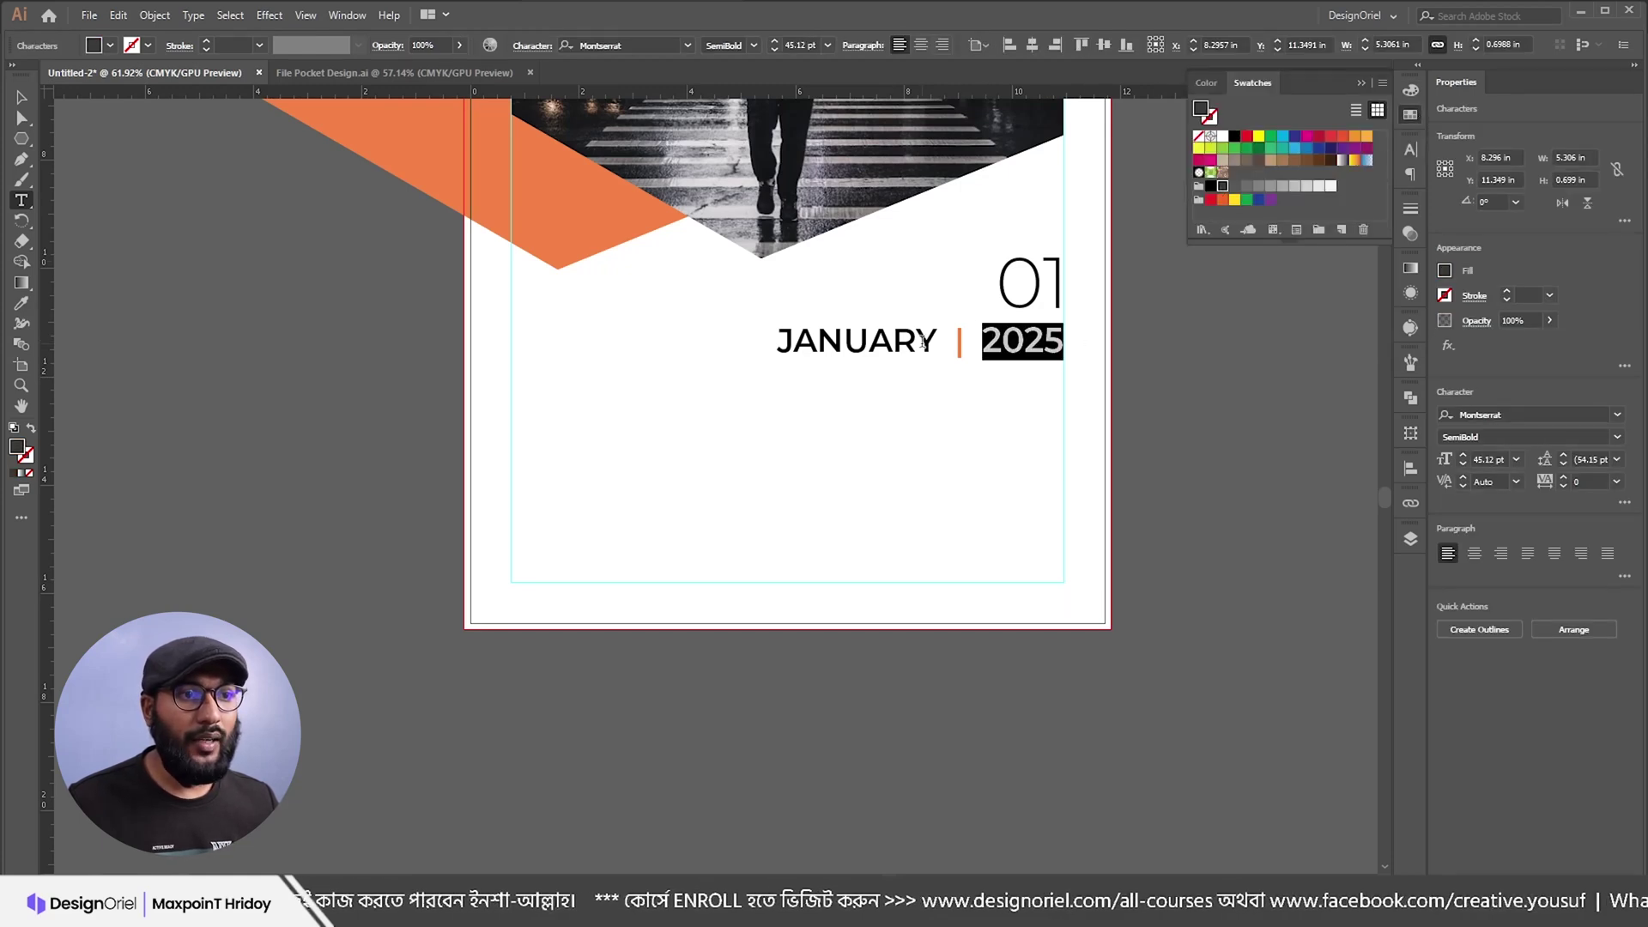
drag(938, 342, 666, 329)
click(1226, 190)
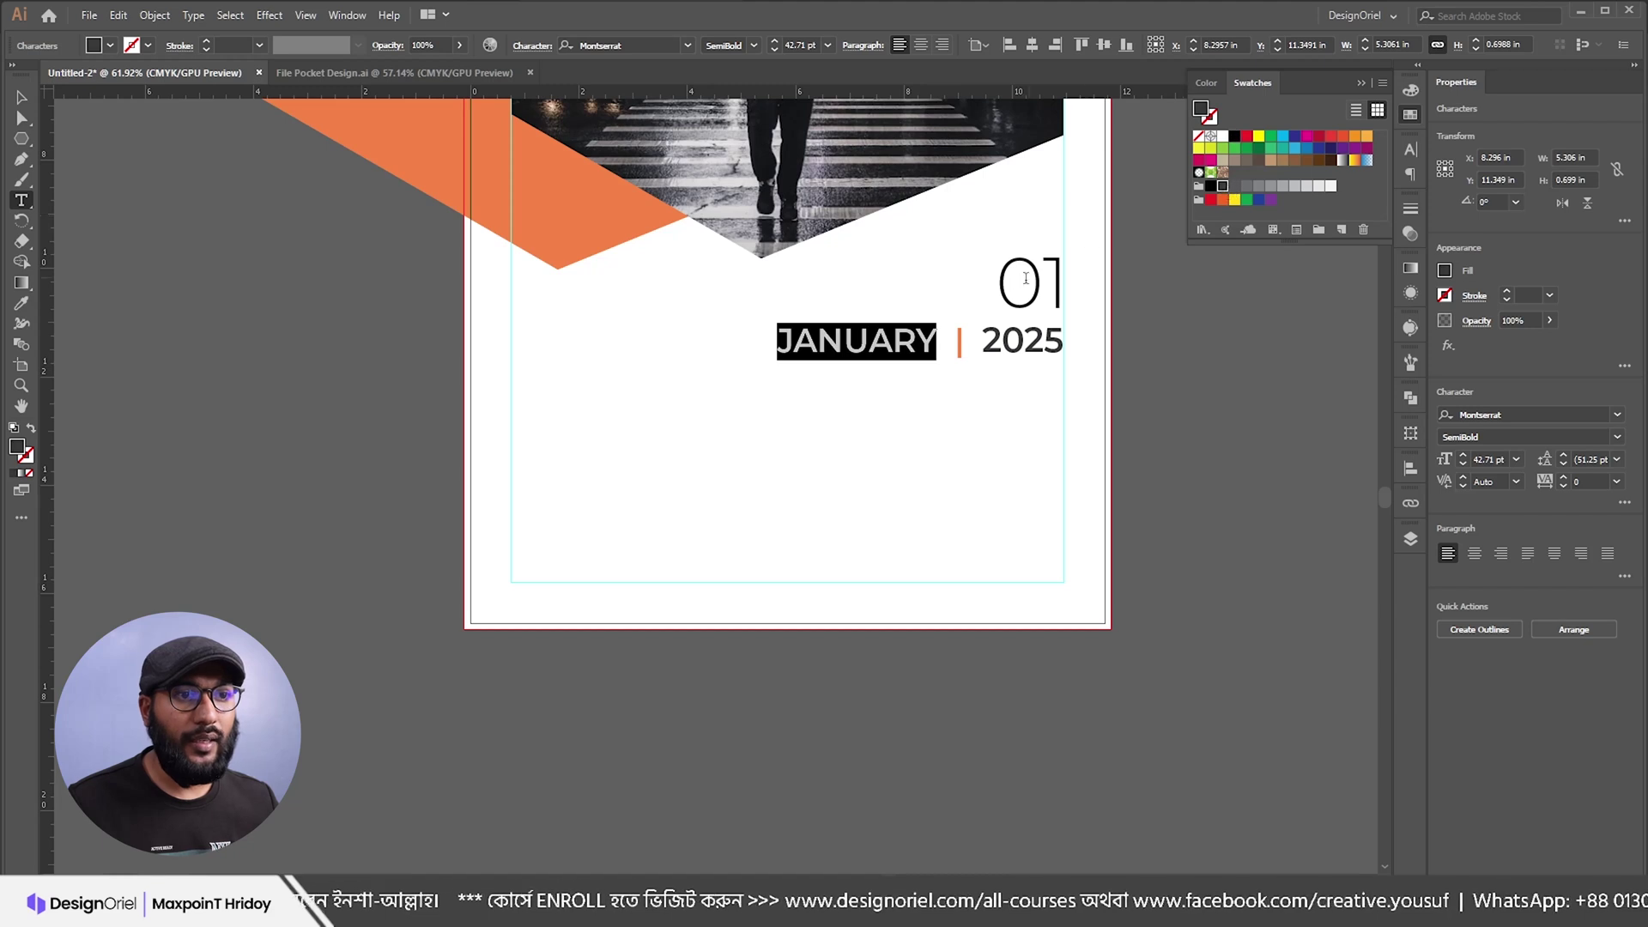
key(Escape)
click(1223, 187)
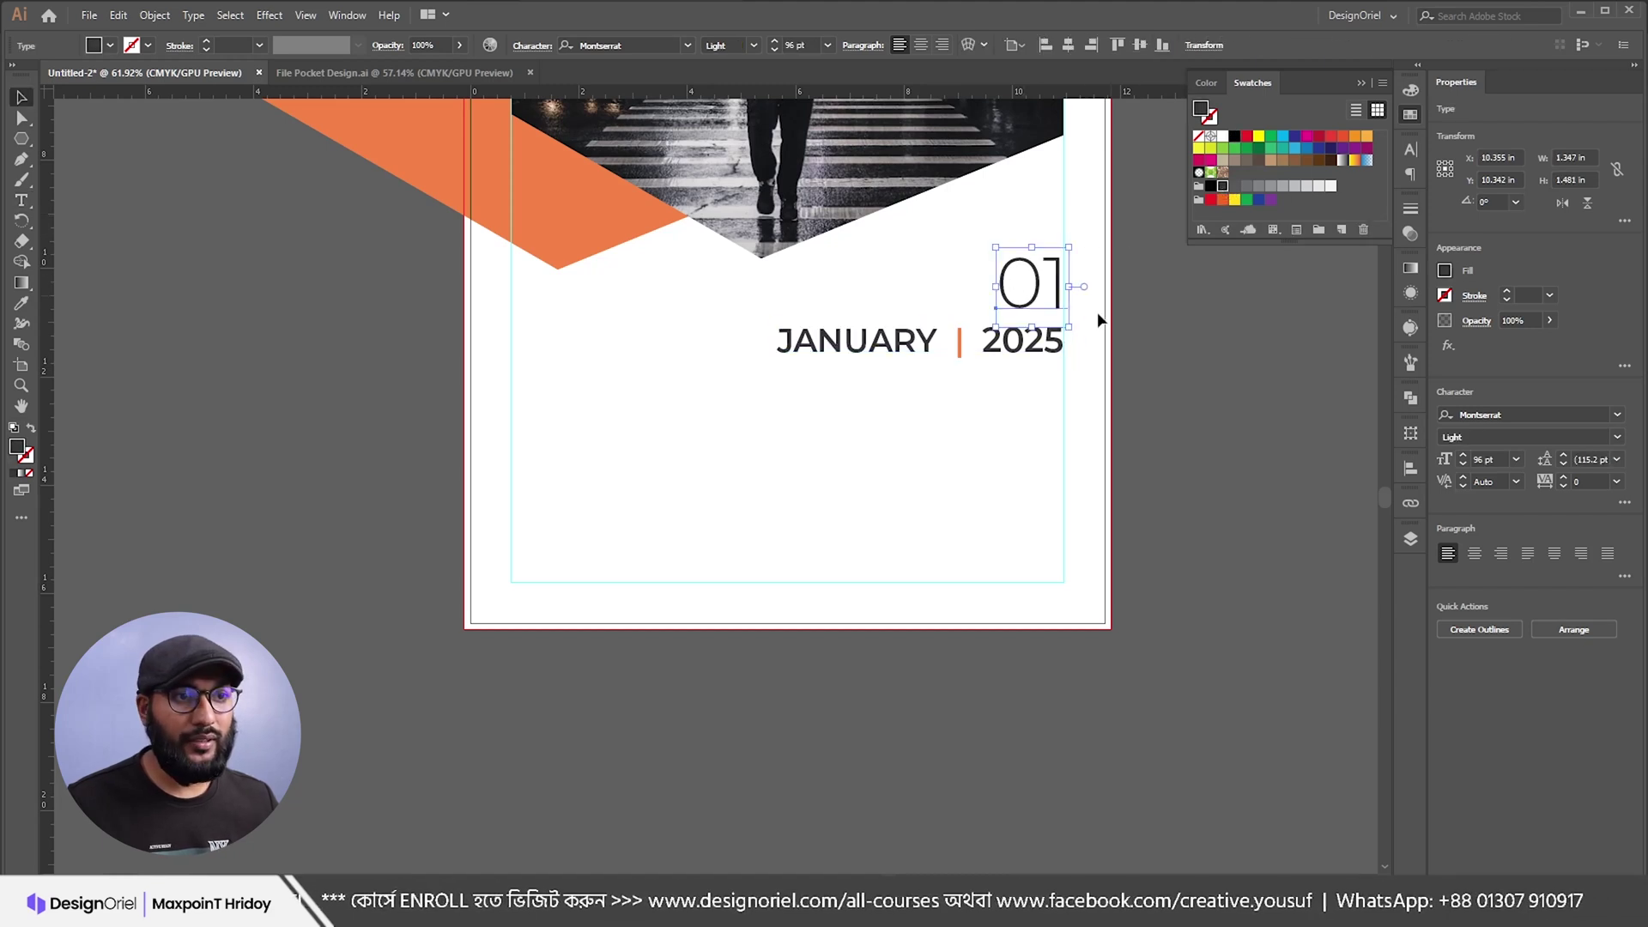
click(956, 215)
Step: Recolour the 01 text with the orange sampled from the polygon
click(1013, 275)
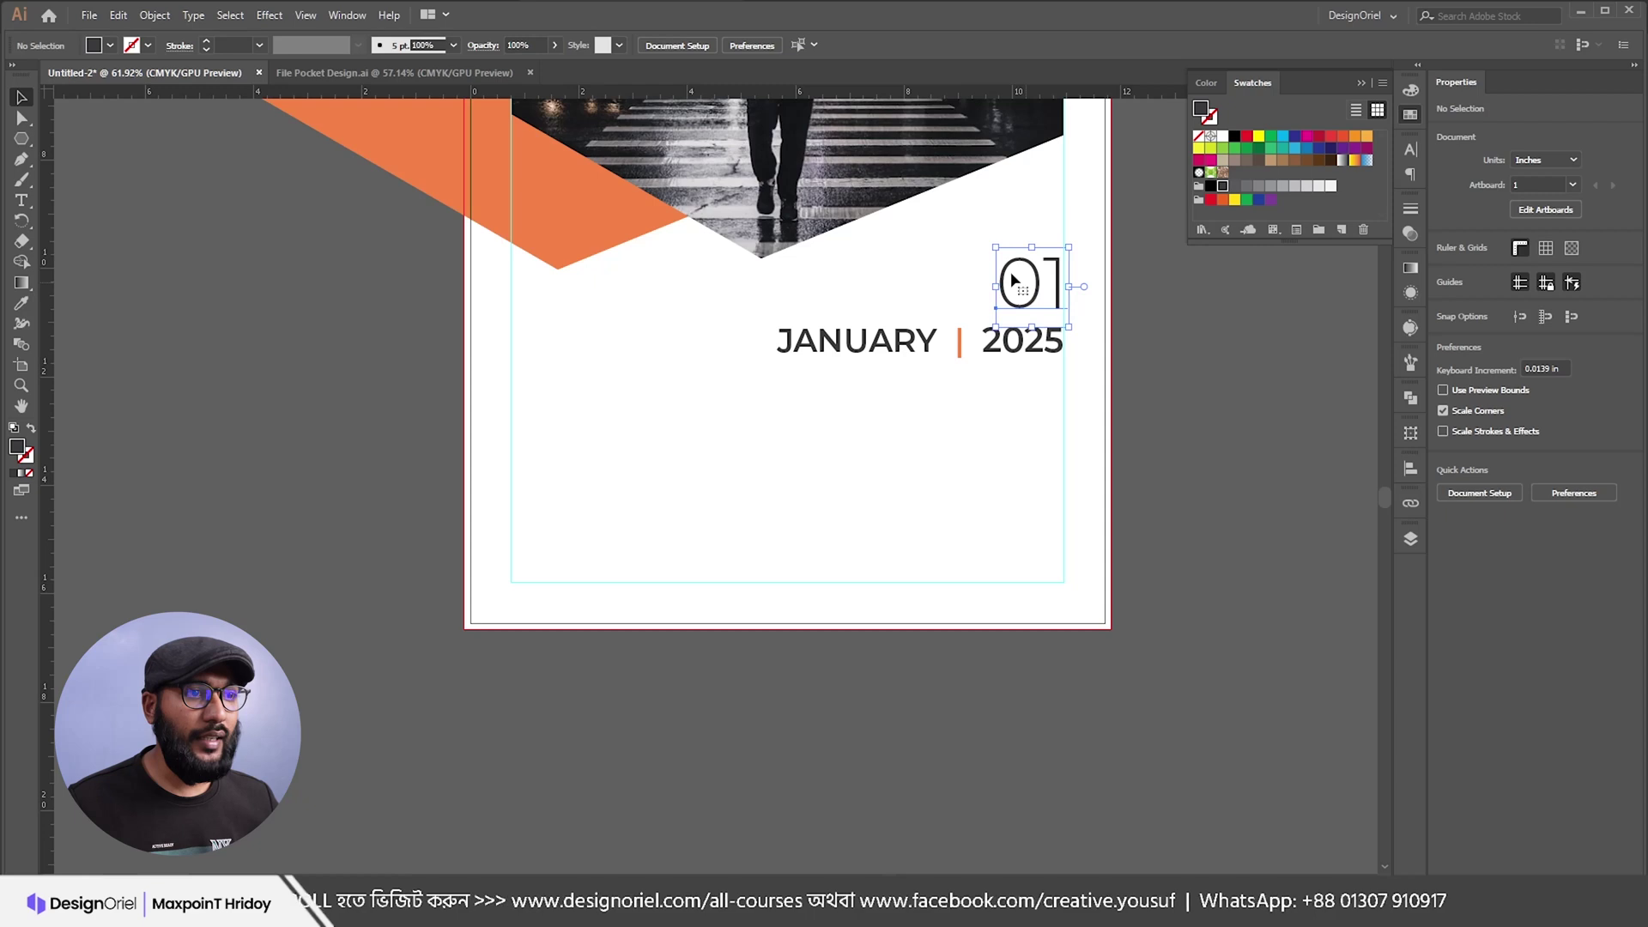
click(22, 303)
click(581, 205)
key(v)
Step: Move 01 and JANUARY | 2025 together up closer to the photo and nudge them slightly left
drag(714, 314, 1061, 390)
shift+click(1039, 290)
drag(1039, 290, 1044, 257)
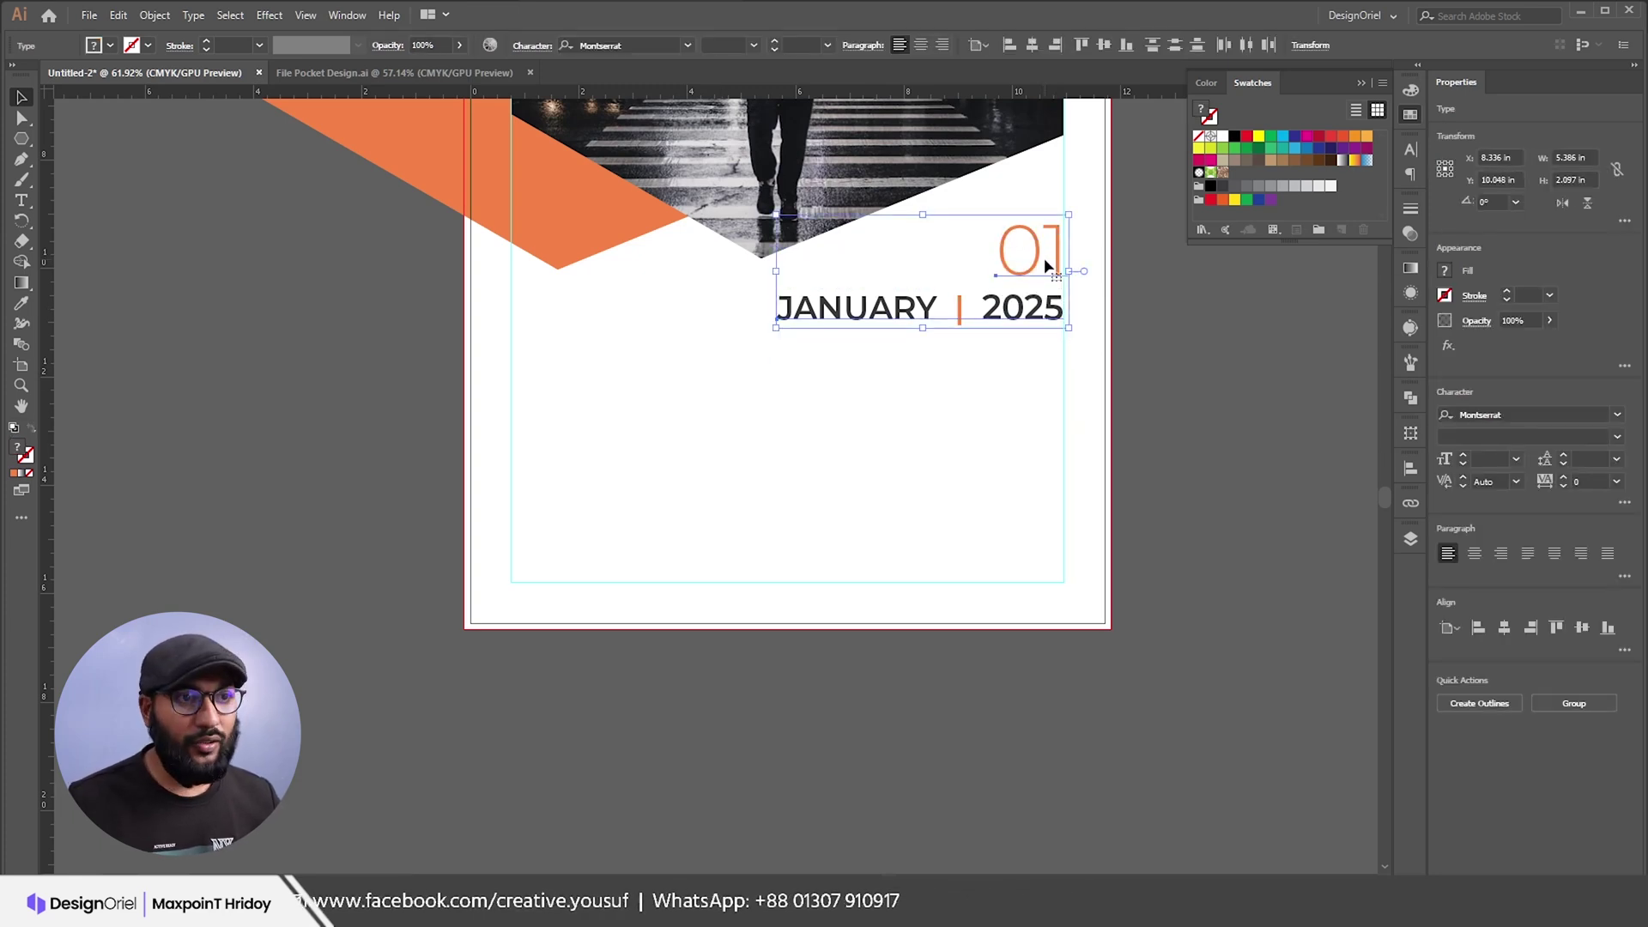
key(Left)
key(Left)
key(Left)
key(Left)
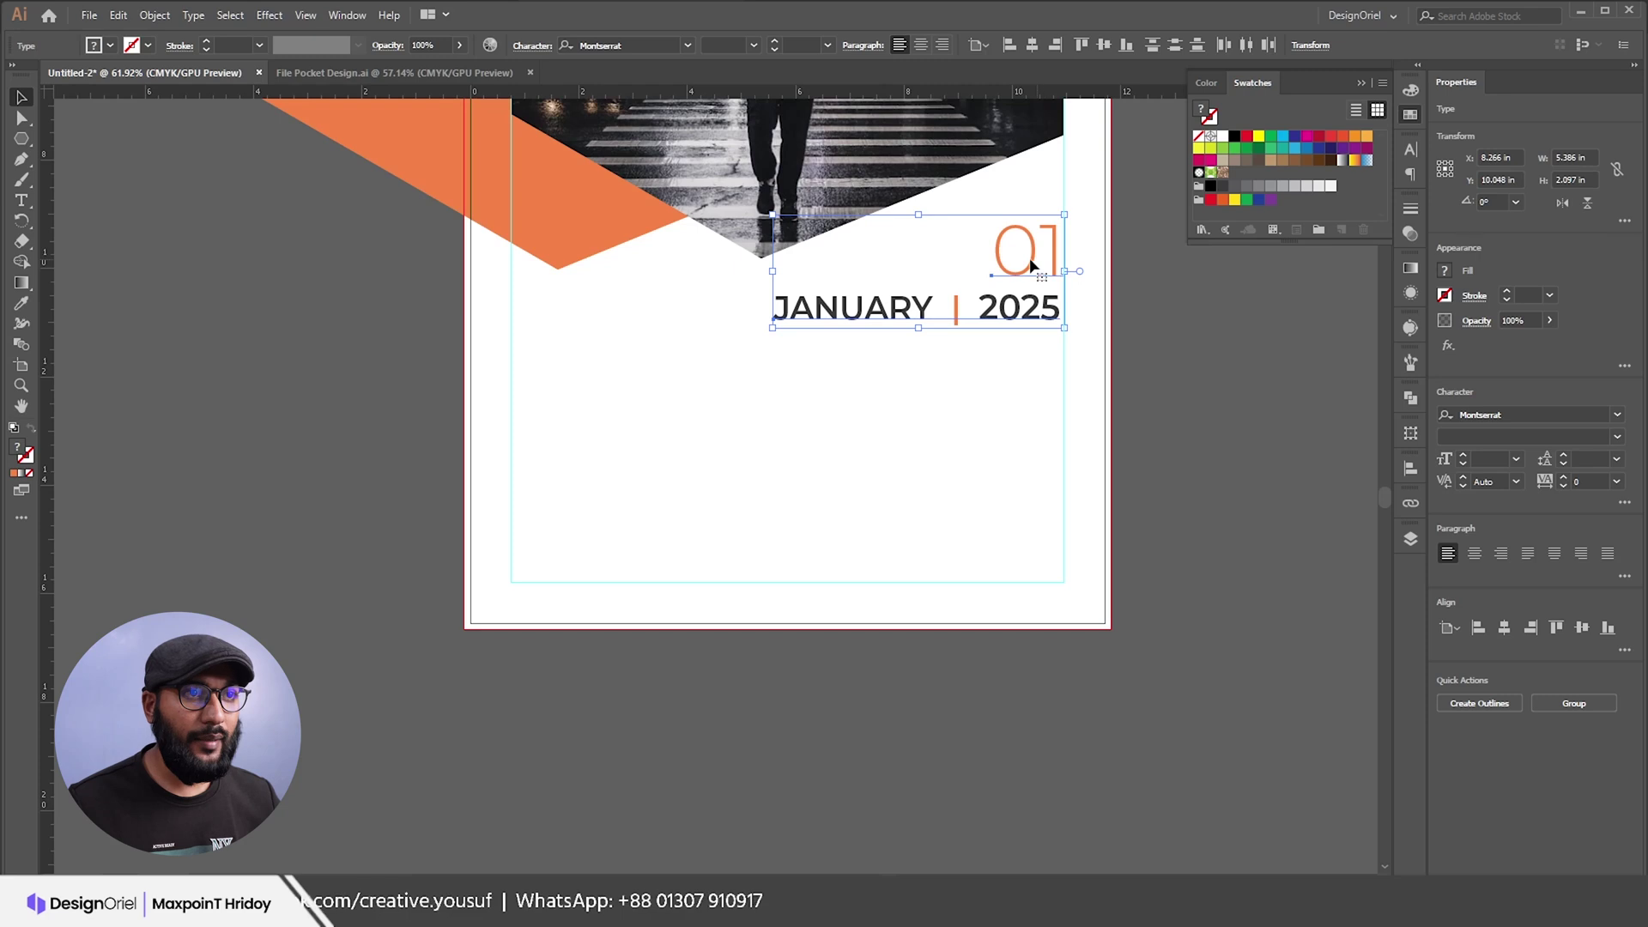
Step: Set 01 and JANUARY | 2025 to right-aligned text and line up their right edges at the right guide
click(943, 44)
click(983, 45)
click(1006, 60)
click(1056, 46)
drag(998, 241, 1044, 247)
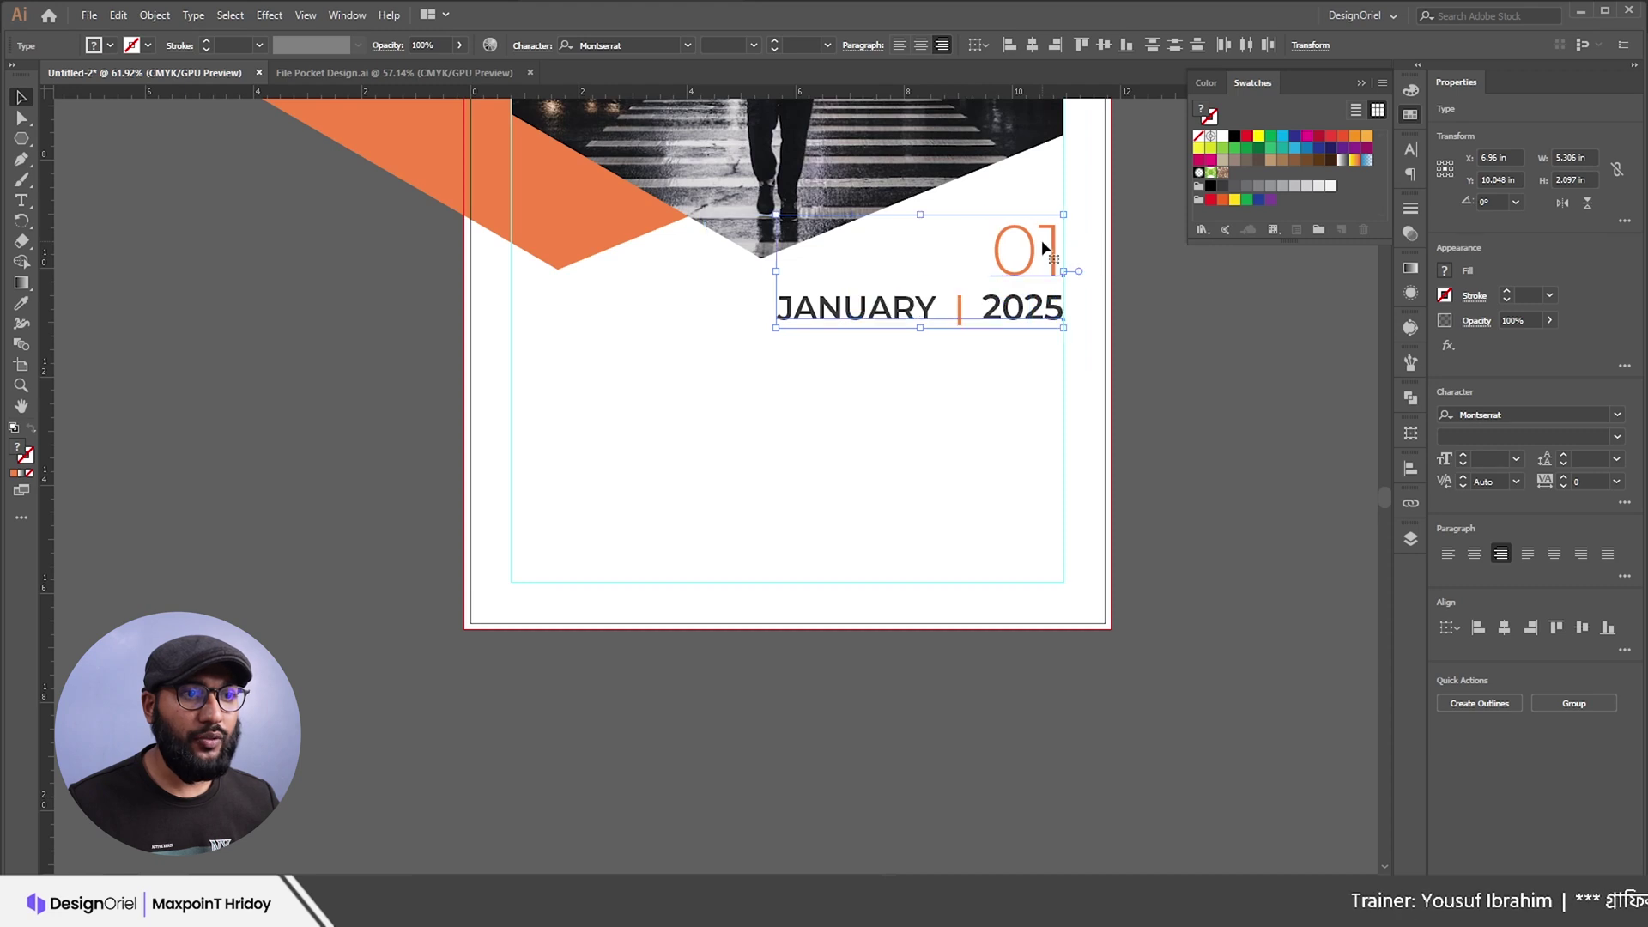
click(1116, 319)
Step: Try replacing JANUARY with trial letters in the right-aligned heading
key(t)
drag(937, 307, 733, 307)
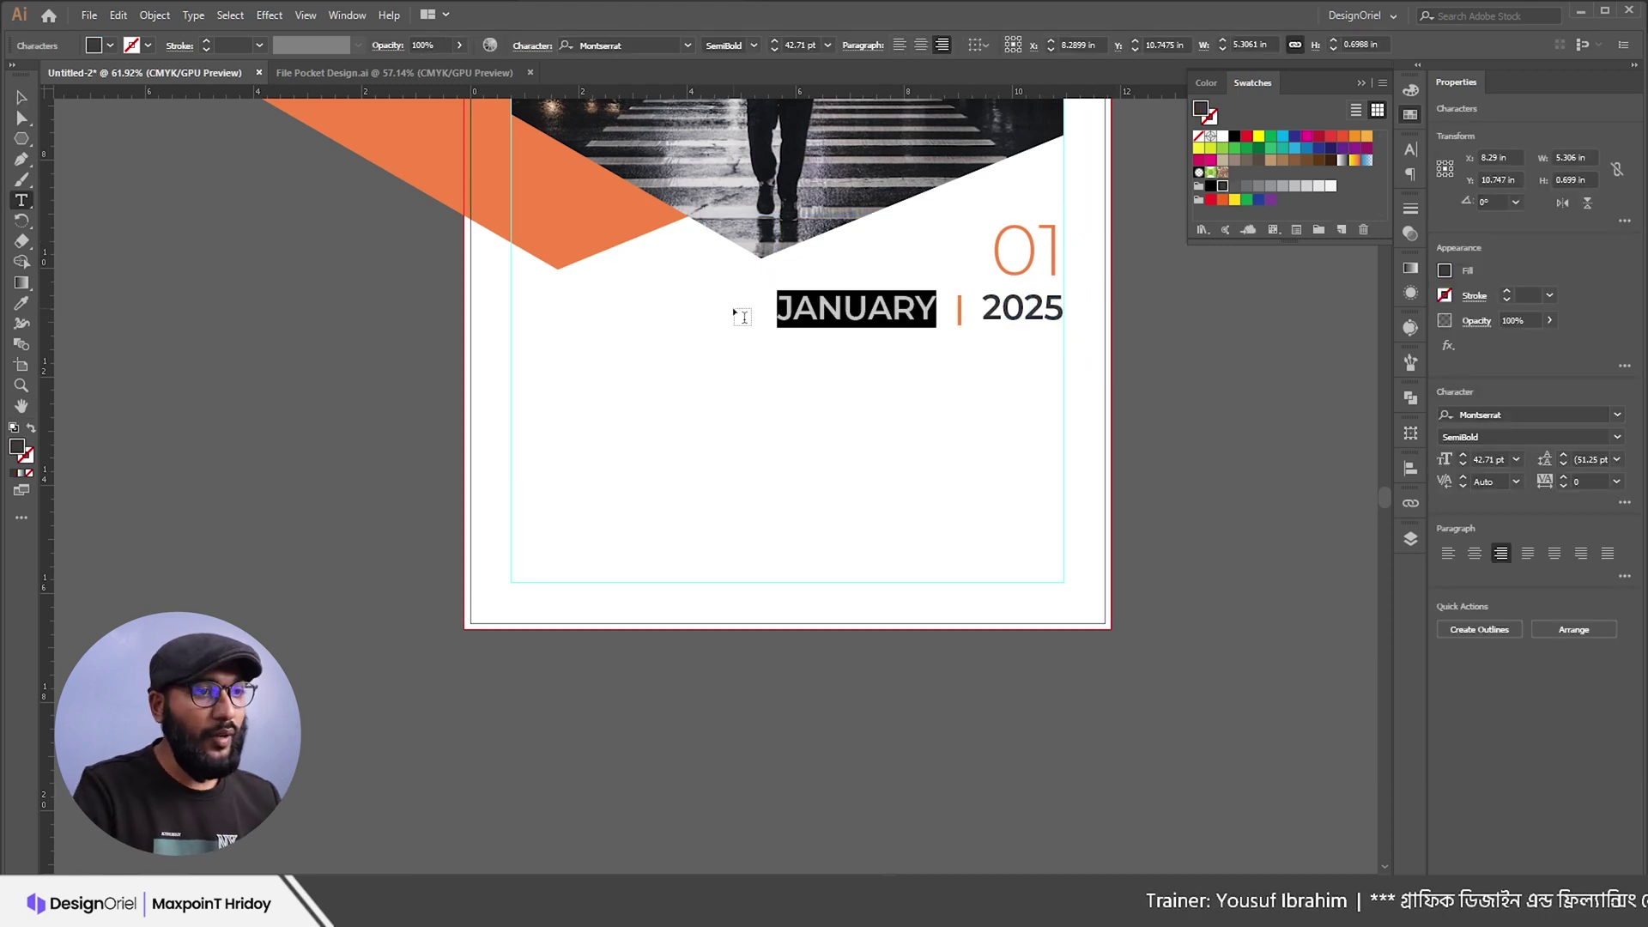
text(F)
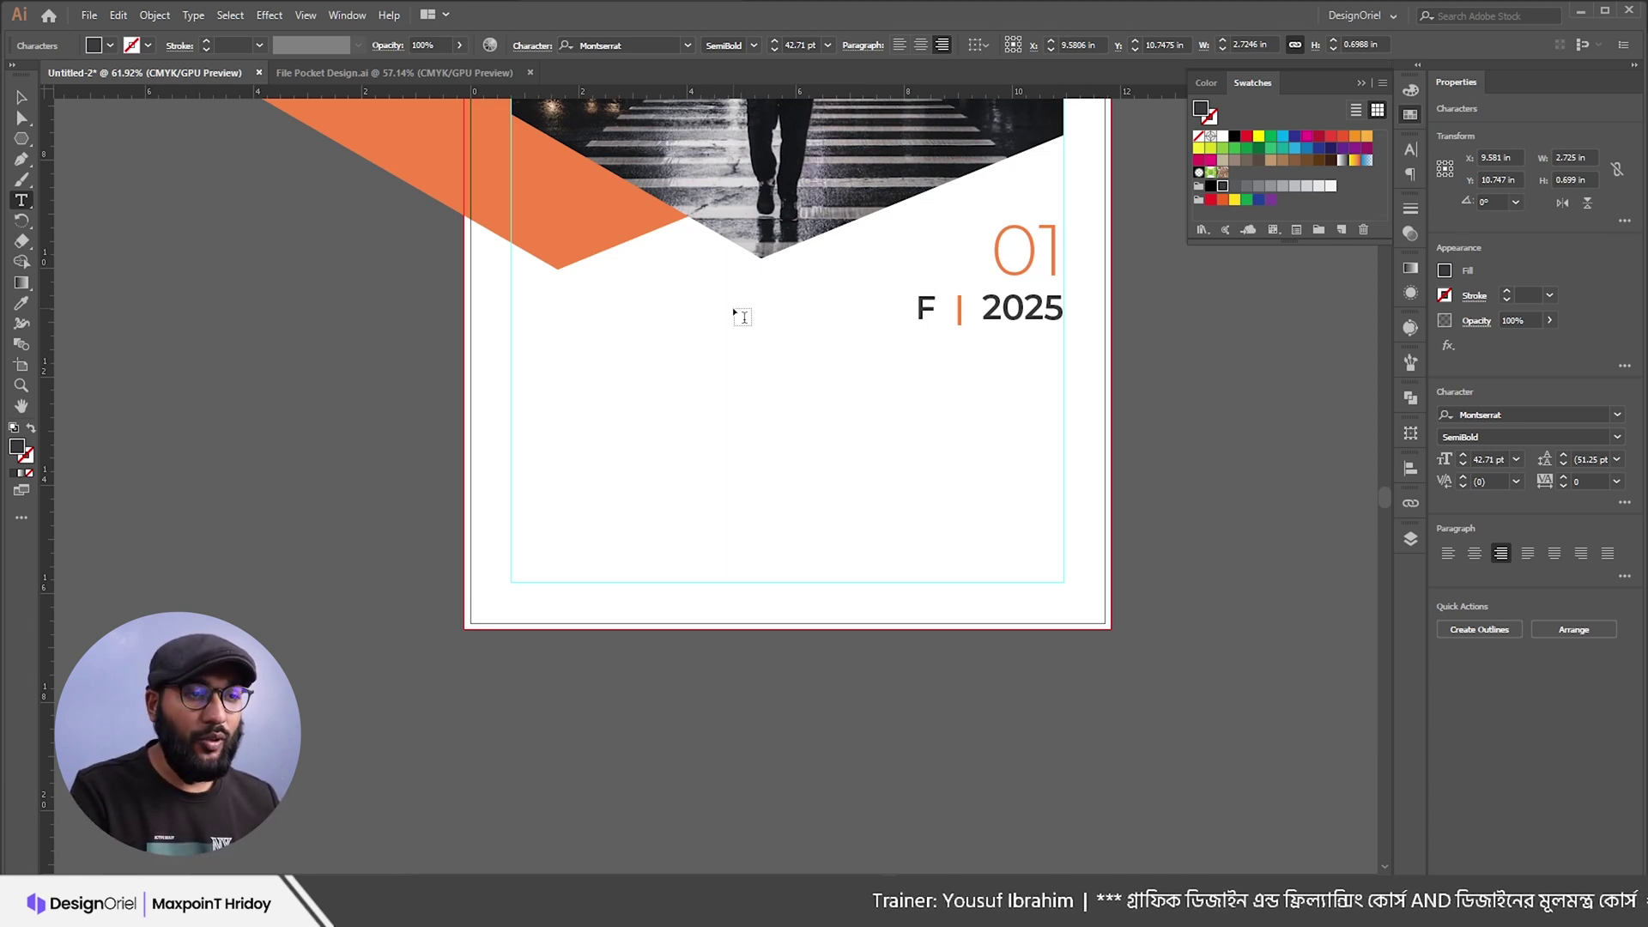
text(JFDKFJA)
key(ctrl+z)
key(ctrl+z)
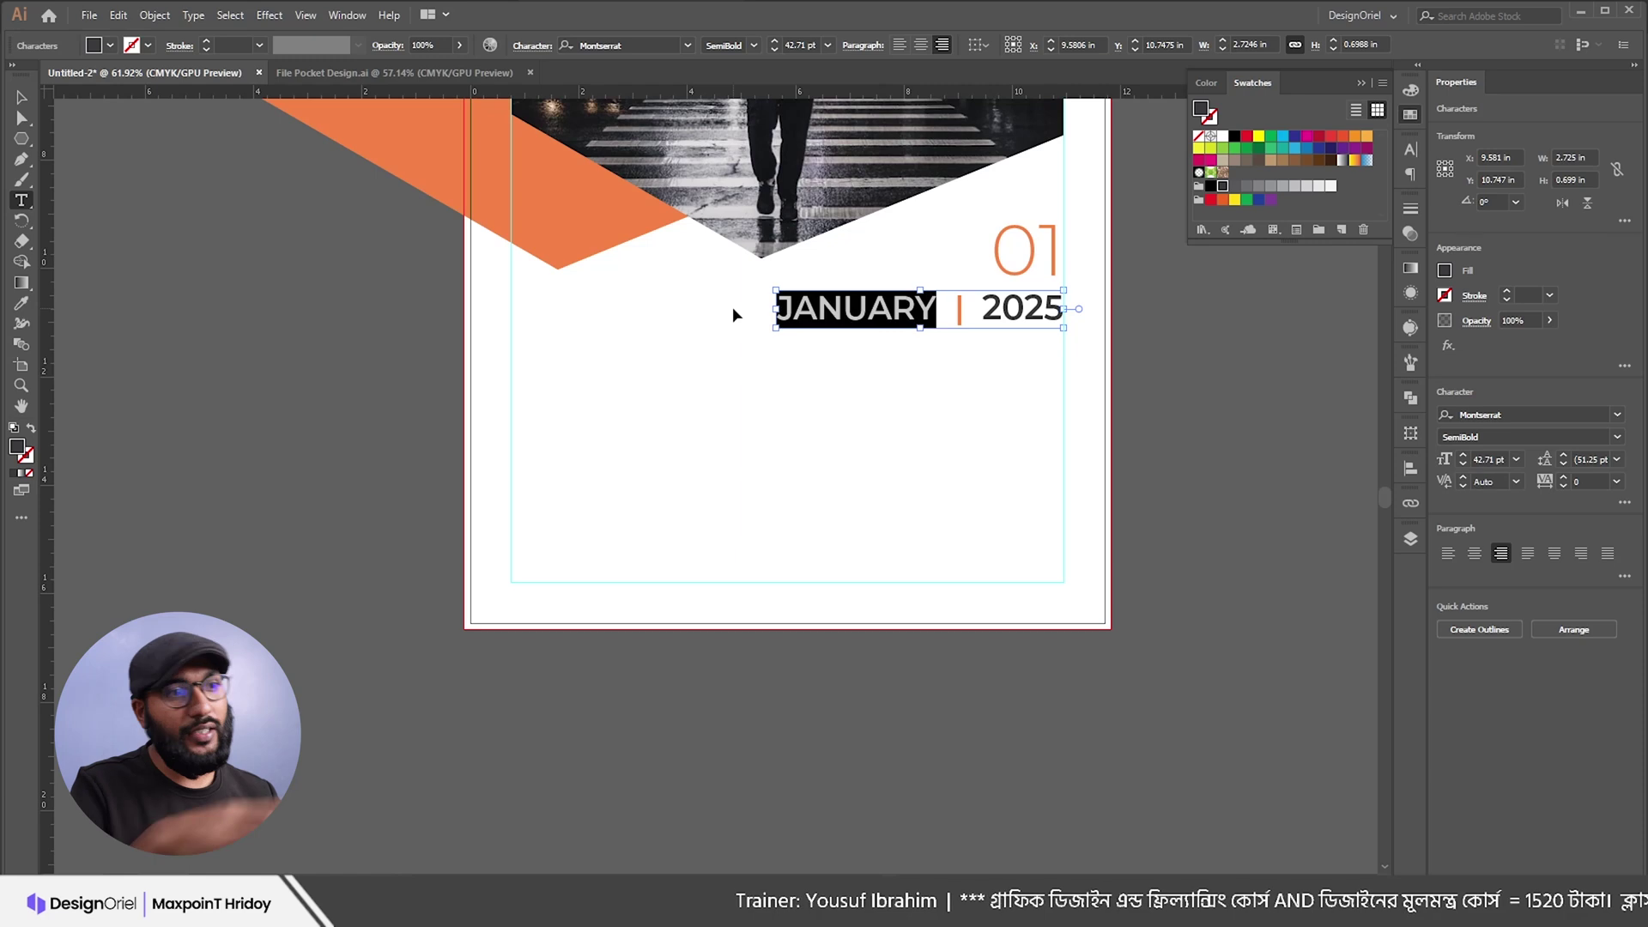
key(Escape)
click(950, 380)
Step: Draw an area text frame about 10.2 x 3.3 in between the side guides below the heading, with its text at 14 pt
scroll(961, 281, down, 1)
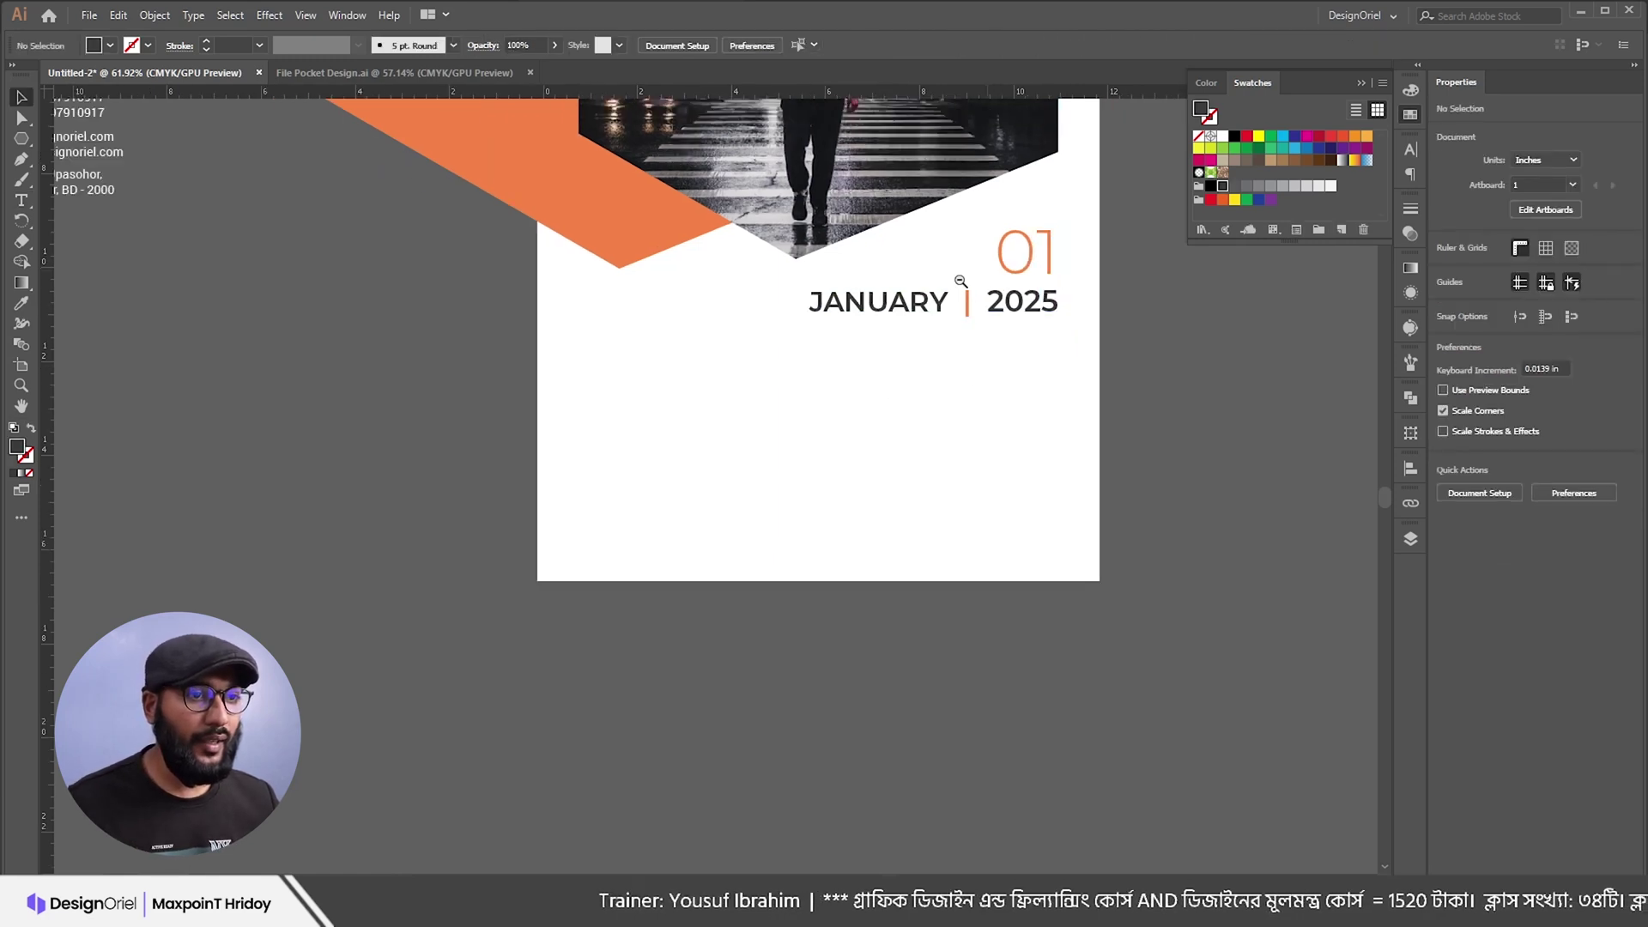
scroll(960, 282, down, 2)
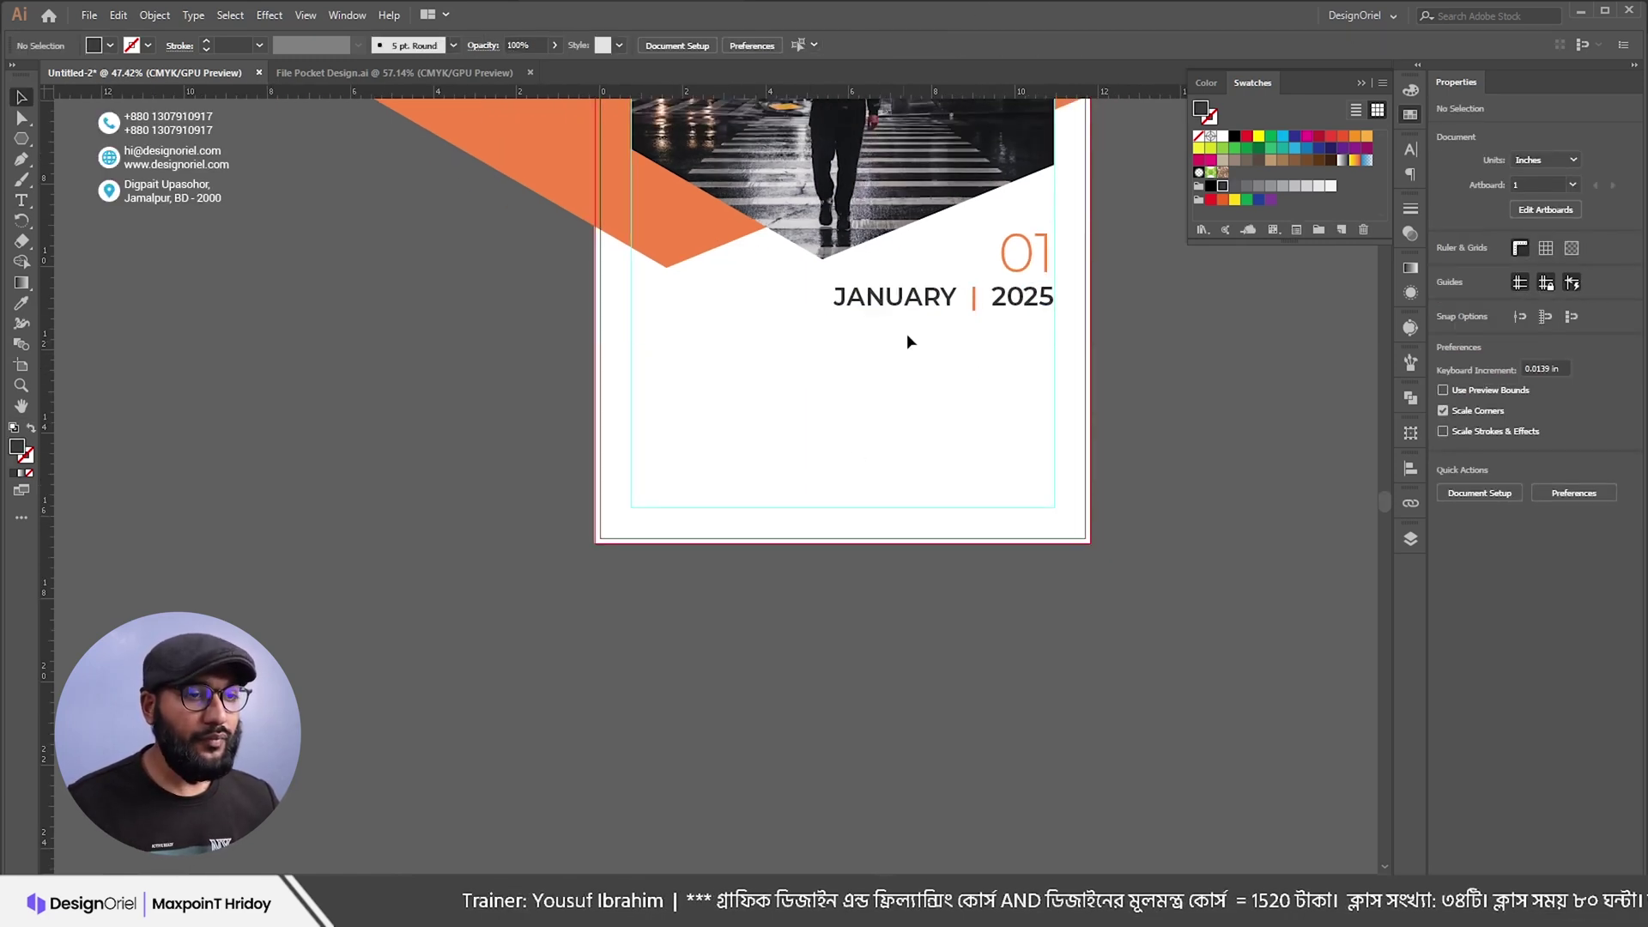
scroll(908, 339, up, 1)
scroll(1098, 353, up, 1)
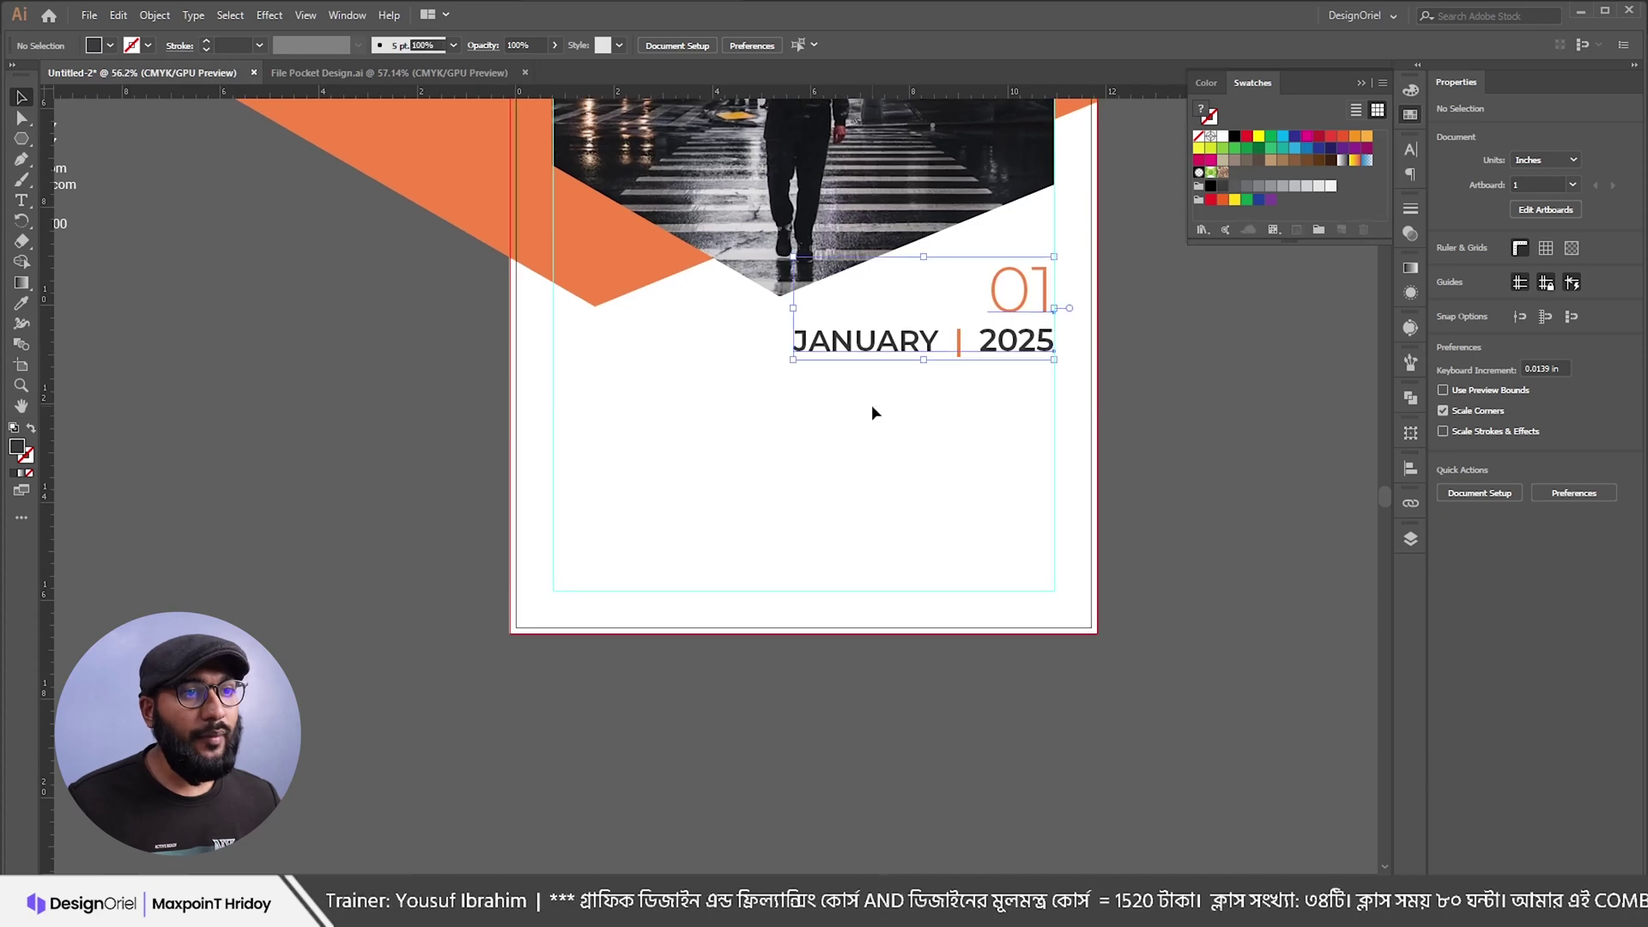
scroll(1069, 348, down, 1)
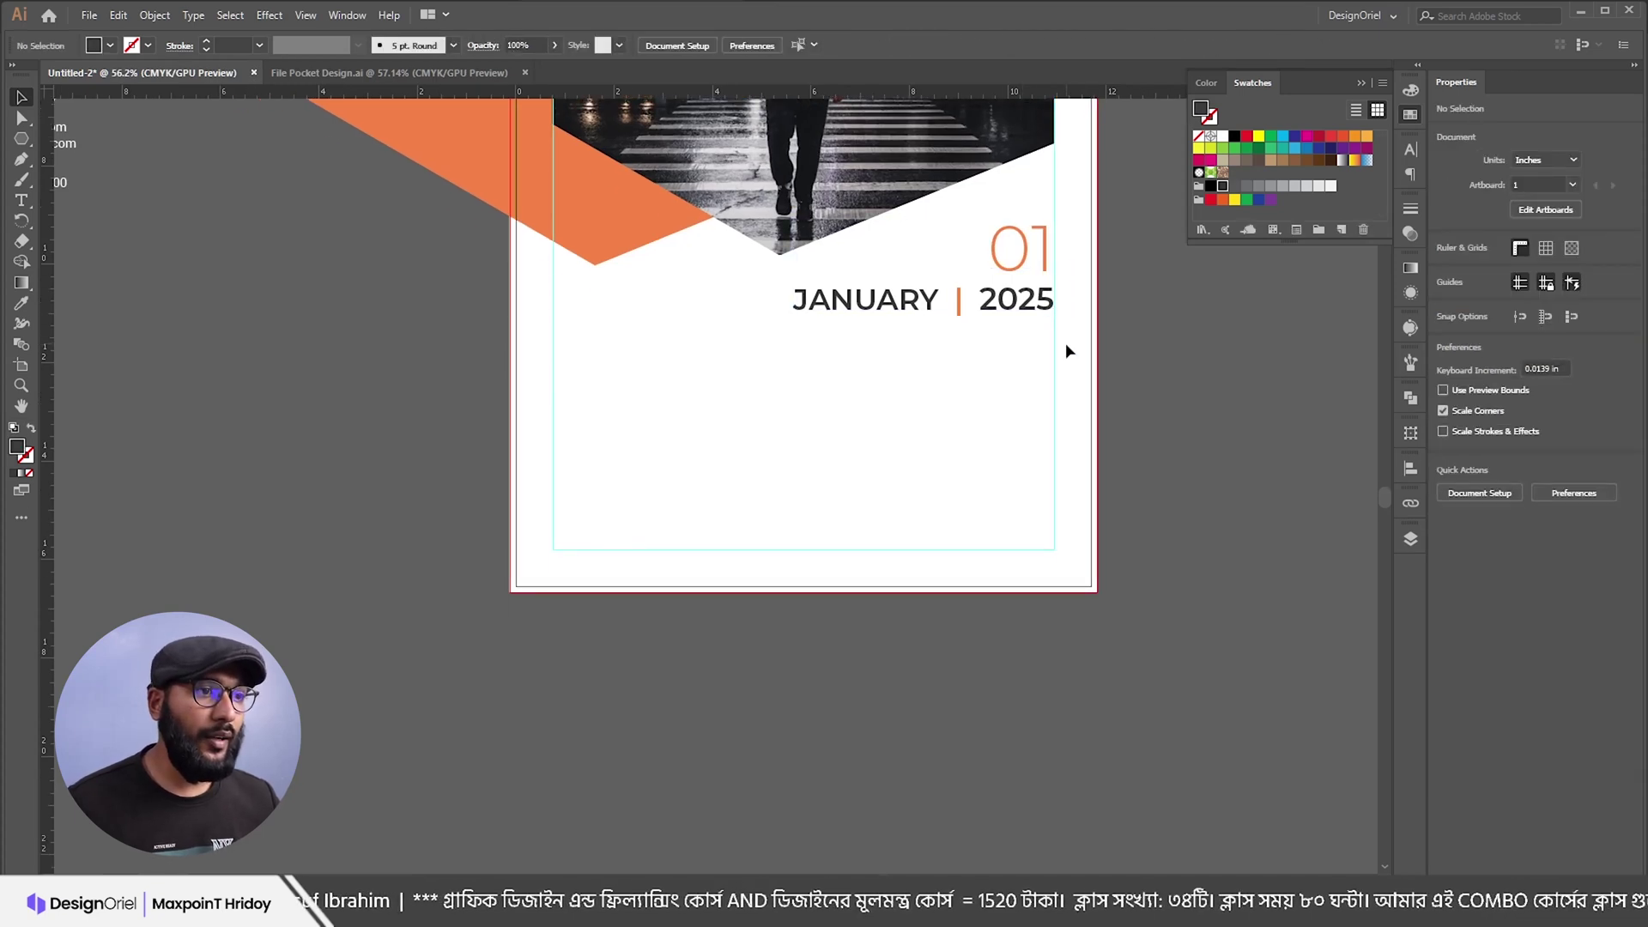
click(23, 141)
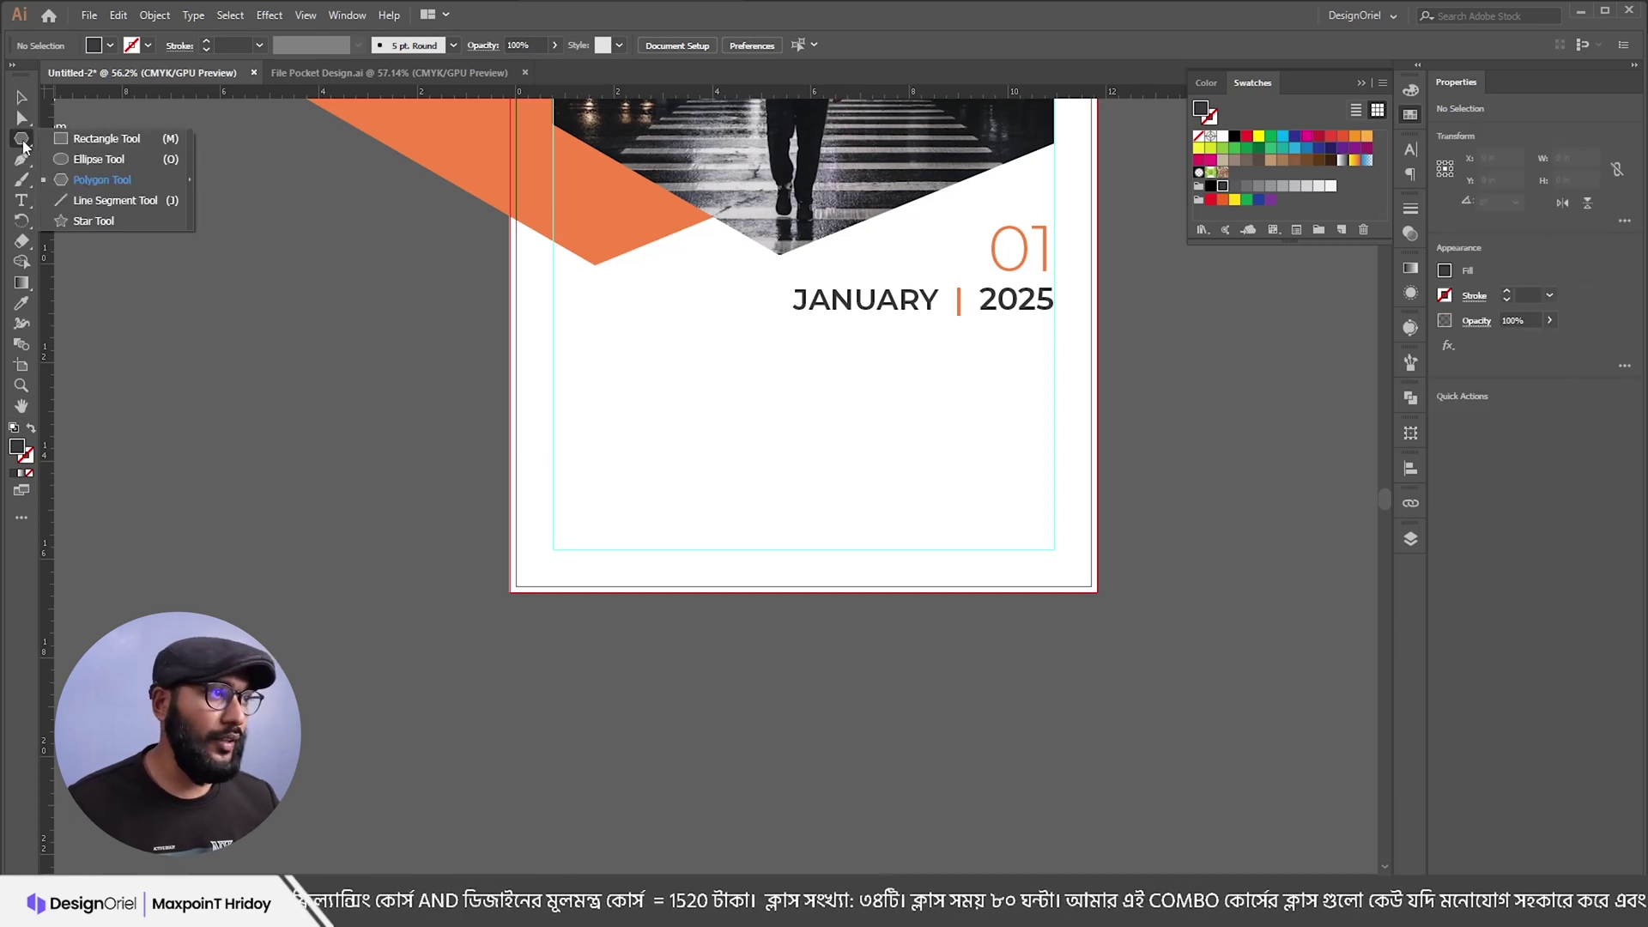
click(21, 200)
click(89, 200)
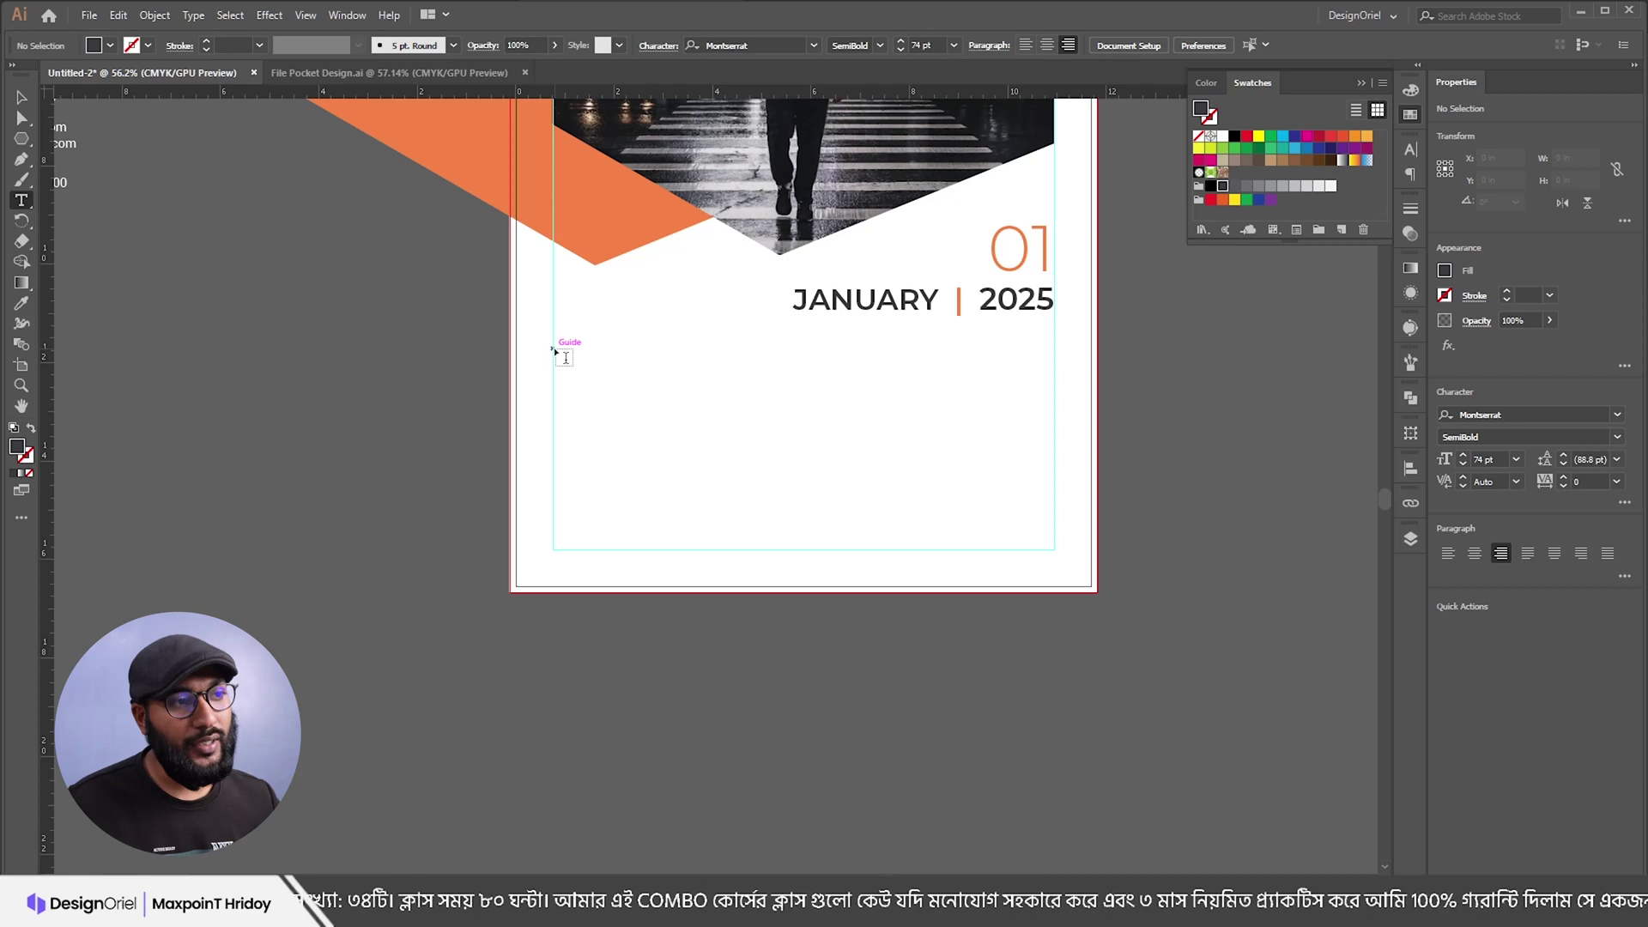
drag(553, 335, 837, 511)
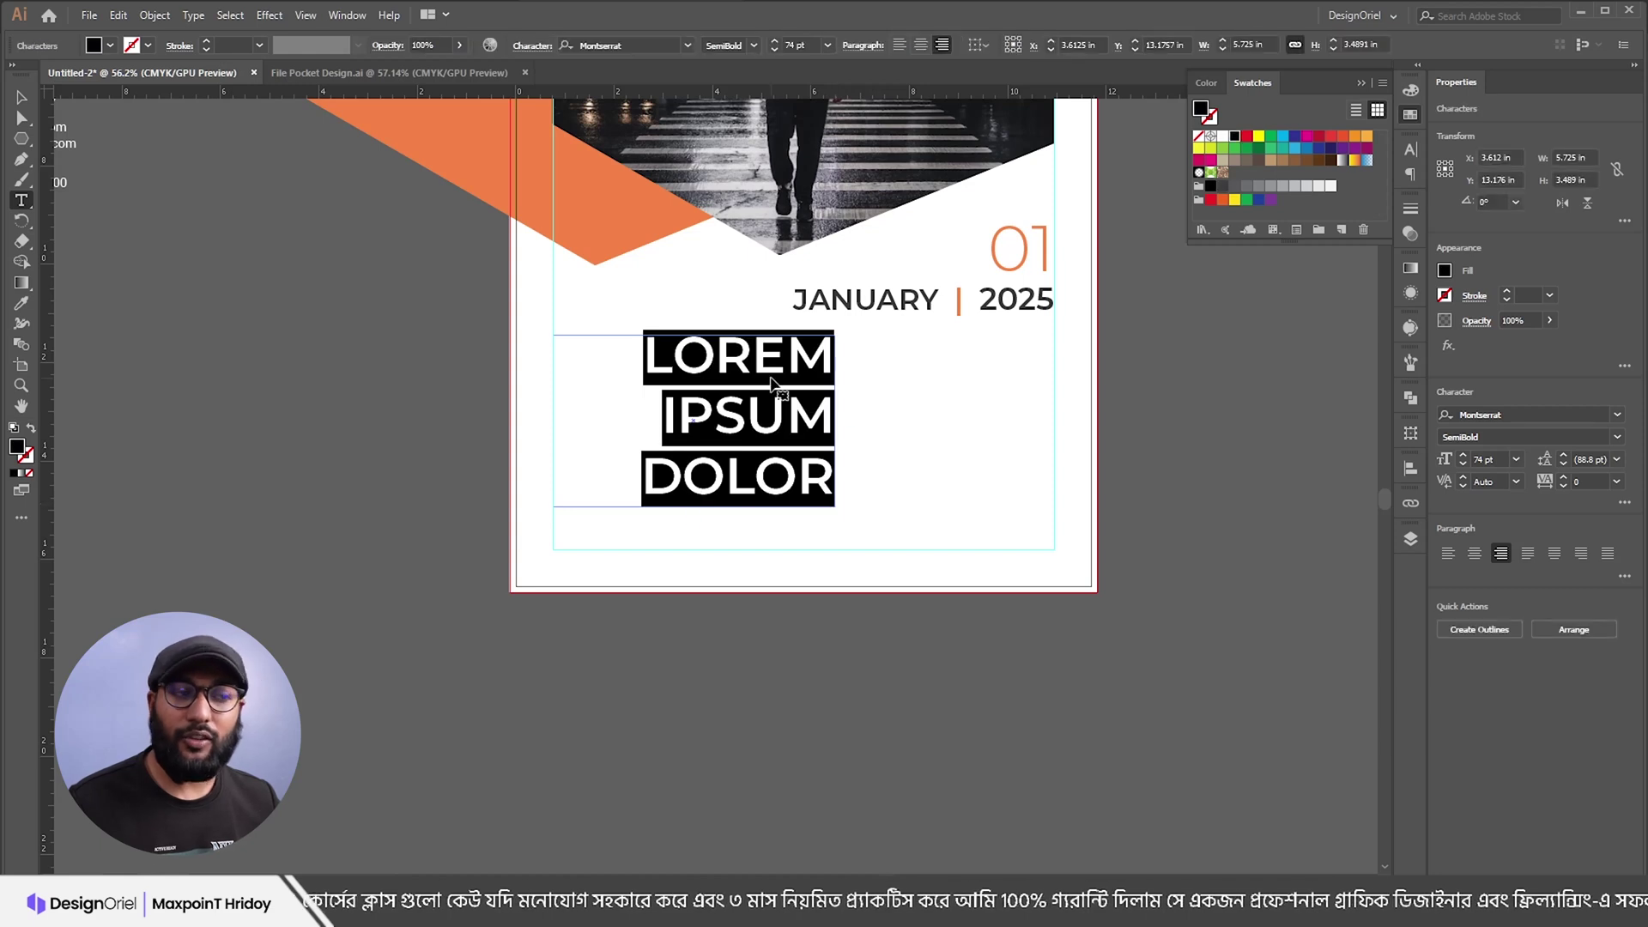
key(ctrl+z)
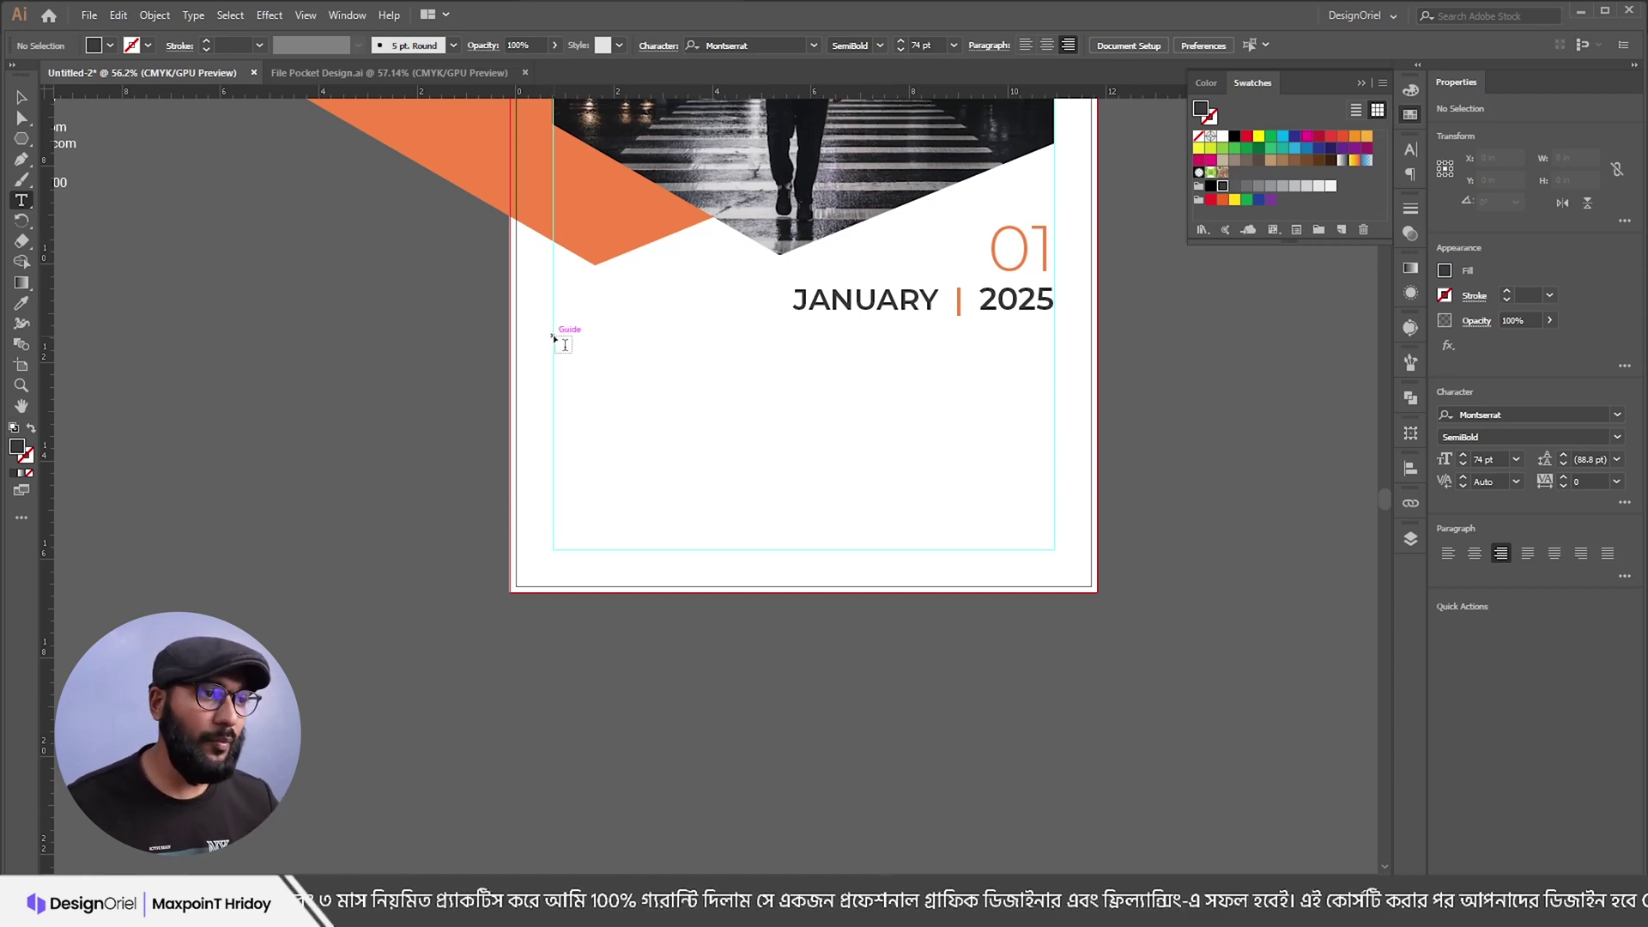
drag(553, 337, 1054, 501)
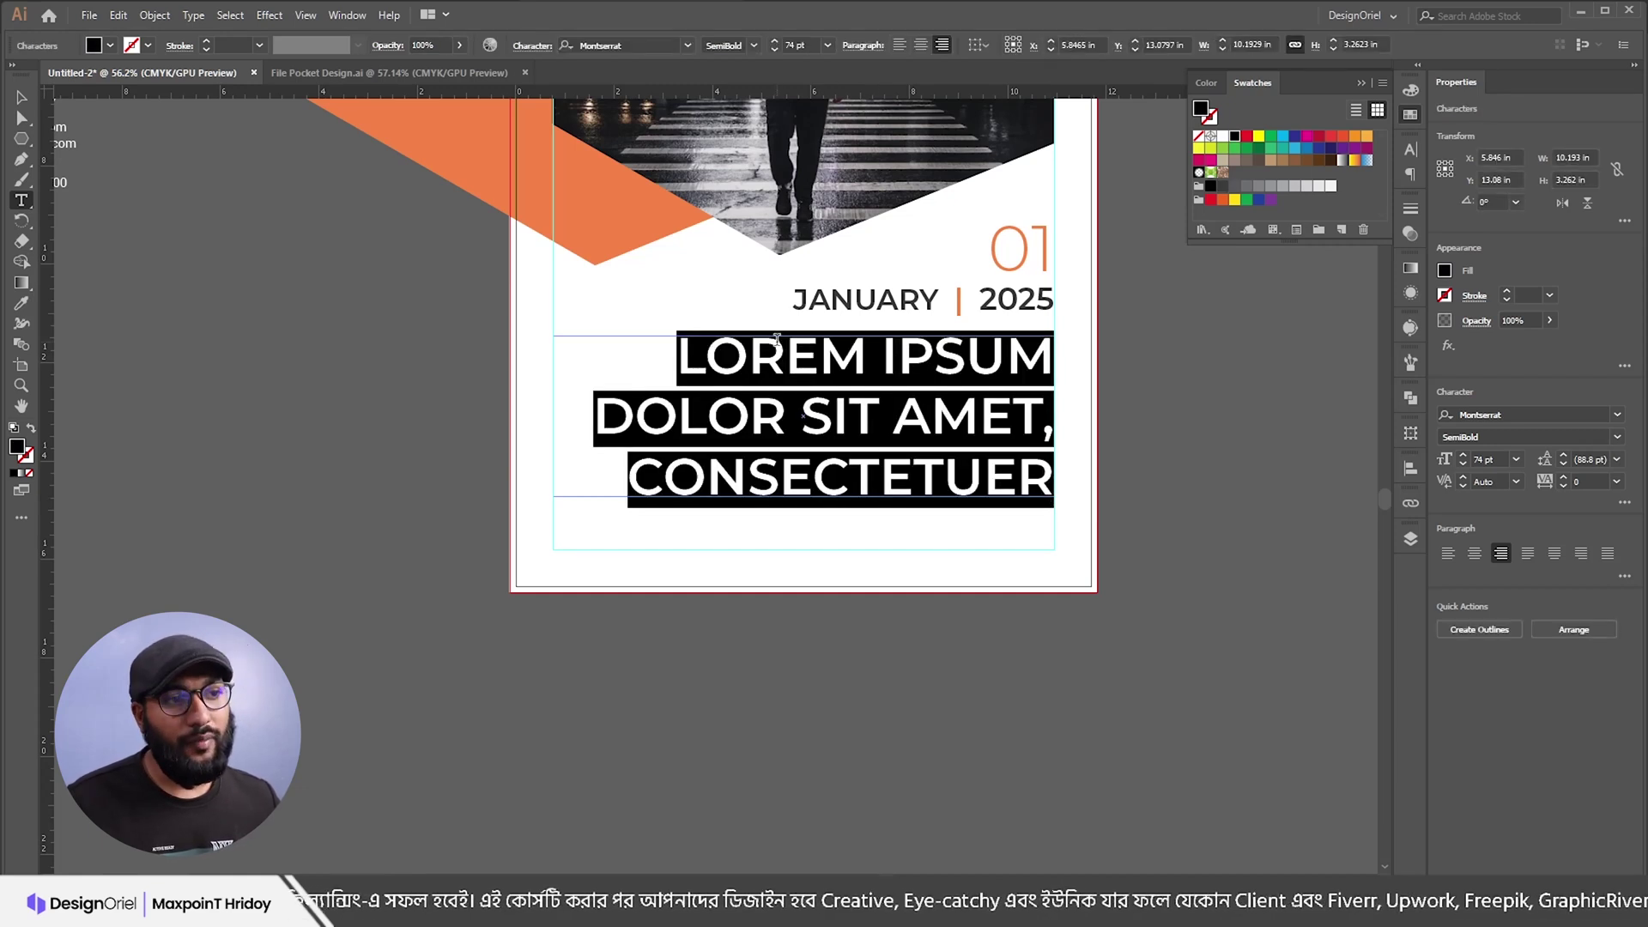
click(828, 44)
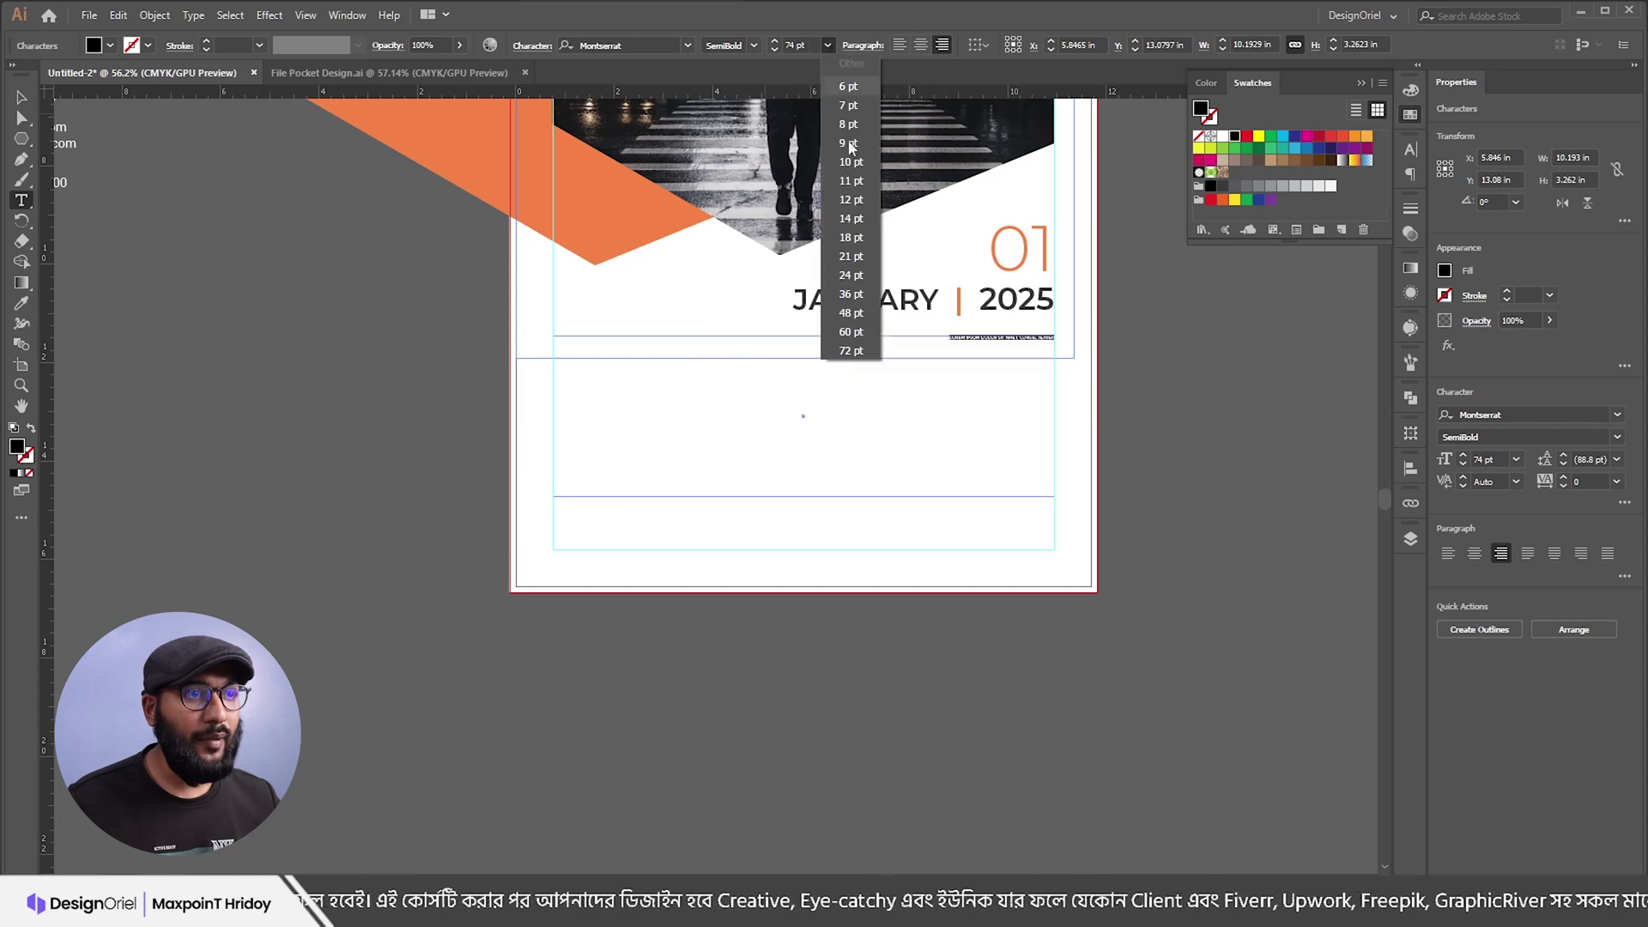
click(862, 220)
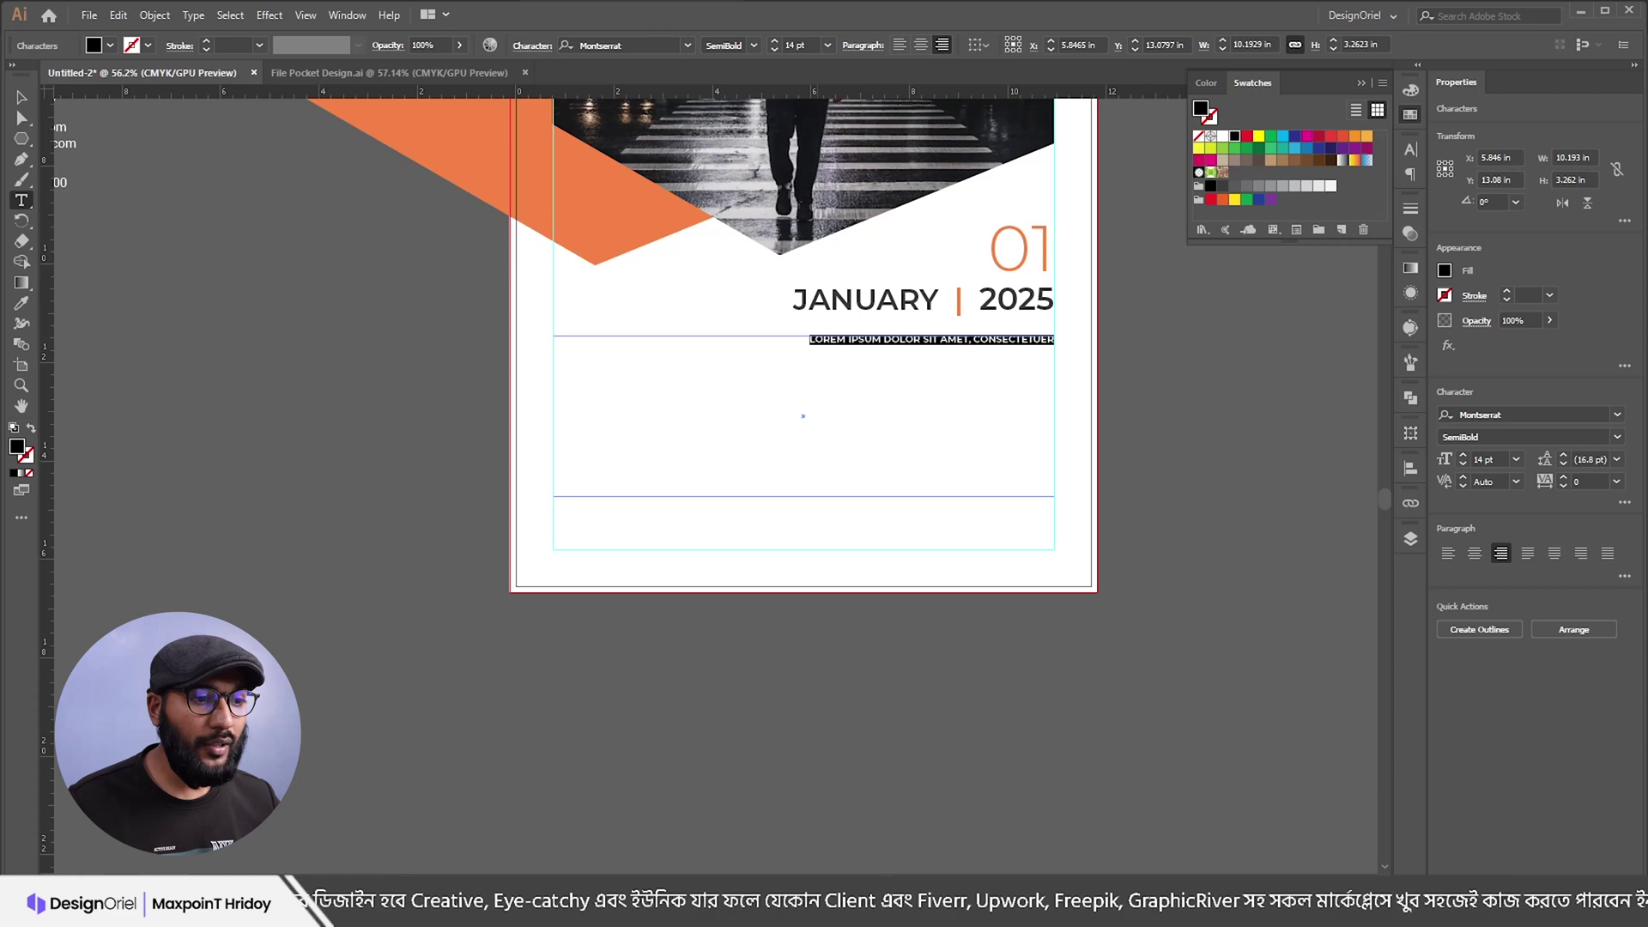
Step: Switch to Notepad, copy the seven weekday names from Monday to Sunday, and return to the Illustrator document
key(alt+Tab)
click(564, 412)
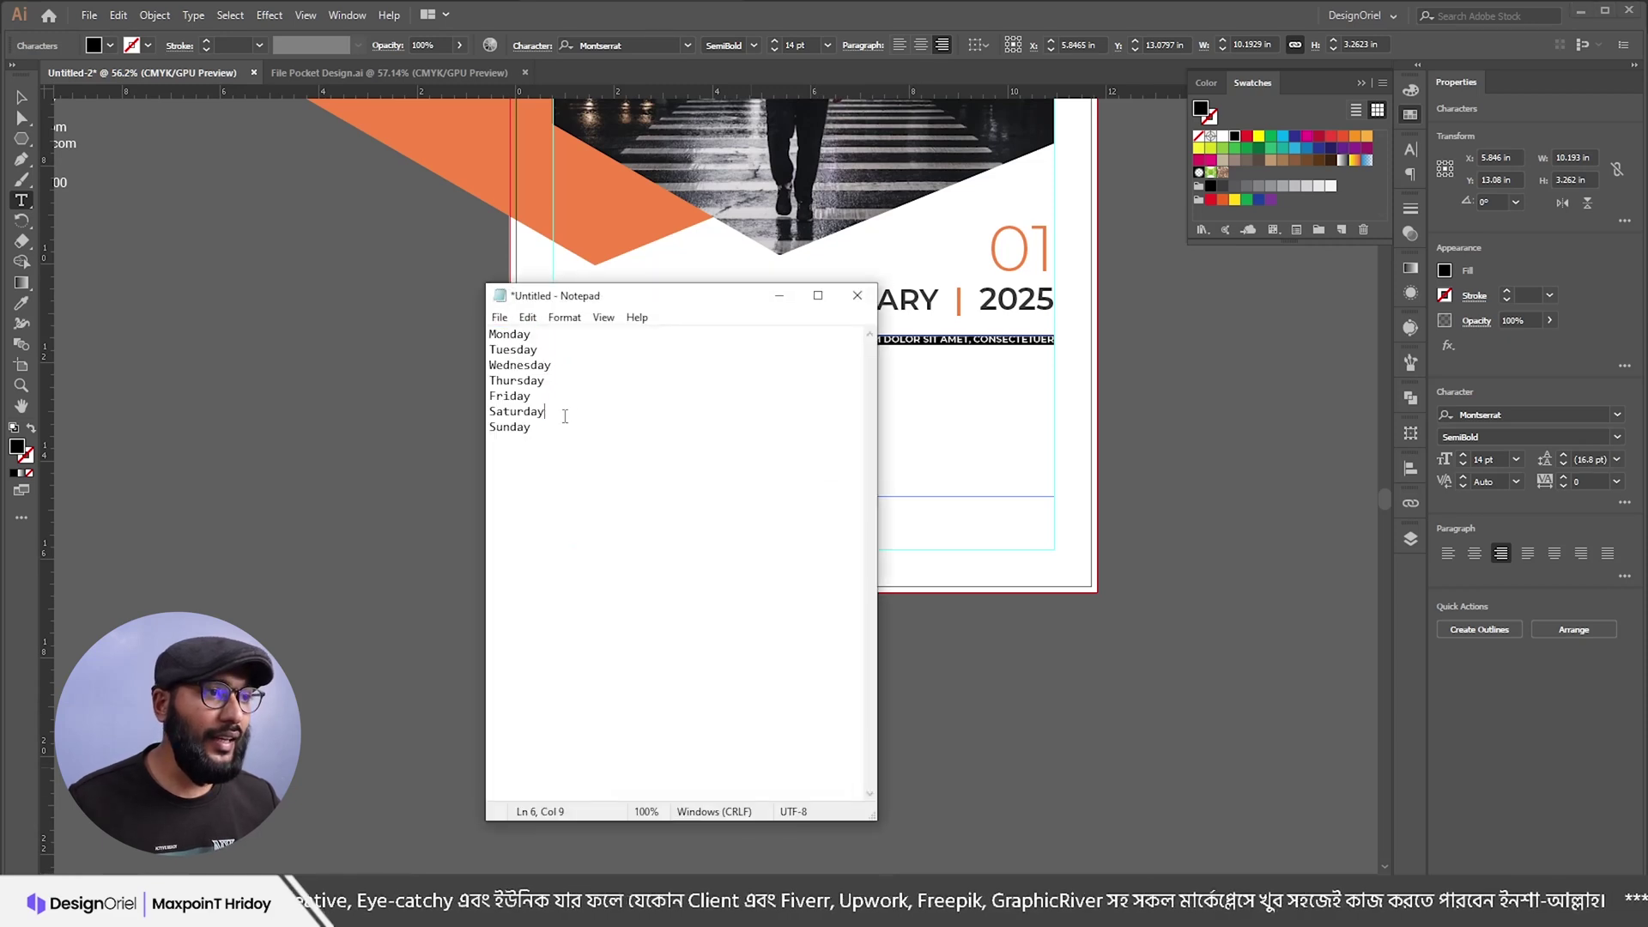
drag(556, 435, 487, 331)
click(543, 432)
drag(542, 432, 483, 332)
click(556, 425)
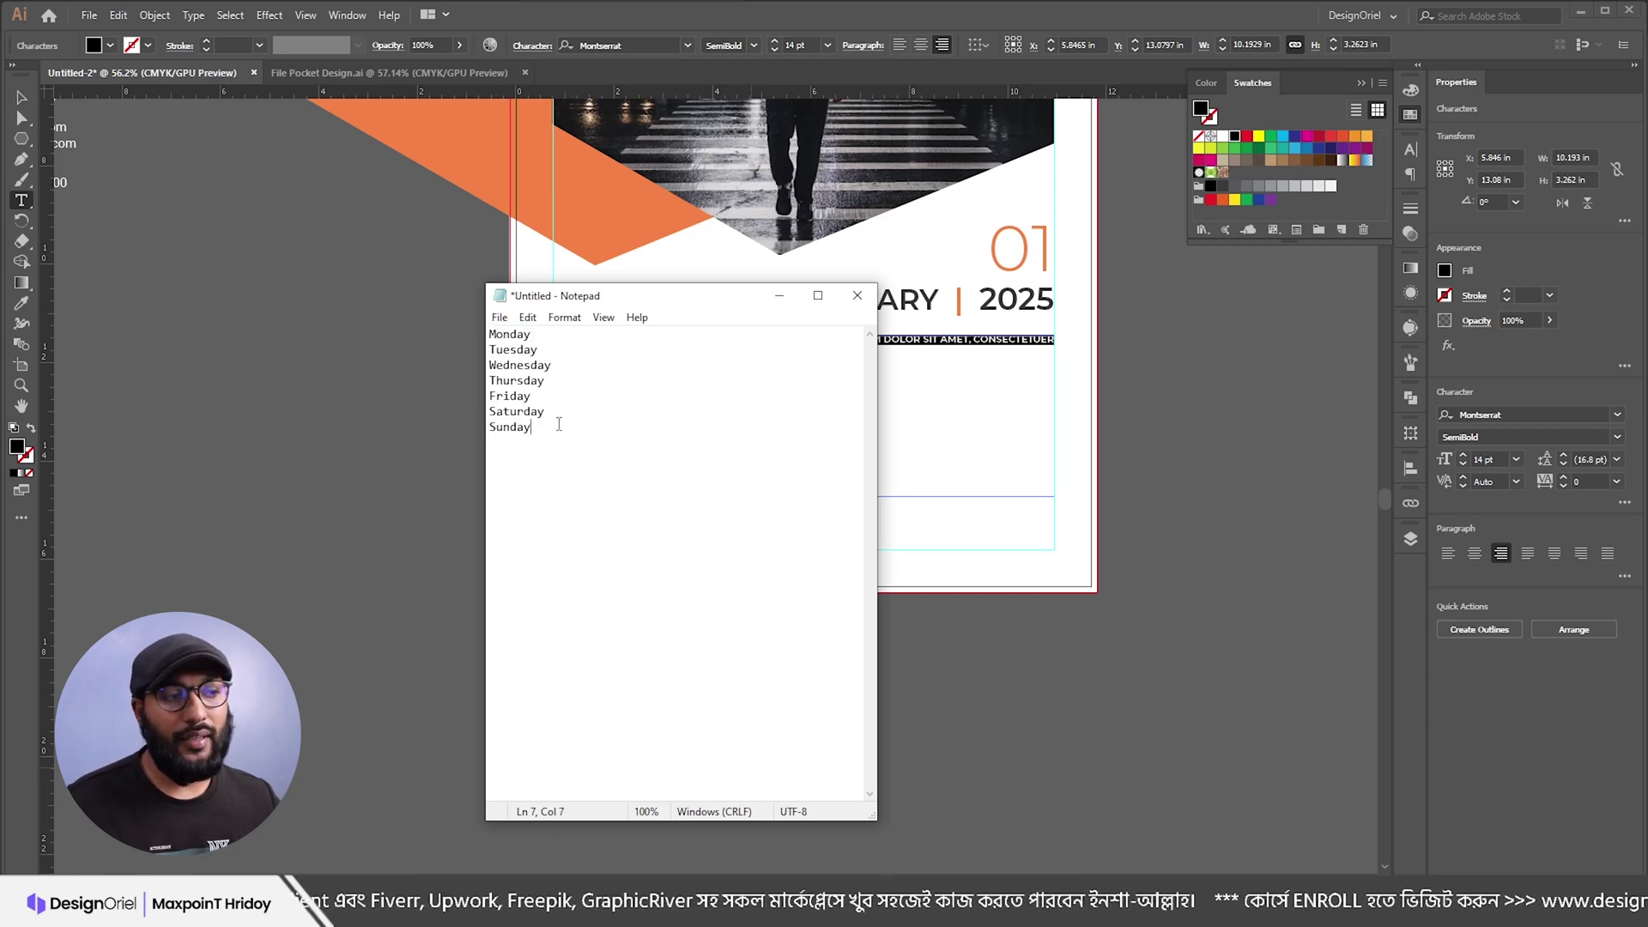
drag(550, 431, 483, 333)
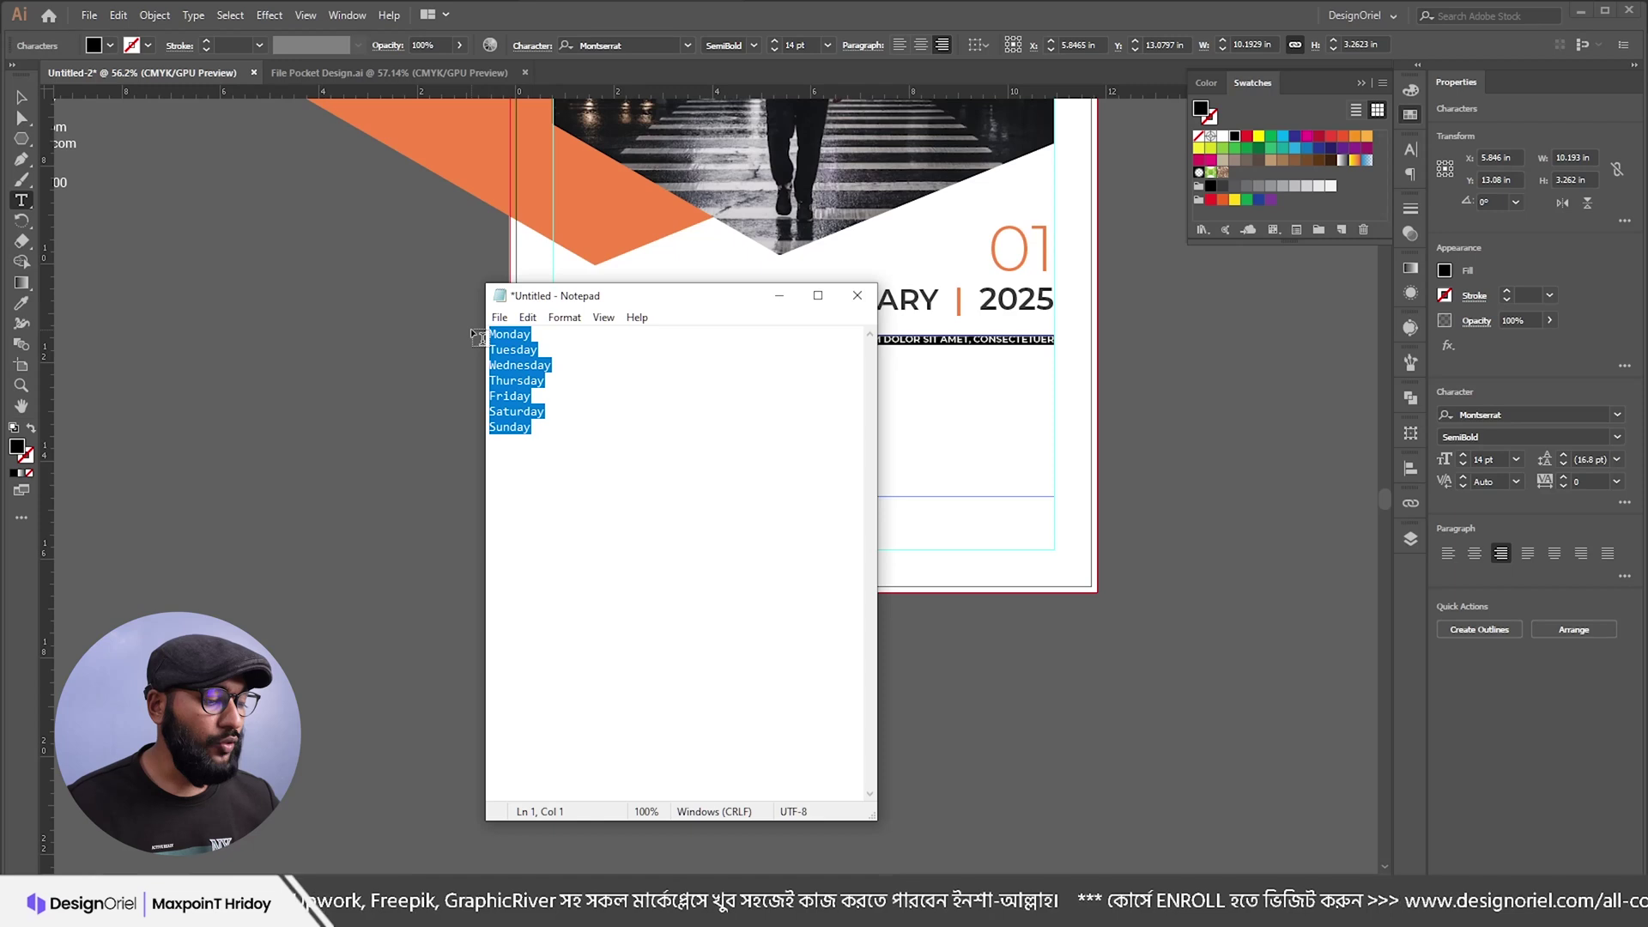
click(779, 295)
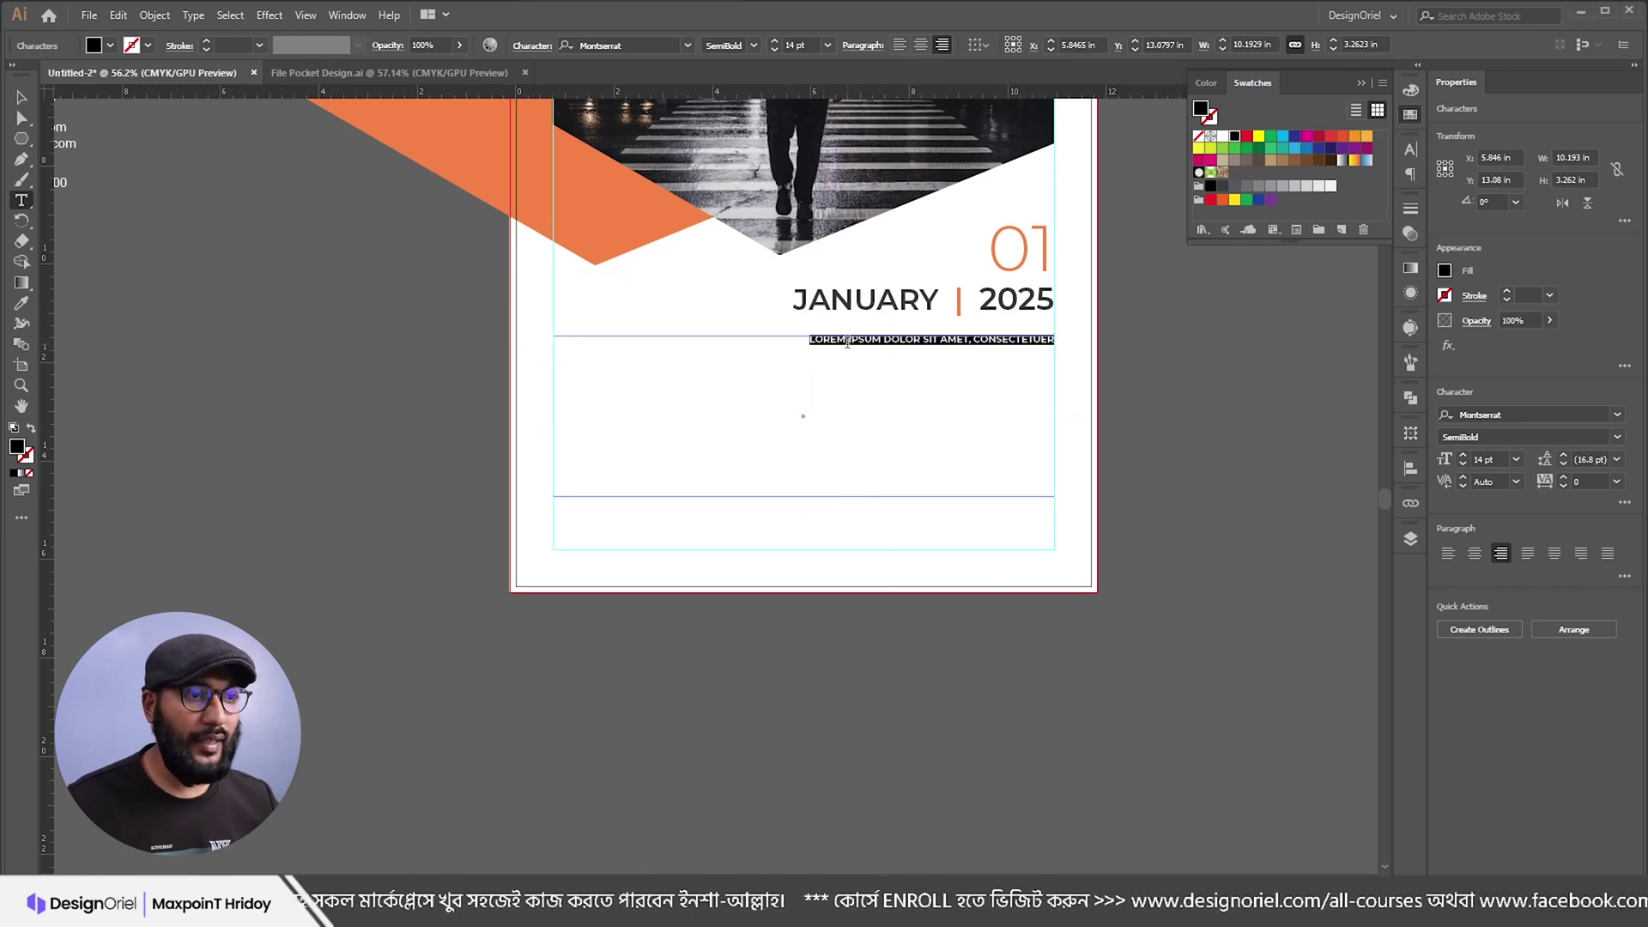
Step: Replace the placeholder text in the frame below the heading with the copied weekday names and center-align them
key(ctrl+v)
key(Escape)
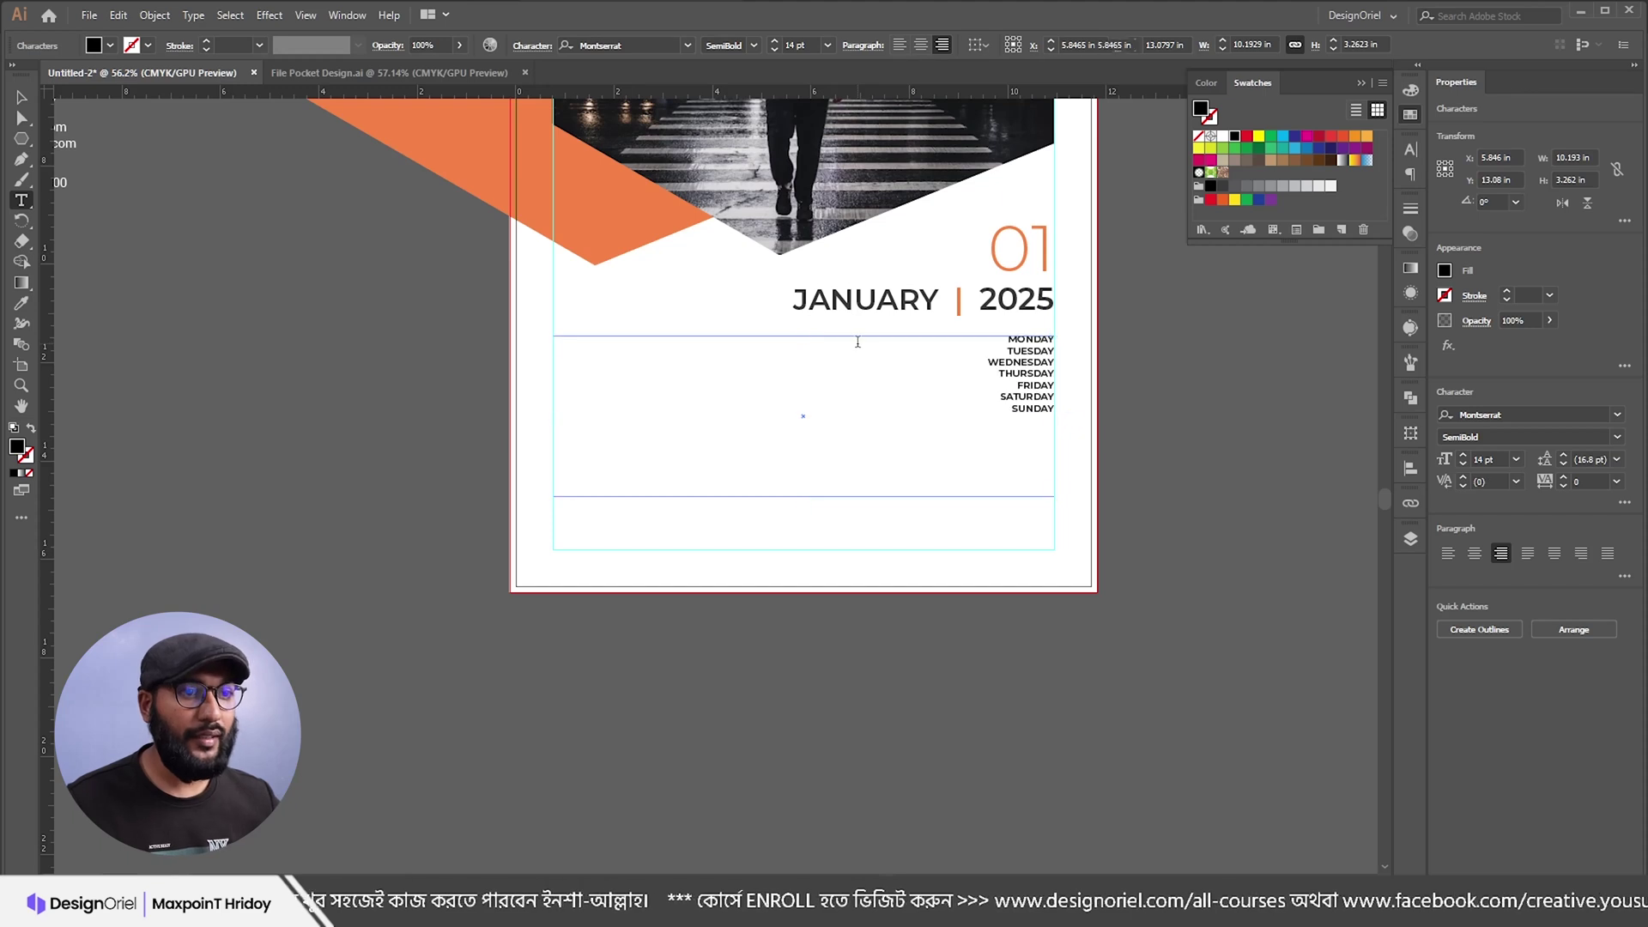
drag(813, 302, 814, 416)
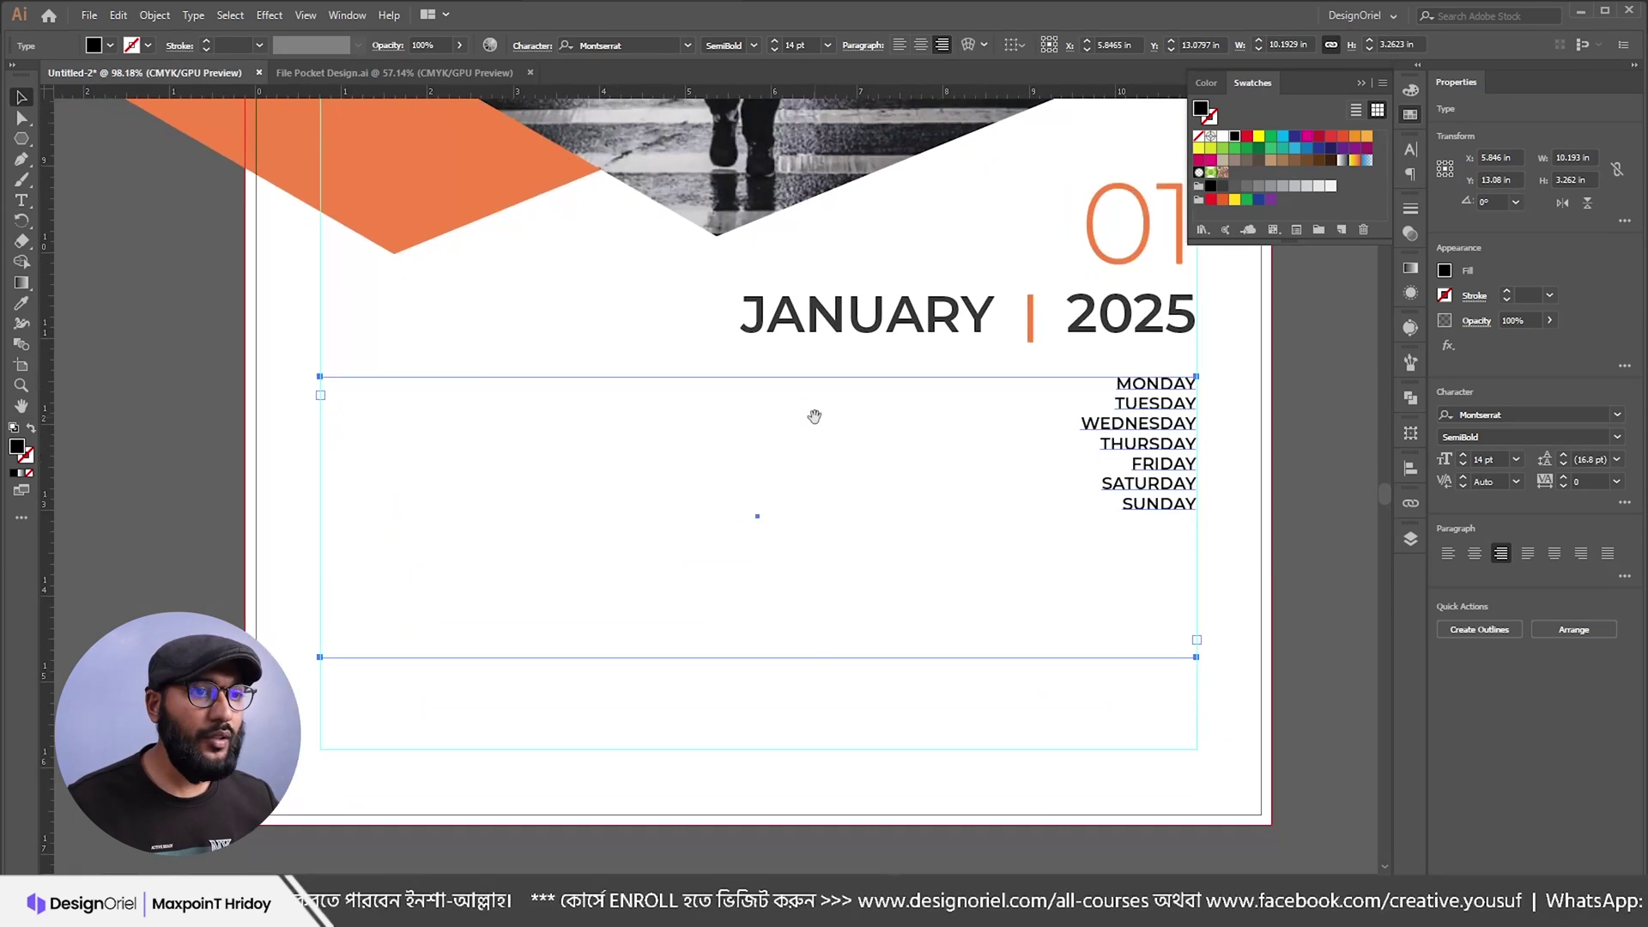
click(921, 45)
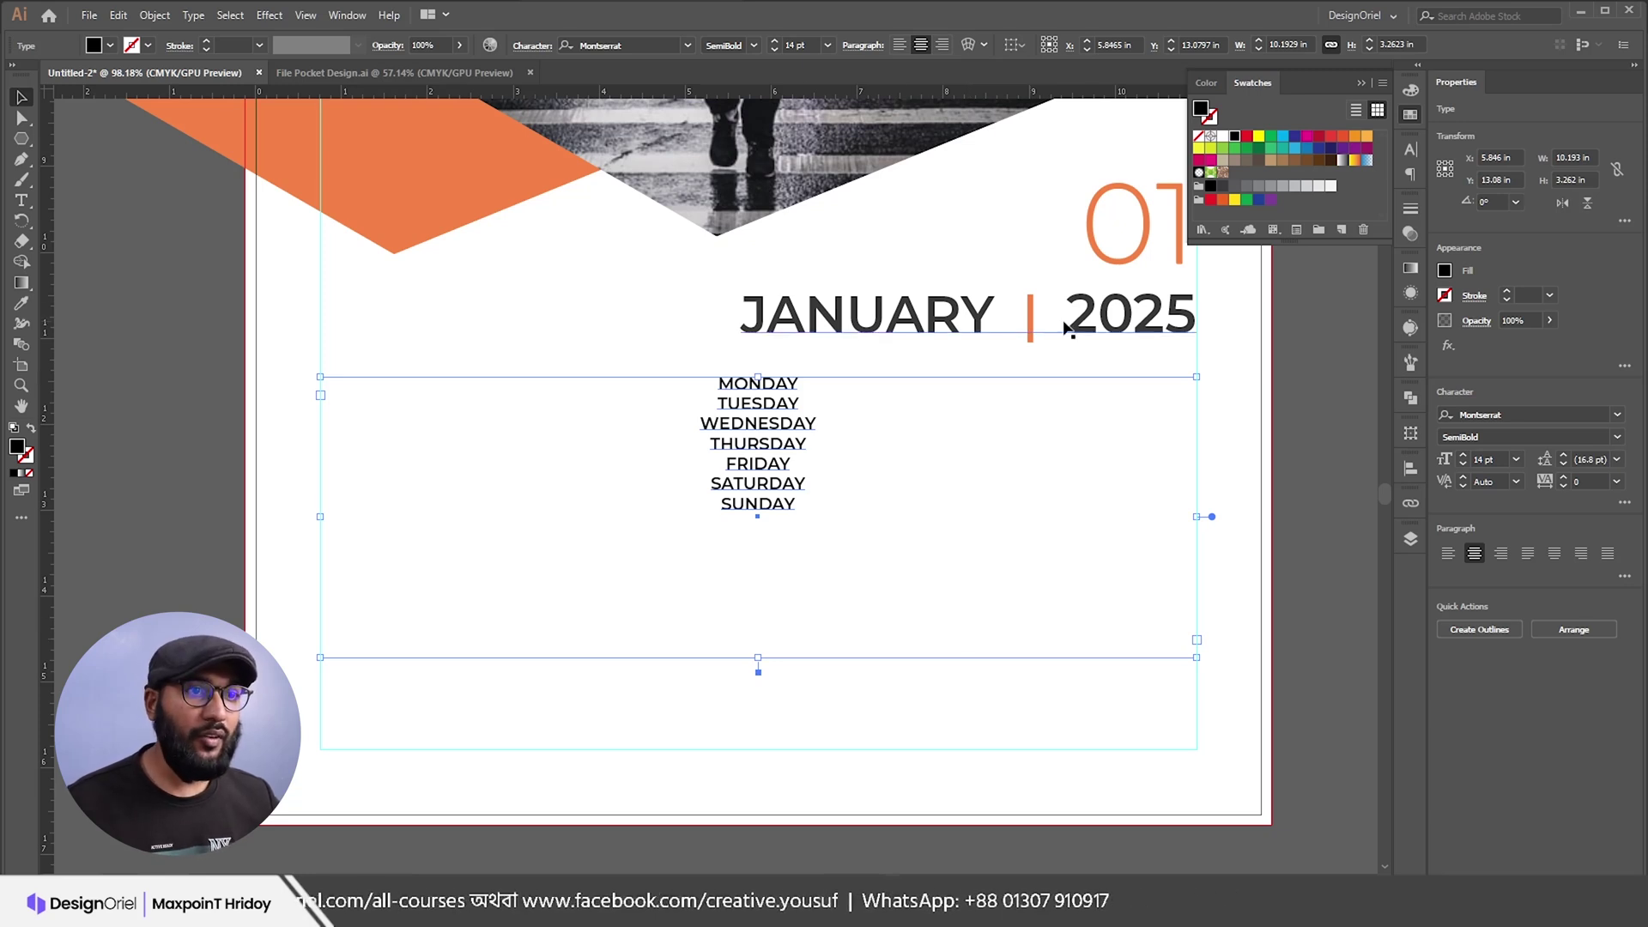
click(192, 15)
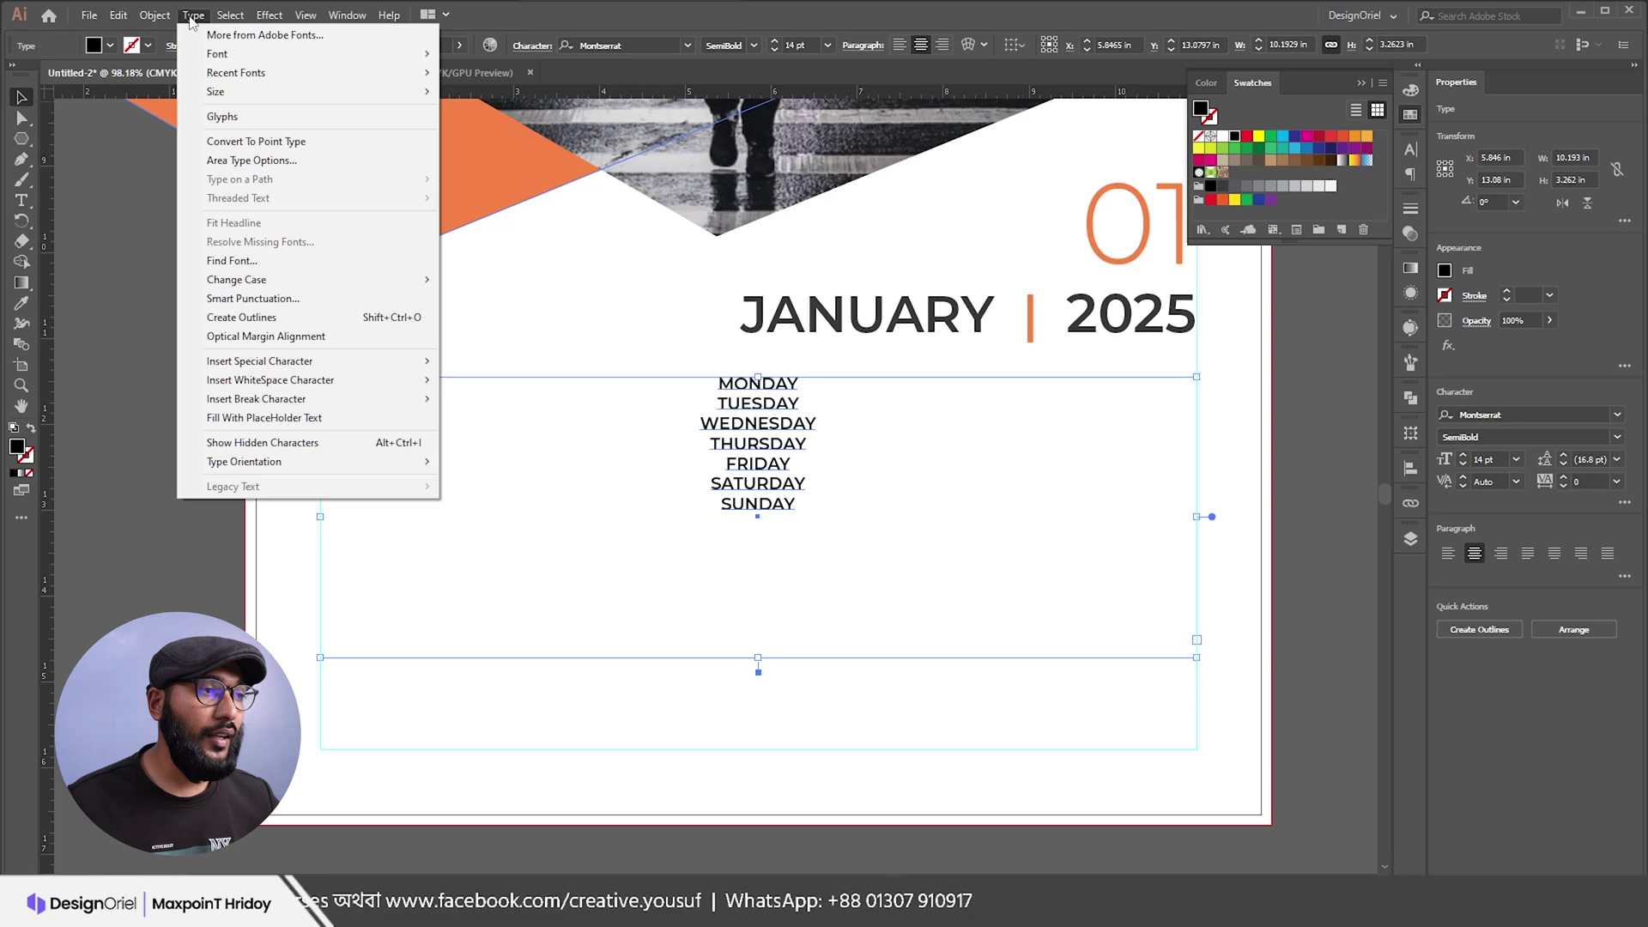
click(768, 463)
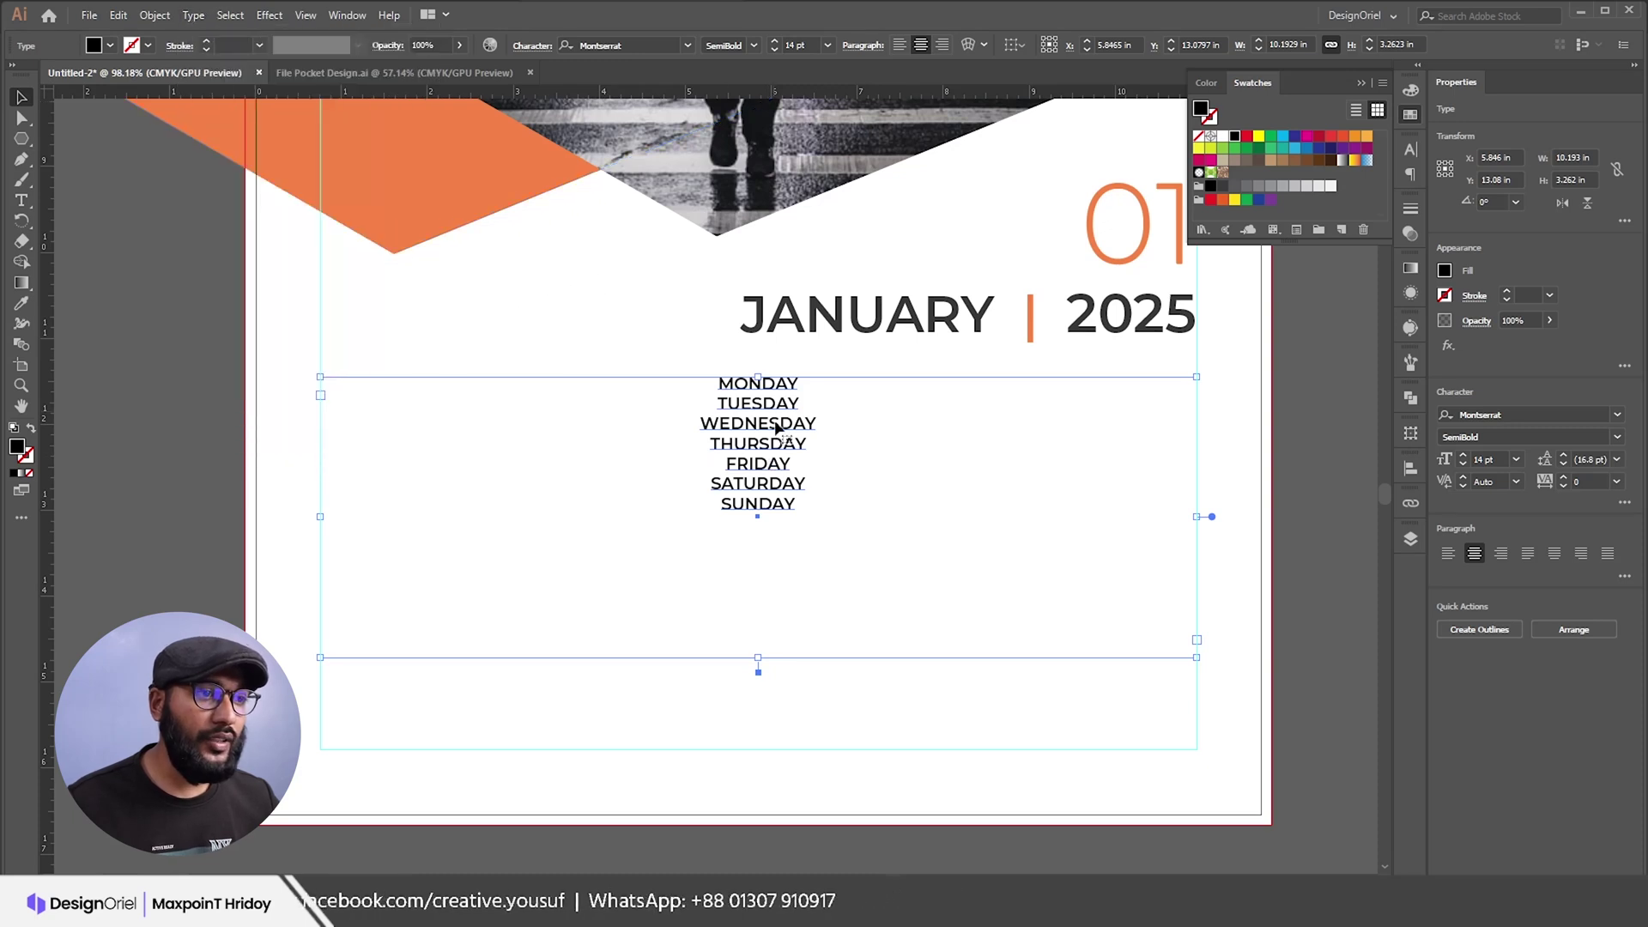
click(193, 16)
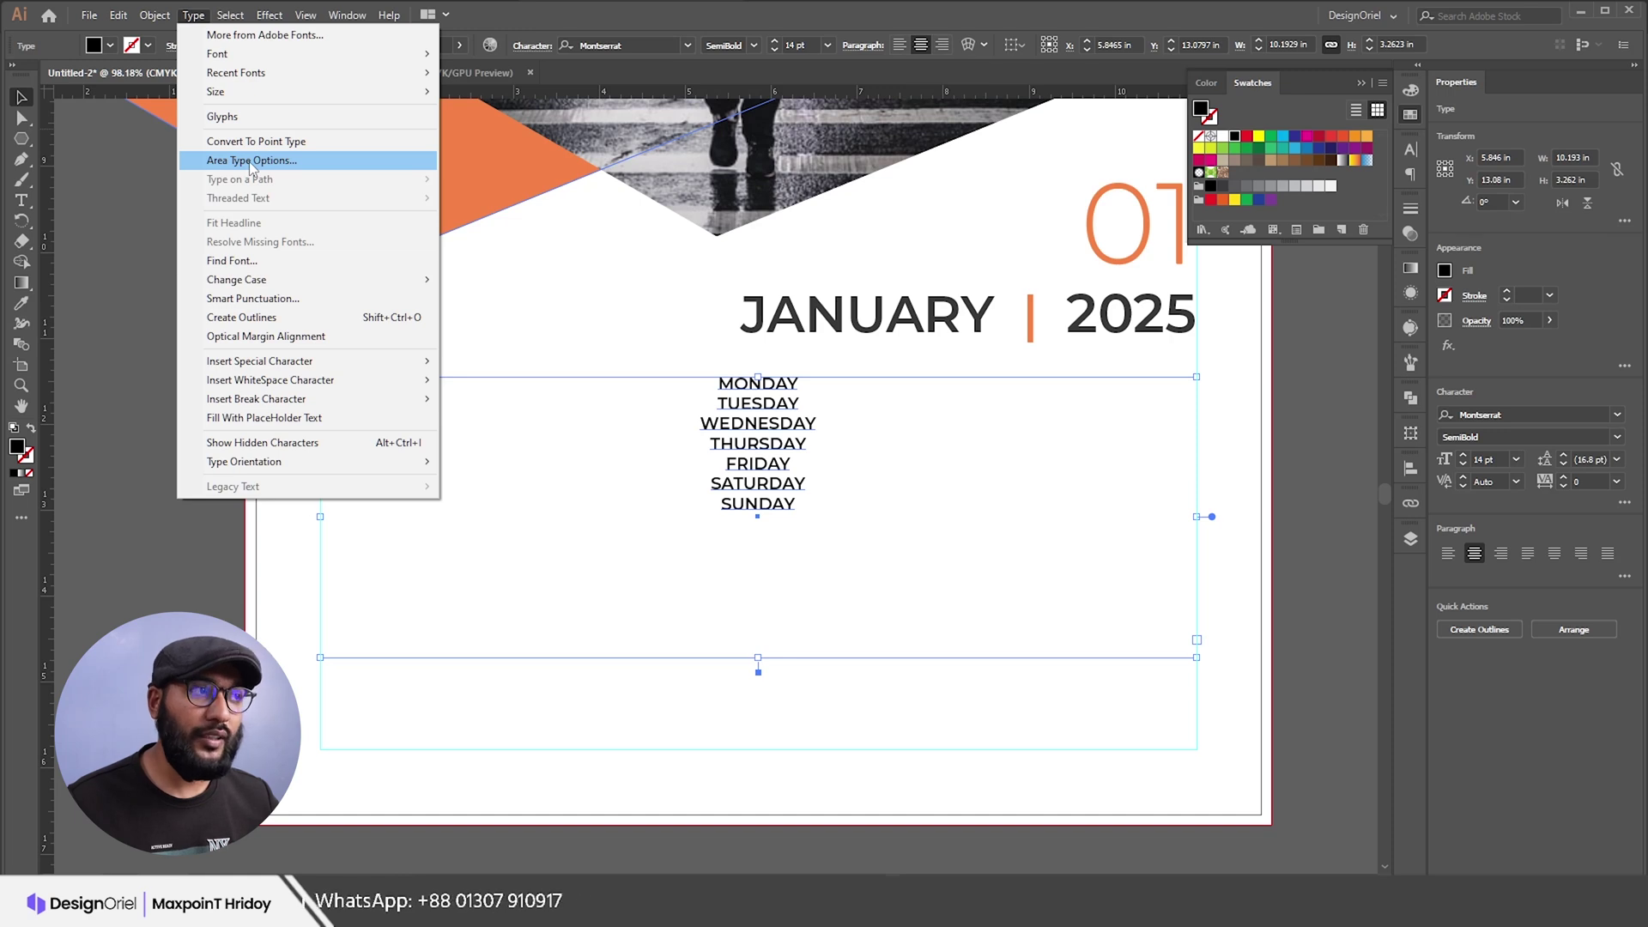
click(877, 327)
click(196, 16)
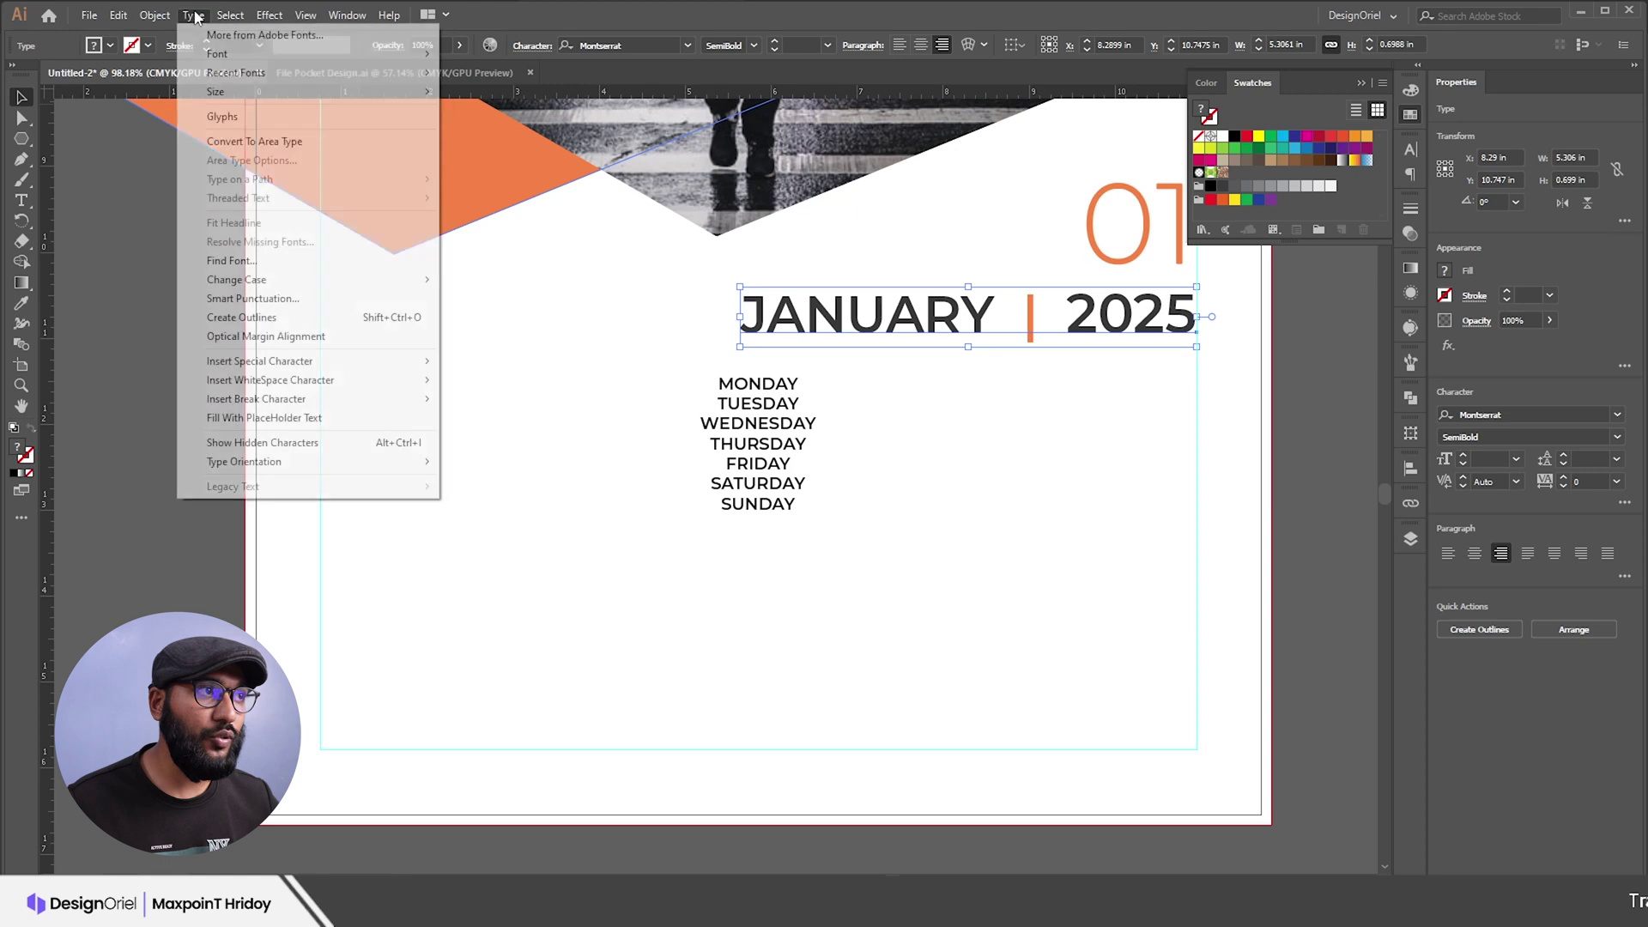
Step: Open Area Type Options for the weekday text frame with preview enabled and set the number of rows to 7
click(747, 407)
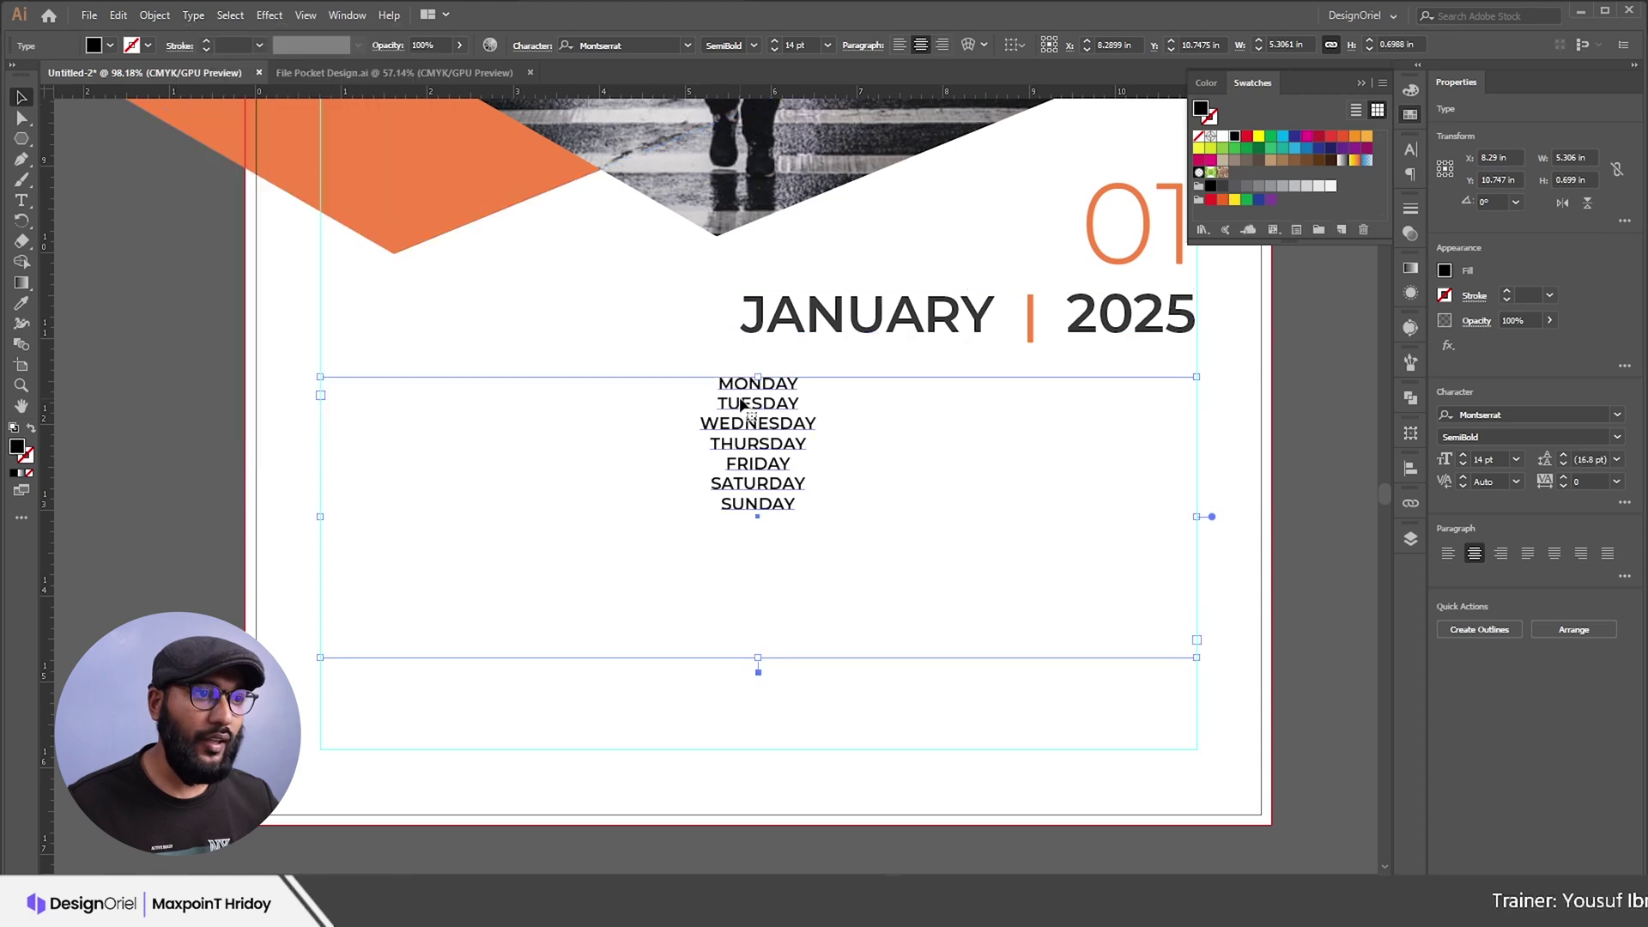
click(193, 16)
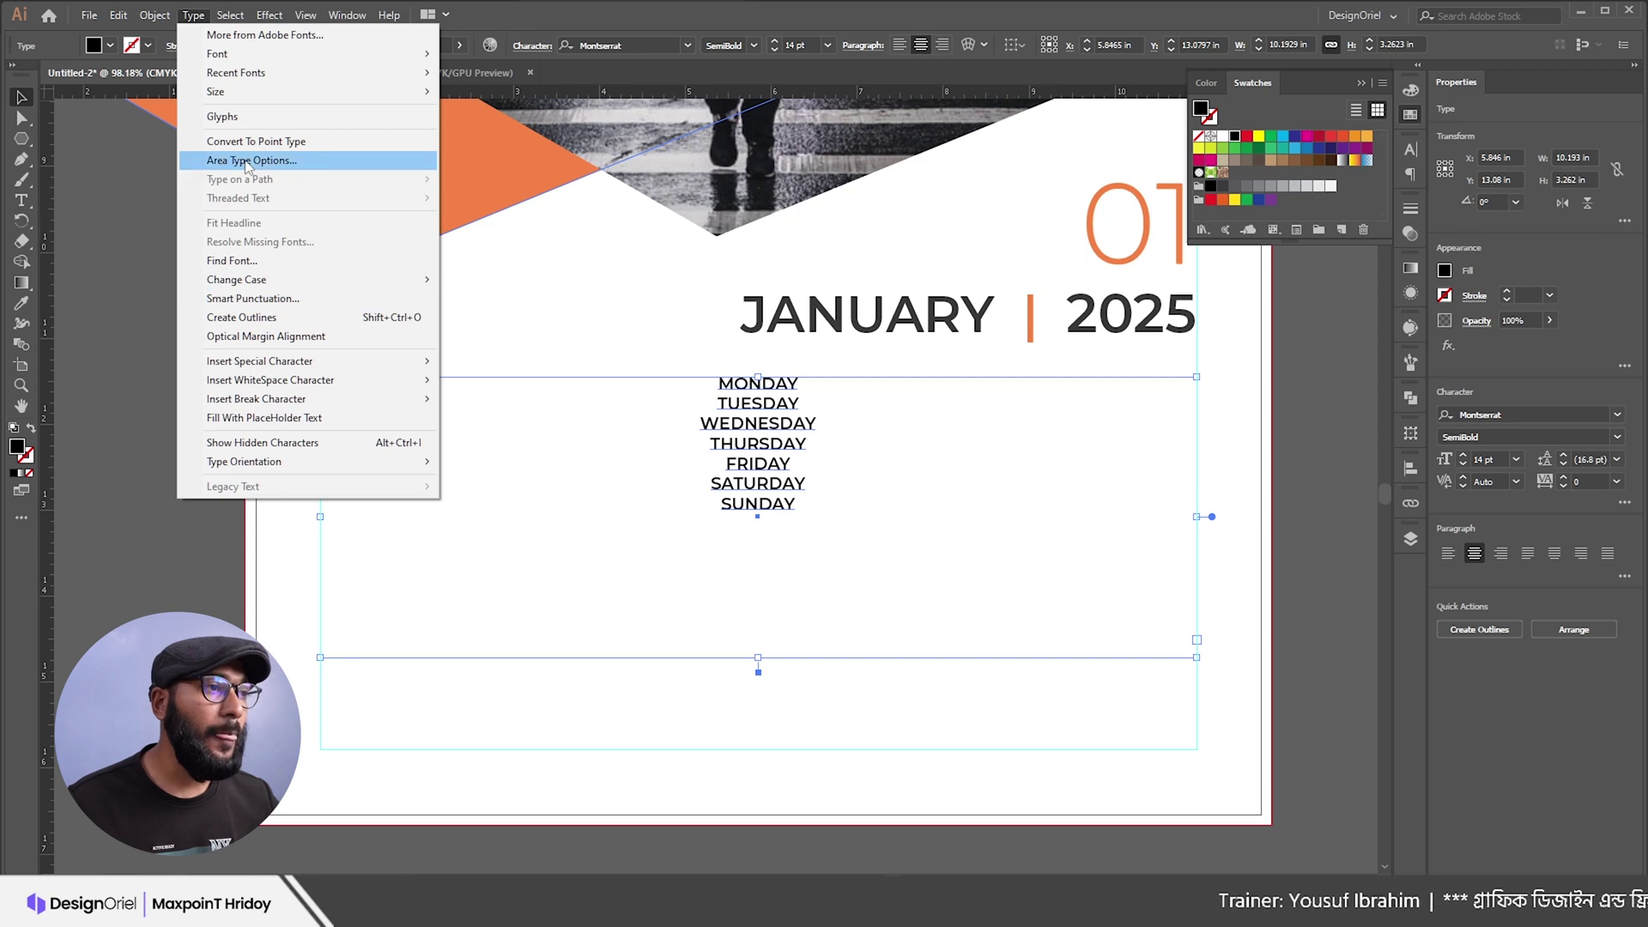
click(246, 163)
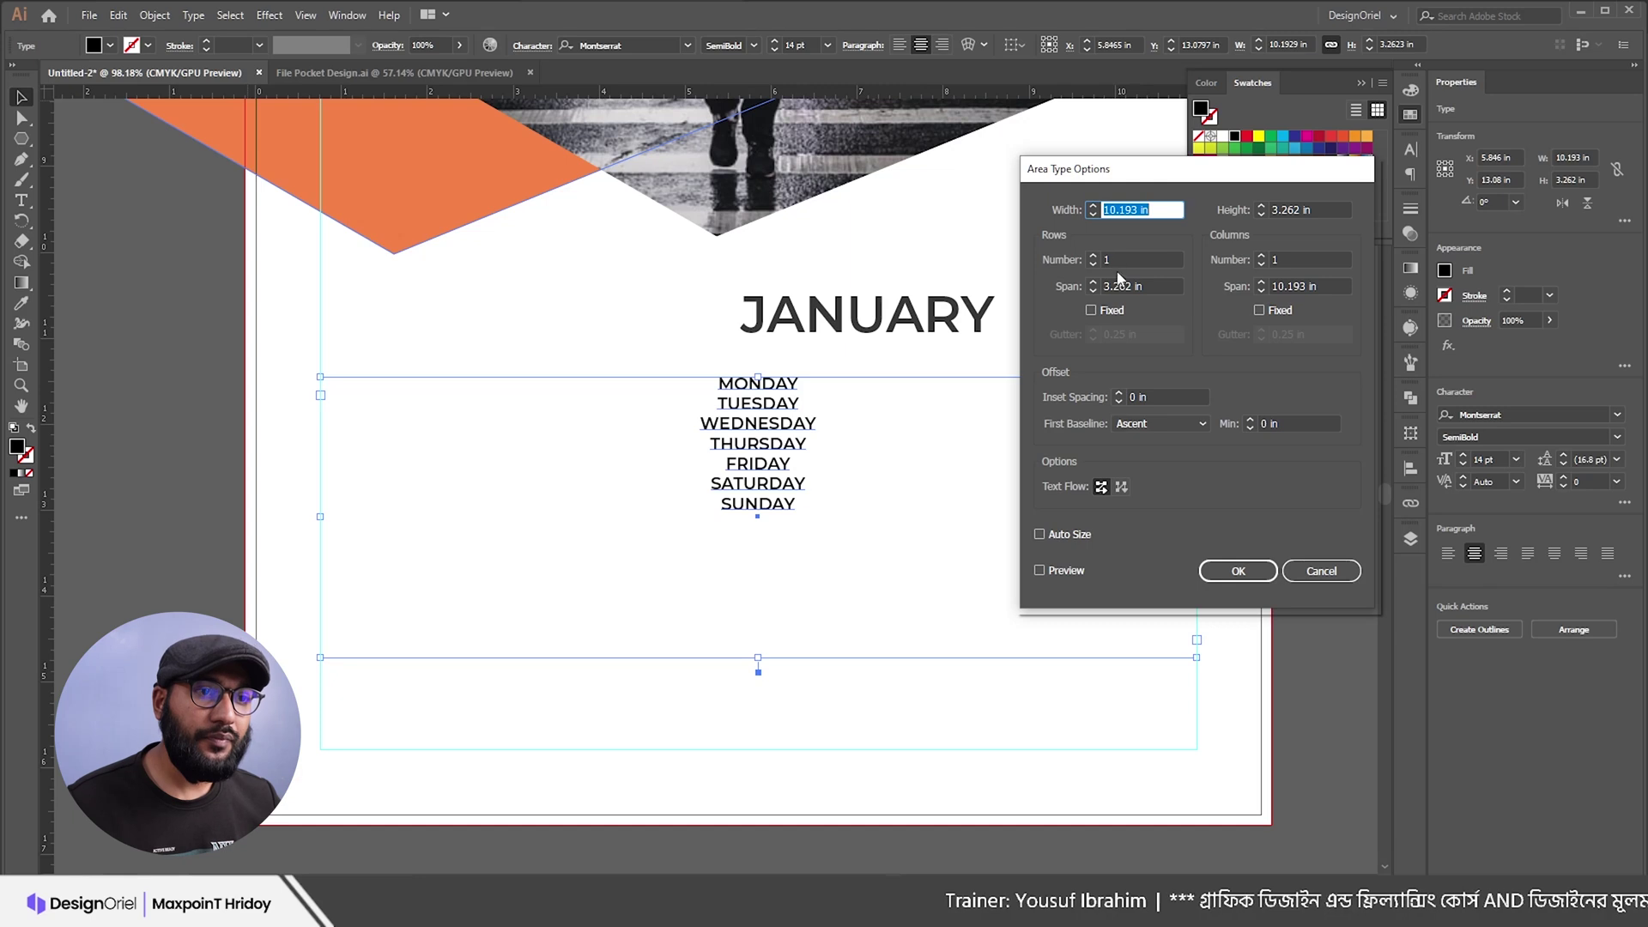
click(1065, 572)
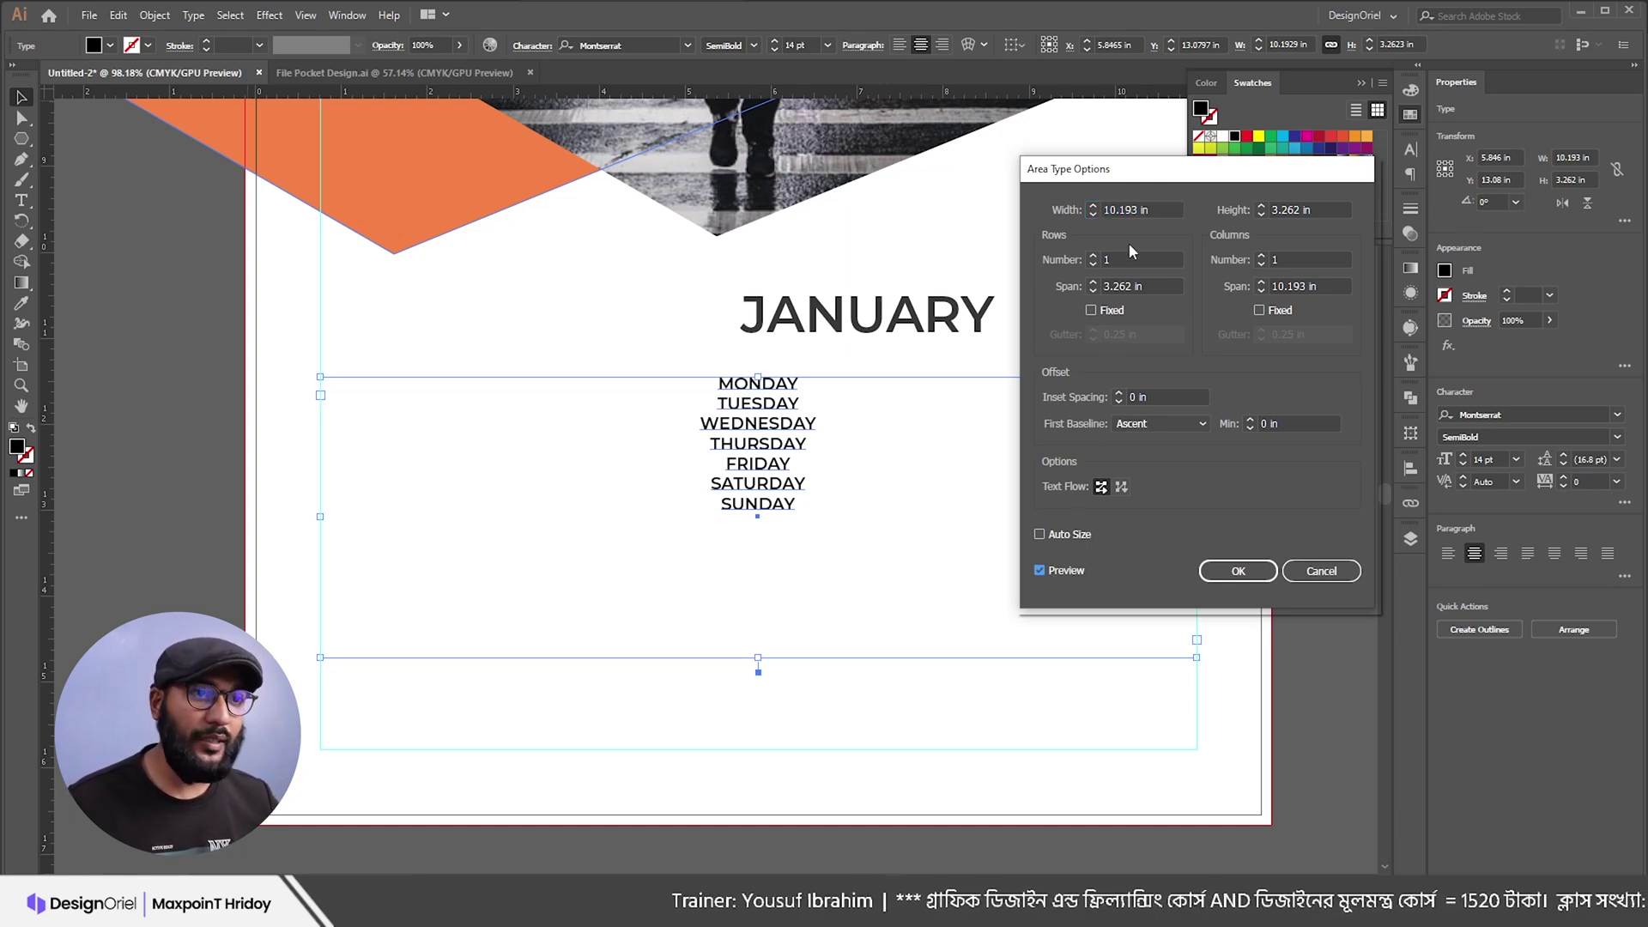
click(1093, 256)
click(1093, 256)
click(1093, 255)
click(1093, 256)
click(1092, 255)
click(1093, 256)
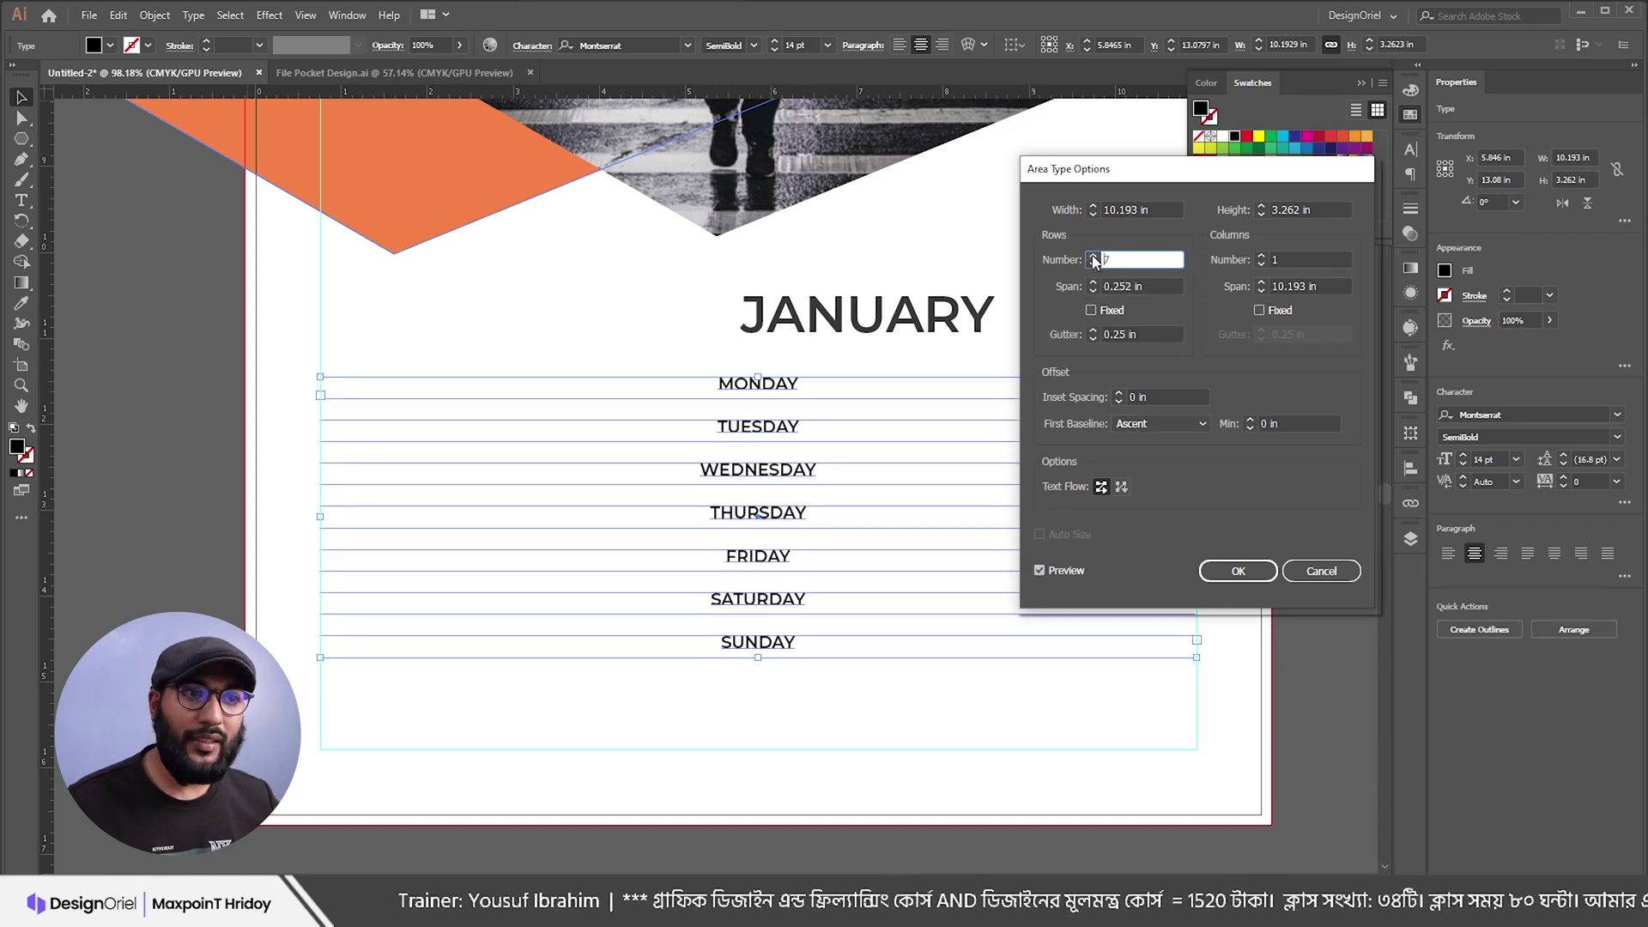
Step: Set the number of columns in the weekday text frame to 7
click(1262, 257)
click(1262, 257)
click(1262, 257)
click(1262, 257)
click(1262, 257)
click(1262, 257)
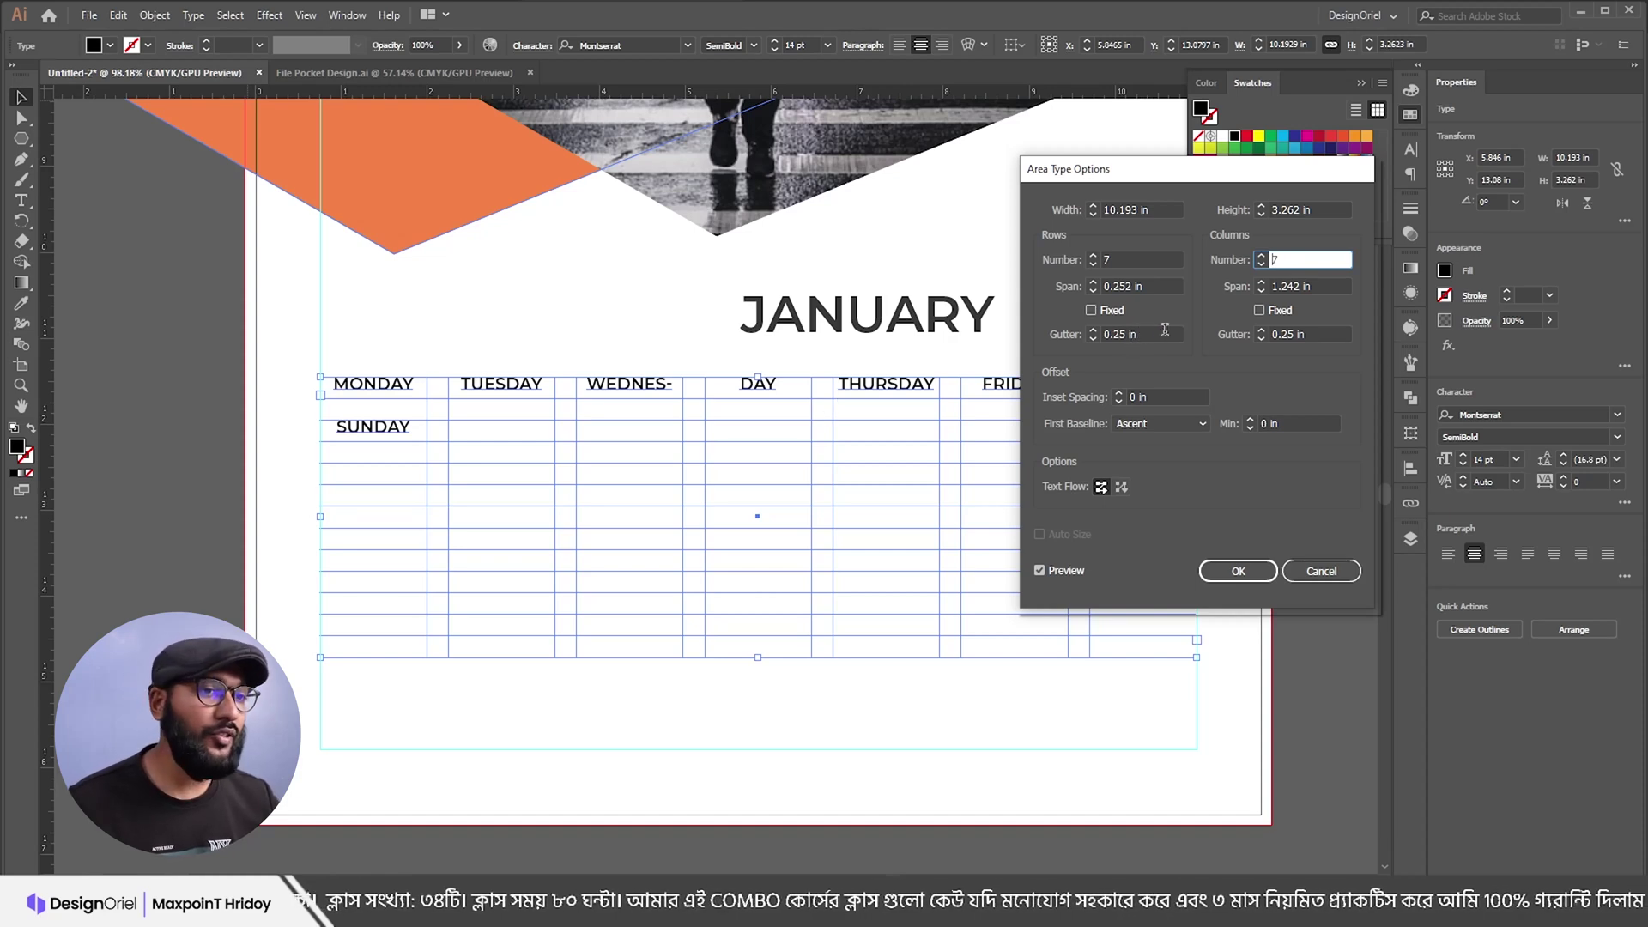
Step: Set both the row gutter and the column gutter of the text frame to 0 in
drag(1165, 329, 1083, 341)
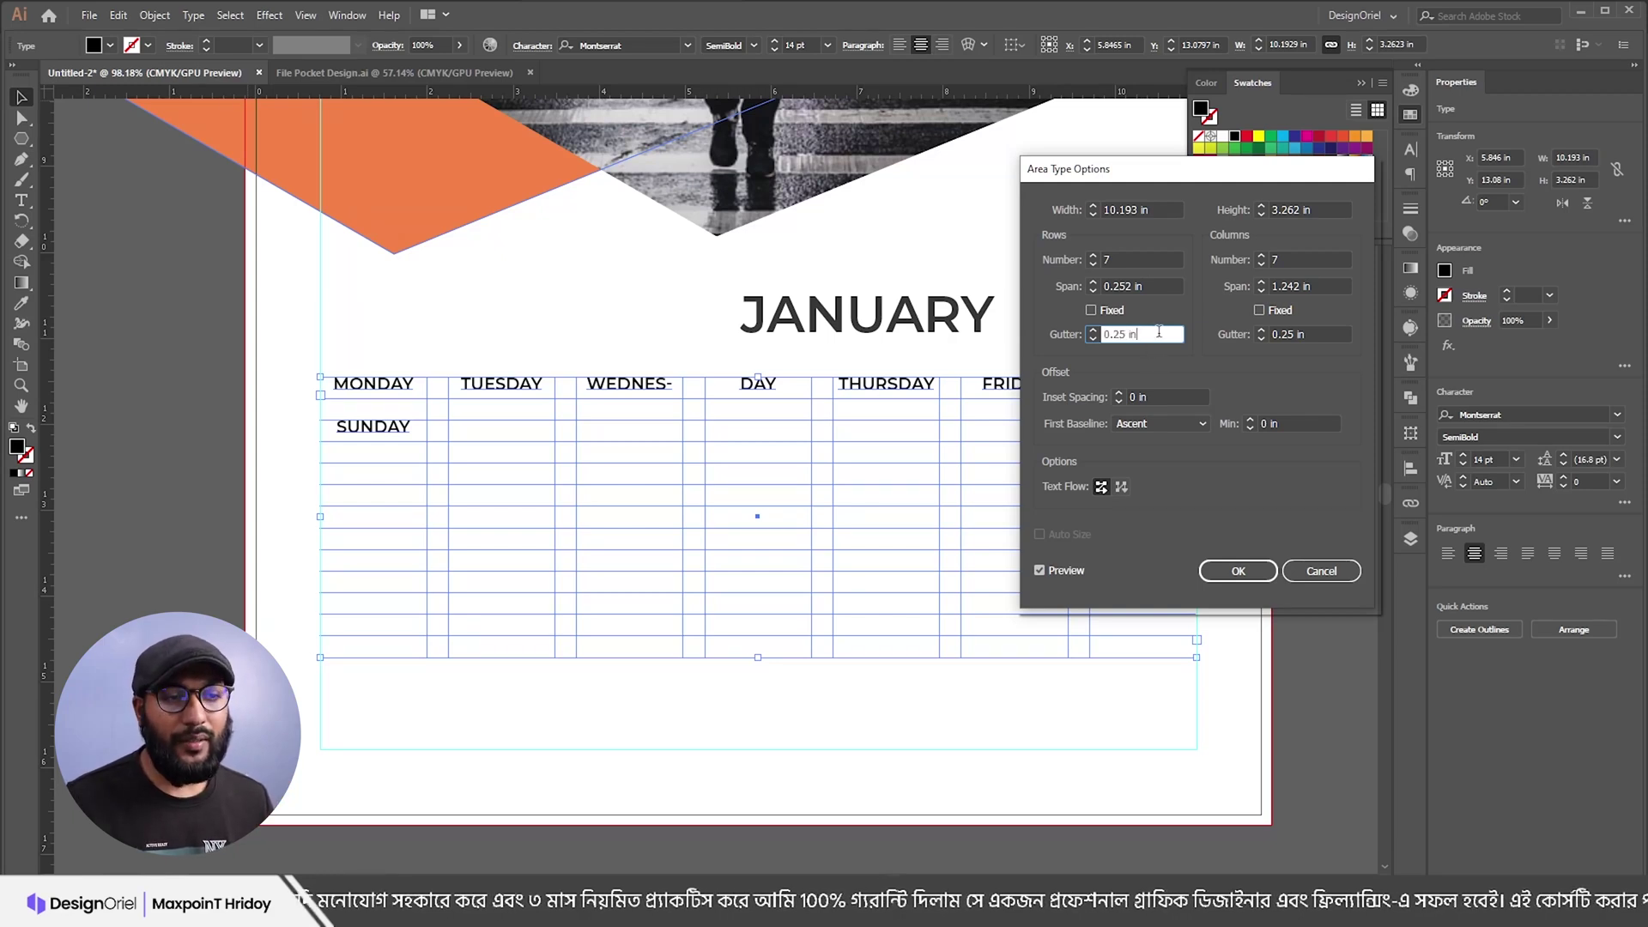
text(0)
key(Tab)
text(0)
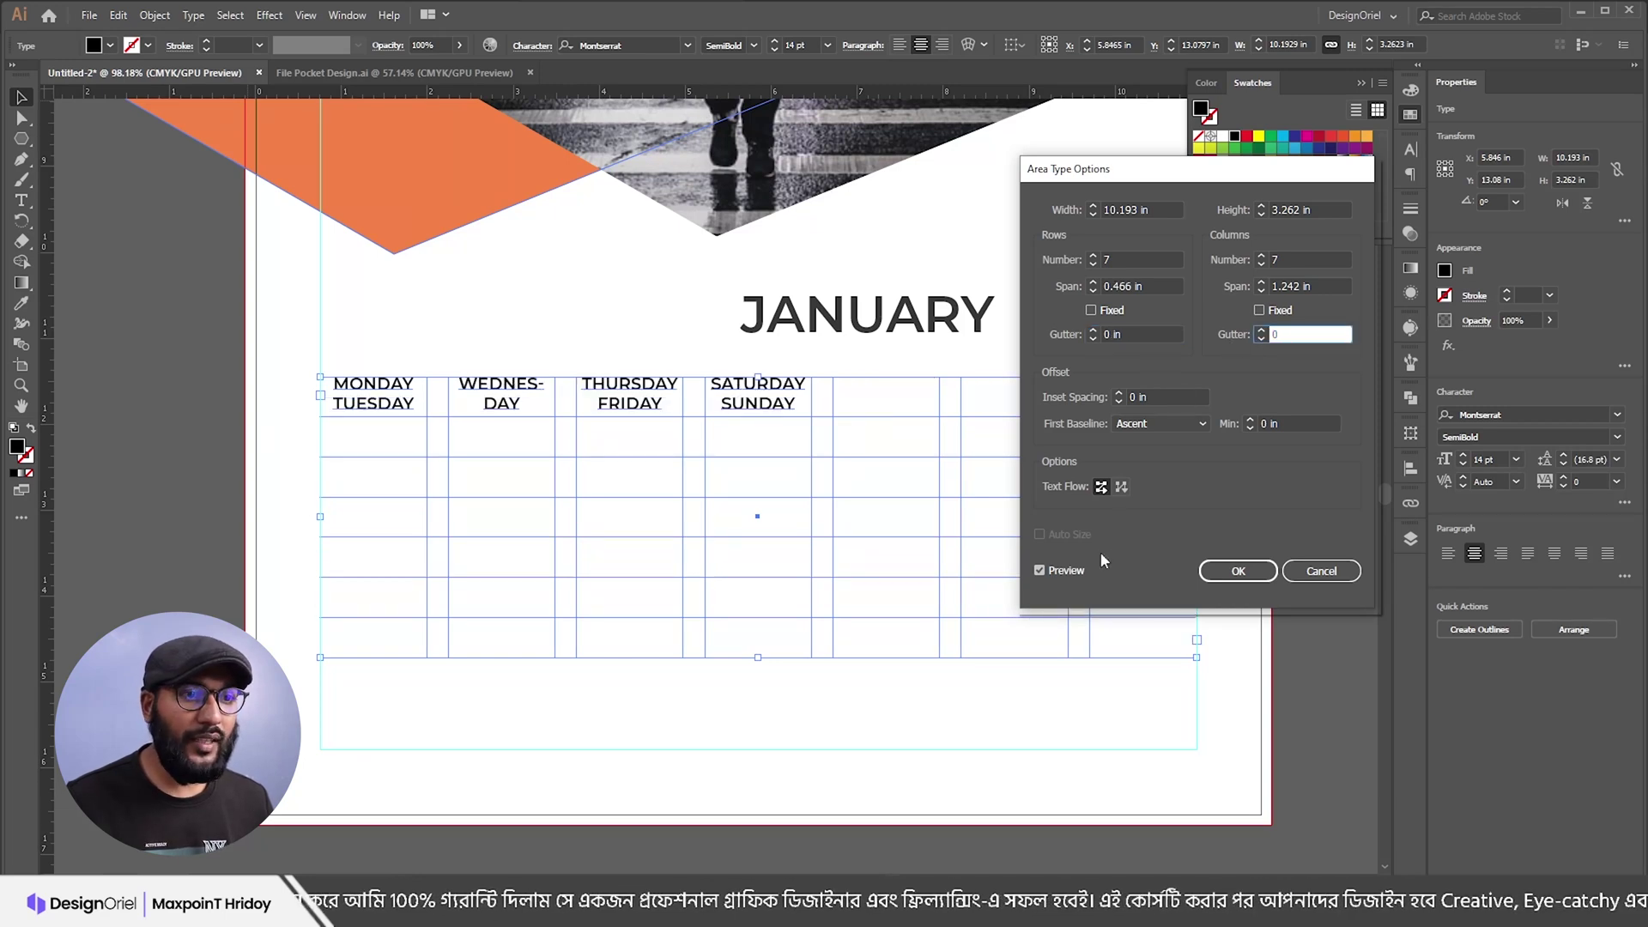
click(1140, 334)
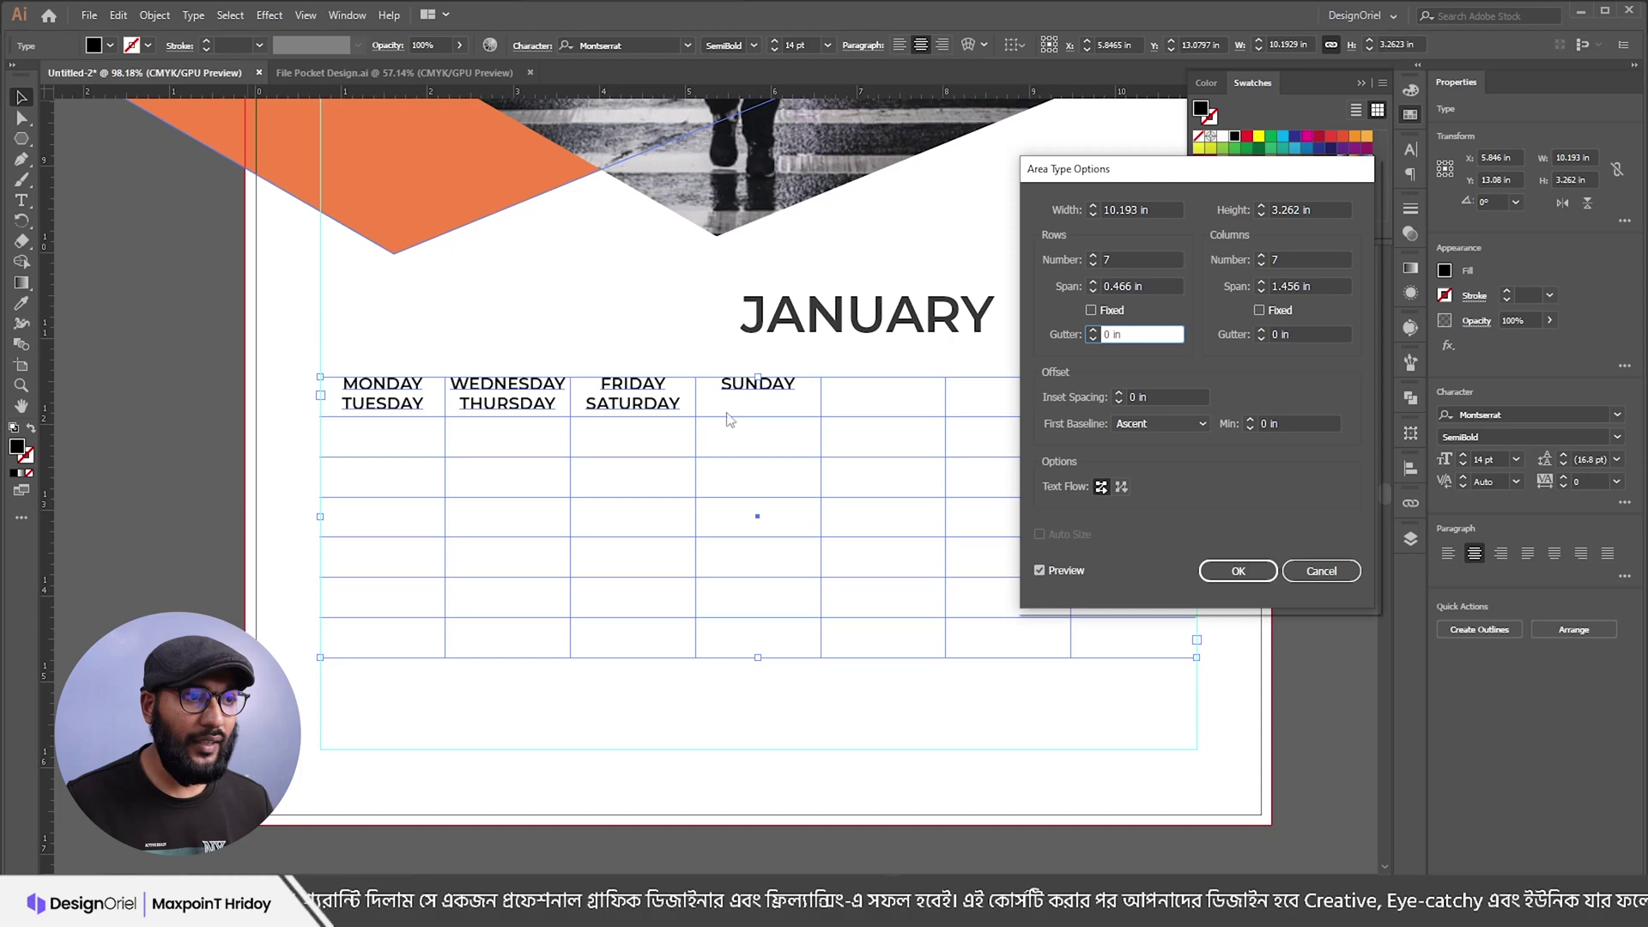
Step: Try x Height as the frame's first baseline, settle on Leading, and move the options dialog clear of the grid
click(1166, 425)
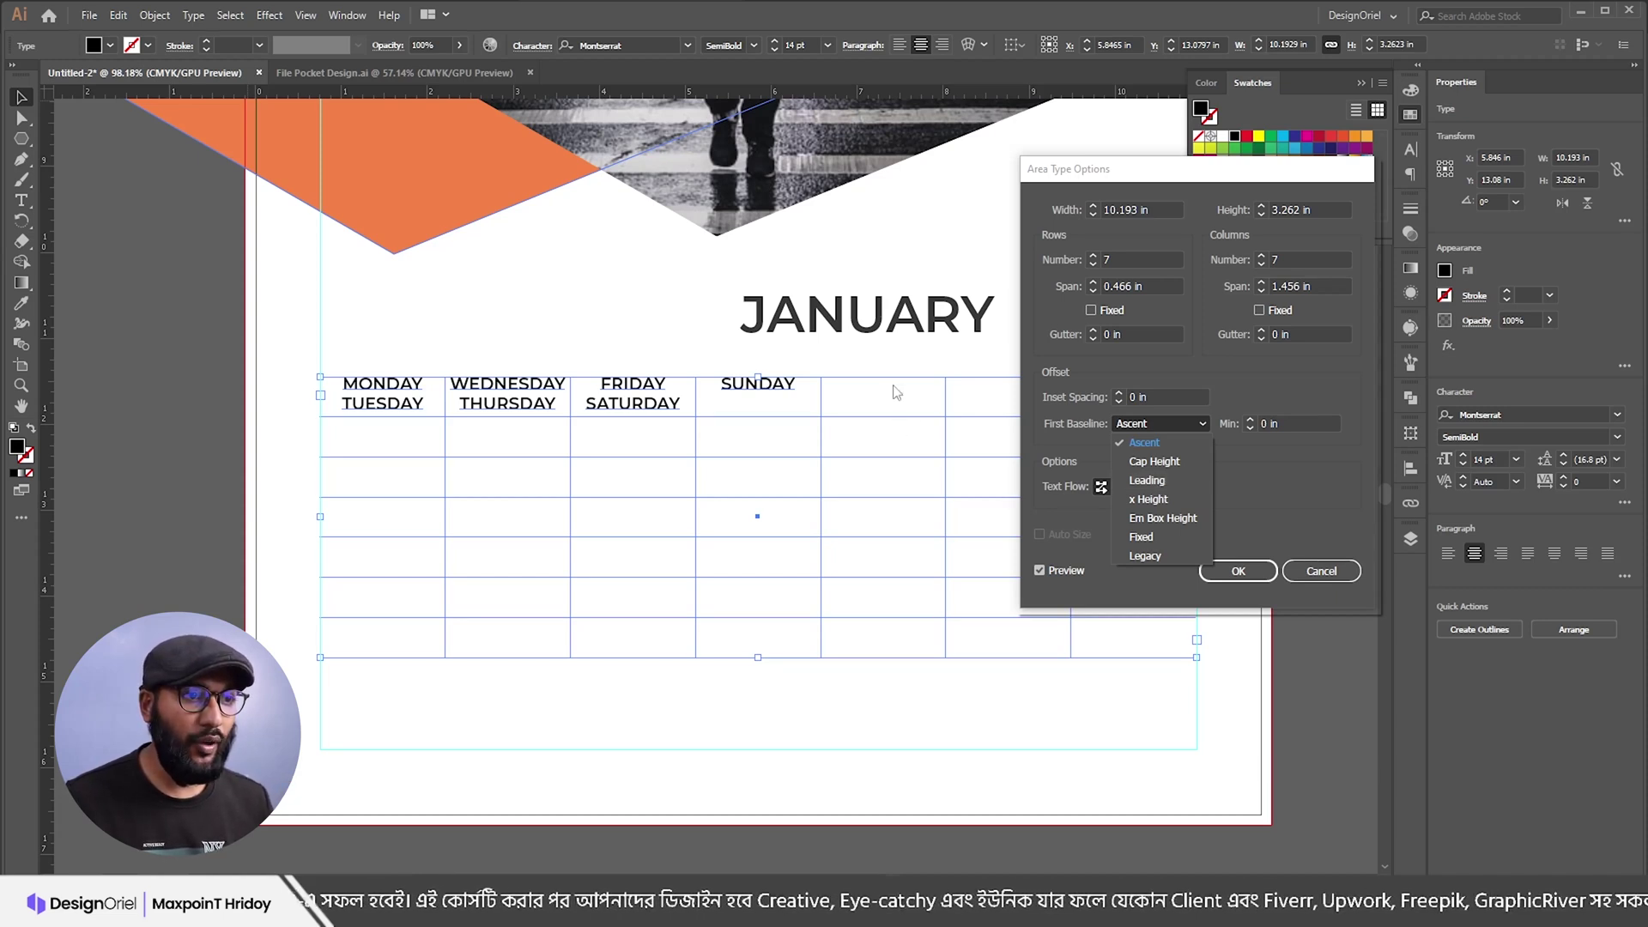
click(1150, 500)
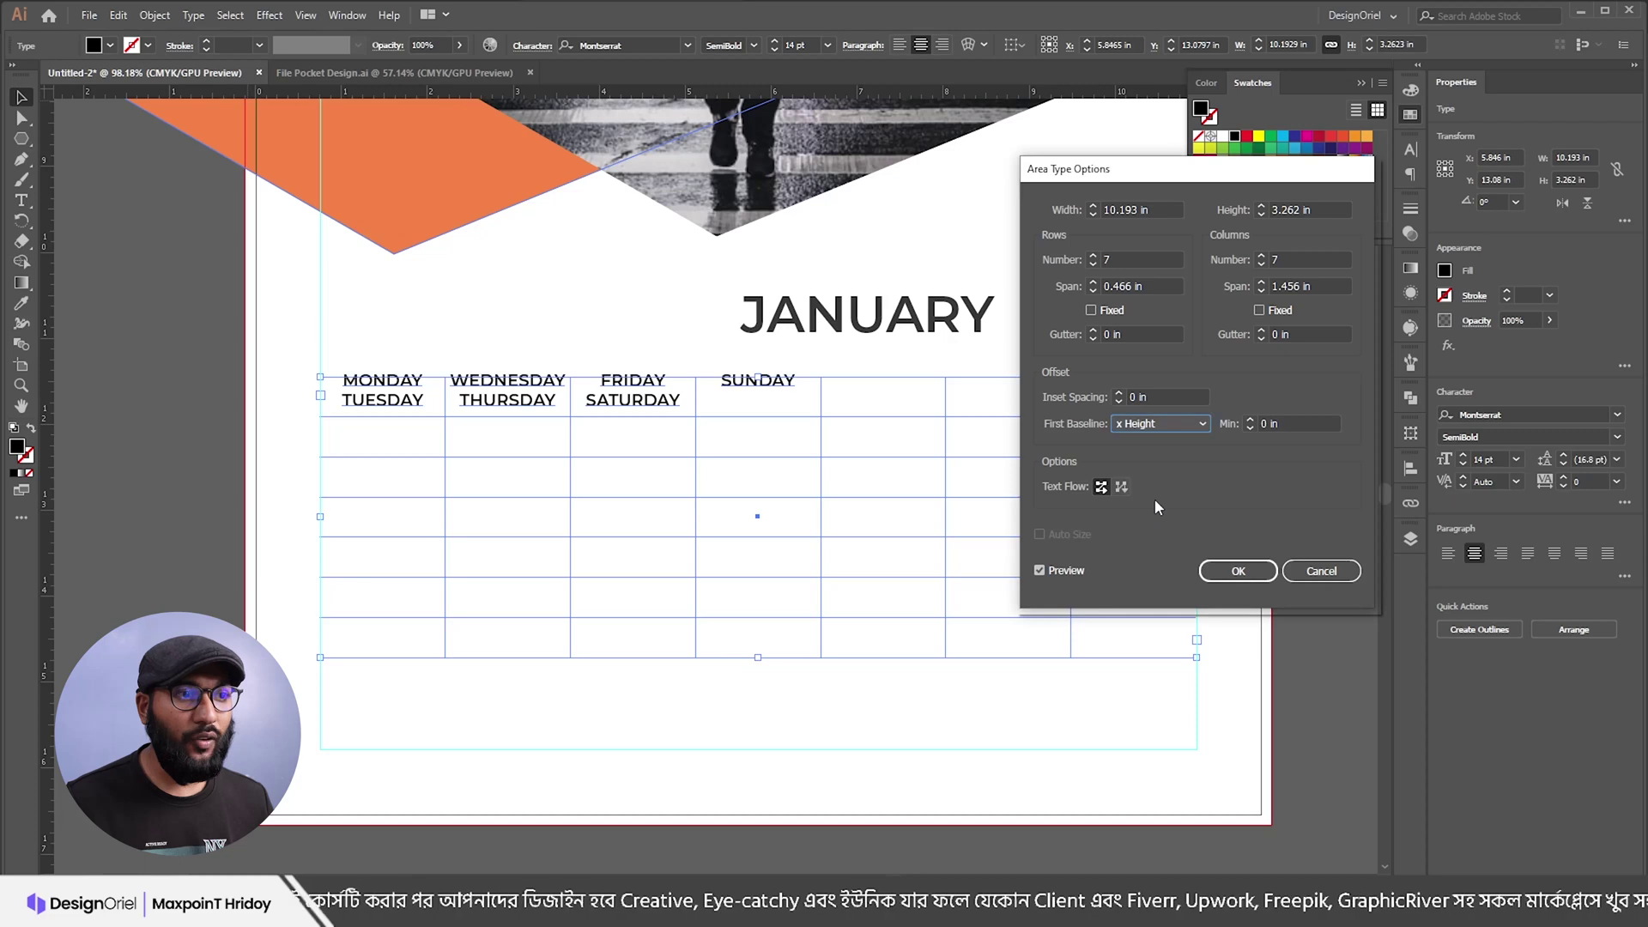
click(1162, 429)
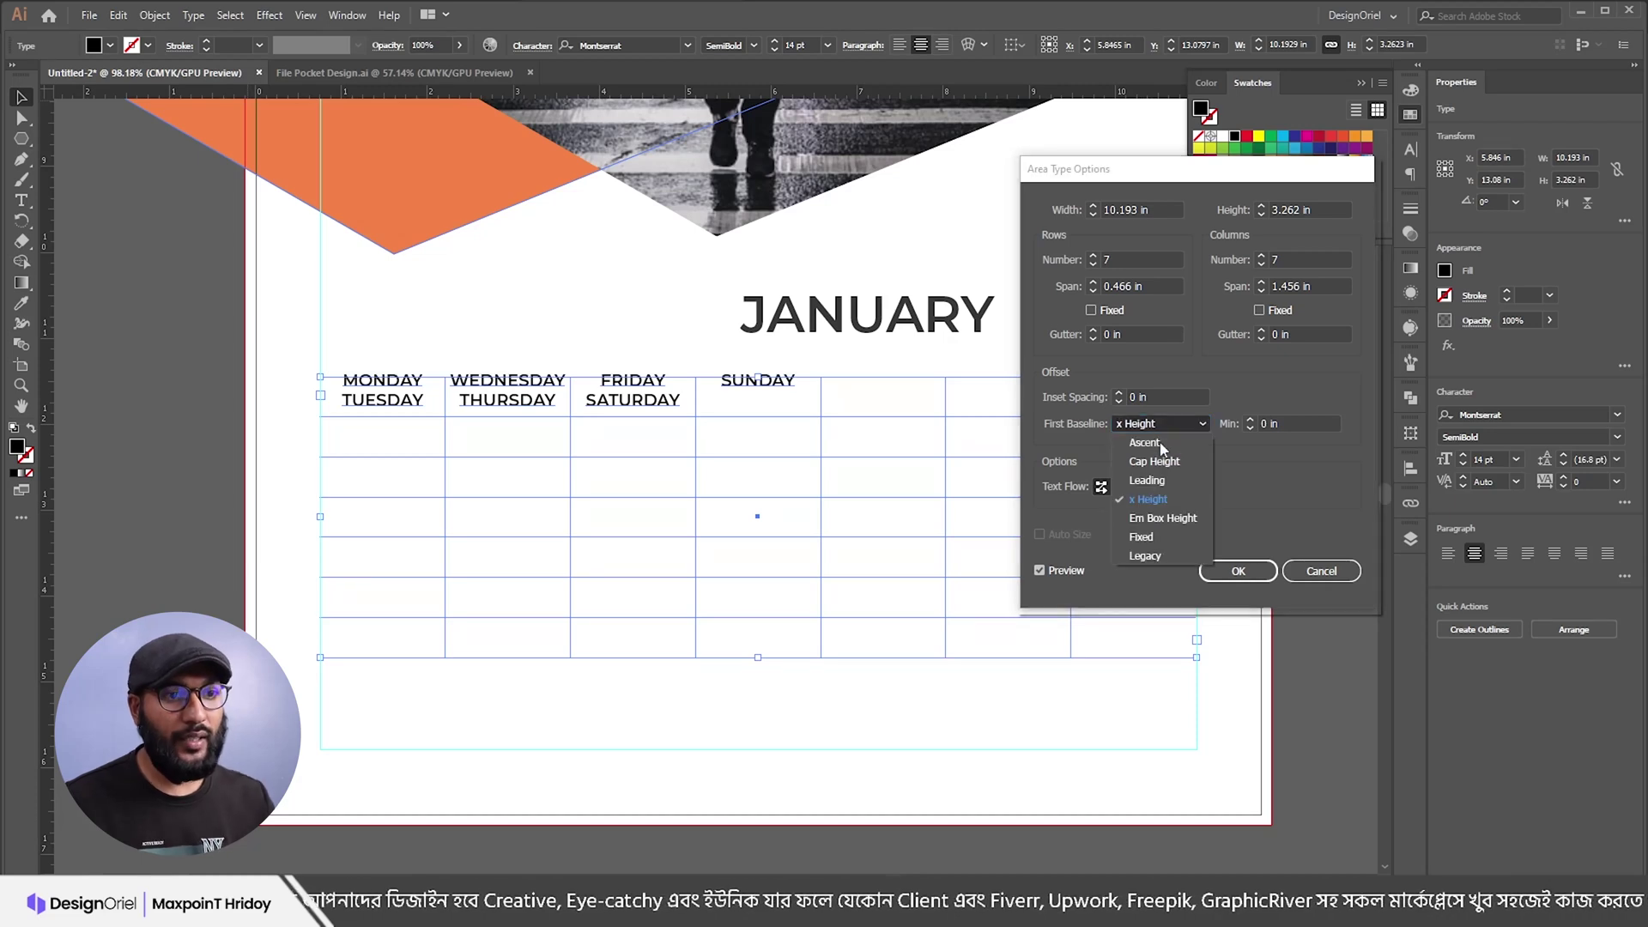
click(1156, 481)
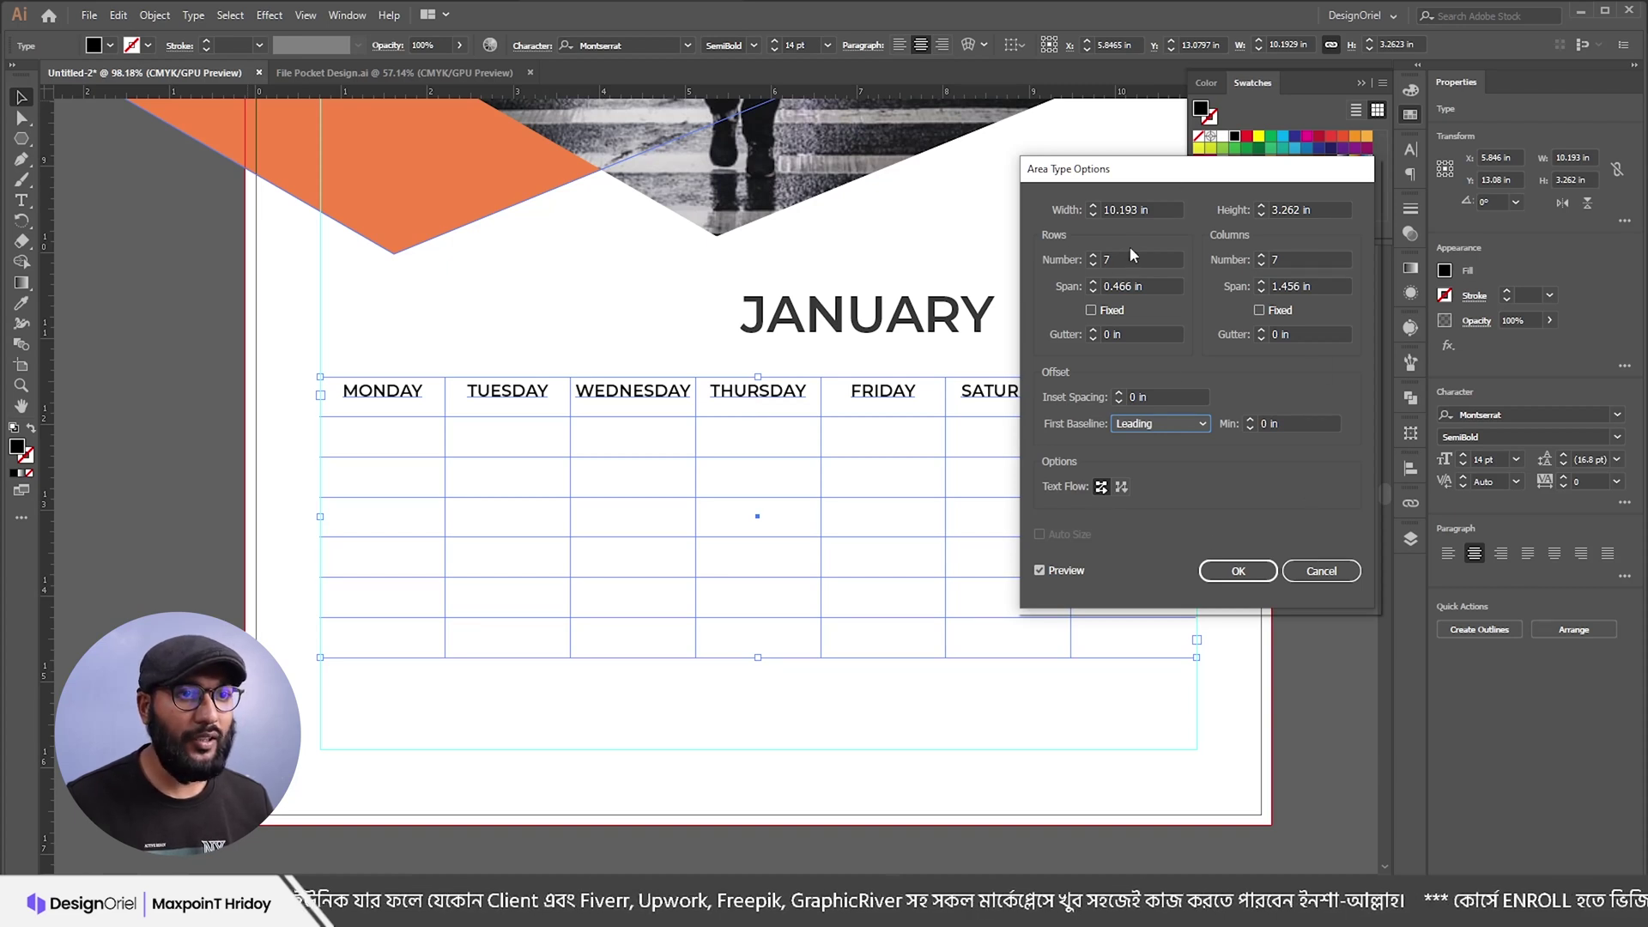
drag(1088, 174, 1192, 446)
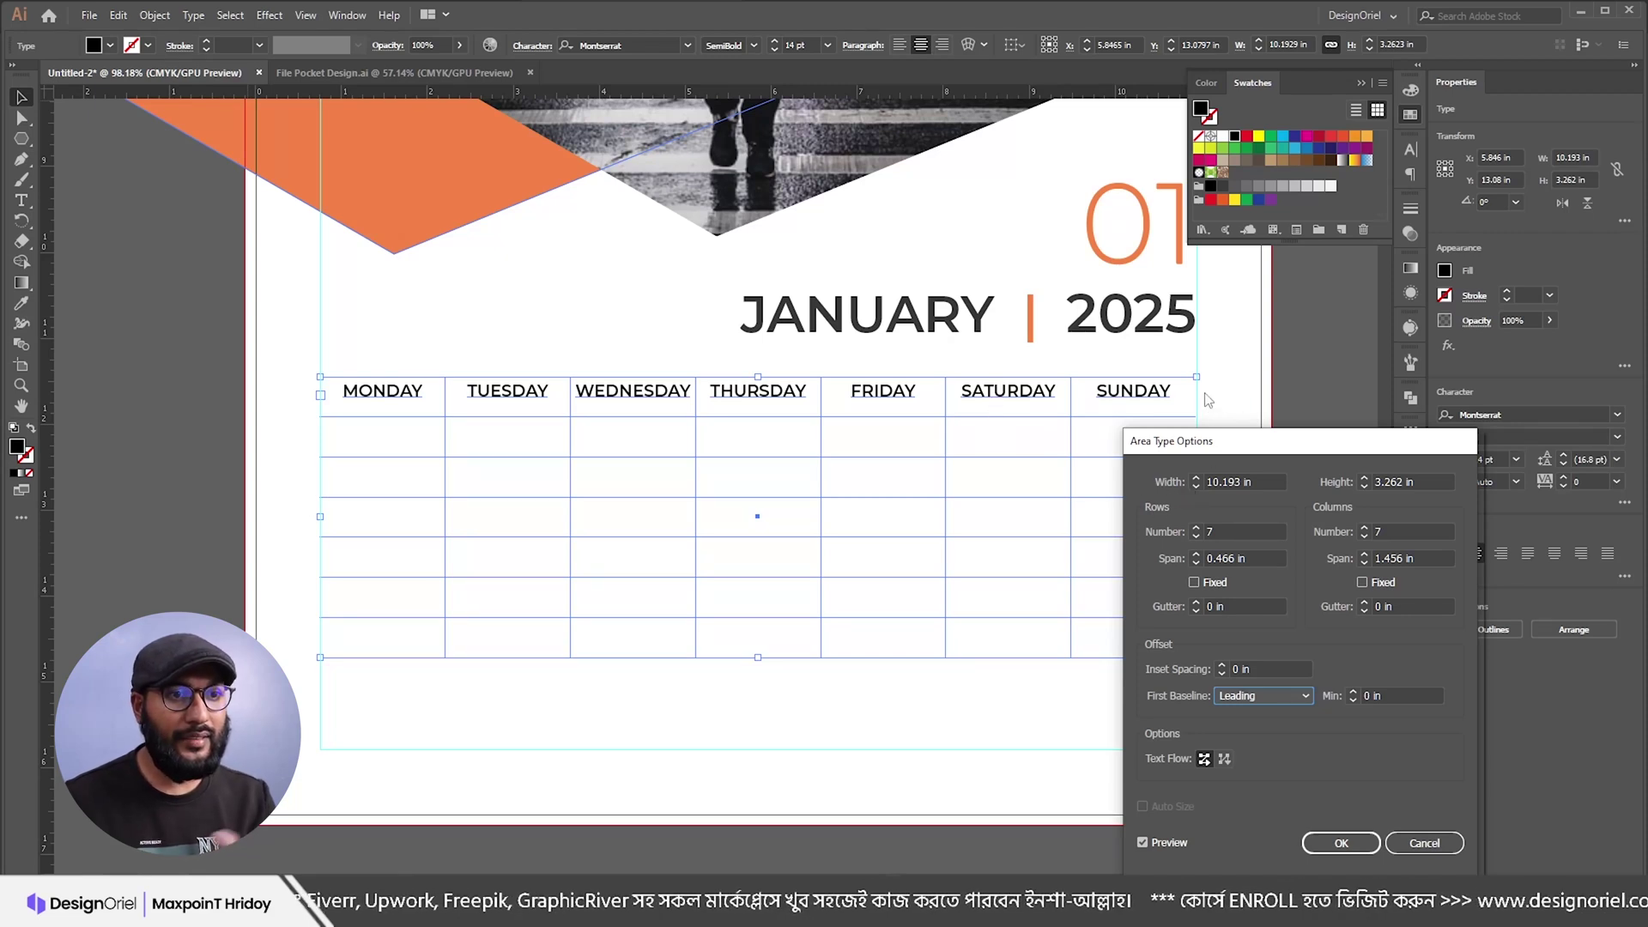
Step: Try a text frame width of 10.188 in with the preview refreshed, and restore the width to 10.193 in
click(1202, 483)
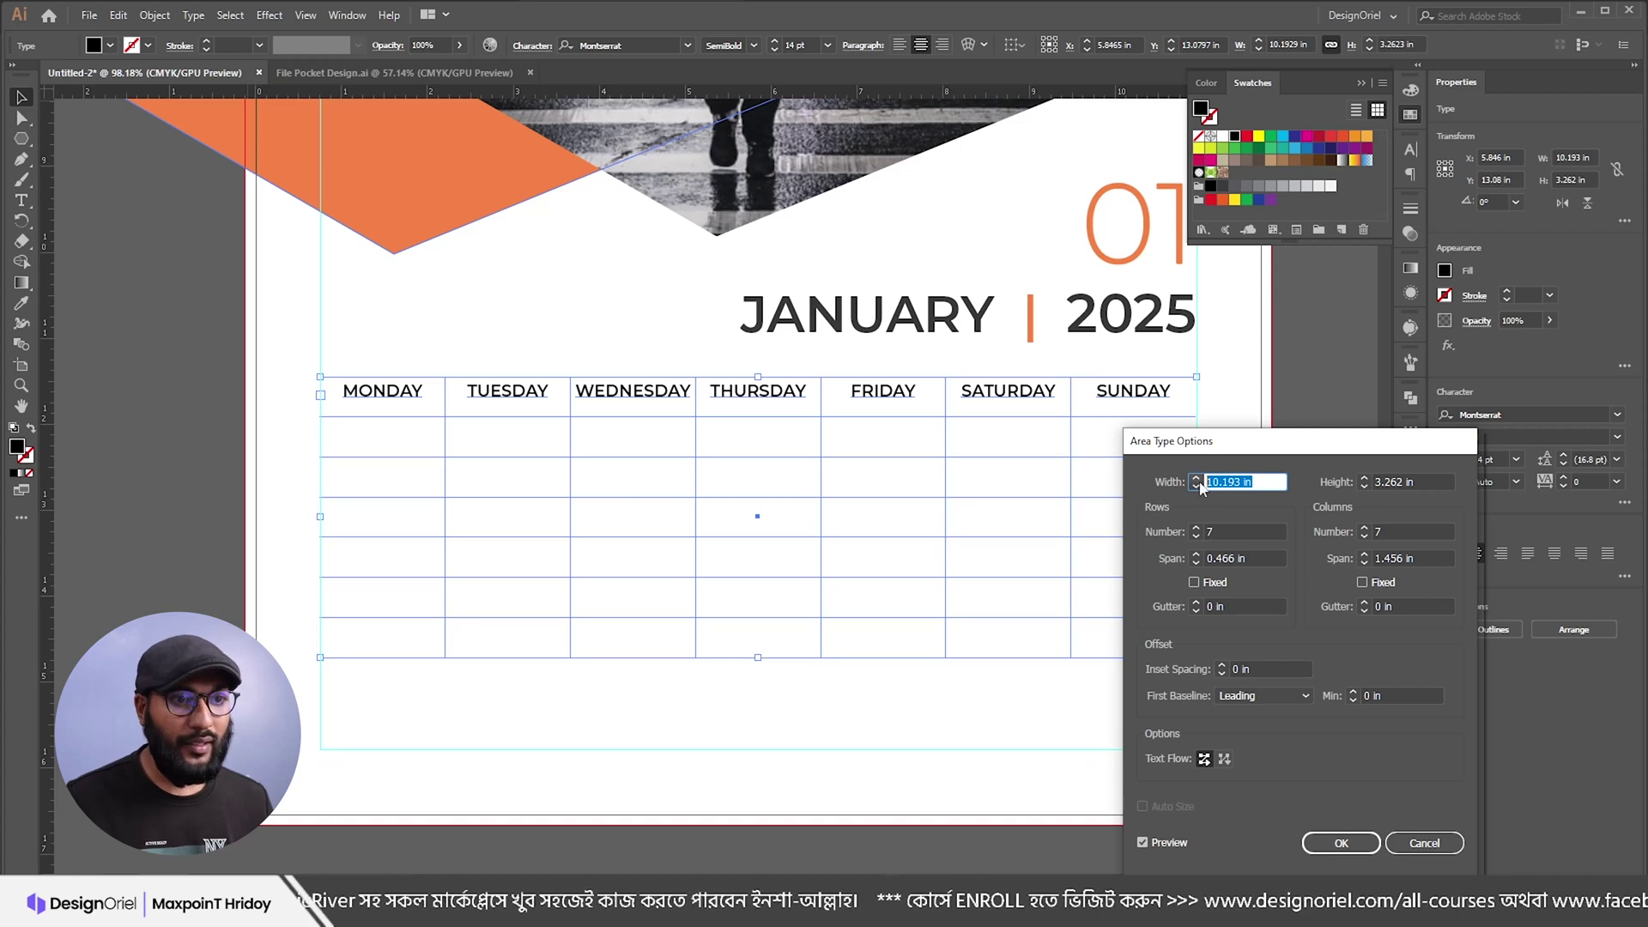
click(1196, 486)
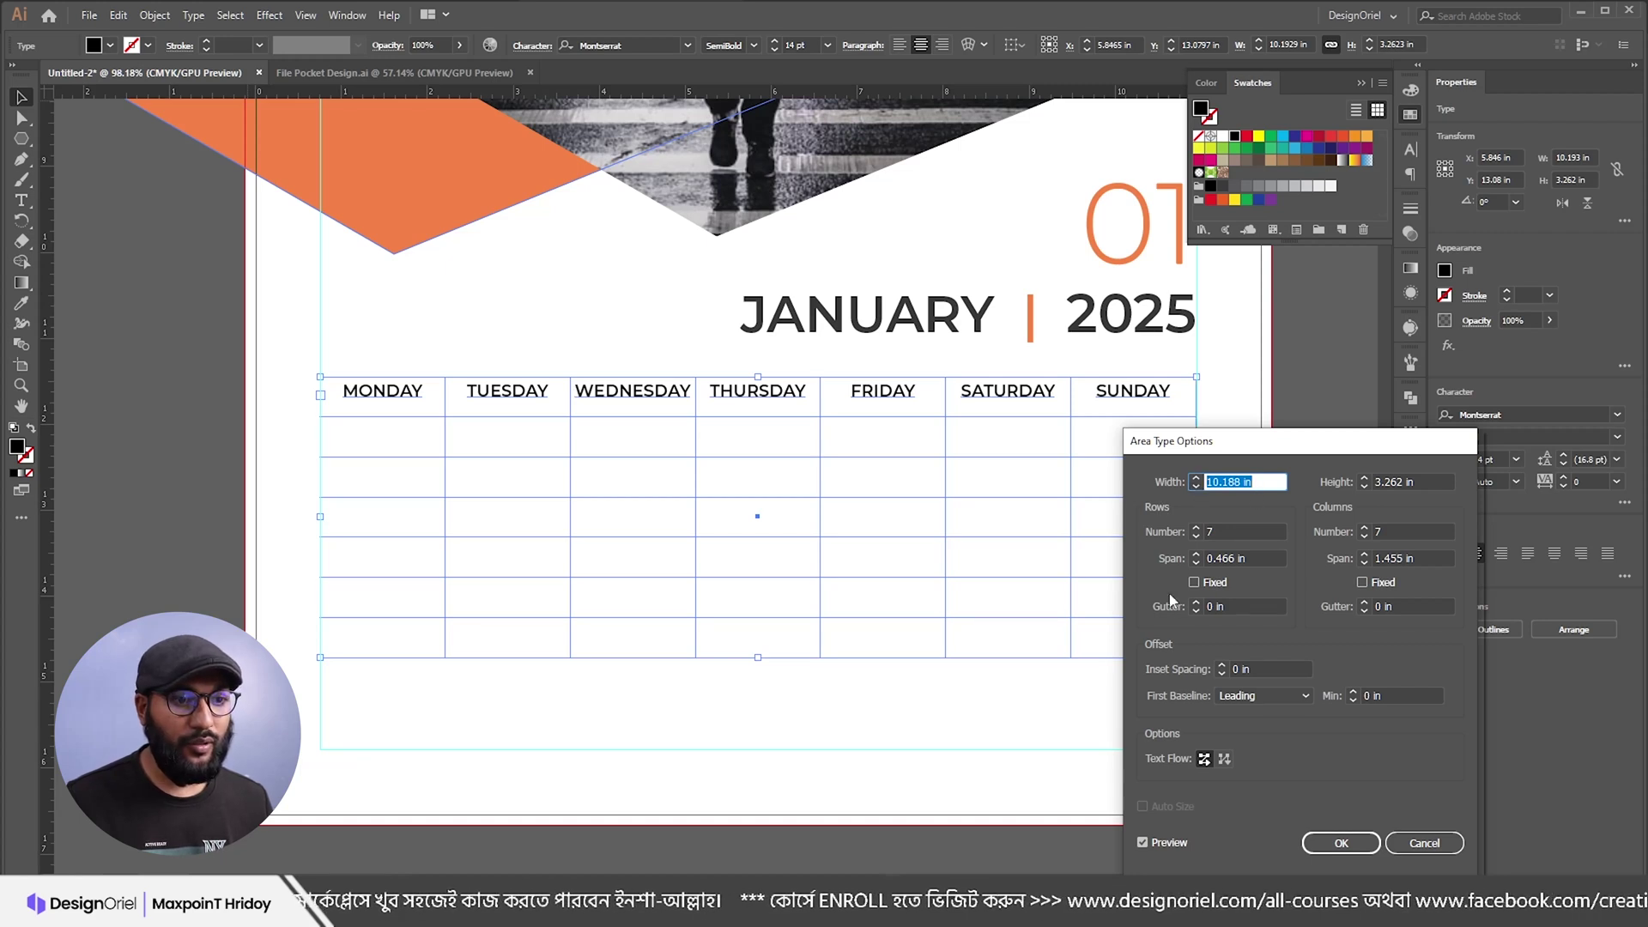
click(1168, 844)
click(1167, 844)
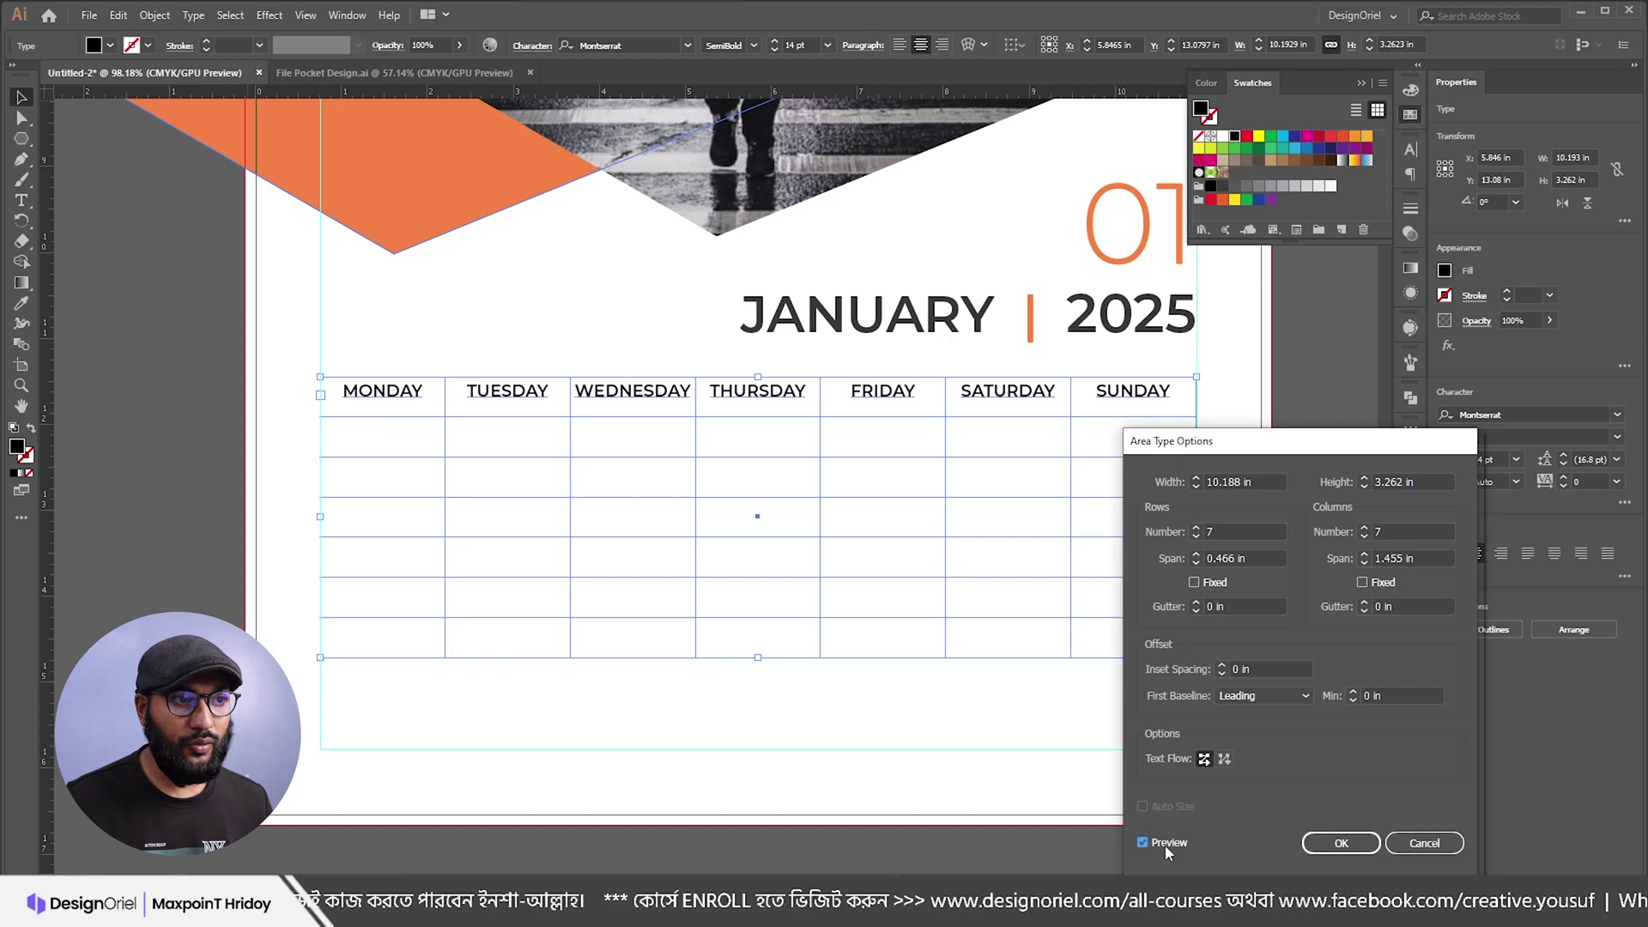
double_click(1236, 481)
text(10.193)
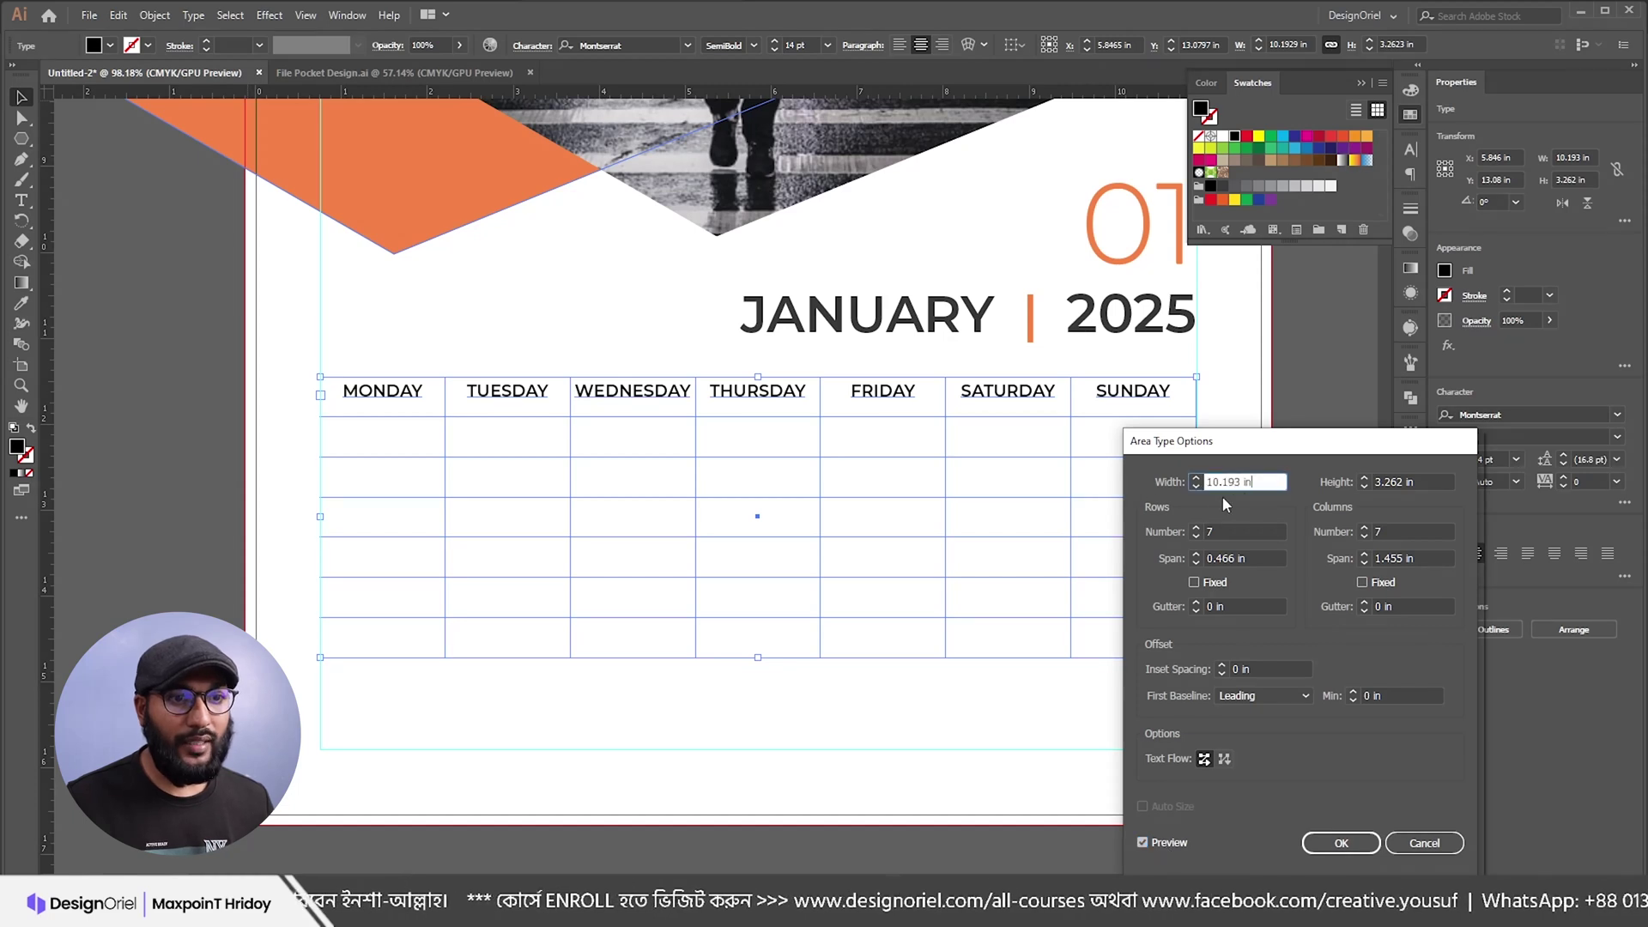
Step: Try taller heights for the weekday text frame, including 3.813 in and 3.5 in
click(1365, 479)
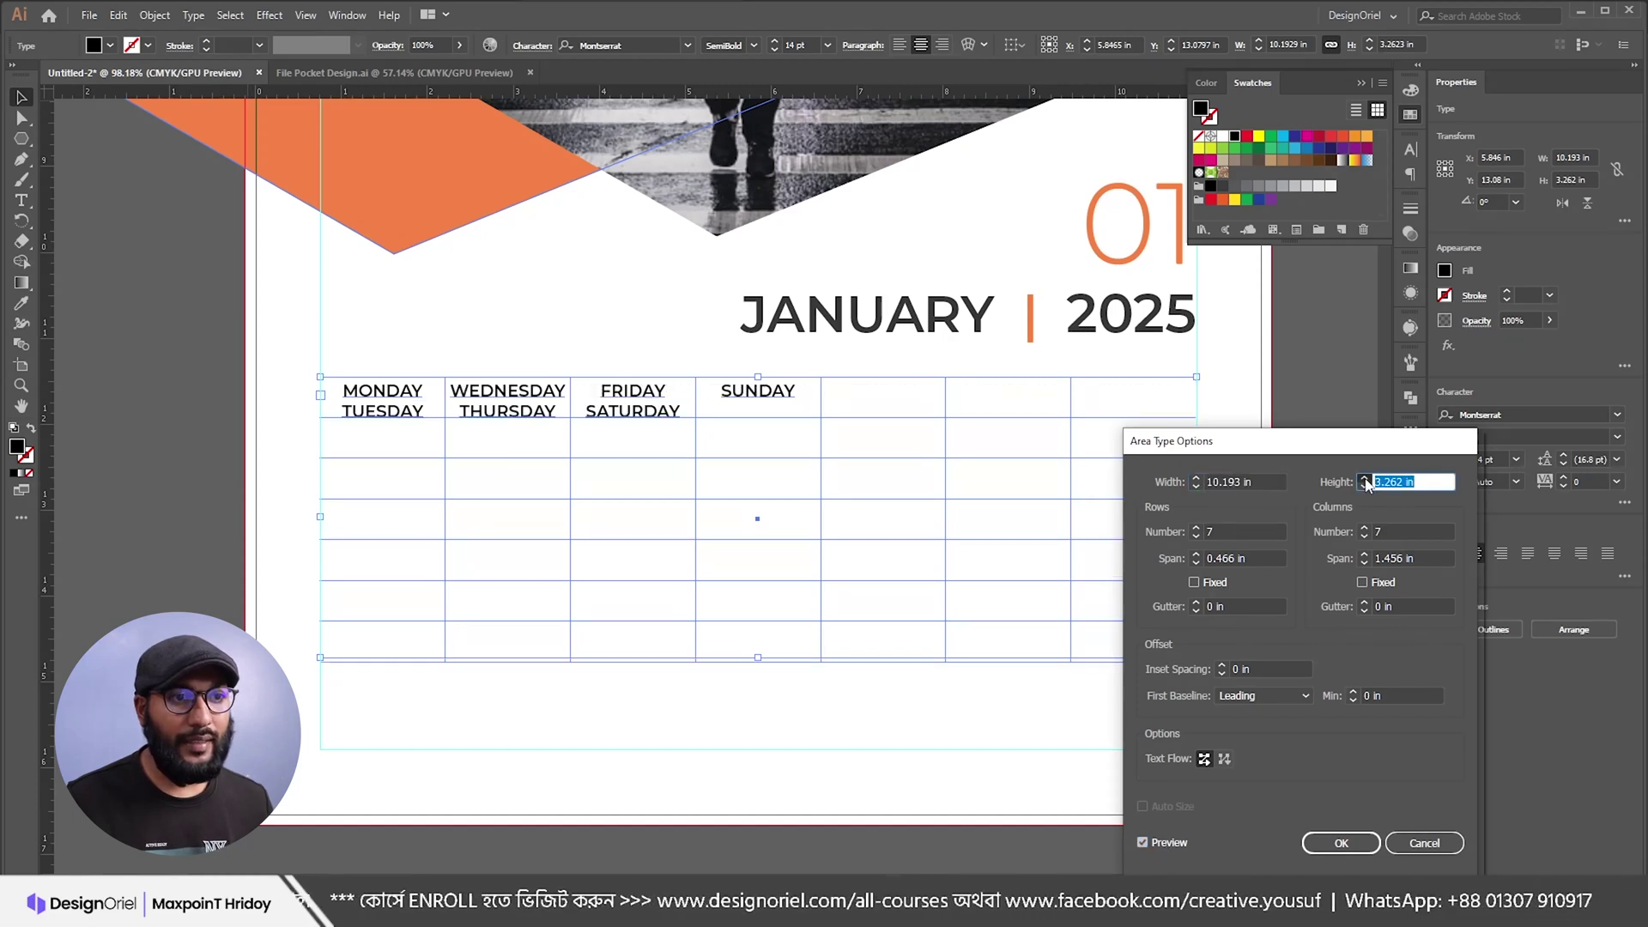
drag(1365, 483, 1366, 487)
click(1365, 486)
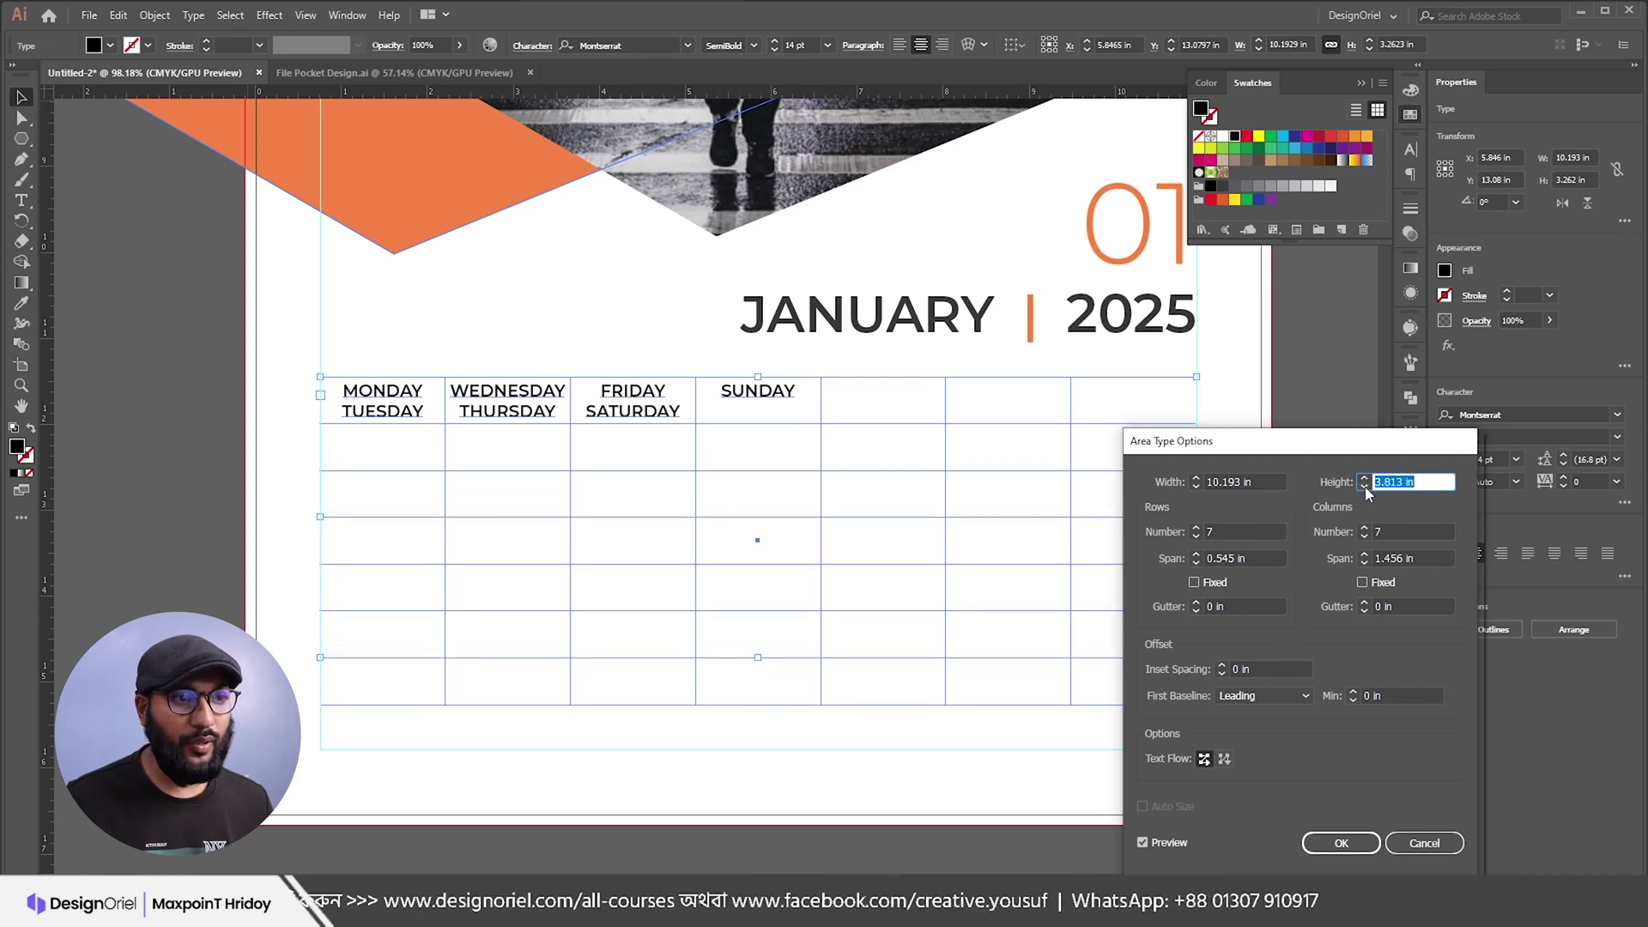
click(1420, 482)
drag(1296, 454, 1246, 352)
double_click(1365, 378)
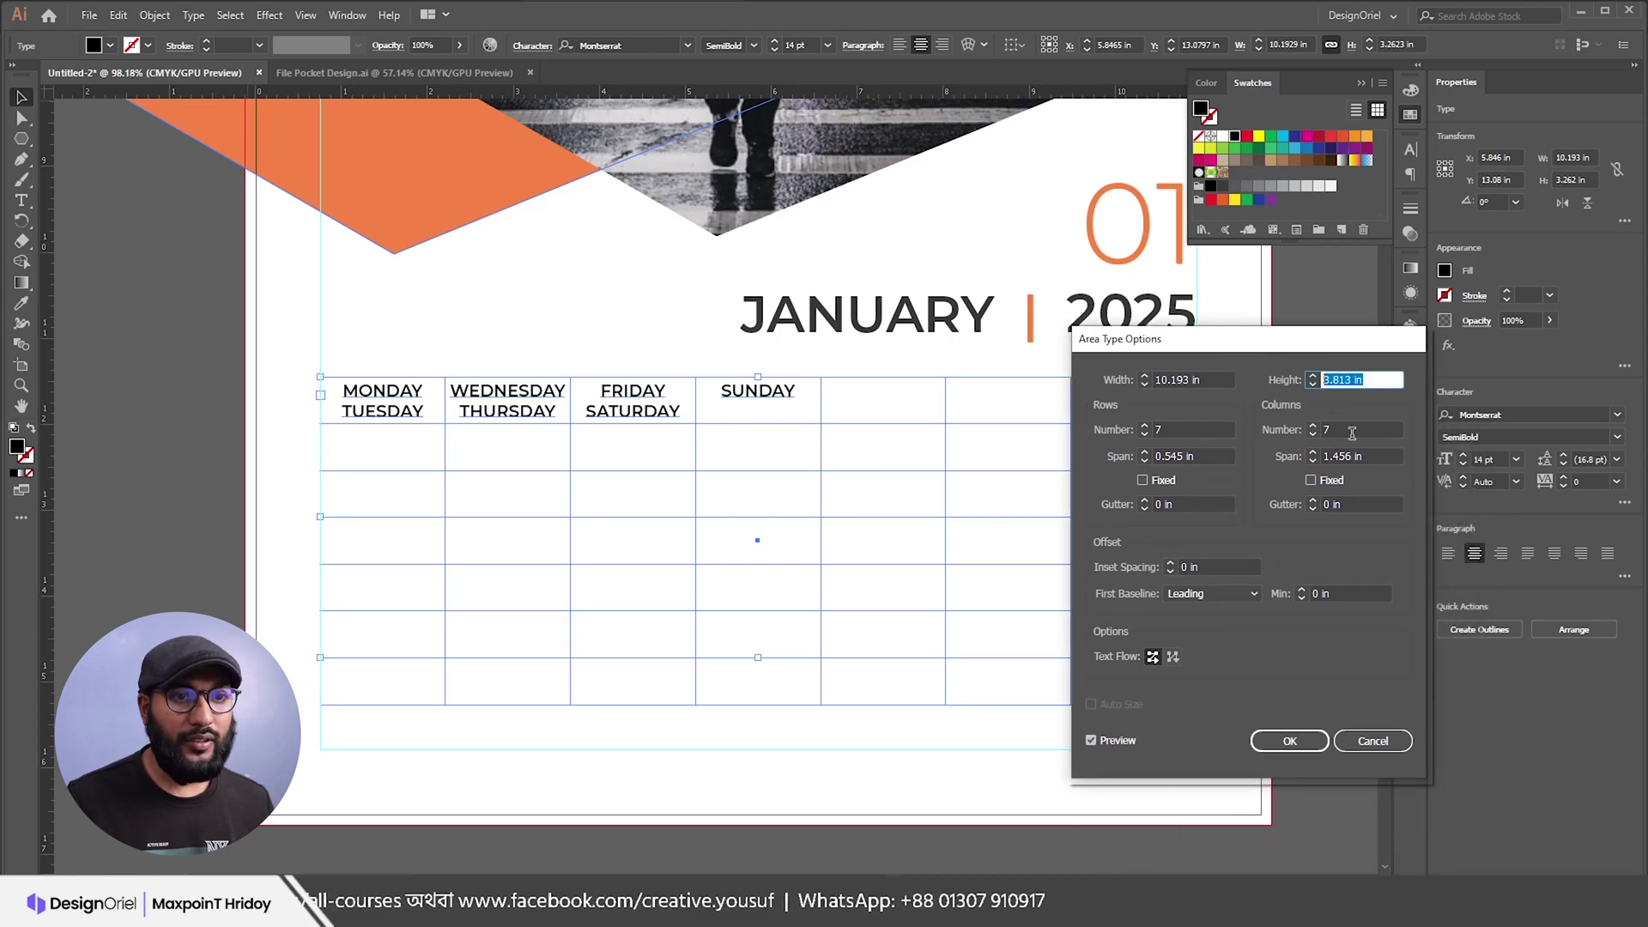
text(3.5)
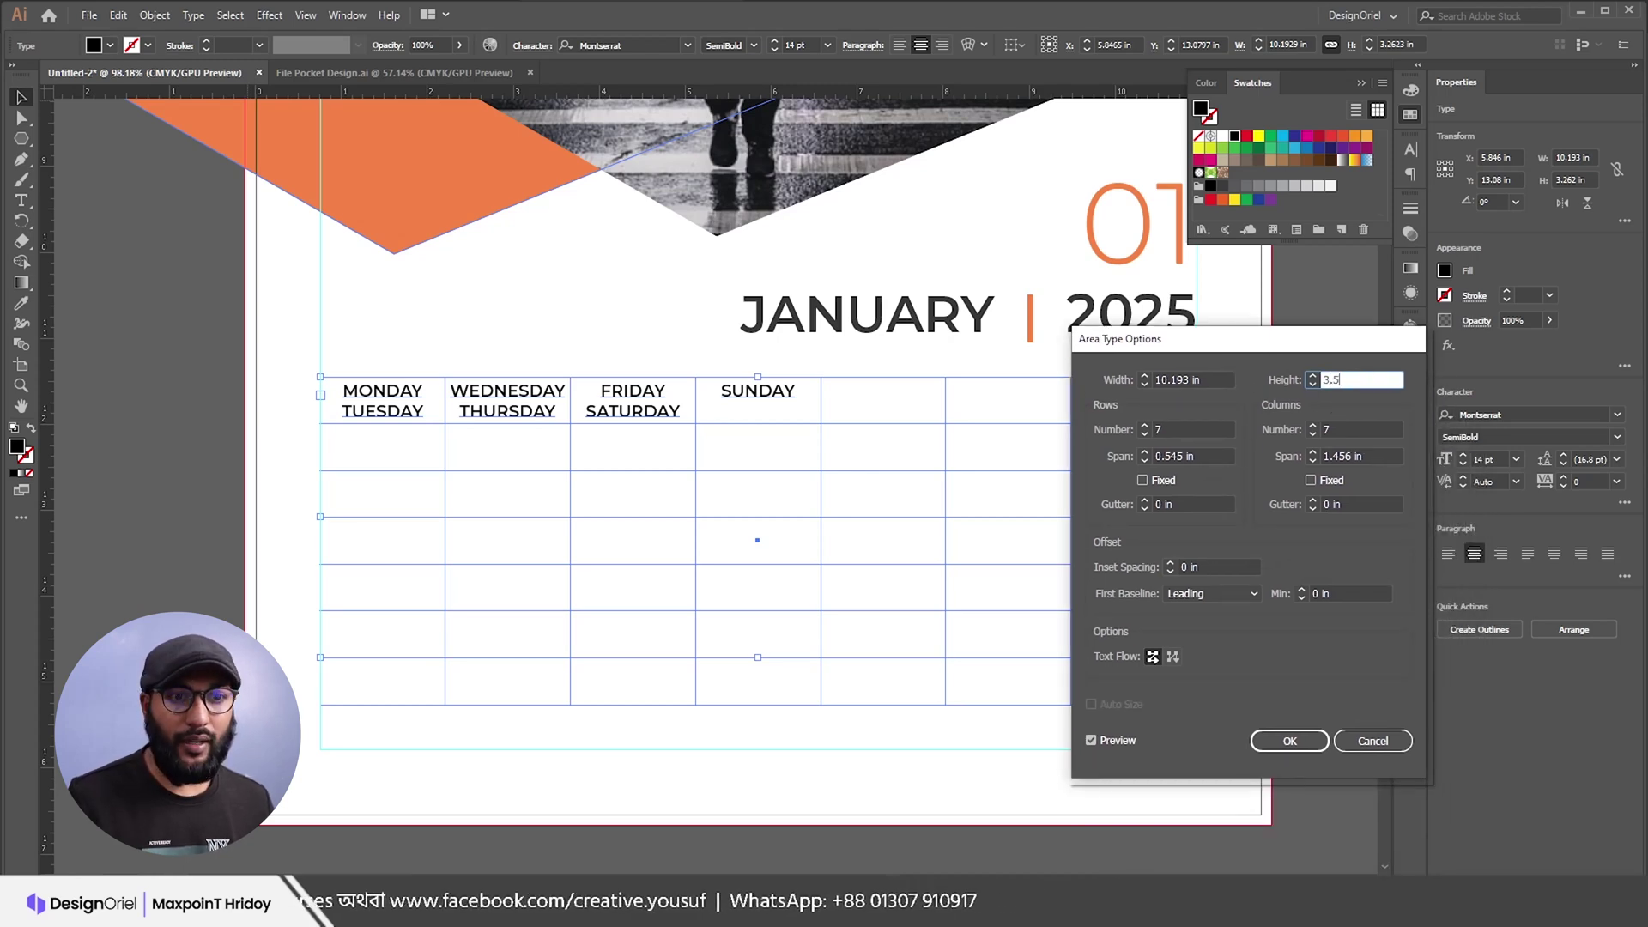
click(1214, 455)
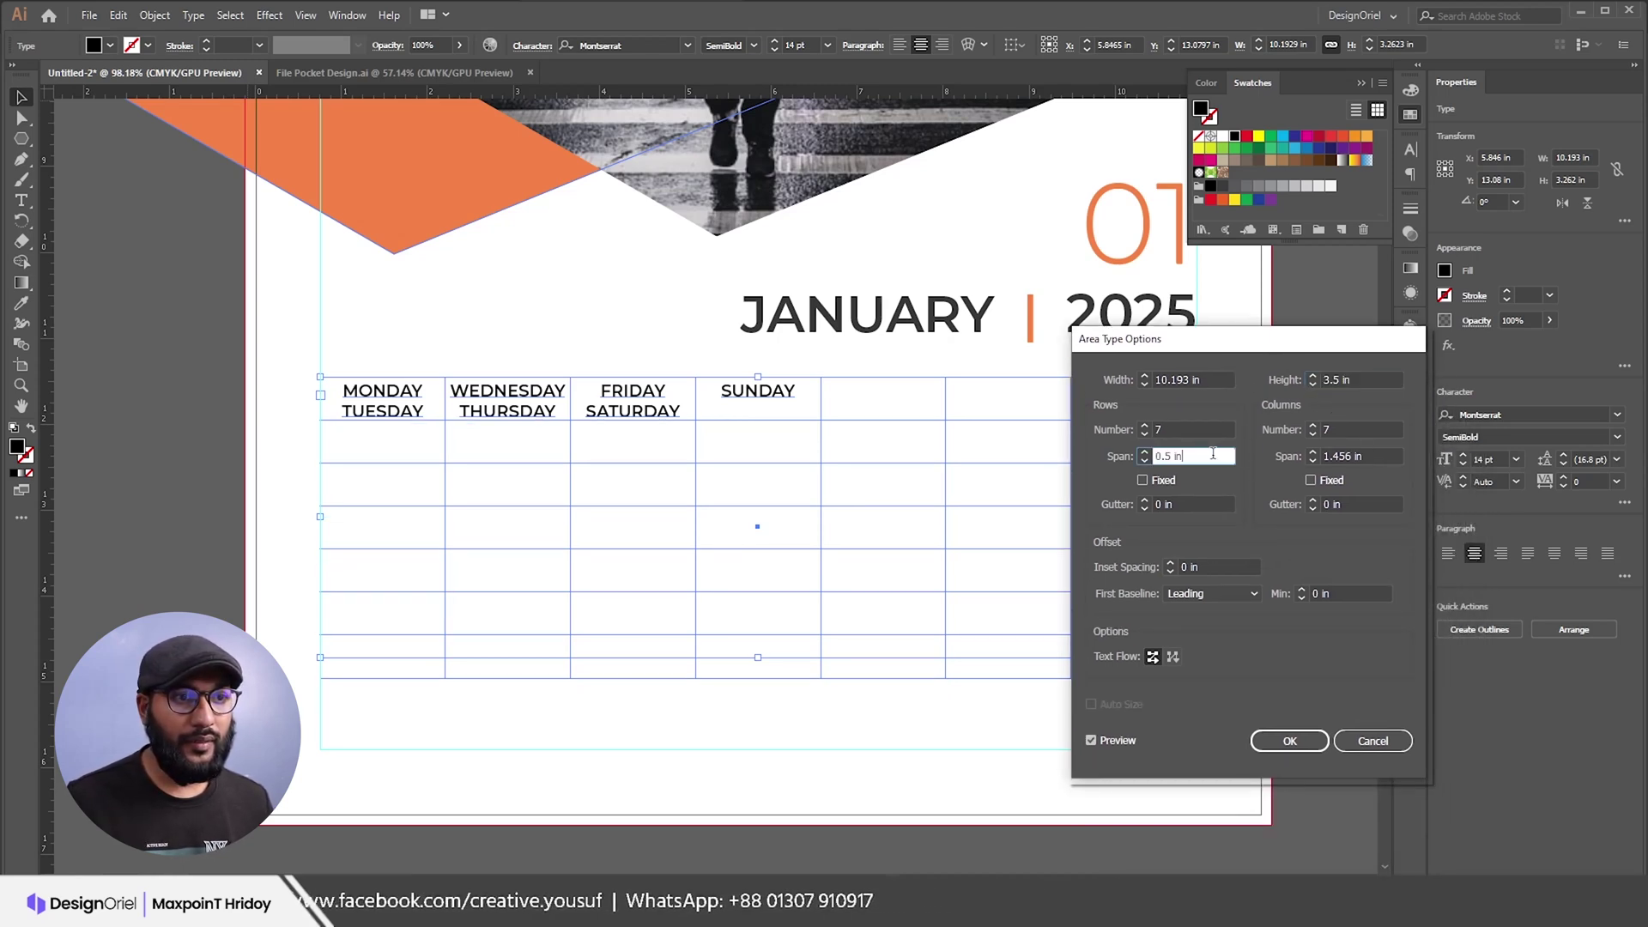
Step: Set the weekday text frame's height to 3.25 in and move the options dialog around to check the grid
double_click(1360, 380)
text(3)
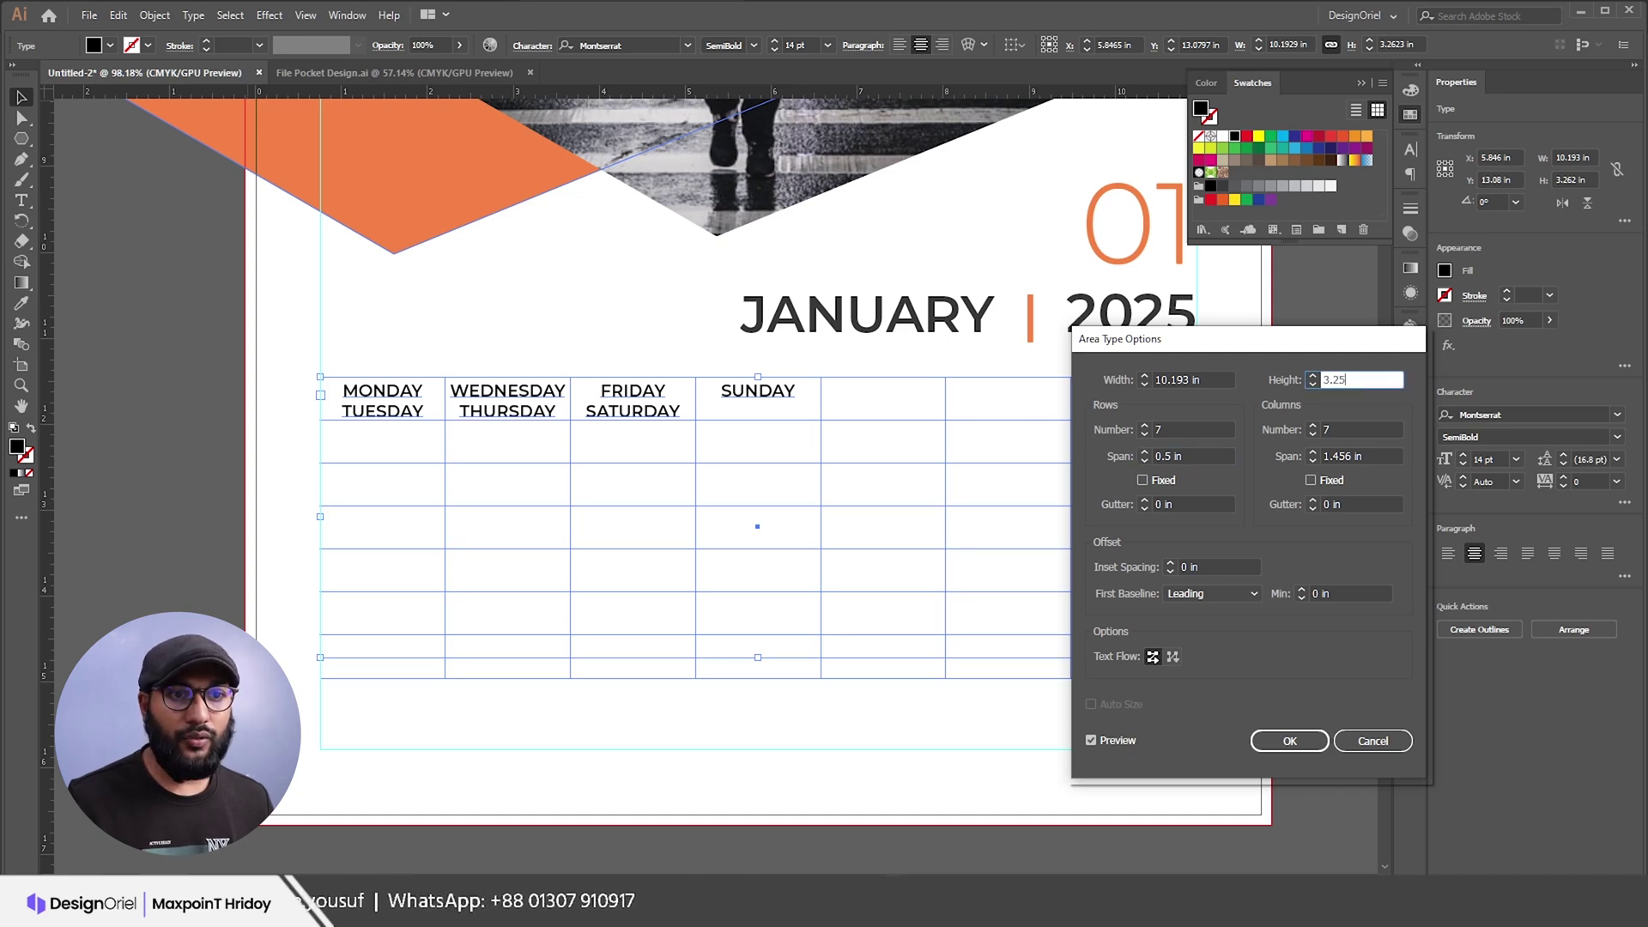
text(.25)
click(1352, 432)
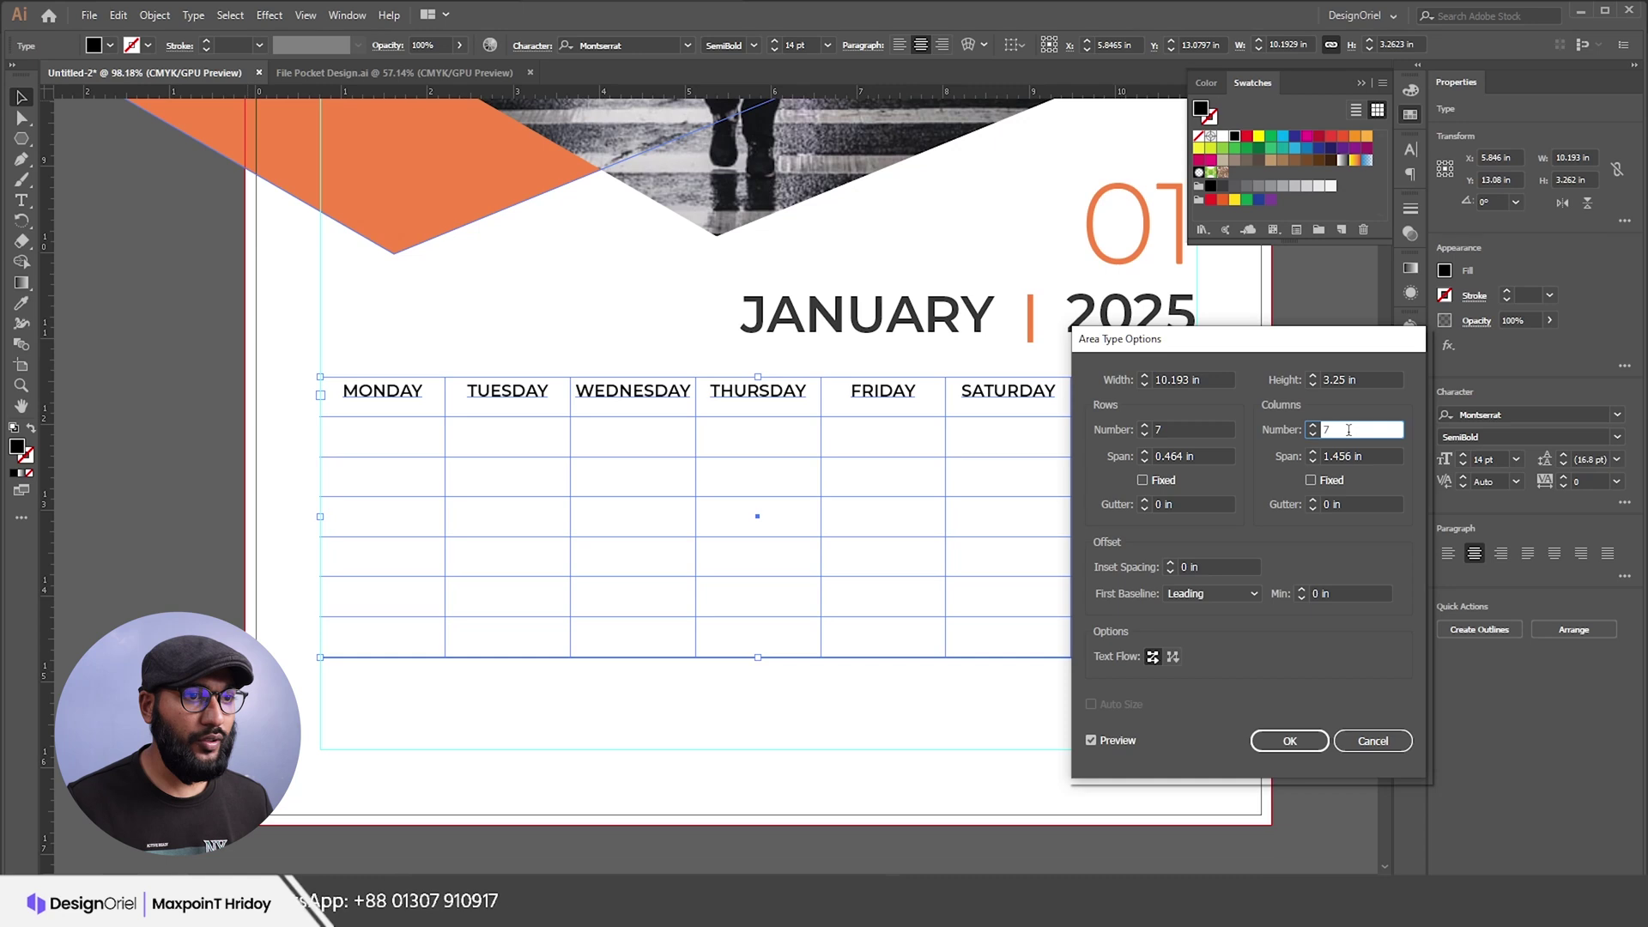
drag(1237, 335, 1236, 398)
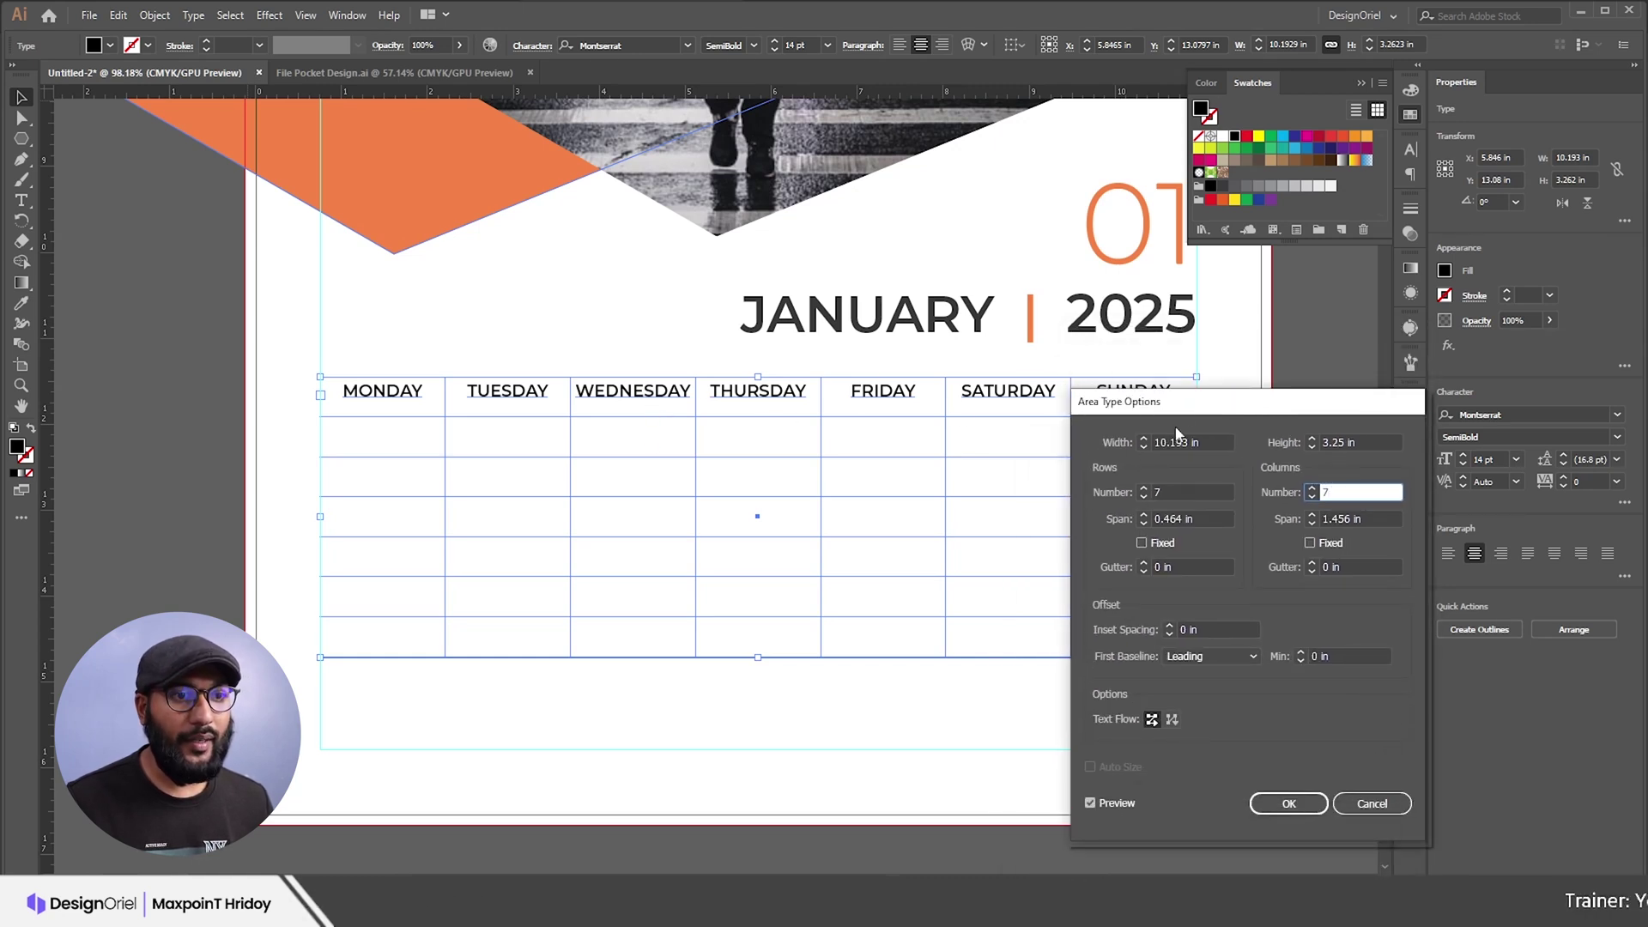
drag(1181, 407, 1382, 419)
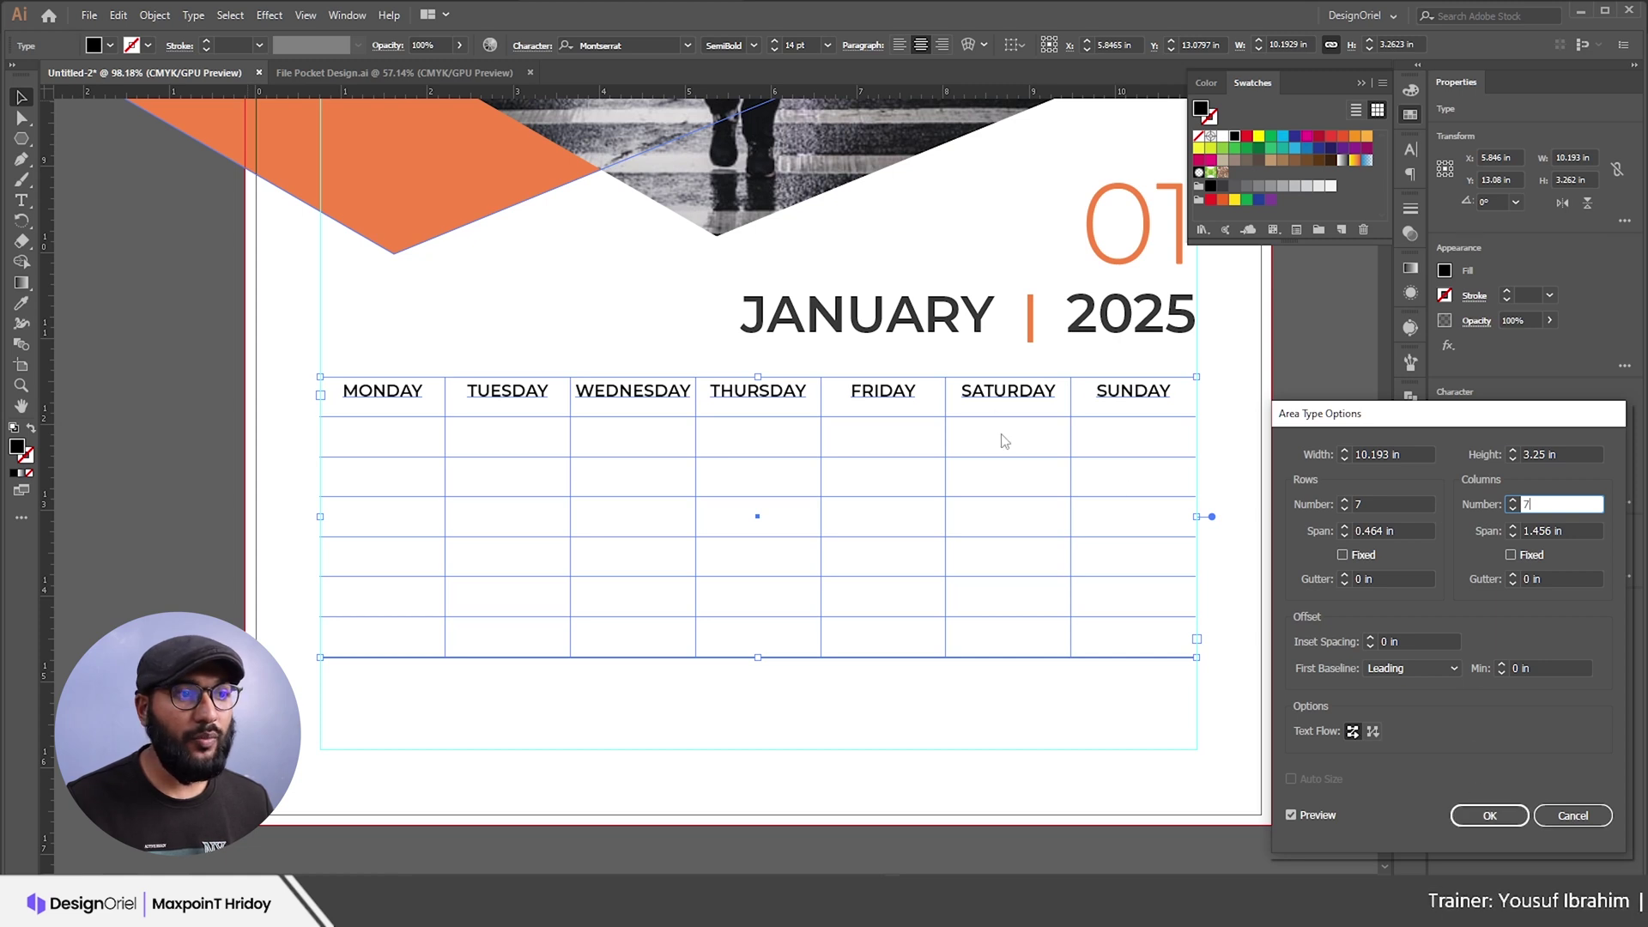
drag(1401, 427, 1295, 309)
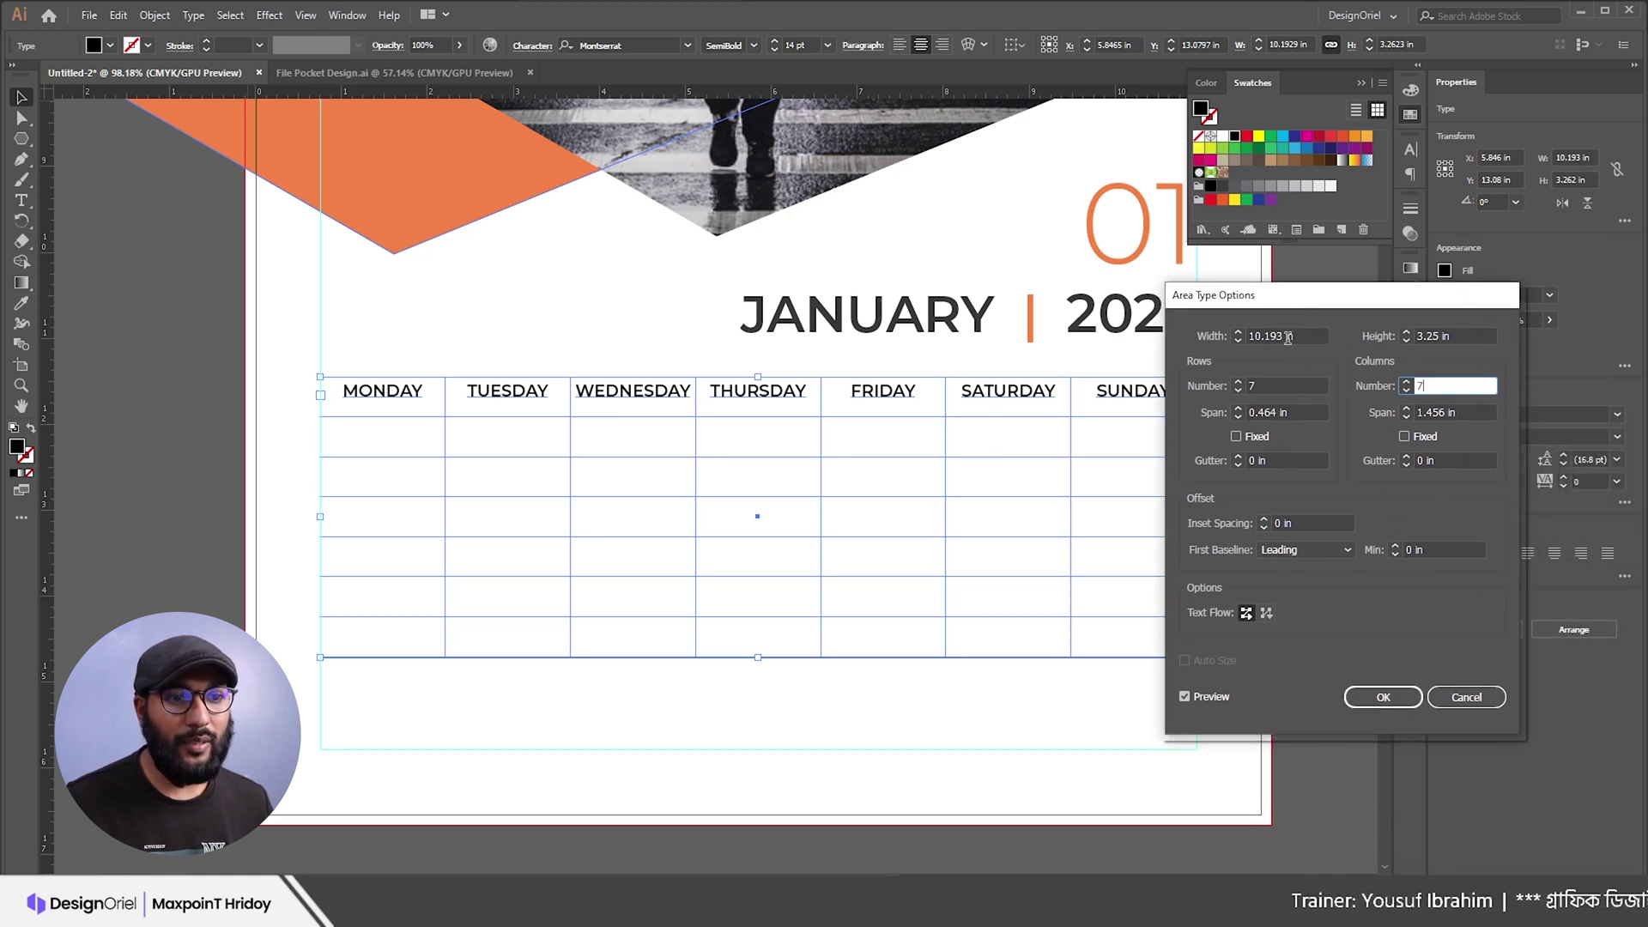
Step: Try the text flow by columns, return it to By Rows, Left to Right, and apply the area type options
click(1266, 614)
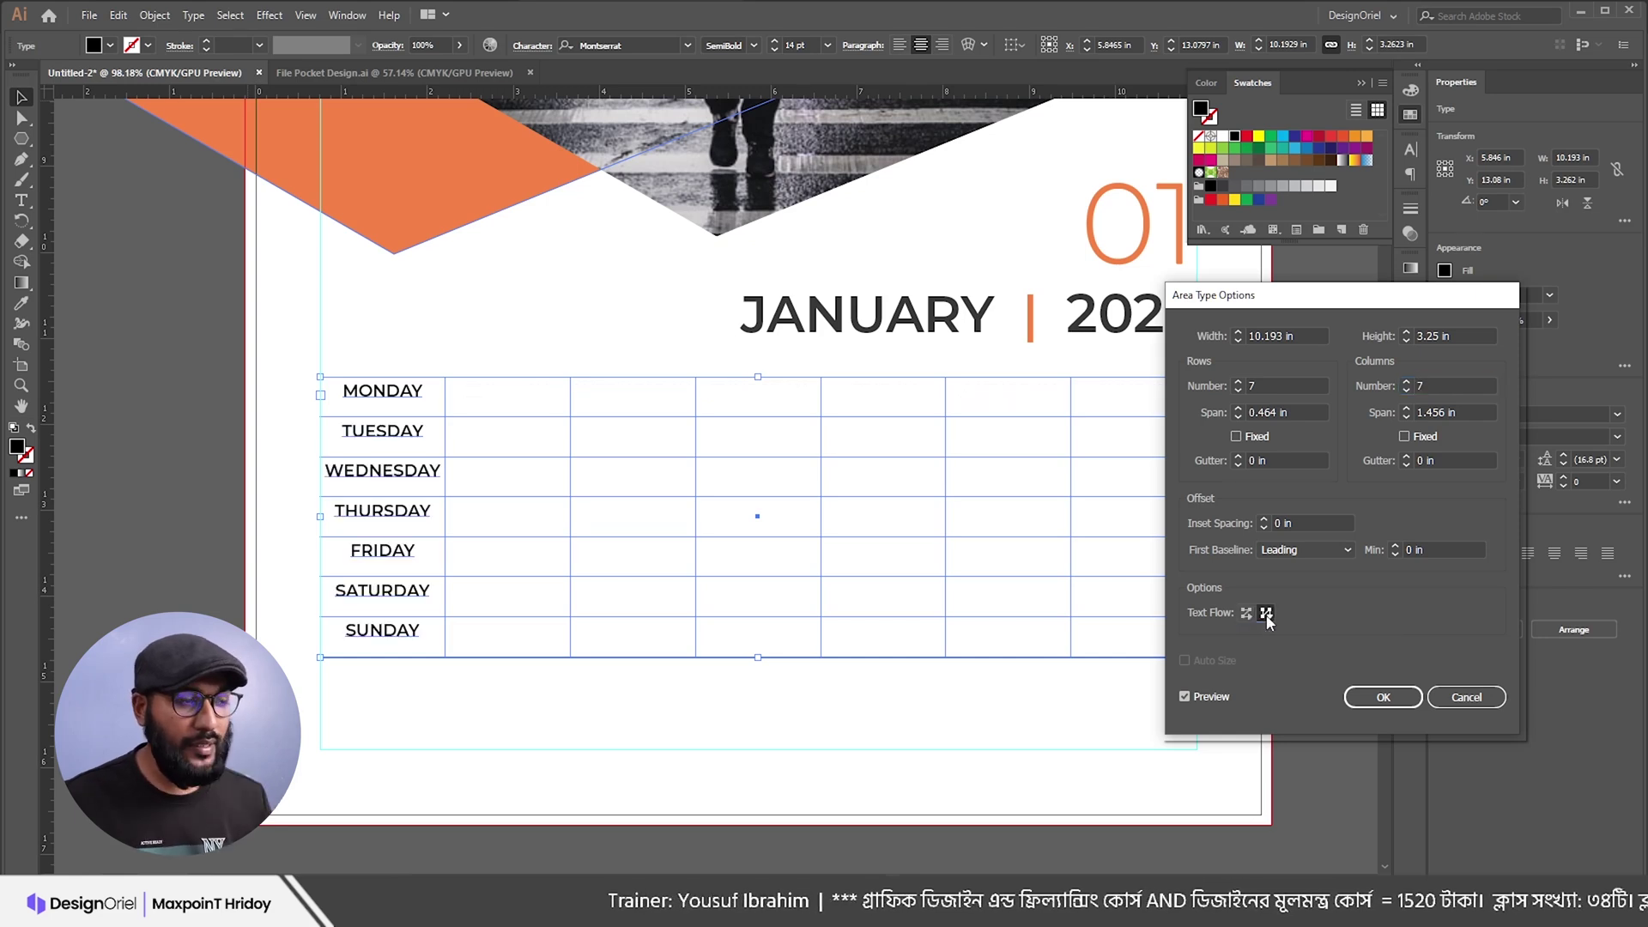
click(1246, 614)
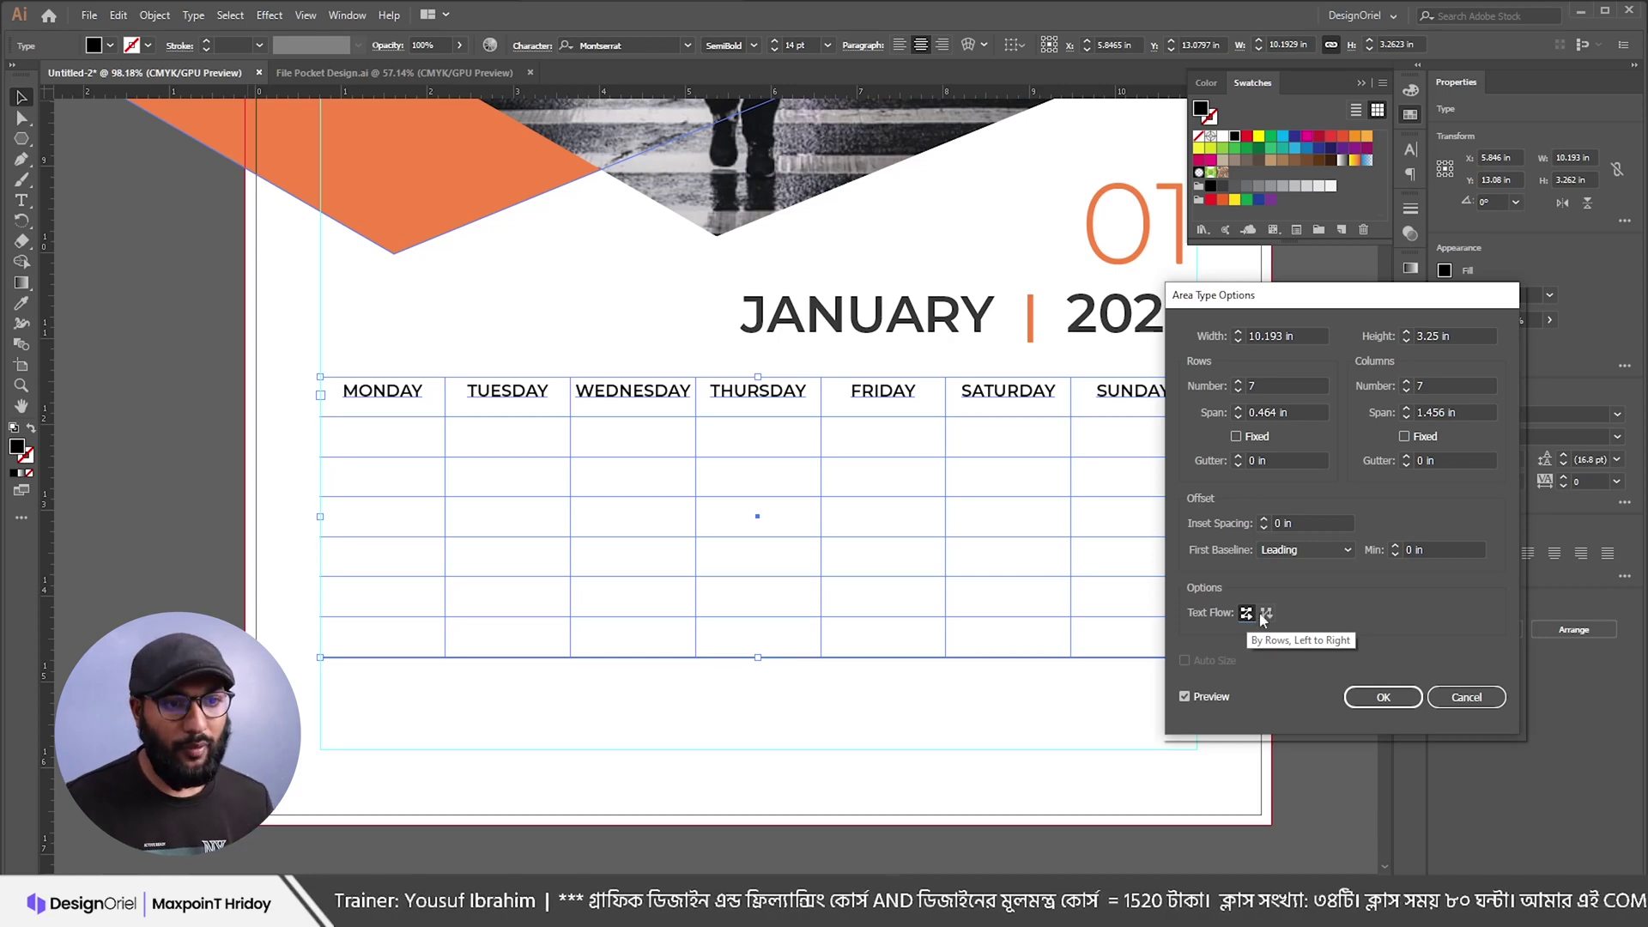
click(1384, 698)
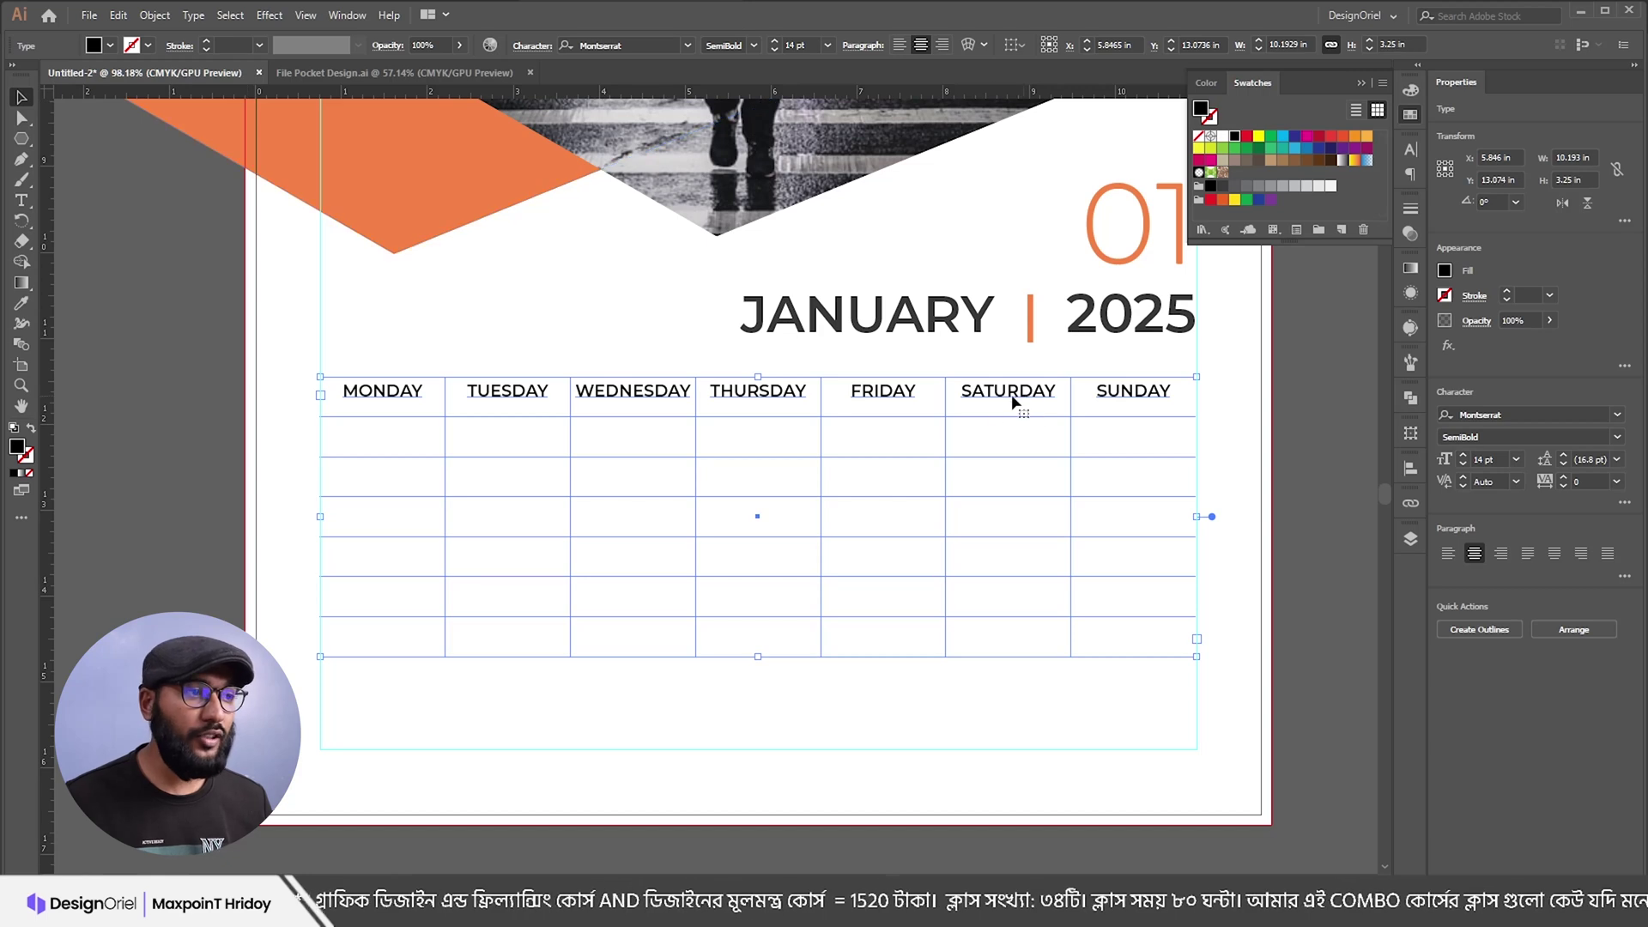
Step: Try a font size of 24 pt for the weekday names and settle on 15 pt
click(1463, 455)
click(1463, 455)
click(1463, 455)
click(1463, 455)
click(1463, 455)
click(1463, 456)
click(1463, 456)
click(1463, 456)
click(1463, 456)
click(1462, 455)
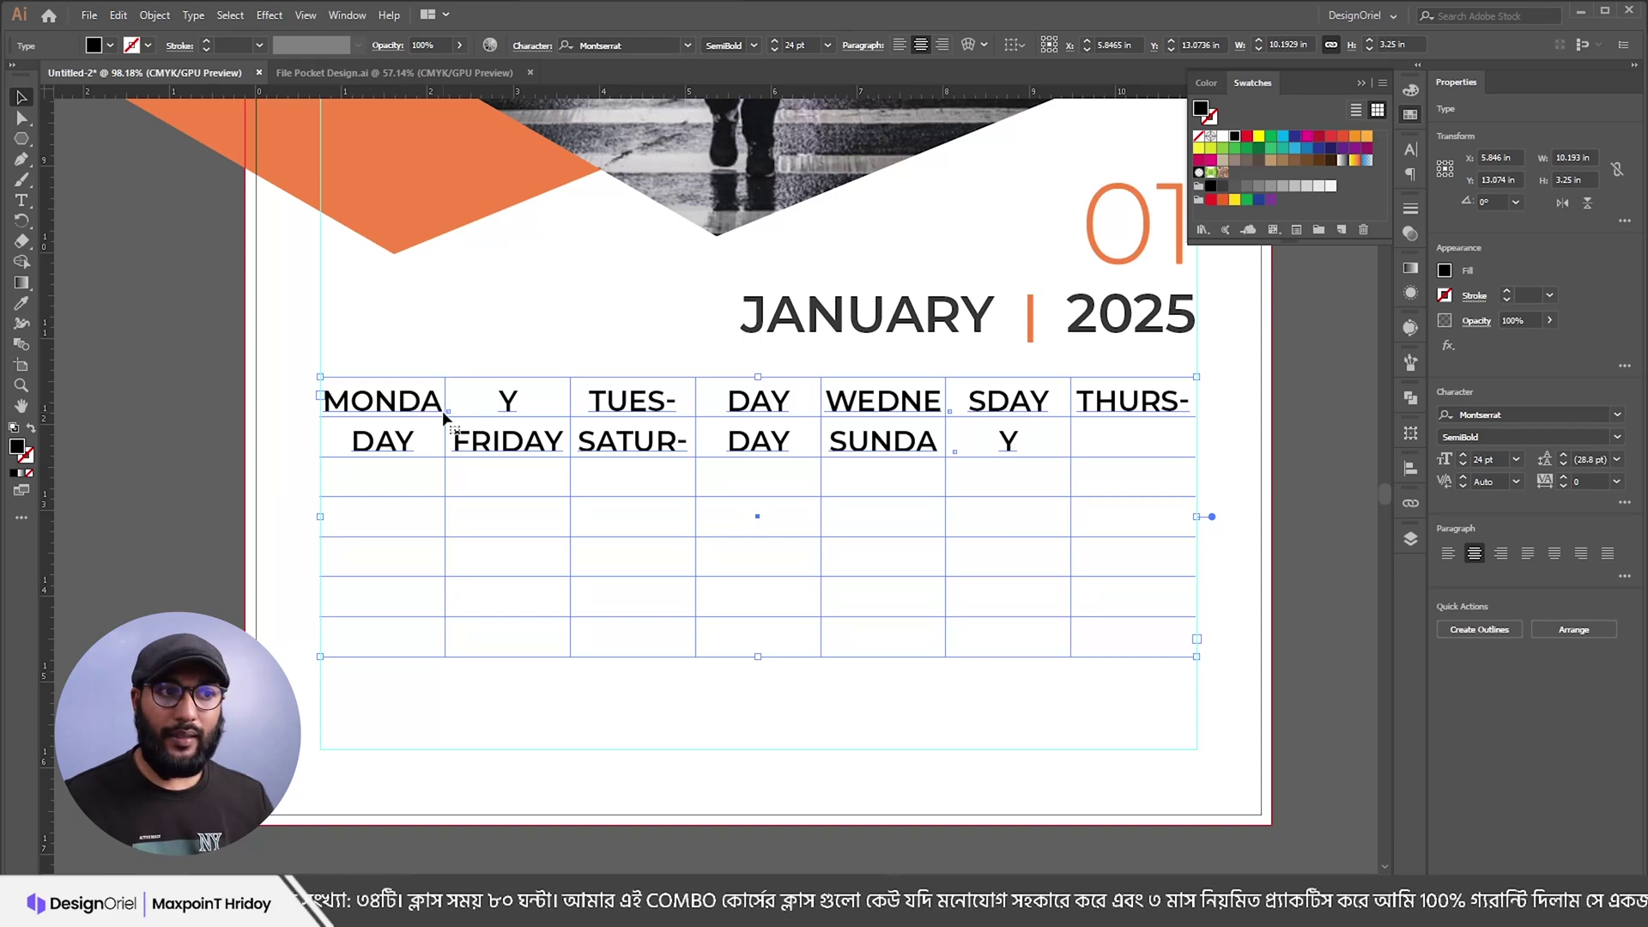
click(1468, 464)
click(1468, 464)
click(1468, 464)
click(1468, 464)
click(1468, 465)
click(1468, 464)
click(1468, 465)
click(1468, 465)
click(1467, 463)
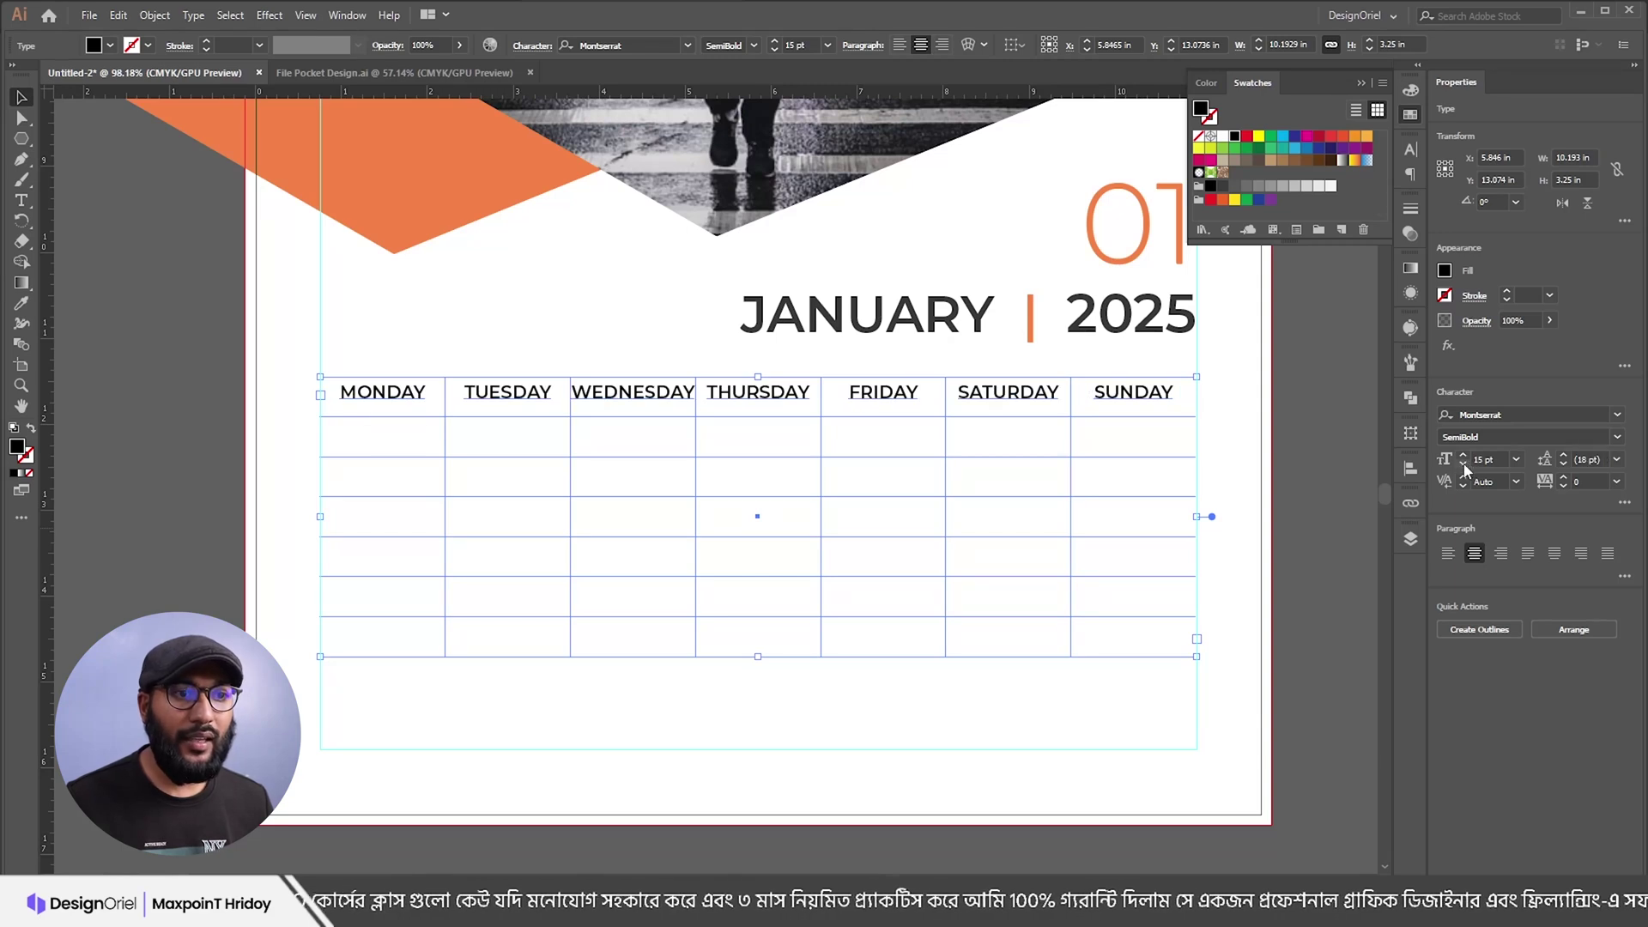
Step: Change the weekday names to Medium weight without All Caps, keeping the font size at 15 pt after trying 16 pt
click(1618, 437)
click(1493, 588)
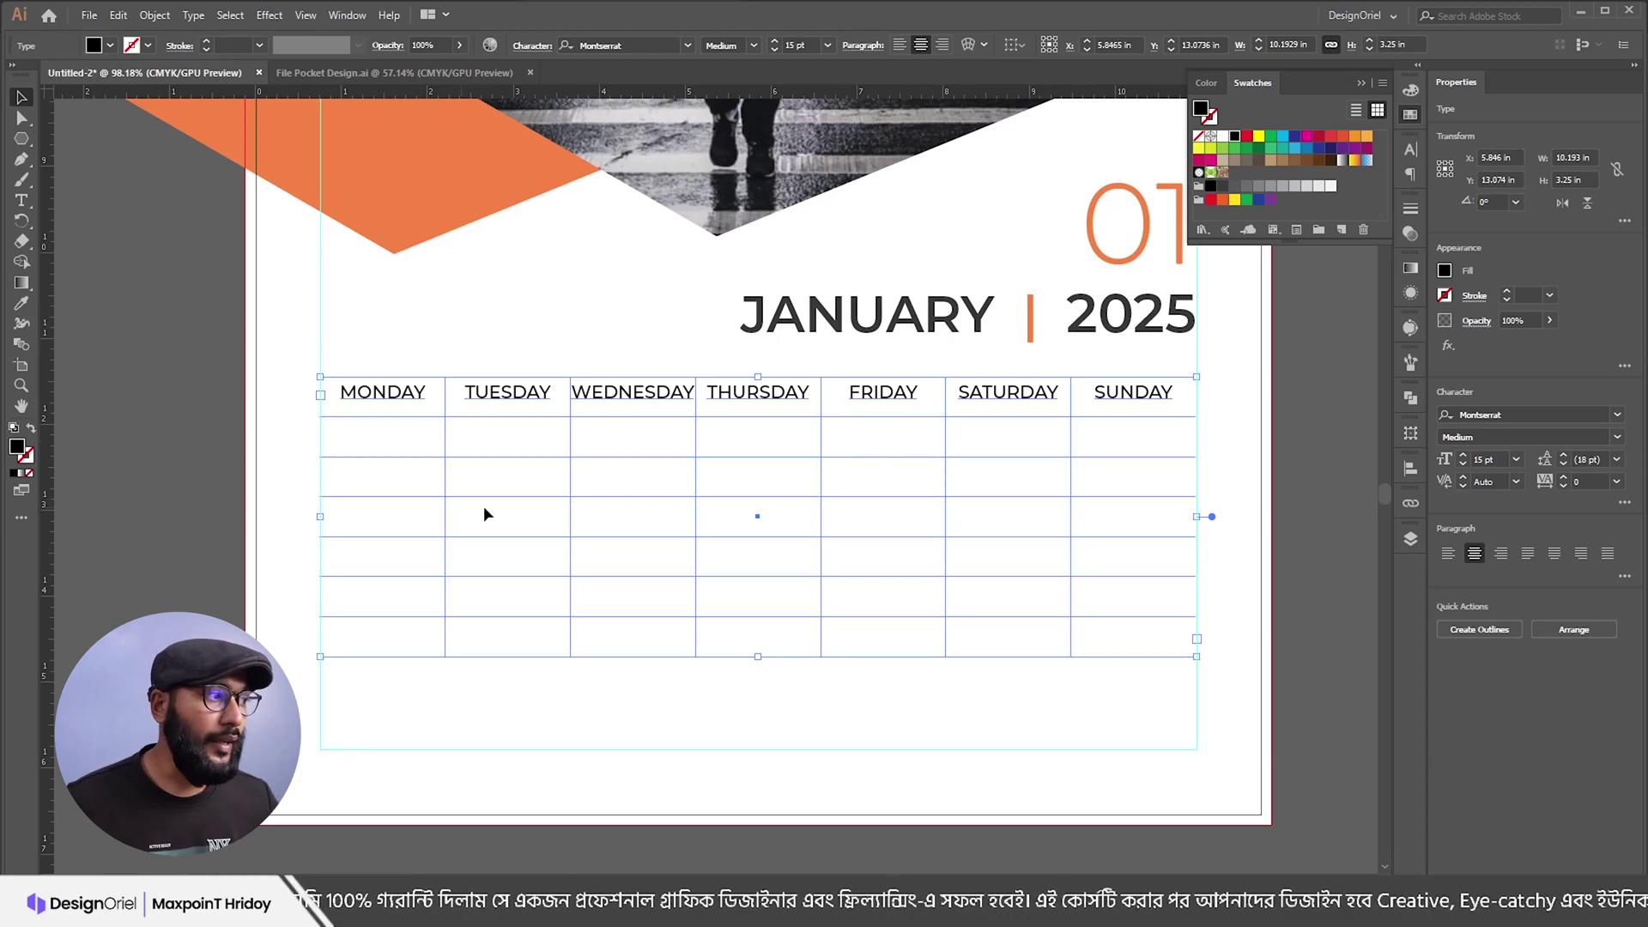
key(ctrl+t)
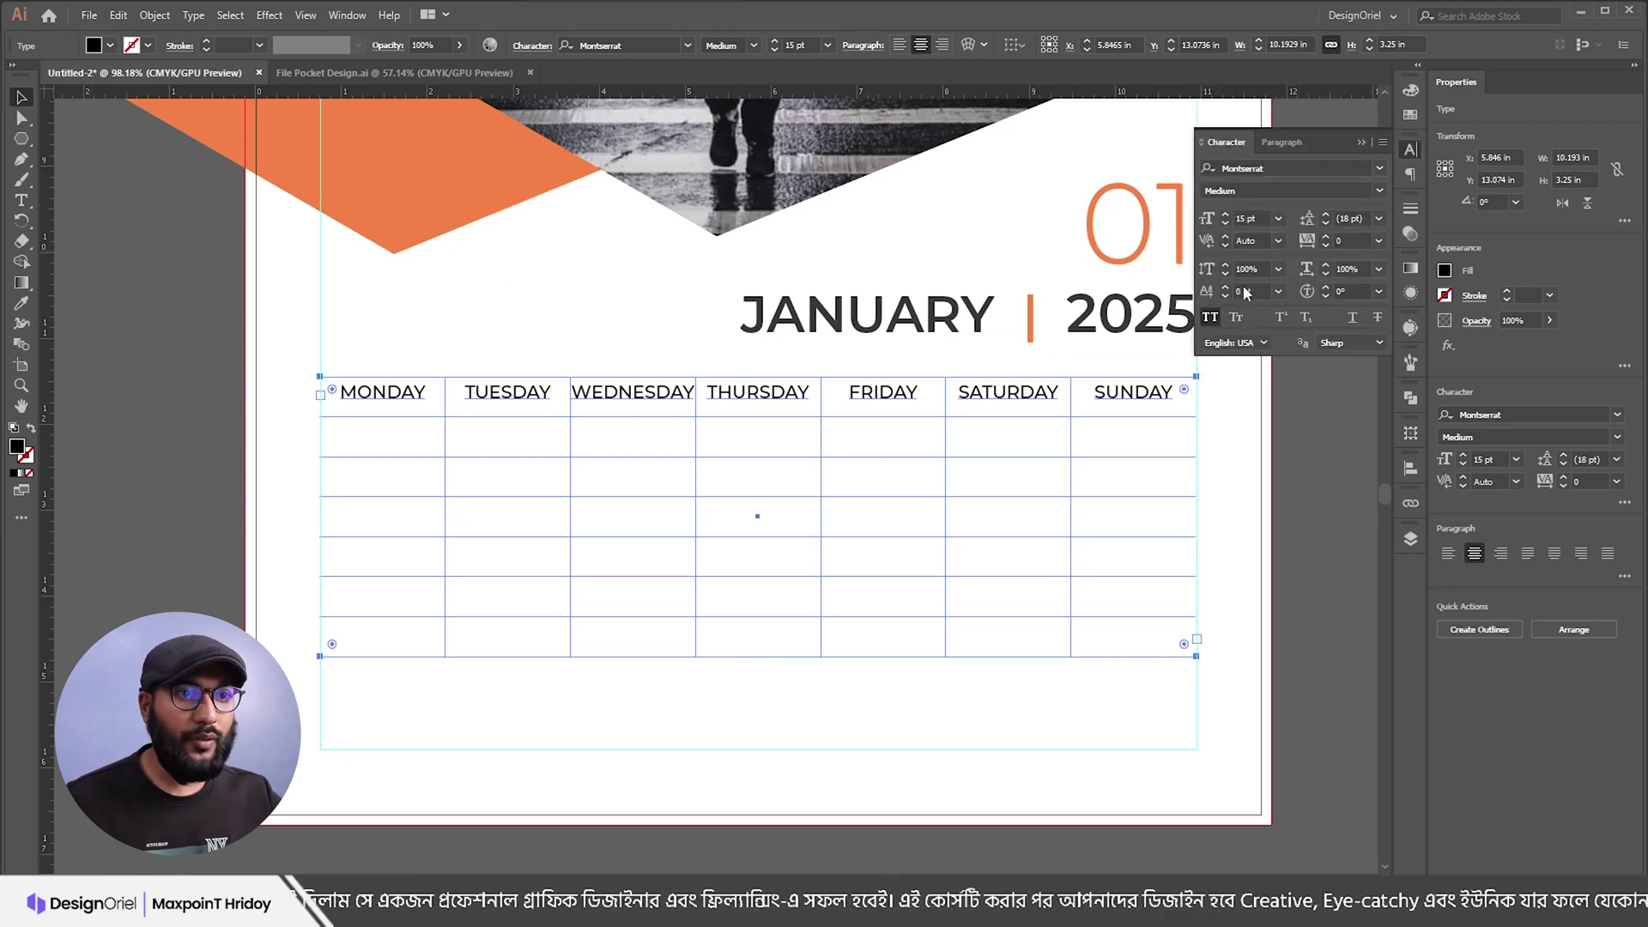
click(1211, 317)
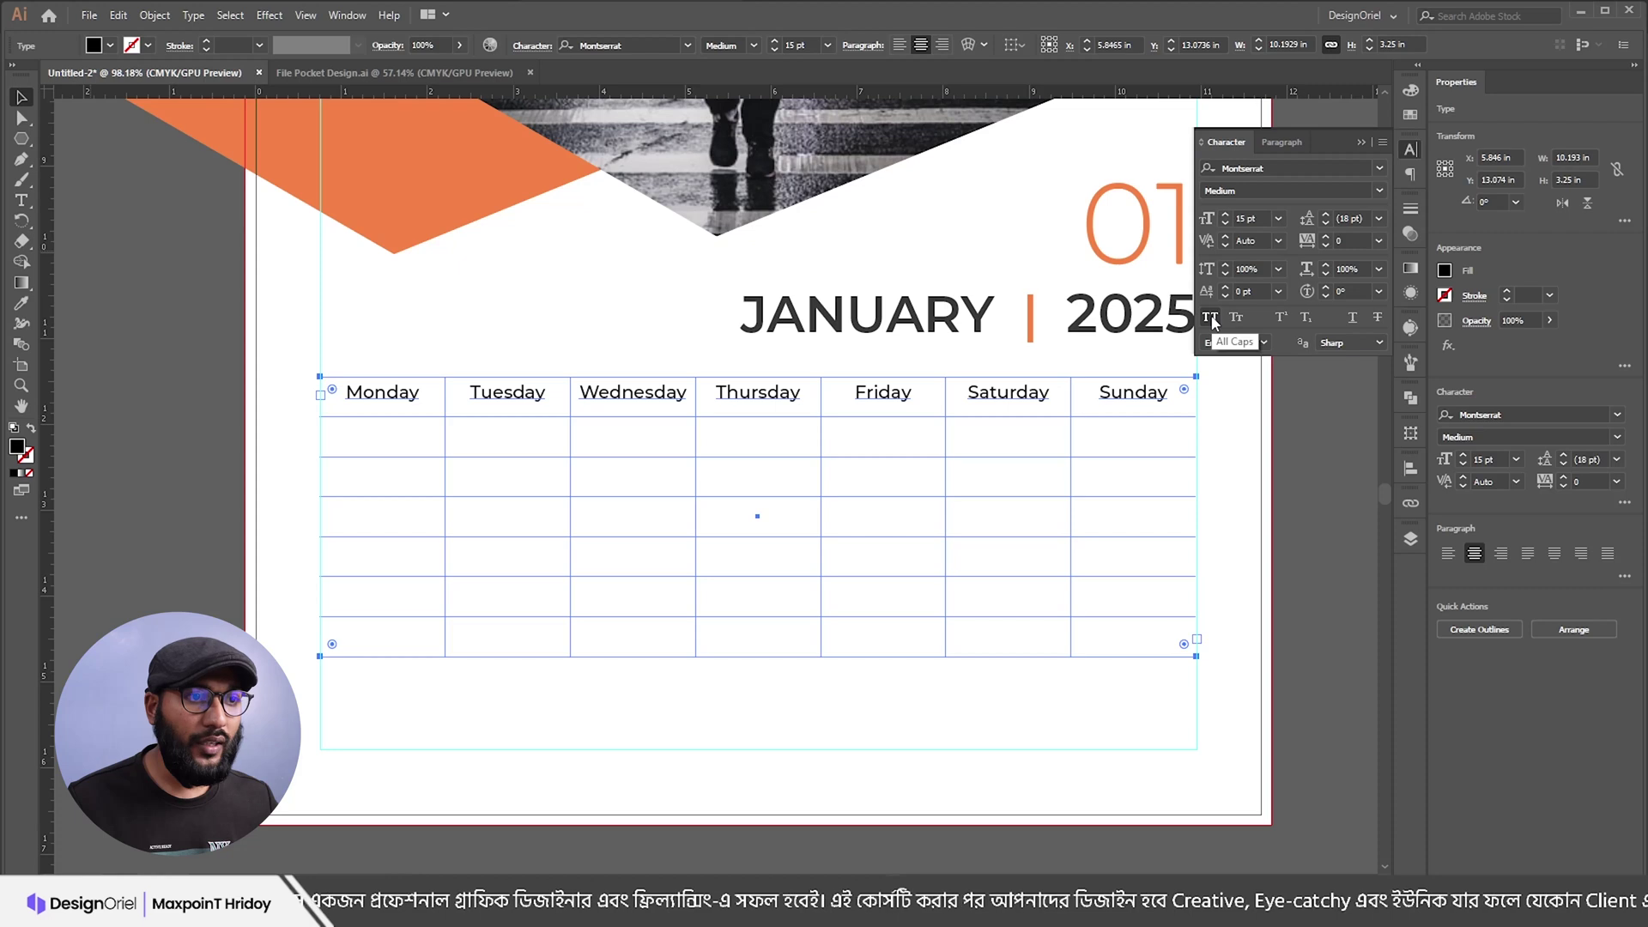
click(1464, 456)
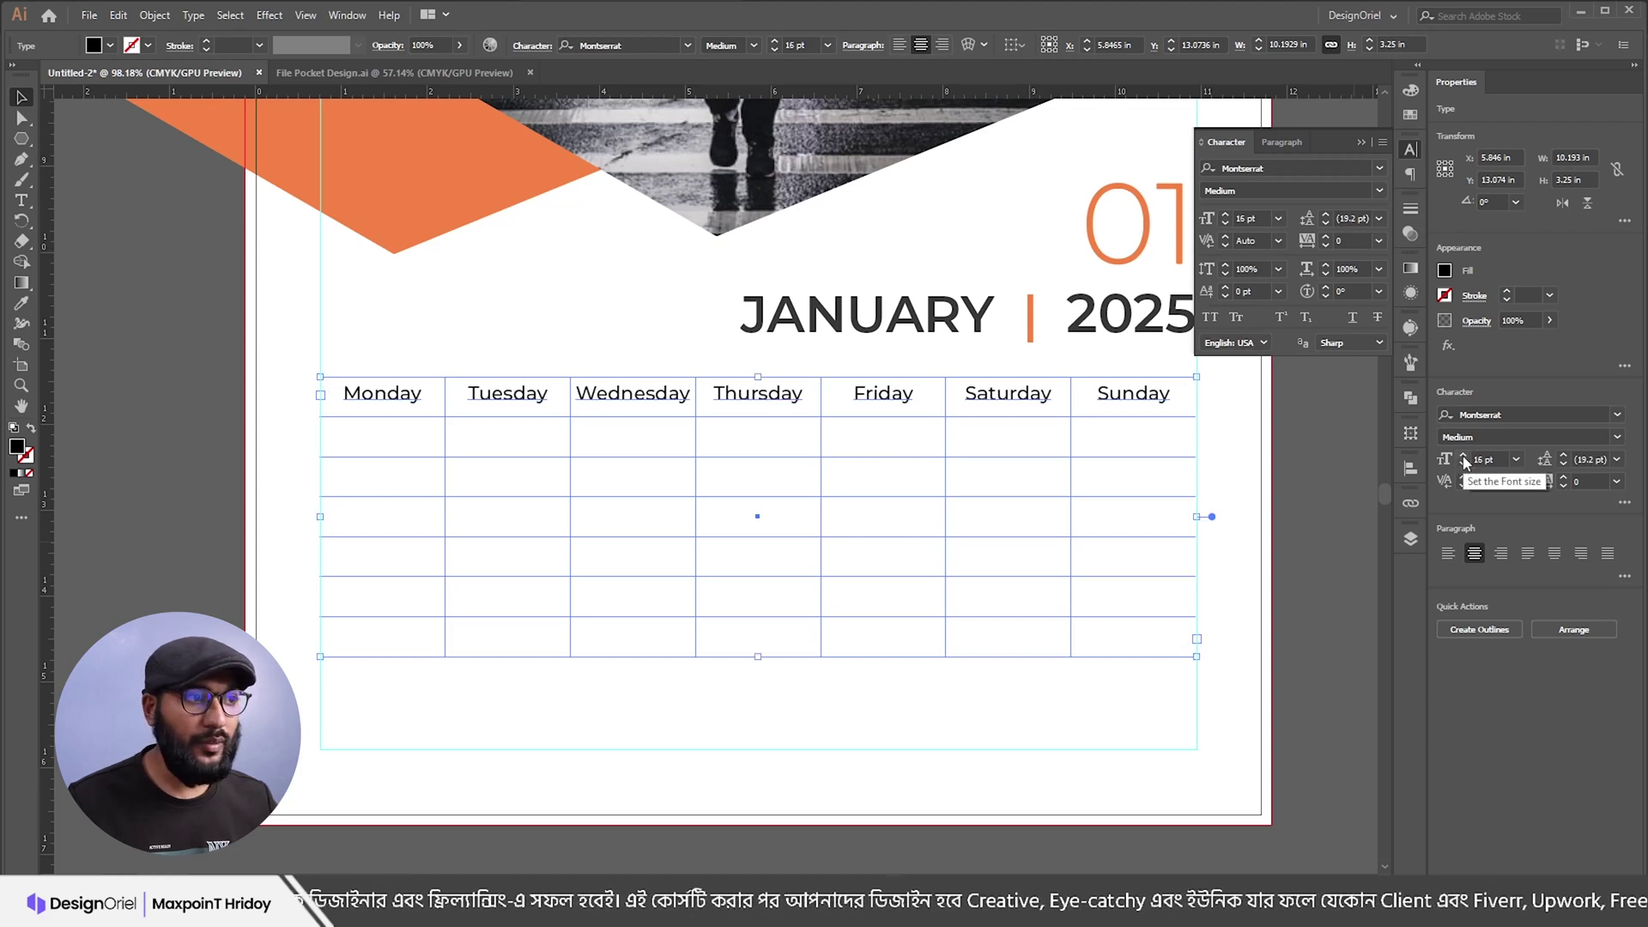
click(1463, 465)
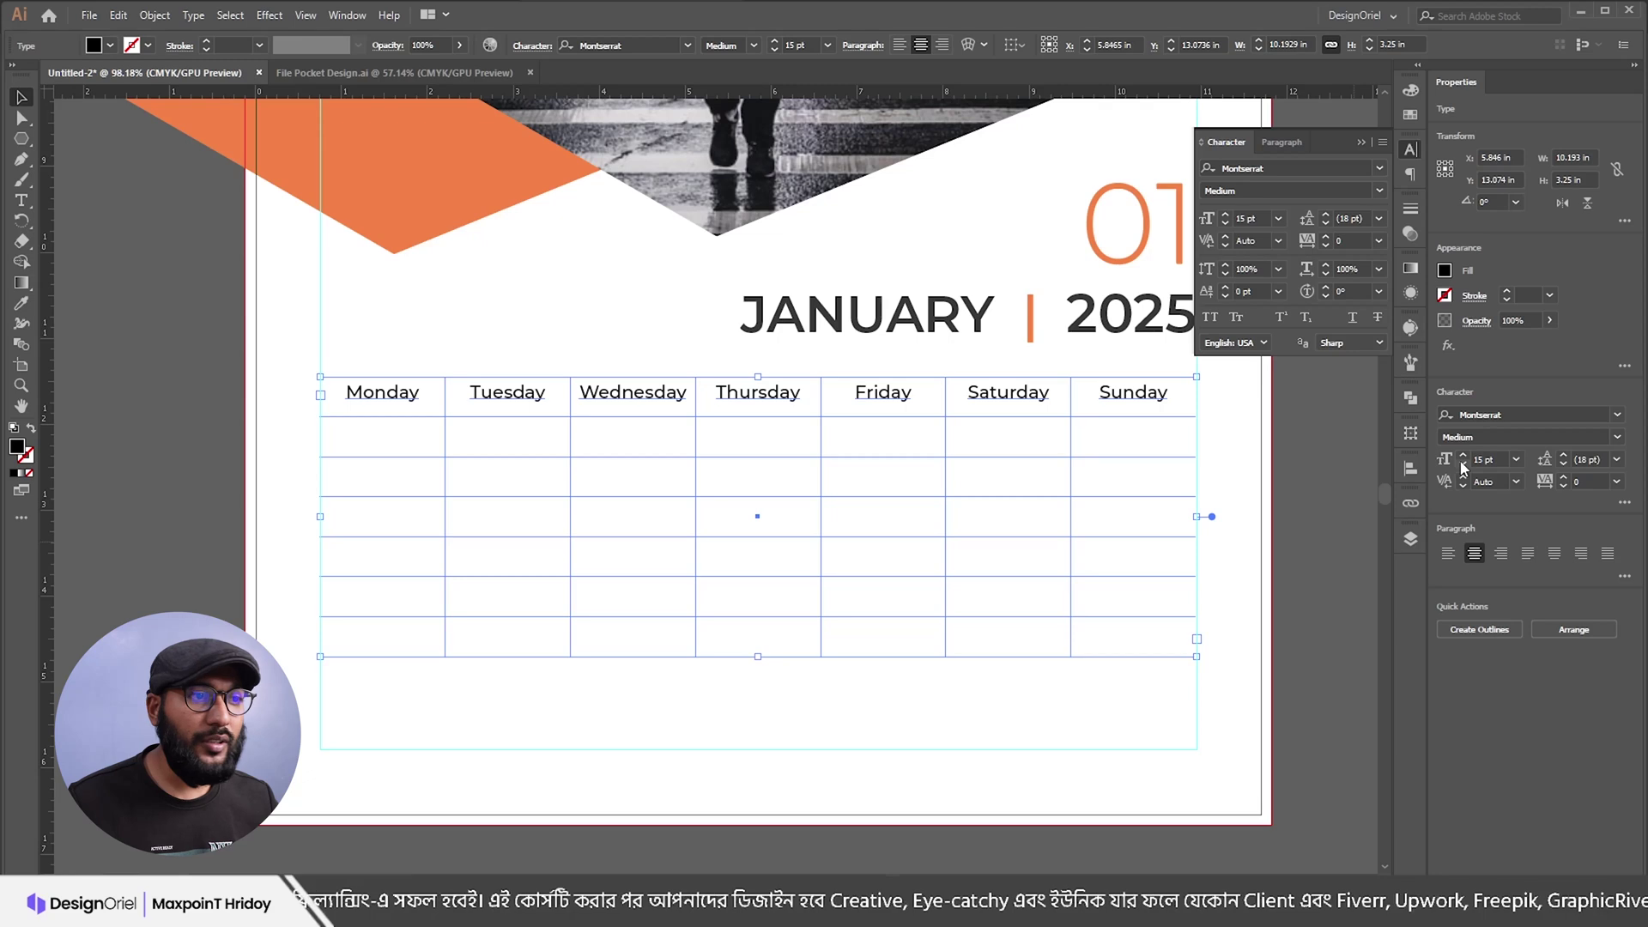
Step: Increase the weekday names' leading to 26 pt as a trial and settle on 21 pt
click(1563, 455)
click(1564, 455)
click(1563, 455)
click(1563, 455)
click(1564, 456)
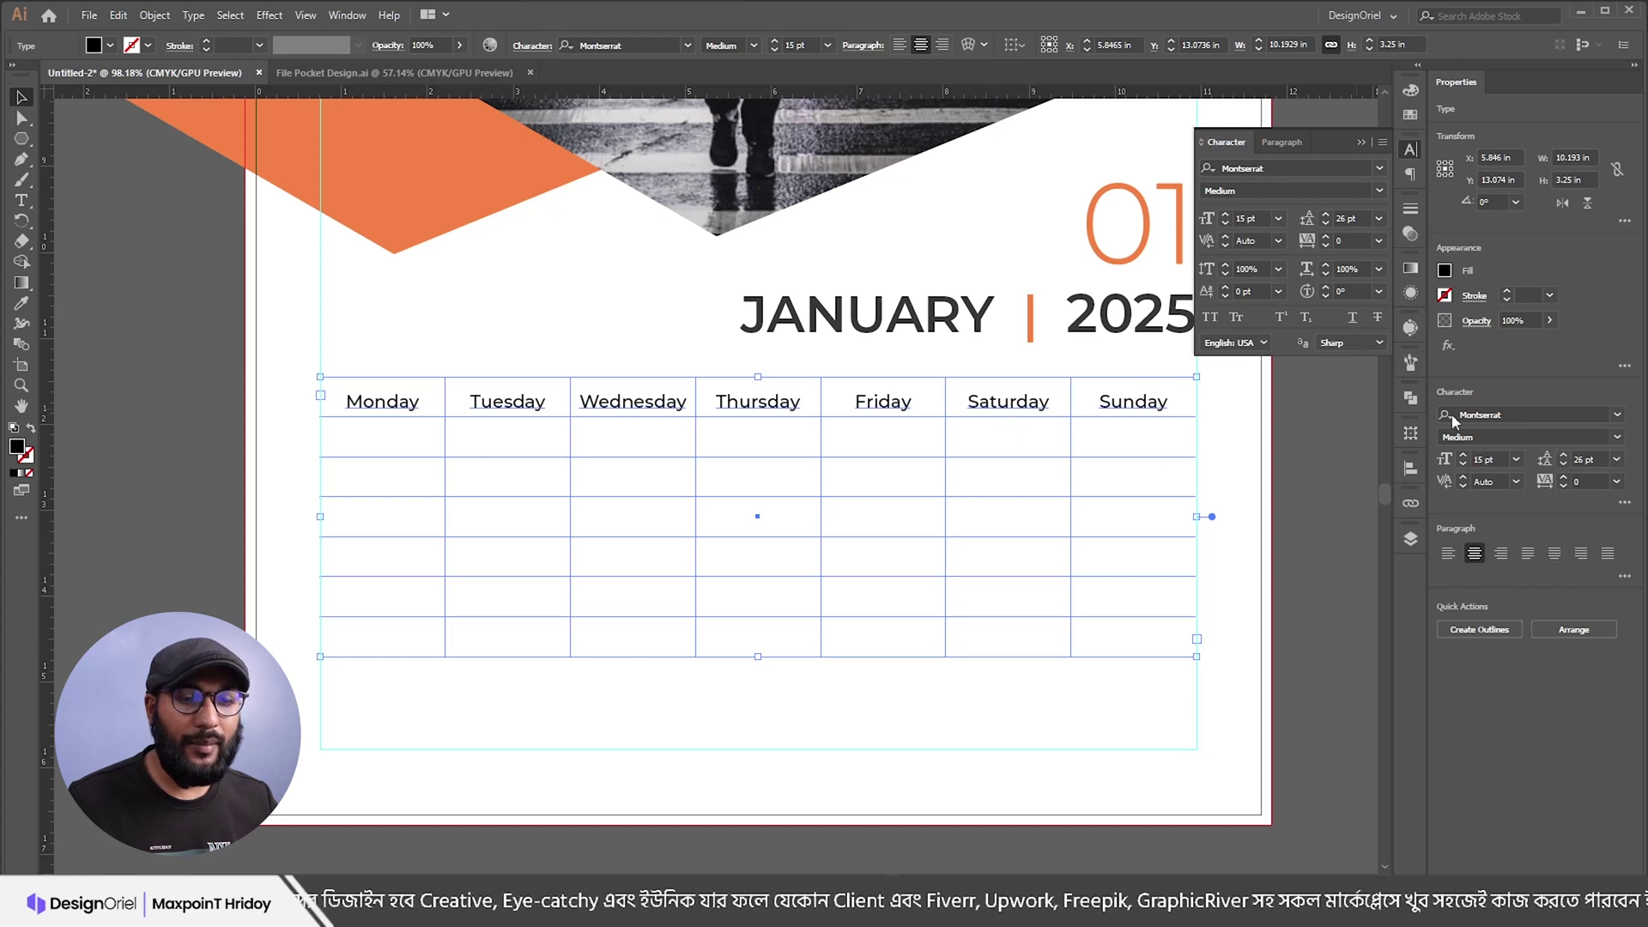
click(1563, 465)
click(1564, 465)
click(1563, 465)
click(1564, 465)
click(1564, 465)
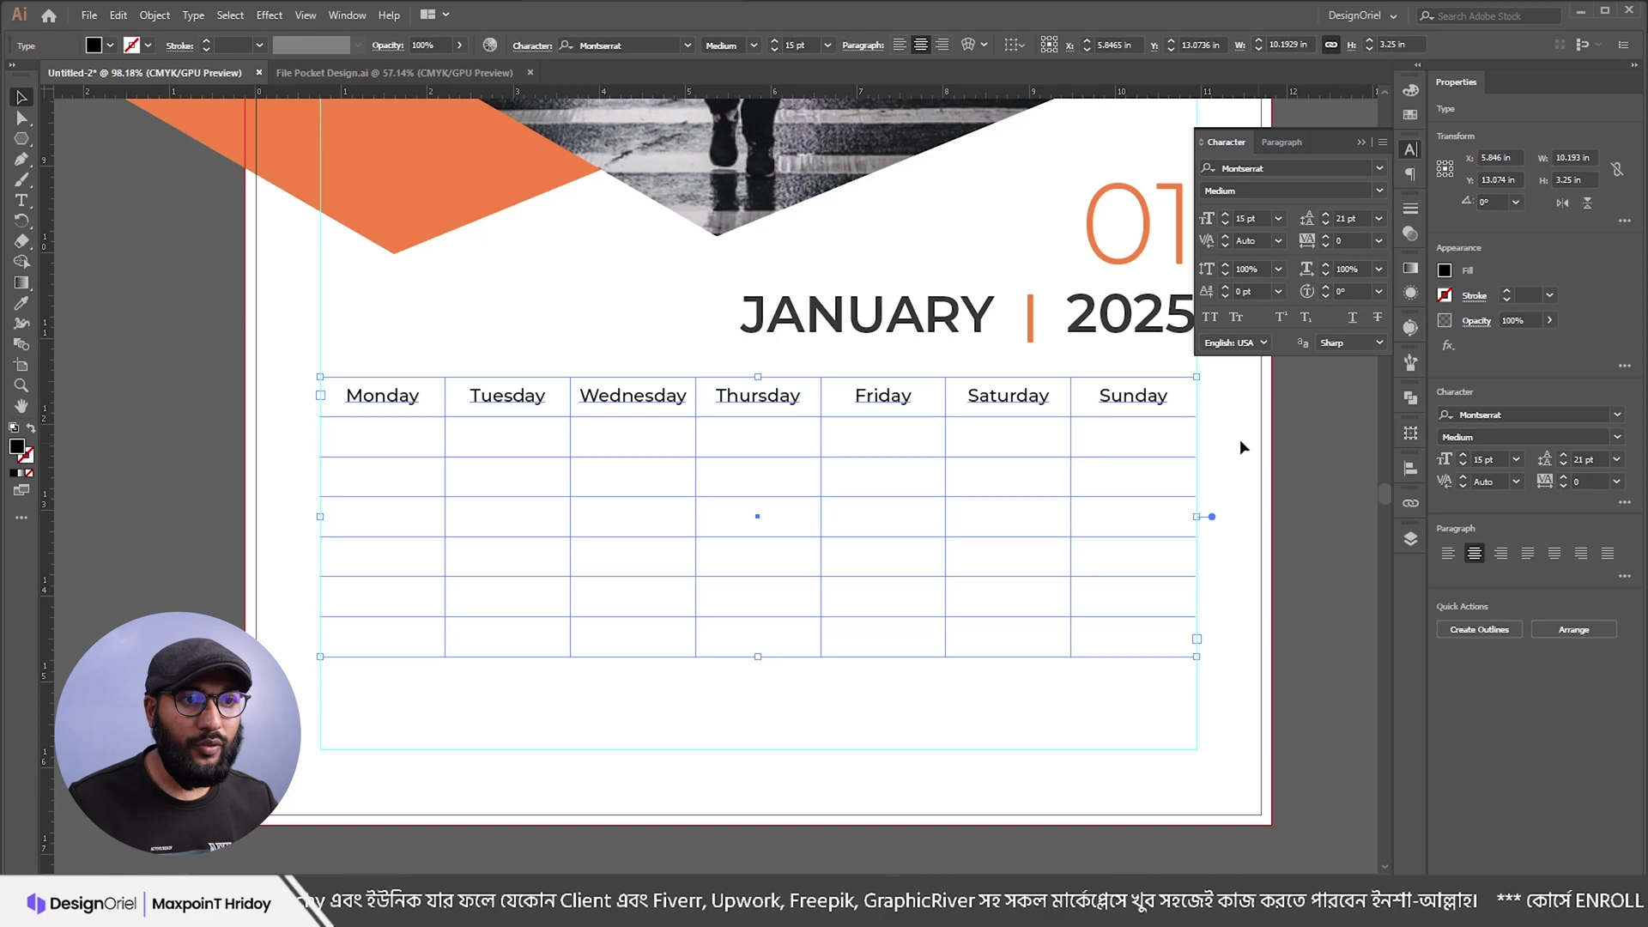
Step: Compare 20 pt leading on the weekday names up close, restore 21 pt, and deselect the text frame
scroll(910, 387, up, 5)
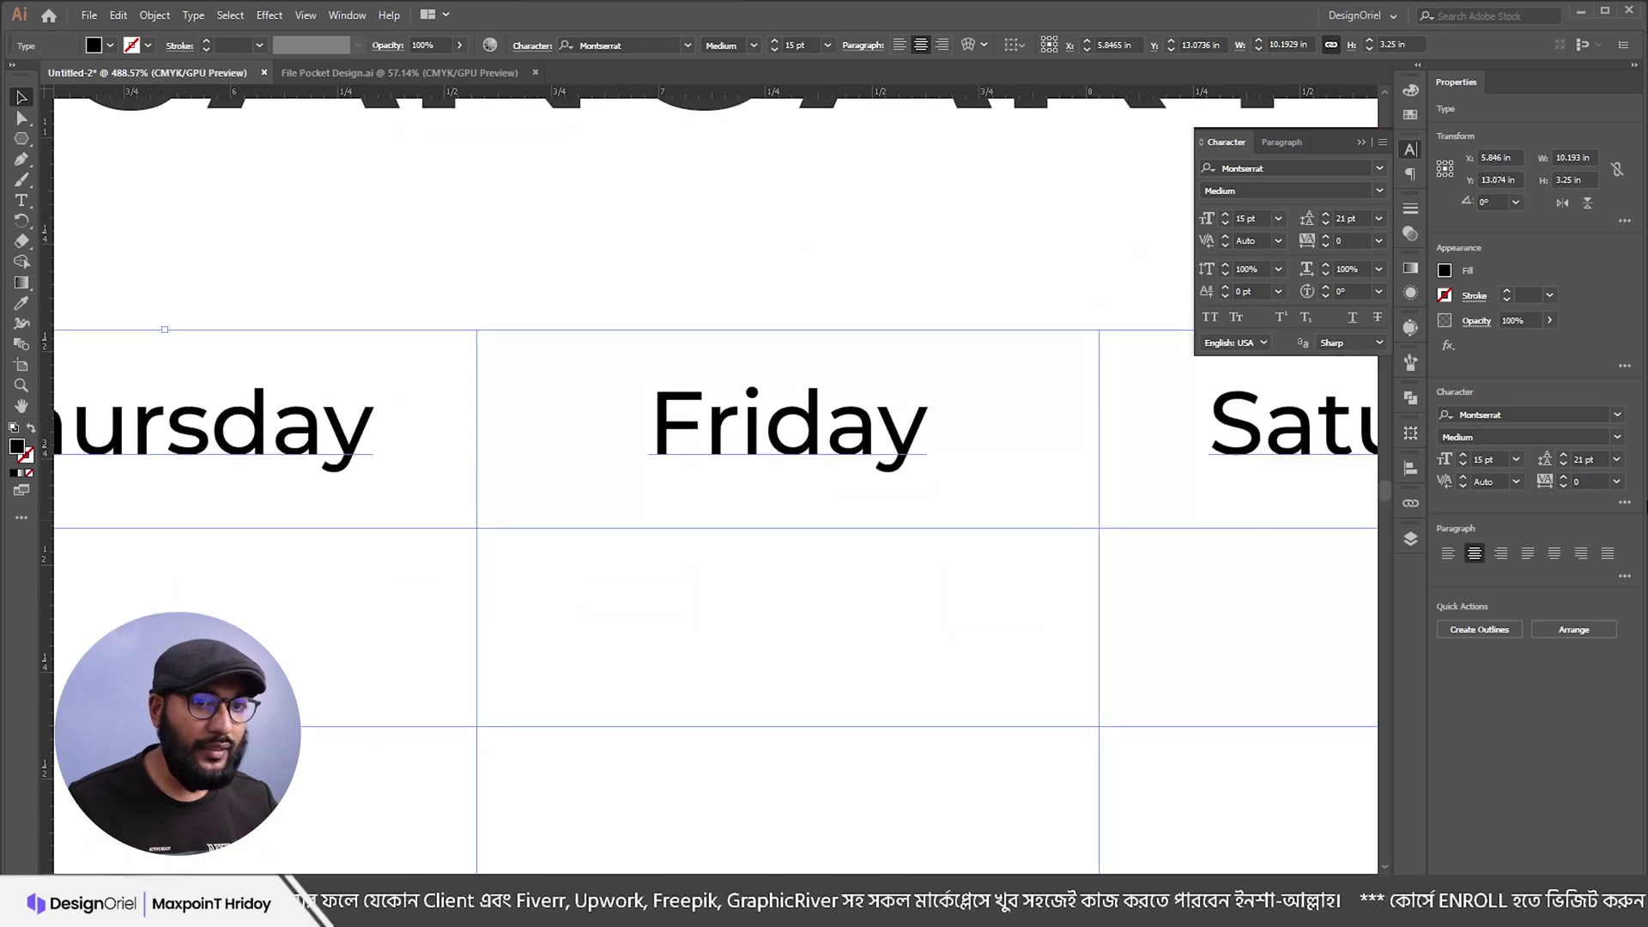
click(1563, 465)
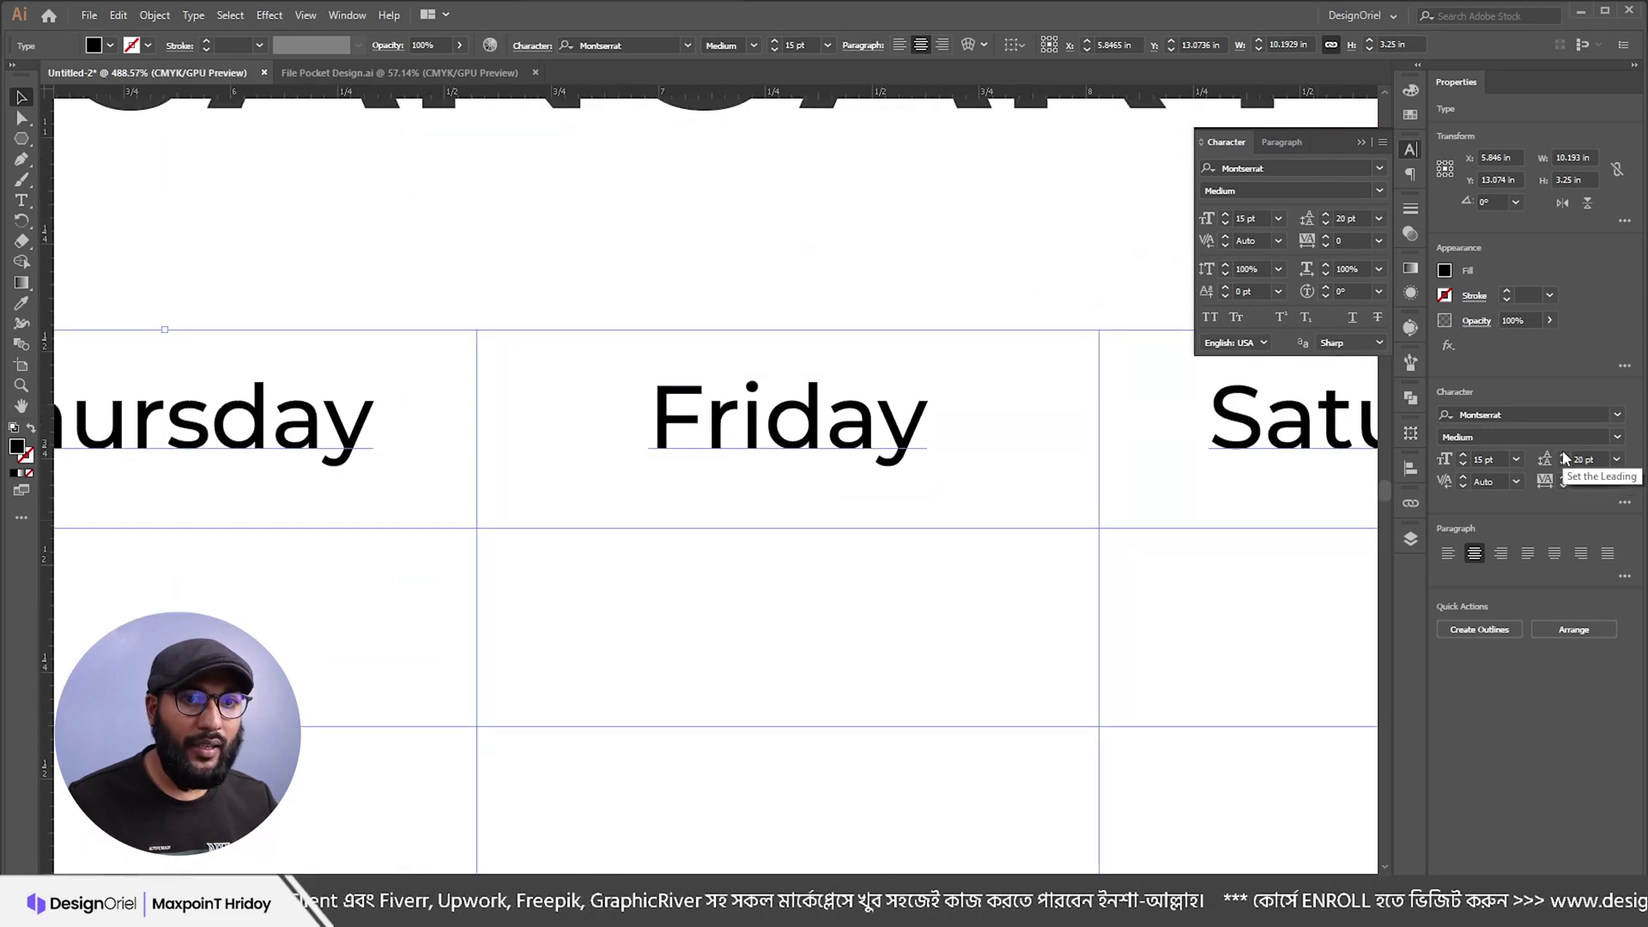
click(1563, 456)
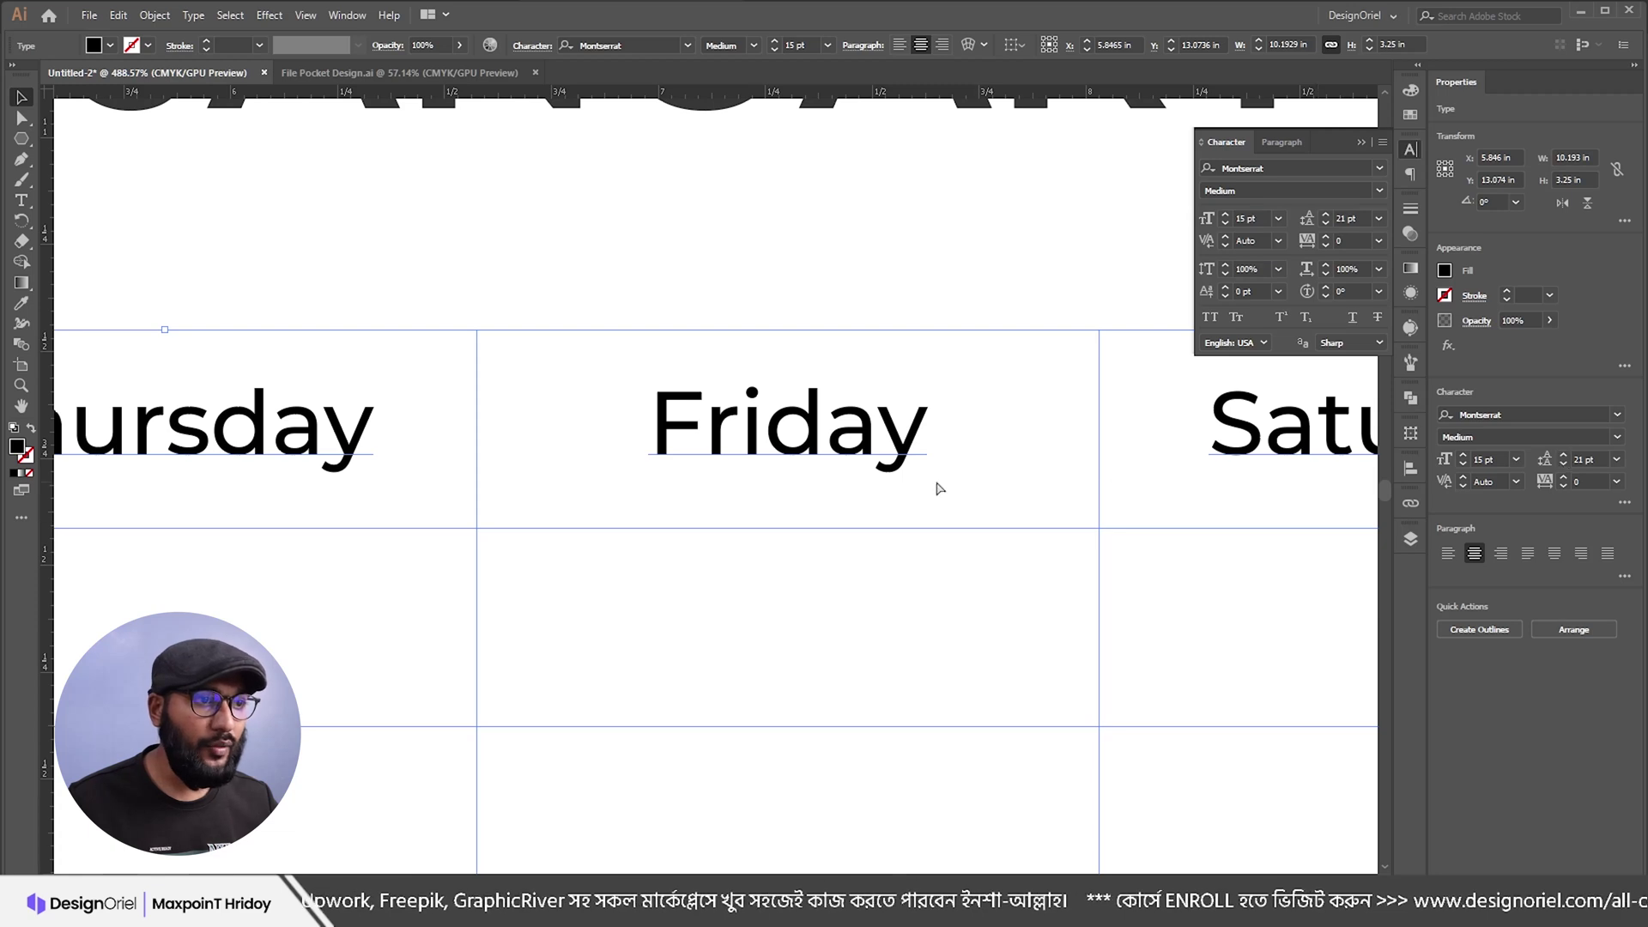
click(1564, 457)
click(1563, 465)
scroll(890, 460, down, 5)
scroll(890, 460, down, 2)
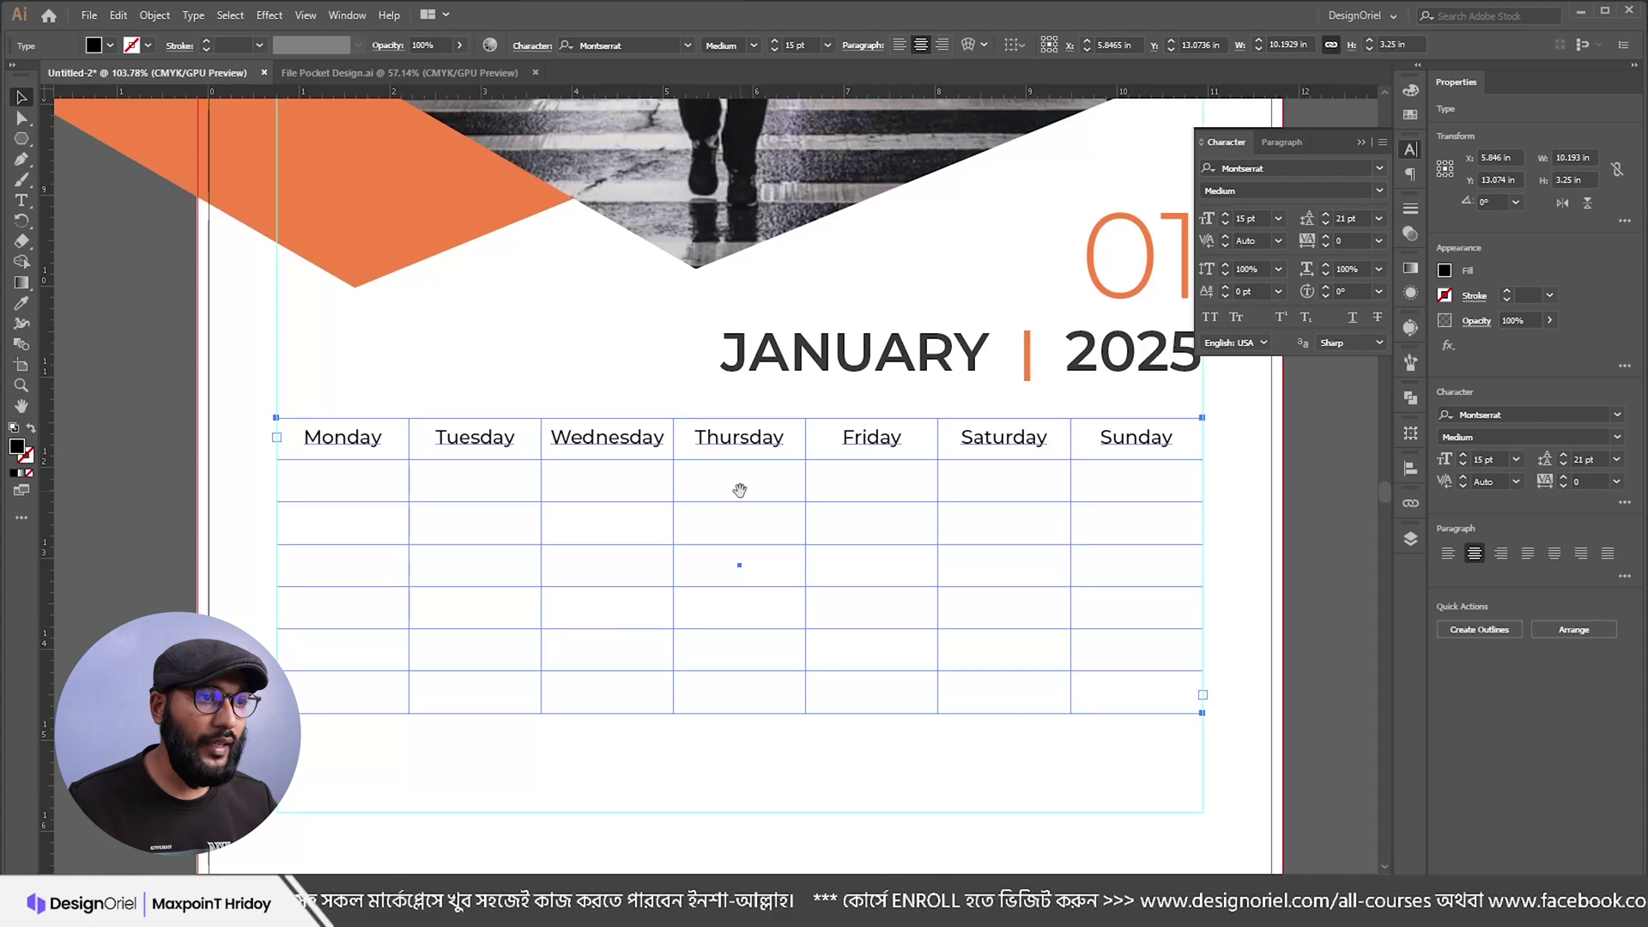
scroll(747, 463, down, 1)
click(611, 332)
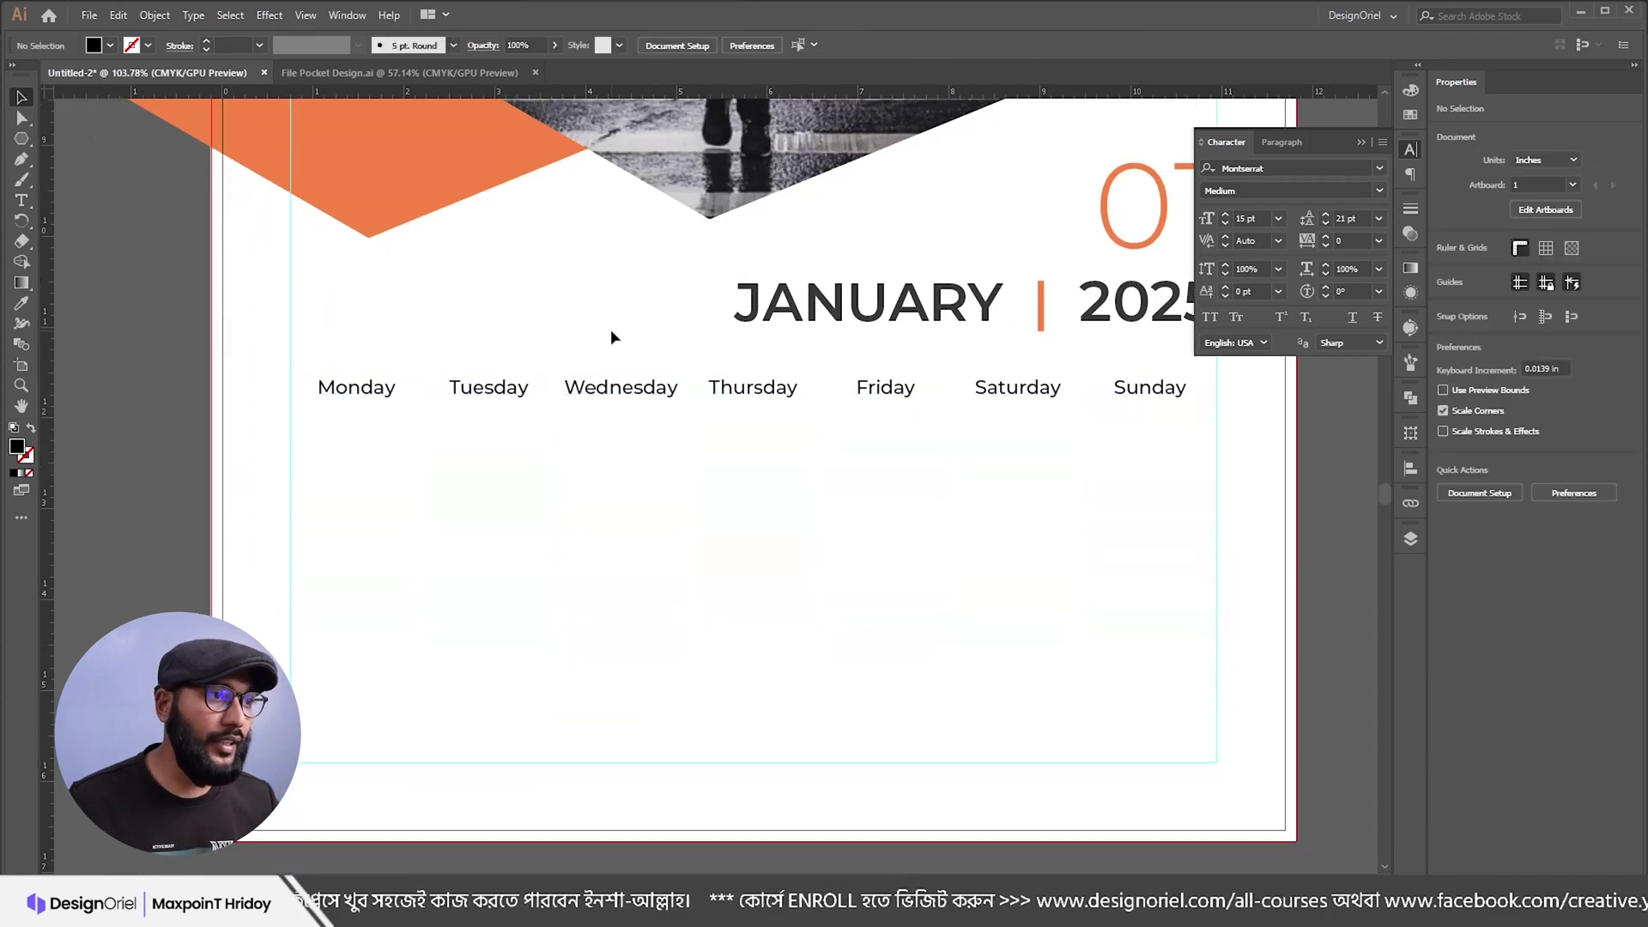
Step: Draw a rectangle about 10.19 by 0.54 in over the weekday row, spanning the full width between the margin guides
click(505, 383)
click(21, 138)
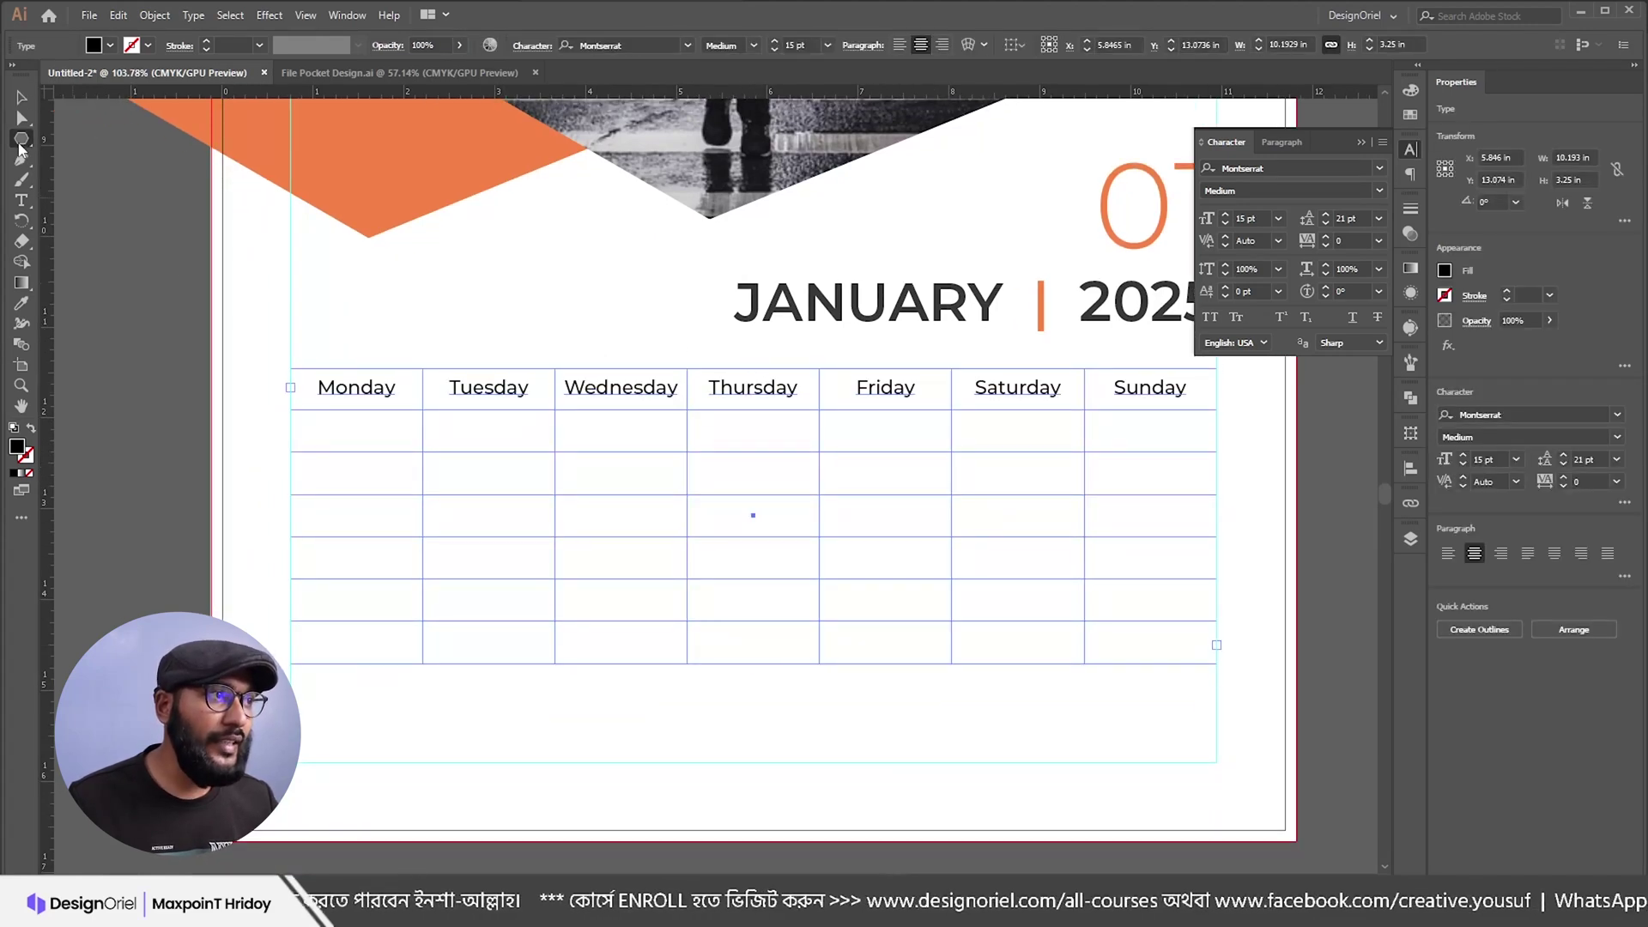
click(89, 144)
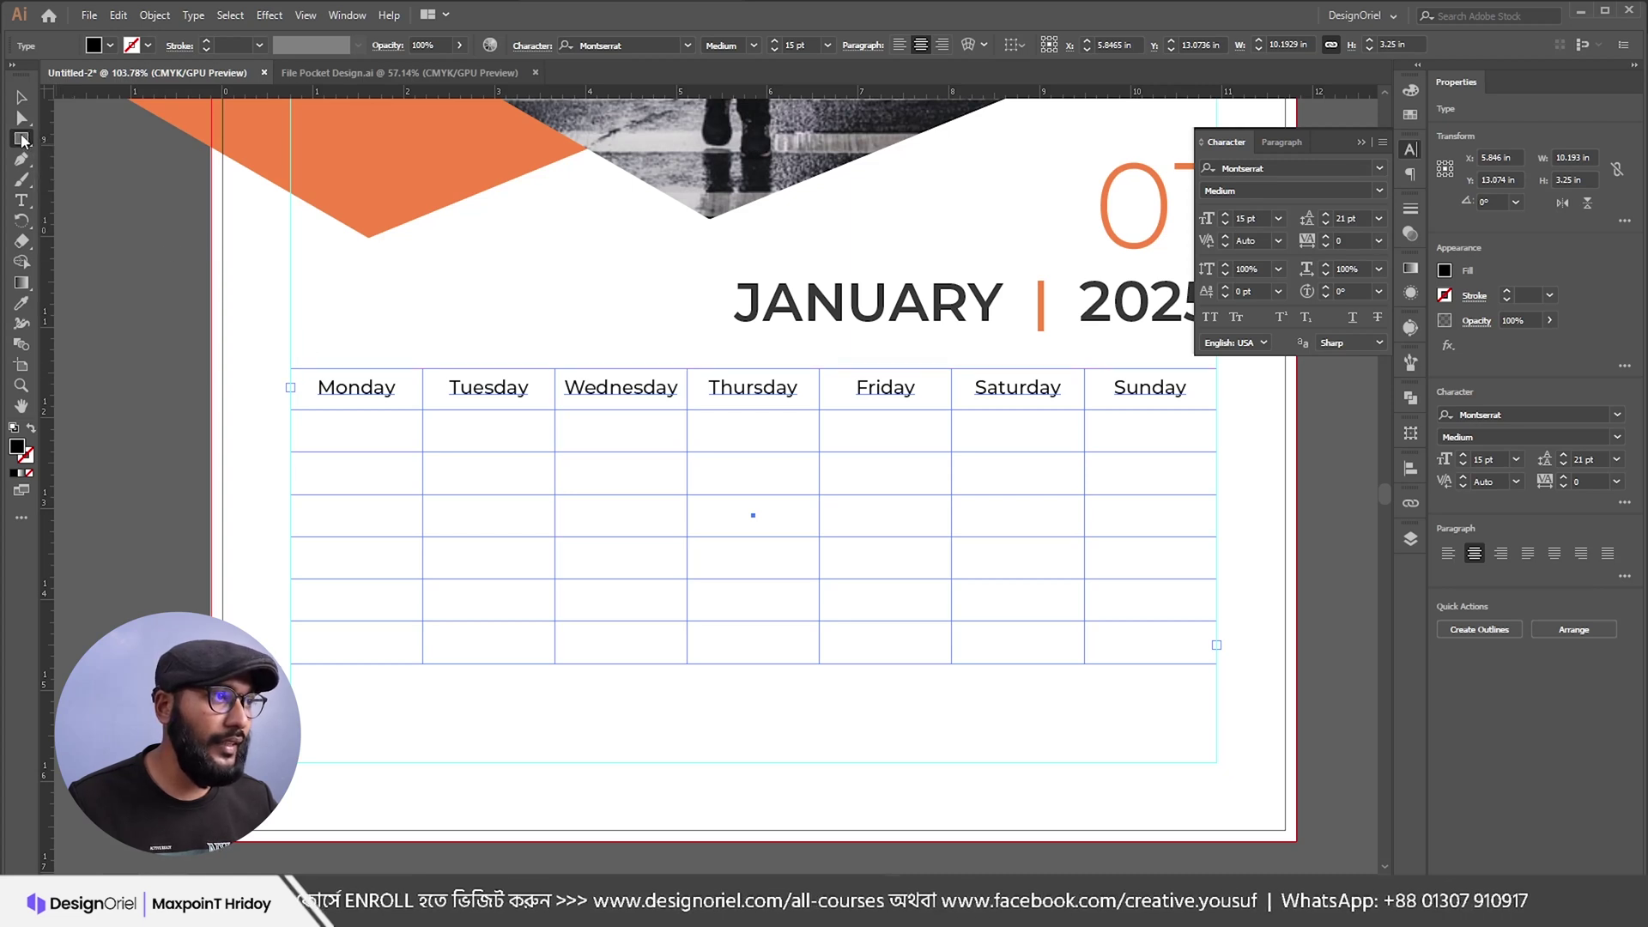
drag(290, 368, 1217, 419)
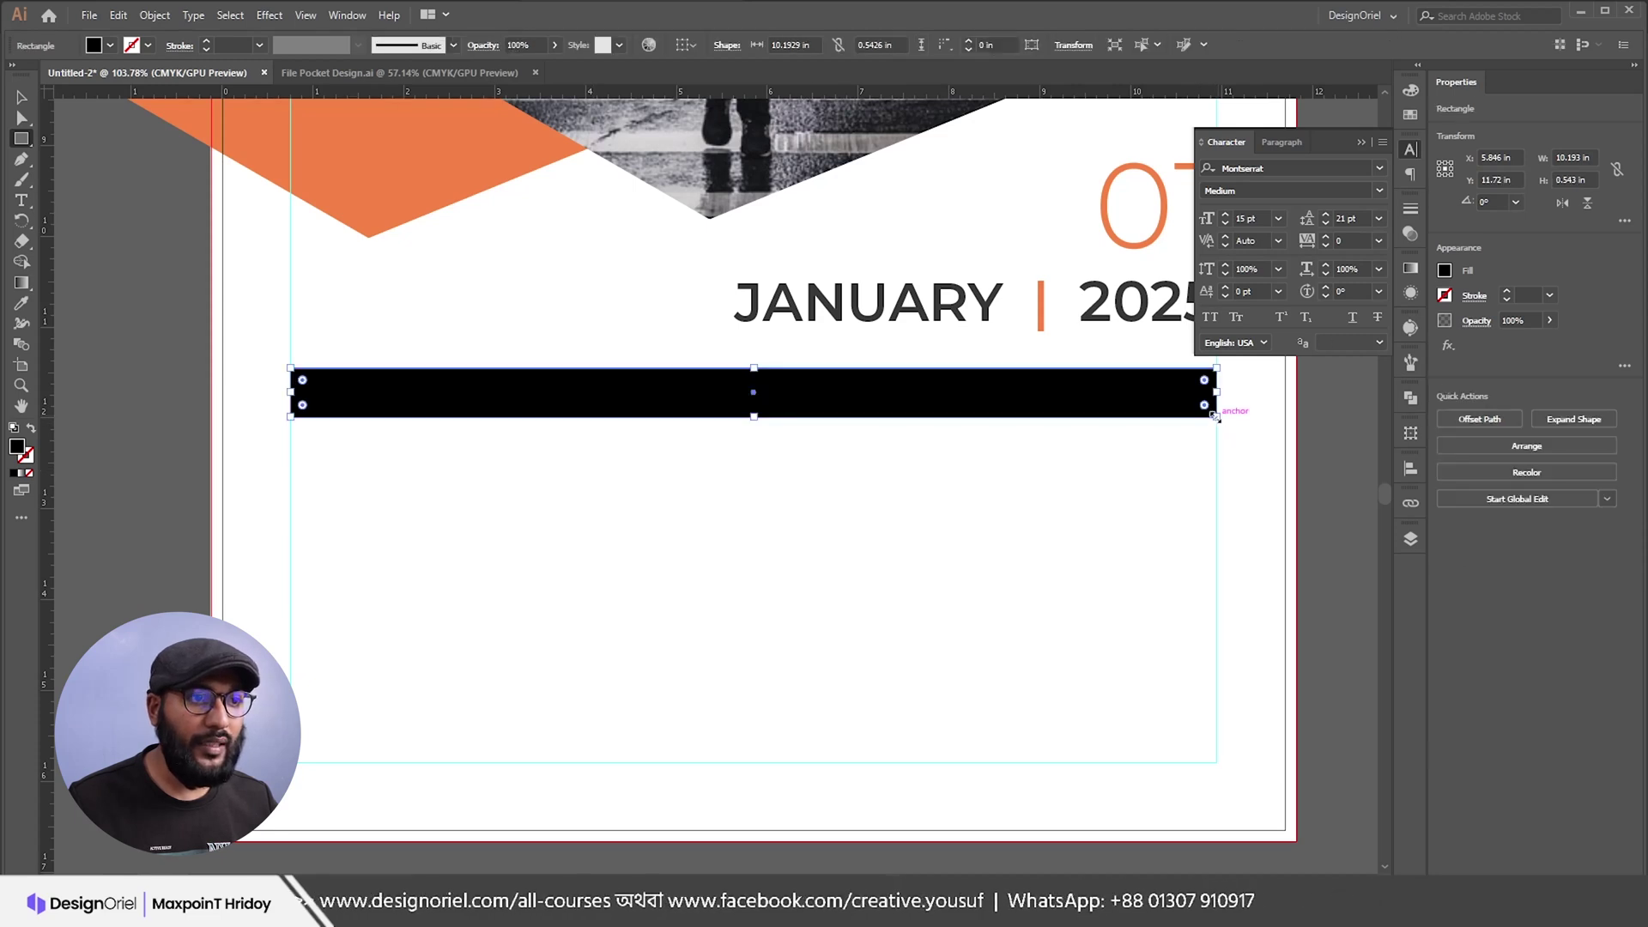
Step: Fill the rectangle with the lightest grey swatch and send it backward behind the weekday names
drag(793, 382, 880, 410)
click(1411, 114)
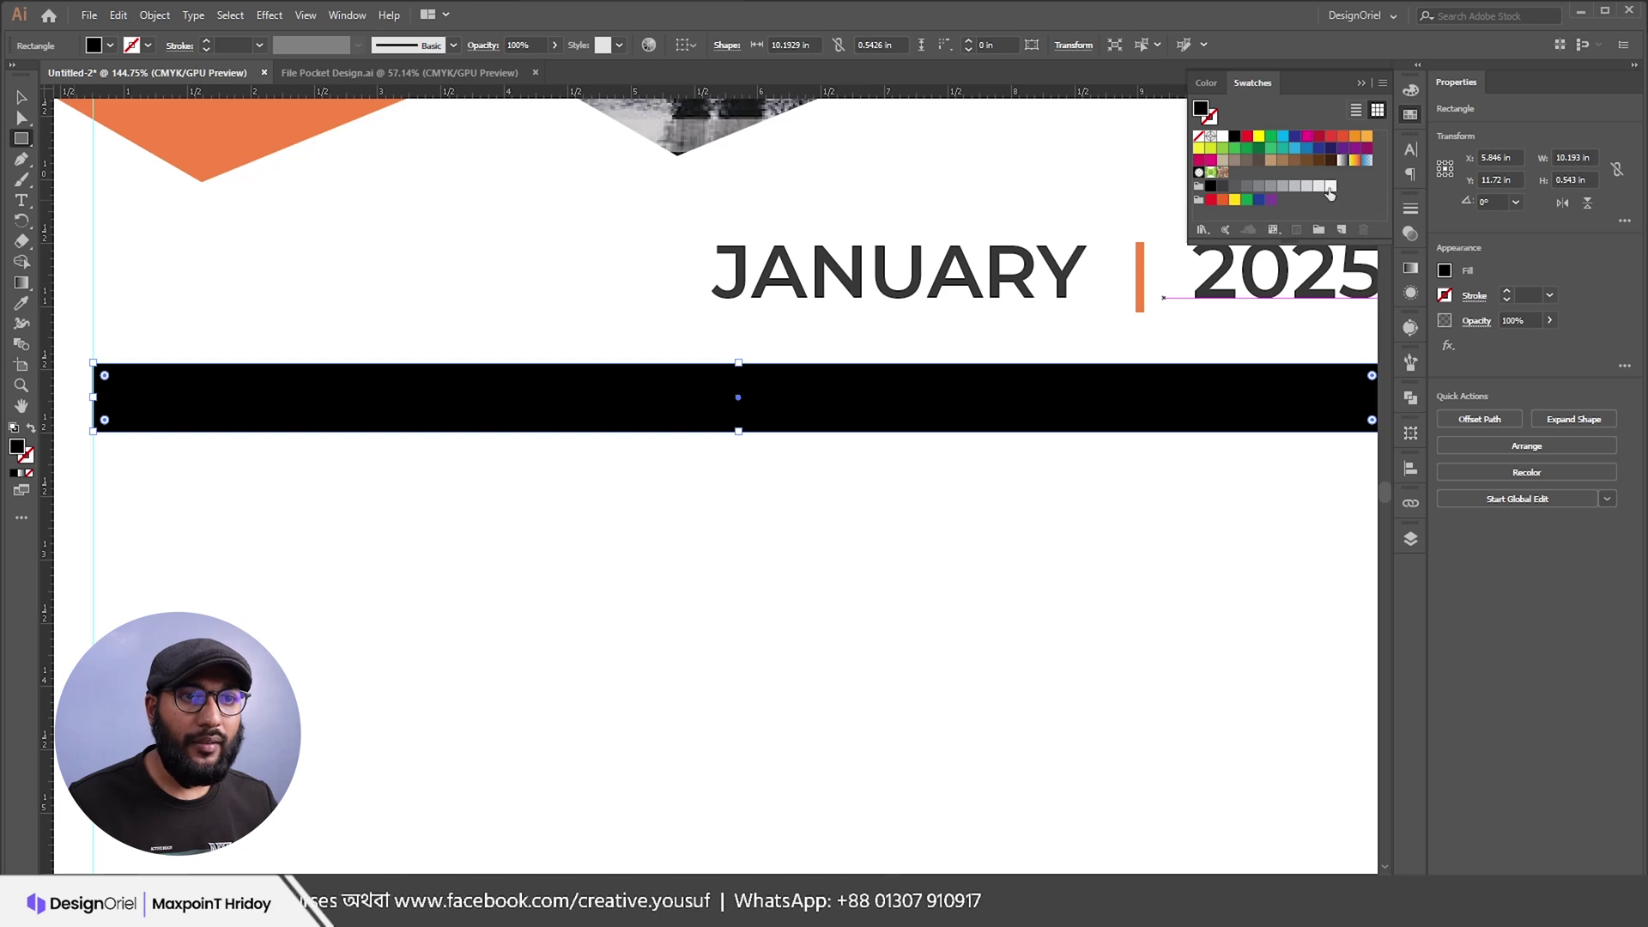
click(1330, 186)
right_click(1100, 401)
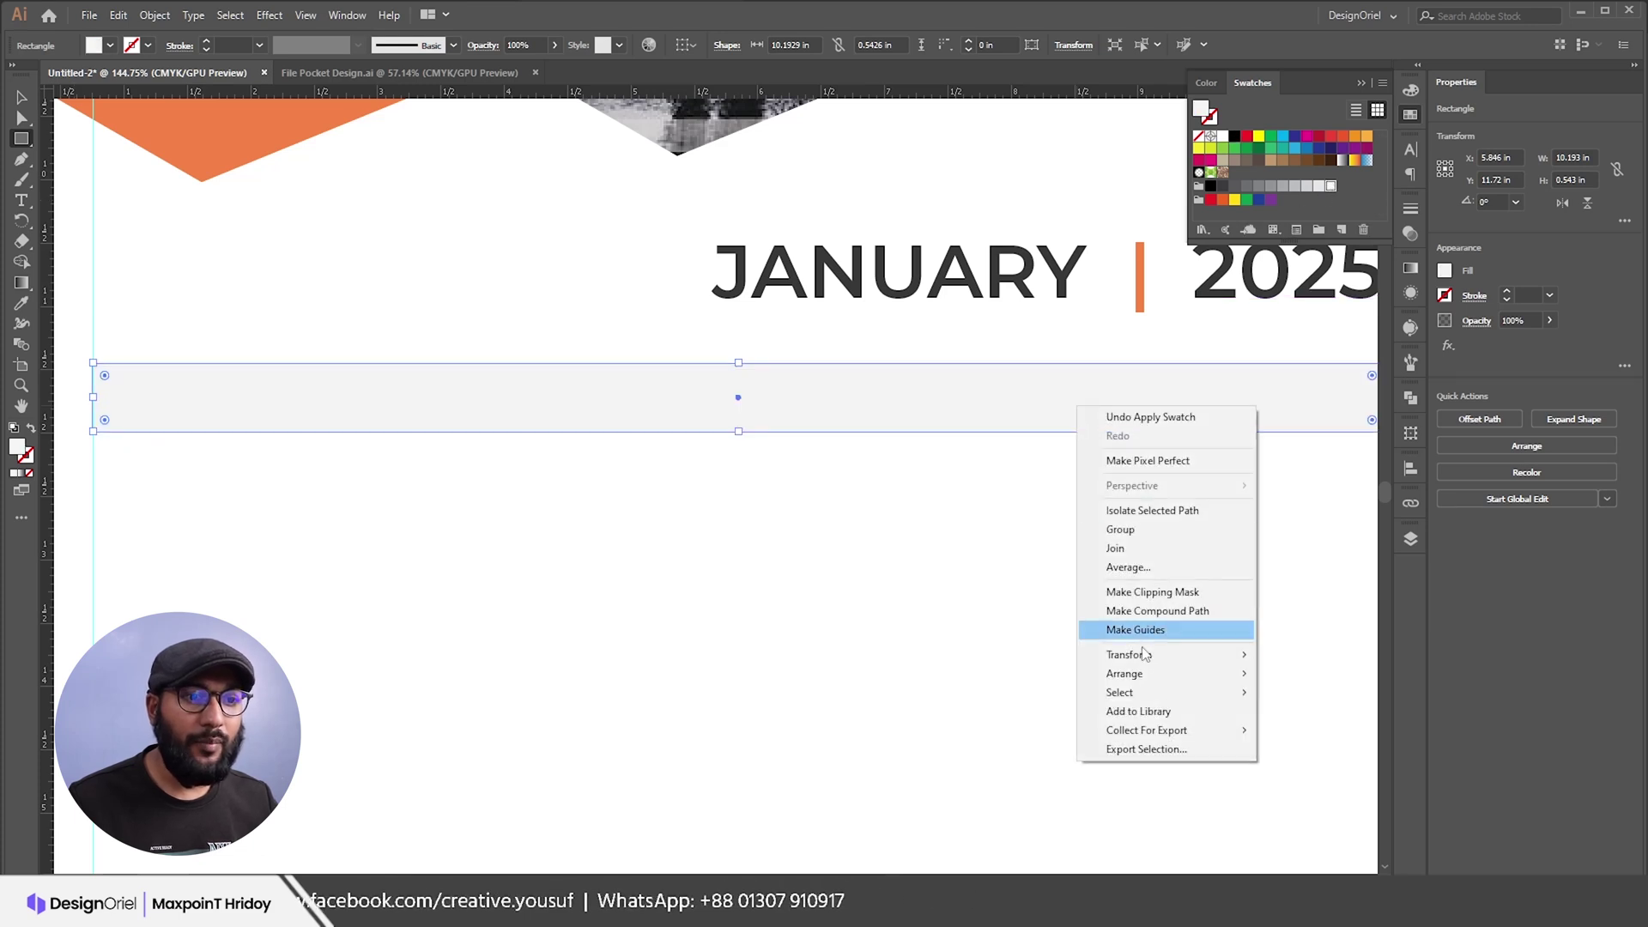
mouse_move(1142, 675)
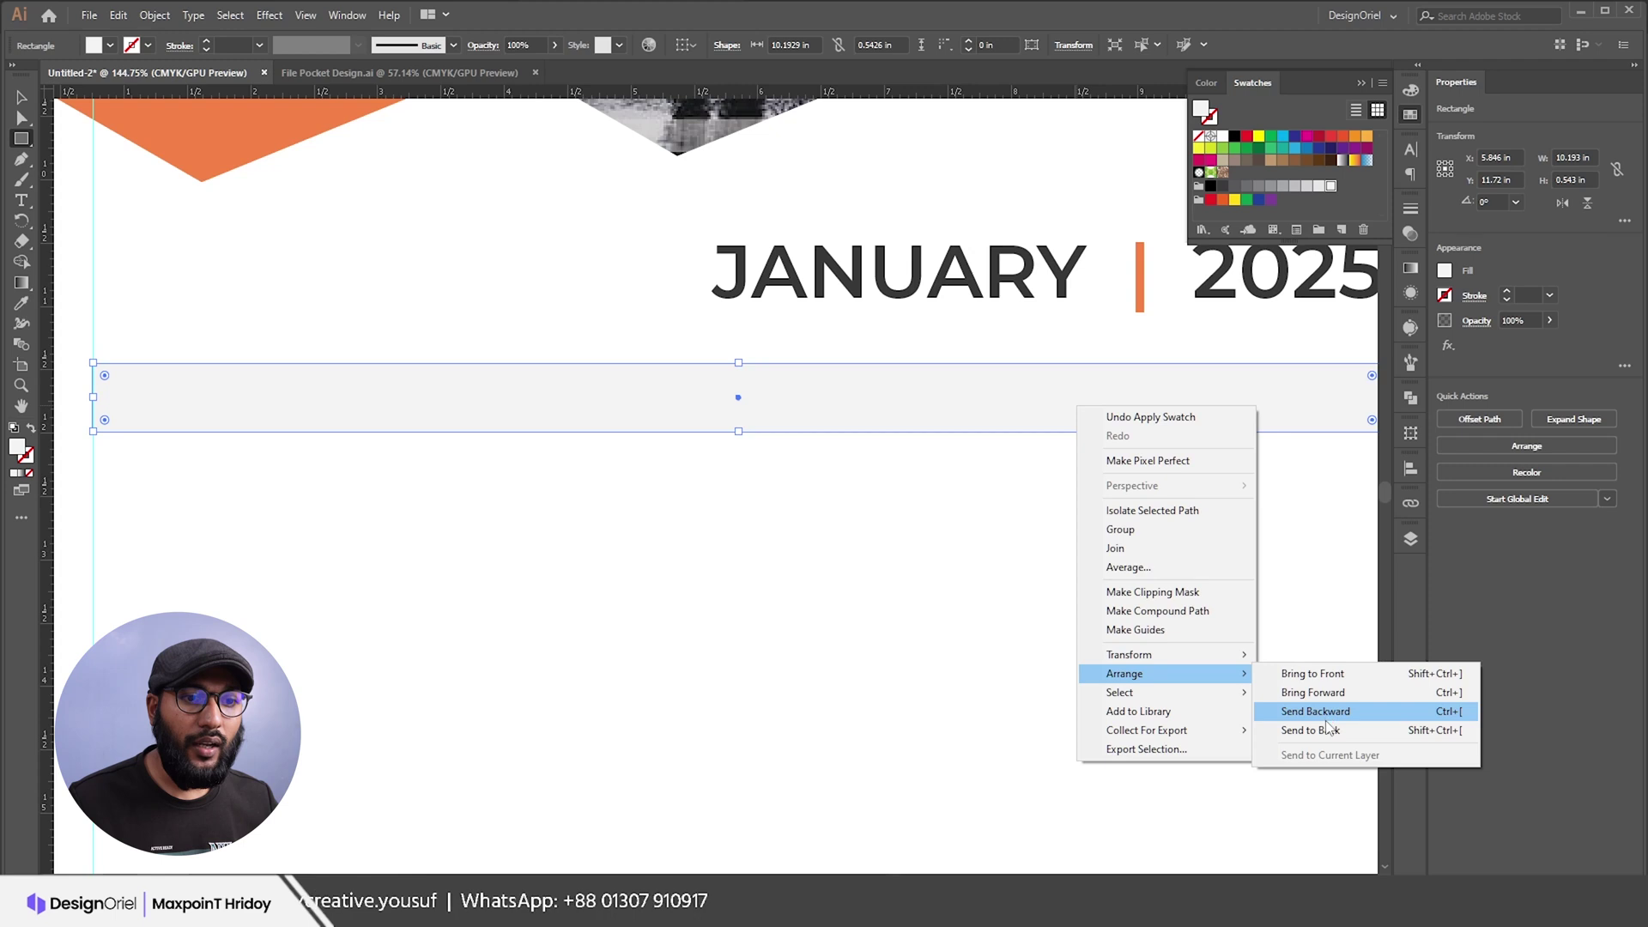
click(1326, 712)
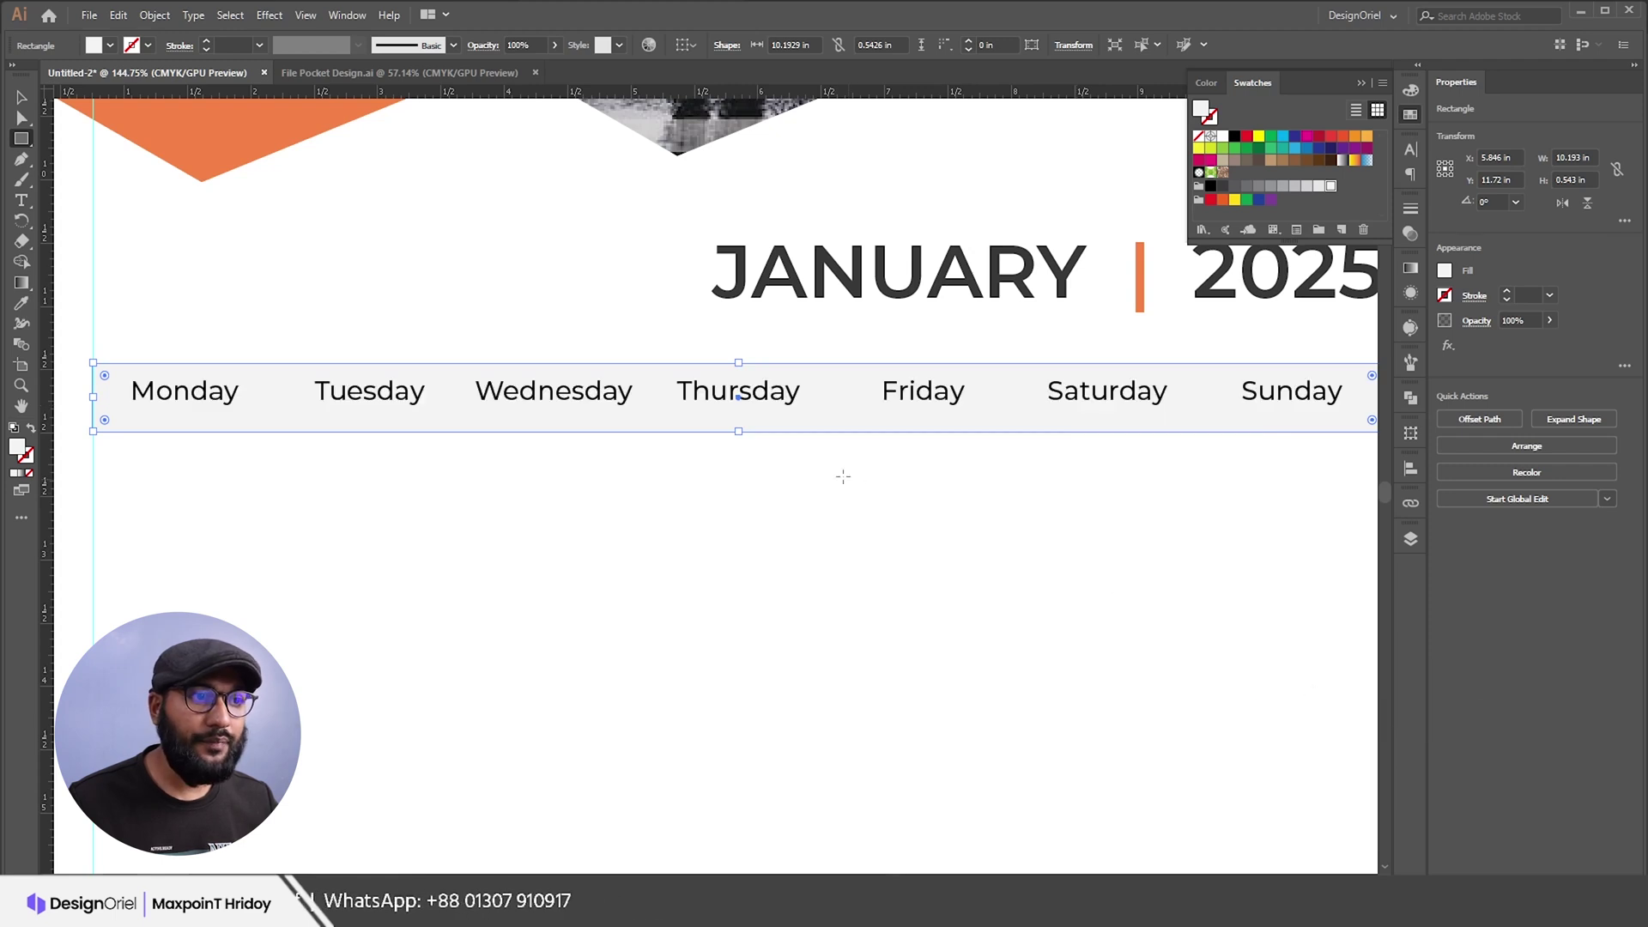
Step: Shorten the grey band by raising its lower edge closer to the weekday names
key(v)
click(703, 466)
click(604, 397)
scroll(770, 409, up, 5)
click(775, 505)
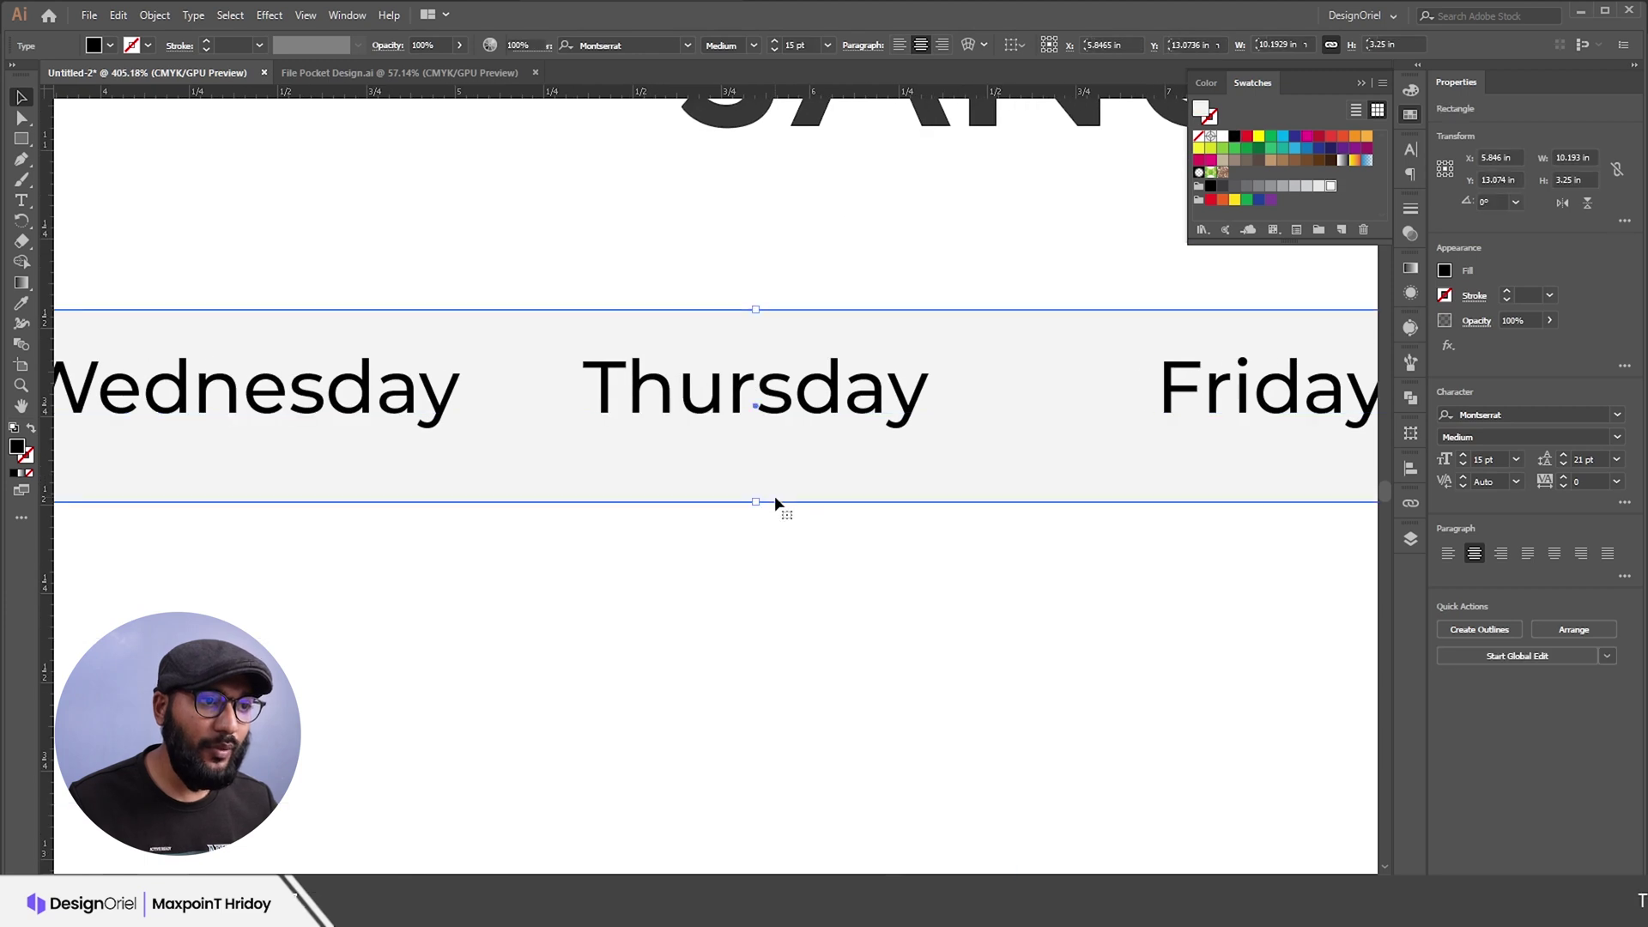
drag(756, 502, 763, 470)
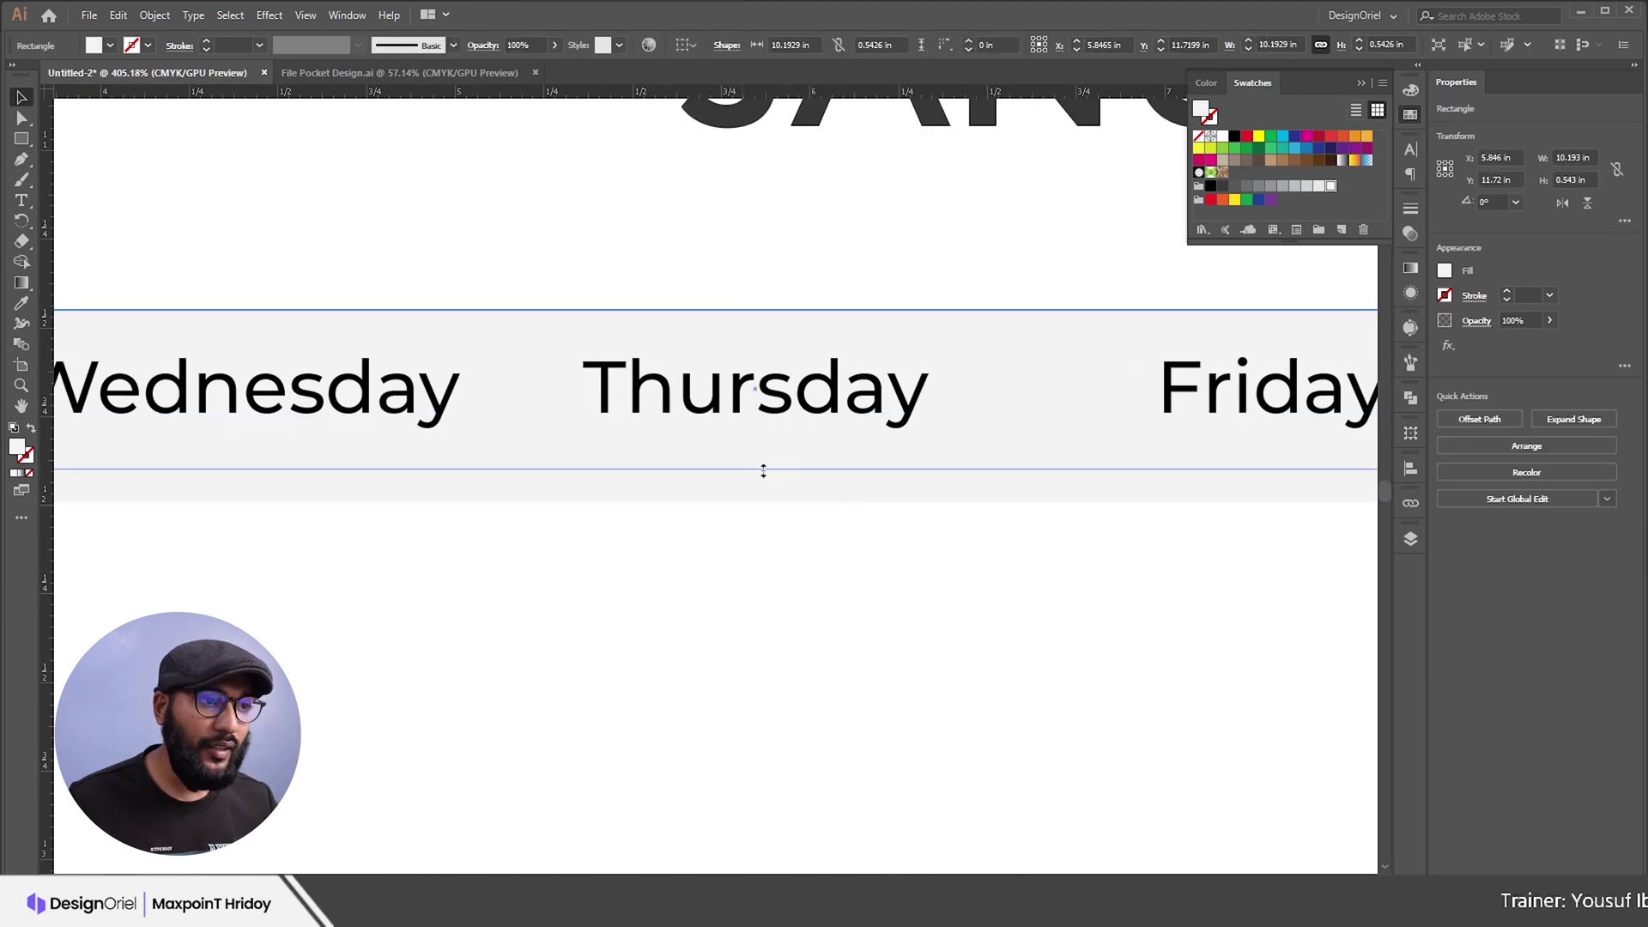
Step: Extend the grey band down to the first grid row line, 0.464 in high, and place a horizontal guide along its lower edge
scroll(784, 364, down, 4)
click(857, 367)
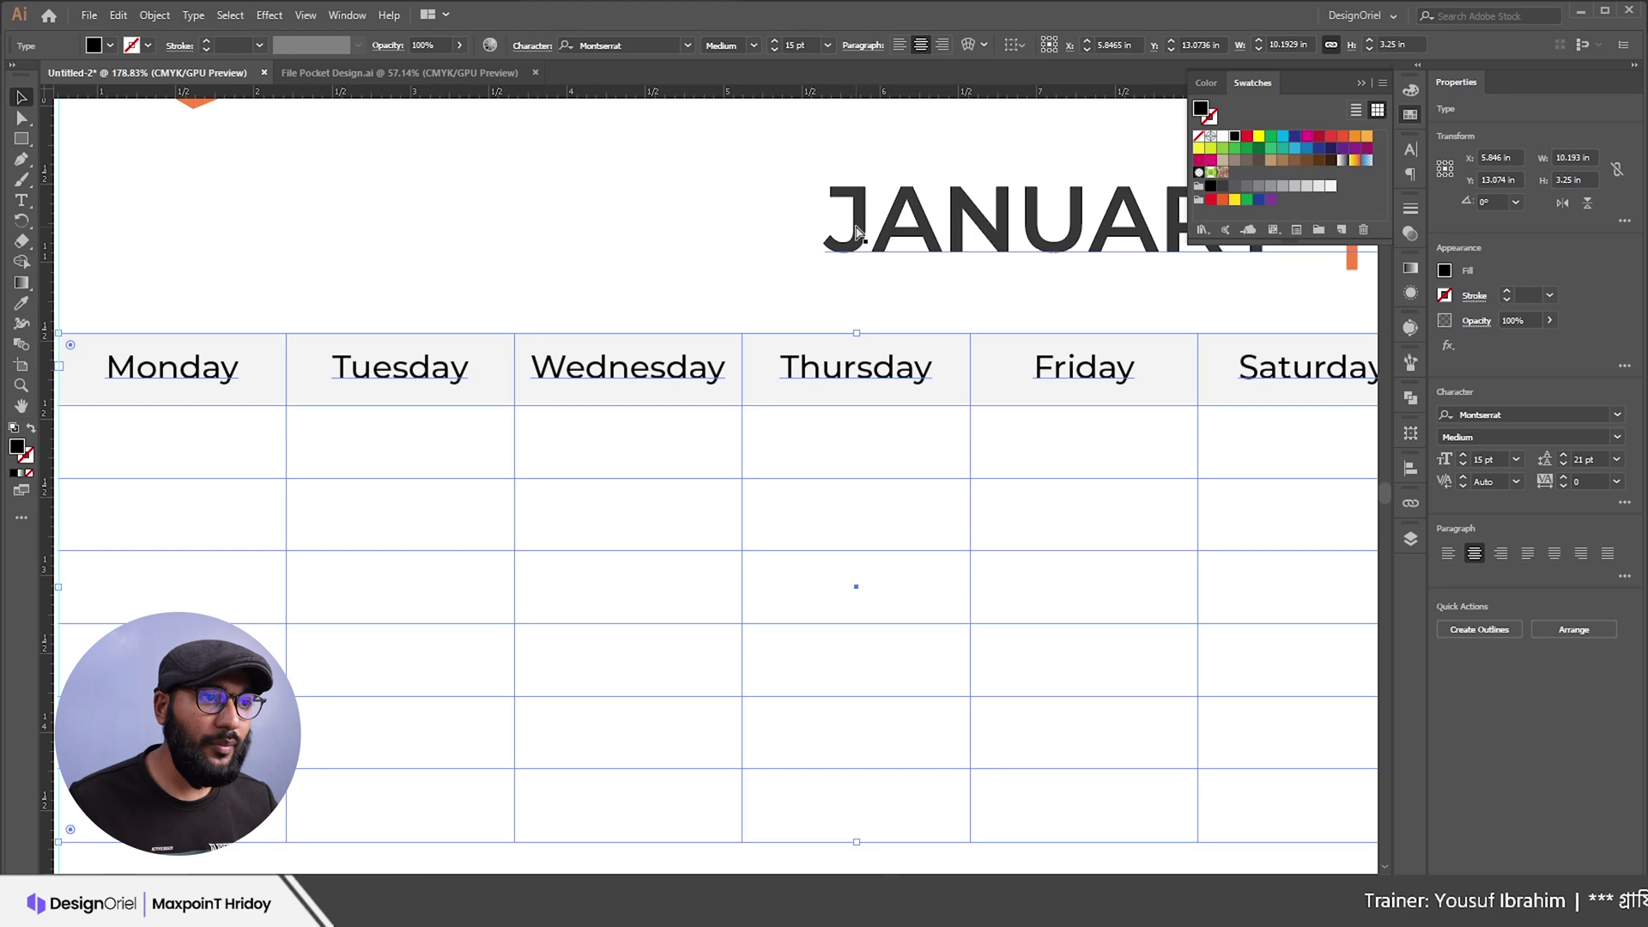
scroll(695, 352, up, 5)
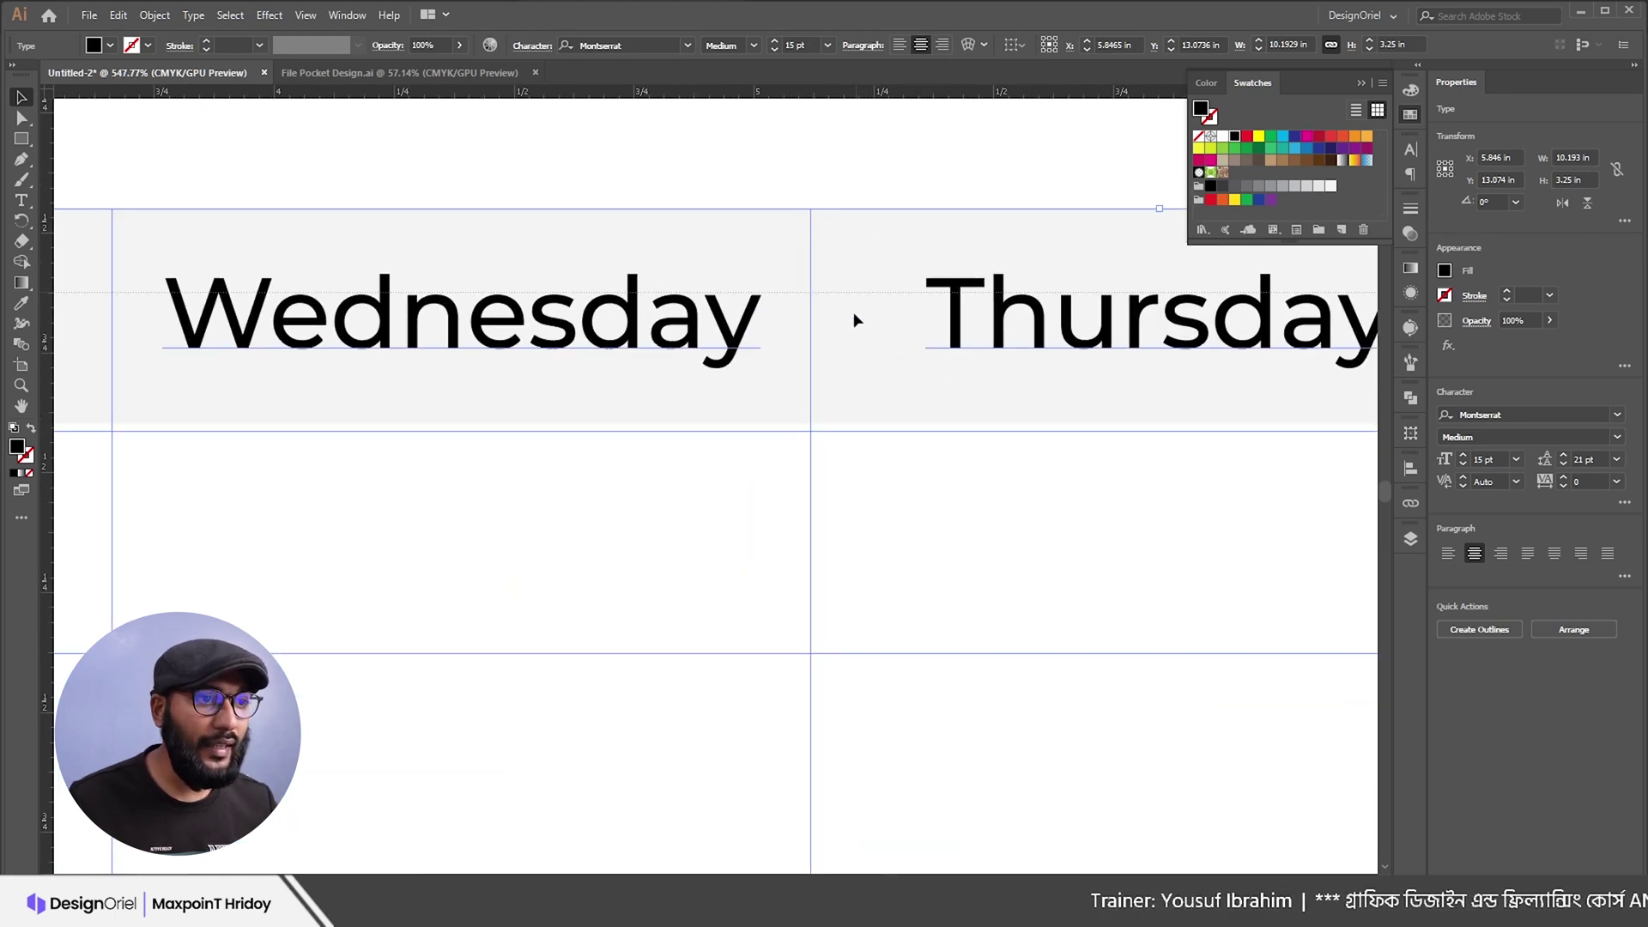
click(840, 411)
drag(1164, 427, 1164, 435)
scroll(1166, 451, down, 10)
drag(815, 436, 967, 450)
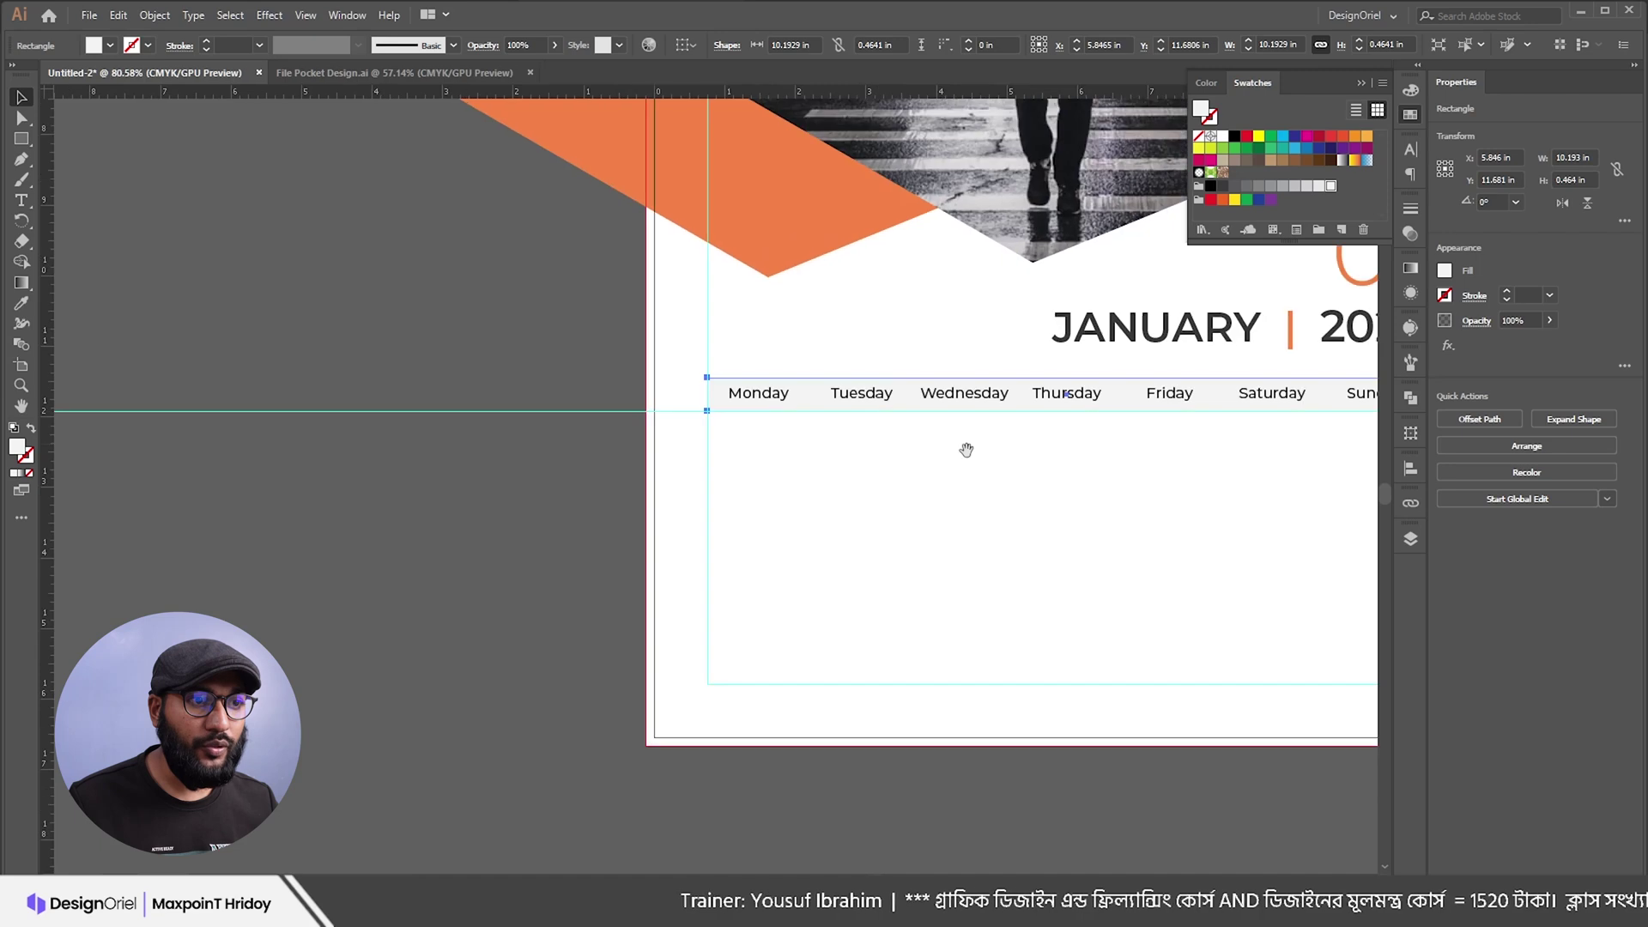
scroll(945, 412, right, 3)
scroll(953, 403, up, 2)
scroll(962, 407, right, 1)
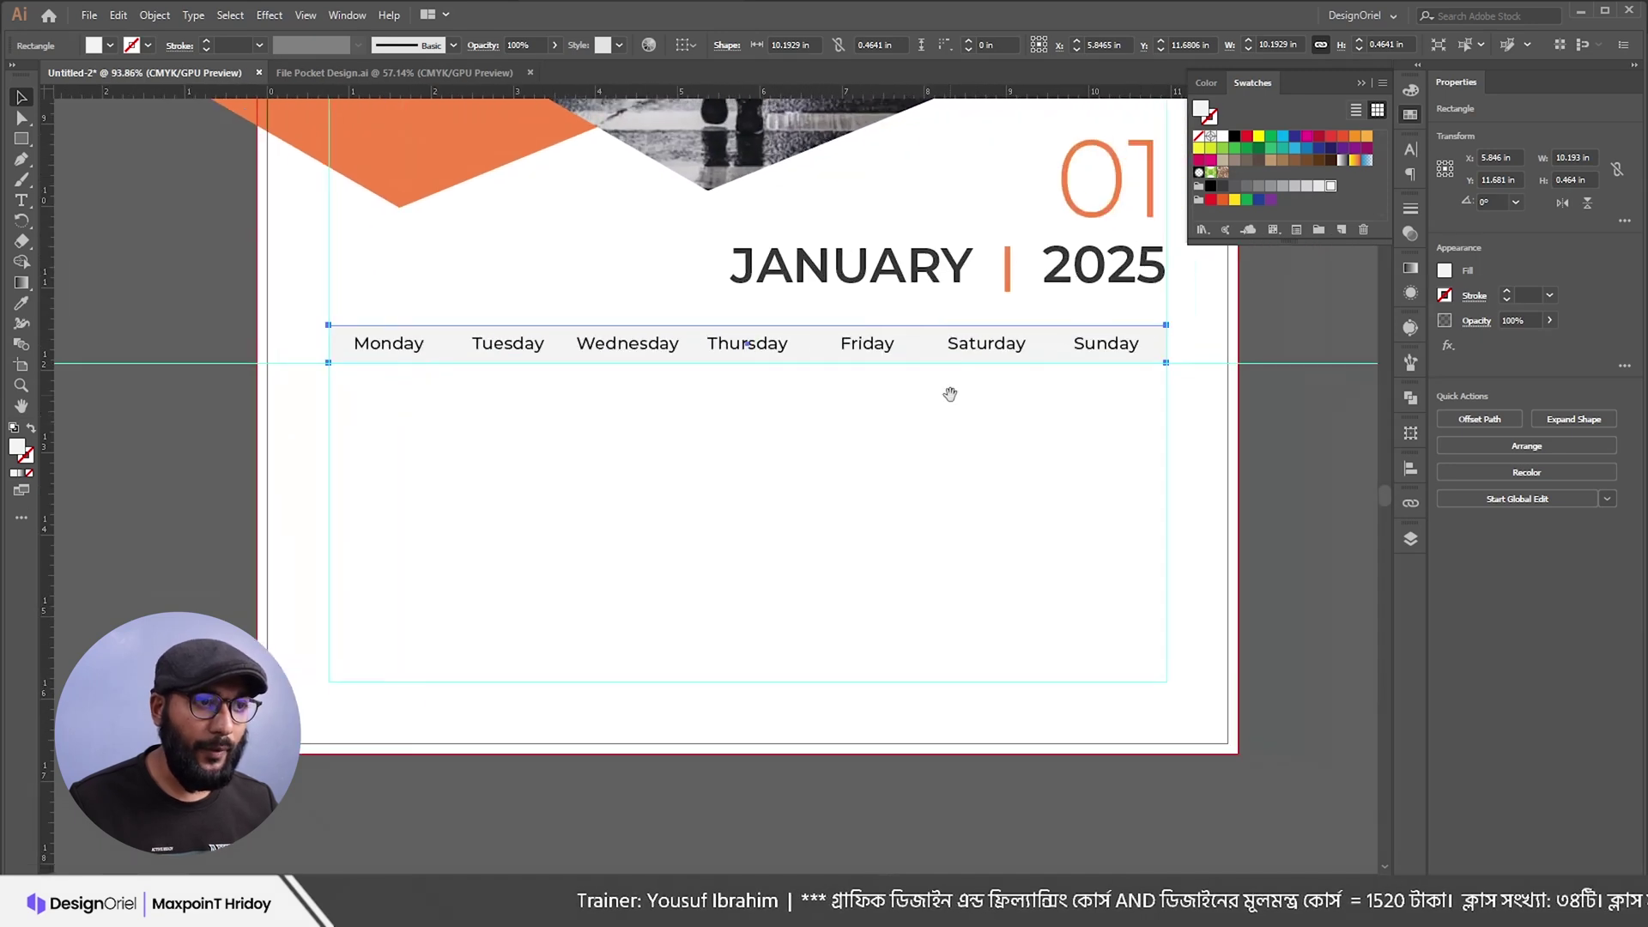
Step: Fill the first two date rows below the weekday names with 1 to 7 and 8 to 14, one number per cell
click(1258, 332)
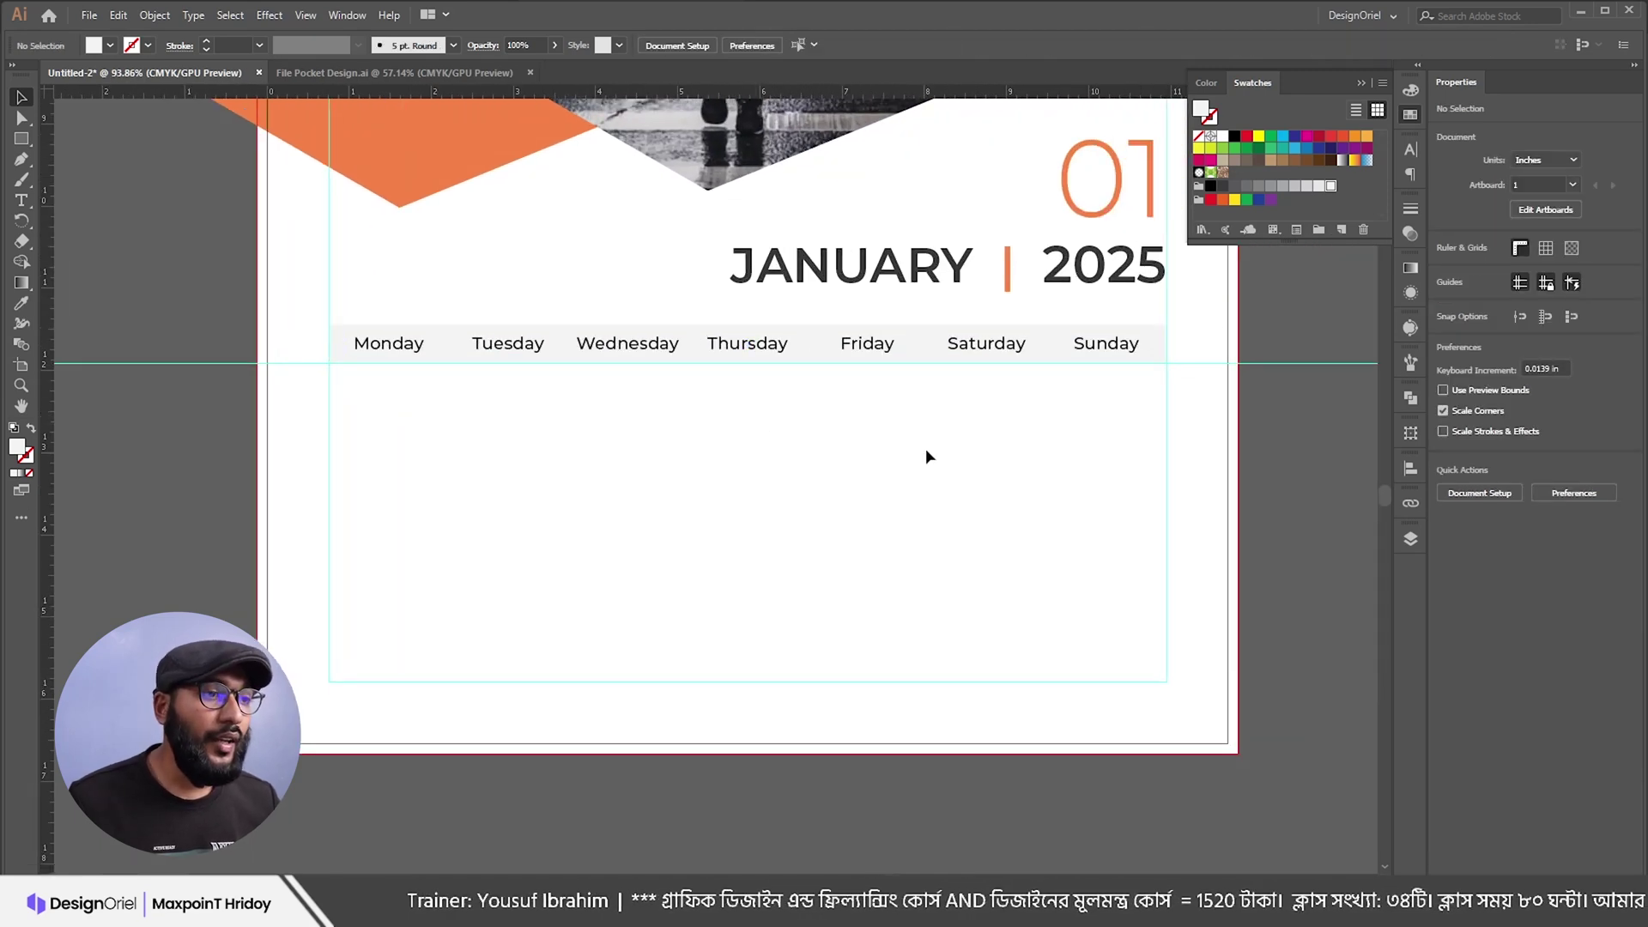
click(401, 354)
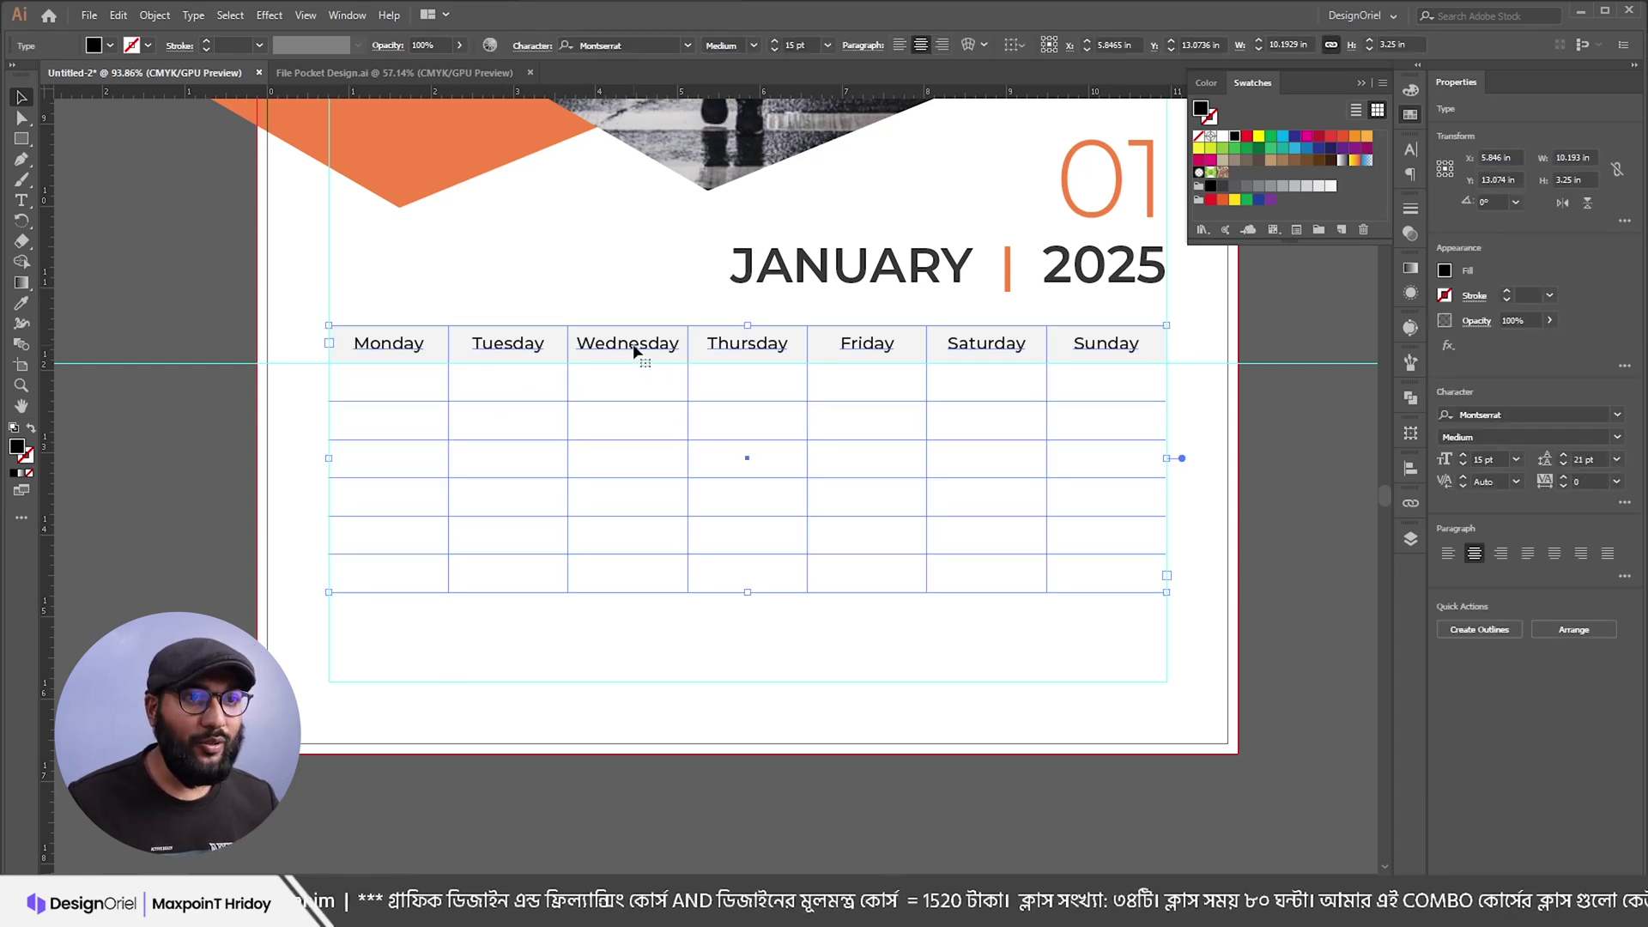
key(t)
click(1136, 344)
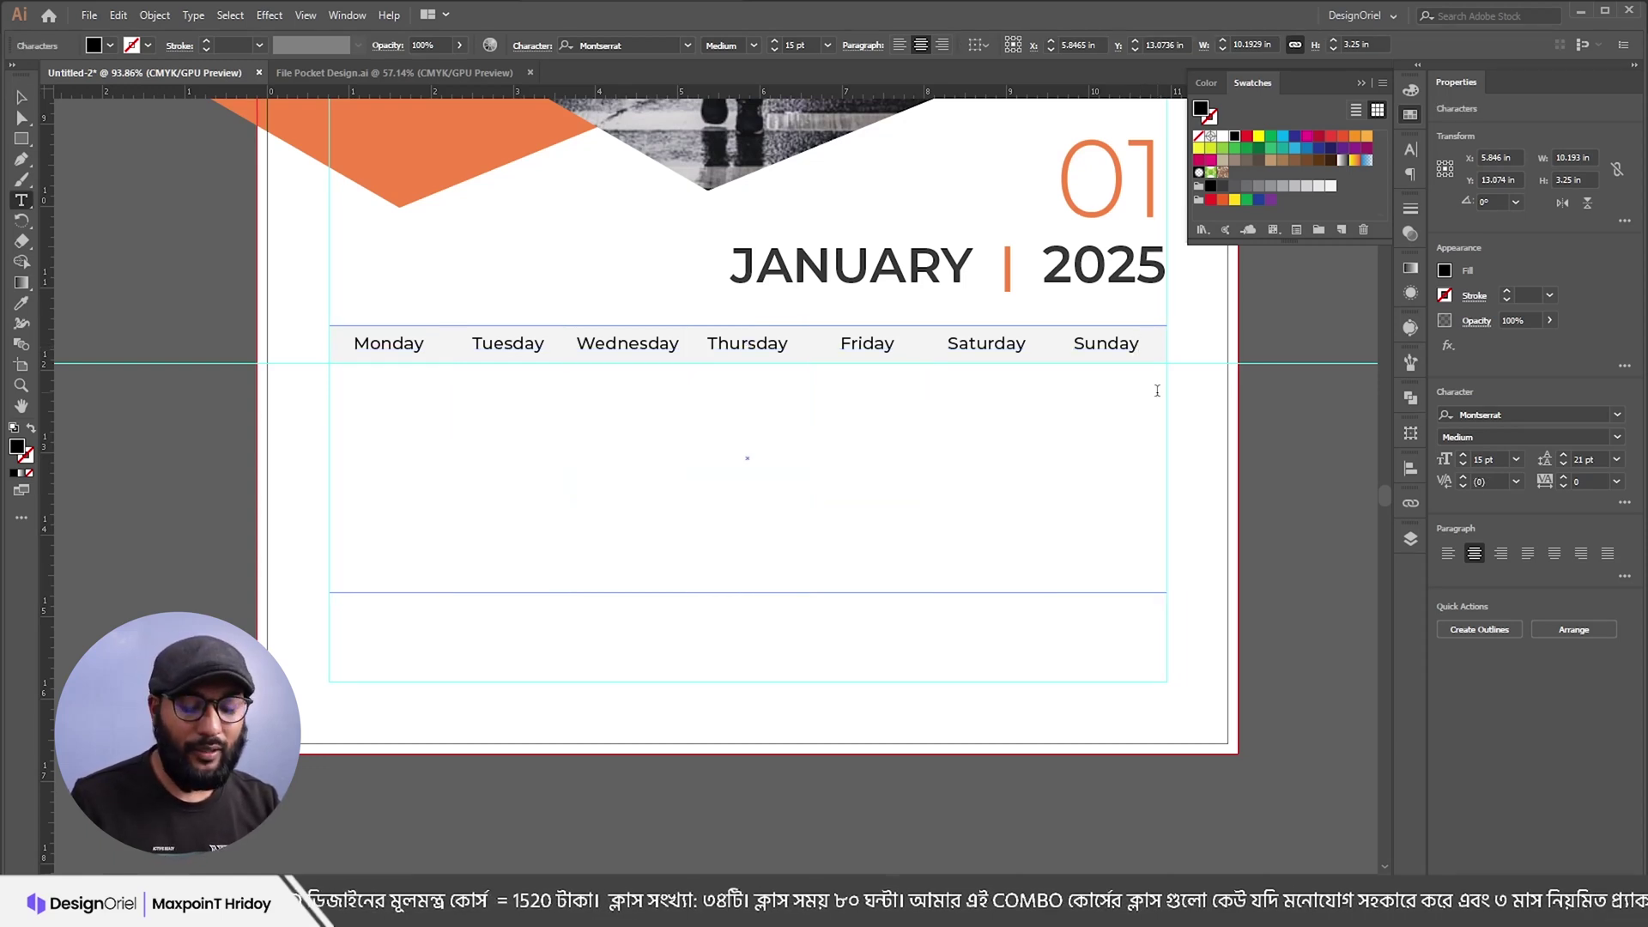
text(1)
key(Tab)
text(2	3)
key(Tab)
text(4	)
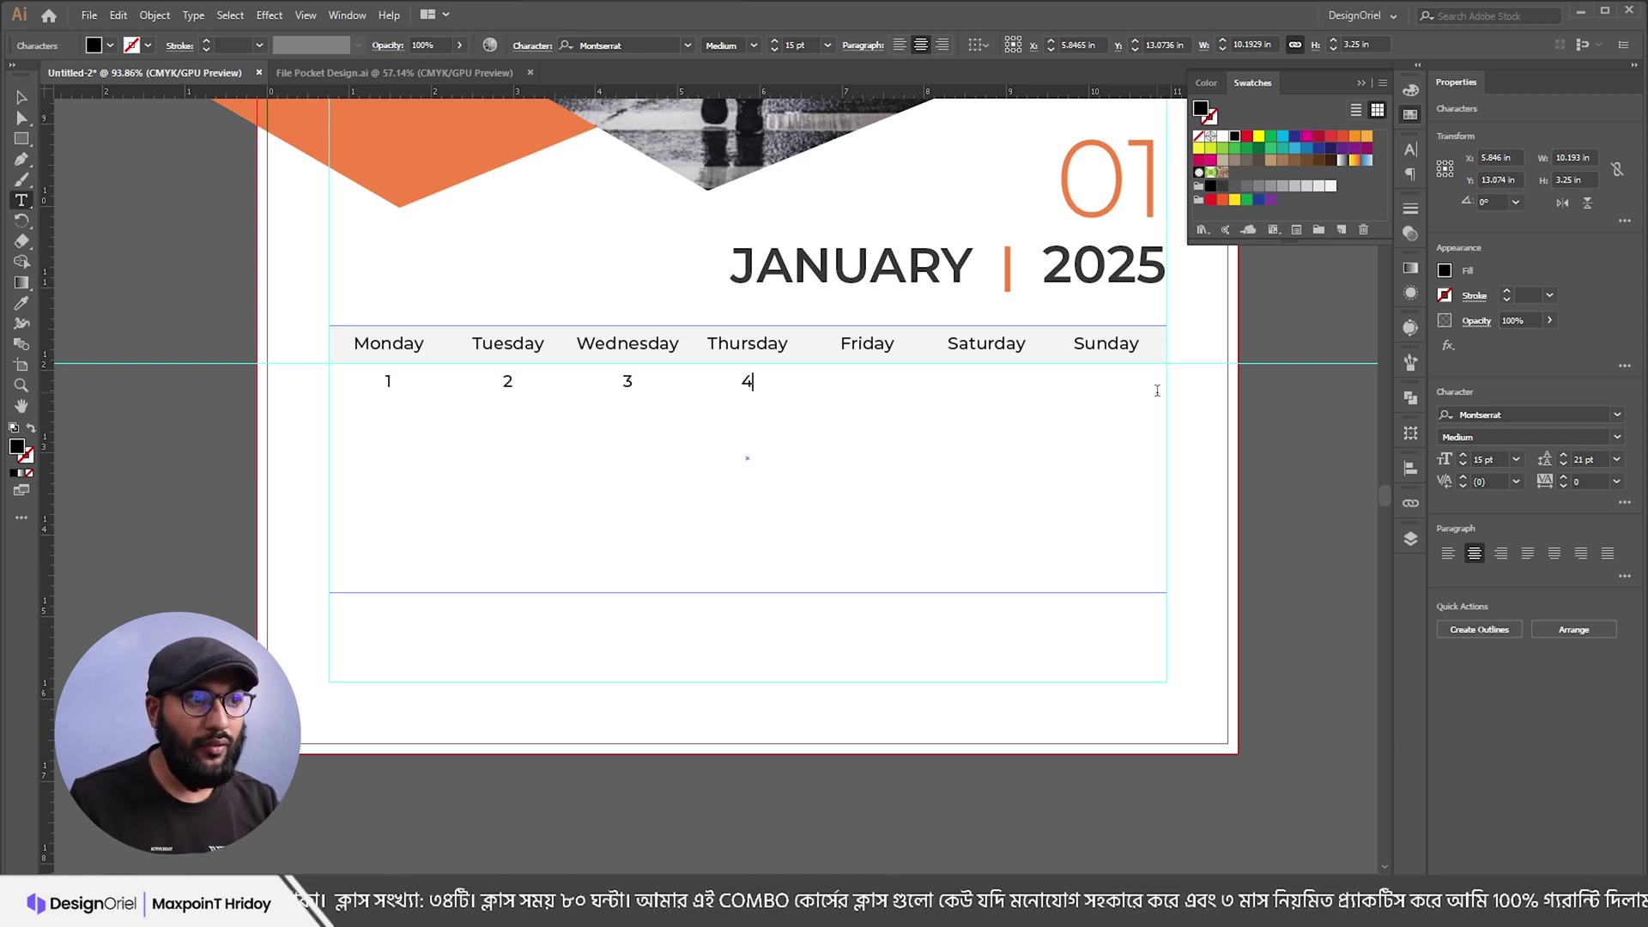
text(5)
key(Tab)
text(6)
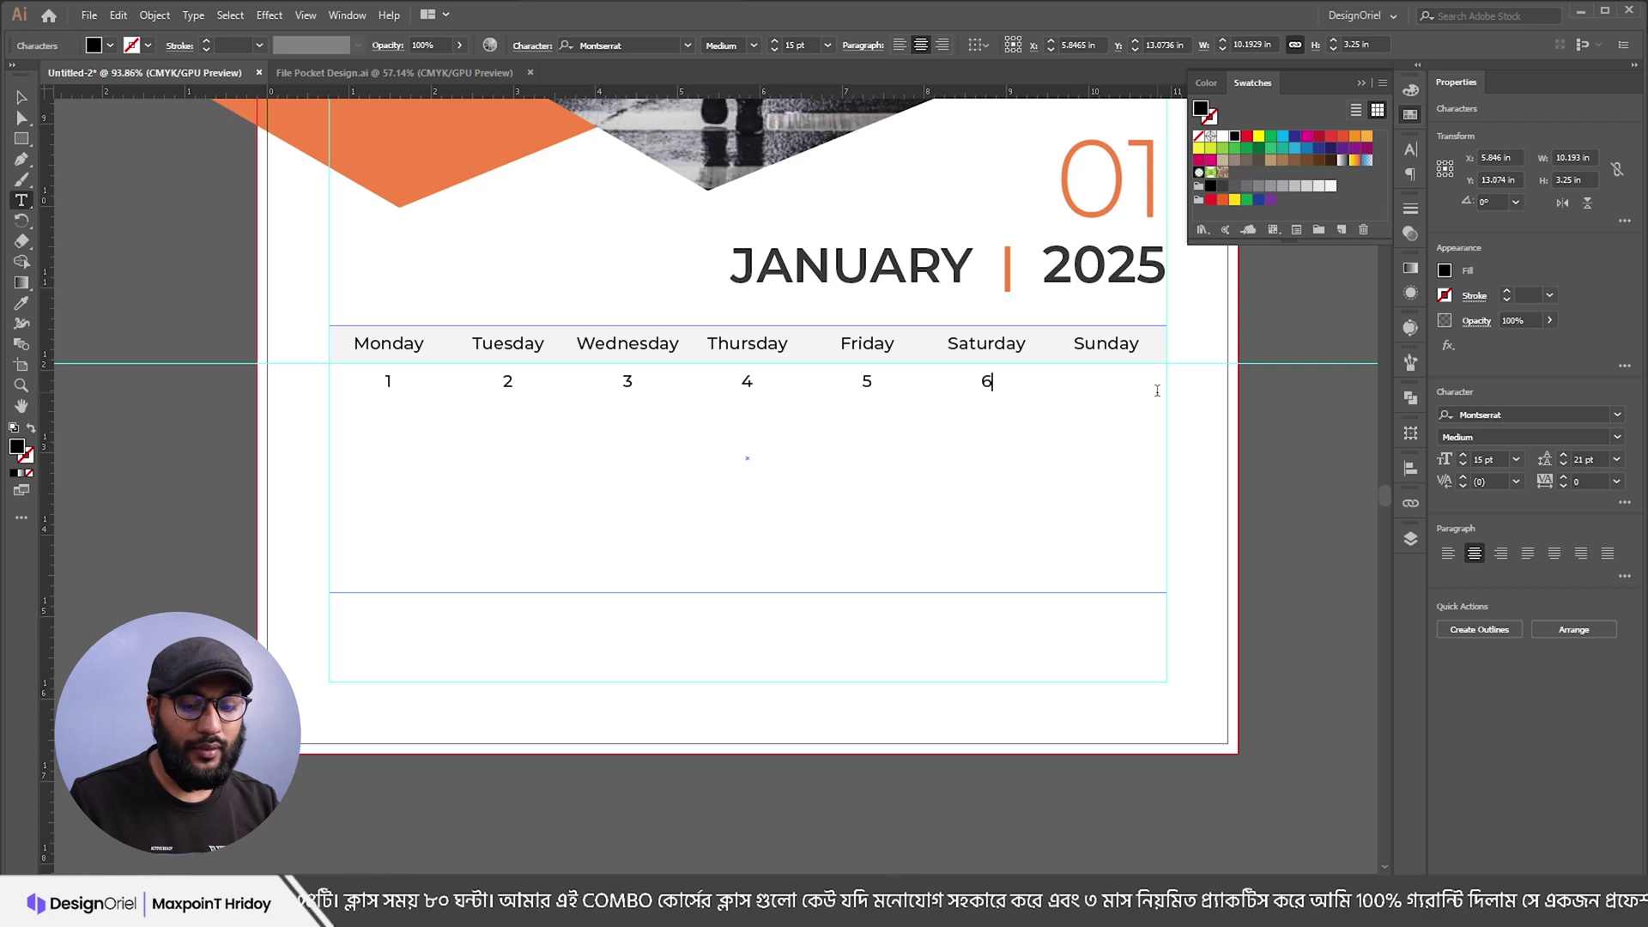
text(	7 8	9	10	11	12)
key(Tab)
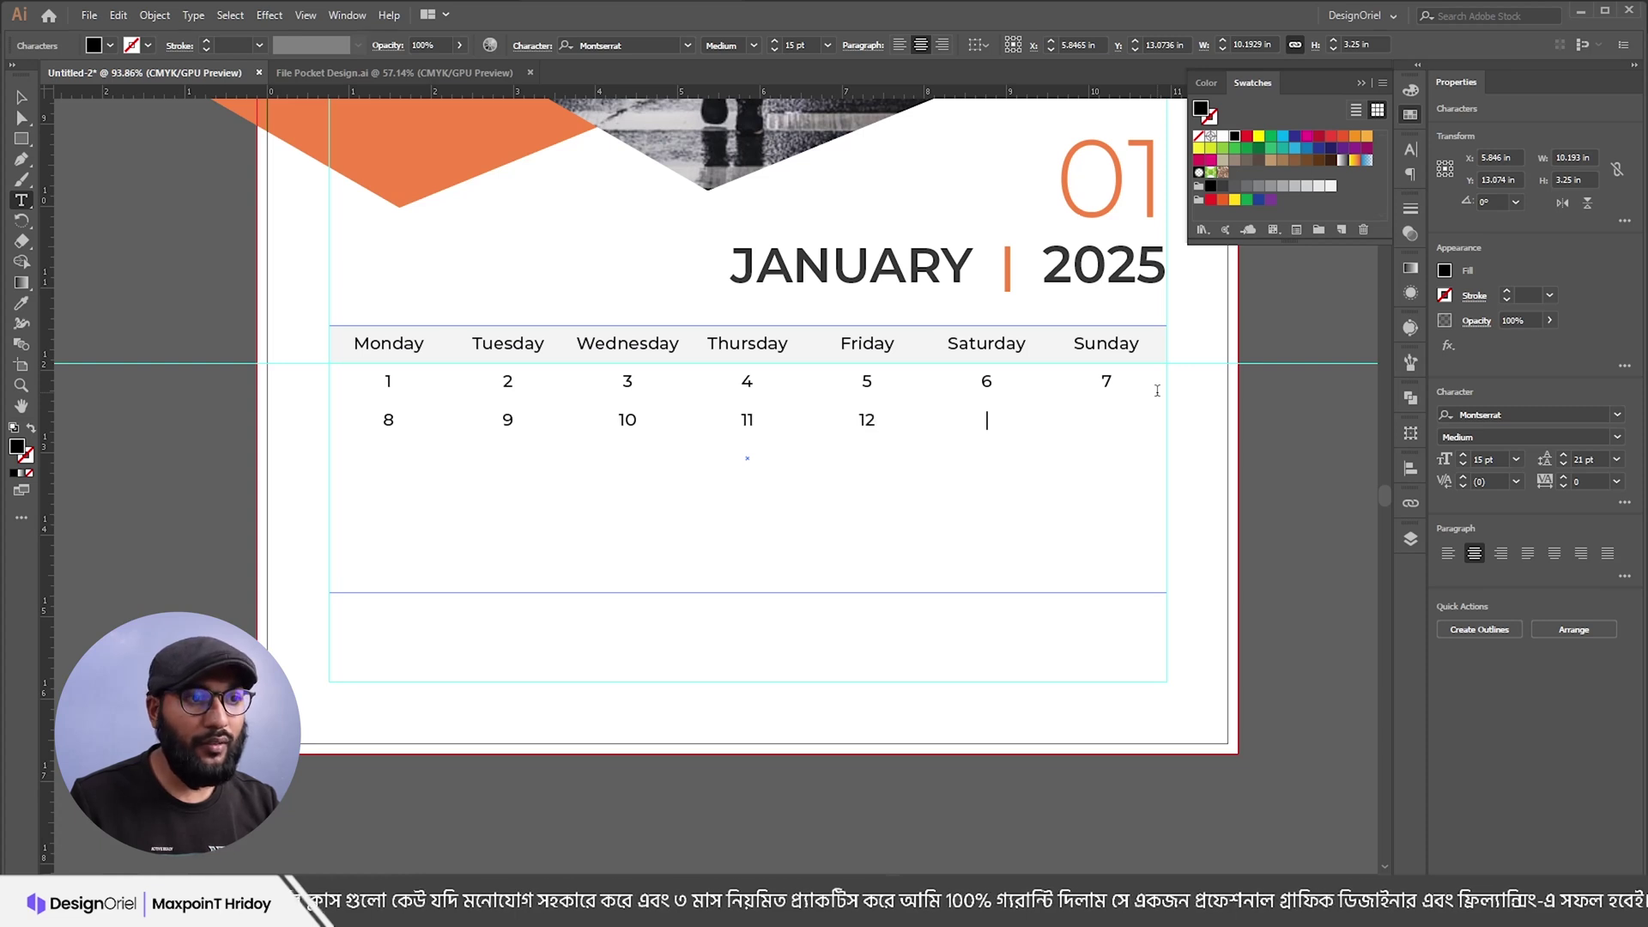
text(13 14)
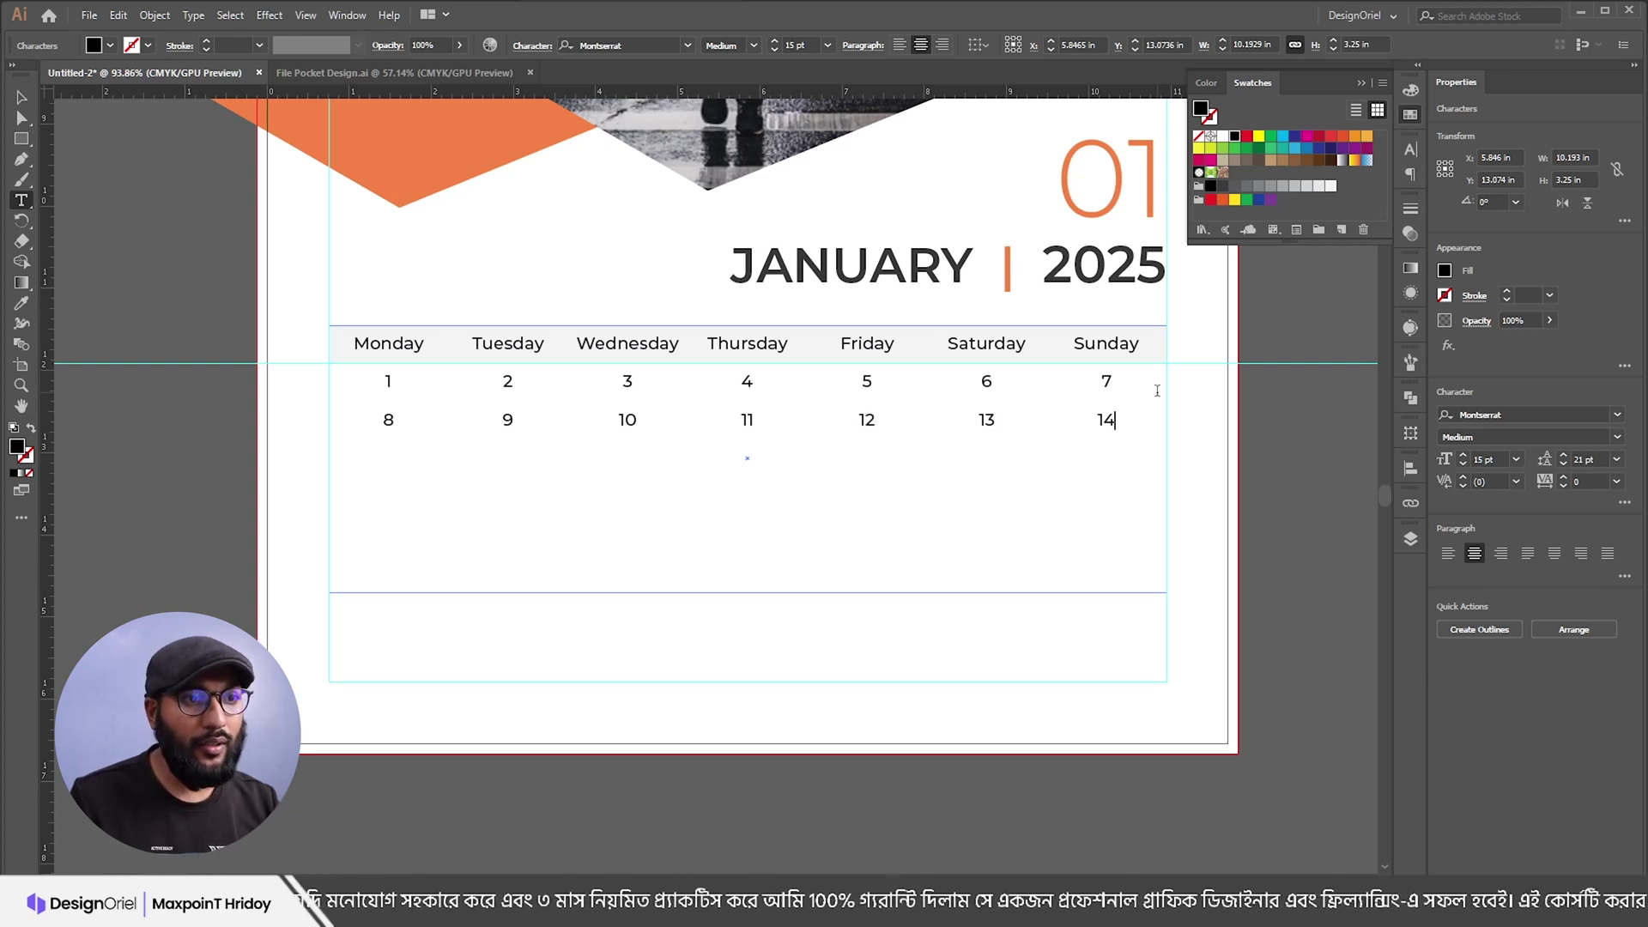
Step: Fill the third date row of the calendar table with the numbers 15 to 21
key(Return)
key(Tab)
text(15 16 17)
key(Tab)
text(18	19)
key(Tab)
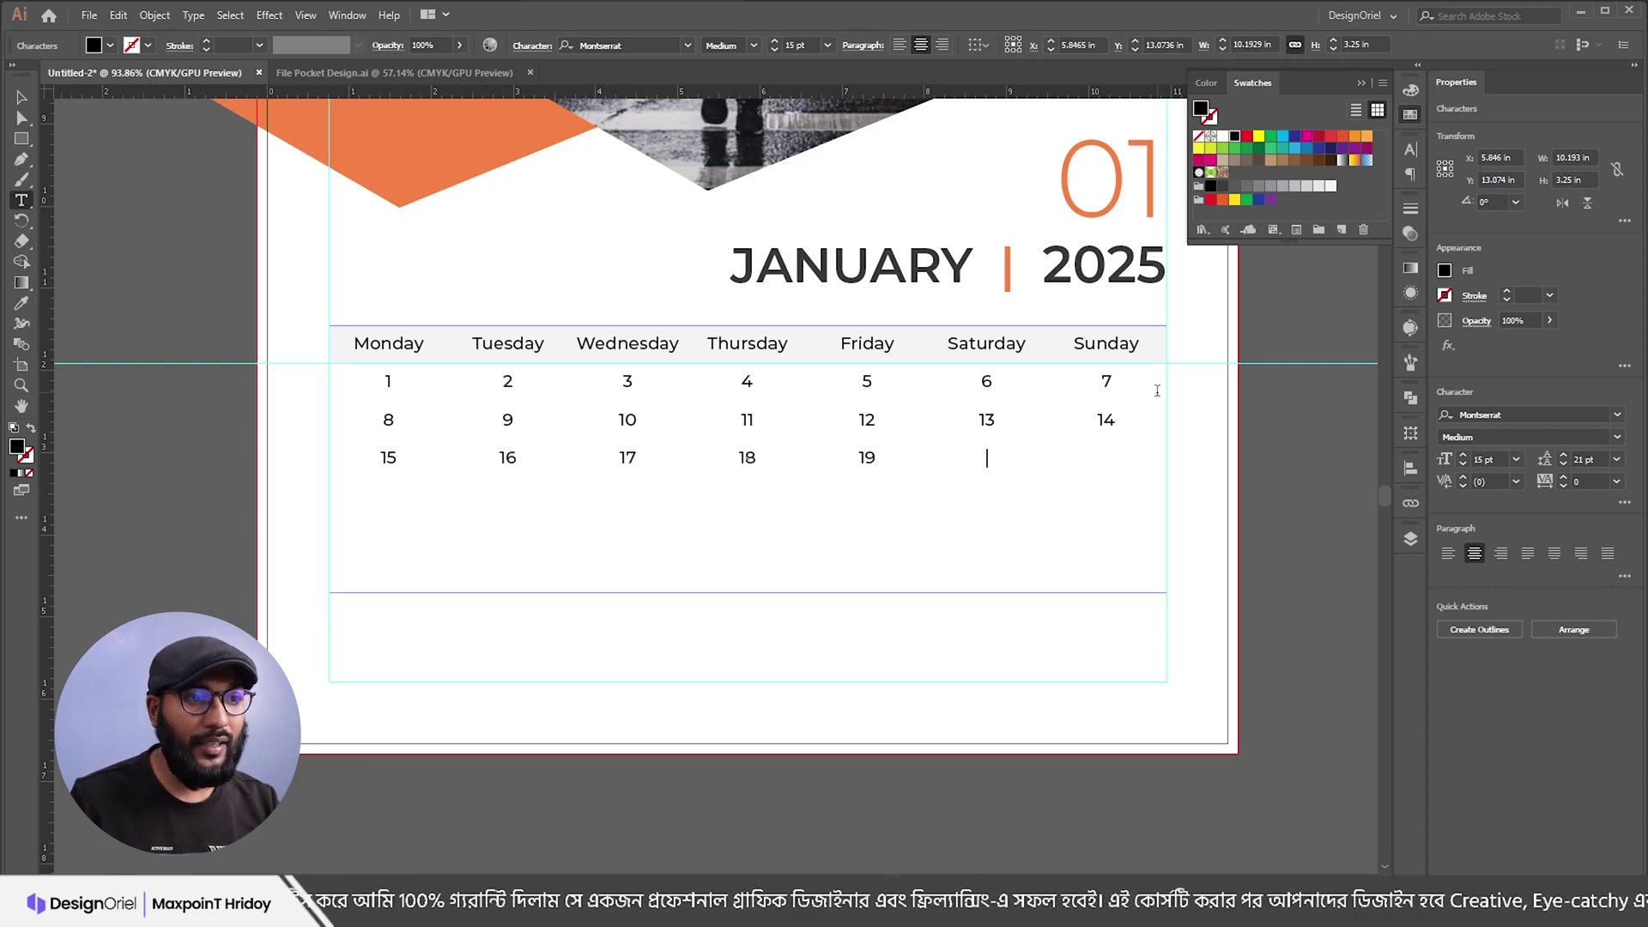
text(20)
key(Tab)
text(21)
Step: Fill the fourth date row of the calendar table with the numbers 22 to 28
key(Return)
text(22)
key(Tab)
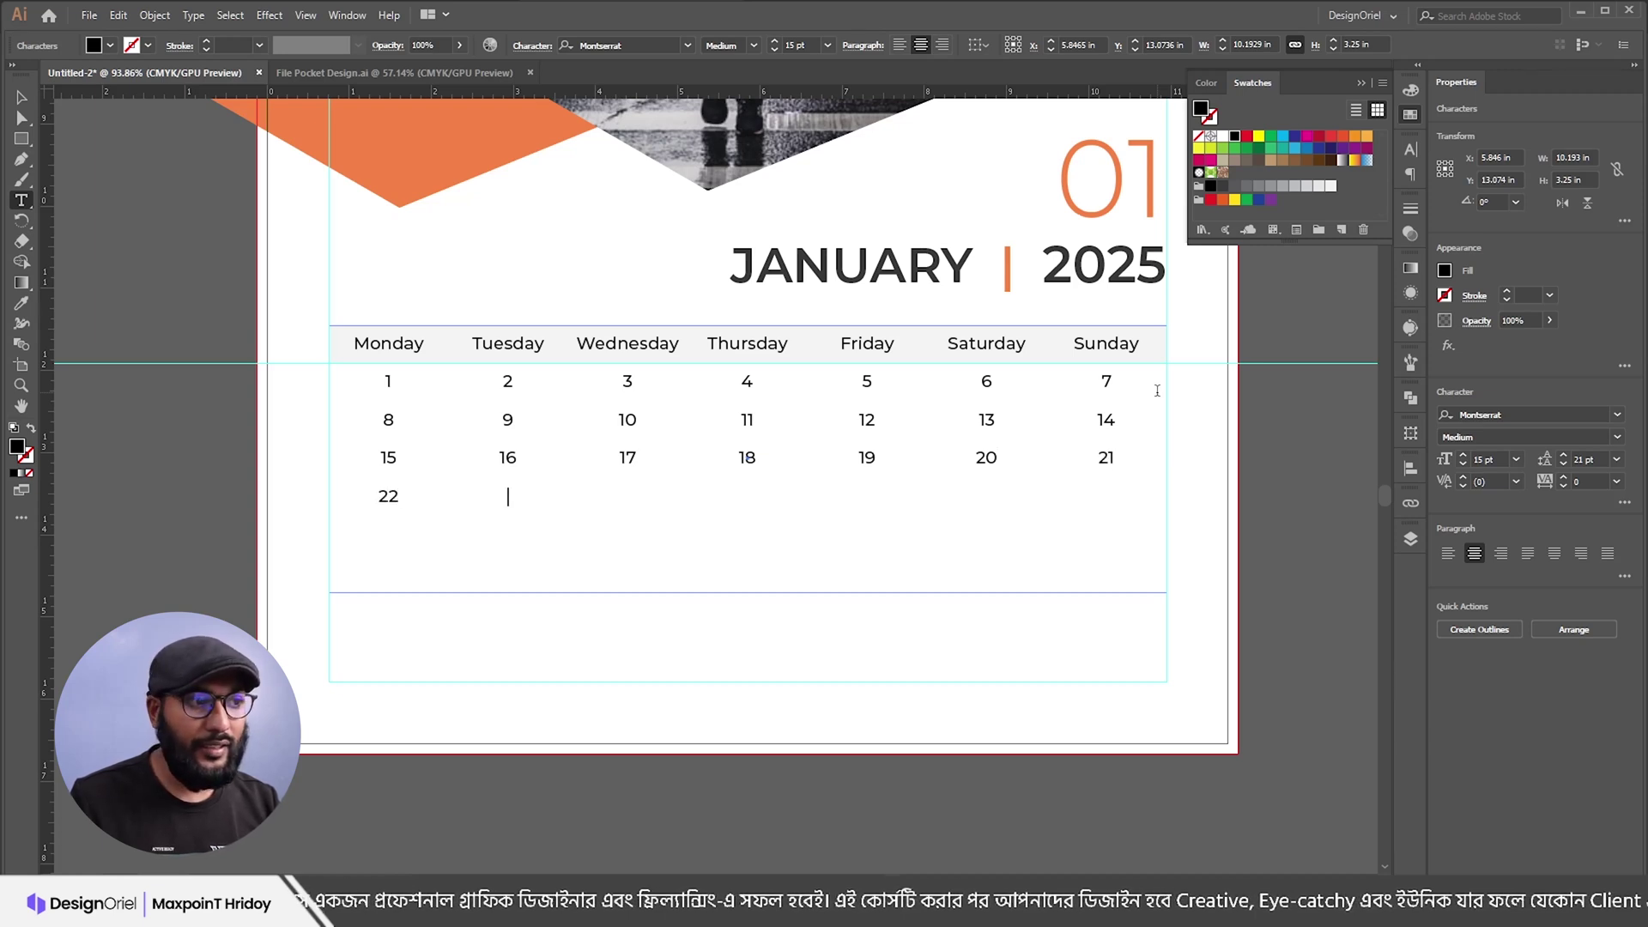
text(23	24)
key(Tab)
text(25)
key(Tab)
text(27)
key(BackSpace)
text(6)
key(Tab)
text(27)
key(Tab)
text(28)
Step: Enter 29 and 30 under Monday and Tuesday in the fifth date row, finish editing the text and deselect the table
key(Return)
text(29)
key(Tab)
text(30)
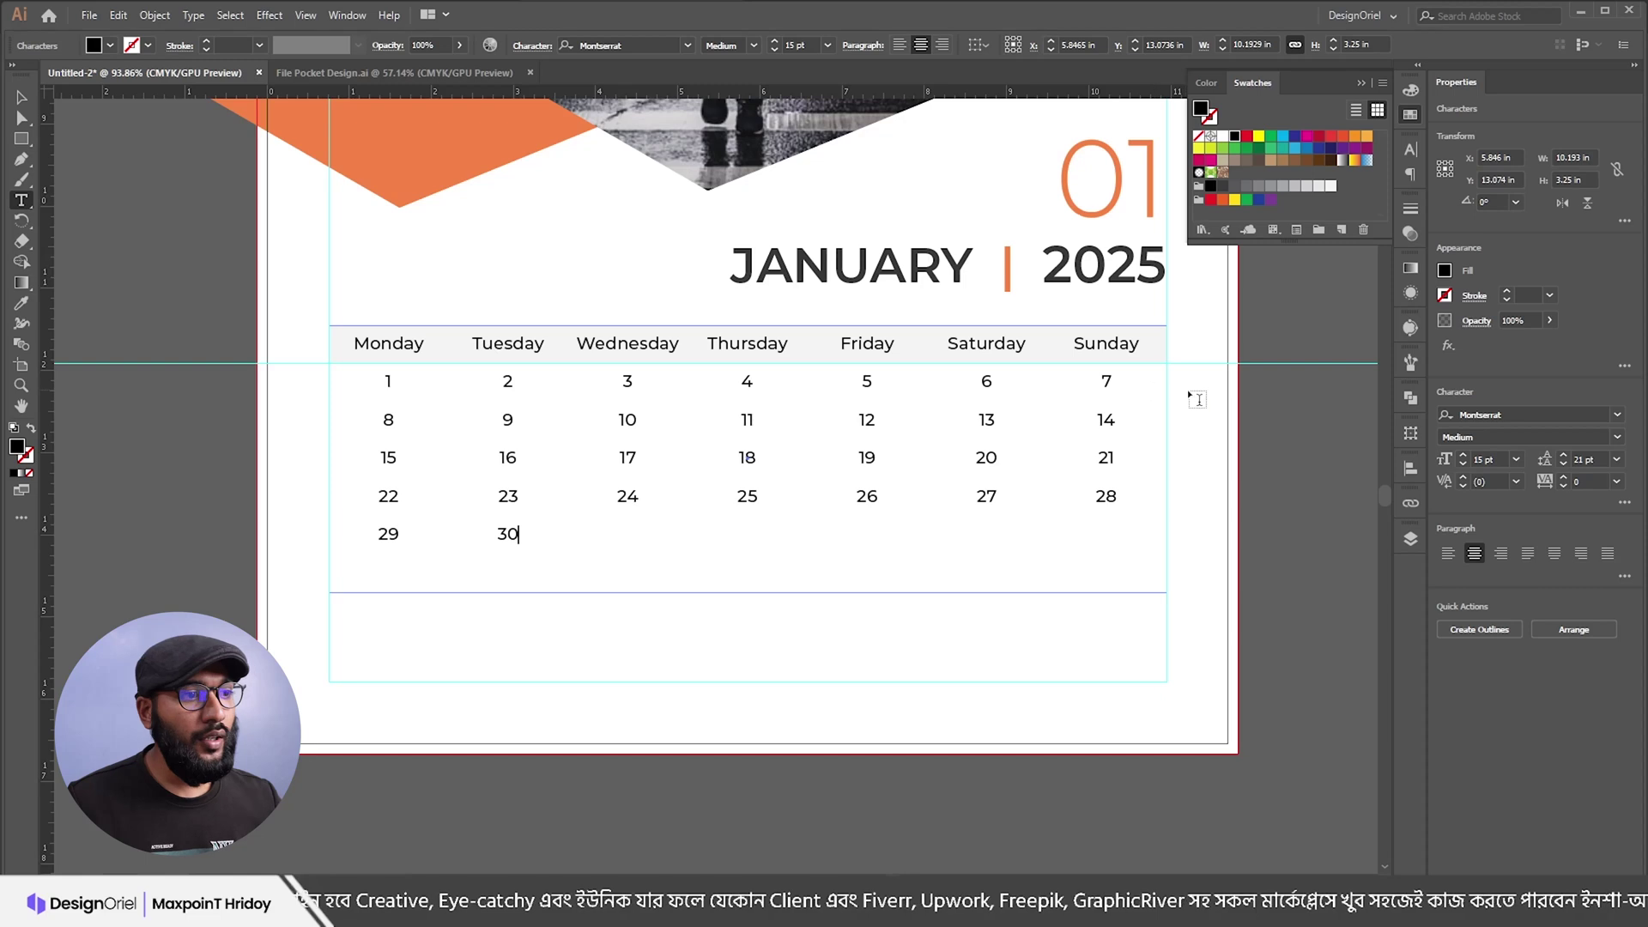
key(Escape)
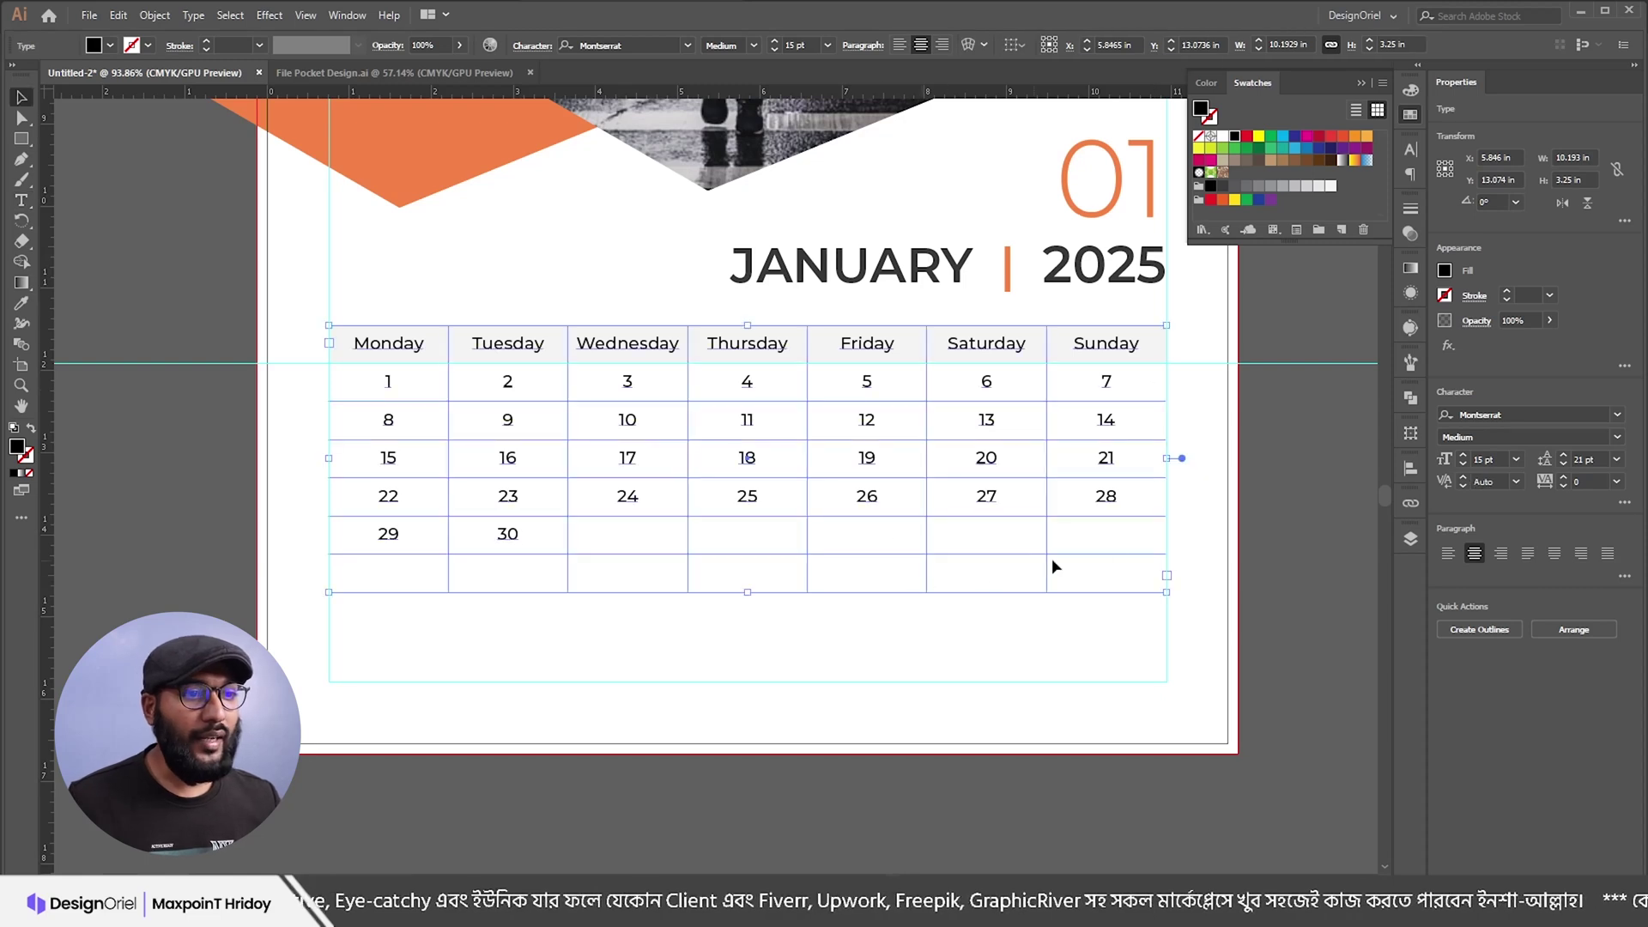
click(1263, 471)
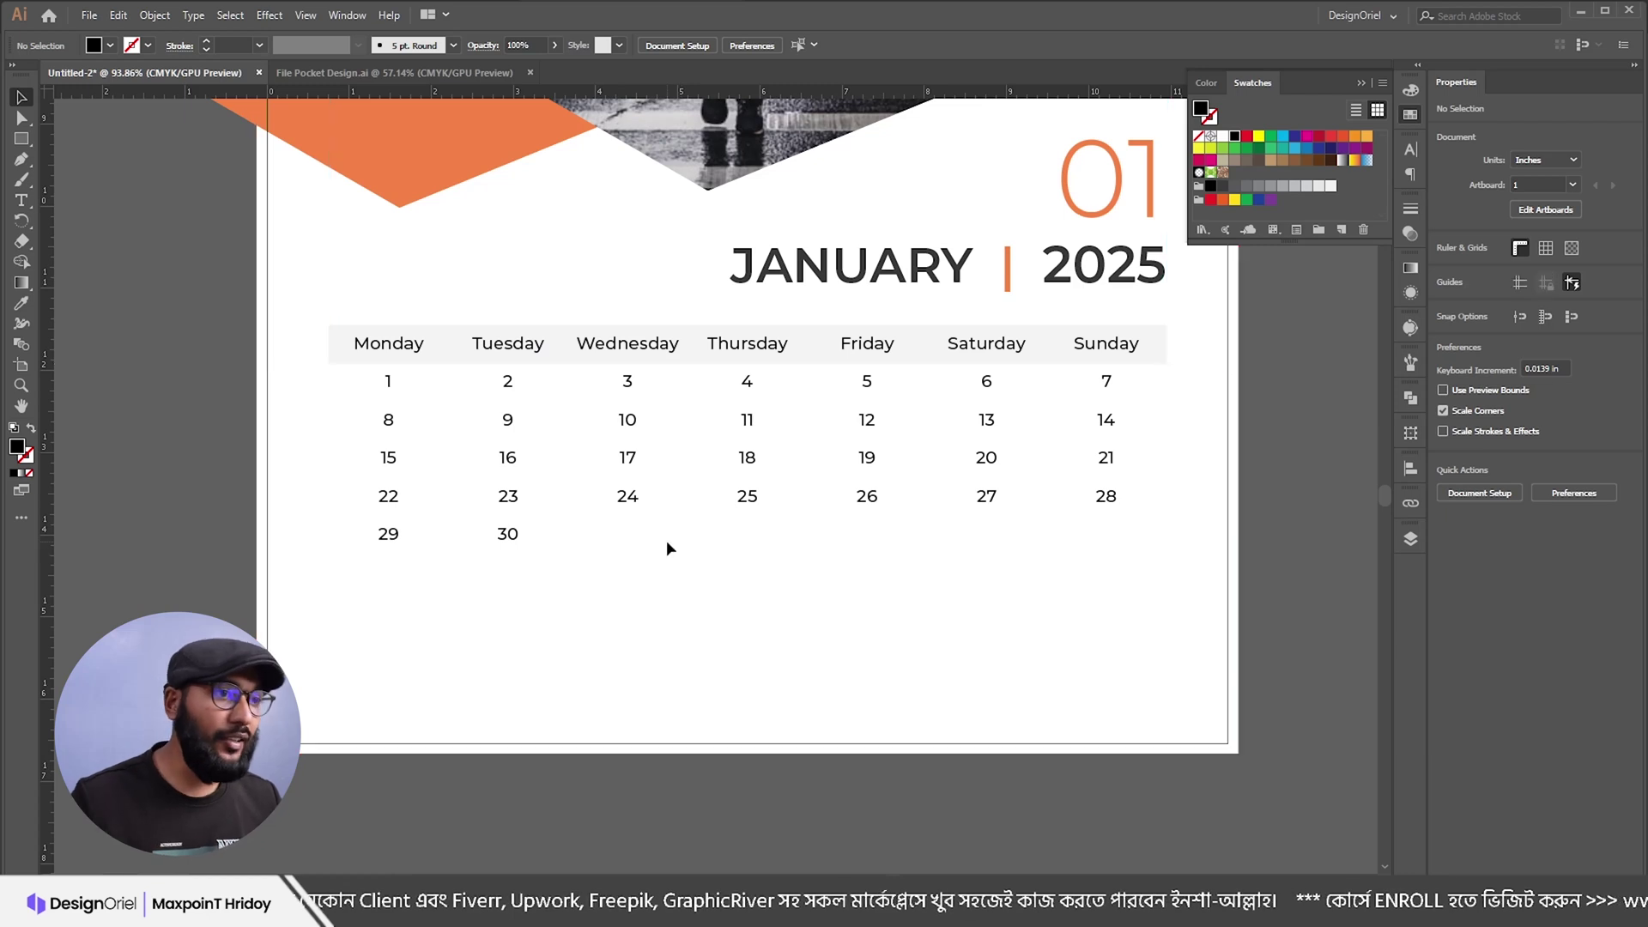
Step: Try right-aligning all weekday names and dates within their cells
scroll(770, 534, down, 2)
drag(722, 433, 739, 535)
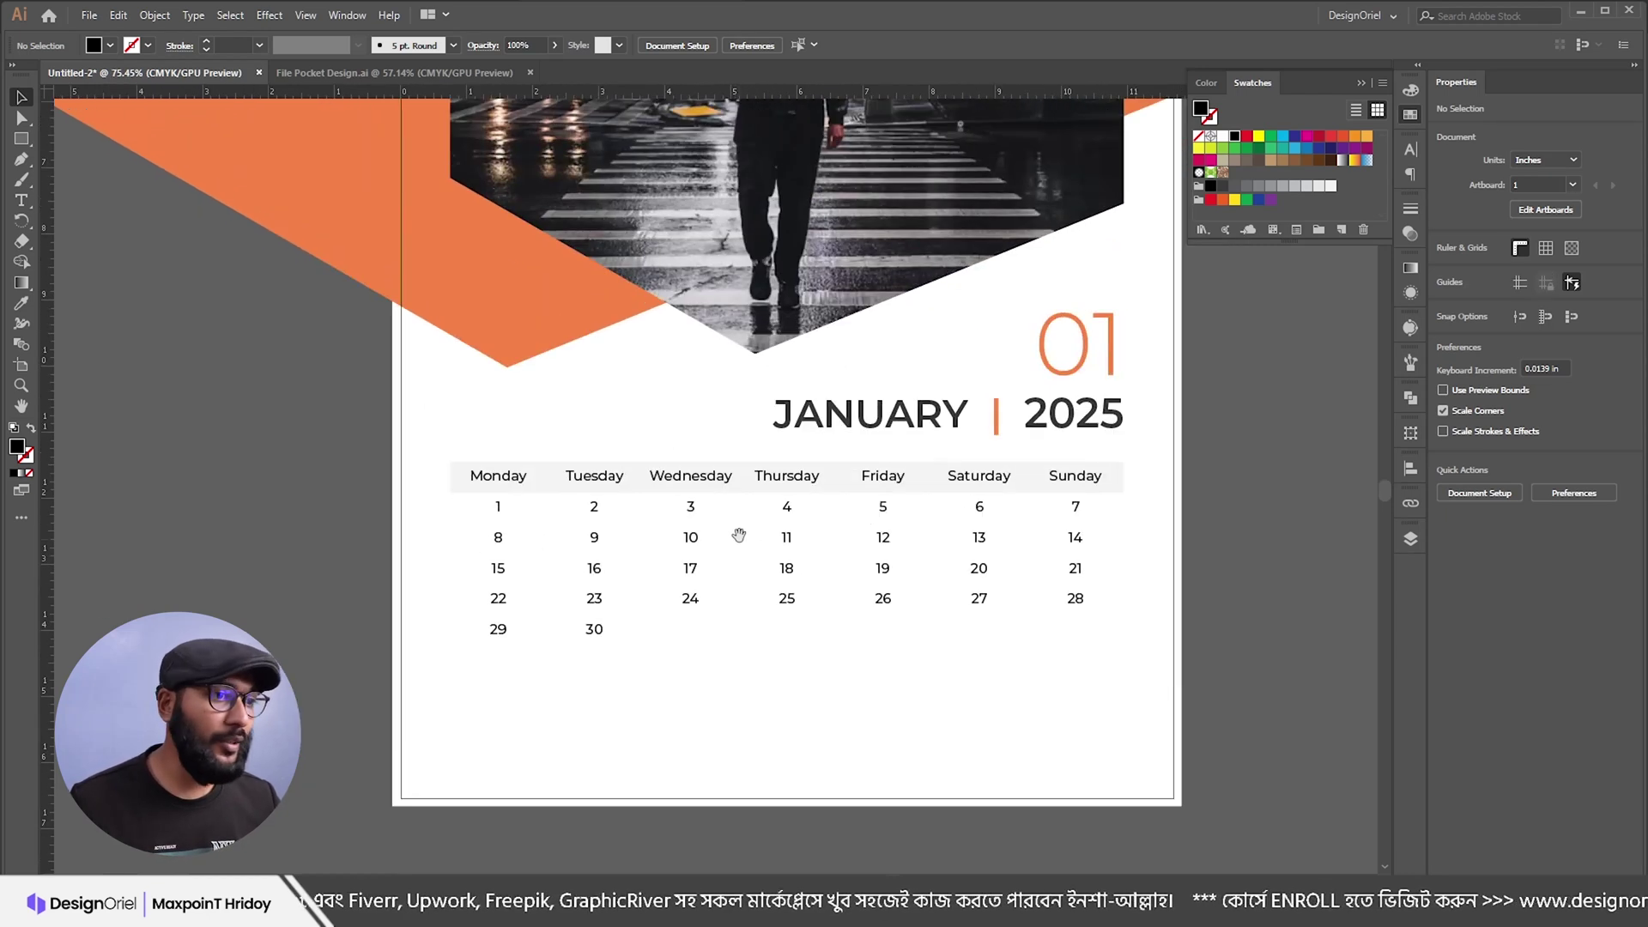
click(694, 474)
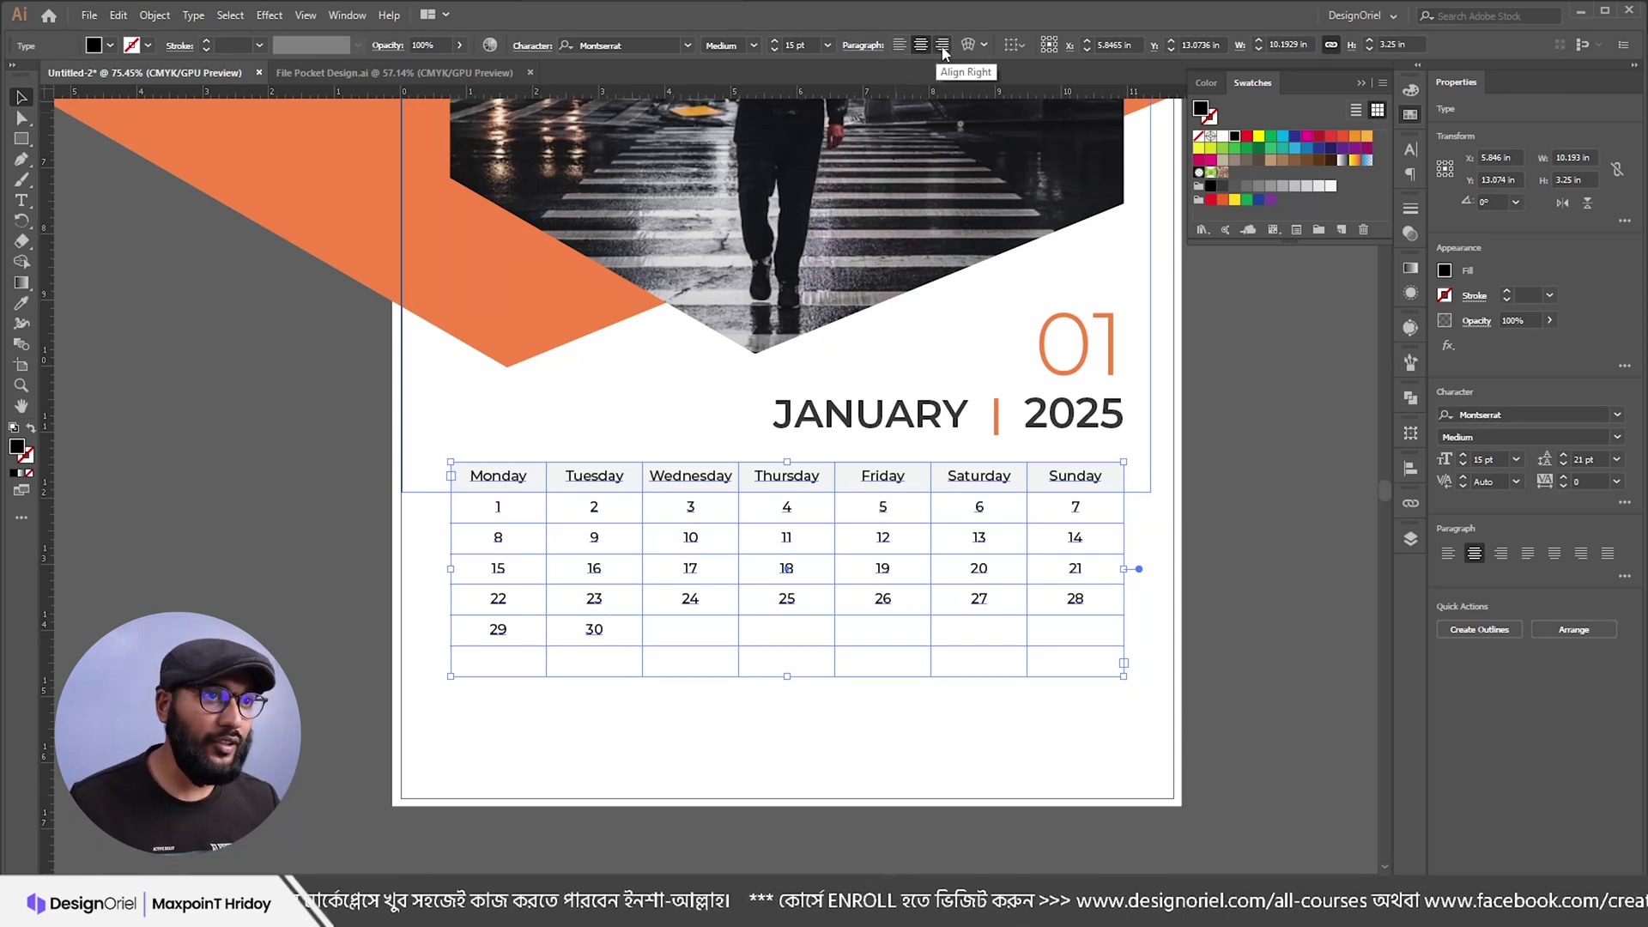
click(942, 47)
scroll(831, 537, up, 3)
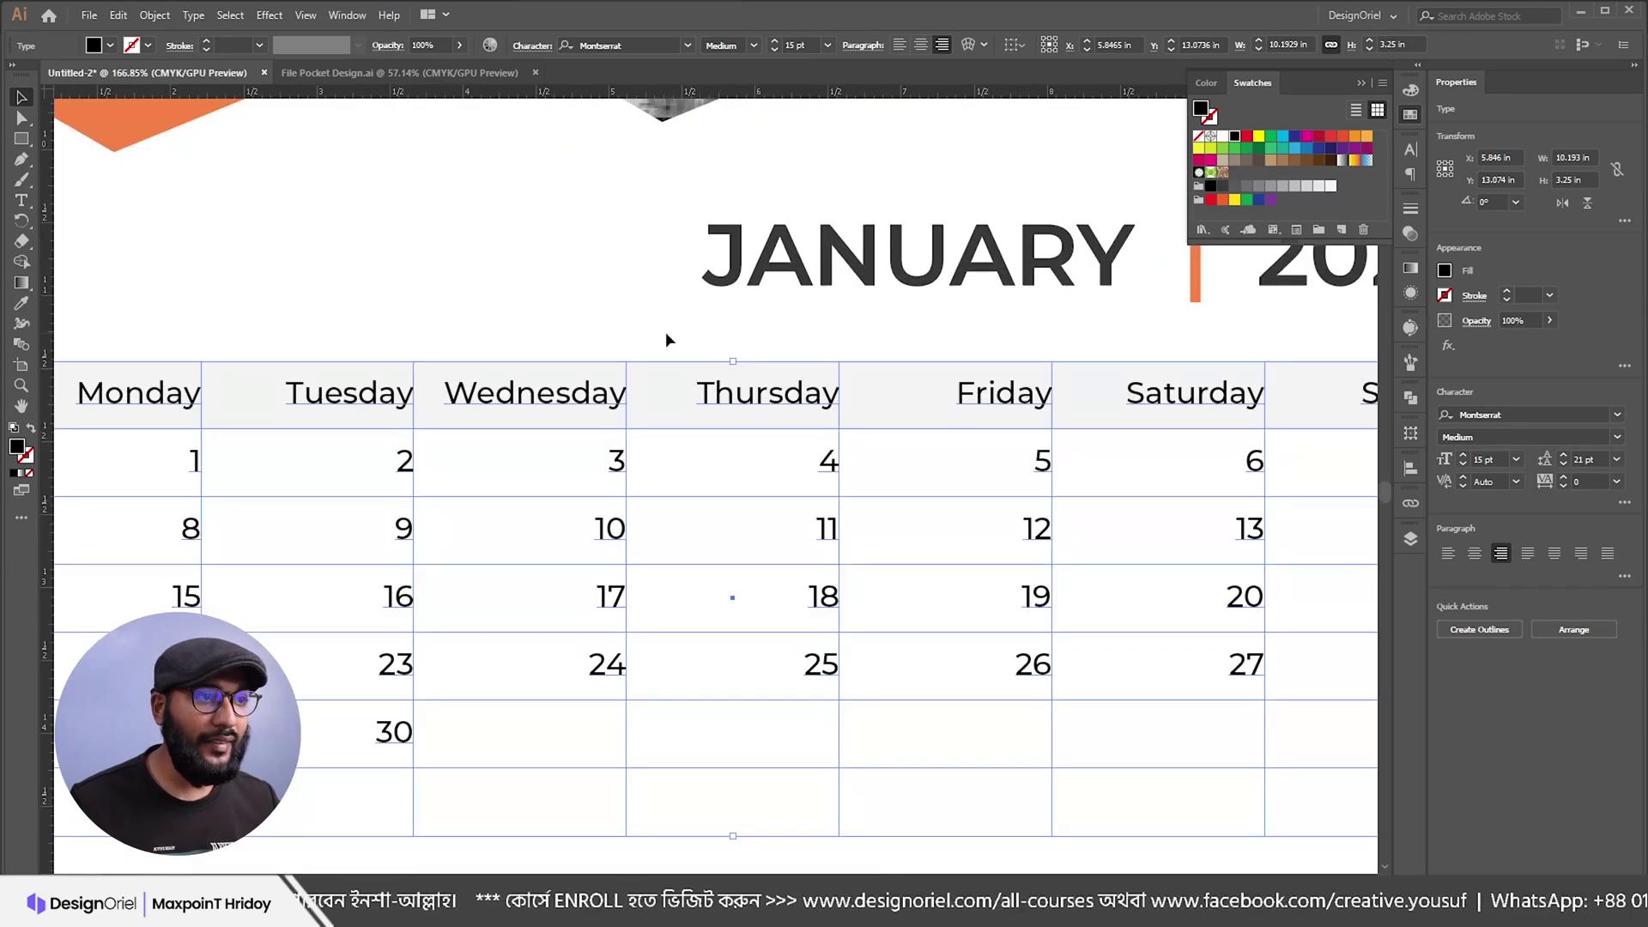
click(620, 321)
scroll(678, 389, down, 1)
scroll(678, 389, down, 2)
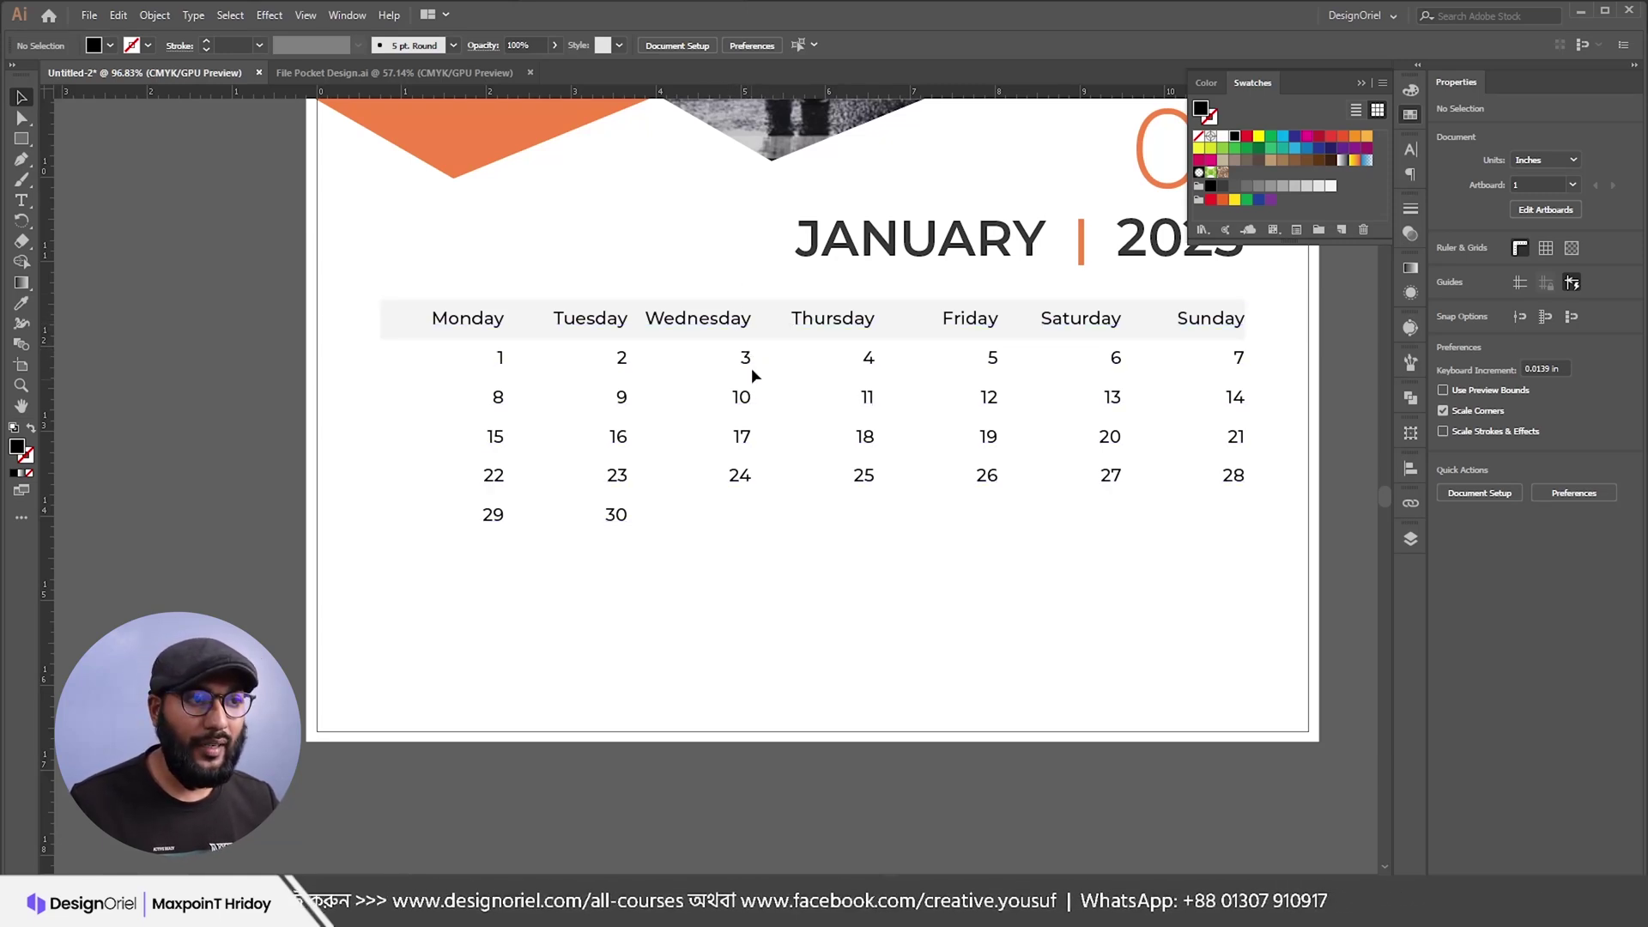
Step: Set the weekday names and dates back to centre alignment and deselect the table
scroll(739, 330, up, 2)
click(771, 346)
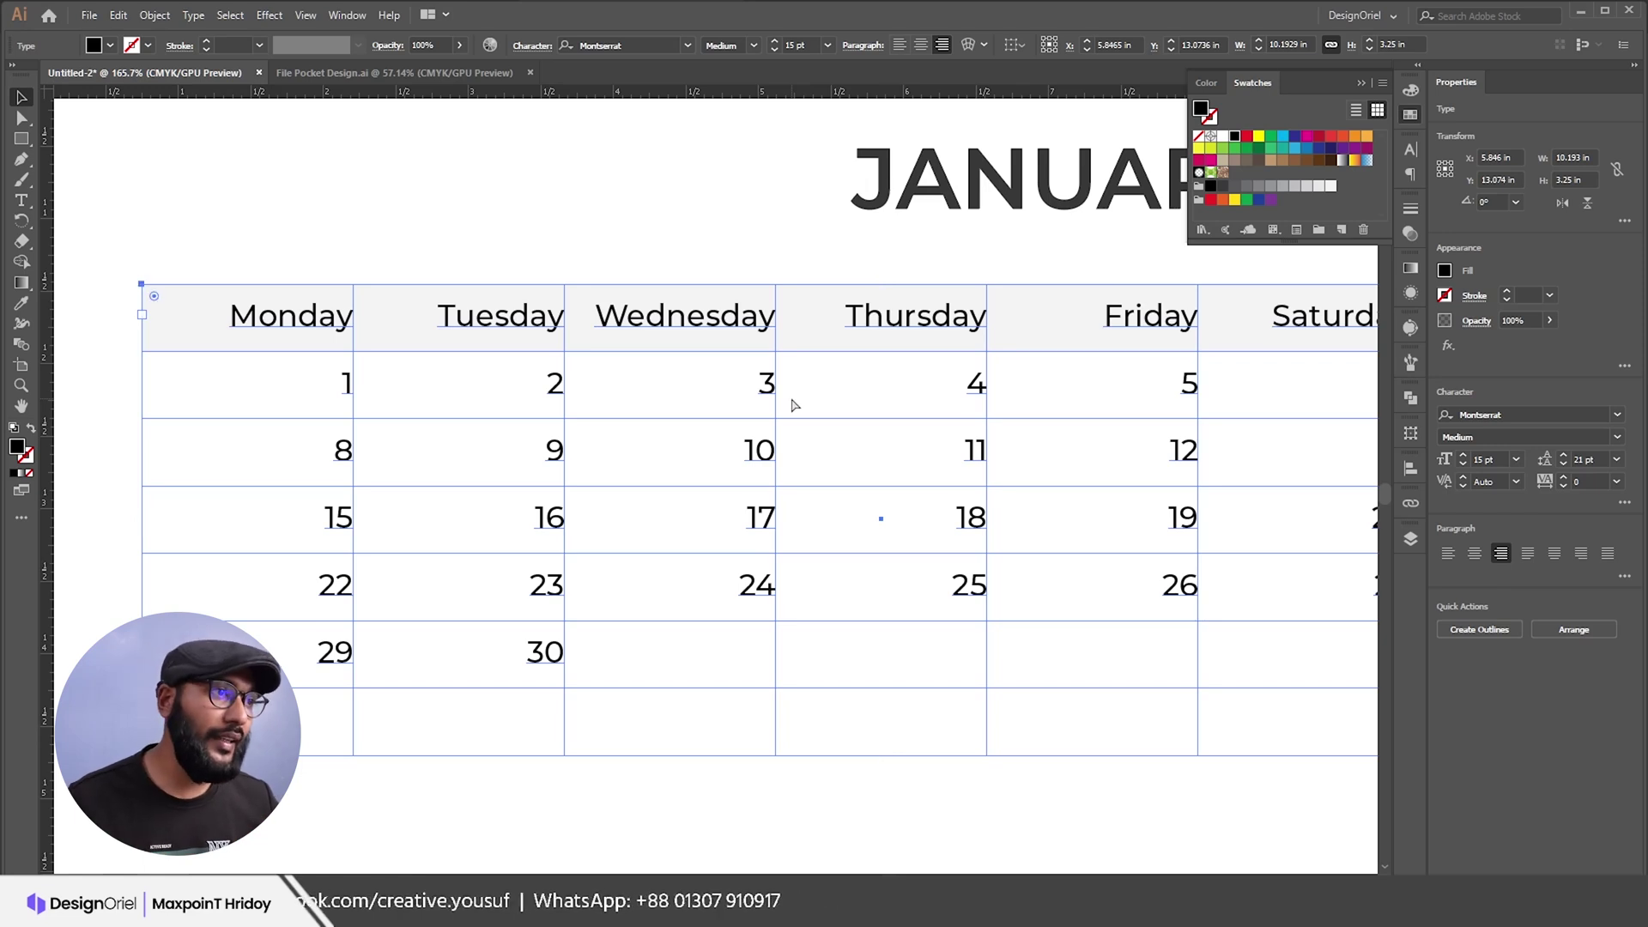
key(ctrl+shift+c)
ctrl+alt+click(613, 314)
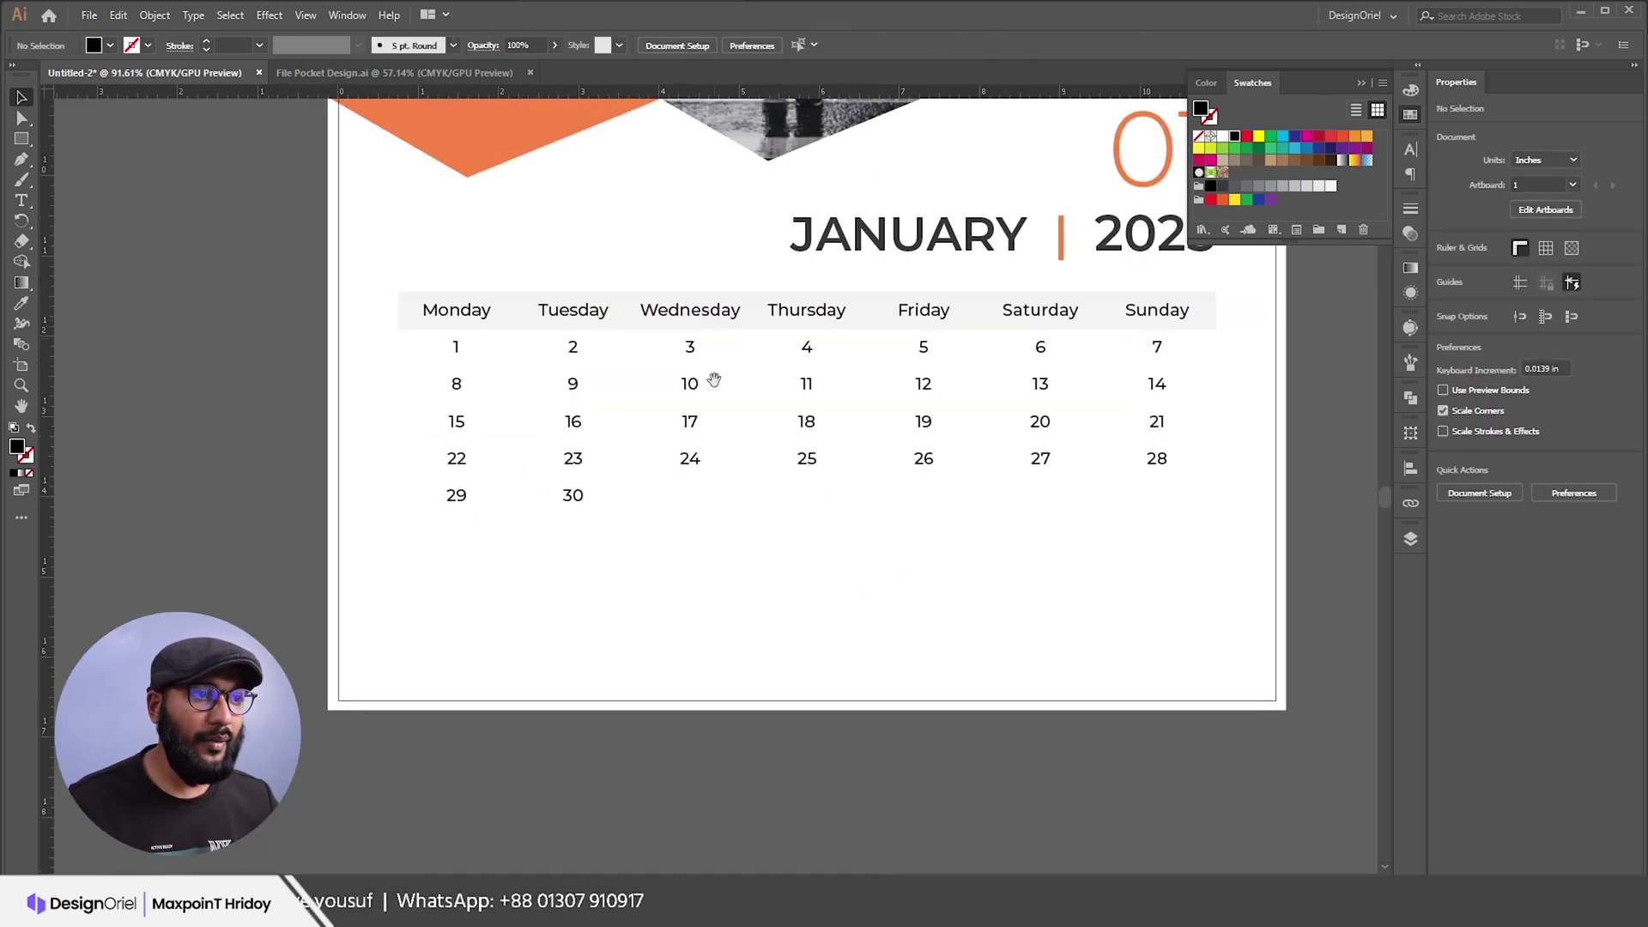
Step: Check the row and column settings in the calendar table's Area Type Options
click(452, 314)
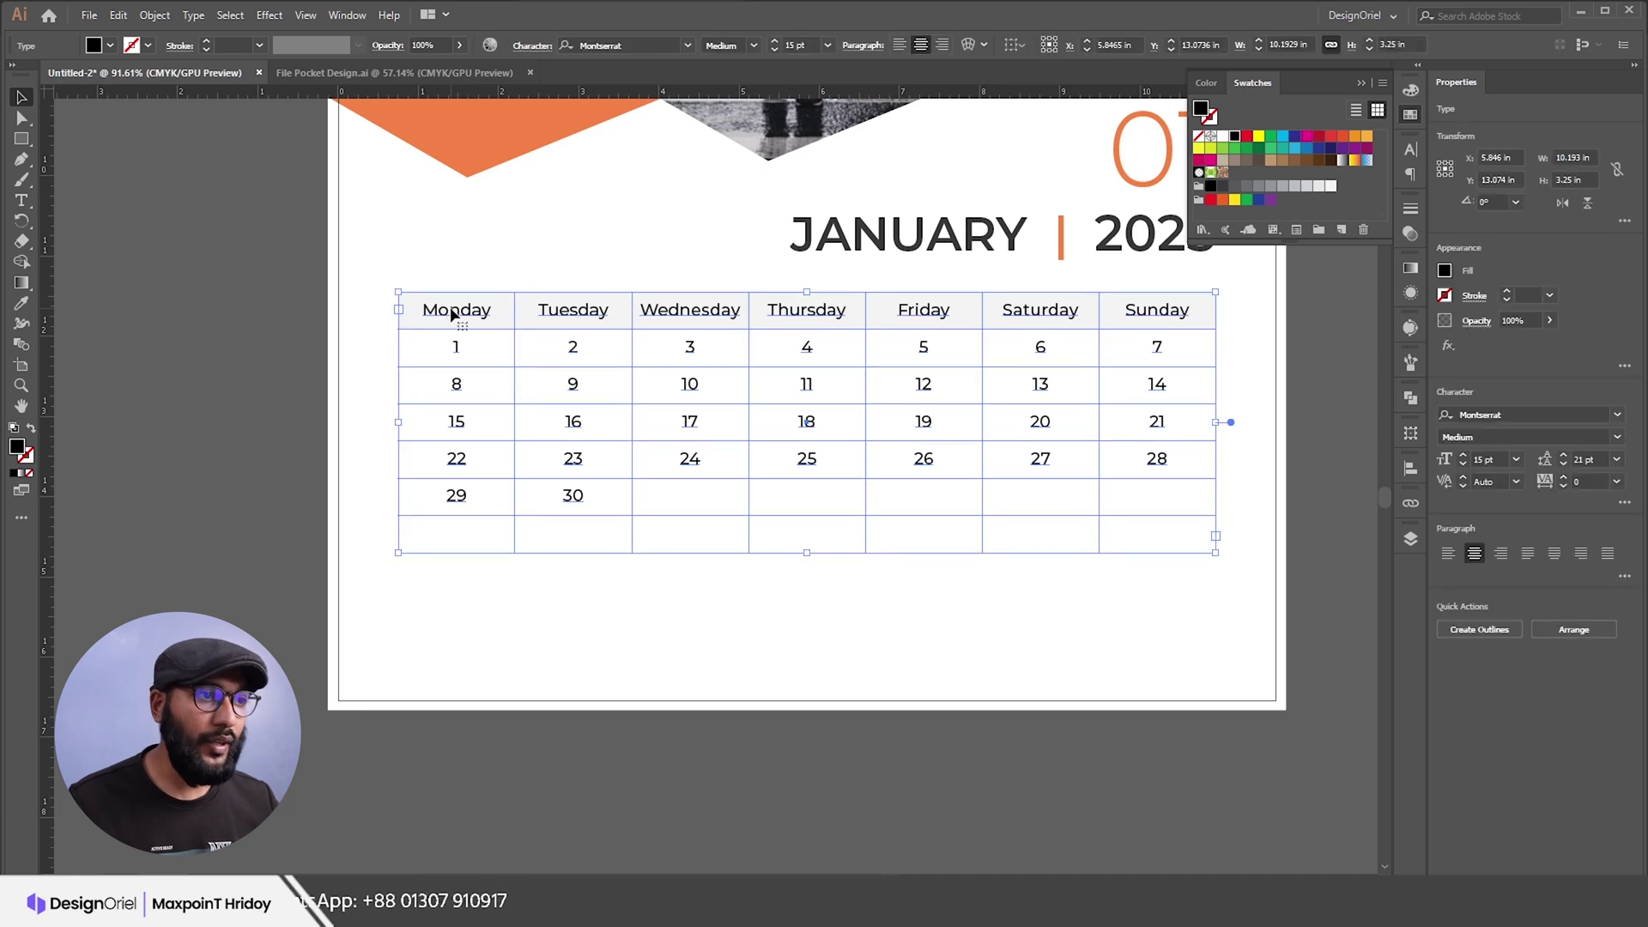
click(193, 14)
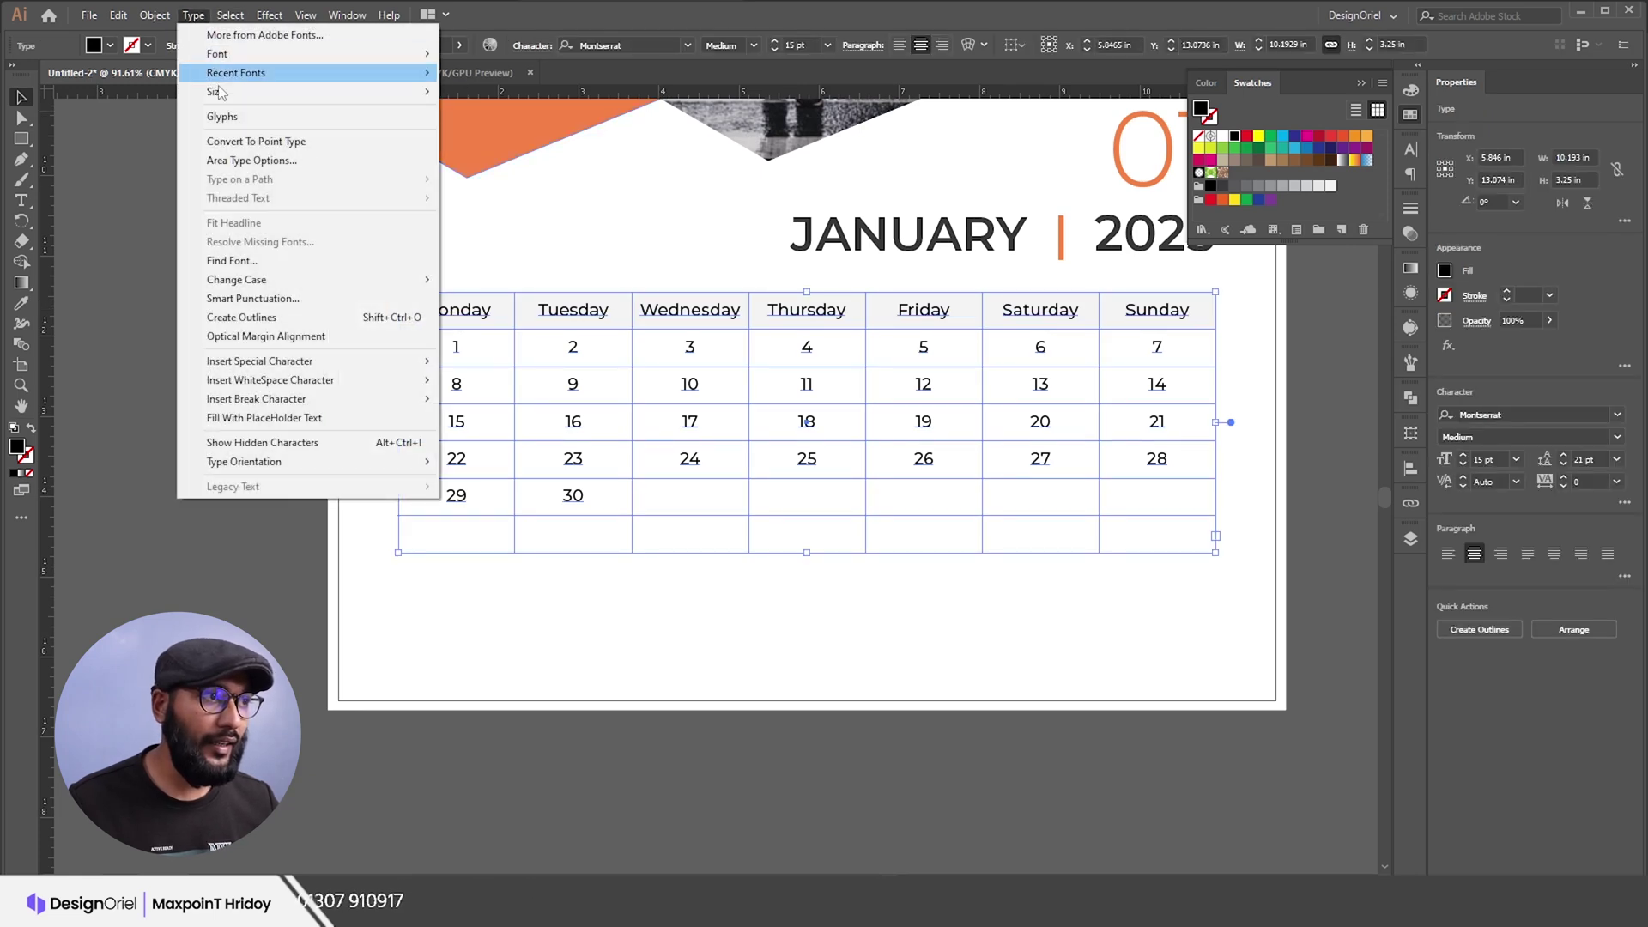
click(251, 161)
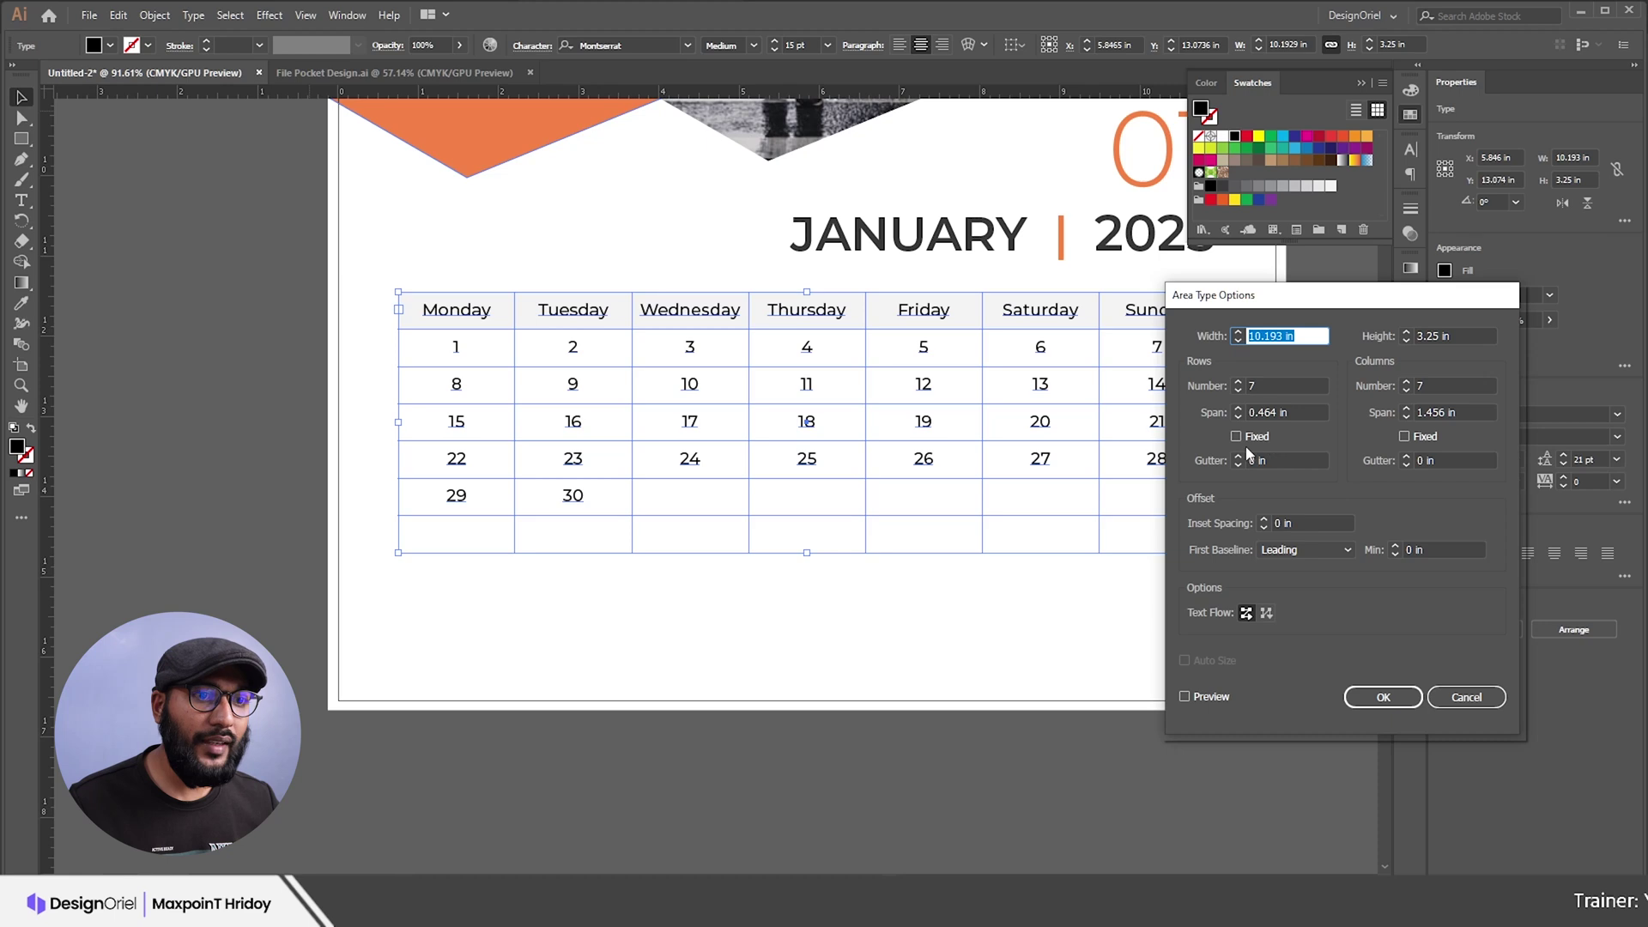
key(Return)
click(893, 611)
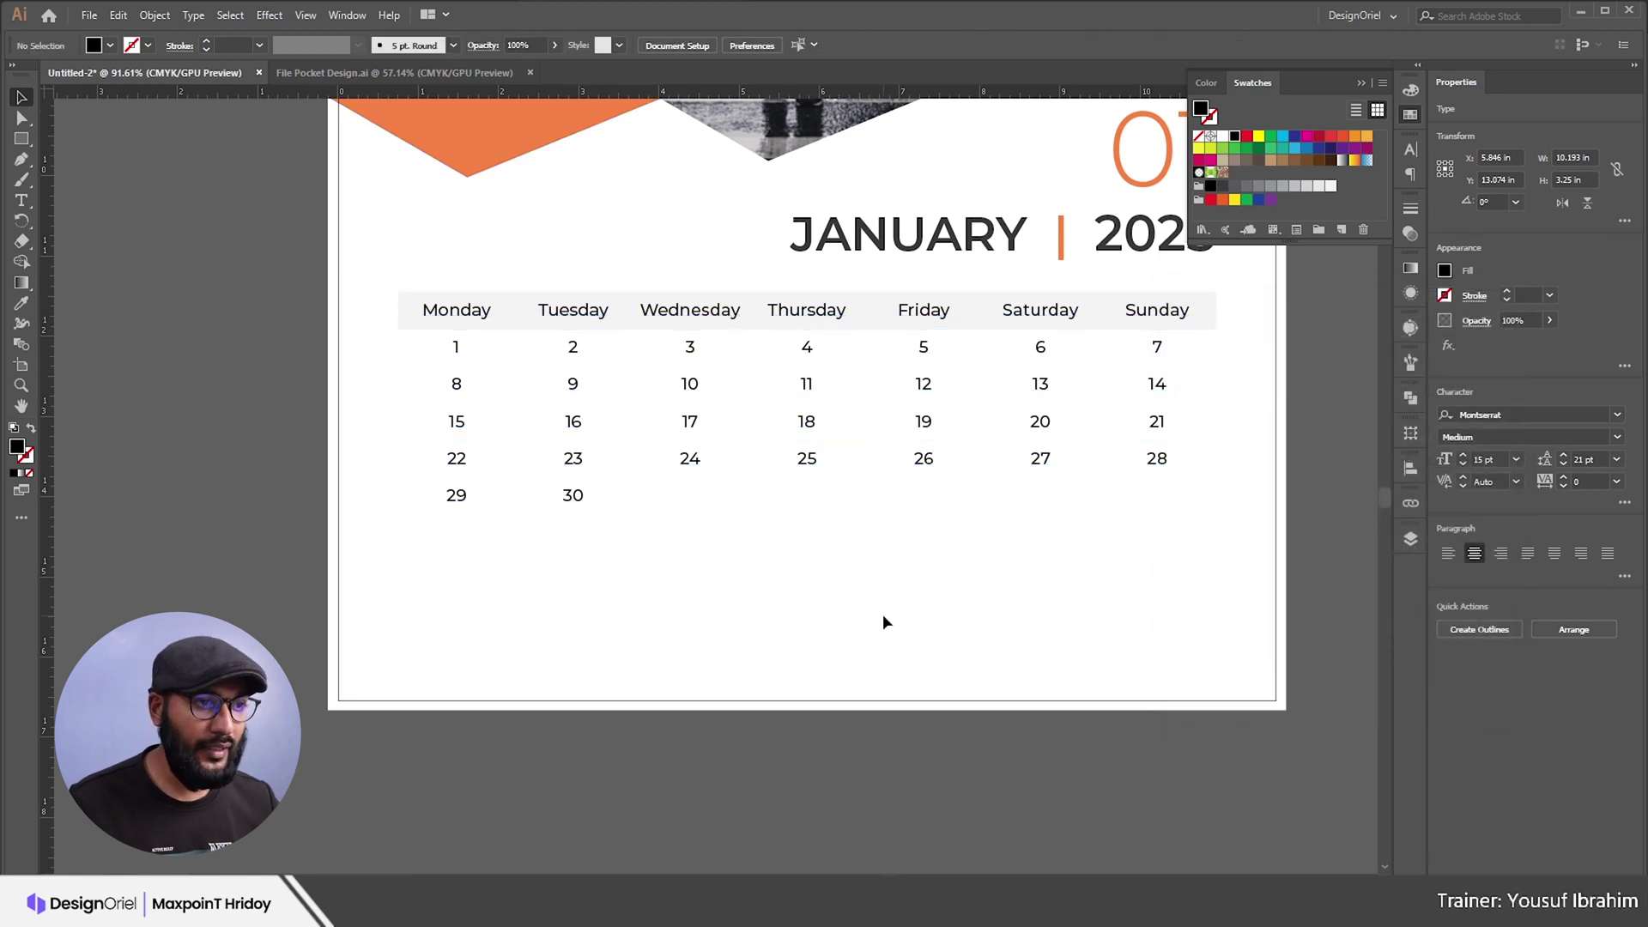
Step: Draw a horizontal line about 10.19 in long beneath the first date row, spanning the full width of the table
click(460, 352)
scroll(583, 352, up, 3)
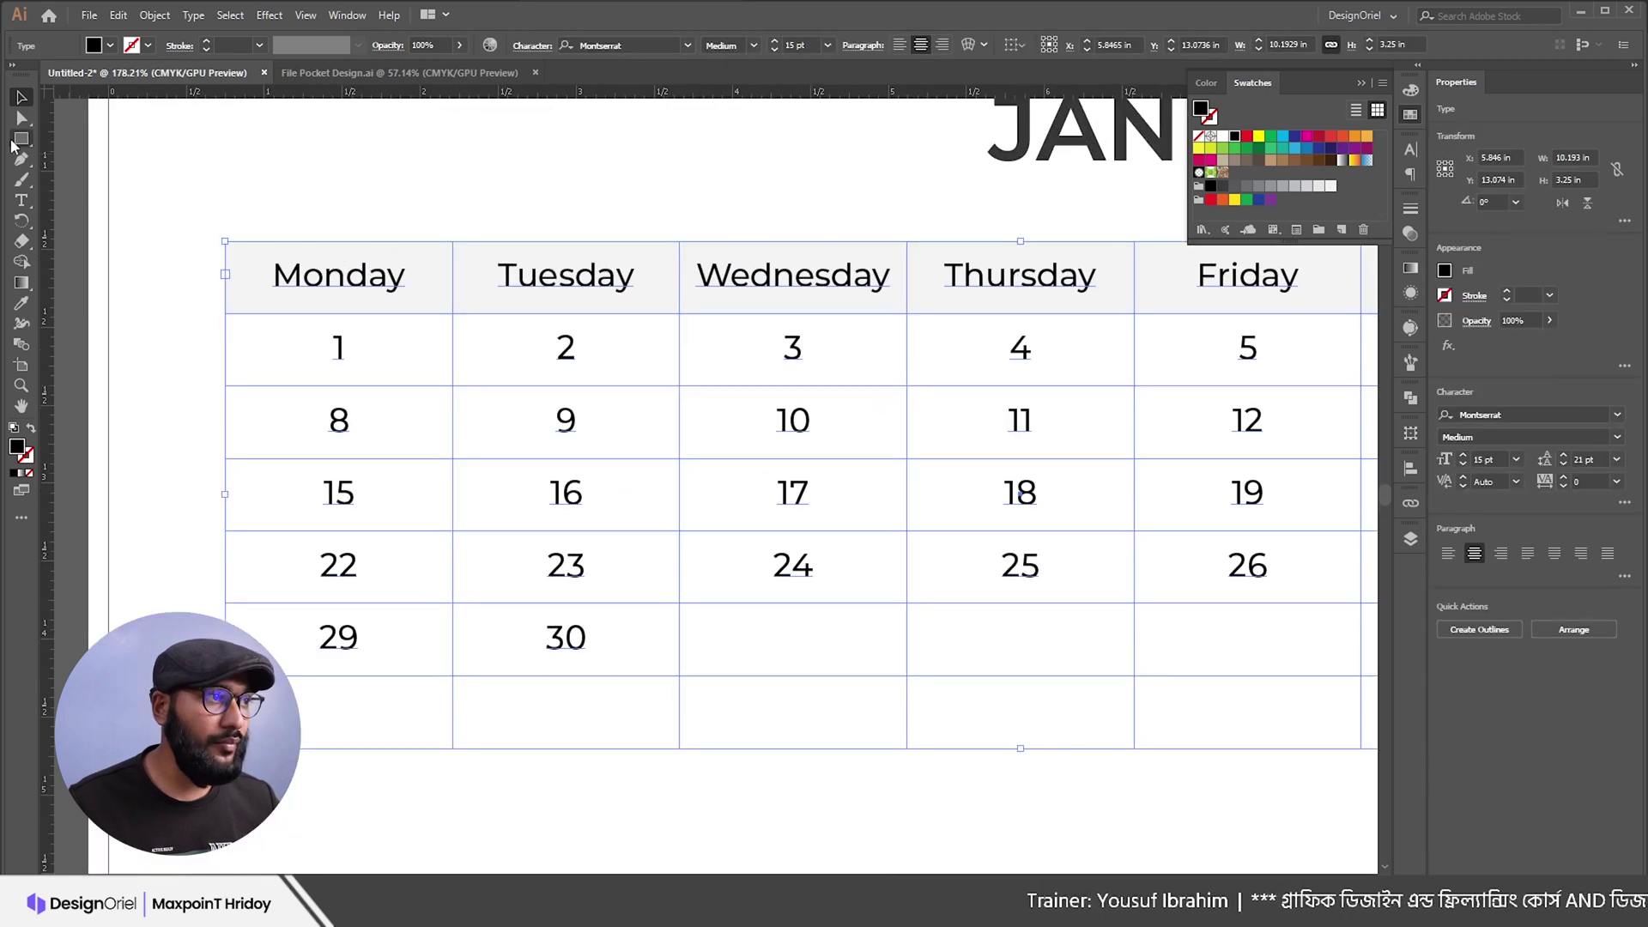
drag(19, 144, 95, 136)
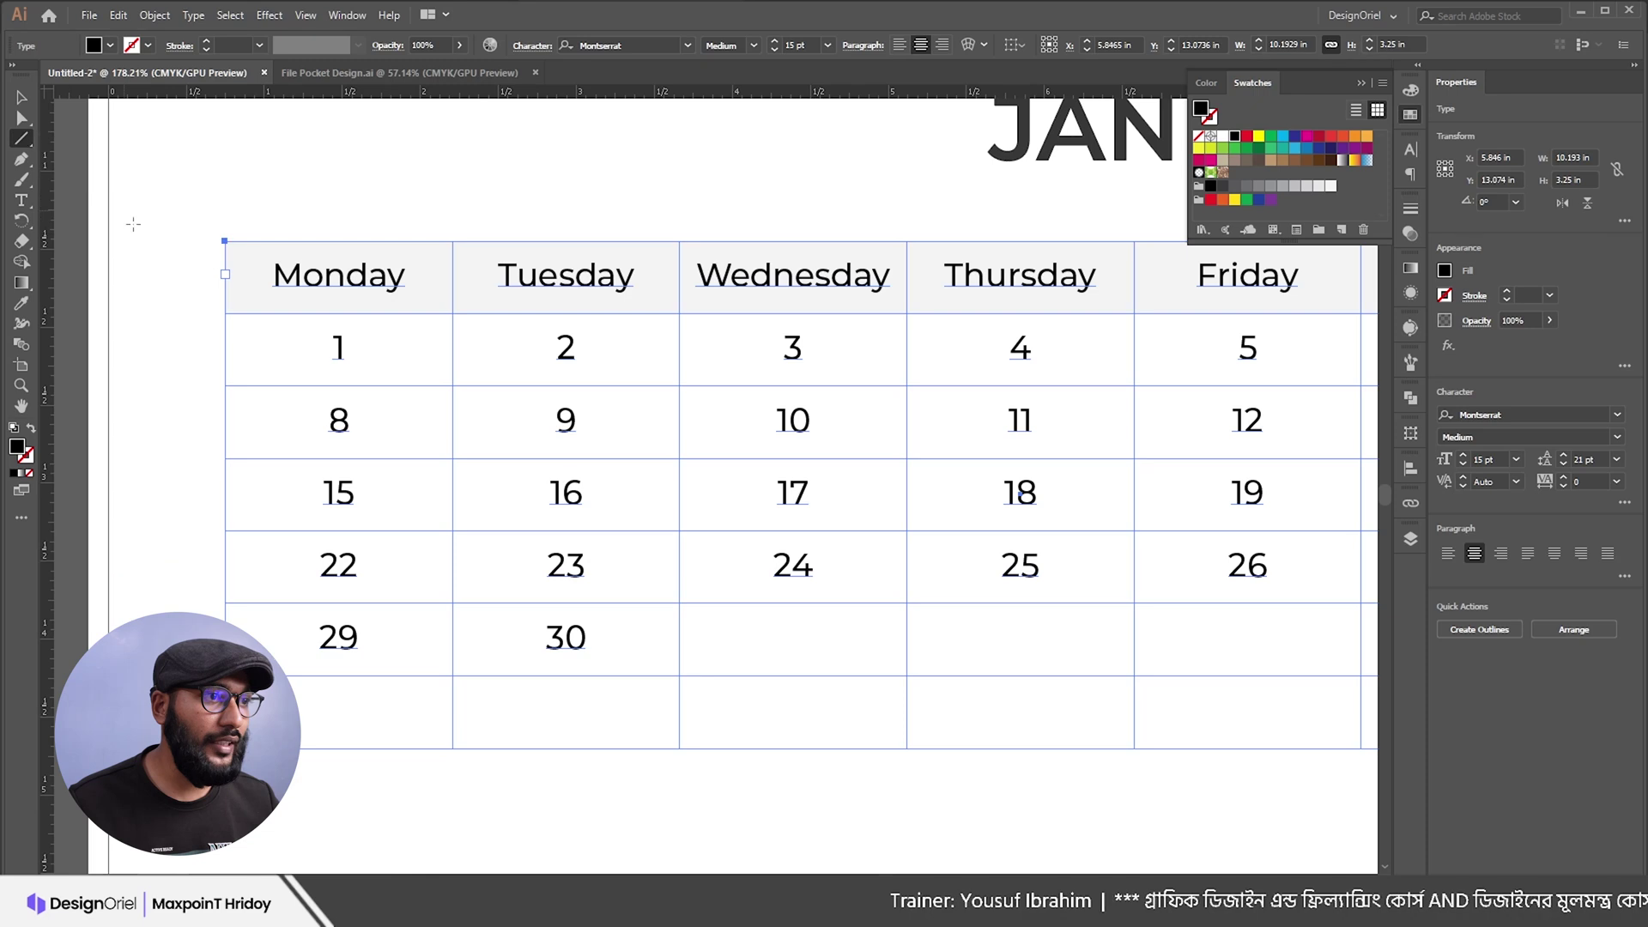
scroll(641, 362, down, 3)
drag(901, 392, 665, 397)
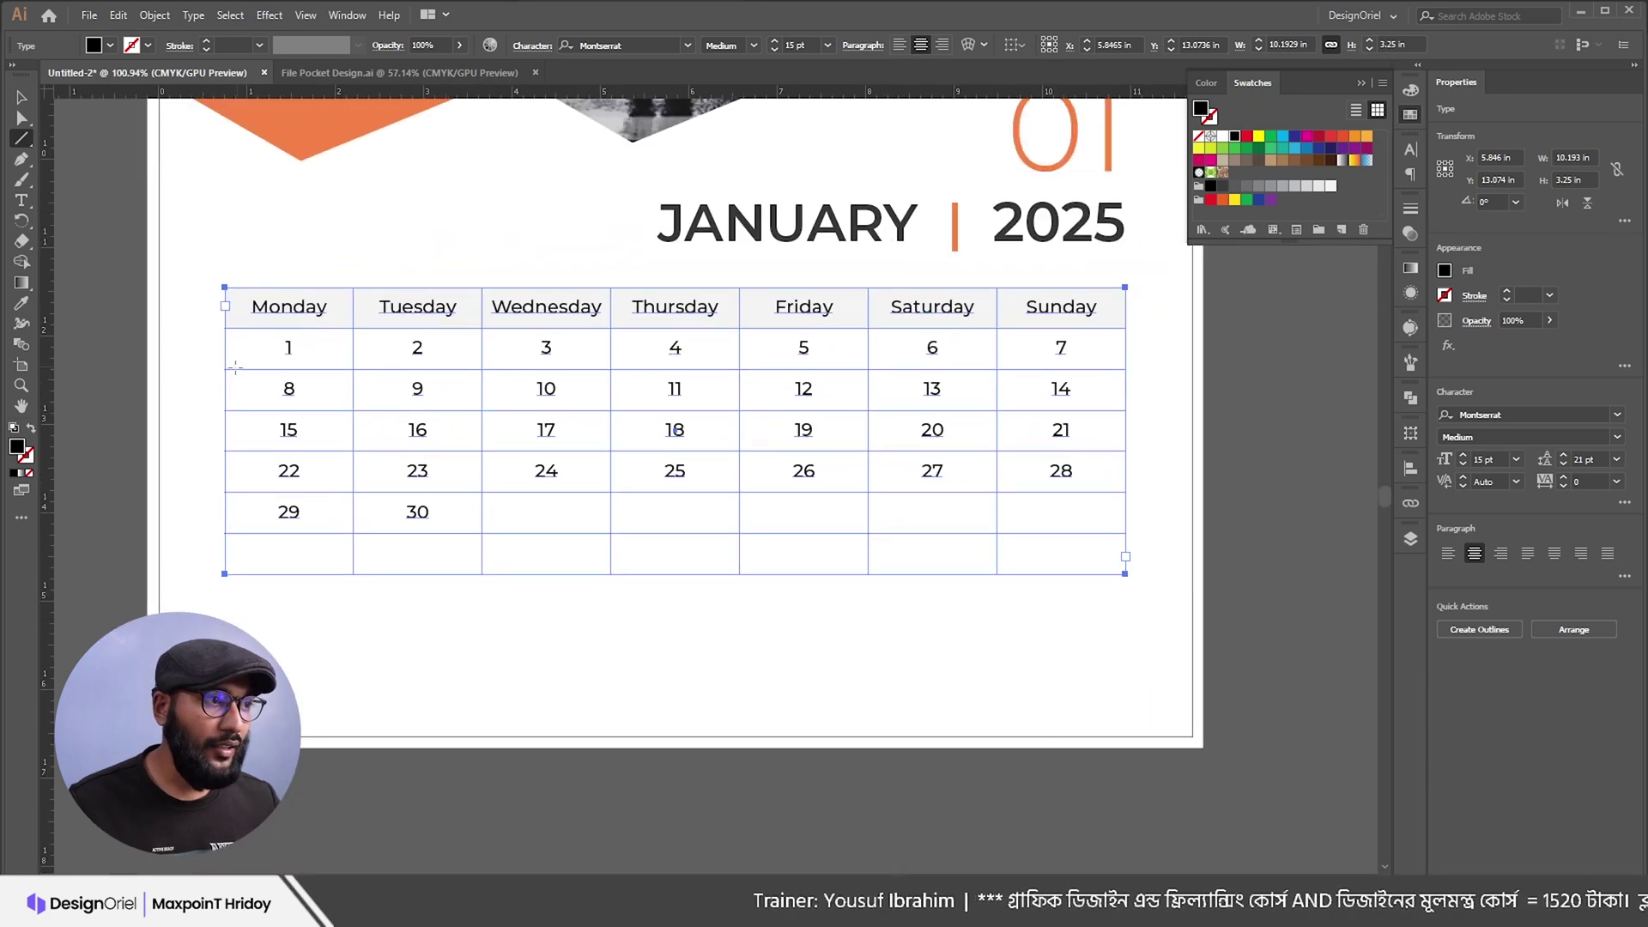
drag(224, 370, 1125, 370)
key(v)
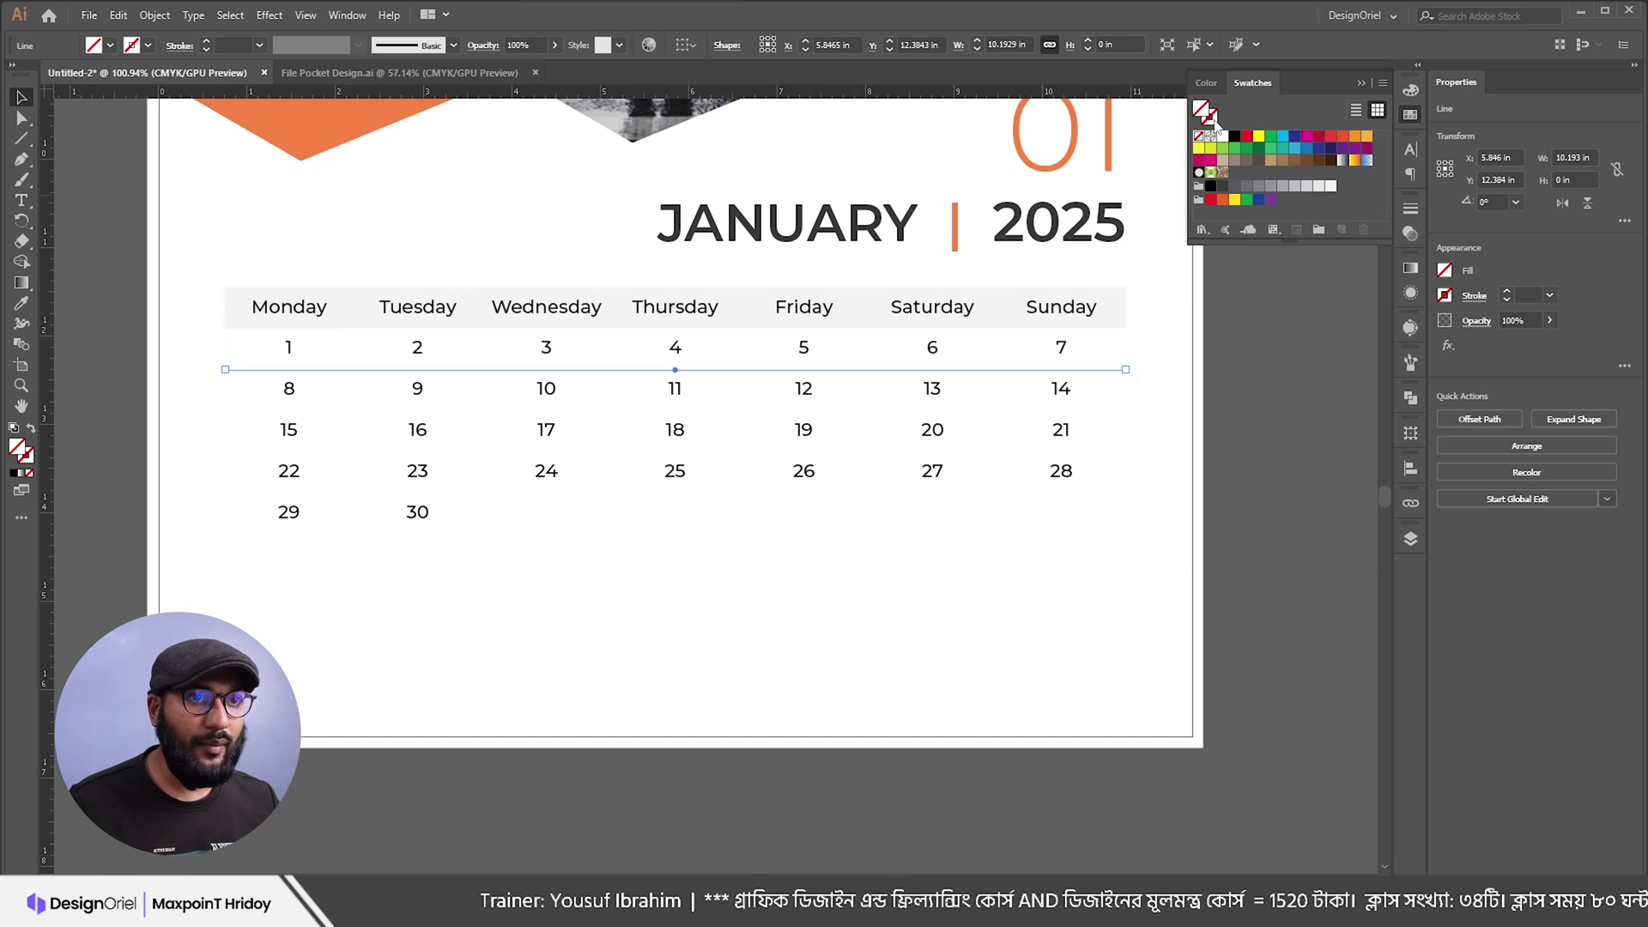
Step: Give the line beneath the first date row a light grey 1 pt stroke and deselect it
click(1328, 187)
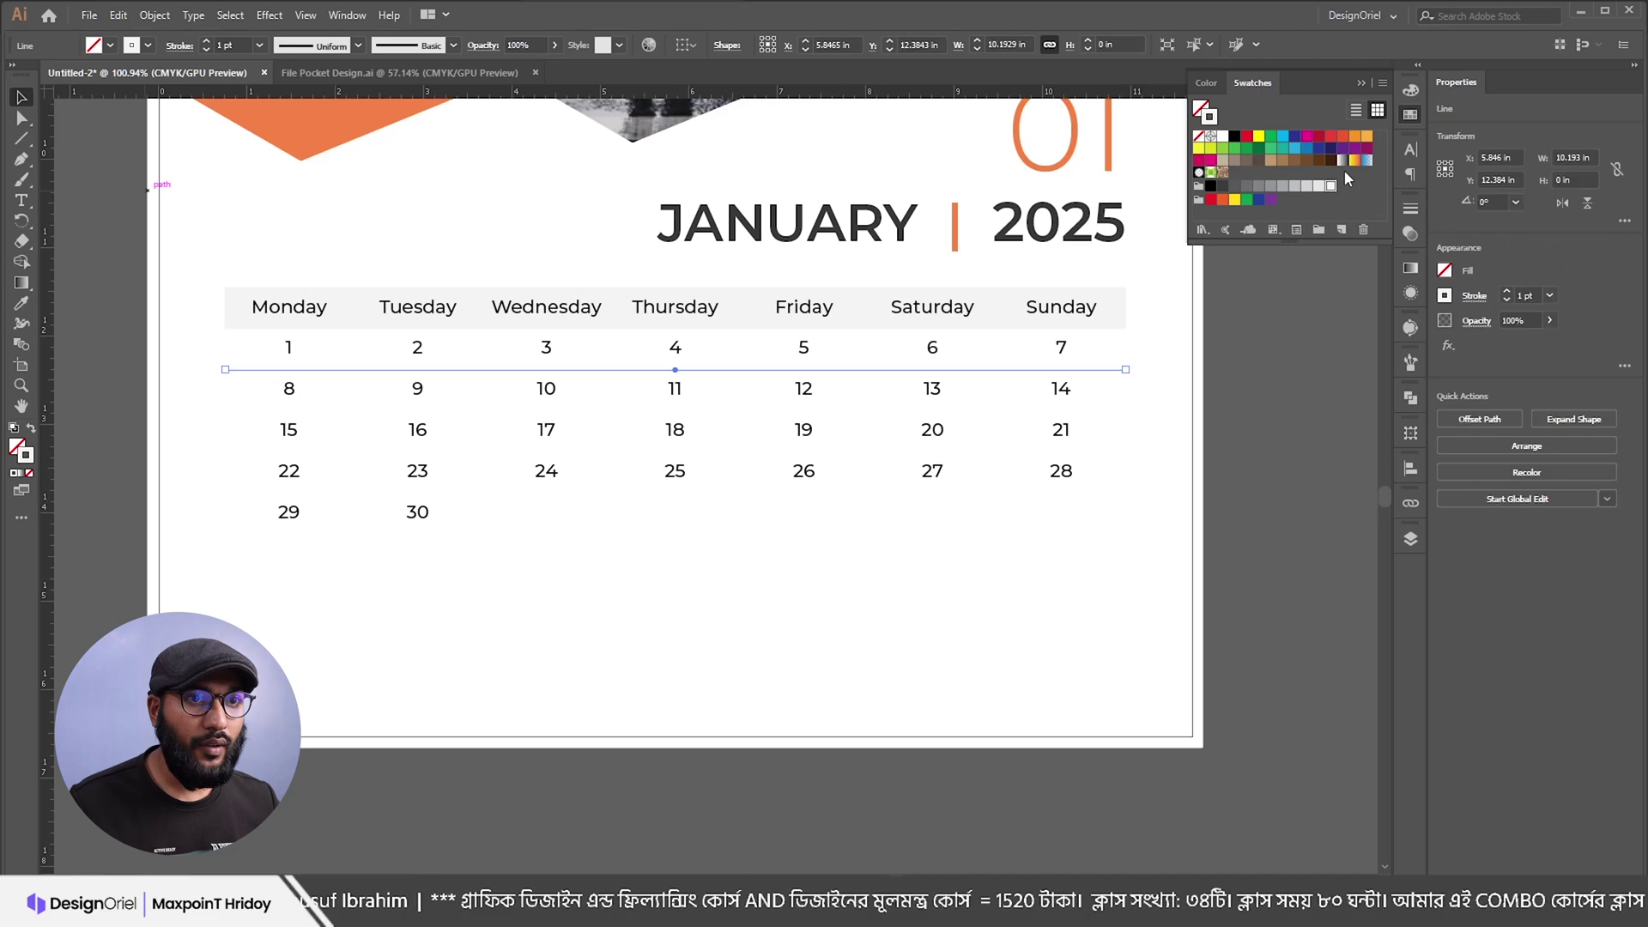
click(1268, 311)
scroll(870, 367, up, 3)
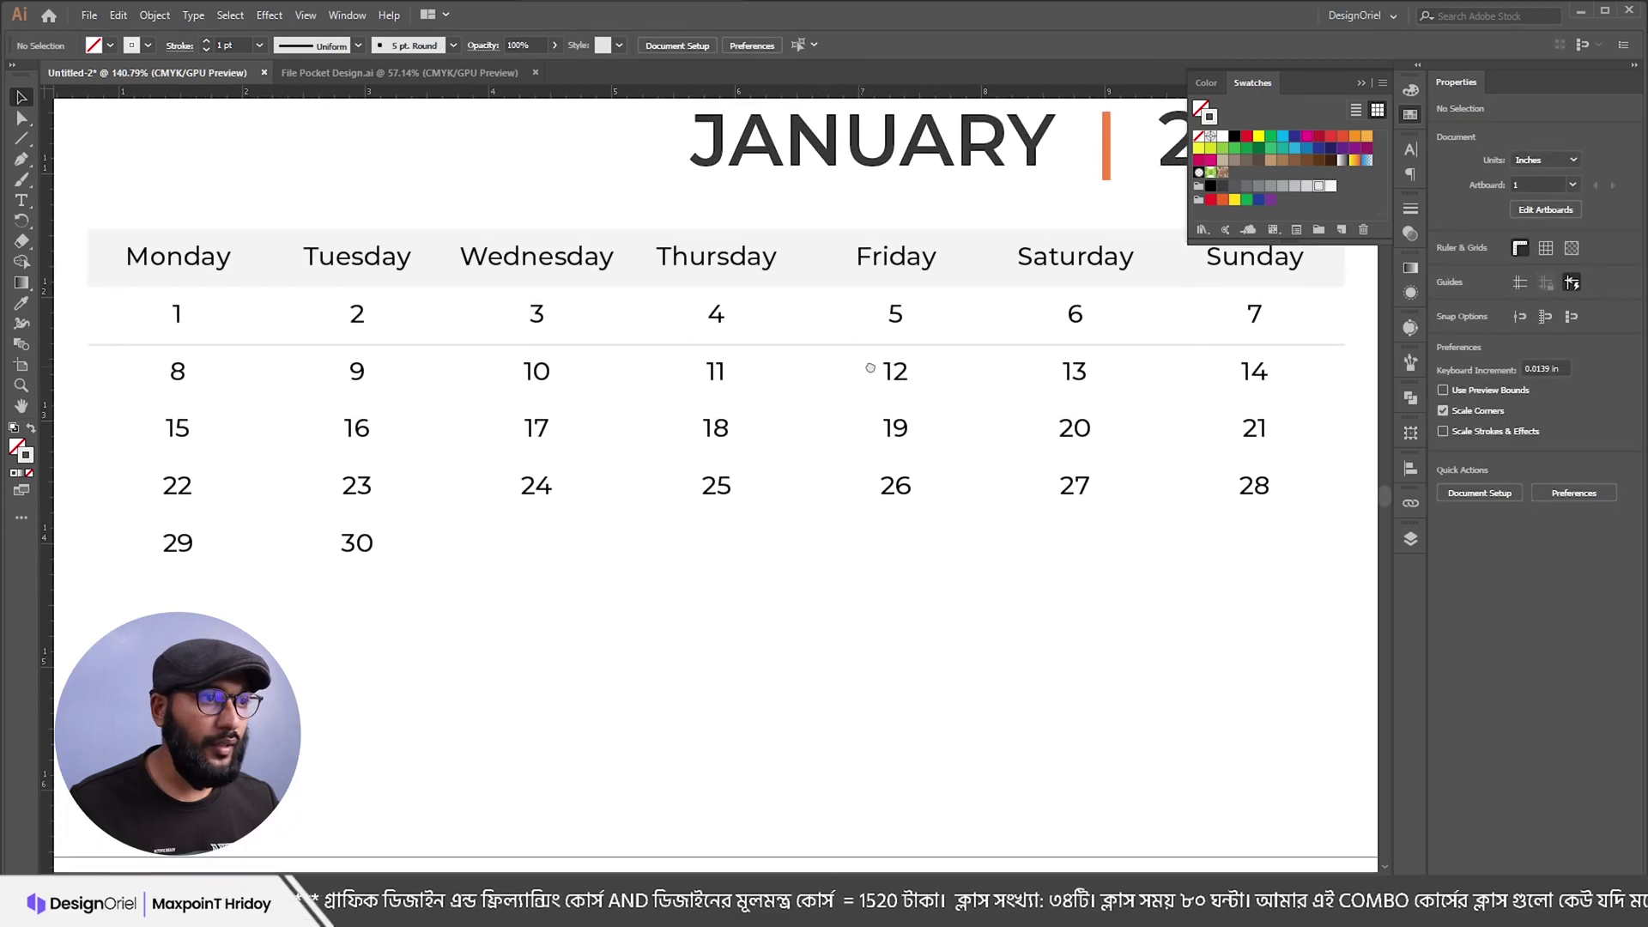
Step: Recolour the divider line below the 1–7 row with the lightest gray swatch
click(960, 343)
click(1330, 186)
click(996, 551)
scroll(736, 331, down, 3)
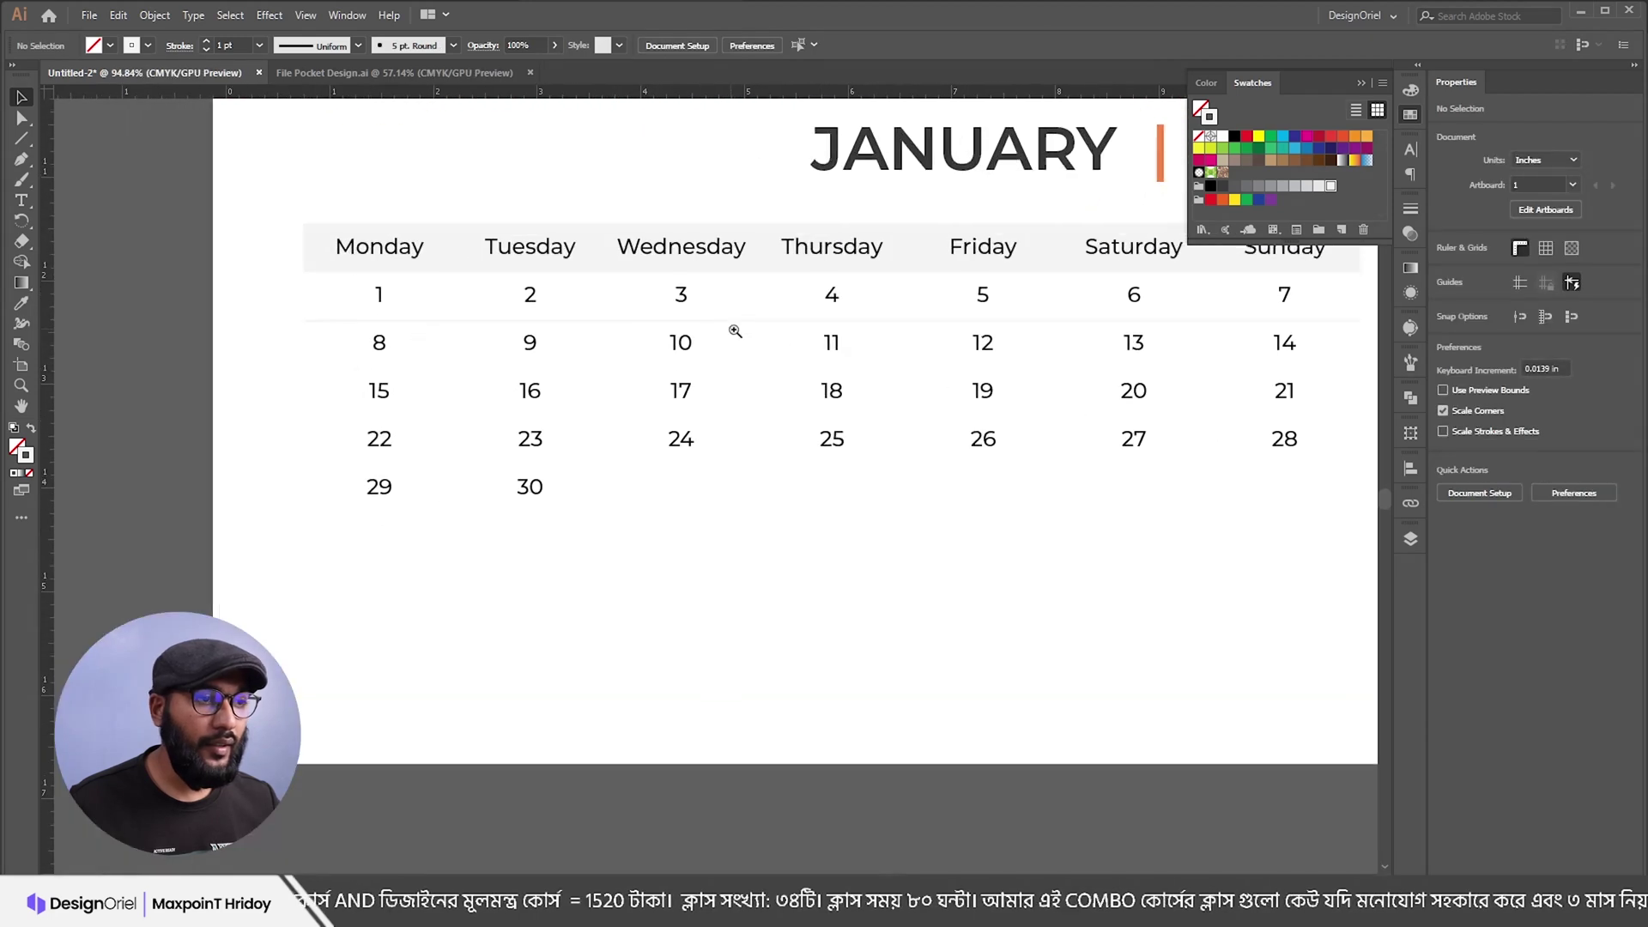
Step: Draw a horizontal line about 10.19 in long below the 8–14 row and copy the existing divider's stroke onto it
click(378, 348)
click(21, 141)
scroll(296, 371, down, 2)
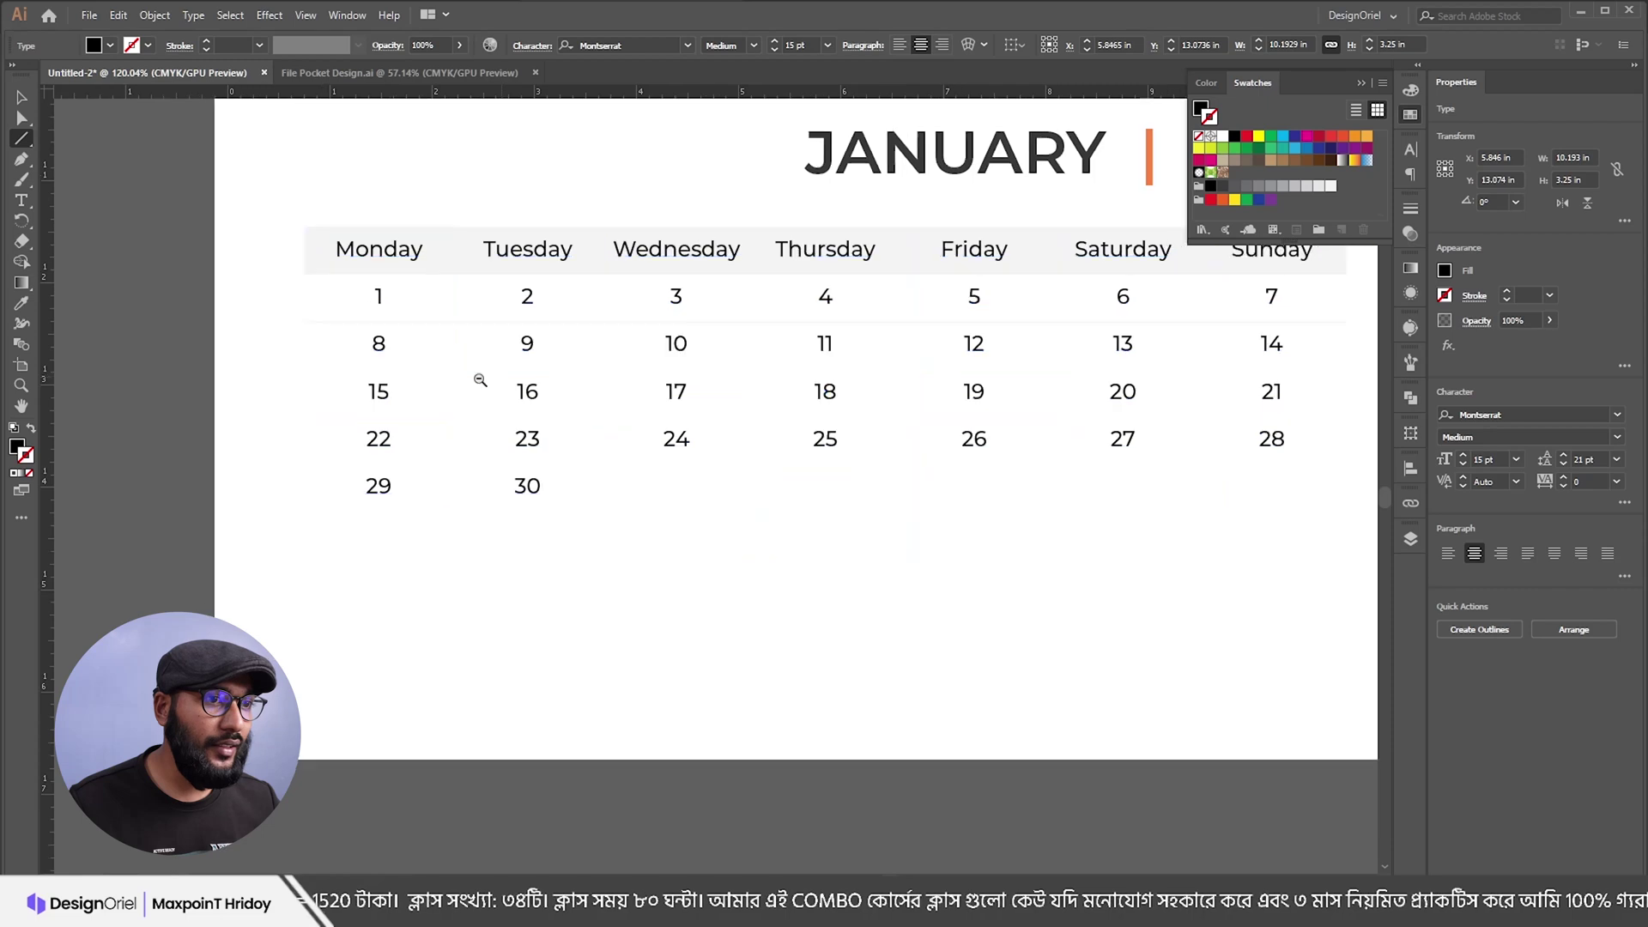
drag(279, 372, 1157, 375)
scroll(702, 368, up, 1)
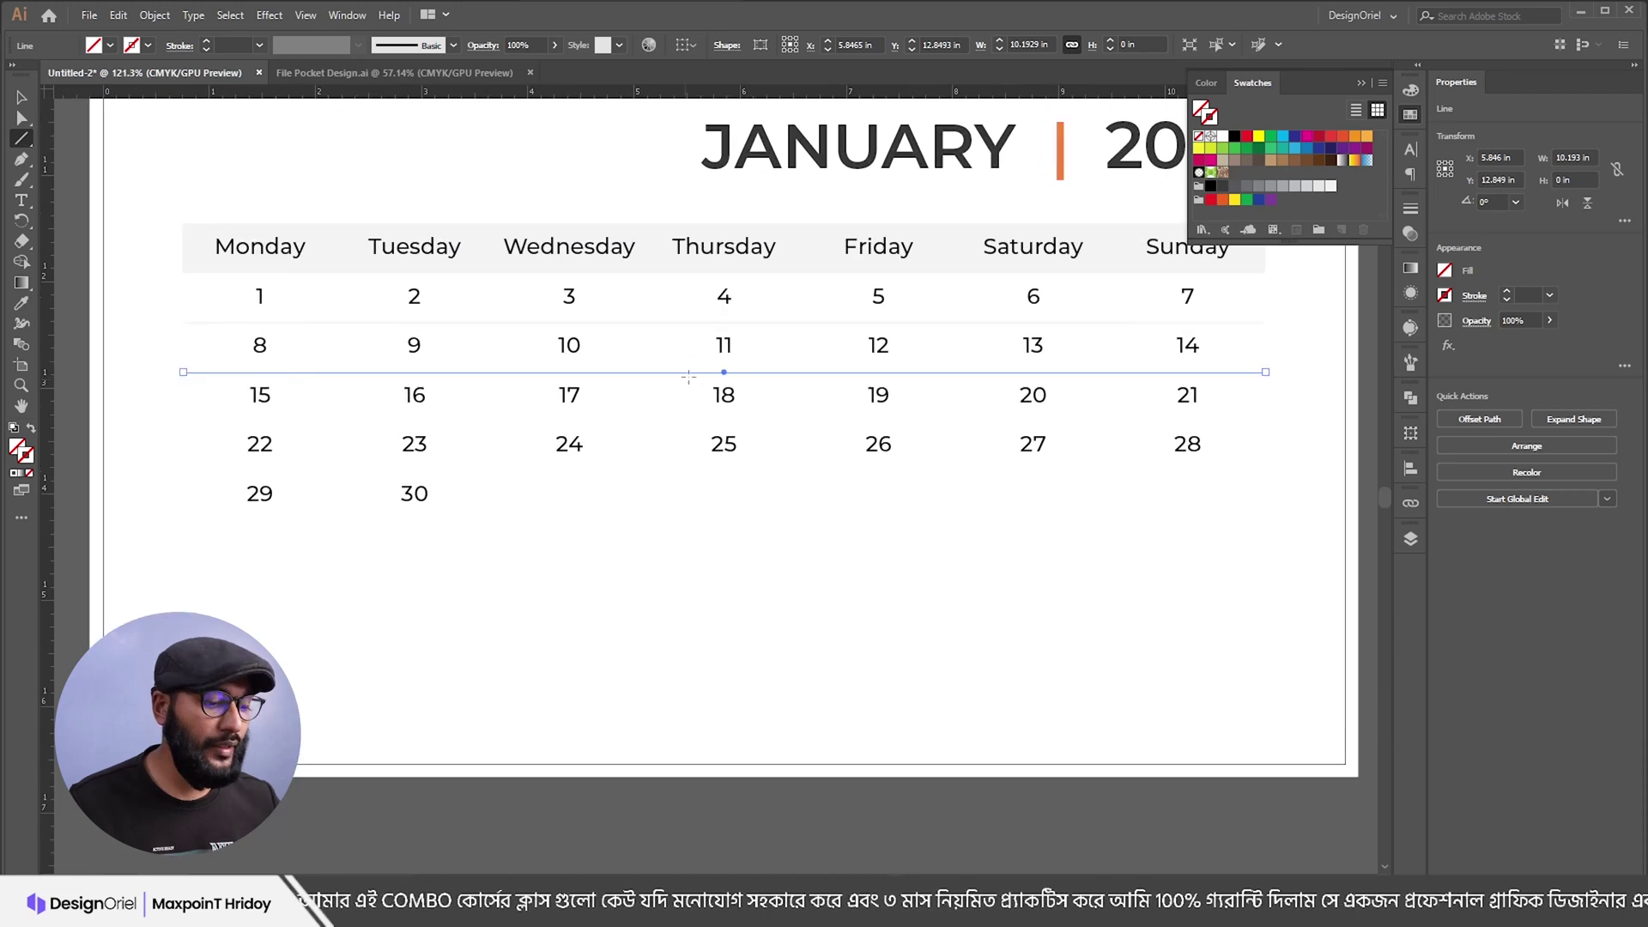
key(i)
click(678, 323)
key(v)
click(187, 470)
Step: Draw three more full-width horizontal lines below the 15–21, 22–28 and 29–30 rows of the calendar
click(257, 397)
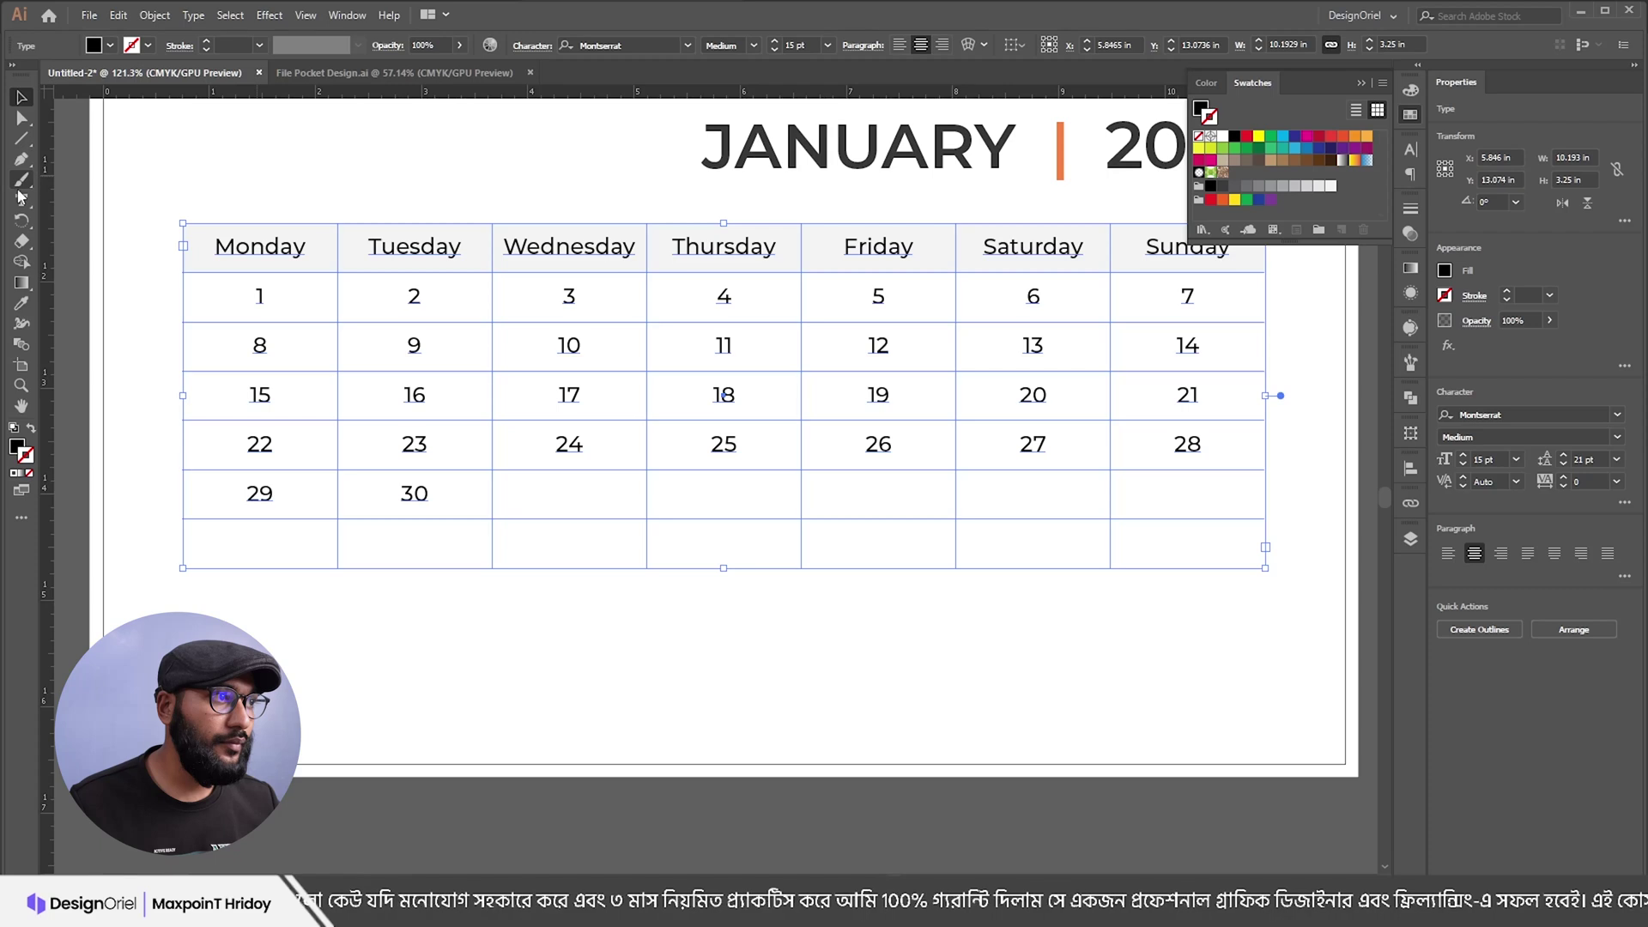
mouse_move(182, 421)
mouse_down()
mouse_move(1280, 460)
mouse_move(1264, 443)
mouse_up()
key(v)
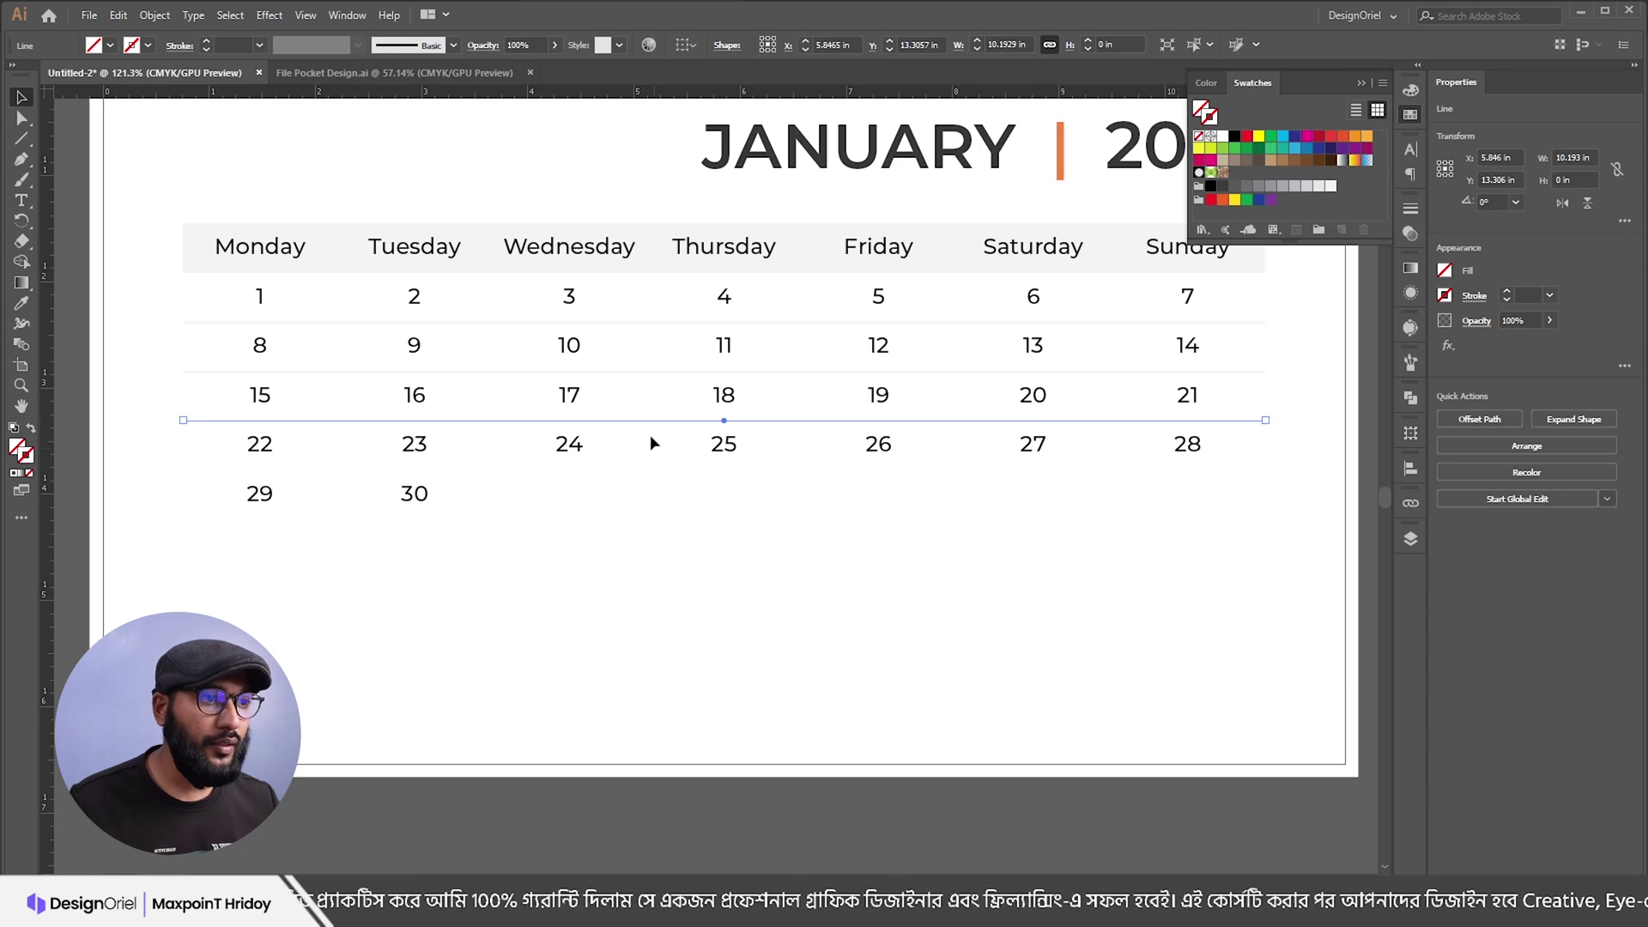
click(595, 371)
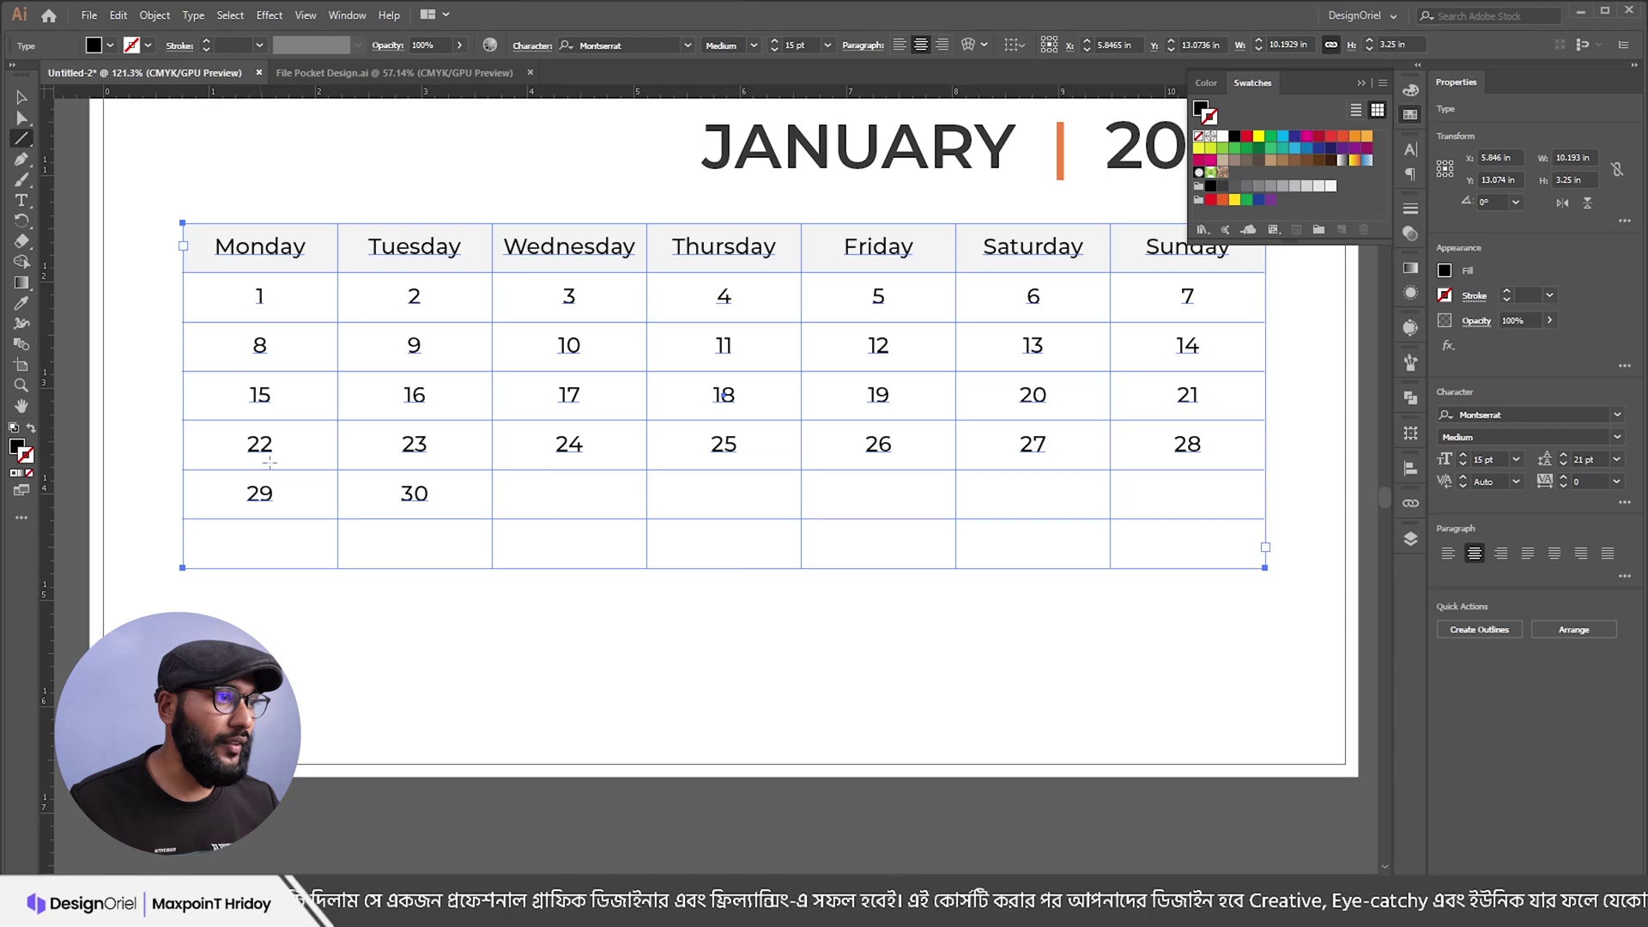
drag(182, 470, 1265, 471)
key(v)
click(415, 448)
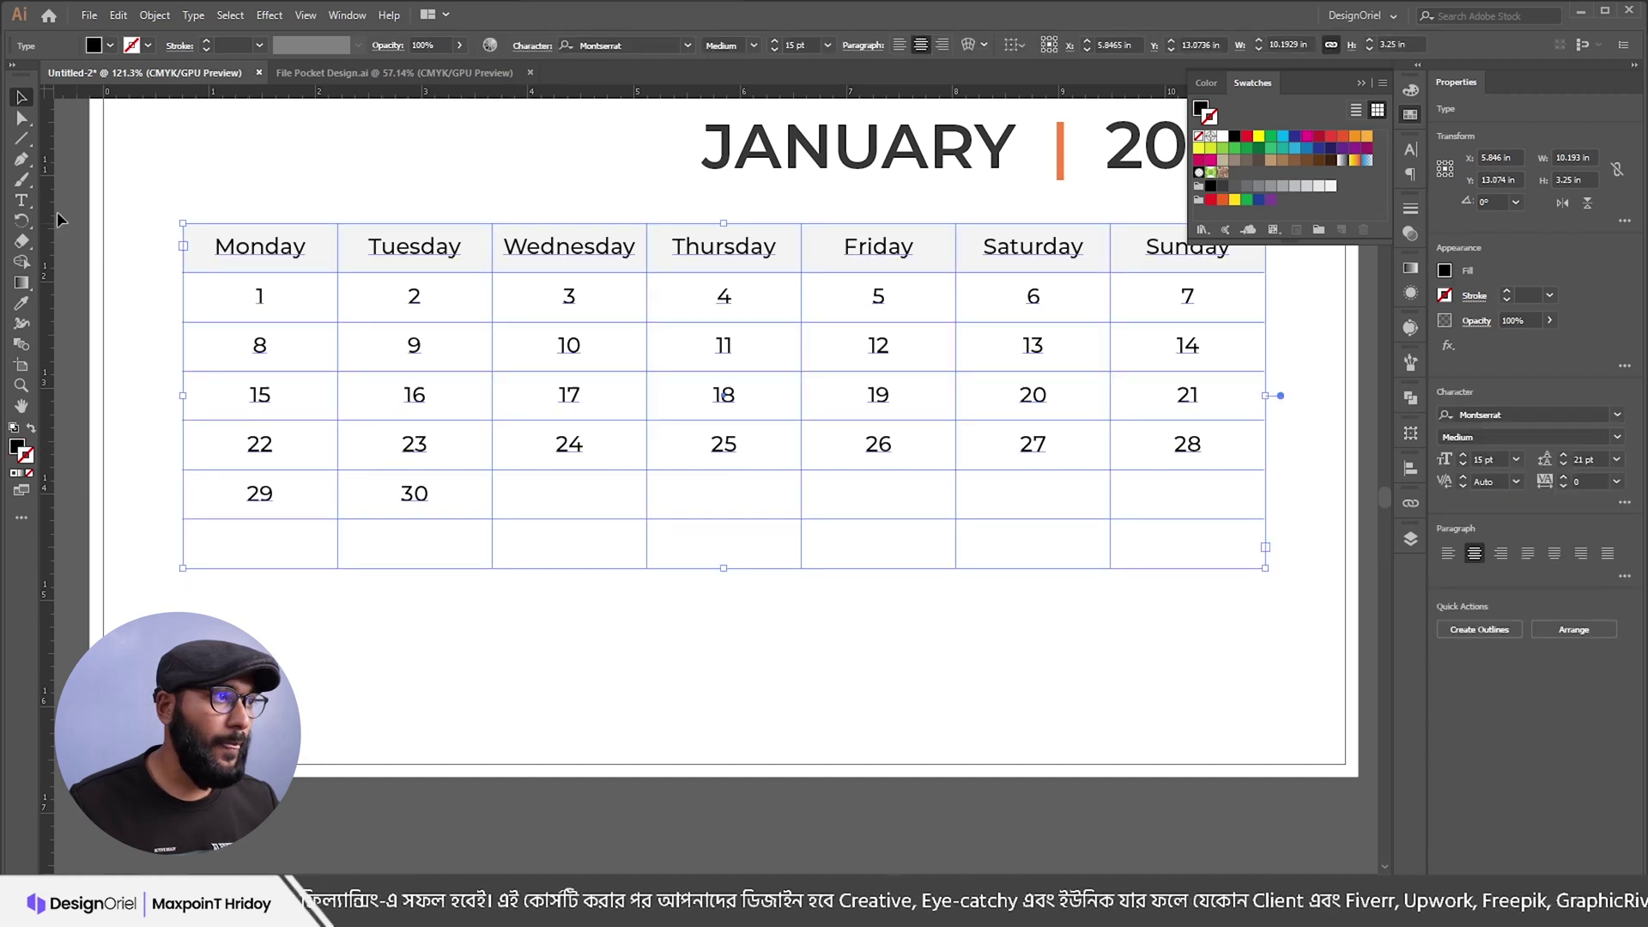
drag(182, 519, 1266, 527)
key(v)
click(1030, 445)
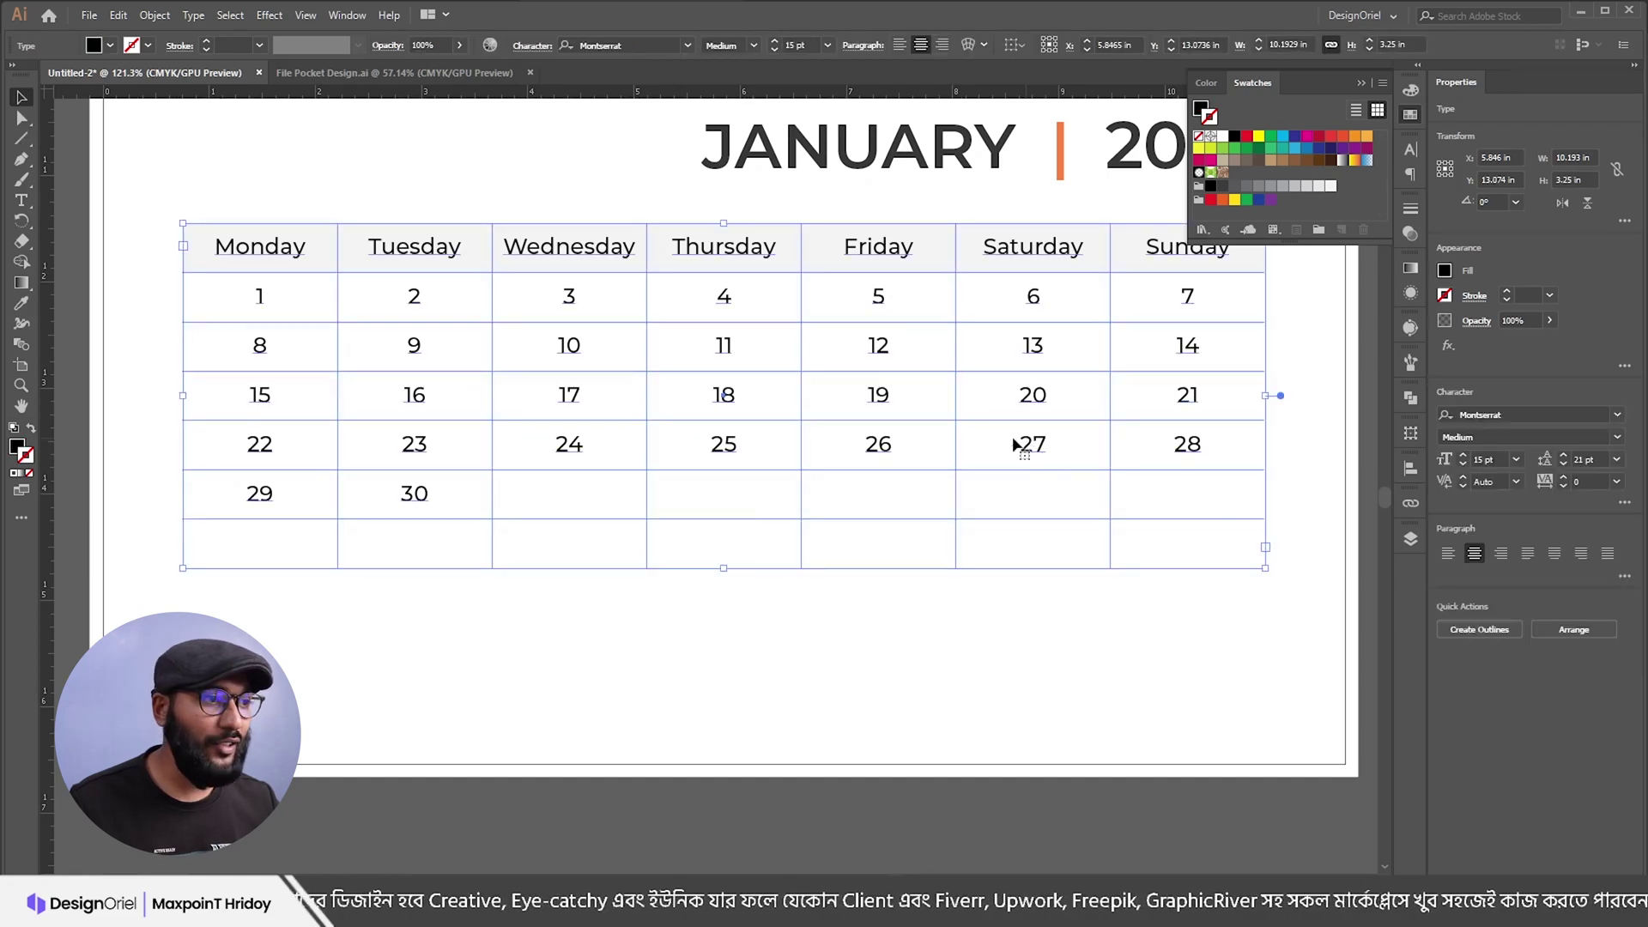
click(476, 655)
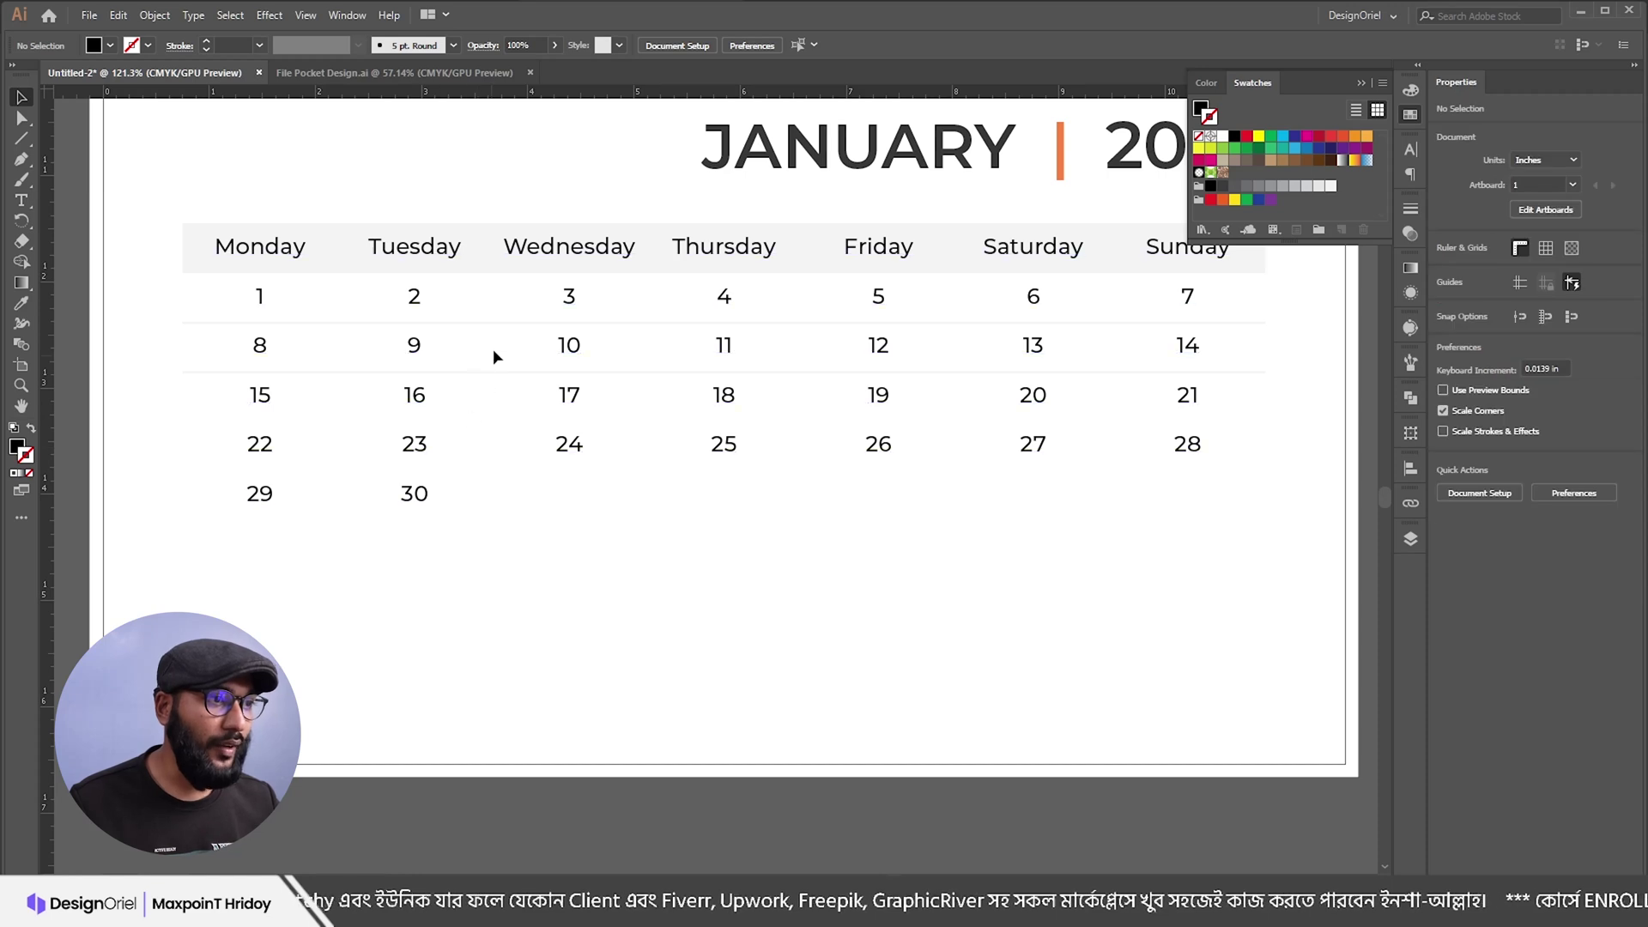
Step: Hide the calendar's weekday and date text so that only the header bar and divider lines remain
drag(493, 347, 492, 571)
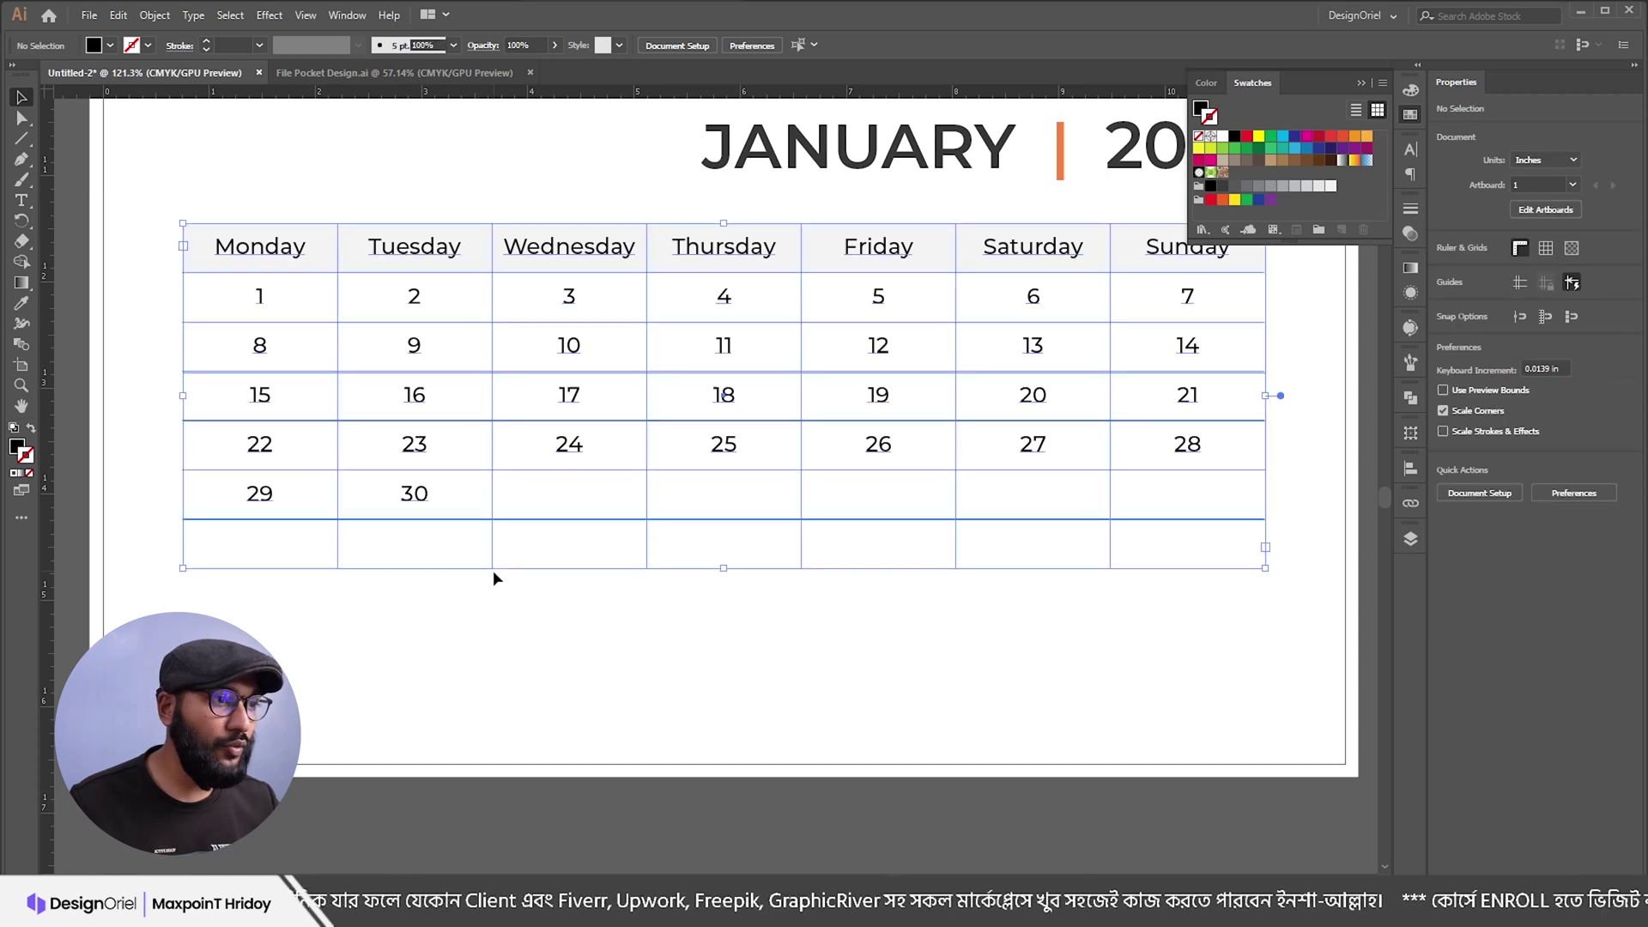
click(513, 635)
click(569, 447)
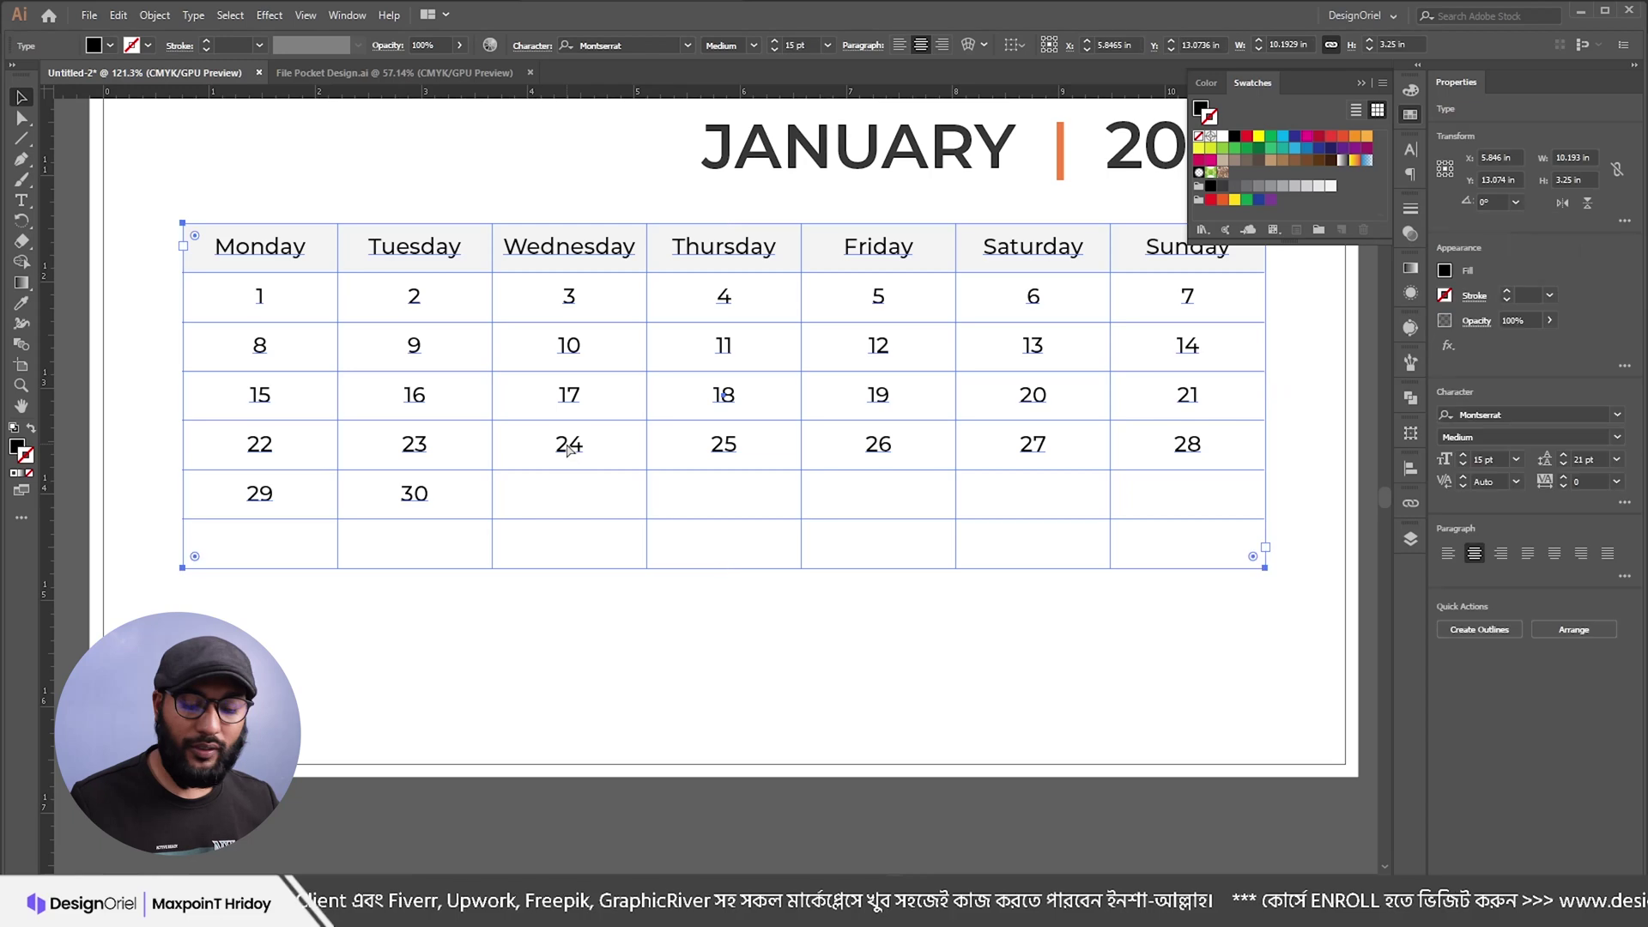
key(Delete)
Step: Apply the first divider's light gray stroke to the four horizontal lines beneath it and show the hidden calendar text again
drag(511, 364, 511, 653)
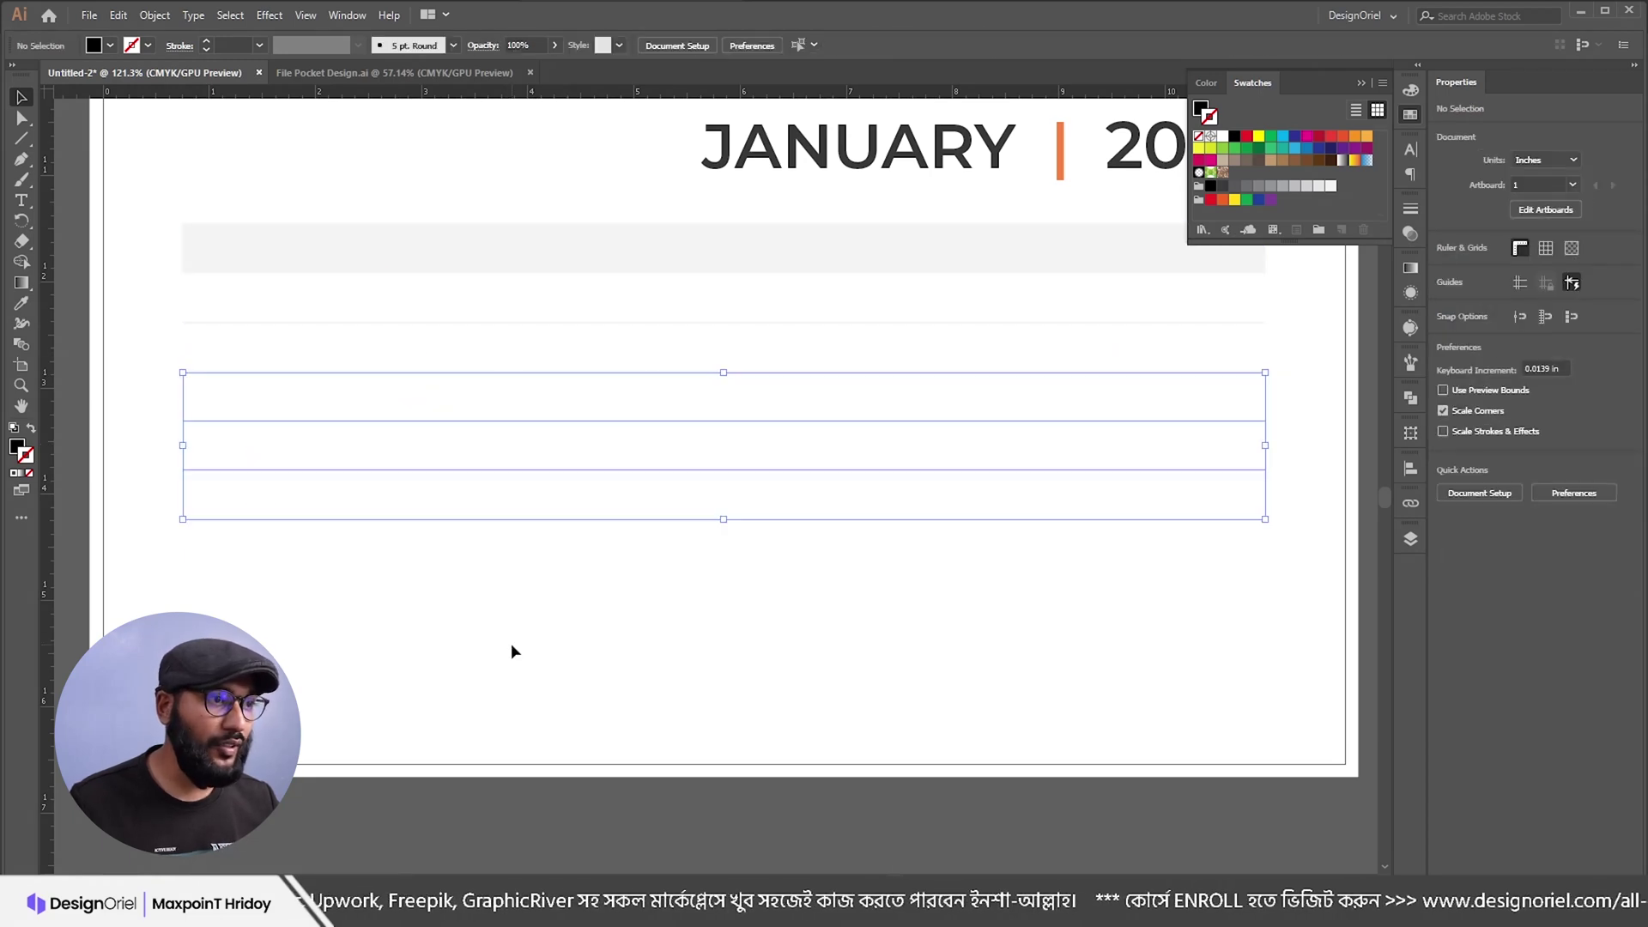
click(21, 305)
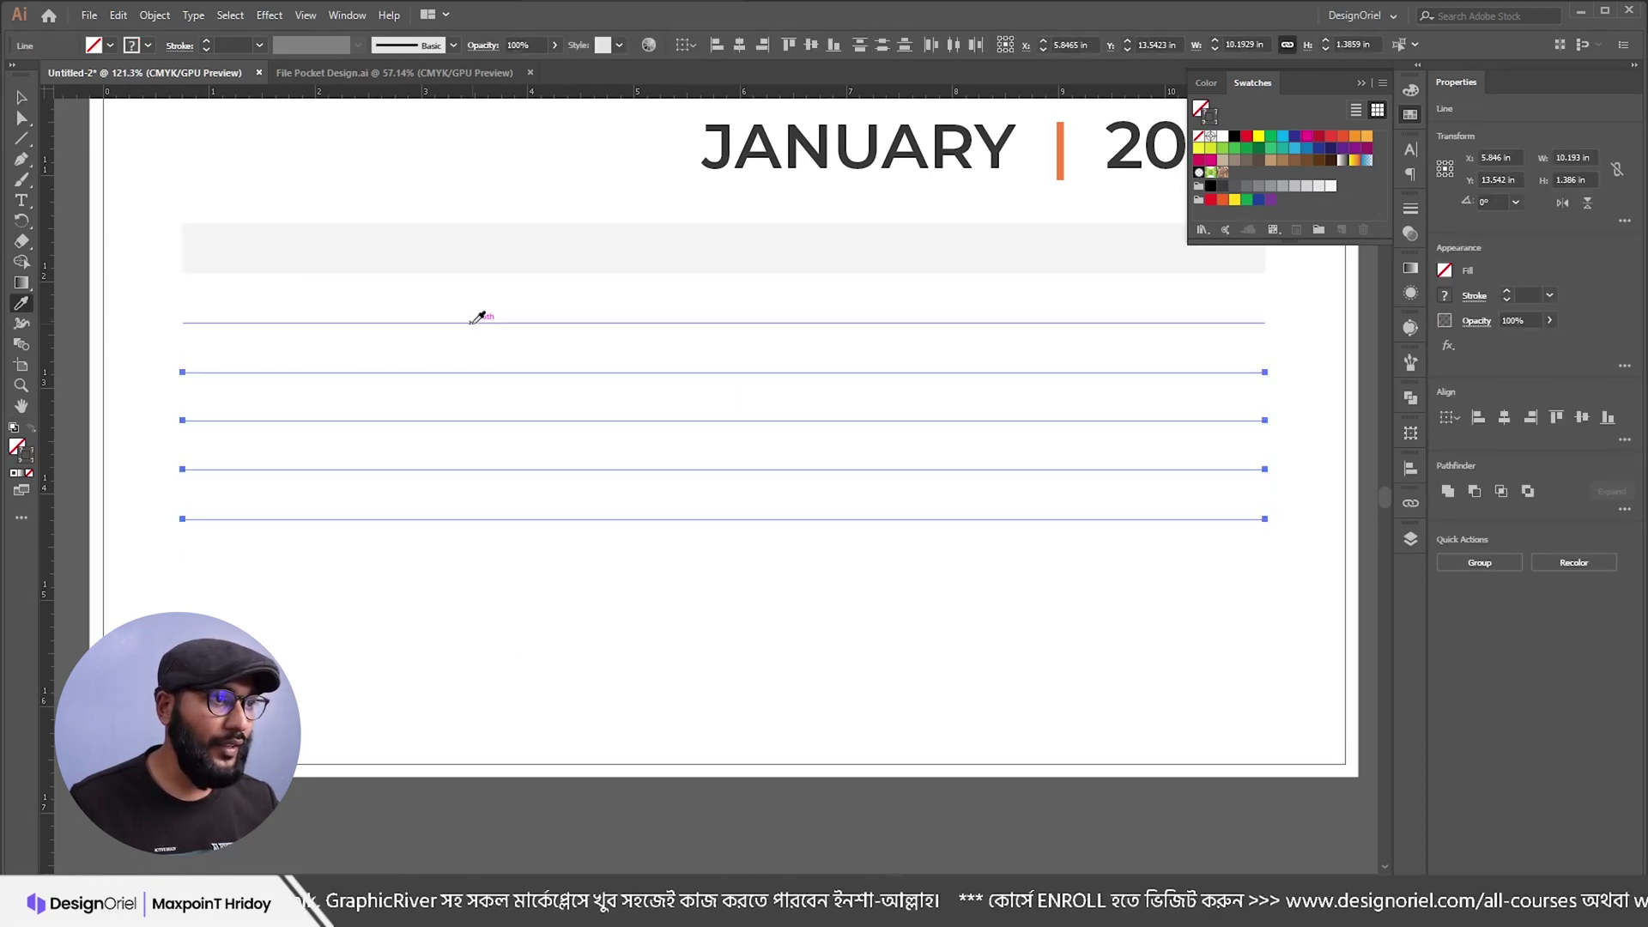
click(478, 320)
key(v)
click(501, 586)
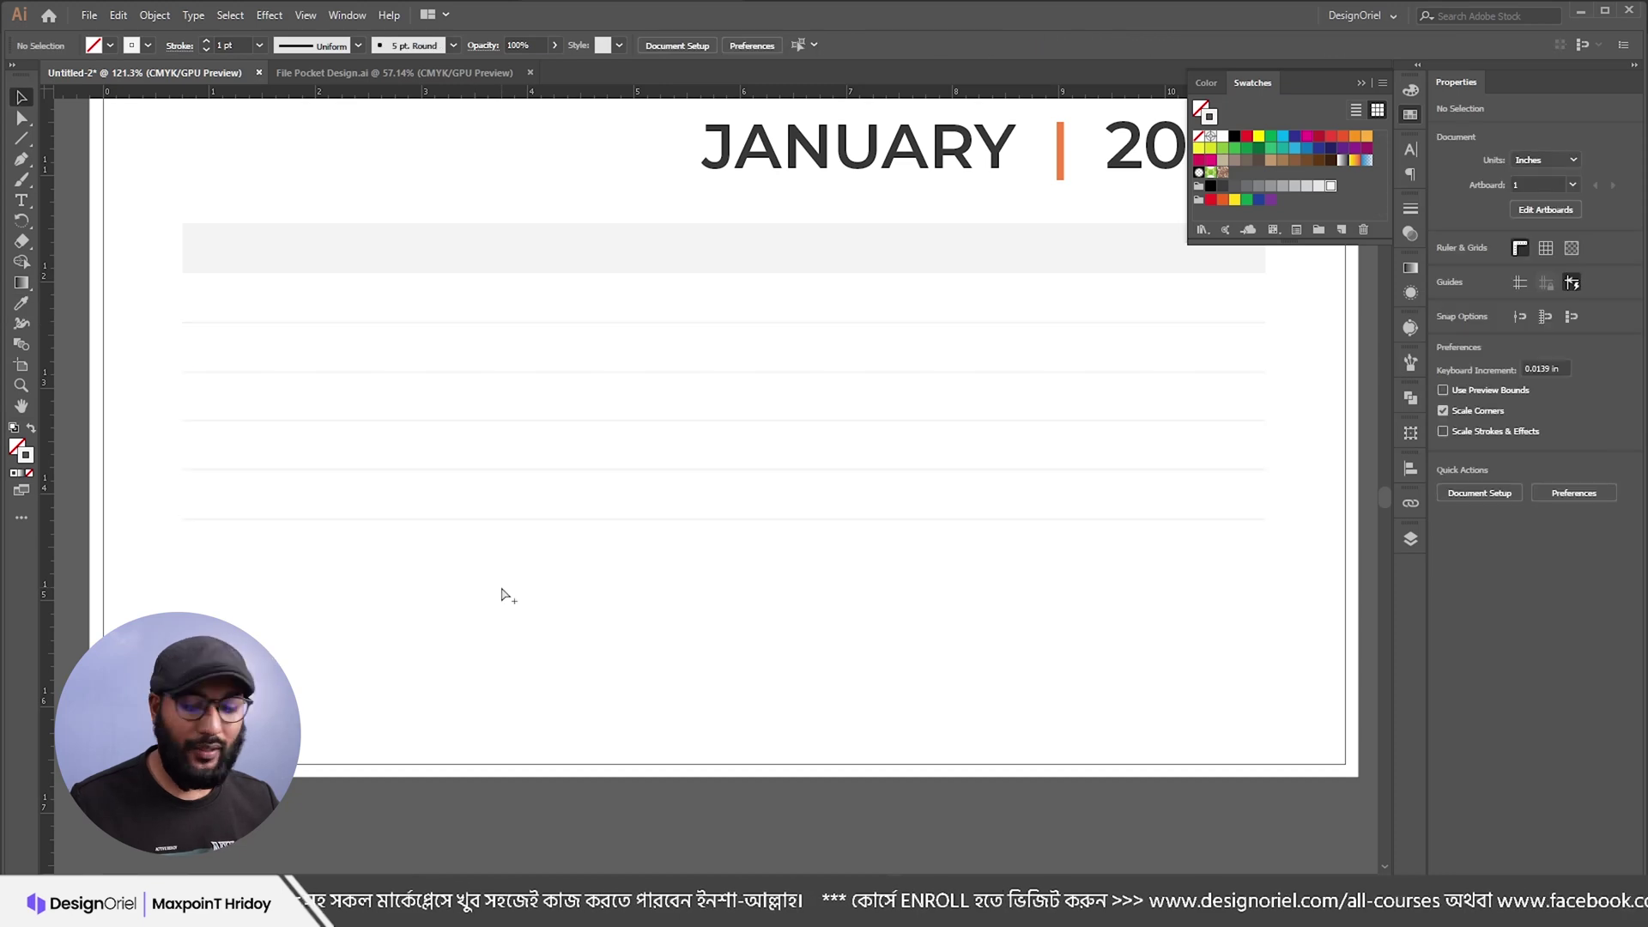
key(ctrl+alt+3)
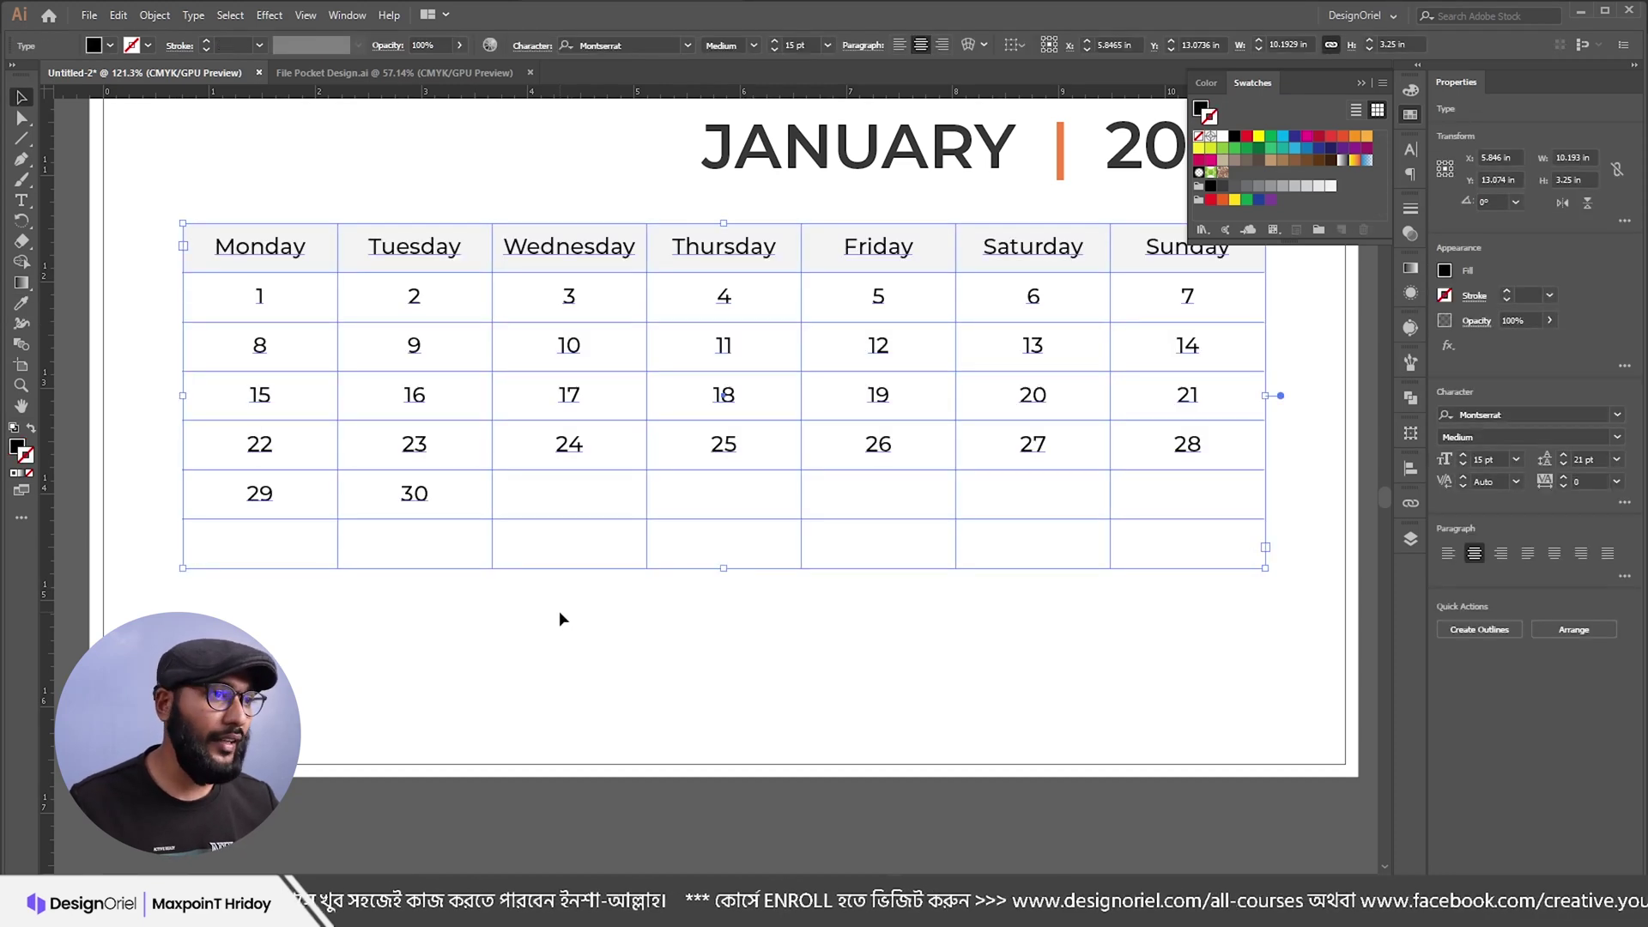
click(559, 610)
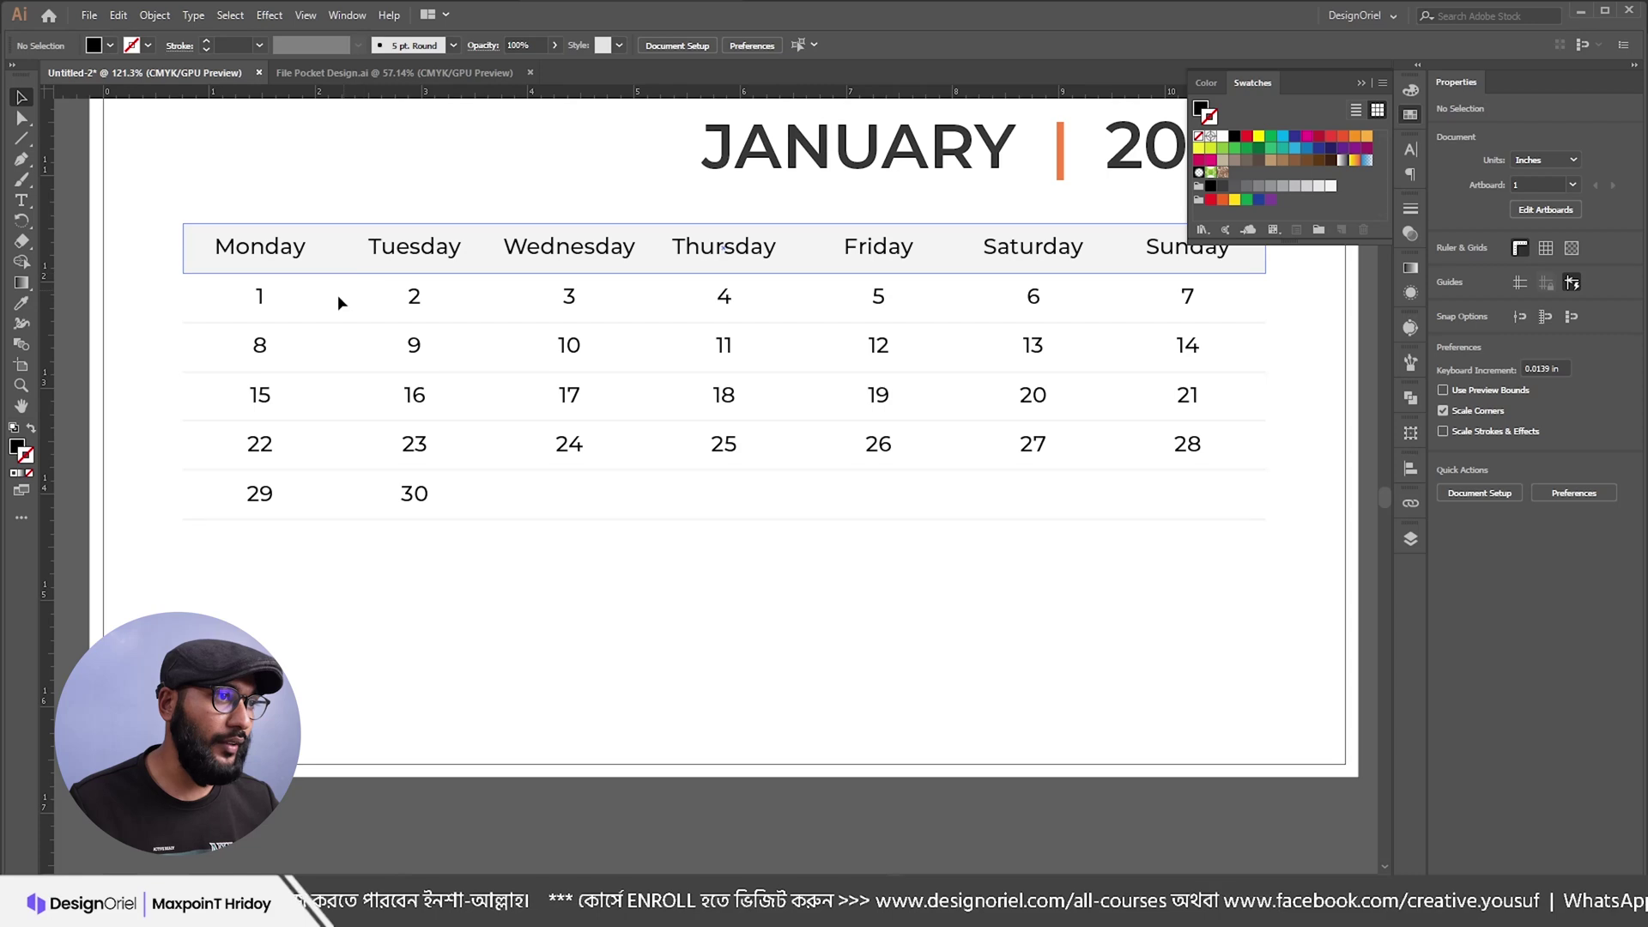
Step: Draw a vertical line about 2.79 in tall between the Monday and Tuesday columns below the header, matching the horizontal dividers' stroke
click(343, 250)
scroll(320, 335, up, 2)
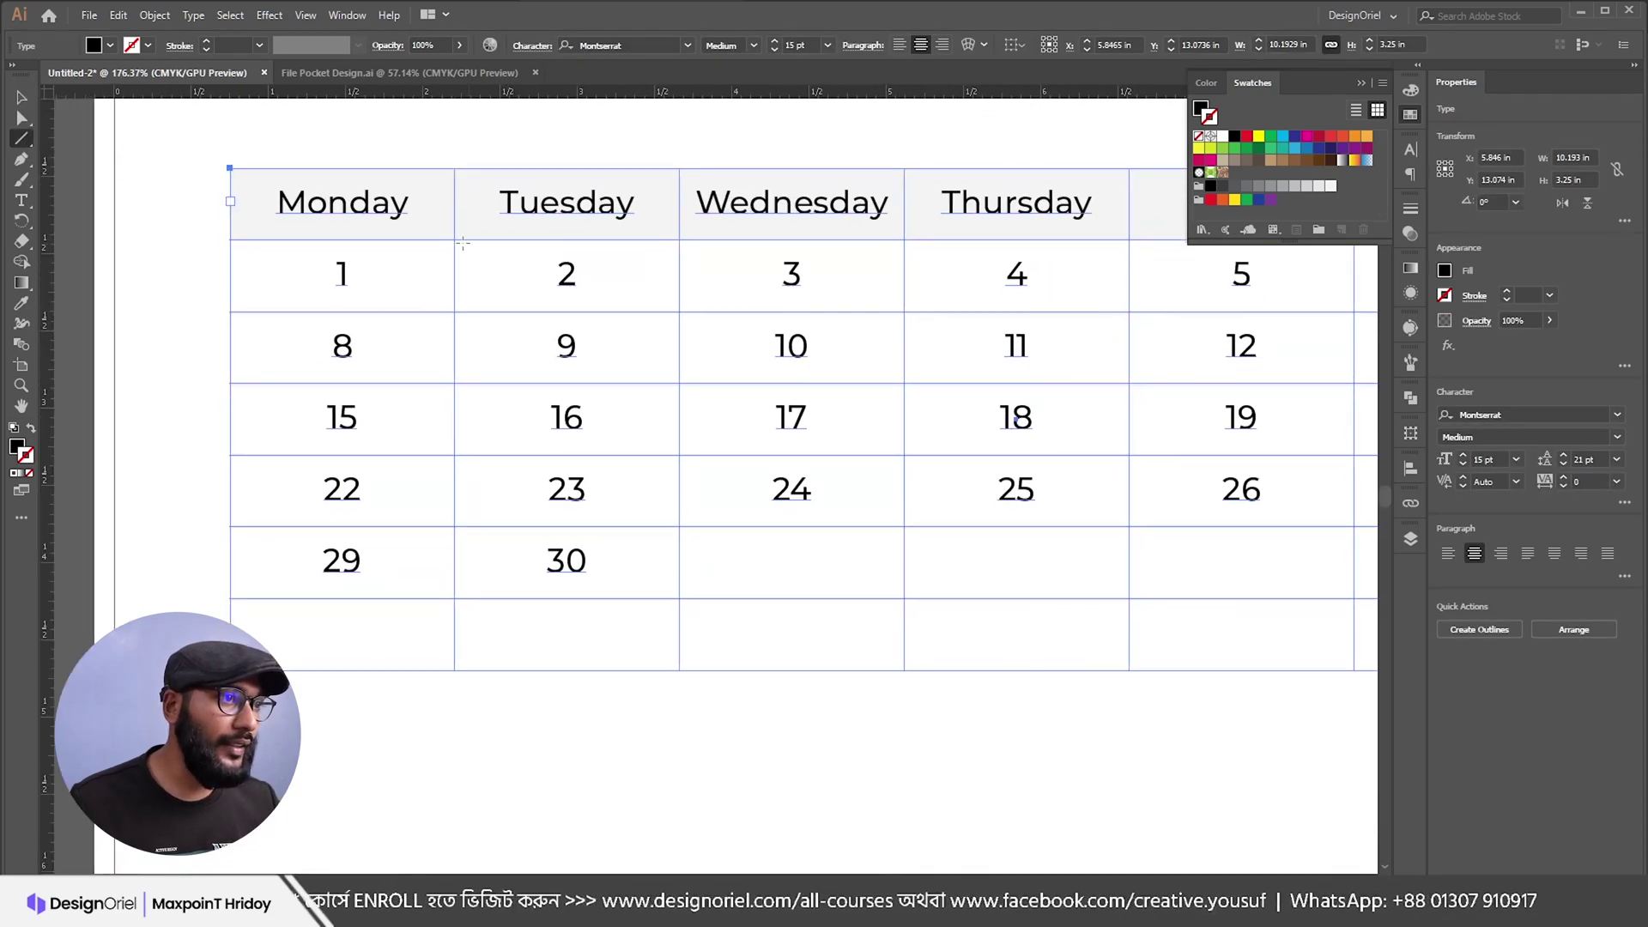
drag(456, 241, 456, 672)
key(v)
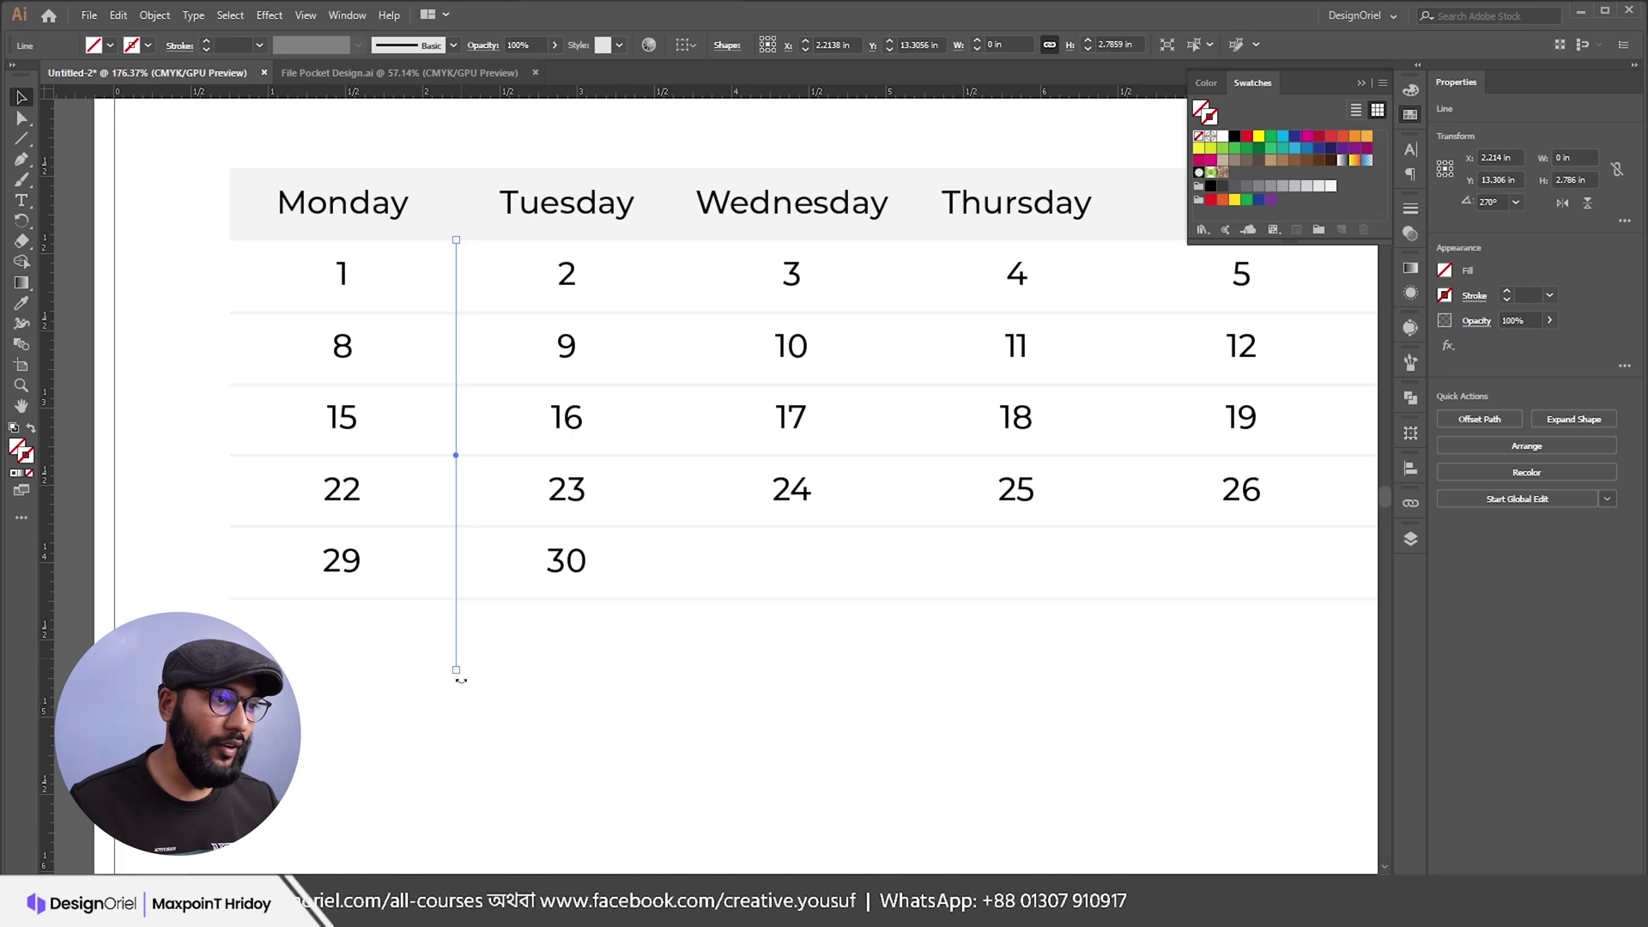
click(21, 306)
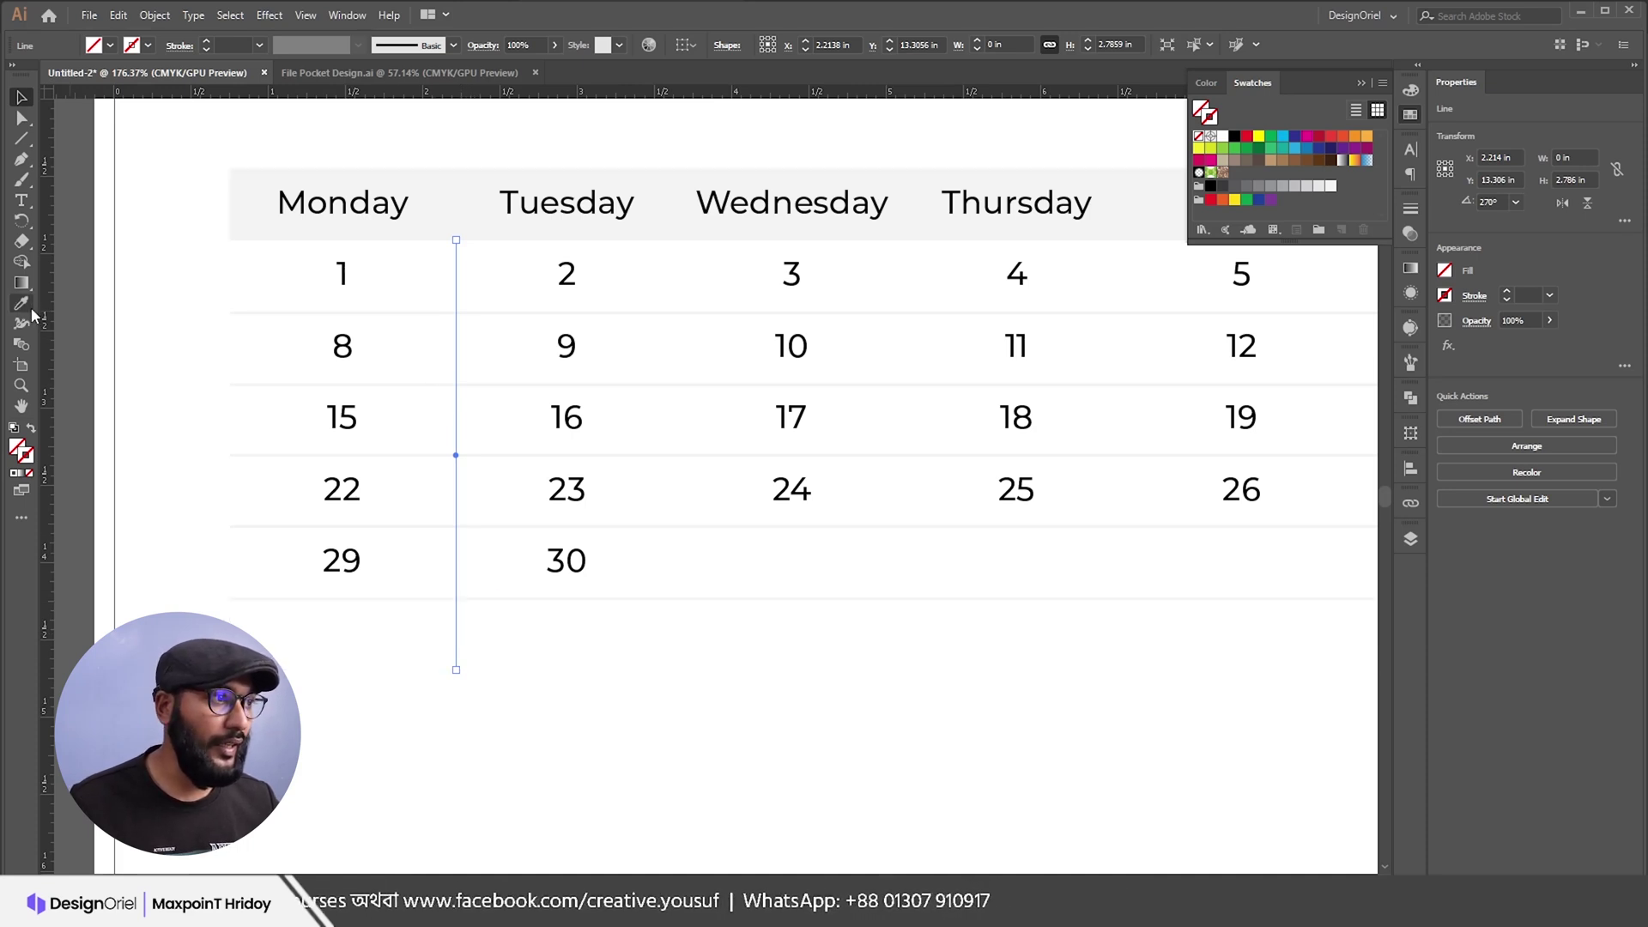
click(486, 449)
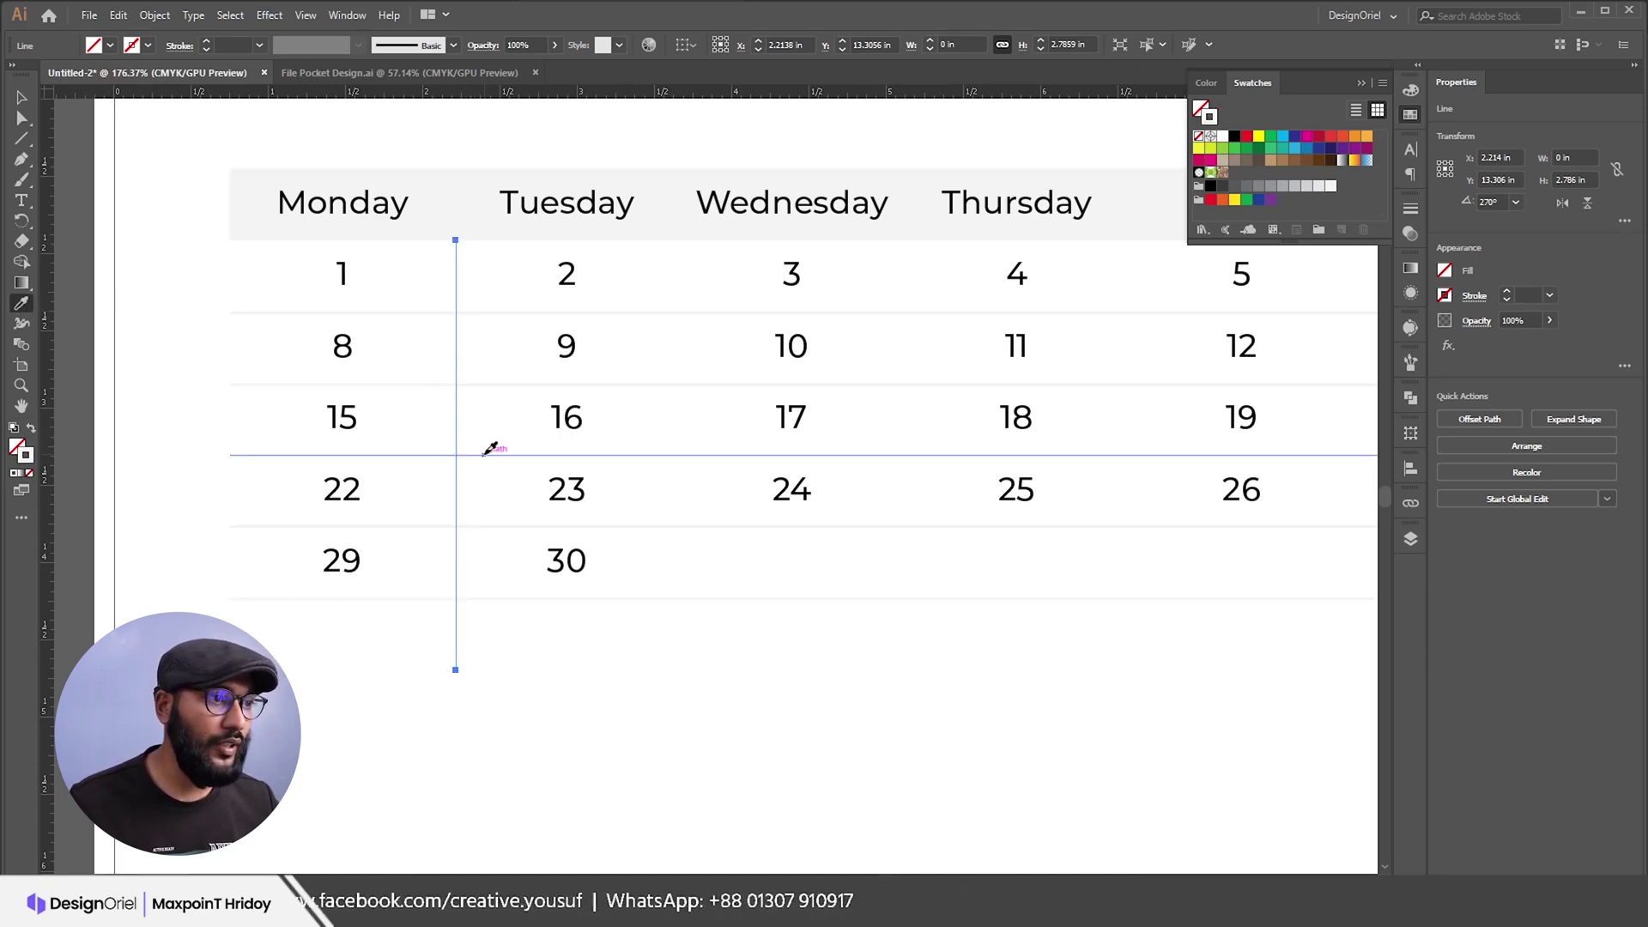
key(v)
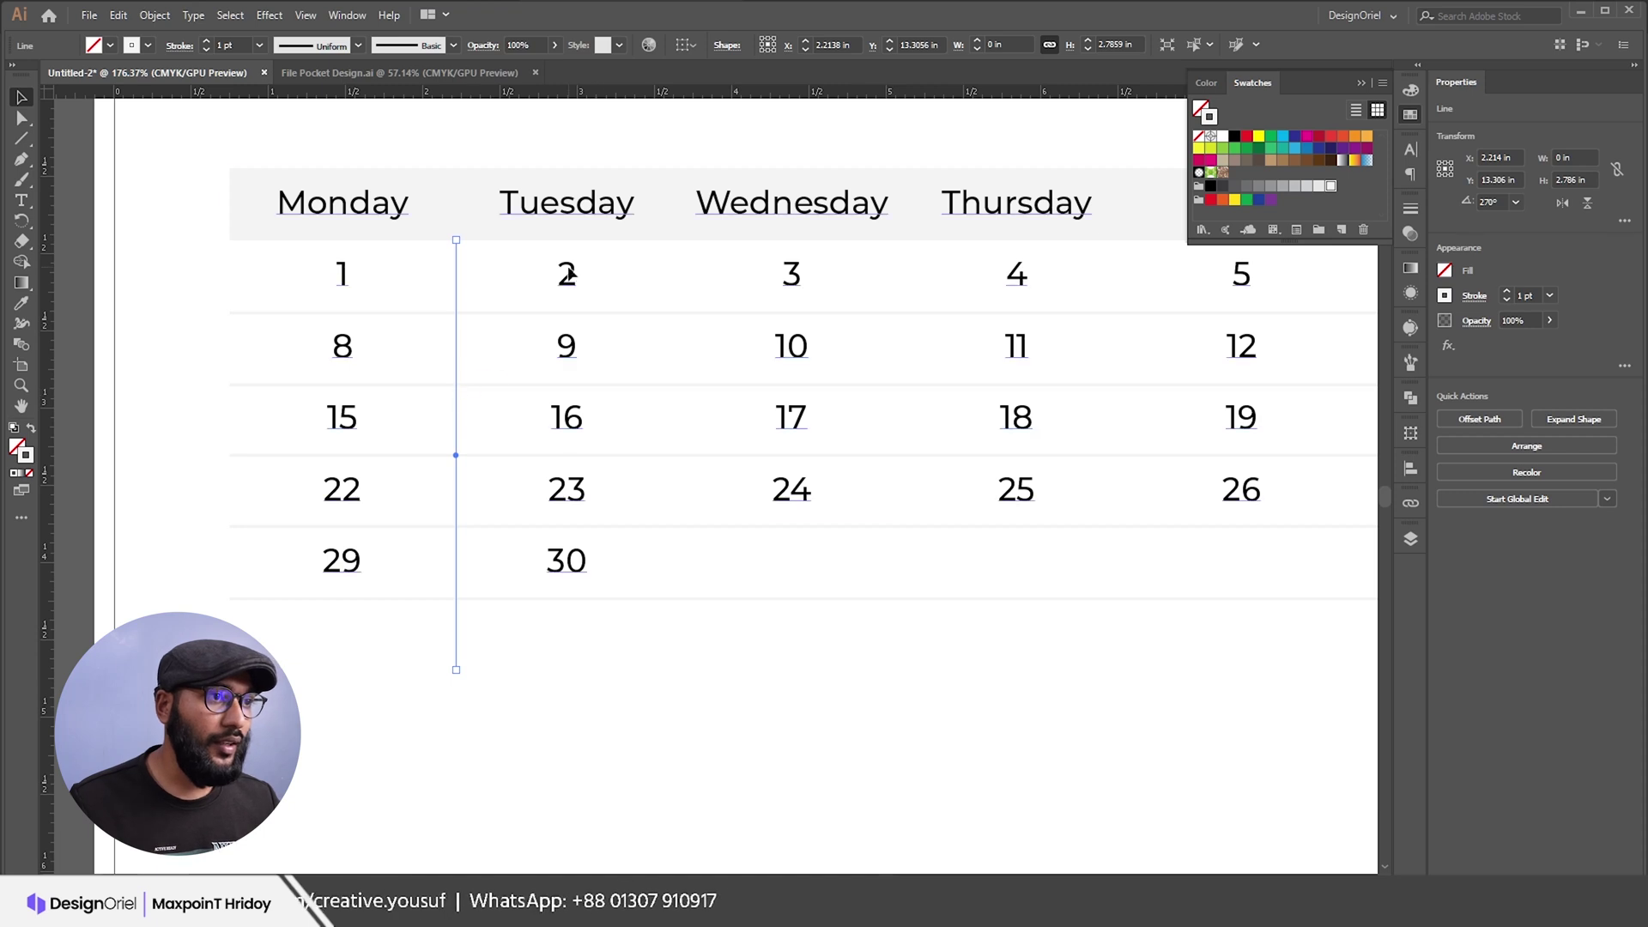
Step: Draw vertical lines below the header between the Tuesday–Wednesday, Wednesday–Thursday and Thursday–Friday columns
click(327, 278)
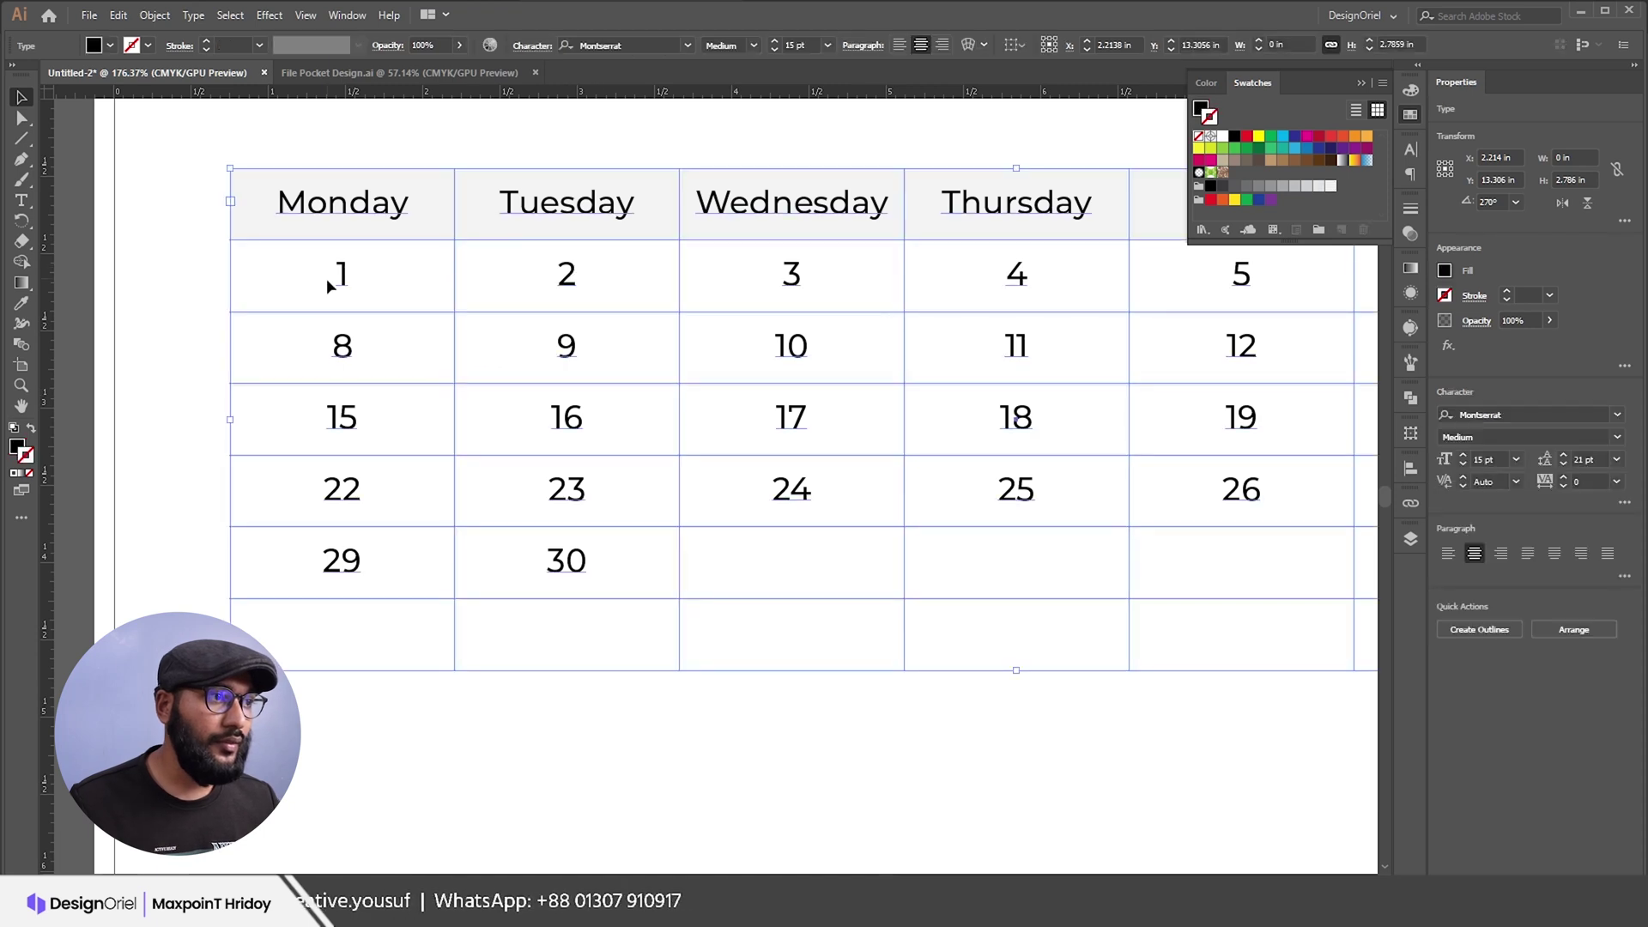
click(22, 140)
drag(678, 241, 679, 670)
mouse_move(890, 223)
mouse_down()
mouse_move(676, 227)
mouse_move(691, 603)
mouse_up()
key(ctrl+z)
key(ctrl+z)
drag(914, 245, 915, 672)
drag(915, 481, 571, 506)
key(v)
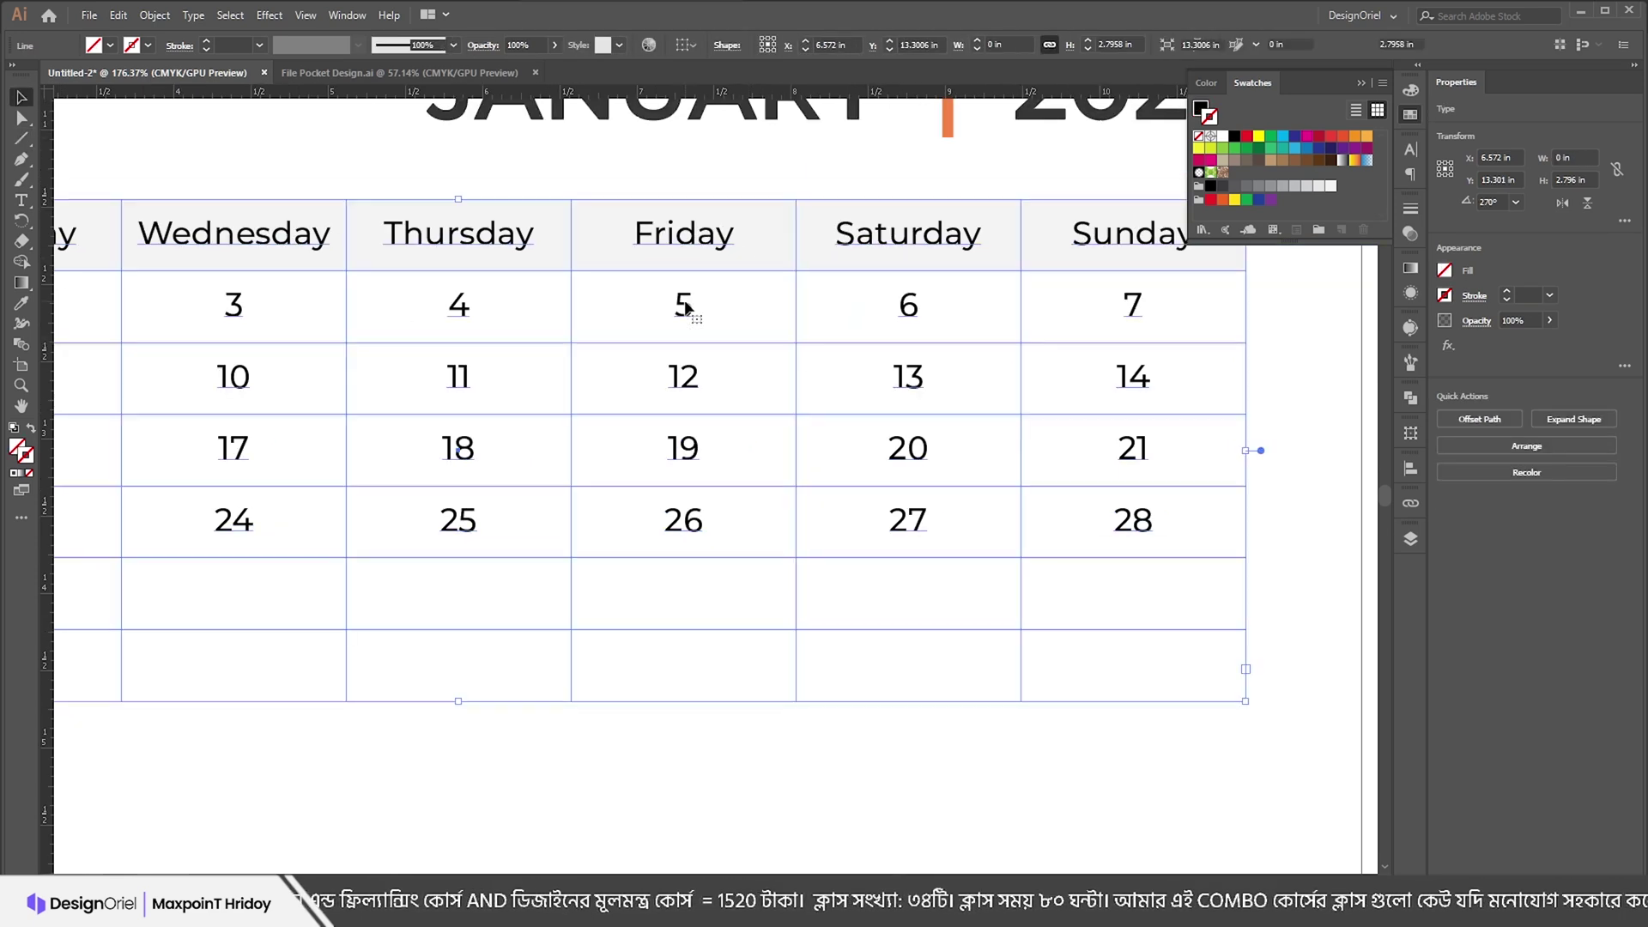
Step: Draw vertical lines below the header between the Friday–Saturday and Saturday–Sunday columns, down to the bottom of the calendar grid
key(backslash)
drag(796, 271, 797, 701)
key(v)
click(909, 311)
key(backslash)
mouse_move(1085, 301)
mouse_down()
mouse_move(1067, 651)
mouse_move(1031, 699)
mouse_up()
scroll(894, 360, down, 3)
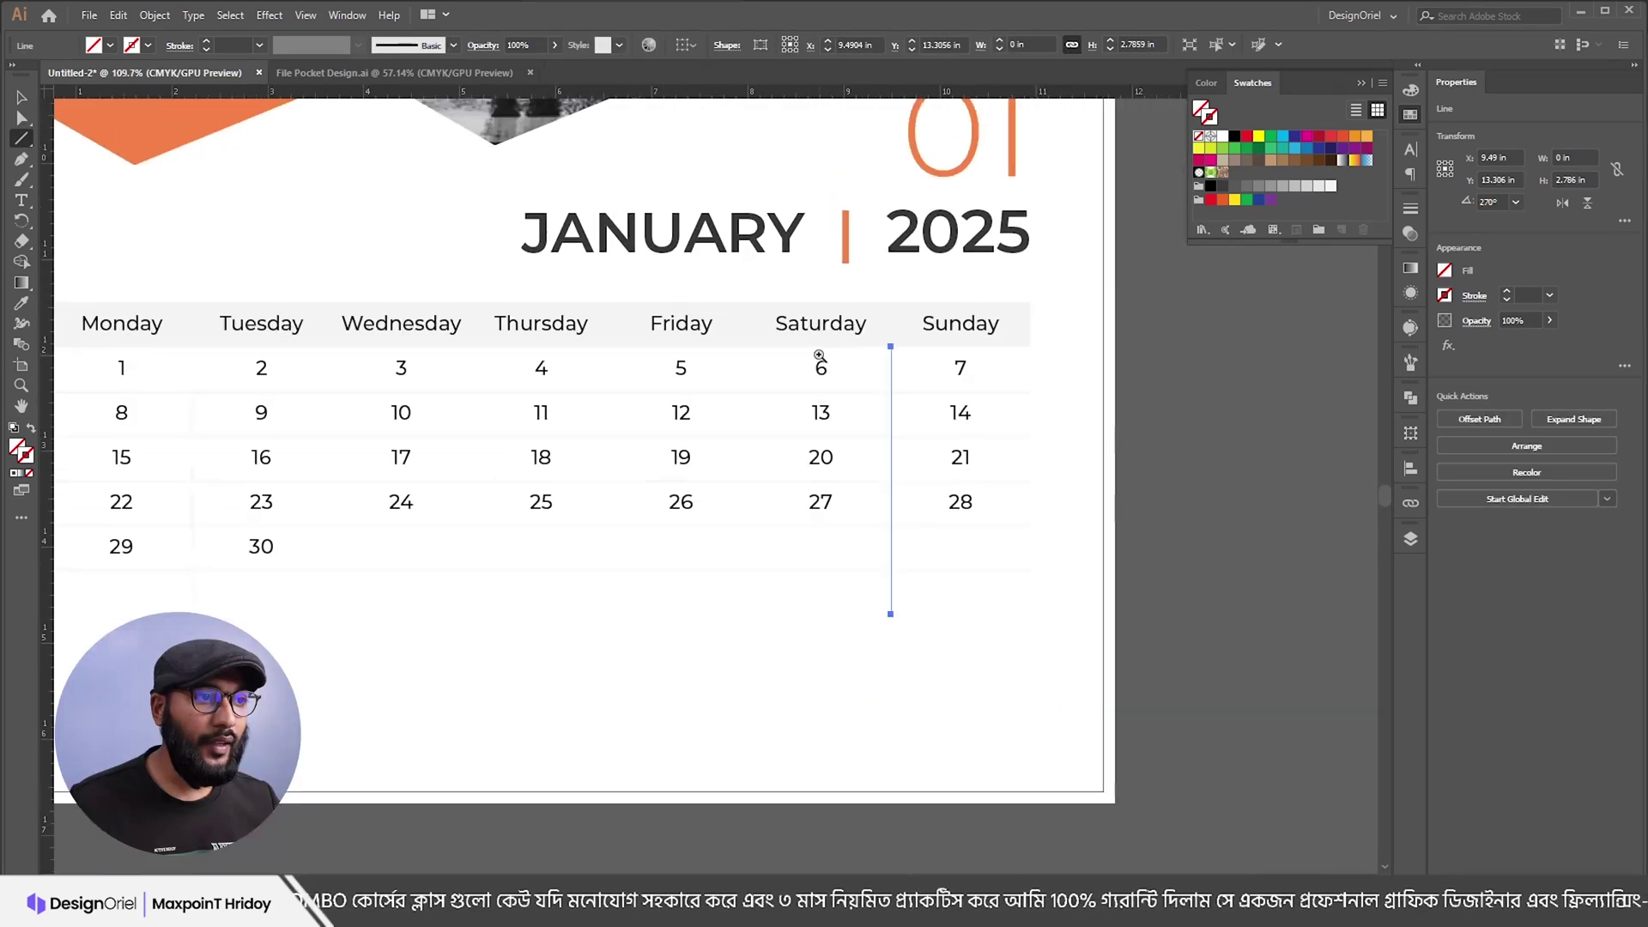
key(v)
Step: Hide the calendar text and copy the Monday–Tuesday line's light gray stroke onto the other five vertical lines
click(689, 366)
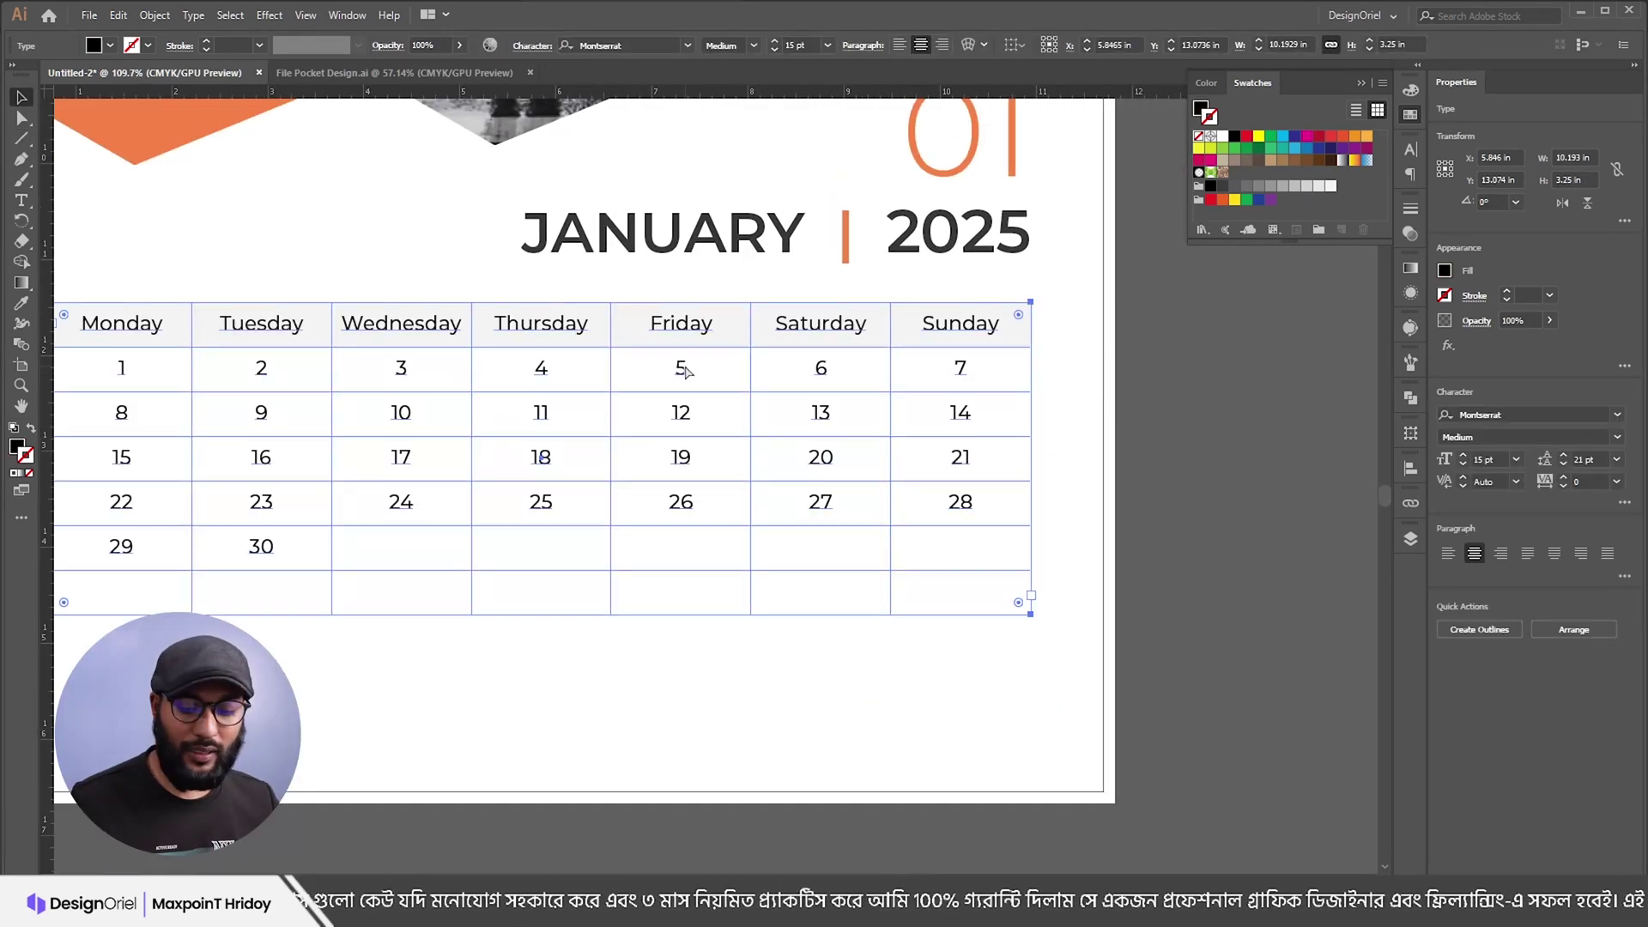
key(Delete)
drag(219, 364, 1241, 388)
click(23, 301)
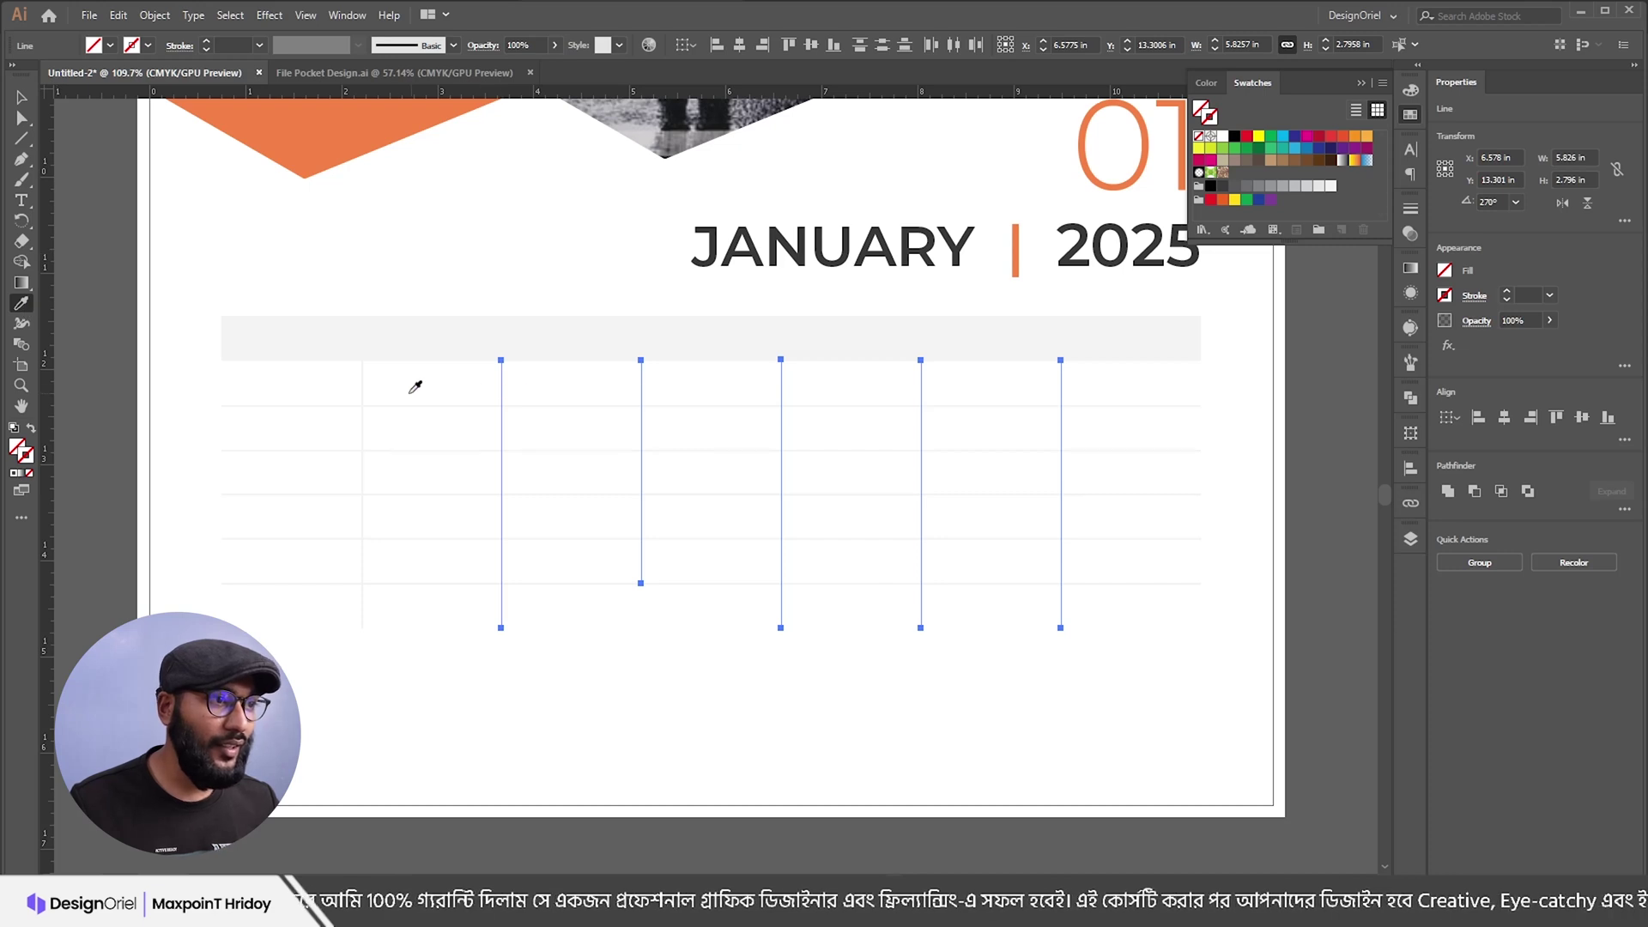
click(362, 386)
key(v)
click(407, 383)
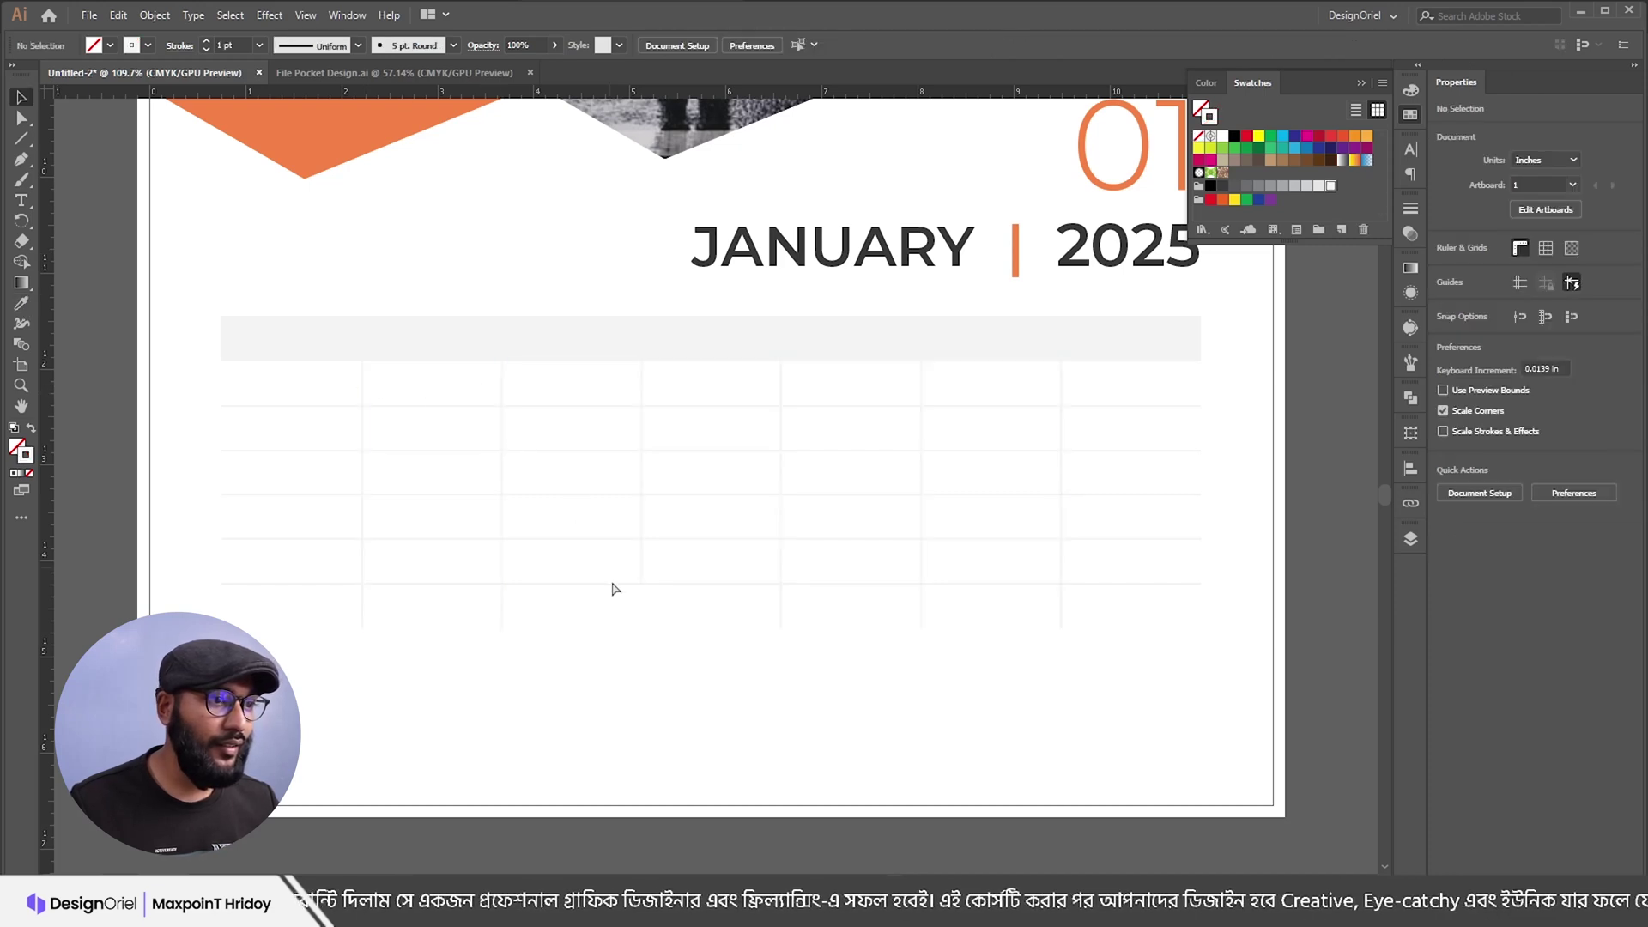
Step: Extend the shorter Wednesday–Thursday line down level with the other verticals, and adjust the lower endpoint of the Tuesday–Wednesday line to match
alt+scroll(614, 588, up, 3)
key(a)
click(676, 478)
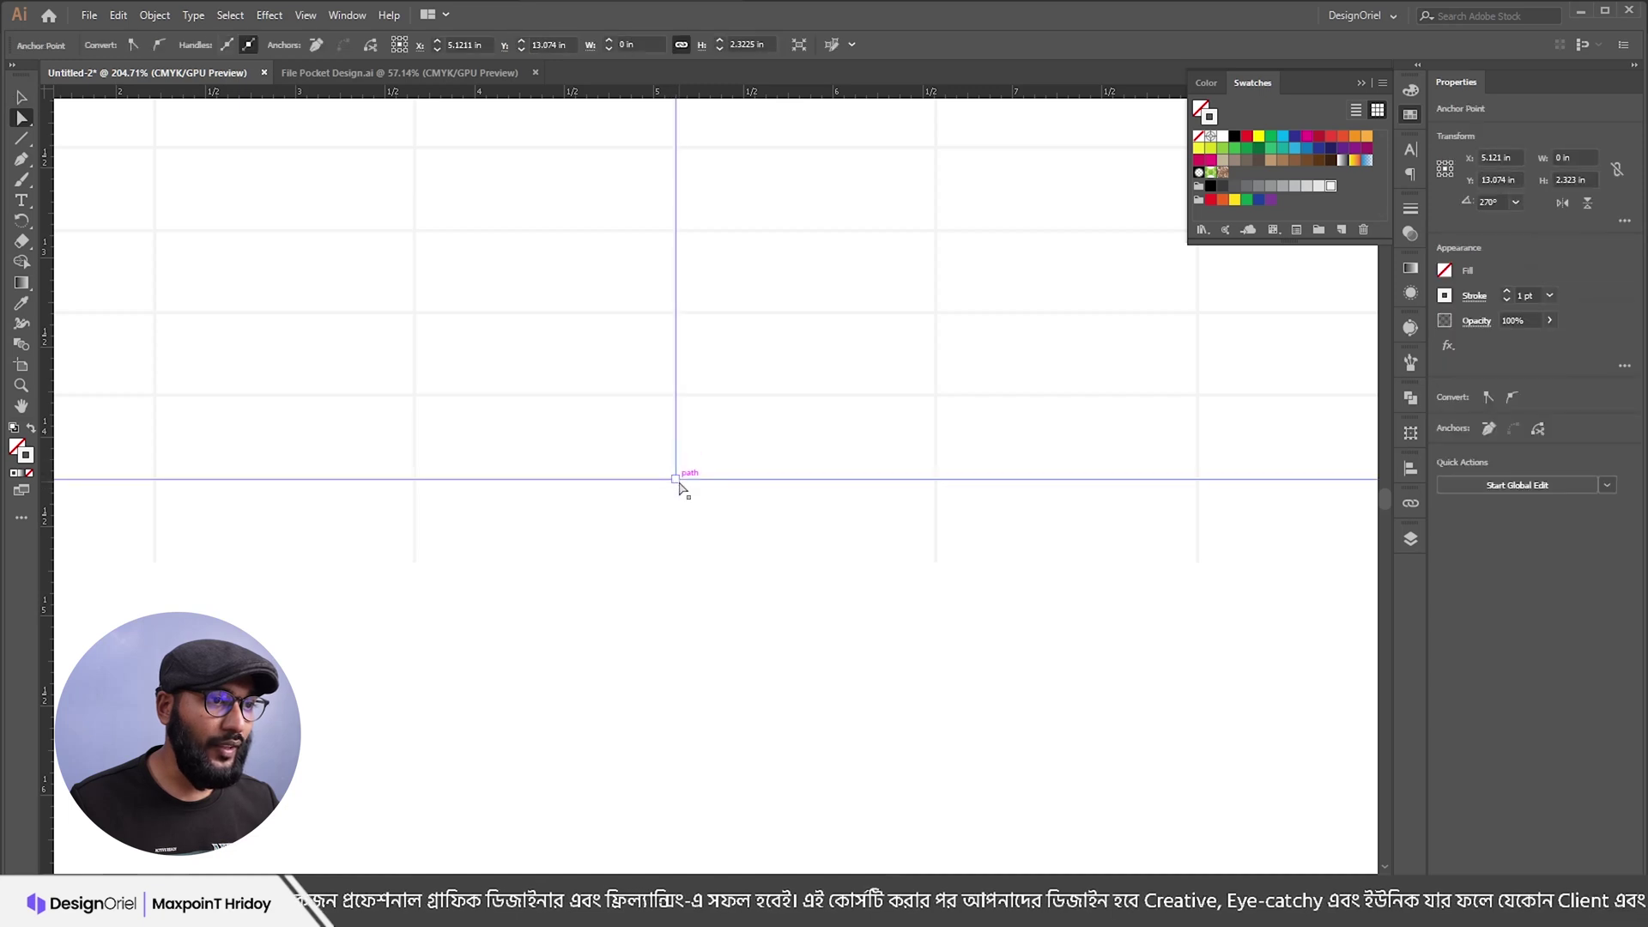
drag(678, 482, 683, 562)
click(644, 607)
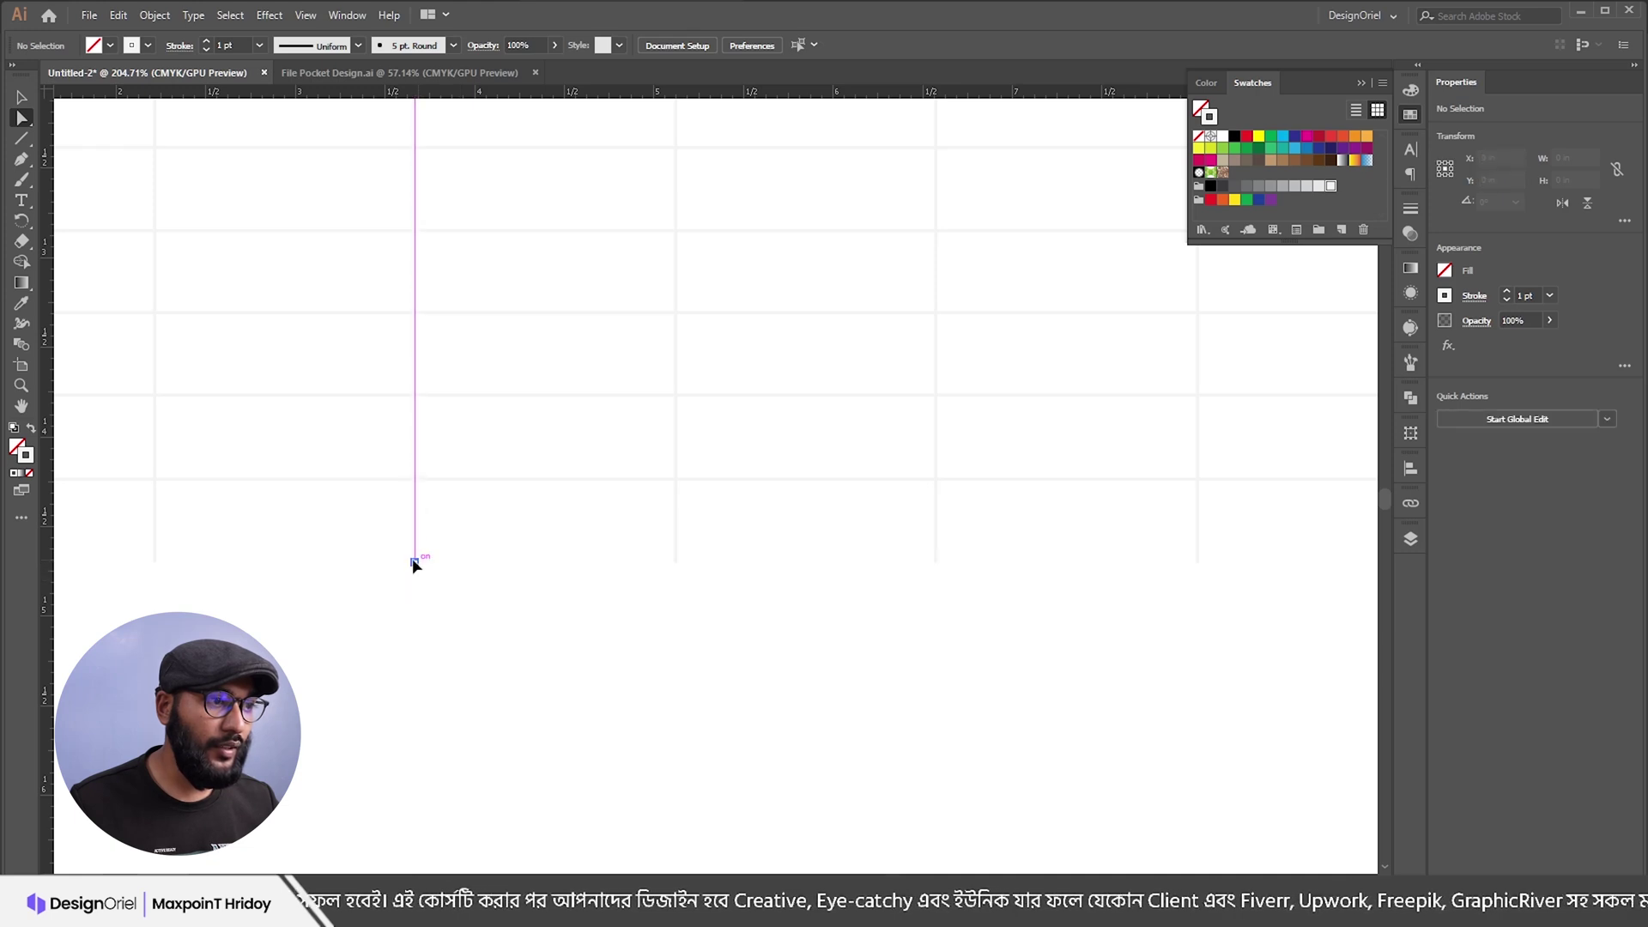
drag(412, 549, 416, 562)
scroll(581, 552, down, 3)
key(v)
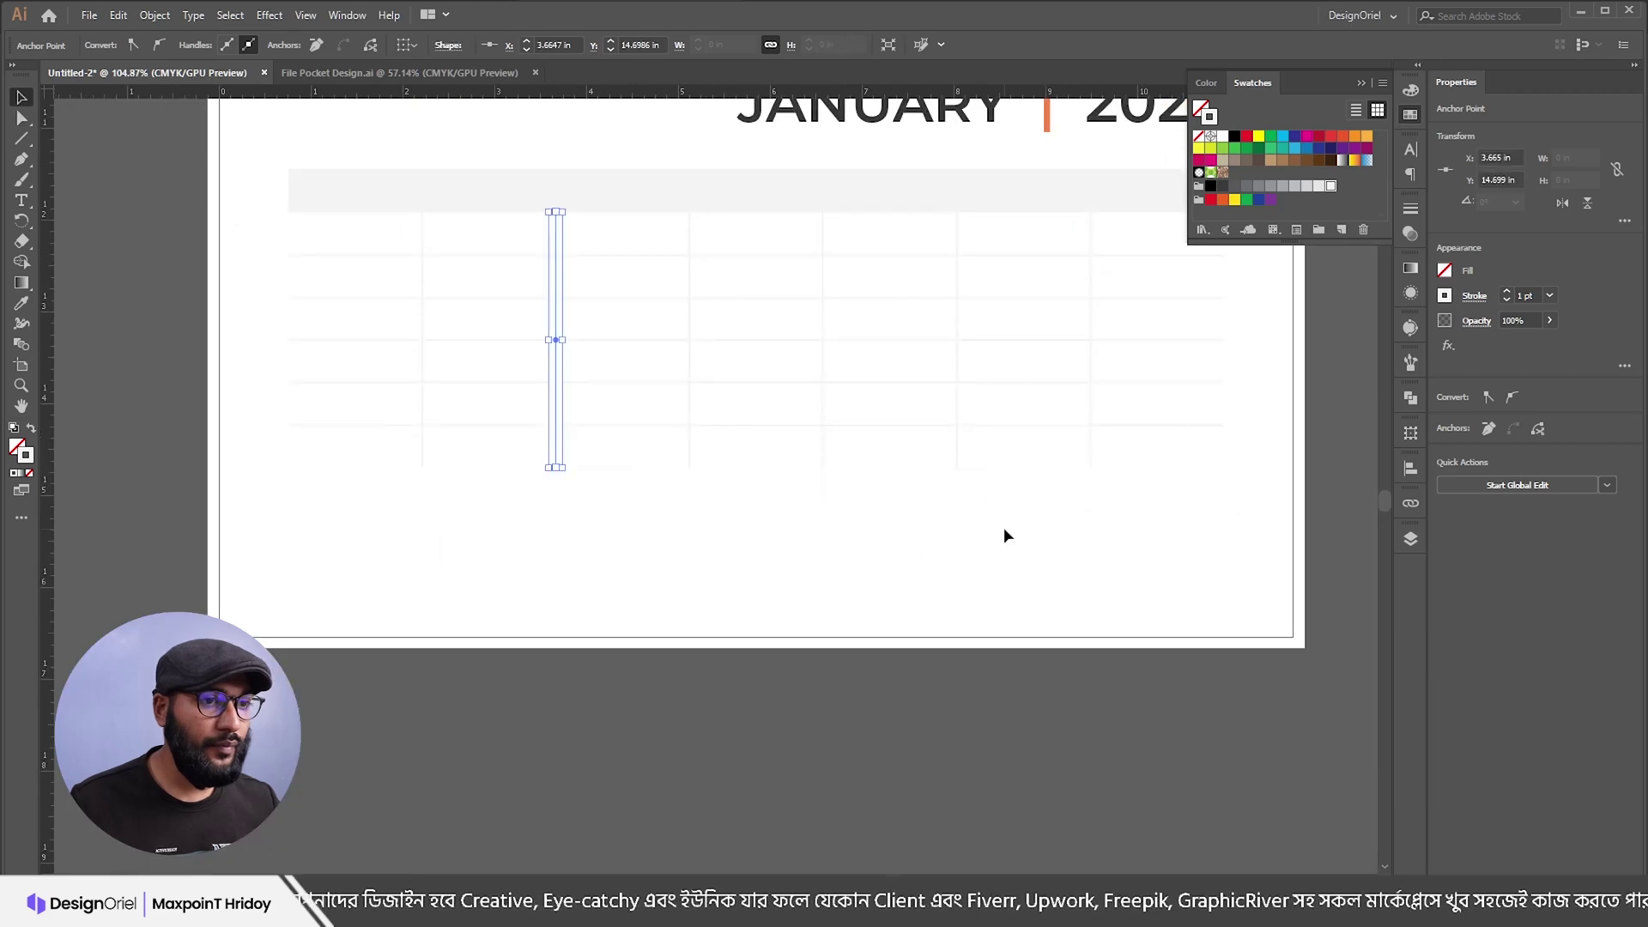
Step: Copy the six vertical divider lines up into the gray weekday header band and shorten the copies to the band's height
click(896, 512)
drag(894, 512, 266, 549)
scroll(1012, 512, up, 5)
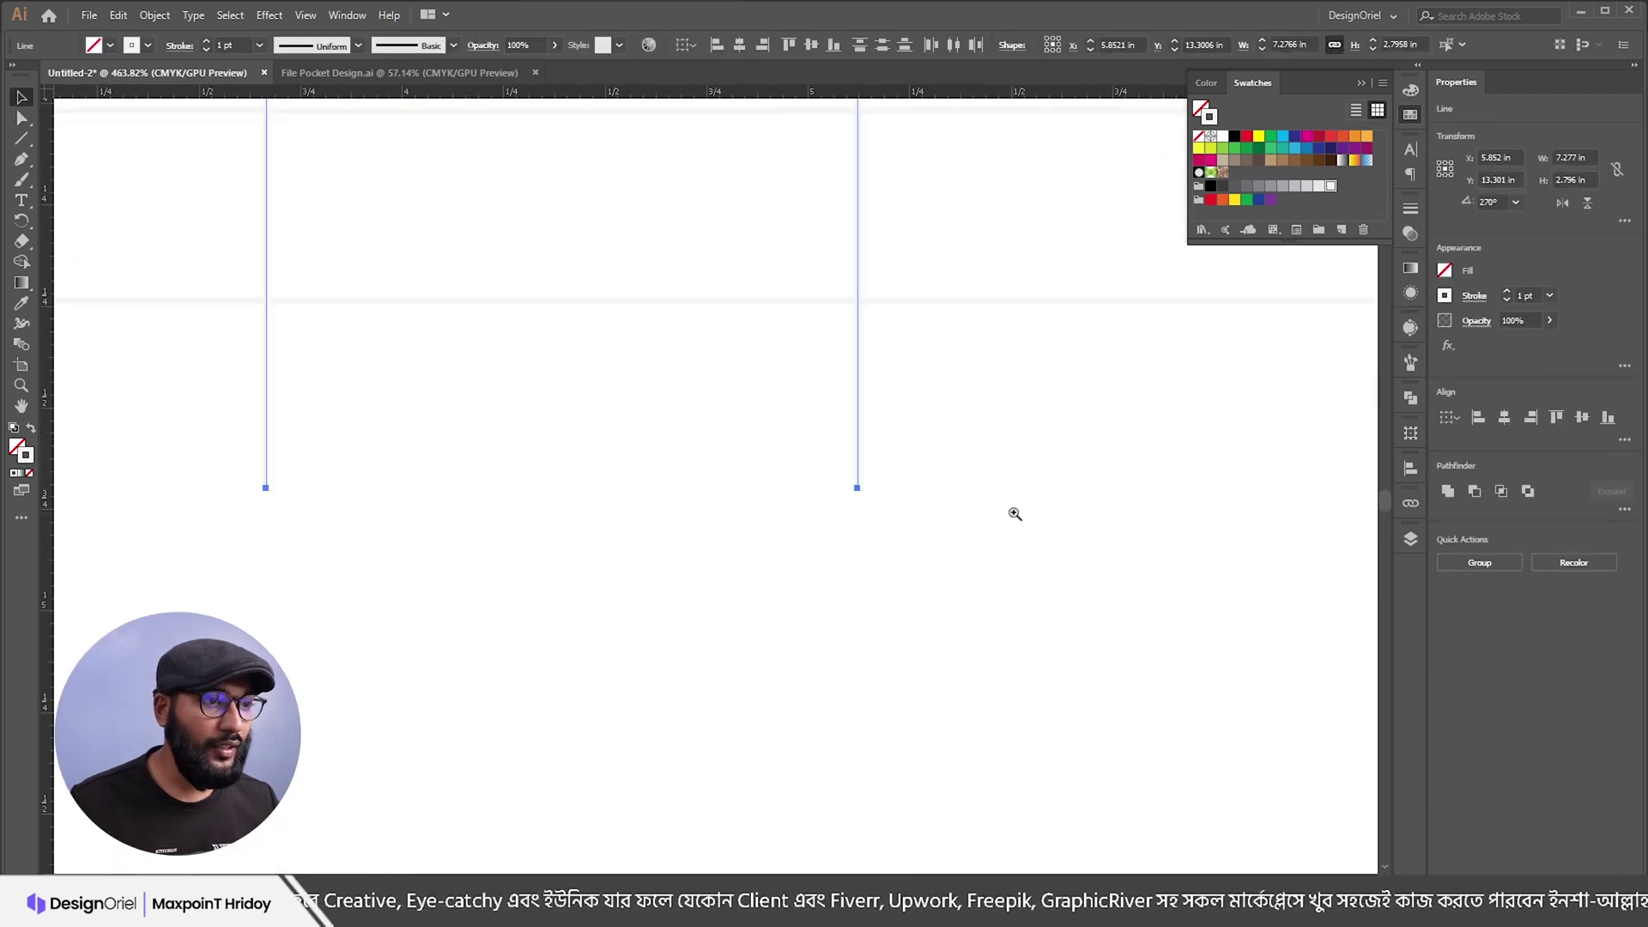
scroll(1013, 519, down, 5)
scroll(650, 504, up, 1)
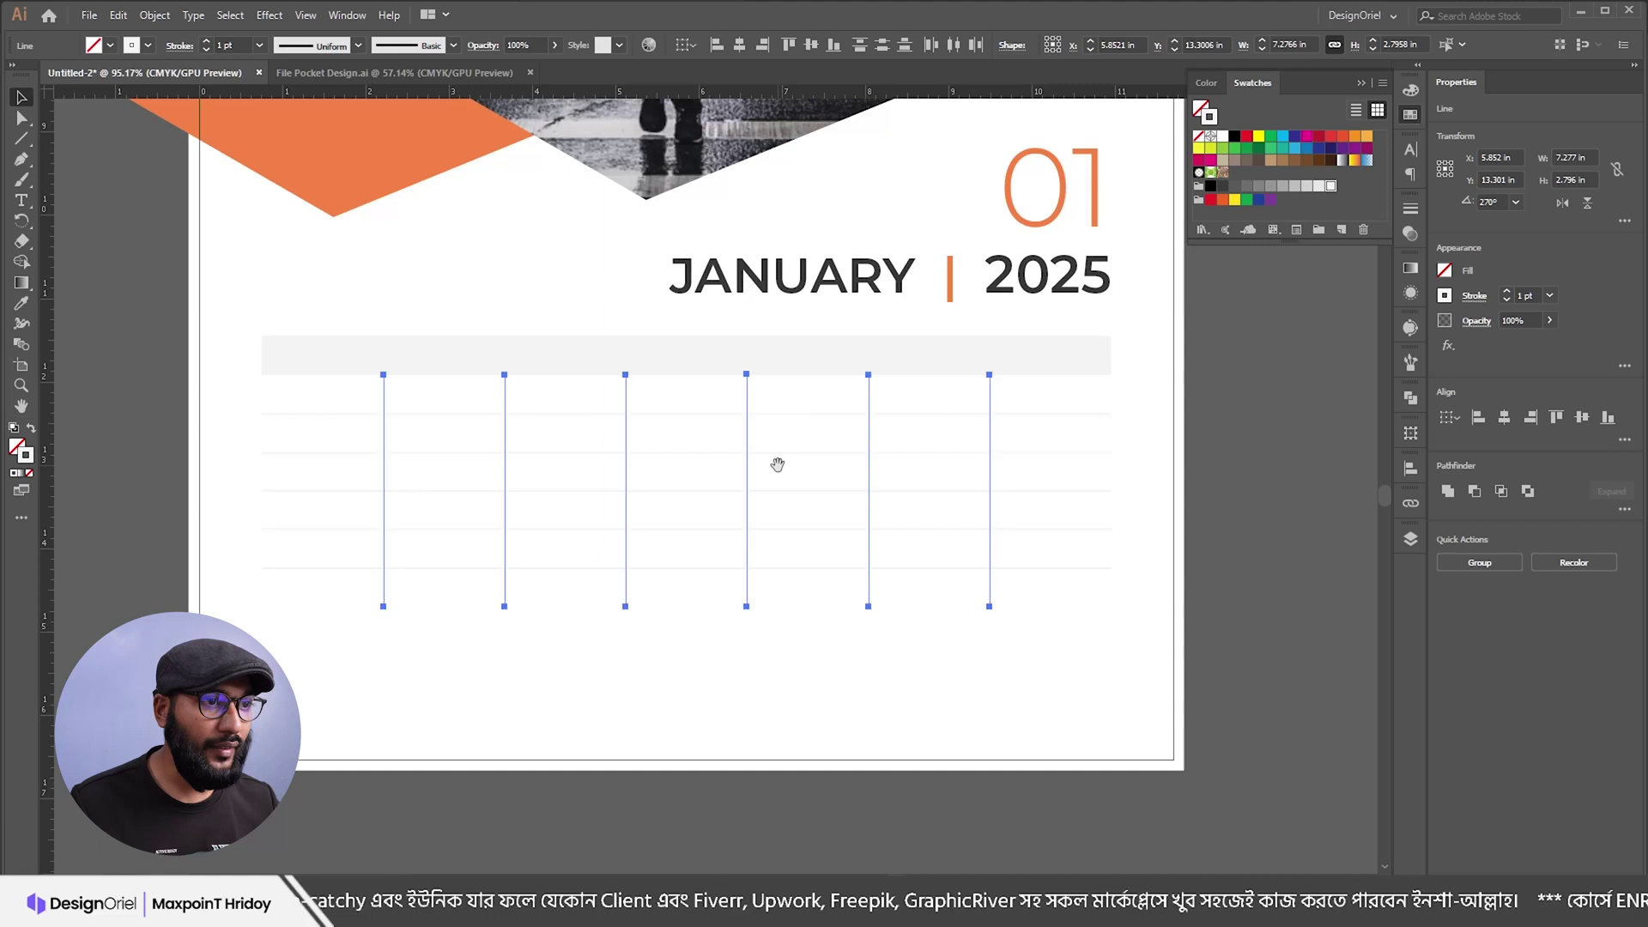
scroll(716, 430, up, 8)
scroll(516, 437, down, 2)
scroll(771, 455, down, 8)
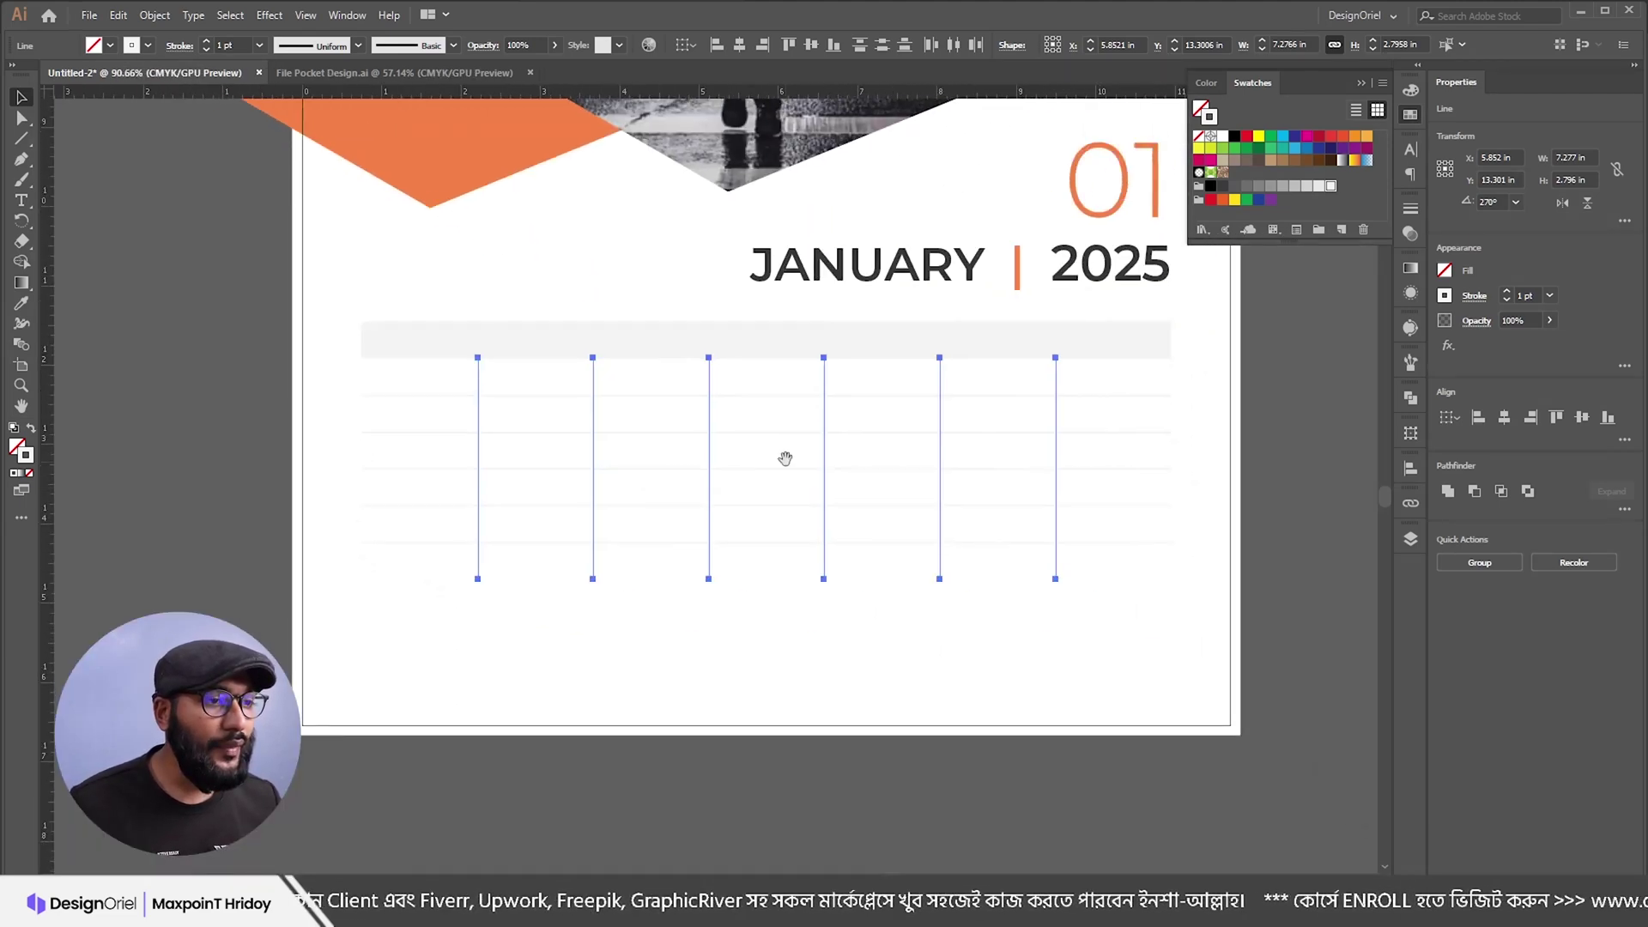
key(a)
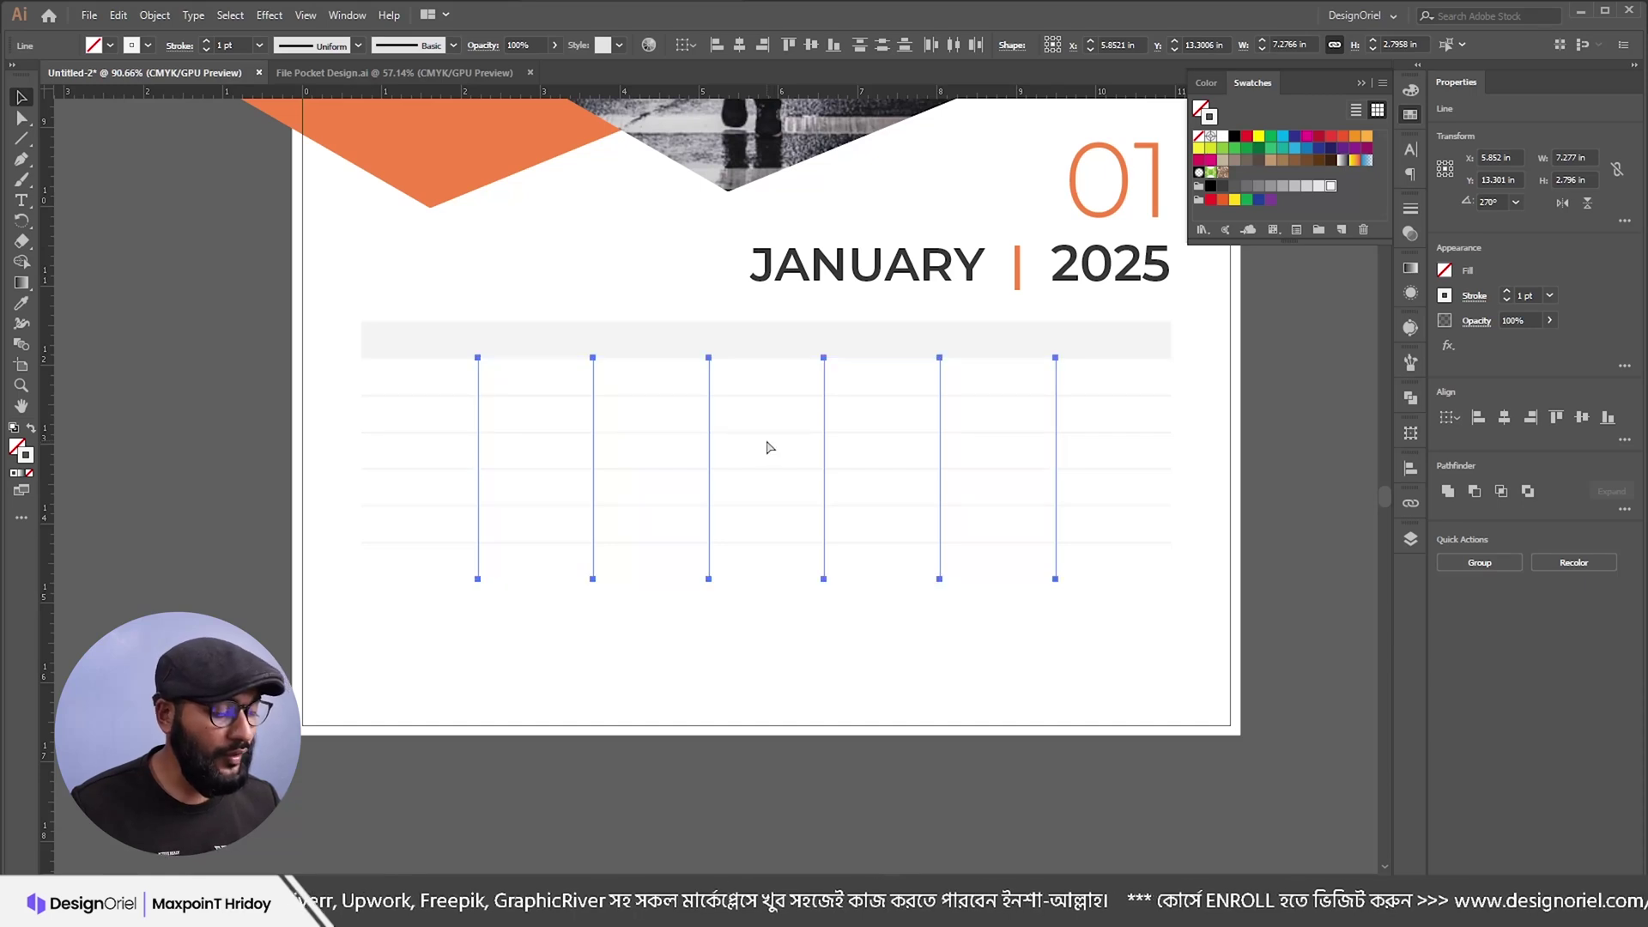
key(v)
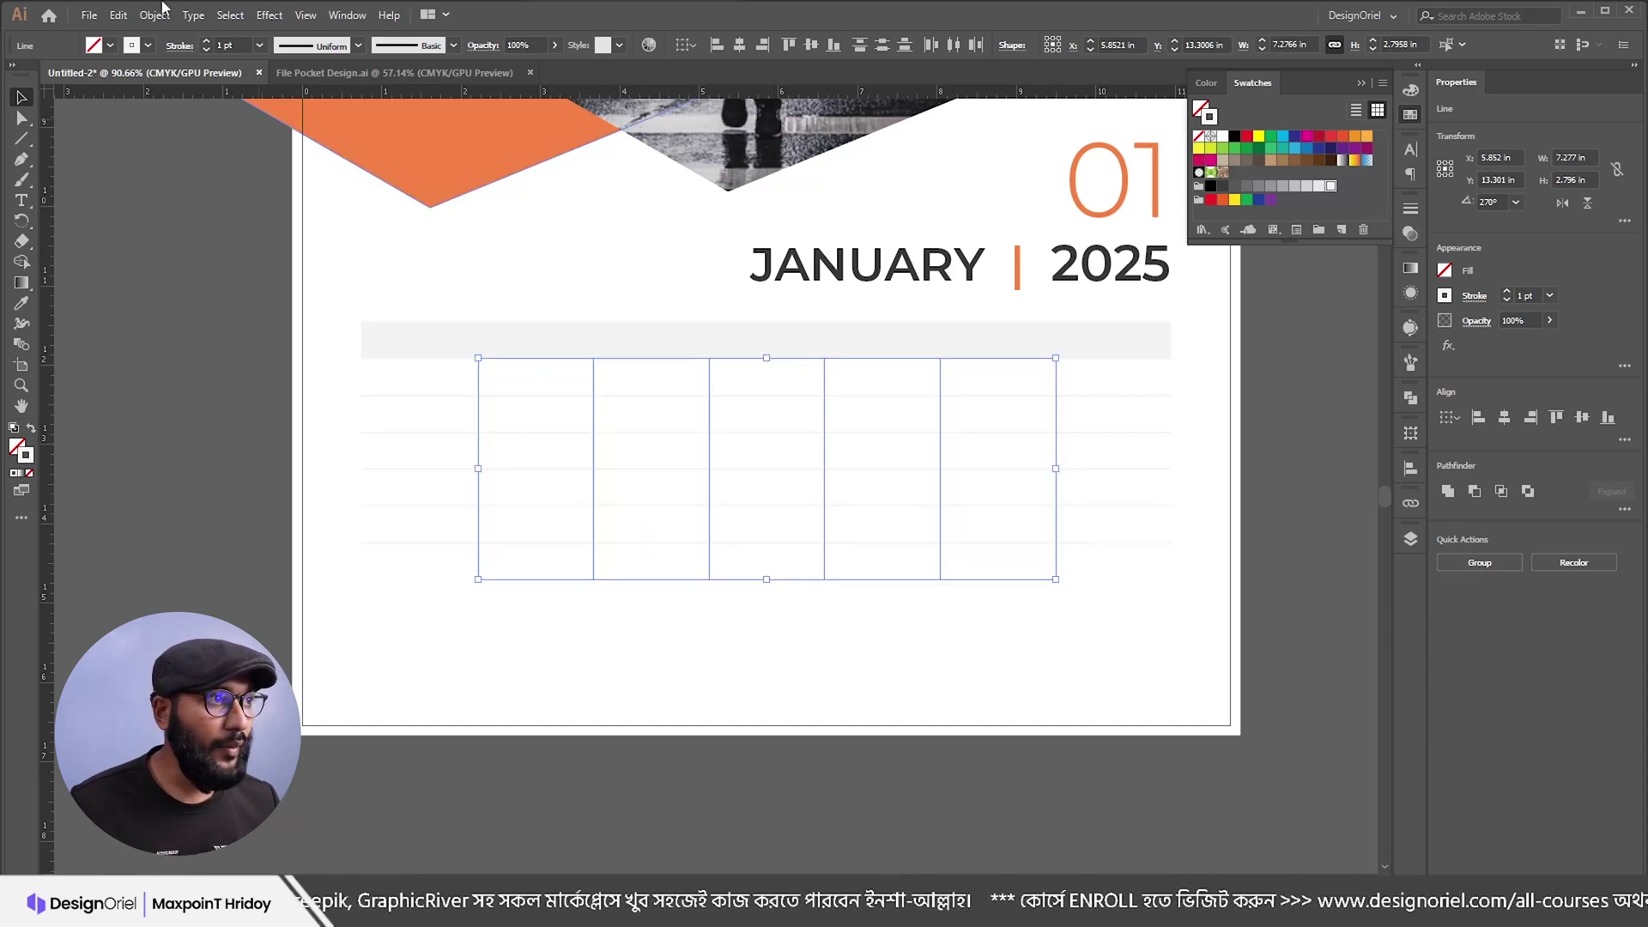
key(a)
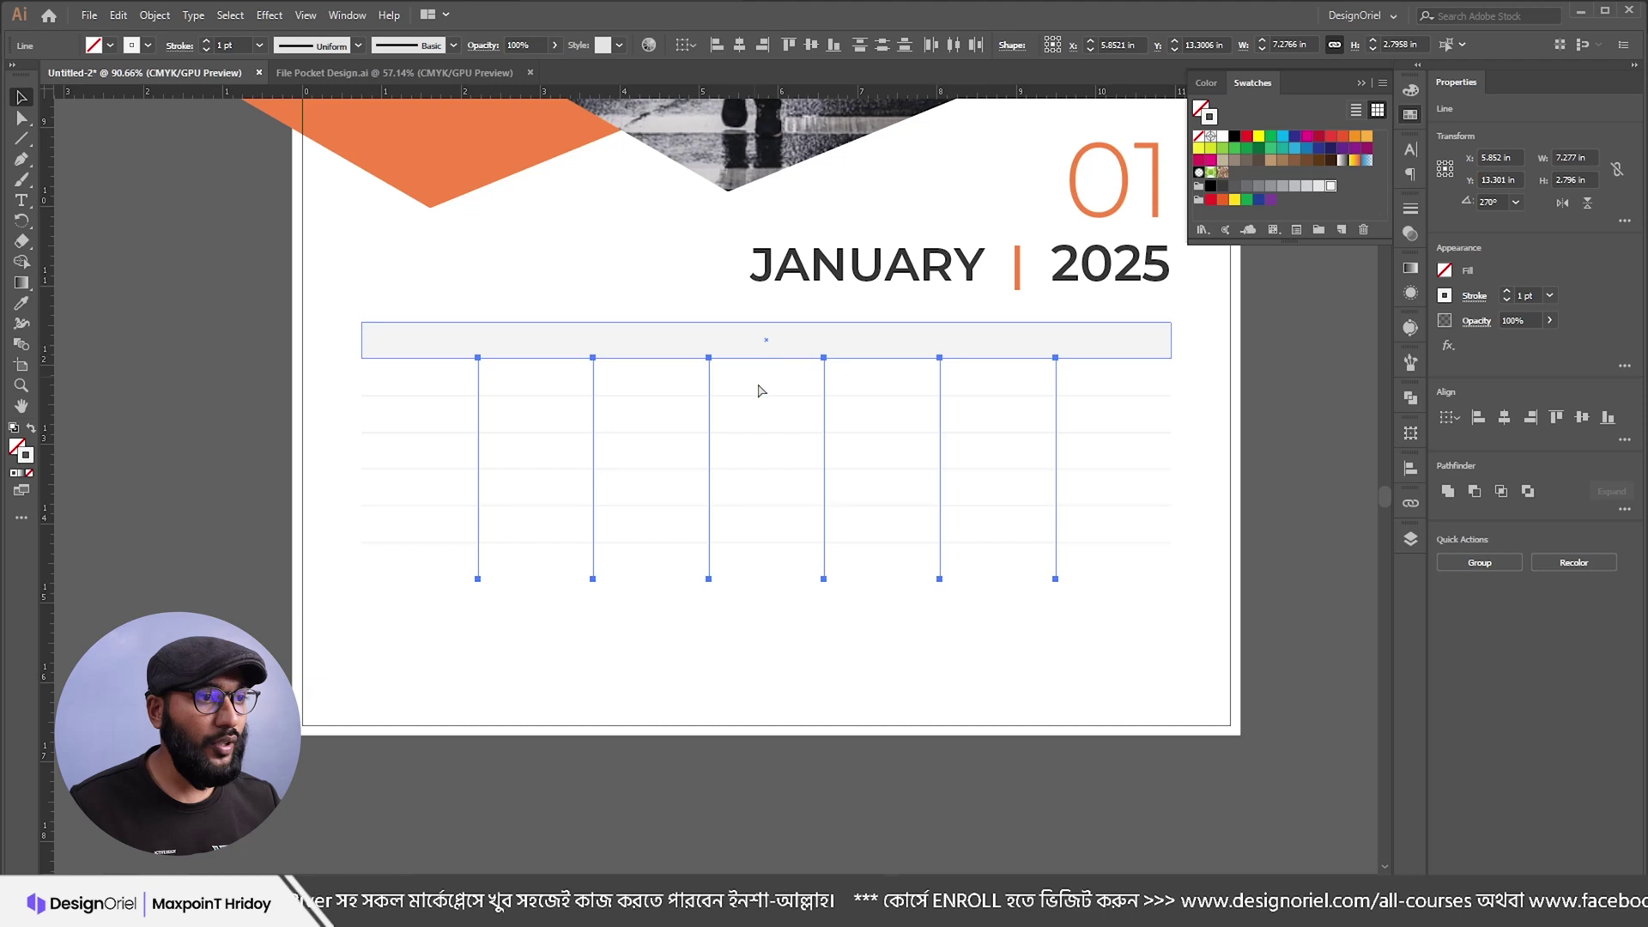
drag(761, 386, 857, 483)
drag(816, 743, 845, 271)
Step: Give the header divider lines a white stroke and extend their lower ends down to the header band's bottom edge
drag(725, 306, 975, 450)
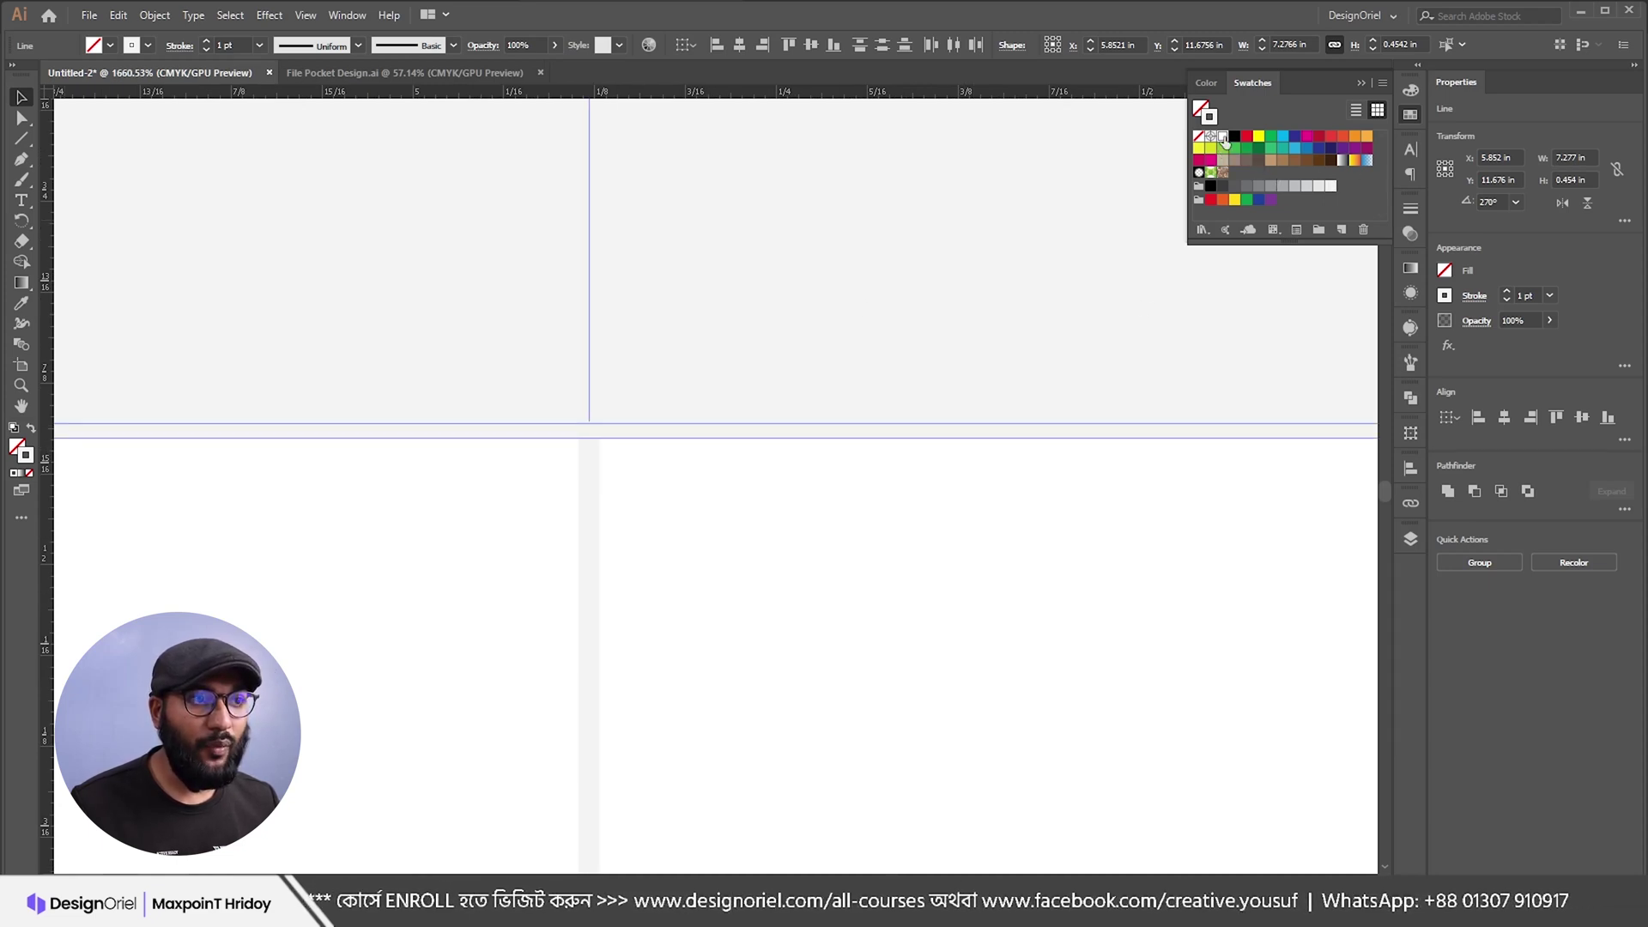
scroll(832, 412, down, 8)
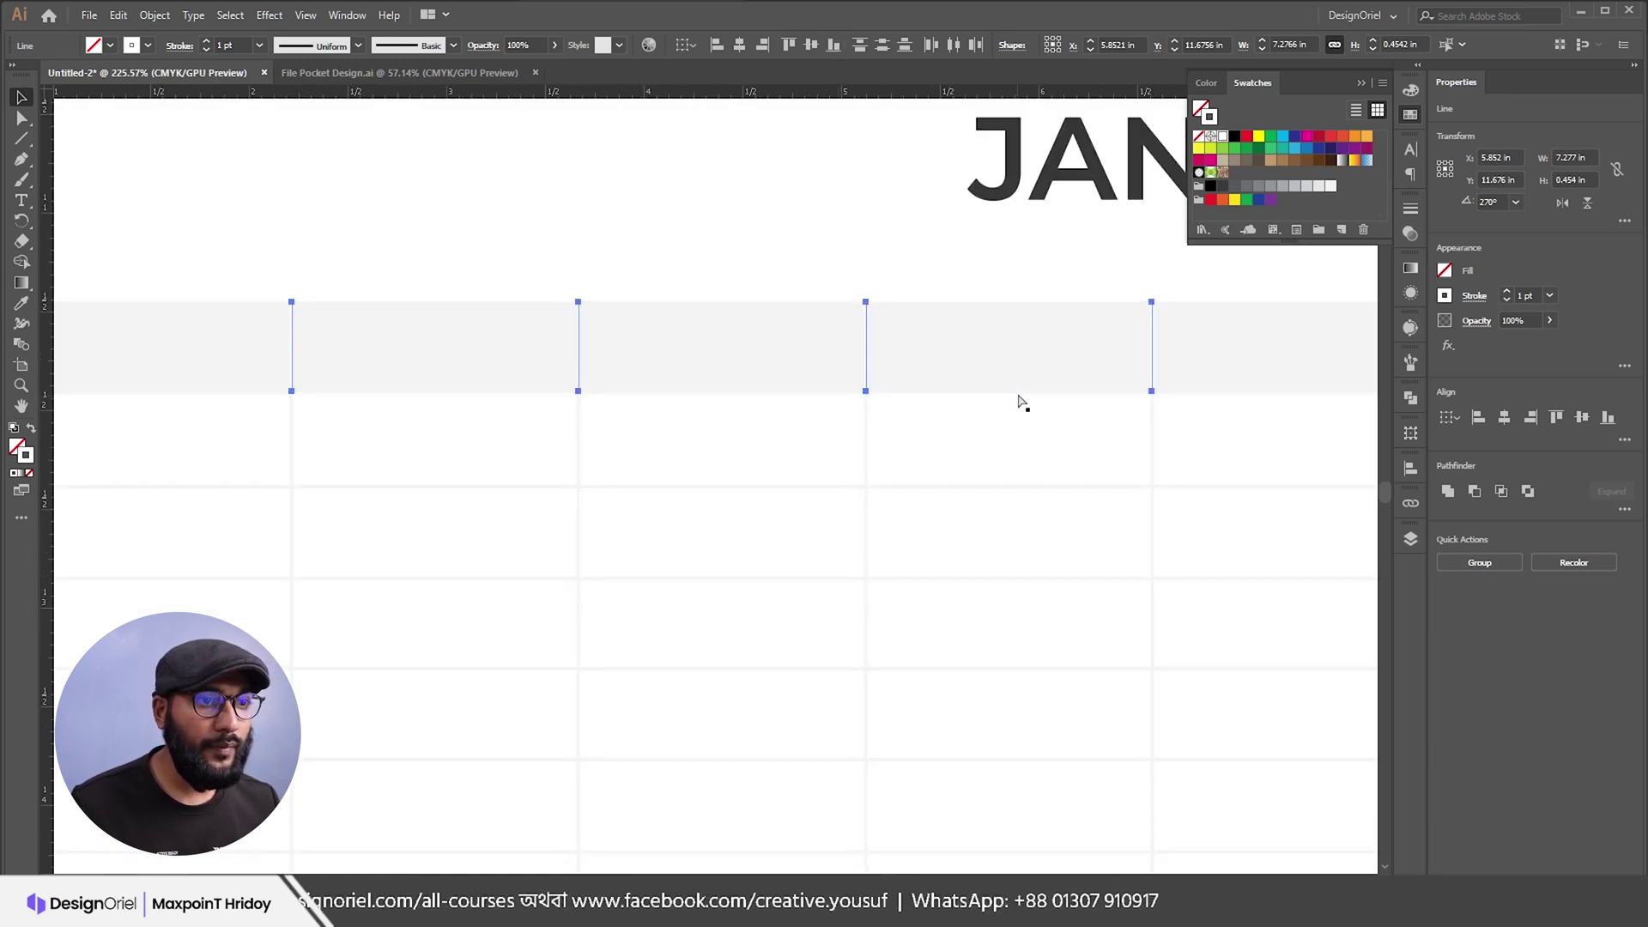
scroll(1019, 401, up, 4)
drag(1005, 403, 1001, 412)
scroll(806, 455, up, 5)
scroll(480, 449, down, 10)
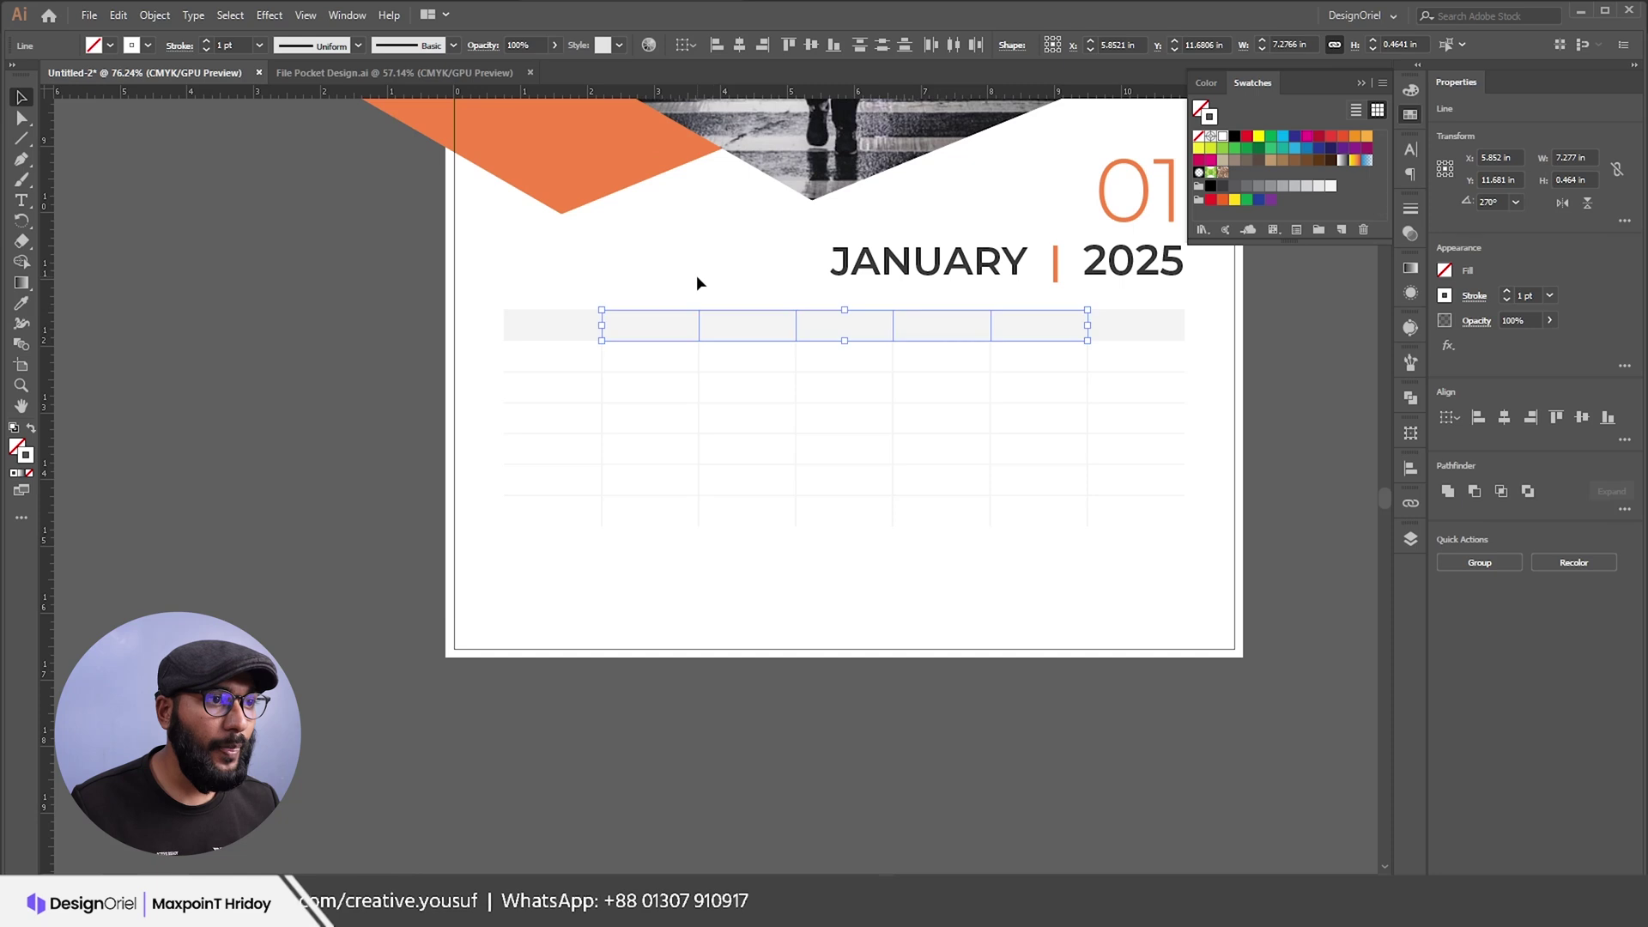
Step: Show the hidden calendar text again and review the grid with the interface panels hidden
click(697, 278)
key(ctrl+f)
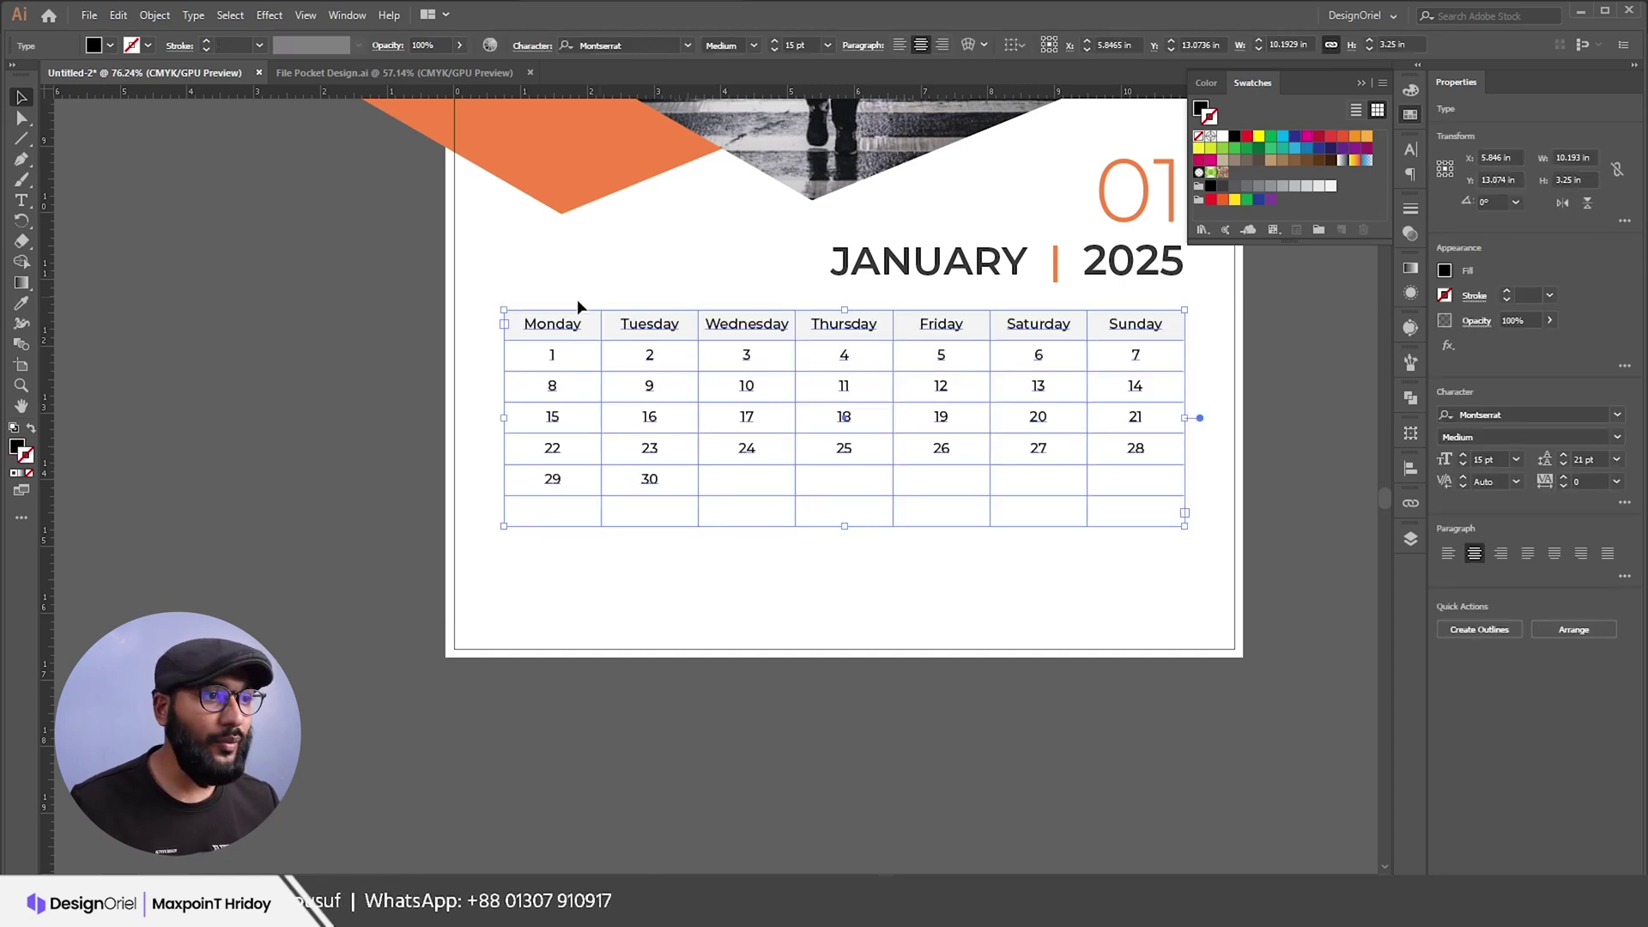
click(577, 299)
key(Tab)
drag(693, 284, 994, 505)
scroll(959, 434, down, 10)
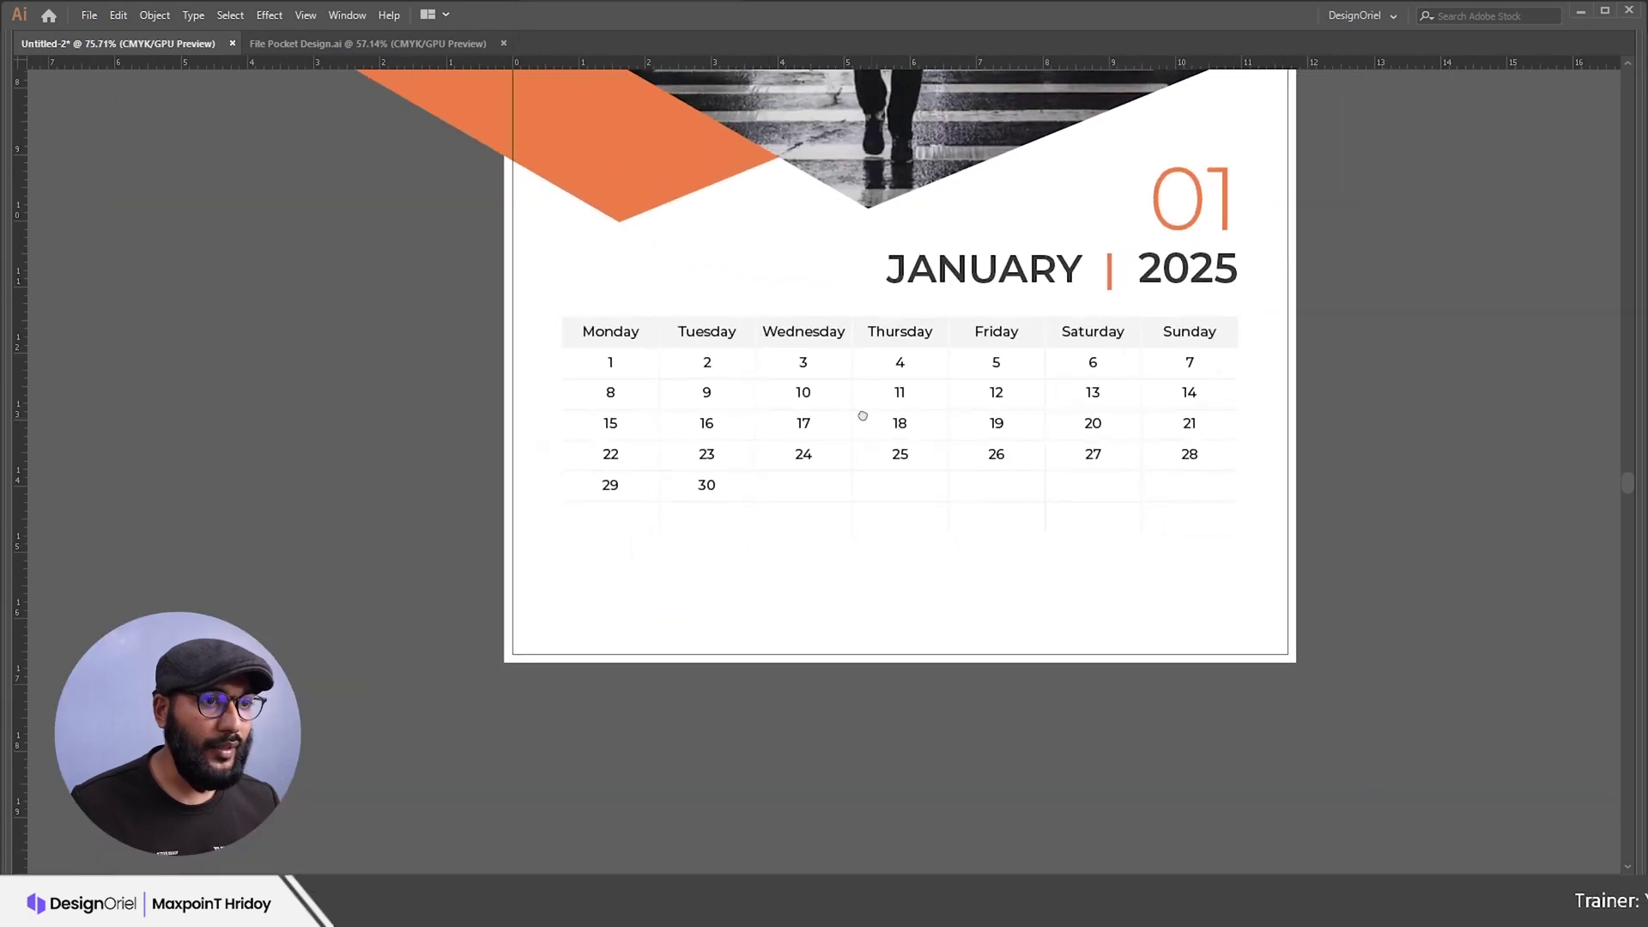
drag(918, 420, 854, 409)
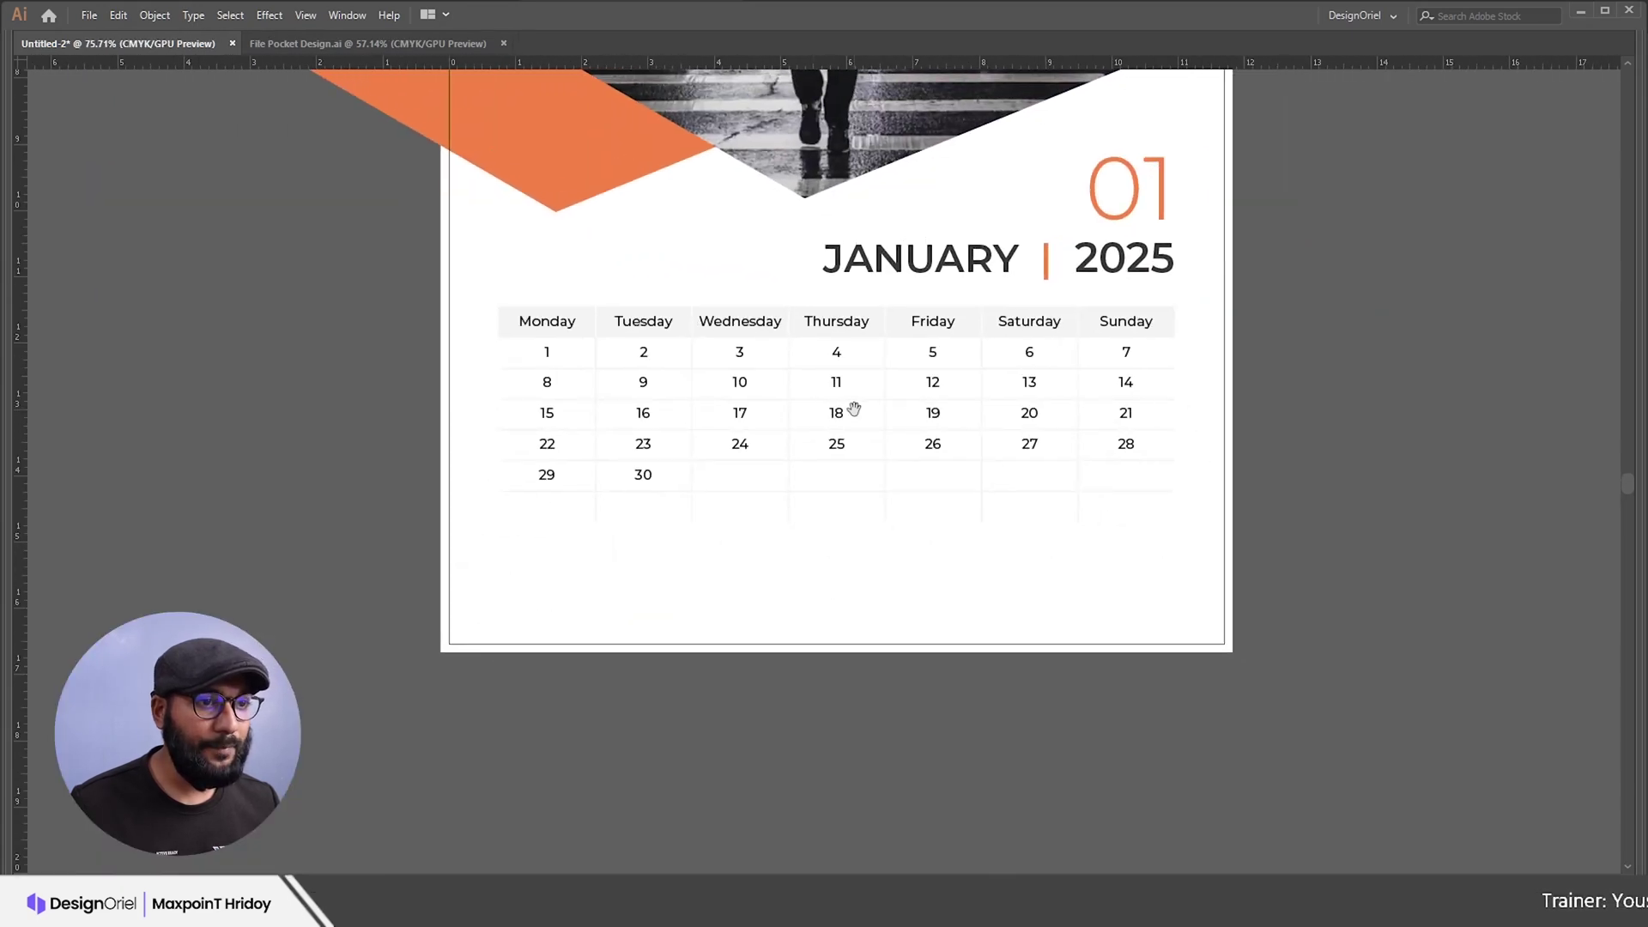
drag(765, 562, 877, 526)
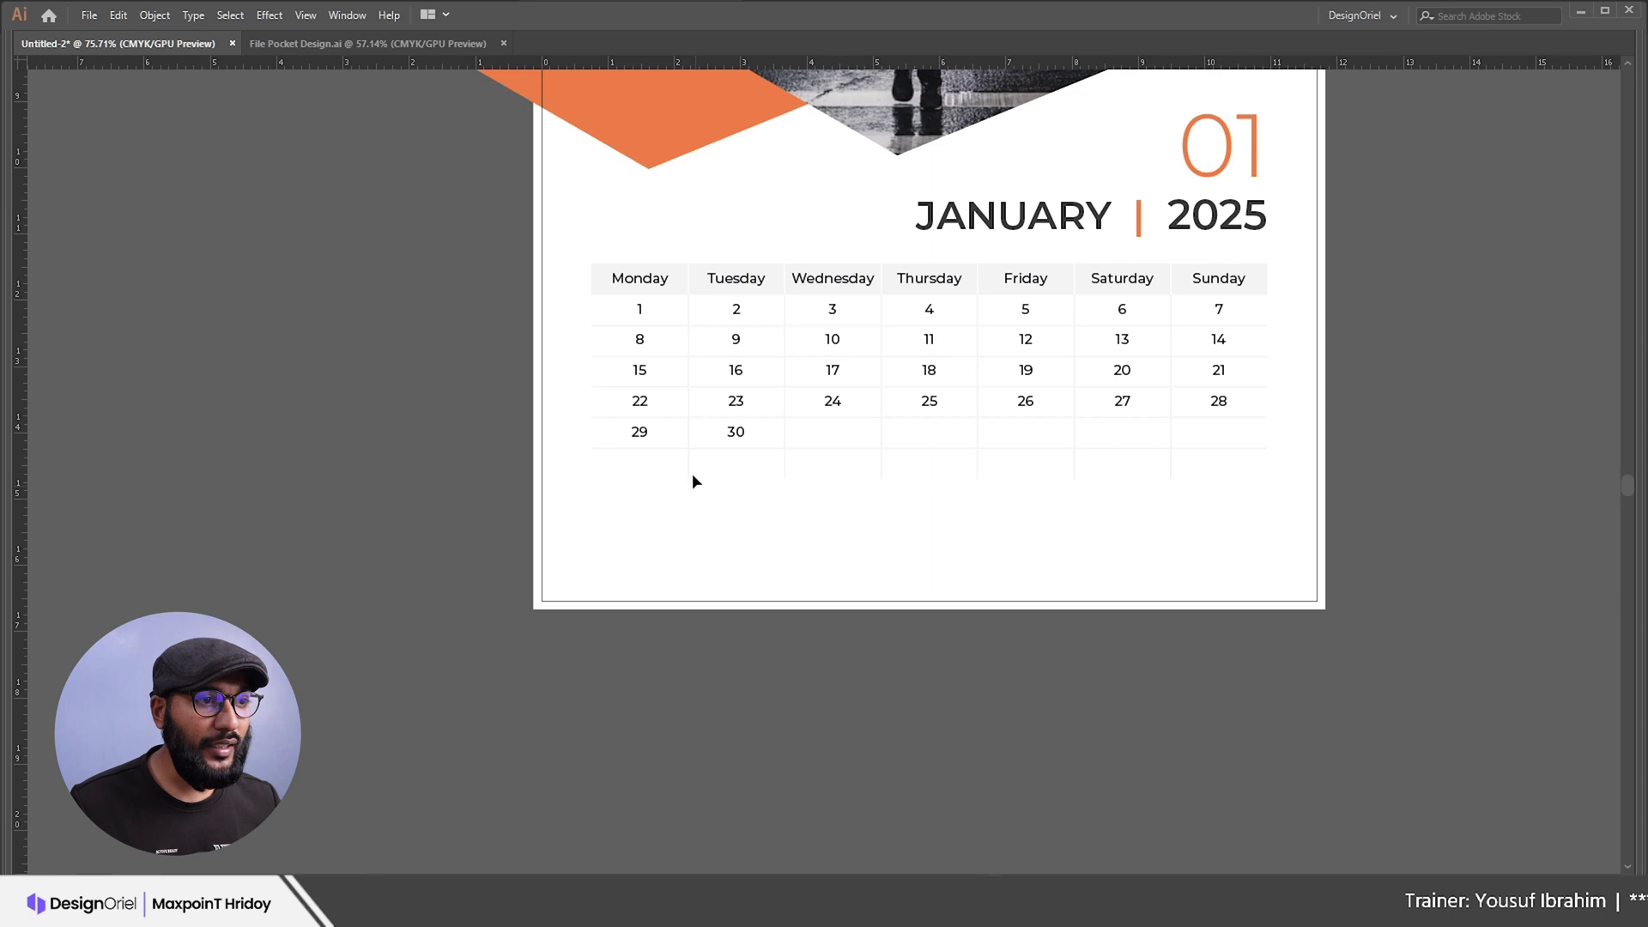
key(Tab)
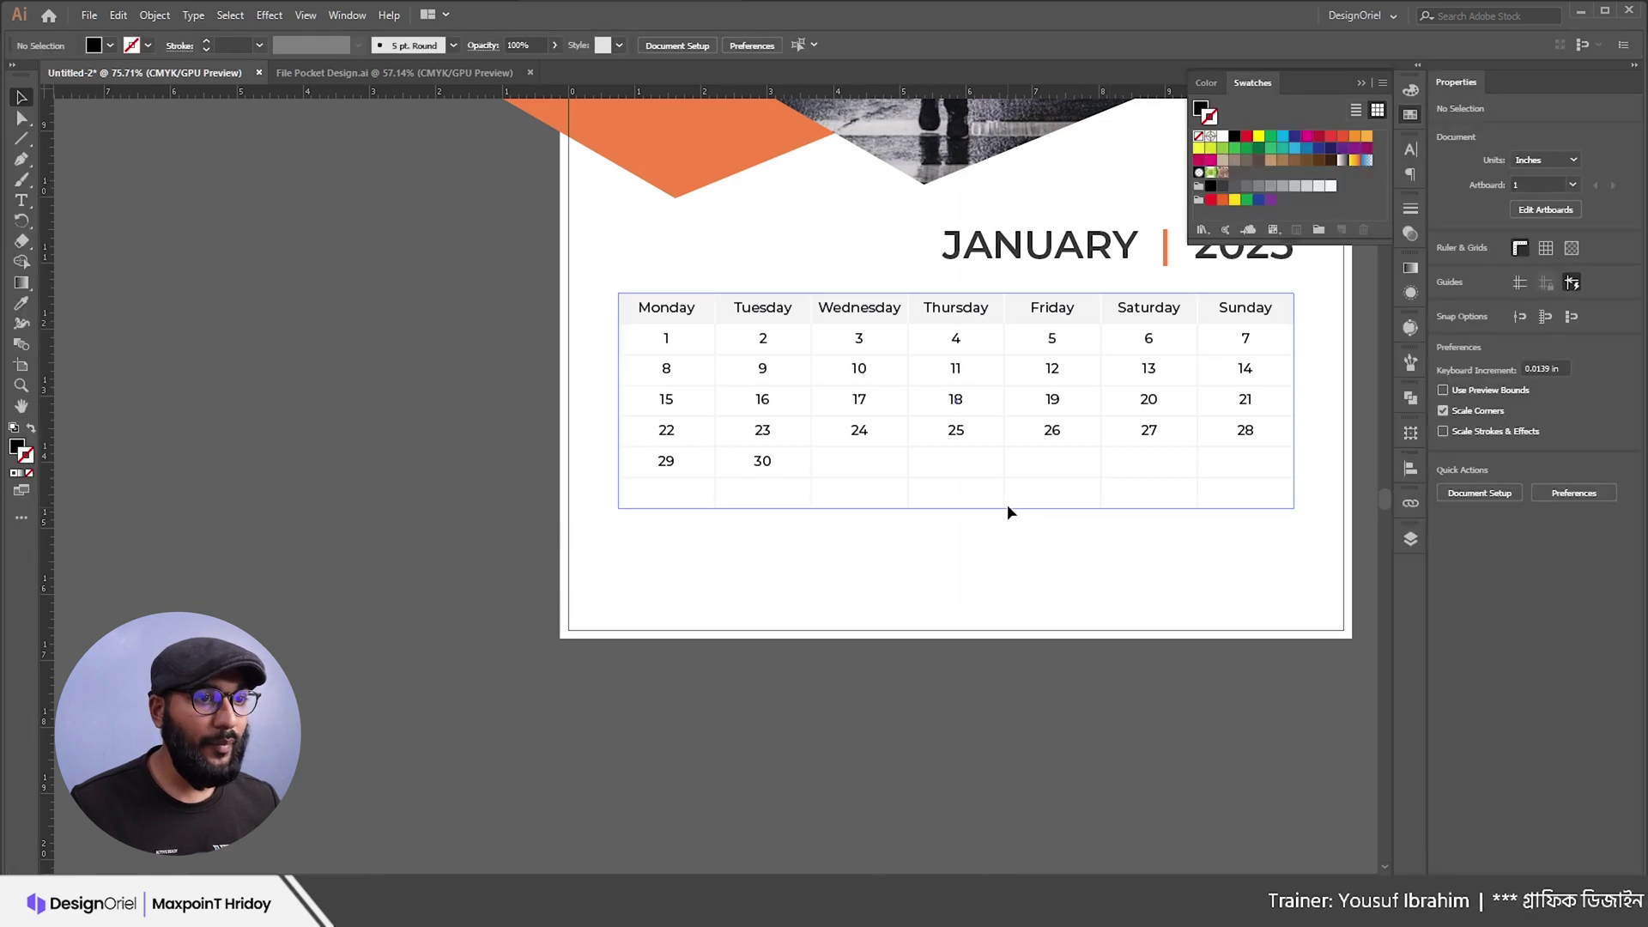
Step: Hide the calendar text and set all horizontal and vertical divider lines below the header to a 0.5 pt stroke
drag(1200, 497, 1199, 498)
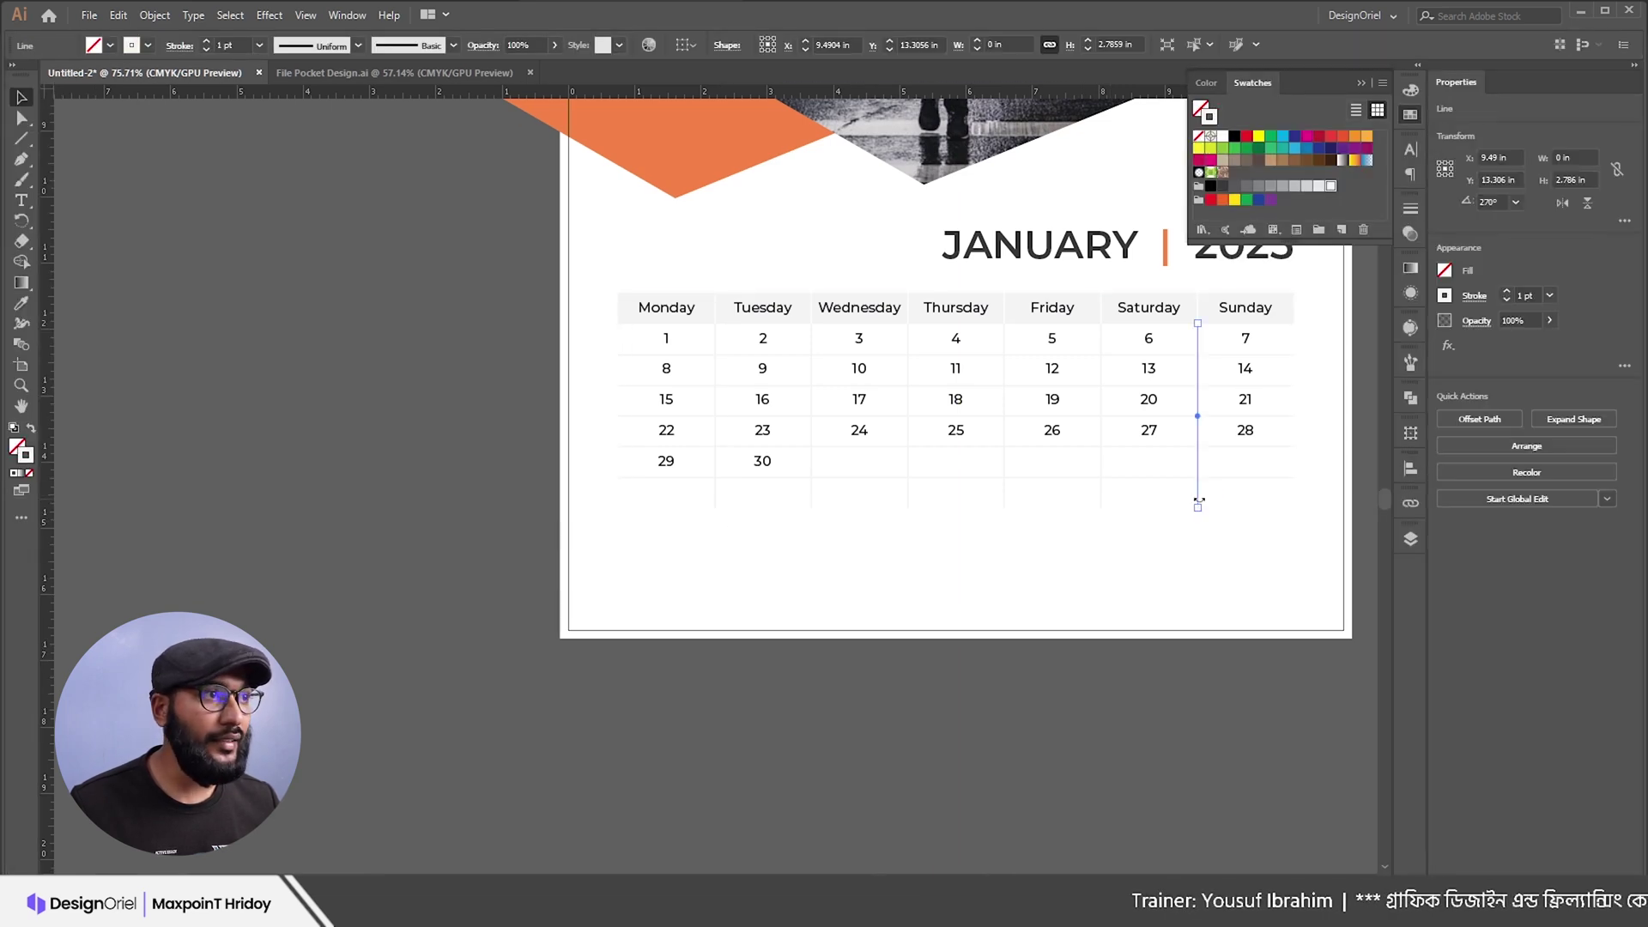
key(ctrl+shift+a)
scroll(909, 552, down, 2)
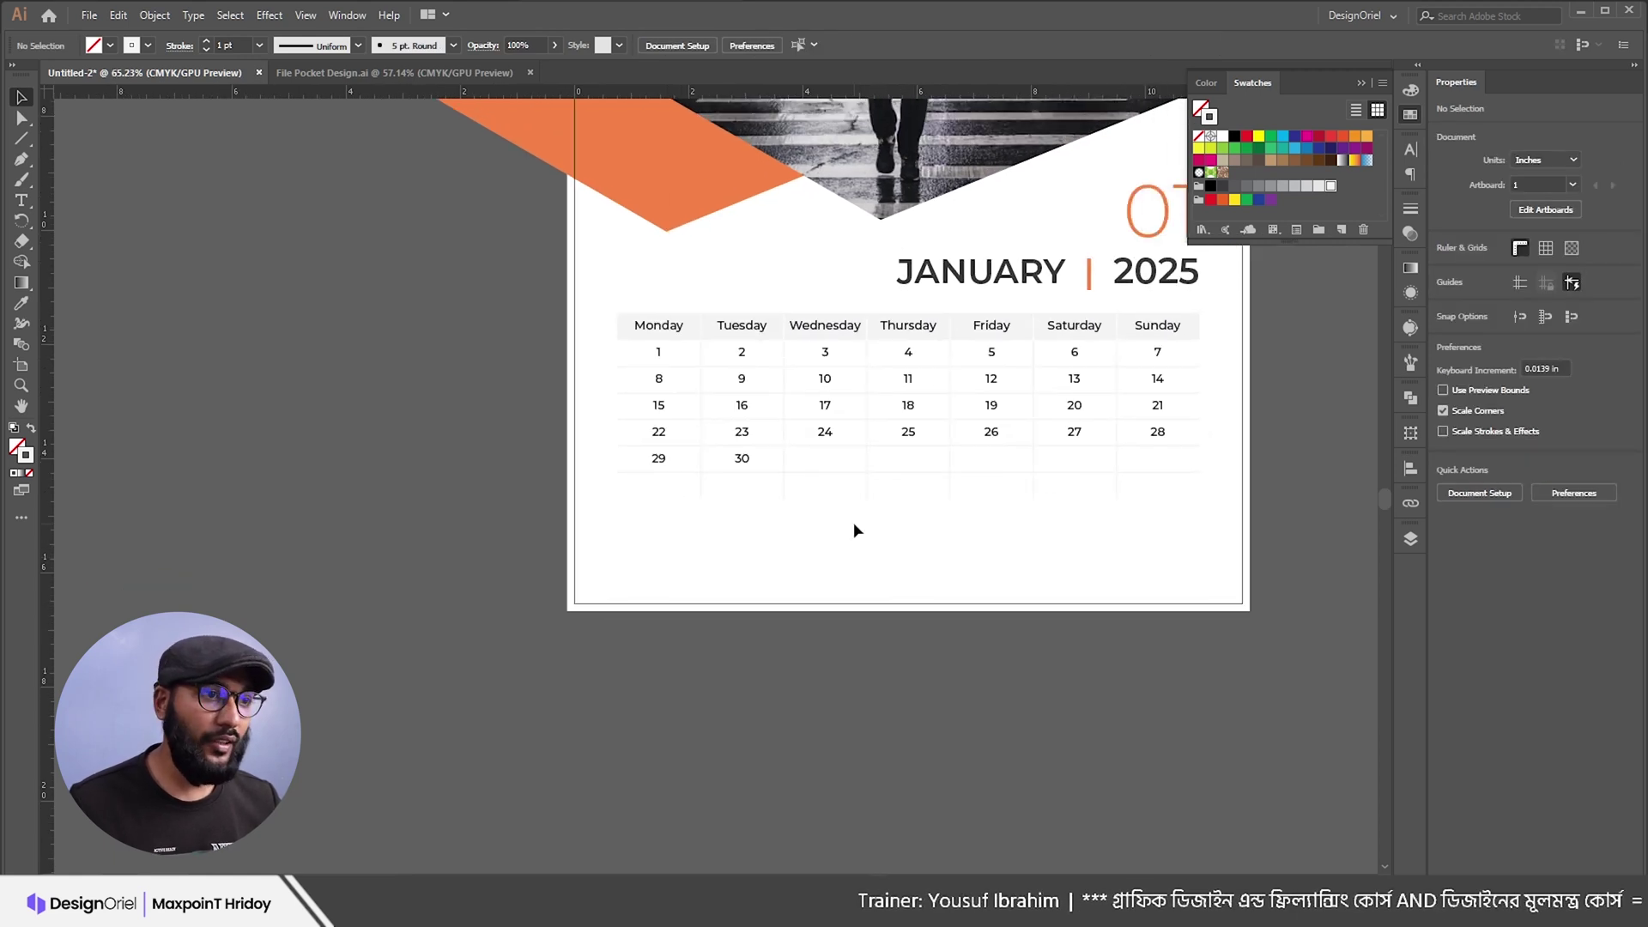
click(747, 338)
key(Delete)
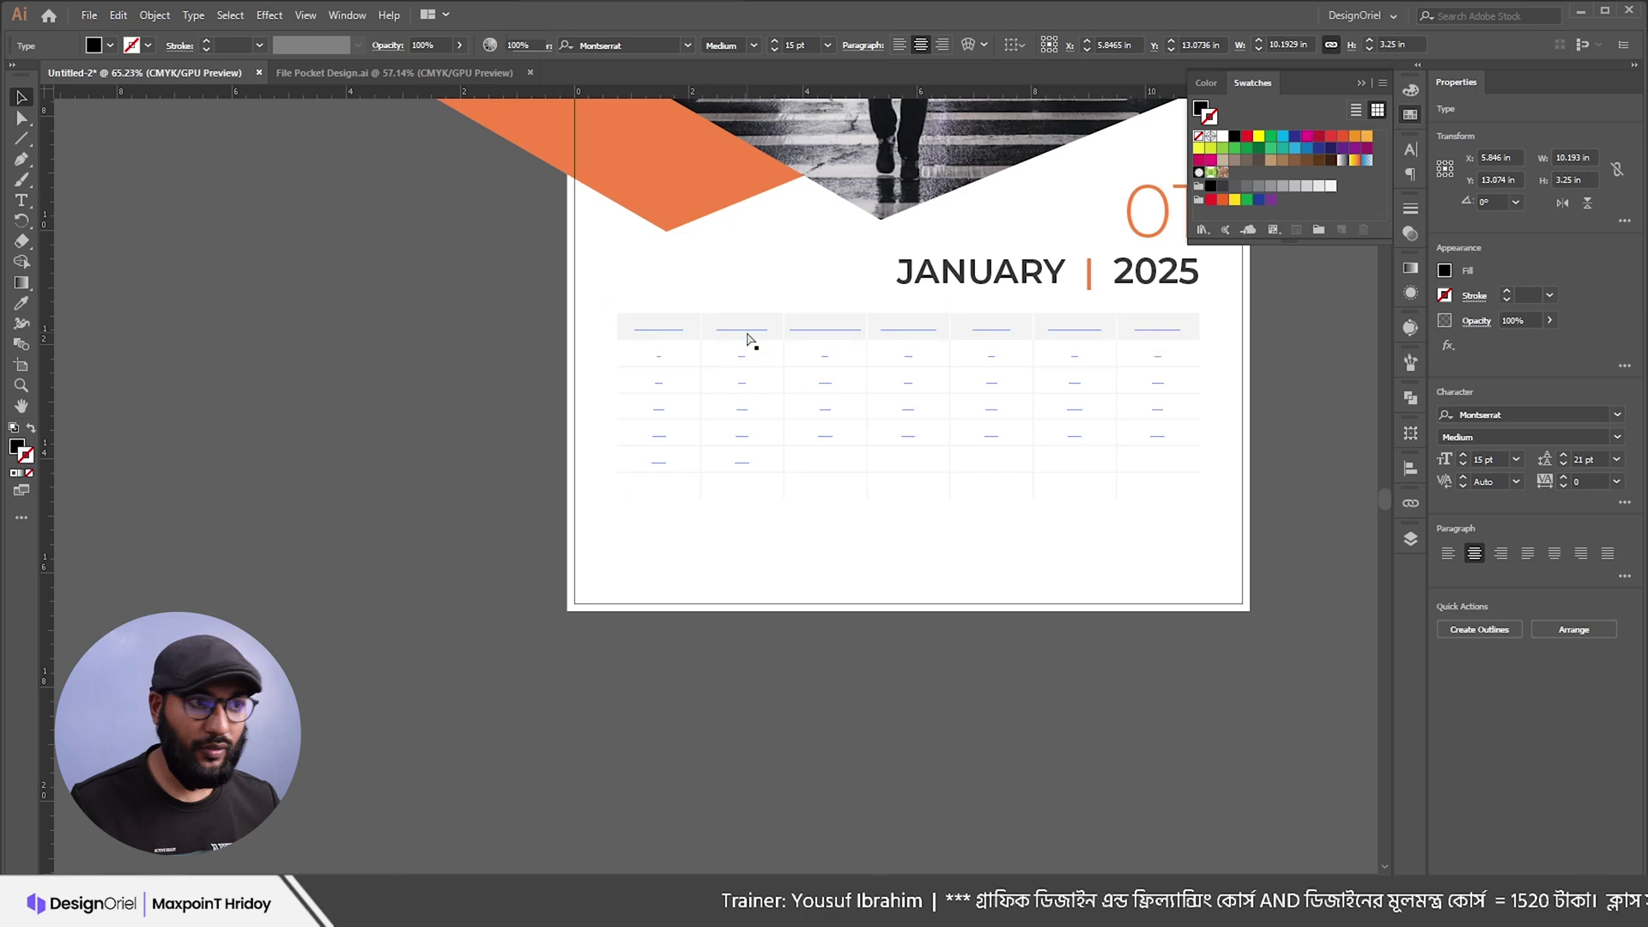
mouse_move(594, 352)
mouse_down()
mouse_move(702, 445)
mouse_move(1185, 589)
mouse_up()
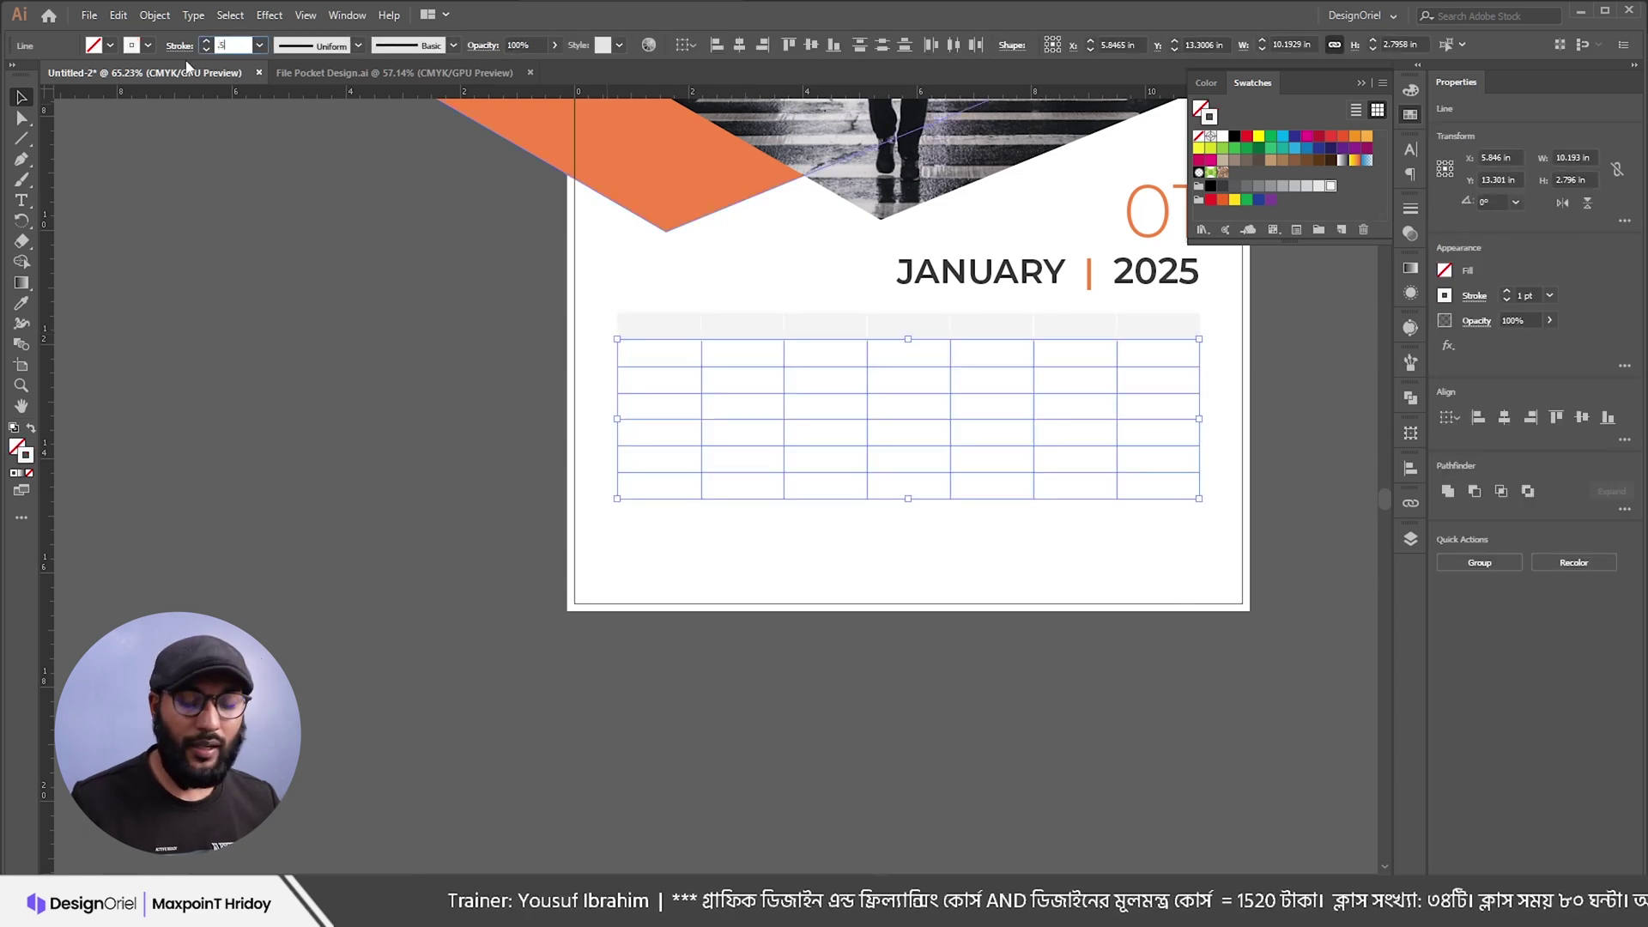
click(402, 365)
Step: Bring the calendar text back and inspect the thinner divider lines up close
scroll(876, 416, up, 3)
scroll(901, 456, down, 3)
click(787, 481)
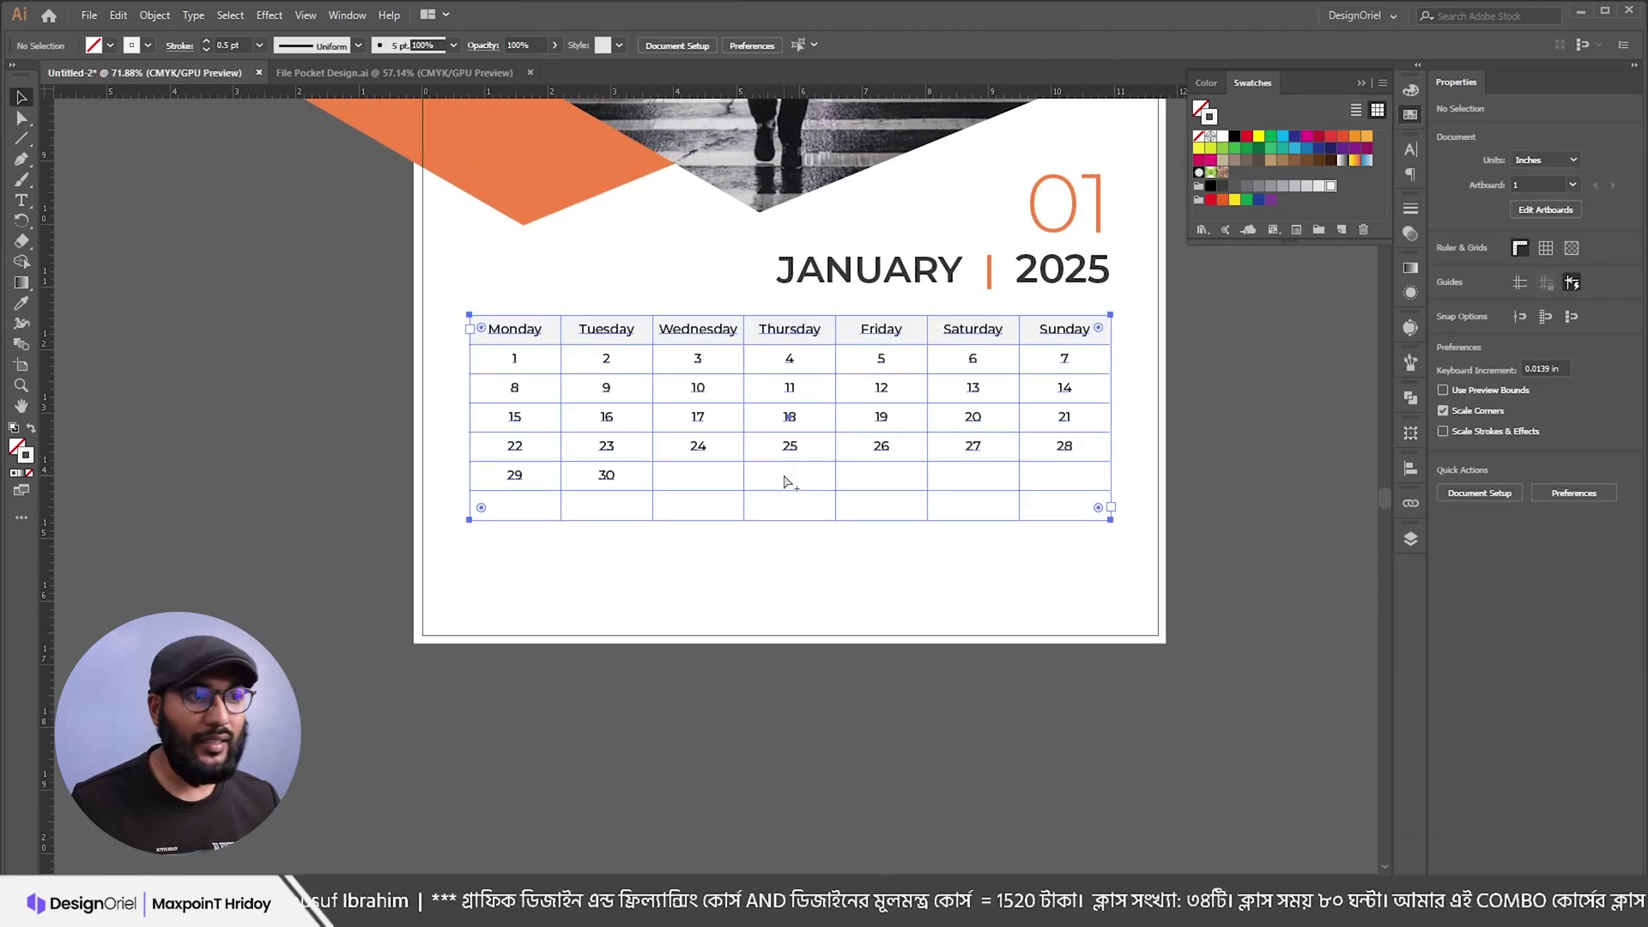
click(884, 613)
scroll(868, 577, up, 2)
drag(869, 577, 1203, 688)
scroll(1203, 688, down, 10)
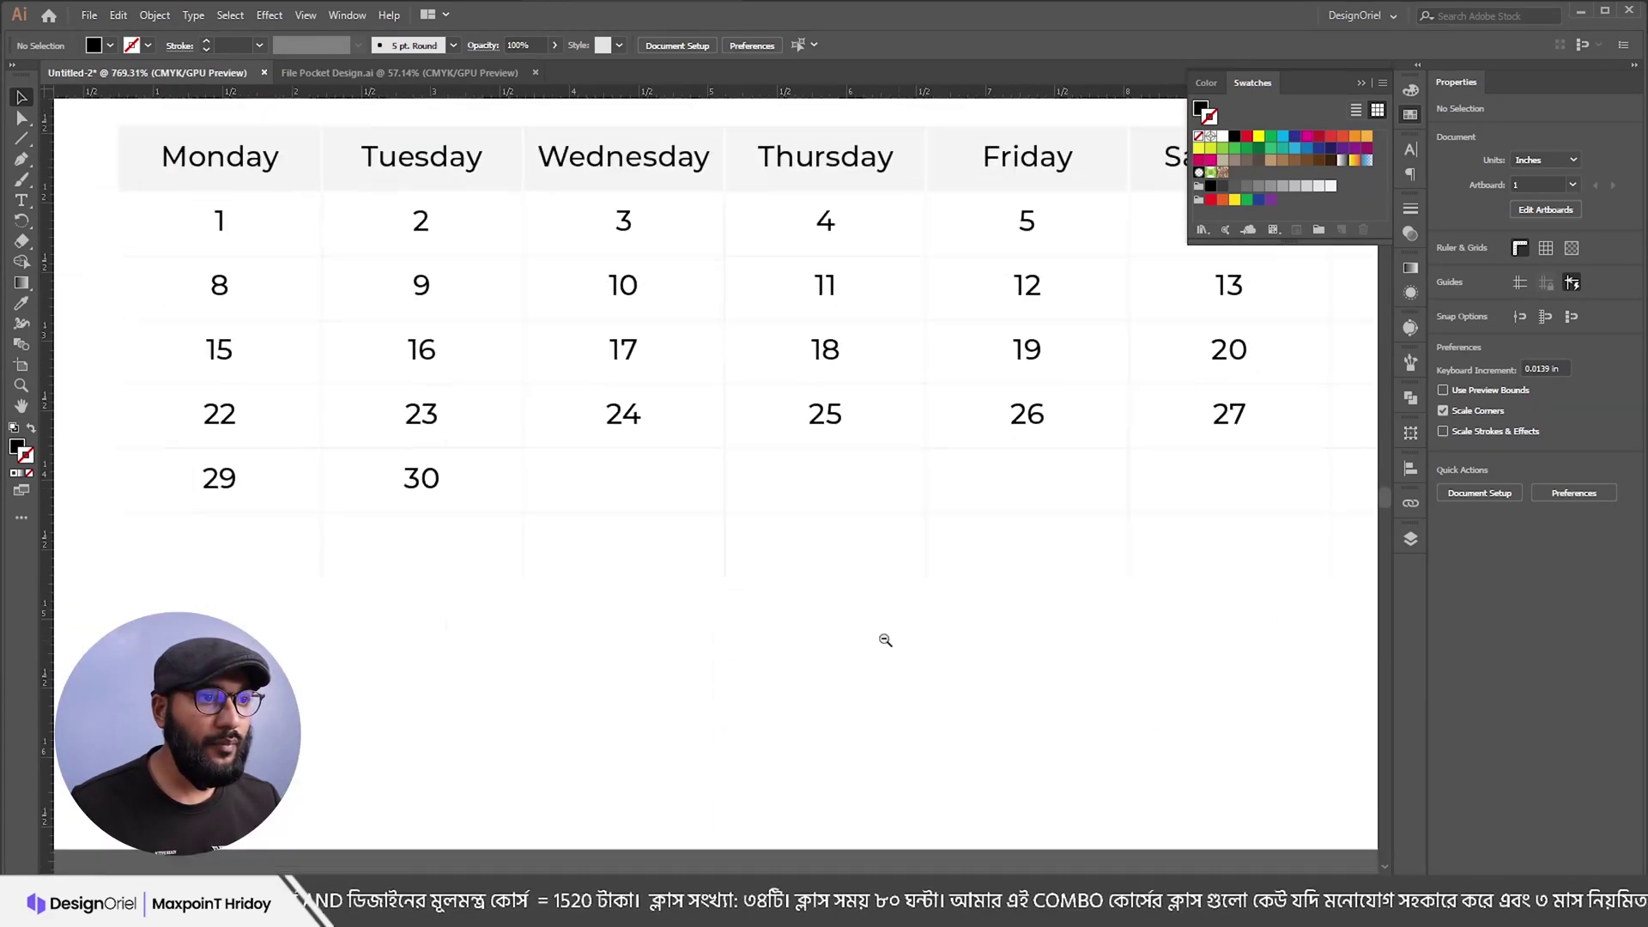
drag(817, 575, 807, 607)
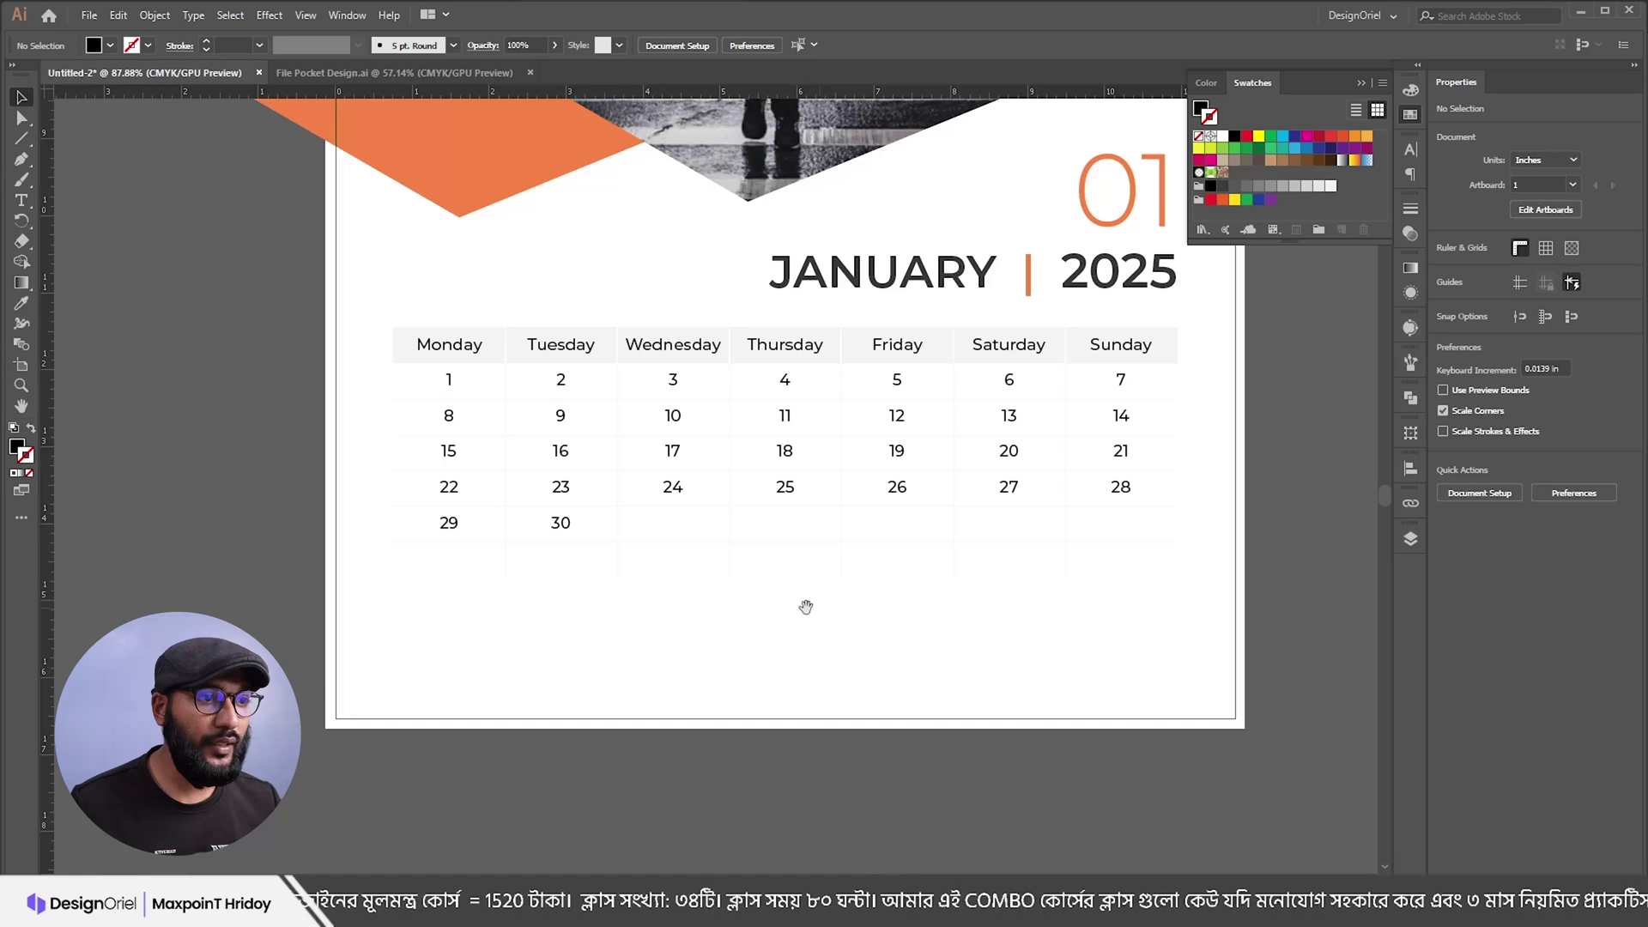
Step: With the calendar text hidden, recolor the divider lines below the header with a slightly darker light gray swatch, then show the text again
click(673, 390)
drag(346, 378, 1226, 682)
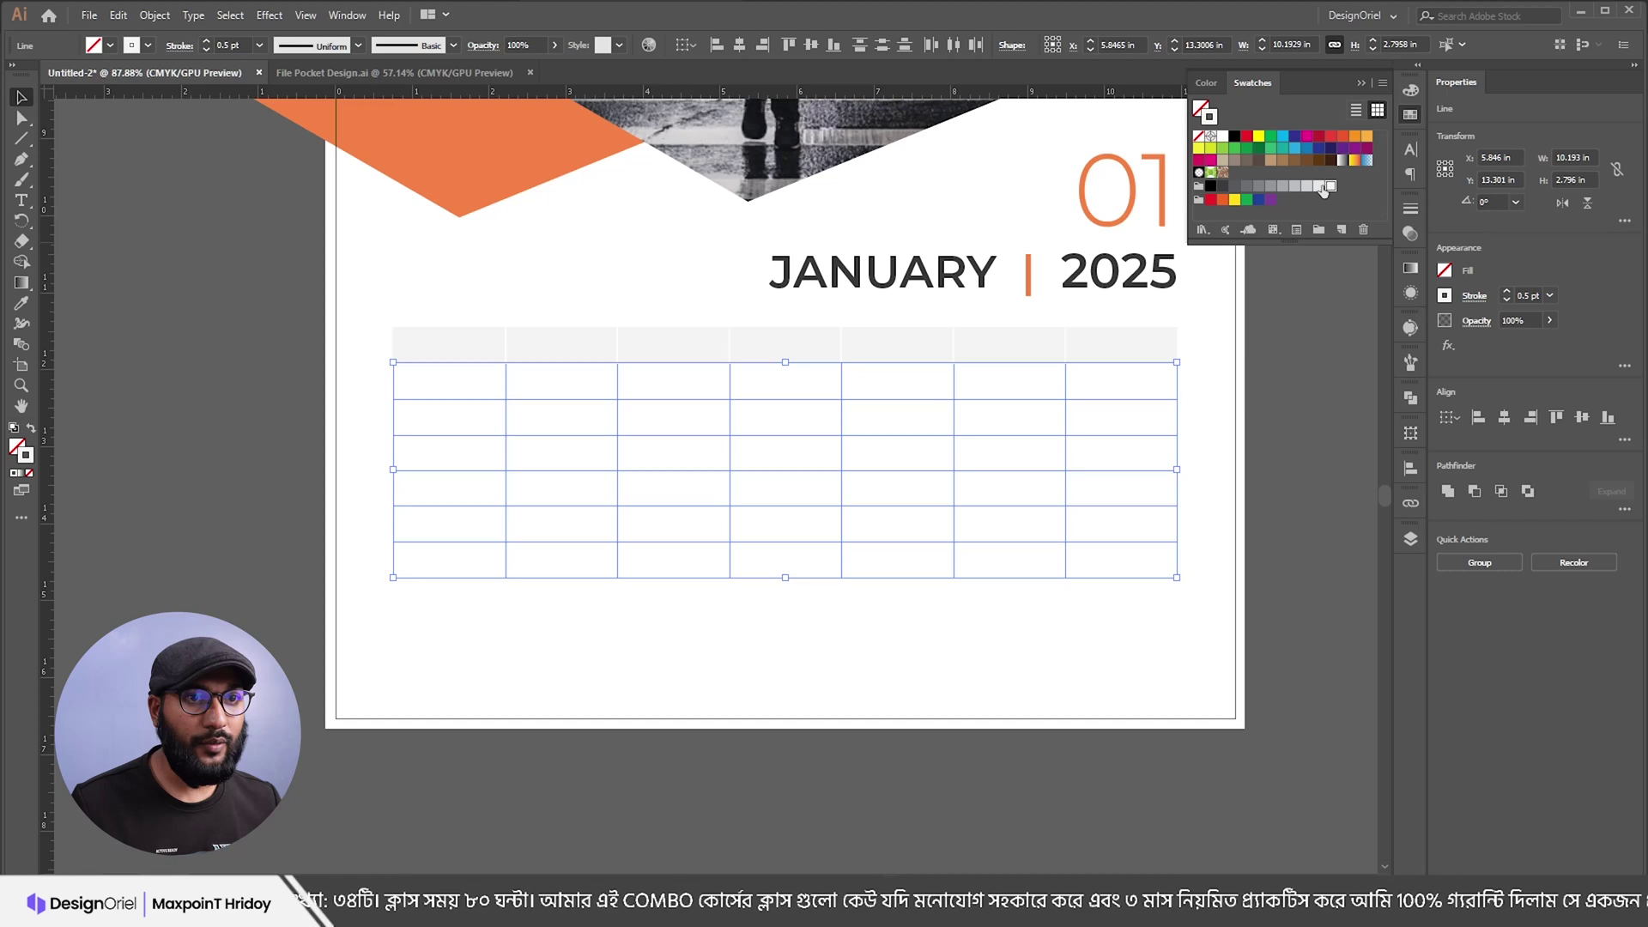
click(1269, 364)
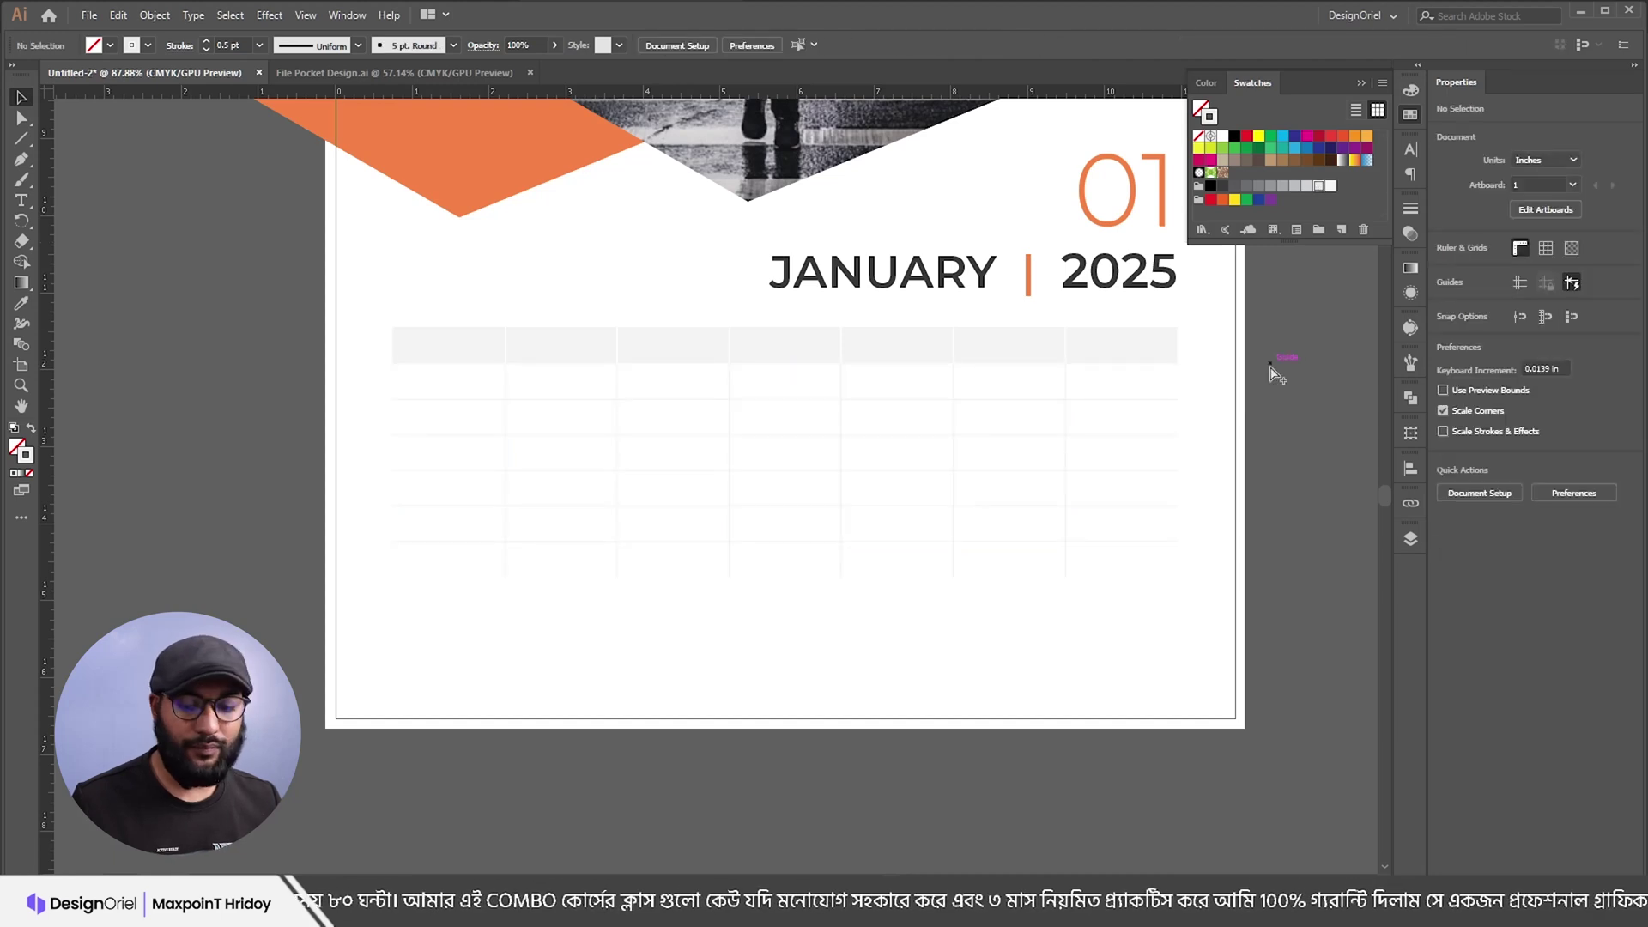
scroll(1256, 474, down, 1)
drag(1229, 433, 1100, 472)
drag(762, 563, 805, 455)
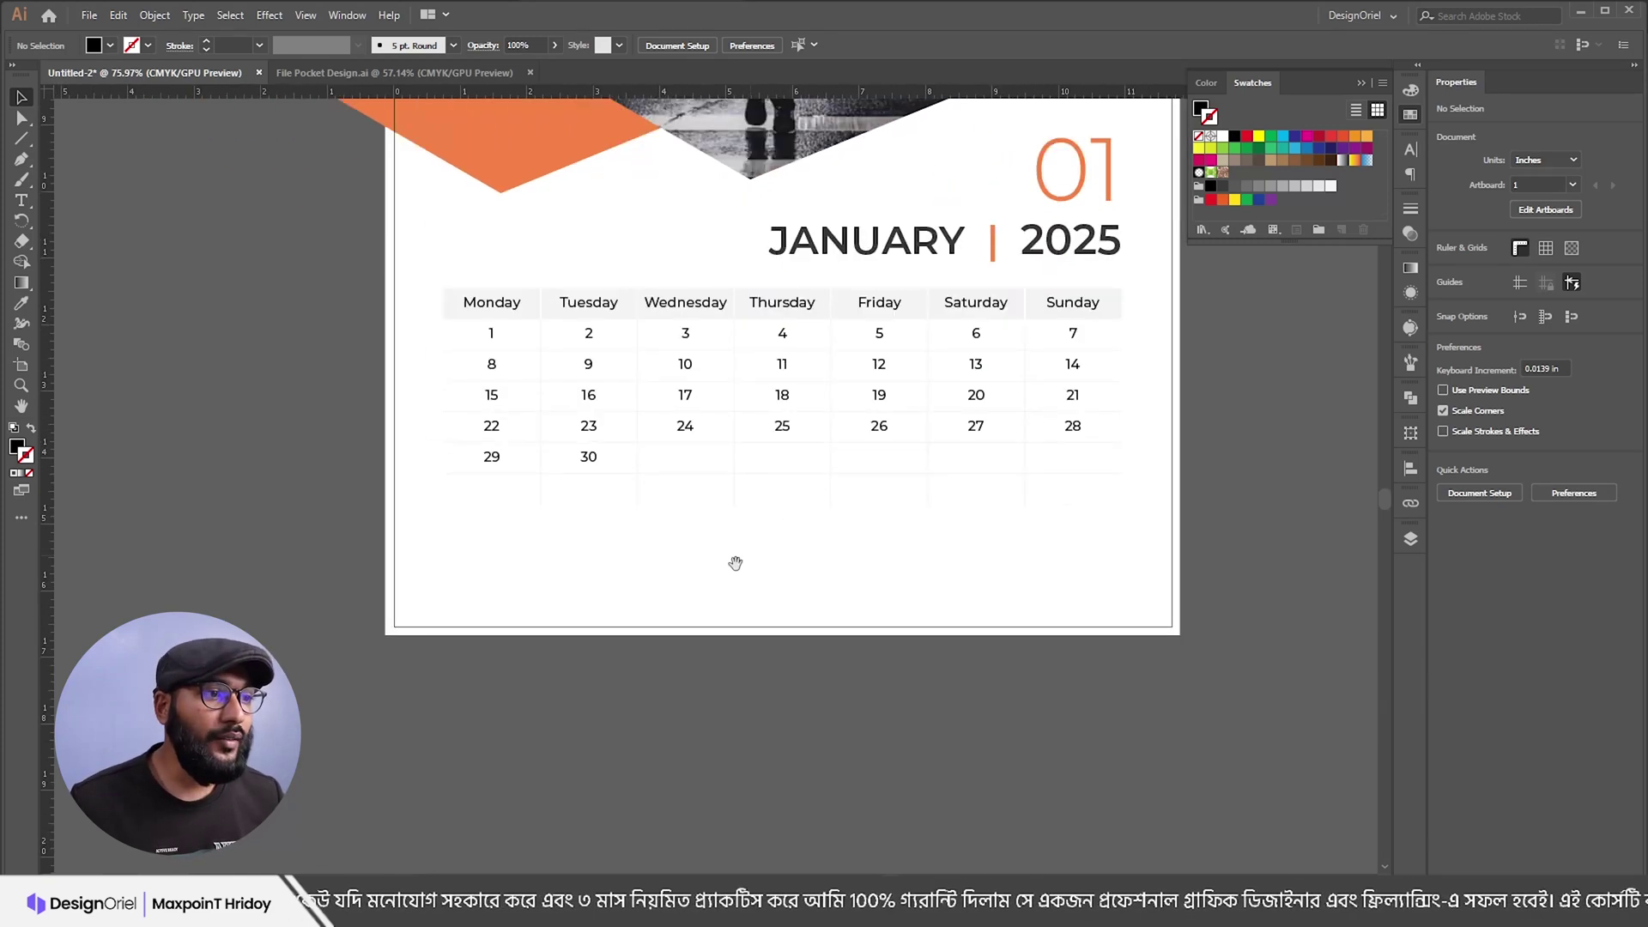
Step: Move the contact information group from the pasteboard to beside the lower-left corner of the calendar page
scroll(837, 519, down, 3)
scroll(356, 187, up, 1)
click(440, 244)
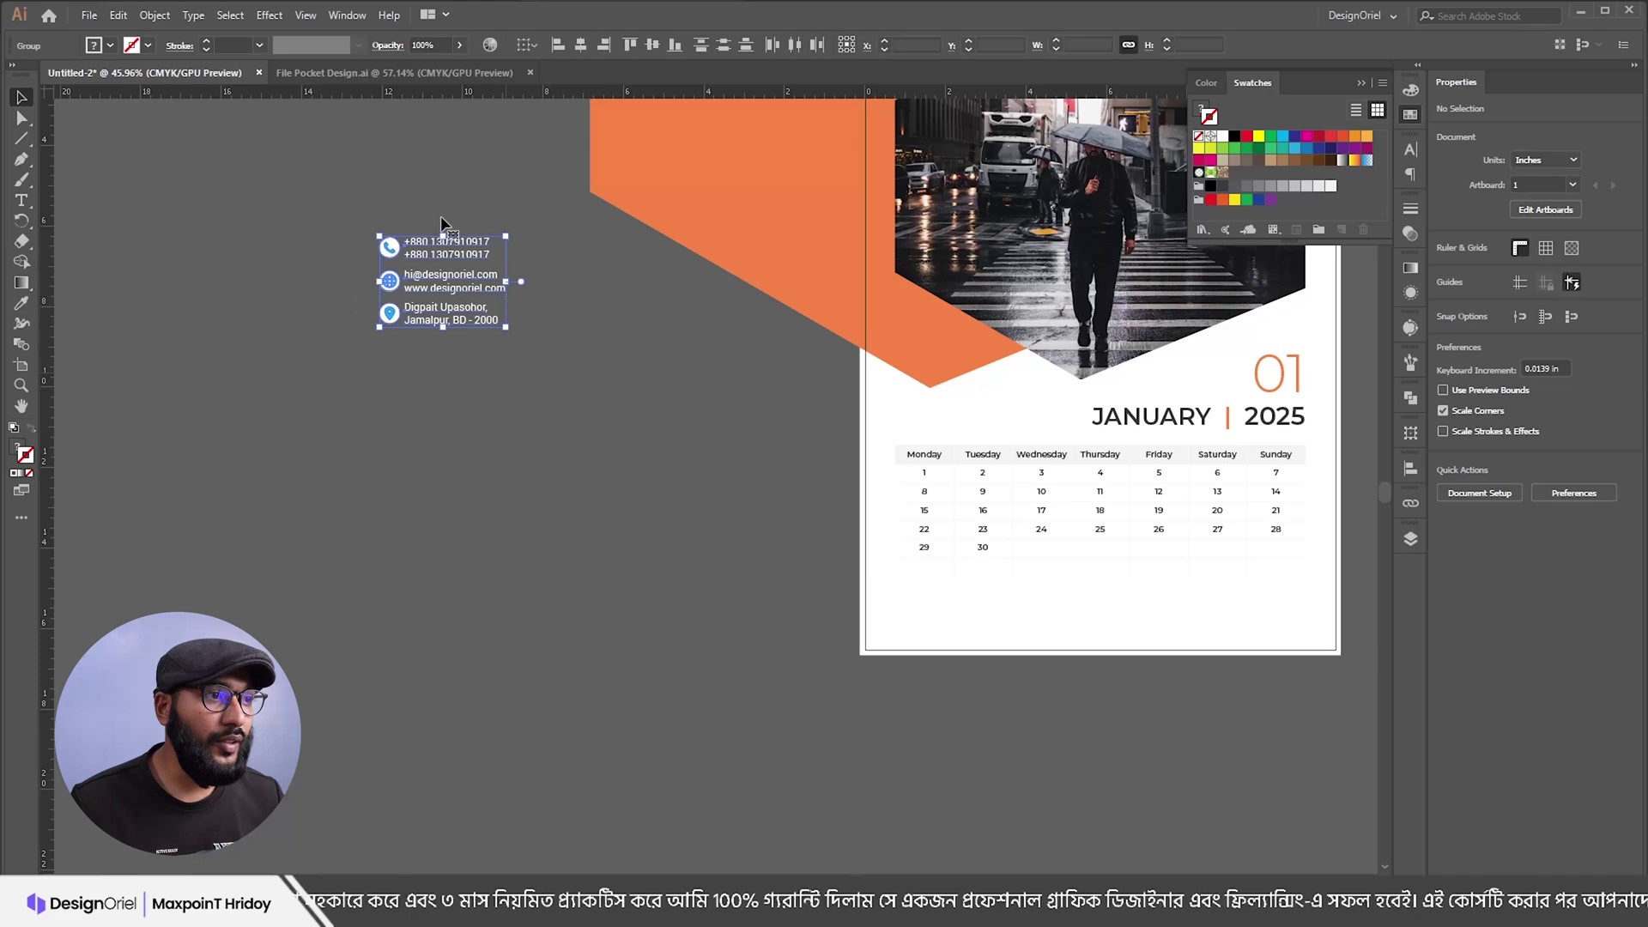
drag(430, 245, 784, 625)
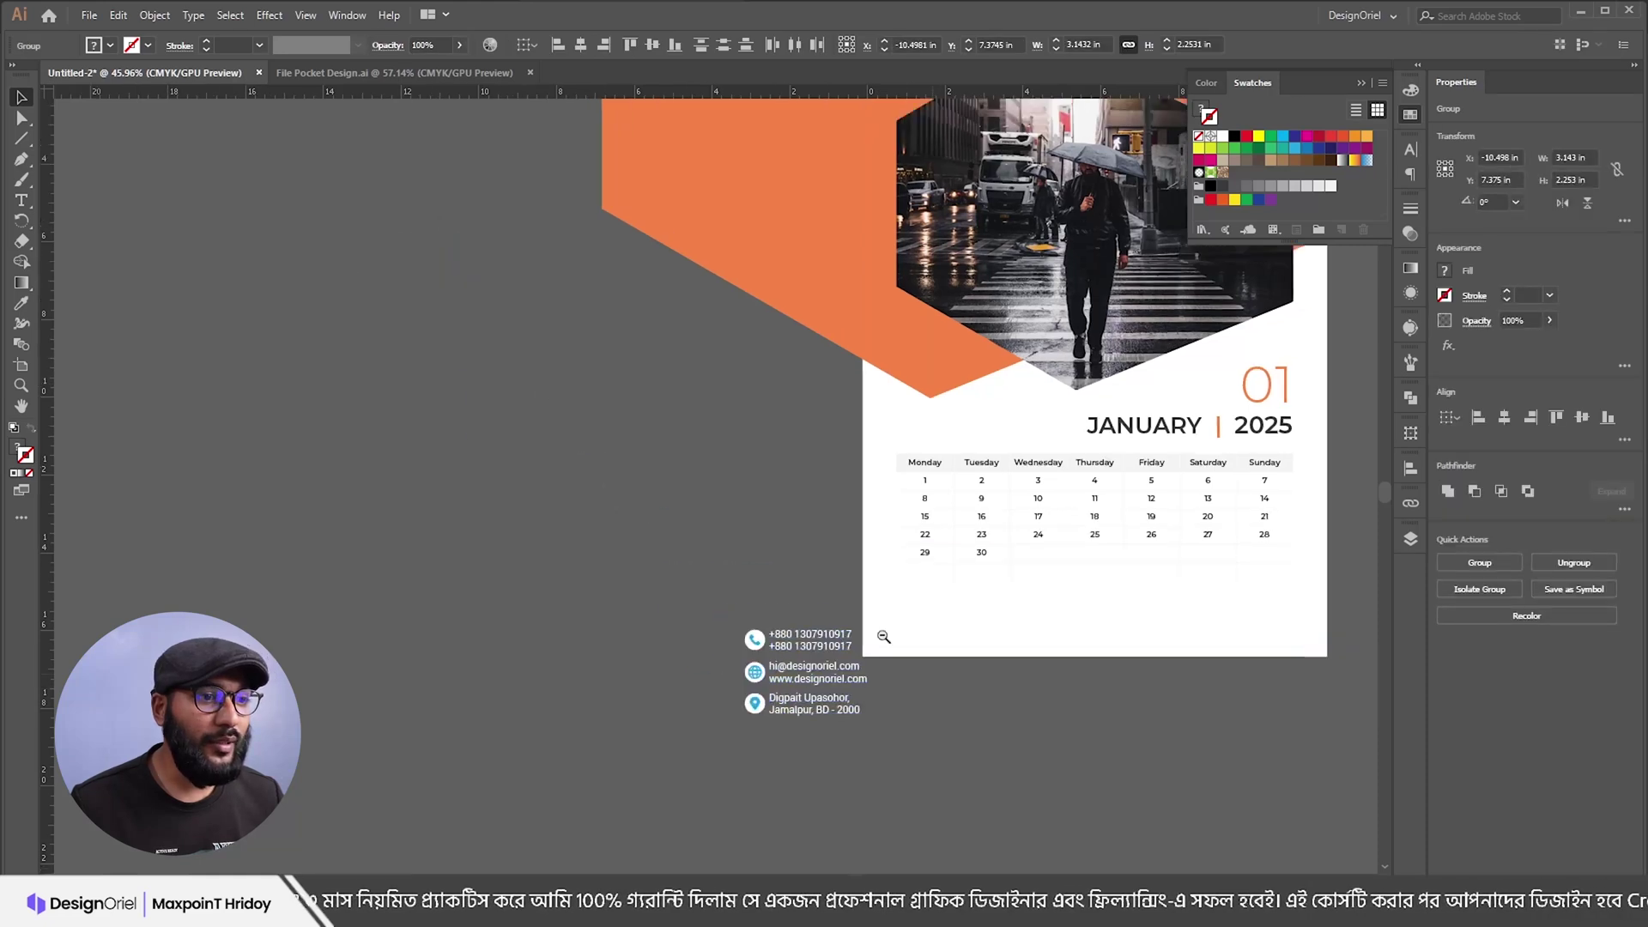
Step: Rearrange the stacked phone, web and address contact items into one horizontal row below the calendar page
scroll(773, 558, down, 2)
scroll(587, 427, up, 1)
scroll(586, 427, up, 3)
drag(367, 558, 649, 488)
drag(411, 631, 928, 675)
key(ctrl+a)
key(ctrl+shift+a)
Step: Set the text of all three contact items to Montserrat Medium at 18 pt
drag(372, 620, 1002, 697)
click(644, 46)
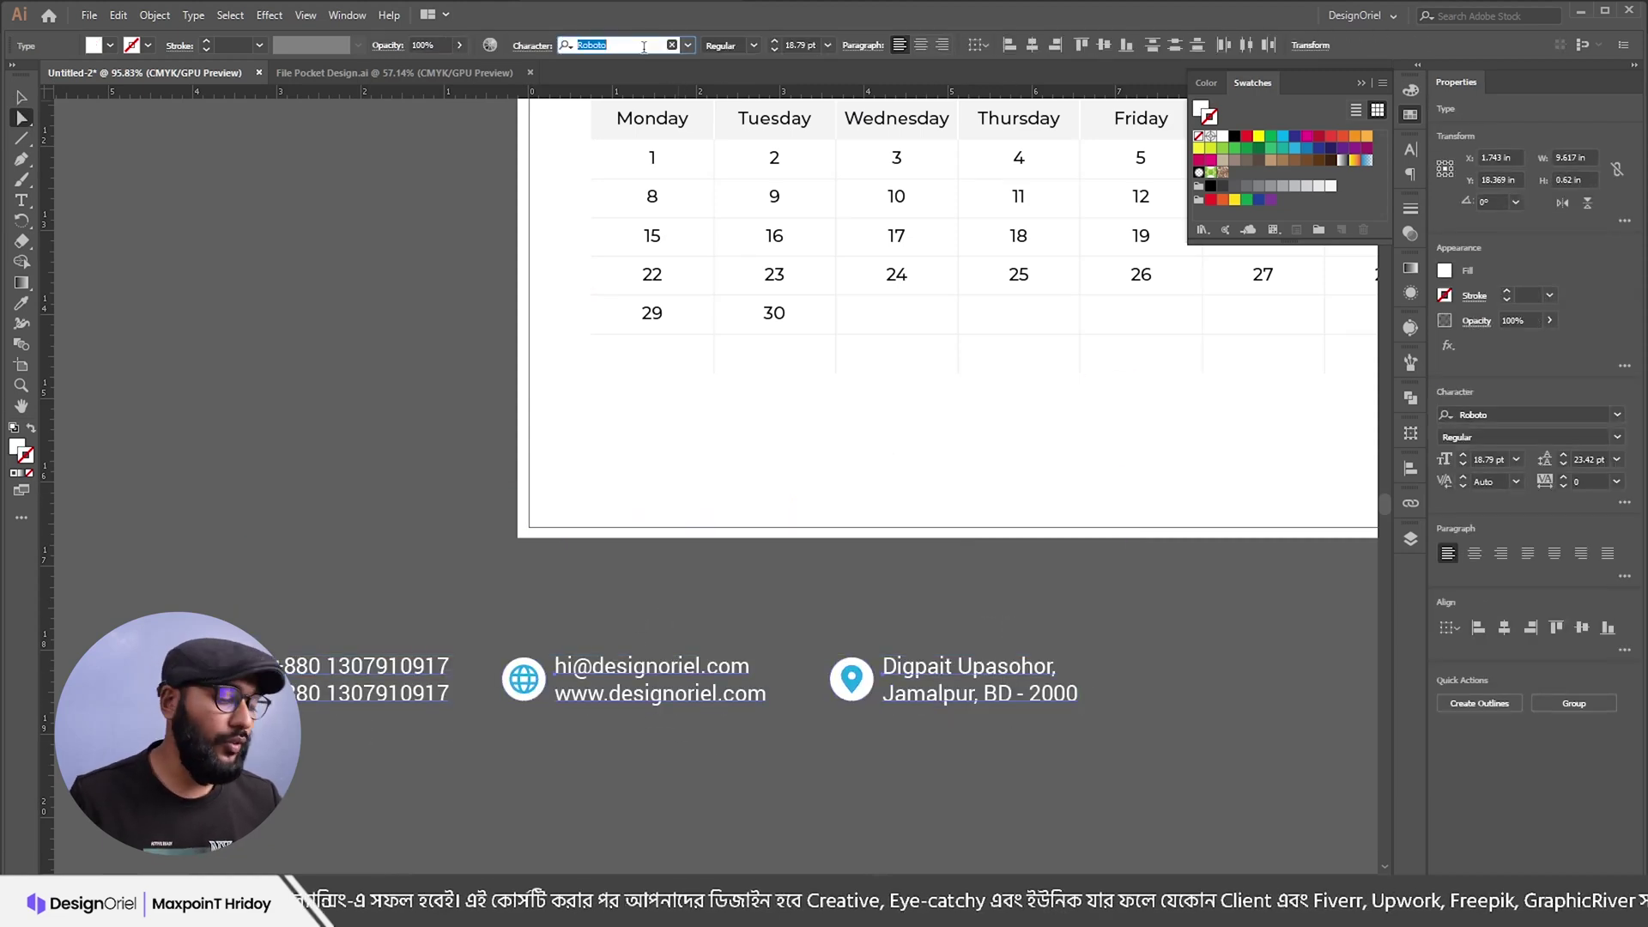
text(mon)
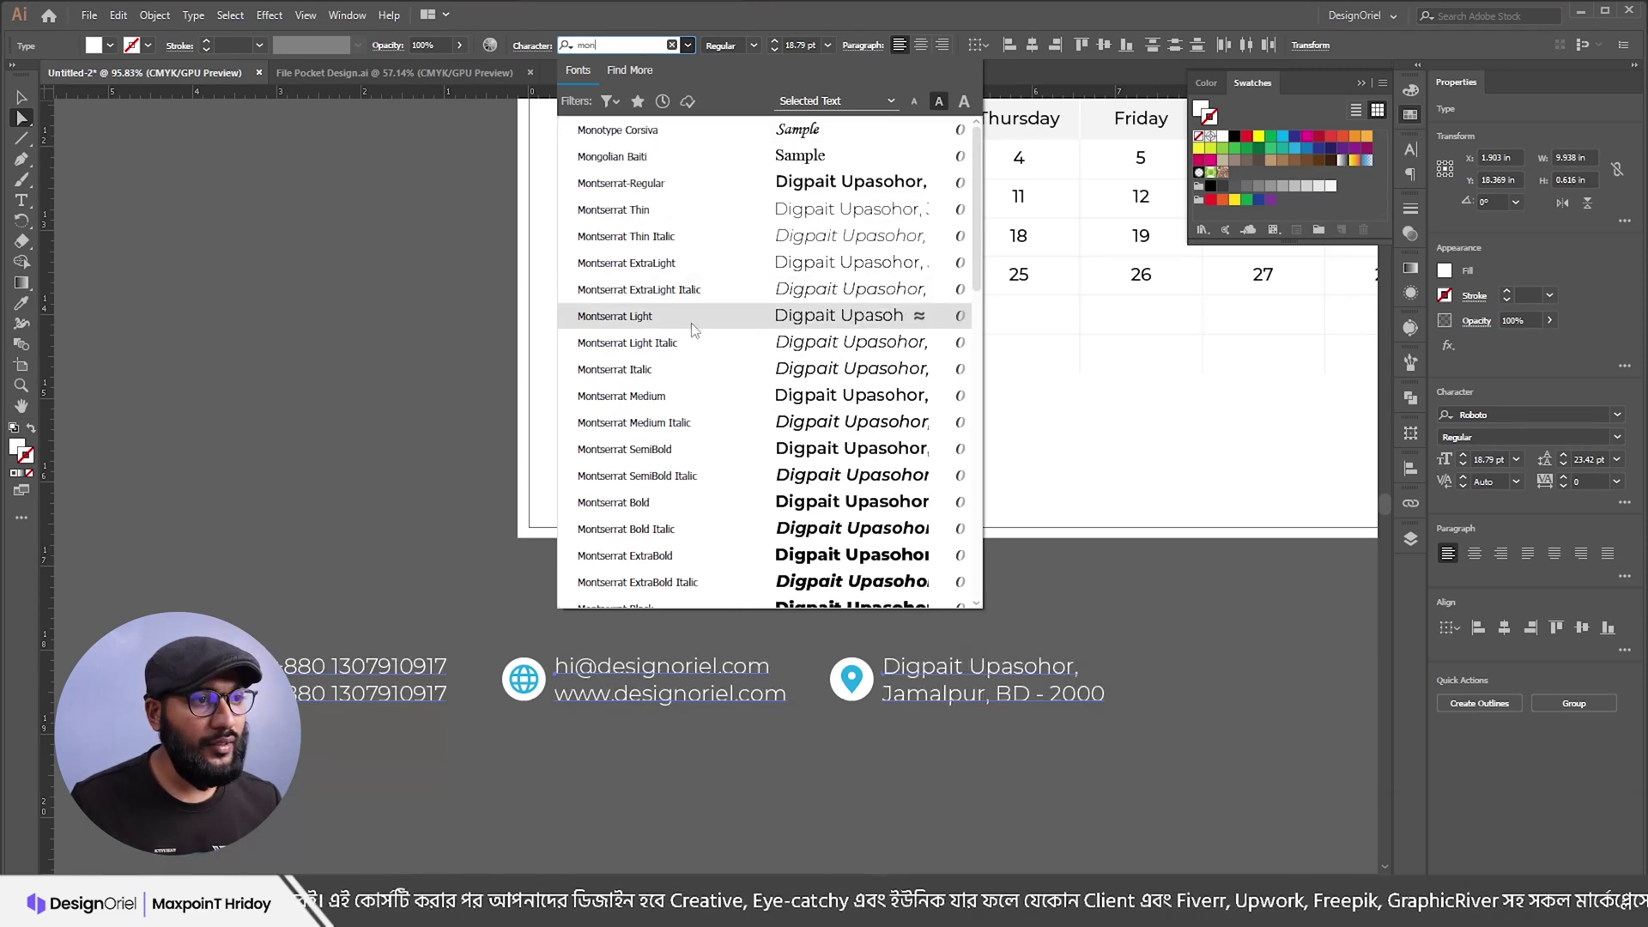
click(662, 396)
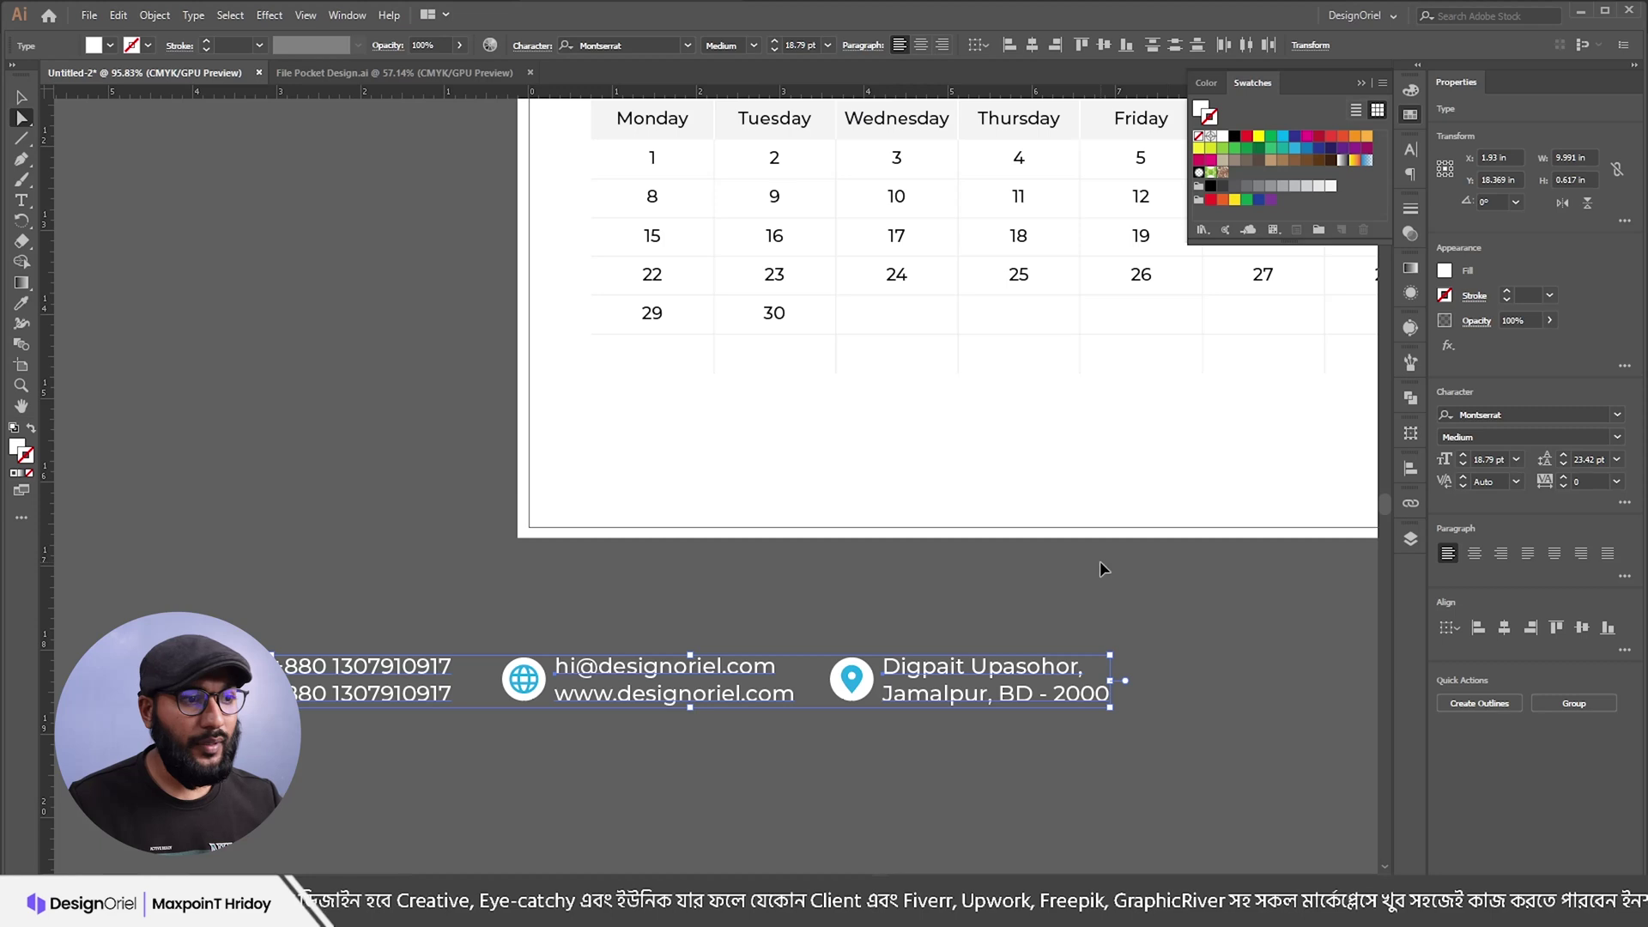
click(1464, 464)
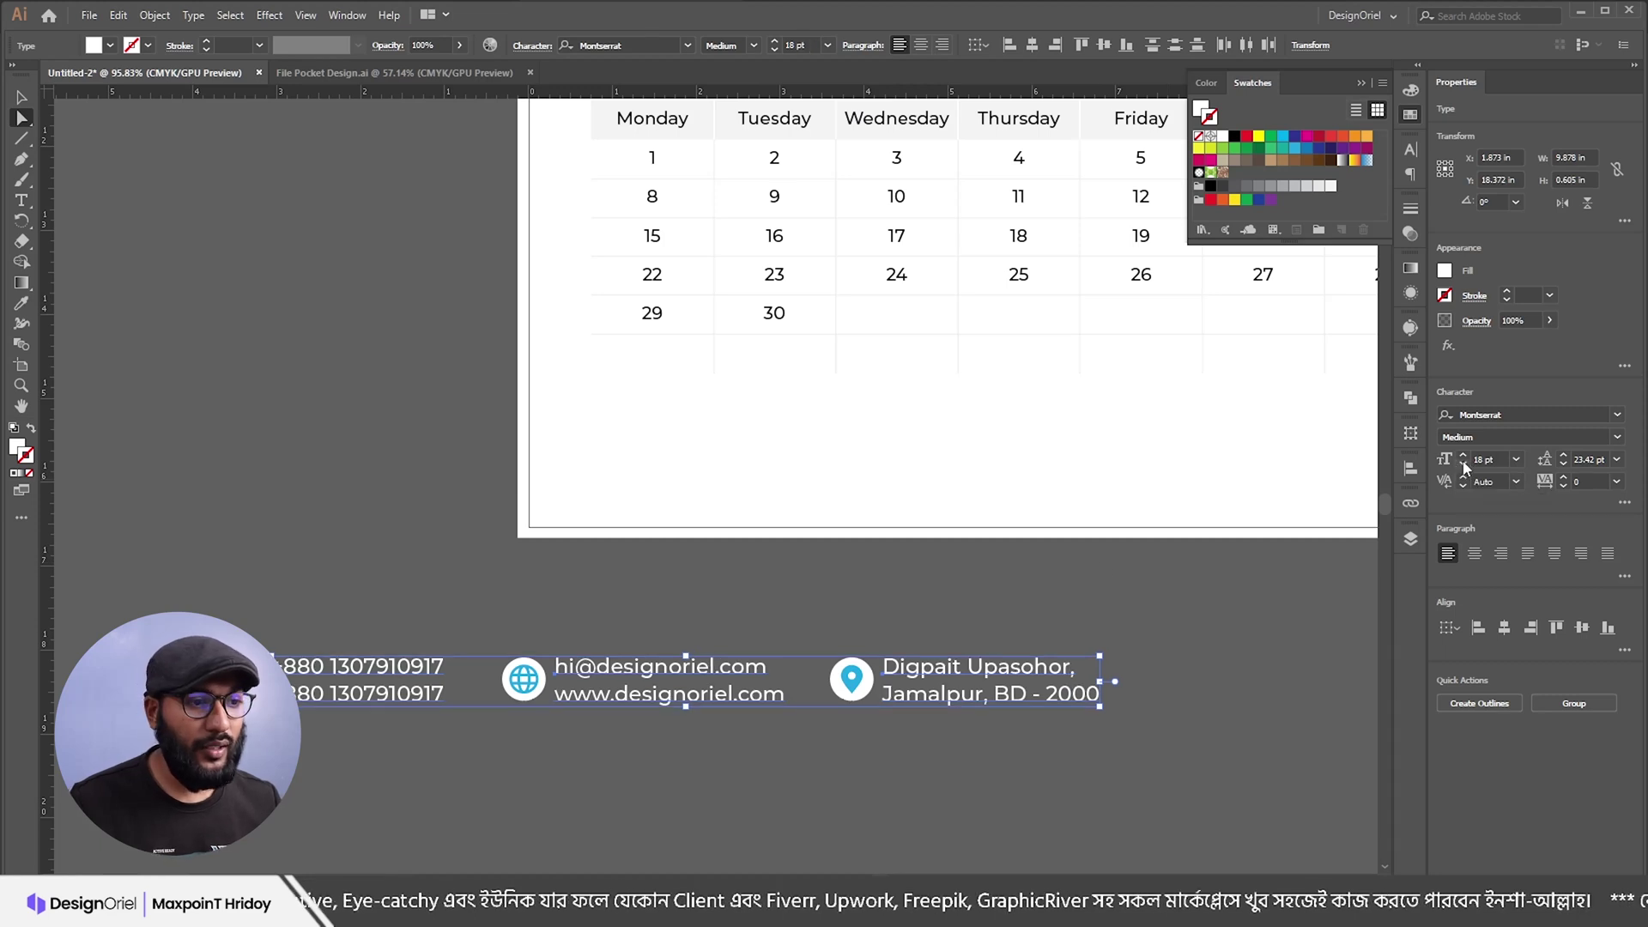
Step: Shift the address contact item slightly away from the web item to widen the gap between them
click(573, 620)
scroll(499, 594, down, 3)
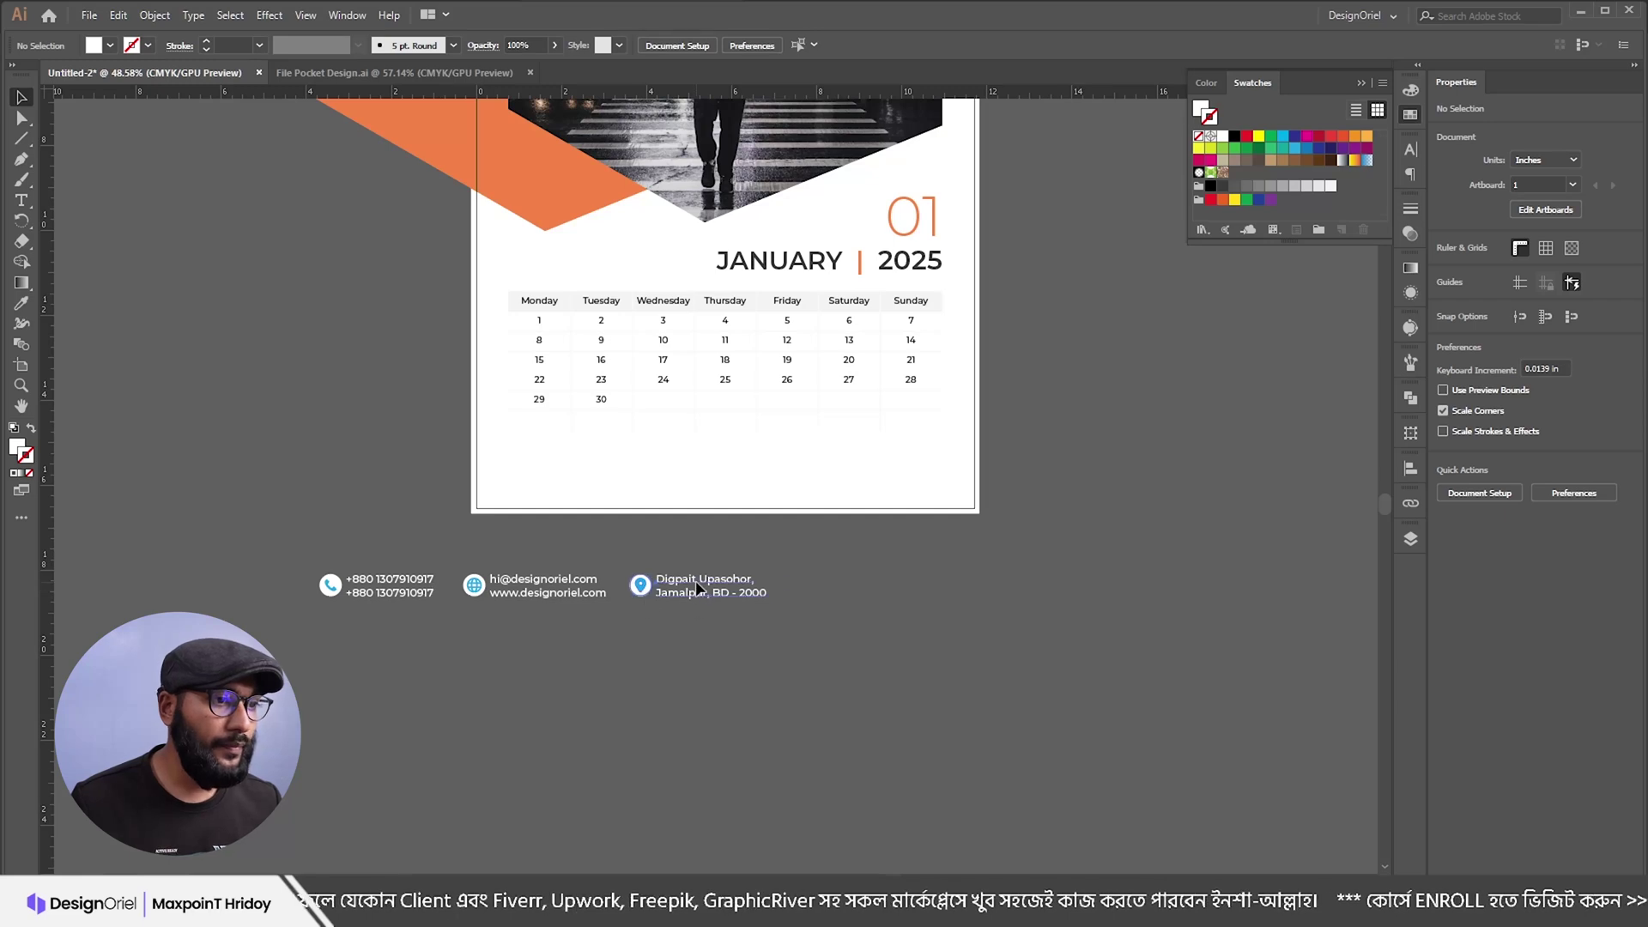
click(697, 588)
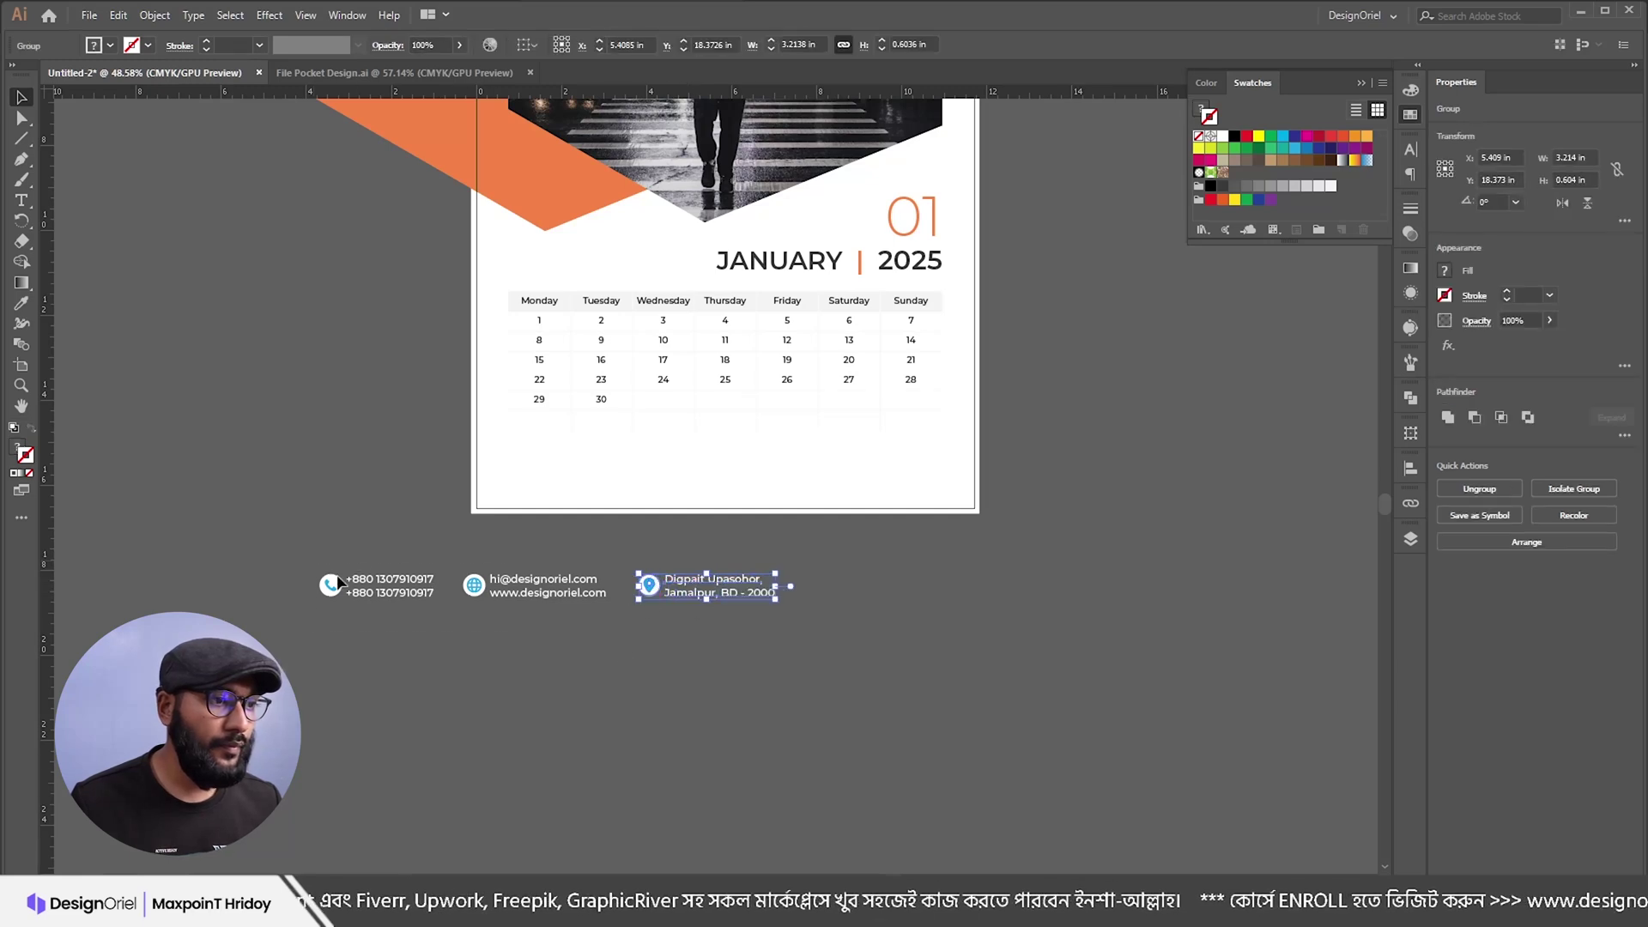
click(731, 658)
scroll(556, 611, up, 1)
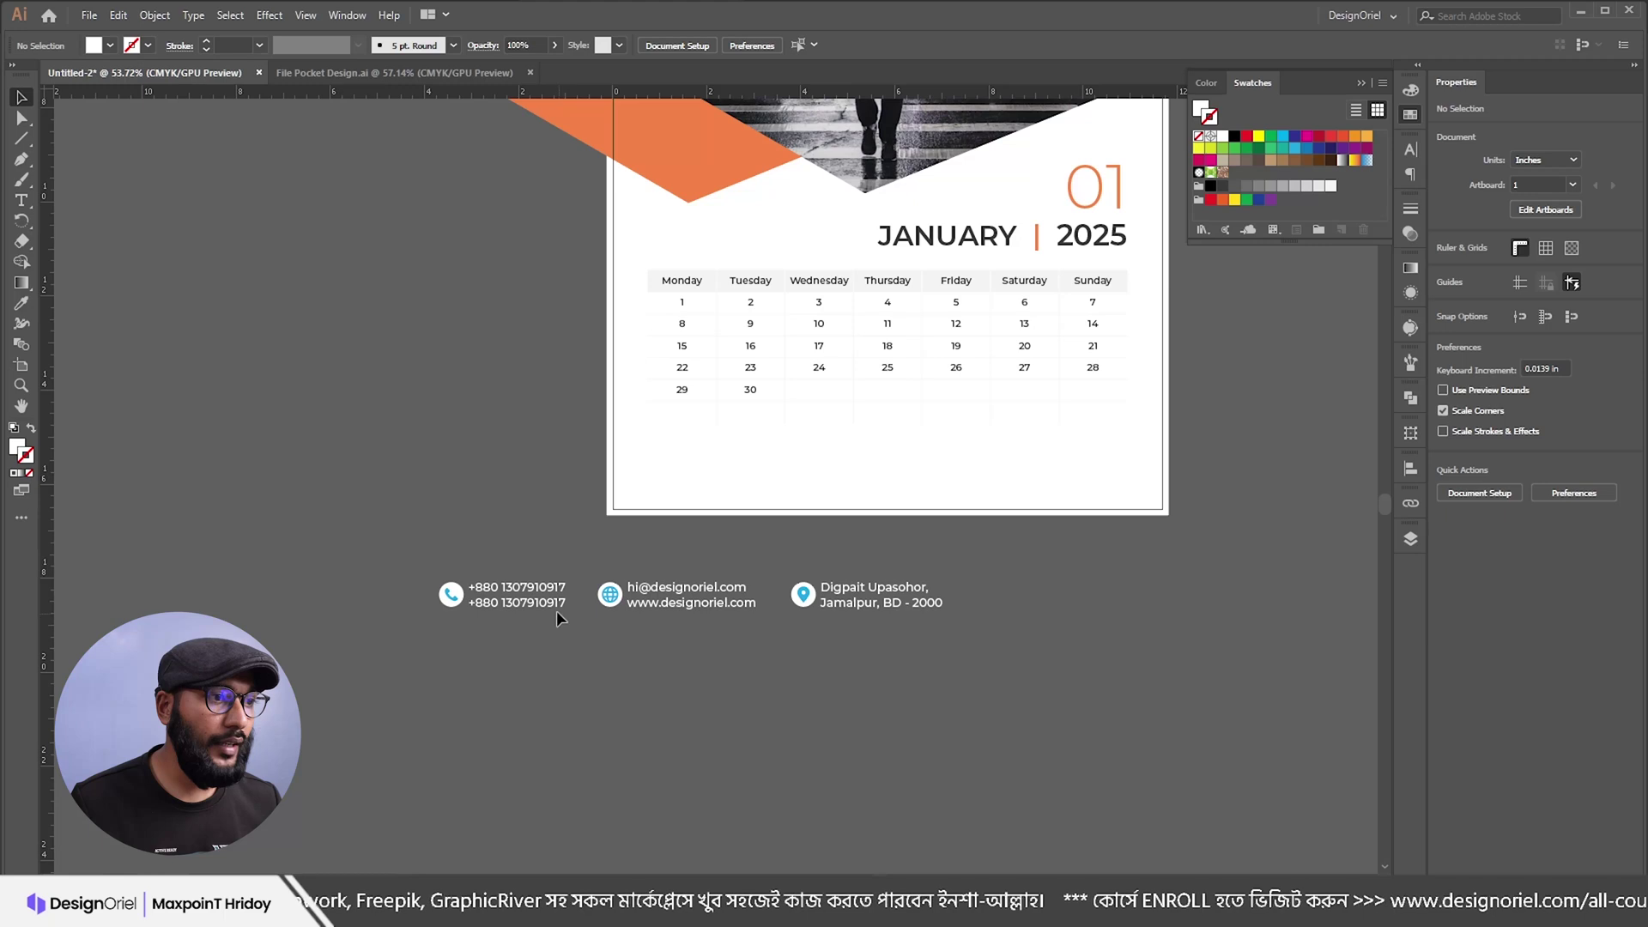
Step: Recolor the background circles of the phone, web and address icons with the orange sampled from the calendar's geometric shape
key(a)
click(451, 594)
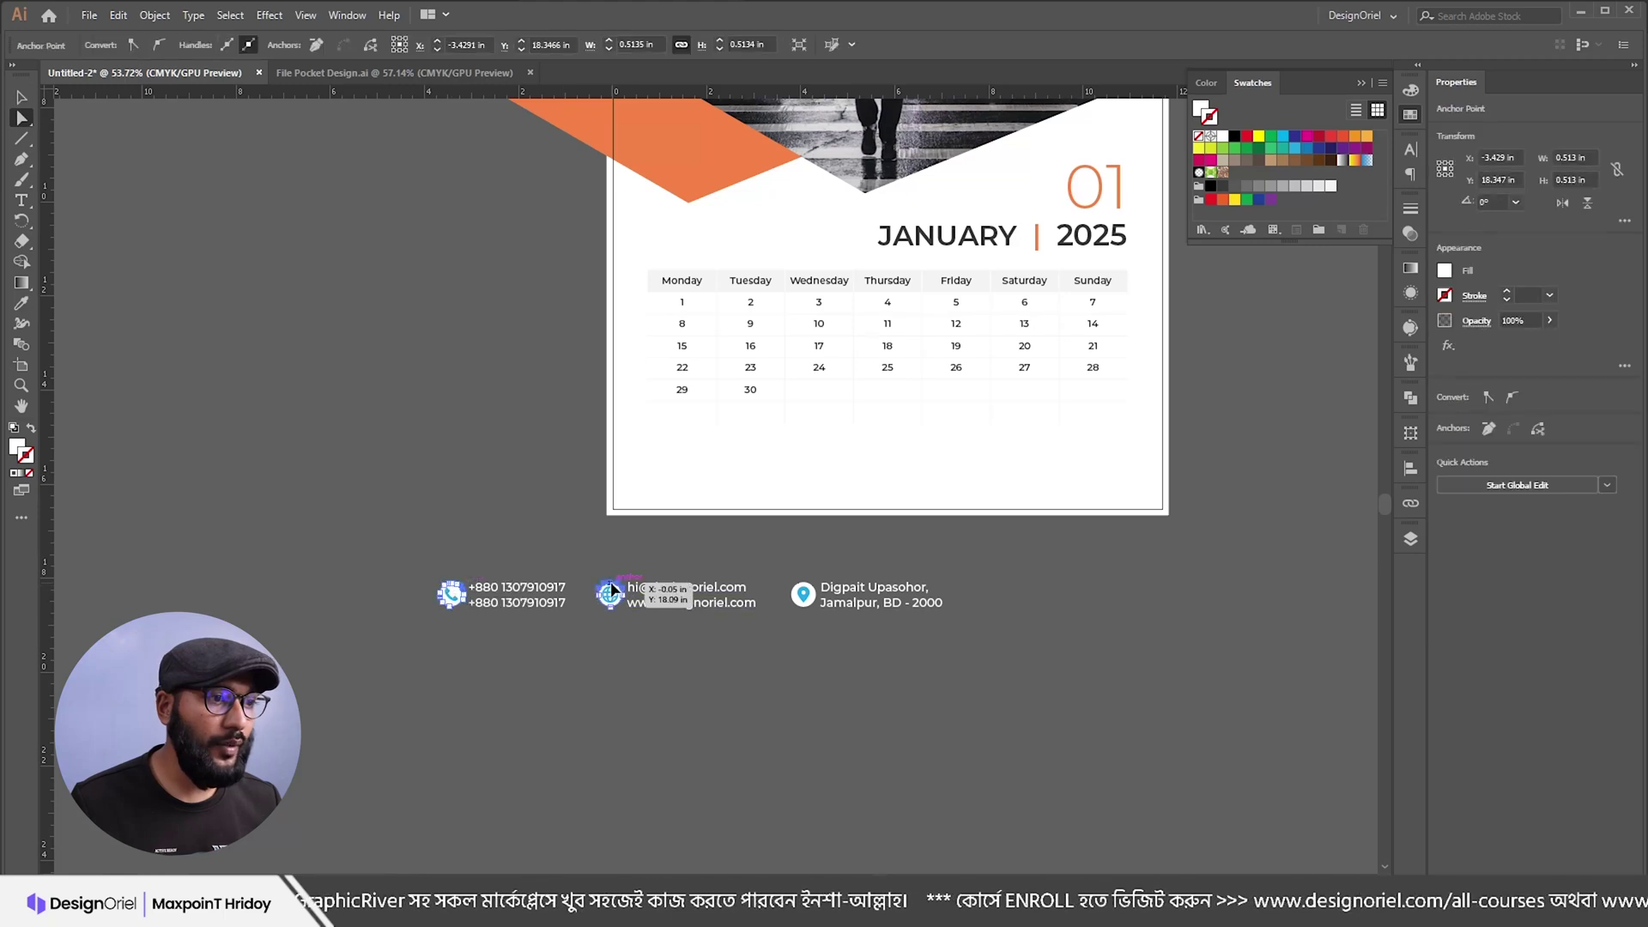
shift+click(612, 592)
shift+click(788, 593)
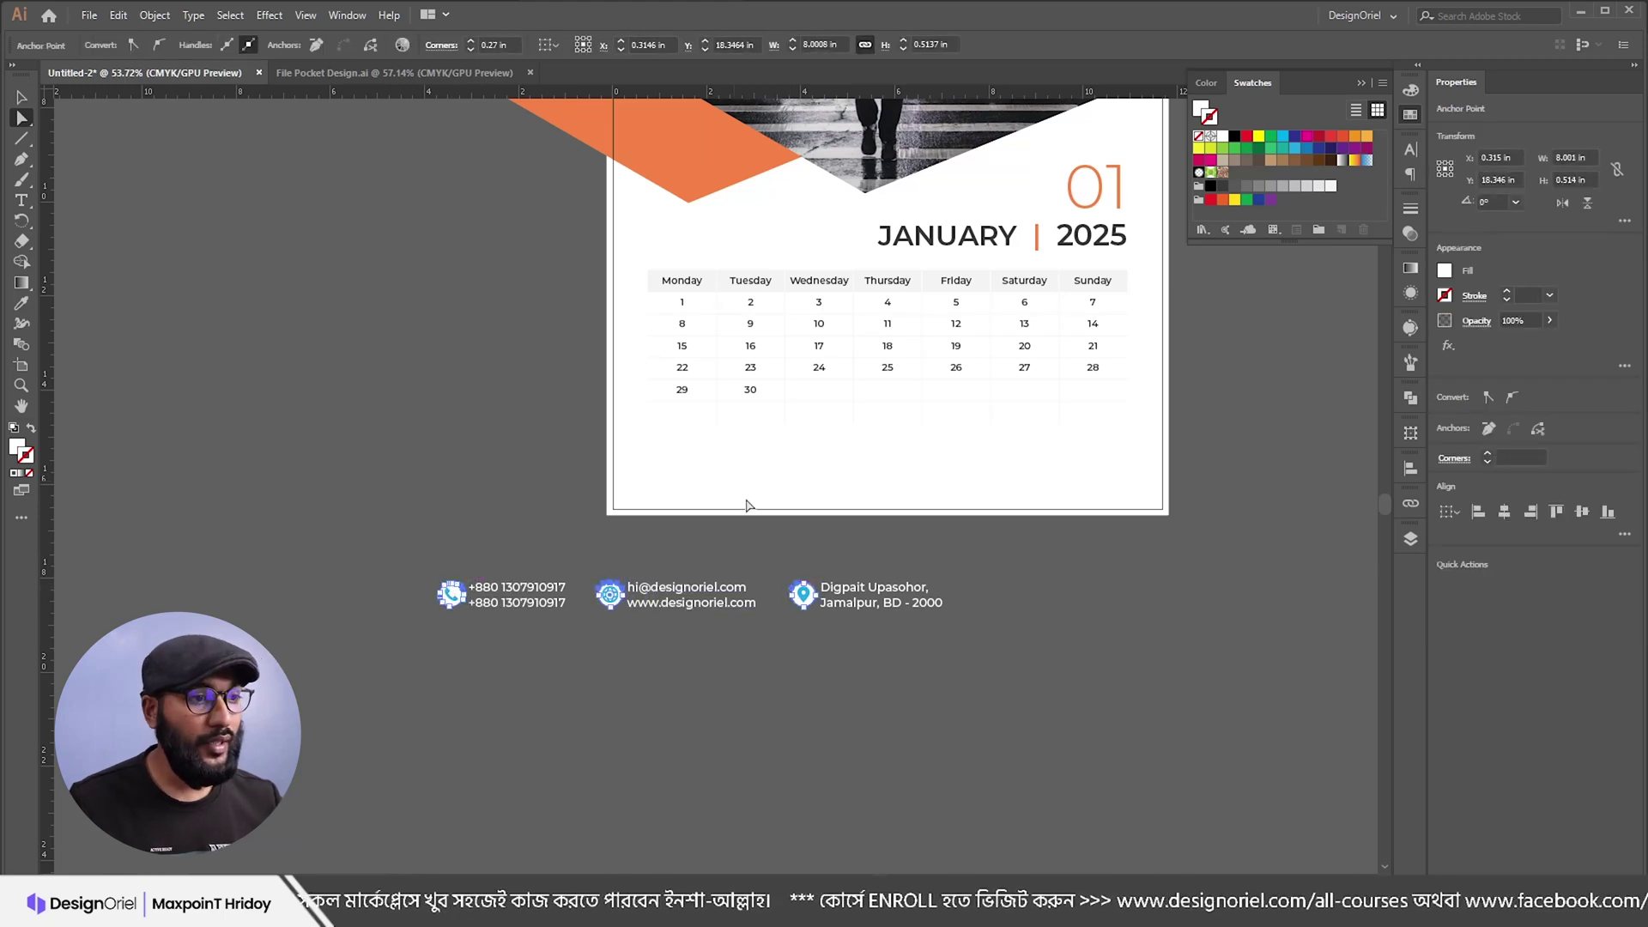
scroll(790, 591, up, 4)
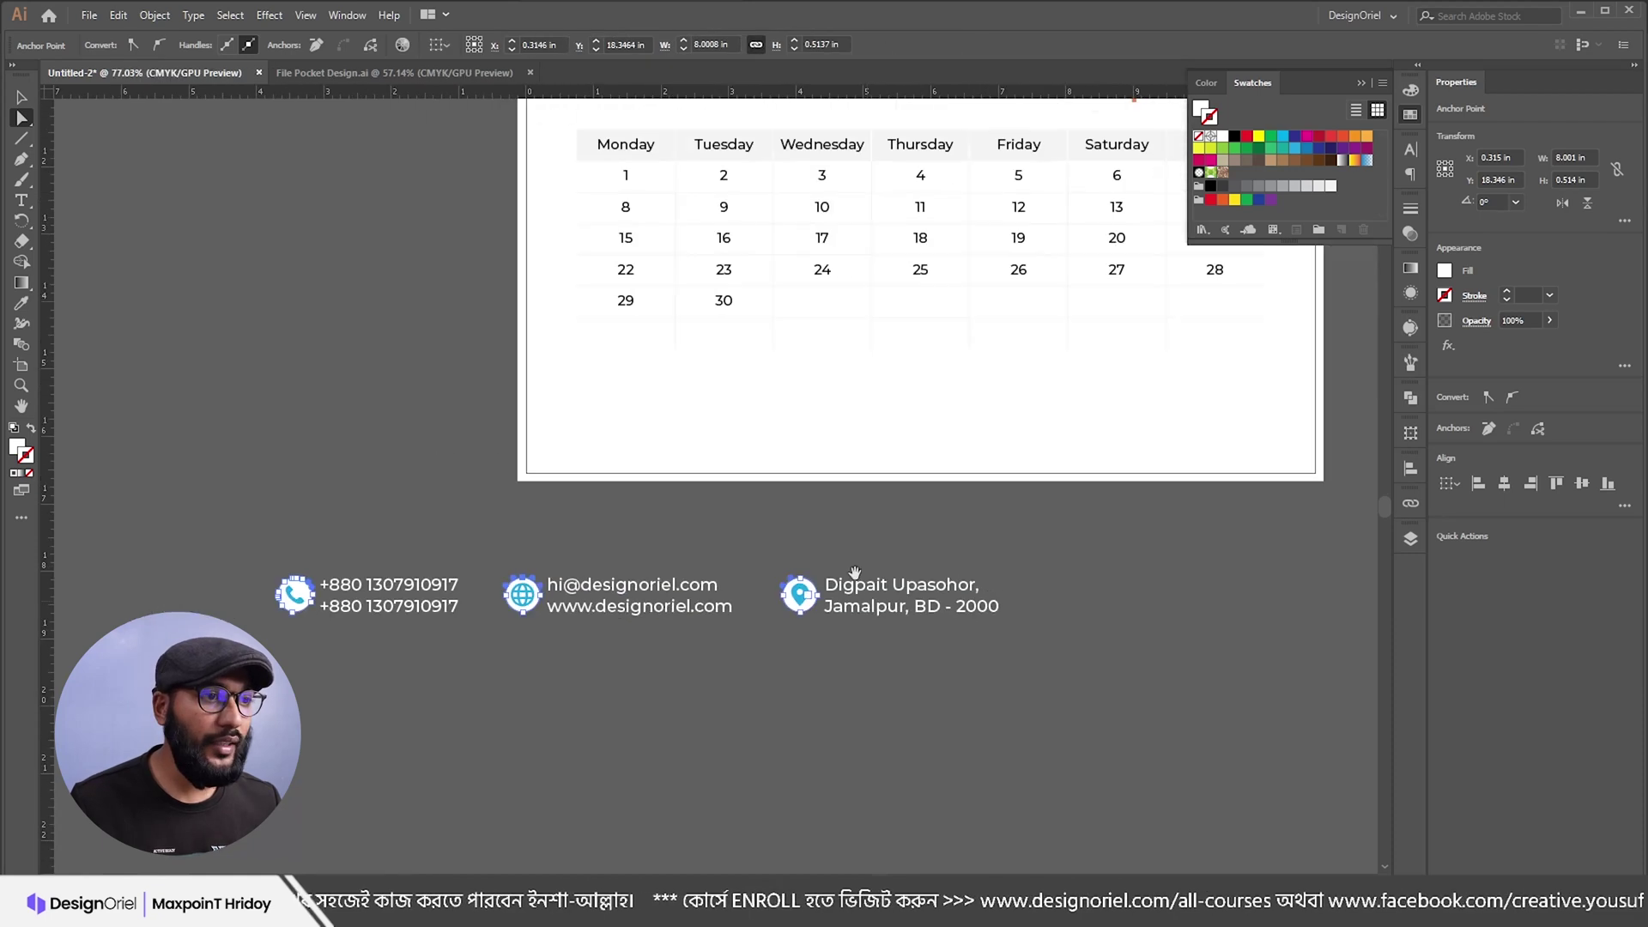
click(25, 301)
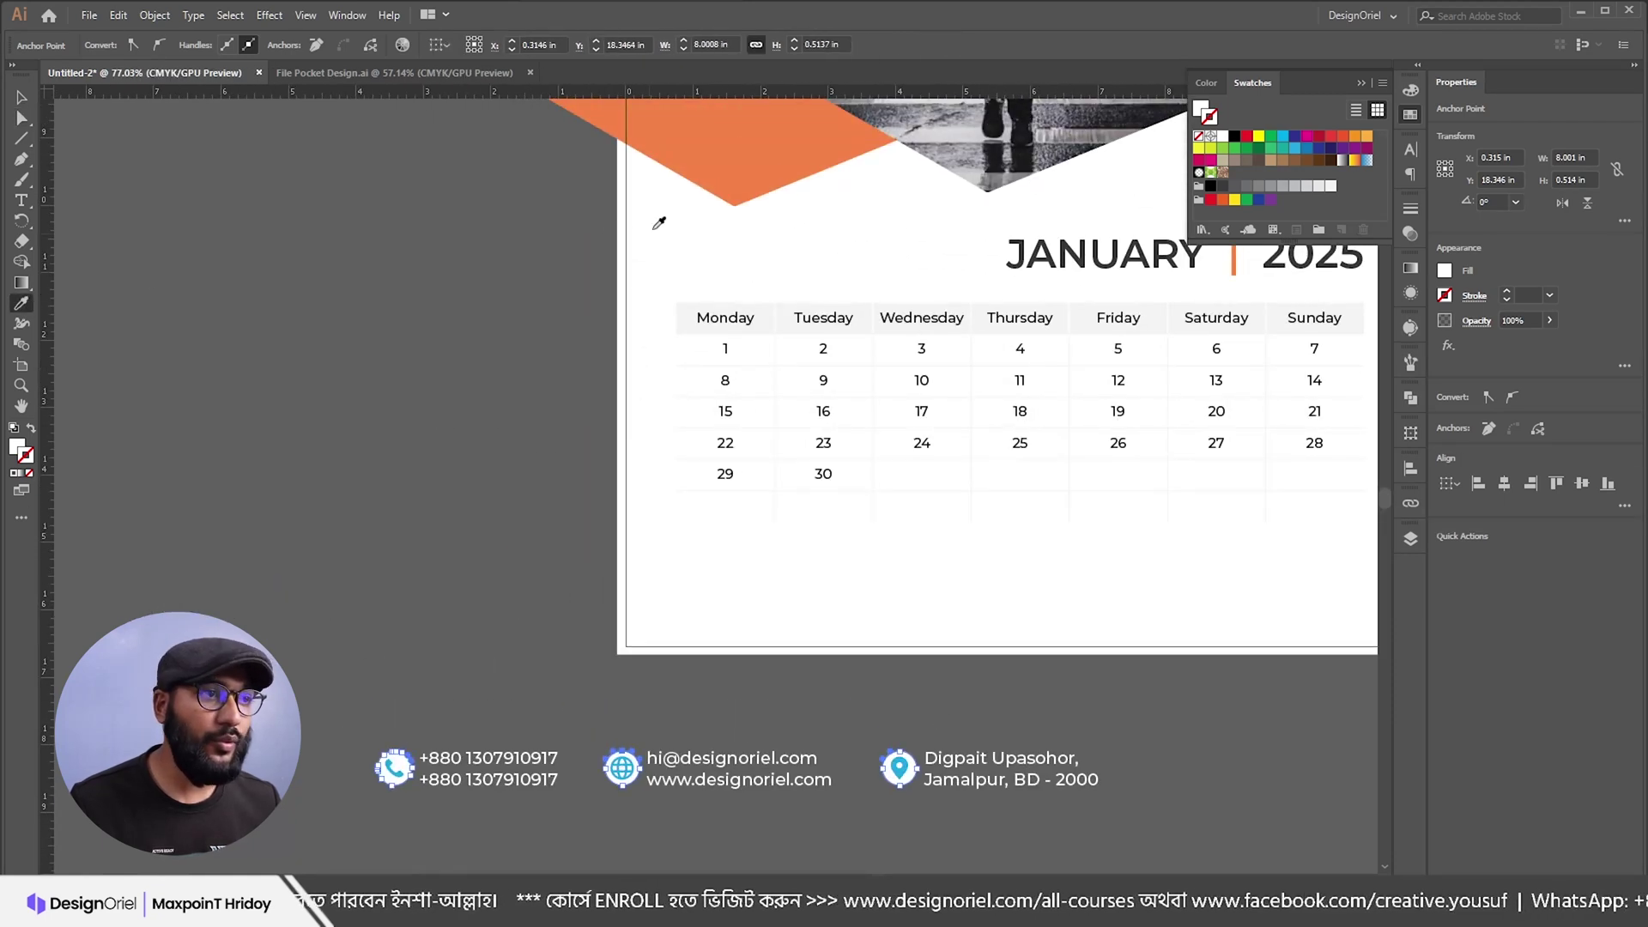
click(744, 164)
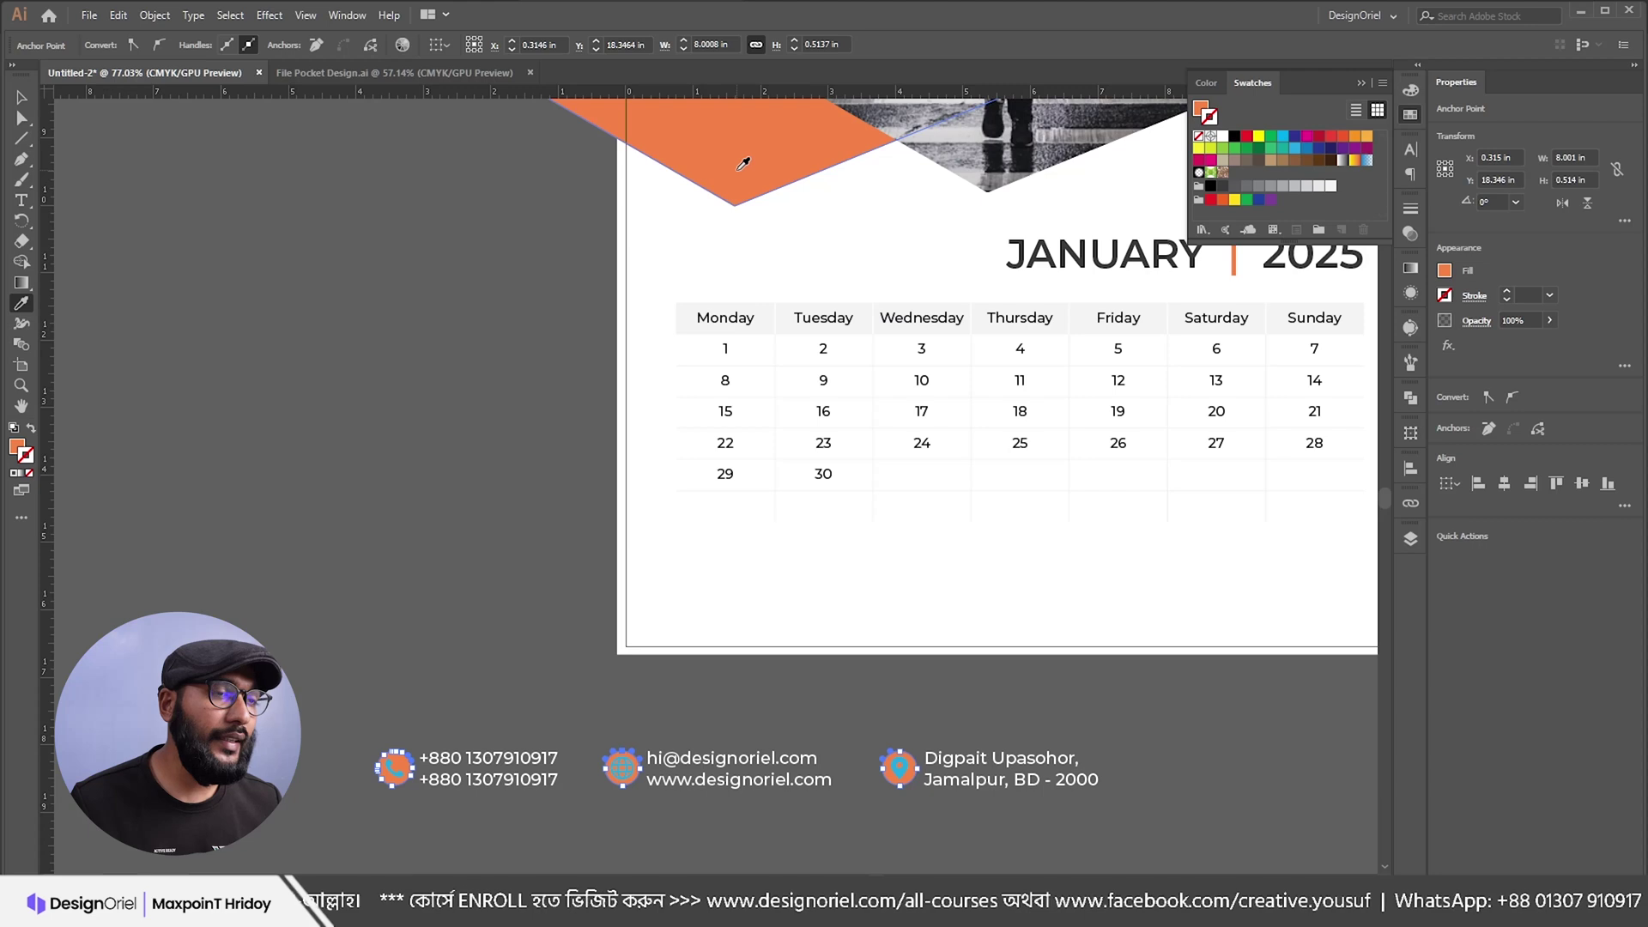
key(v)
click(455, 590)
Step: Recolor the blue phone, globe and location-pin symbols inside the three orange circles to white, sampled from the calendar page
scroll(727, 810, up, 3)
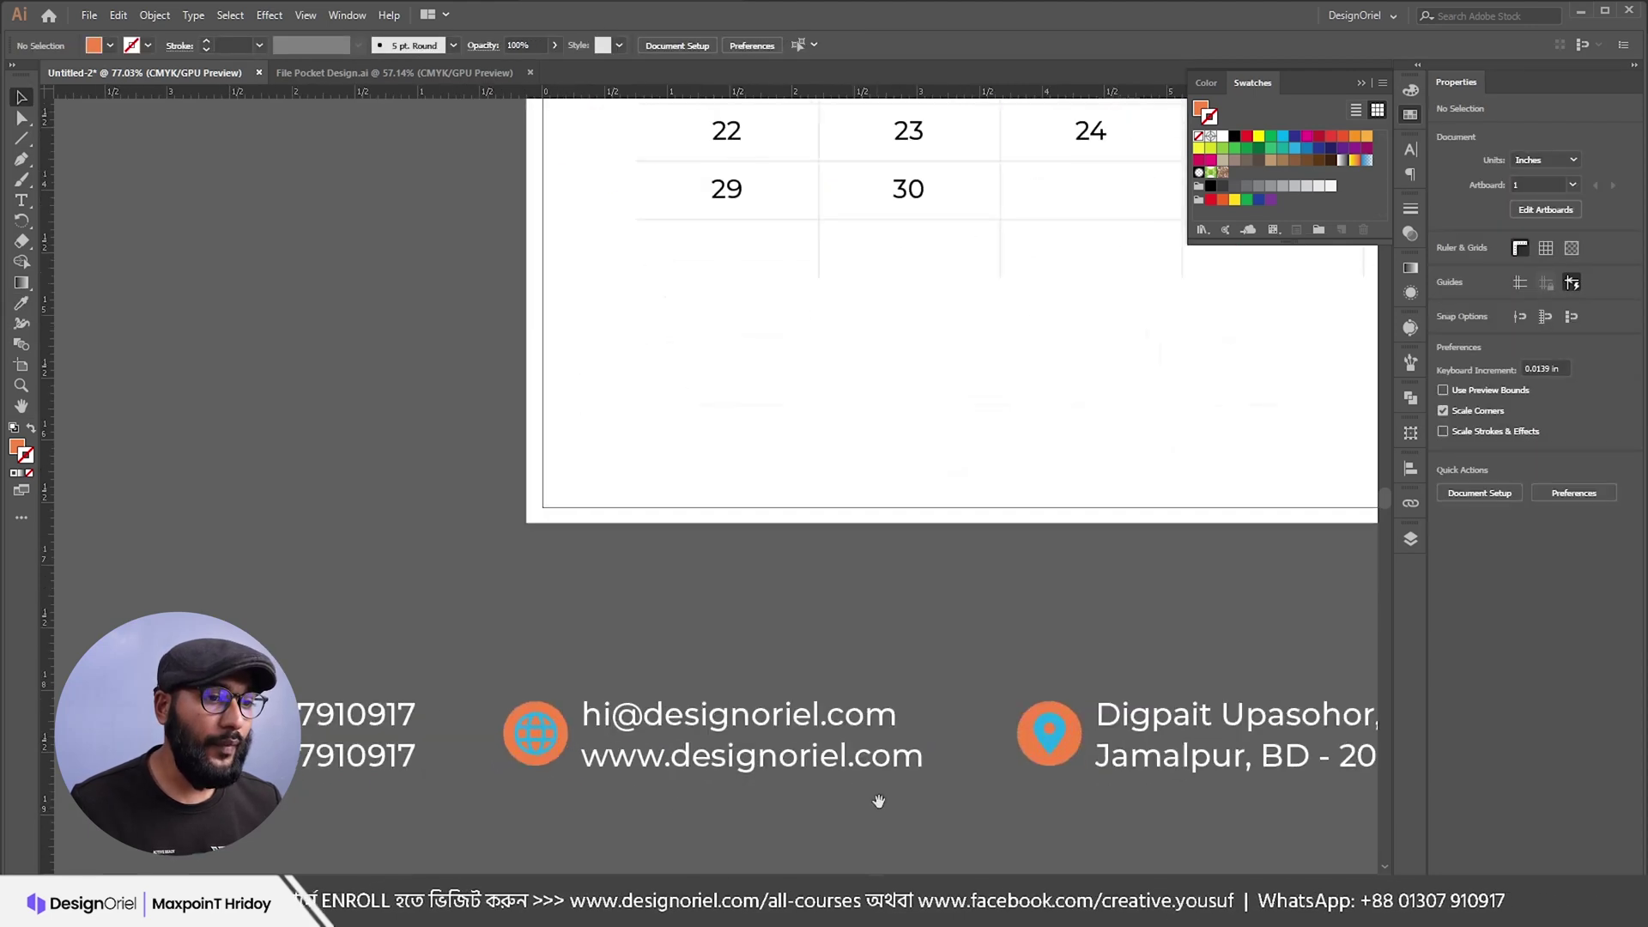
drag(1096, 755, 1183, 567)
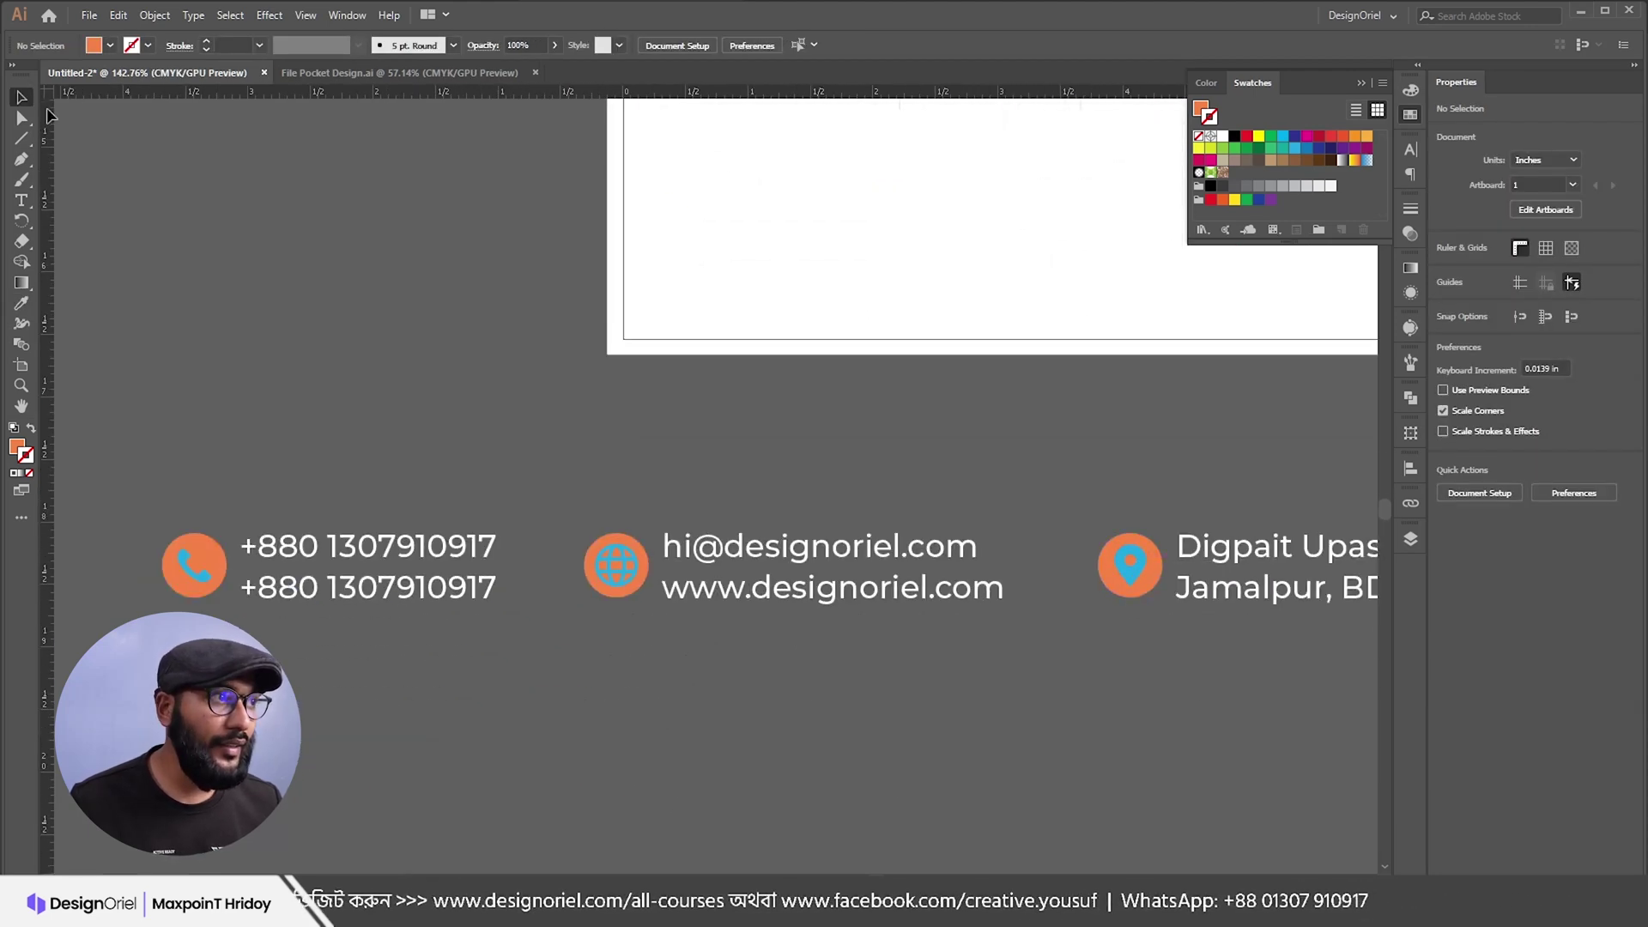
click(21, 118)
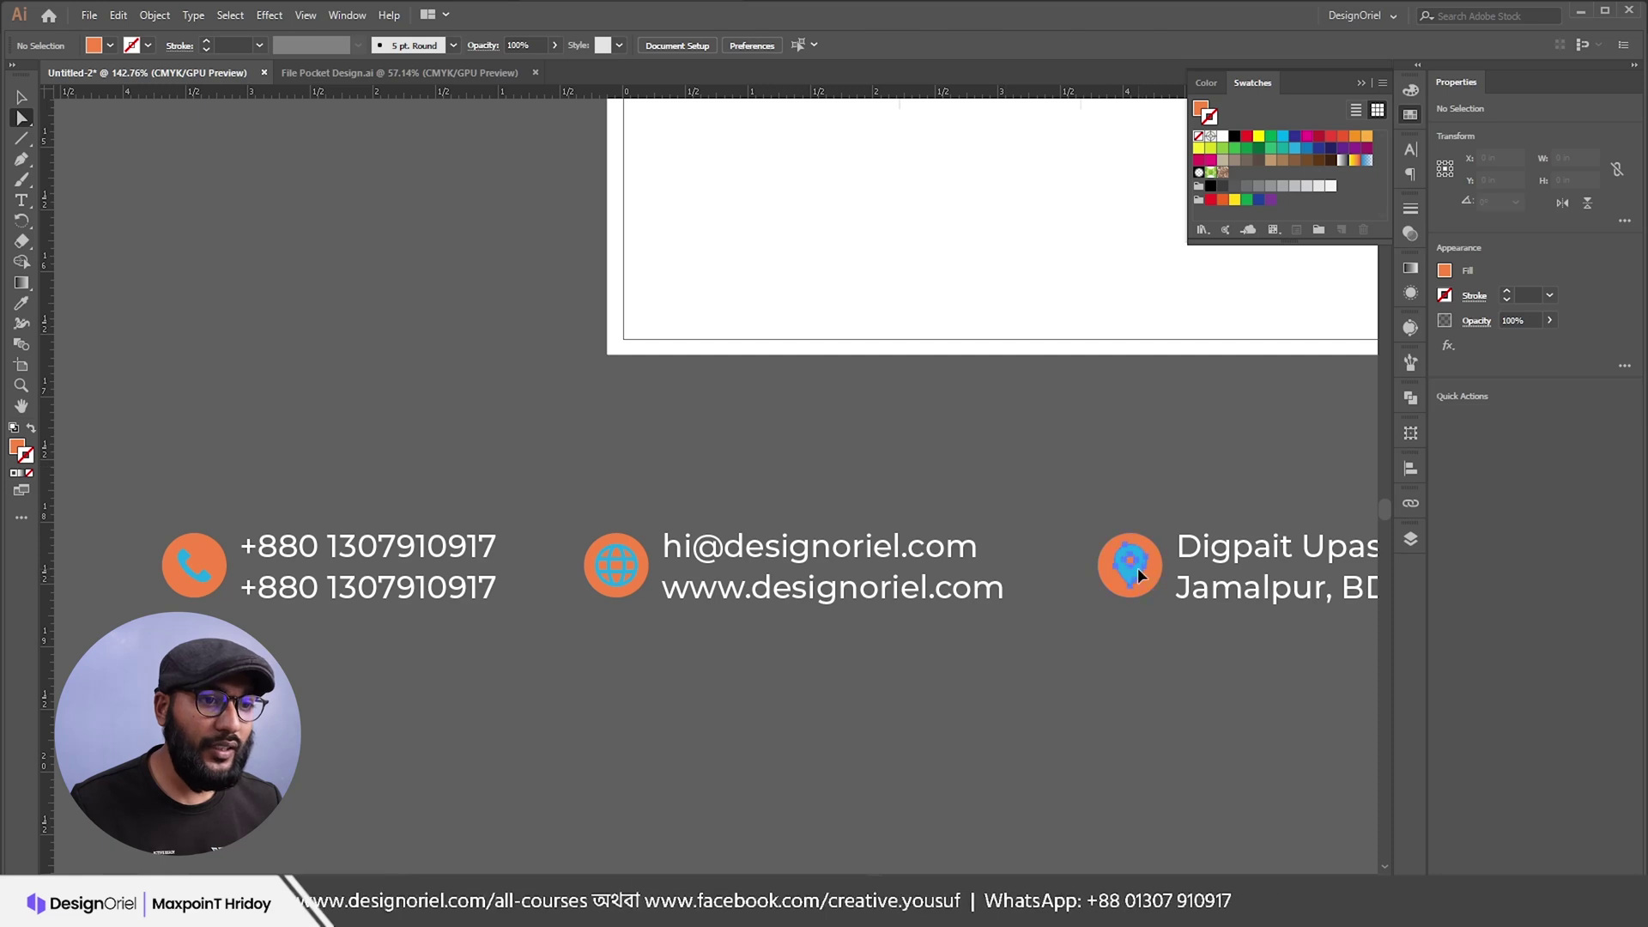
click(623, 562)
scroll(625, 562, up, 5)
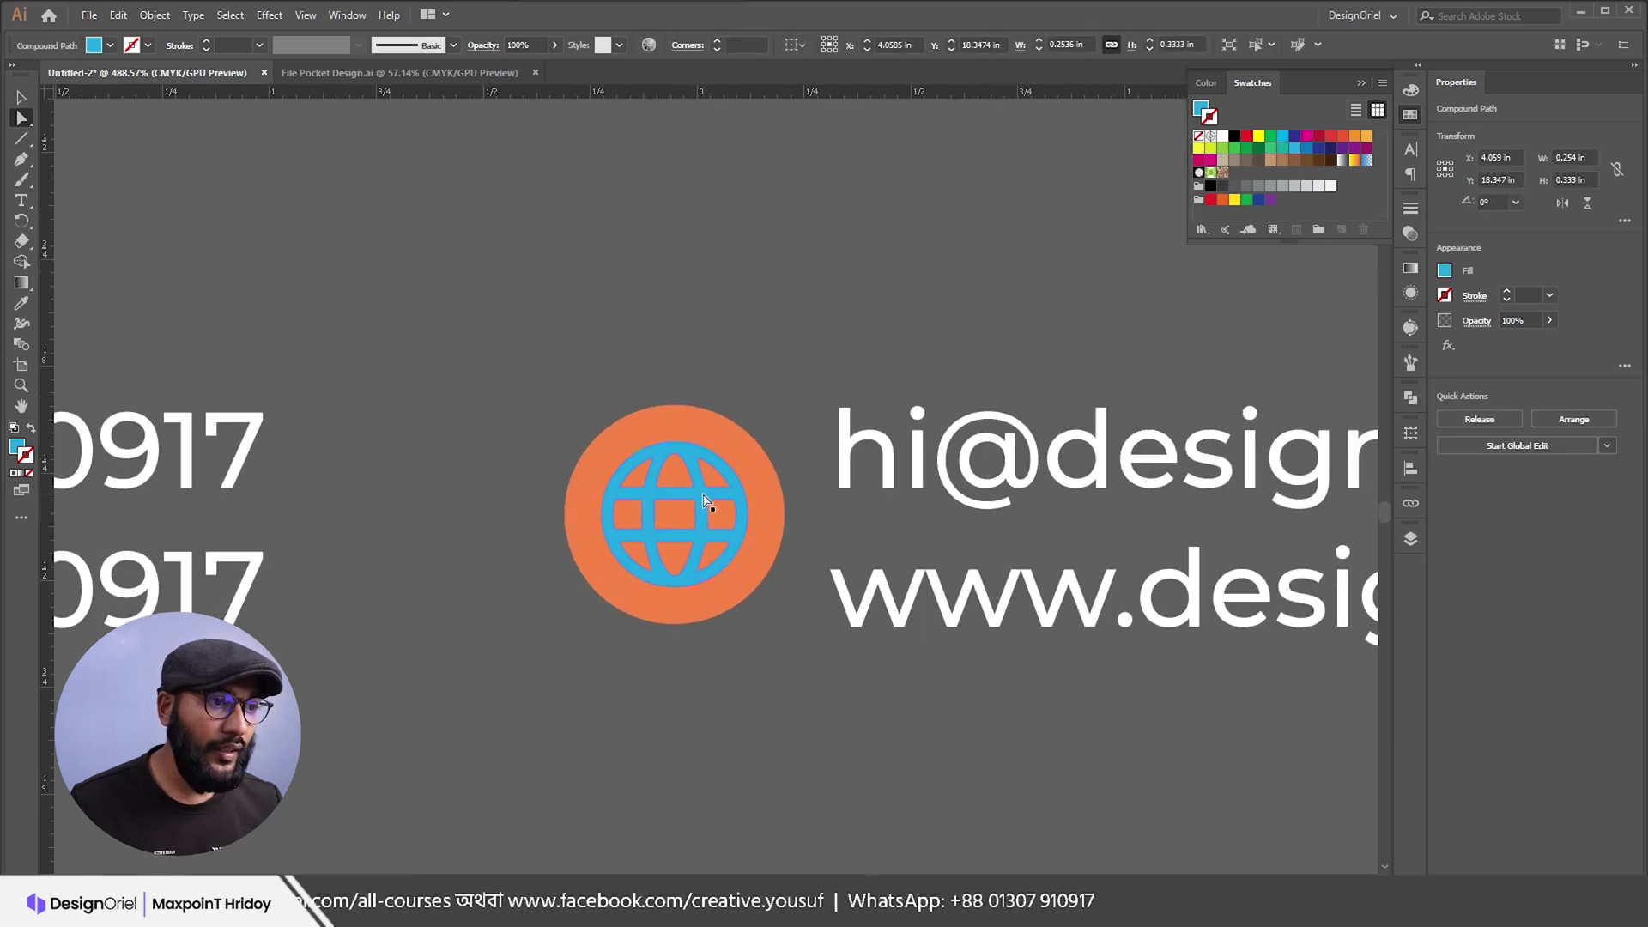
scroll(741, 503, down, 2)
drag(370, 383, 968, 449)
drag(420, 457, 669, 340)
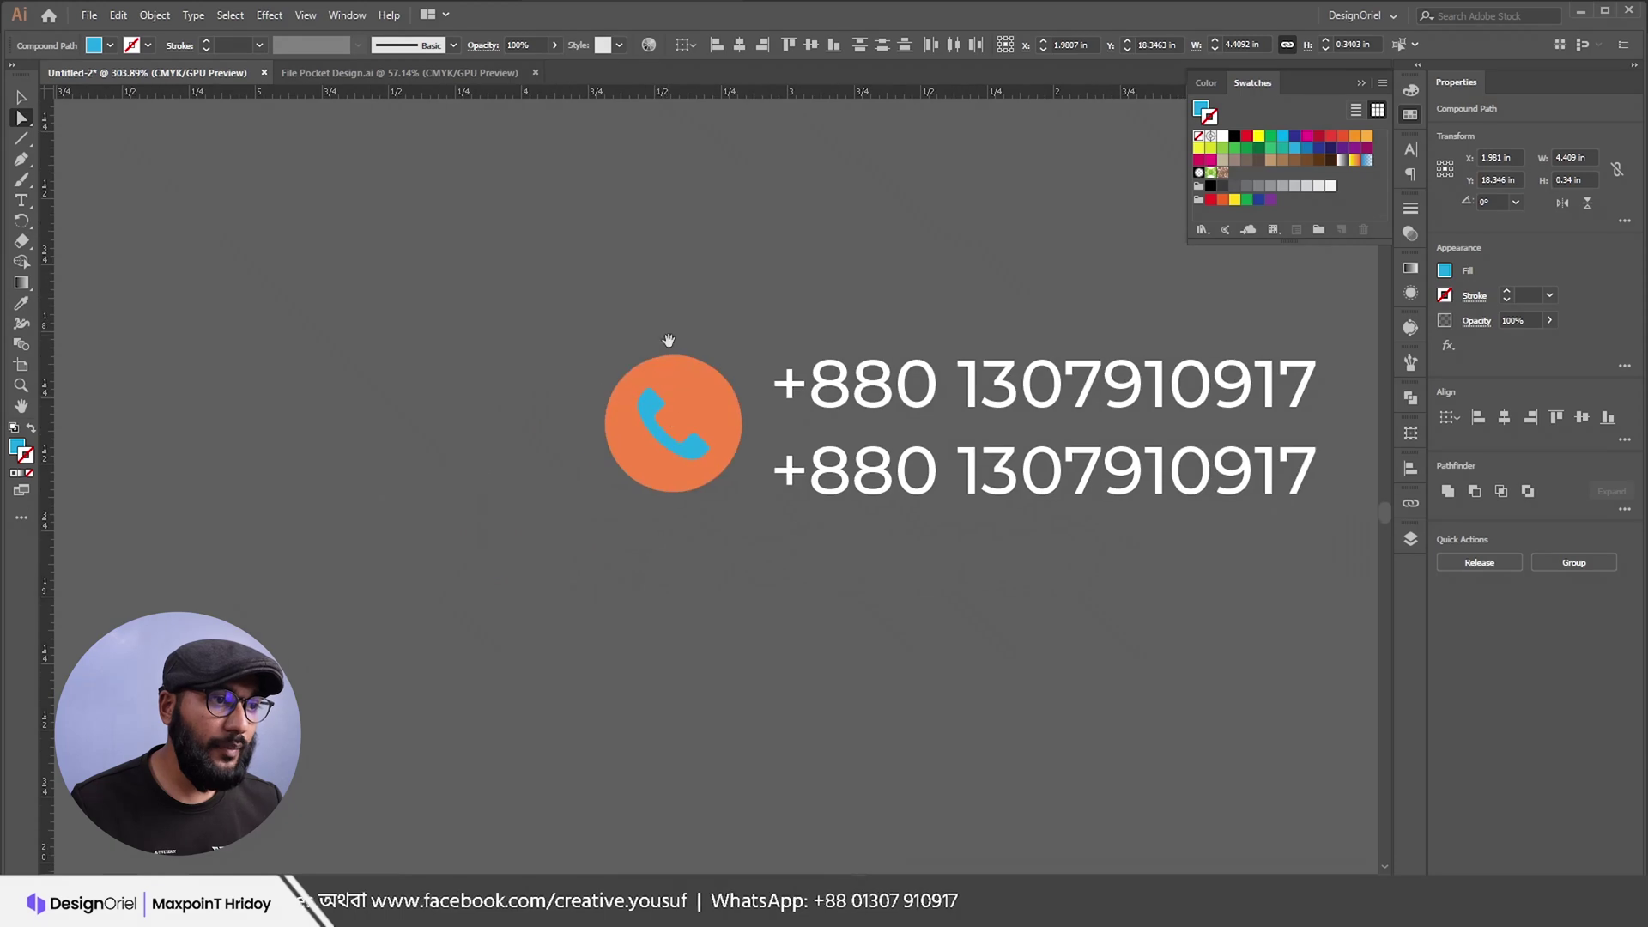
click(699, 461)
scroll(790, 526, down, 7)
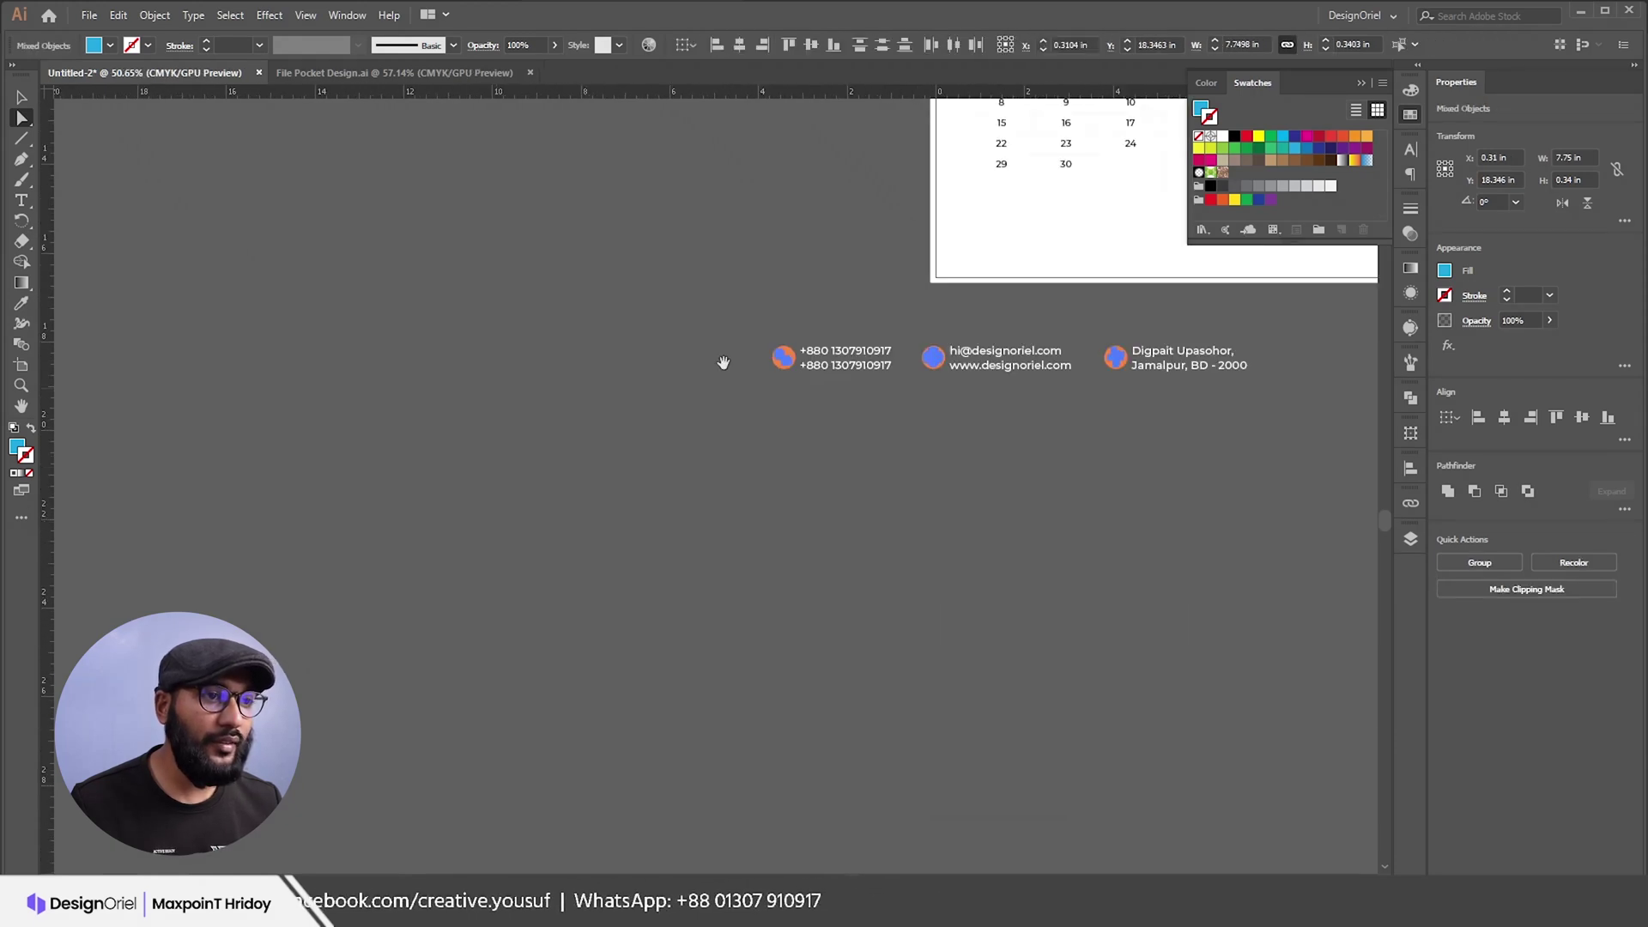
click(24, 303)
drag(791, 460, 928, 401)
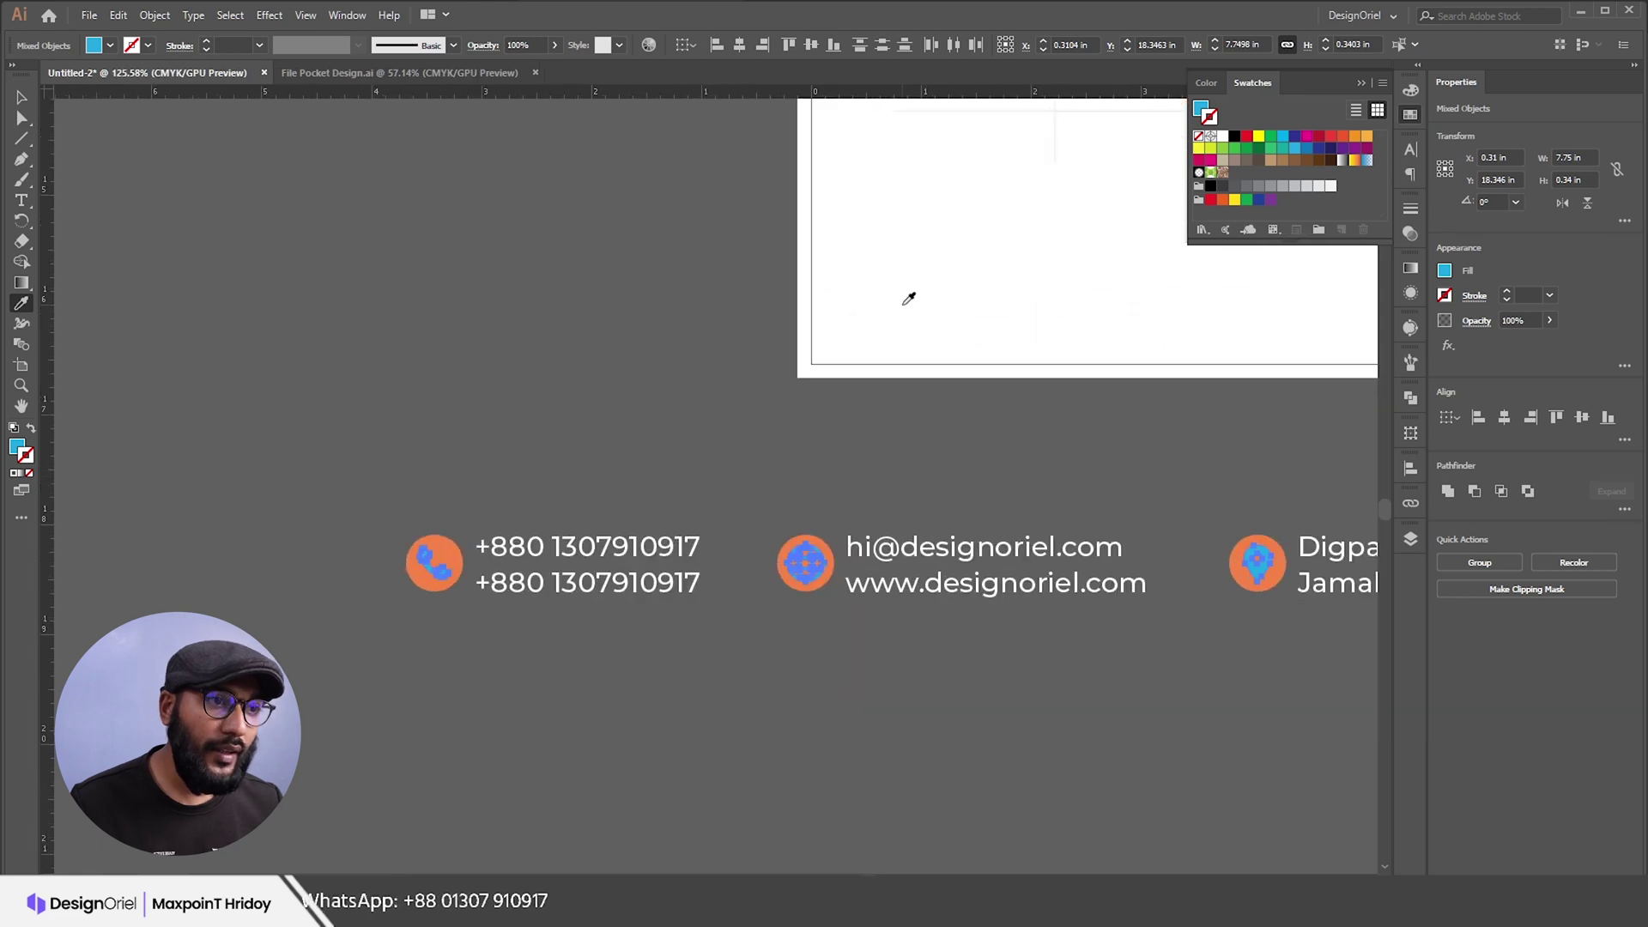
click(559, 441)
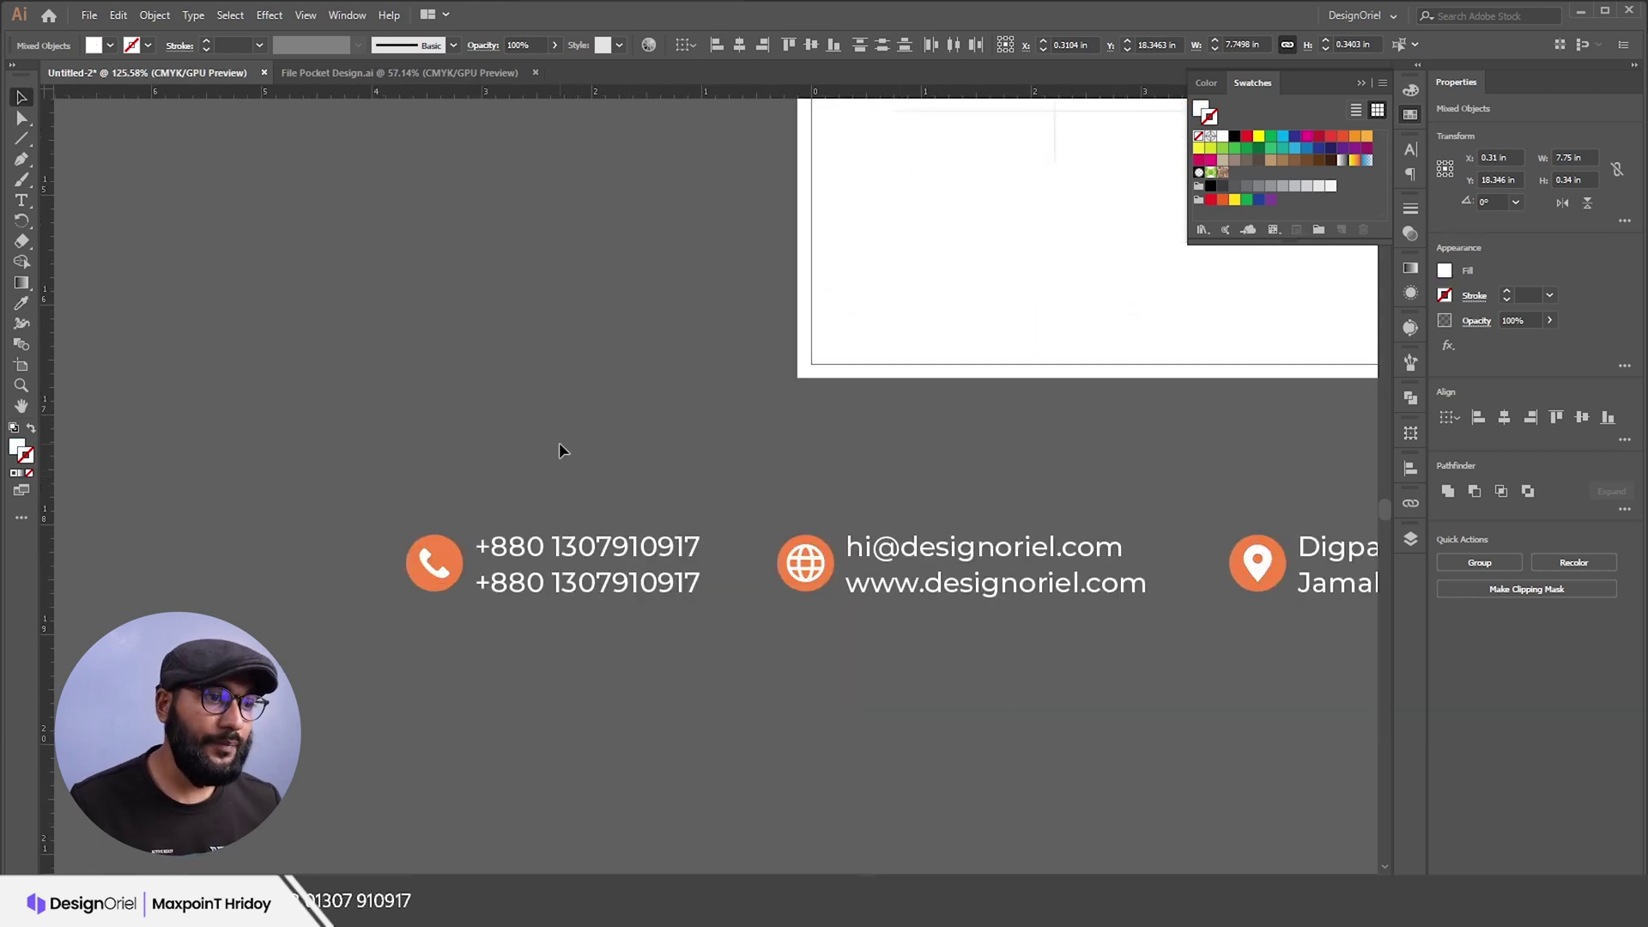
Step: Move the contact row onto the calendar page just below the date grid and bring it to the front
scroll(558, 464, down, 4)
drag(847, 522, 1041, 409)
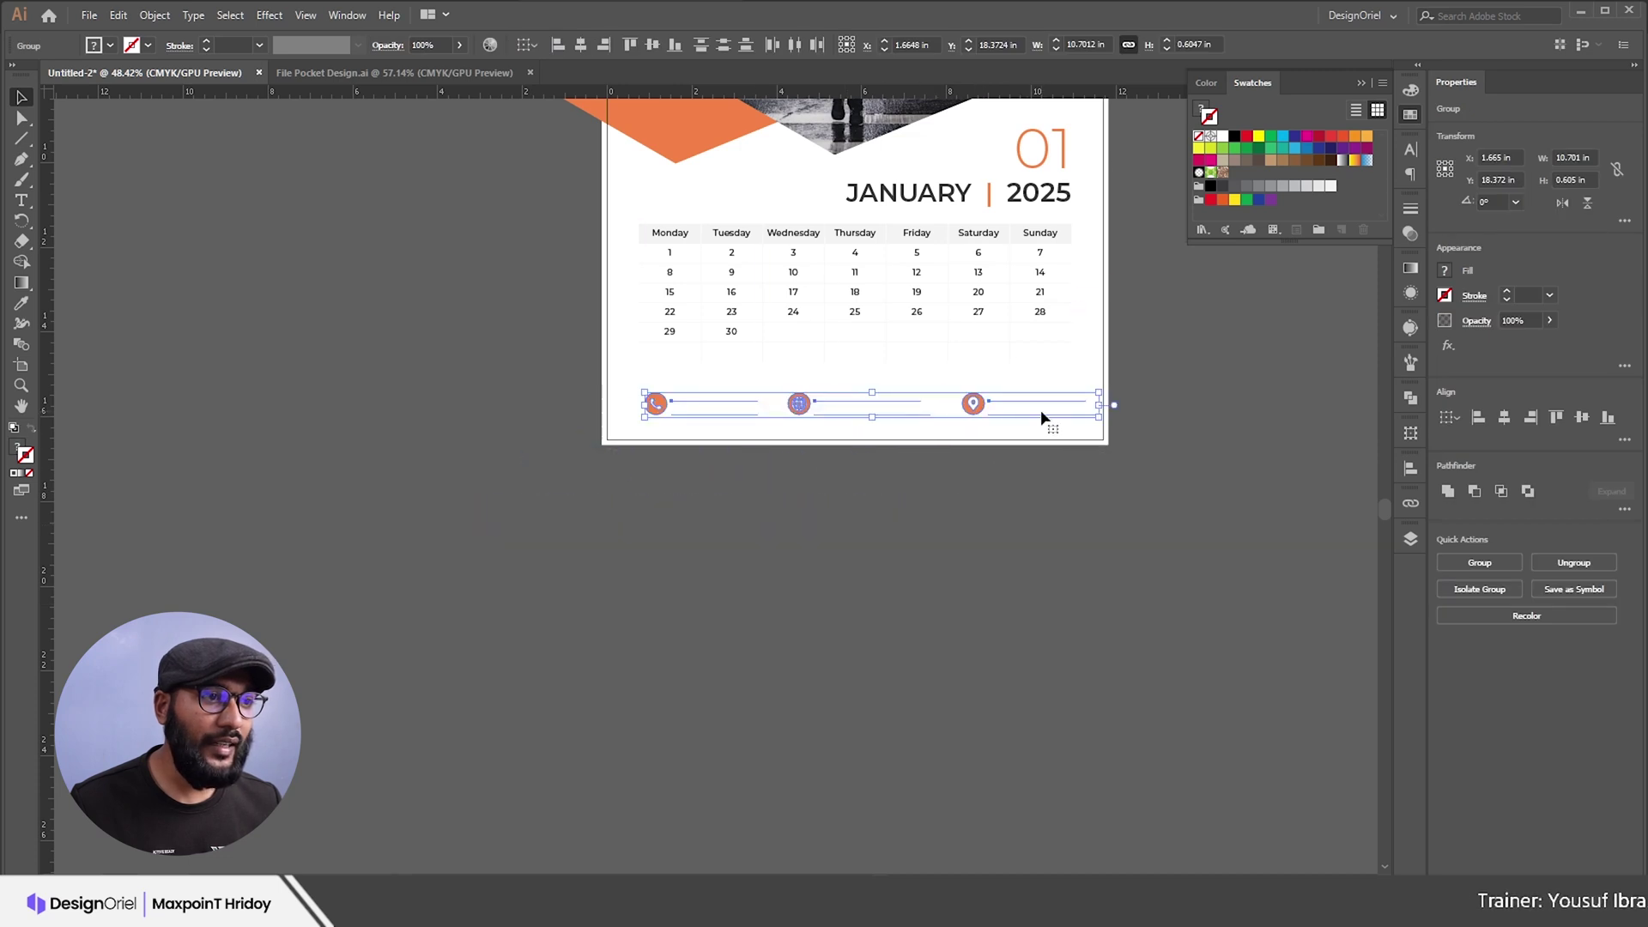
scroll(1041, 409, up, 2)
right_click(1014, 409)
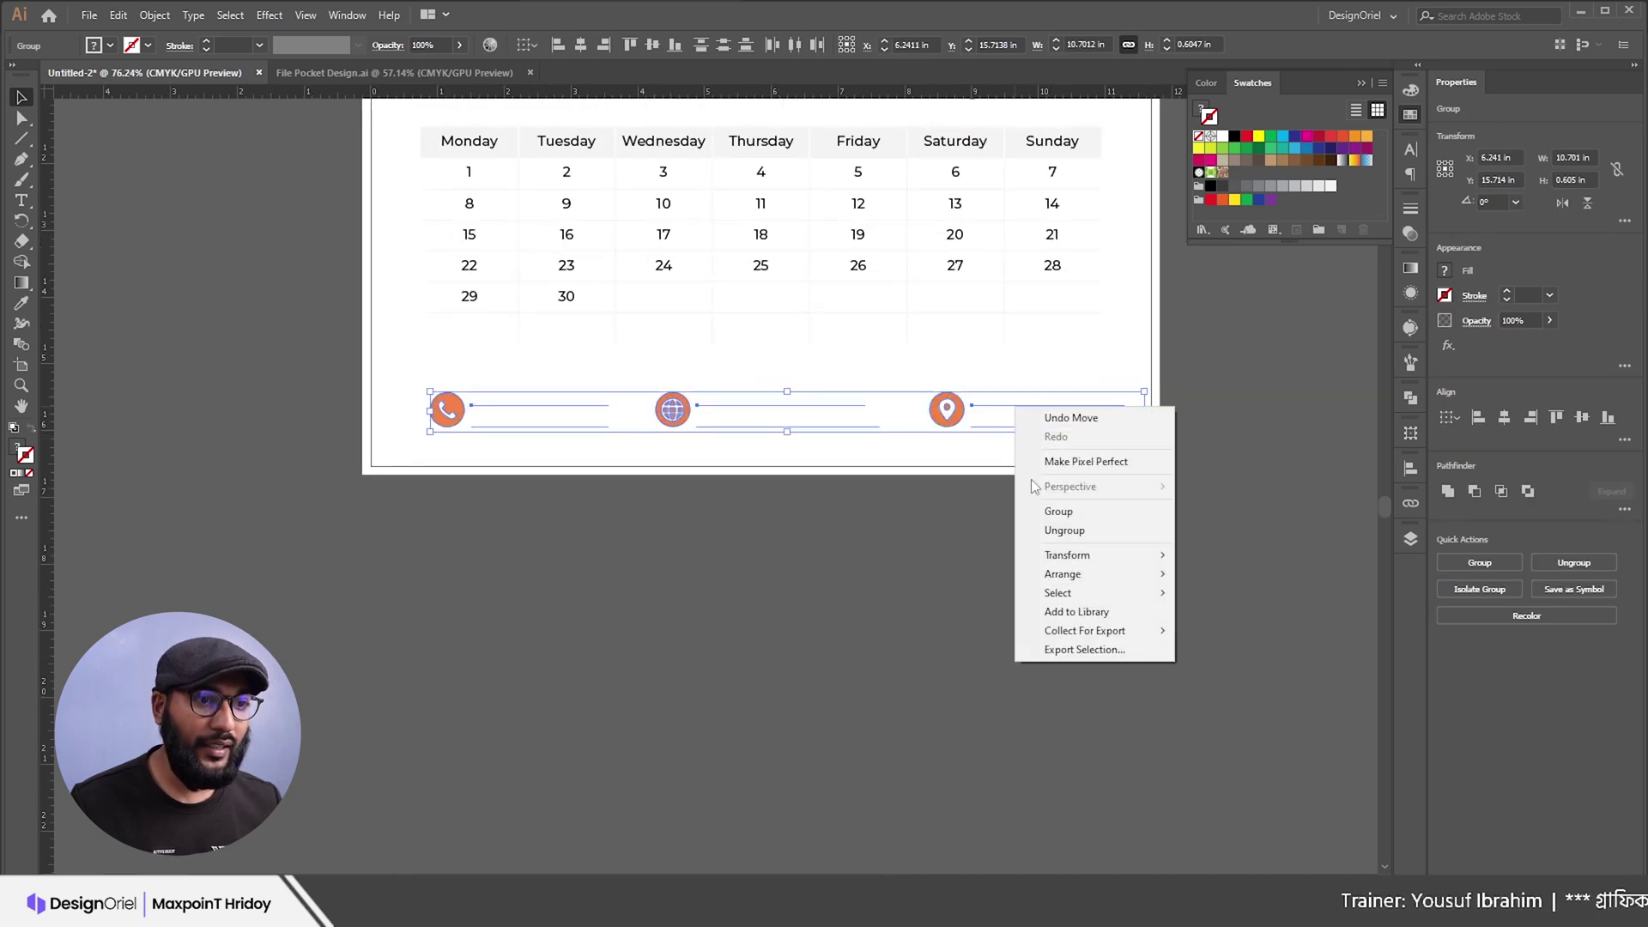
mouse_move(1090, 574)
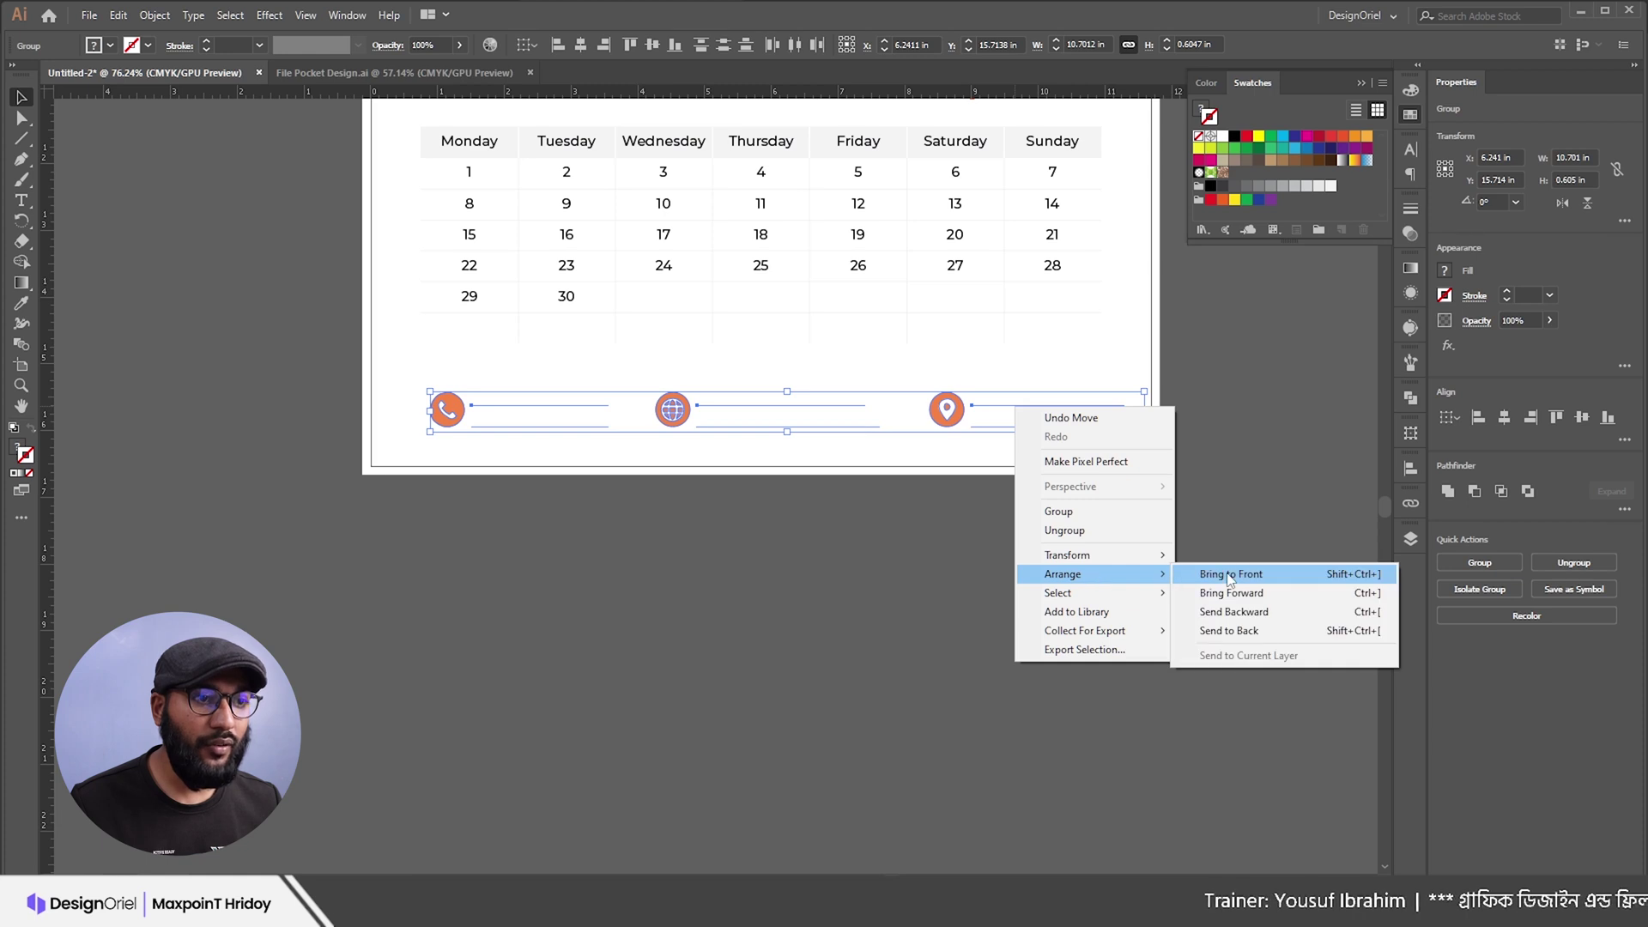
click(1229, 575)
click(174, 129)
Step: Fill the text of all three contact items with the dark gray swatch
click(23, 120)
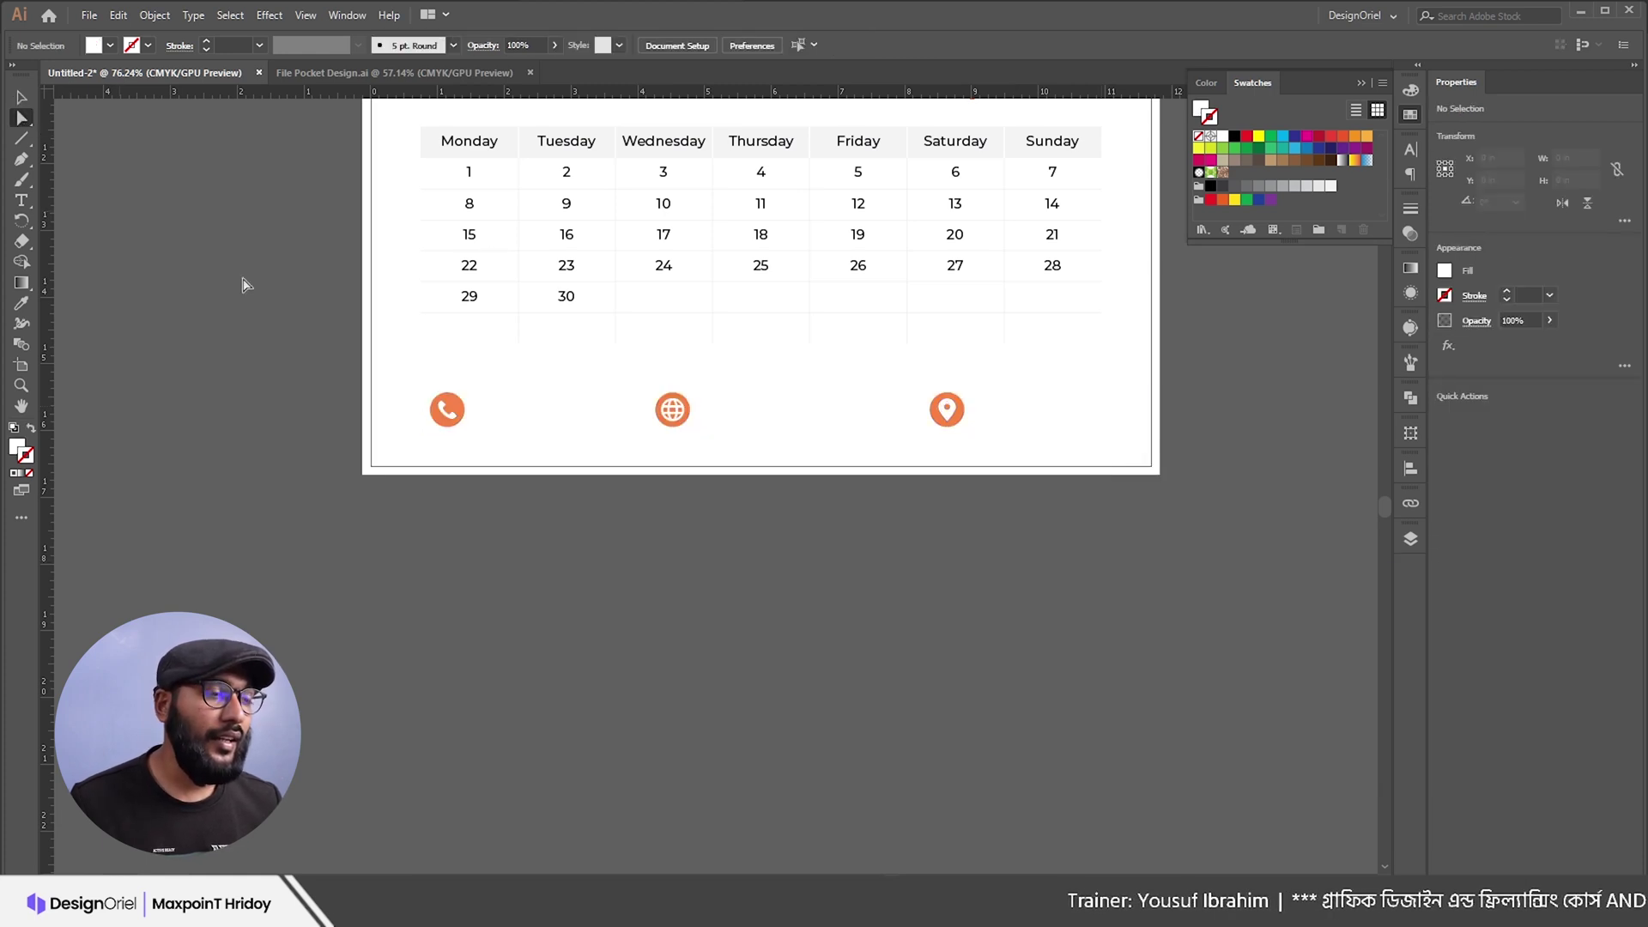
click(519, 426)
shift+click(766, 419)
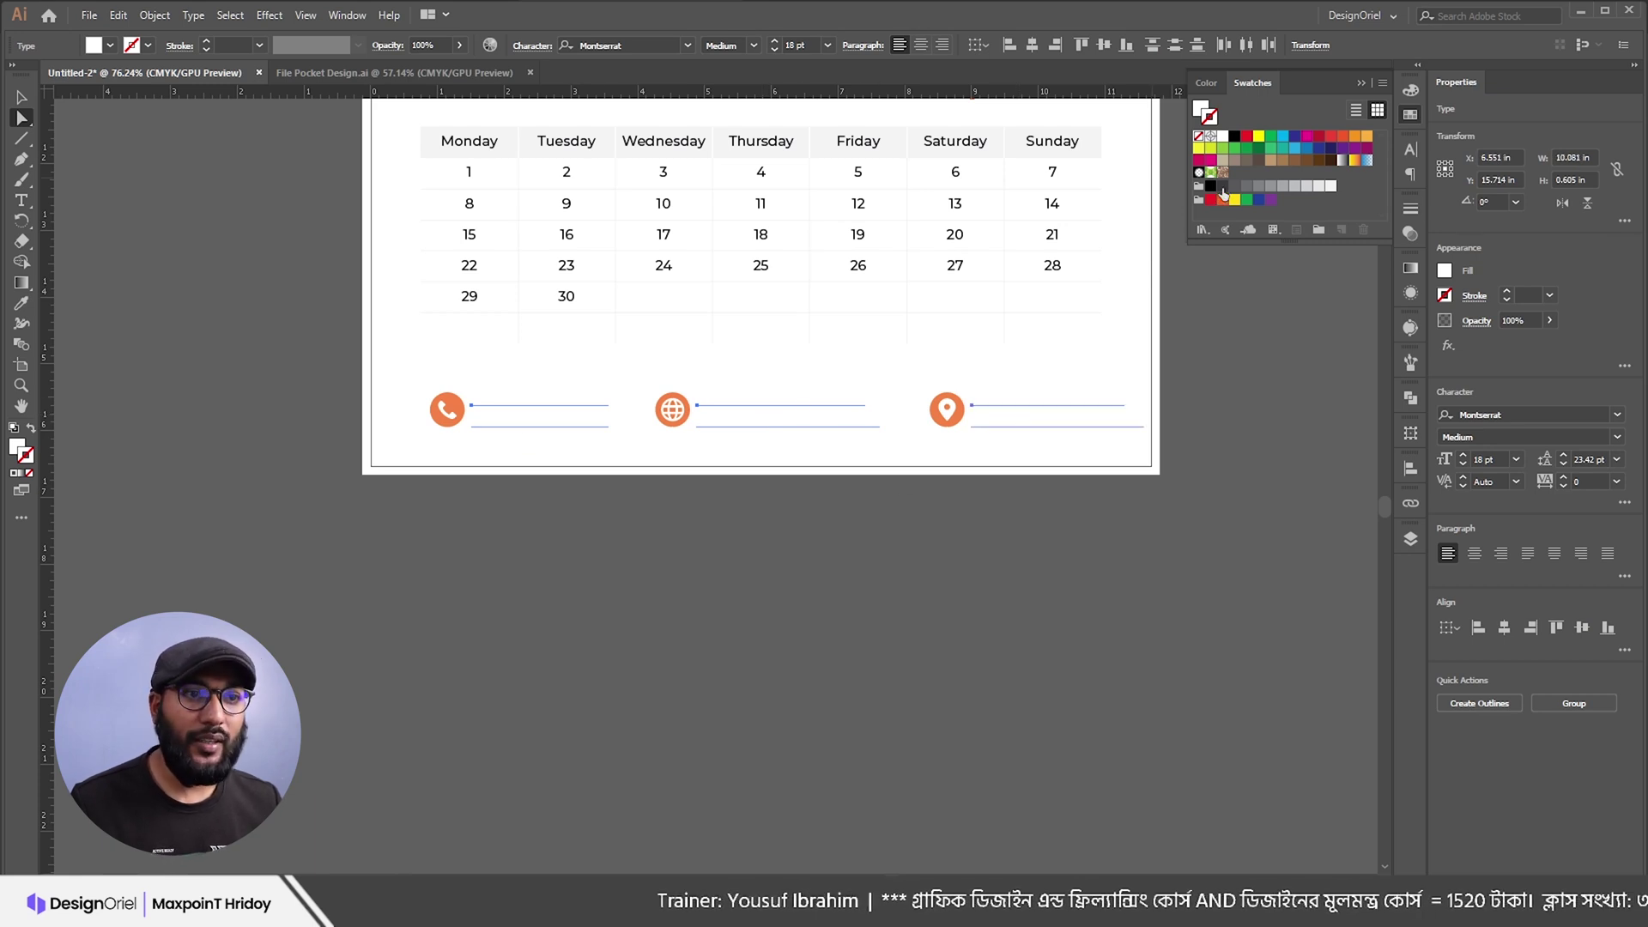
click(1222, 187)
key(ctrl+z)
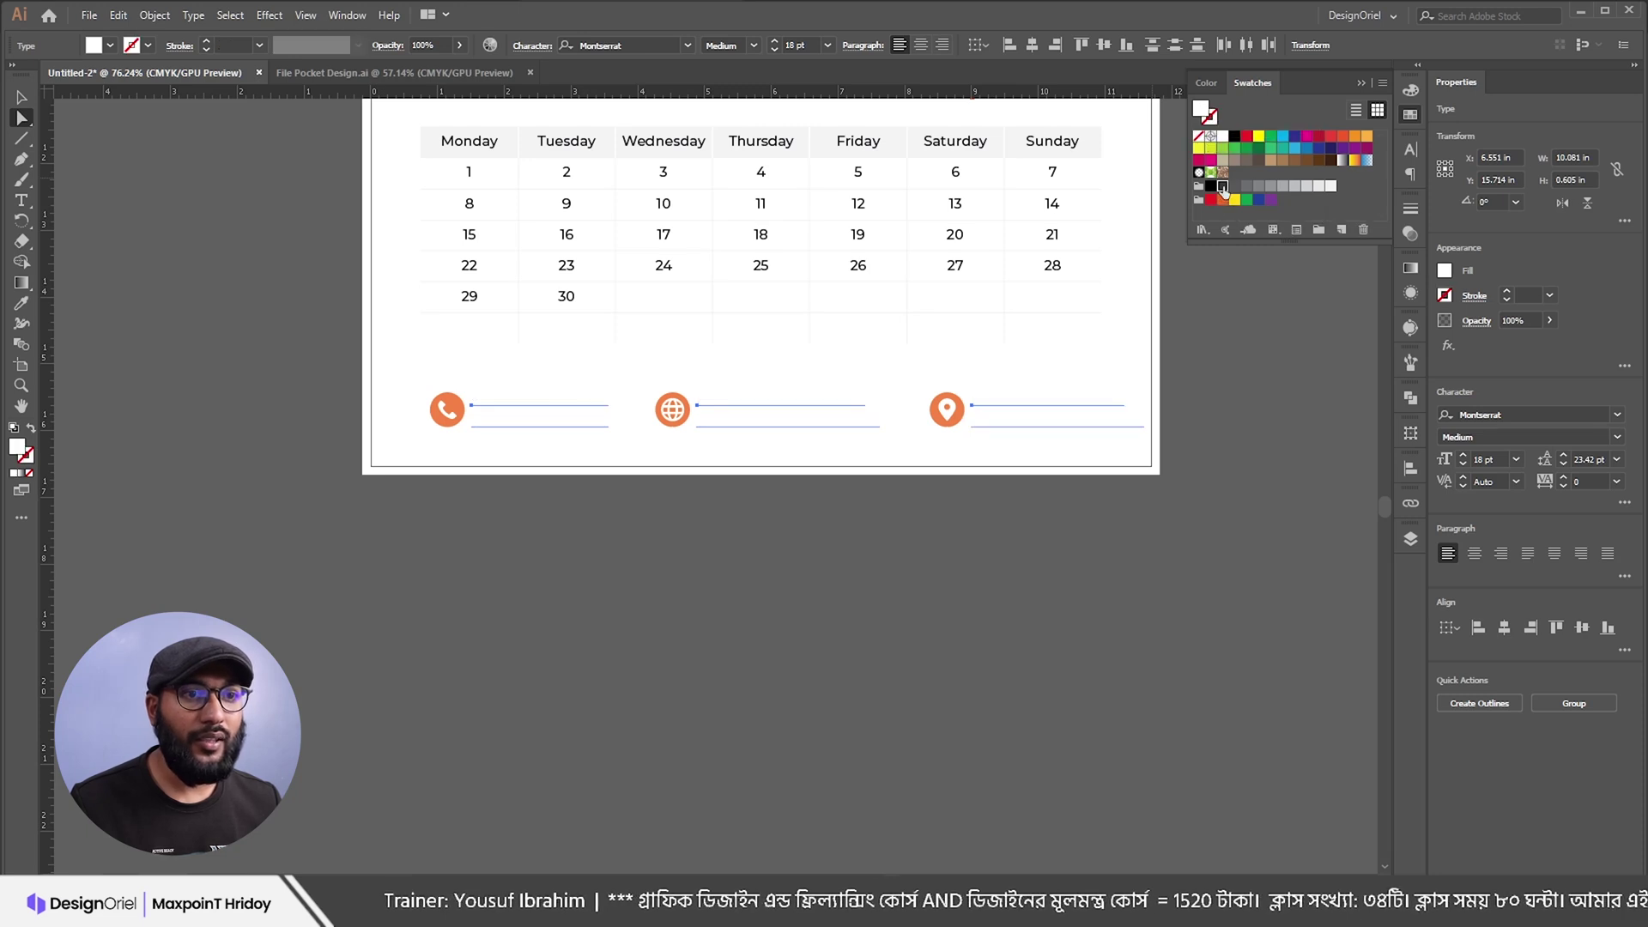
click(1223, 188)
key(v)
click(1126, 368)
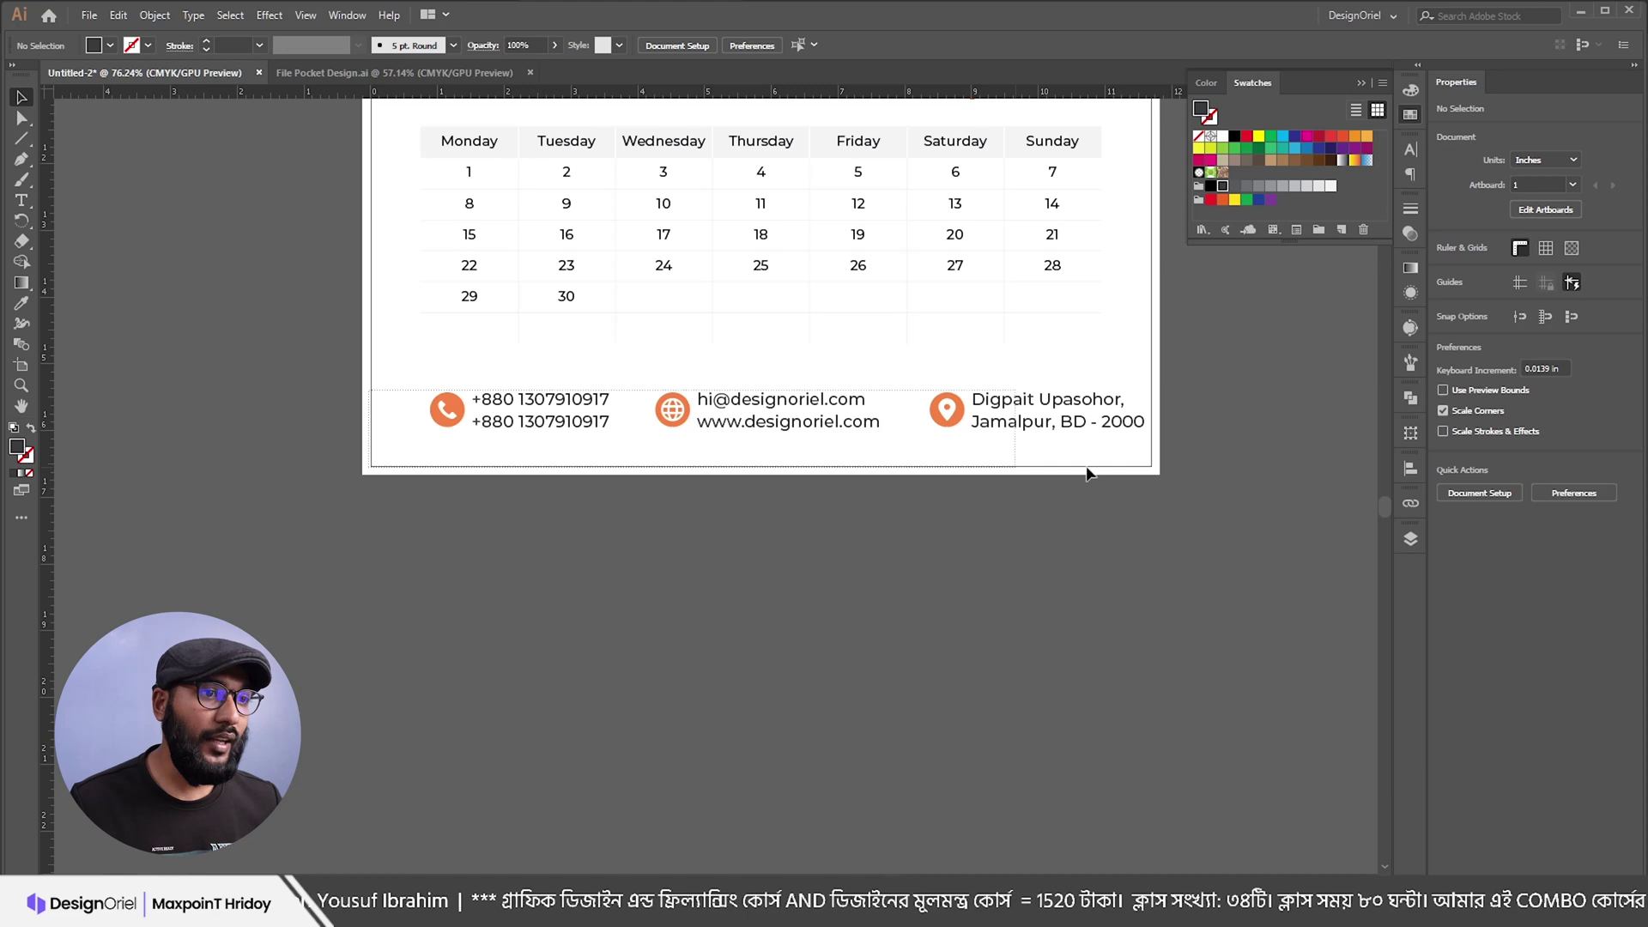
Step: Scale the contact row to the date grid's width, about 10.19 in, and nudge it slightly upward
click(1141, 419)
drag(1149, 410, 1104, 407)
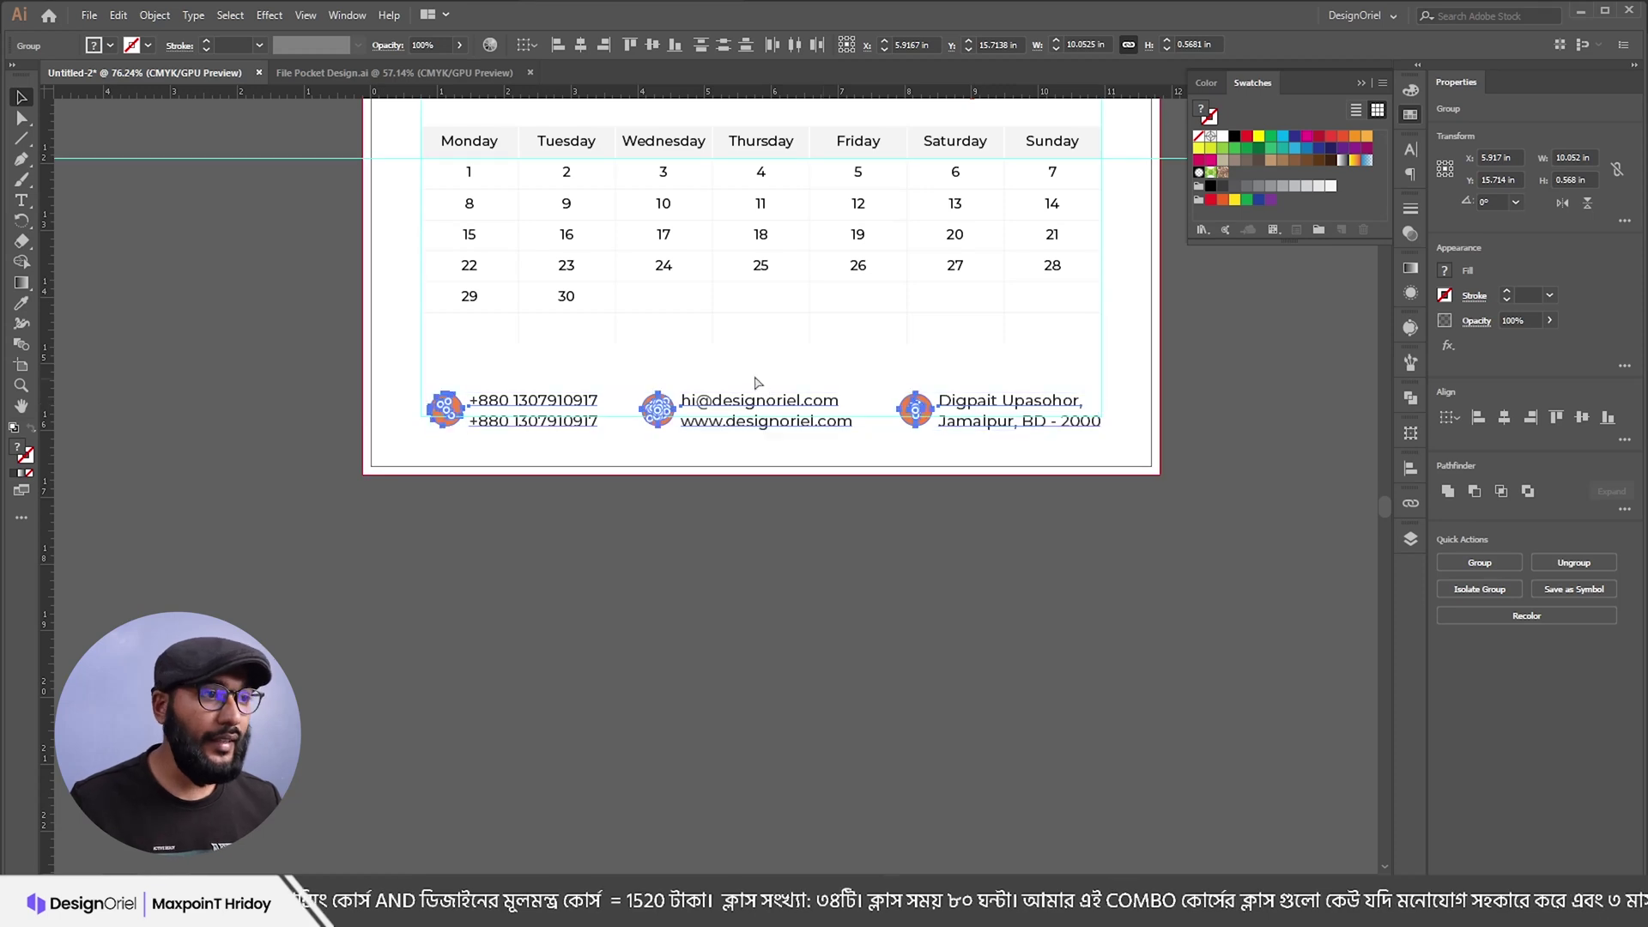
ctrl+click(454, 424)
key(ctrl+z)
drag(521, 416, 521, 400)
key(Up)
key(Up)
key(Up)
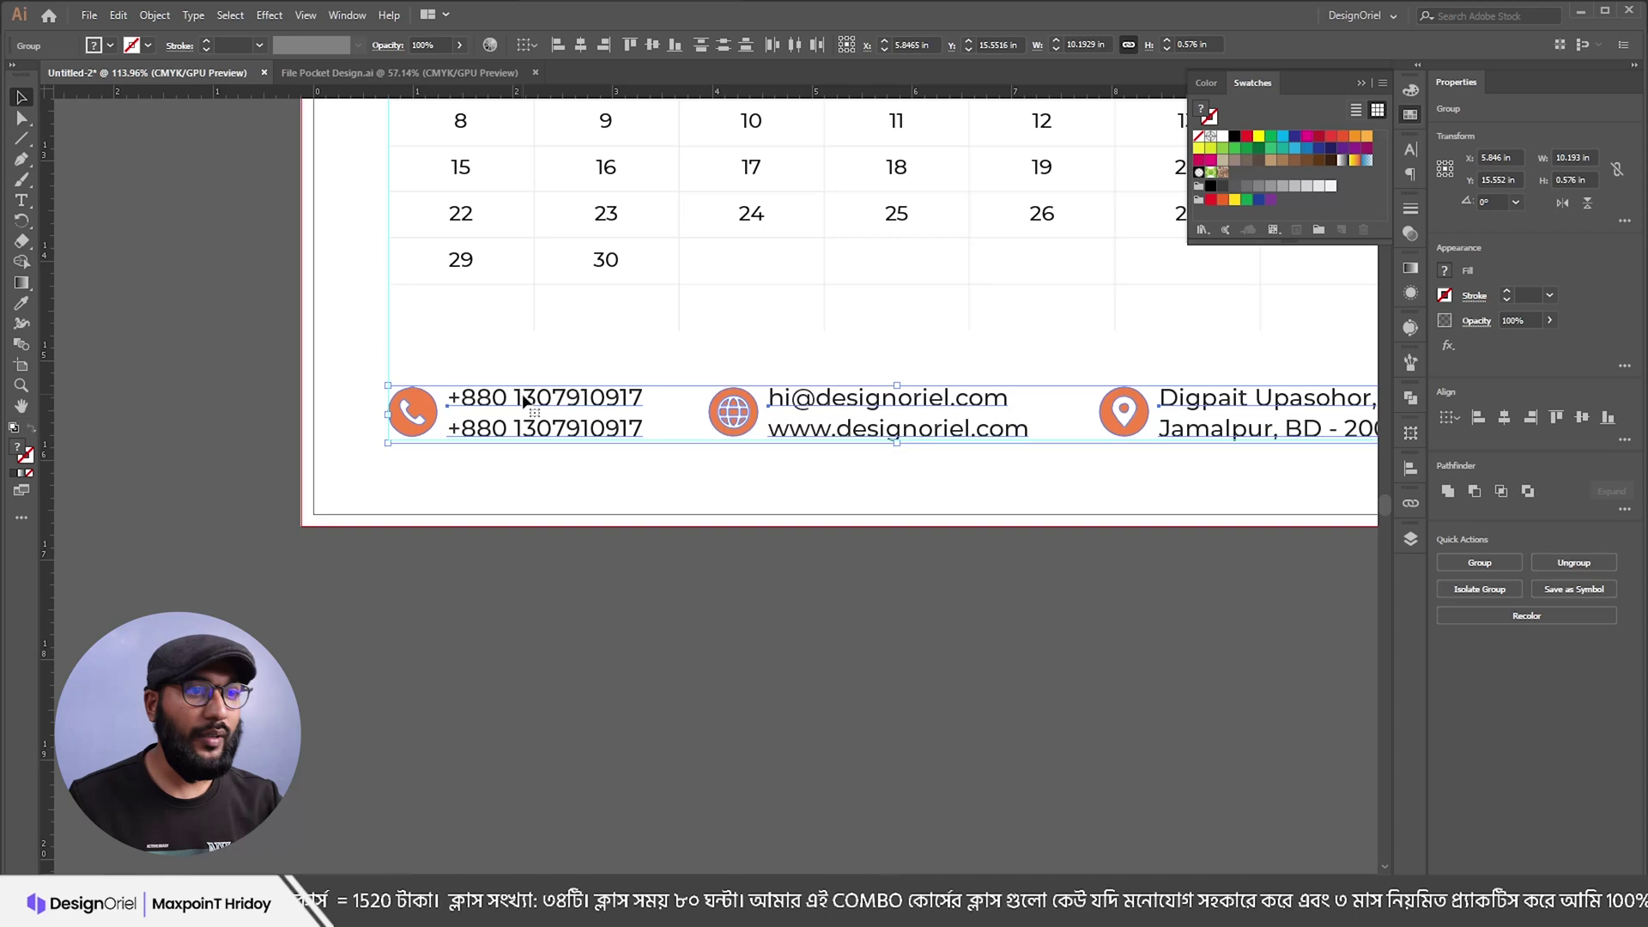
key(Up)
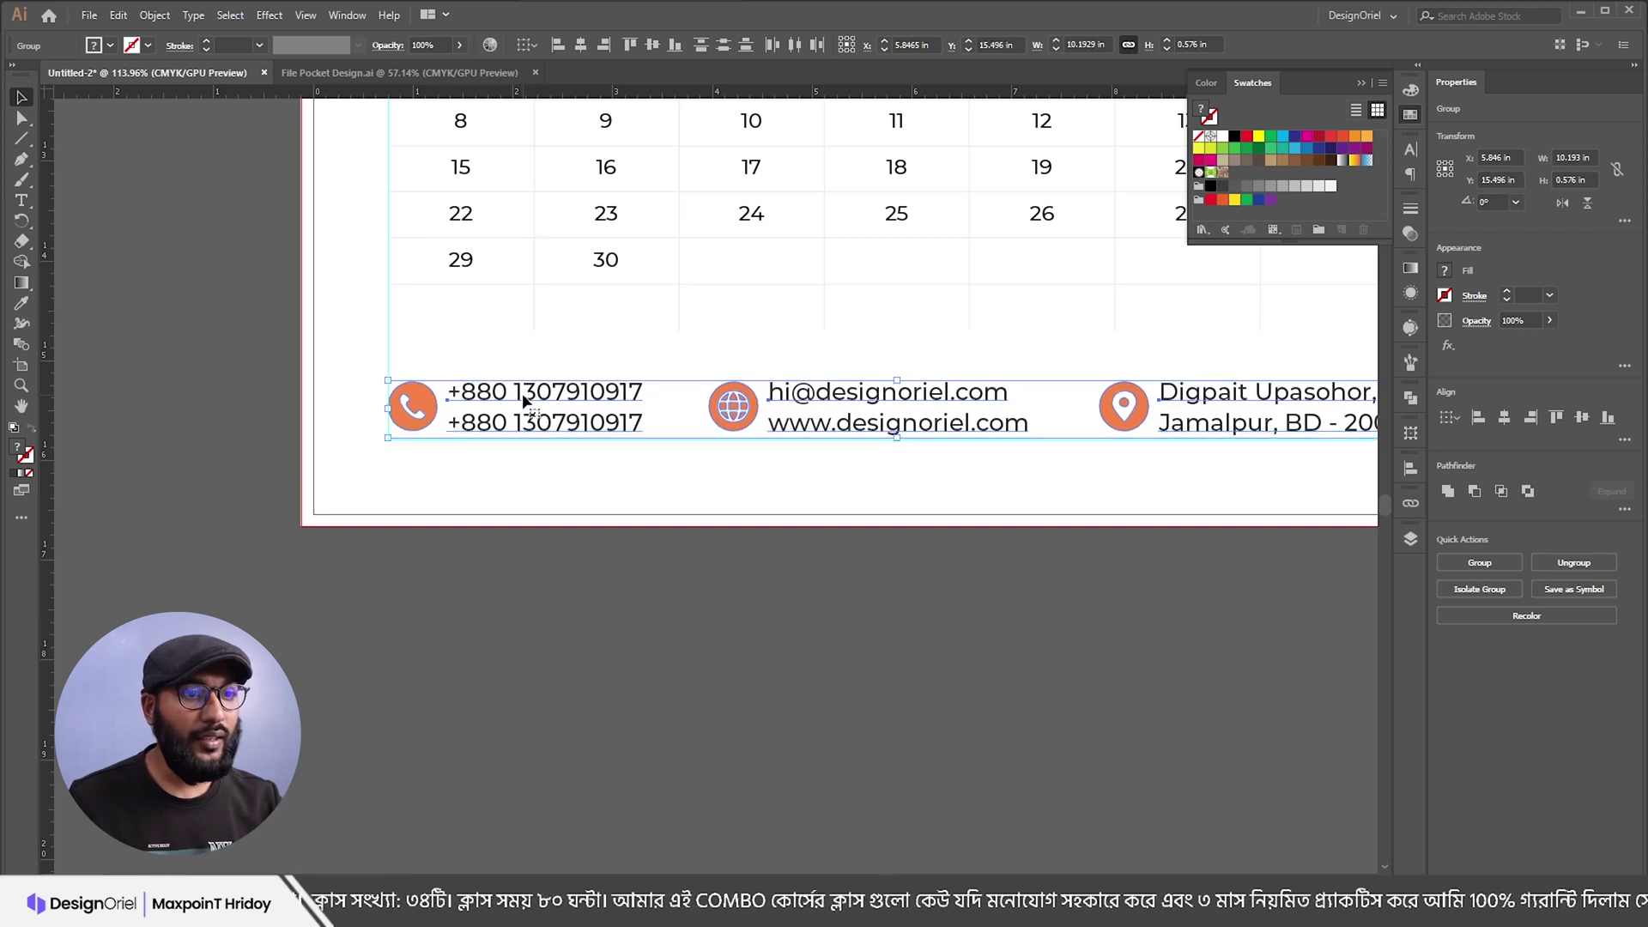
Step: Distribute the horizontal spacing evenly between the phone, web and address contact items
click(1624, 440)
click(1478, 592)
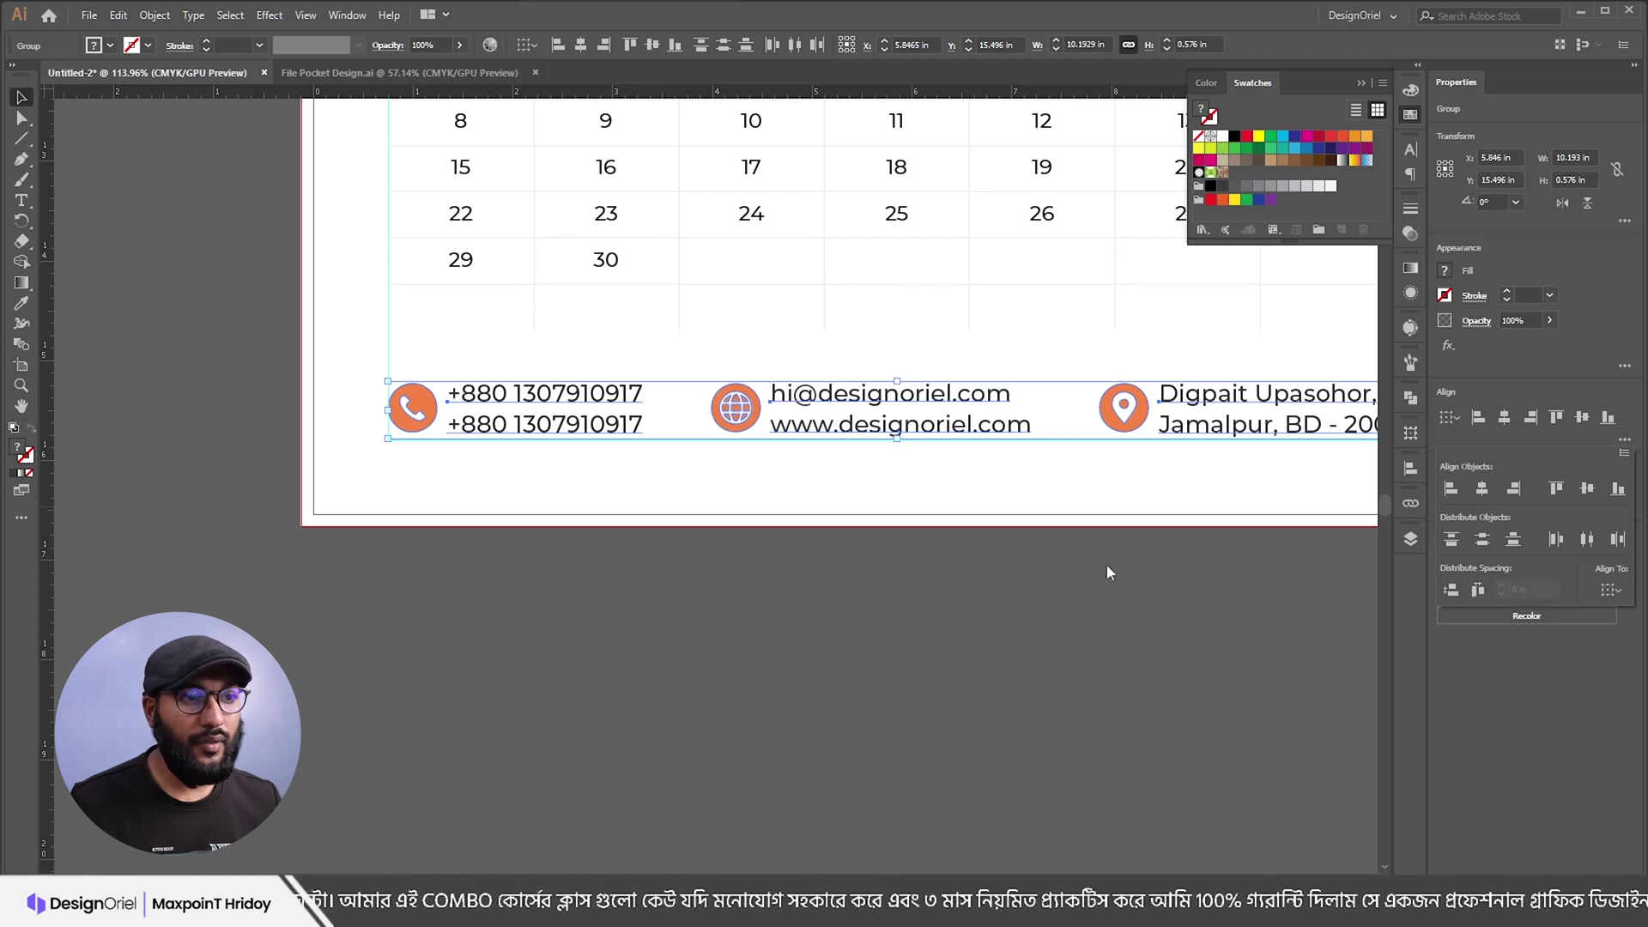
alt+scroll(1108, 573, down, 3)
click(781, 612)
Step: Set the text of all three contact items to 16 pt
key(a)
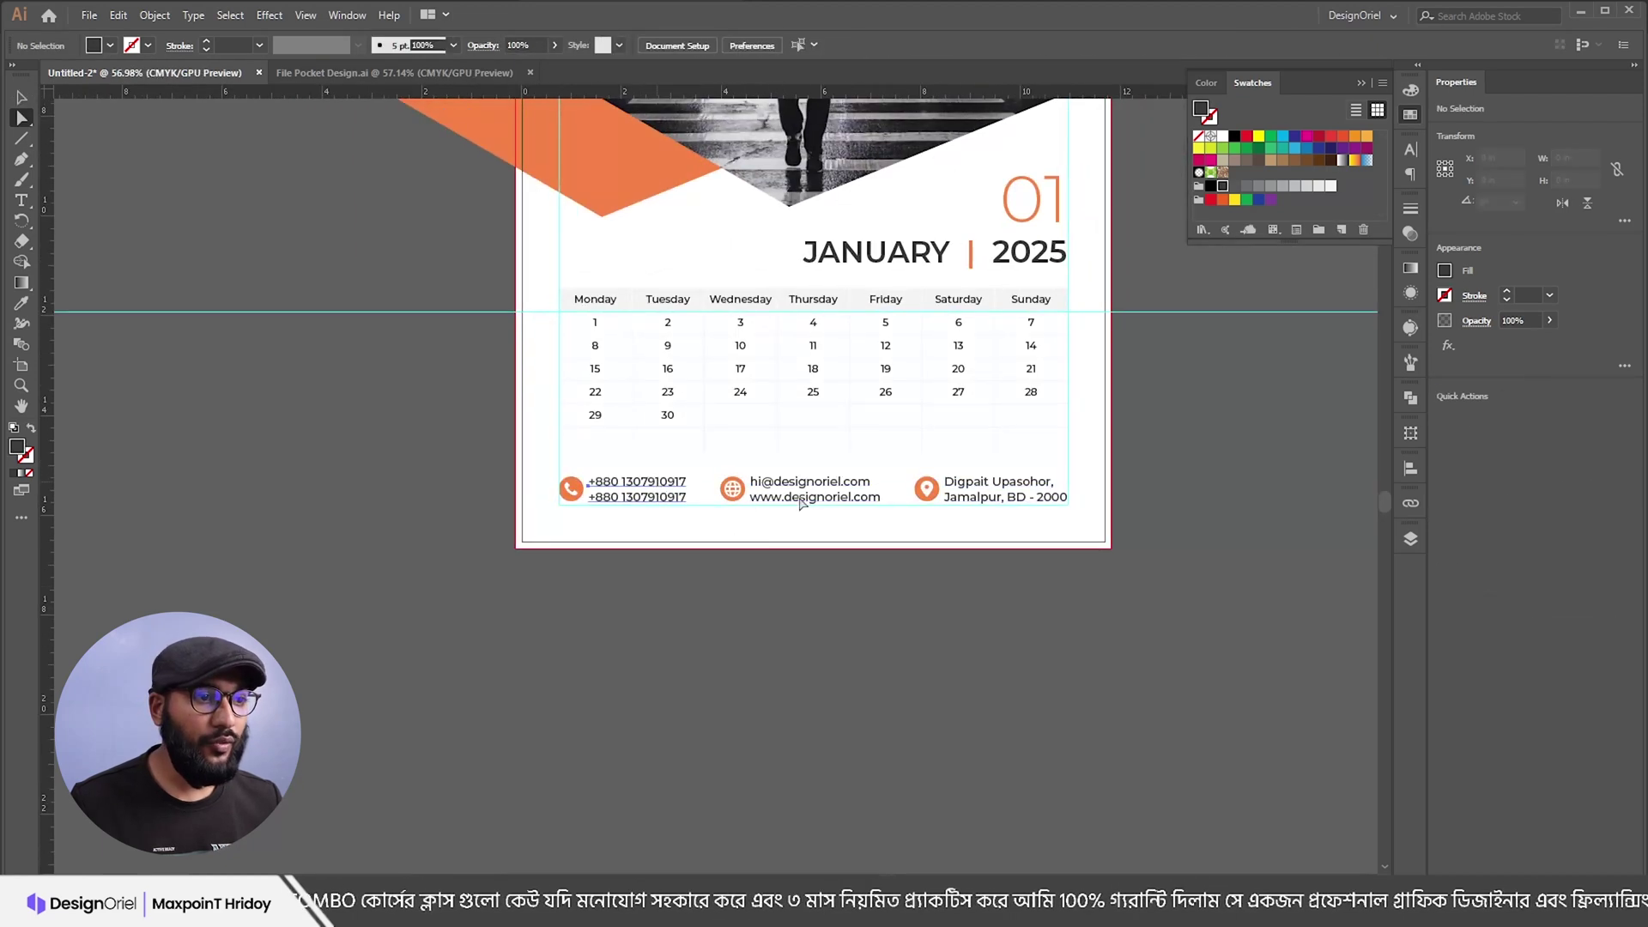
click(800, 502)
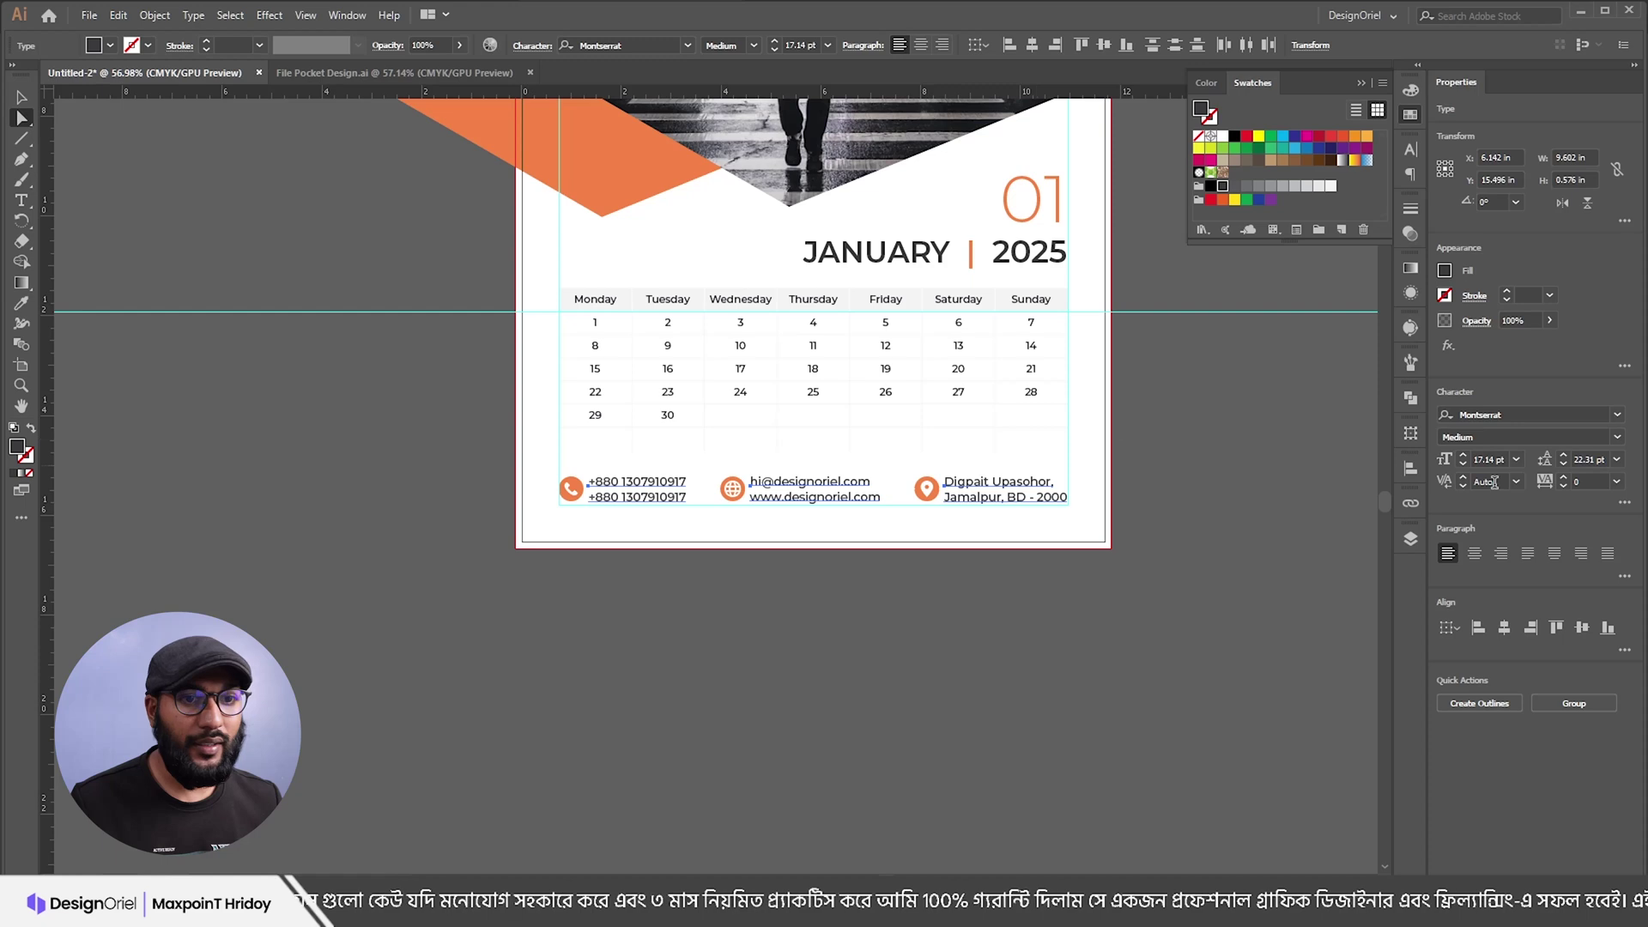
click(1462, 465)
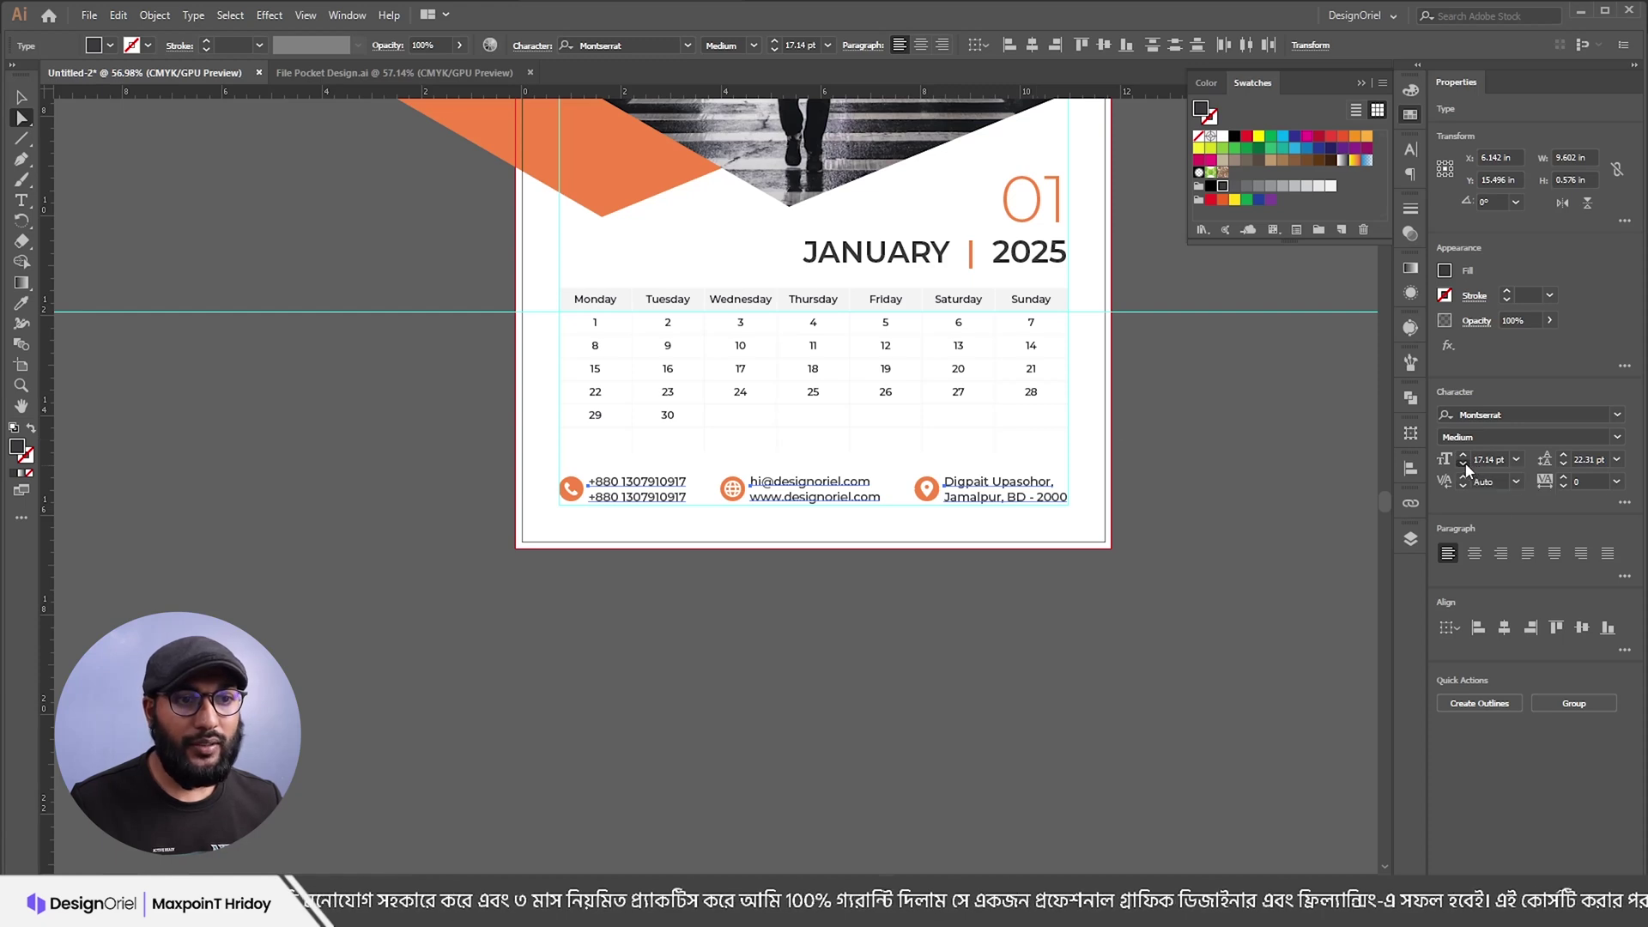
click(898, 515)
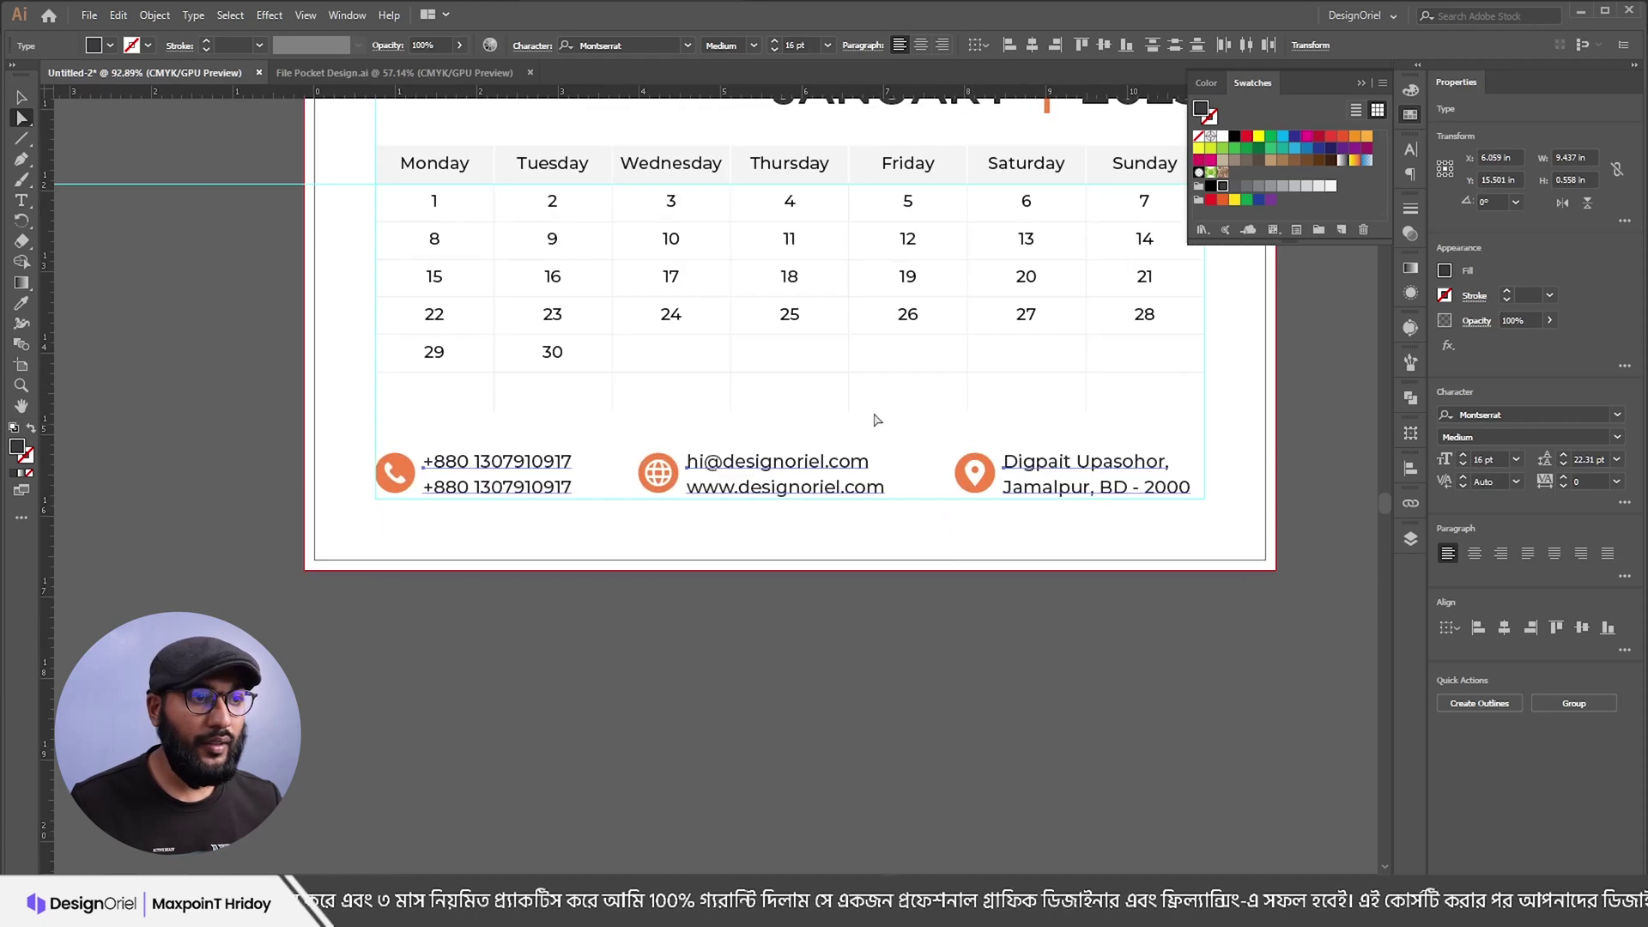
Step: Set all the date numbers in the calendar grid to 16 pt
click(434, 201)
key(ctrl+a)
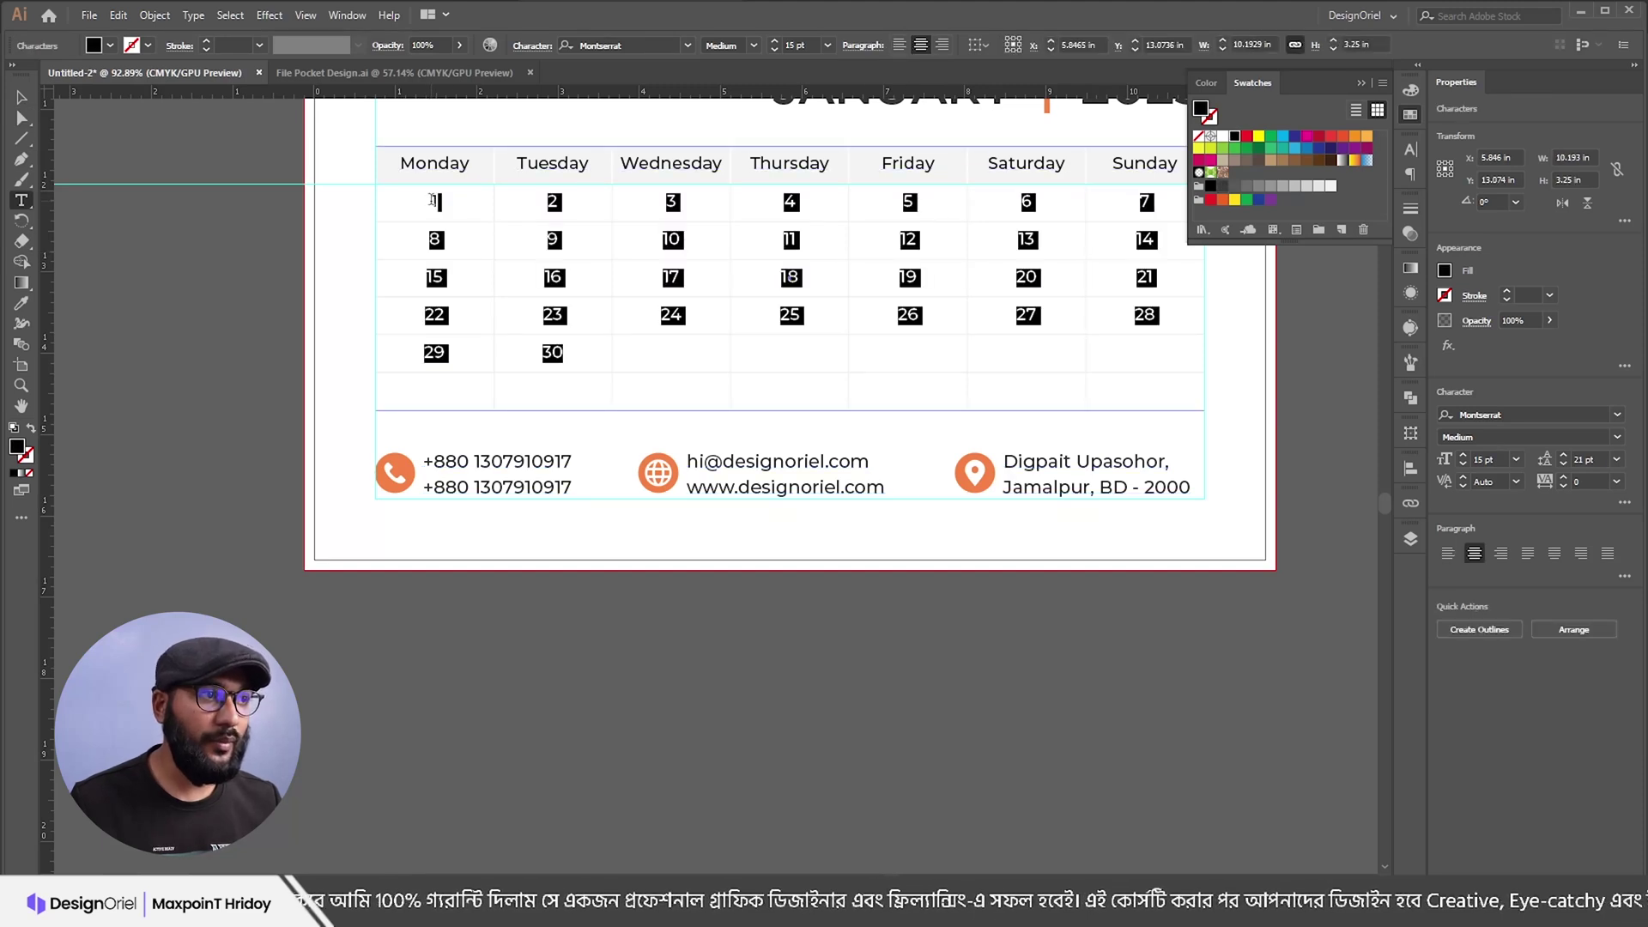
click(1464, 458)
click(1464, 458)
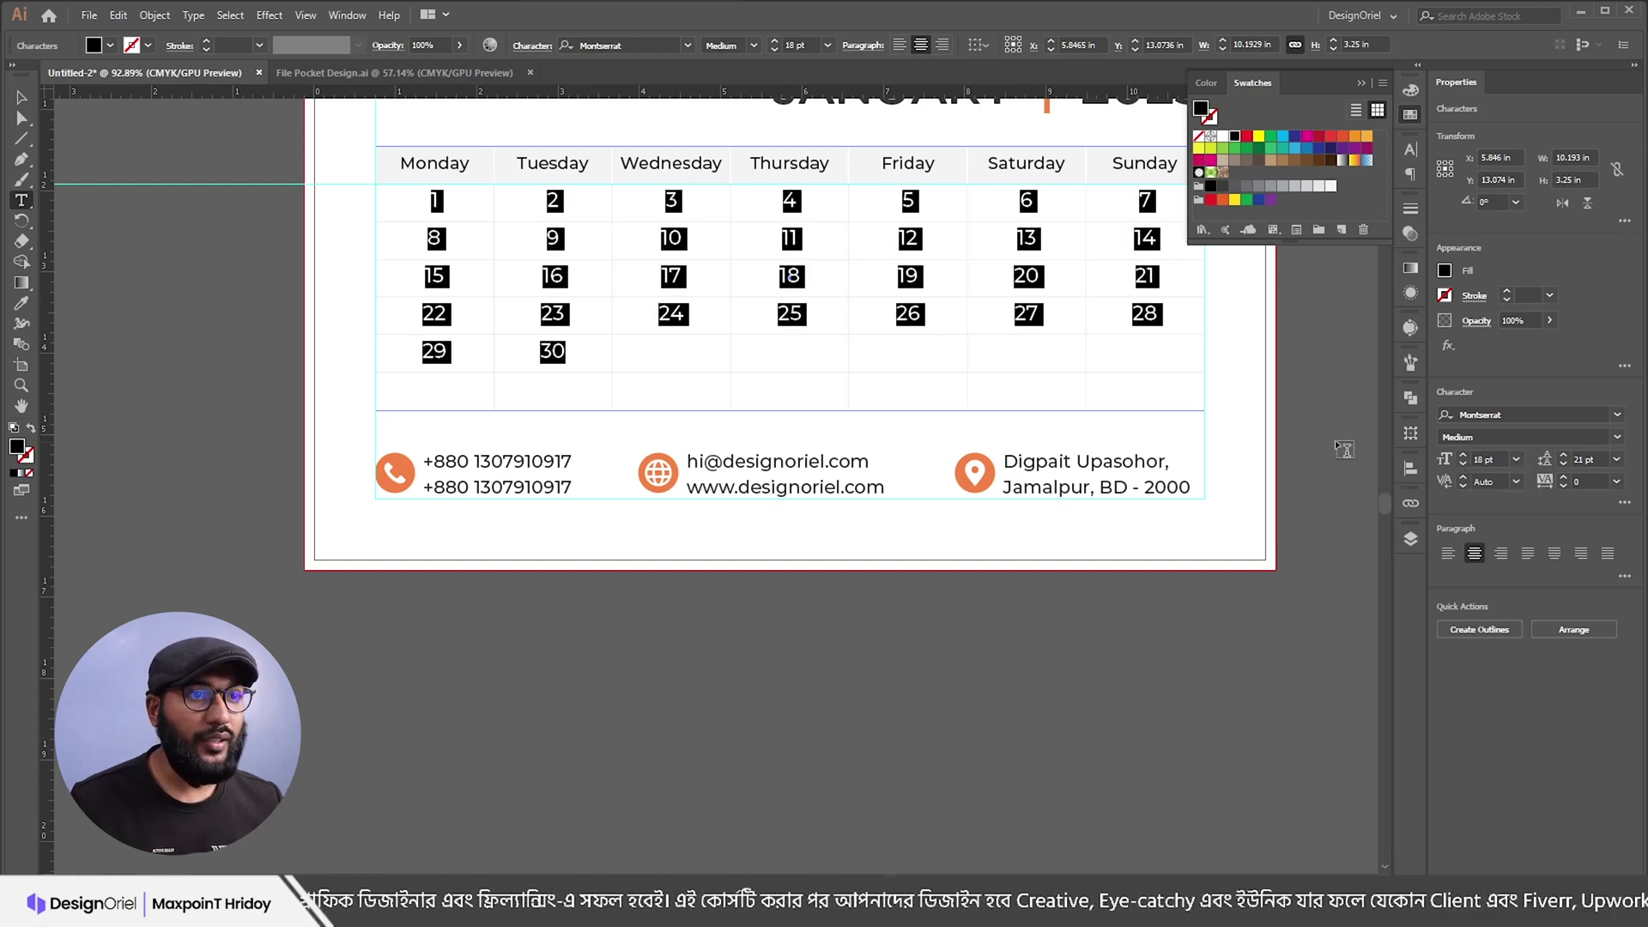
key(Escape)
click(1288, 381)
scroll(919, 383, down, 2)
scroll(919, 382, up, 2)
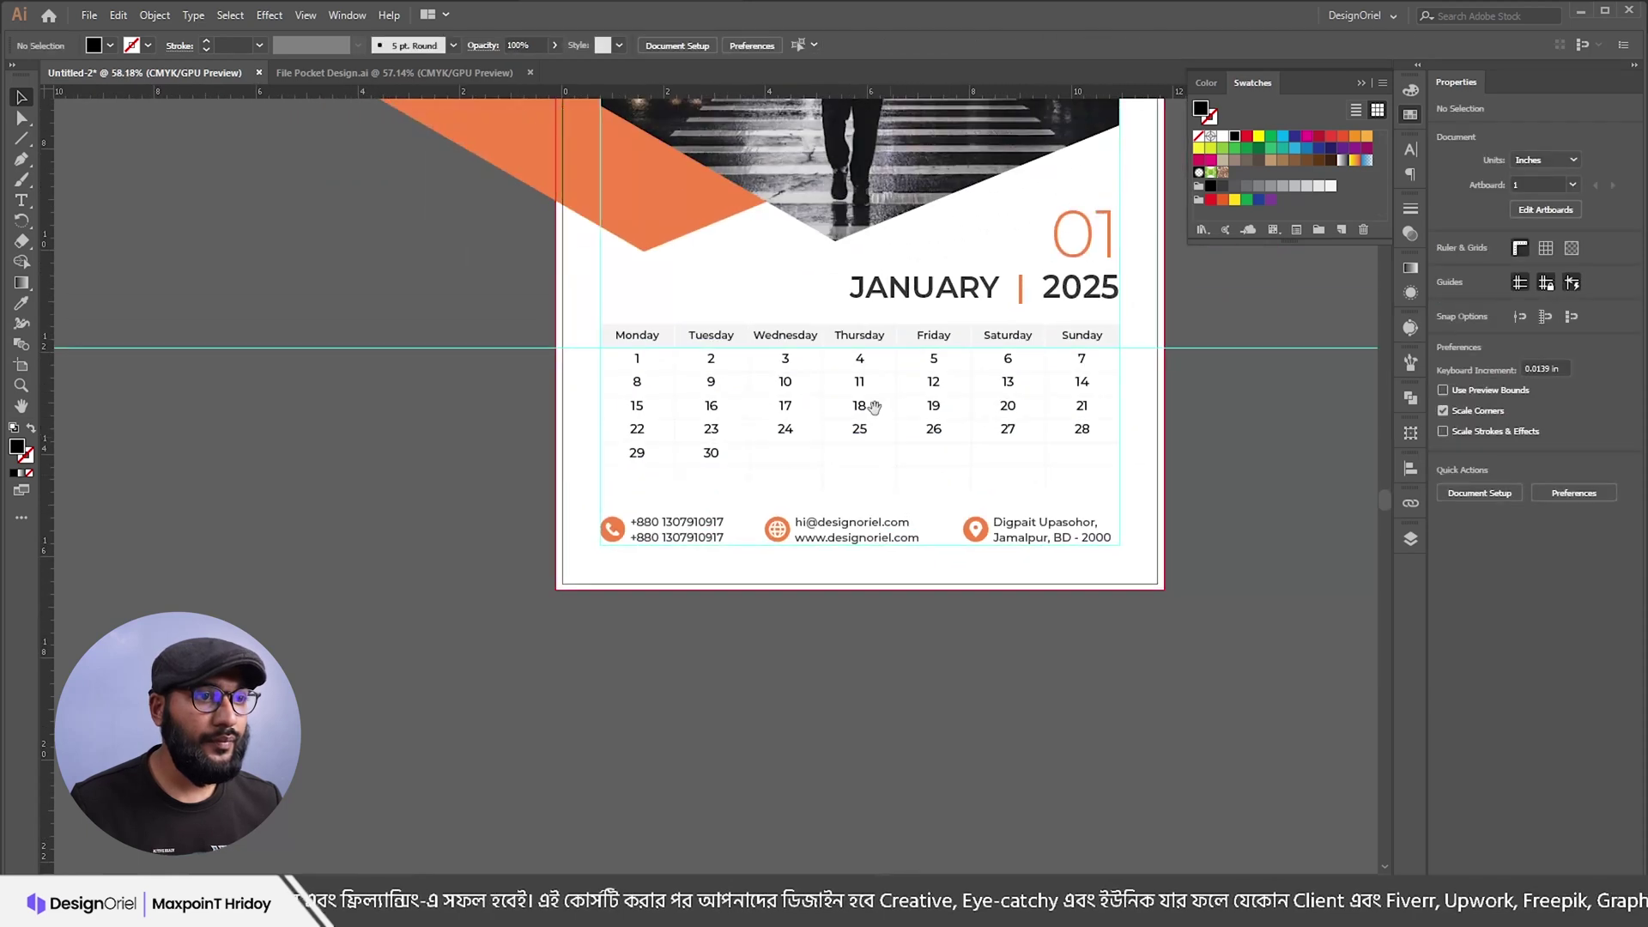
click(939, 445)
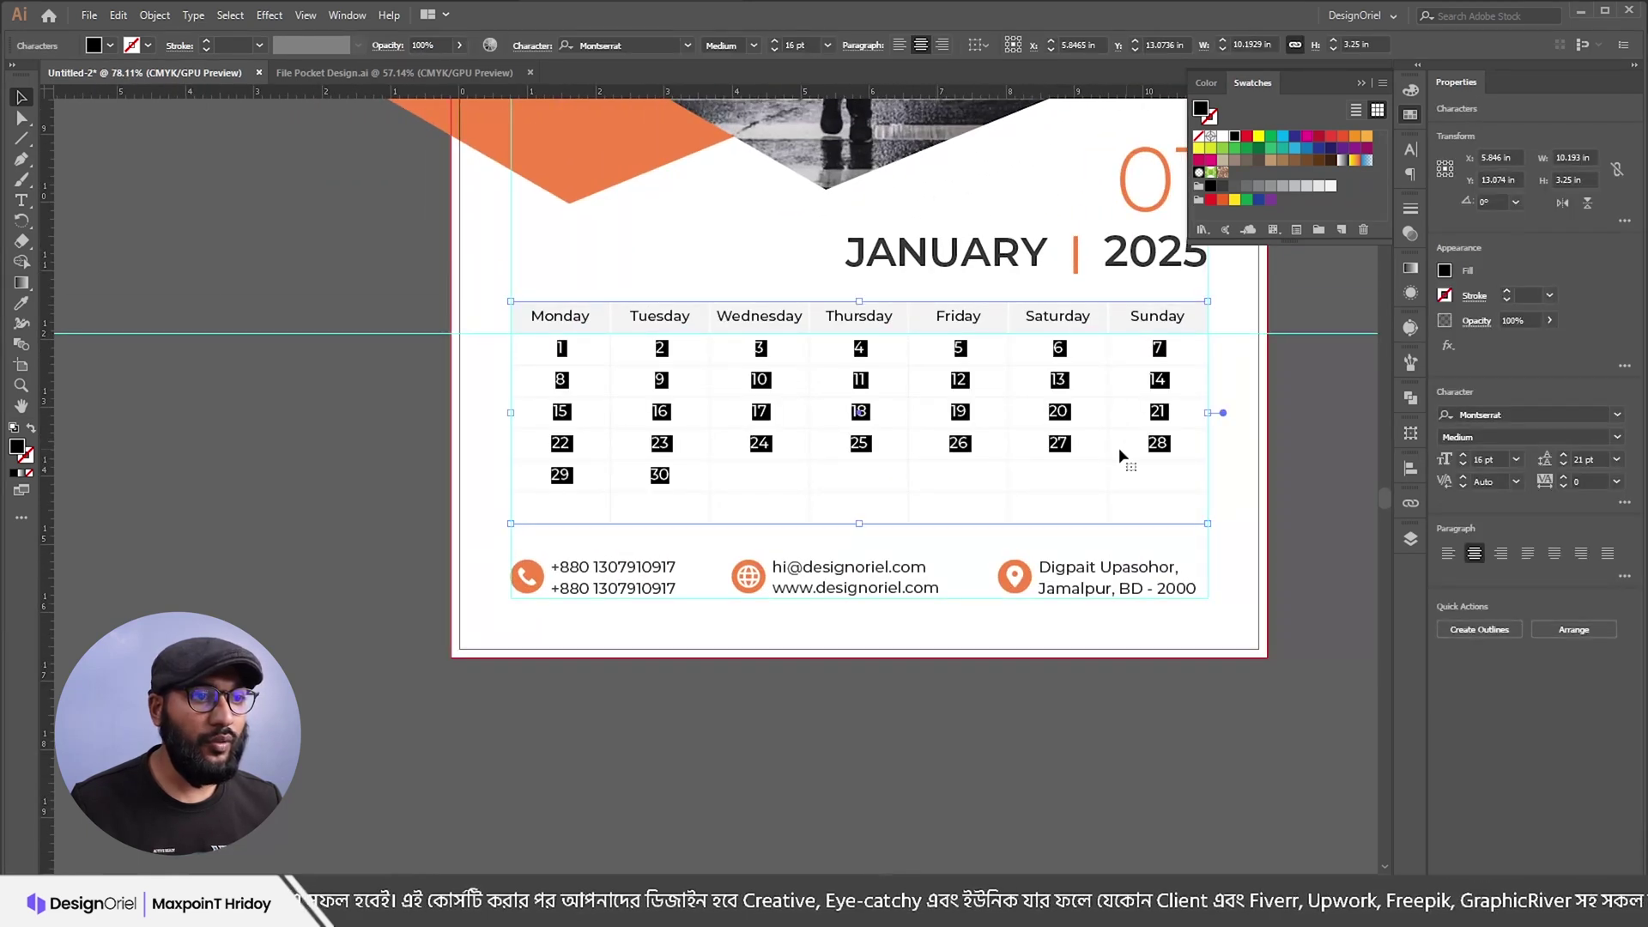
click(1296, 498)
Step: Reduce the text of all three contact items to 15 pt
key(a)
click(655, 571)
shift+click(1132, 575)
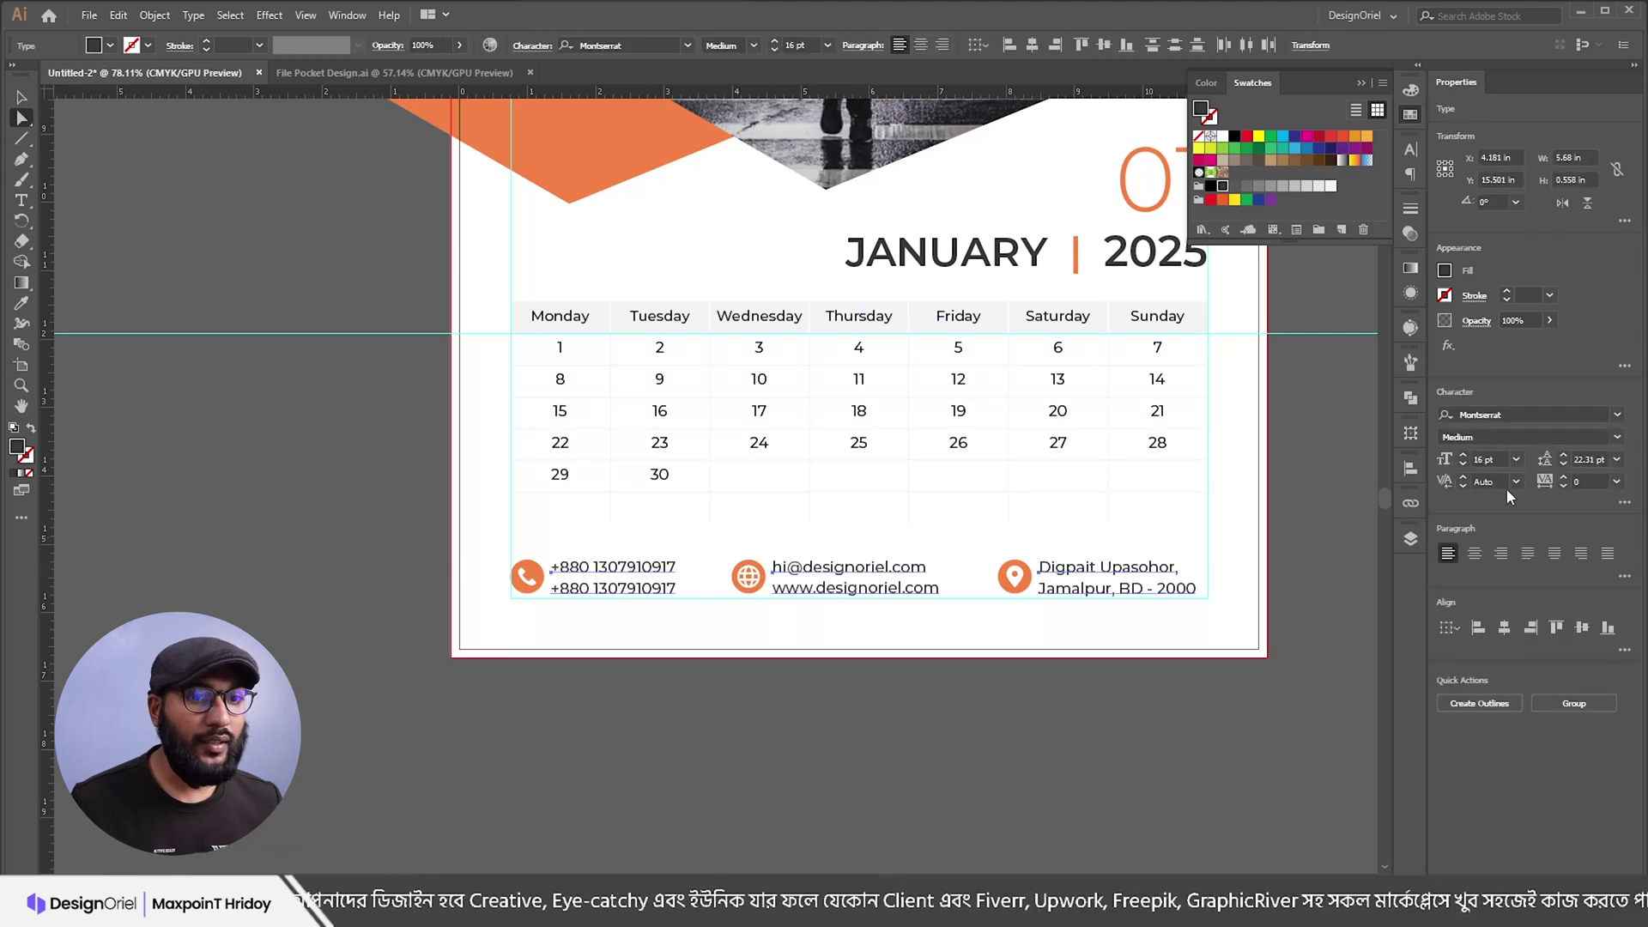
click(1464, 465)
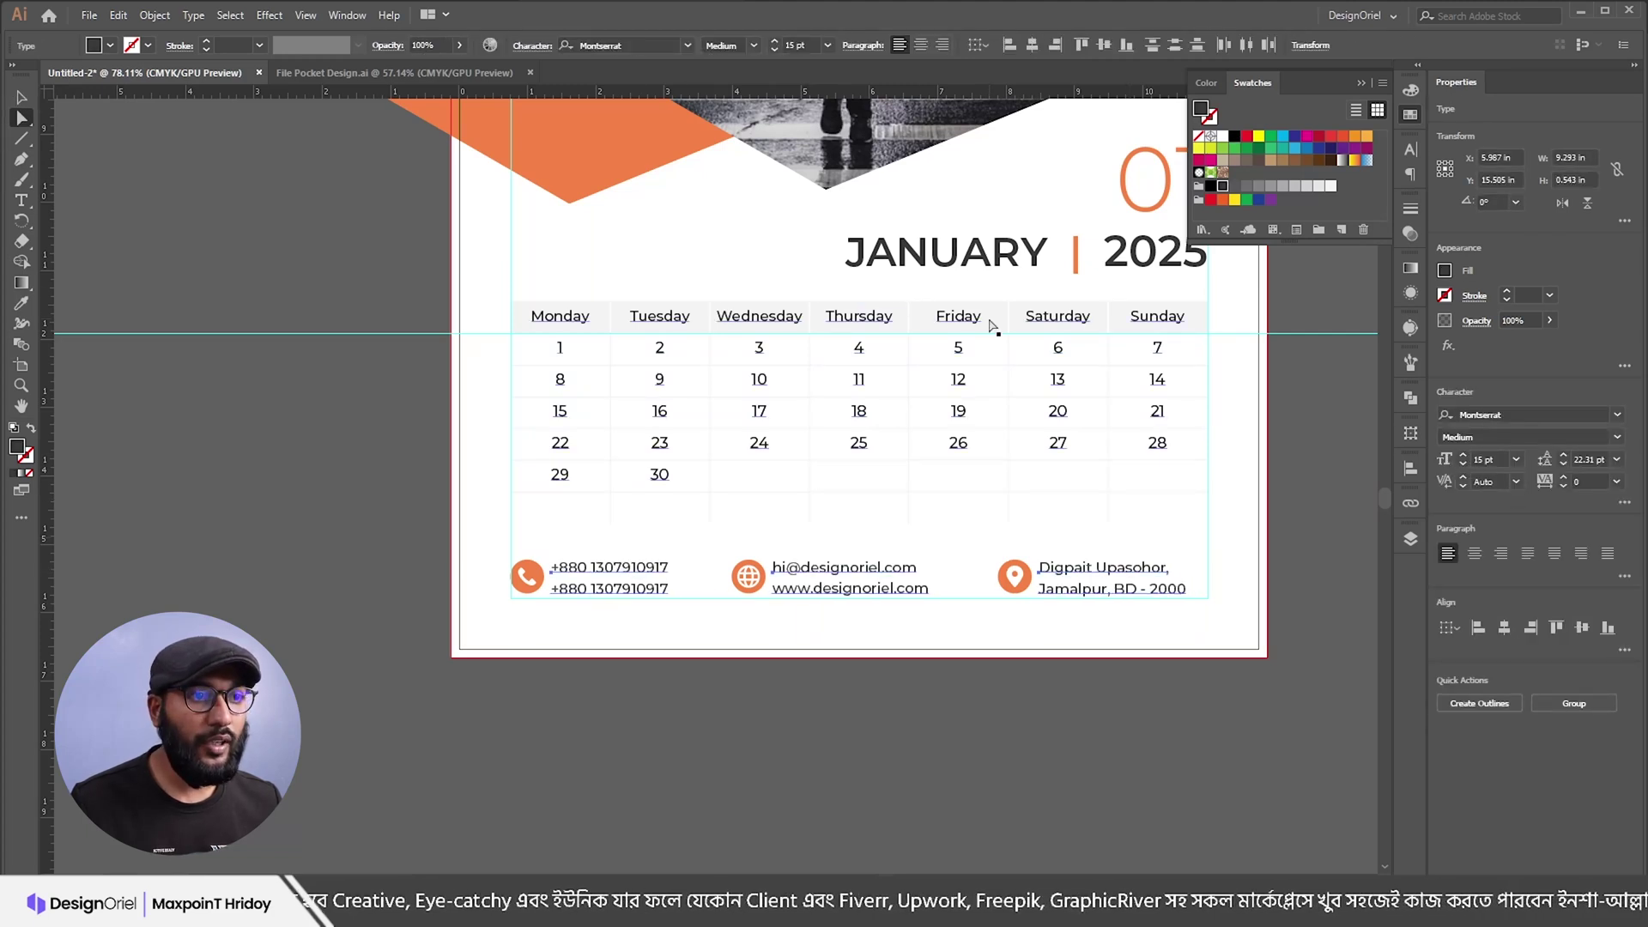
Step: Redistribute the horizontal spacing evenly across the three resized contact items and deselect them
key(v)
click(801, 571)
shift+click(665, 577)
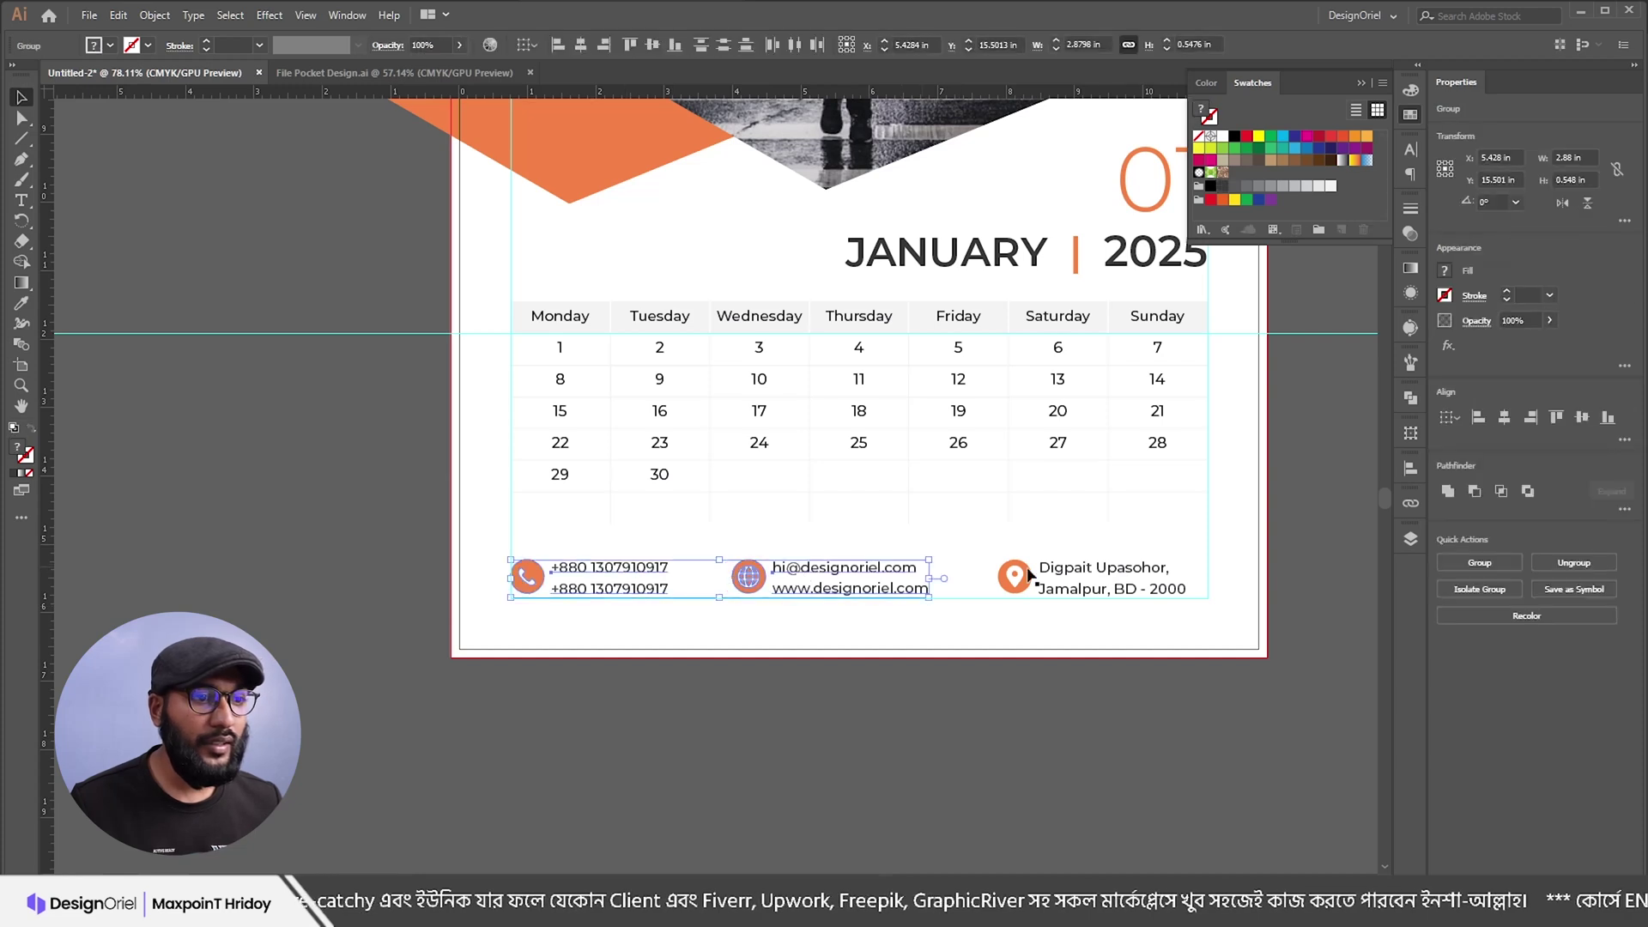
click(1625, 440)
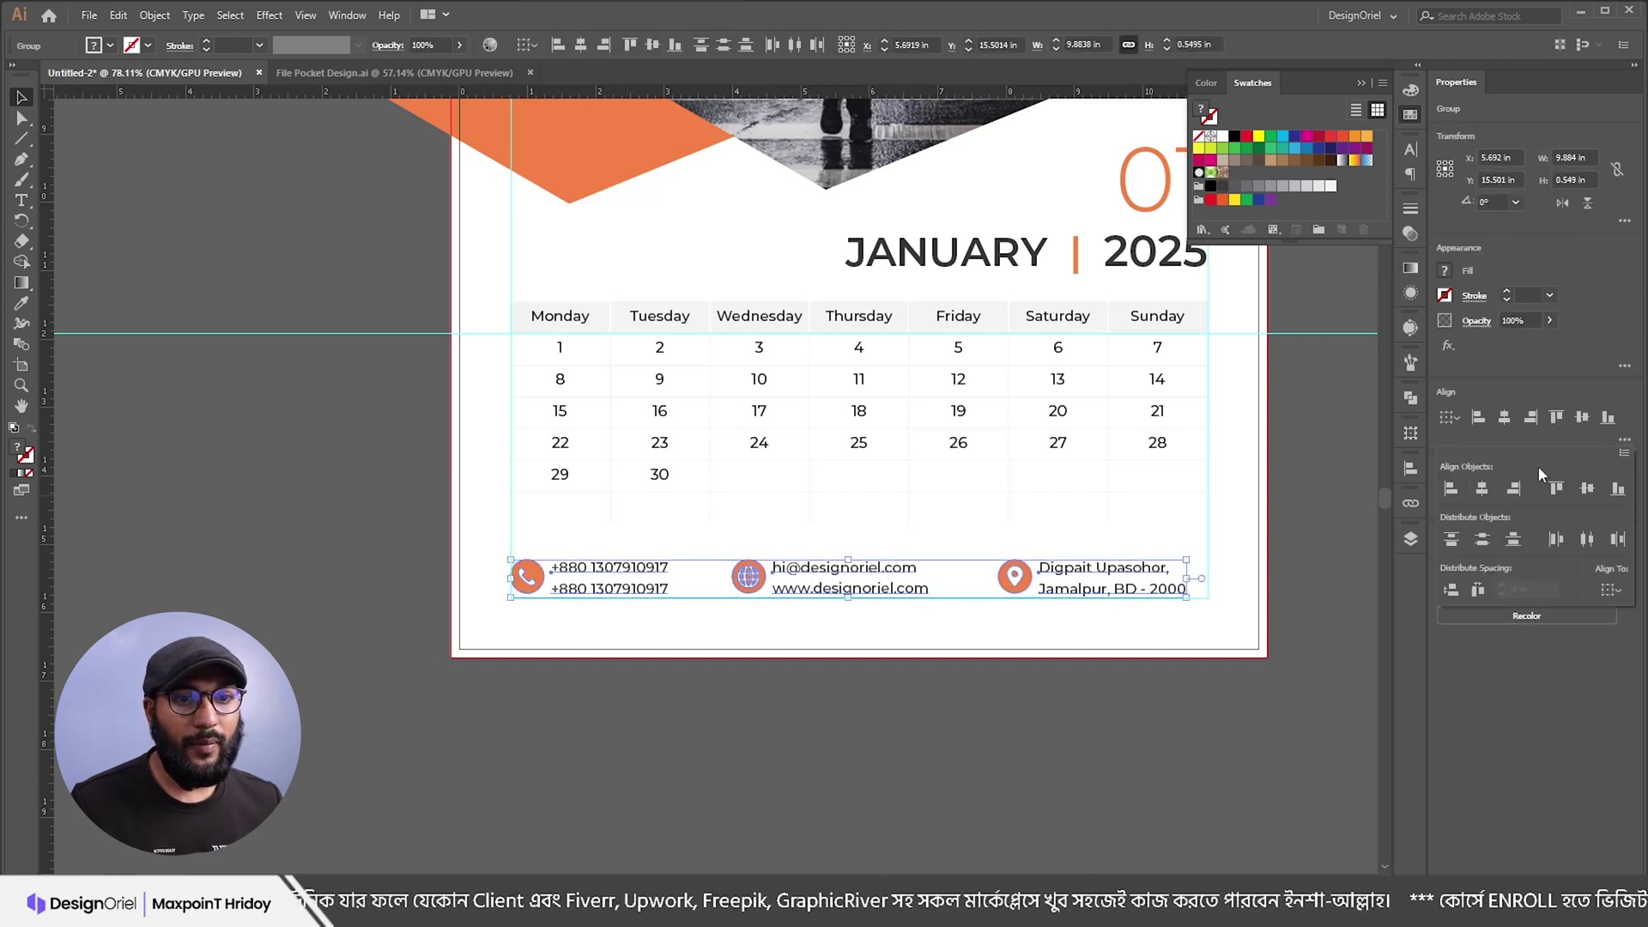
click(1470, 587)
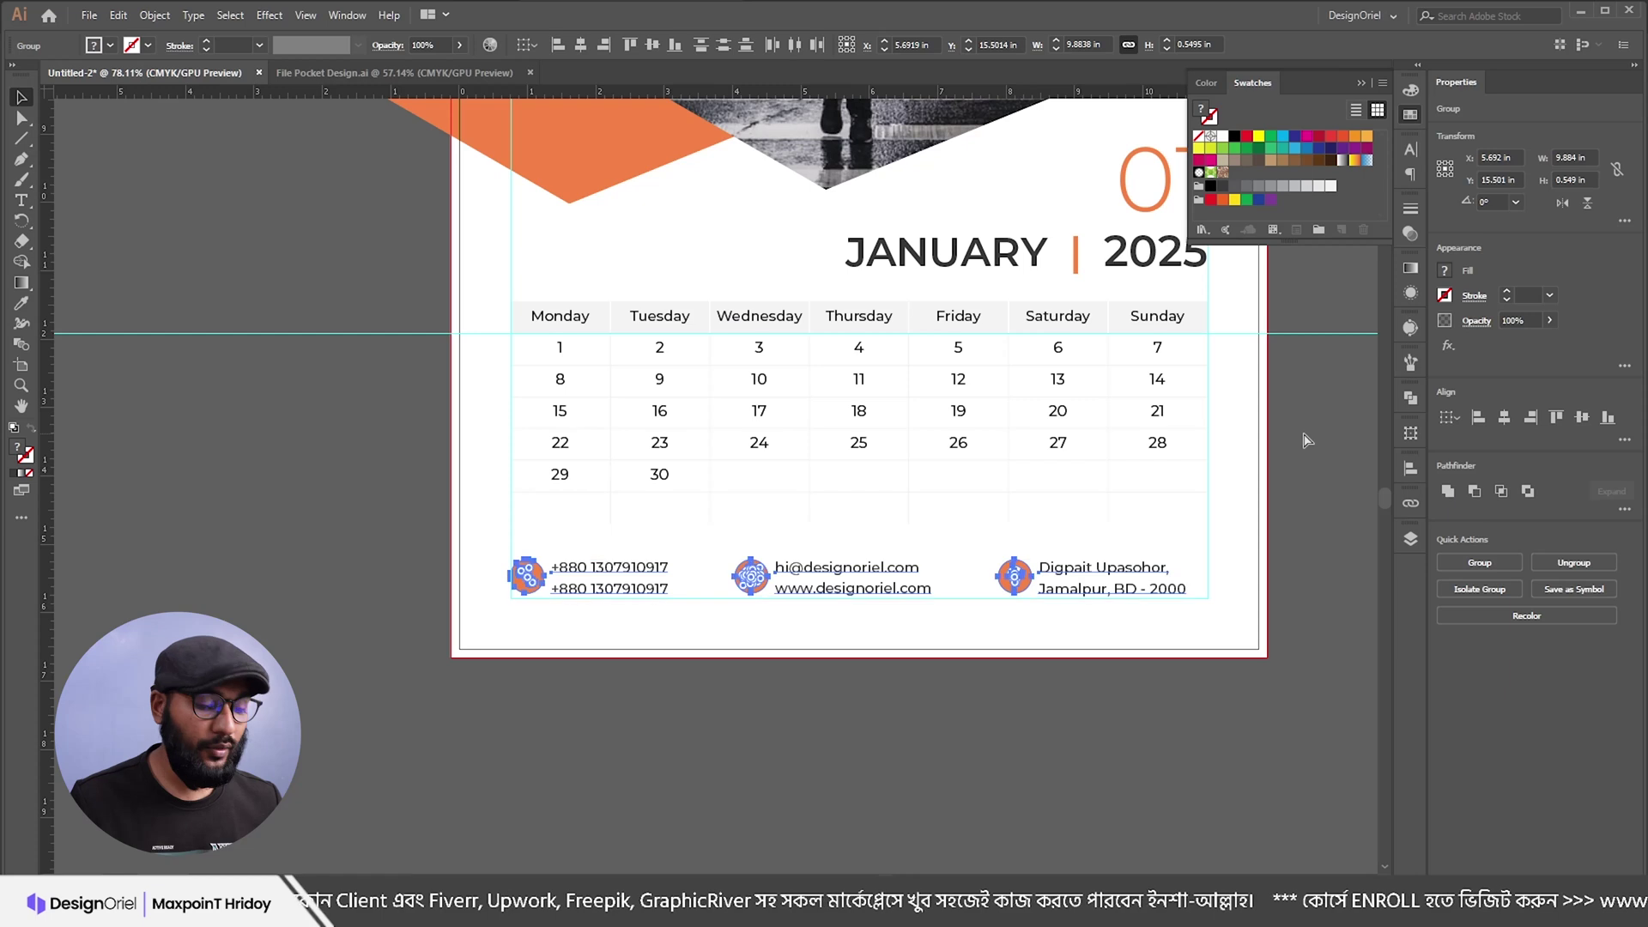
scroll(945, 348, down, 1)
drag(945, 348, 866, 545)
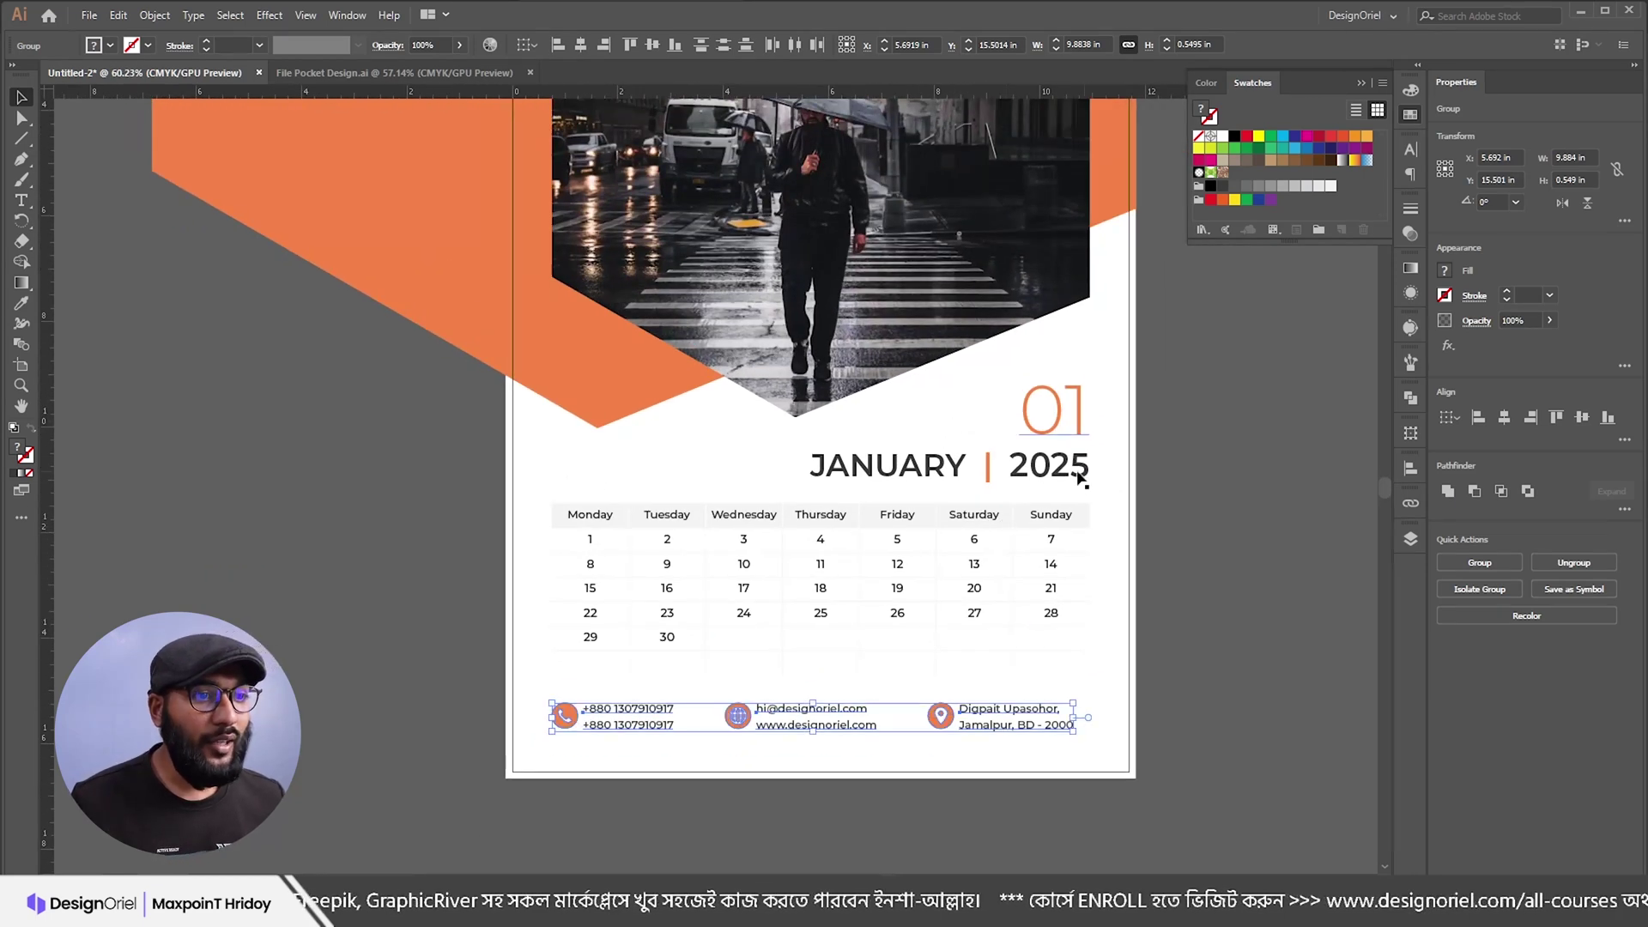
click(1068, 474)
click(1221, 485)
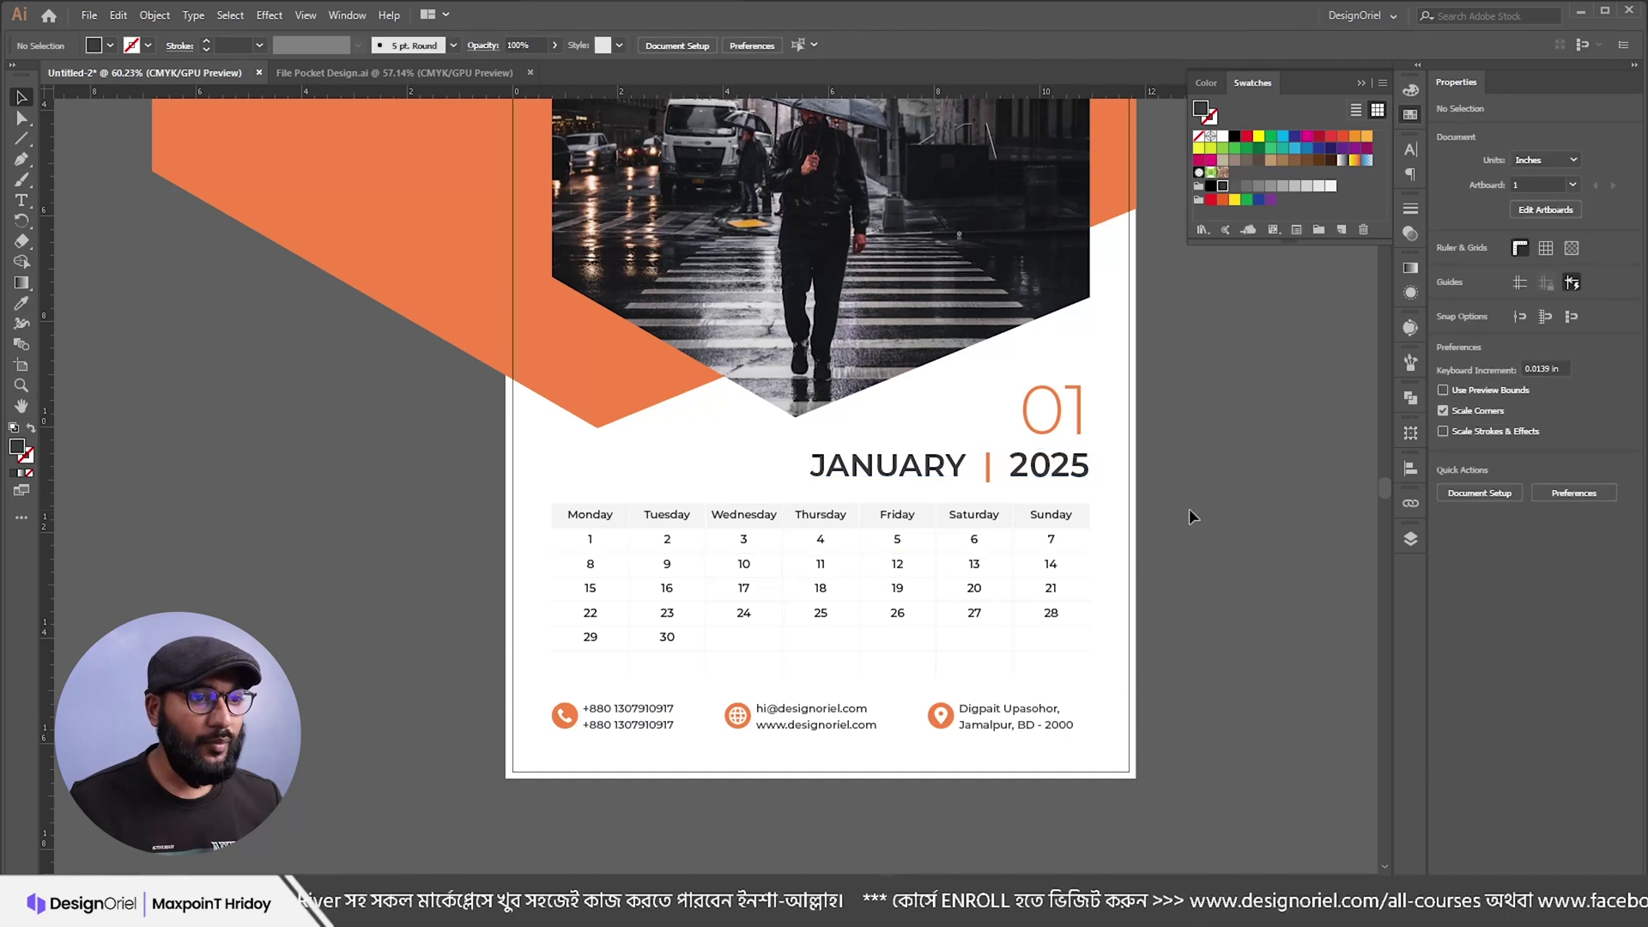
Step: Switch to the browser to check which weekday January 2025 starts on in the year calendar, and return to the design
scroll(1107, 518, down, 1)
drag(998, 515, 1021, 519)
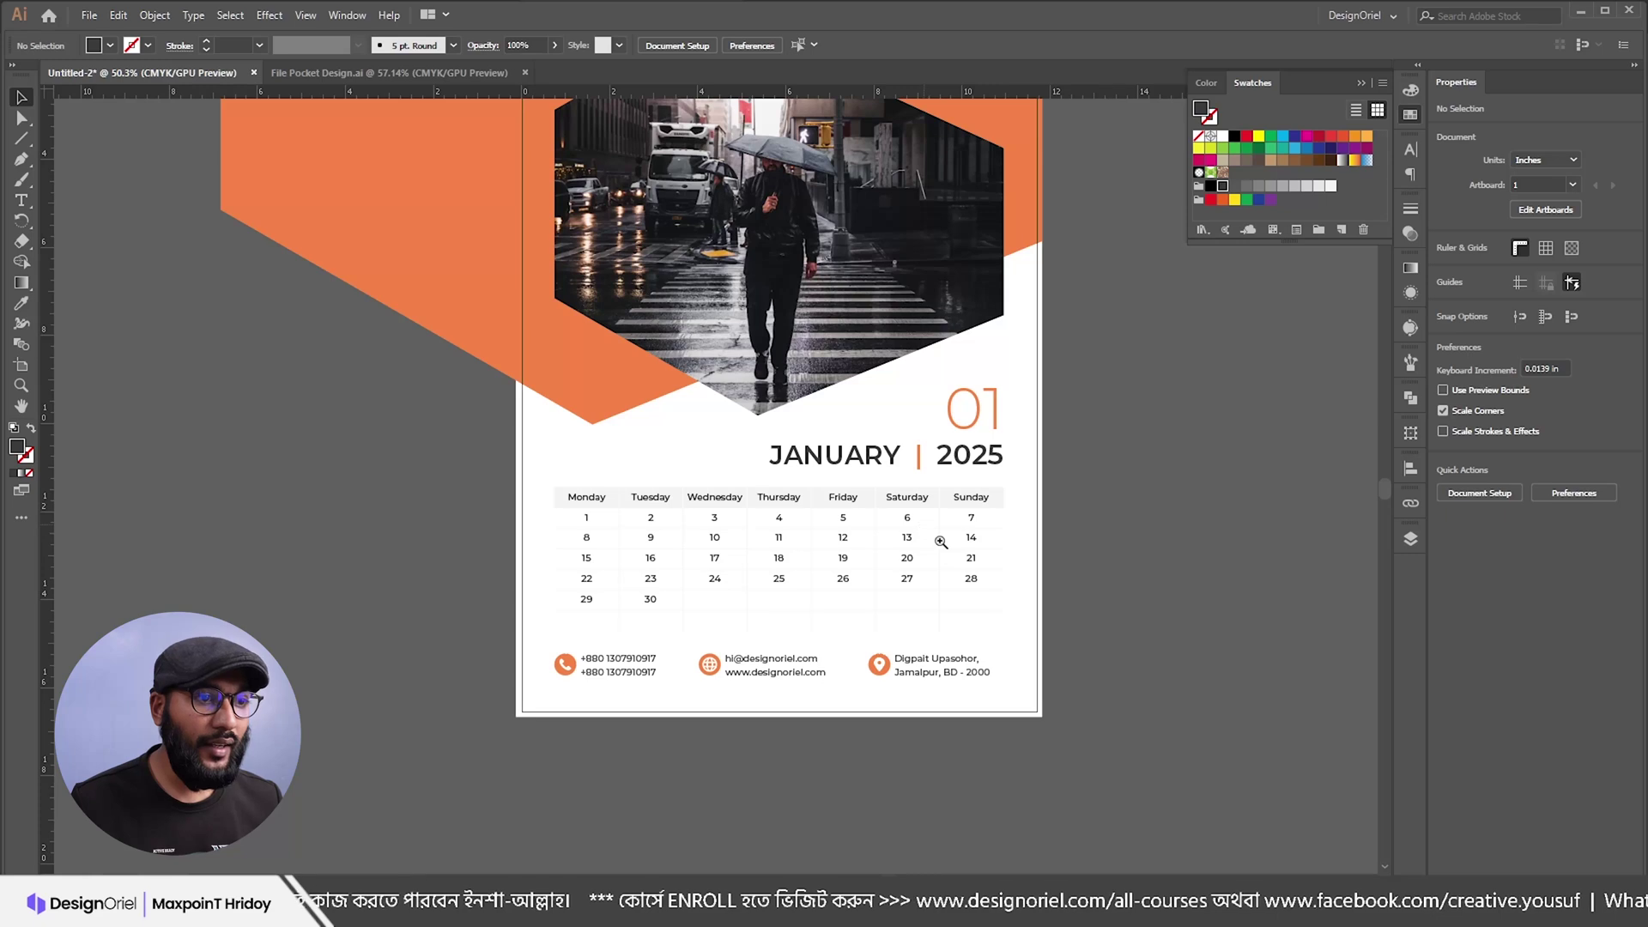
scroll(928, 528, up, 2)
scroll(953, 618, down, 2)
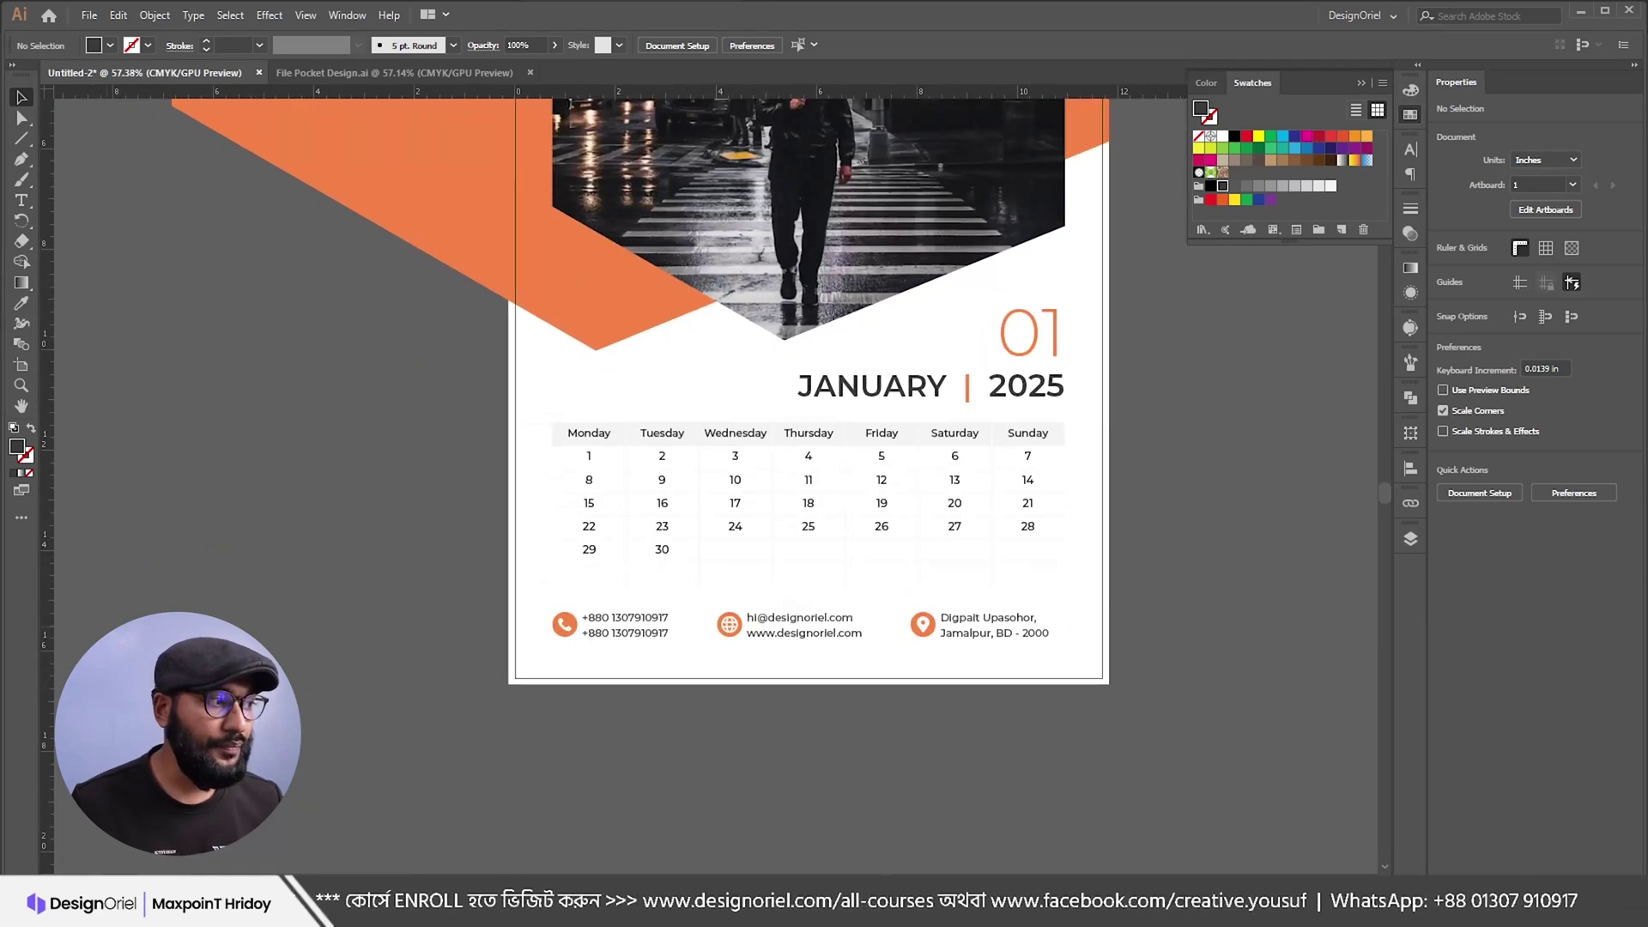
scroll(1089, 491, down, 2)
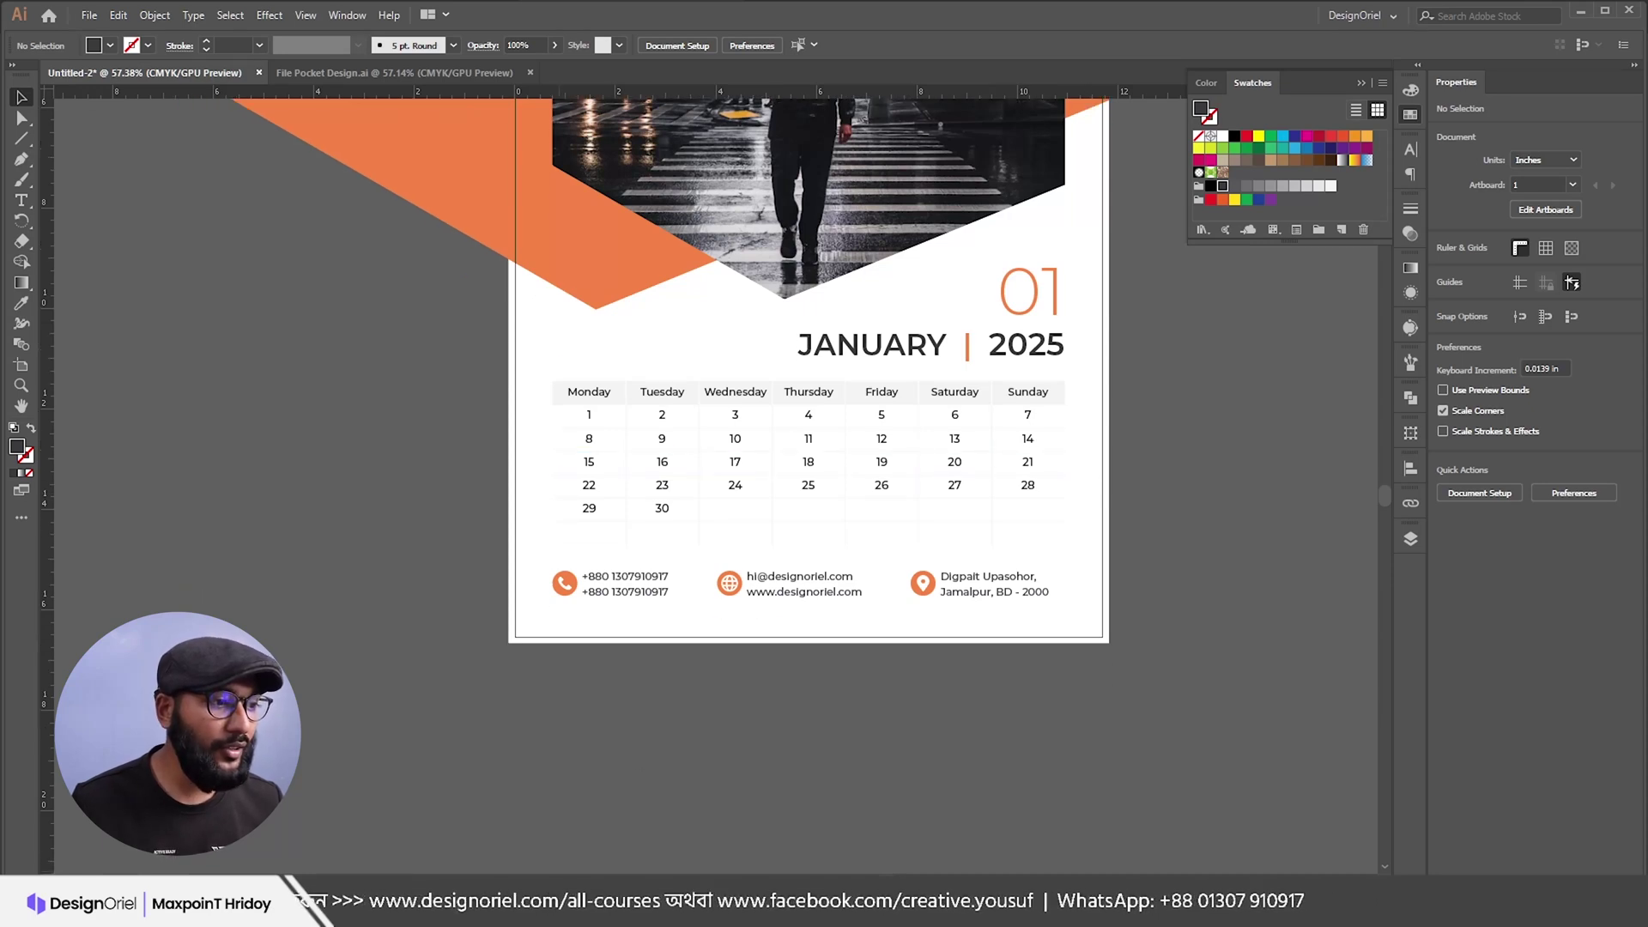
key(alt+Tab)
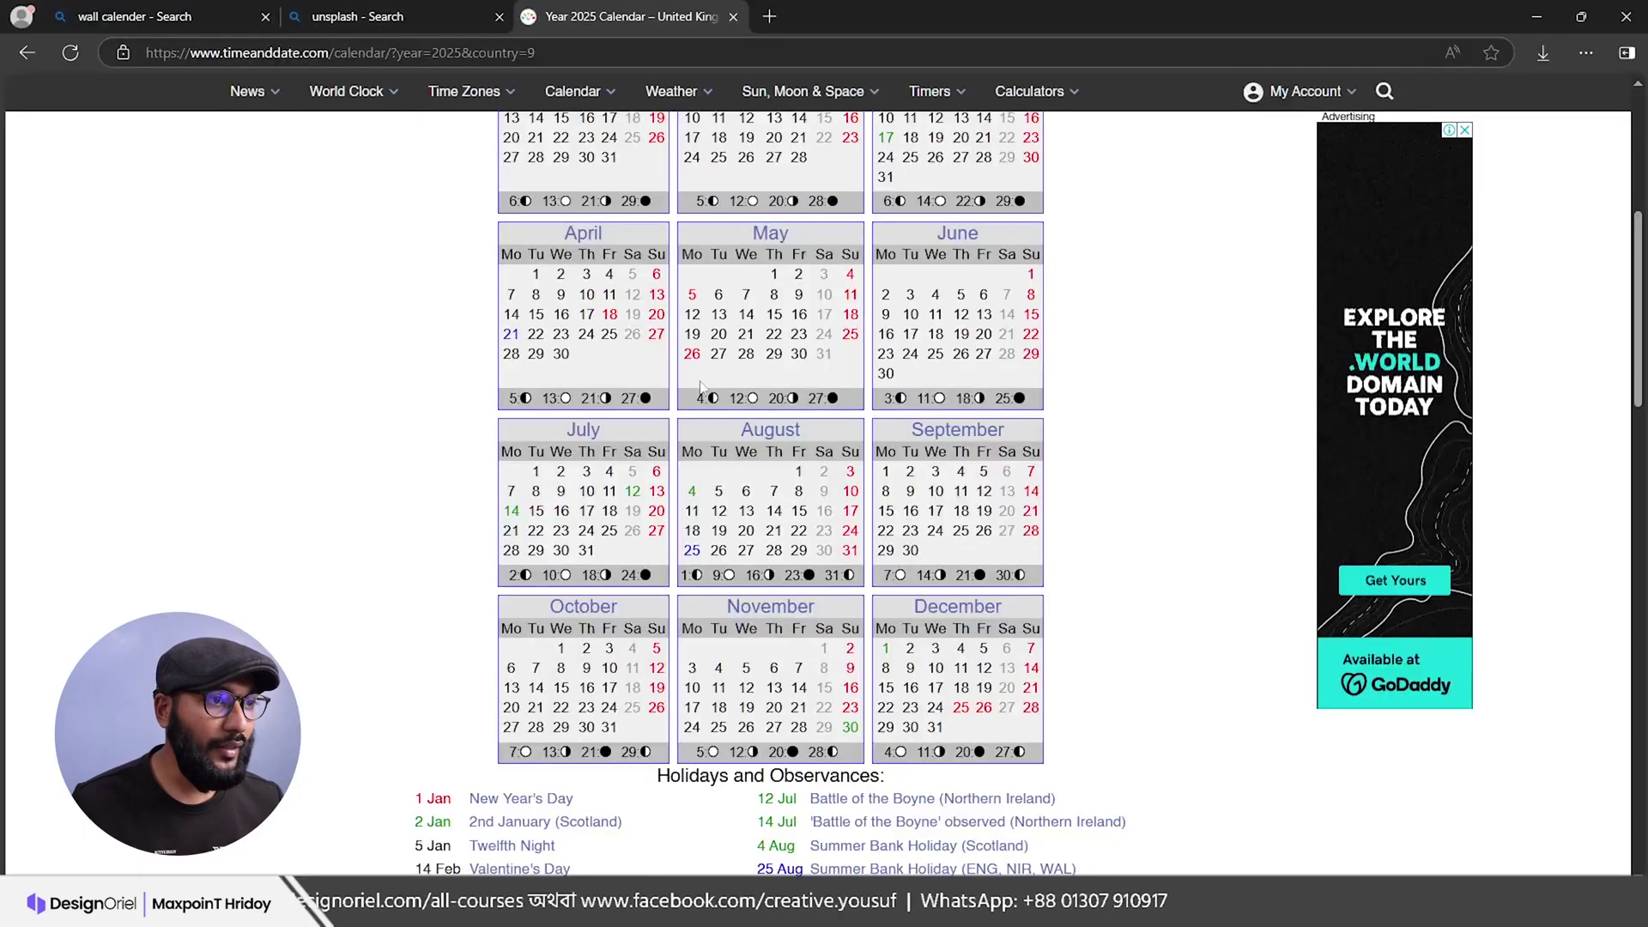
scroll(712, 336, up, 5)
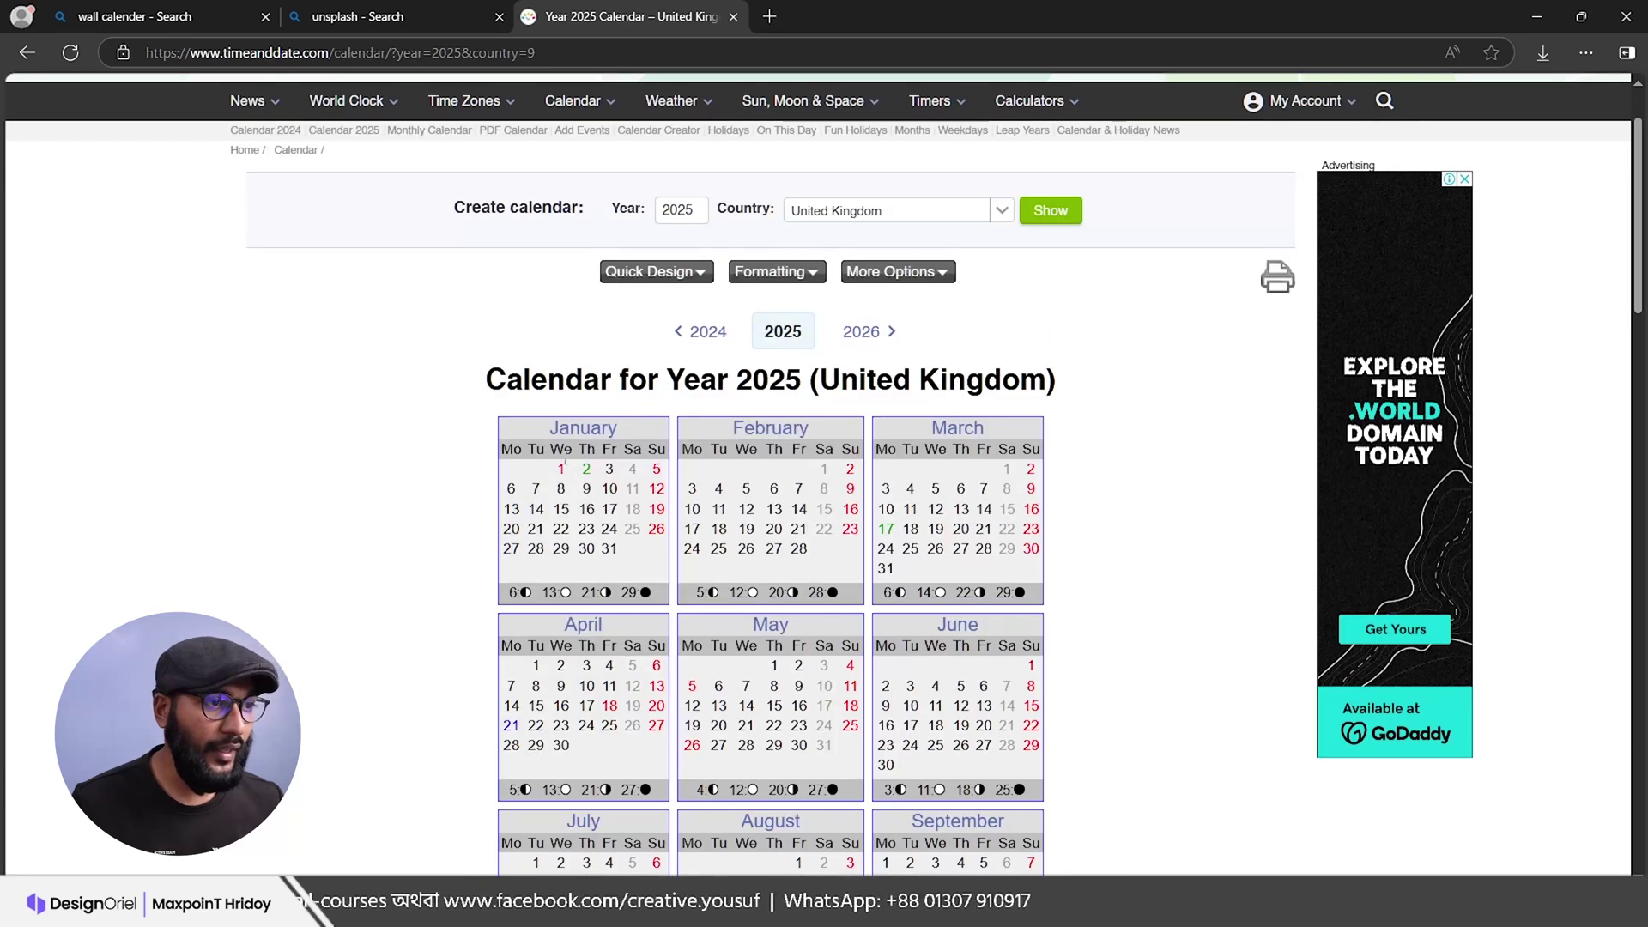
click(1536, 17)
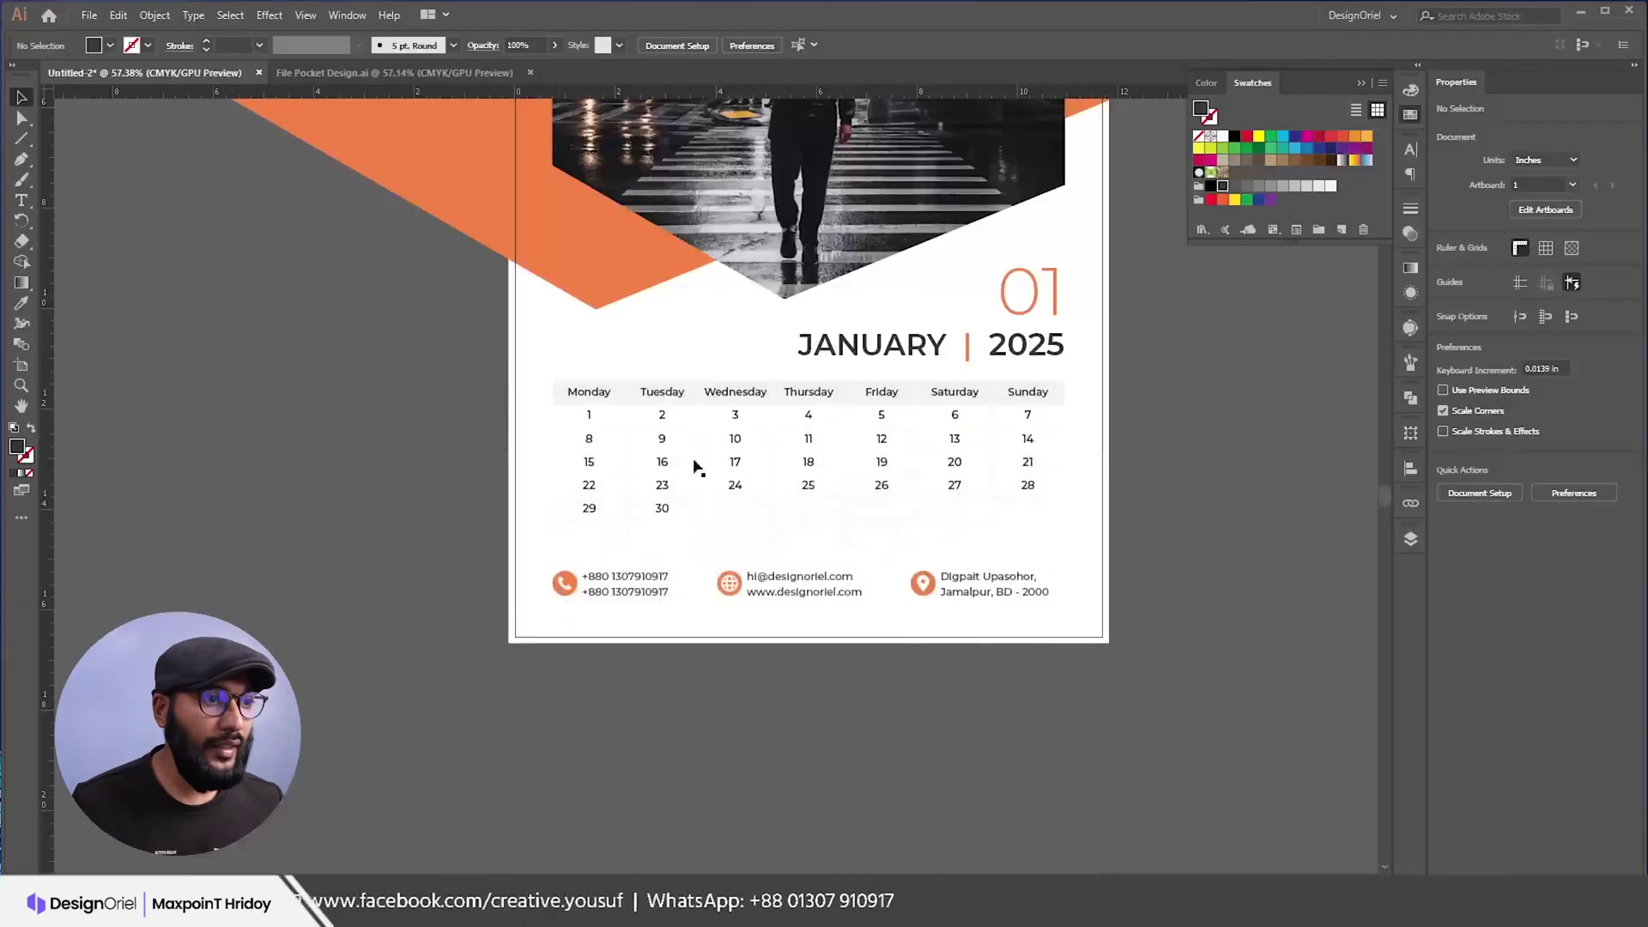
Step: Shift the date numbers two cells forward in the calendar grid so that the 1 falls under Wednesday
key(t)
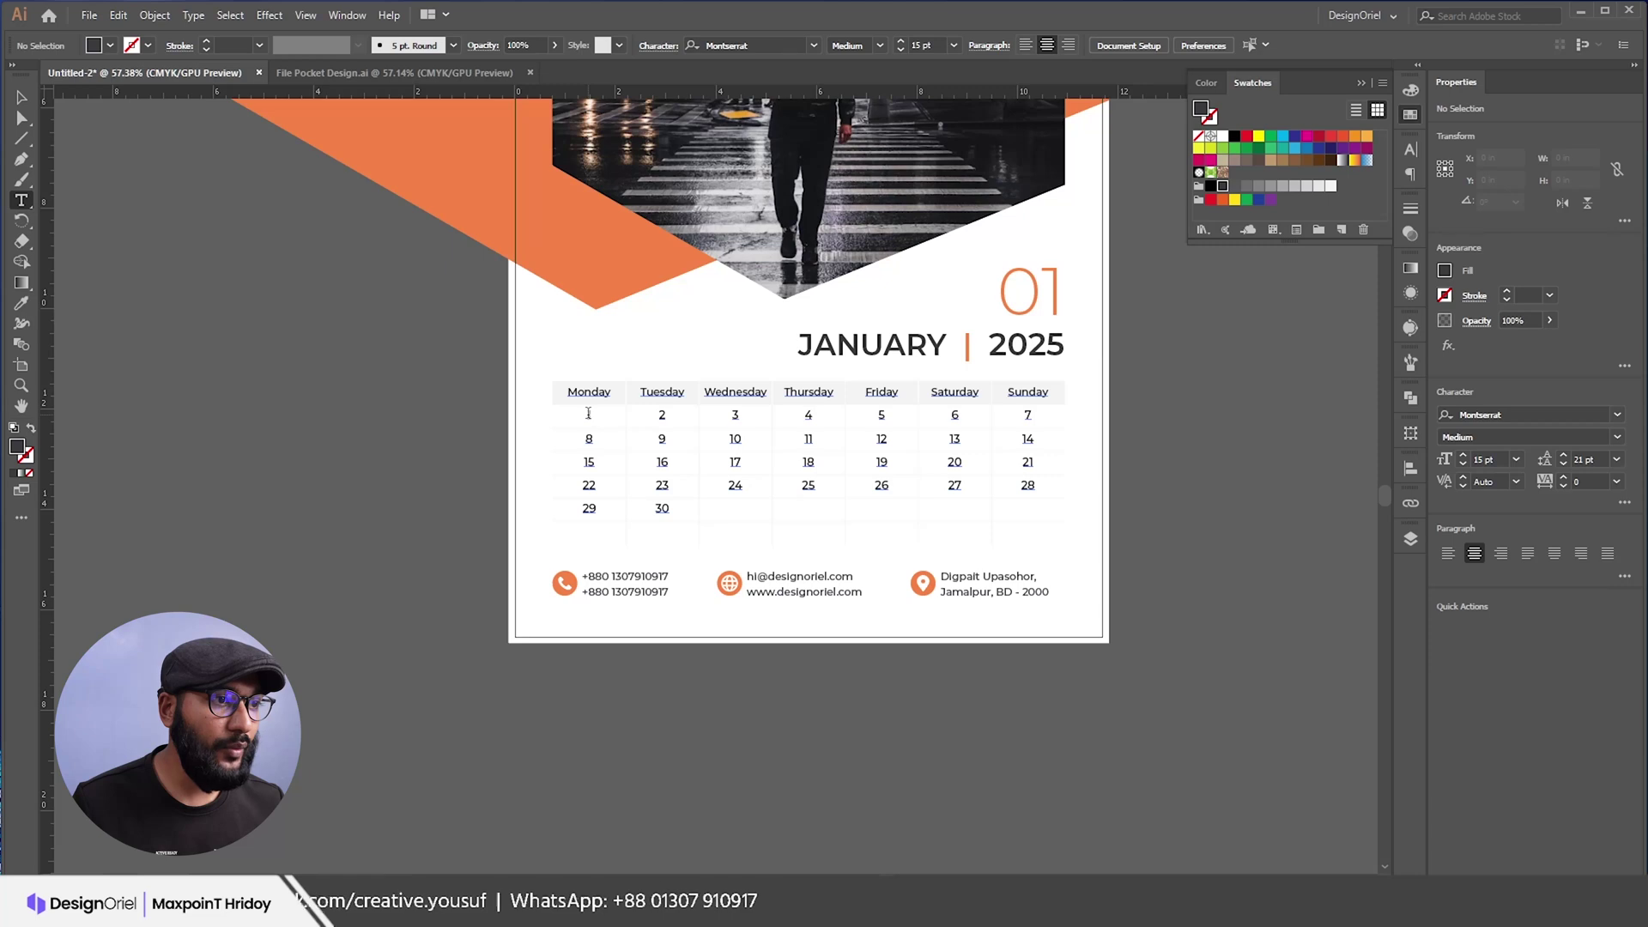
click(597, 453)
key(Tab)
key(Tab)
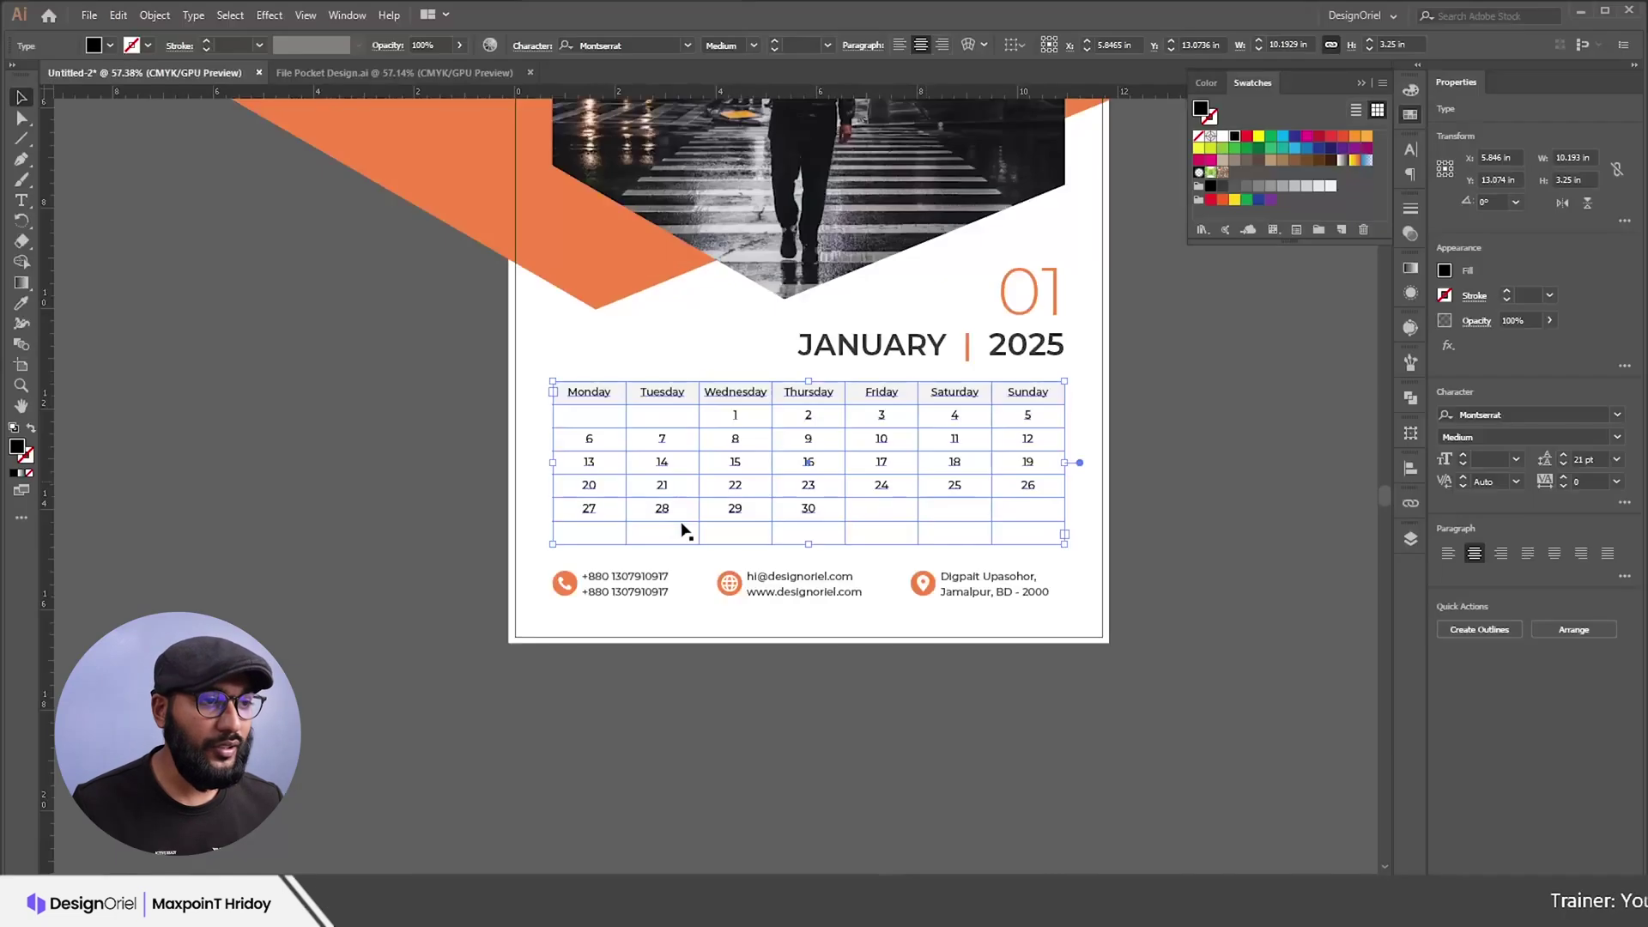
click(1140, 468)
Step: Duplicate the large orange hexagon and place the copy well away from the artboard, then deselect it
scroll(1134, 455, down, 2)
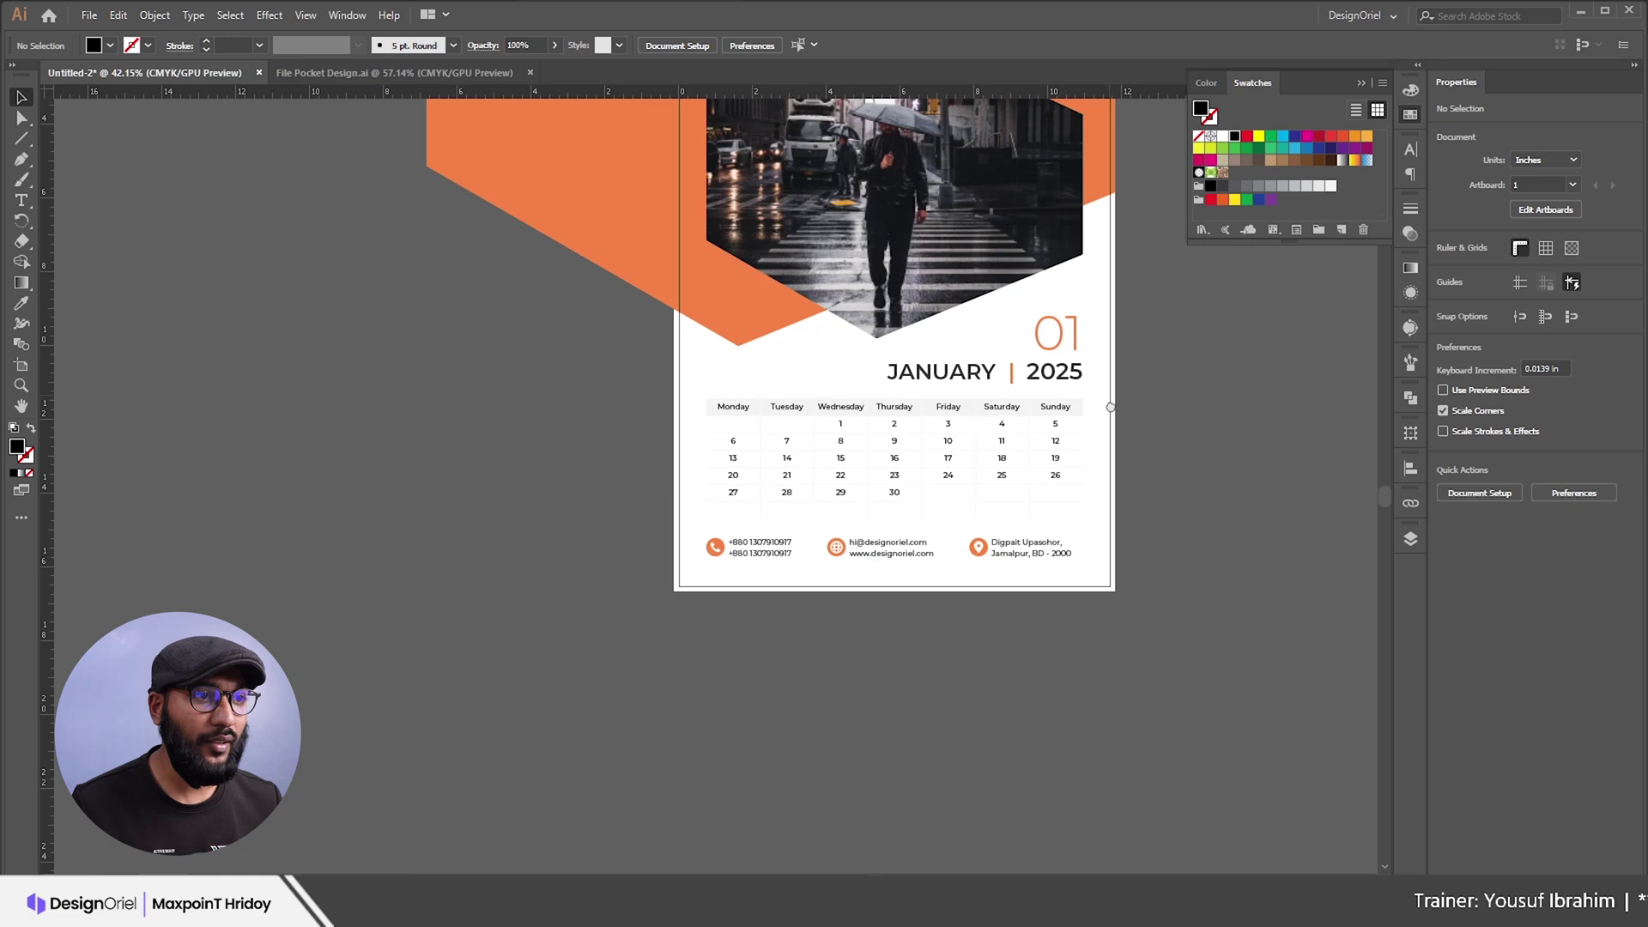
drag(1106, 216, 1053, 484)
scroll(1053, 483, down, 3)
drag(875, 253, 258, 266)
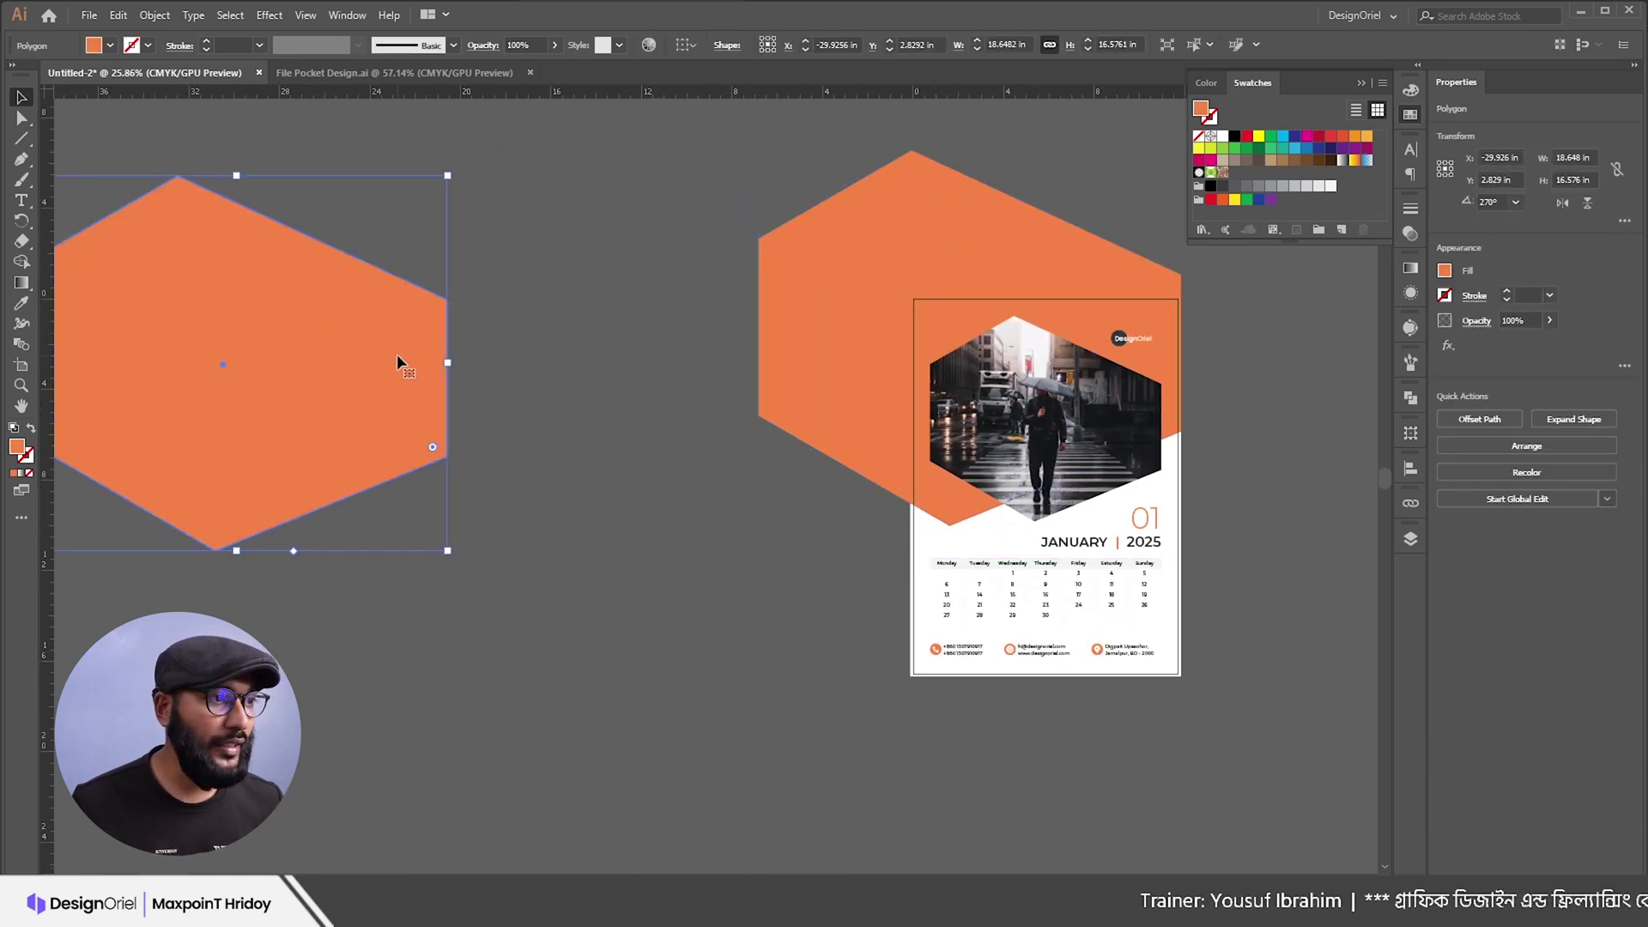
drag(333, 352, 270, 357)
scroll(626, 412, up, 2)
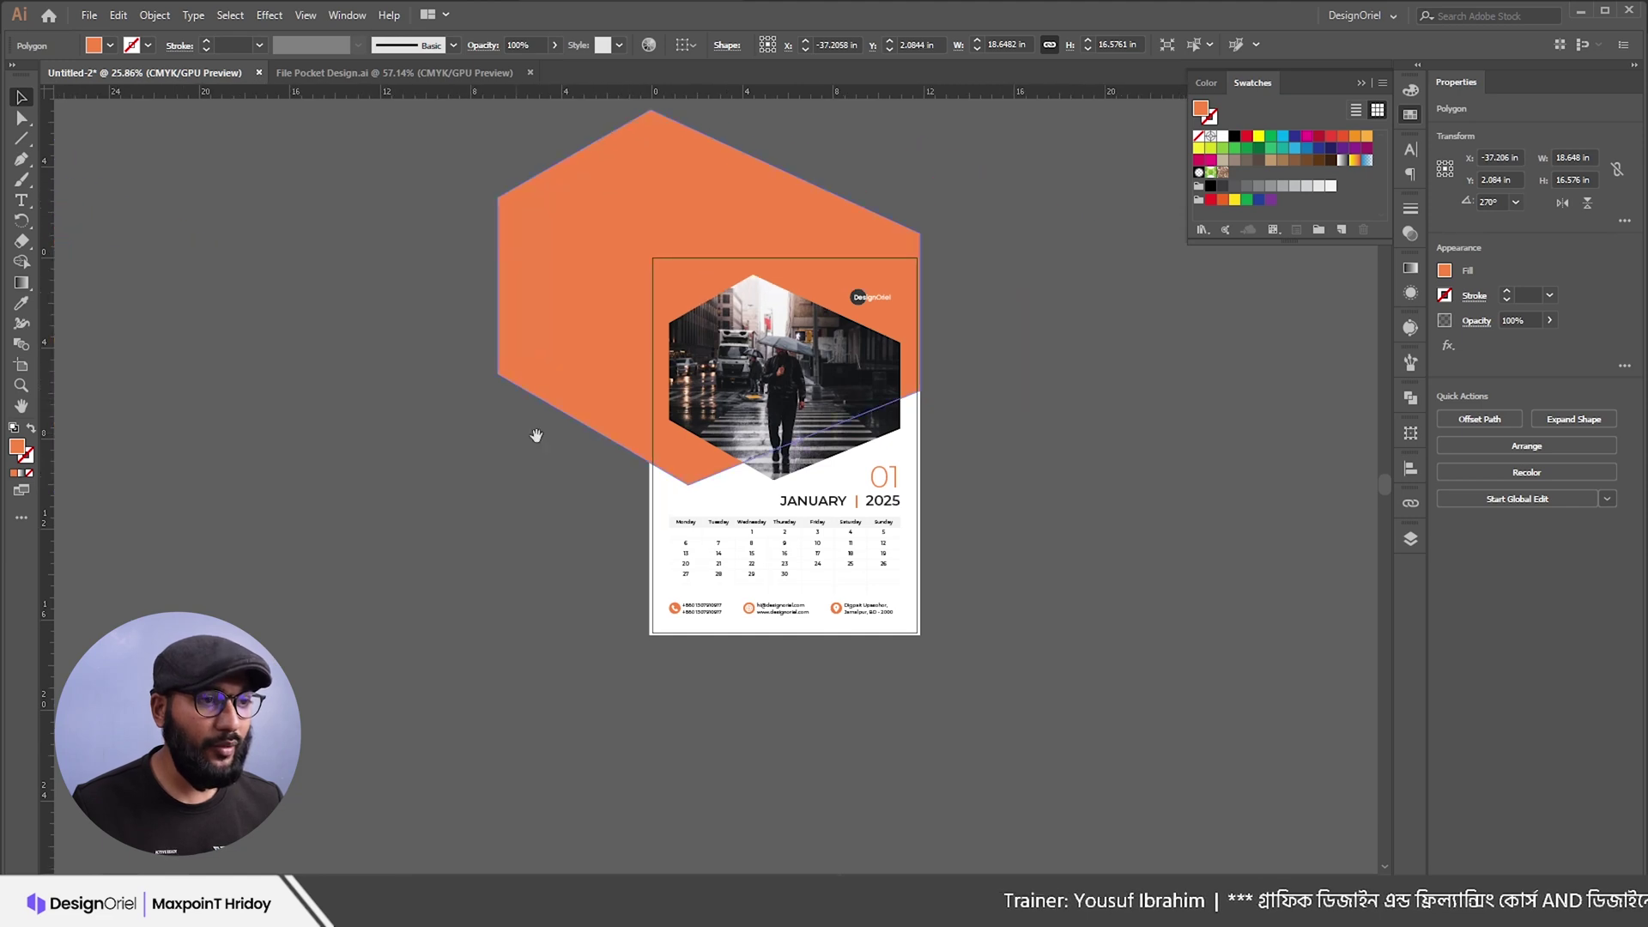
drag(671, 489, 673, 455)
click(587, 497)
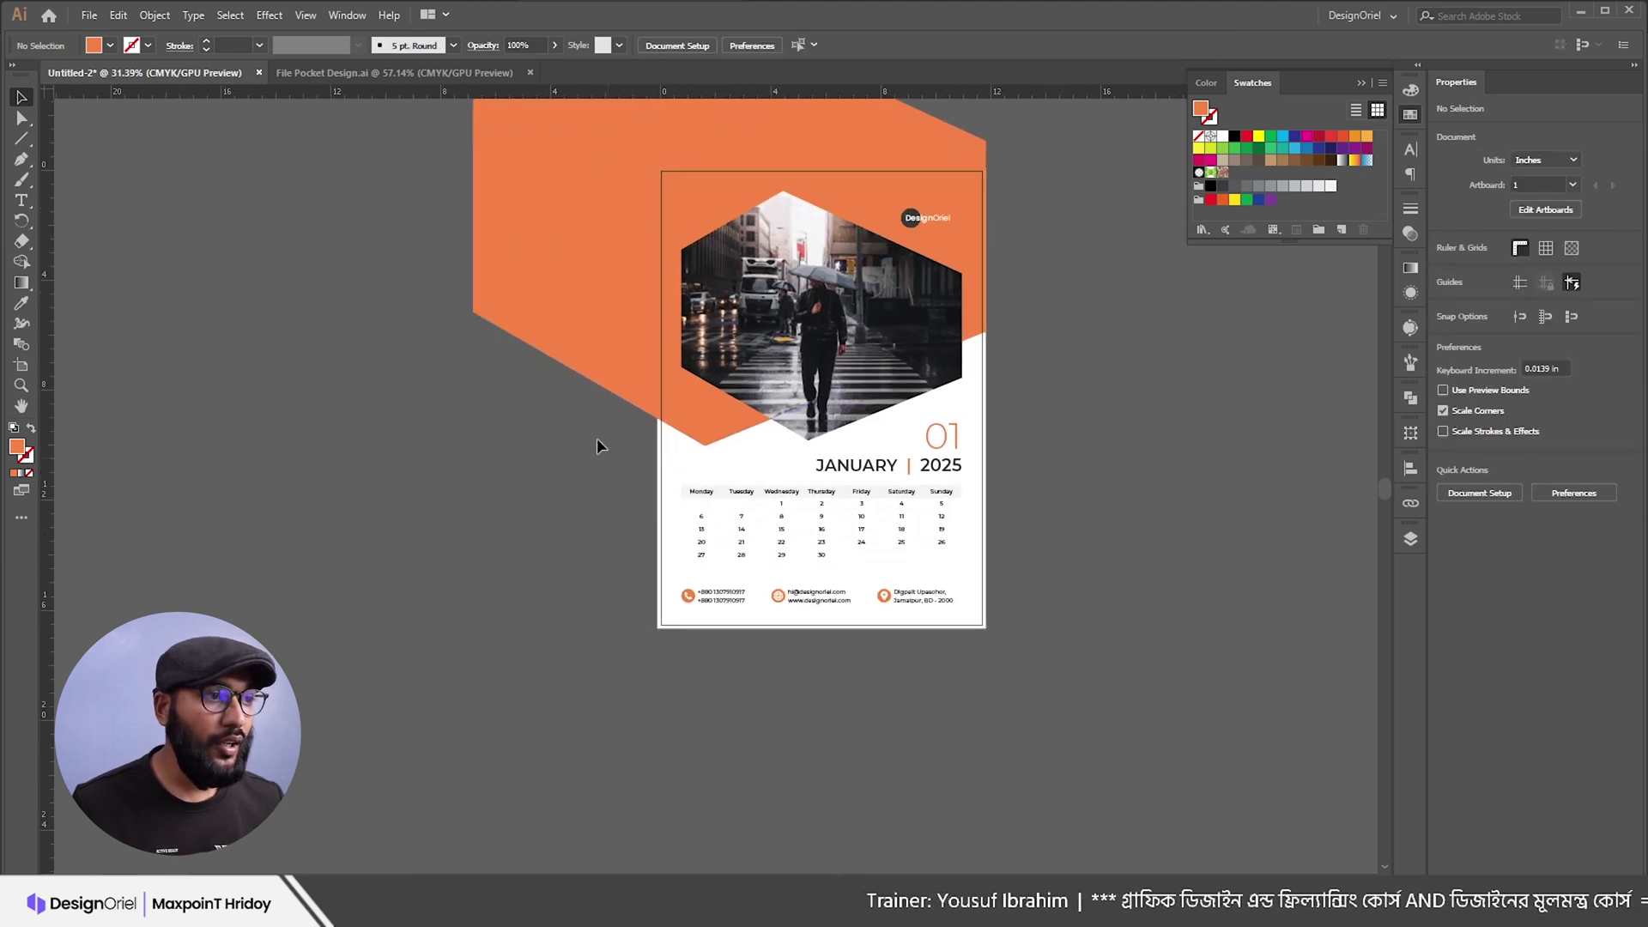
Step: Unlock the locked artwork and select the white background rectangle of the calendar page
scroll(676, 473, up, 2)
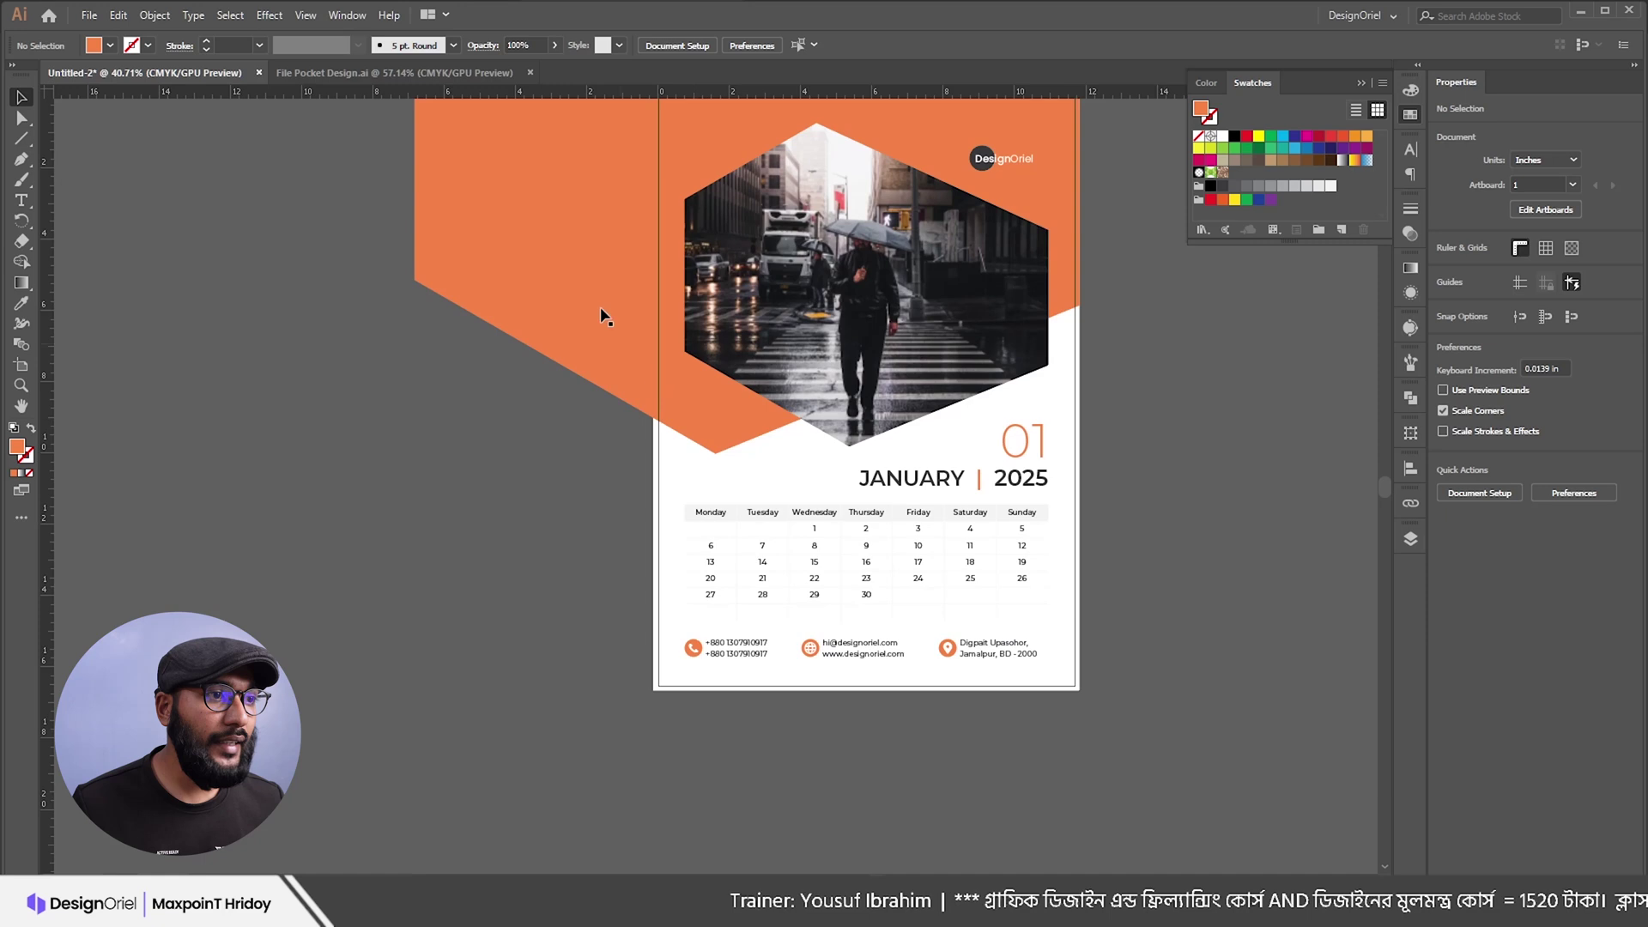
scroll(658, 446, up, 3)
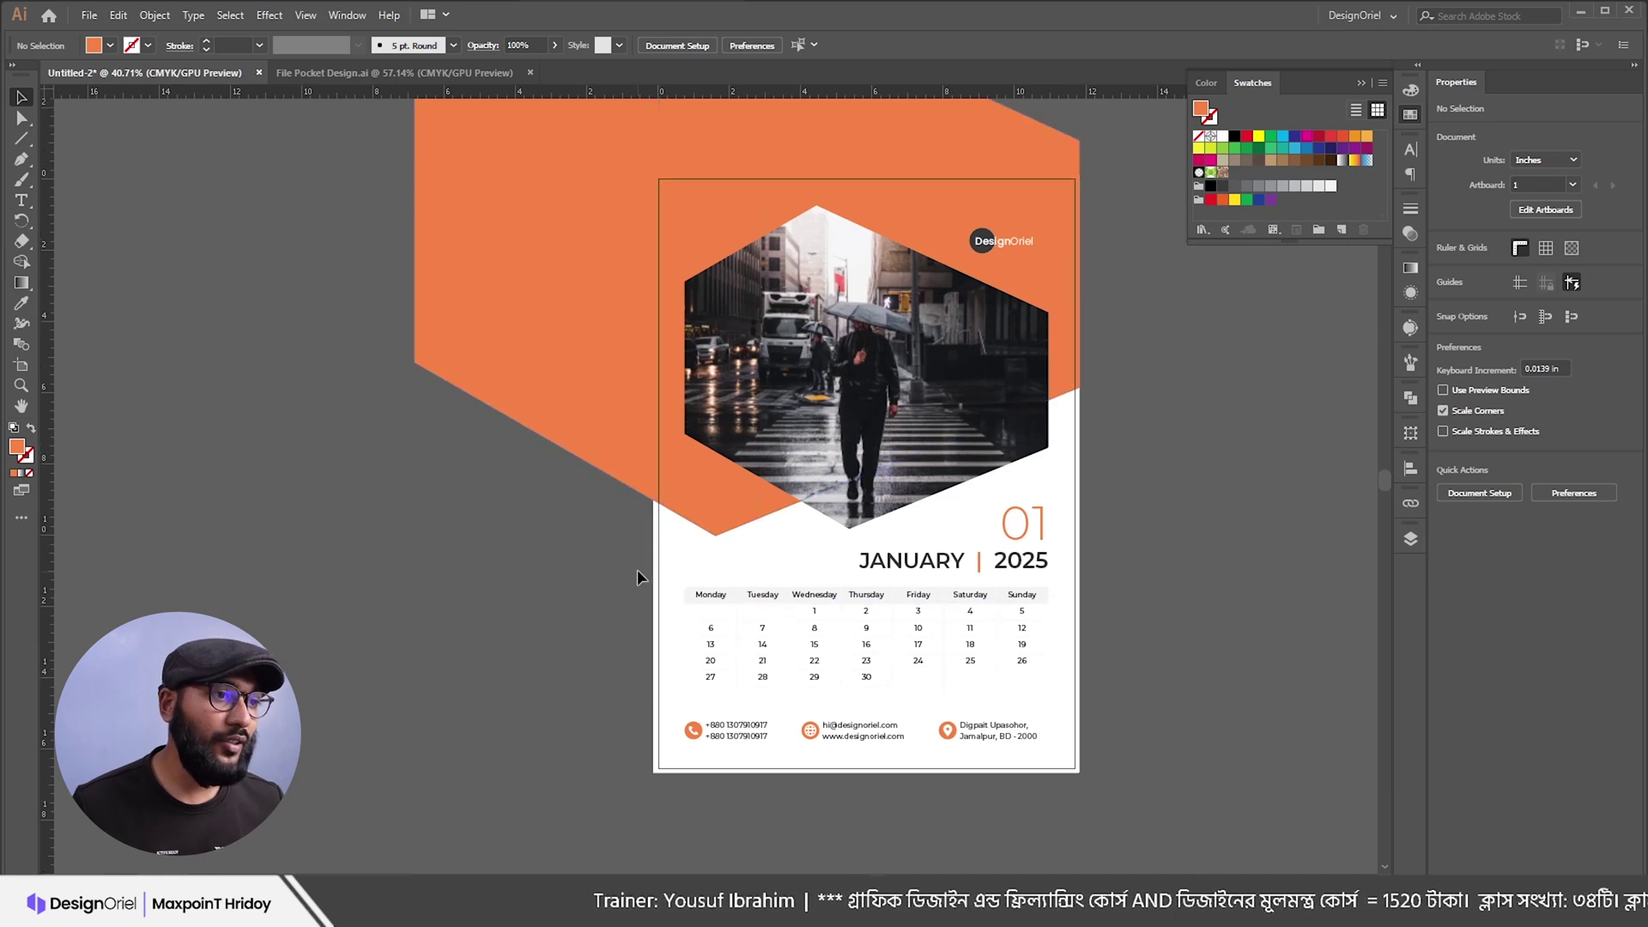
click(165, 19)
click(192, 134)
click(481, 391)
mouse_move(666, 575)
mouse_down()
mouse_move(541, 592)
mouse_move(689, 560)
mouse_up()
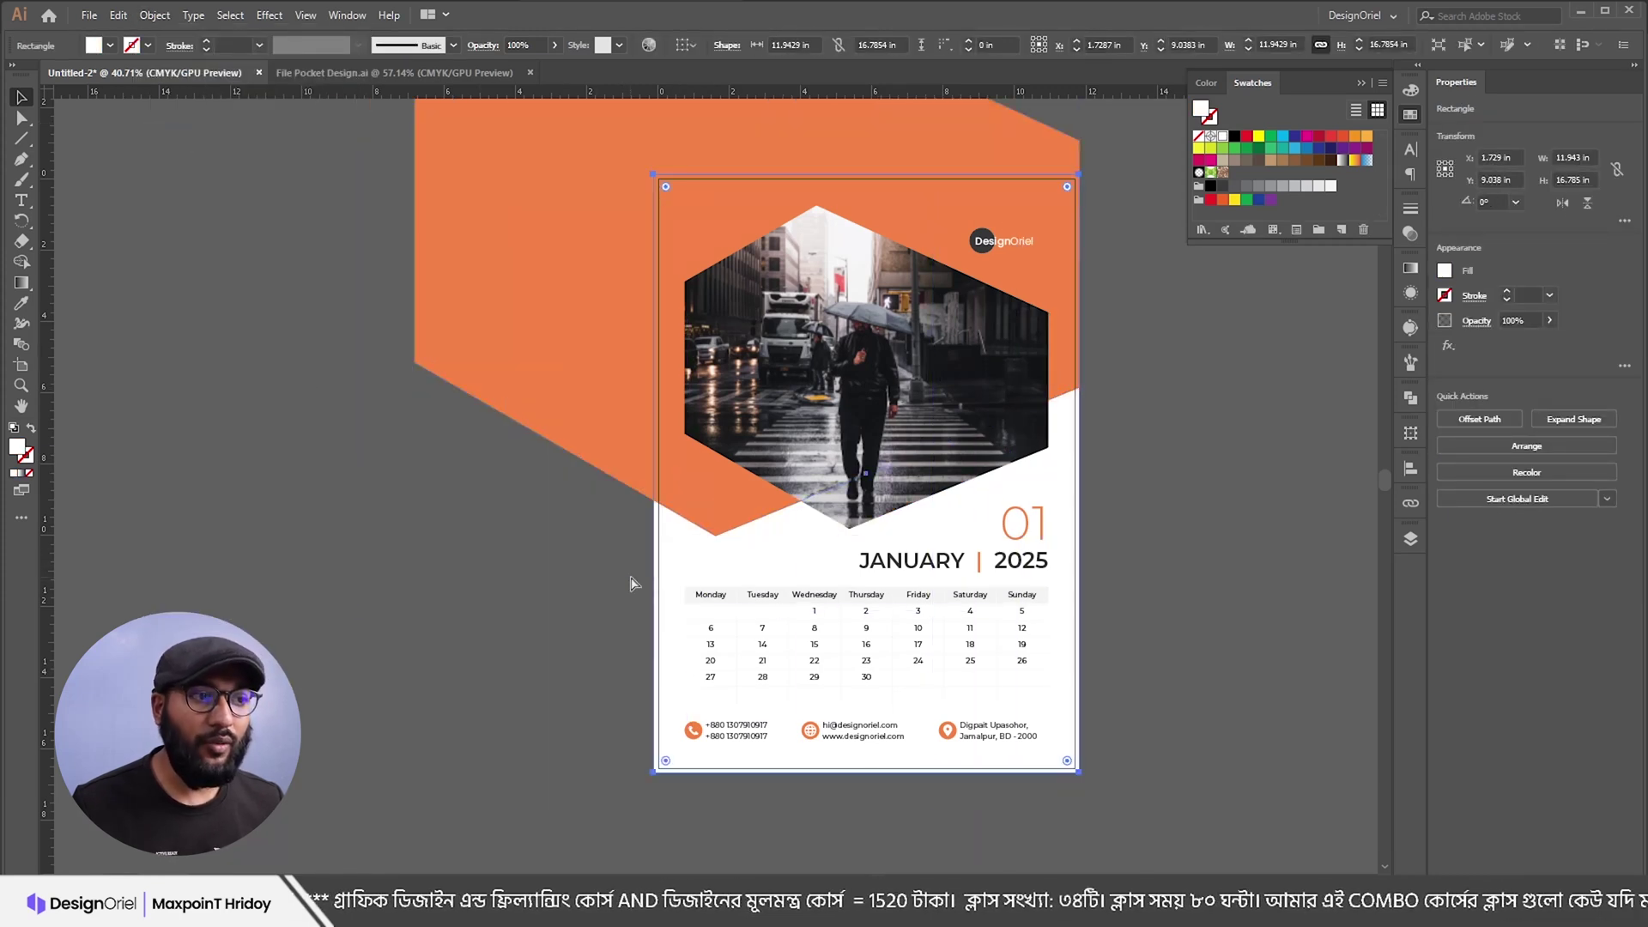
click(646, 515)
click(685, 549)
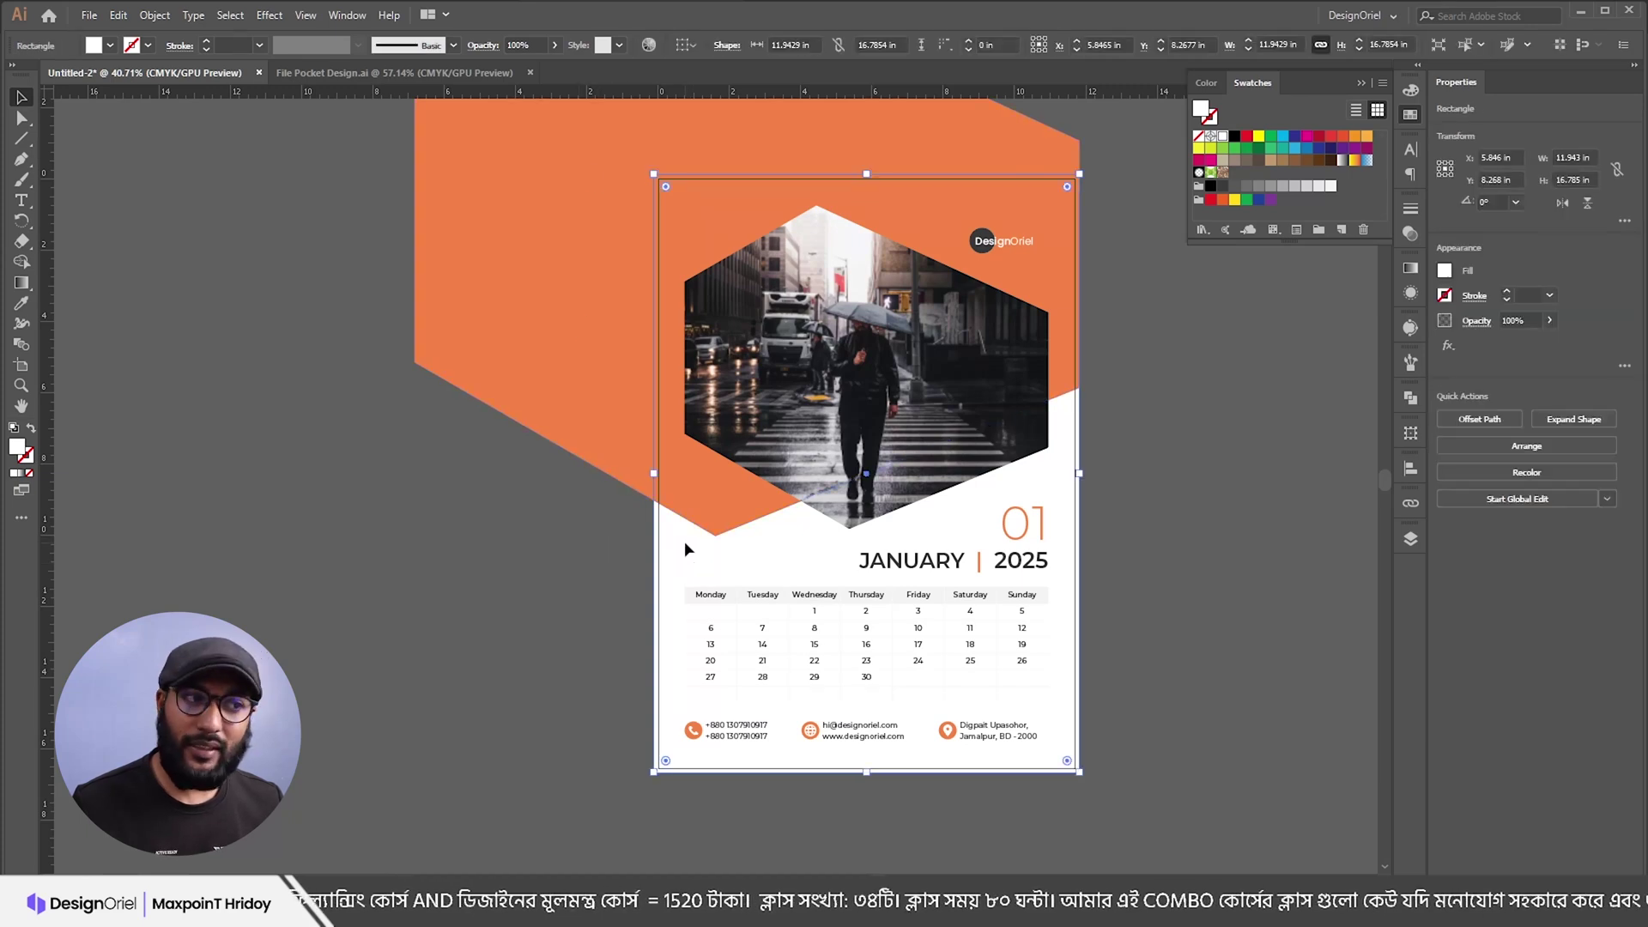
Step: Add the large orange hexagon to the selection and remove its part outside the page with the Shape Builder tool
shift+click(583, 294)
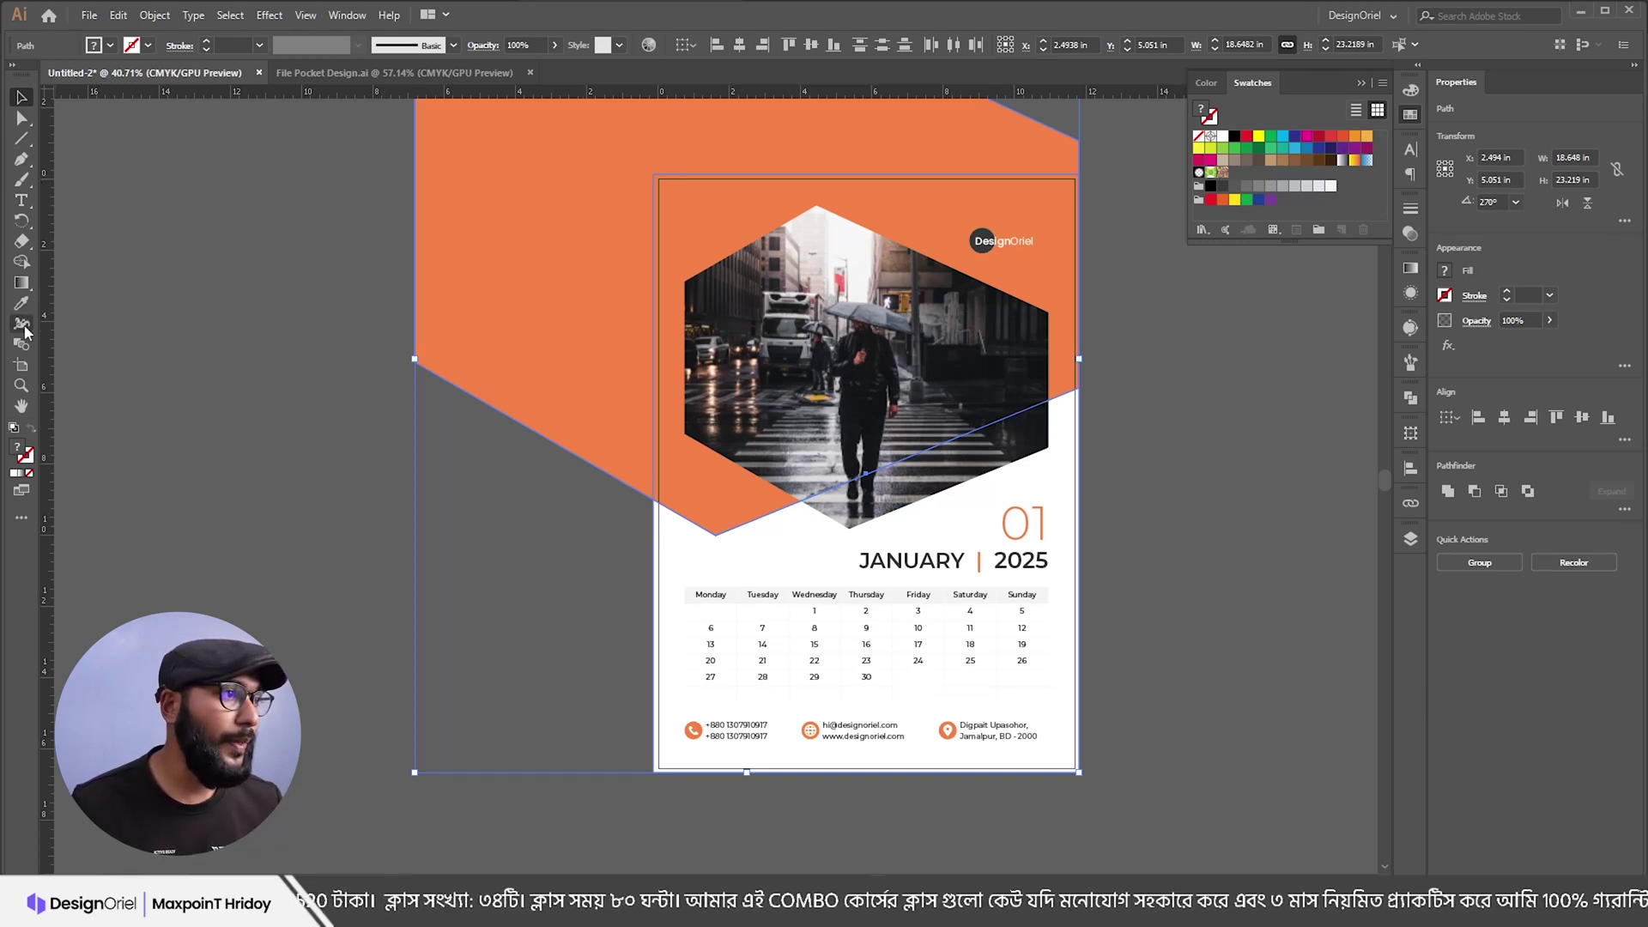
click(23, 267)
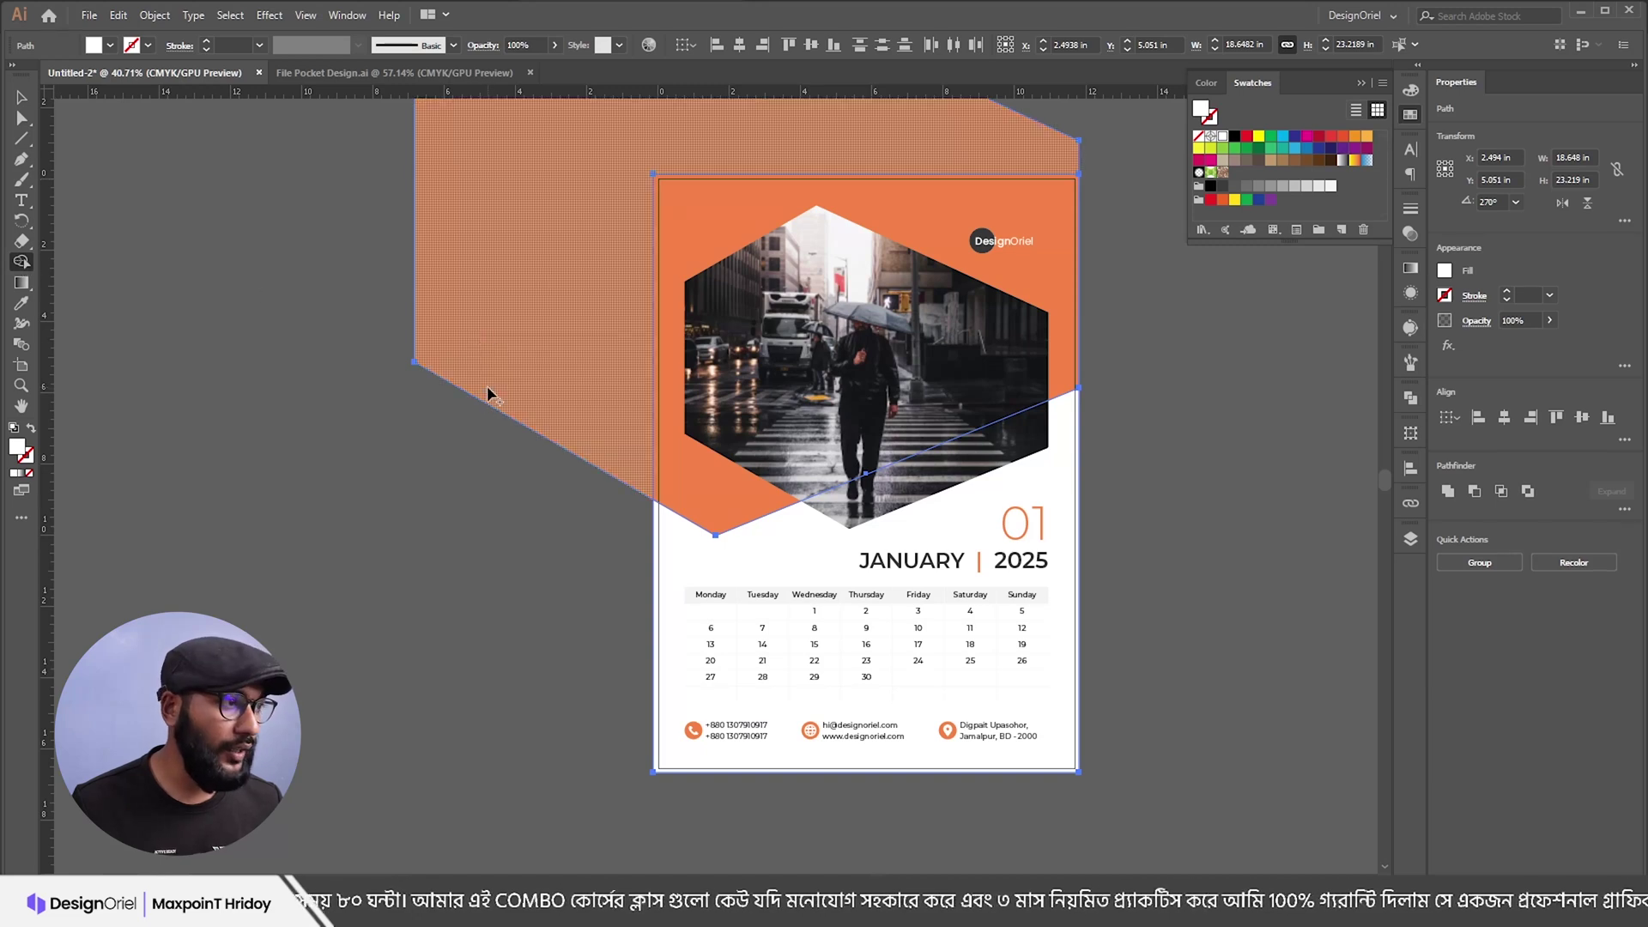
alt+click(501, 273)
key(v)
click(1116, 314)
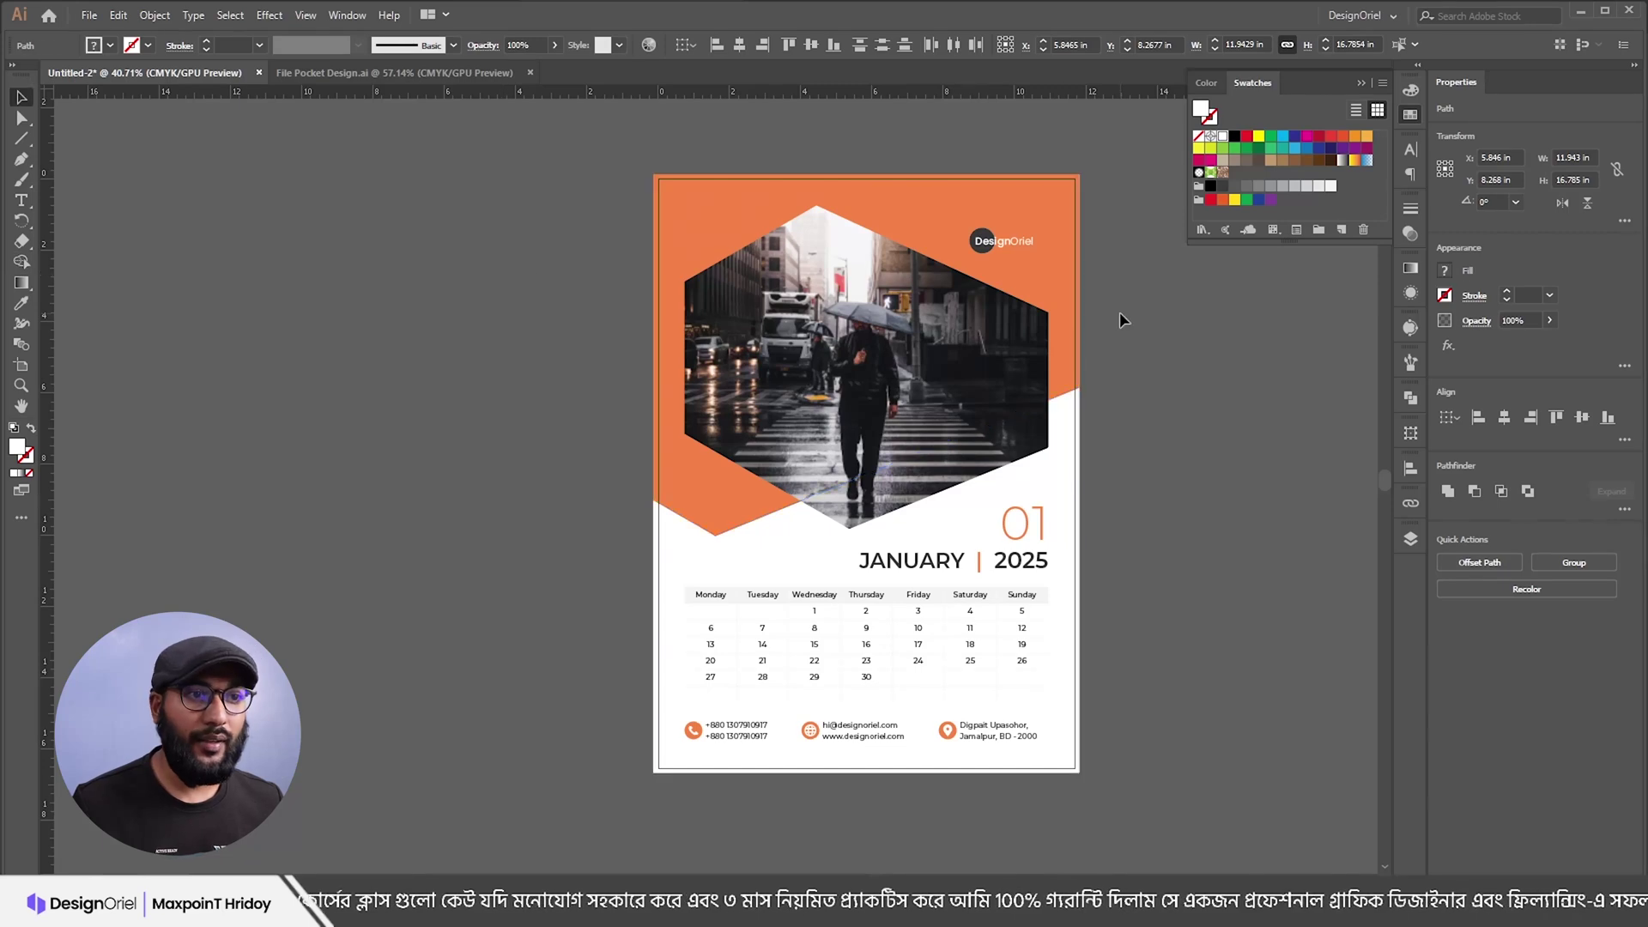
Step: Enlarge the DesignOriel logo to about 2.2 in wide, ending at the photo's right edge, and move it up slightly
scroll(1013, 236, up, 5)
drag(1061, 253, 1089, 266)
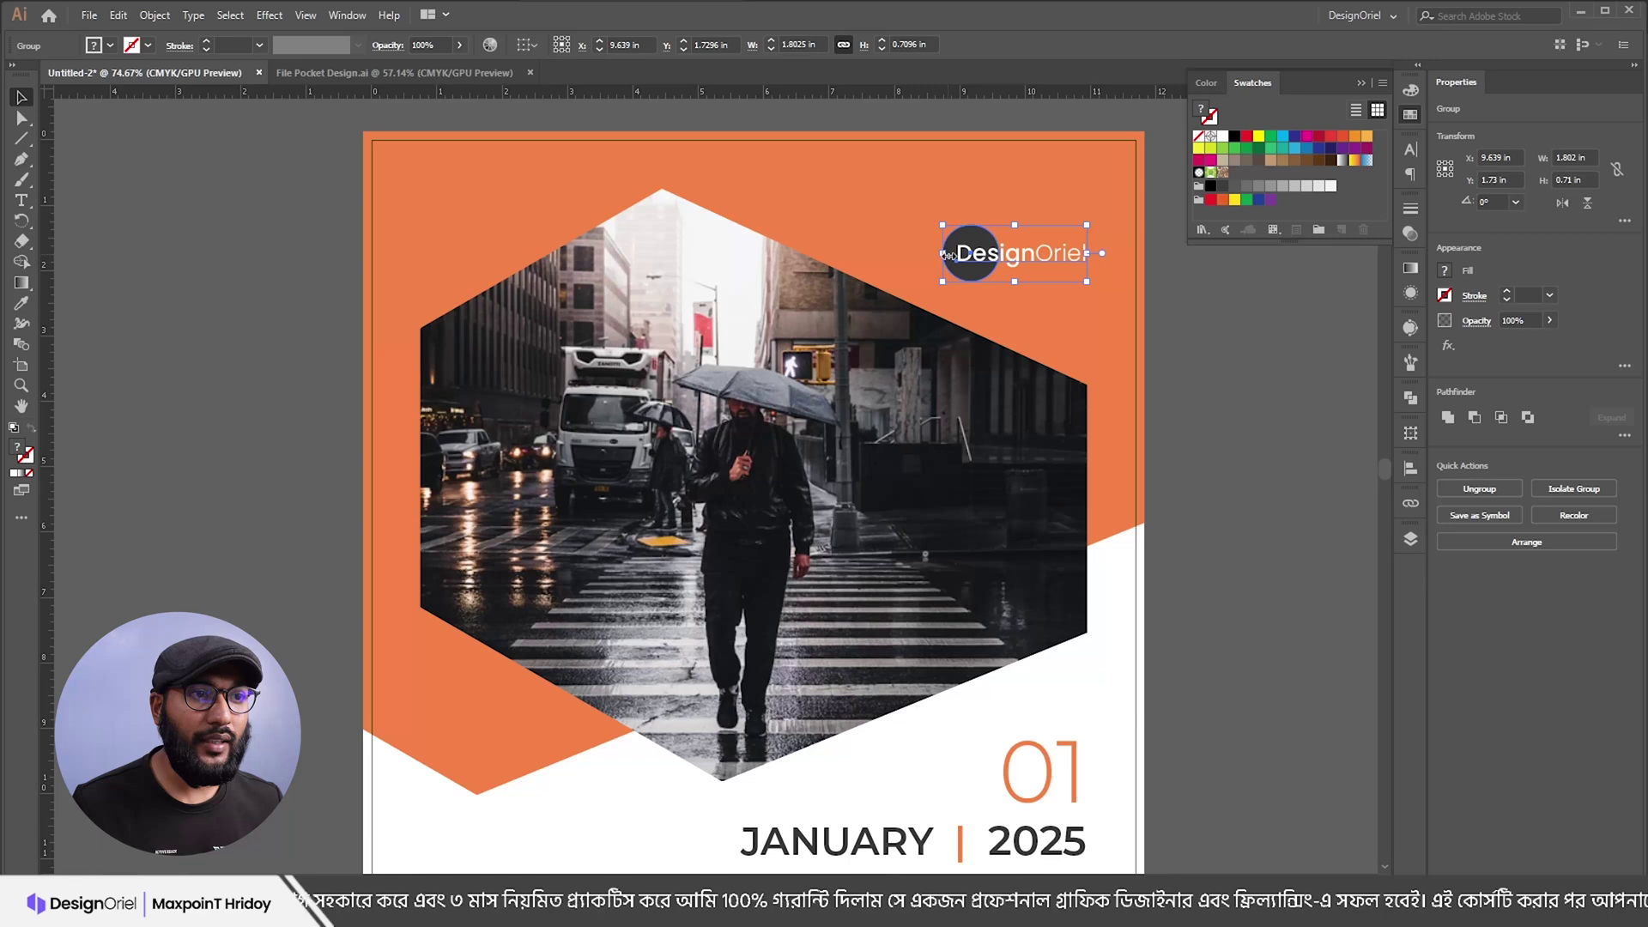
drag(989, 262, 989, 244)
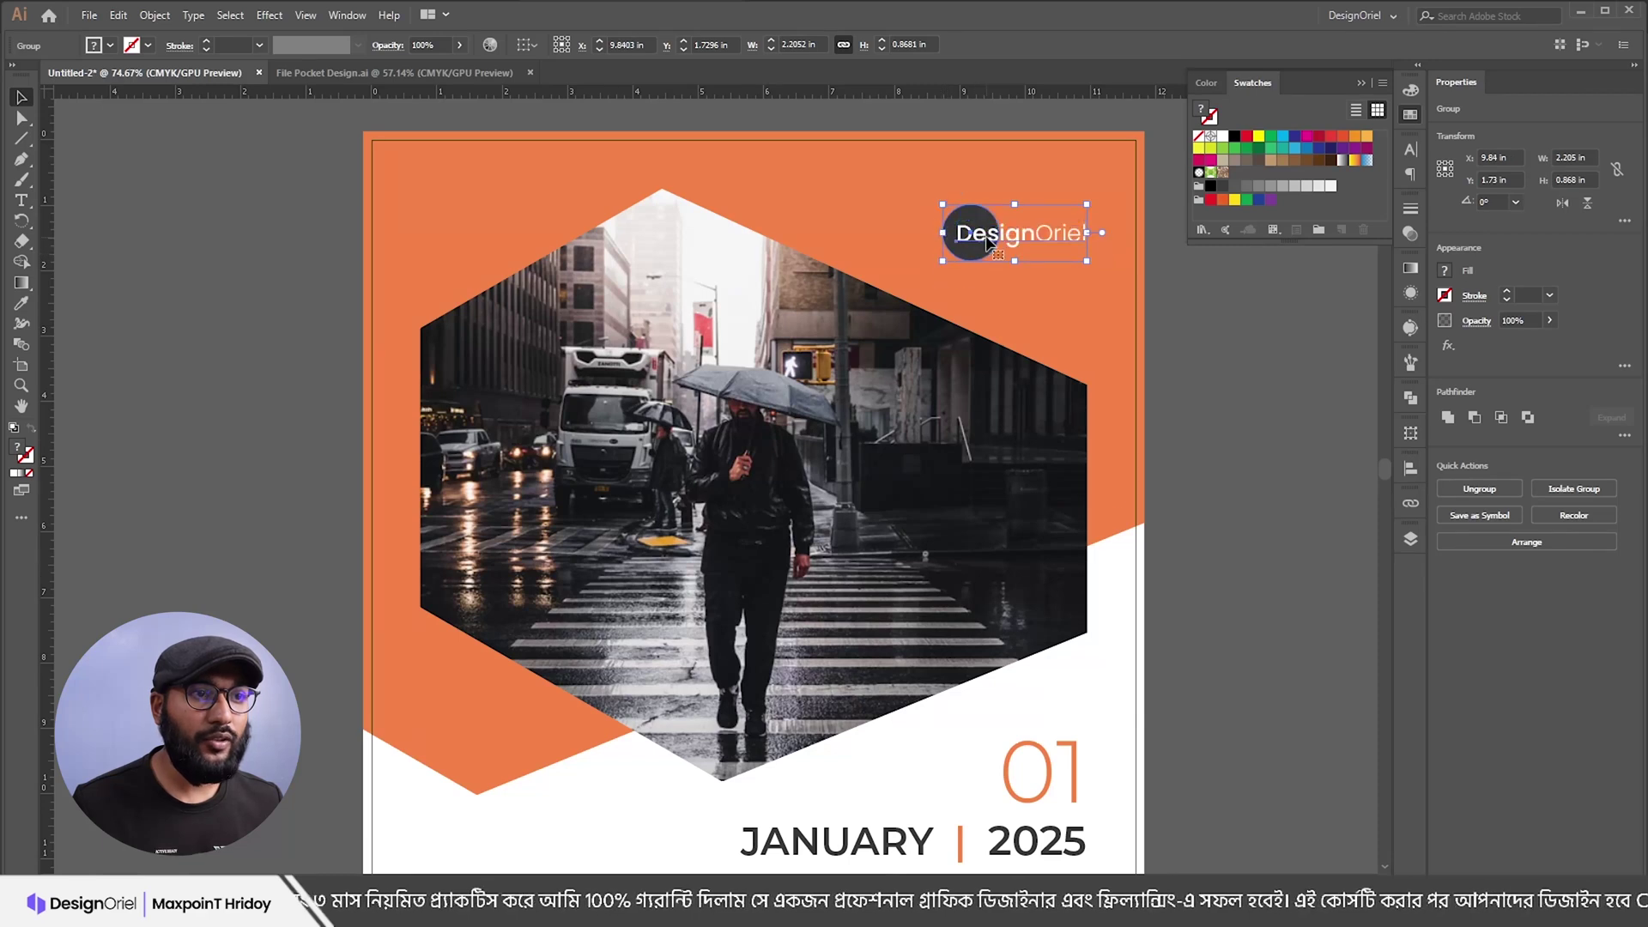
click(1166, 338)
Step: Fit the whole calendar page in view and hide the artboards to preview it on a plain canvas
key(ctrl+0)
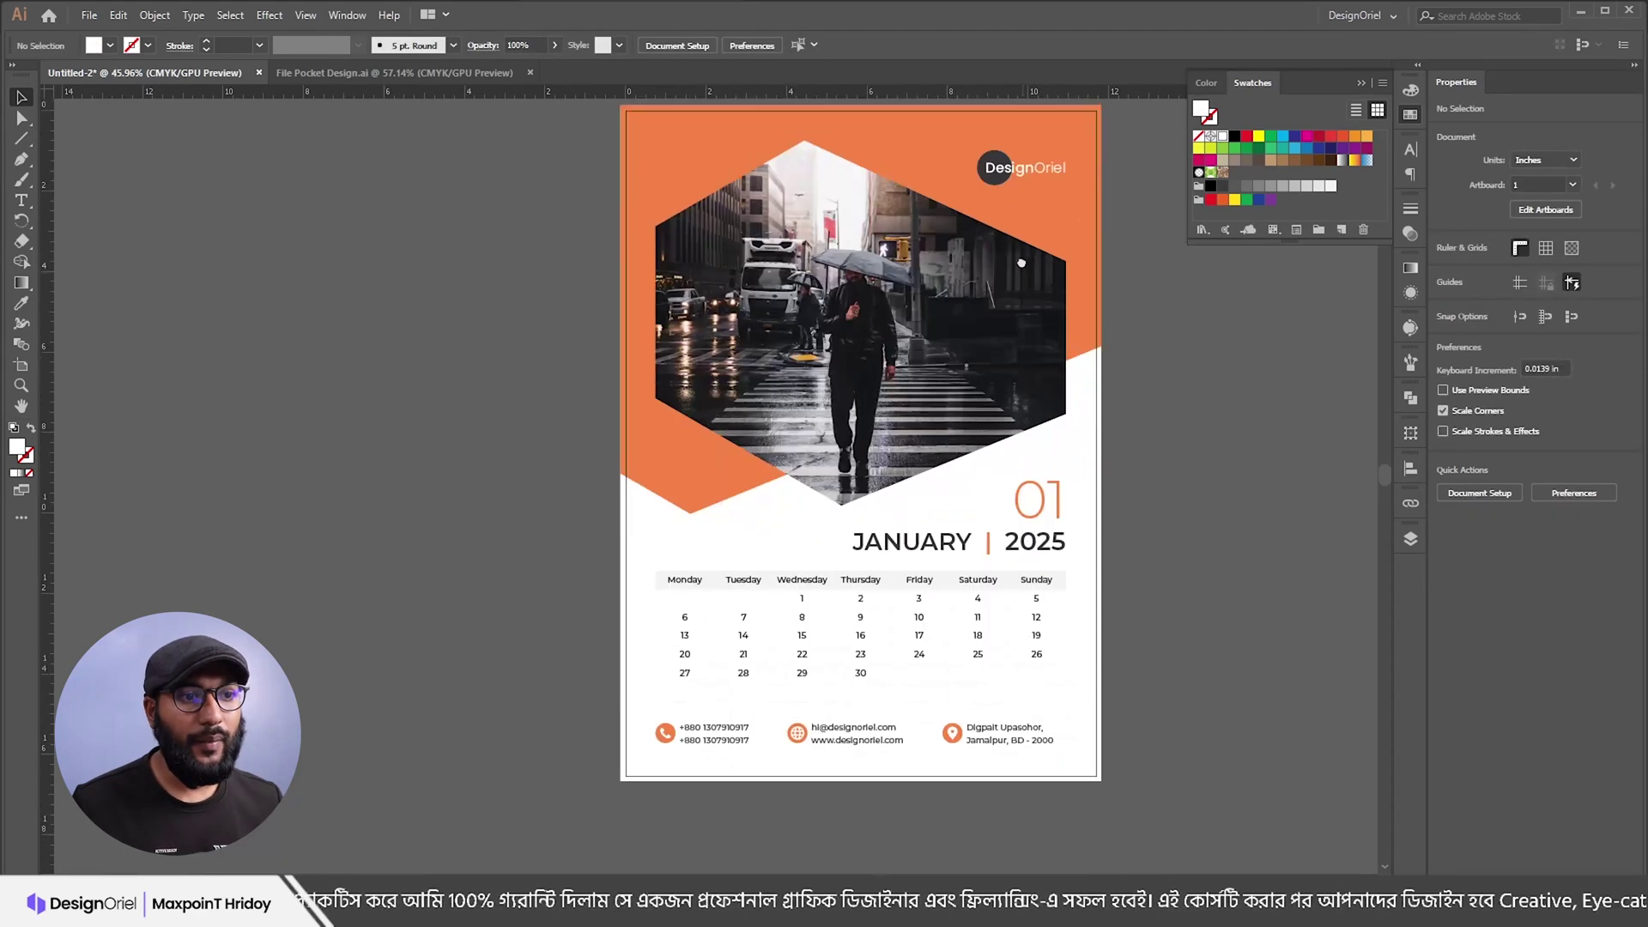
drag(1163, 446, 1163, 385)
key(ctrl+minus)
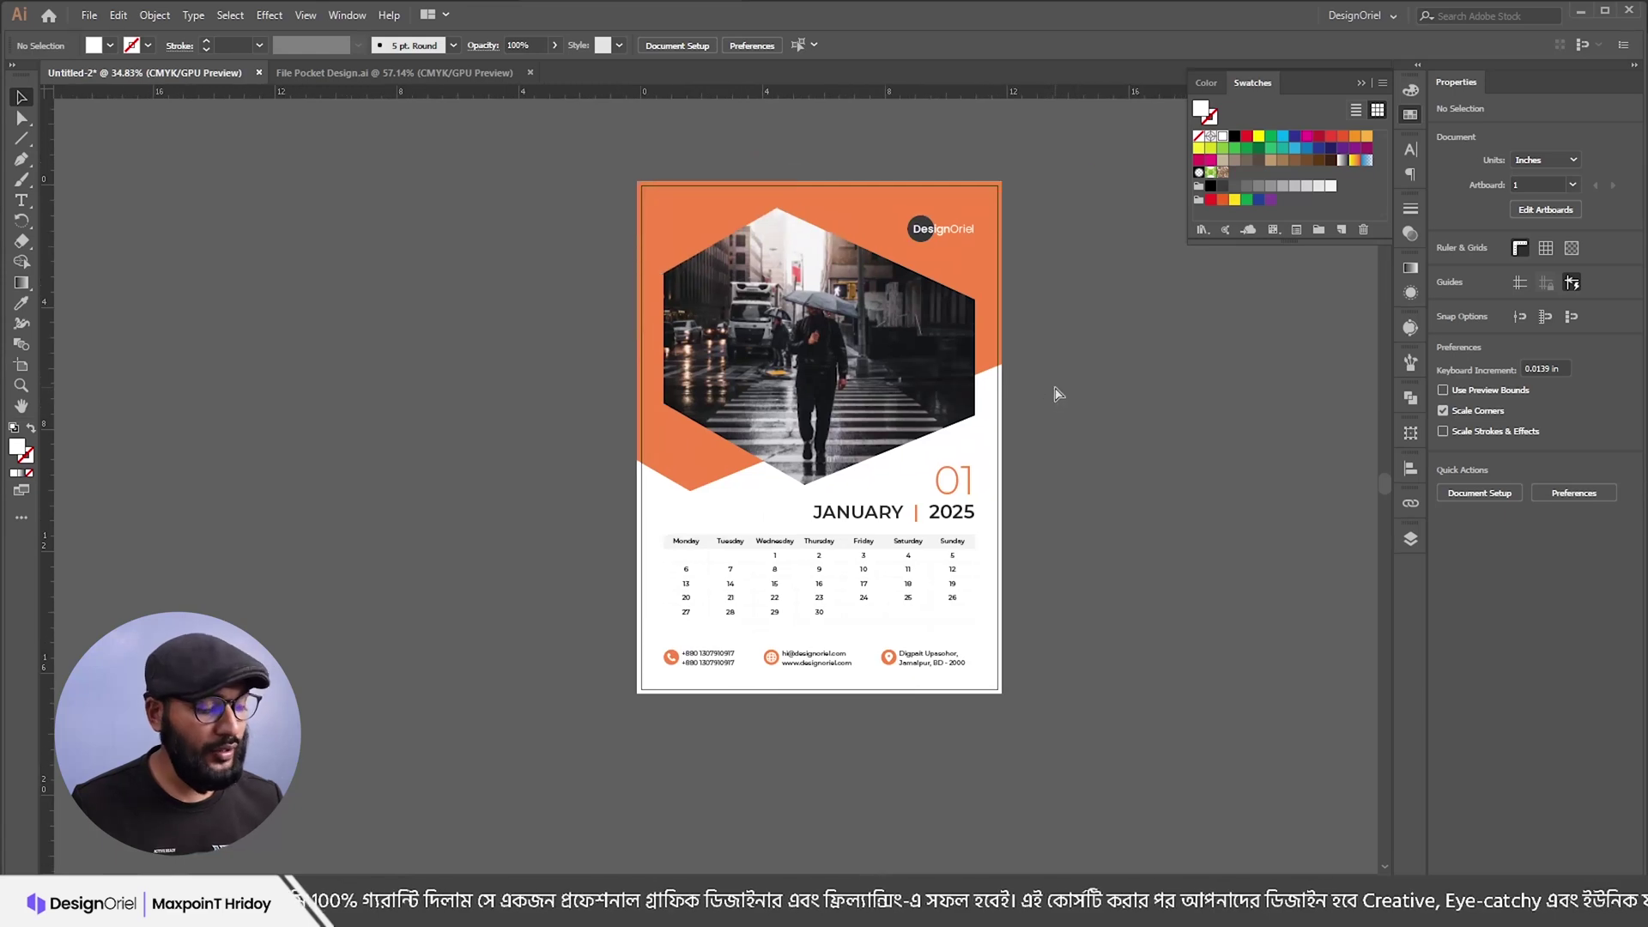
key(ctrl+shift+h)
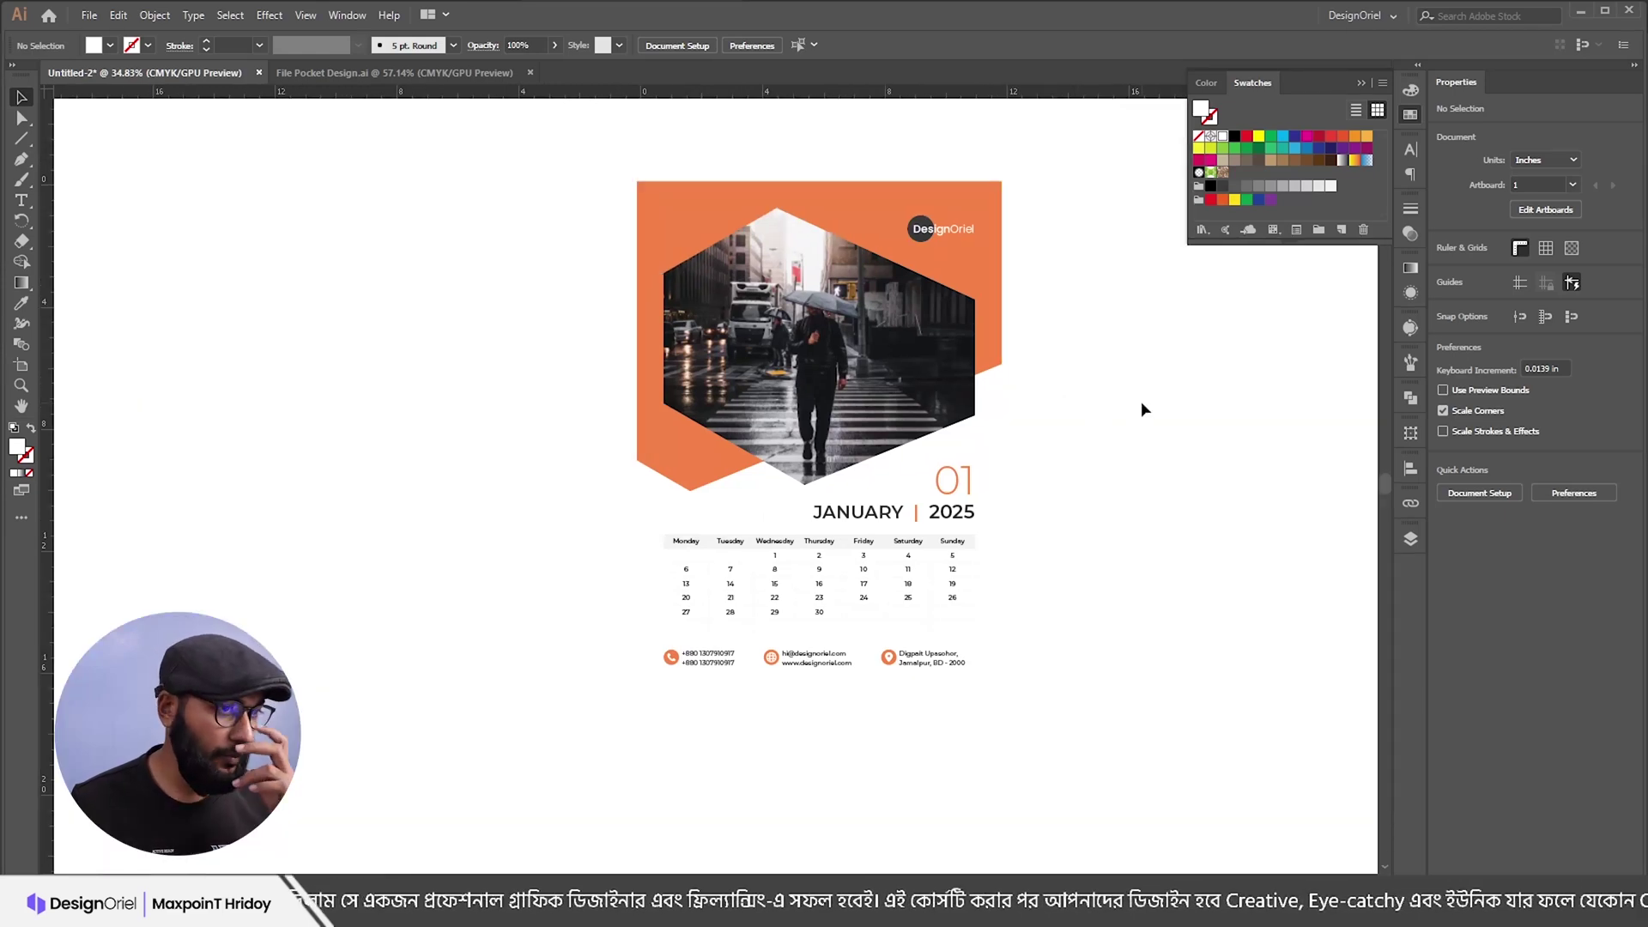
Step: Examine the previewed calendar page, including the date grid and contact row close up
scroll(876, 570, up, 2)
drag(983, 590, 1027, 582)
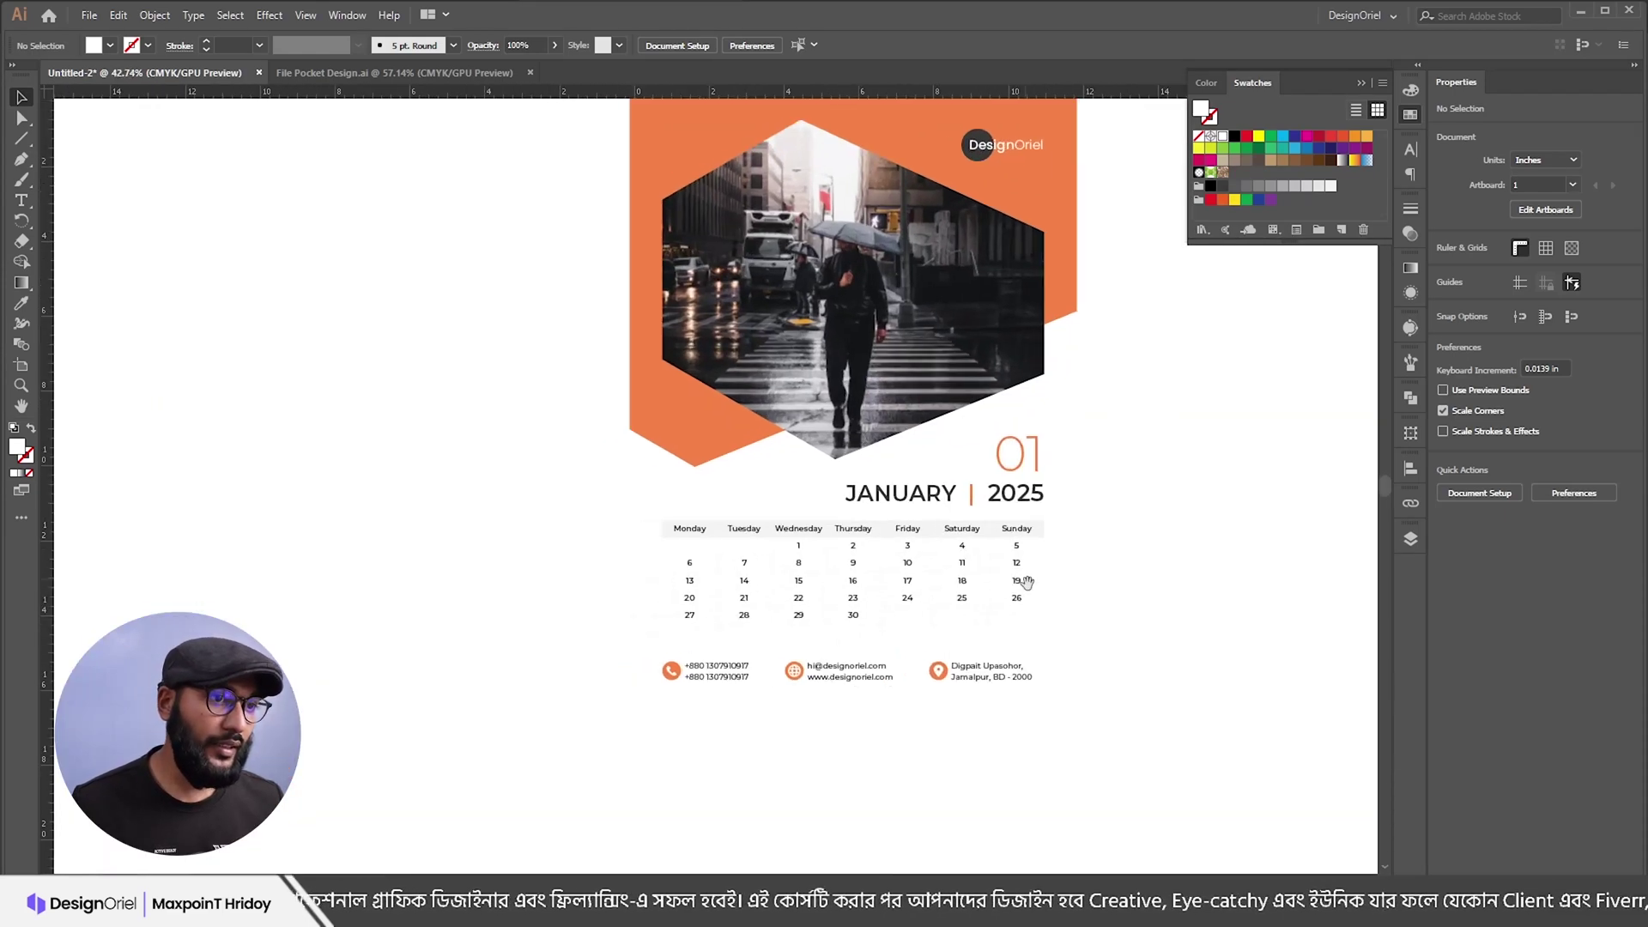
scroll(1027, 582, down, 6)
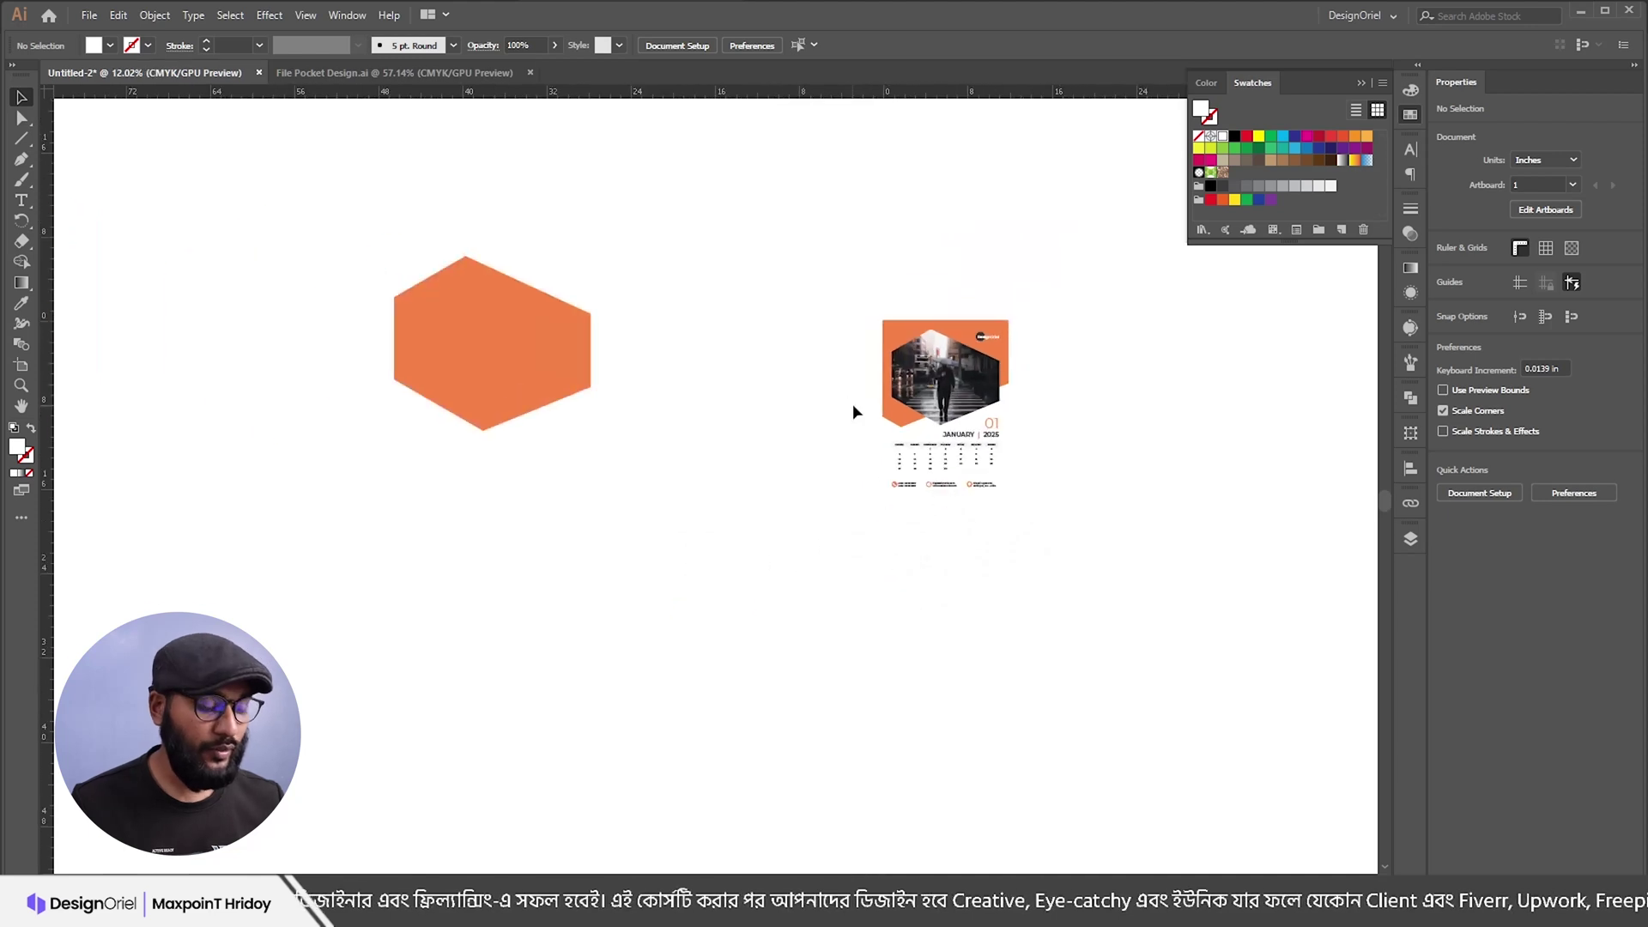
scroll(1170, 533, up, 7)
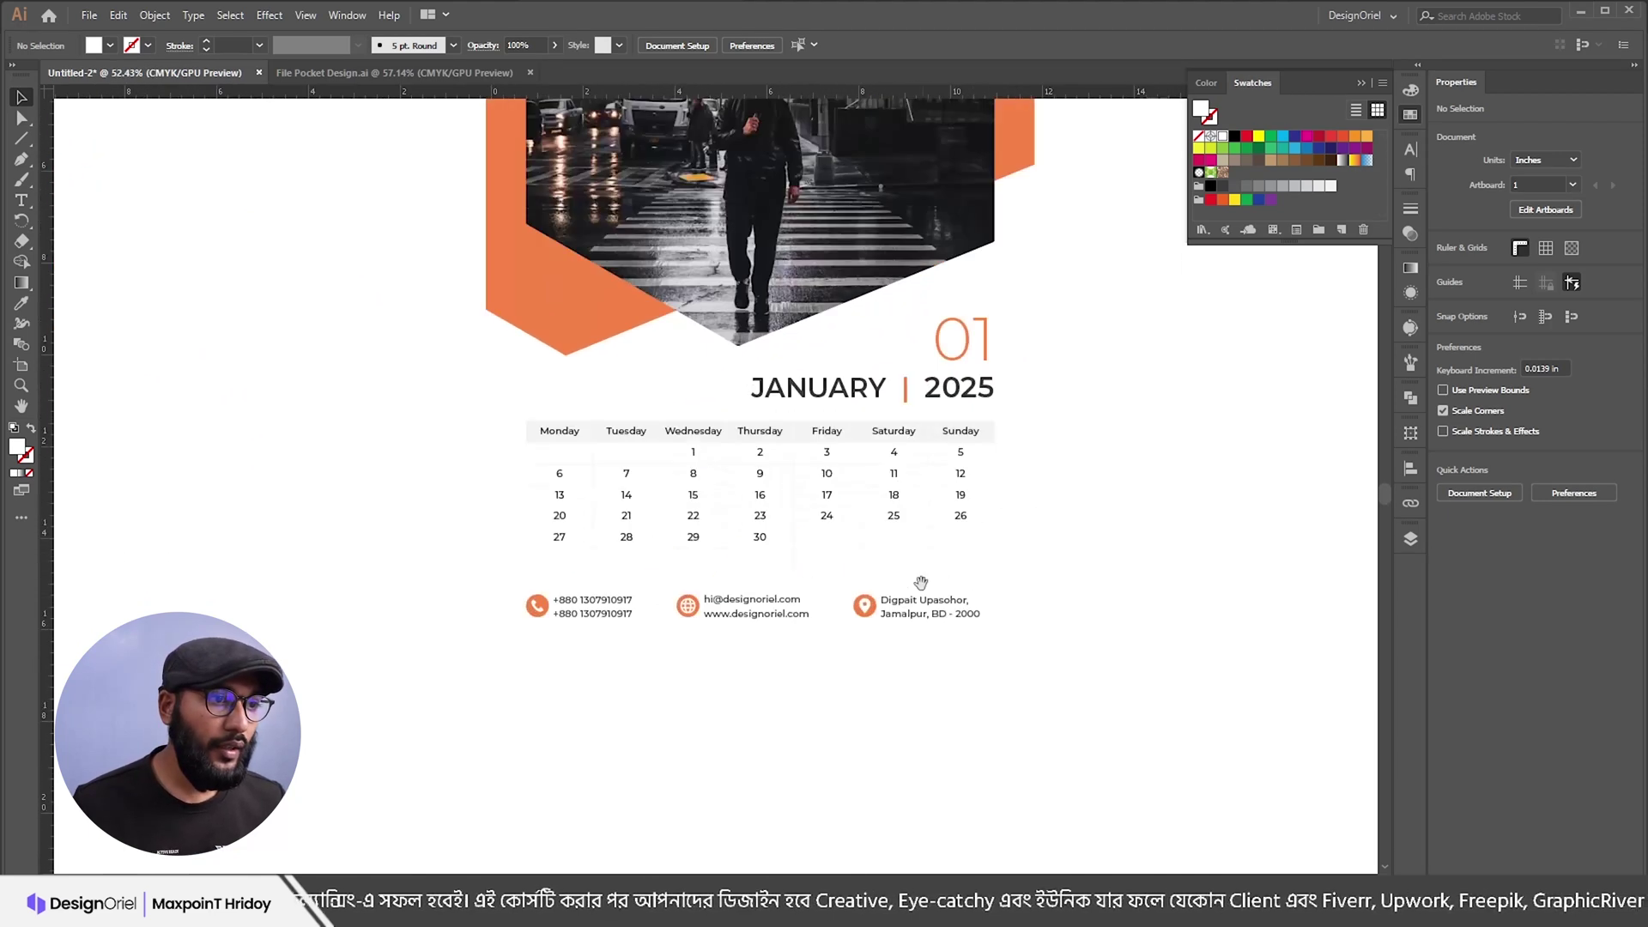
drag(920, 583, 1006, 626)
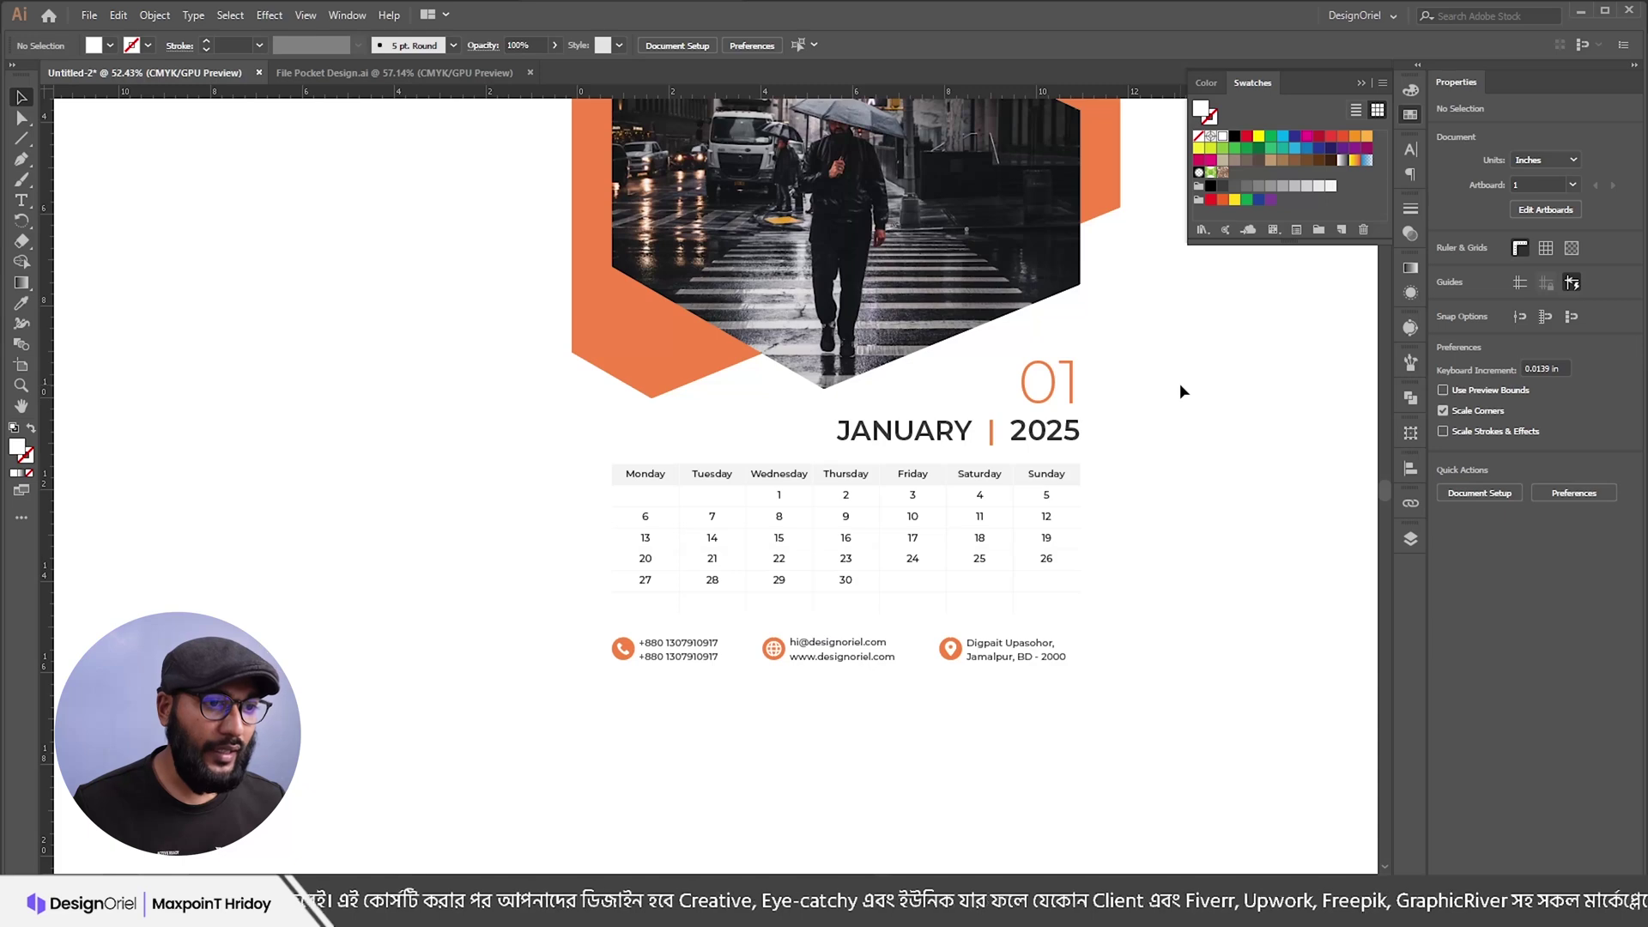
scroll(764, 640, up, 4)
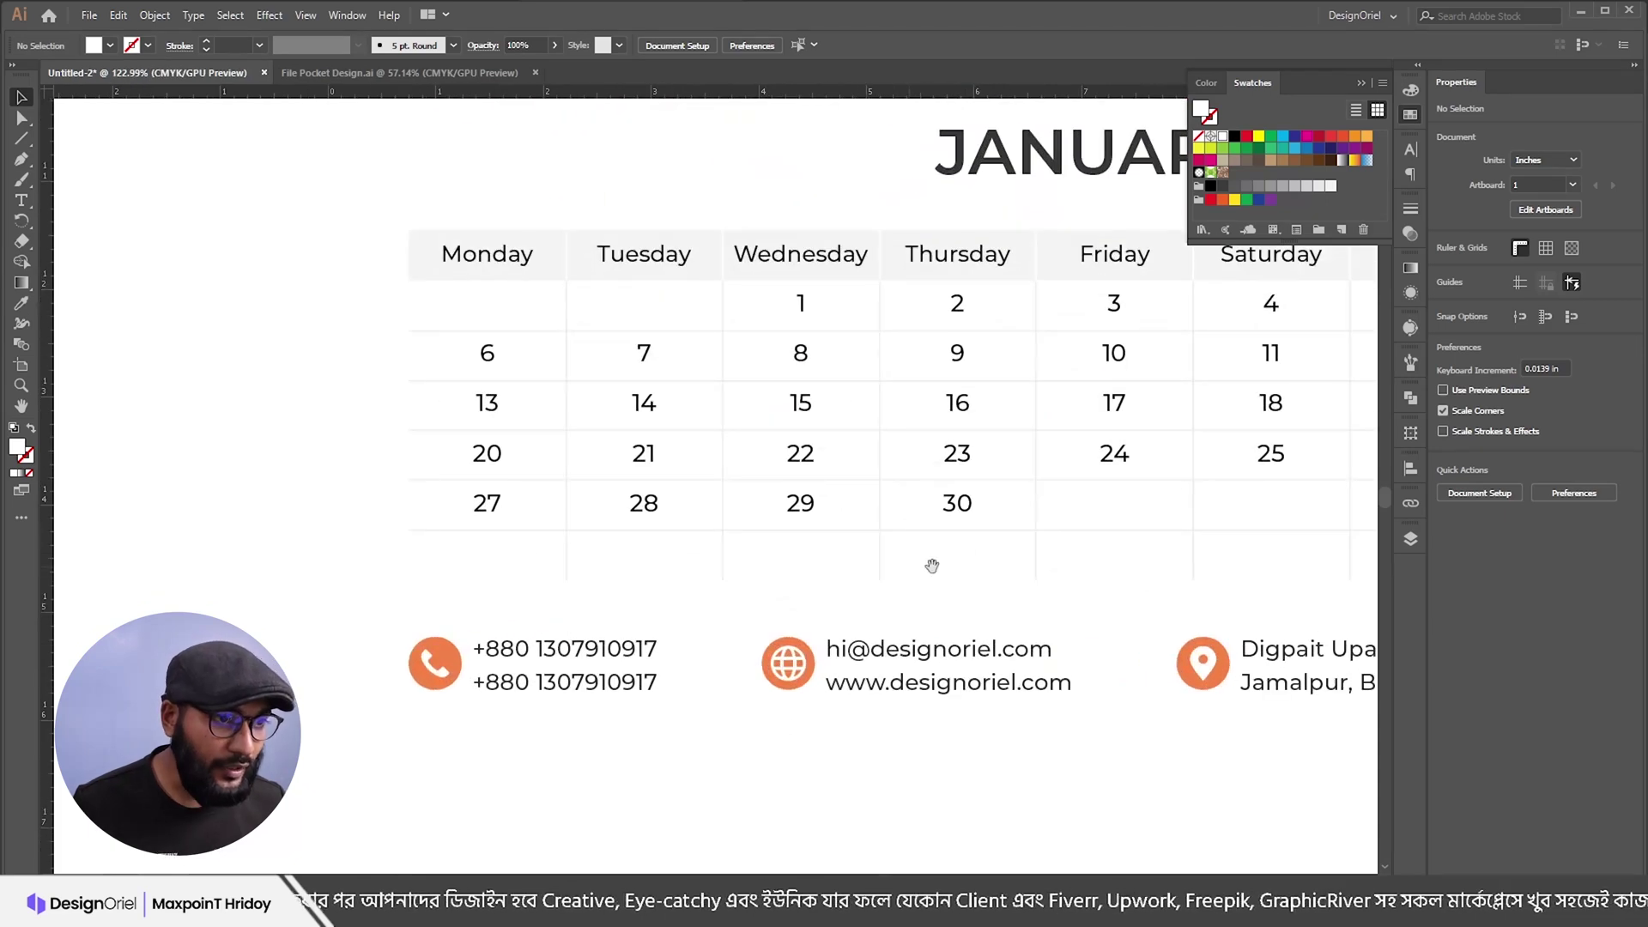
scroll(1034, 564, up, 1)
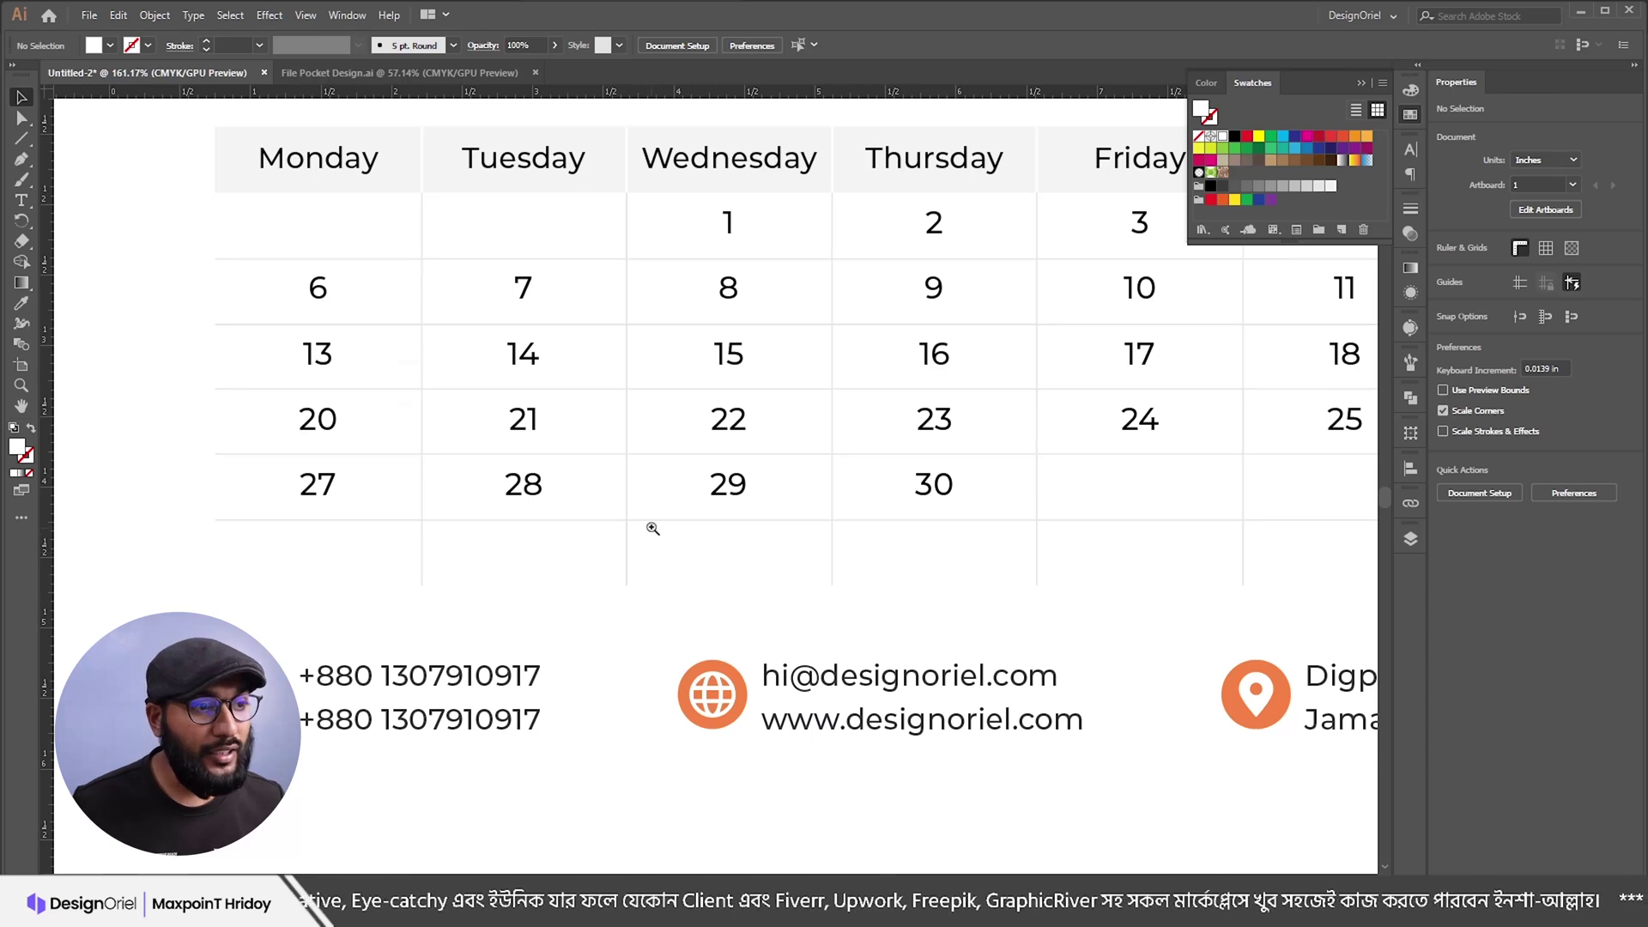
Step: Examine the full calendar page and its large month number, heading and date grid, up close and as a whole
scroll(652, 528, down, 7)
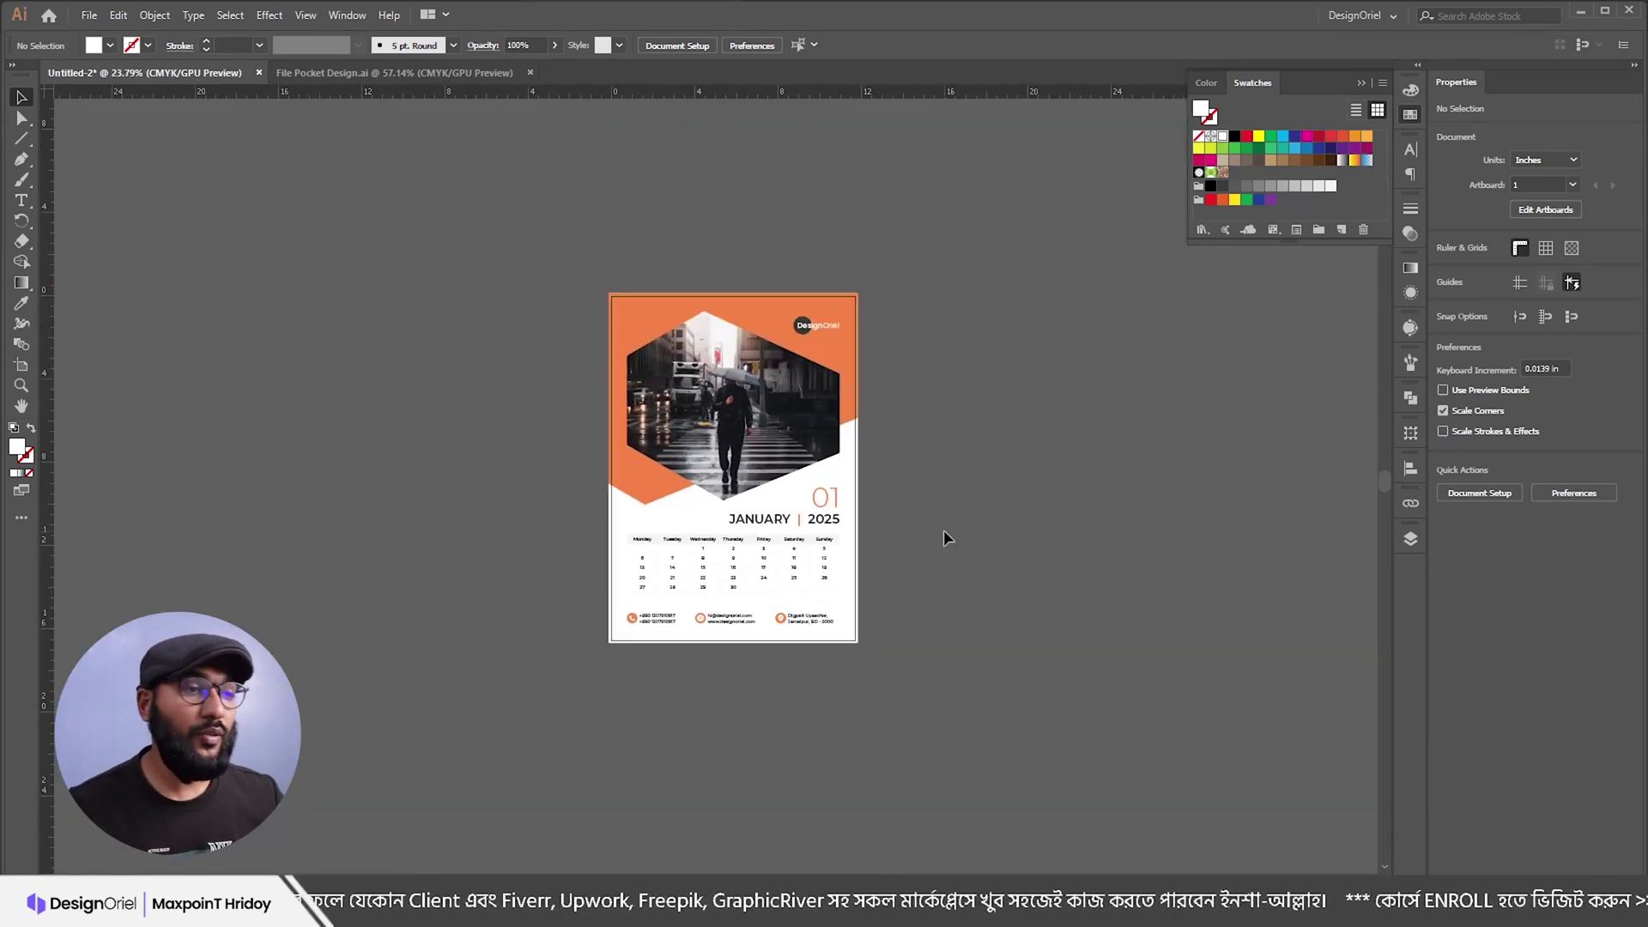
scroll(936, 534, up, 3)
drag(910, 420, 890, 482)
click(788, 468)
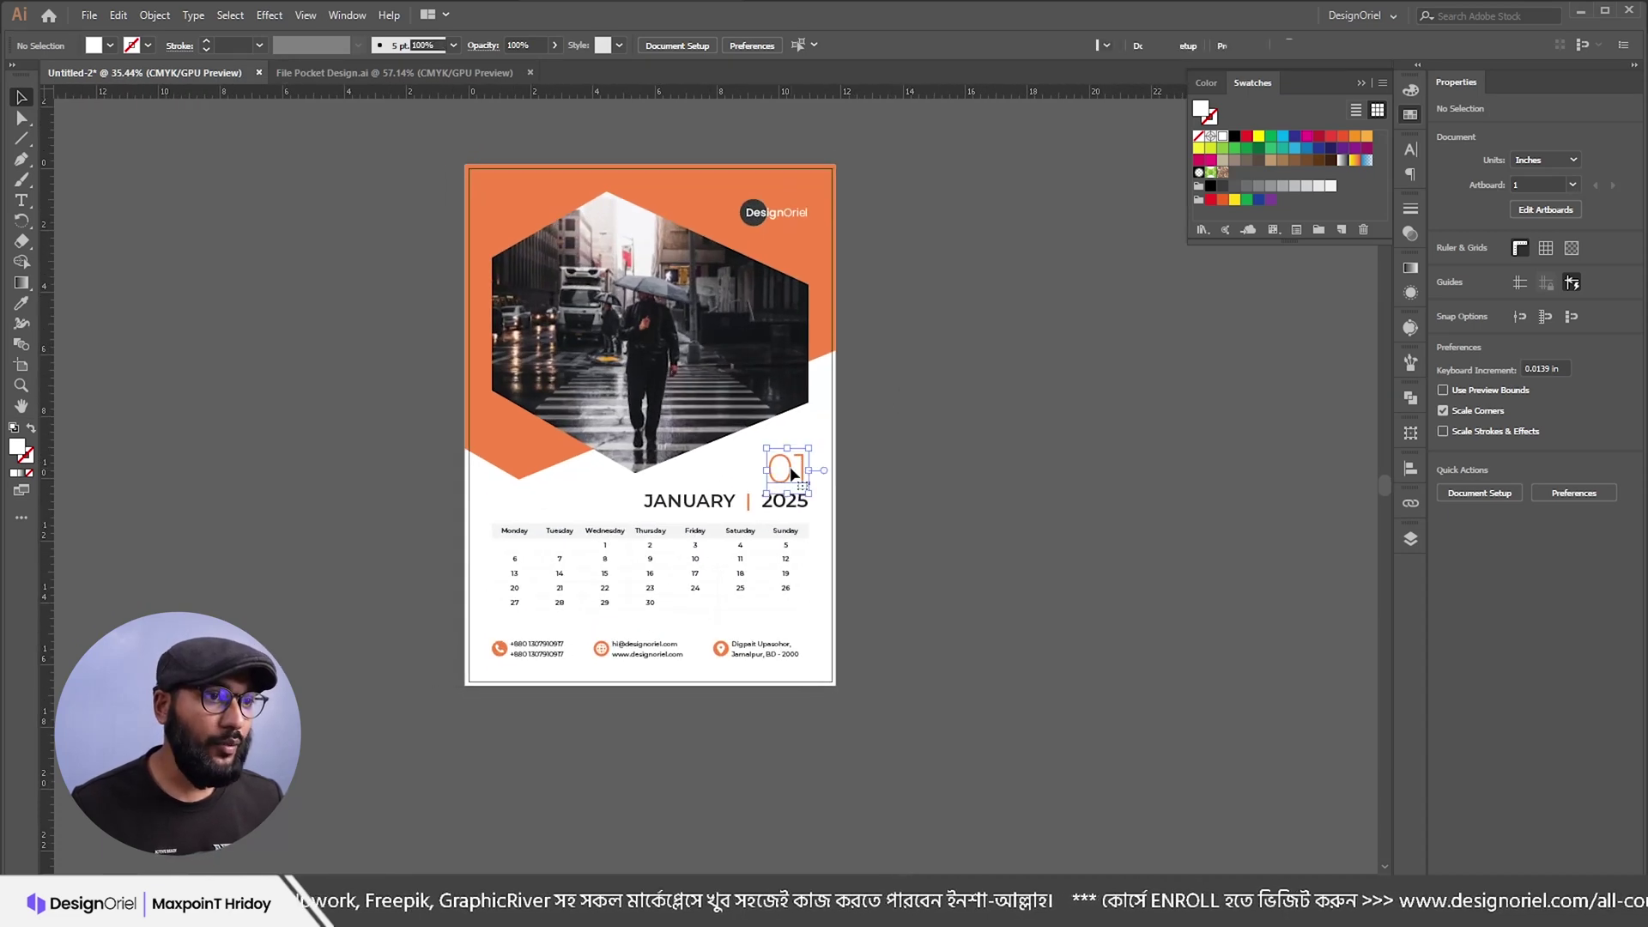
key(ctrl+h)
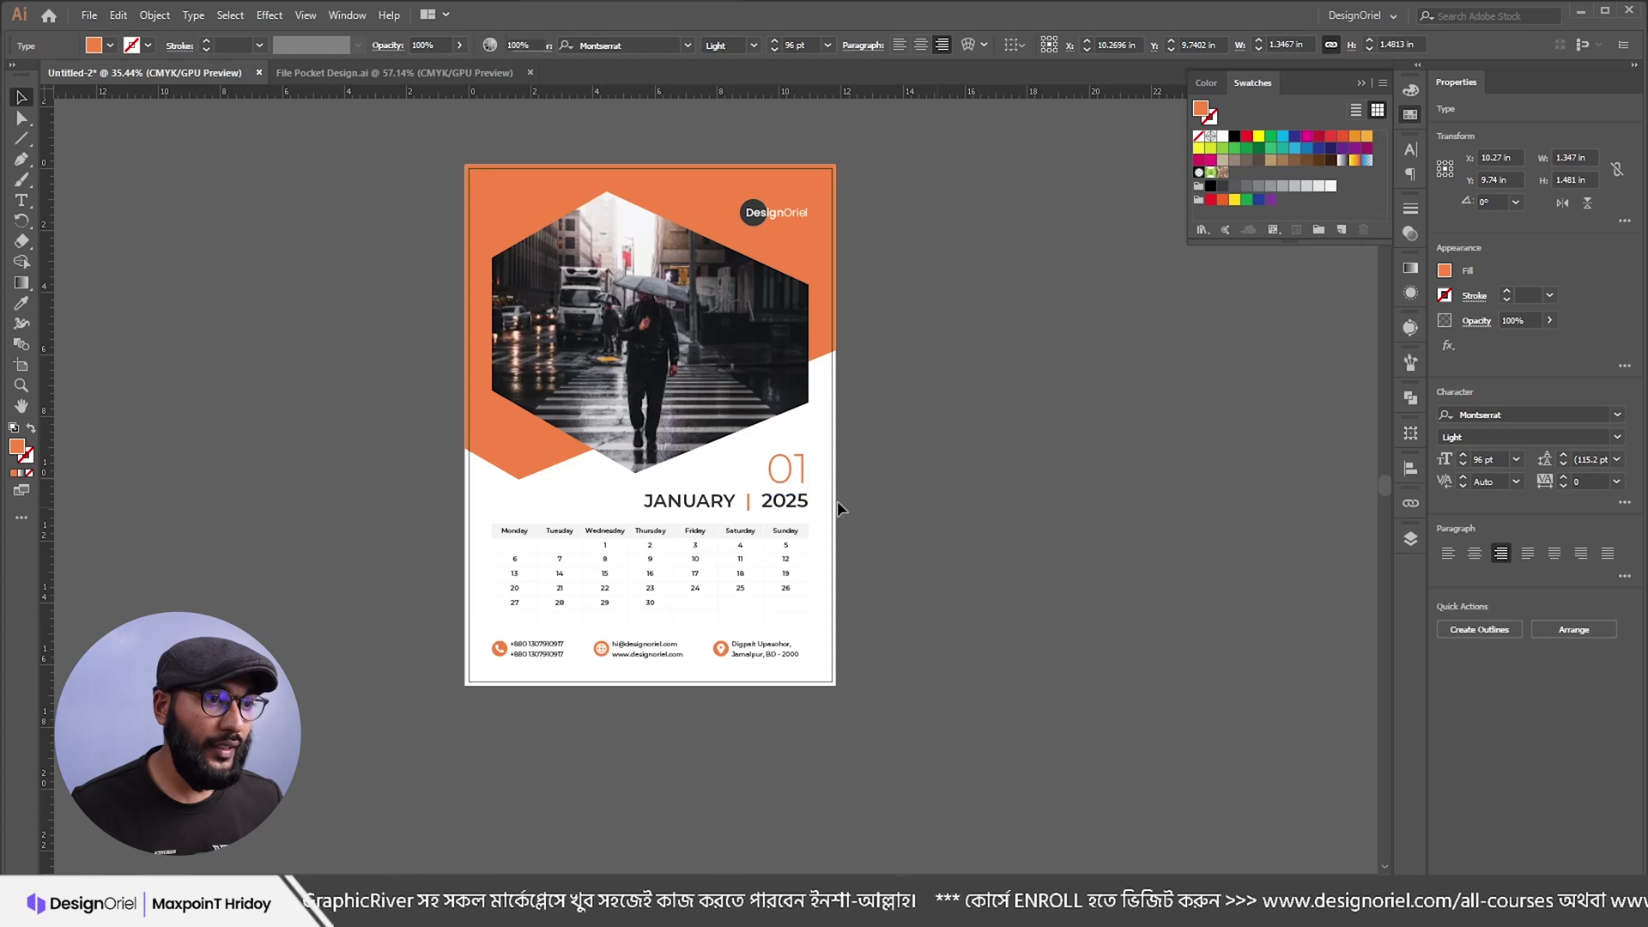
click(837, 501)
scroll(905, 456, down, 2)
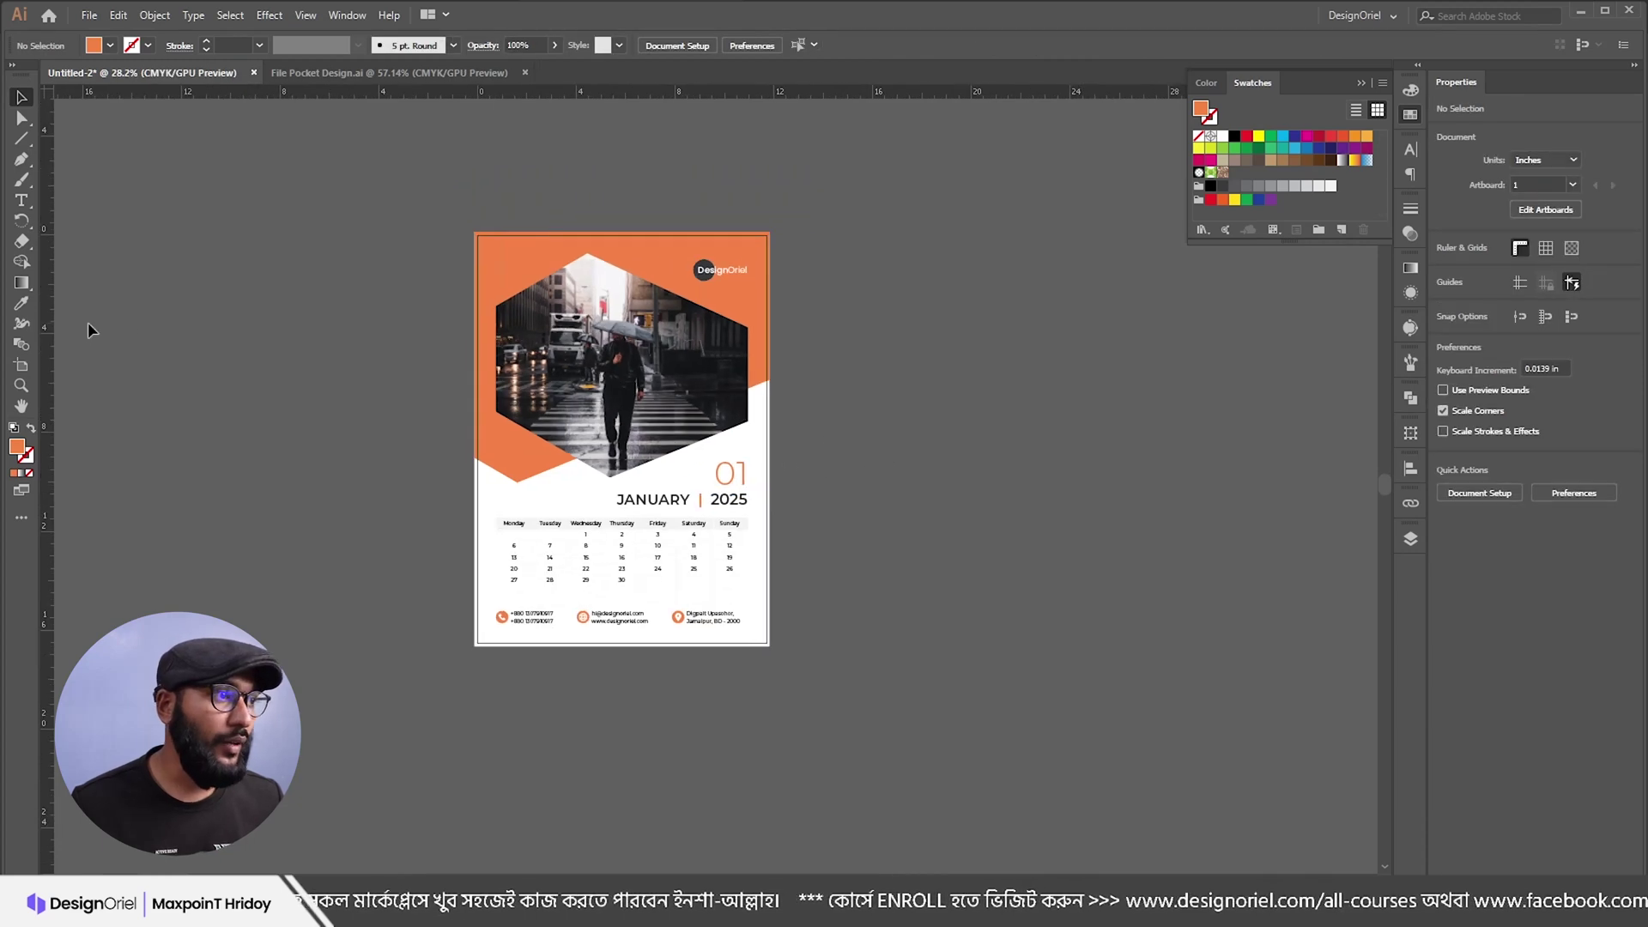
drag(379, 206, 864, 693)
drag(699, 570, 818, 616)
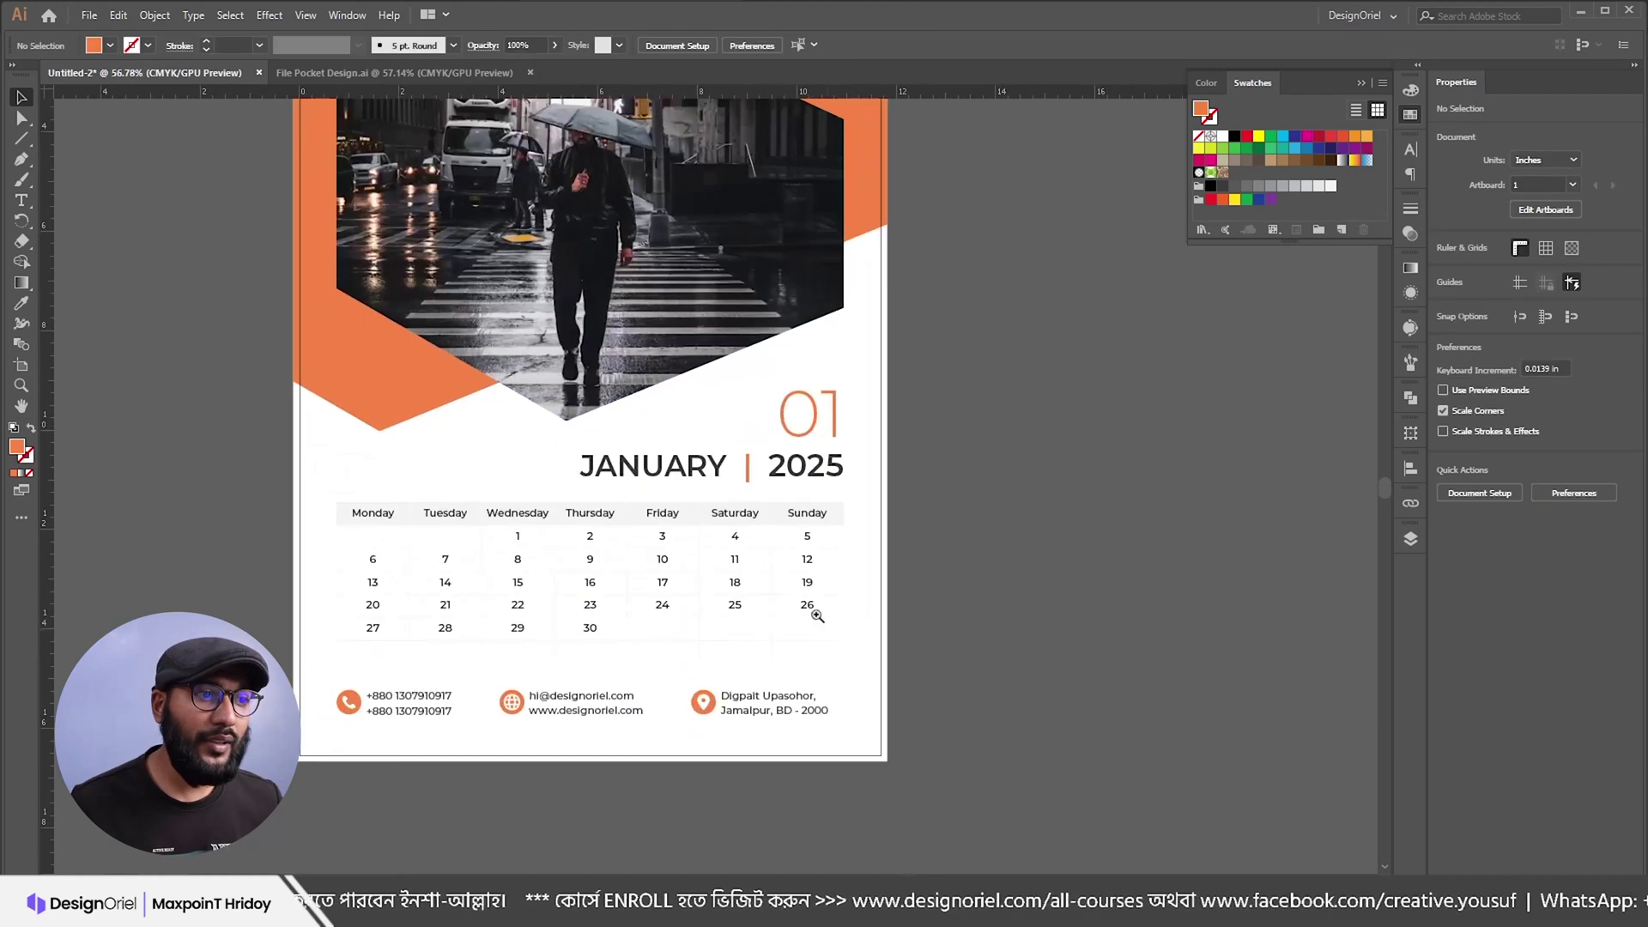
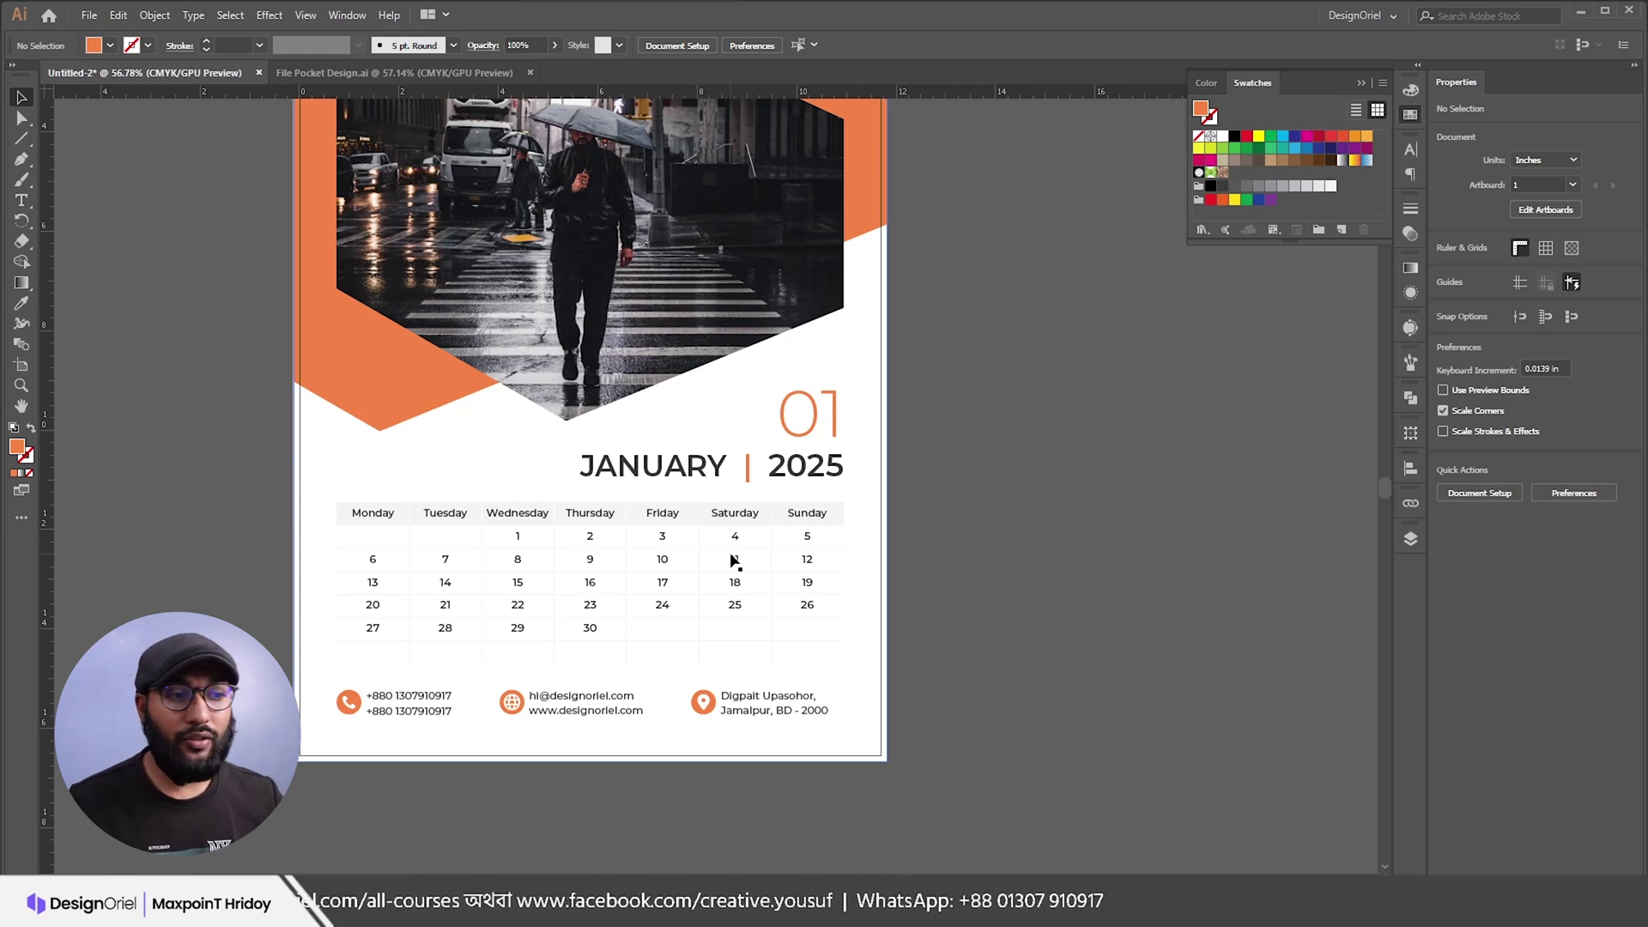
drag(802, 563, 600, 555)
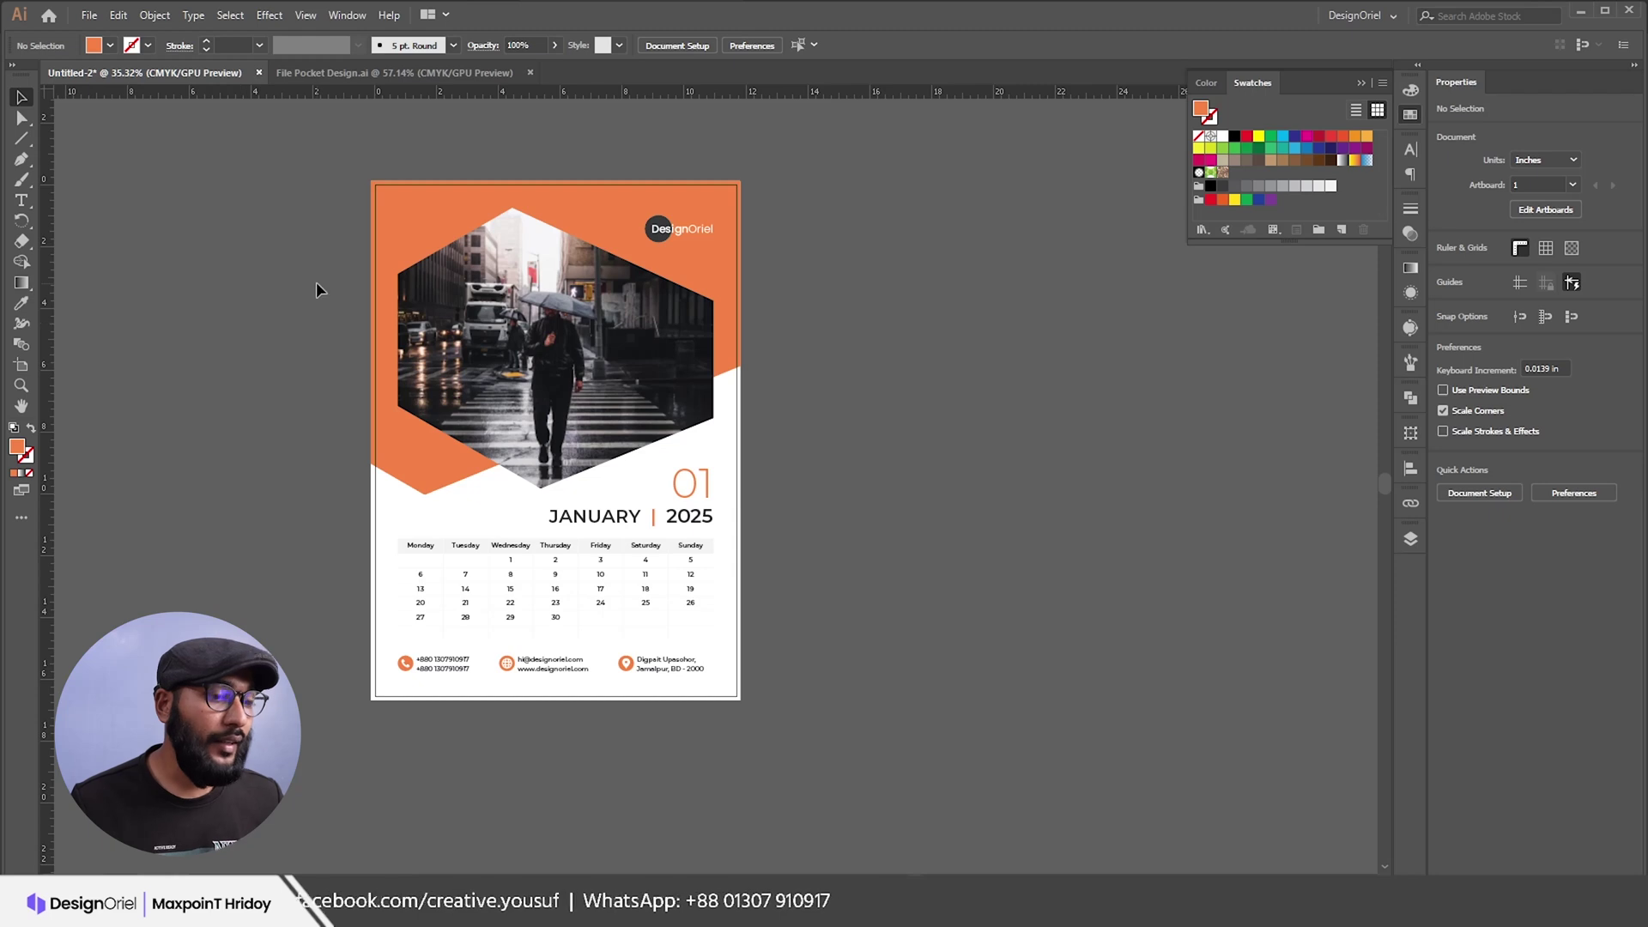
Step: Show and unlock the guides, and delete the horizontal guide crossing the date grid
key(ctrl+semicolon)
scroll(567, 418, up, 1)
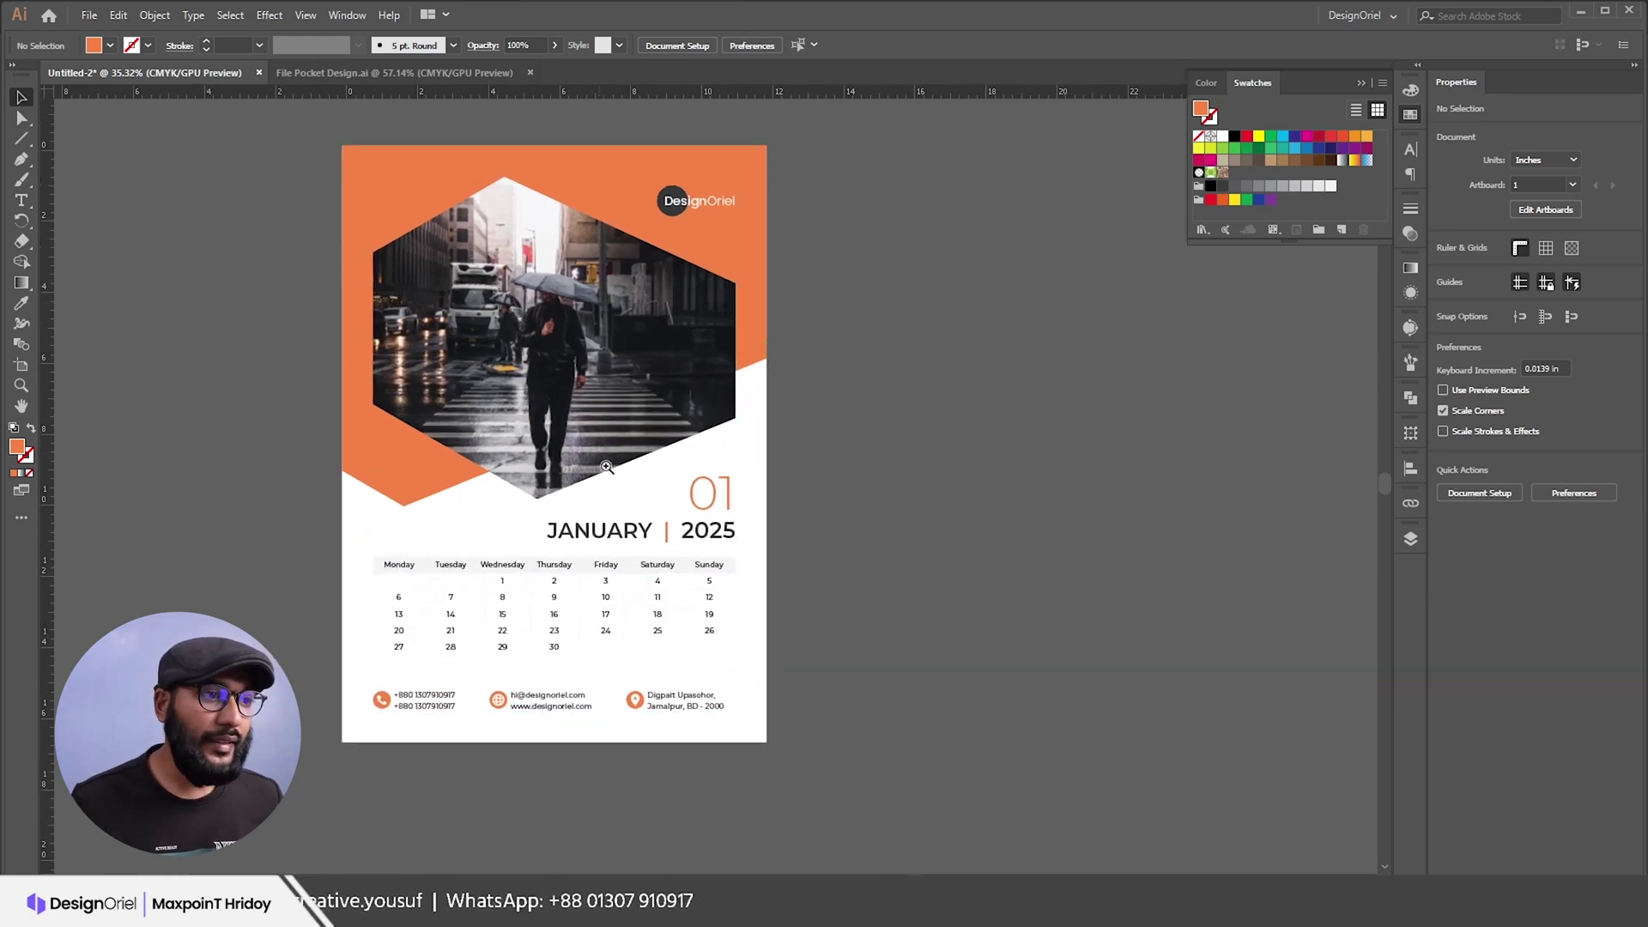
right_click(975, 406)
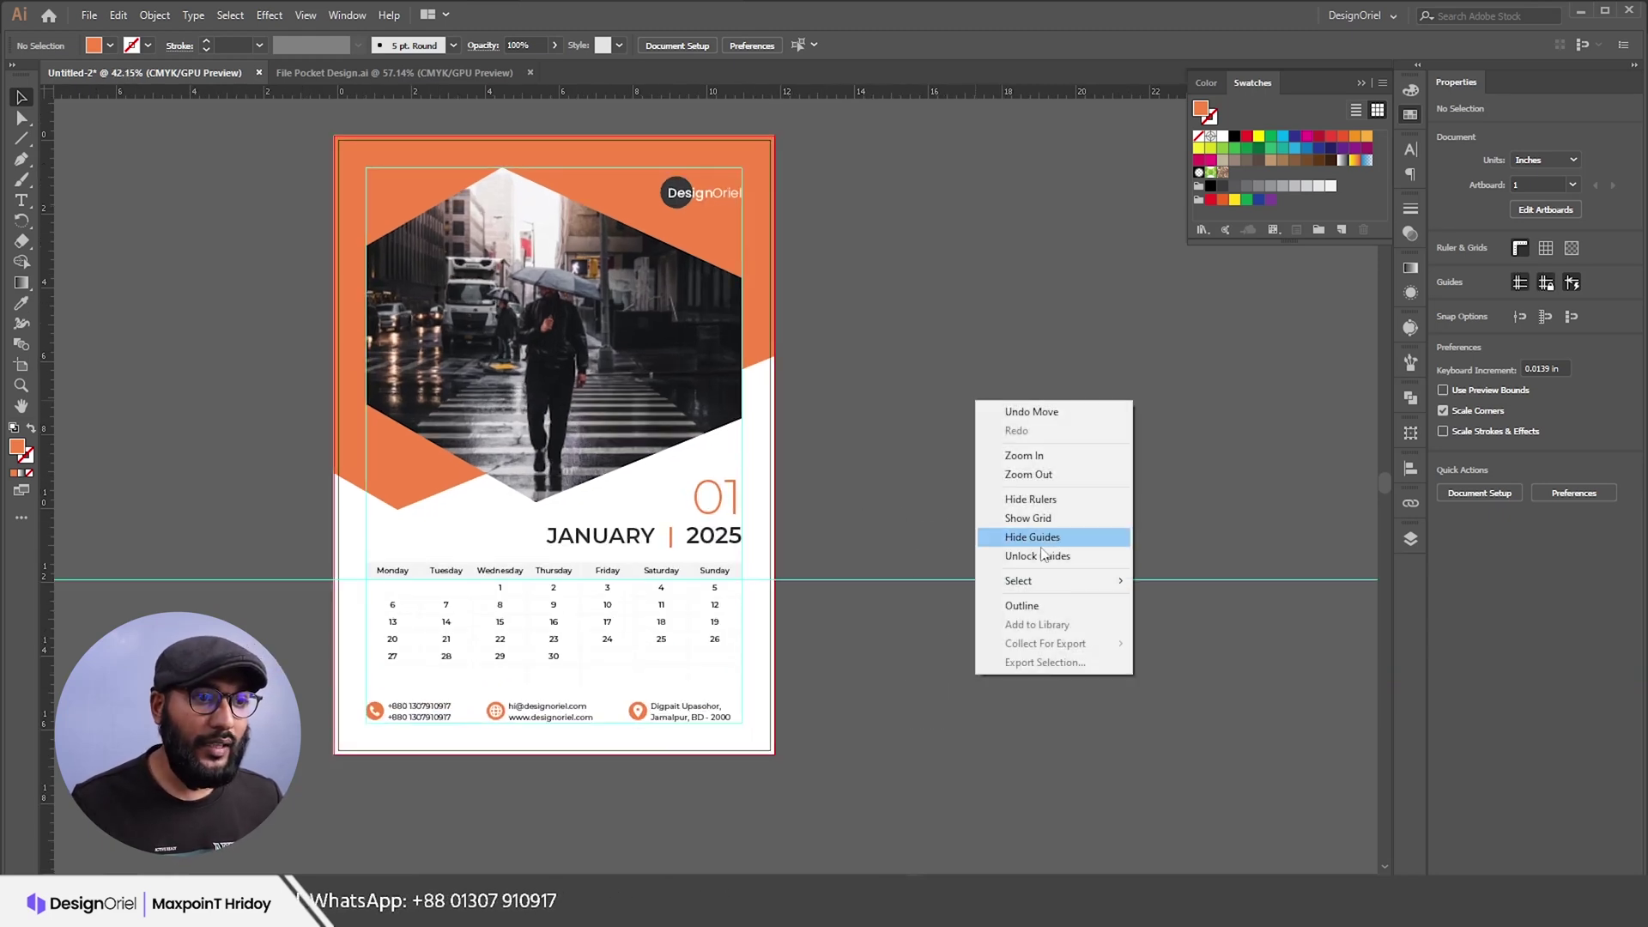
click(1045, 559)
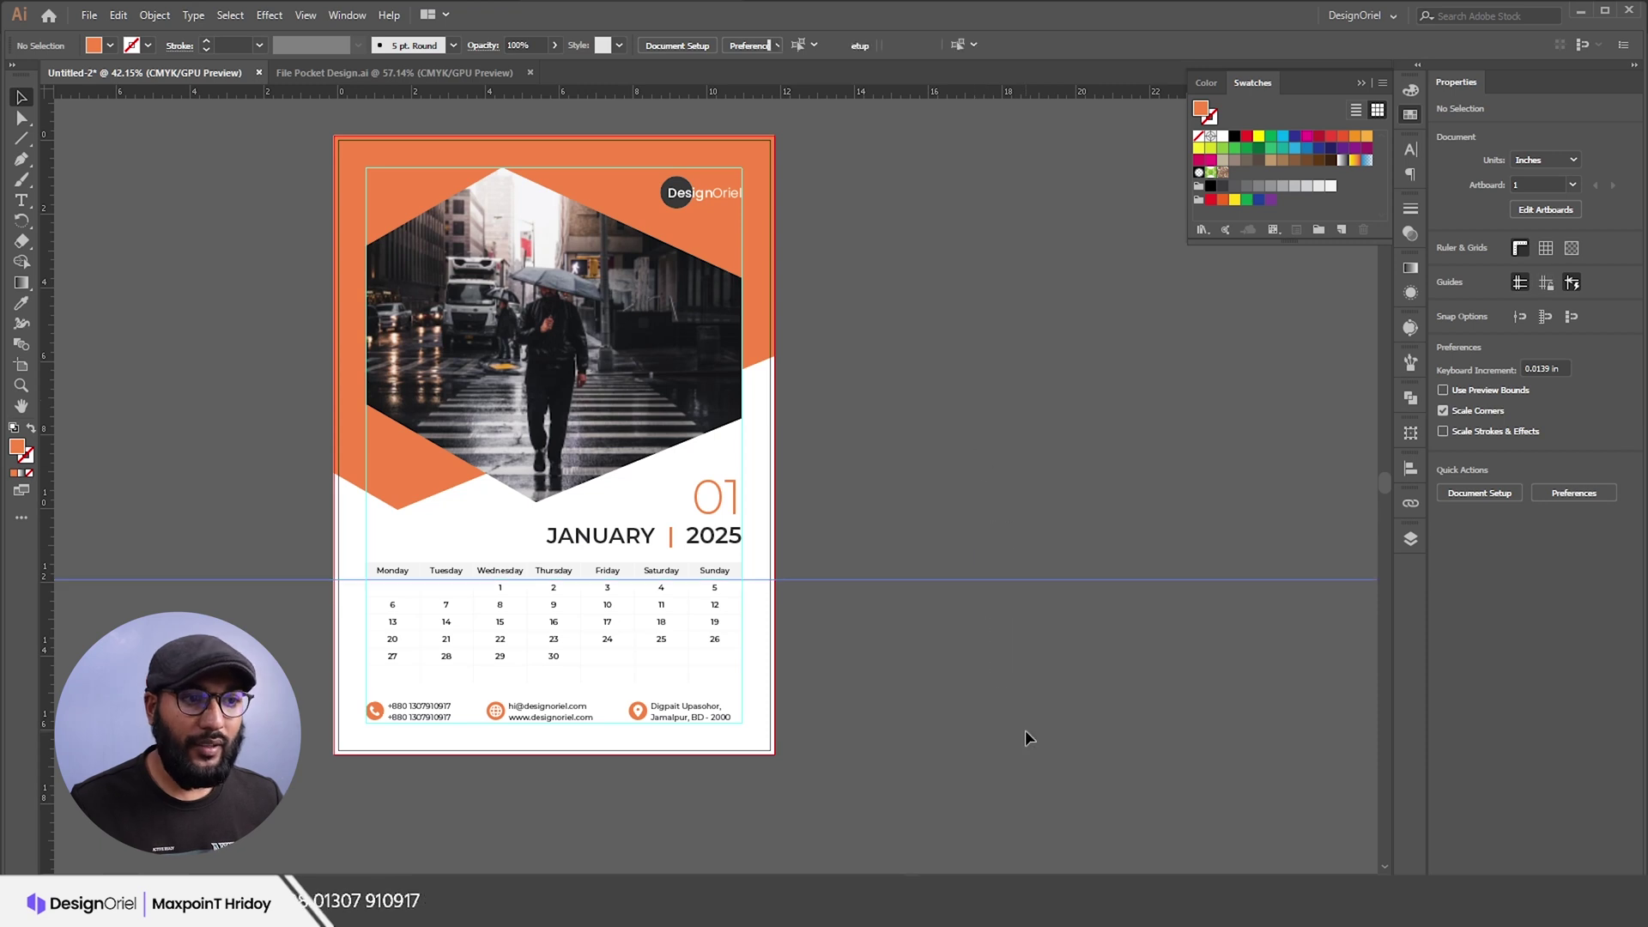
click(1021, 579)
key(Delete)
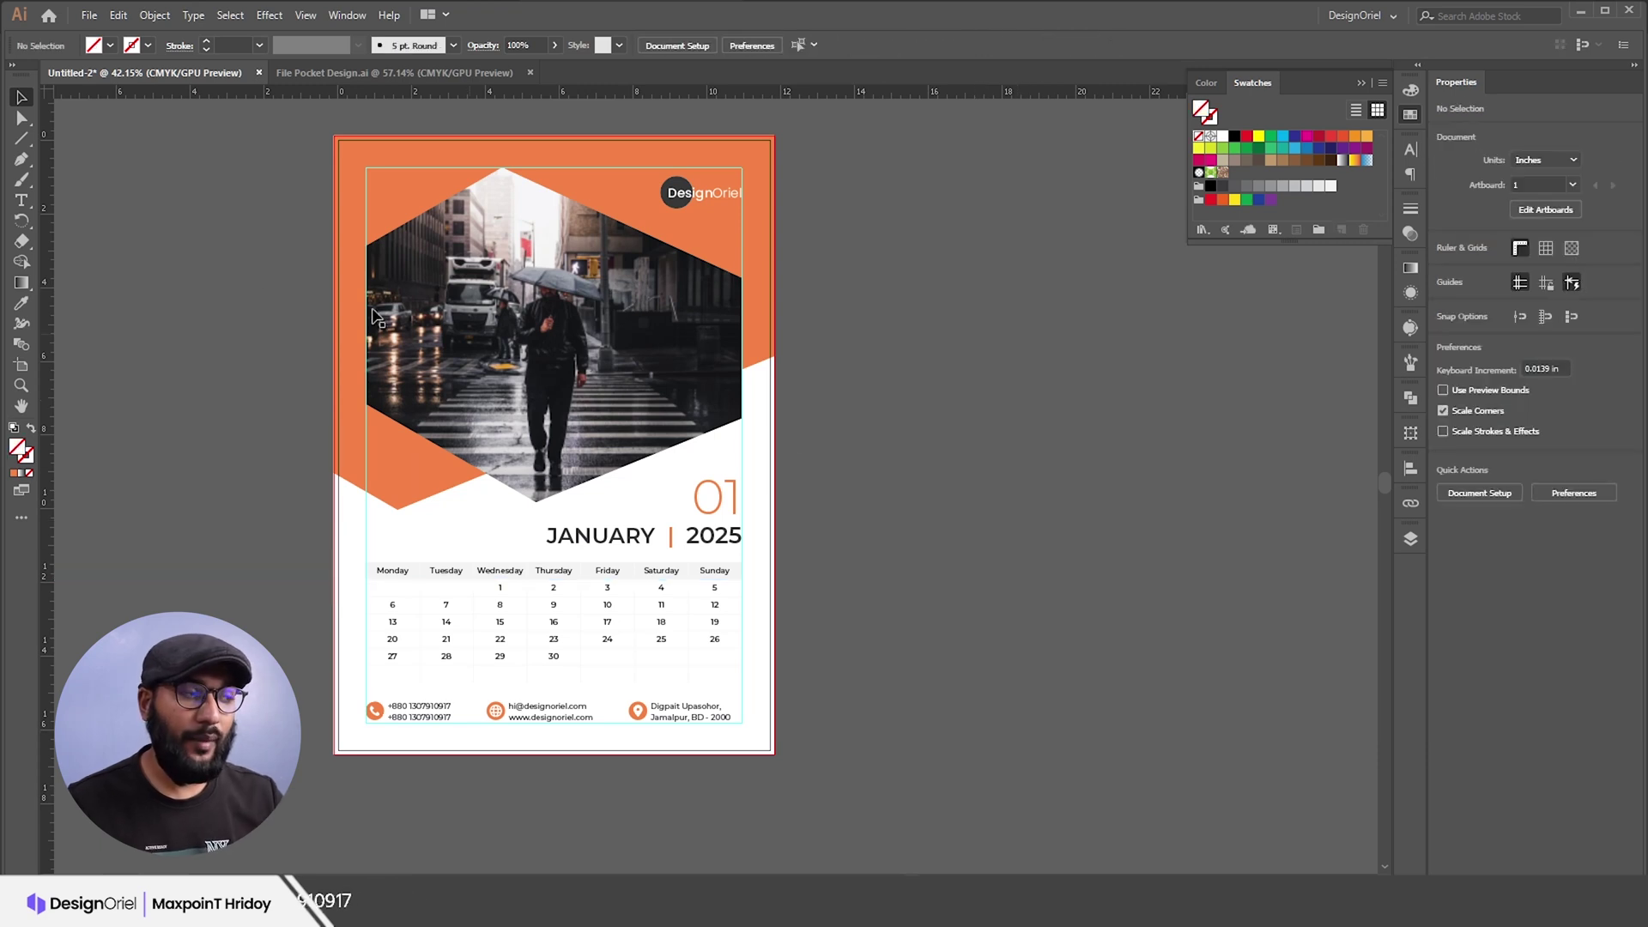
Step: Duplicate the January artboard together with its artwork and place the copy beside the original
click(23, 368)
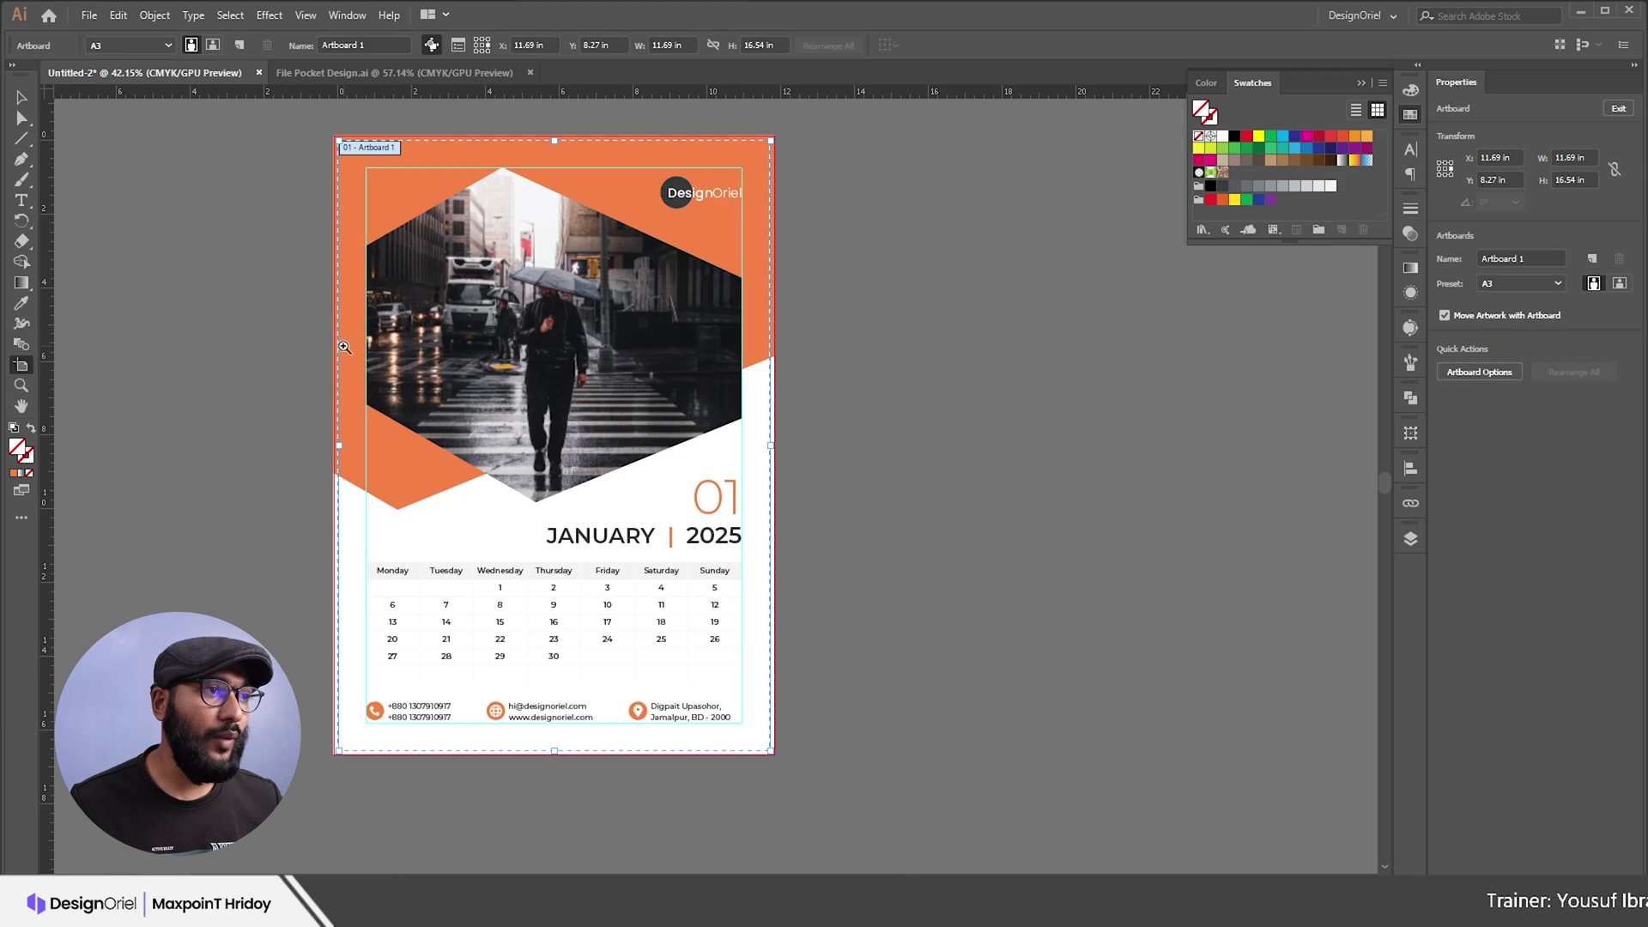
scroll(344, 347, down, 1)
drag(339, 354, 656, 372)
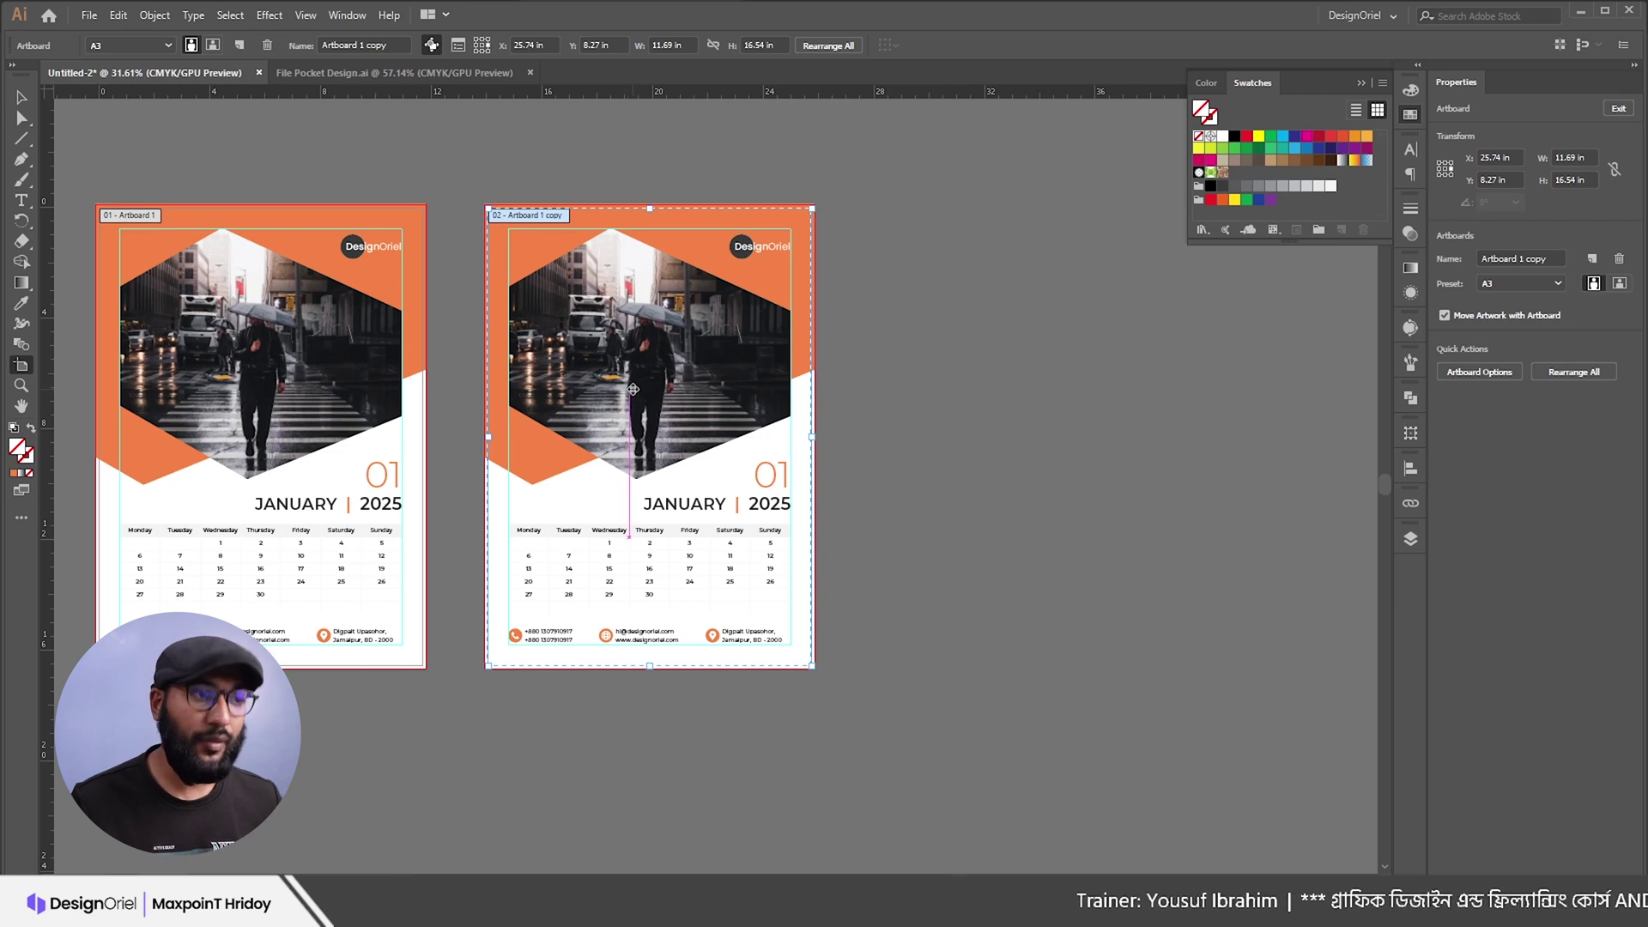
Step: Duplicate the artboards with their artwork into twelve calendar pages arranged in three rows of four
drag(616, 397, 1153, 374)
scroll(1063, 361, down, 2)
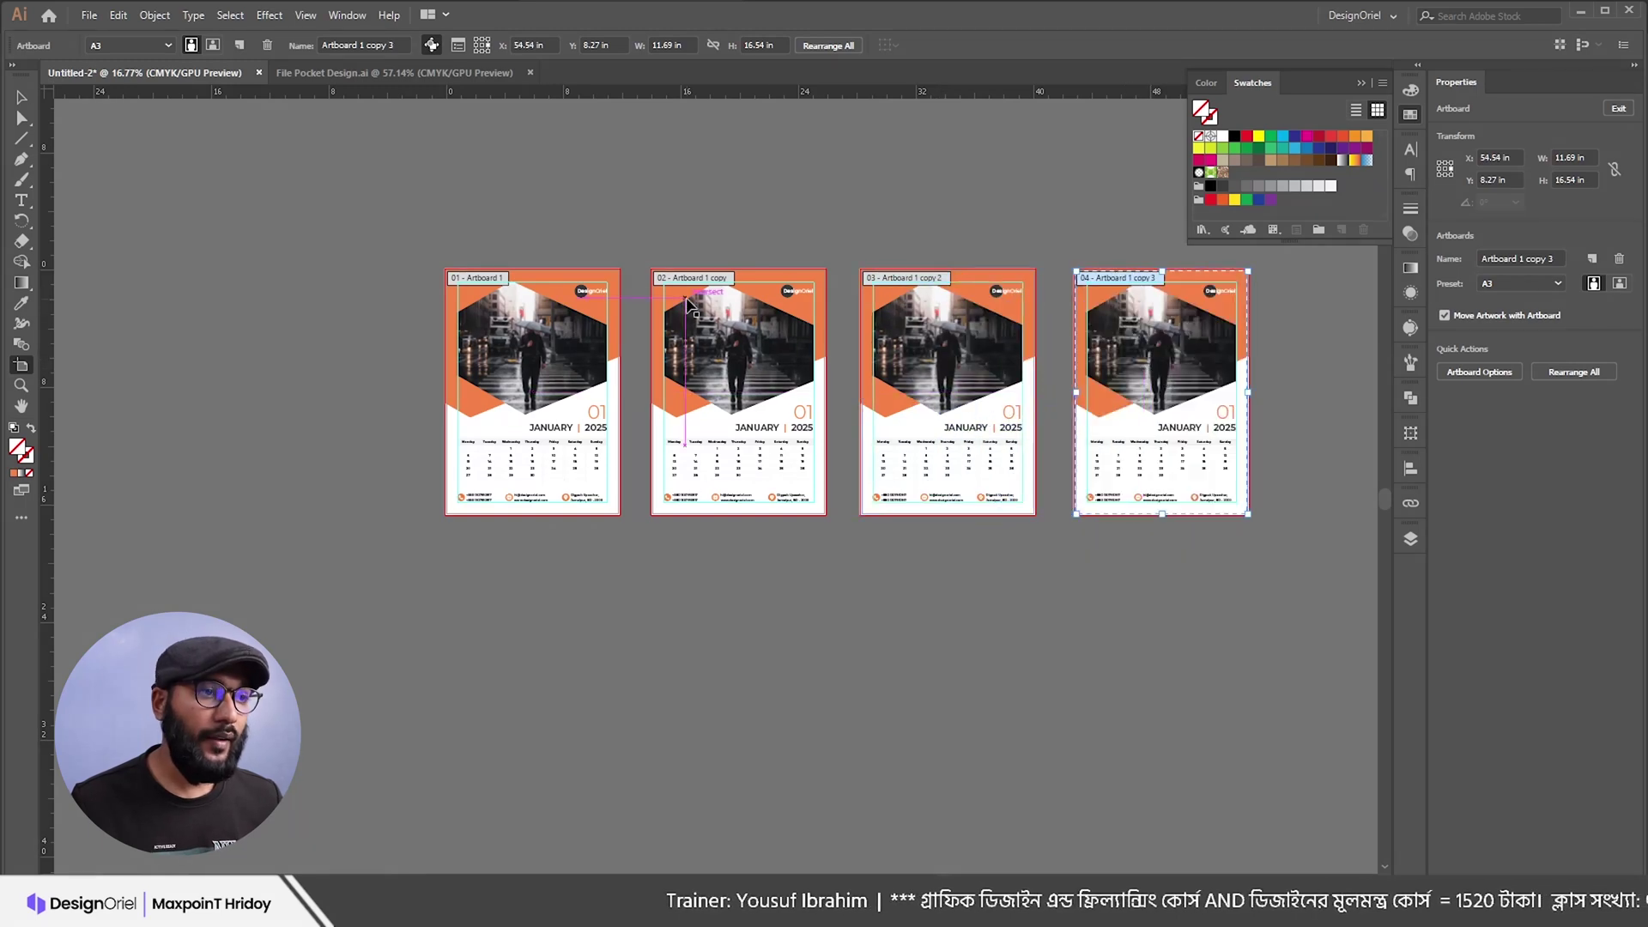
key(ctrl+a)
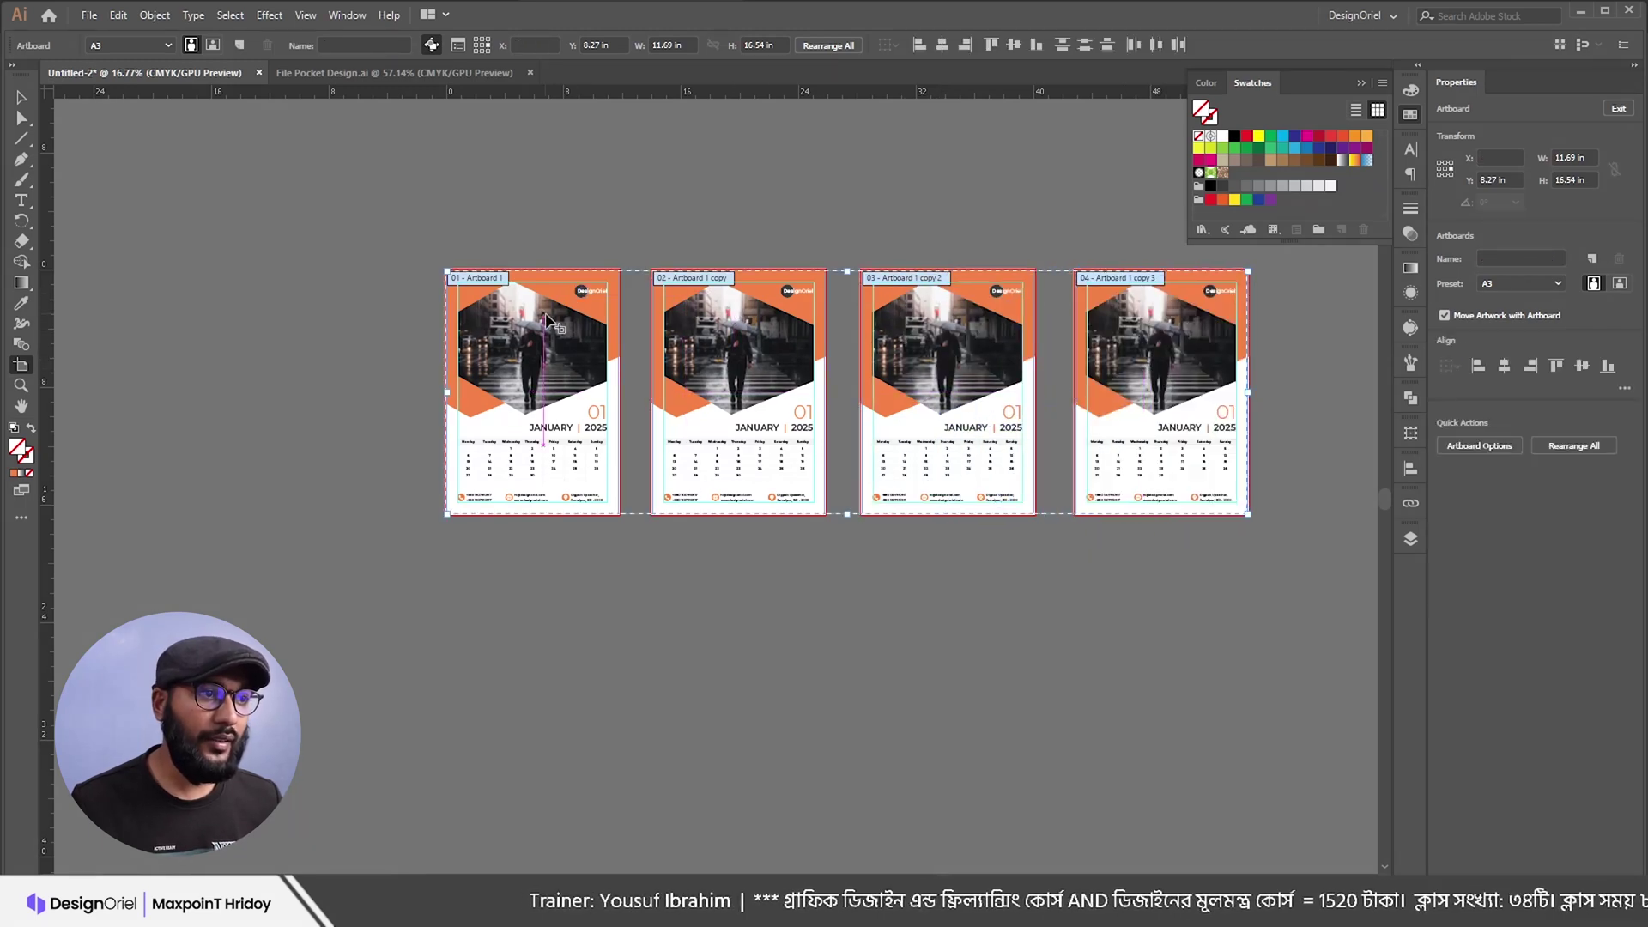
drag(539, 332, 521, 620)
scroll(521, 620, down, 3)
drag(519, 517, 518, 796)
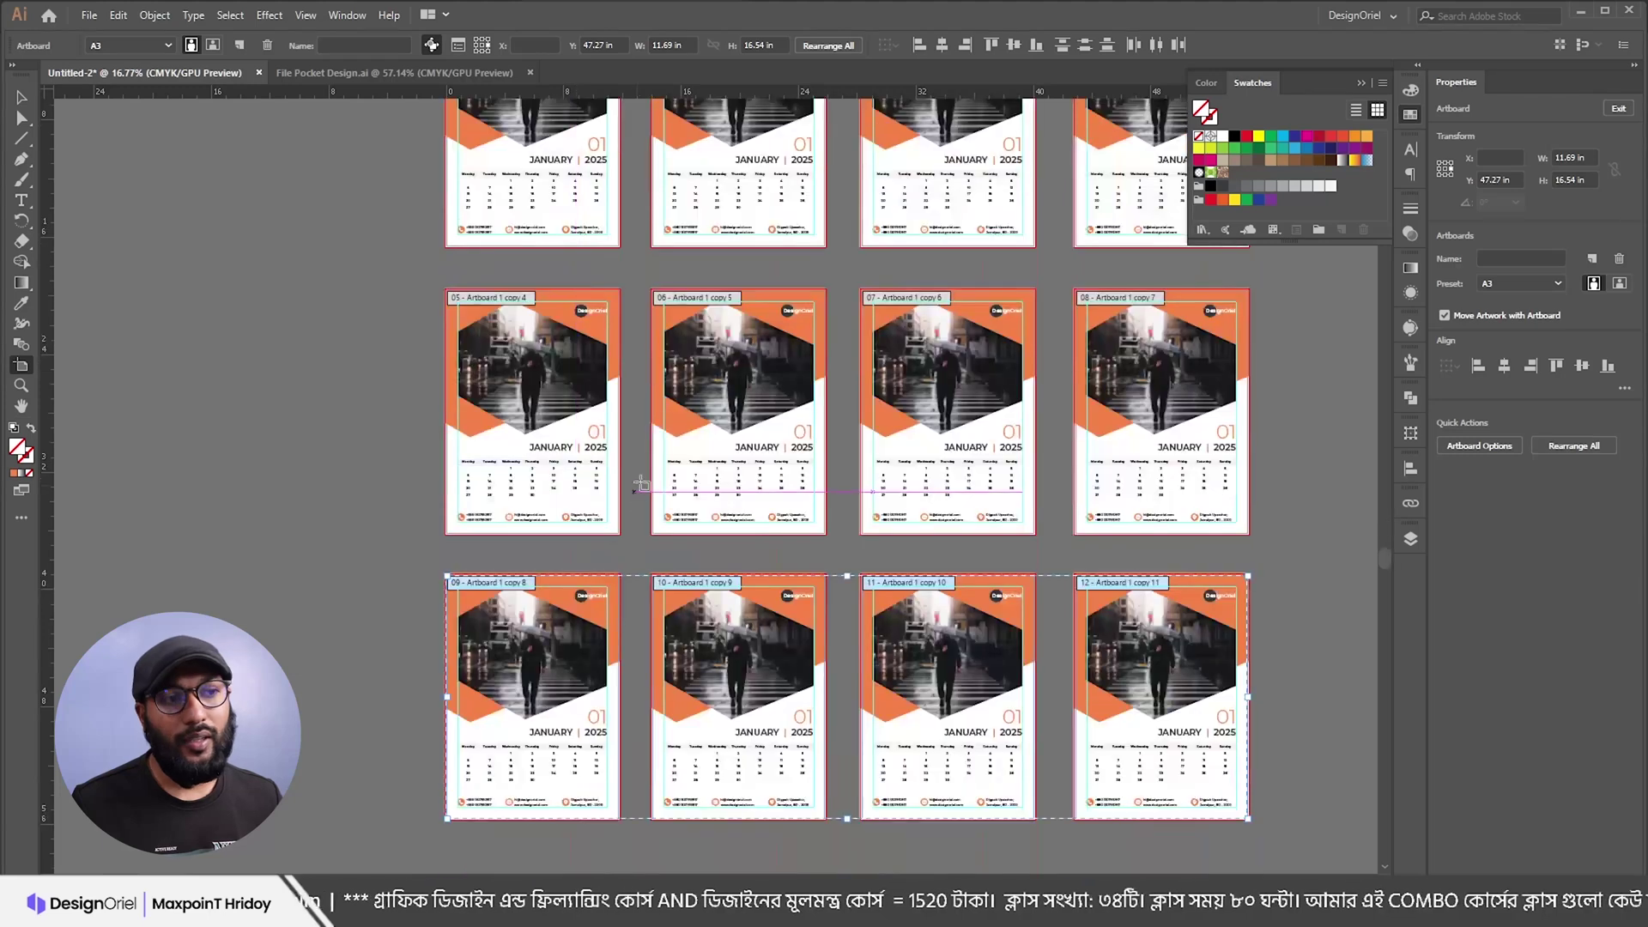
Step: Look over the twelve-page layout and remove the extra artboards, keeping only the January page and its first copy
scroll(682, 394, up, 2)
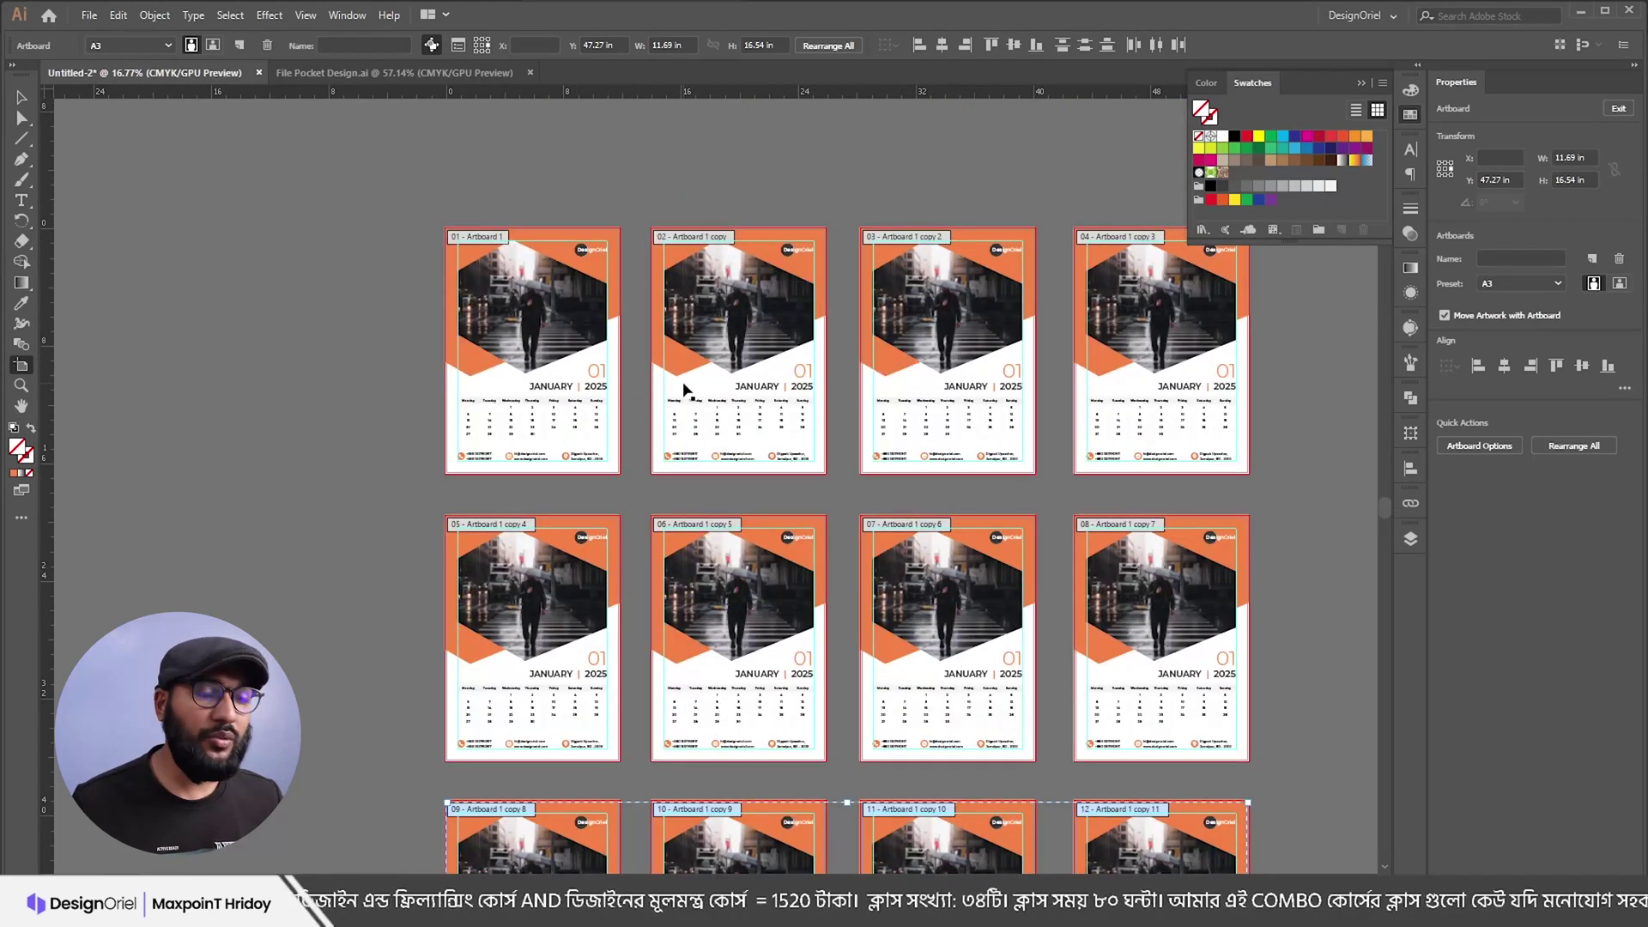
drag(686, 387, 751, 360)
scroll(755, 378, down, 5)
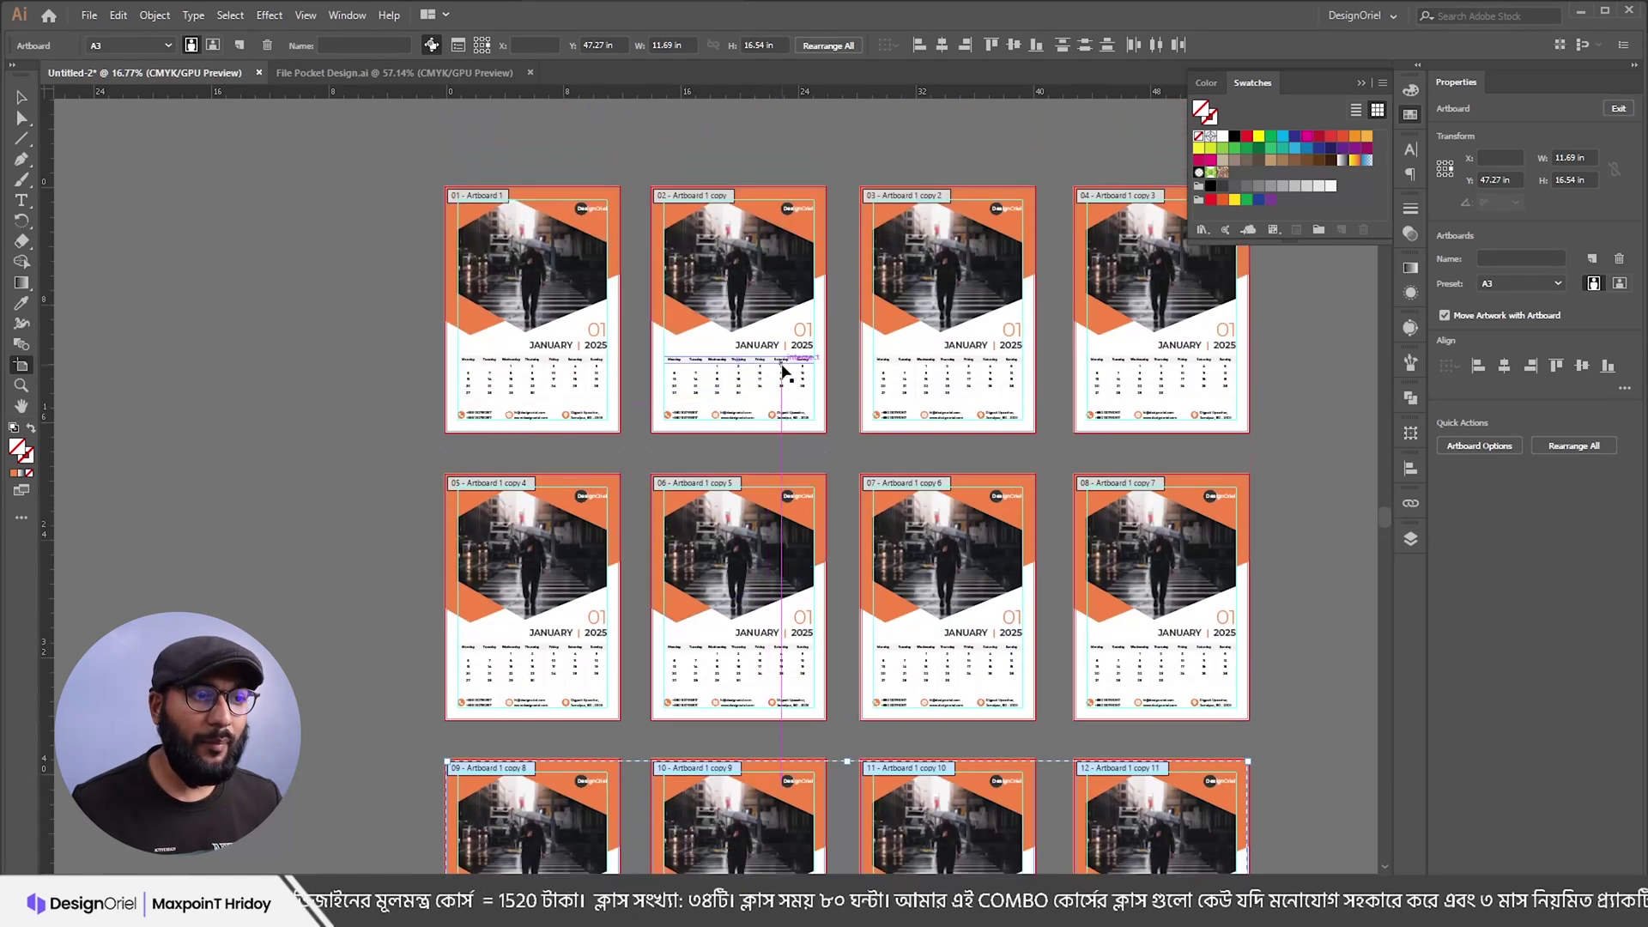
scroll(769, 399, up, 2)
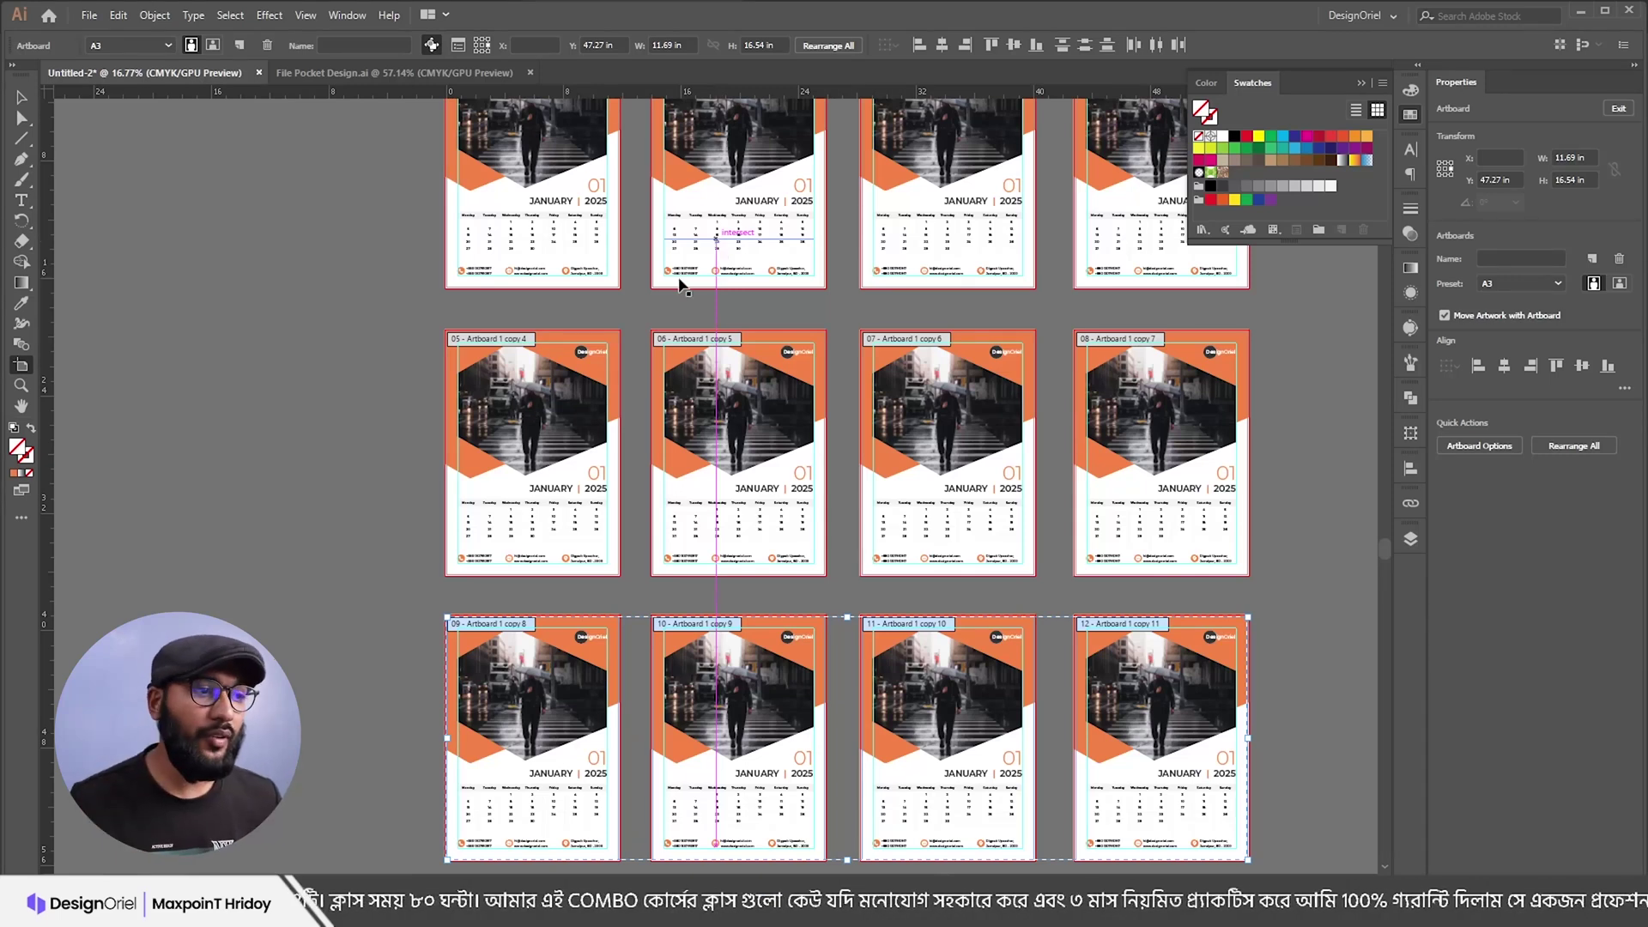
scroll(682, 286, up, 2)
key(Delete)
key(Delete)
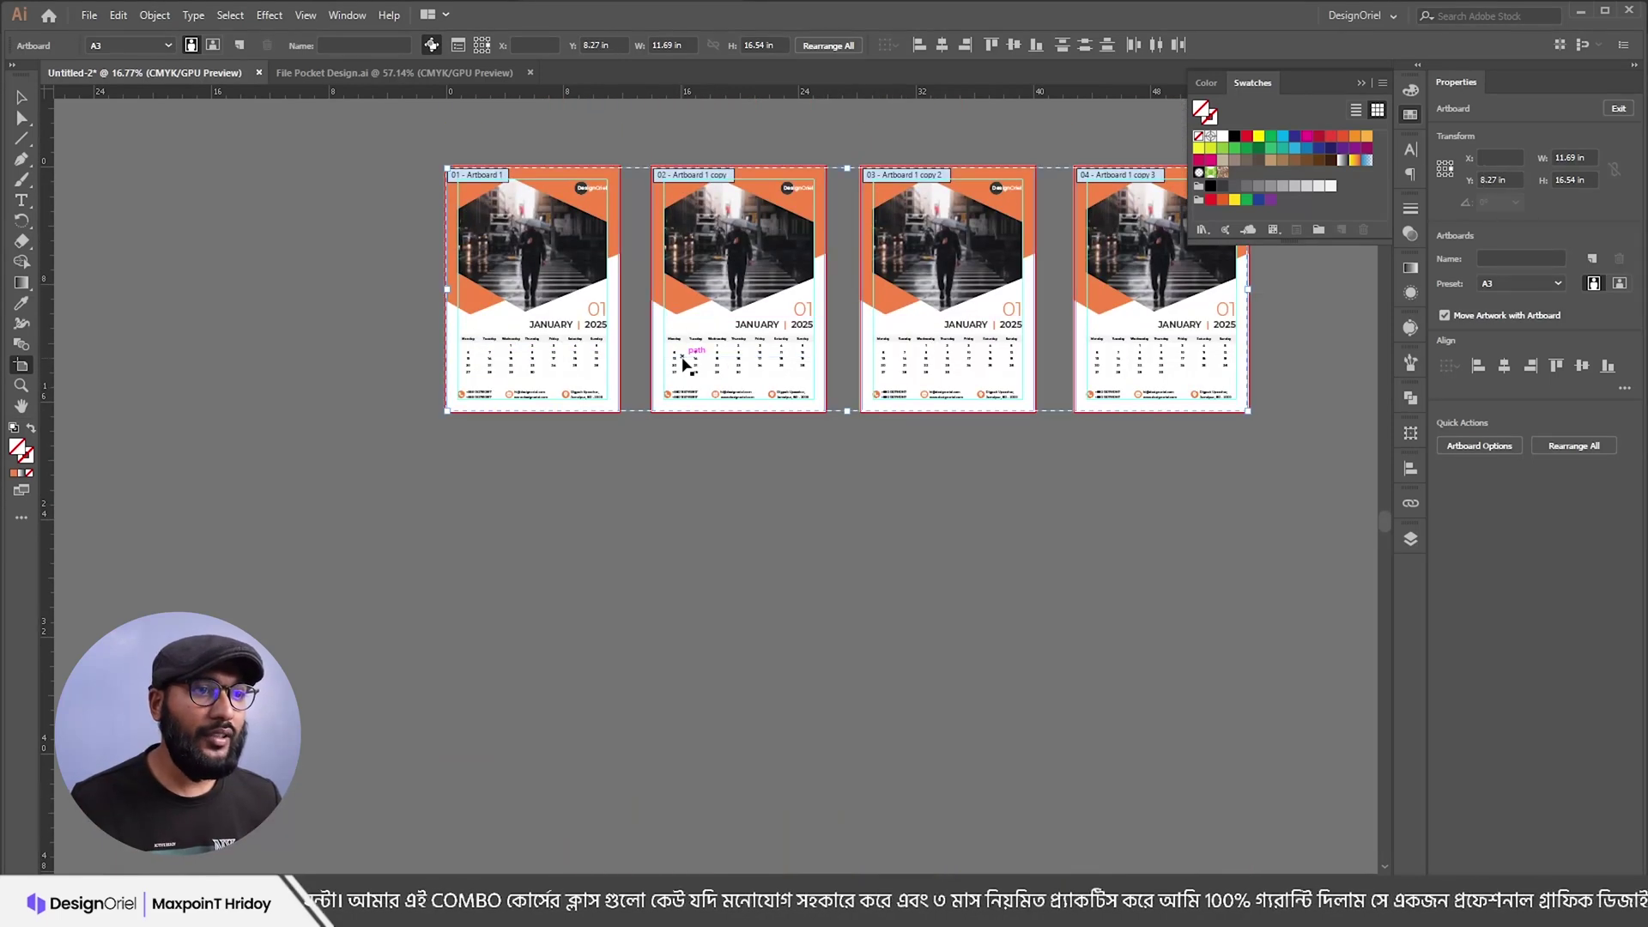
key(Delete)
key(Delete)
key(Escape)
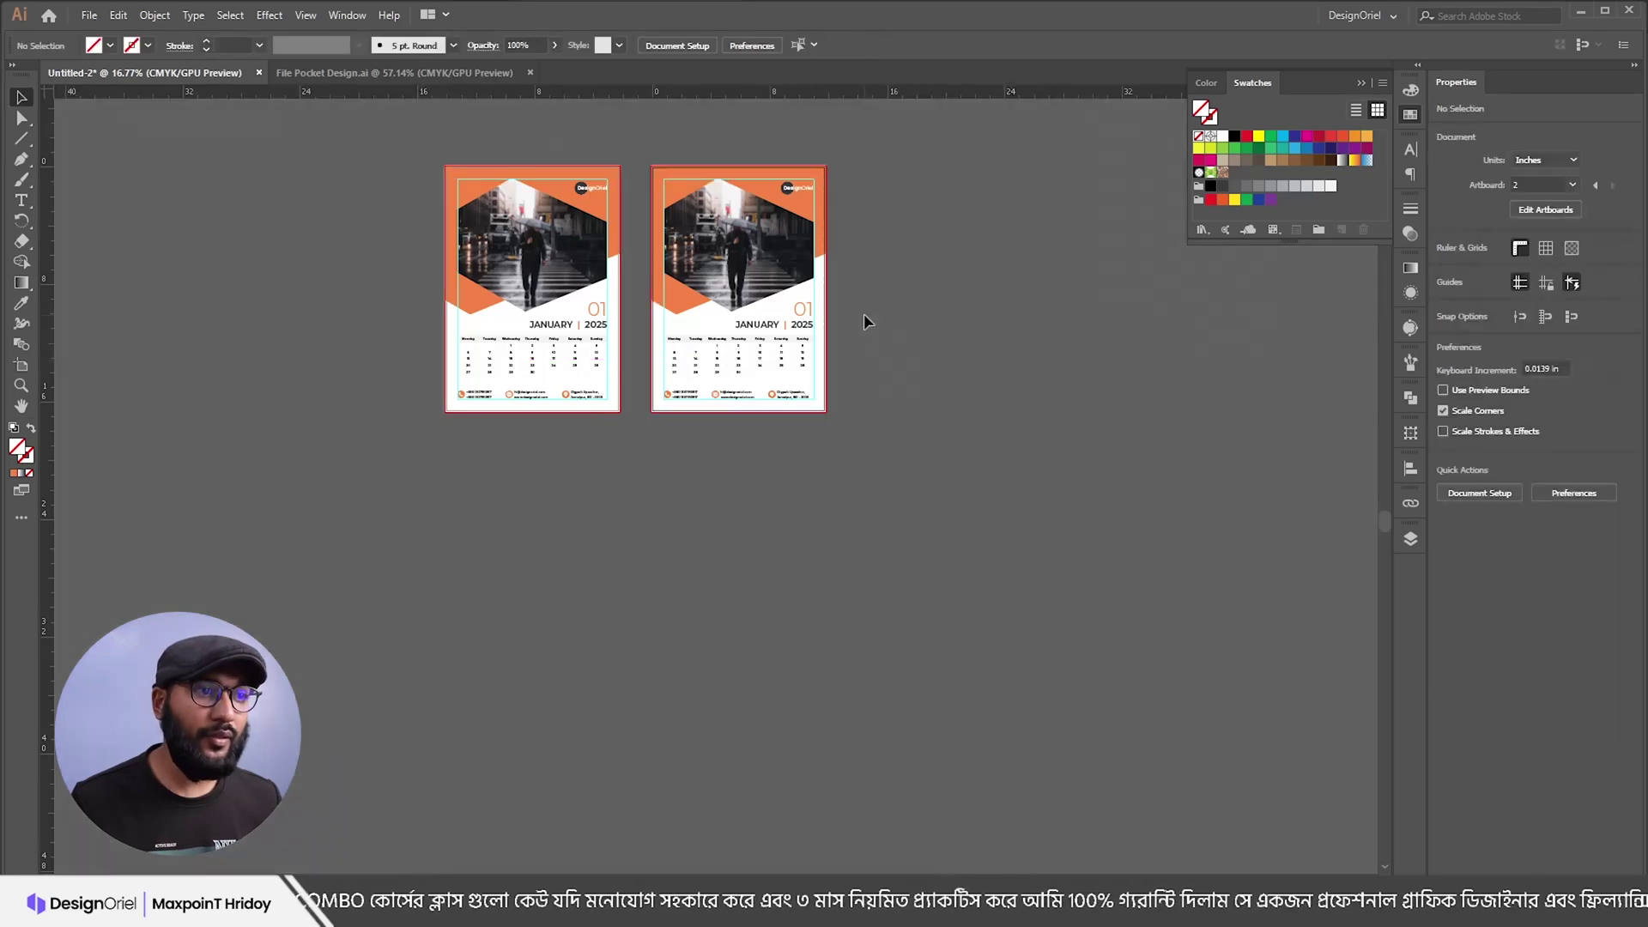
Step: Take the second month's name from the 2025 calendar web page and change the copied page's heading from JANUARY to FEBRUARY
scroll(772, 344, up, 6)
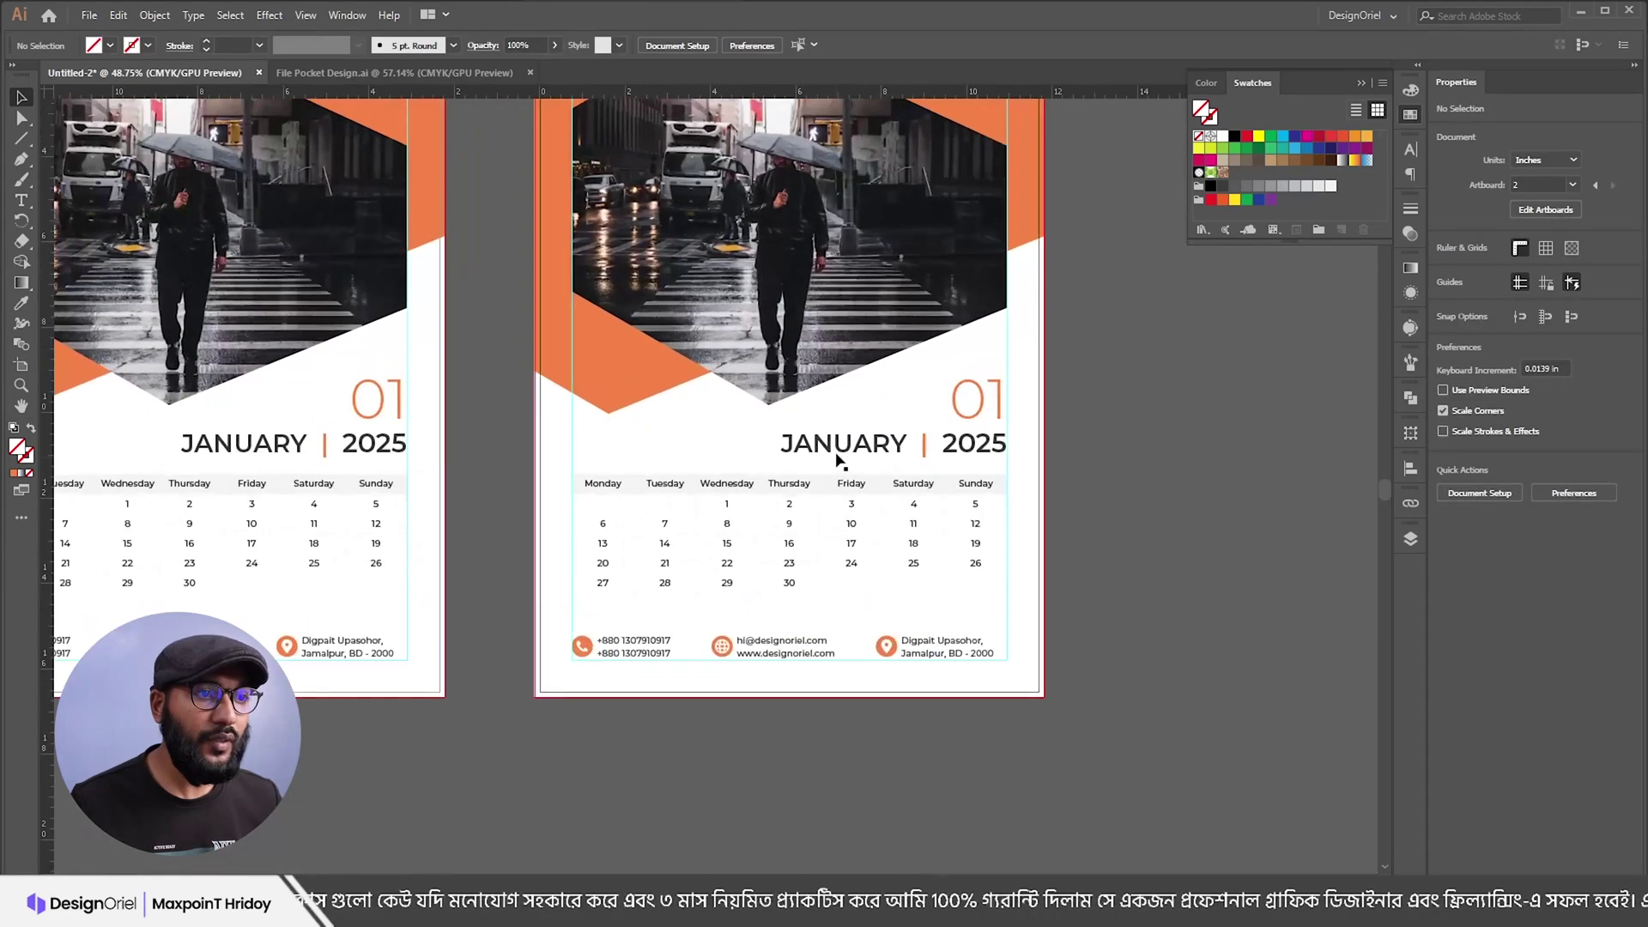
key(alt+Tab)
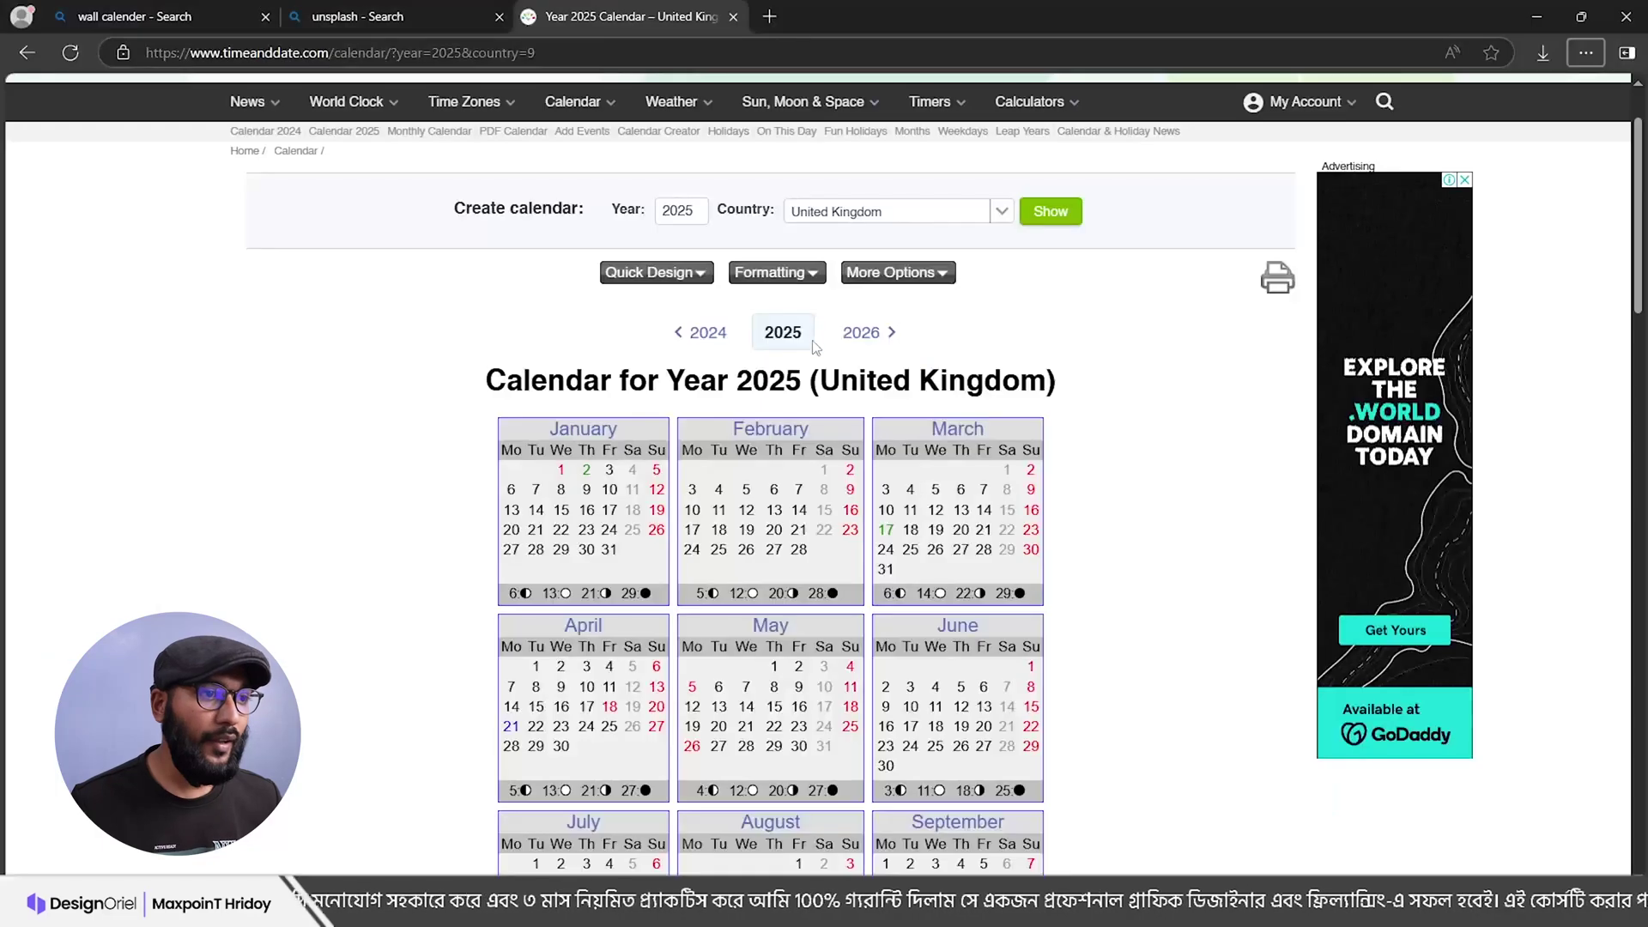
drag(822, 424, 736, 429)
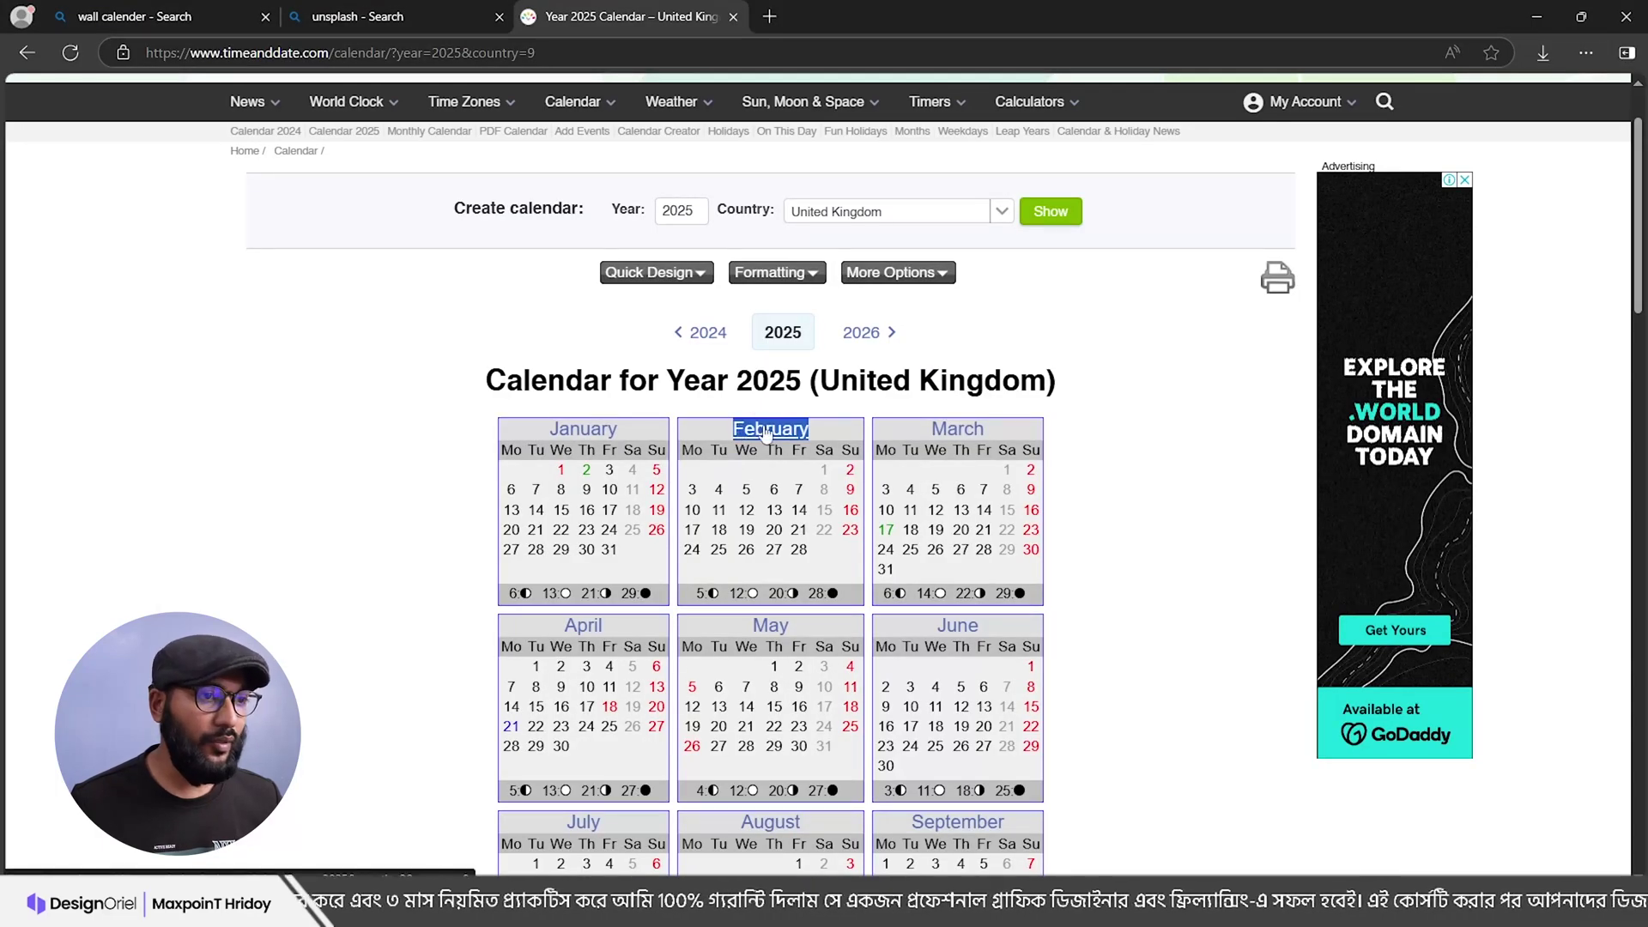
key(alt+Tab)
double_click(897, 448)
drag(906, 445, 726, 442)
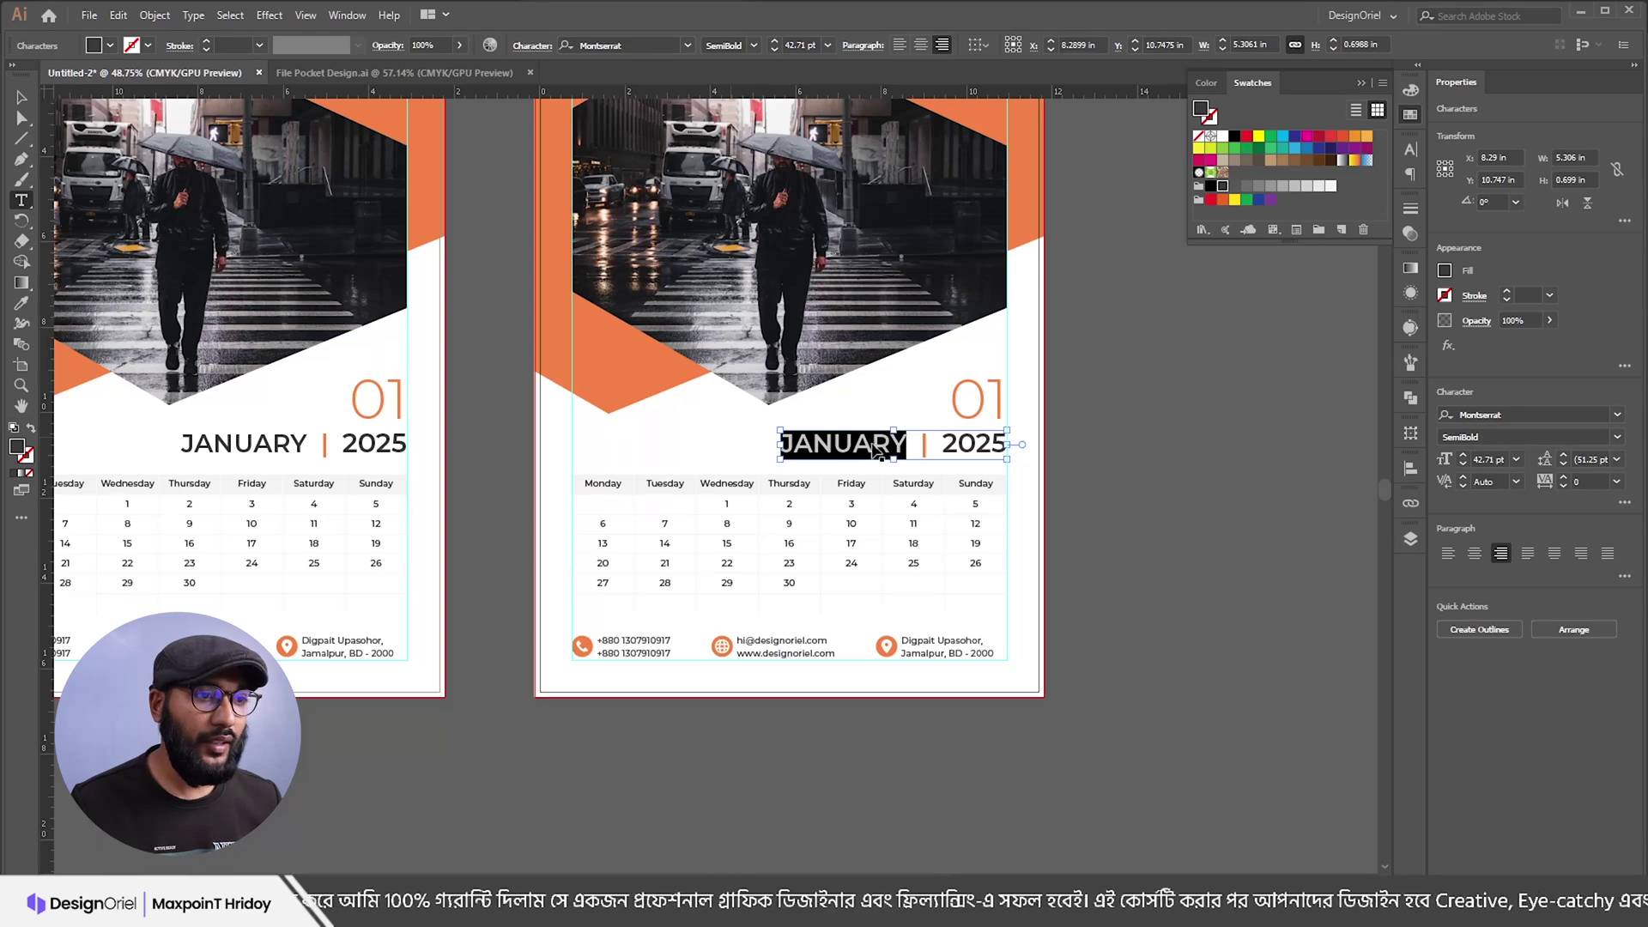
text(FEBRUARY)
scroll(1027, 417, up, 3)
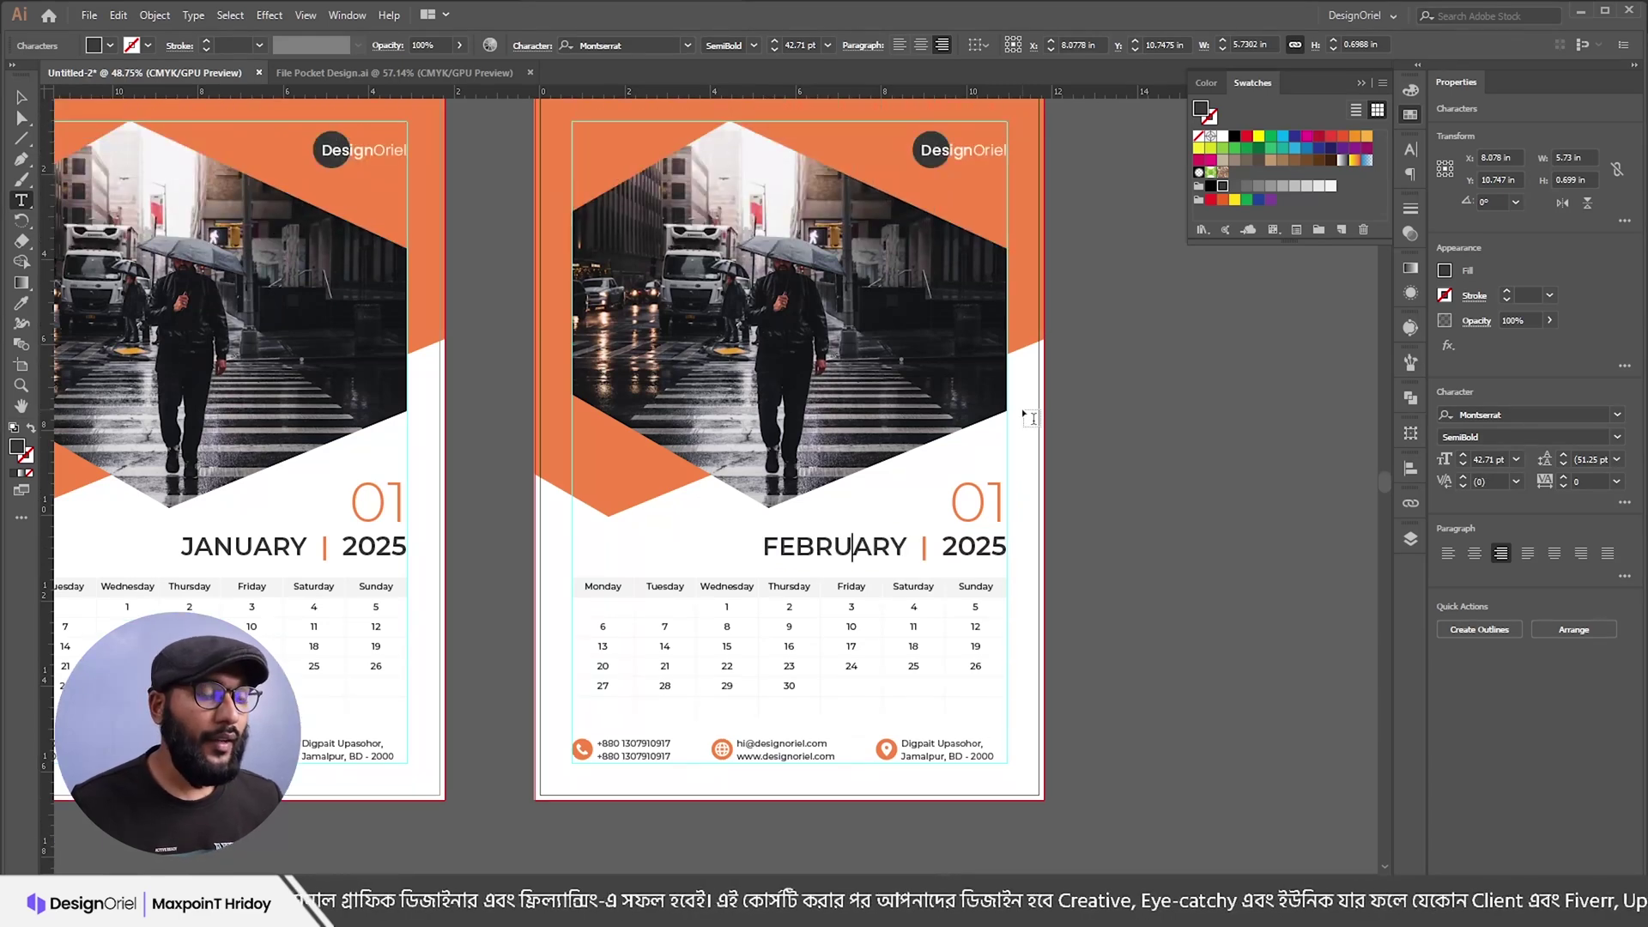
Step: Check February's dates on the web calendar and rewrite the second page's date grid, placing 1 under Saturday and 28 under Friday
key(alt+Tab)
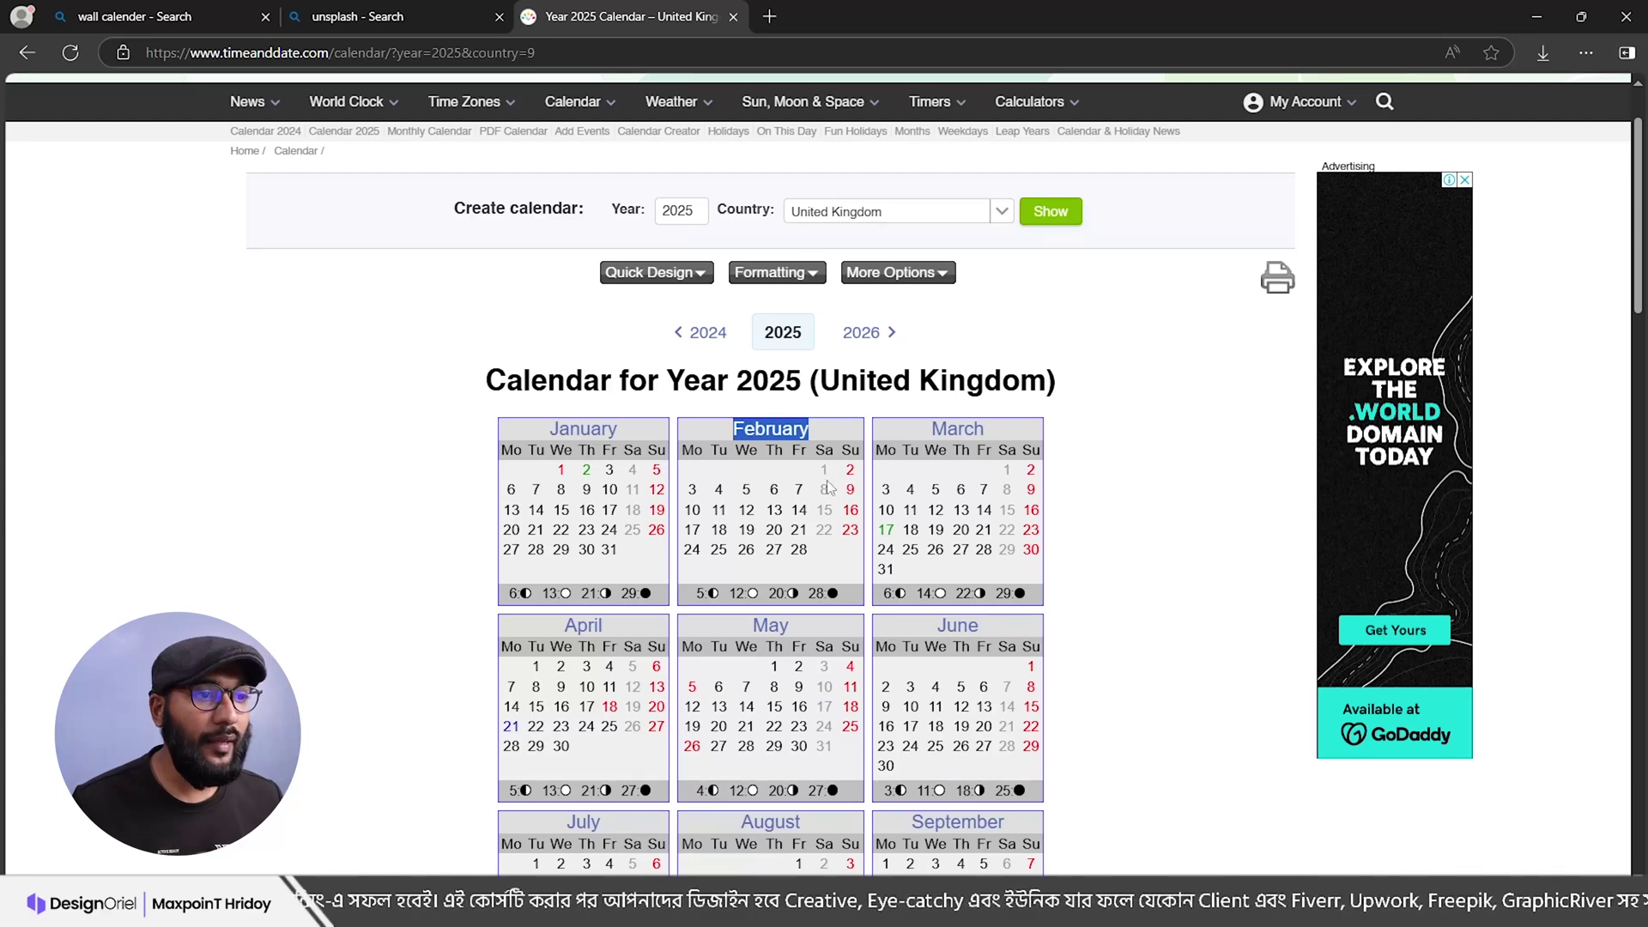
key(alt+Tab)
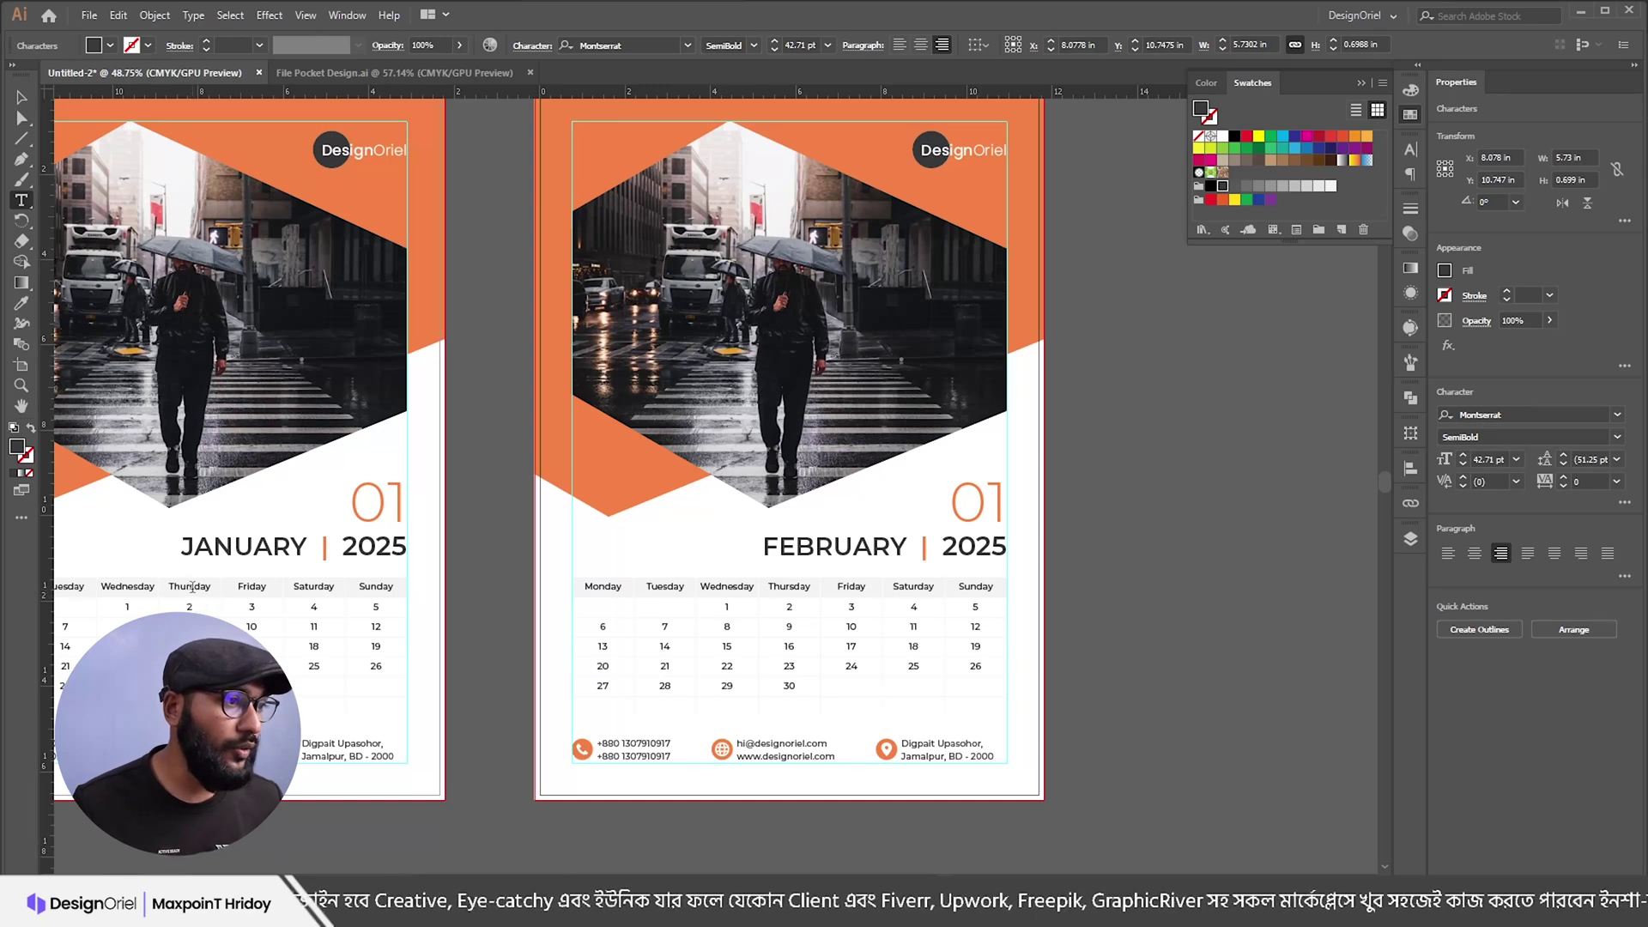
key(alt+Tab)
key(alt+Tab)
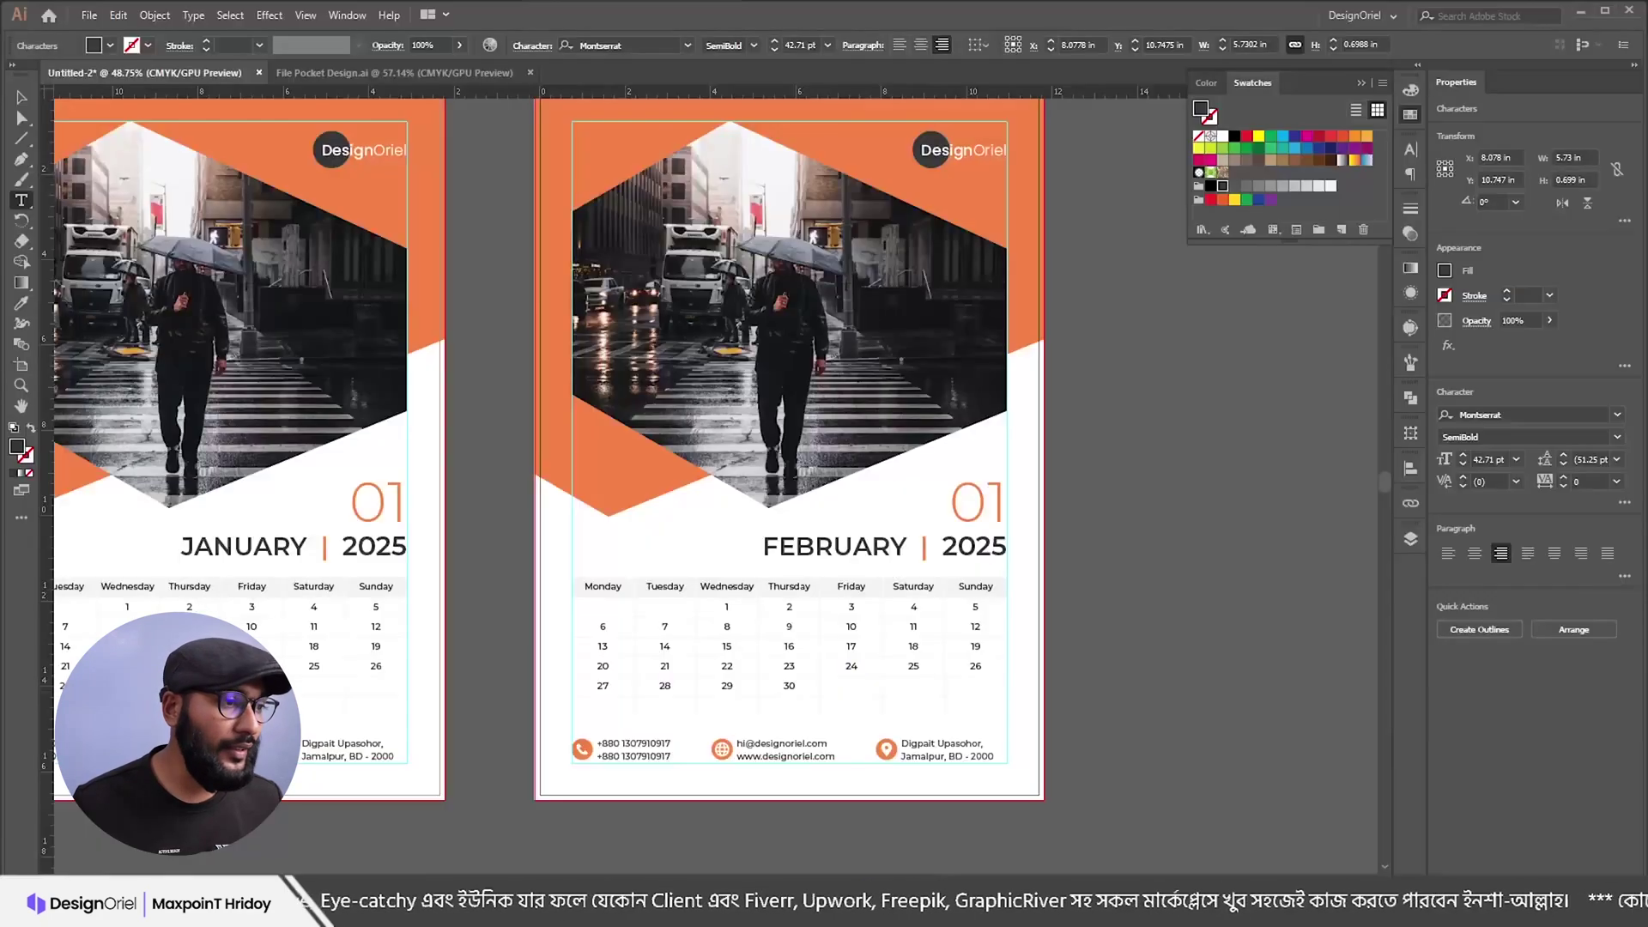
click(343, 678)
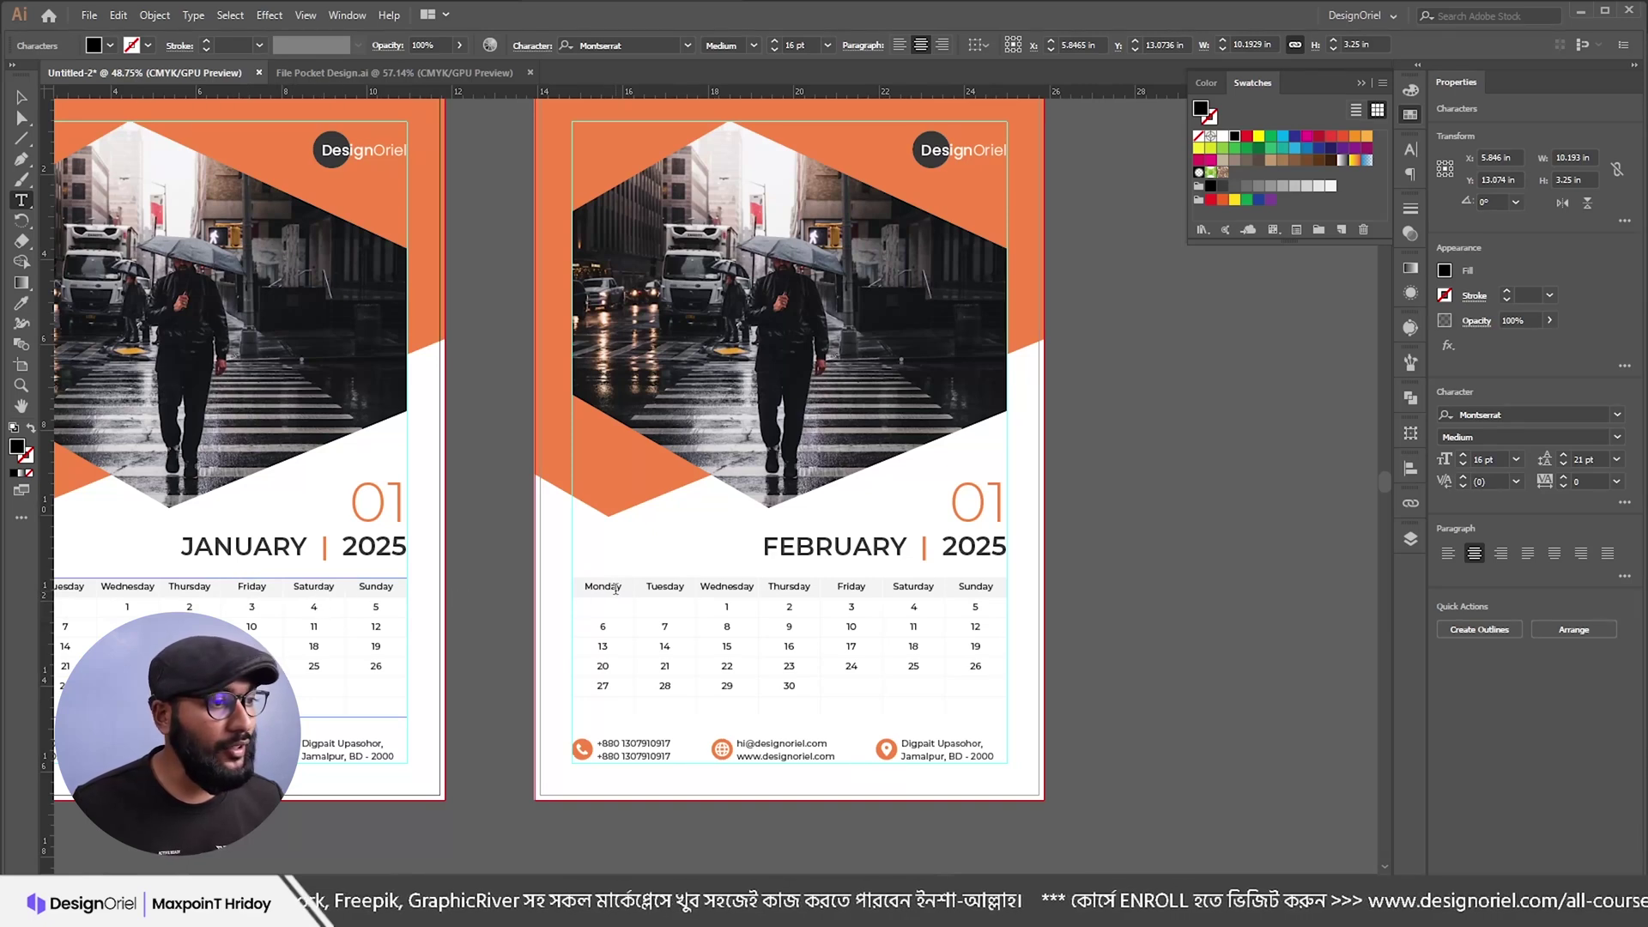
click(727, 606)
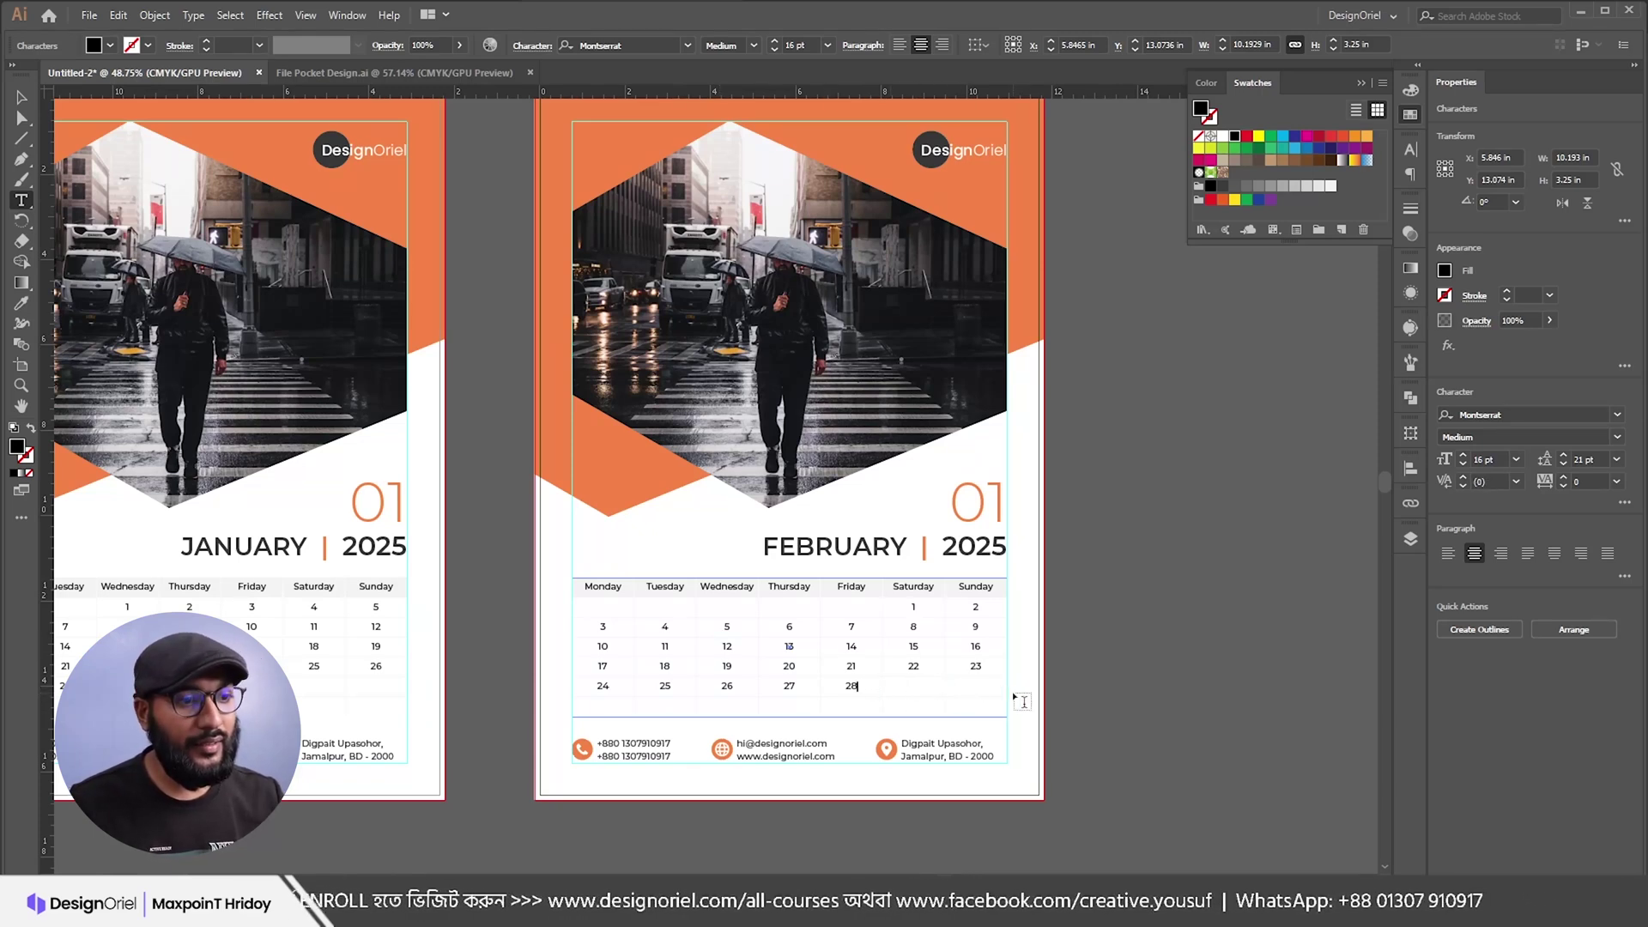
Step: Change the large month number on the February page to 02 and deselect it
drag(989, 502, 1008, 504)
text(2)
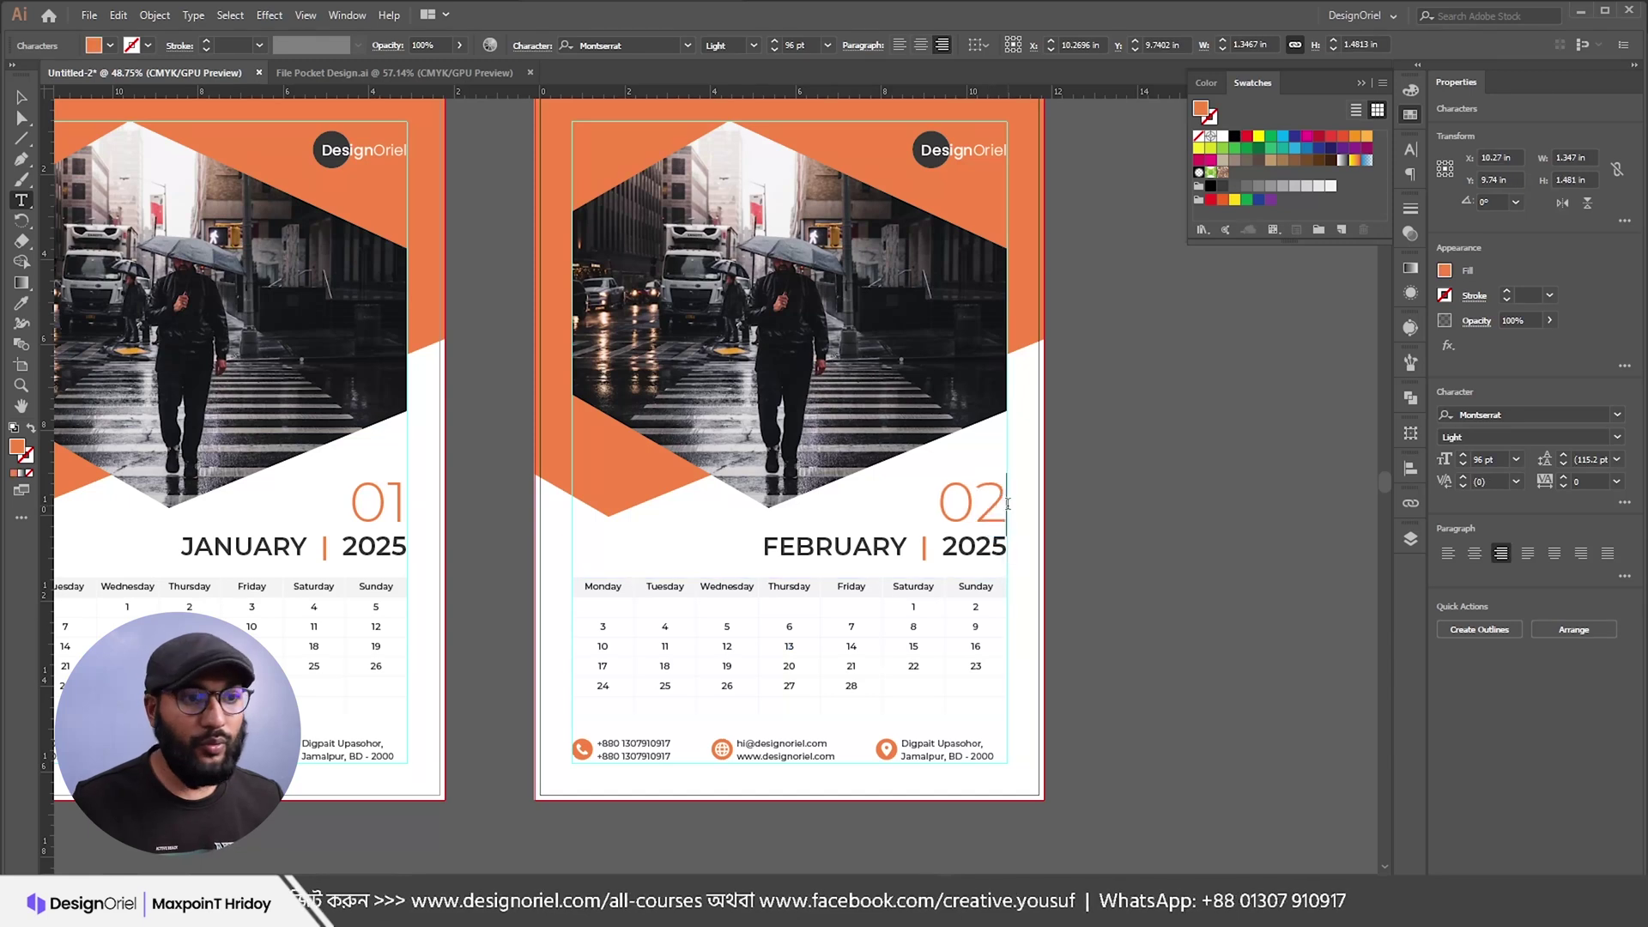
key(Escape)
click(1120, 503)
scroll(1121, 503, down, 3)
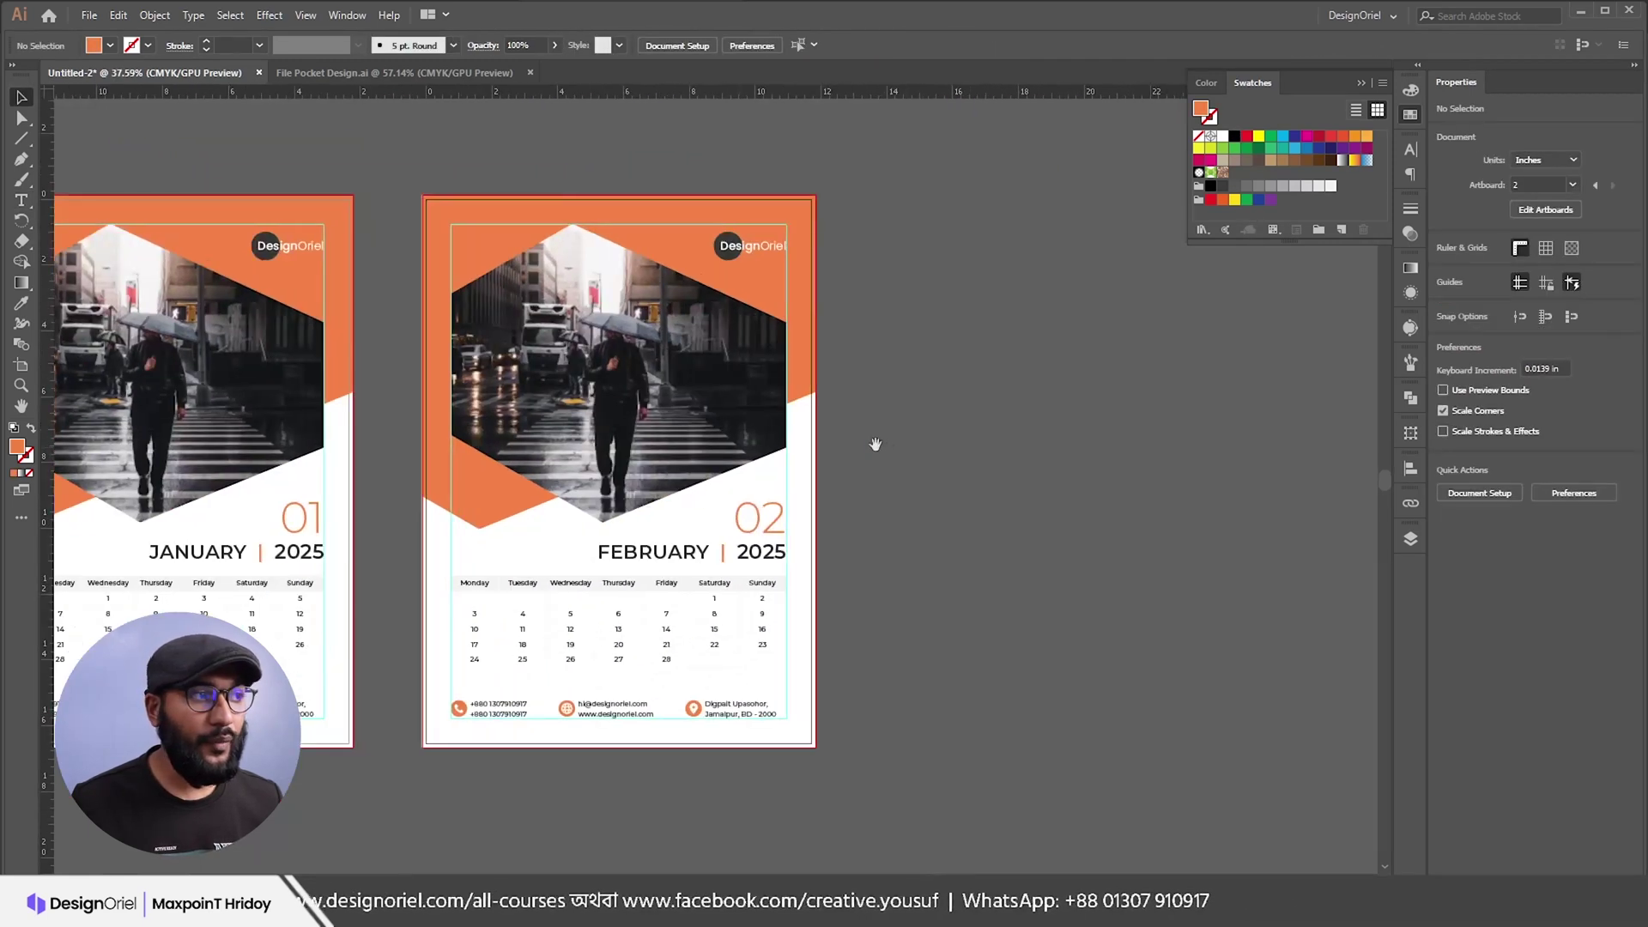
click(22, 365)
drag(427, 124, 801, 592)
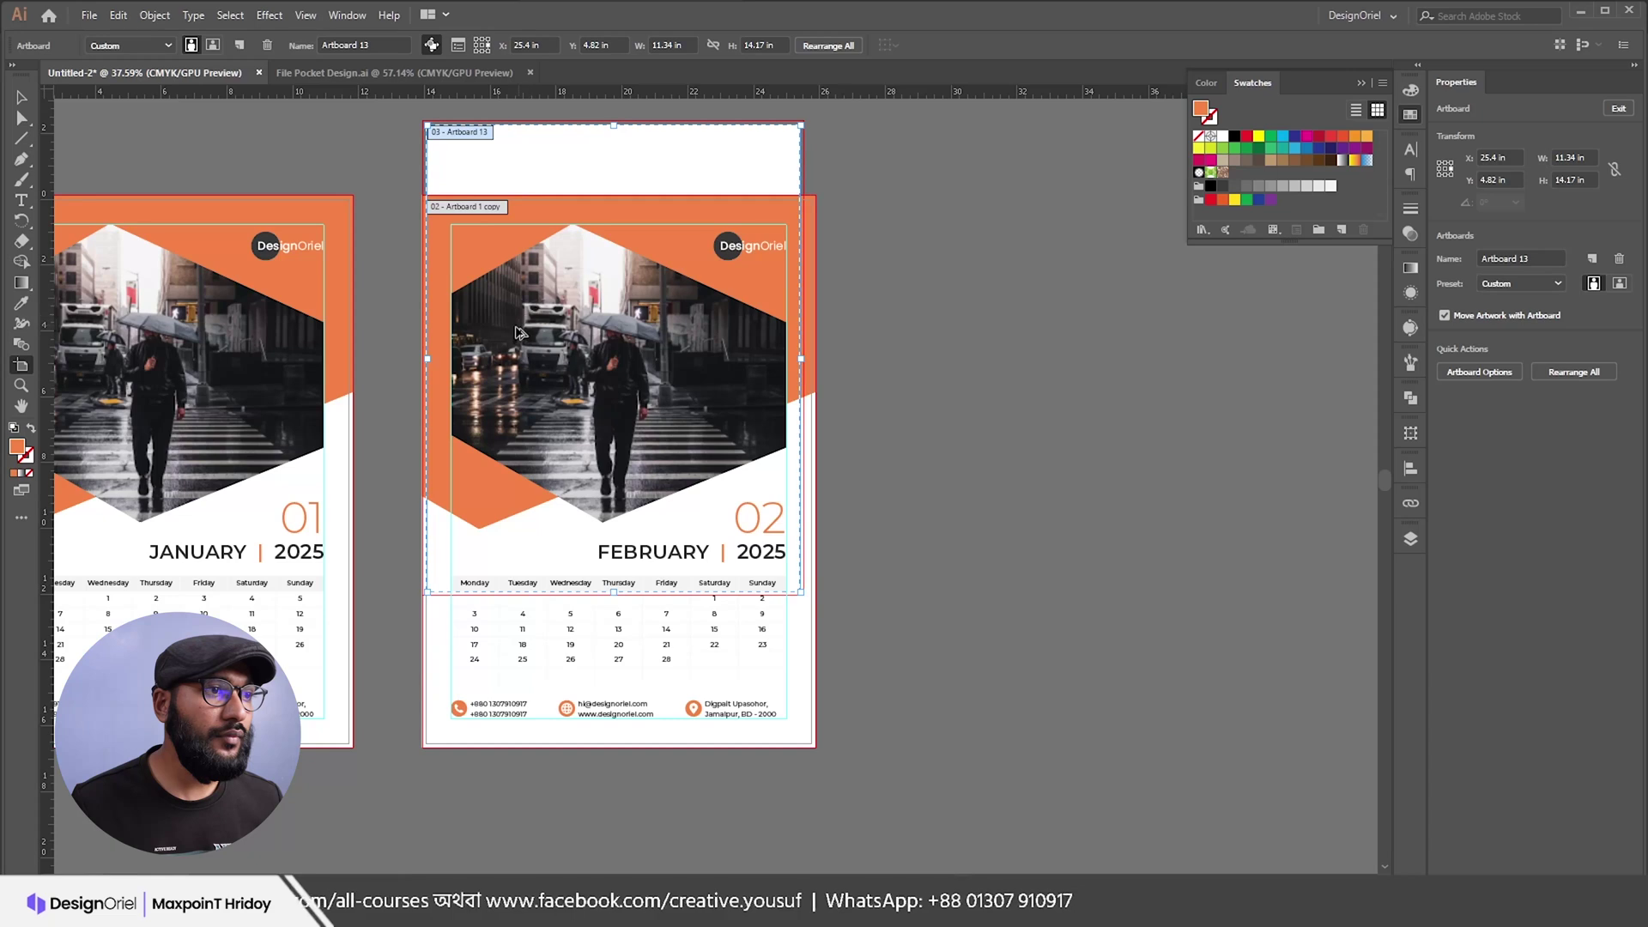
key(Delete)
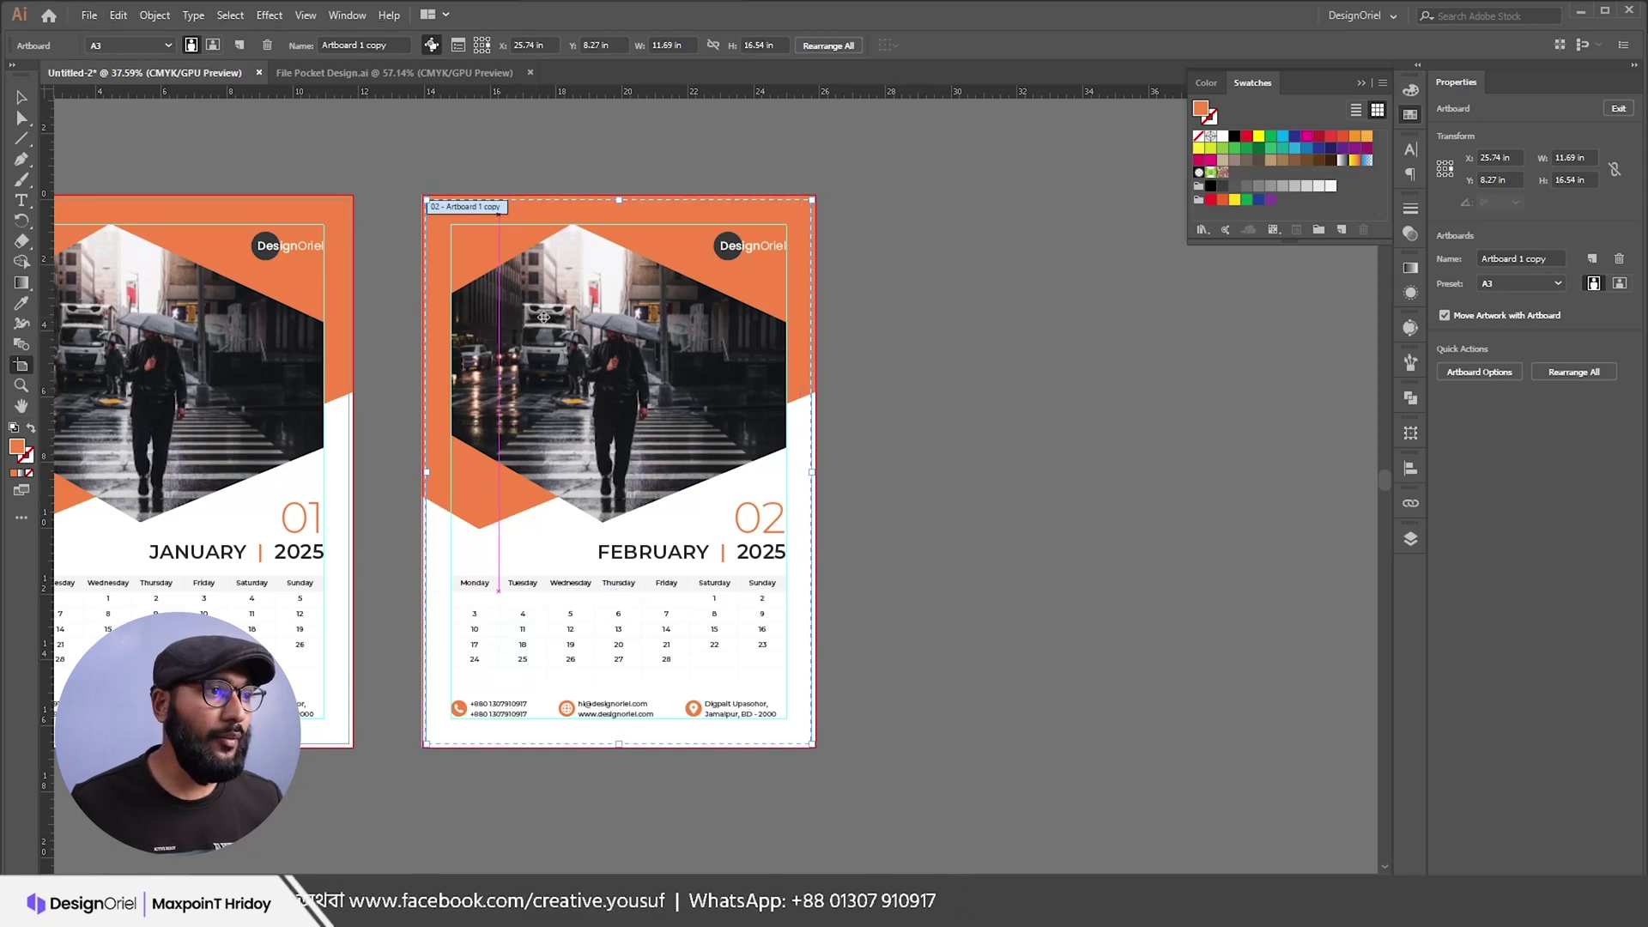
Step: Duplicate the February artboard beside the original and change the copy's large month number to 03
drag(507, 311, 979, 319)
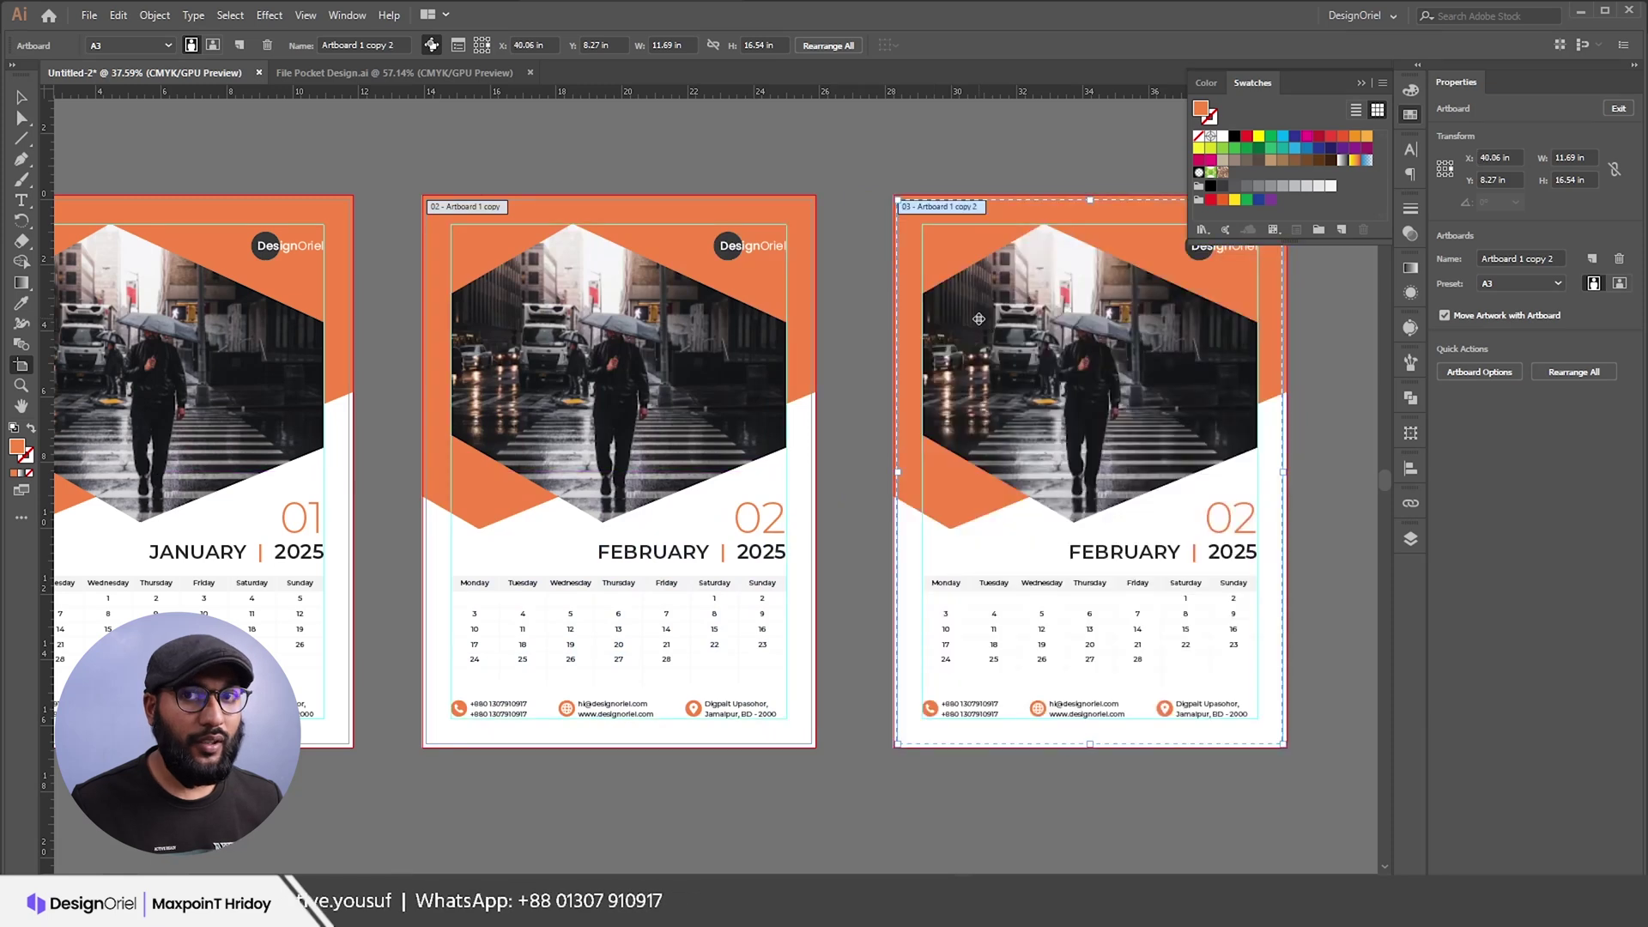
key(t)
scroll(979, 386, right, 4)
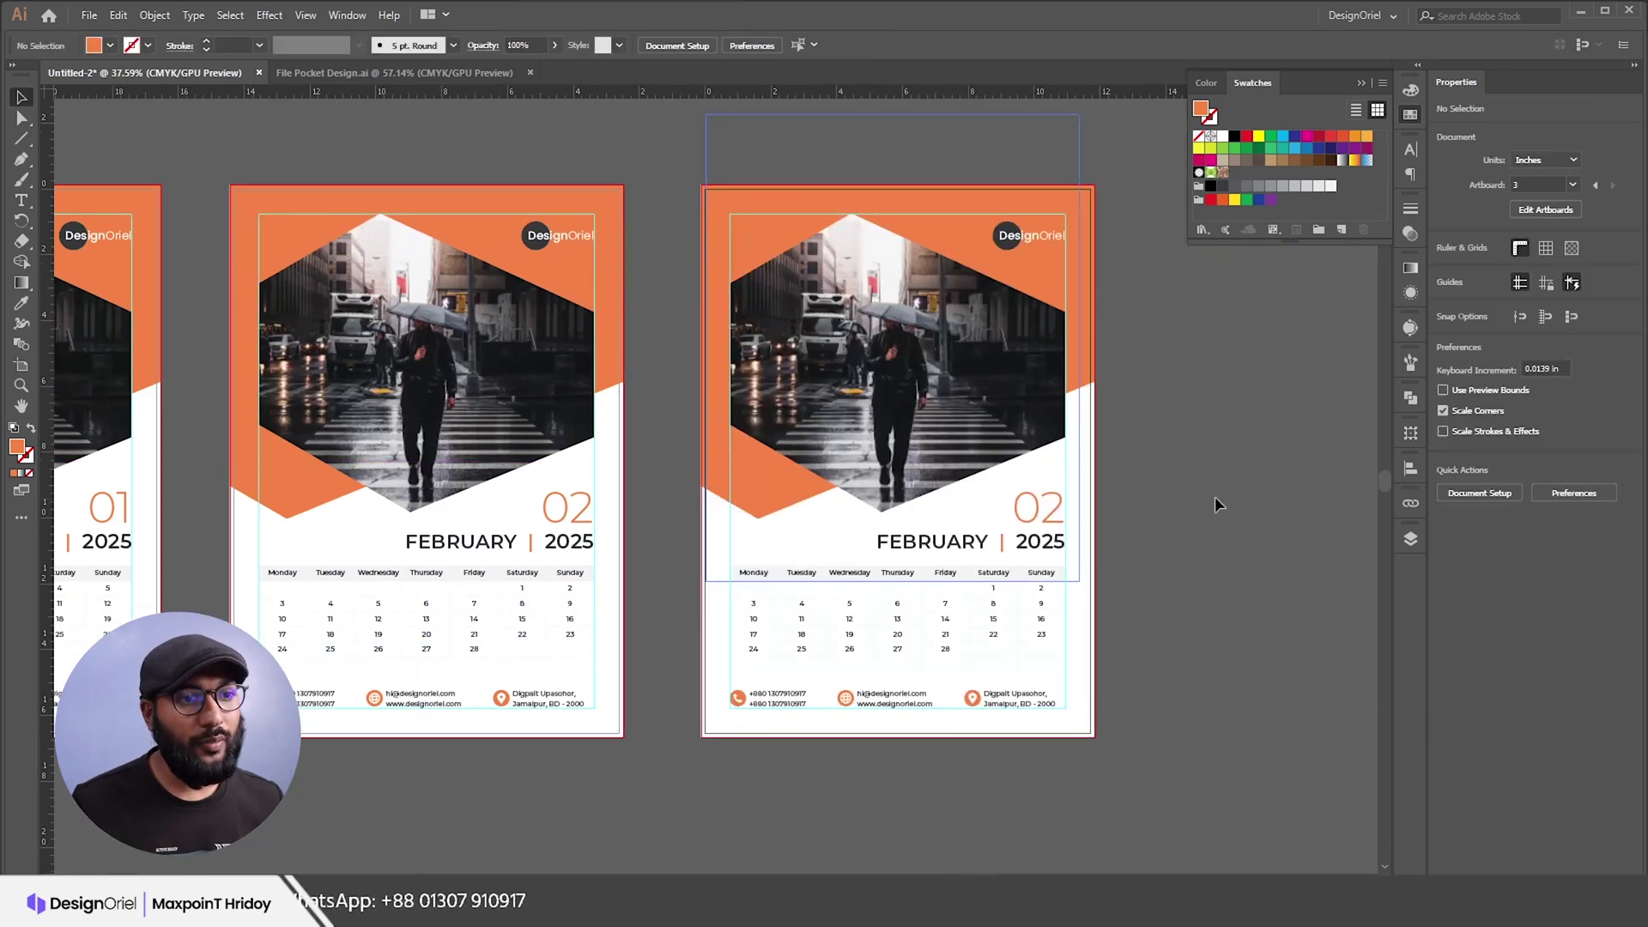
text(3)
key(Escape)
click(1170, 533)
Step: Change the third page's month heading from FEBRUARY to MARCH
double_click(985, 542)
double_click(983, 542)
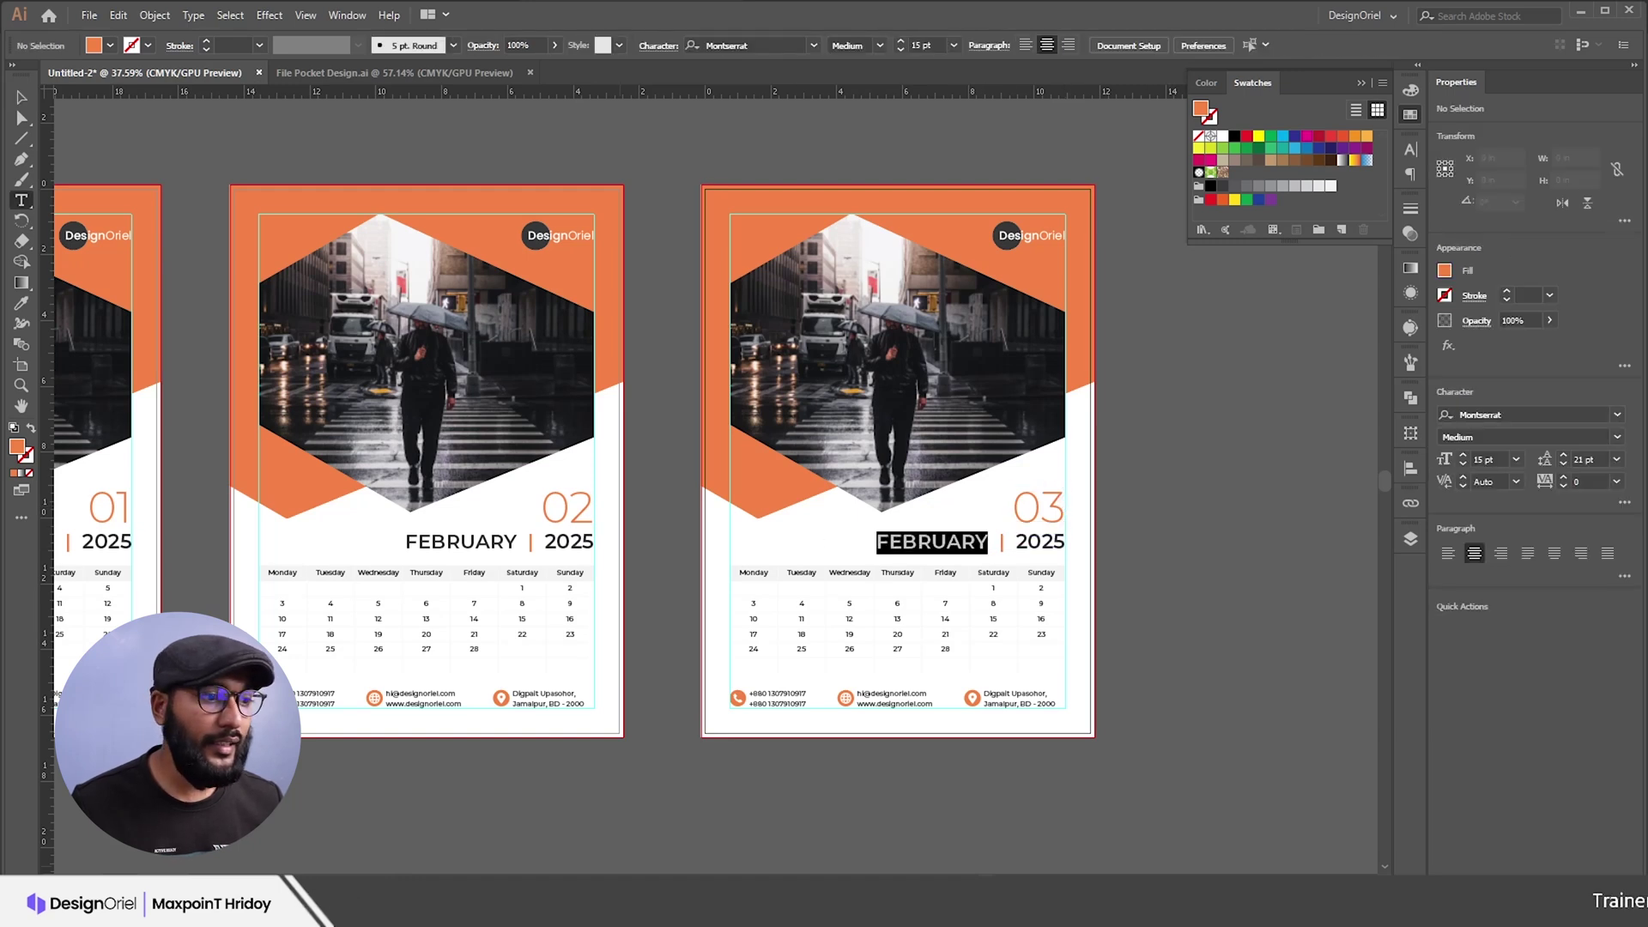
text(MARCH)
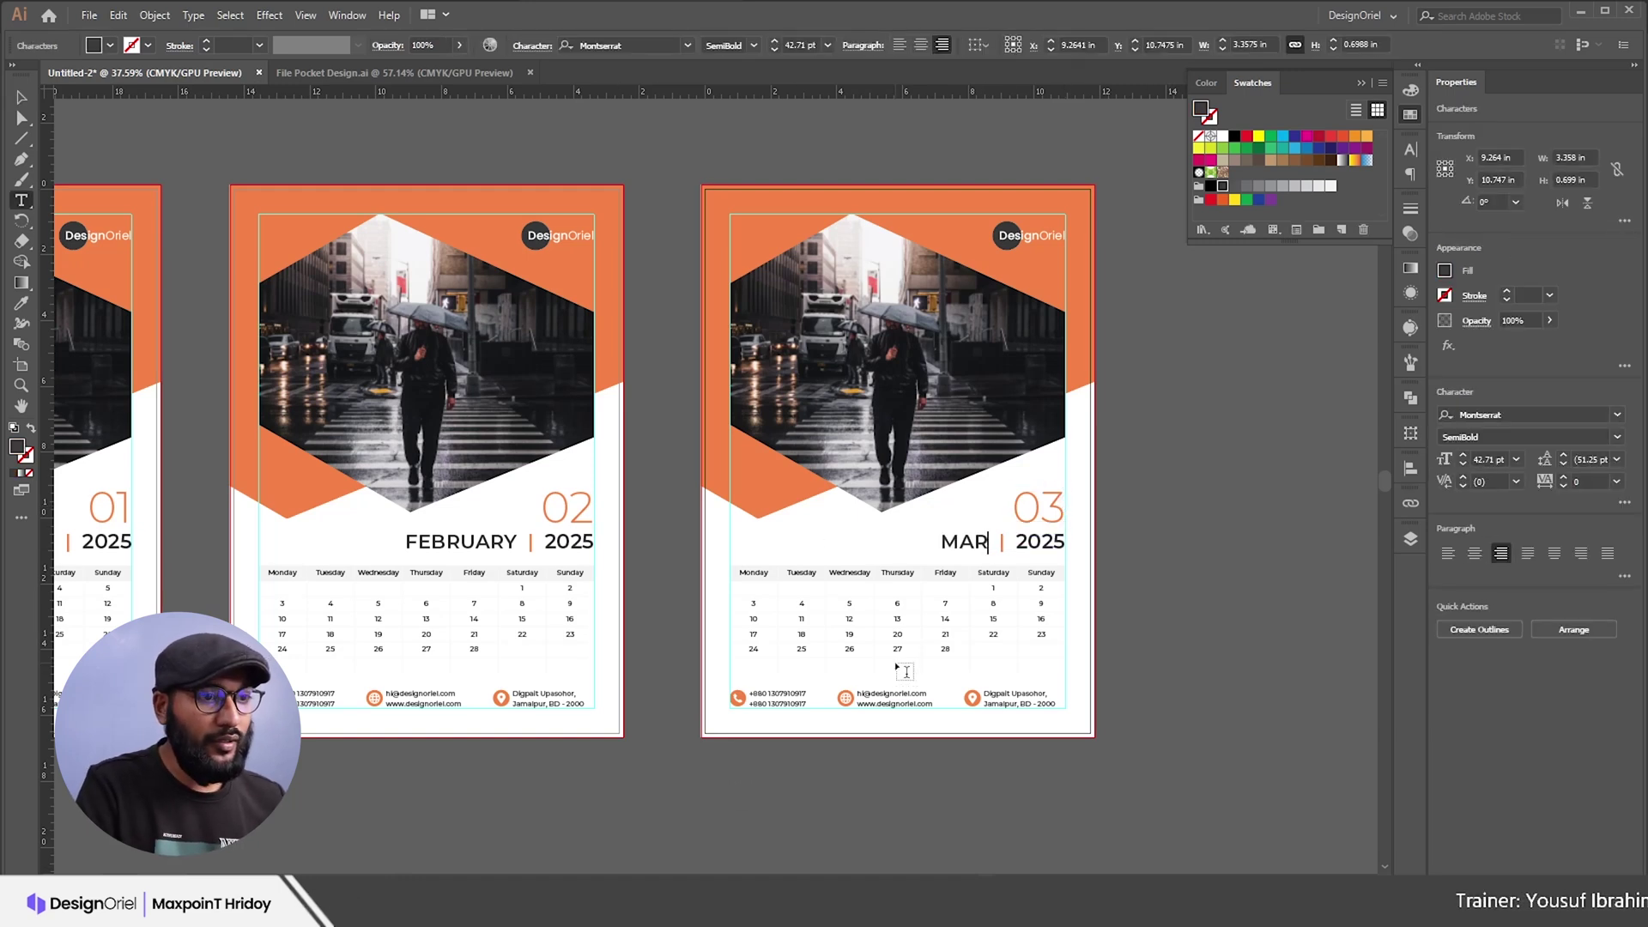
key(Escape)
Step: Check March's dates on the web calendar and extend the third page's date grid with 29, 30 and 31, placing 31 under Monday
key(alt+Tab)
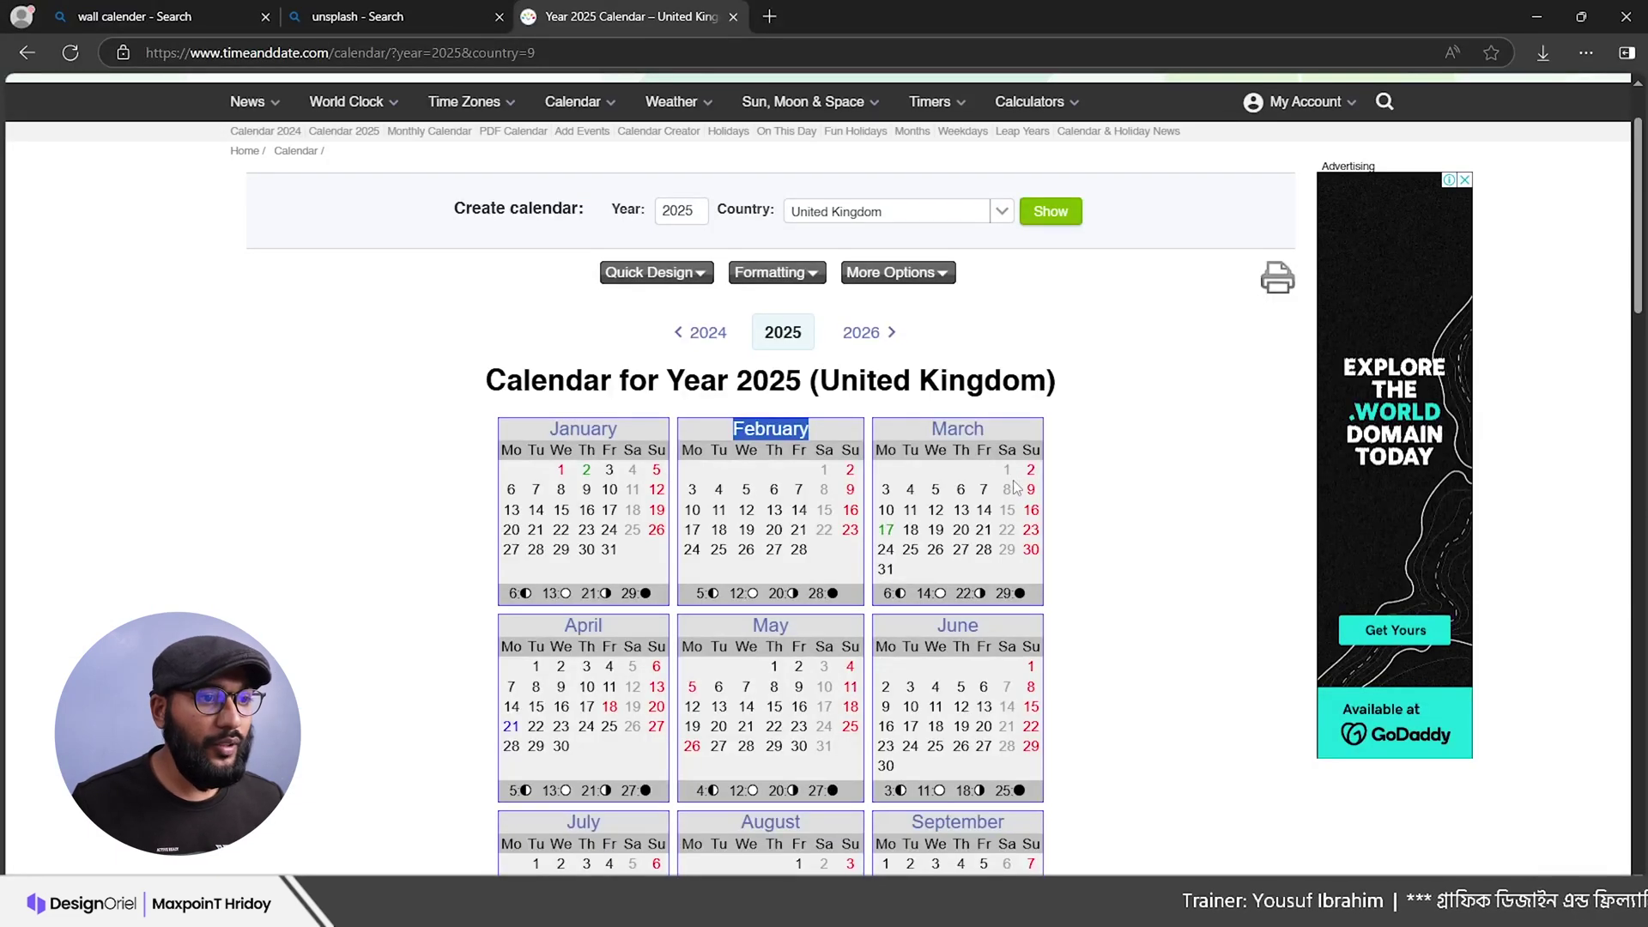
key(alt+Tab)
key(t)
click(947, 648)
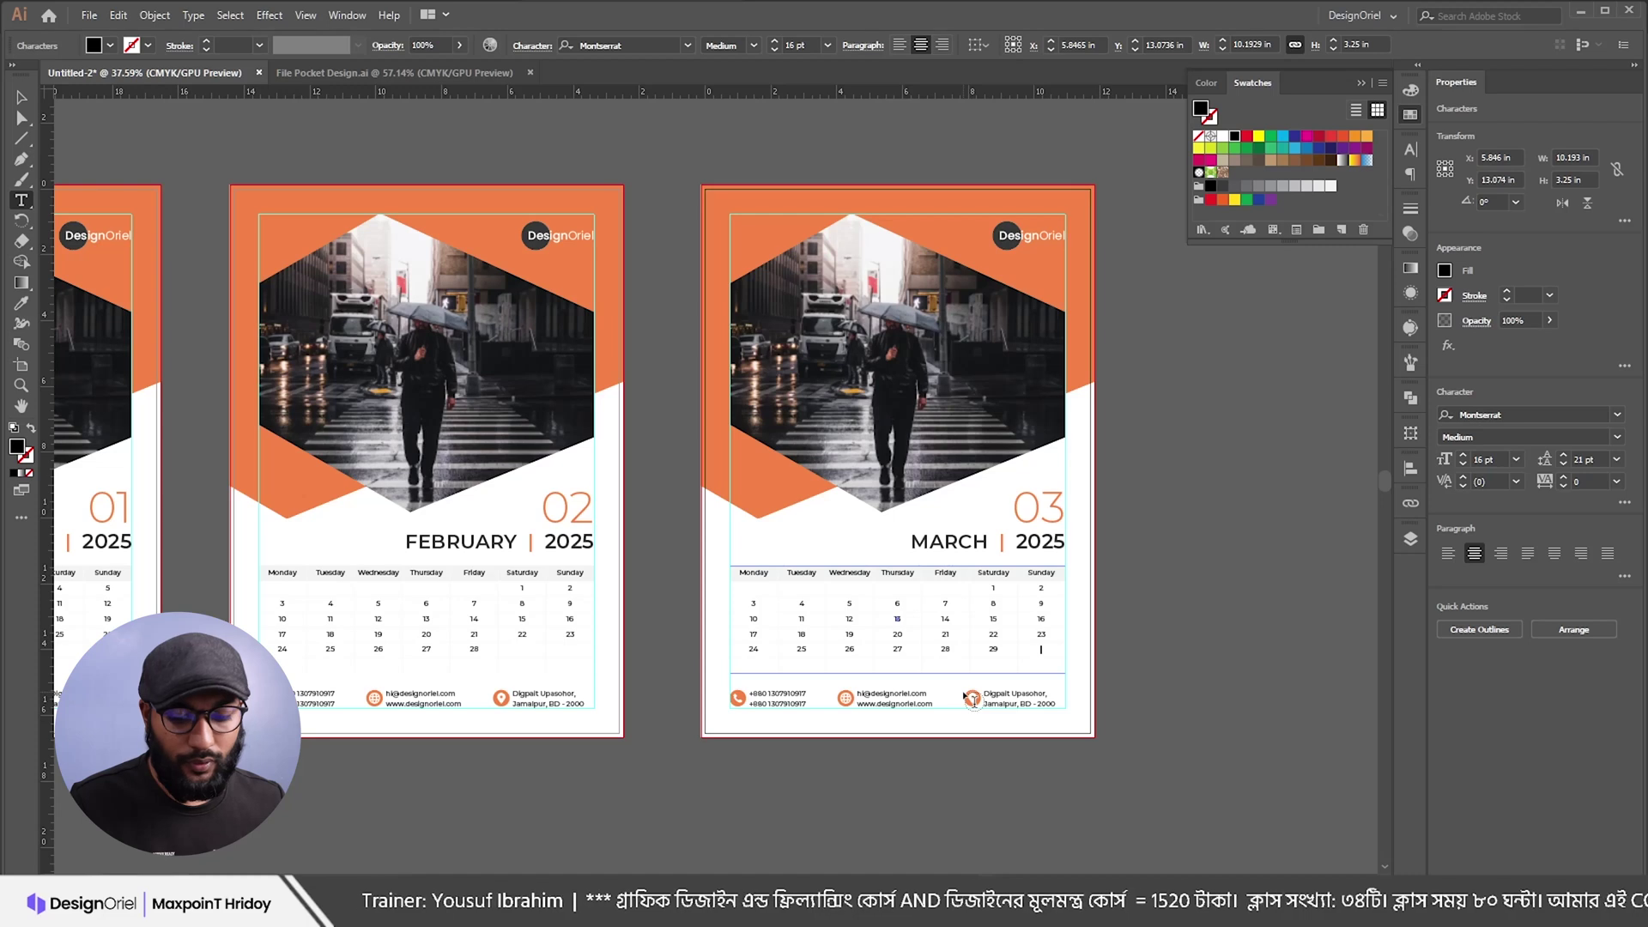
key(alt+Tab)
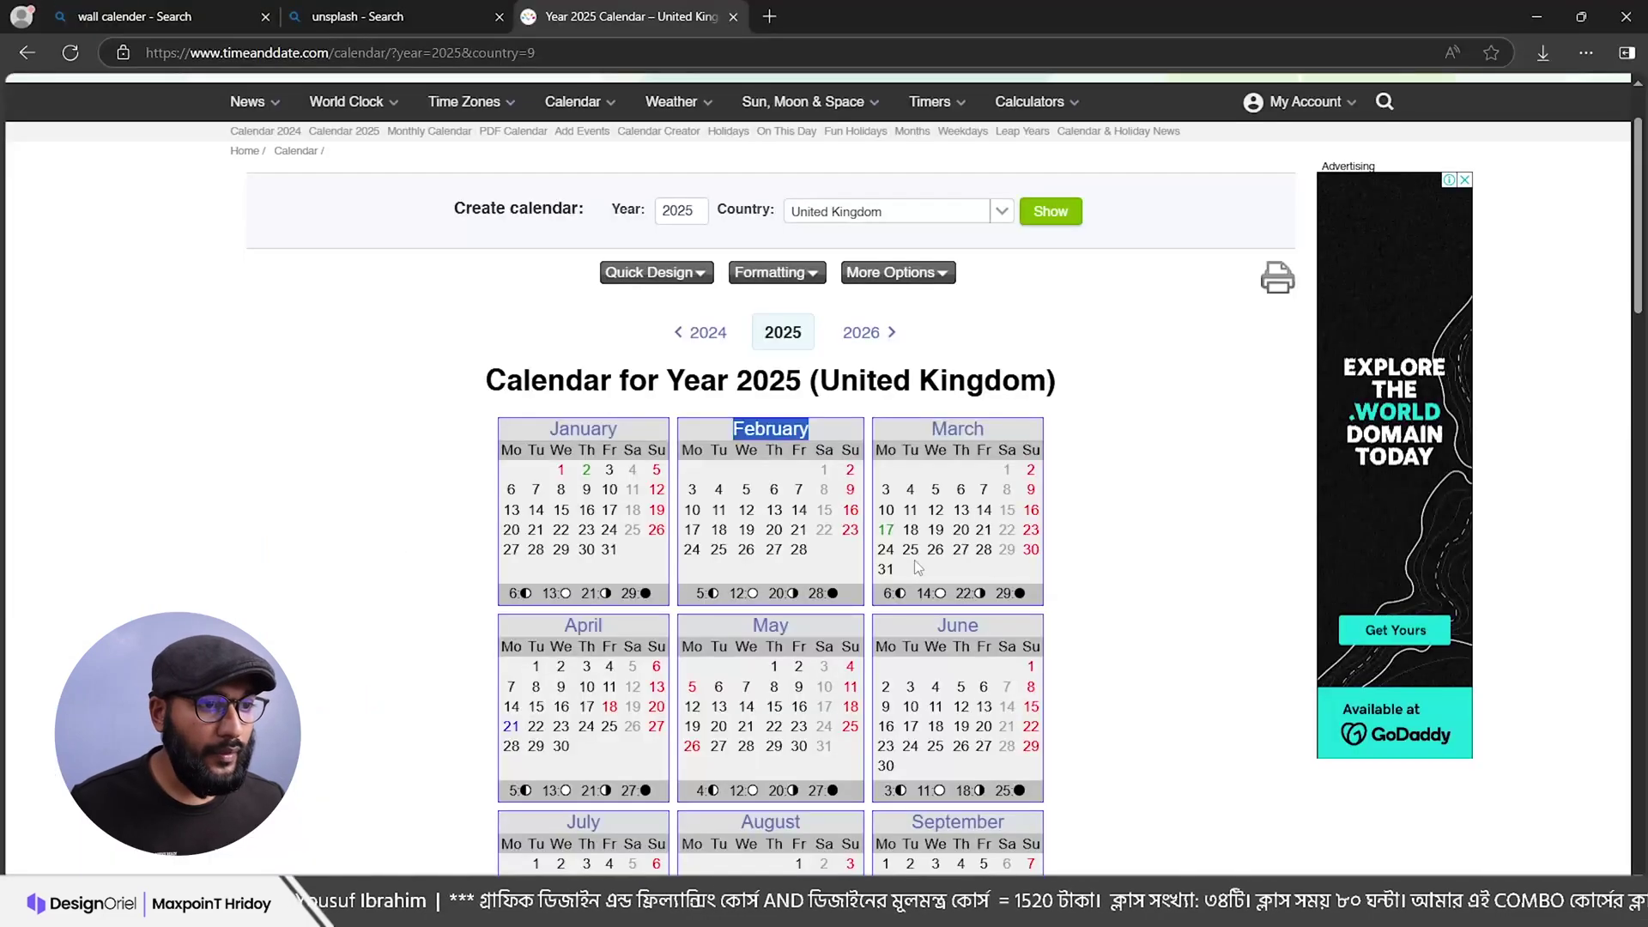
key(alt)
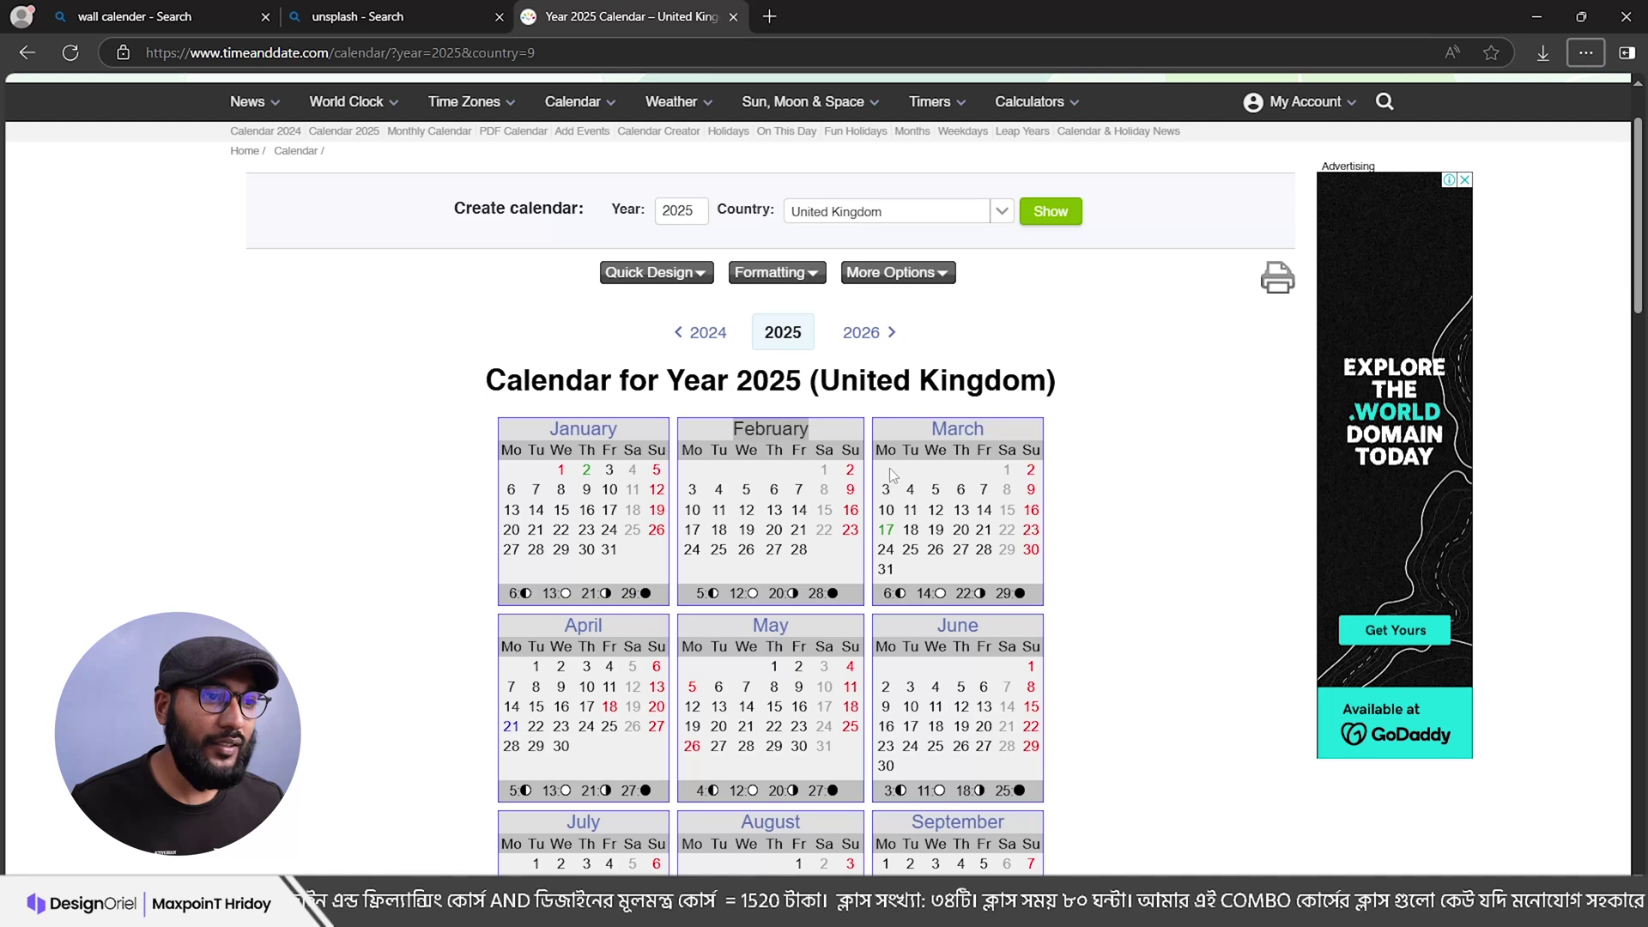
key(alt+Tab)
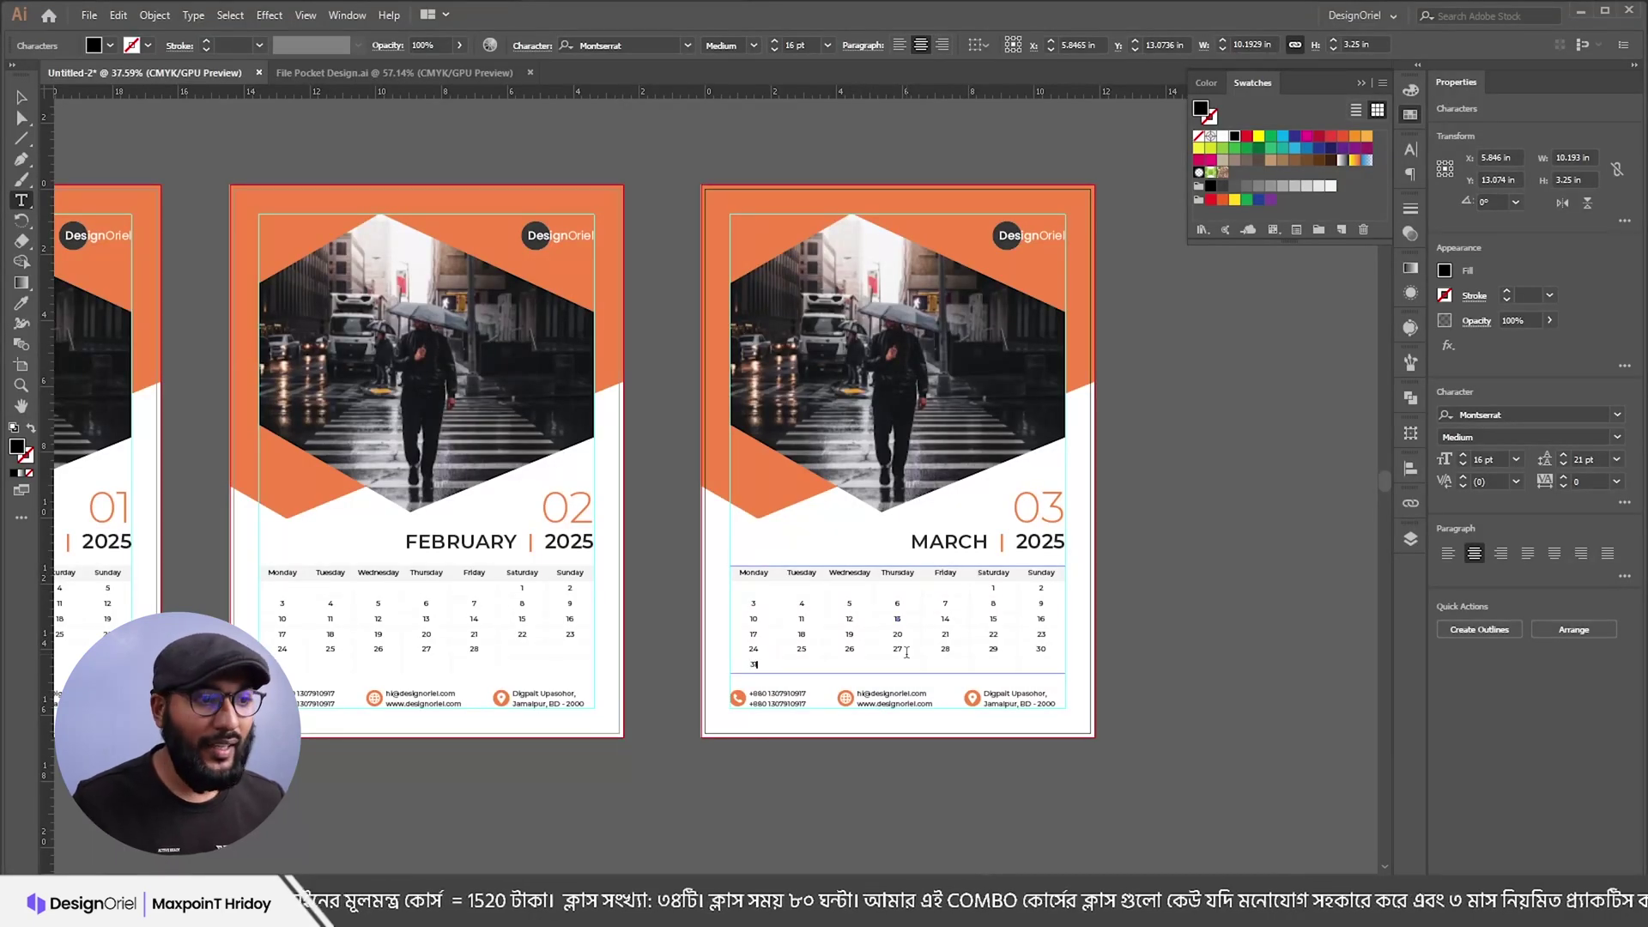
key(Escape)
scroll(747, 669, up, 5)
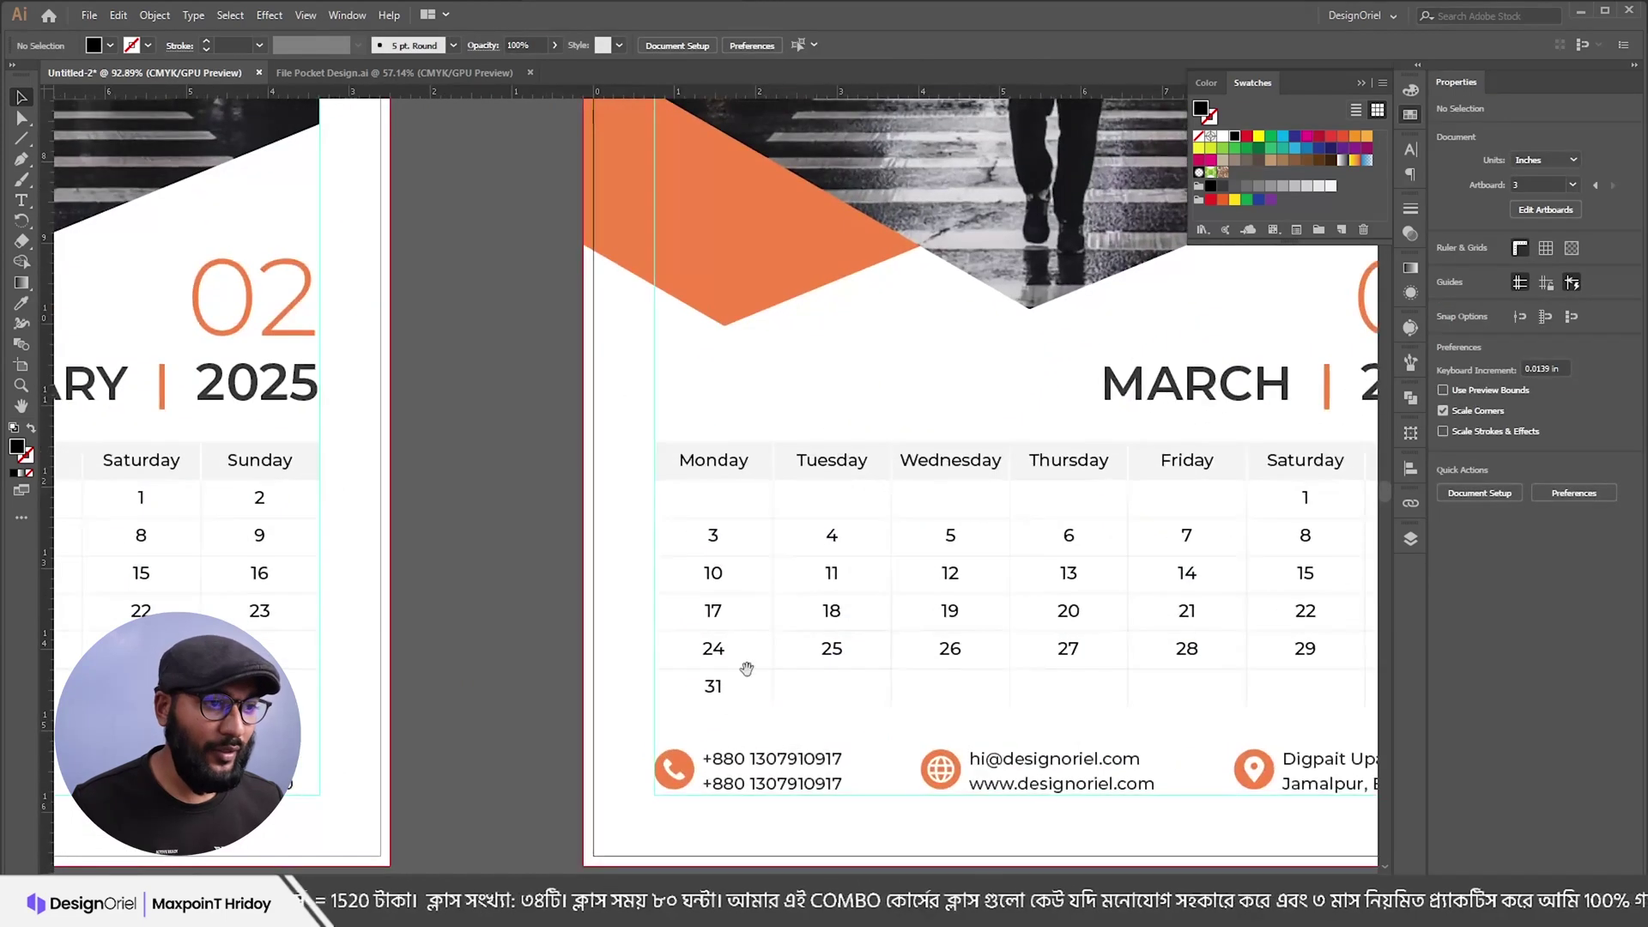
scroll(837, 700, down, 6)
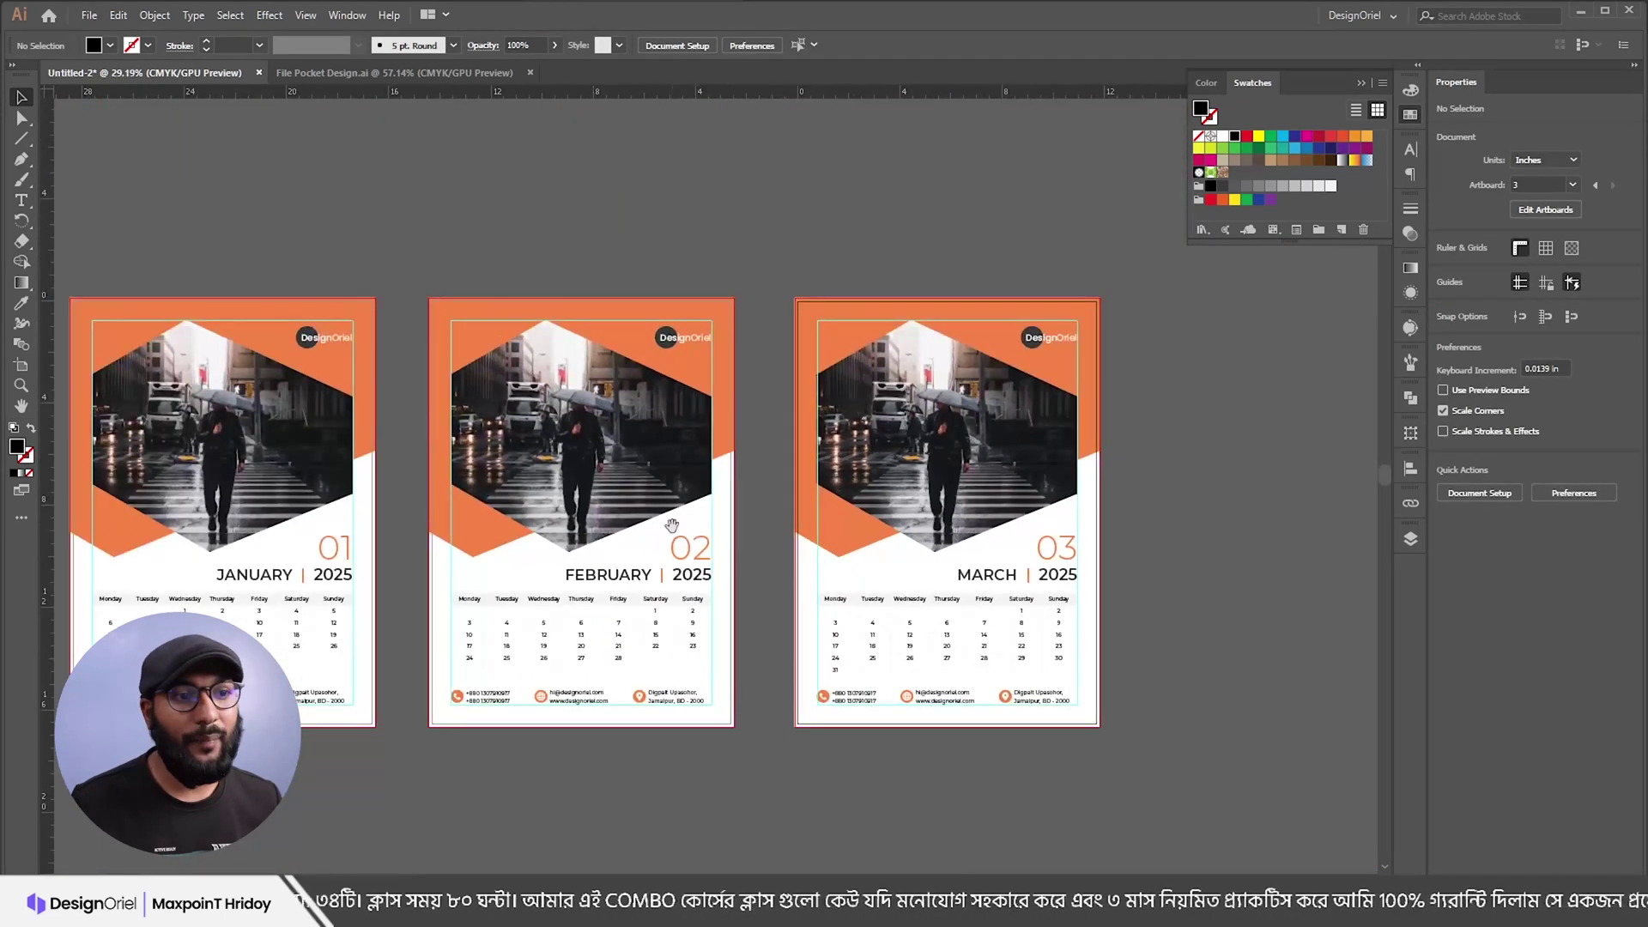
Step: Replace the February page's hexagon photo by relinking it to the mountain-climbing image in the Wallpaper folder, and deselect it
drag(672, 526, 893, 530)
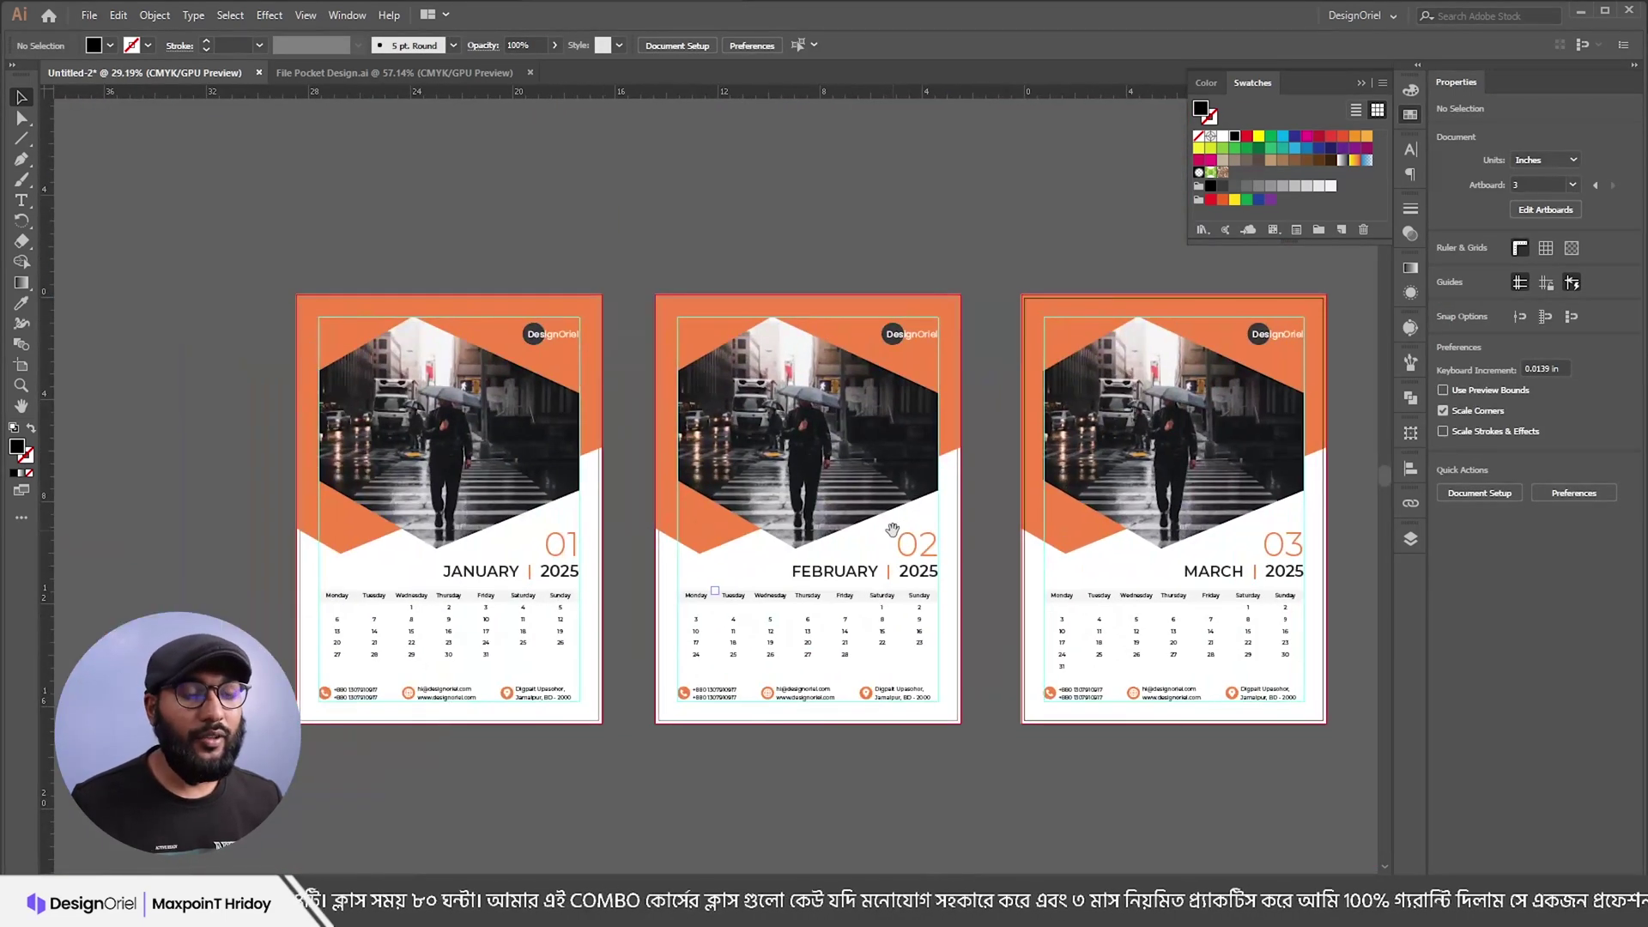
key(a)
click(815, 470)
click(1412, 504)
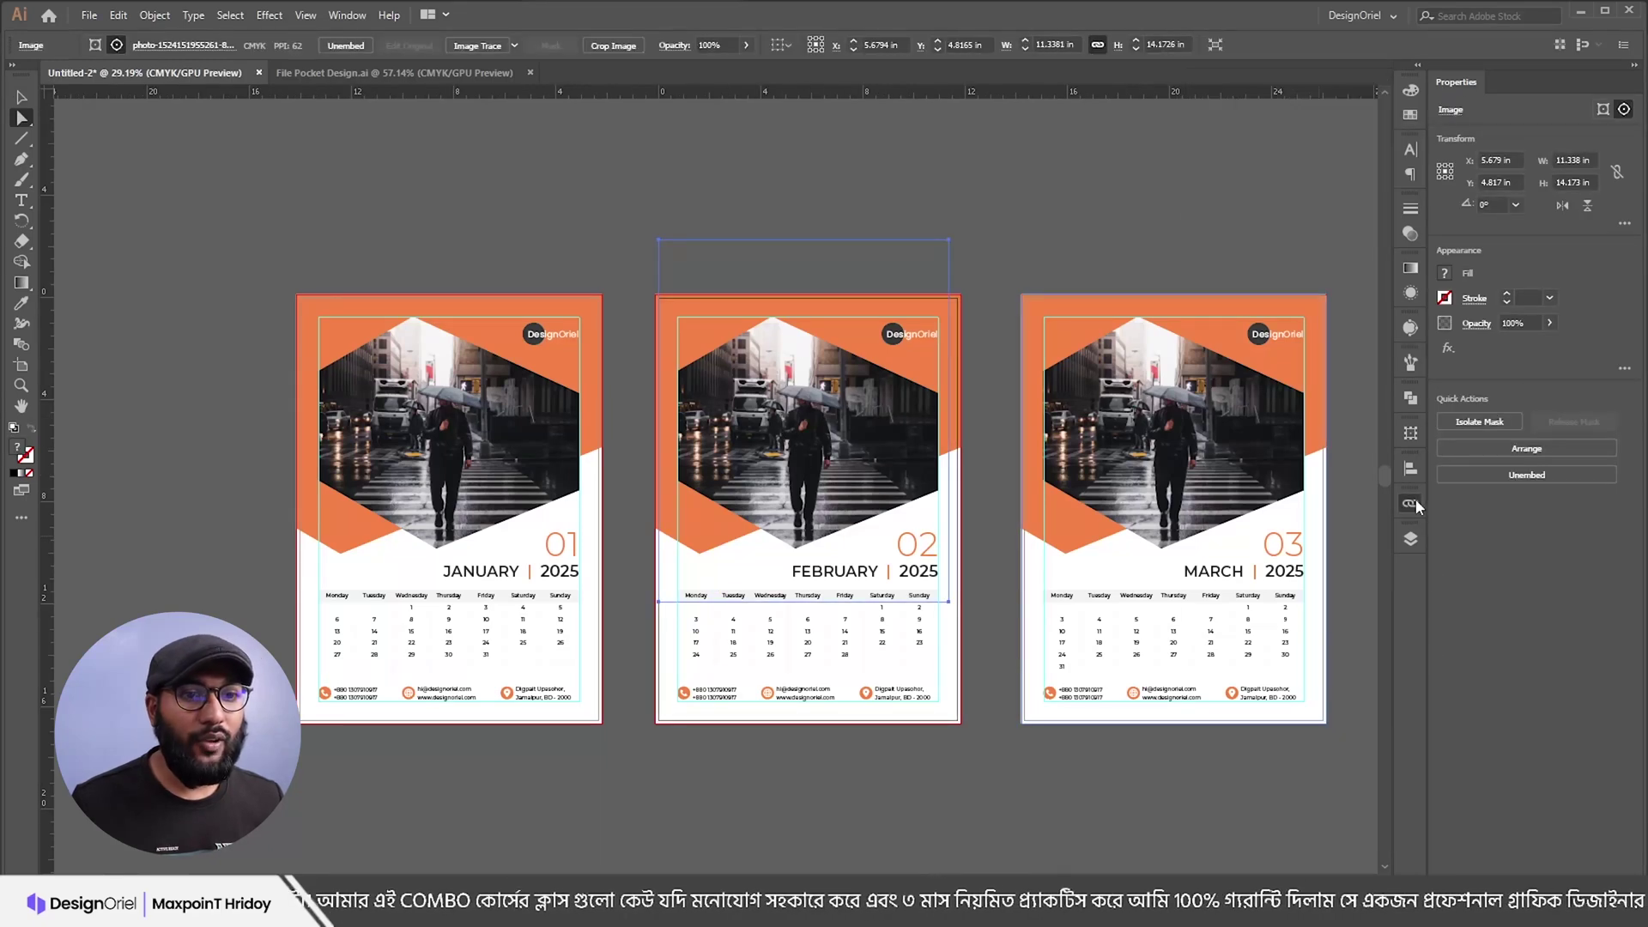
click(1412, 502)
click(1292, 609)
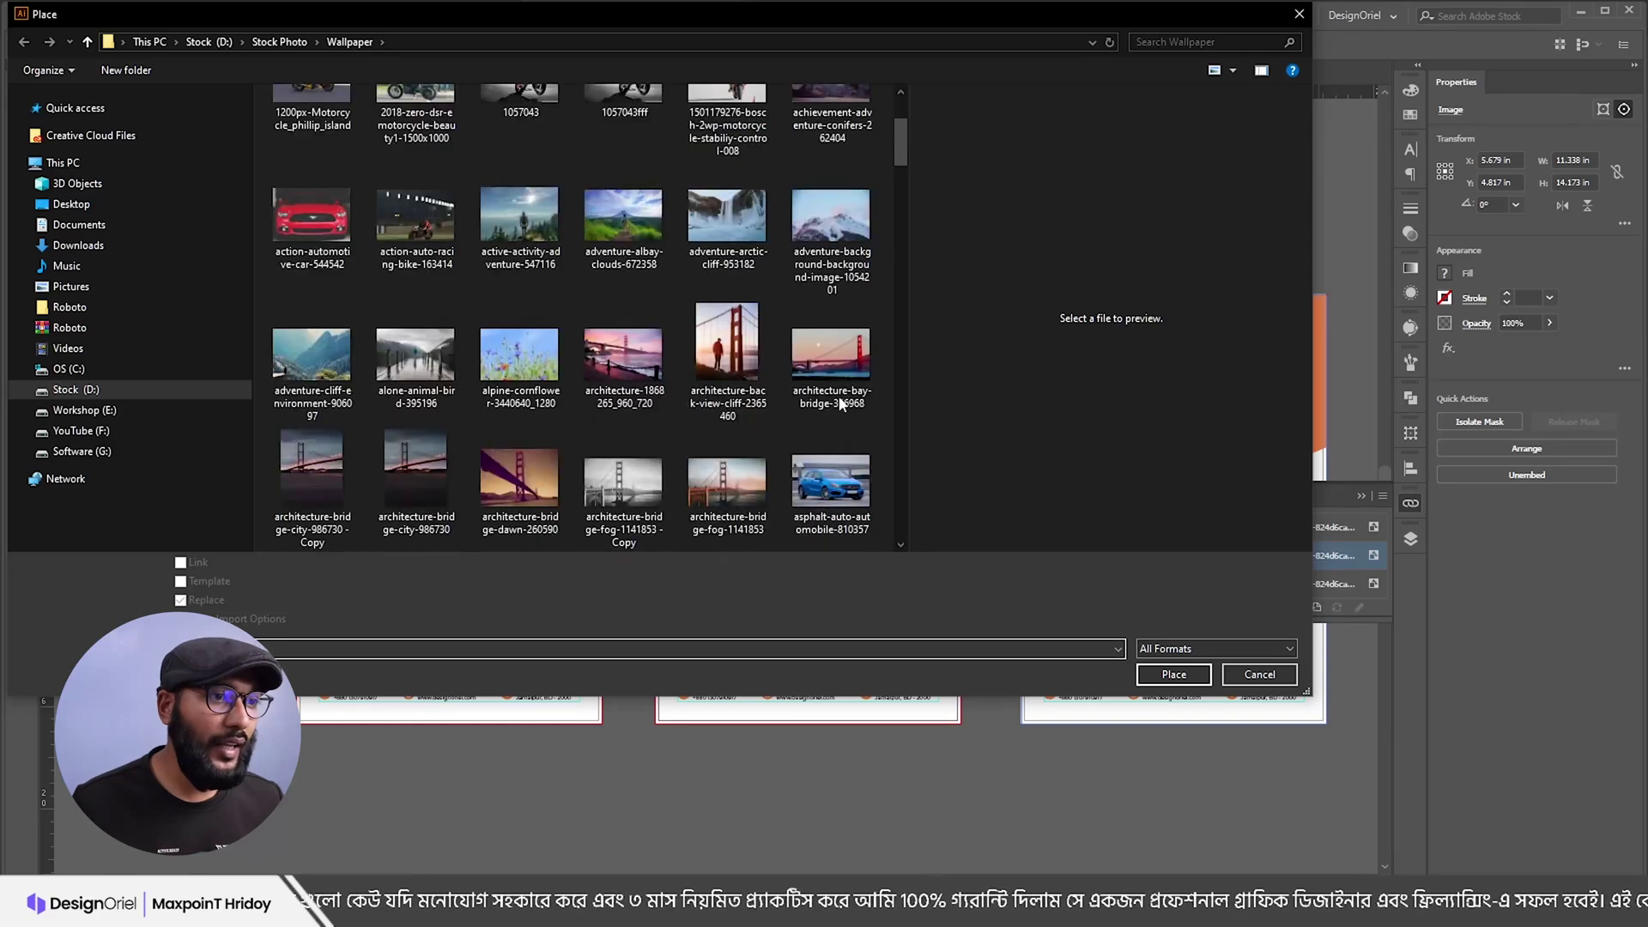
scroll(692, 379, down, 3)
scroll(699, 403, down, 3)
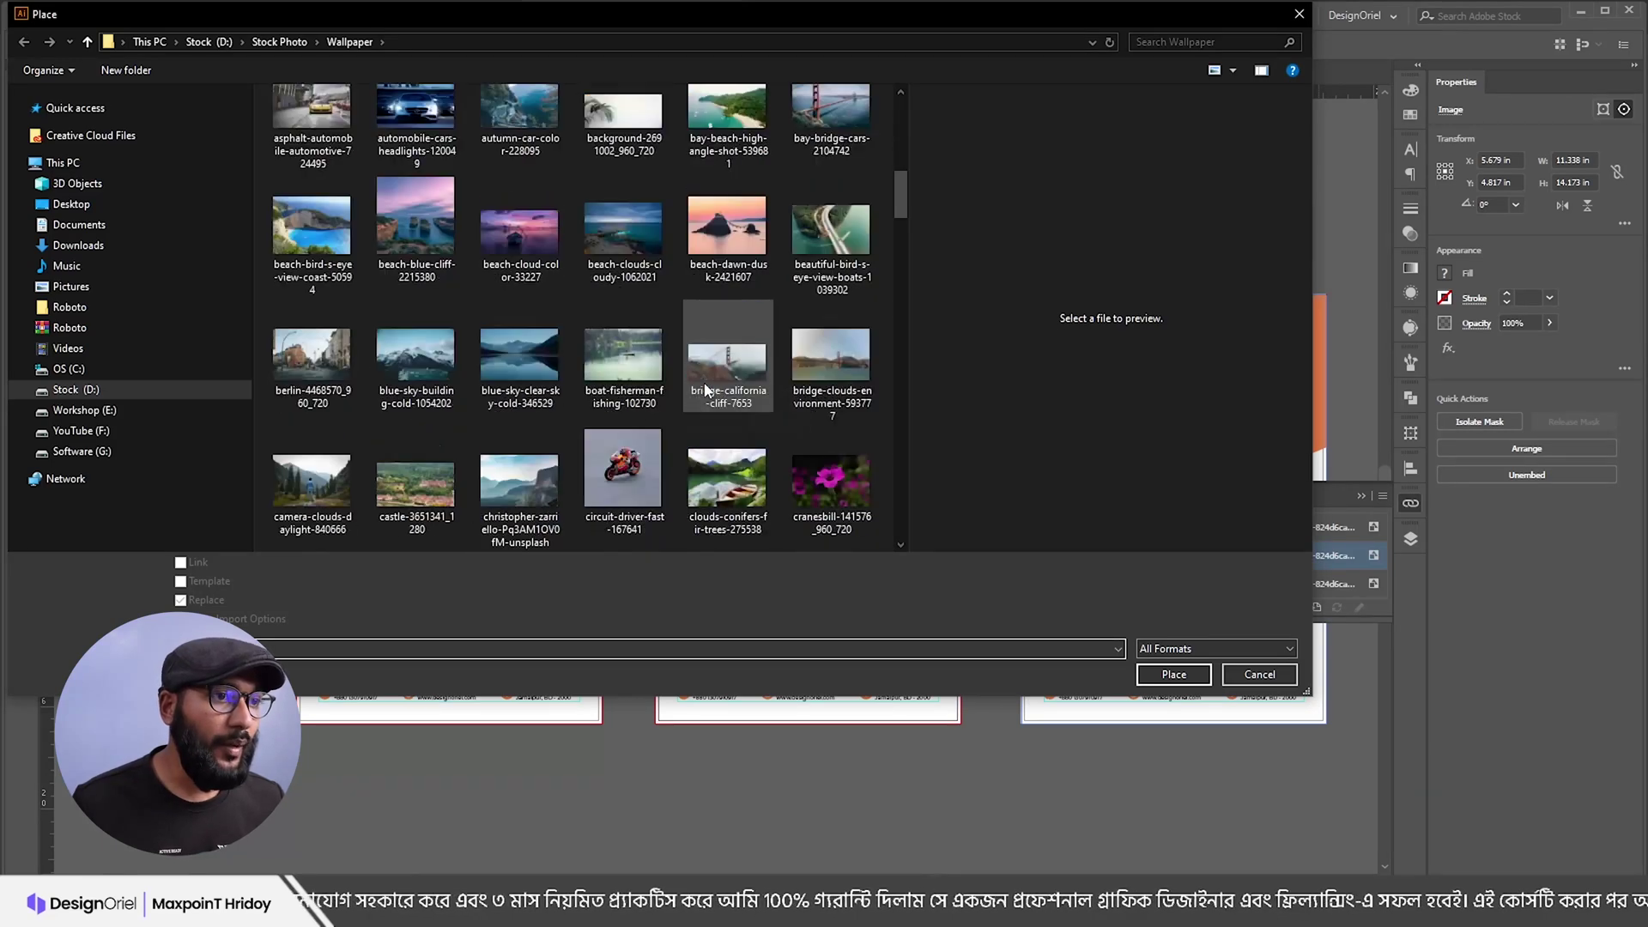
scroll(692, 464, down, 3)
scroll(680, 486, down, 2)
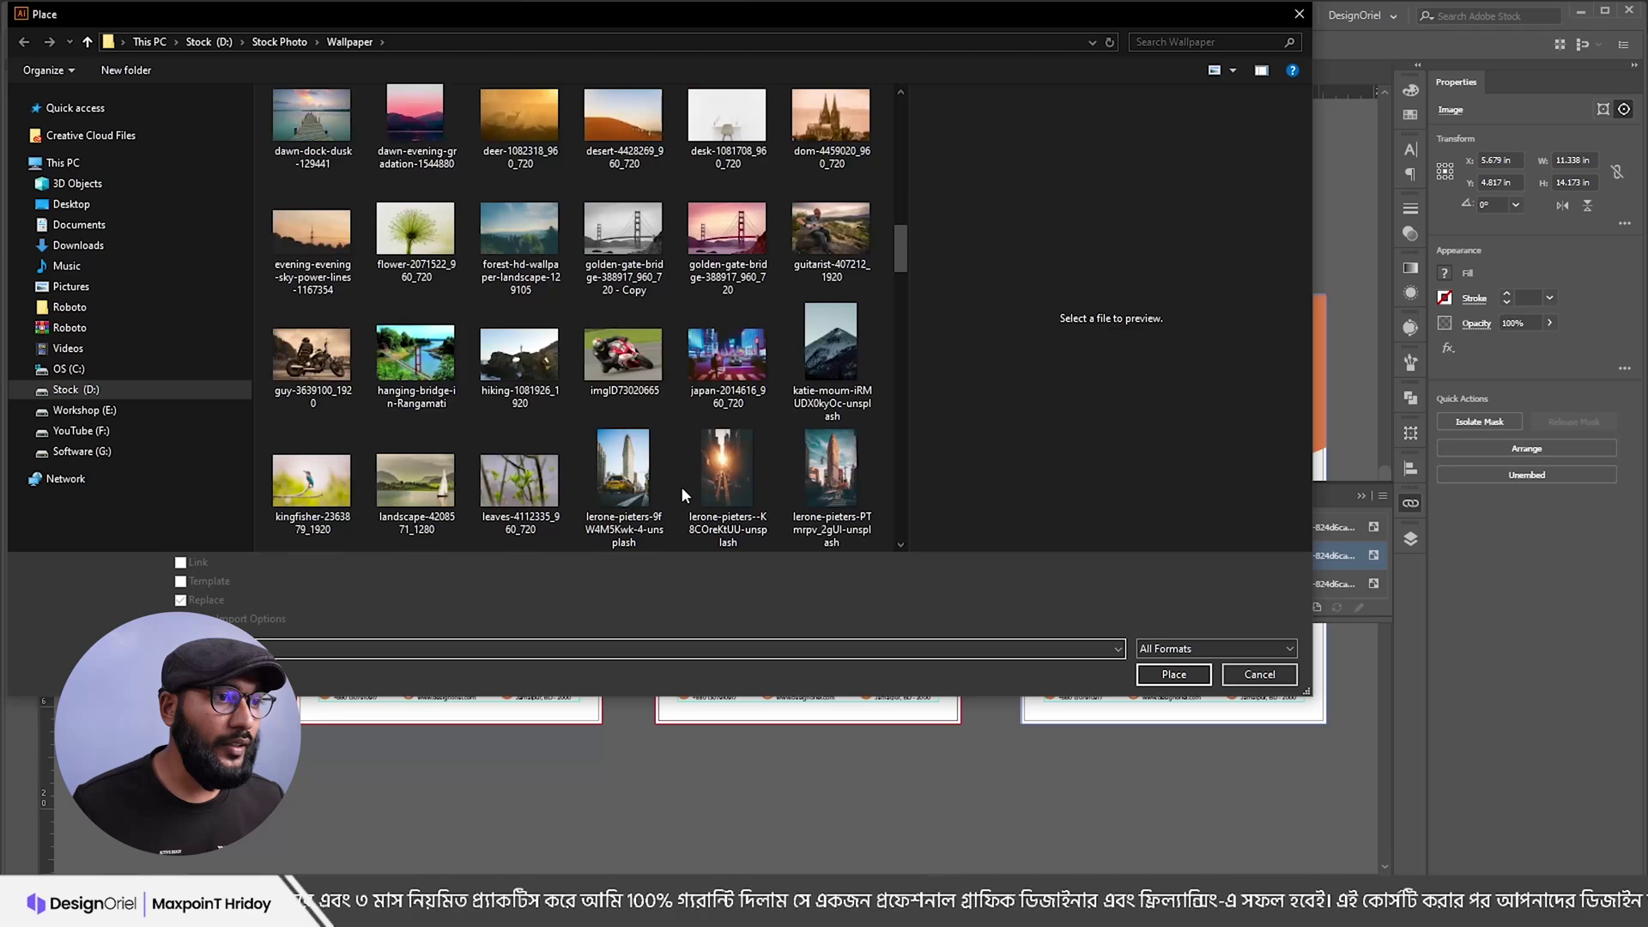
click(729, 471)
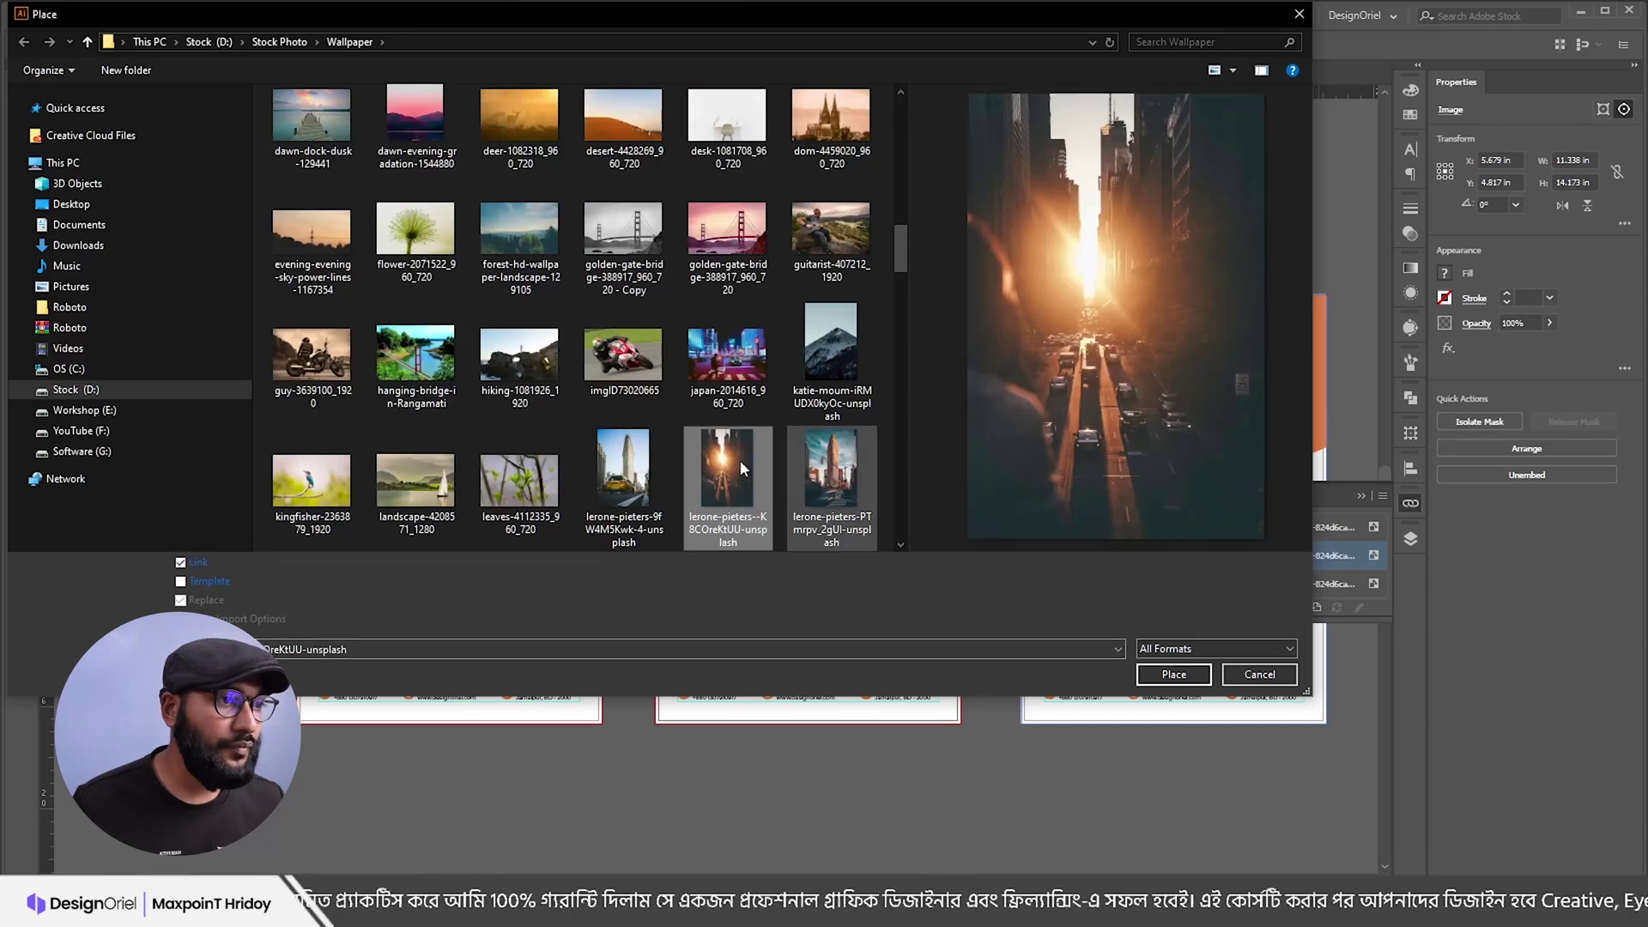
scroll(664, 394, down, 3)
double_click(830, 268)
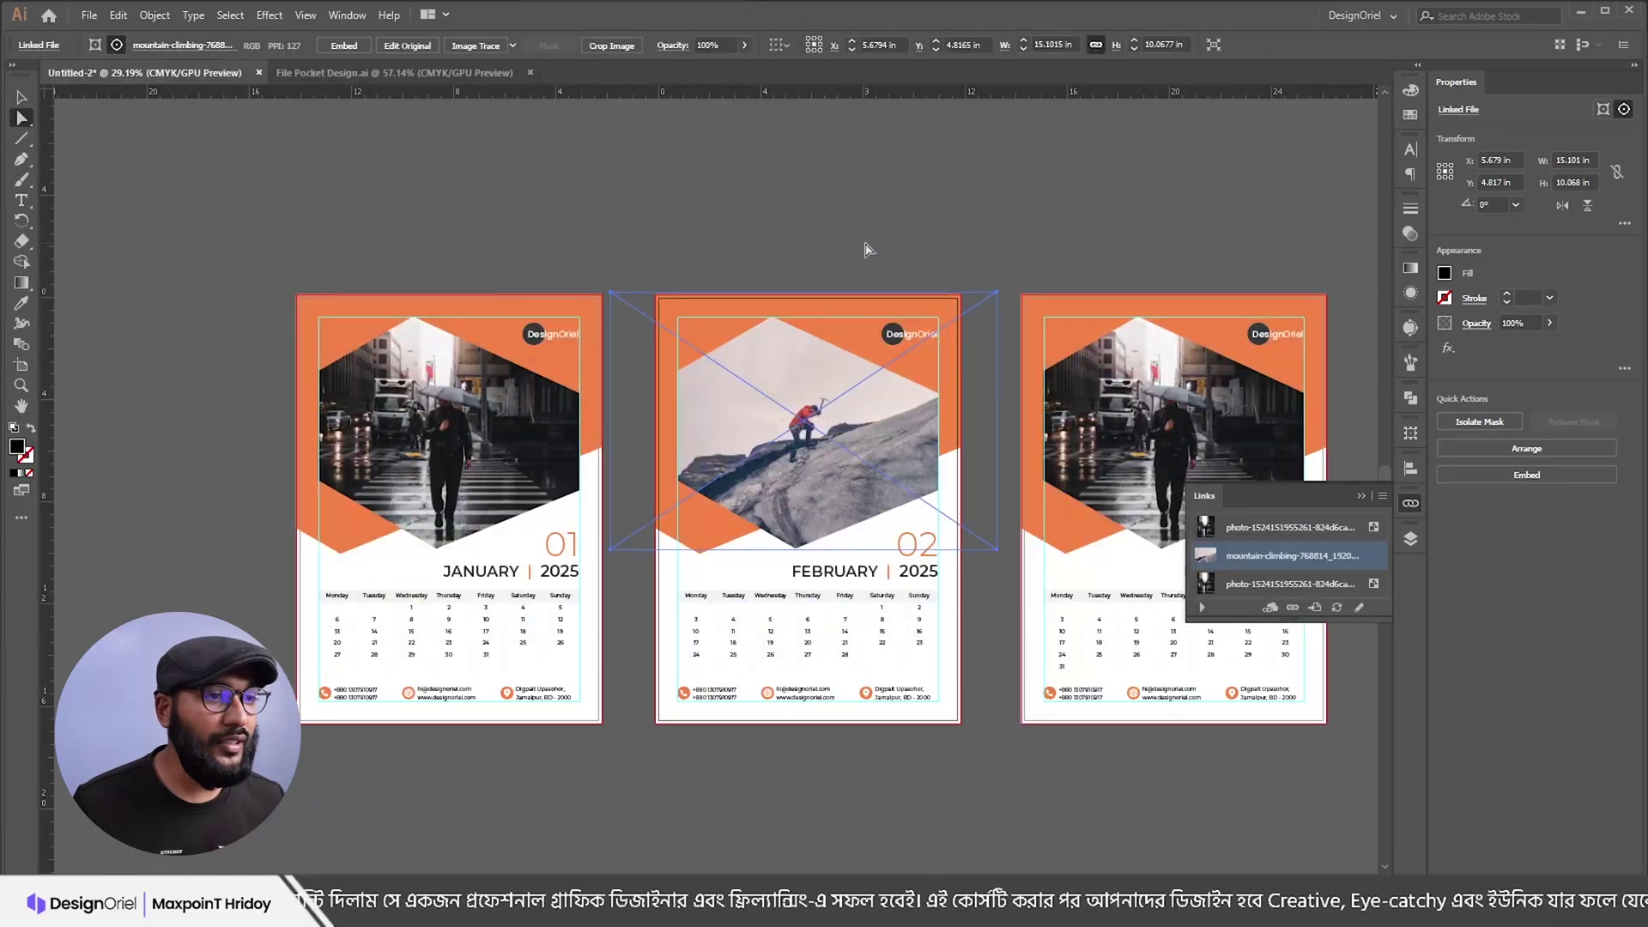
click(865, 249)
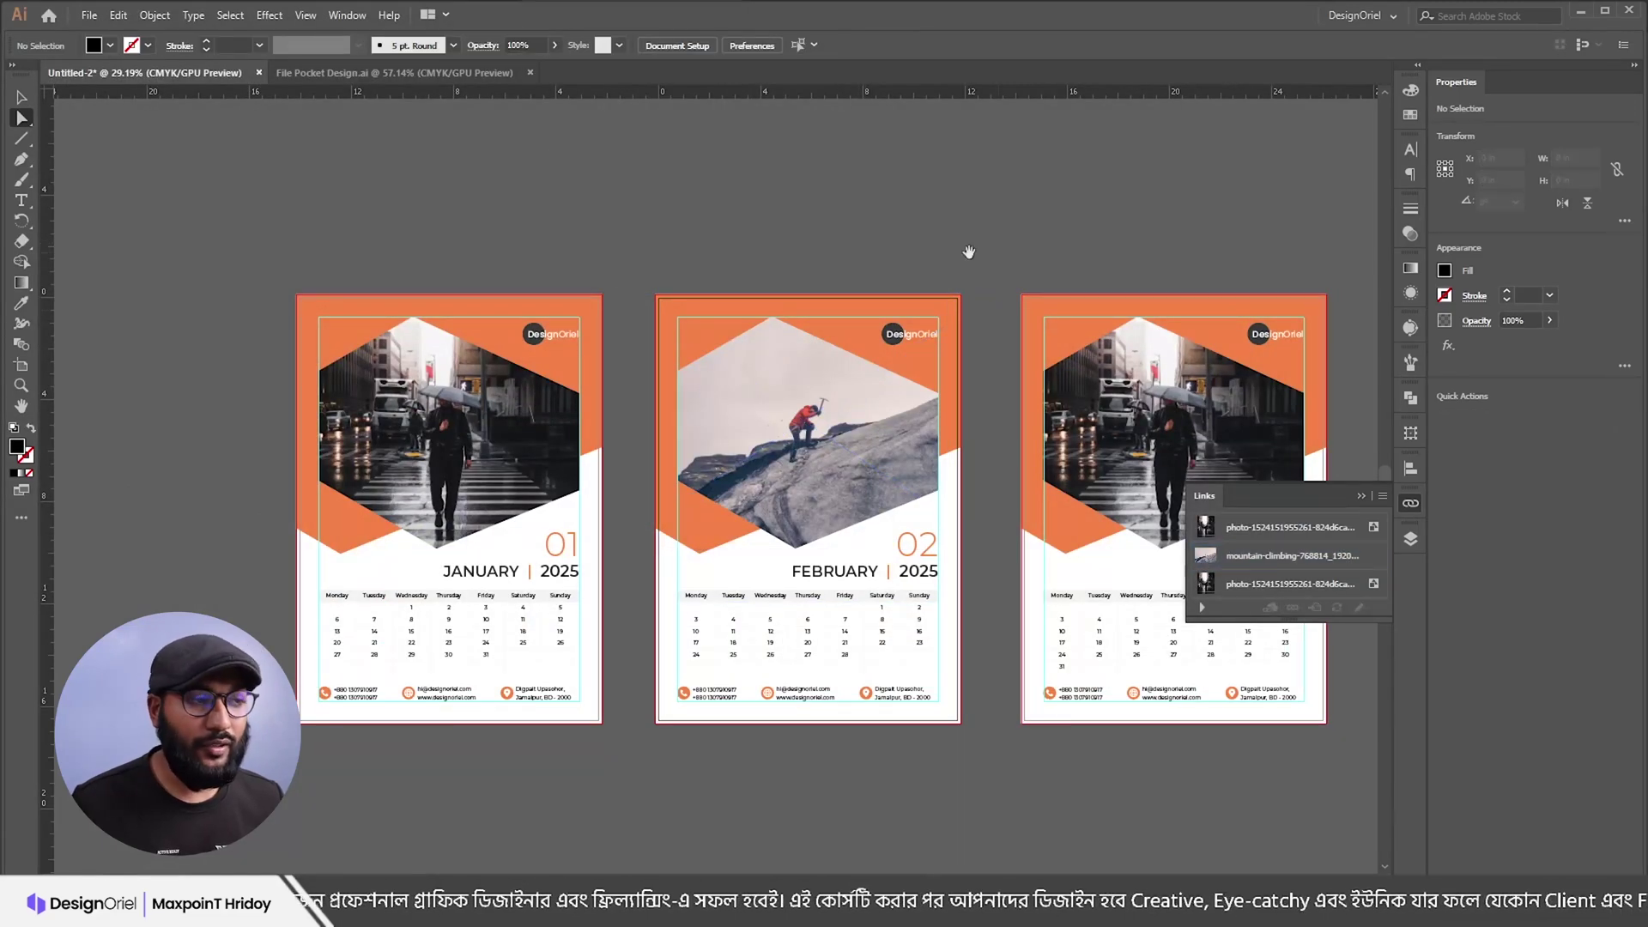
Step: Duplicate the January artboard with its artwork into the empty area above the original page
drag(738, 227, 913, 359)
scroll(773, 382, down, 3)
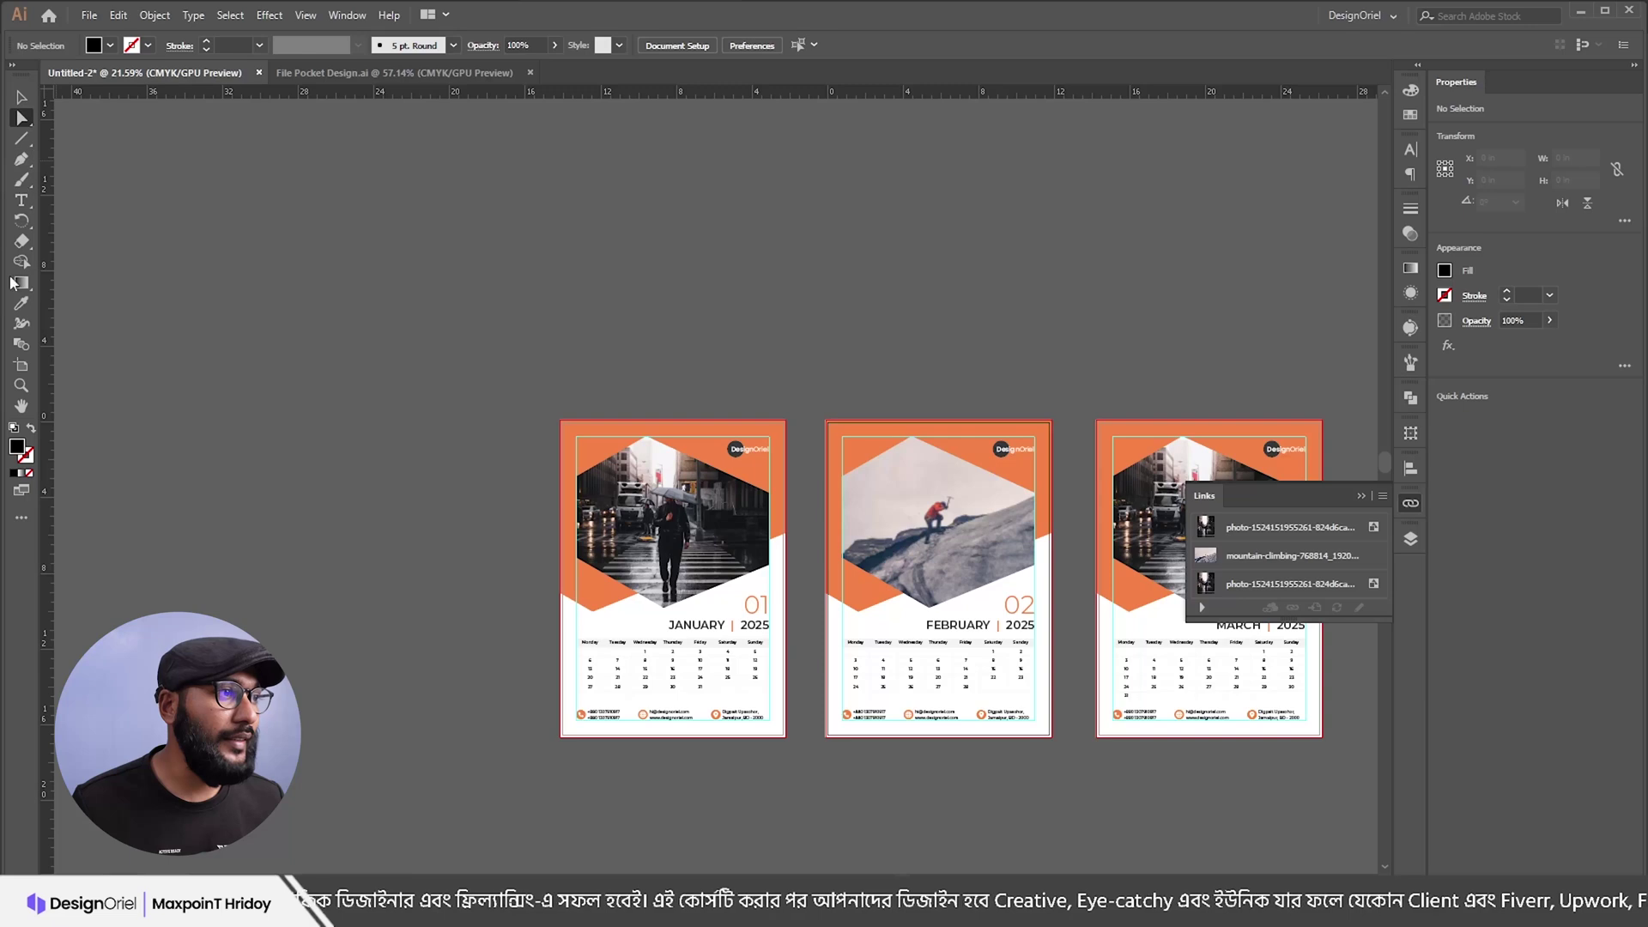
click(21, 116)
scroll(966, 505, down, 5)
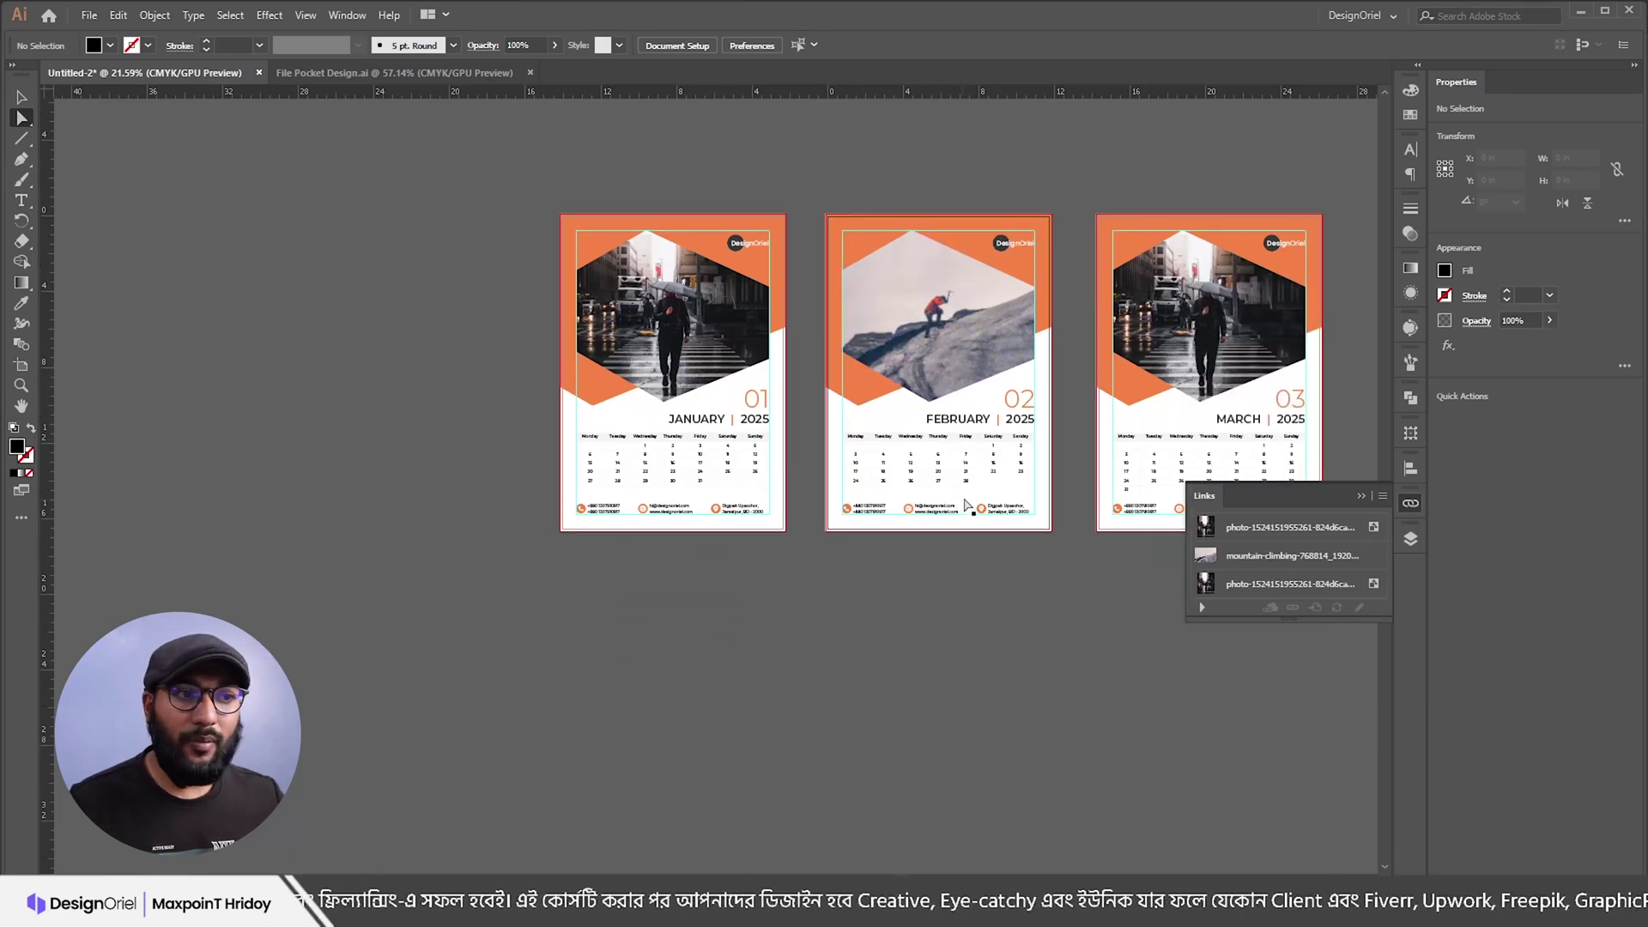
scroll(984, 491, up, 2)
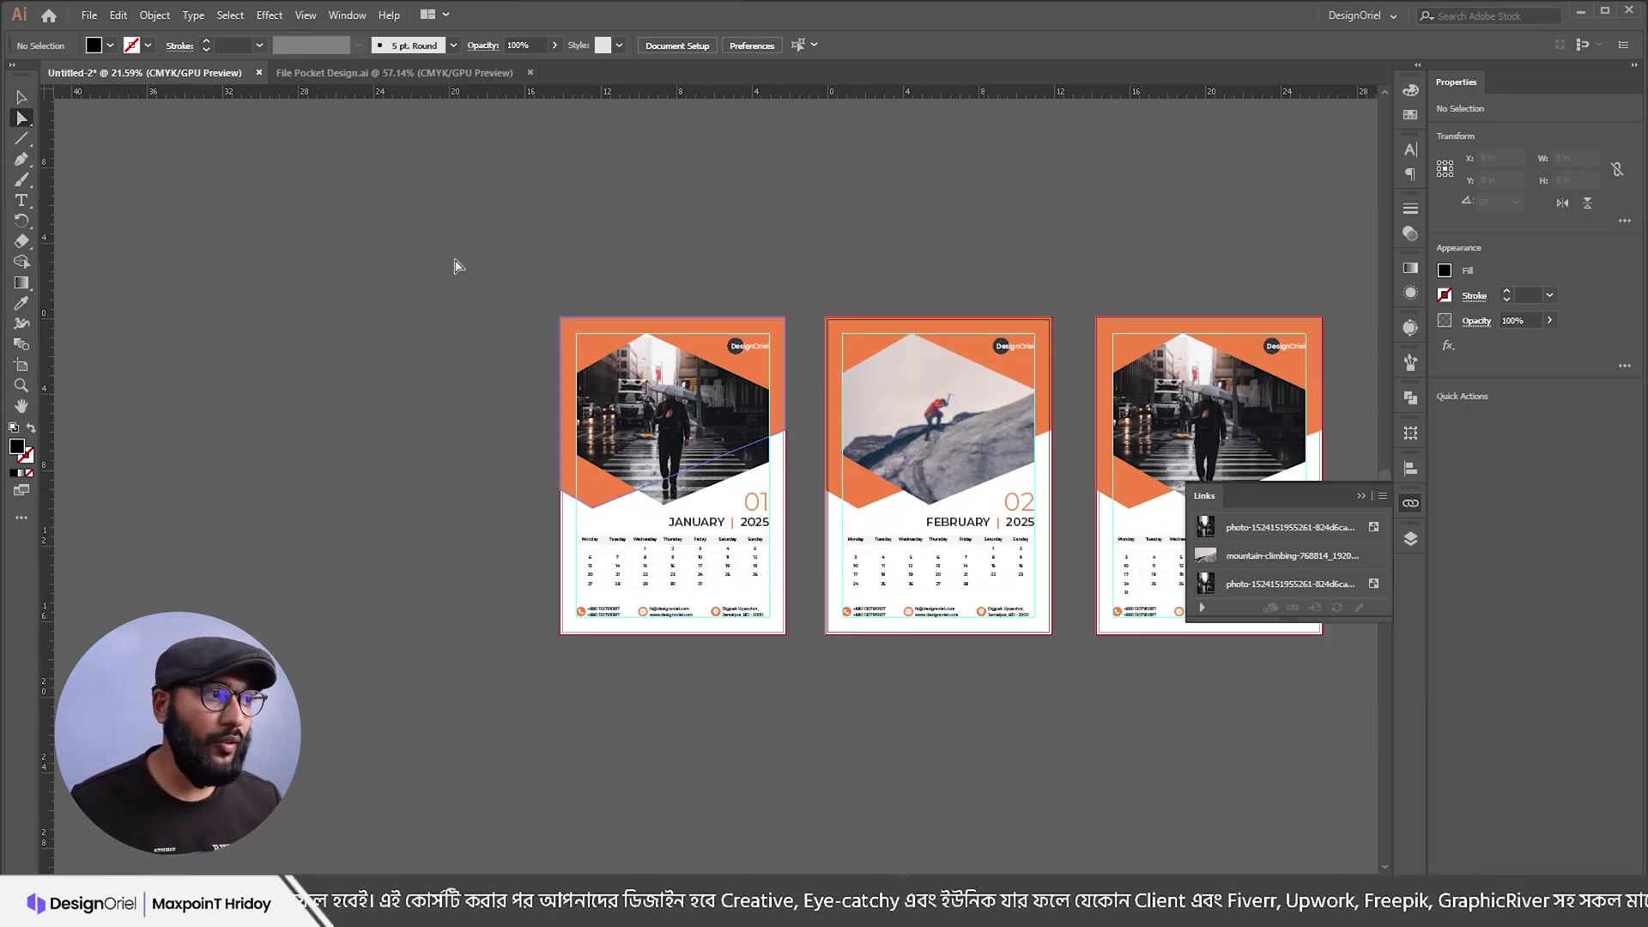
click(20, 99)
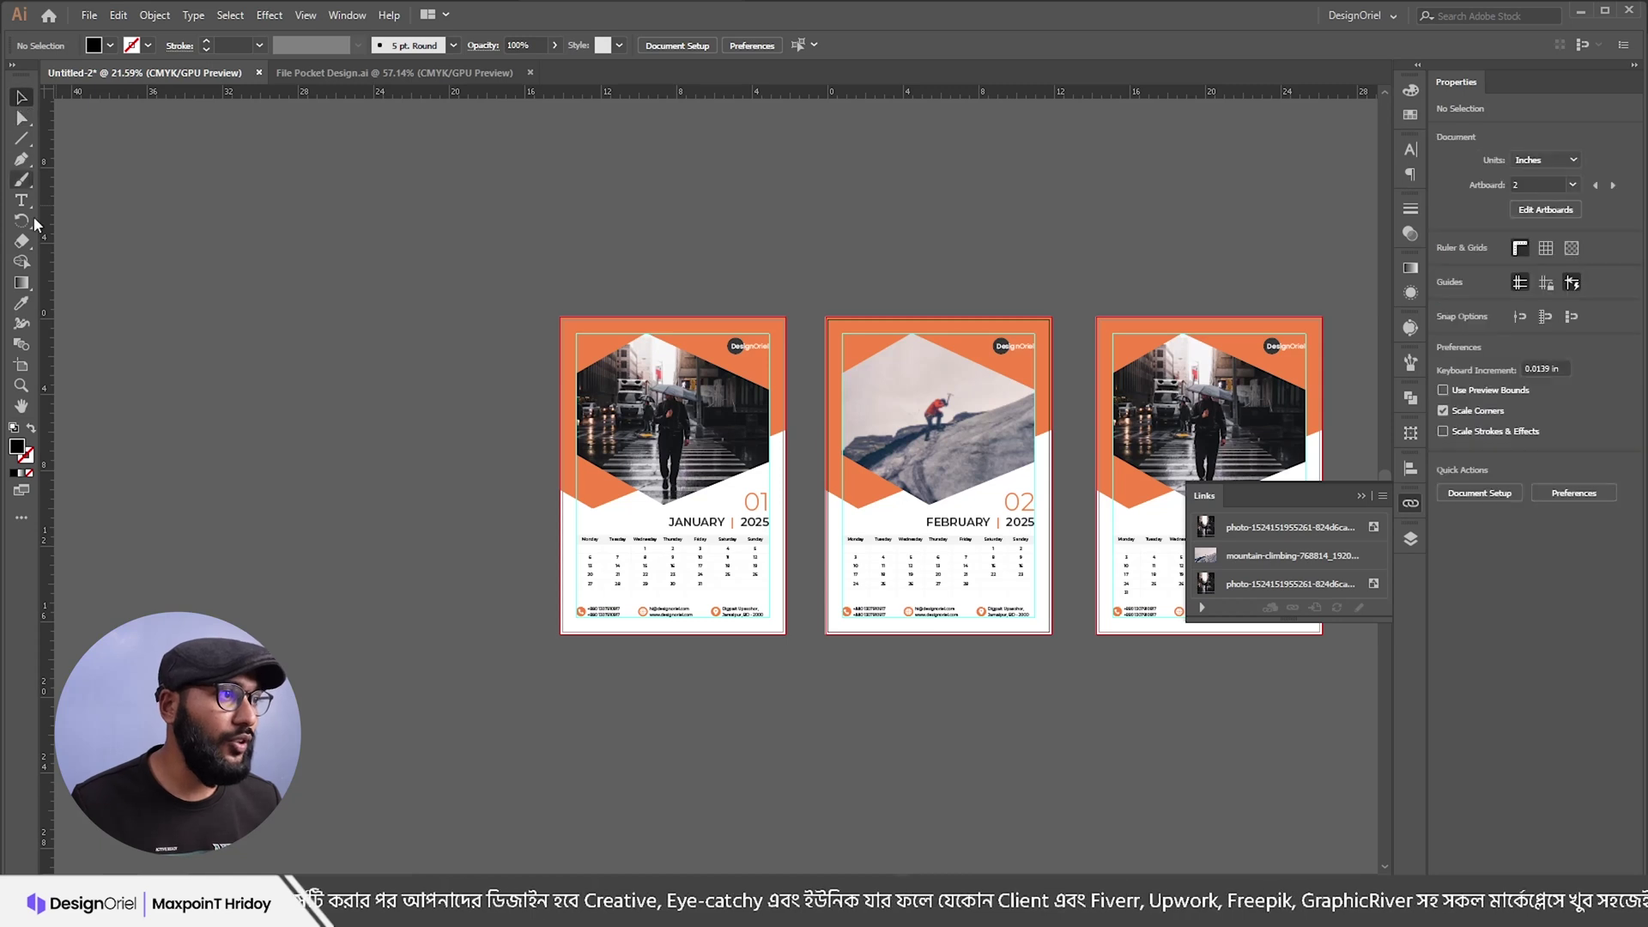
click(21, 369)
scroll(652, 549, up, 3)
drag(671, 556, 678, 249)
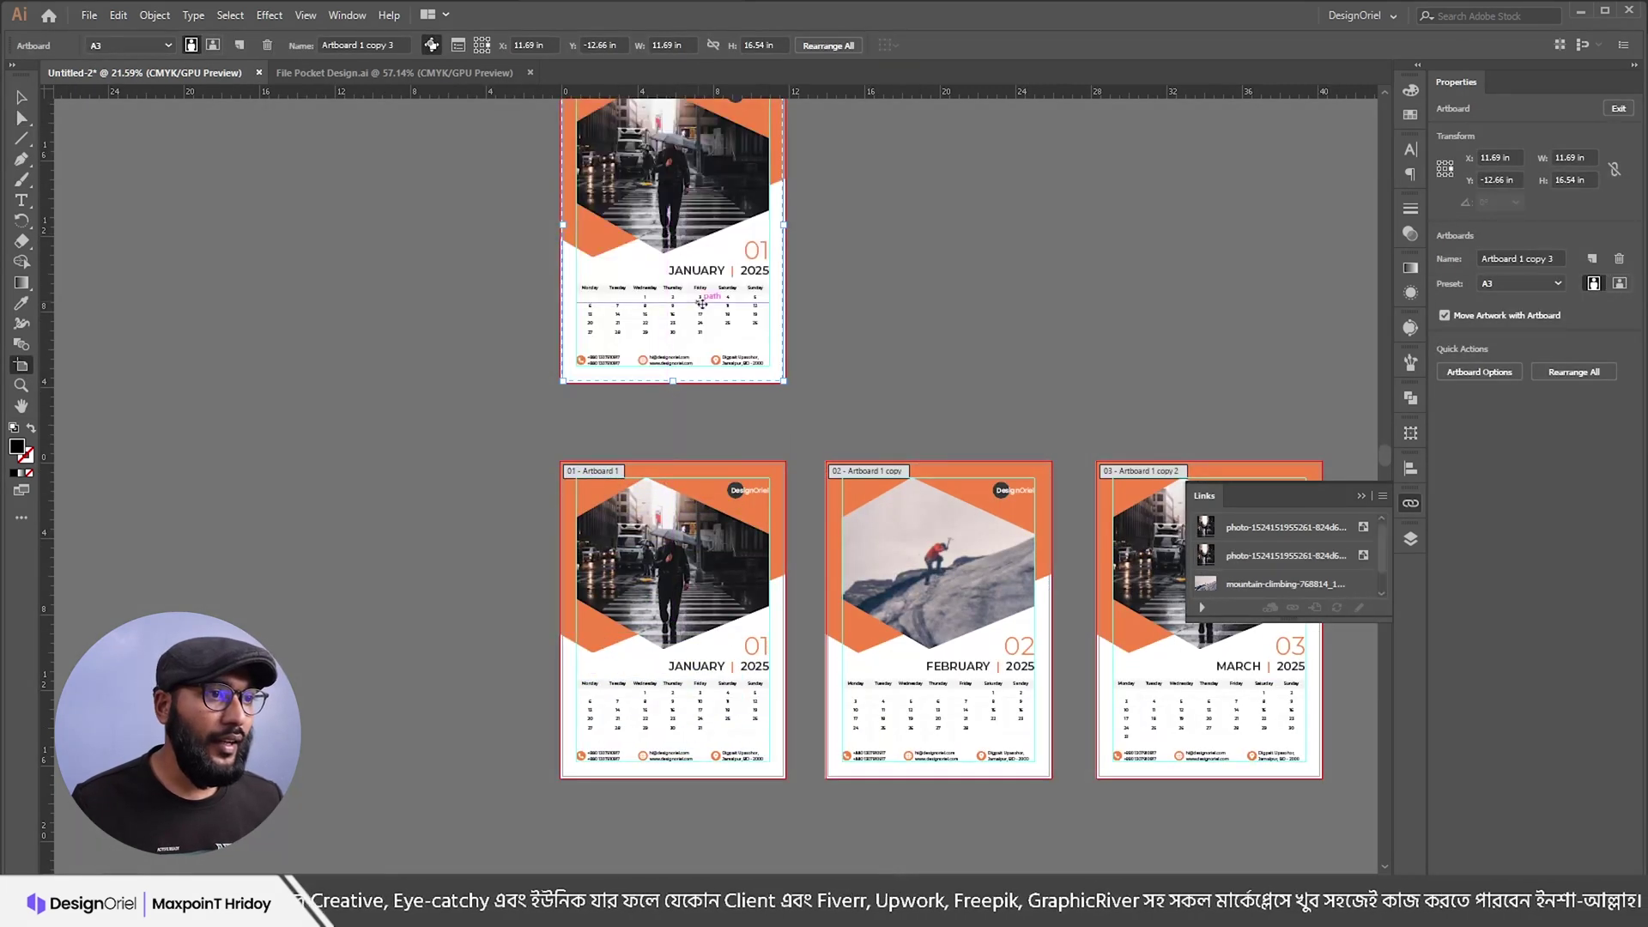
Step: Delete the text block of weekday names and dates from the new January copy
scroll(704, 306, up, 3)
key(v)
scroll(716, 458, up, 3)
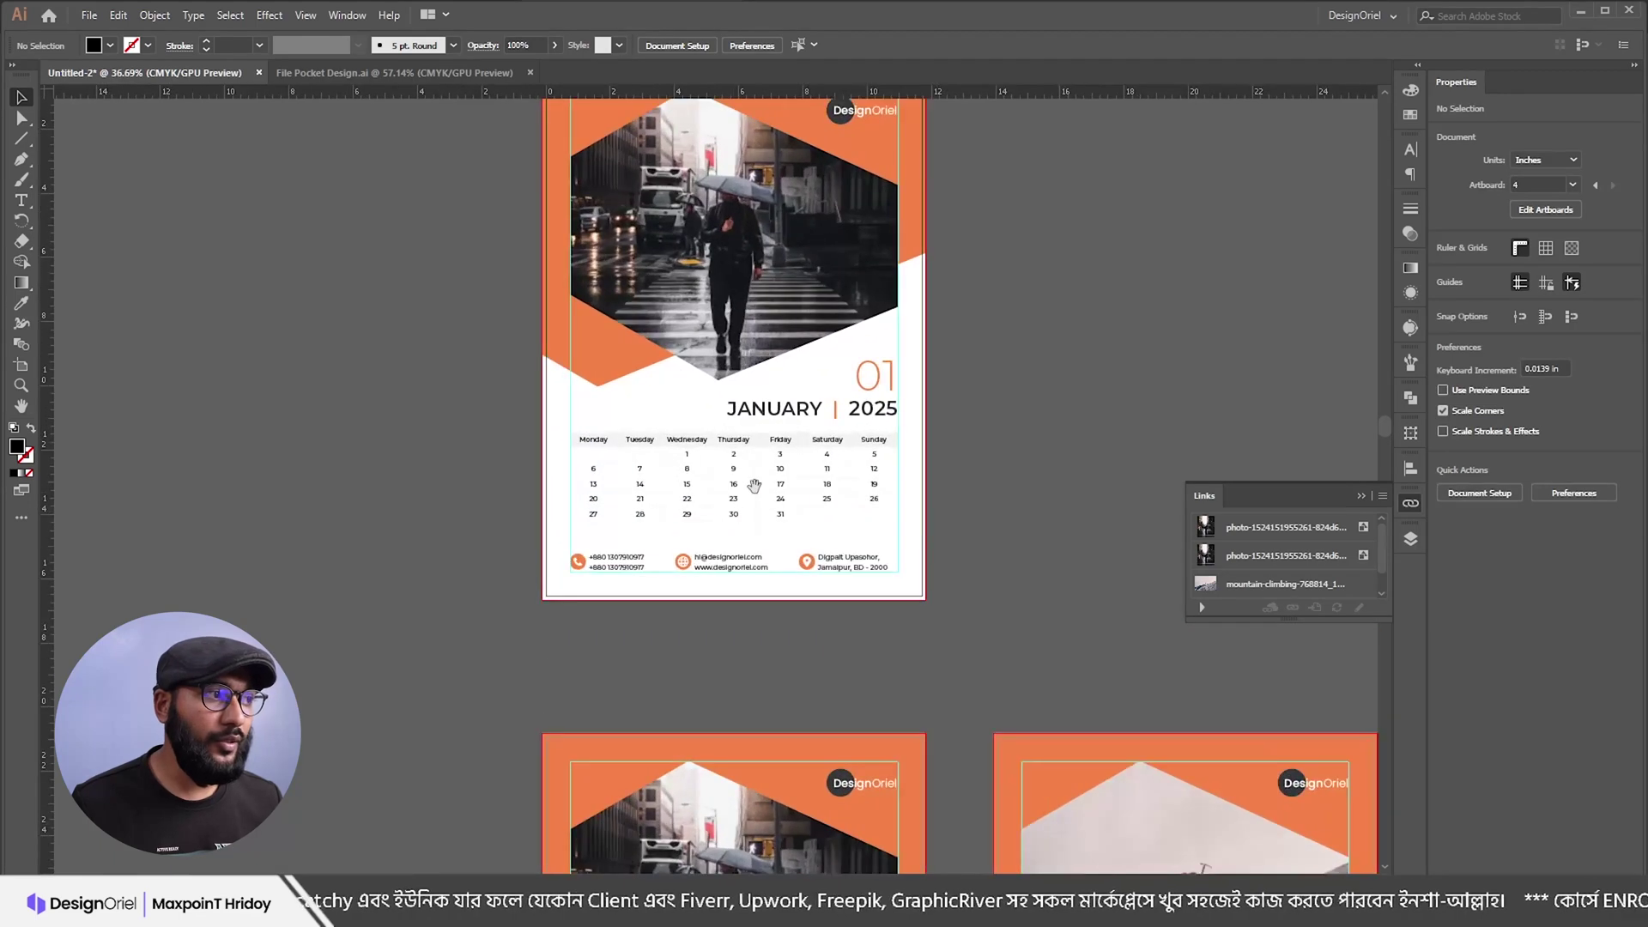
click(872, 378)
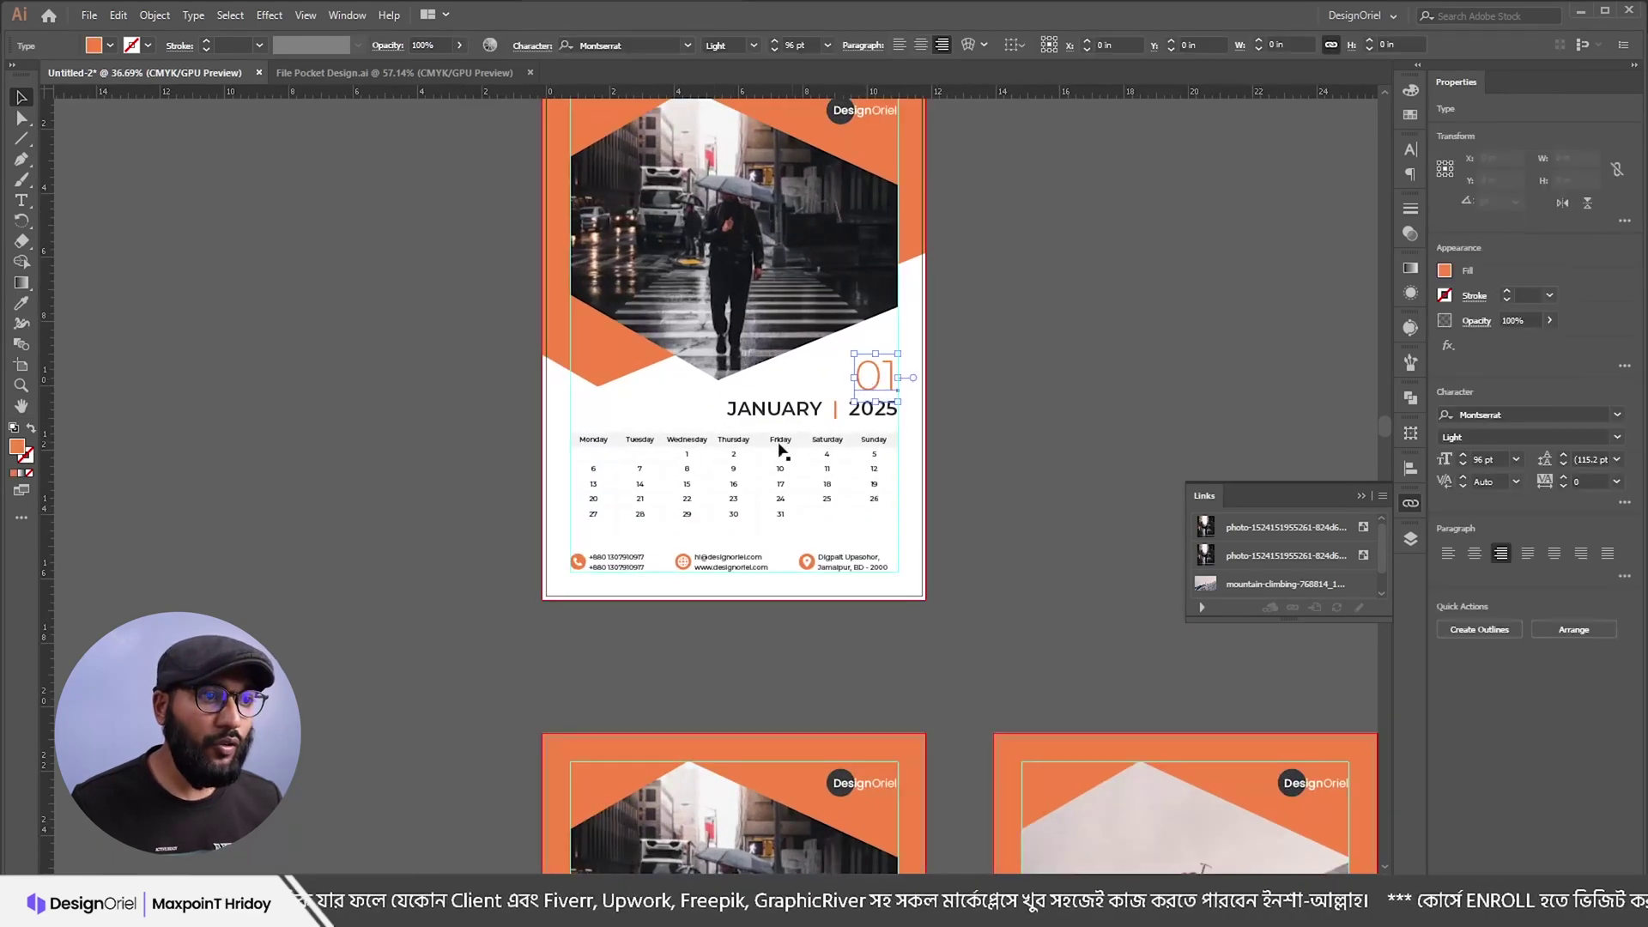
click(613, 444)
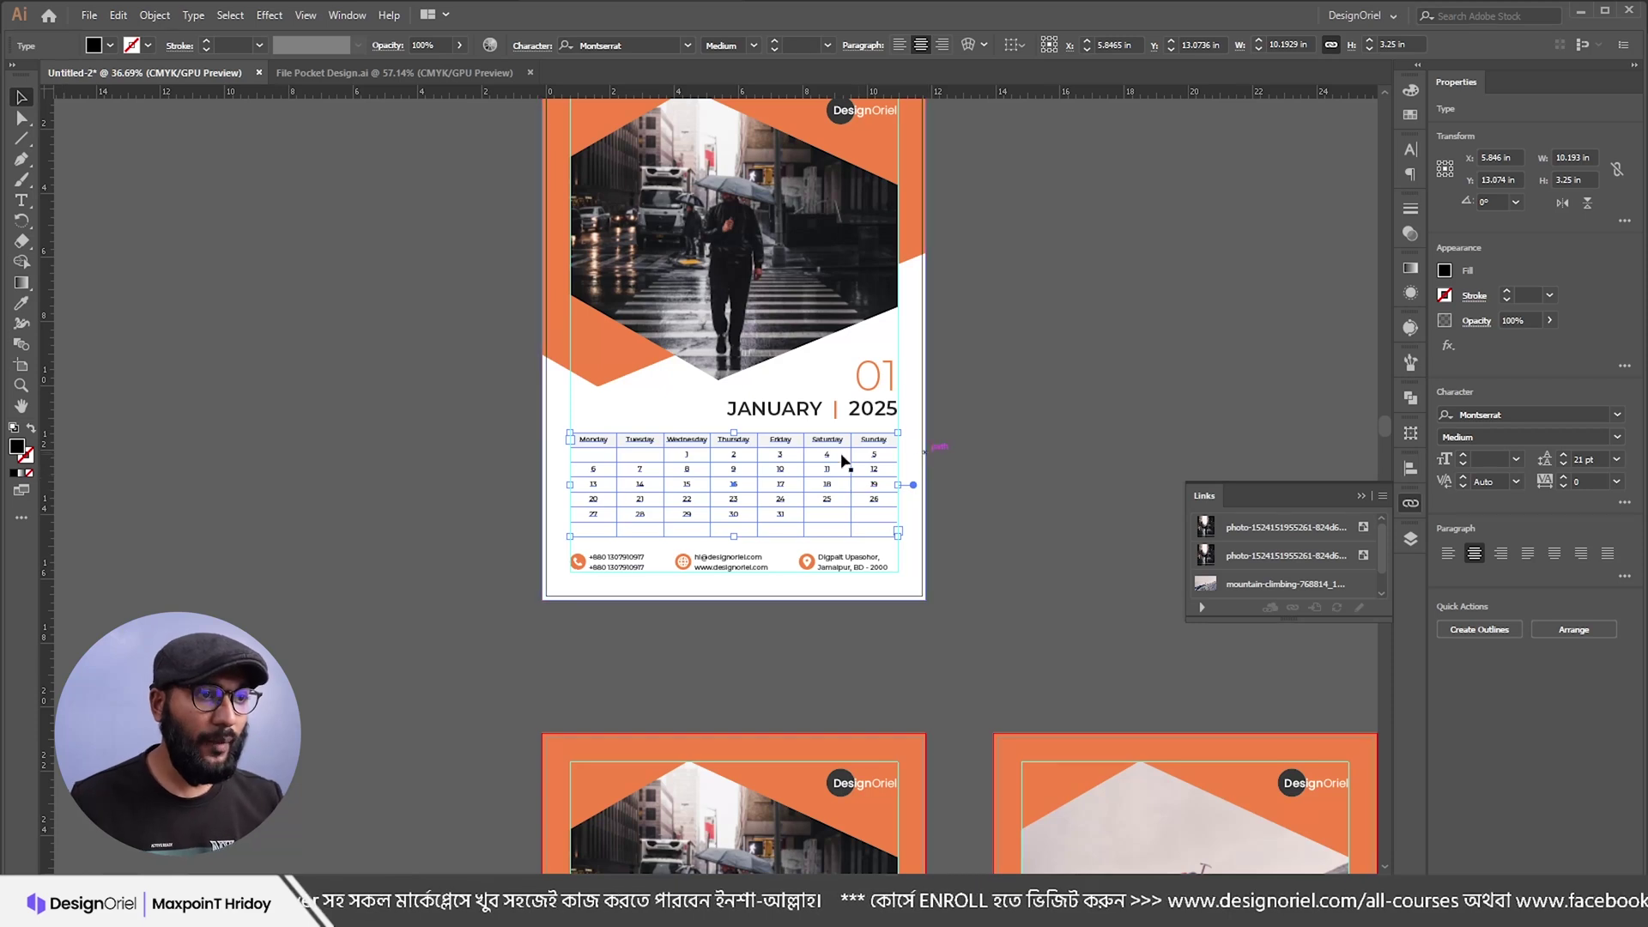
key(Delete)
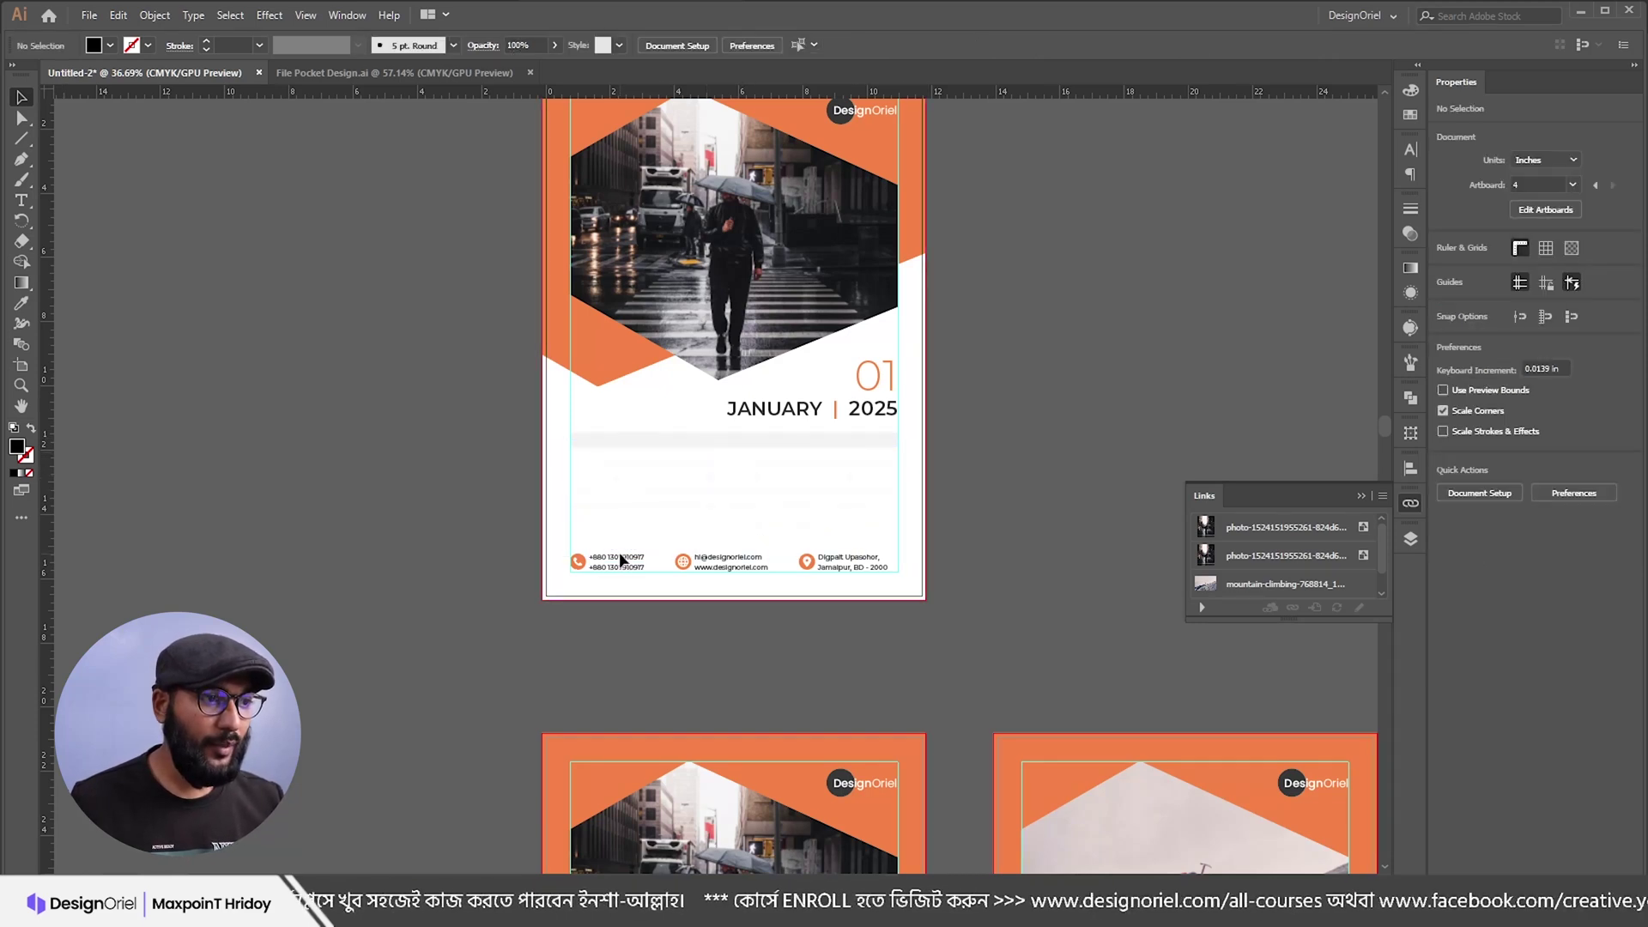
Step: Try to delete the copied page's table lines with a combined selection, undo it, and lock the guides
click(663, 442)
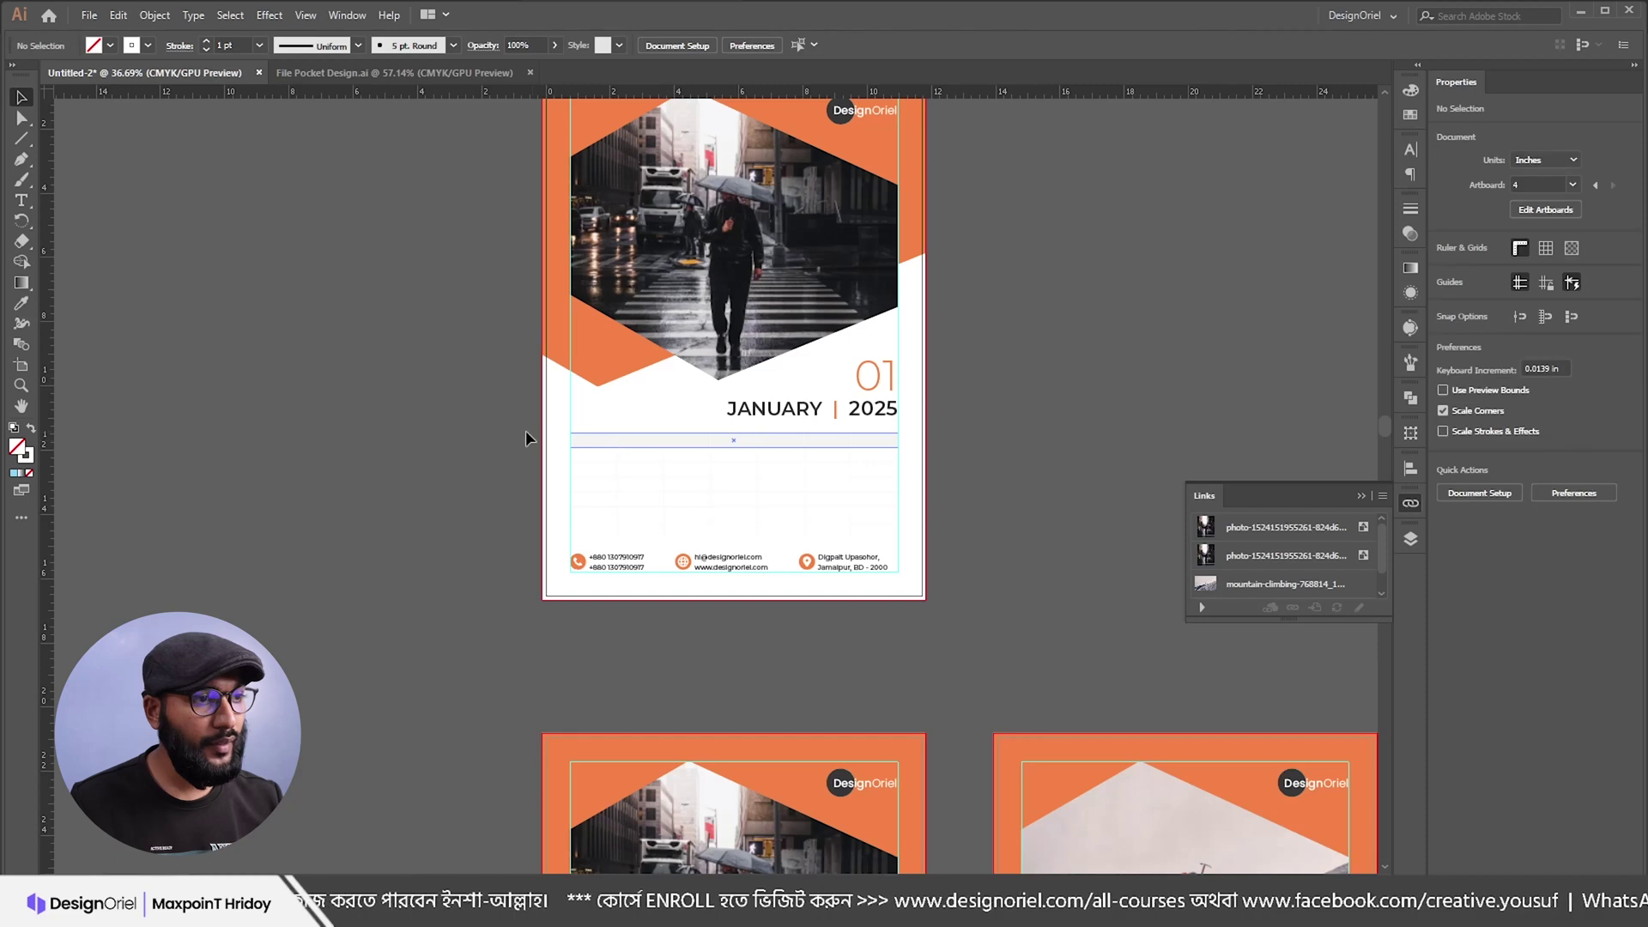
click(924, 523)
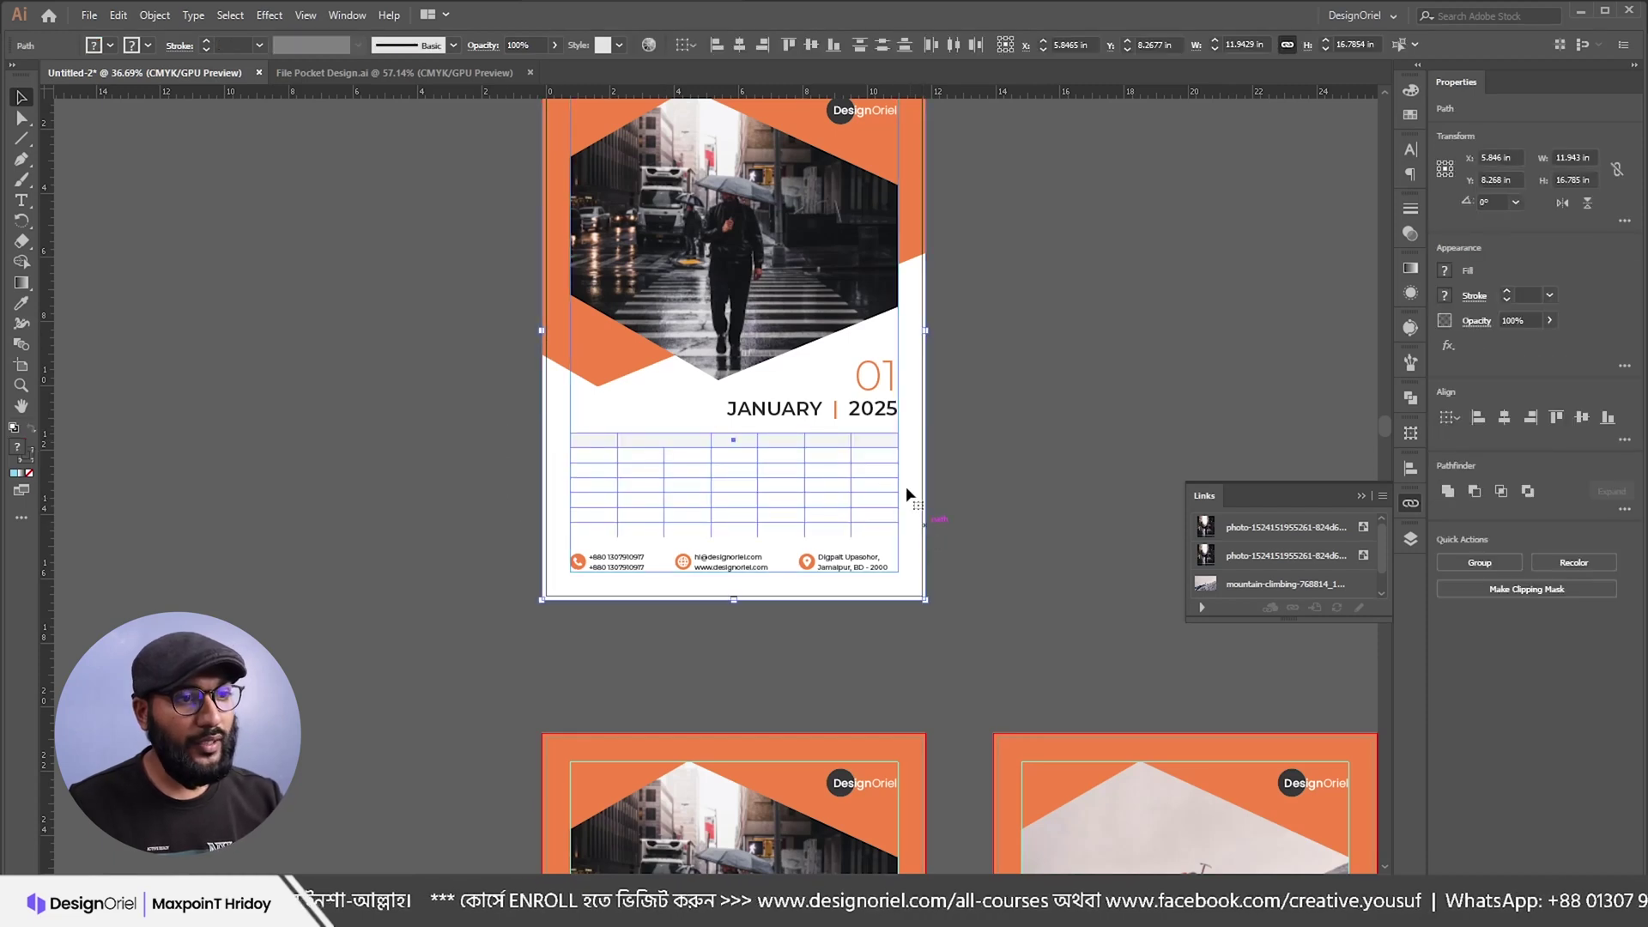
key(Delete)
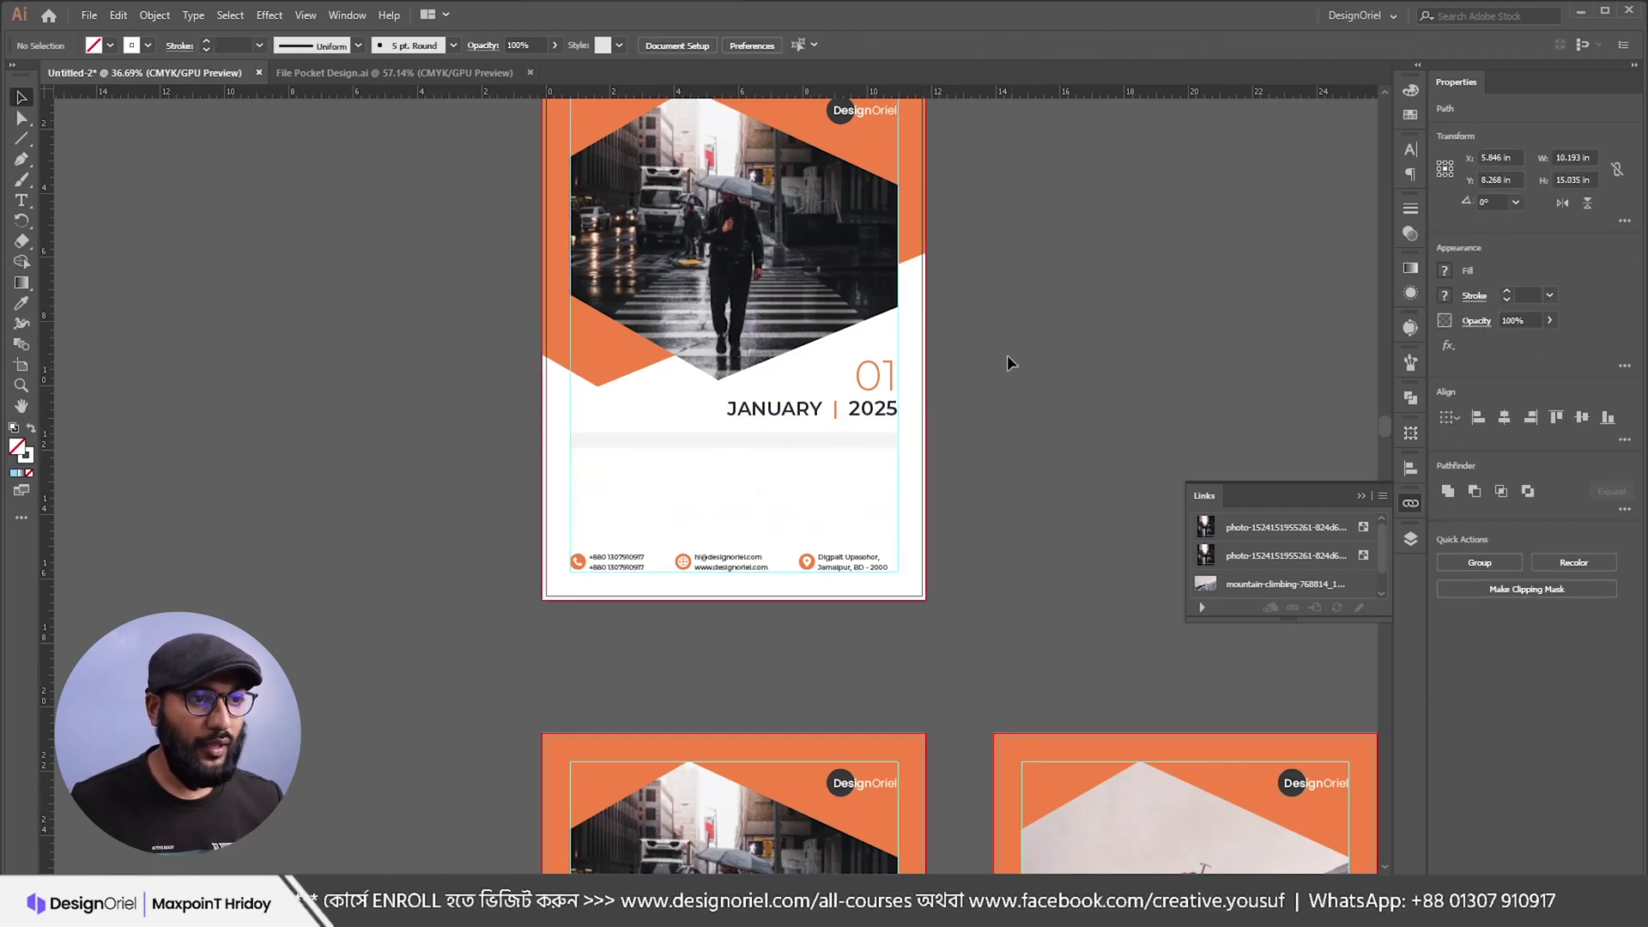
right_click(1005, 345)
click(1056, 498)
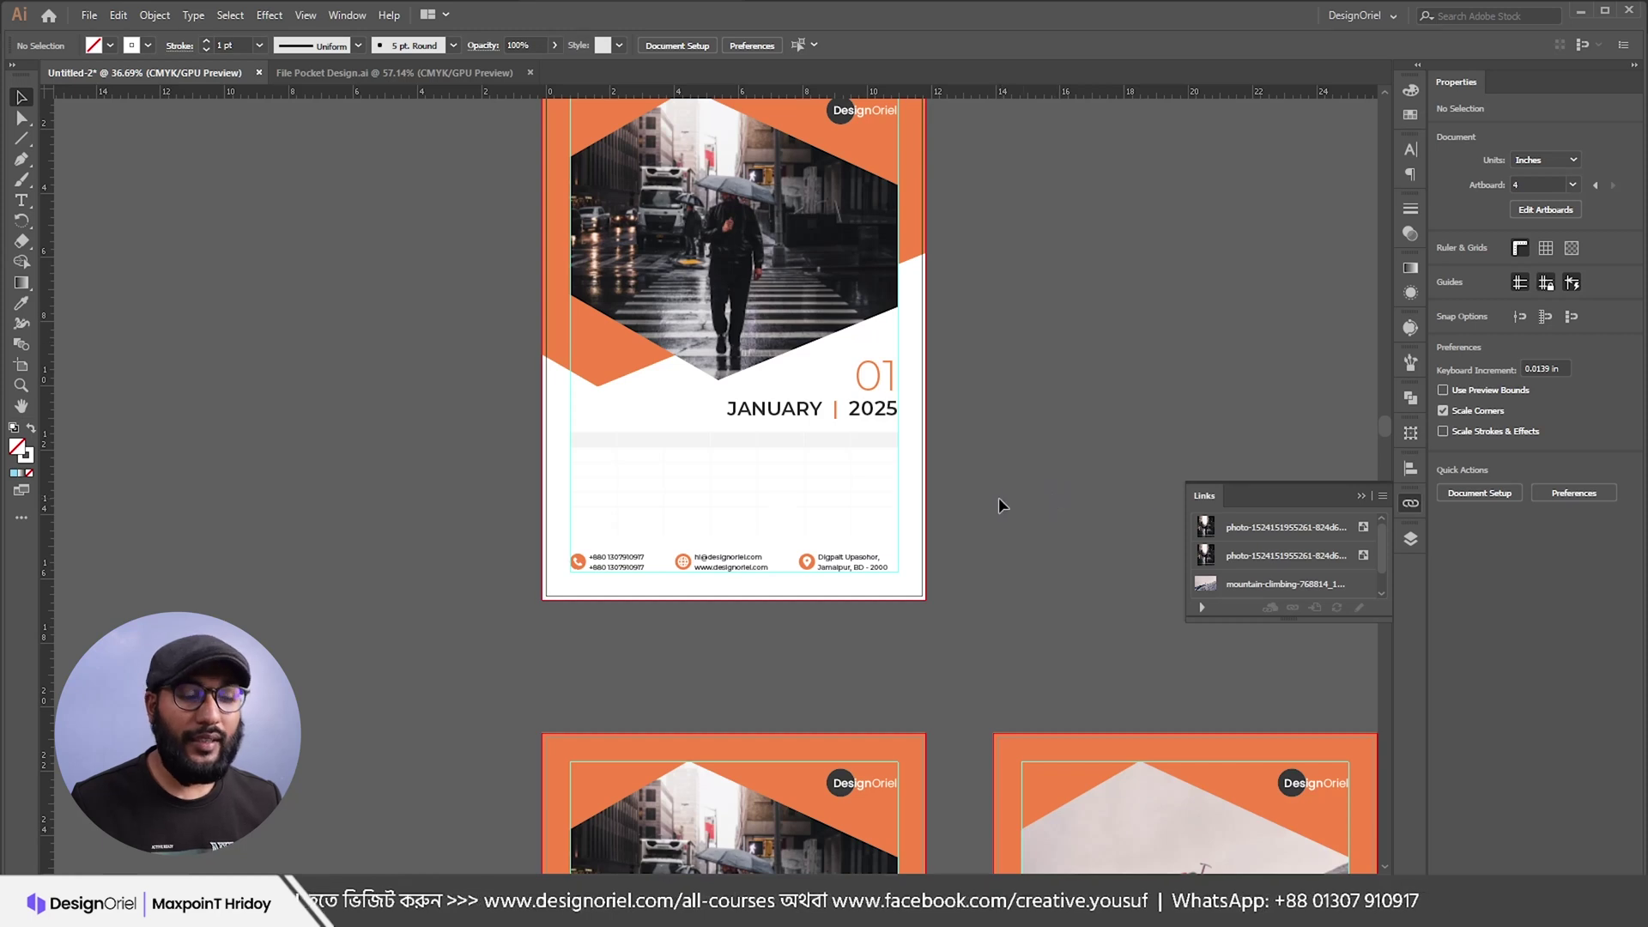
Step: Delete the table's grid lines and grey weekday band from the copied January page
click(895, 504)
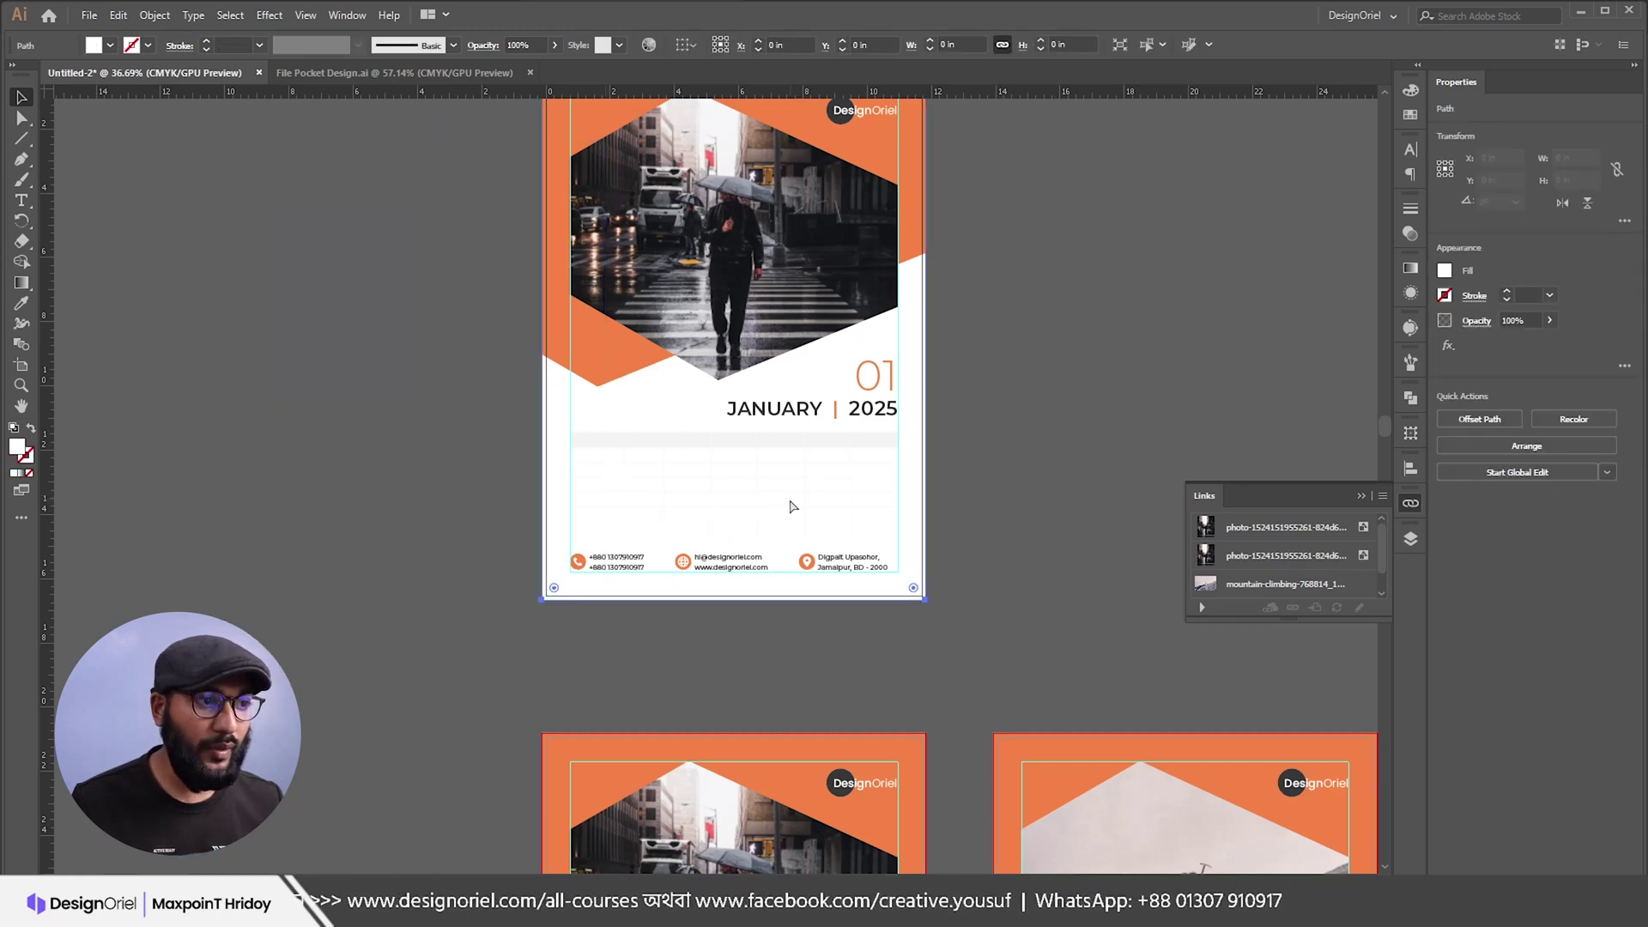
key(ctrl+shift+a)
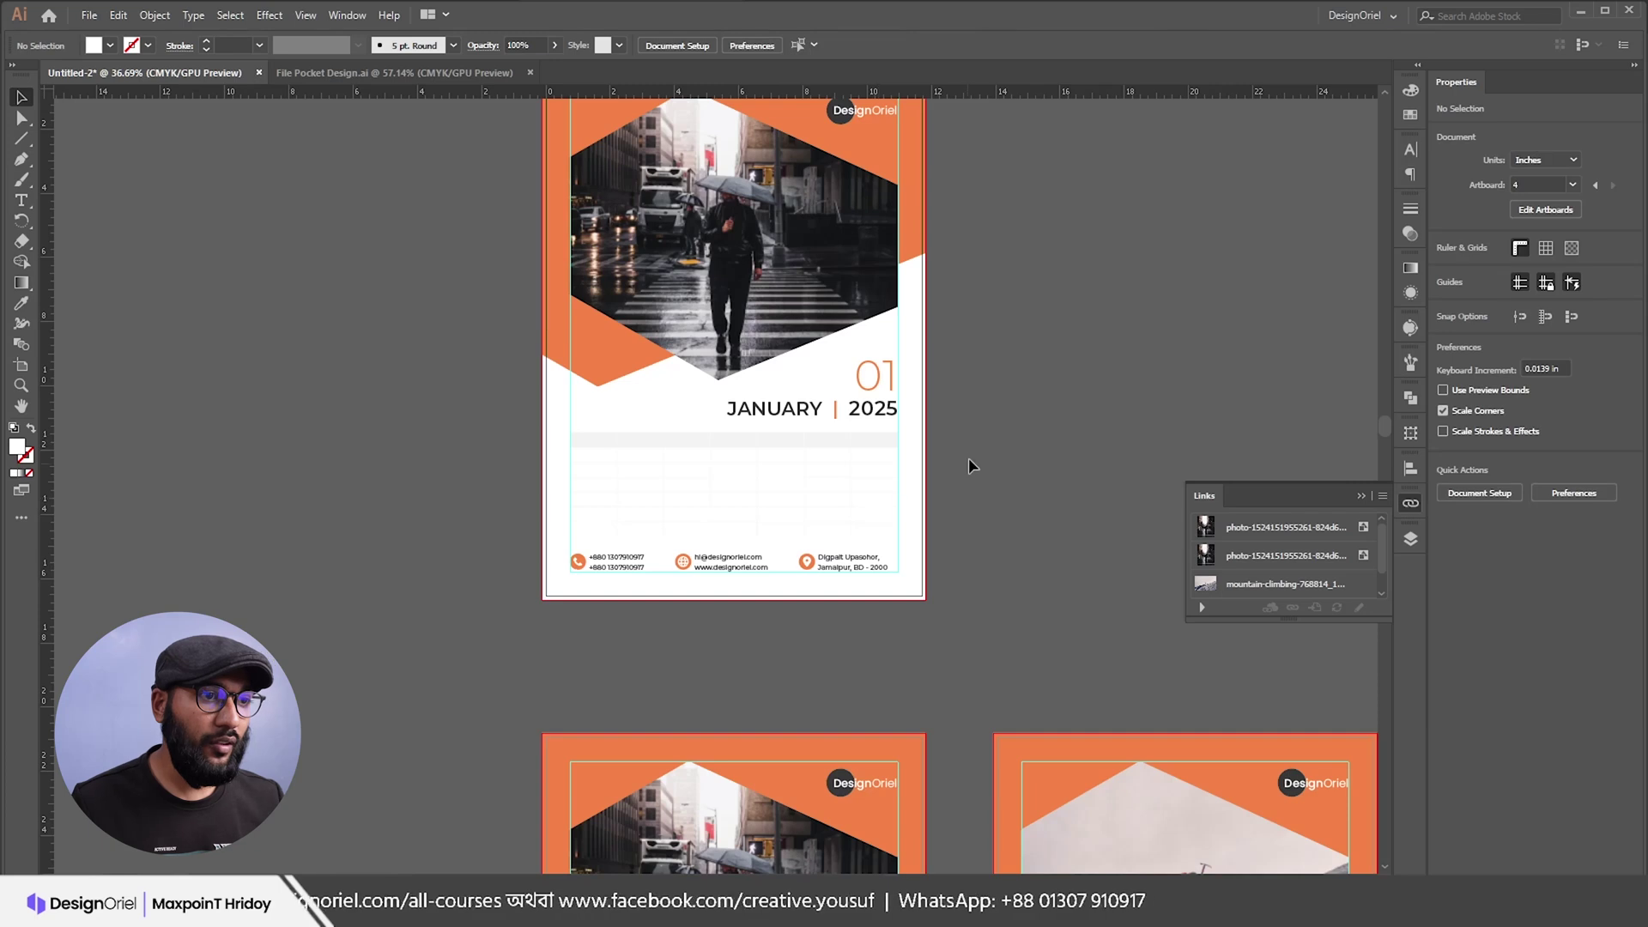
drag(566, 538, 550, 540)
key(Delete)
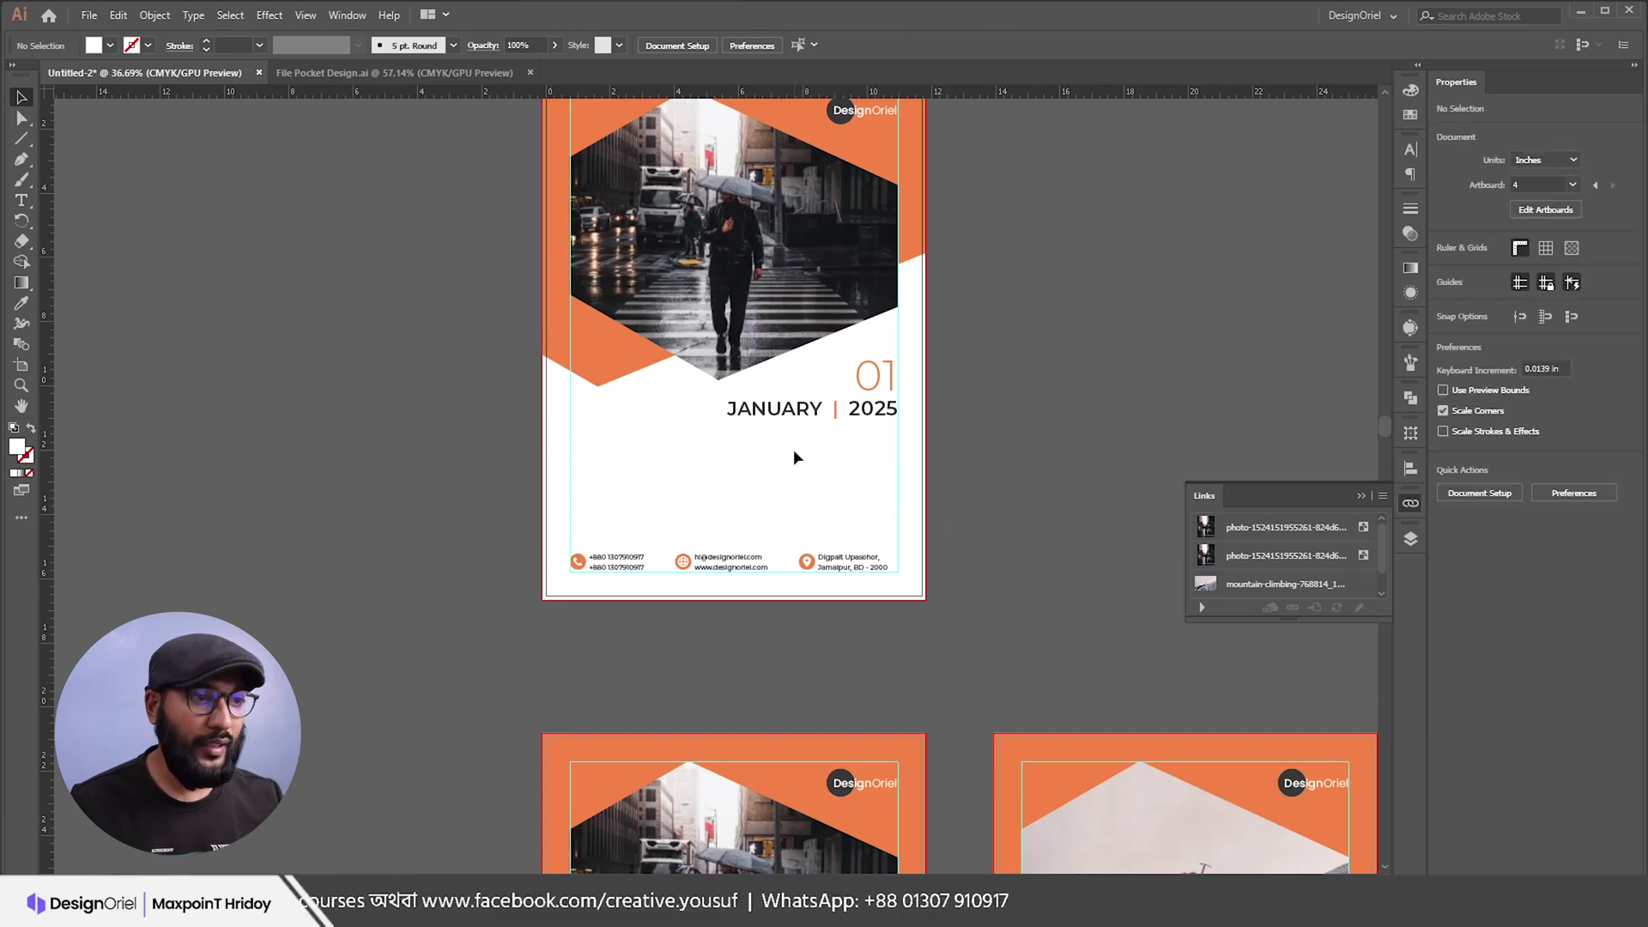
Step: Move the 01 and the JANUARY | 2025 line off the copied page into the empty area beside it
drag(936, 364, 770, 431)
drag(858, 382, 455, 408)
key(ctrl+z)
click(858, 404)
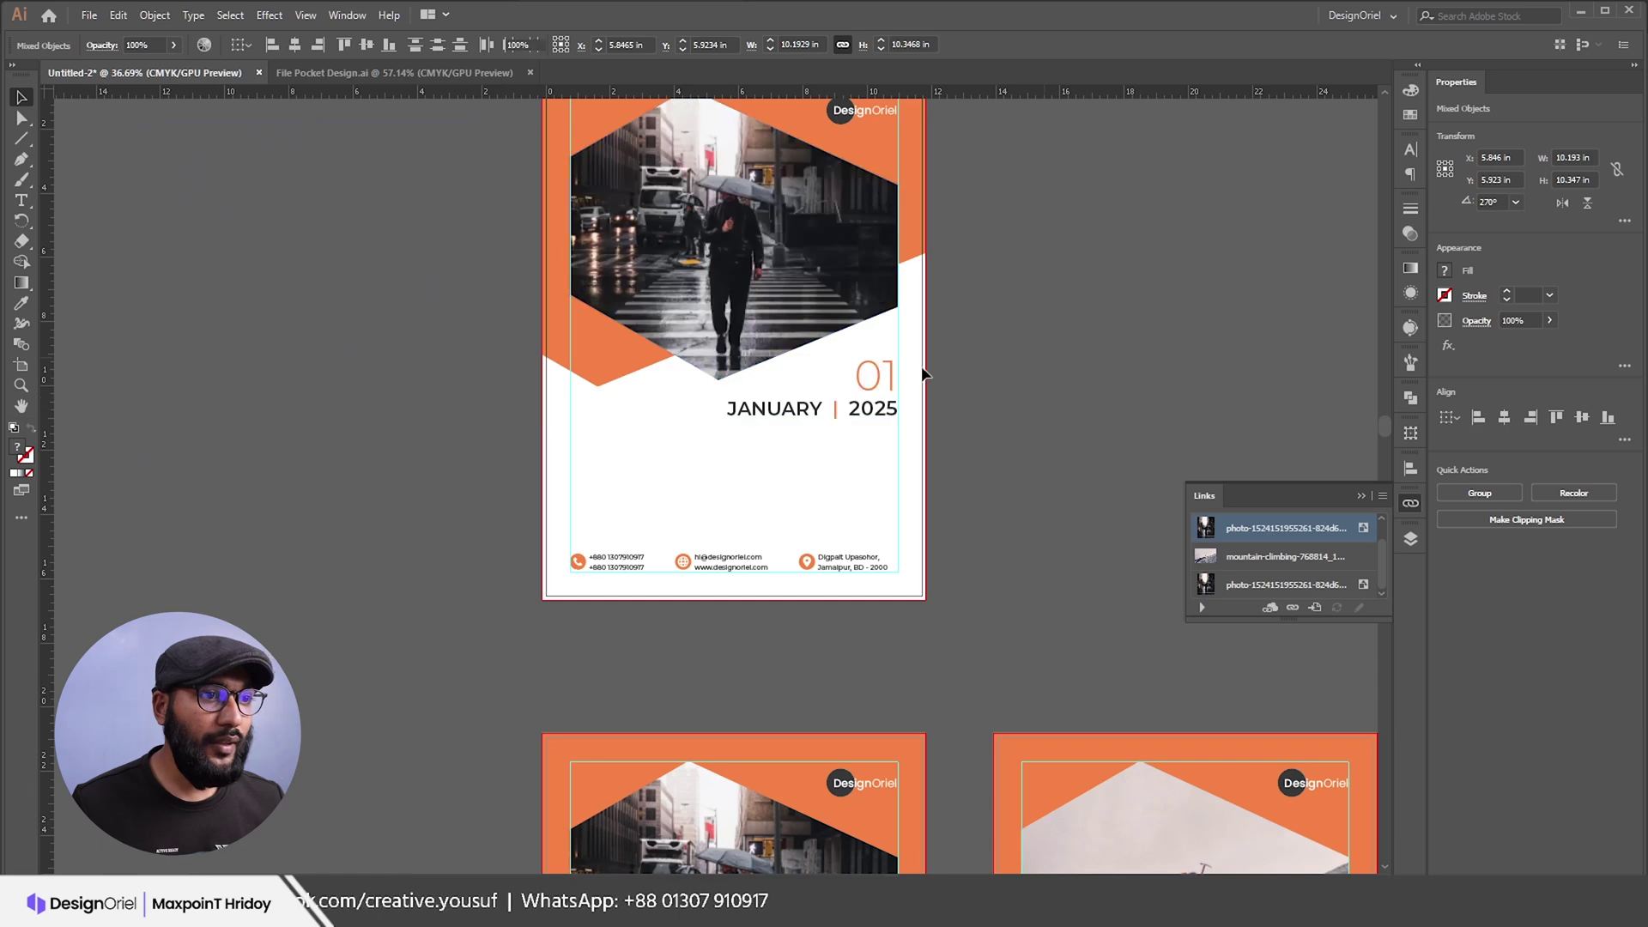
shift+click(868, 372)
drag(840, 409, 1178, 405)
drag(739, 281, 288, 281)
key(ctrl+z)
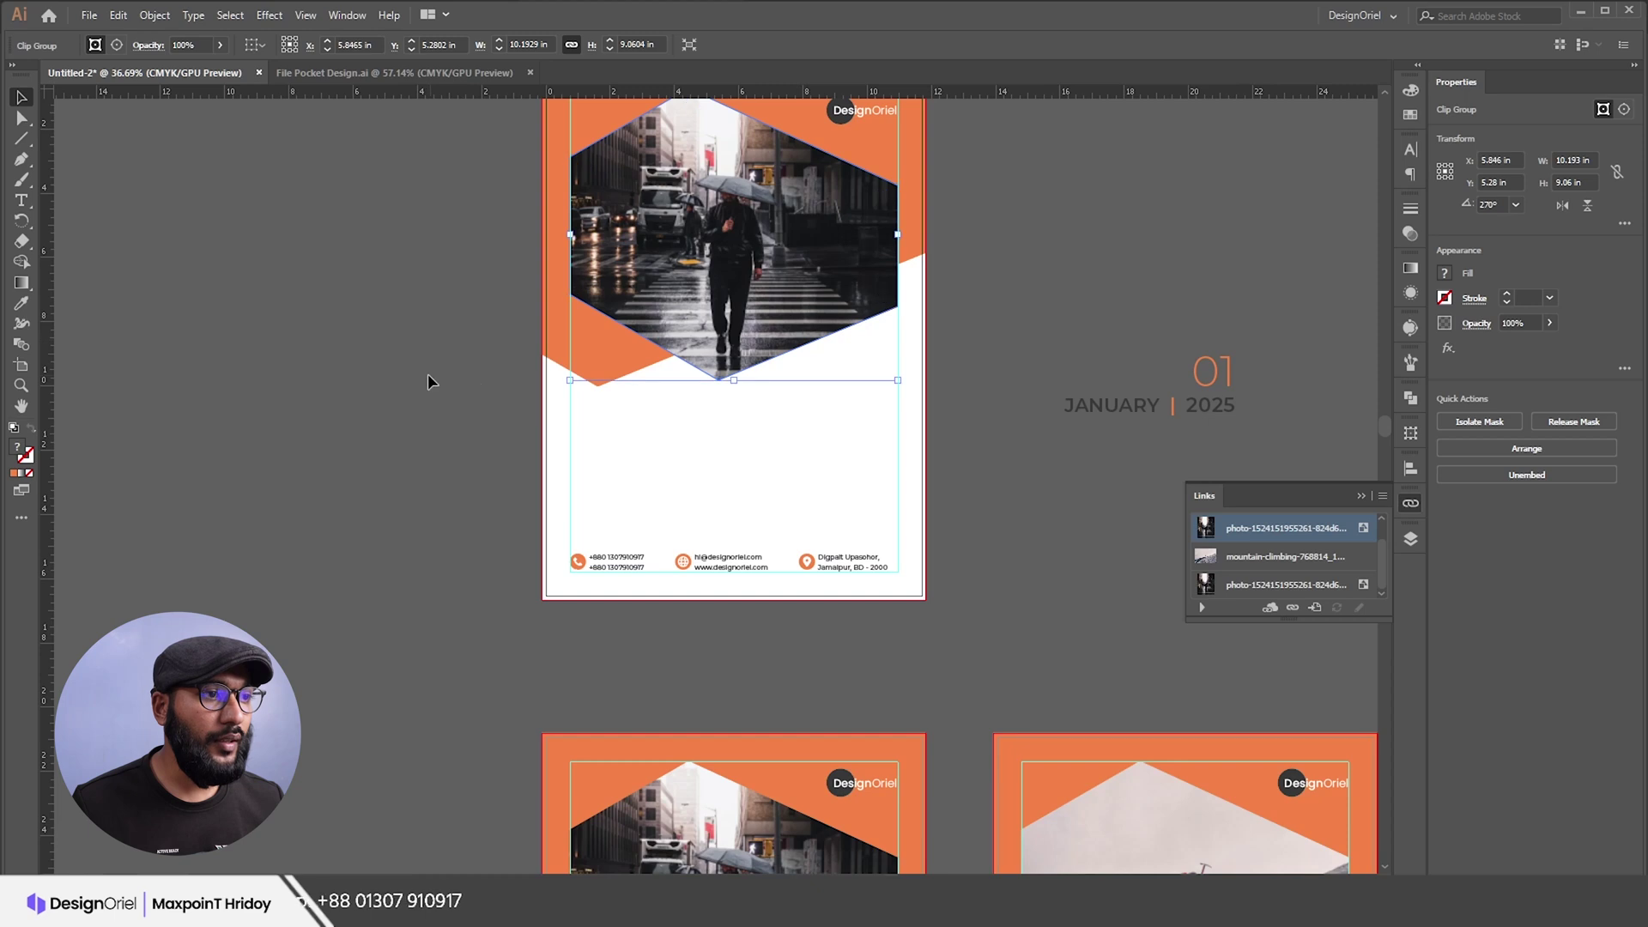
click(430, 383)
Step: Try to stretch the lower points of the orange shape and the hexagonal photo frame down the page, and undo it
key(a)
scroll(498, 292, up, 1)
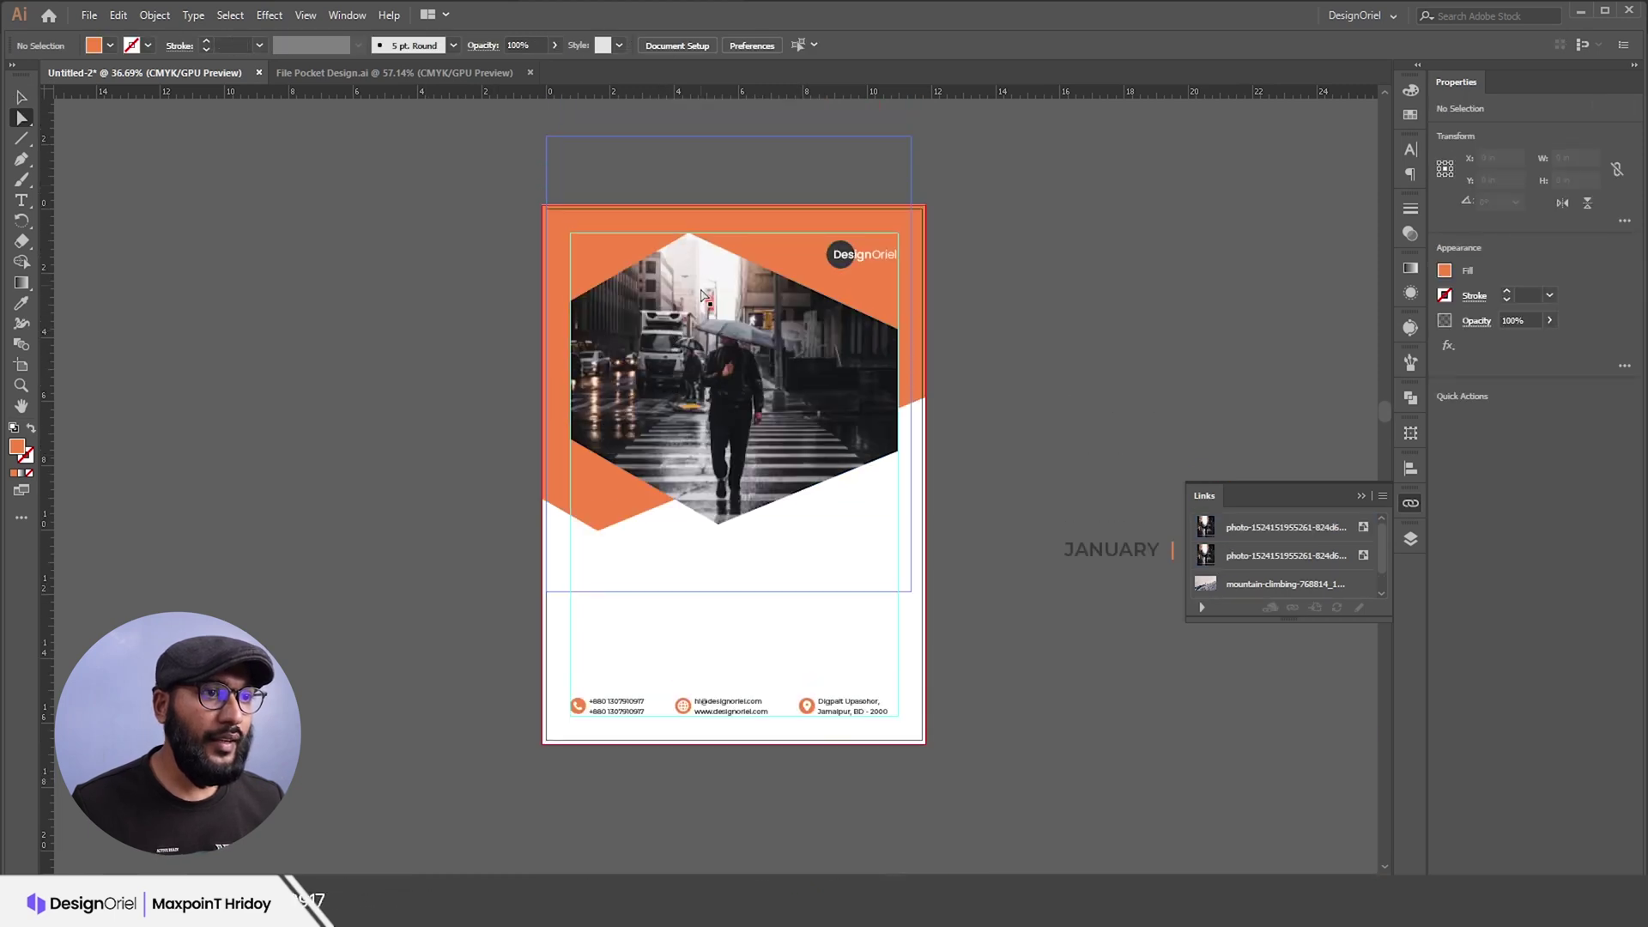
drag(950, 482, 952, 484)
drag(970, 281, 482, 483)
drag(925, 296, 926, 381)
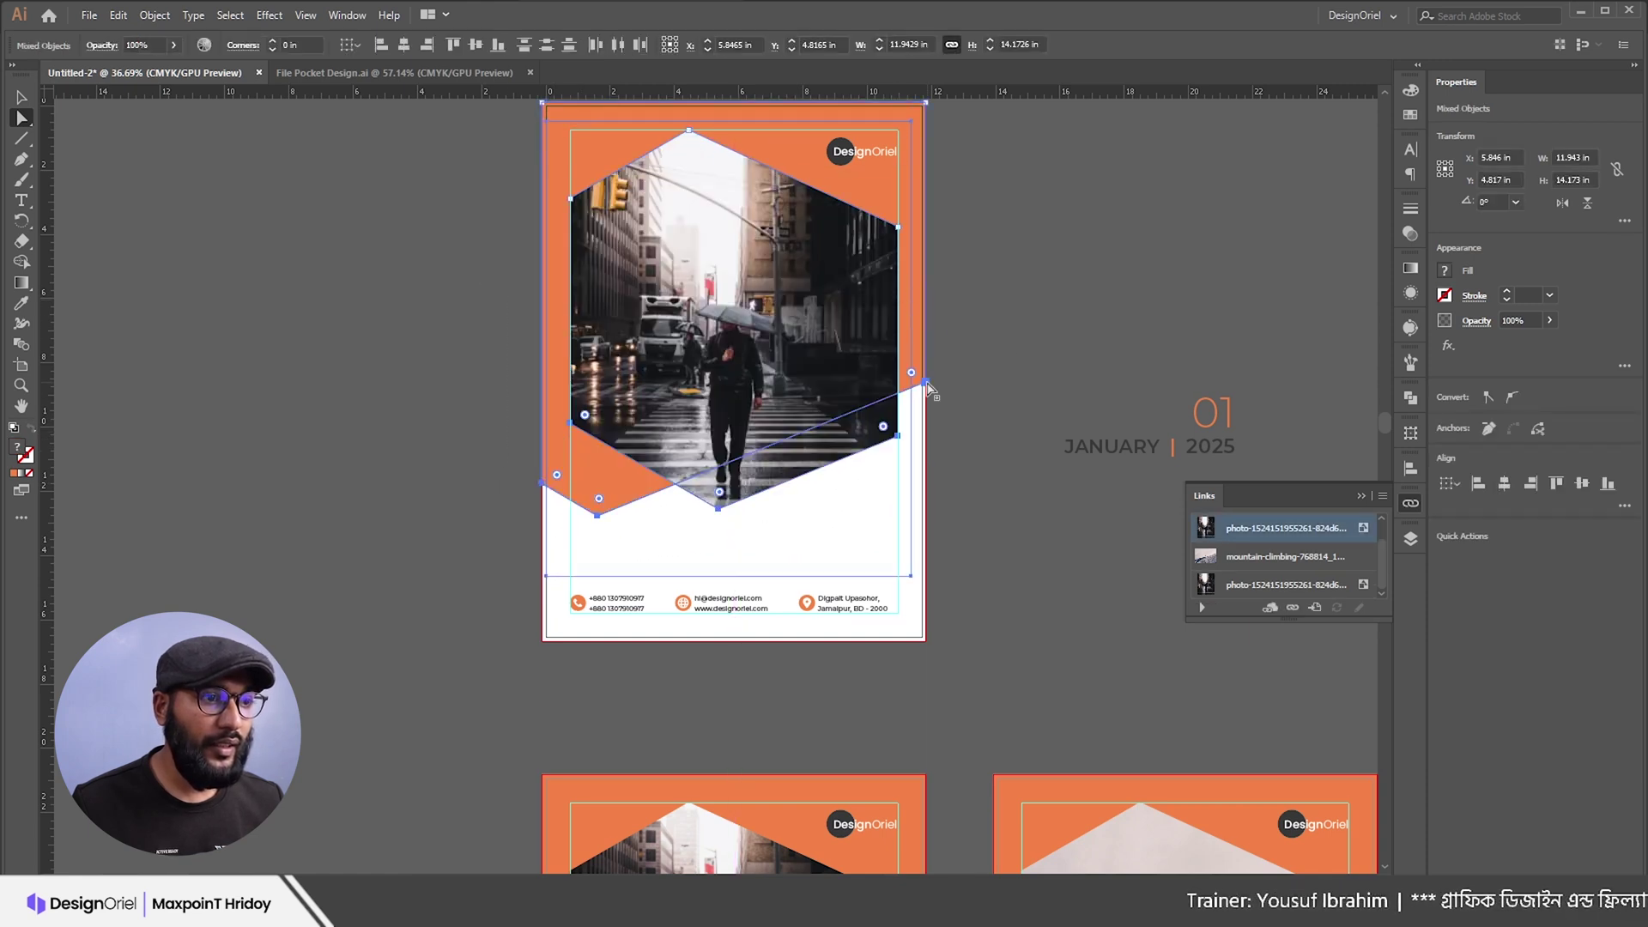
click(962, 335)
scroll(988, 309, down, 2)
scroll(962, 304, up, 2)
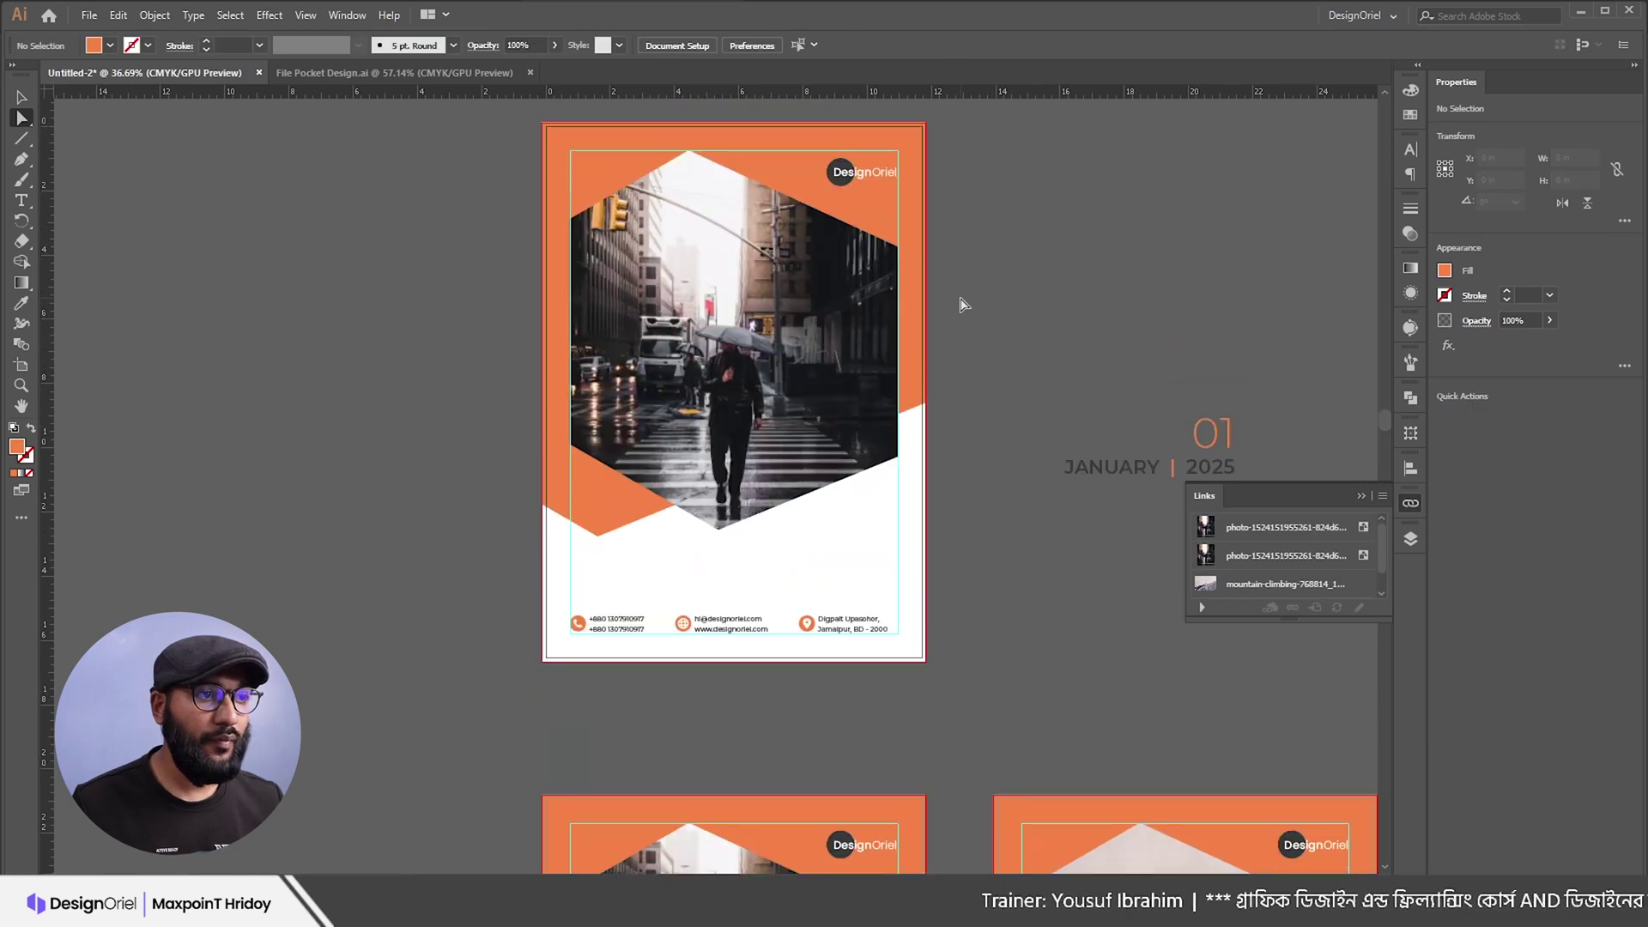
click(926, 300)
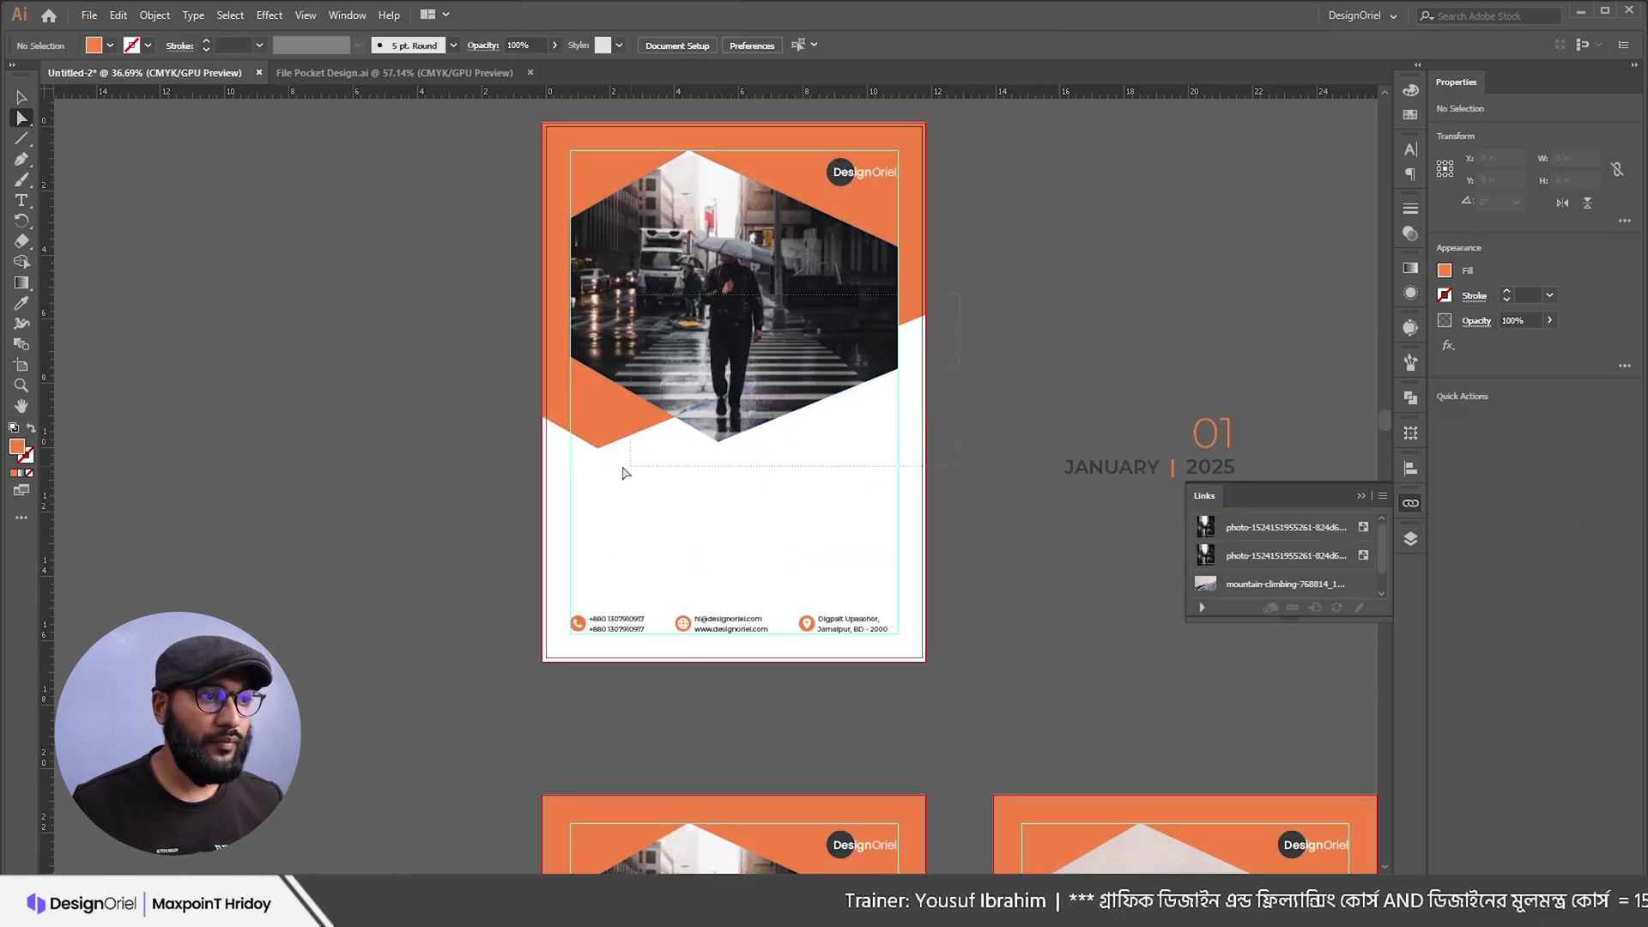
Step: Lower the bottom points of the photo hexagon and orange shape by about 1 in, and shift both down about 1.3 in
drag(624, 434, 623, 466)
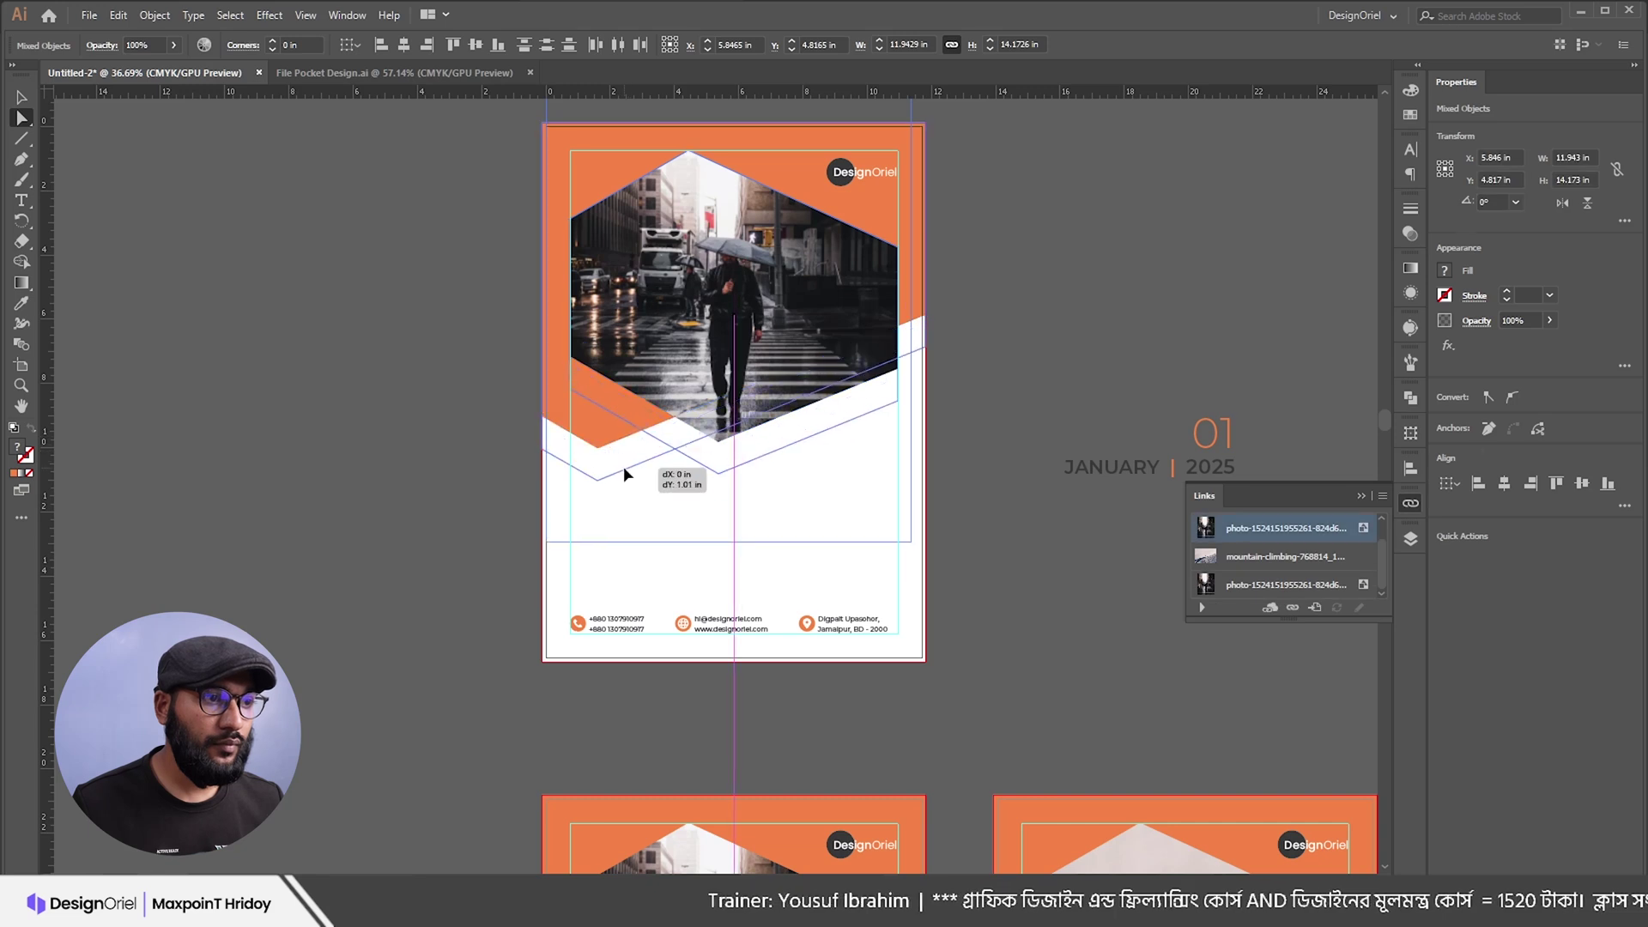
key(v)
click(806, 327)
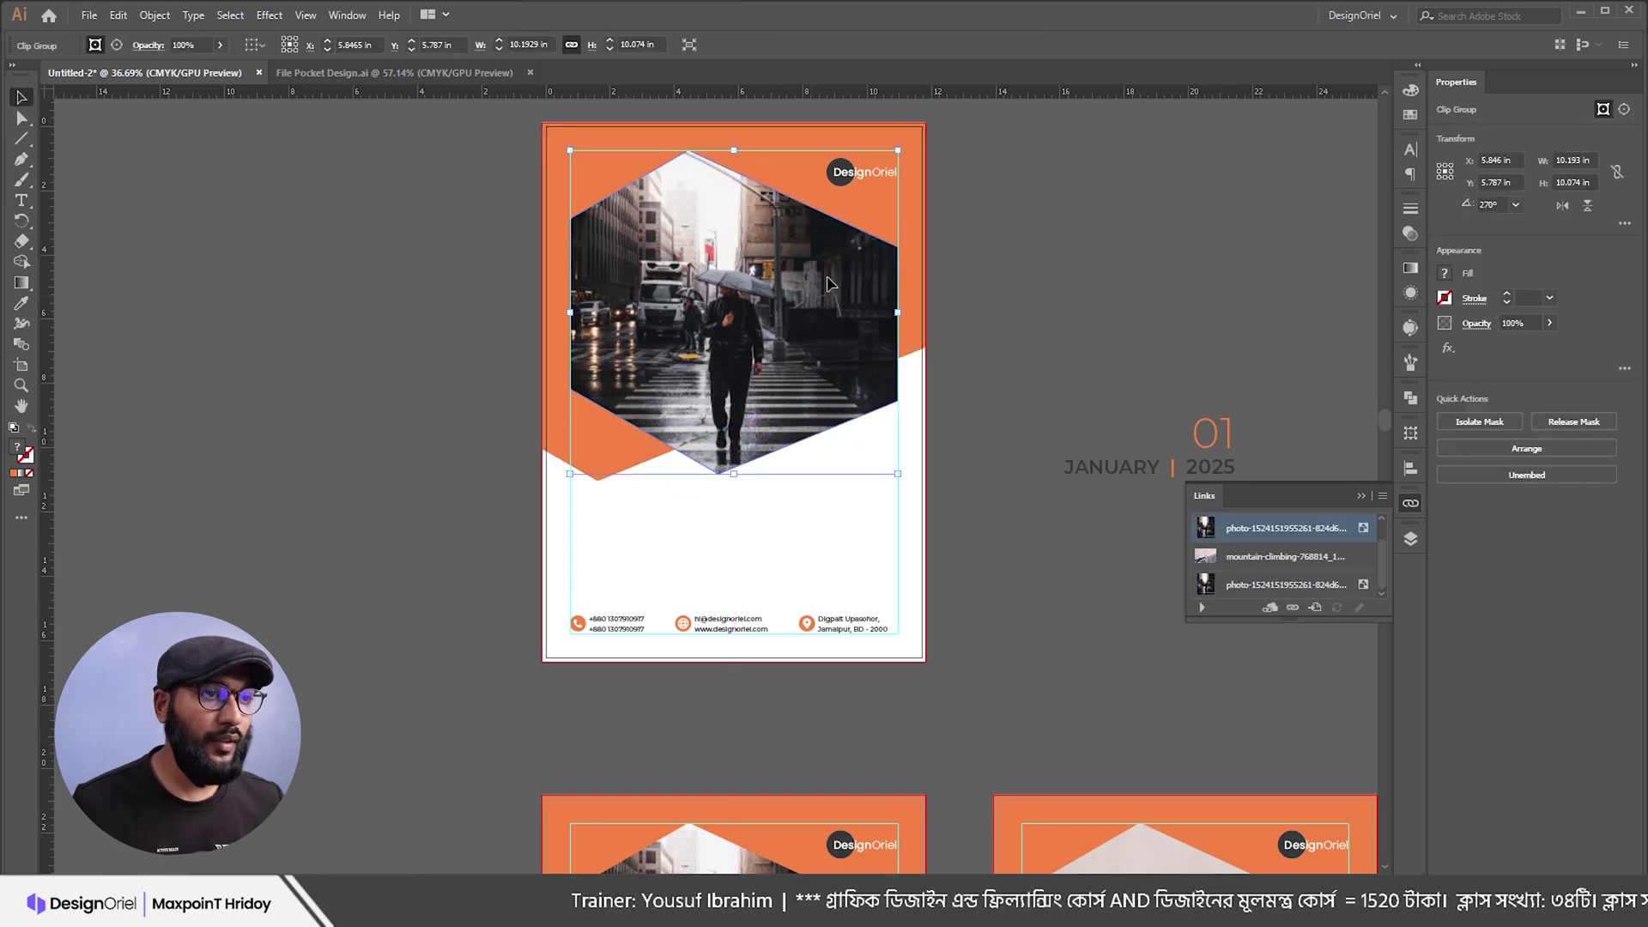
shift+click(901, 221)
drag(904, 251, 910, 291)
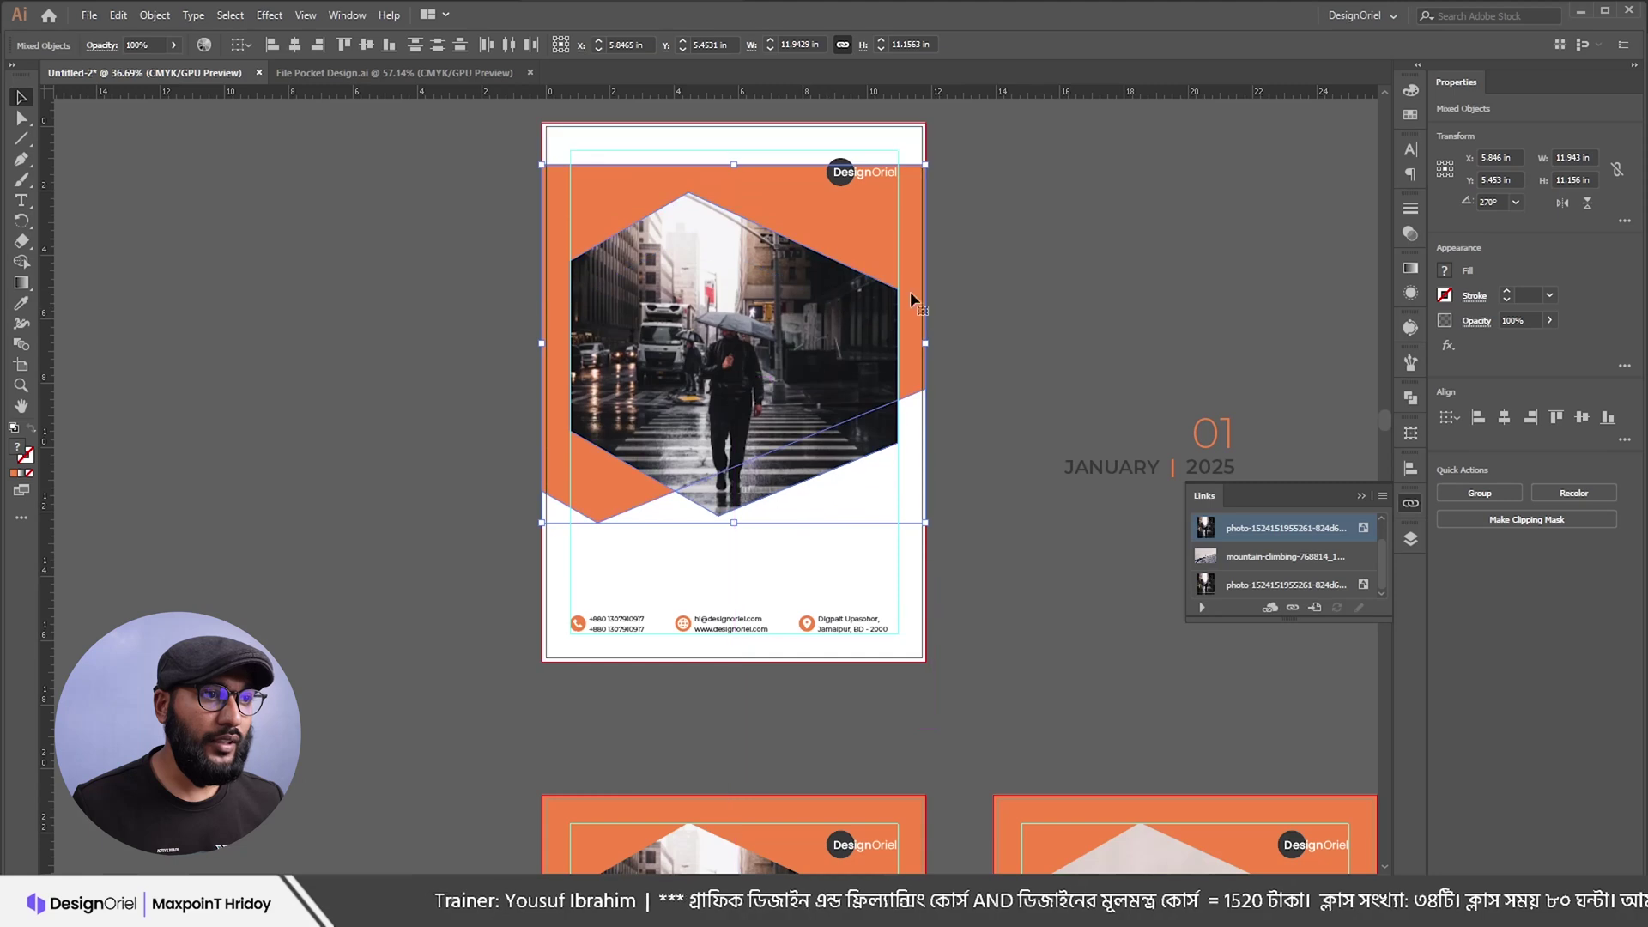
Step: Stretch the orange shape's top edge back up to the top edge of the page
key(a)
key(ctrl+shift+a)
drag(783, 164, 786, 129)
key(ctrl+shift+a)
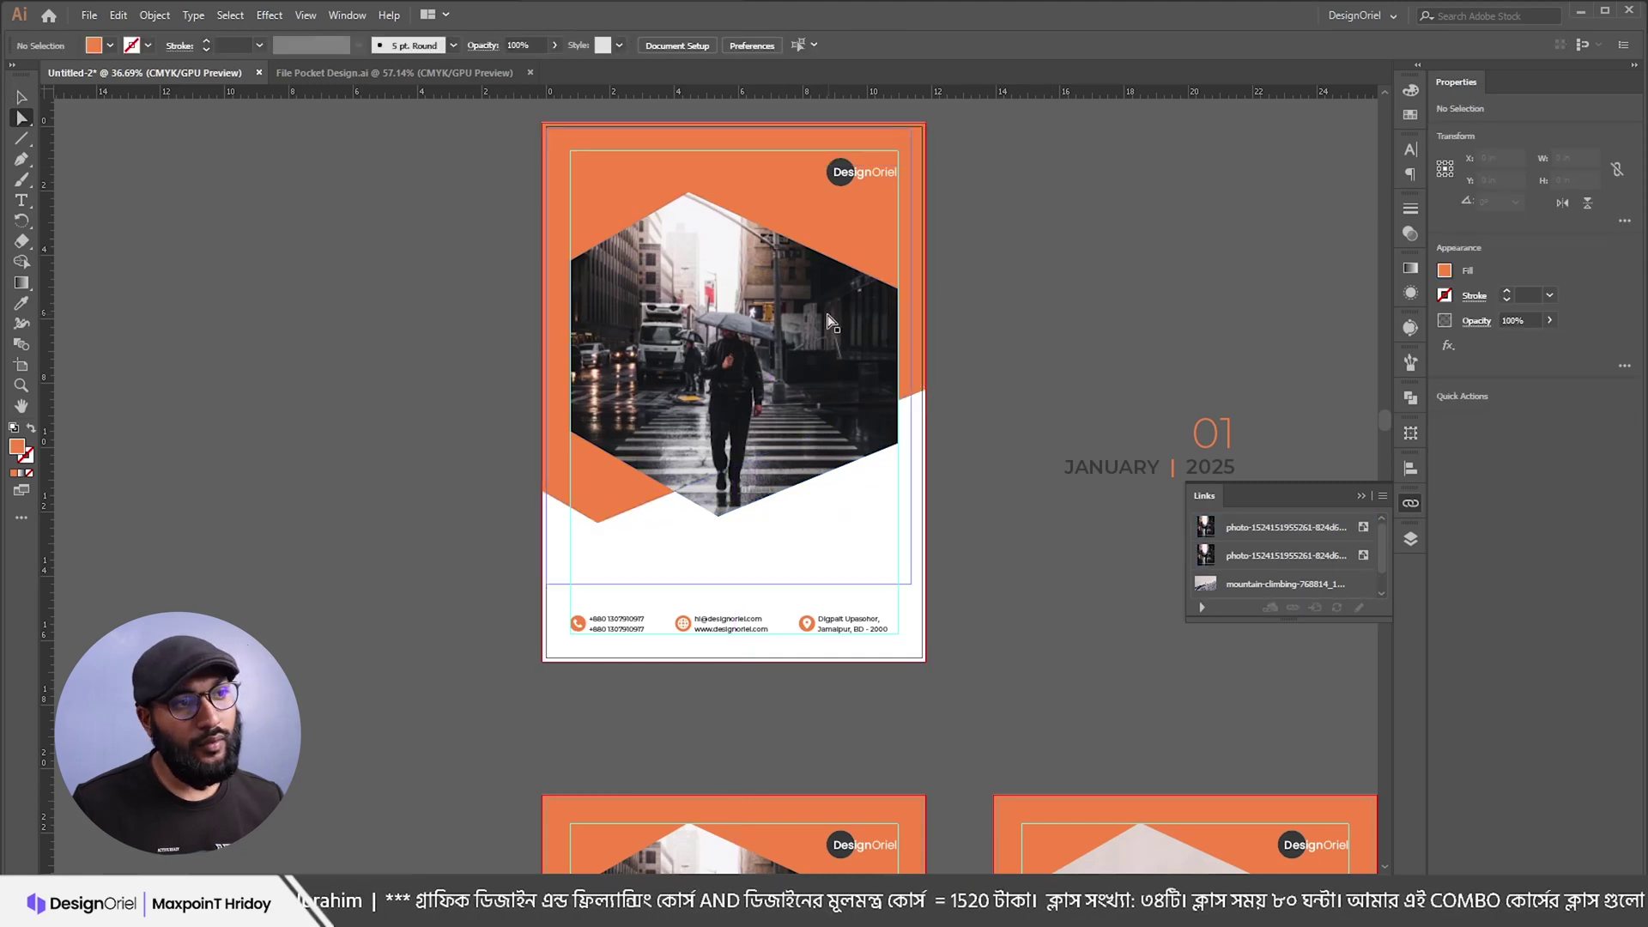
Step: Try to reshape the photo hexagon by its upper corner and enlarge the clipped photo, and undo it
key(v)
click(811, 372)
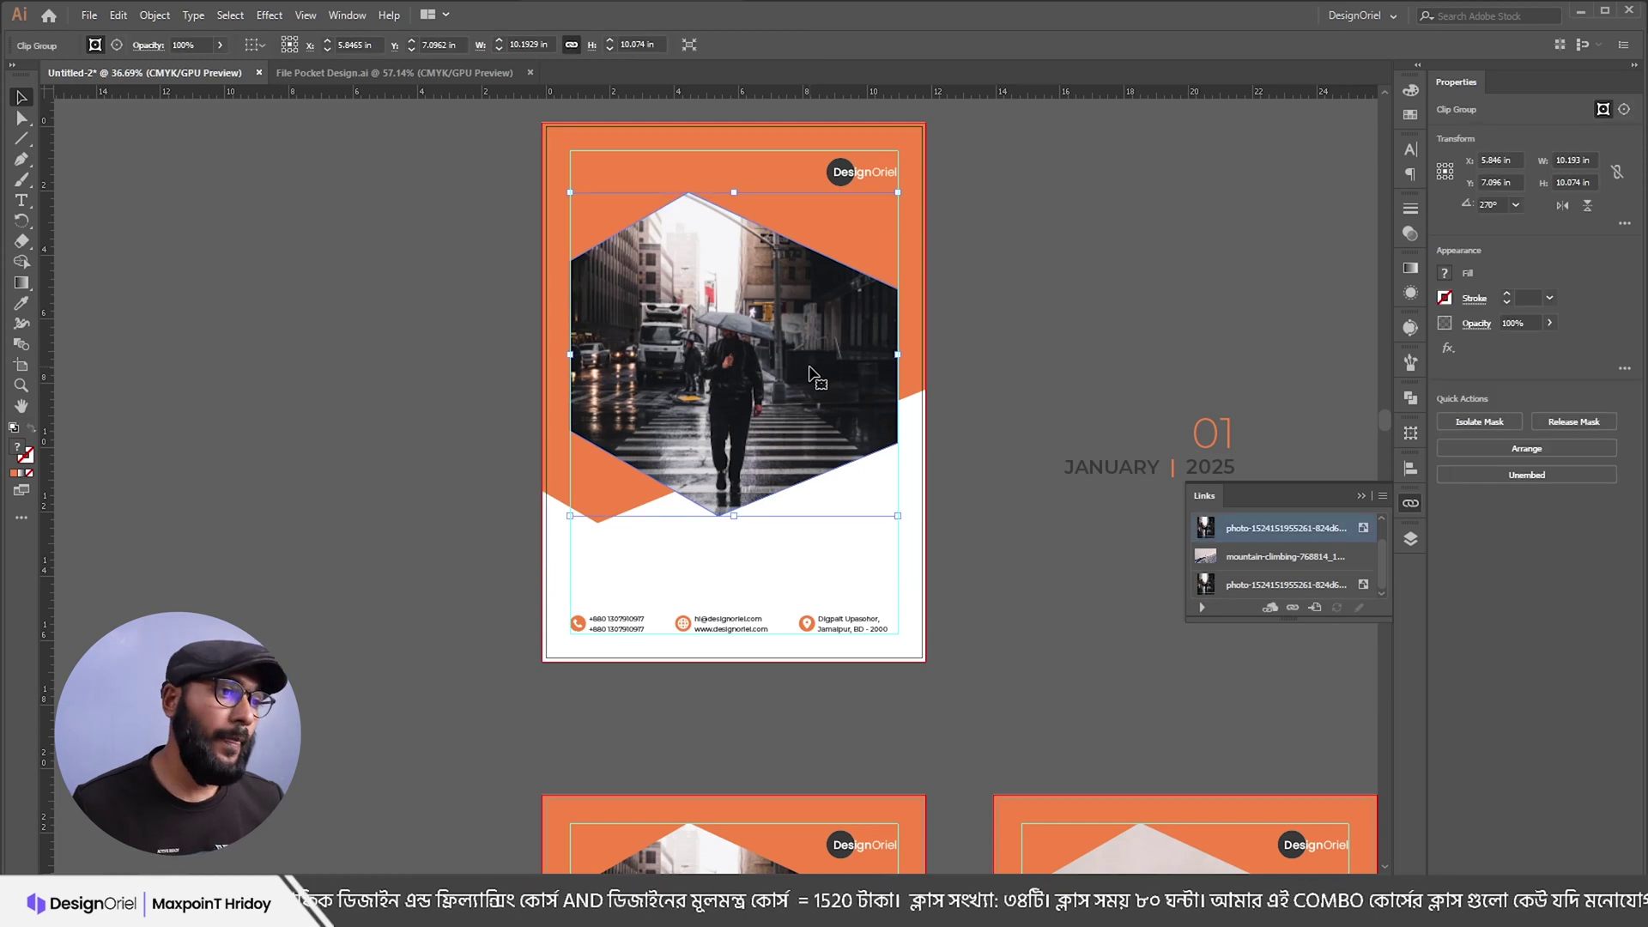
scroll(811, 375, up, 3)
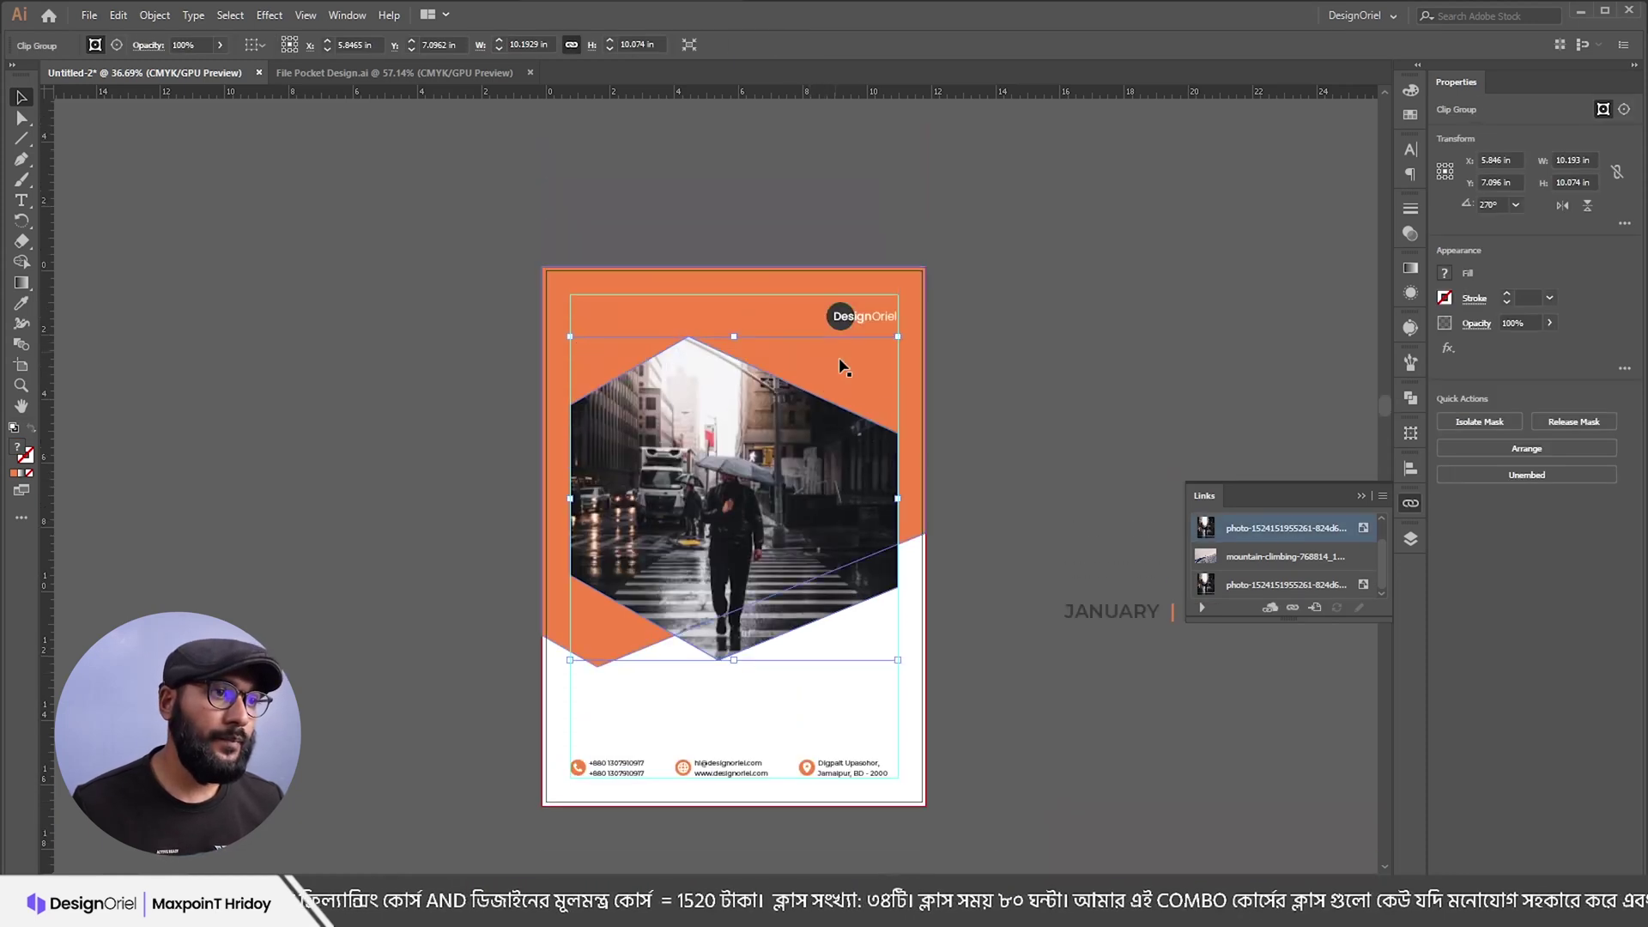
key(a)
click(898, 431)
drag(898, 431, 910, 265)
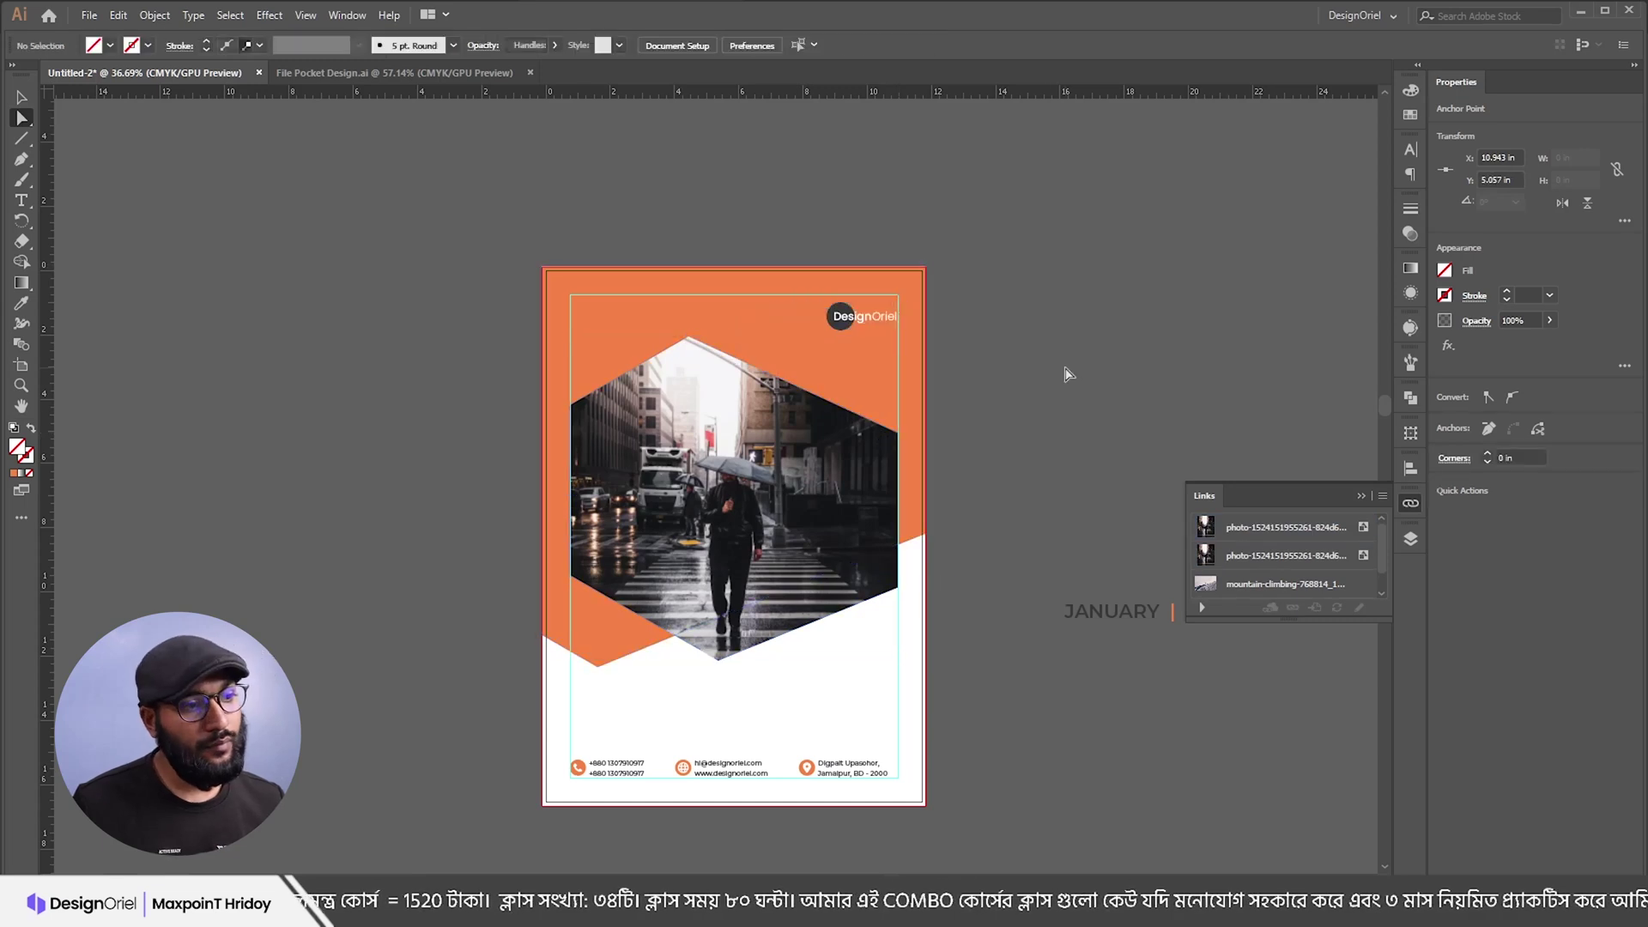
key(v)
drag(731, 338, 777, 283)
key(ctrl+z)
Step: Release the photo's clipping mask and fill the hexagon with the dark grey swatch C=0 M=0 Y=0 K=90
right_click(742, 438)
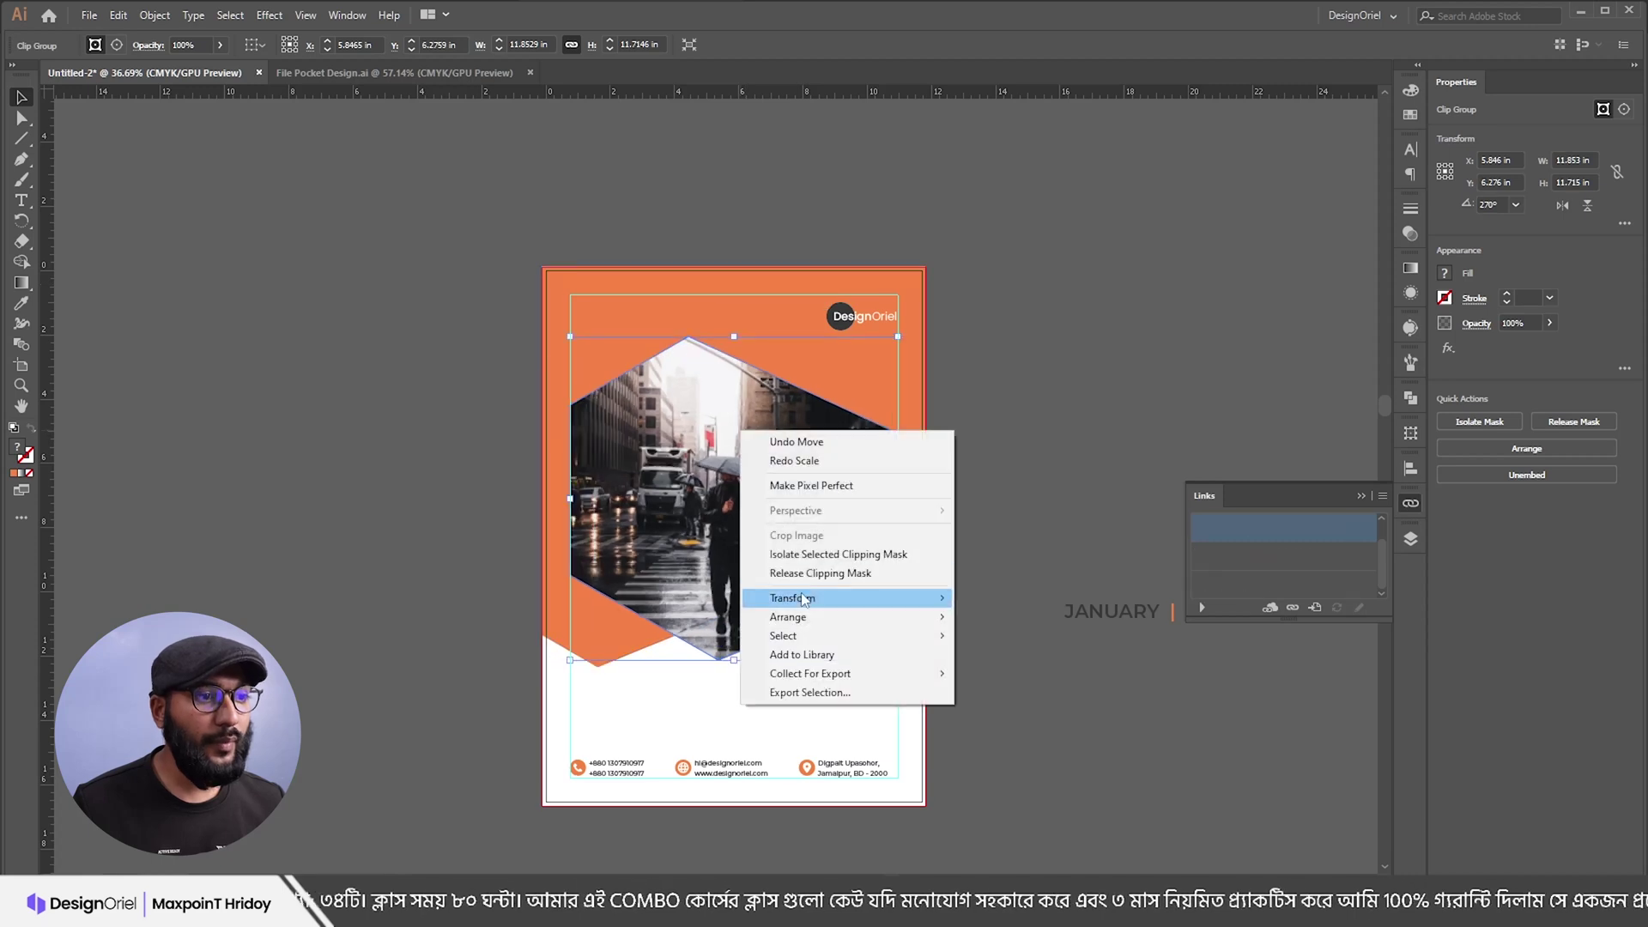
click(820, 572)
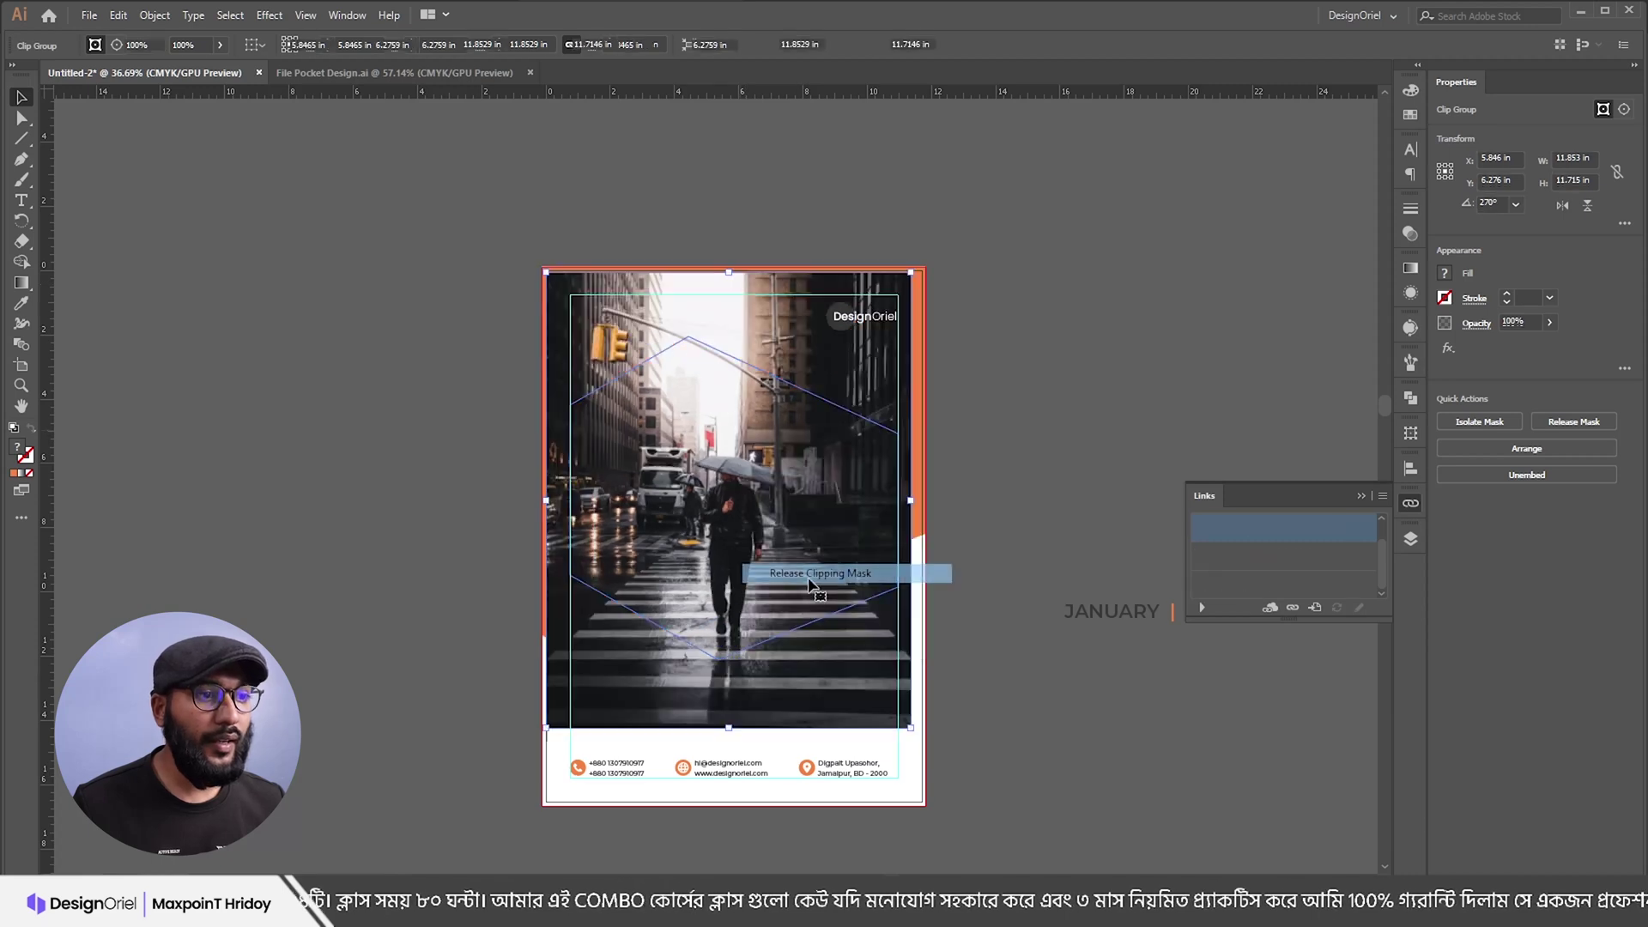
click(1410, 114)
click(1223, 187)
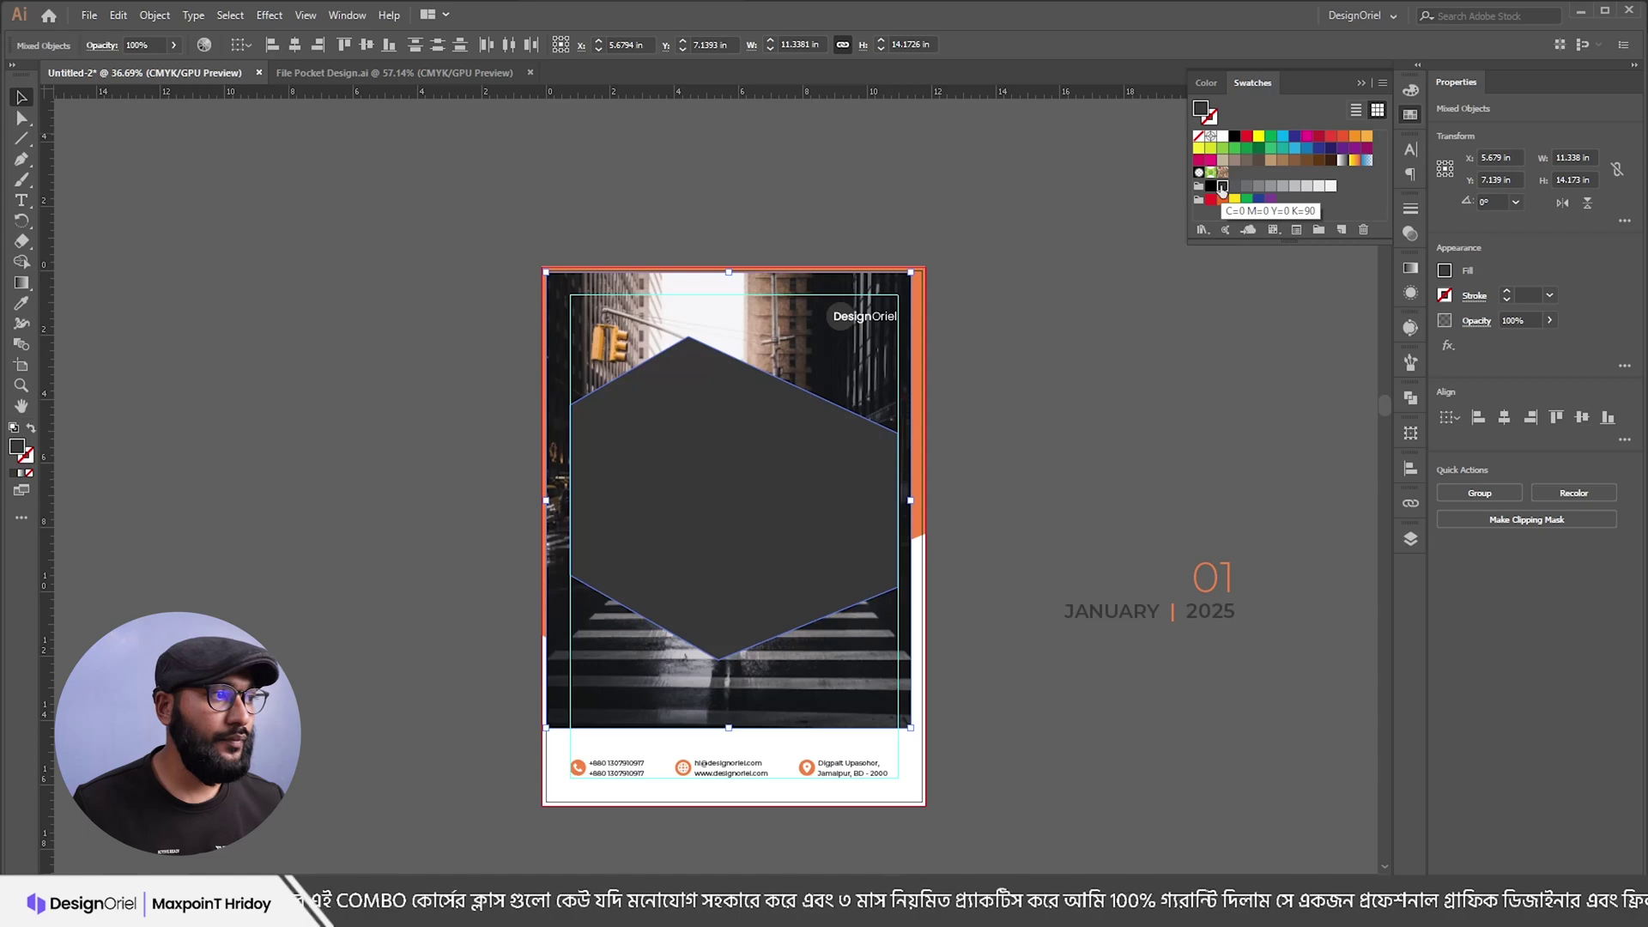
Step: Delete the unclipped street photo behind the dark hexagon
click(998, 362)
click(852, 368)
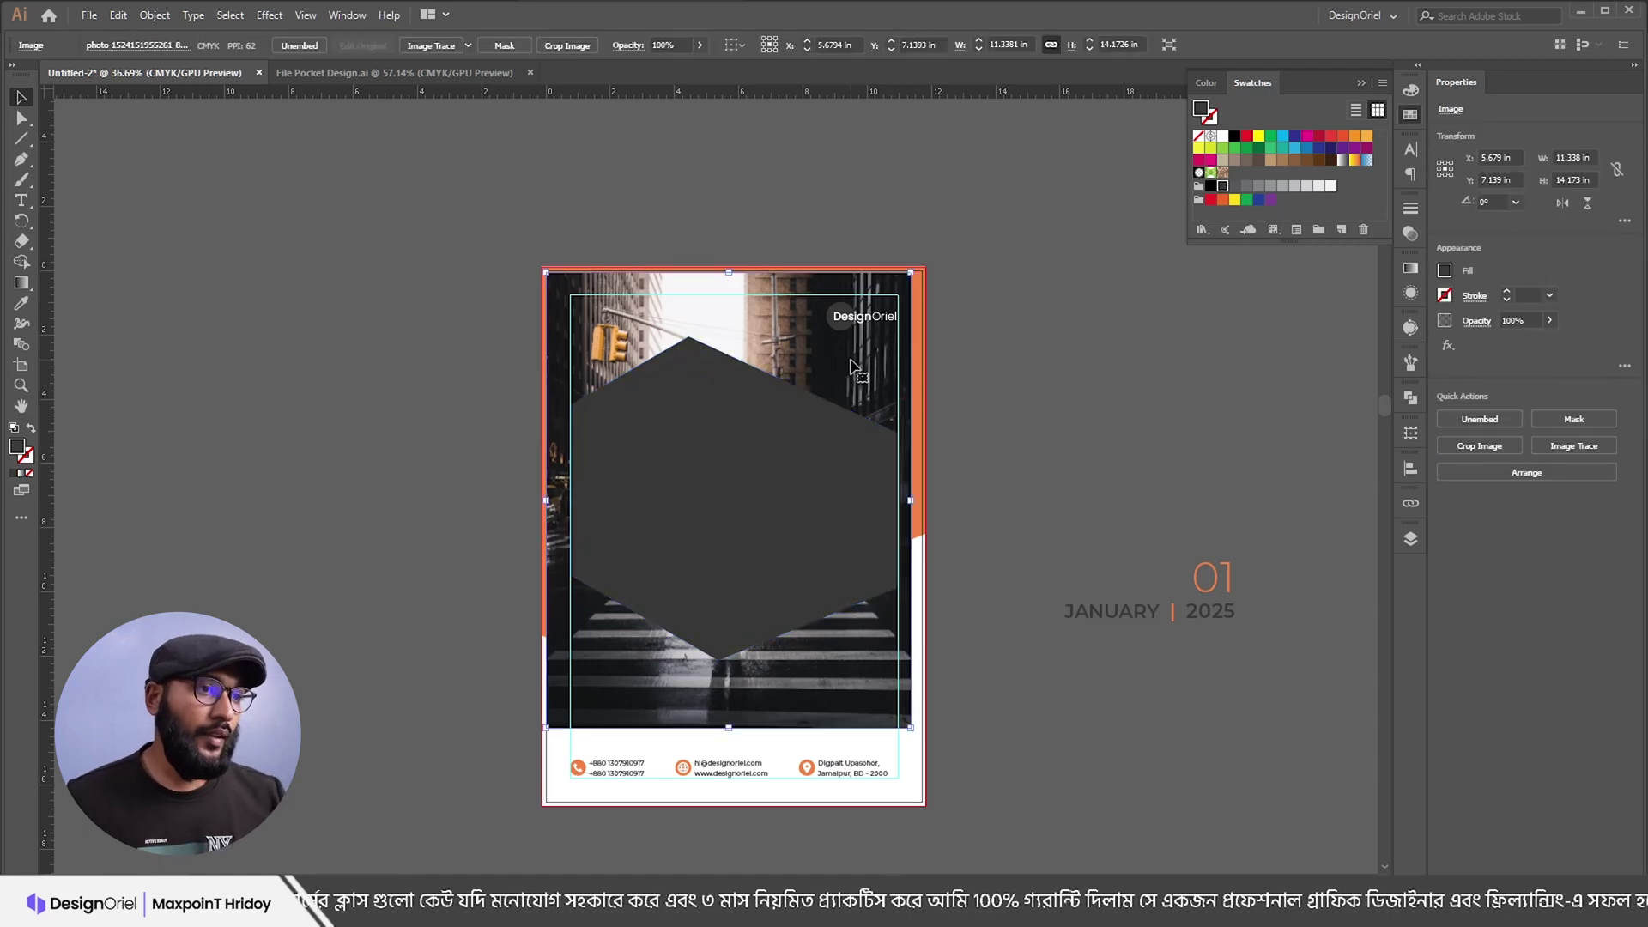
key(Delete)
Step: Enlarge the dark hexagon to about 19.4 by 19.2 in, with its left side on the page's left edge and its tip above the contact details
click(755, 412)
drag(735, 335, 751, 185)
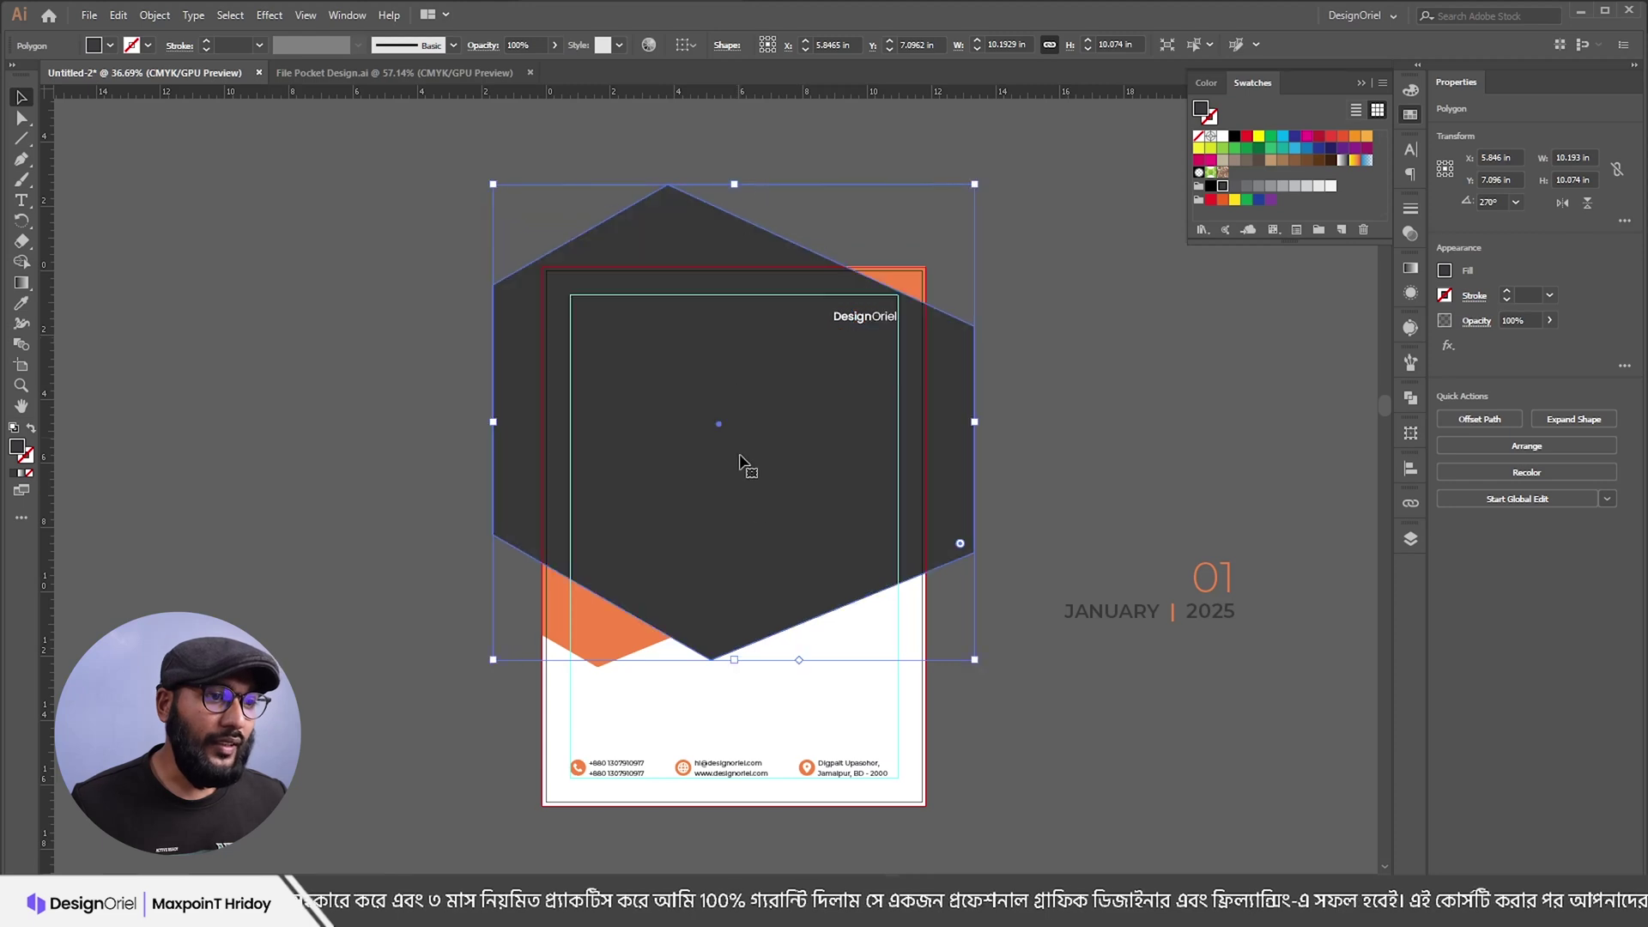
shift+click(639, 625)
mouse_move(687, 612)
mouse_down()
mouse_move(685, 663)
mouse_move(682, 592)
mouse_move(688, 611)
mouse_move(704, 599)
mouse_up()
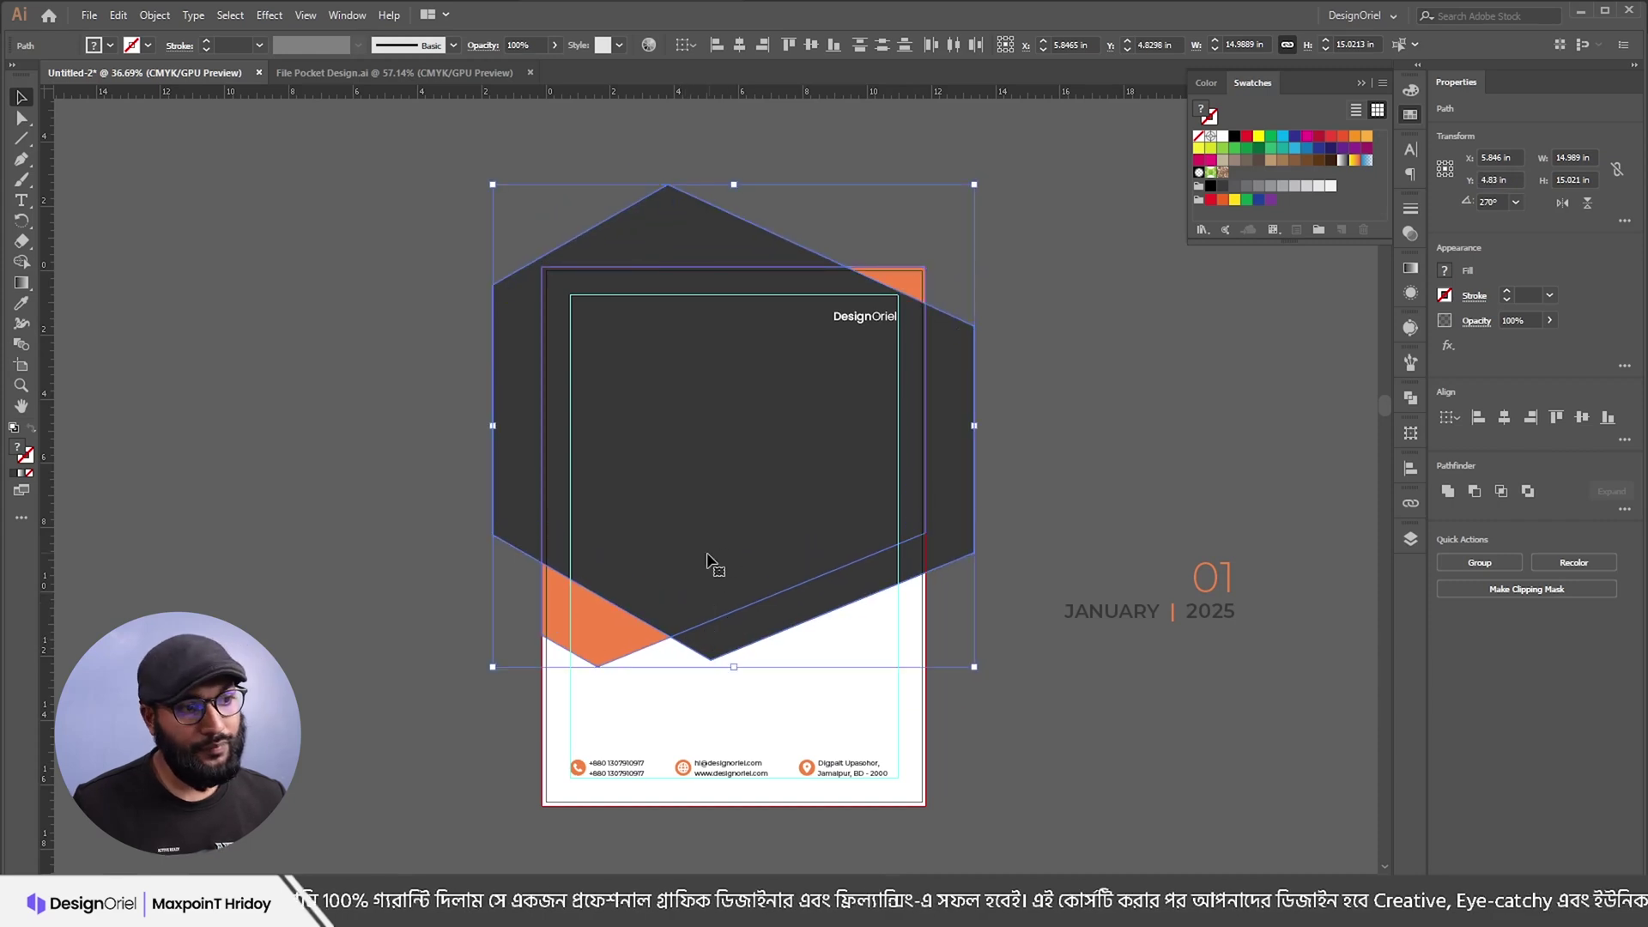
click(413, 472)
drag(594, 501, 644, 524)
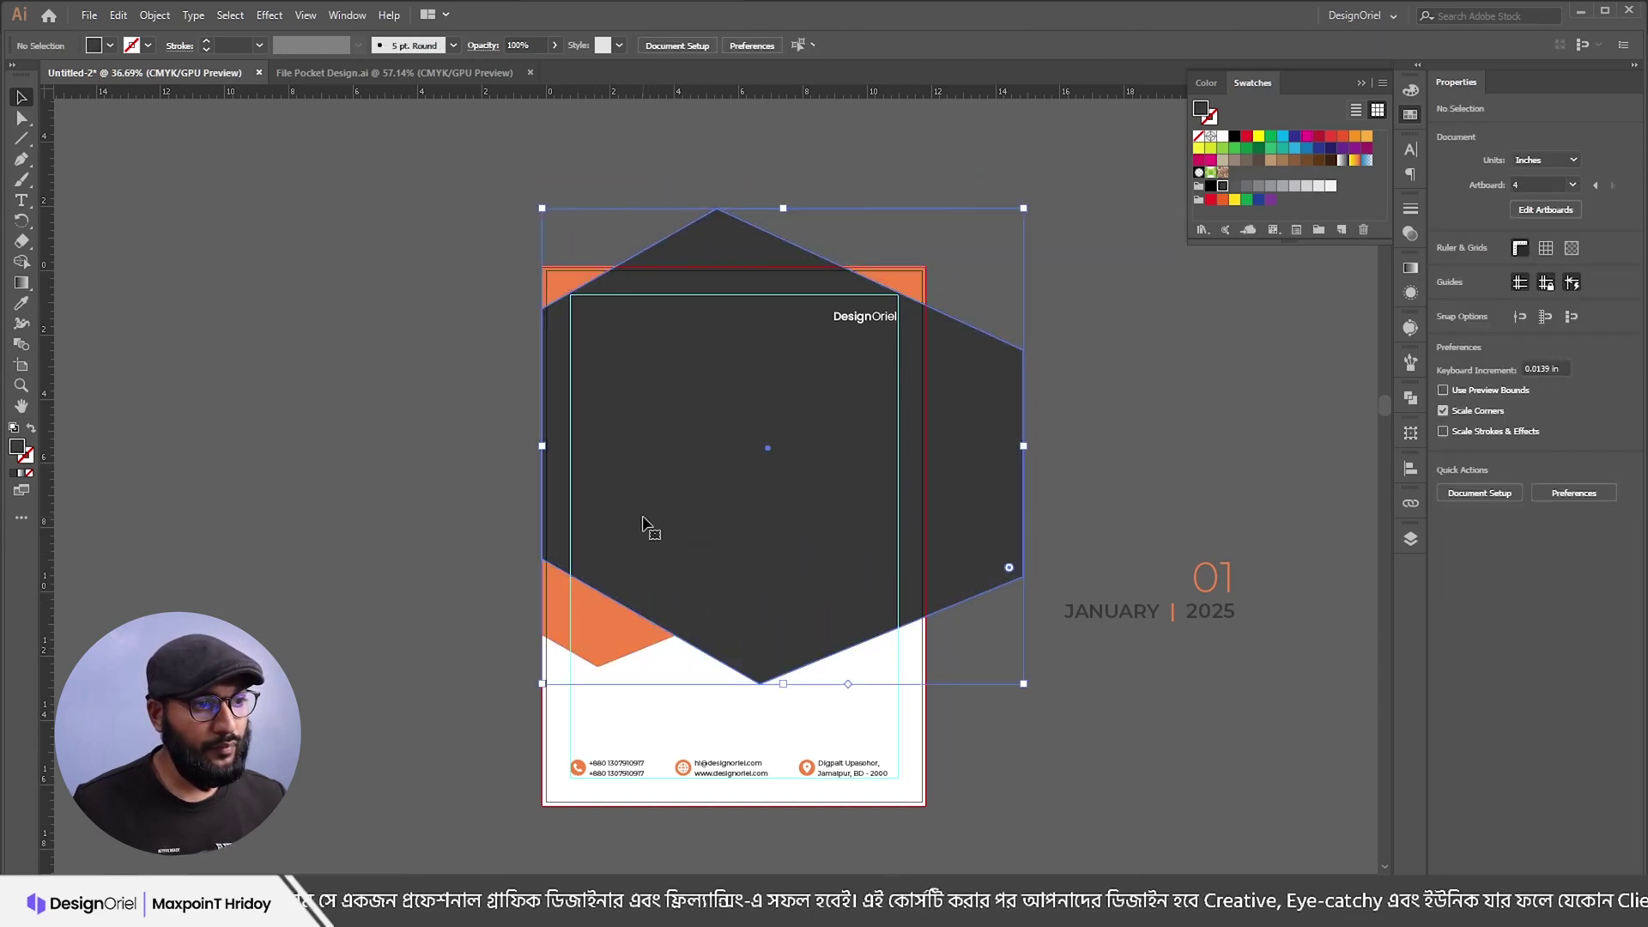
drag(1030, 449, 1170, 463)
mouse_move(791, 637)
mouse_down()
mouse_move(784, 673)
mouse_move(780, 650)
mouse_up()
scroll(901, 534, down, 2)
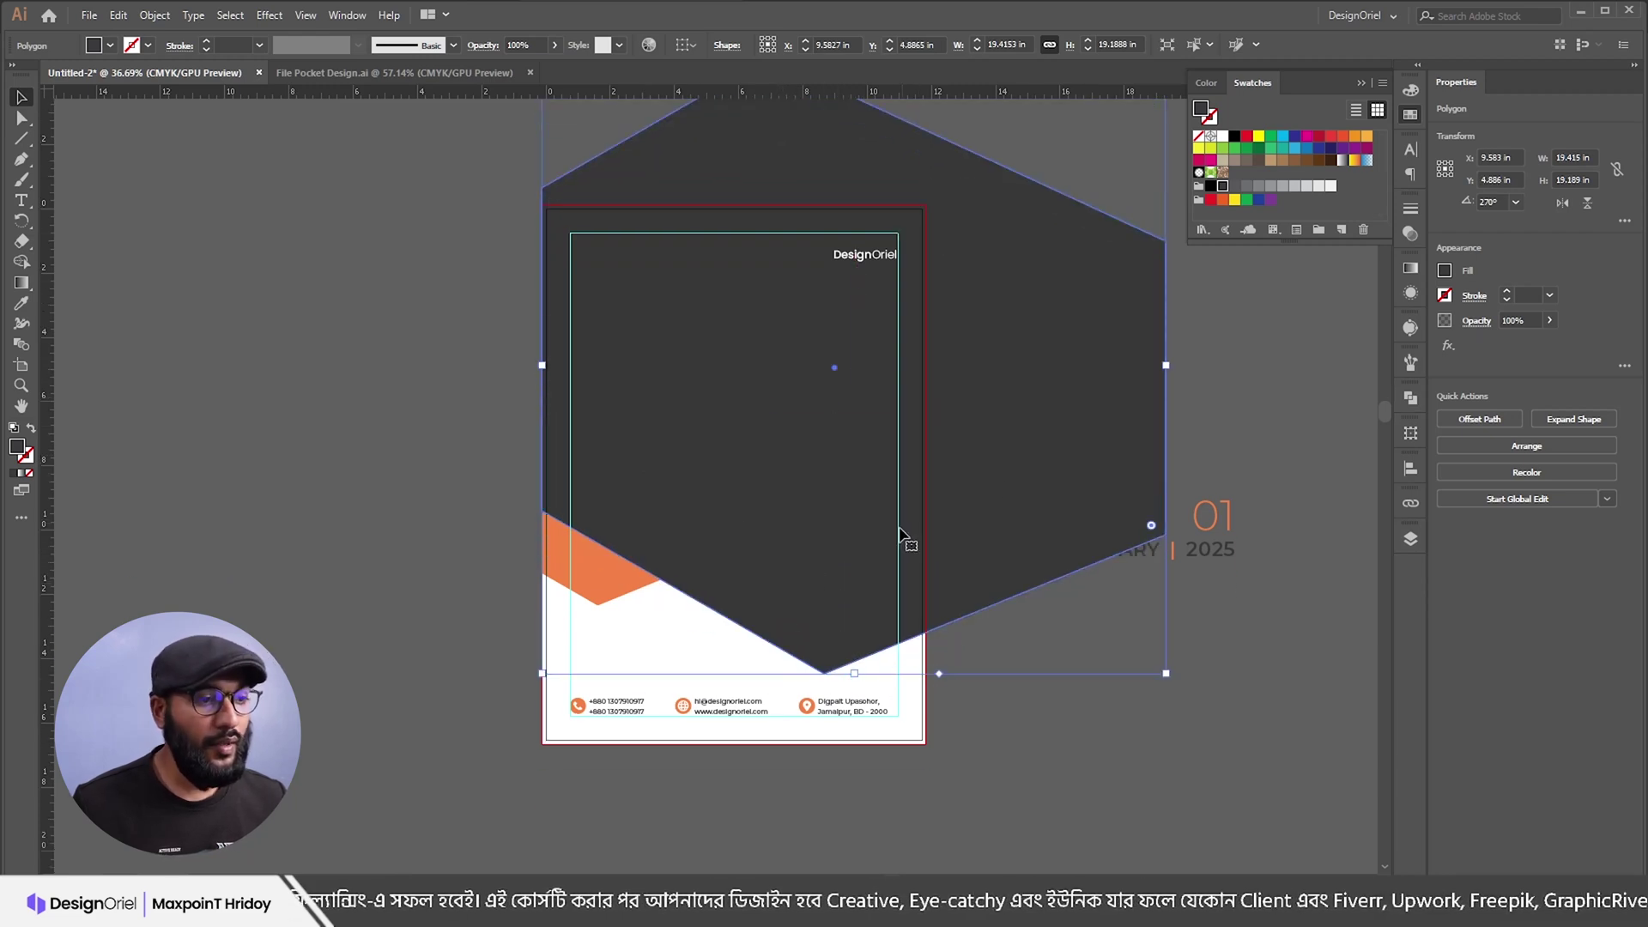
click(458, 560)
Step: Move the 01 and the month line clear of the hexagon, and delete JANUARY | so the line reads 2025
drag(1155, 551, 1159, 712)
click(1207, 539)
drag(1206, 539, 1203, 608)
key(t)
drag(1192, 694, 991, 695)
key(BackSpace)
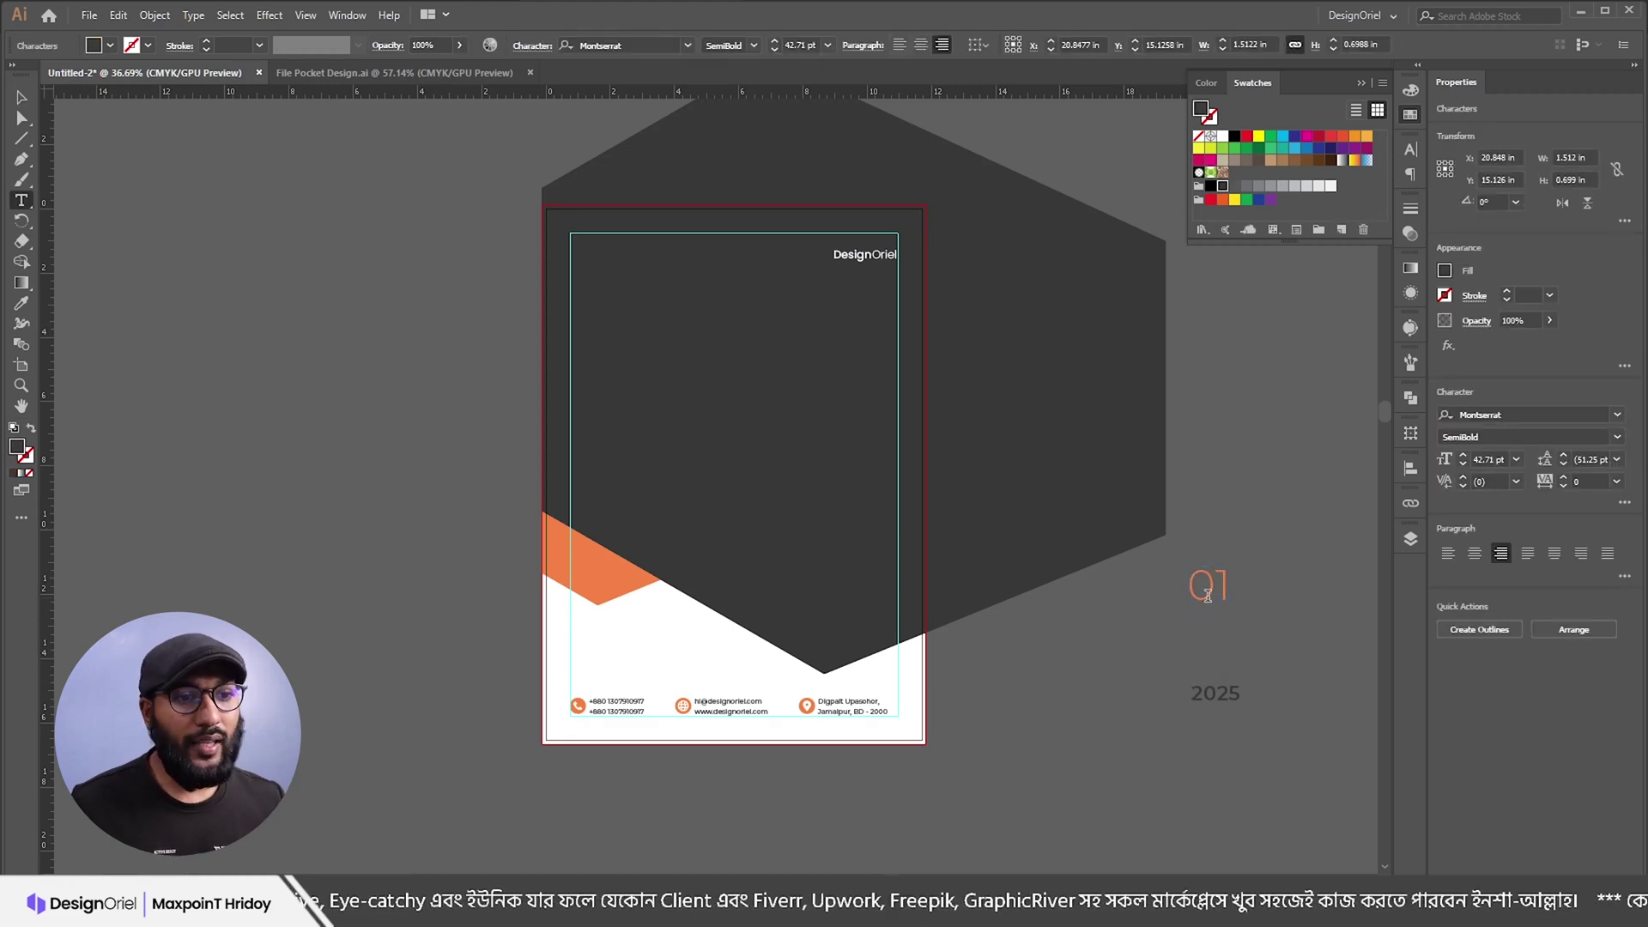
Step: Place two stacked copies of the 2025 text at 74.46 pt in the page's white area above the contact details
key(Escape)
drag(1209, 697, 640, 613)
scroll(599, 678, up, 3)
Step: Replace the text of the upper 2025 copy with CALENDER
double_click(637, 611)
text(CA)
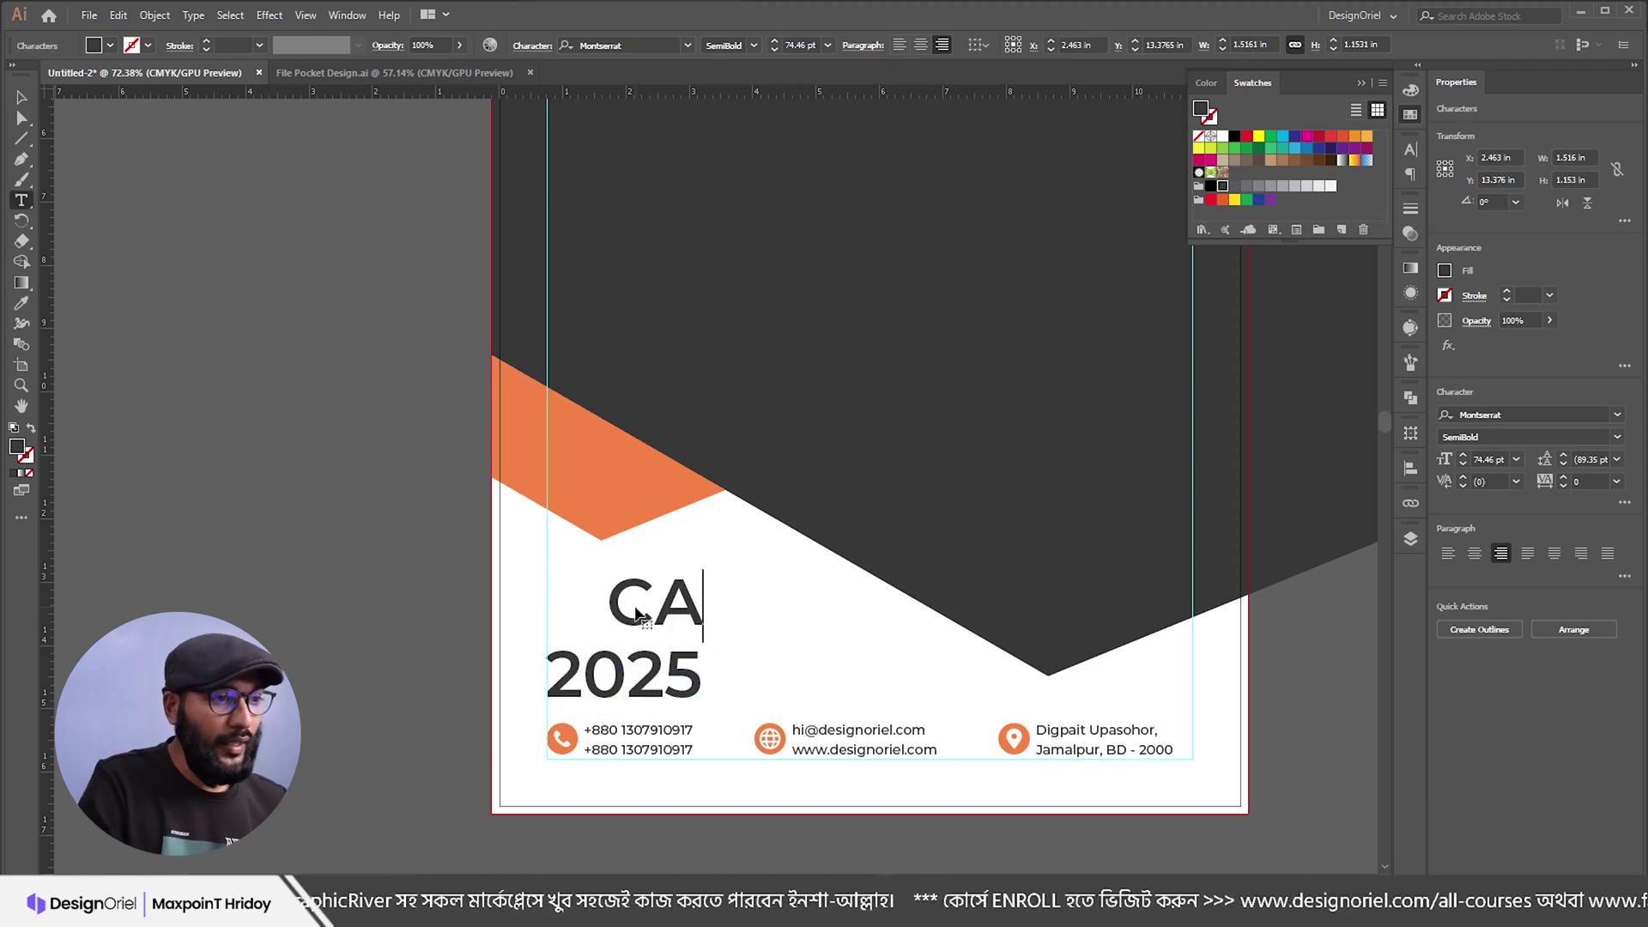
text(LEND)
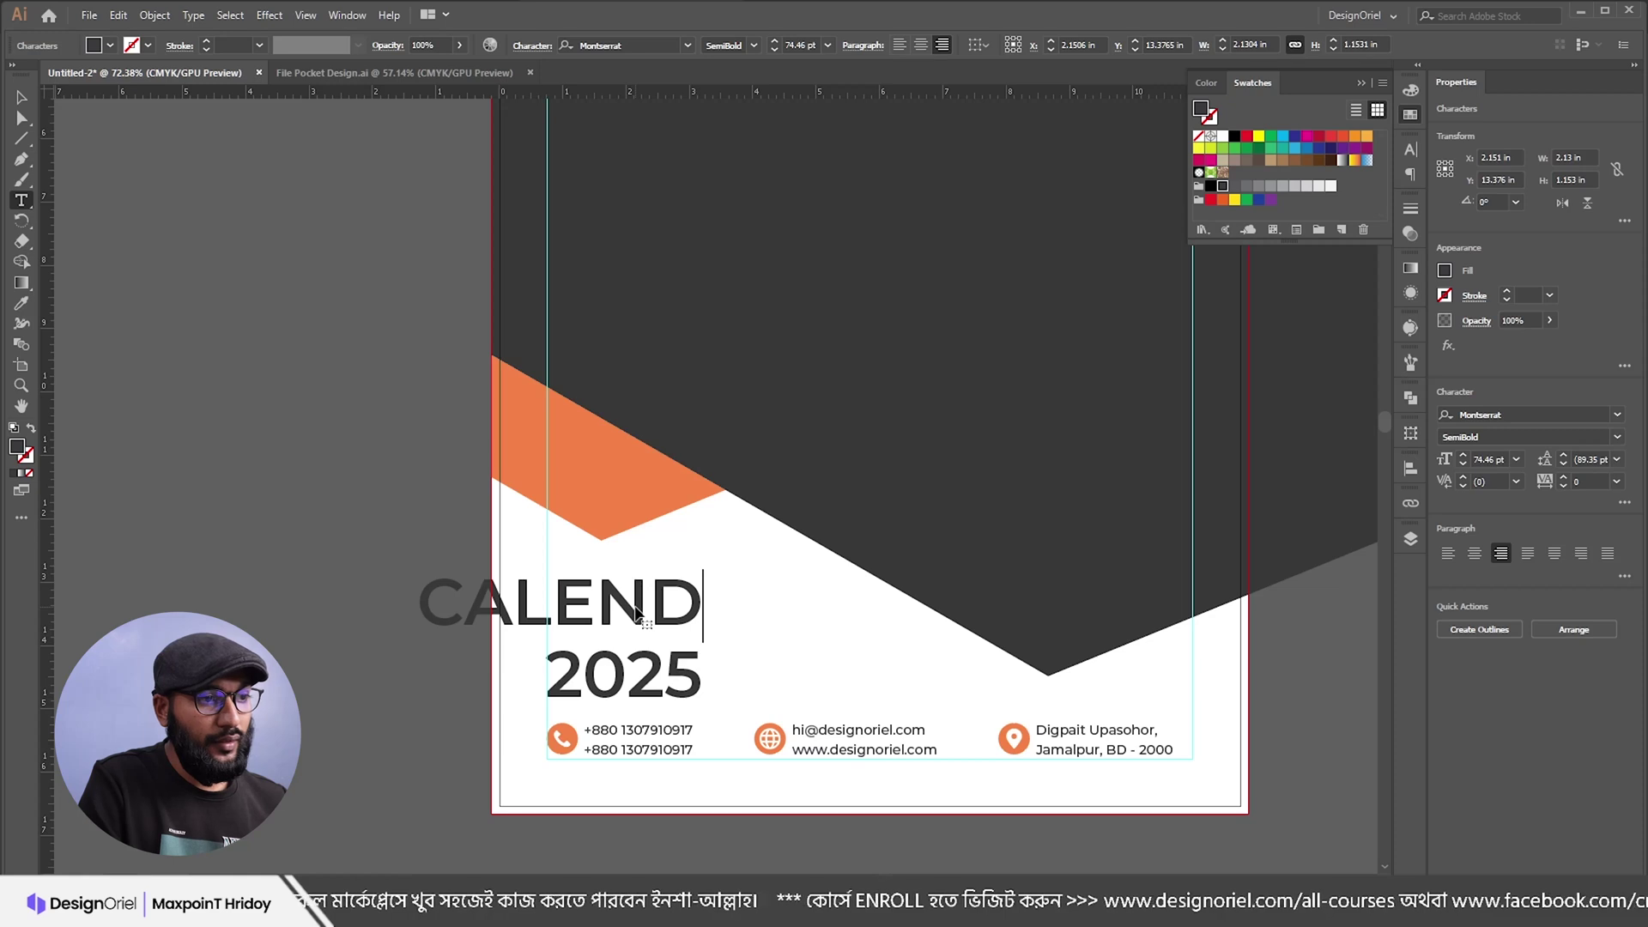
text(ER)
key(Escape)
Step: Left-align the CALENDER and 2025 texts and place both against the page's left margin guide
click(900, 45)
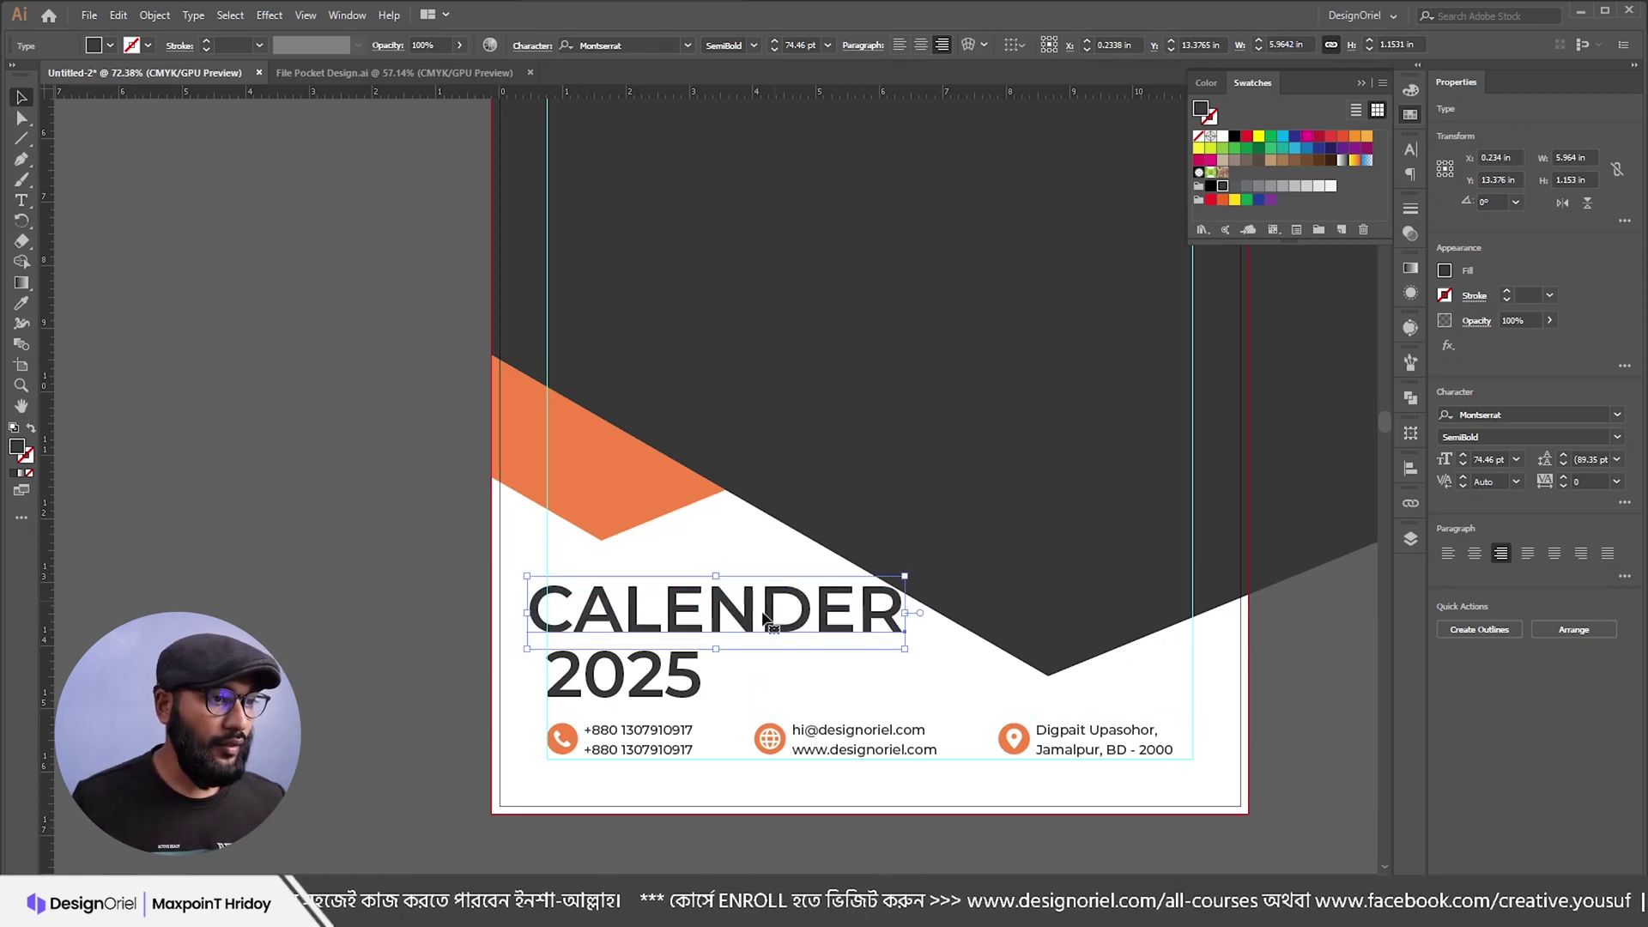
click(900, 46)
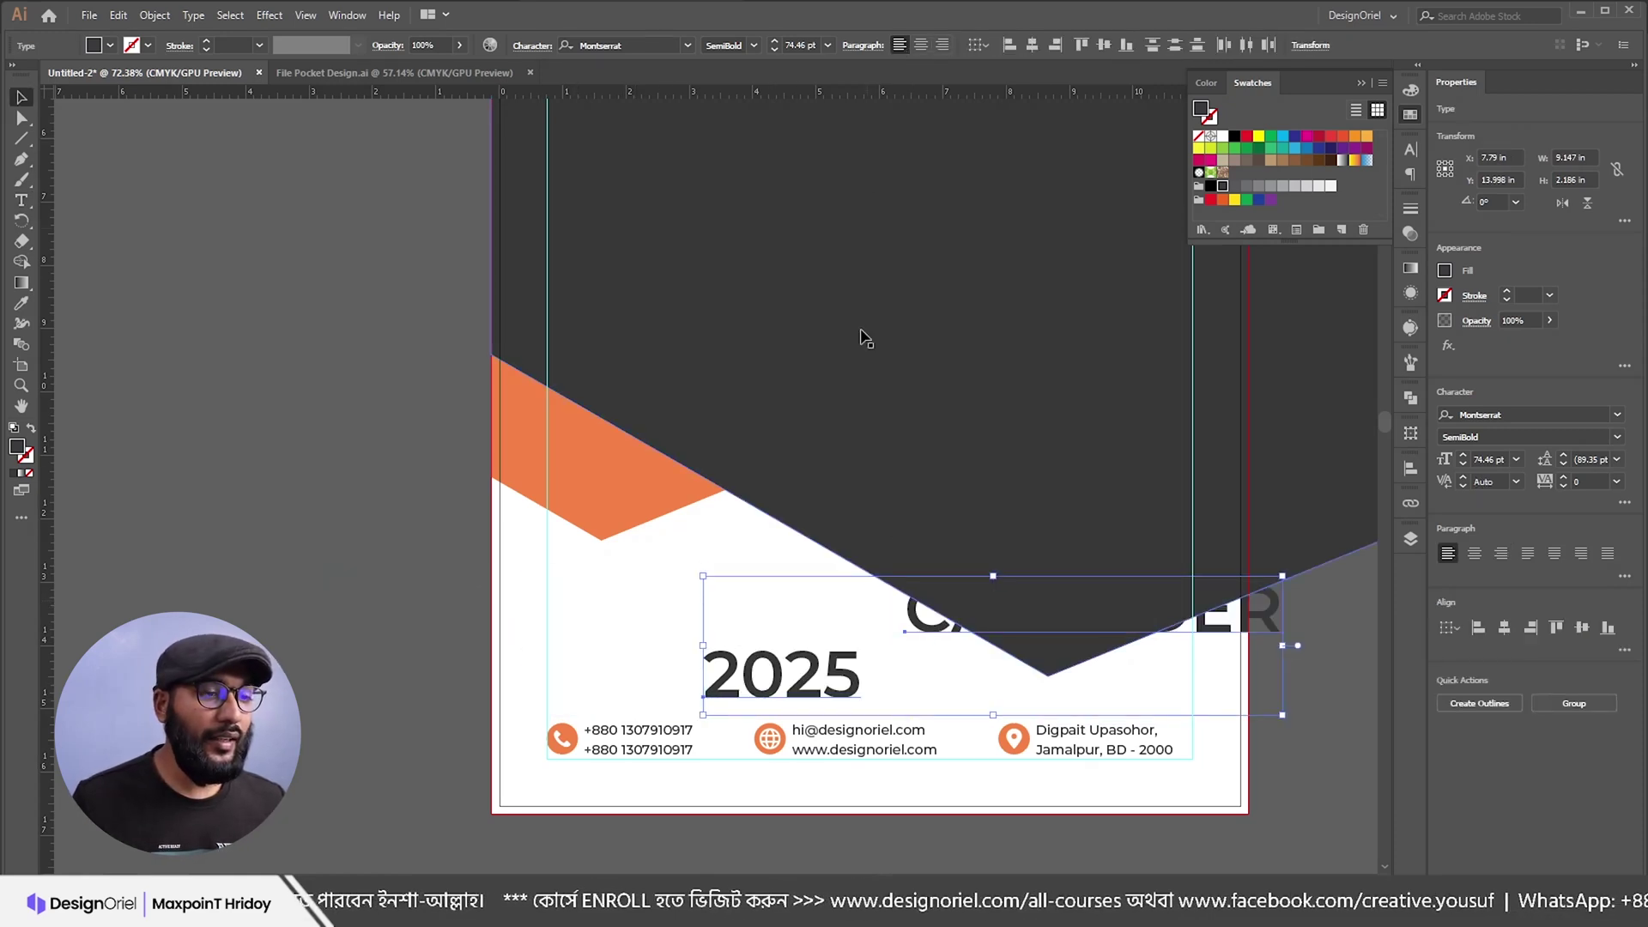
drag(774, 618, 617, 617)
click(292, 606)
Step: Scale CALENDER down to 49.05 pt and set 2025 closely beneath it at the left margin
click(920, 606)
drag(924, 610, 797, 615)
click(653, 683)
click(466, 648)
Step: Colour CALENDER with the orange sampled from the page's shape, and enlarge both title lines together to about 4.09 in wide
click(643, 611)
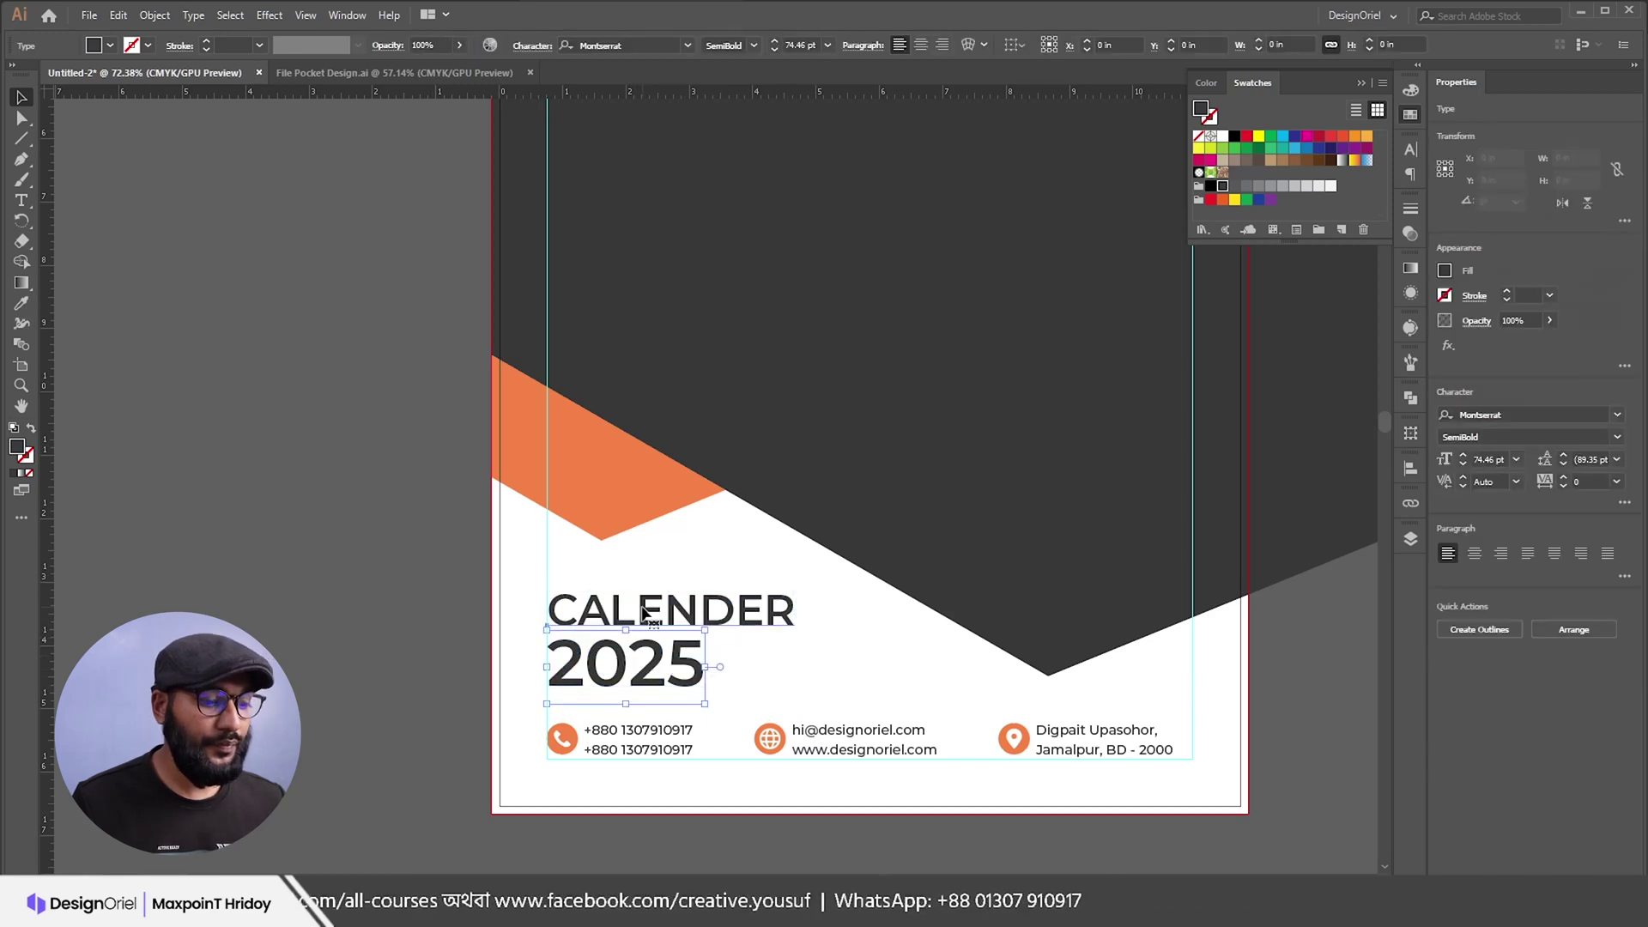
key(i)
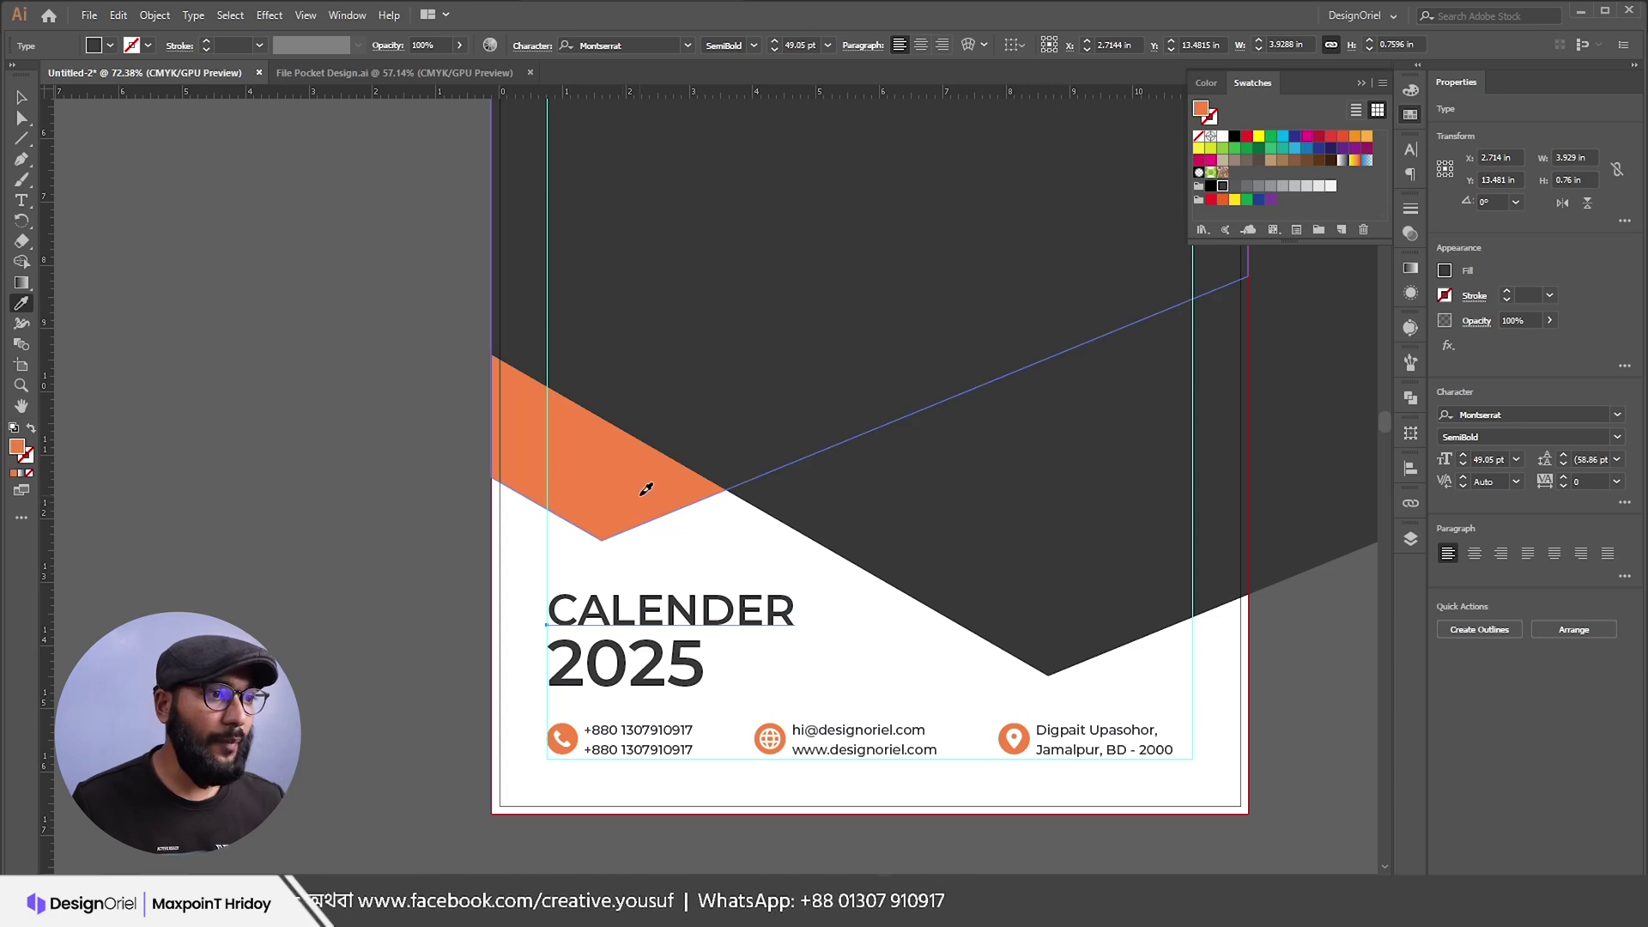
click(646, 488)
key(v)
shift+click(700, 665)
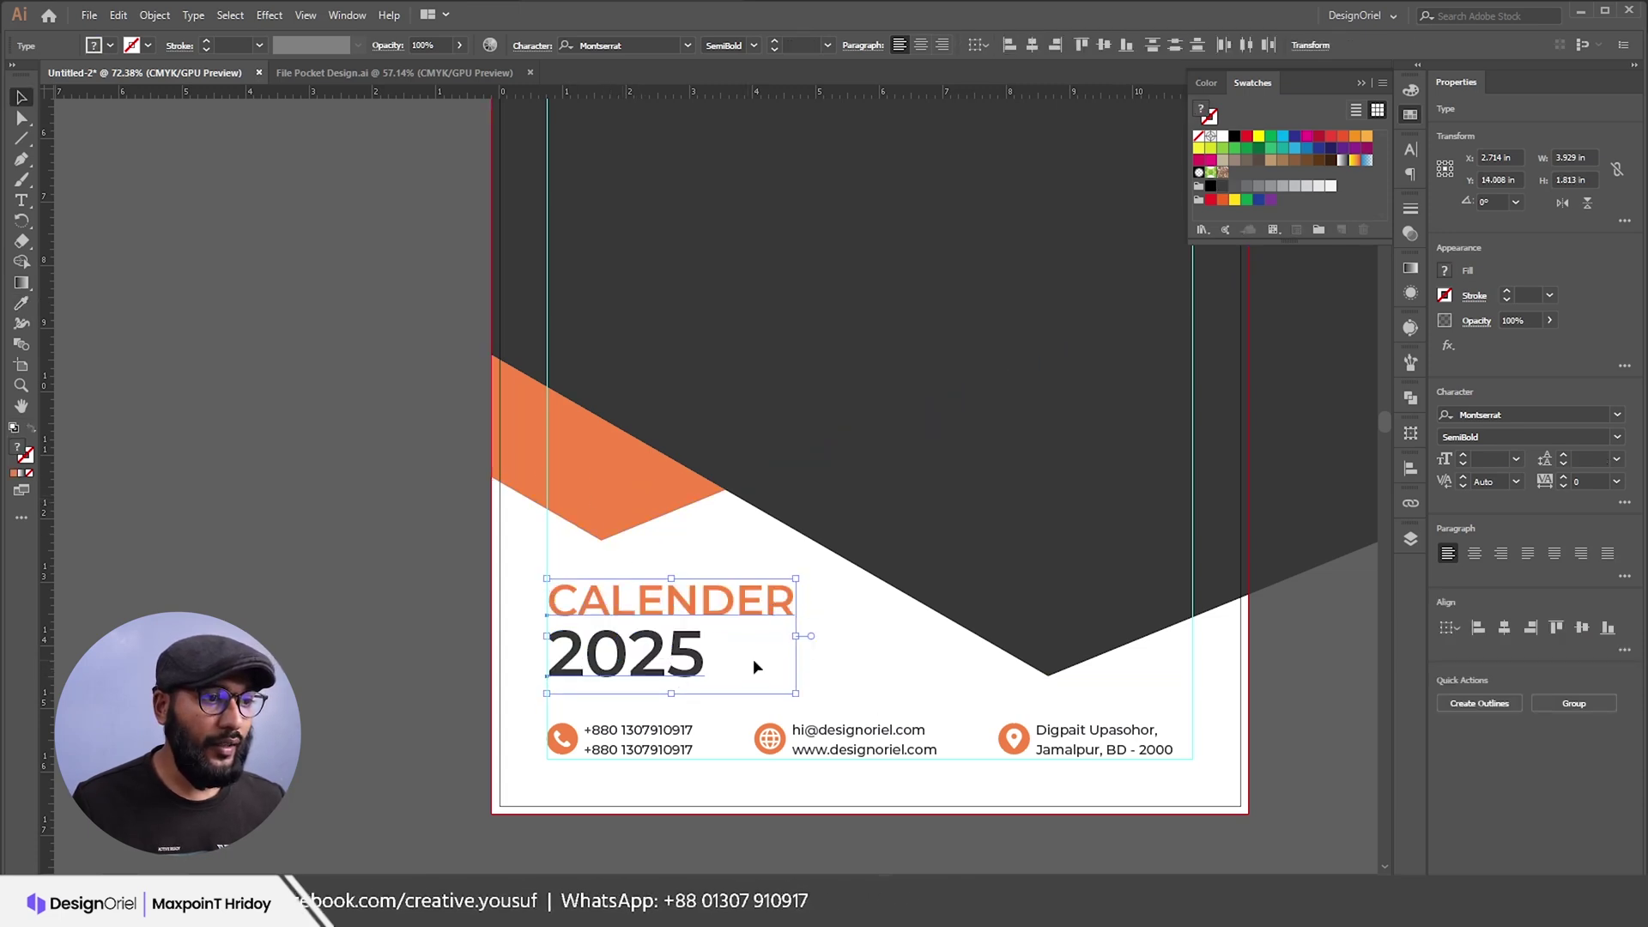
drag(797, 639, 806, 639)
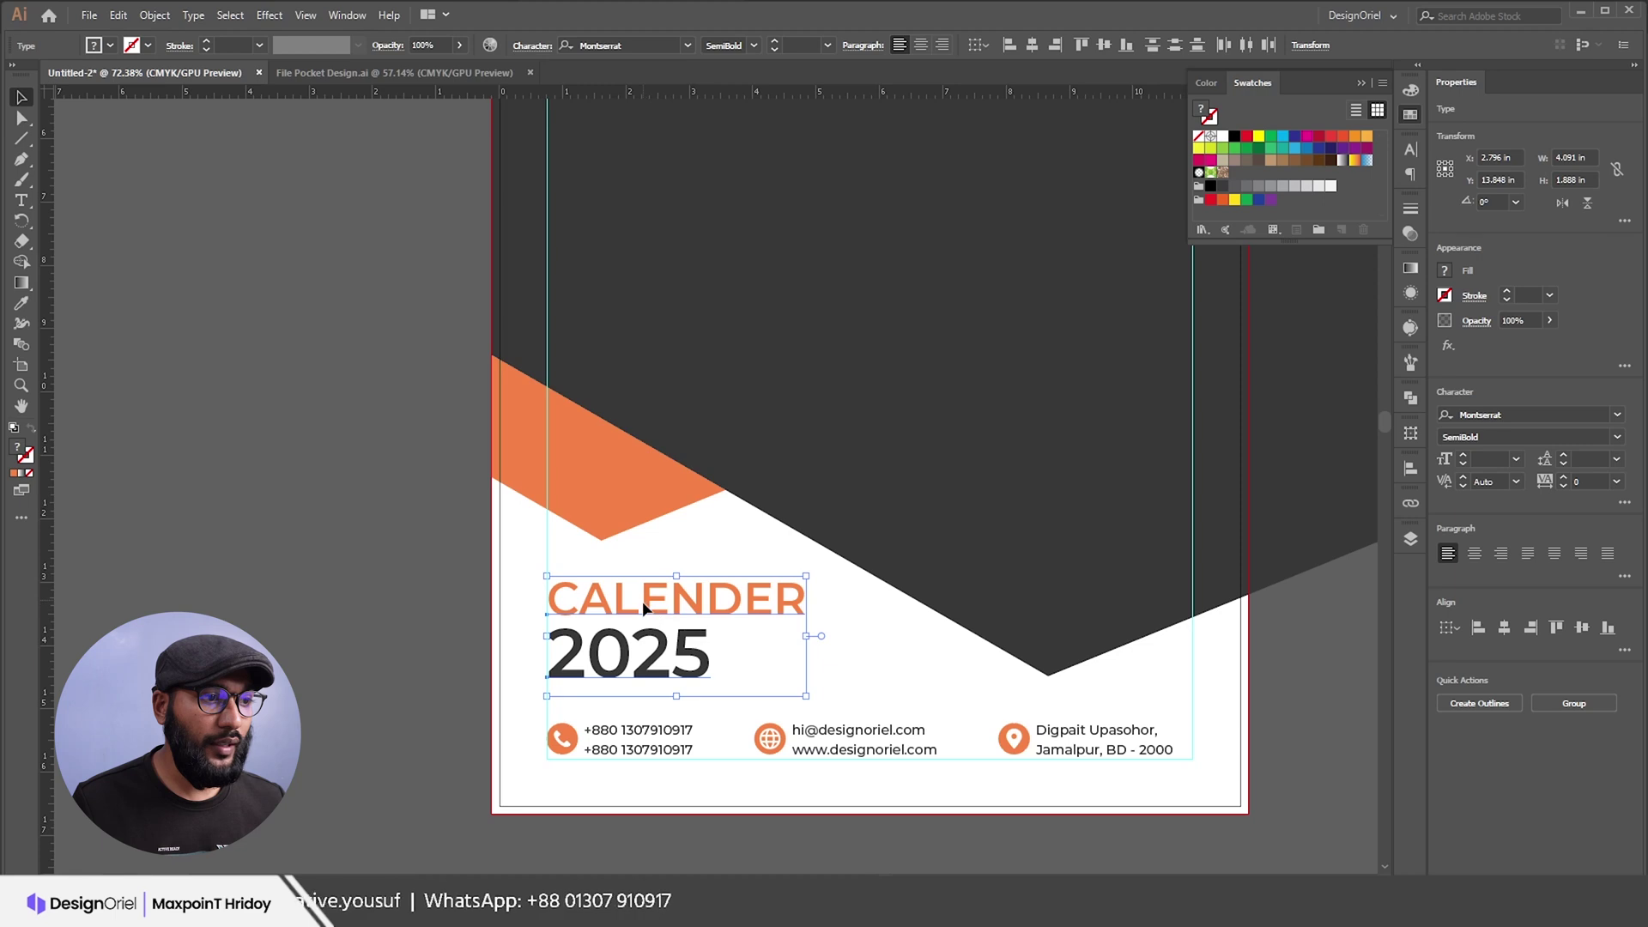
Step: Nudge the dark hexagon and orange shape up about 0.4 in, and raise the CALENDER 2025 title slightly
scroll(720, 558, down, 2)
click(828, 481)
drag(885, 554, 884, 534)
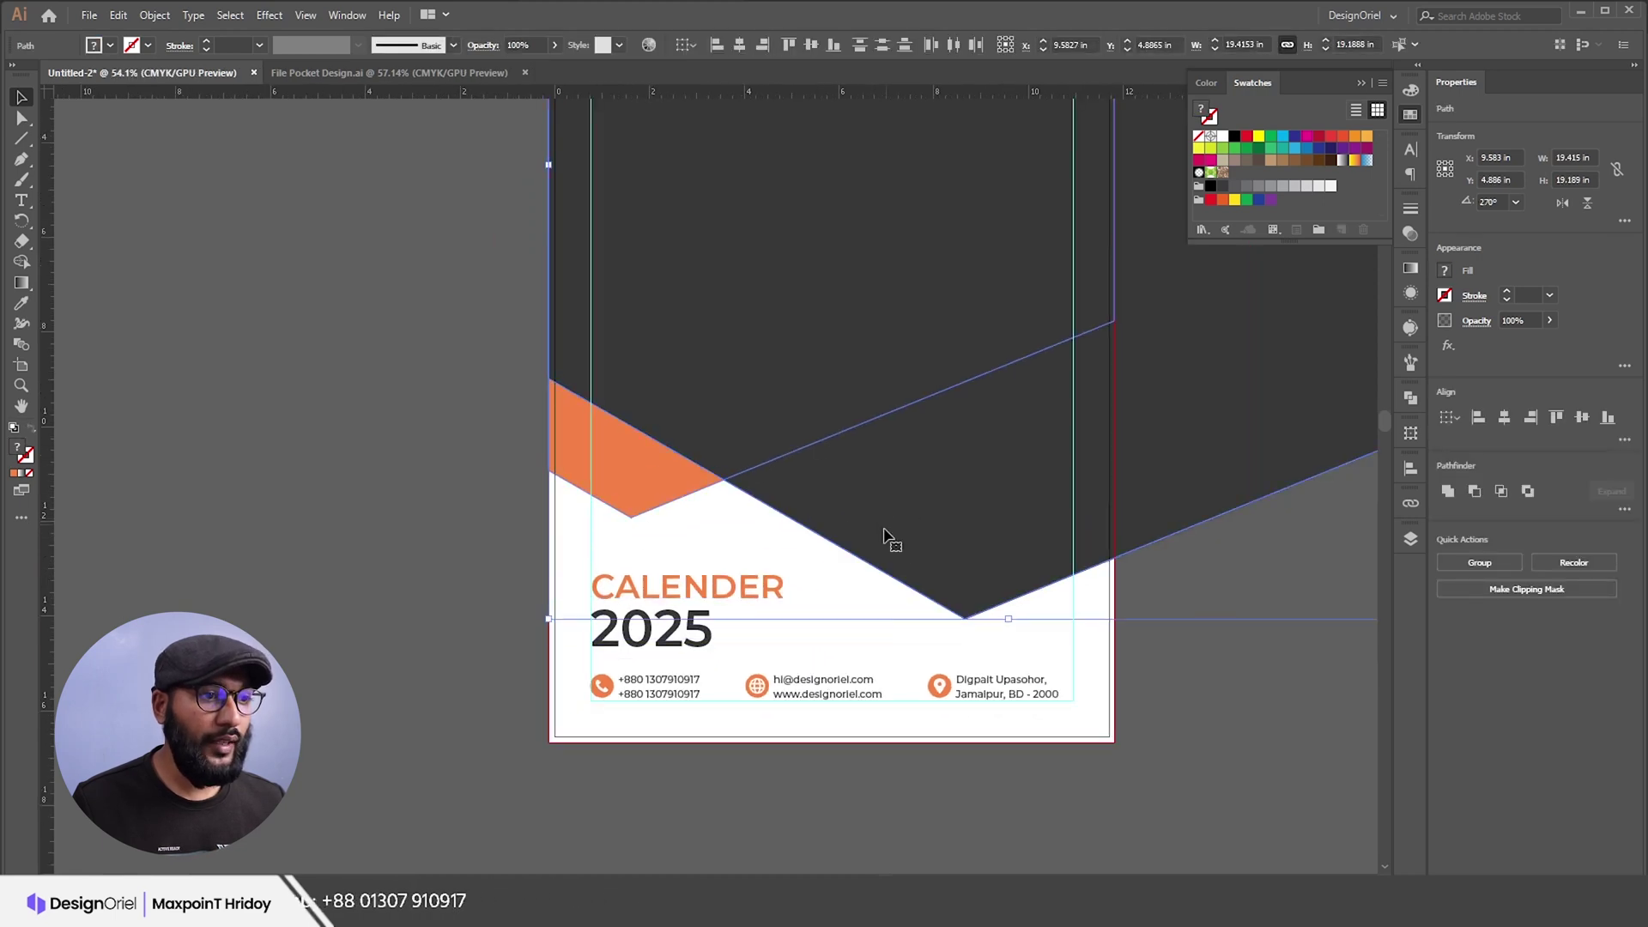
click(677, 595)
drag(658, 597, 657, 591)
scroll(735, 515, down, 2)
click(946, 570)
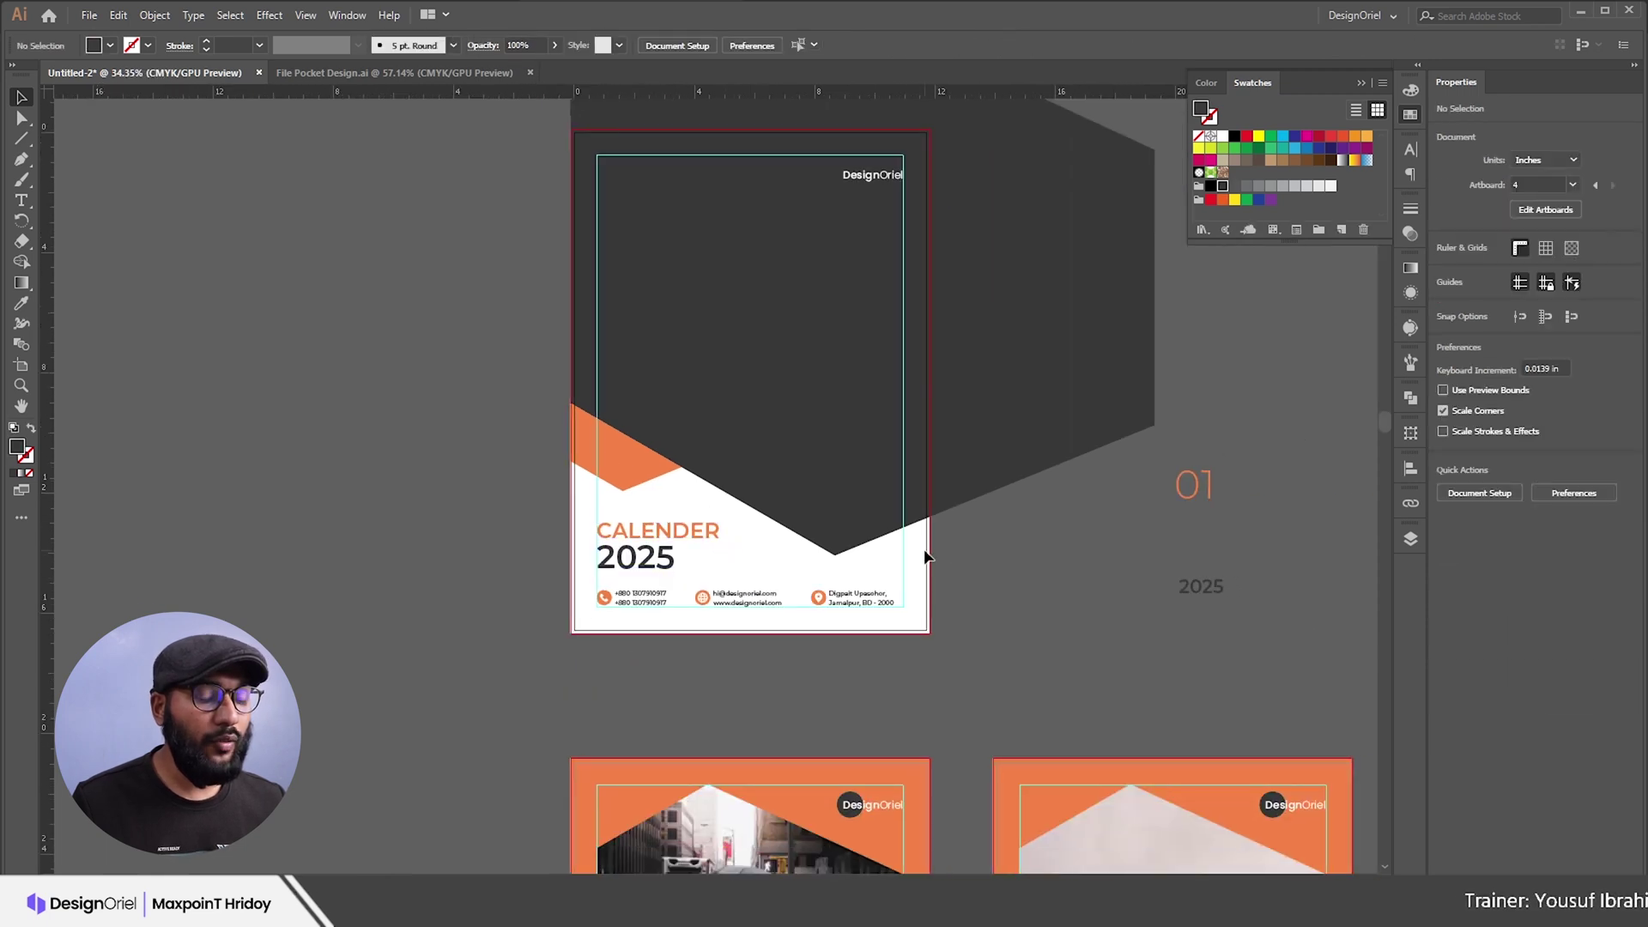
Step: Remove the parts of the dark hexagon outside the white page background with the Shape Builder tool
drag(927, 558, 993, 574)
key(ctrl+z)
scroll(918, 516, up, 1)
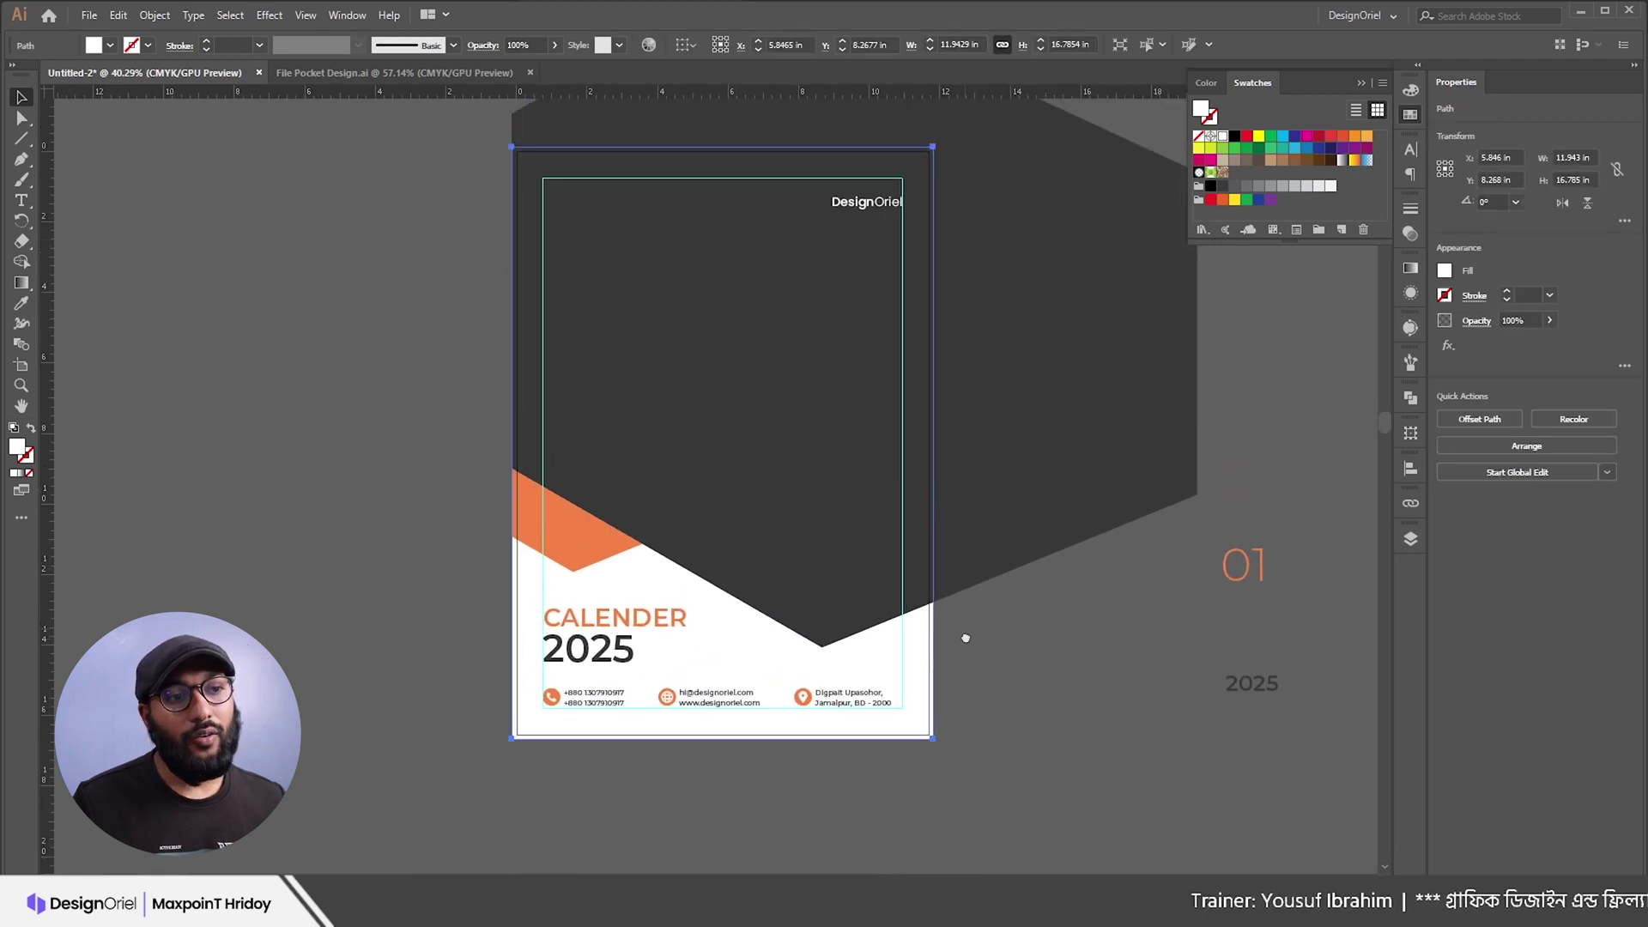
shift+click(1019, 519)
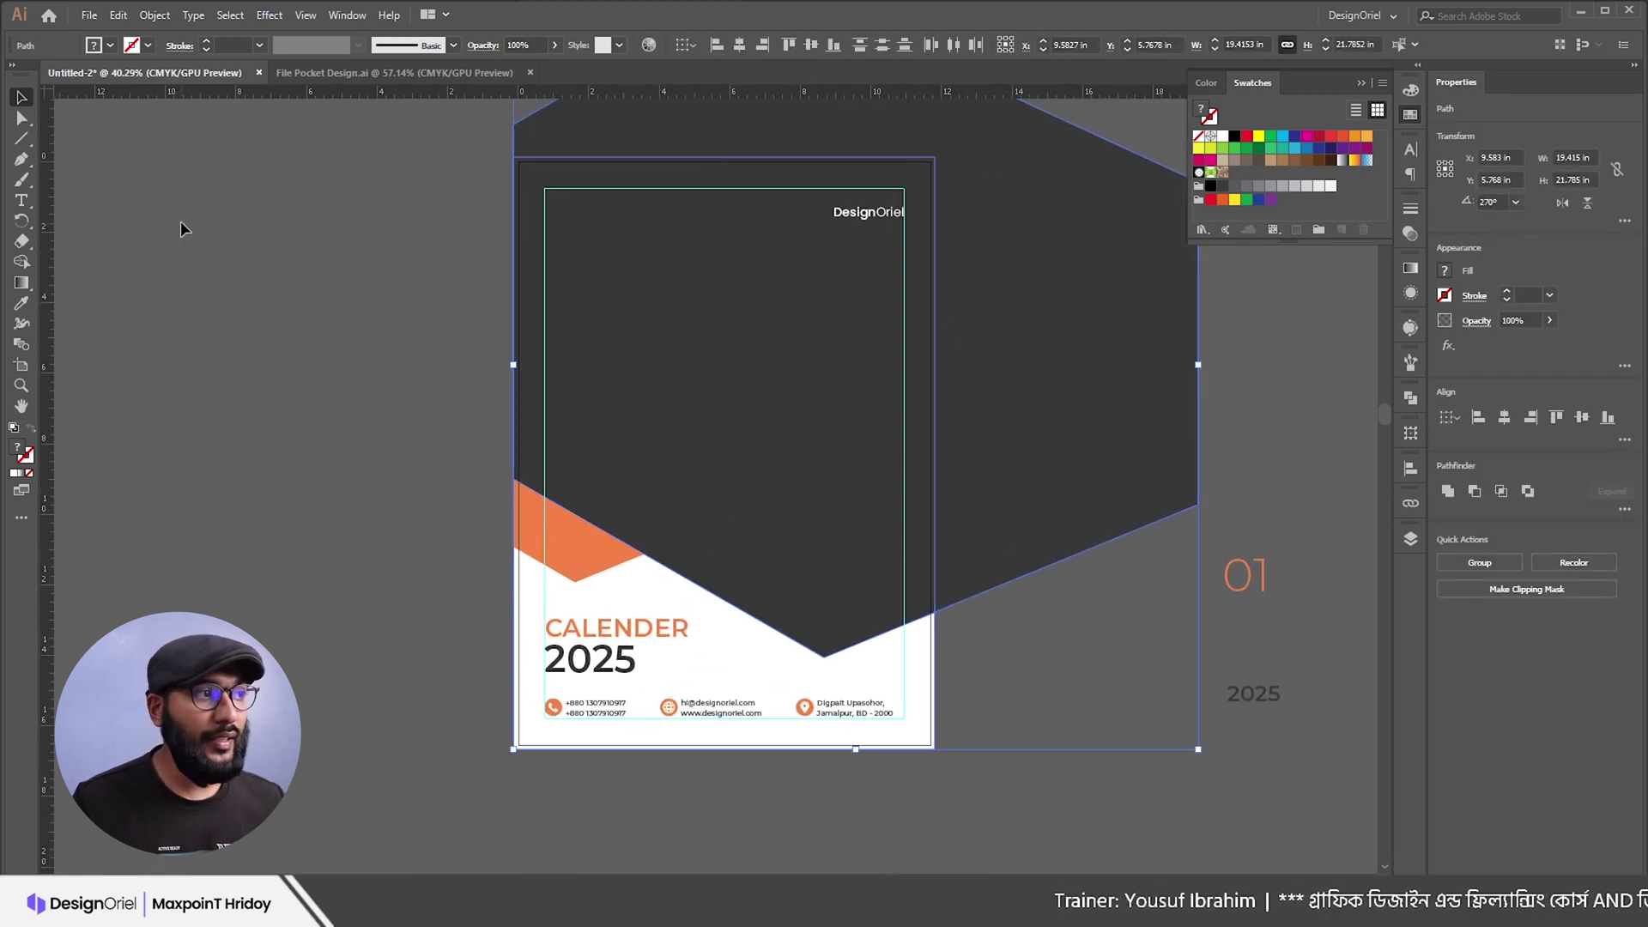
click(21, 263)
alt+click(1012, 399)
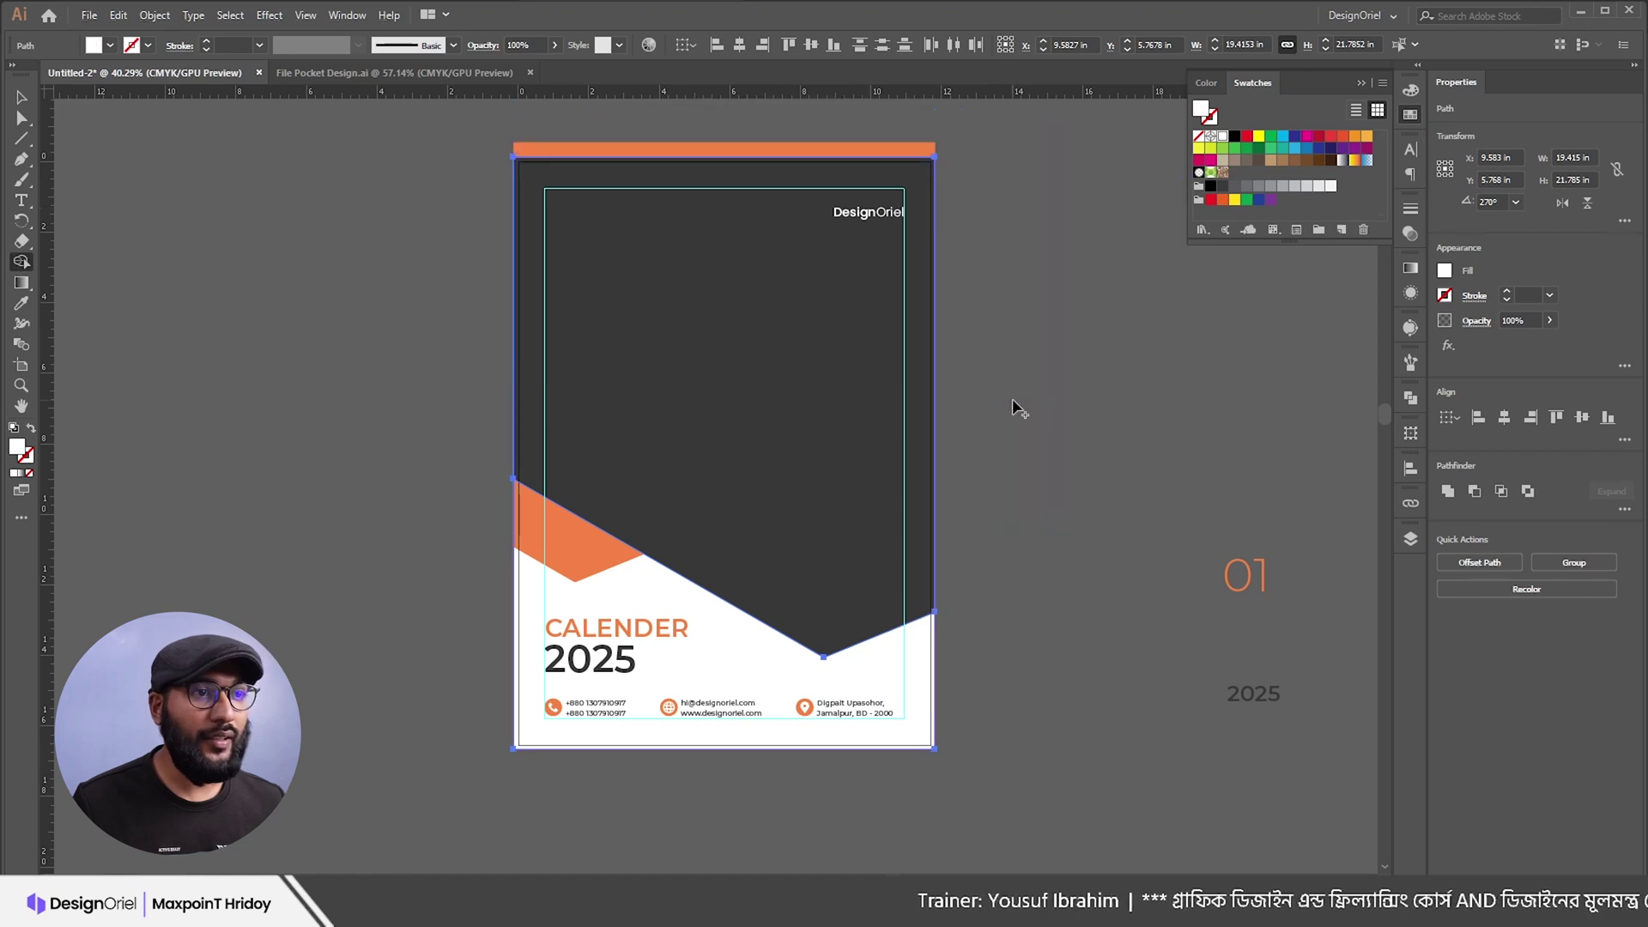
Step: Lower the top edge of the orange shape to the cover page's upper bleed edge, making the shape about 12.05 in high
key(v)
click(1019, 287)
ctrl+click(825, 228)
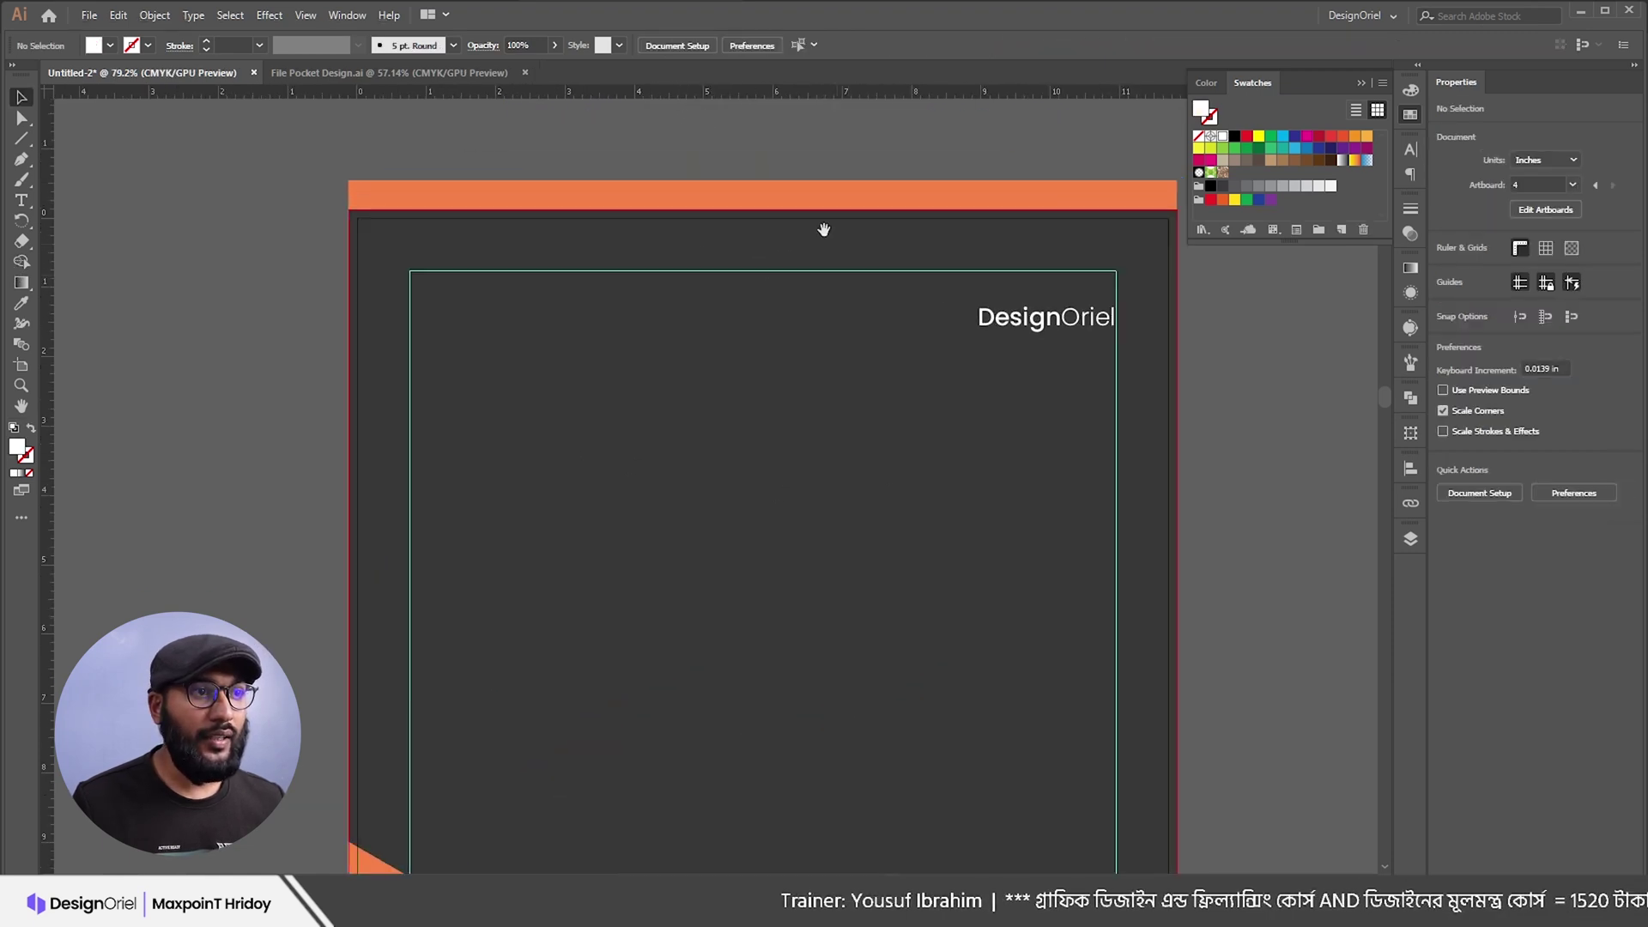
ctrl+click(824, 359)
key(a)
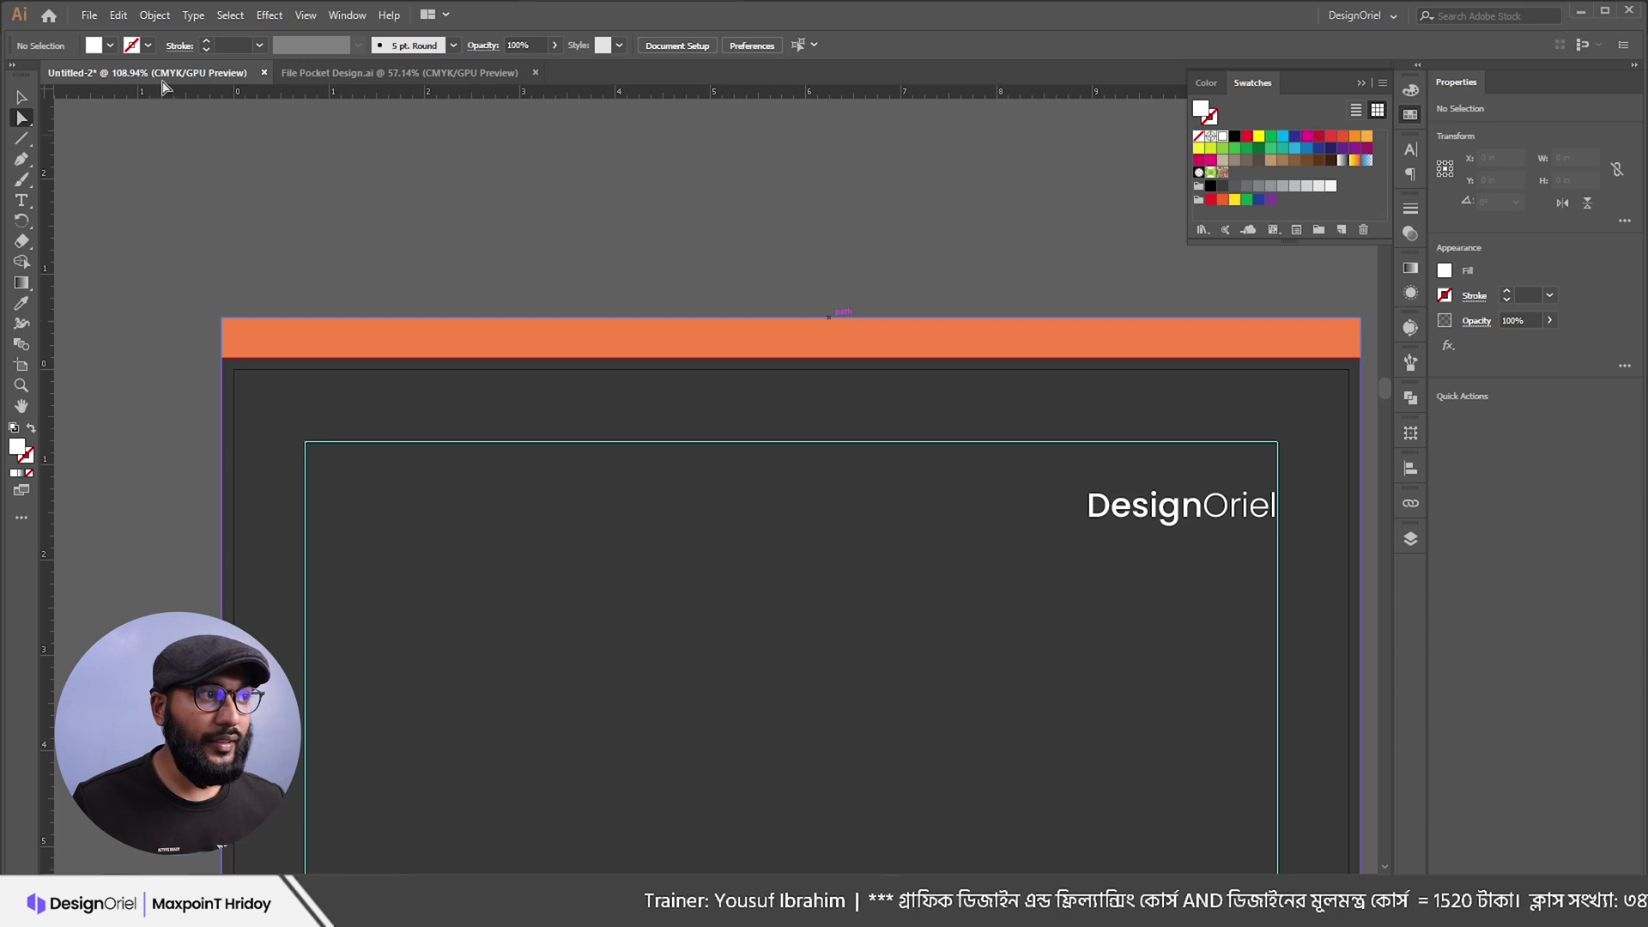
drag(735, 321, 736, 360)
ctrl+alt+click(736, 360)
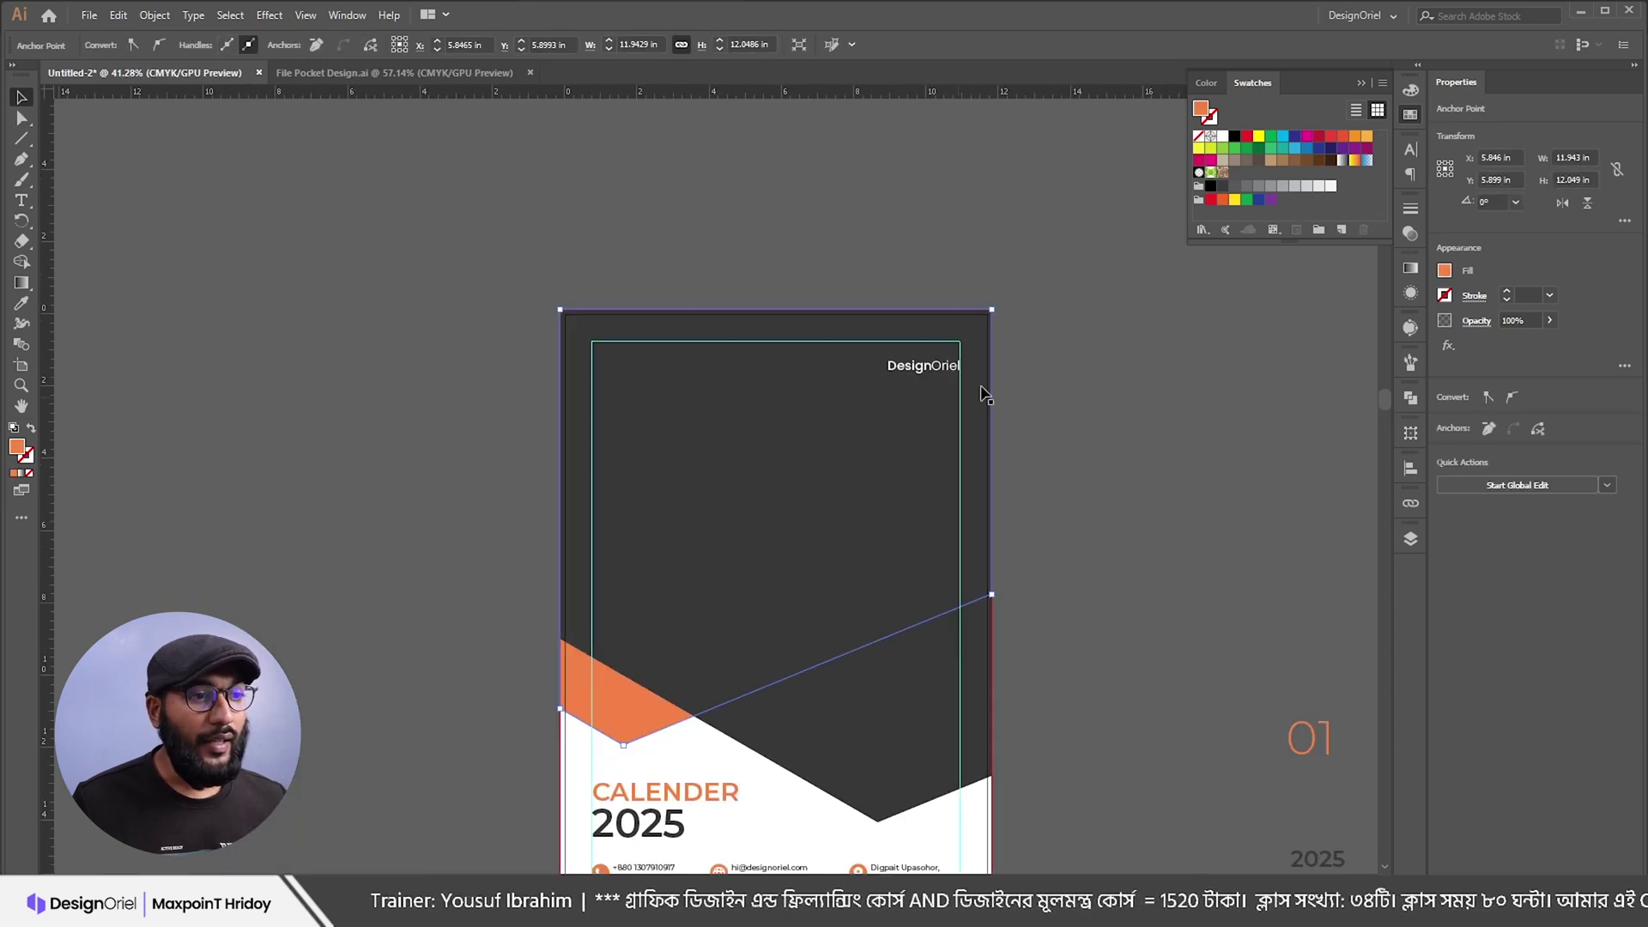
key(v)
click(791, 463)
drag(792, 464, 884, 472)
key(ctrl+z)
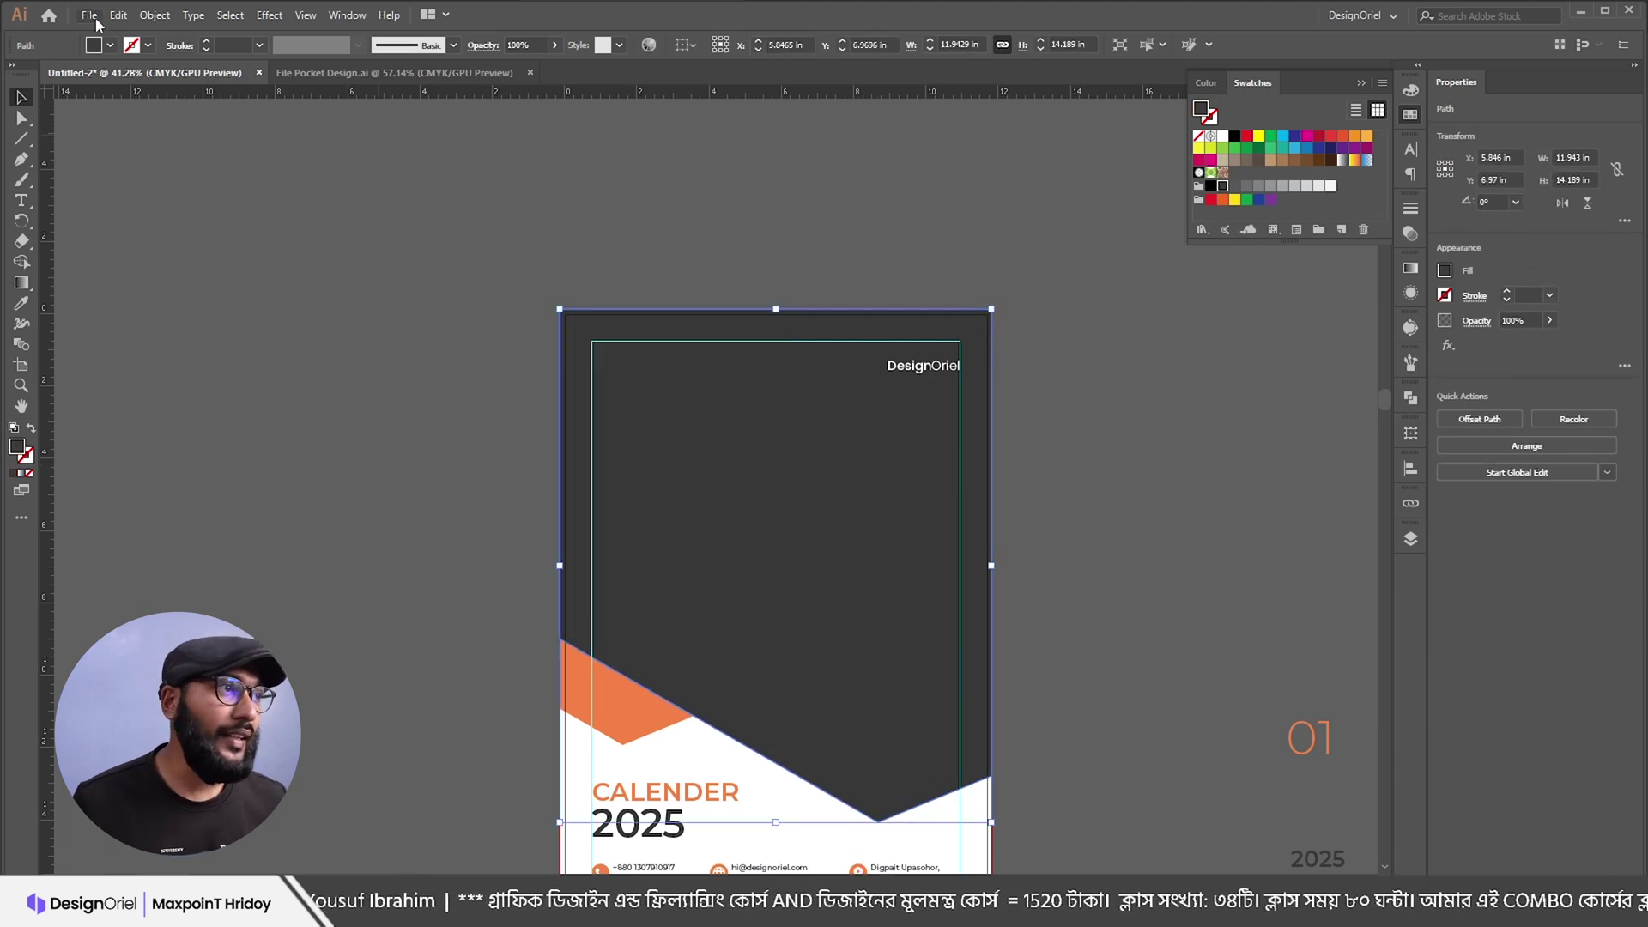
Step: Place the portrait photo of a sunlit city street from the Wallpaper folder over the cover page
click(90, 15)
click(142, 293)
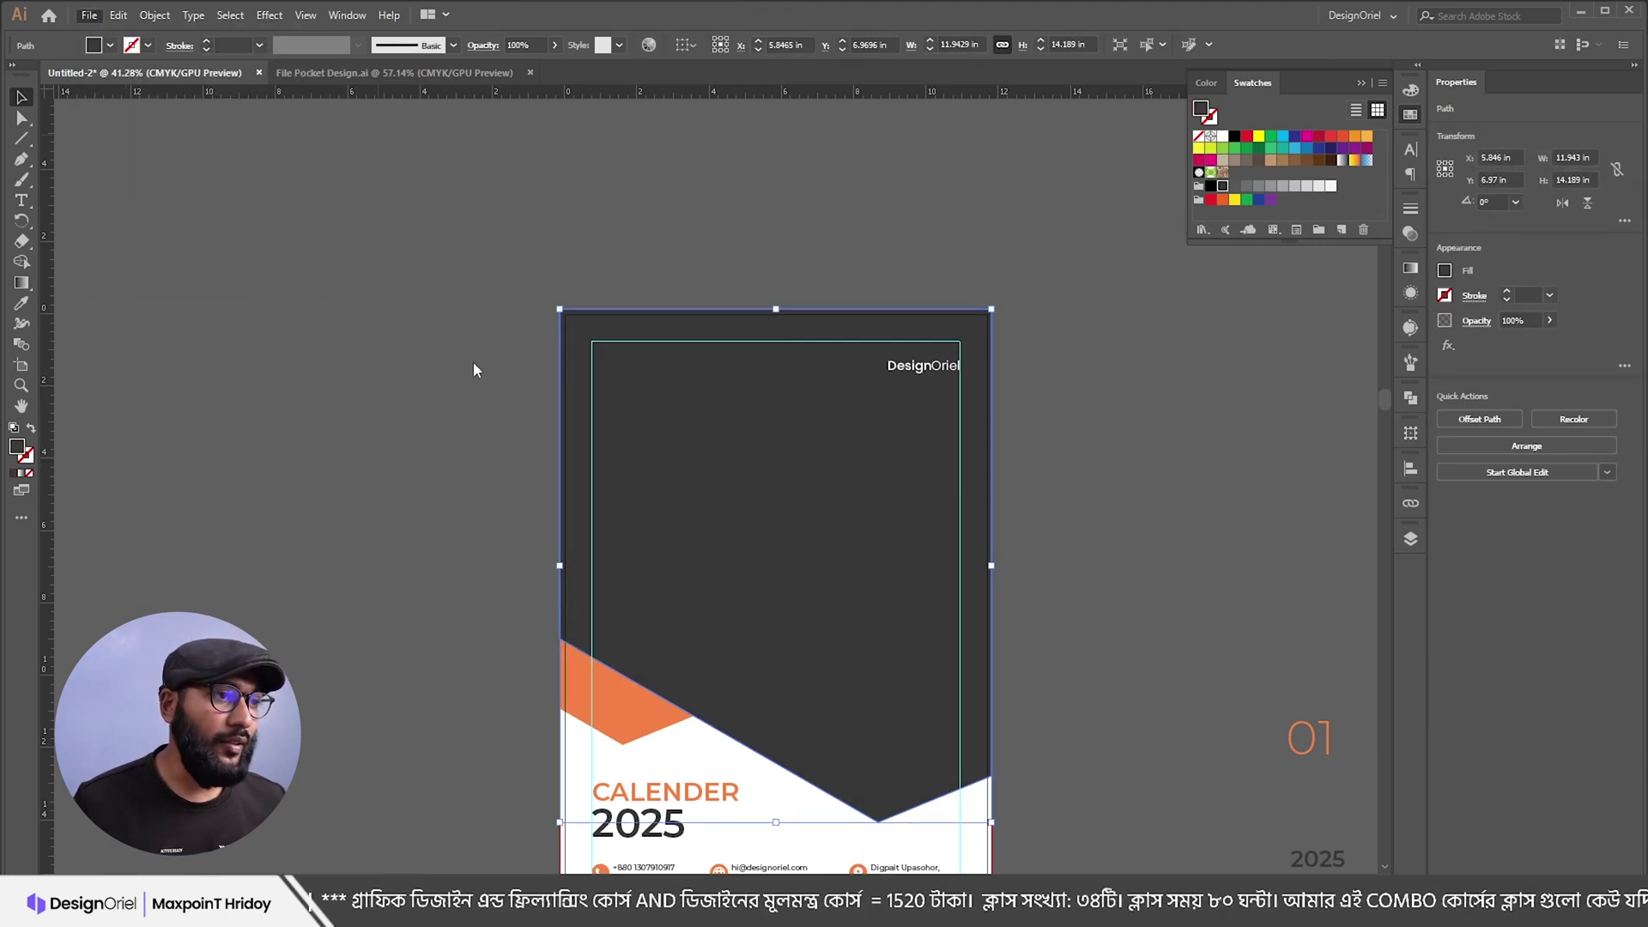
scroll(678, 347, down, 10)
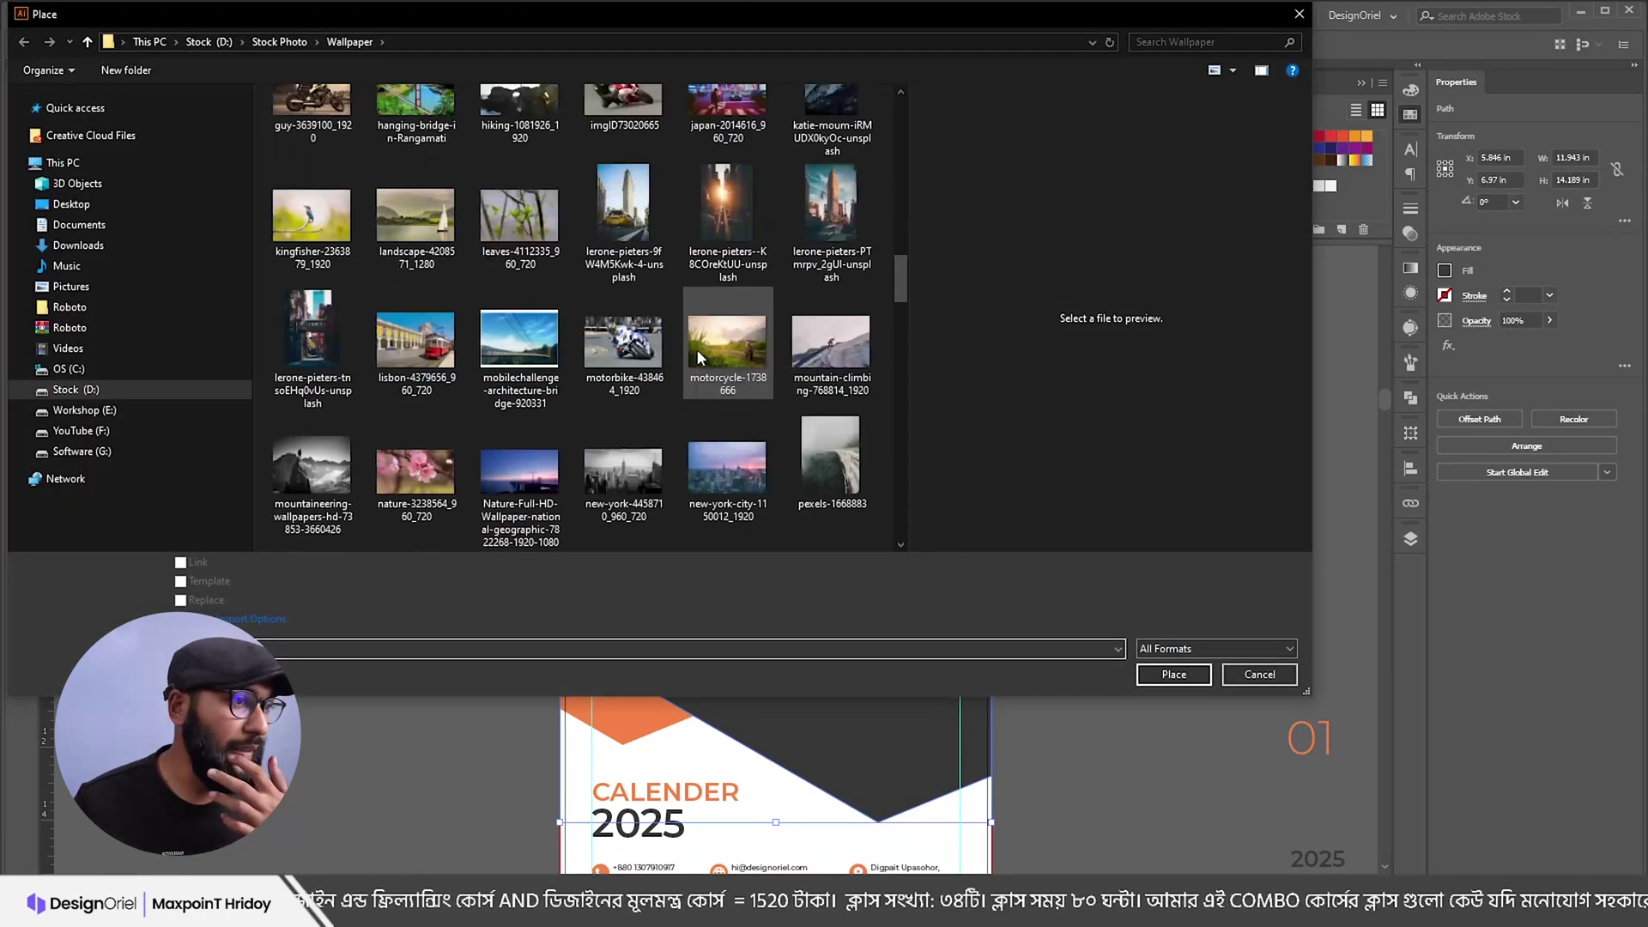
double_click(728, 206)
drag(539, 200, 1201, 798)
Step: Position the street photo over the cover, enlarge it to about 12.05 in wide, and embed it
drag(818, 598, 840, 556)
drag(966, 481, 996, 486)
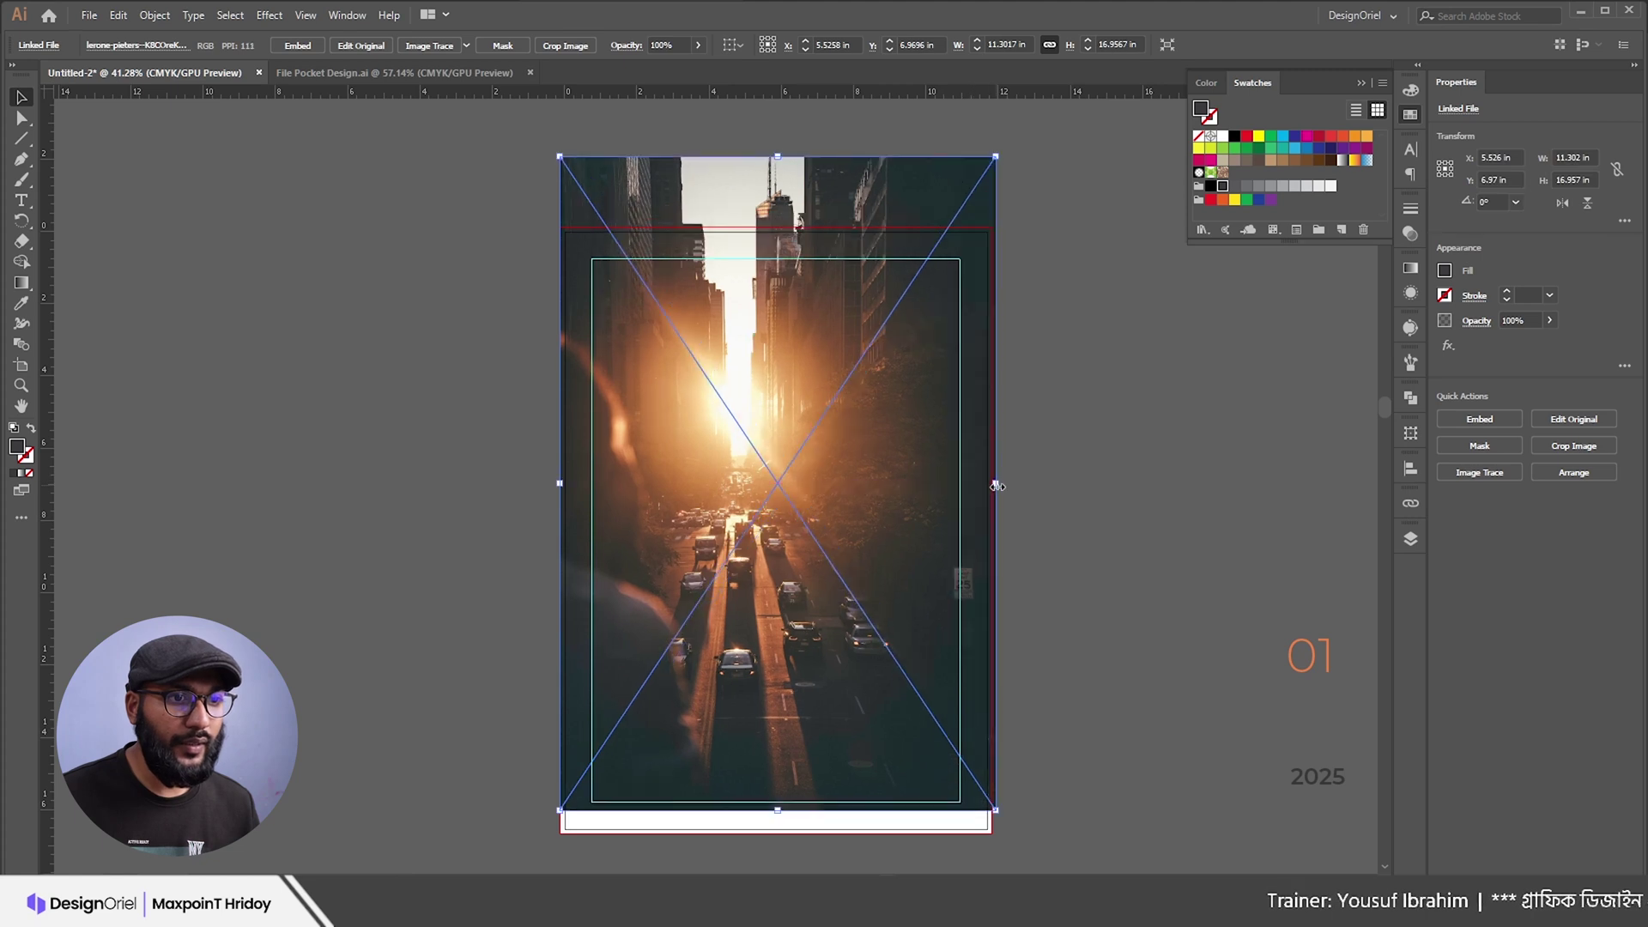
click(297, 44)
Step: Send the street photo backward until it lies behind the dark shape and the rest of the cover artwork
right_click(662, 307)
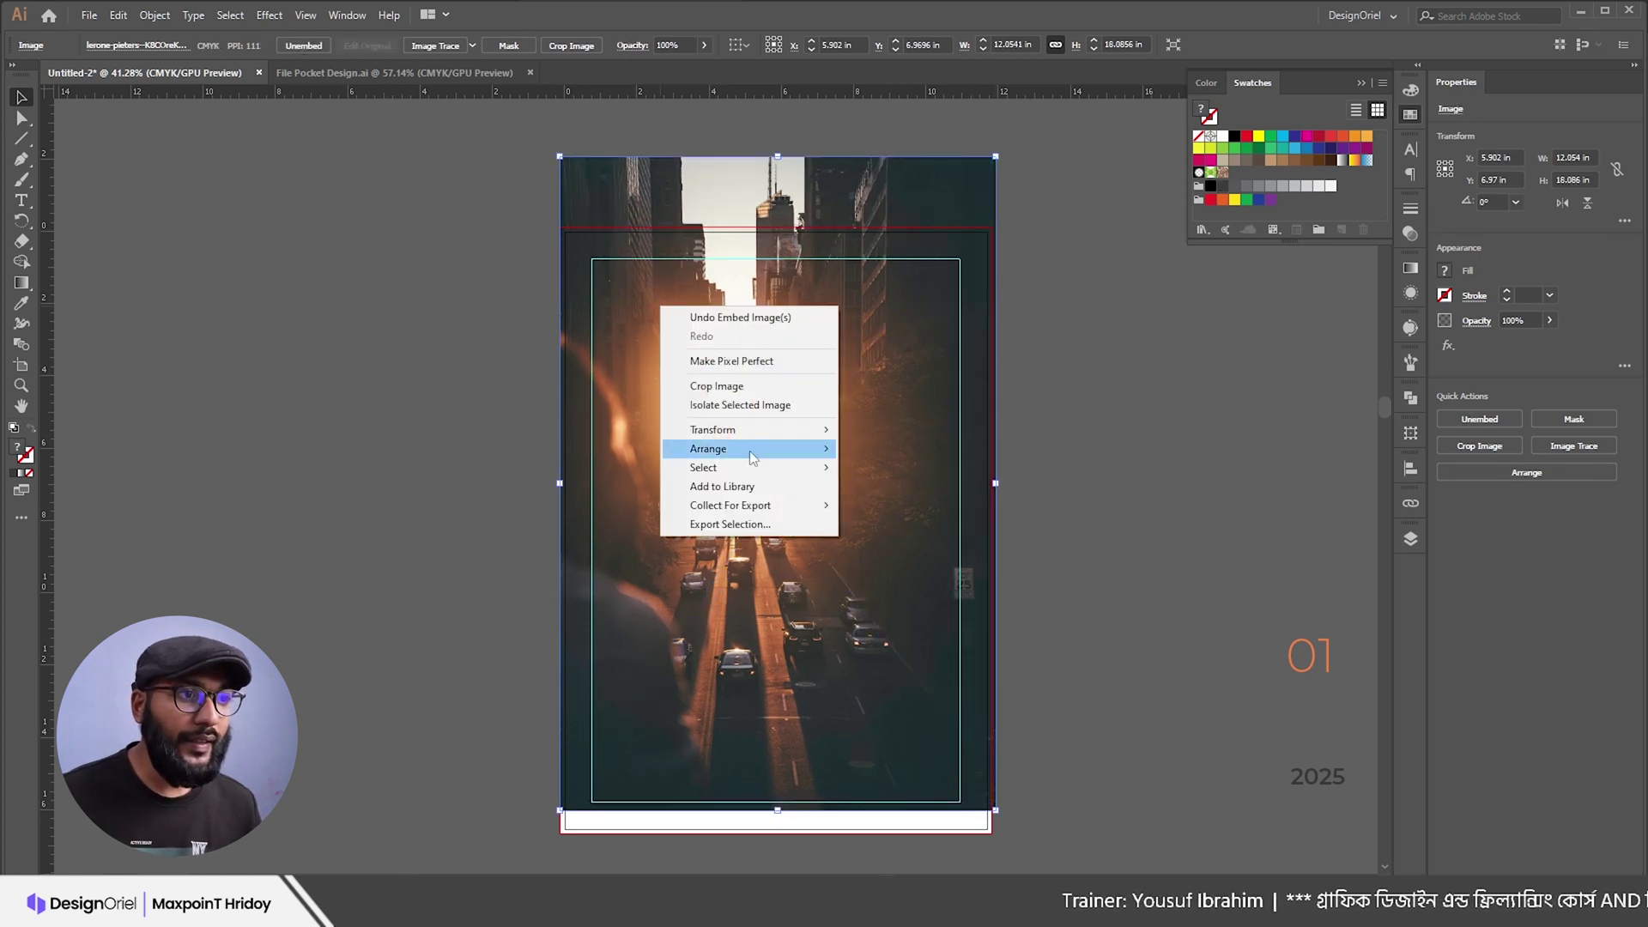
mouse_move(754, 453)
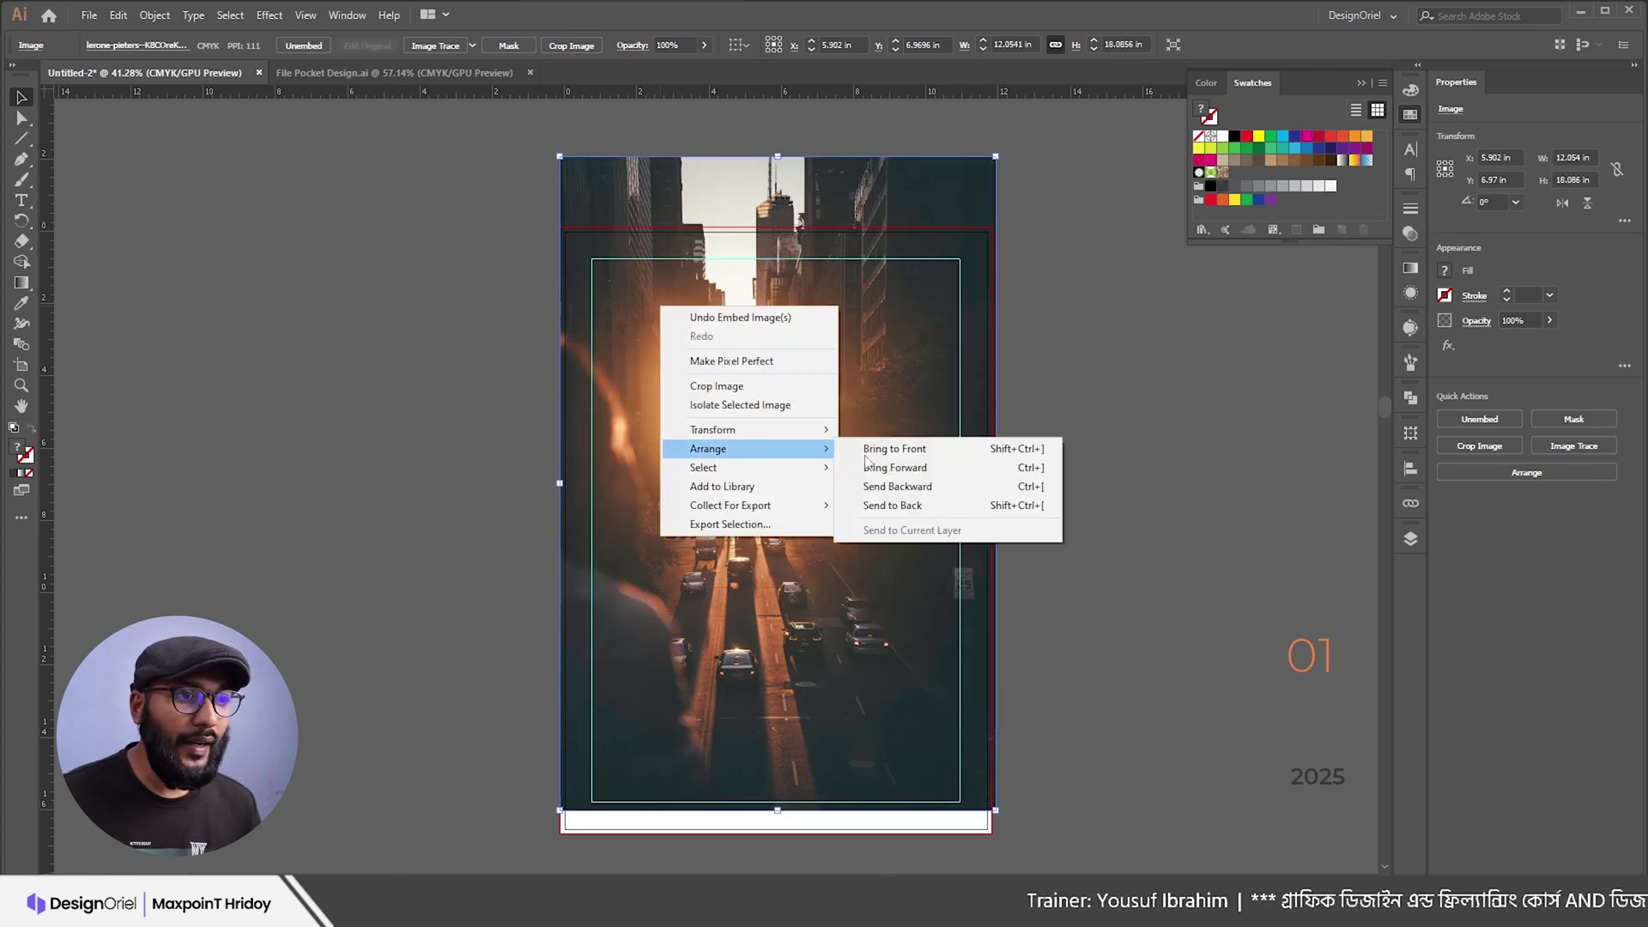
click(919, 507)
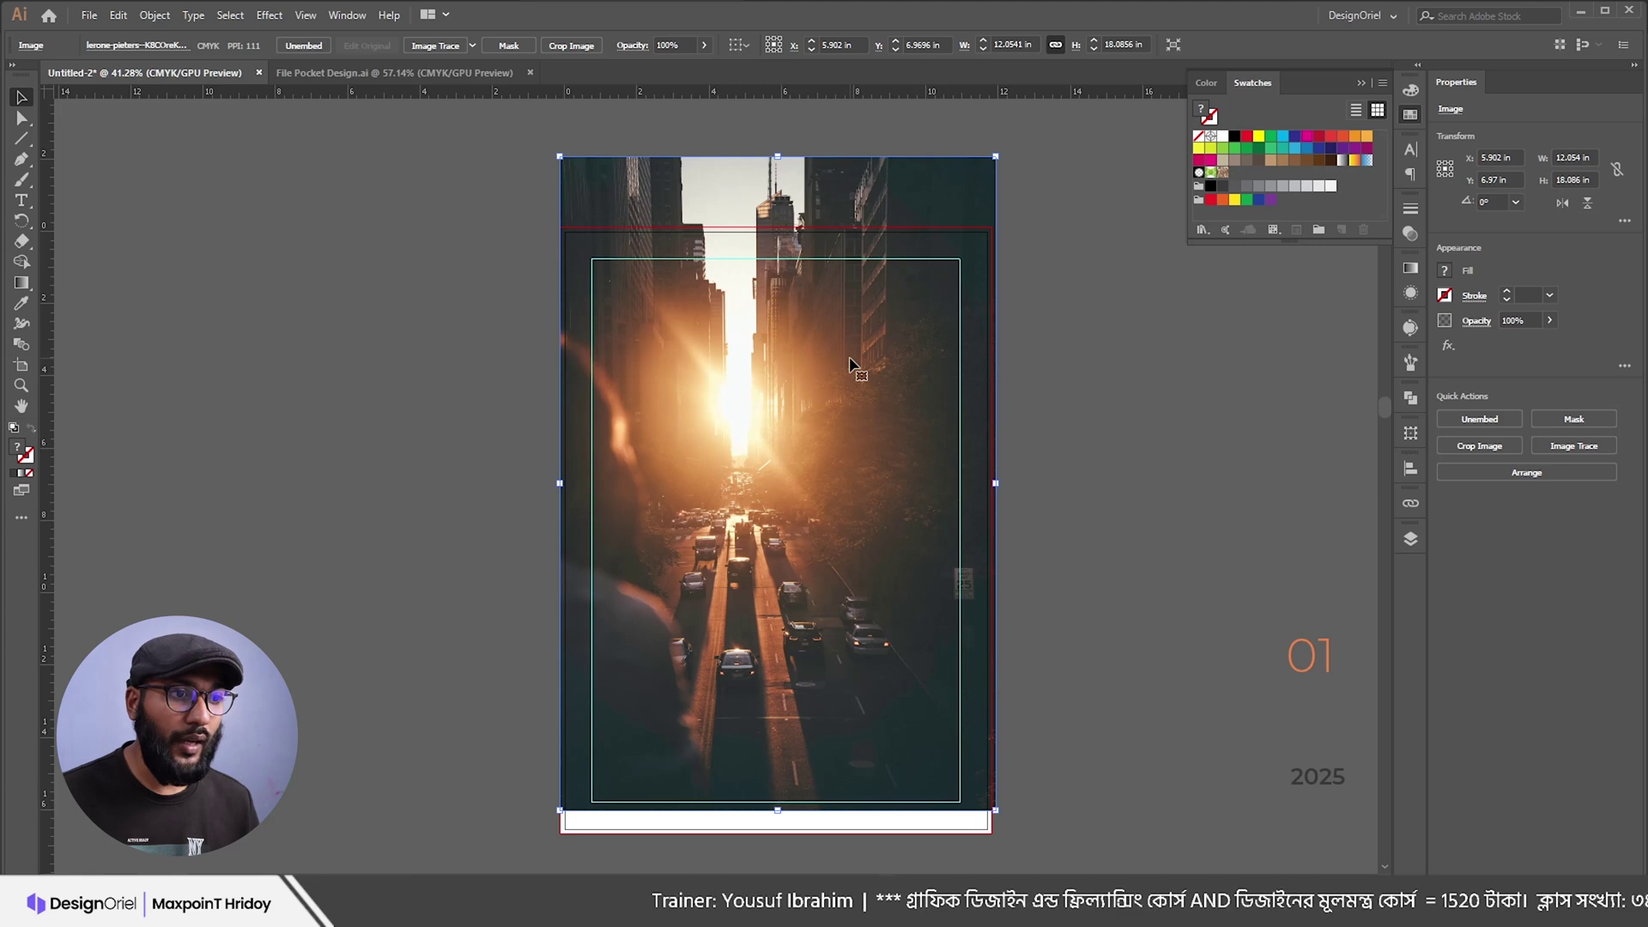
scroll(850, 365, down, 5)
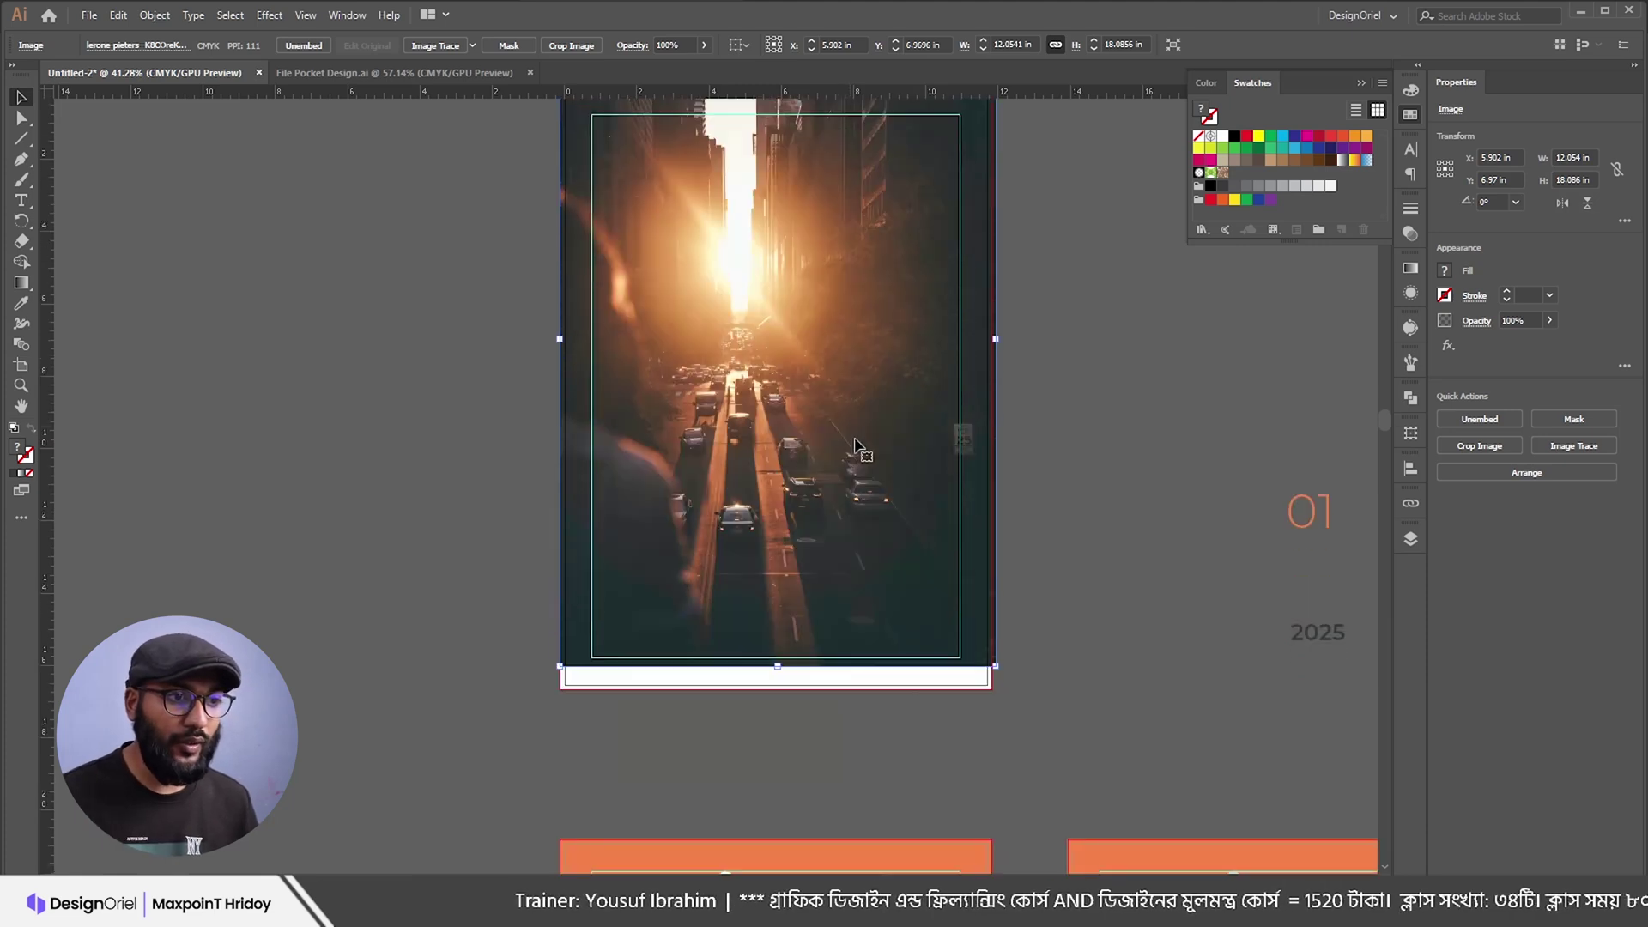
scroll(867, 496, up, 6)
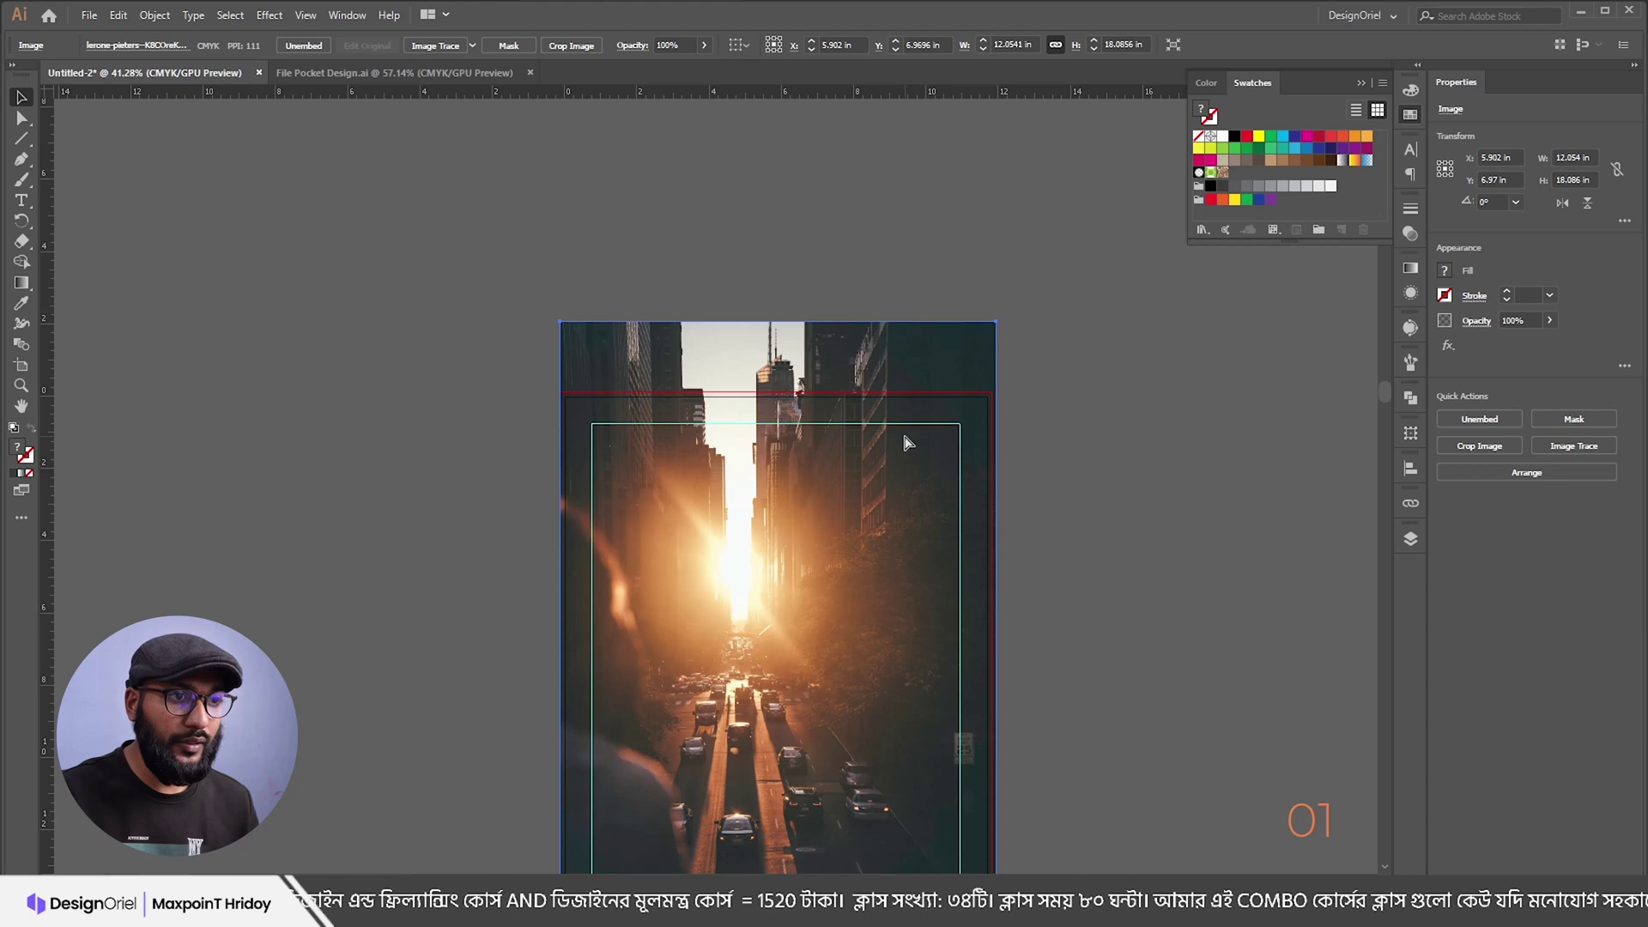
key(ctrl+shift+bracketleft)
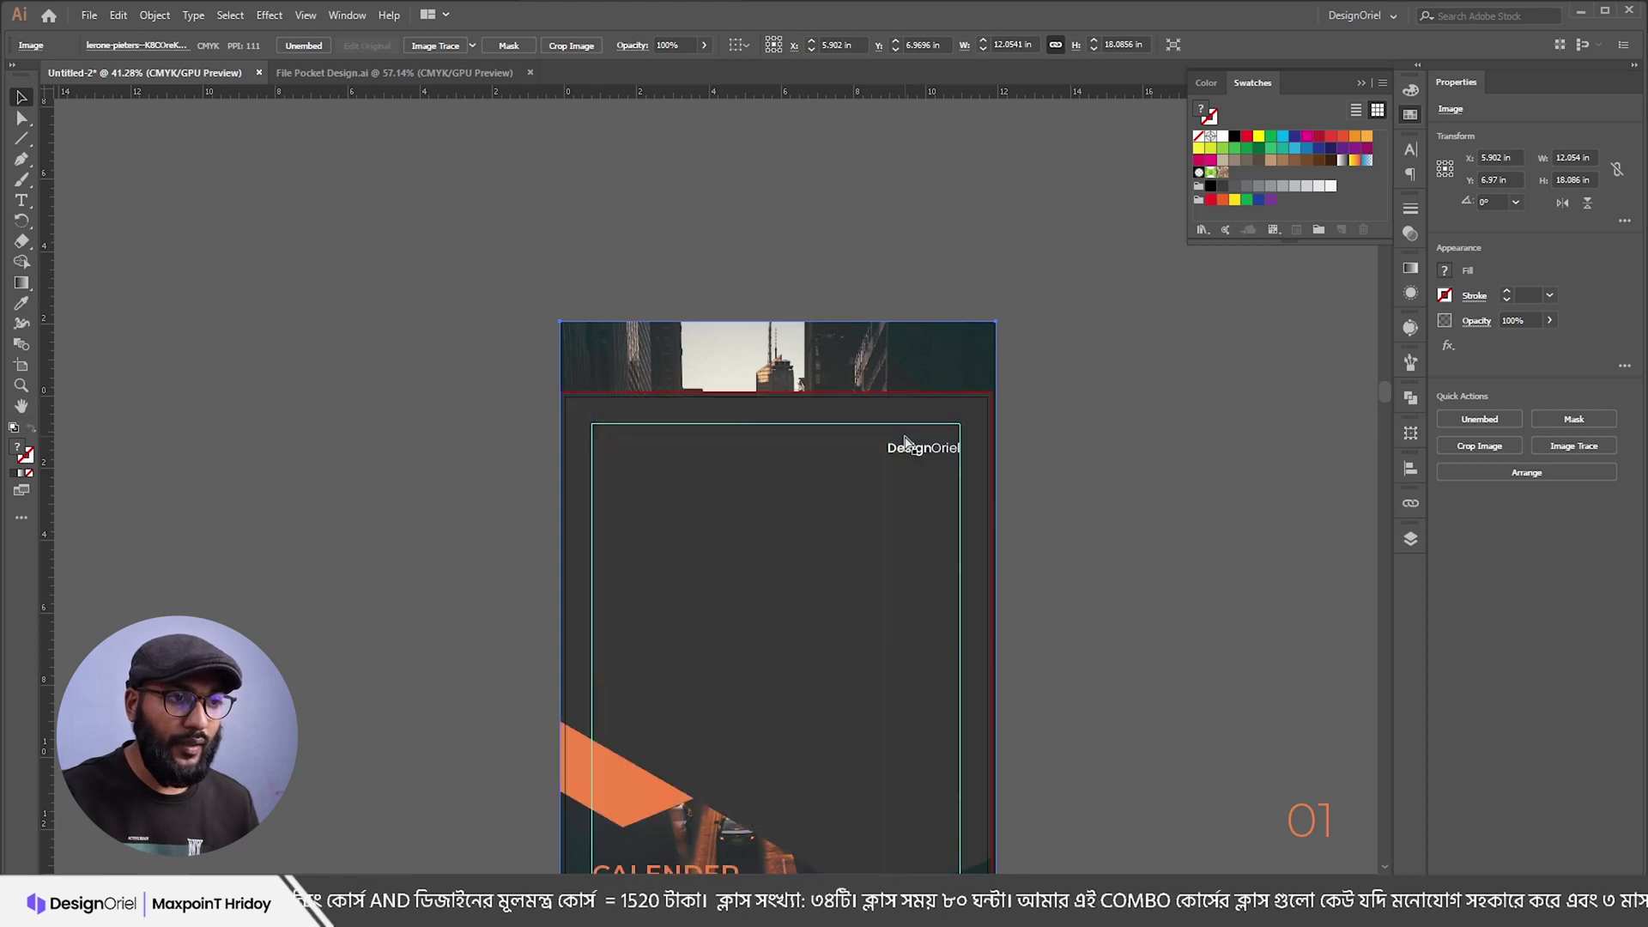
scroll(893, 498, down, 2)
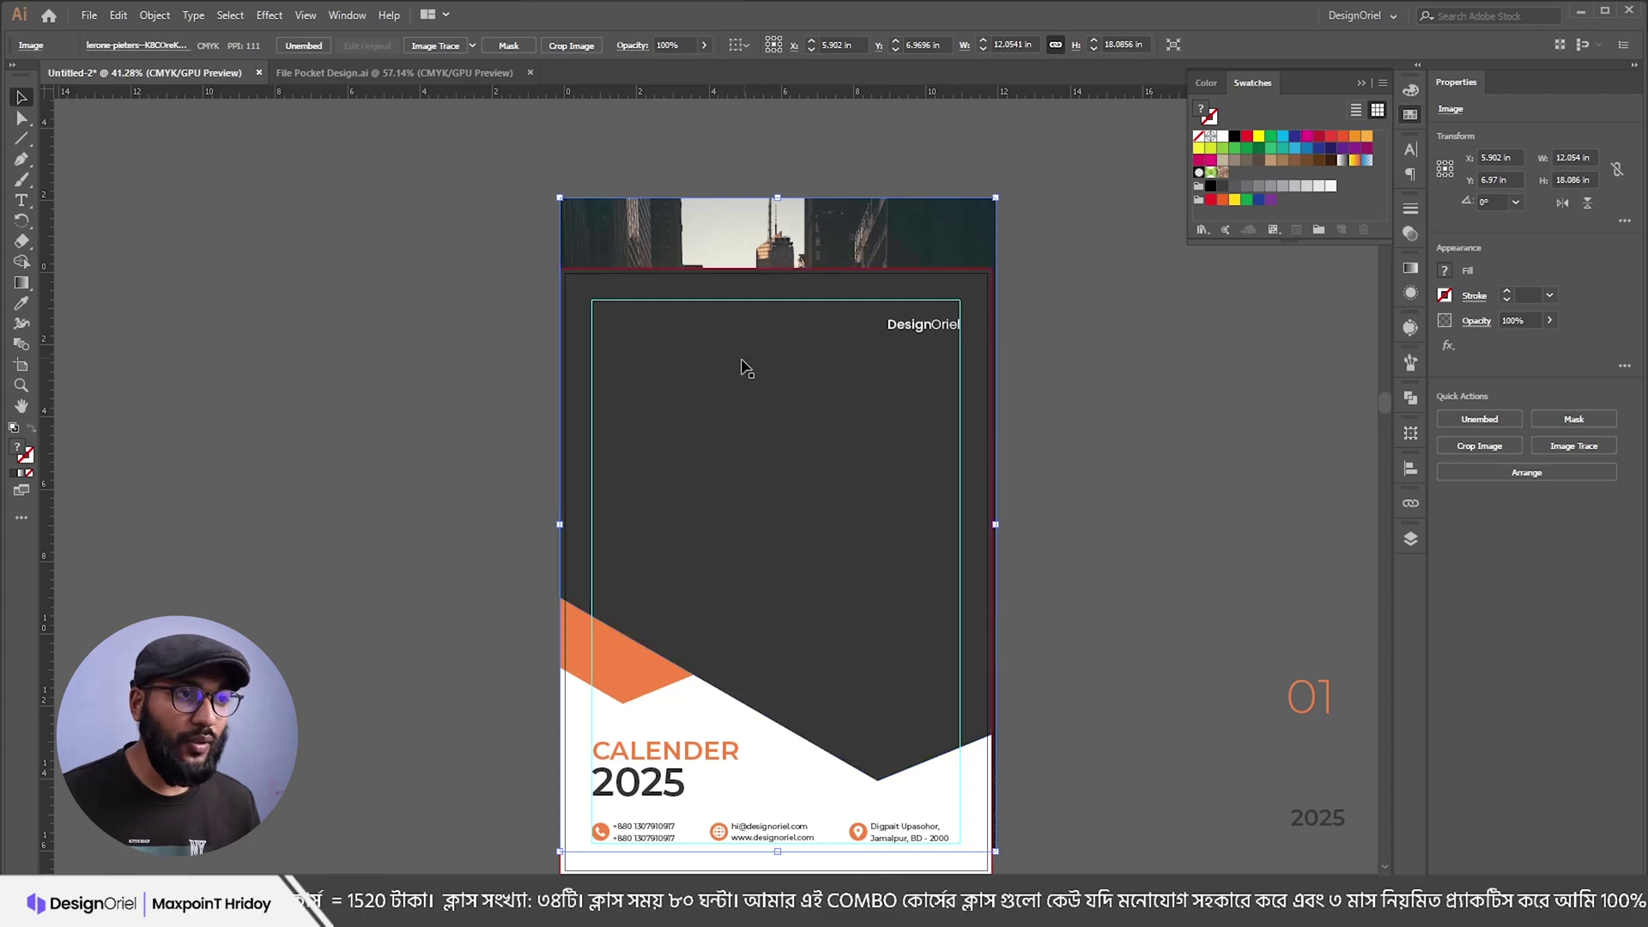
Step: Clip the street photo to the dark shape with a clipping mask
shift+click(700, 412)
right_click(729, 396)
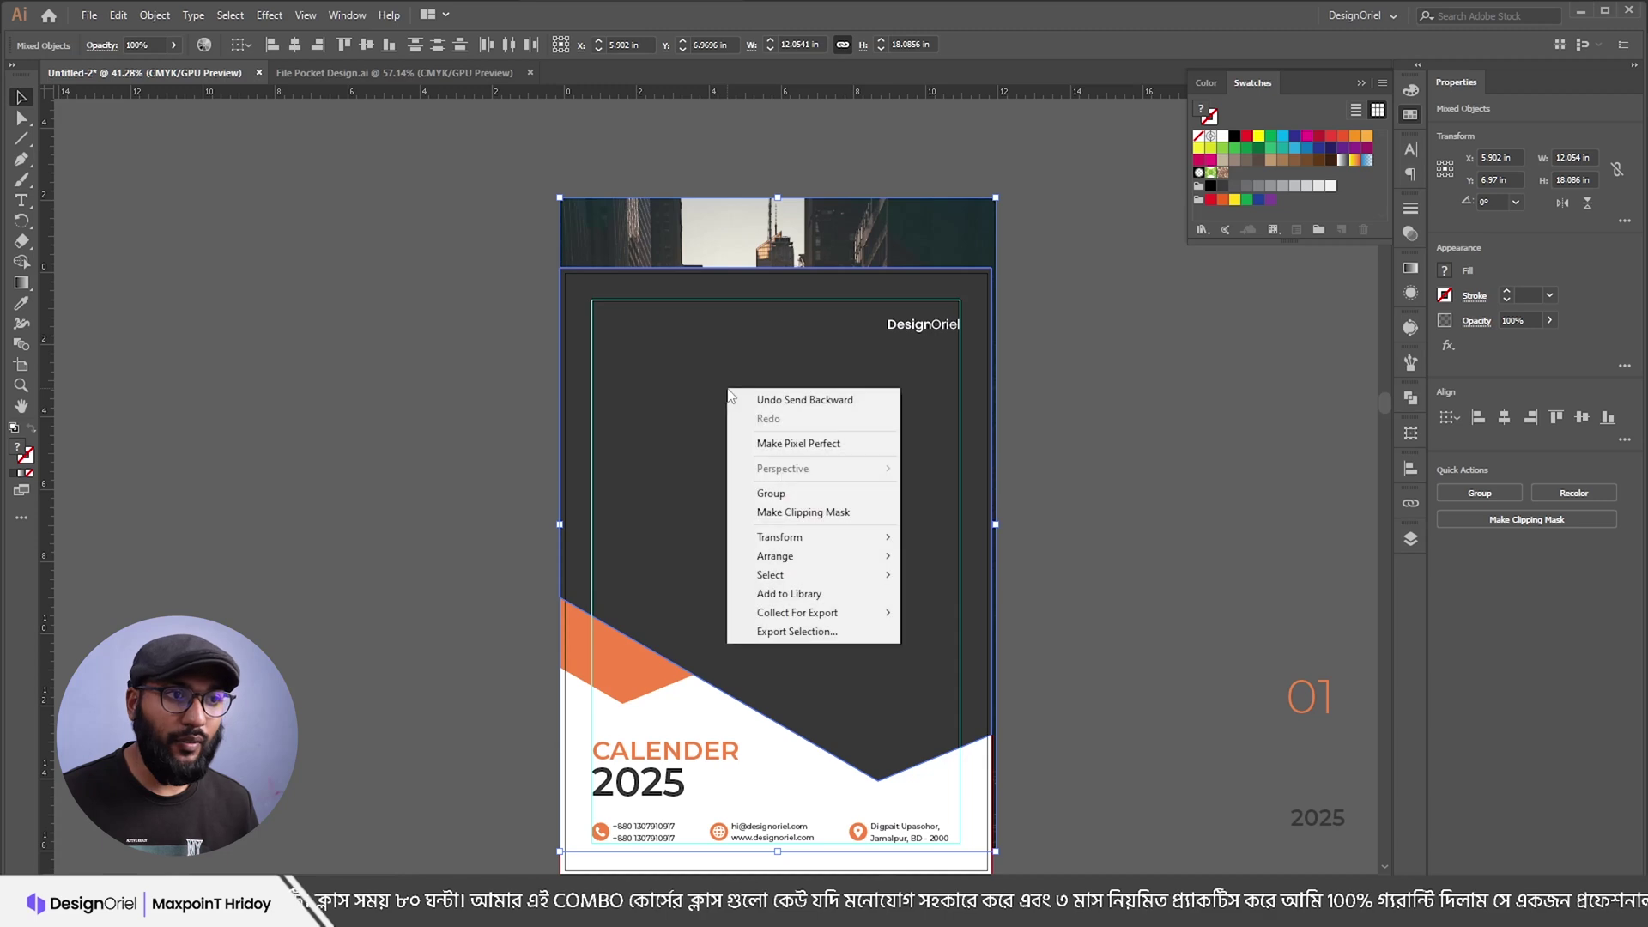
click(831, 514)
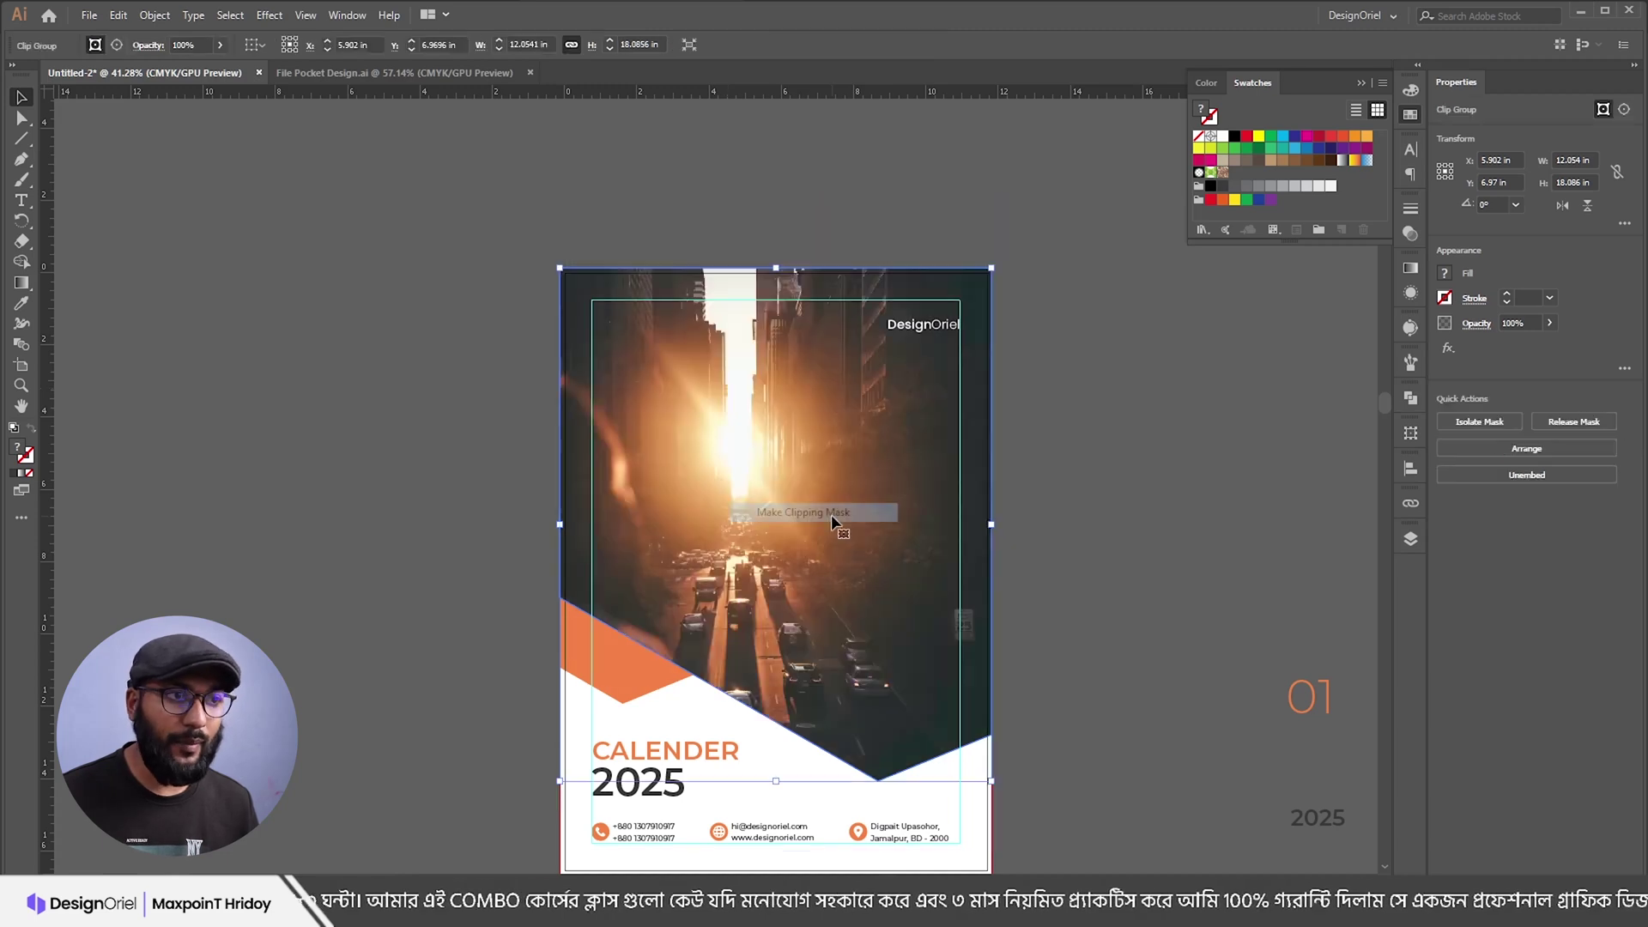
click(1085, 451)
Step: Move the street photo up inside its mask and enlarge it proportionally to about 13.96 in wide
click(22, 118)
click(796, 568)
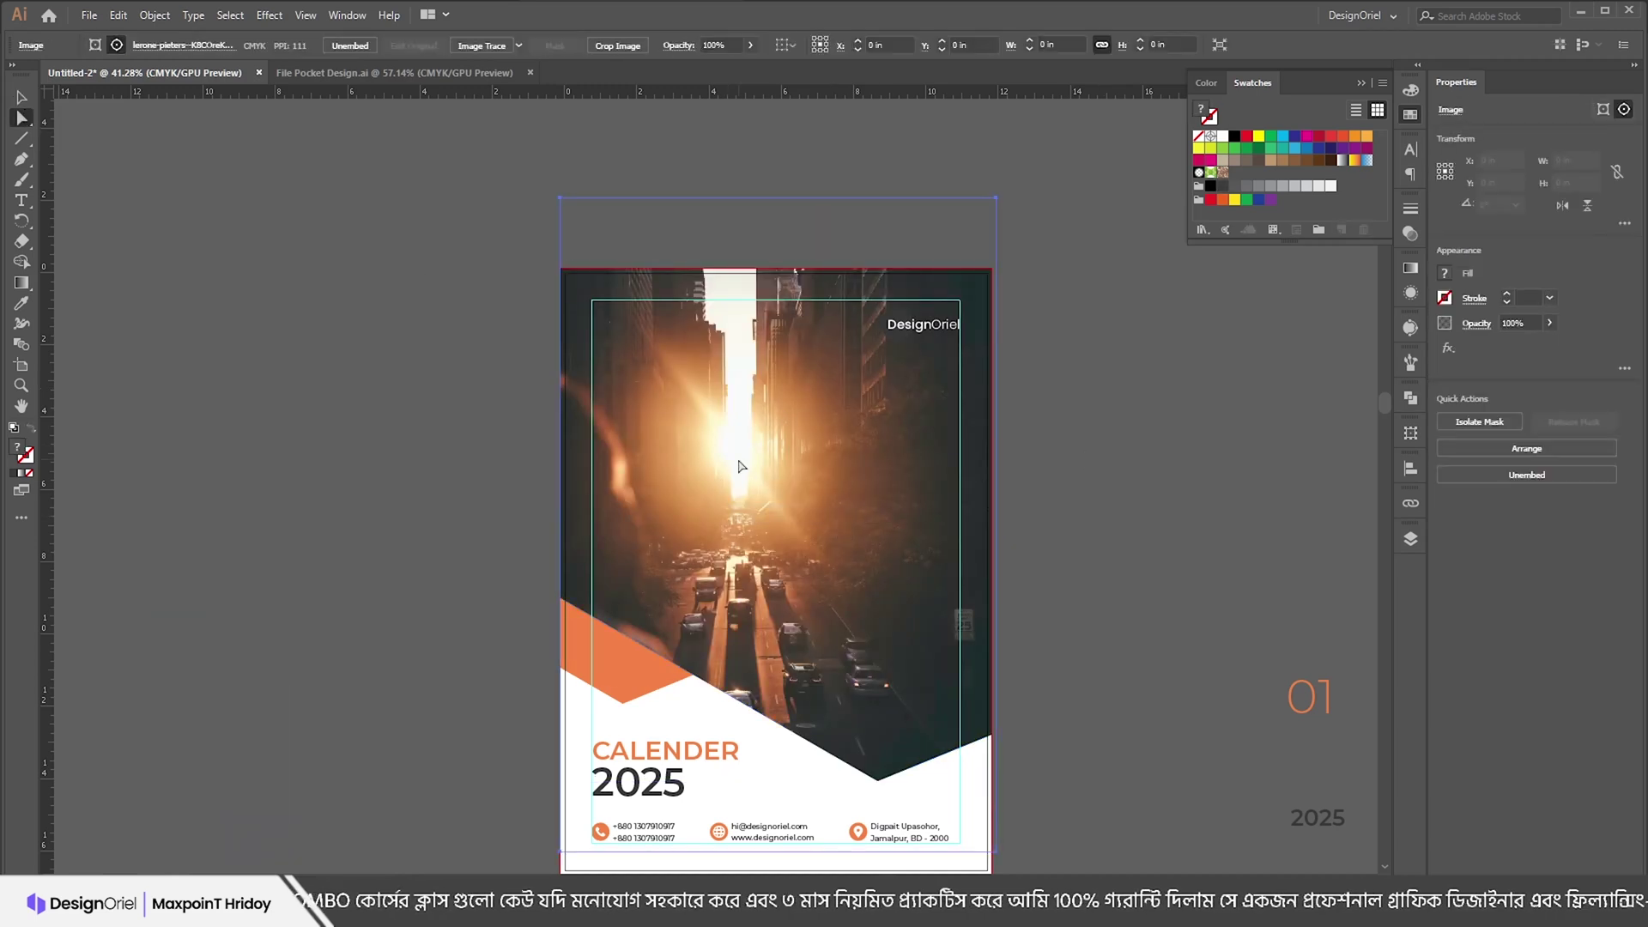
drag(796, 568, 797, 516)
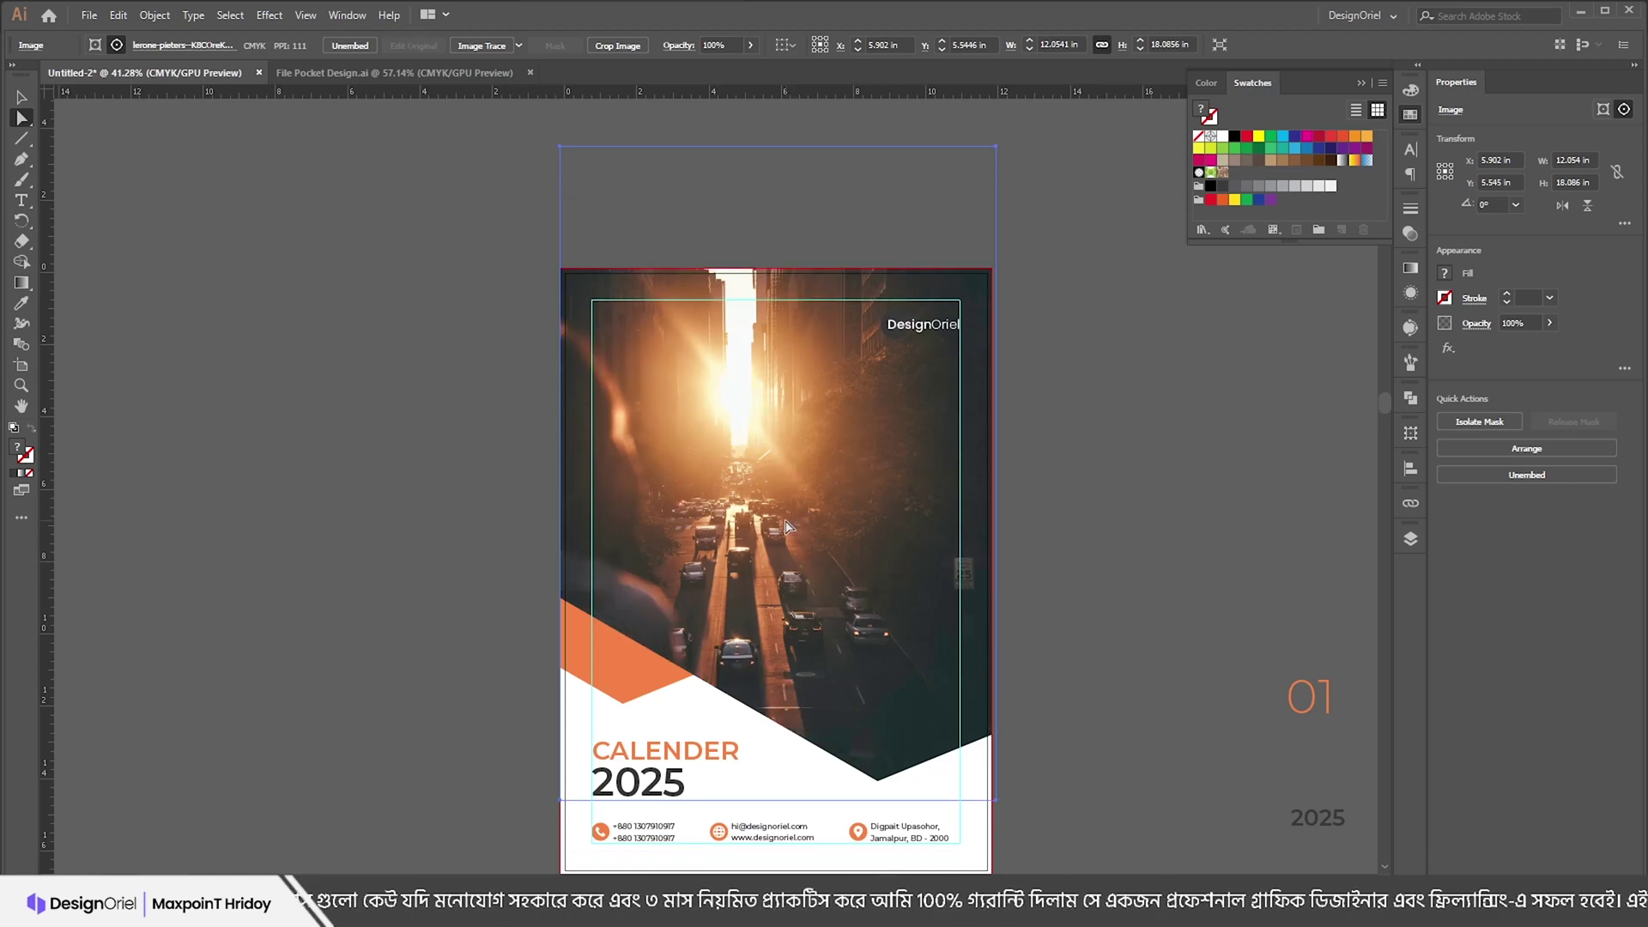
key(v)
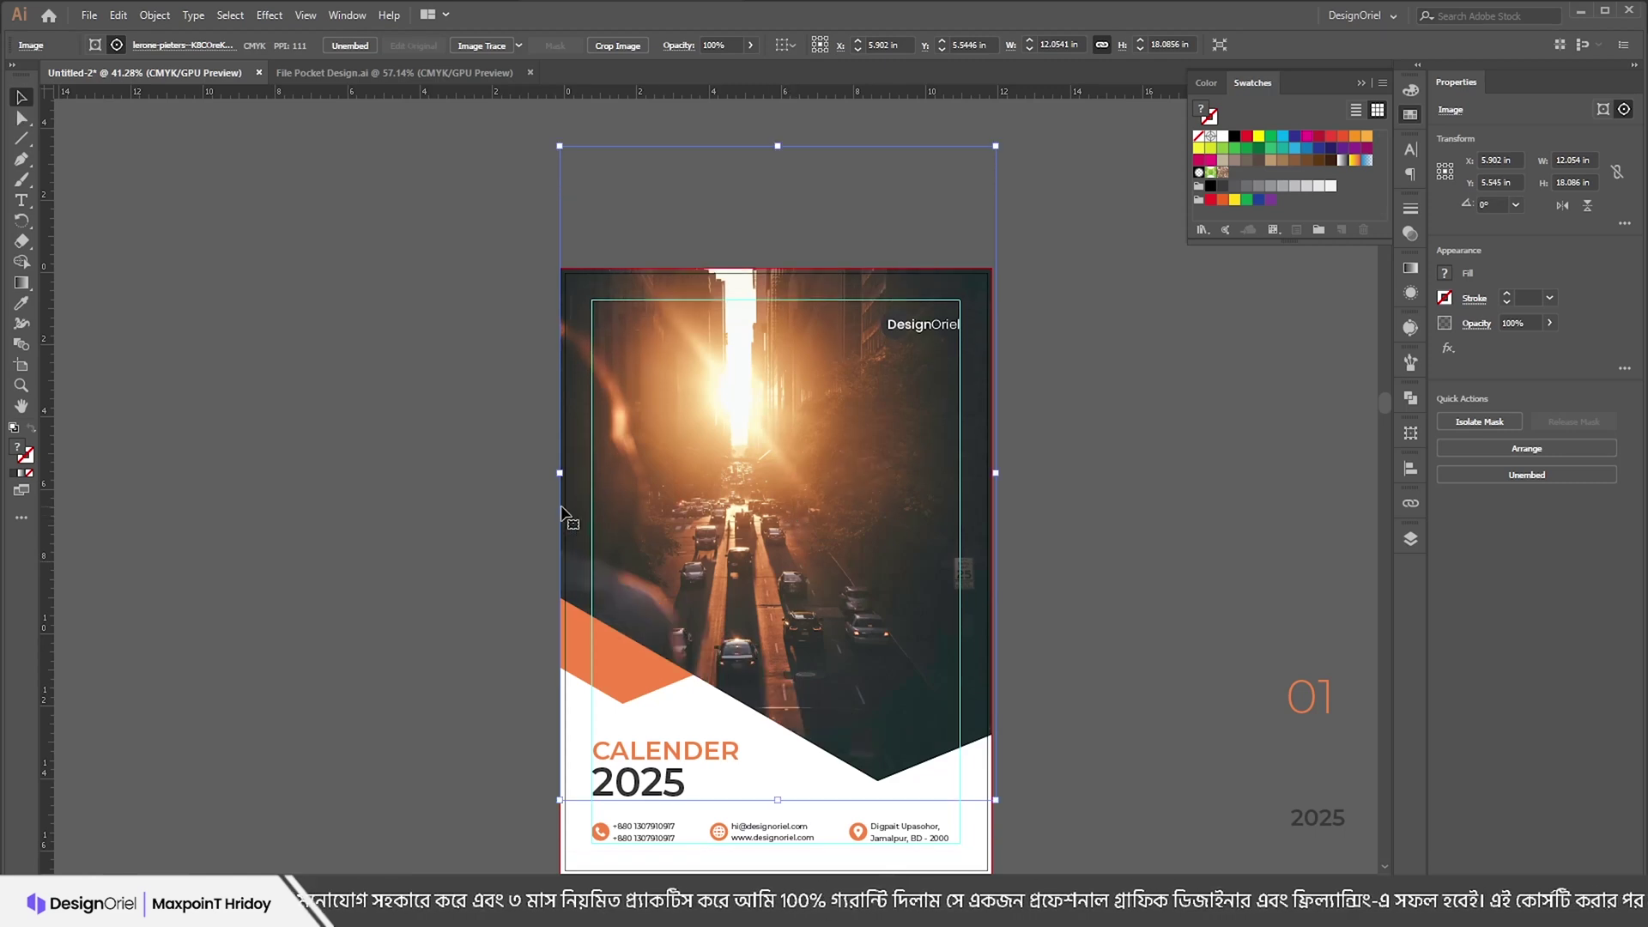
drag(561, 475, 496, 475)
drag(731, 507, 760, 486)
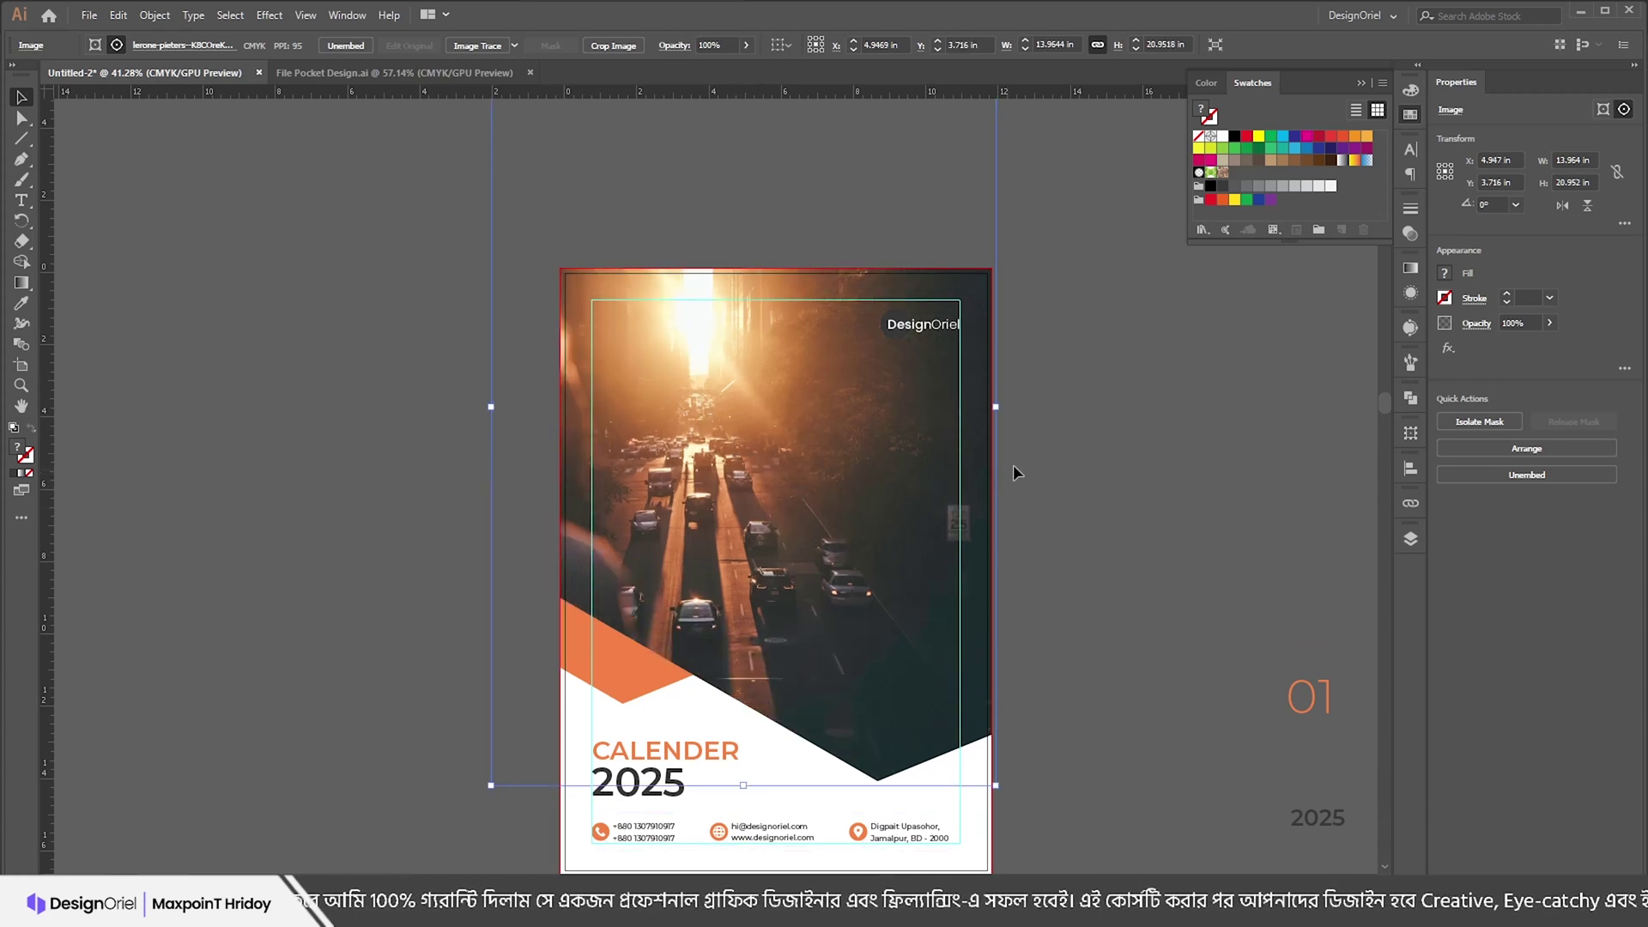
click(1061, 431)
Step: Colour the circle behind the DesignOriel logo with the orange sampled from the cover's shape
key(a)
click(897, 310)
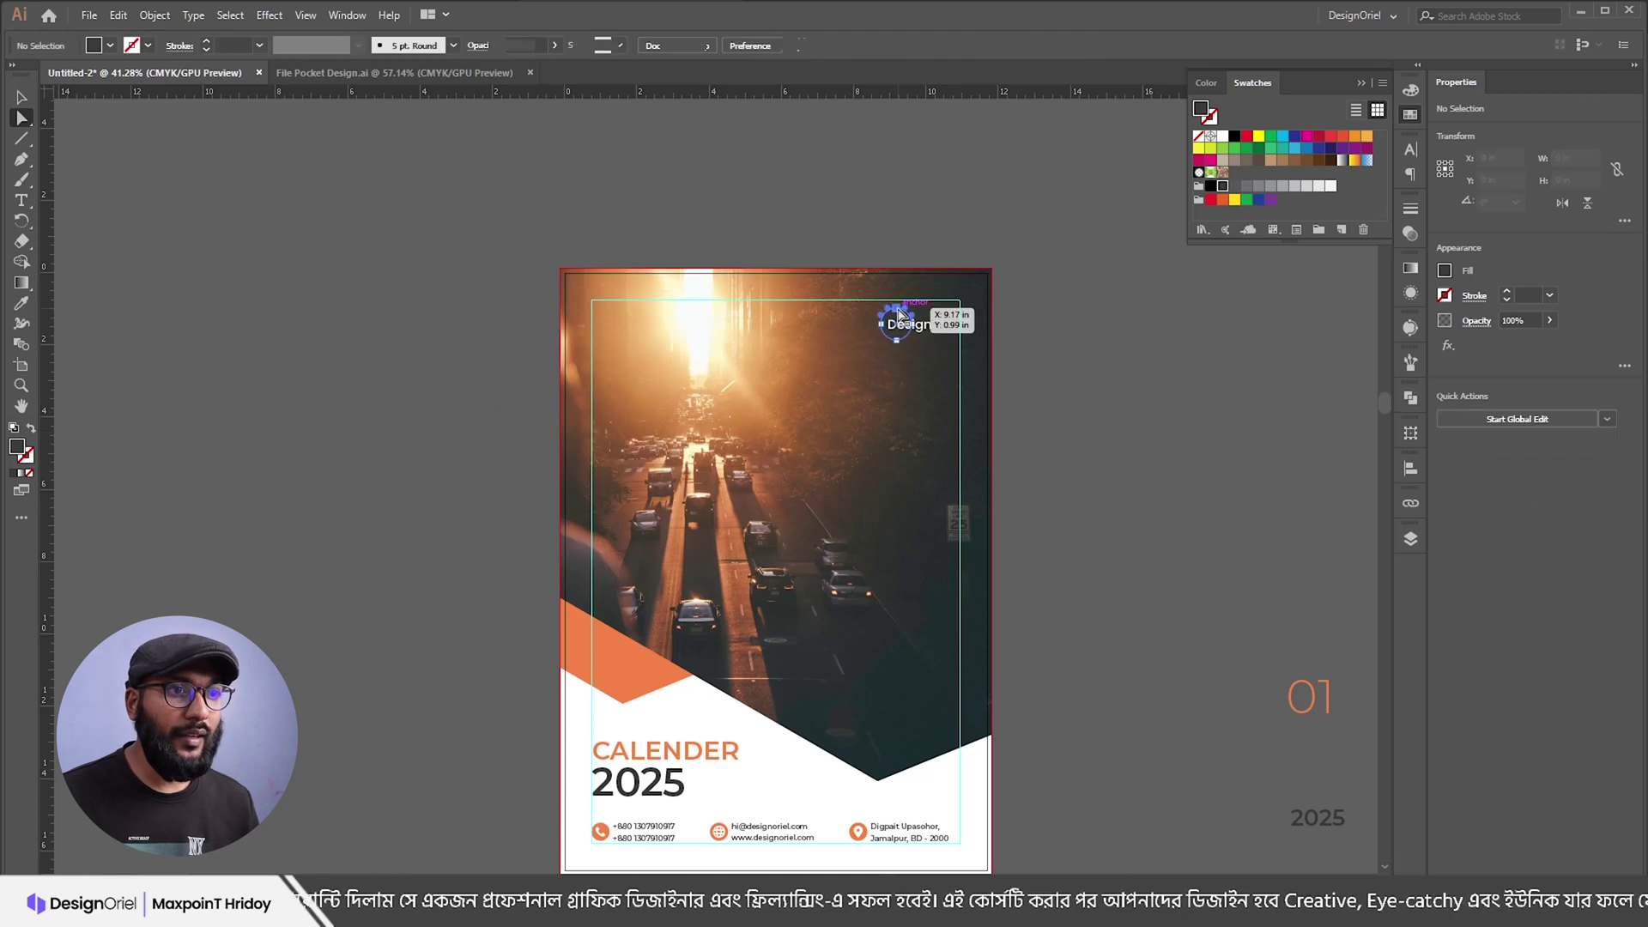
click(30, 304)
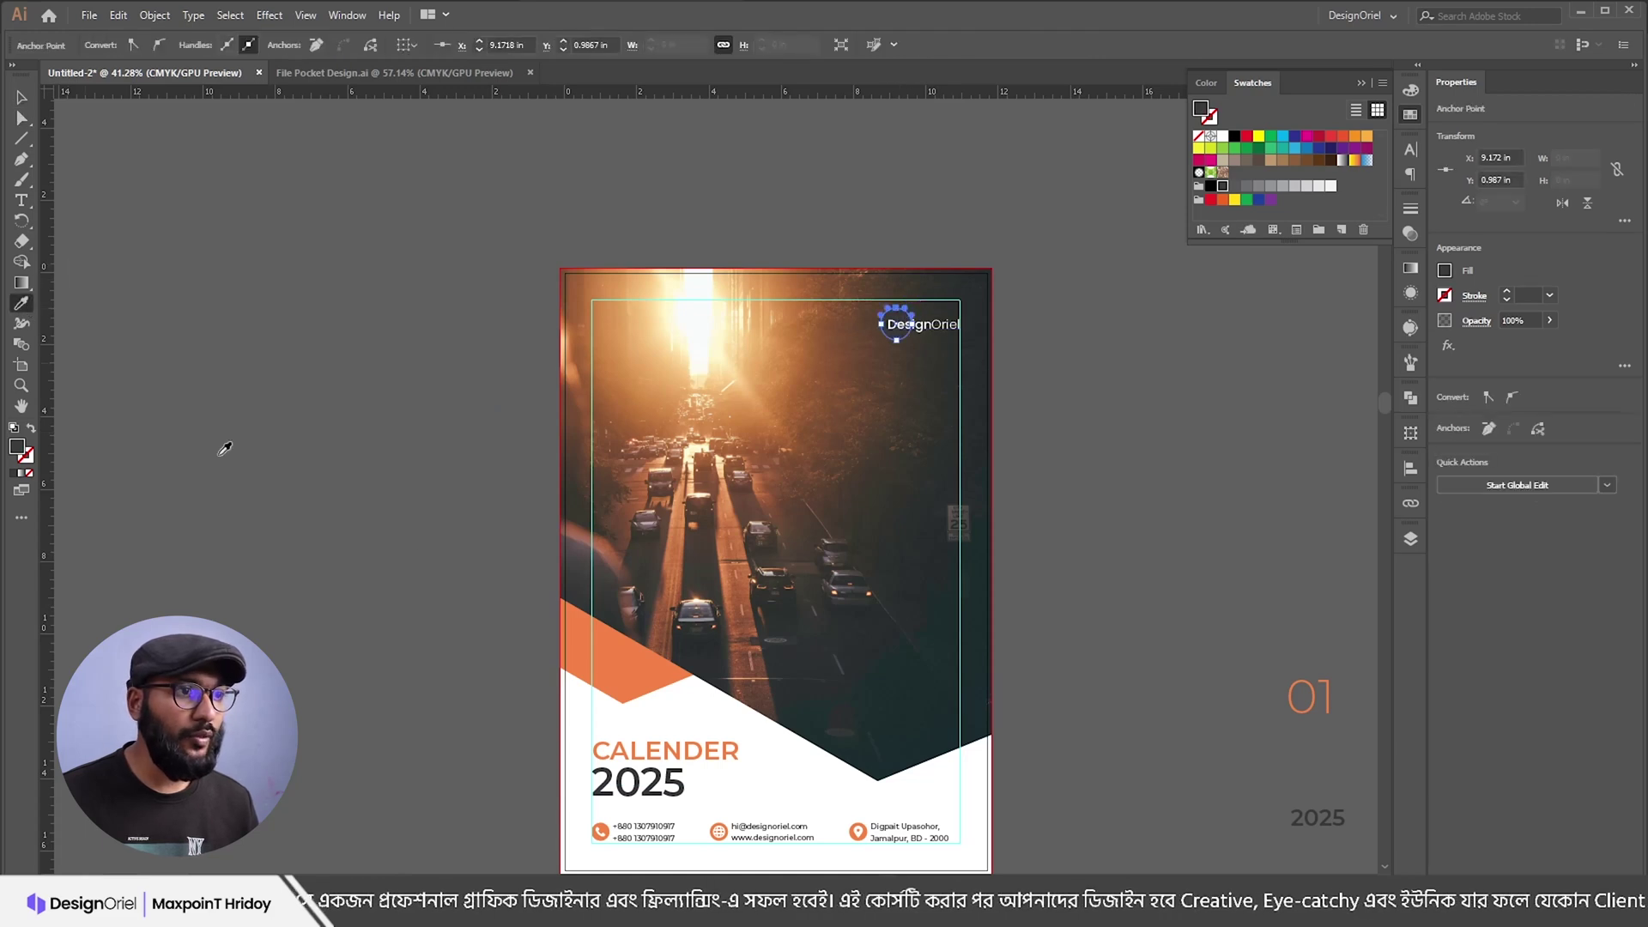
click(643, 669)
key(v)
click(1071, 418)
Step: Hide the guides and artboards to preview the cover design
scroll(944, 412, up, 3)
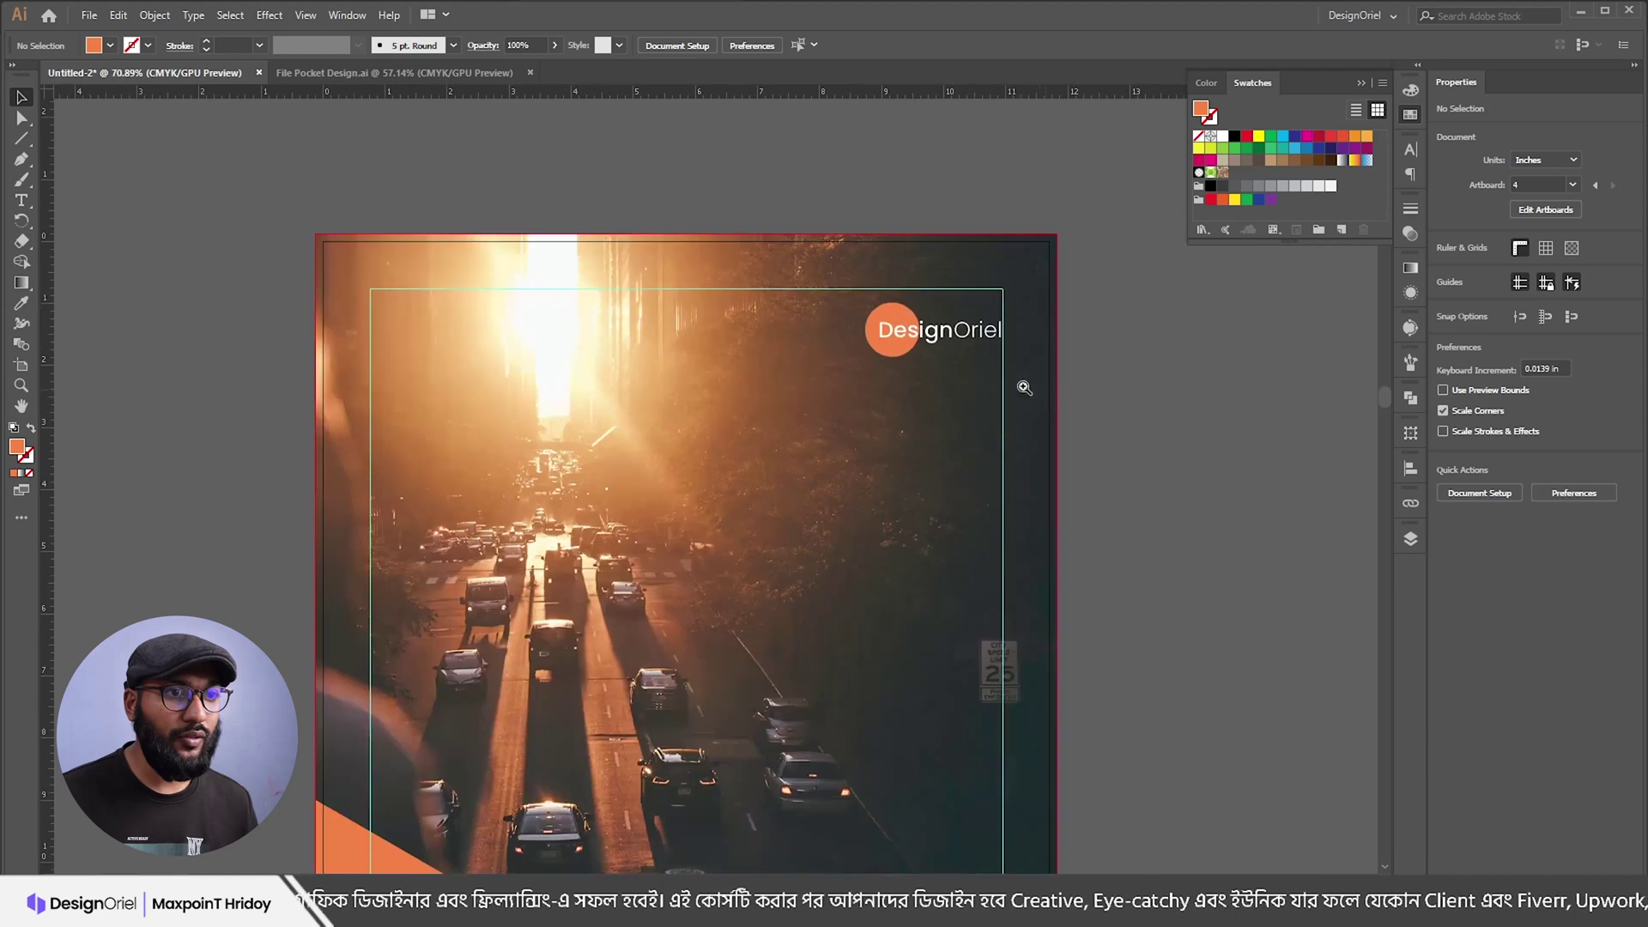
scroll(867, 442, down, 4)
key(ctrl+semicolon)
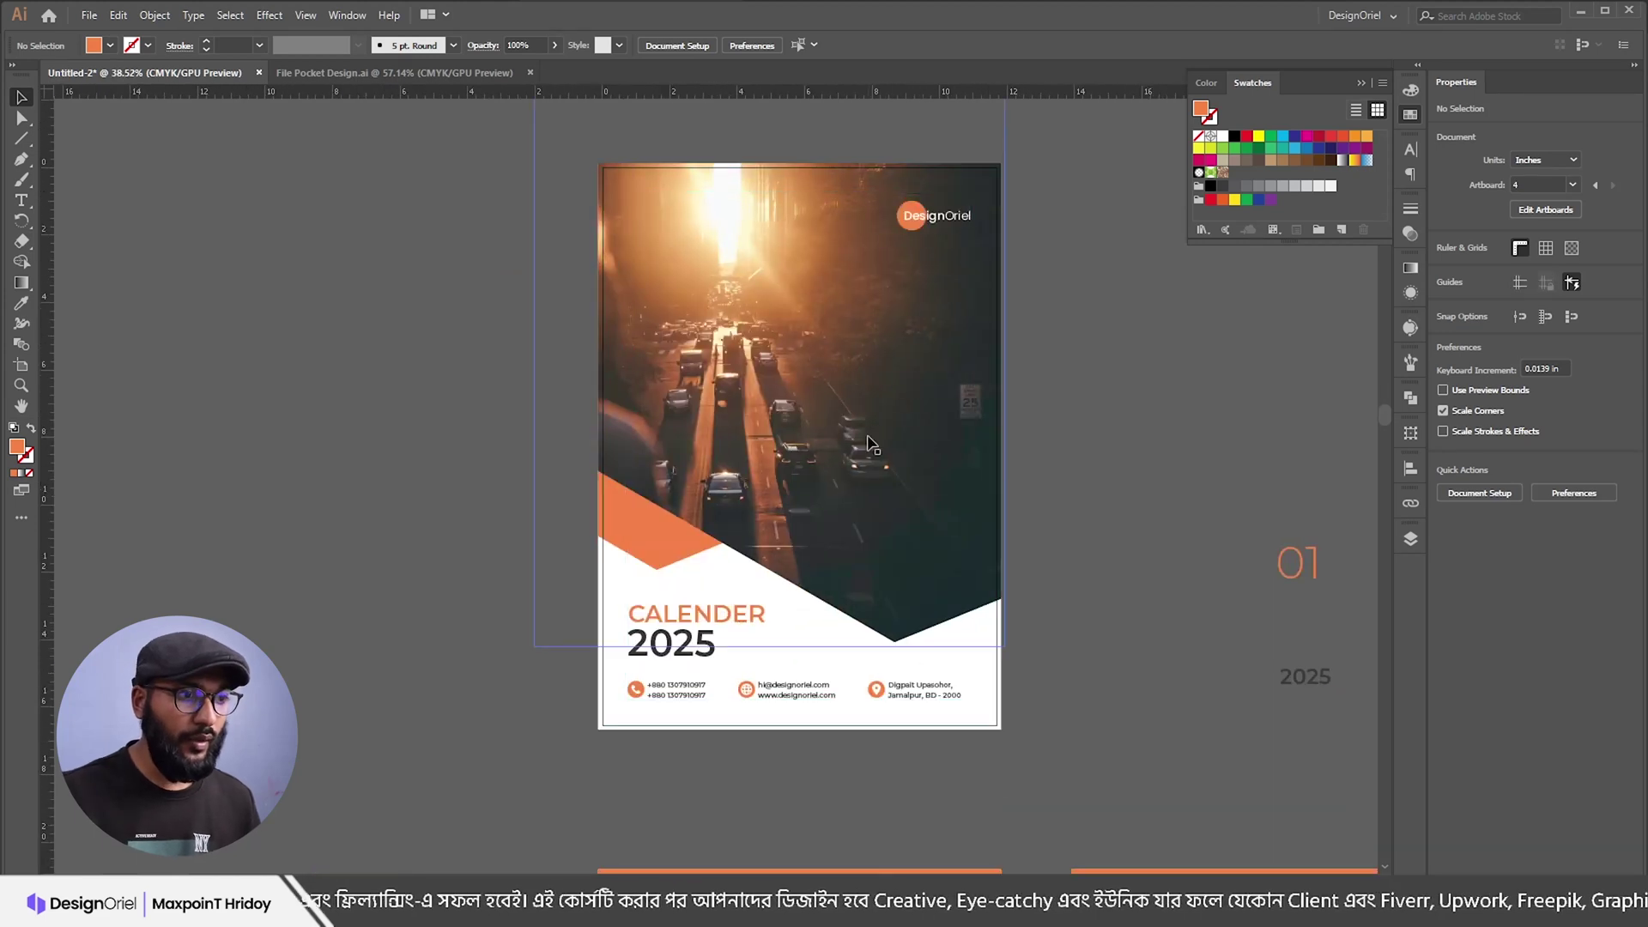
key(ctrl+shift+h)
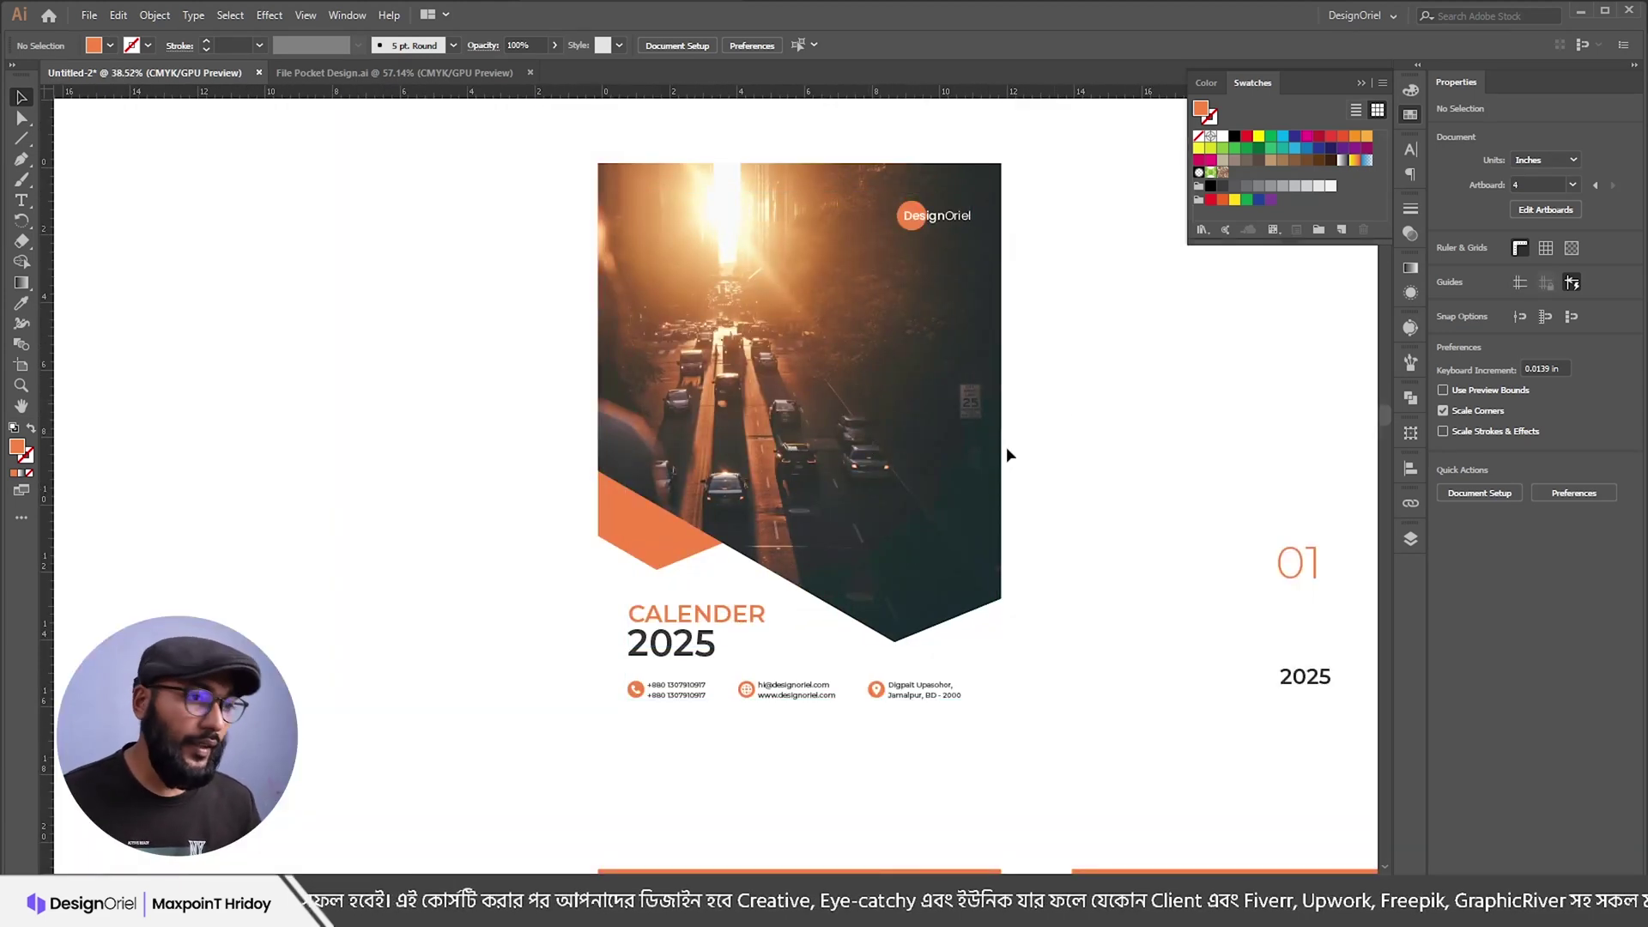
key(a)
click(687, 615)
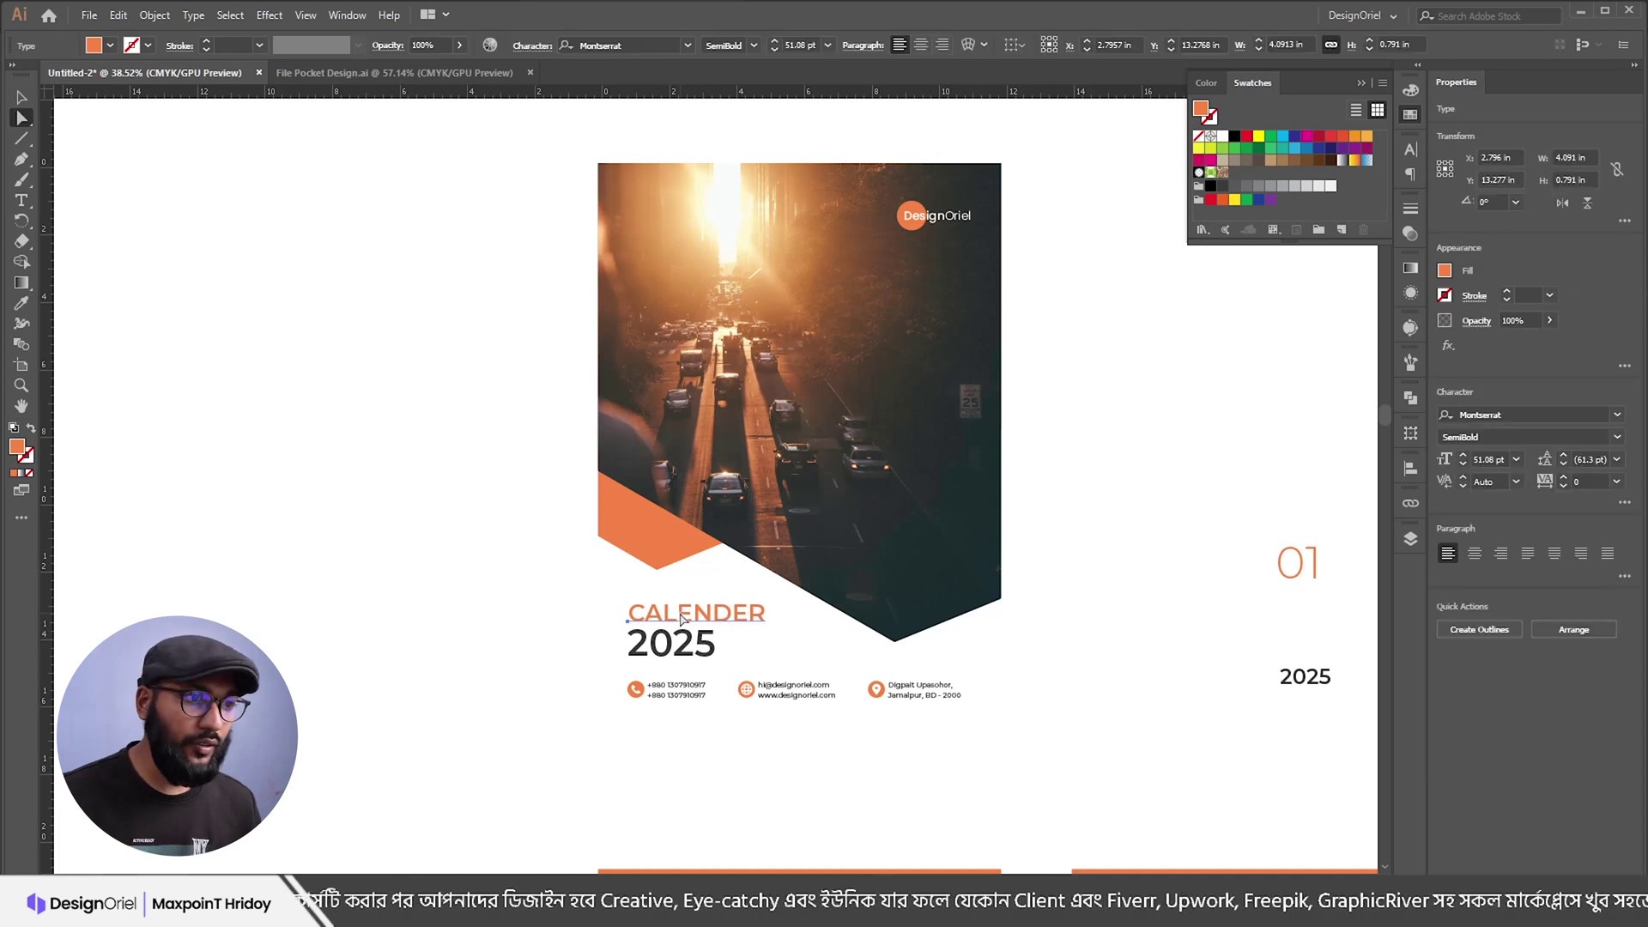
click(1146, 484)
Step: Shift the orange shape slightly down beneath the photo
alt+scroll(798, 429, down, 1)
scroll(678, 440, down, 2)
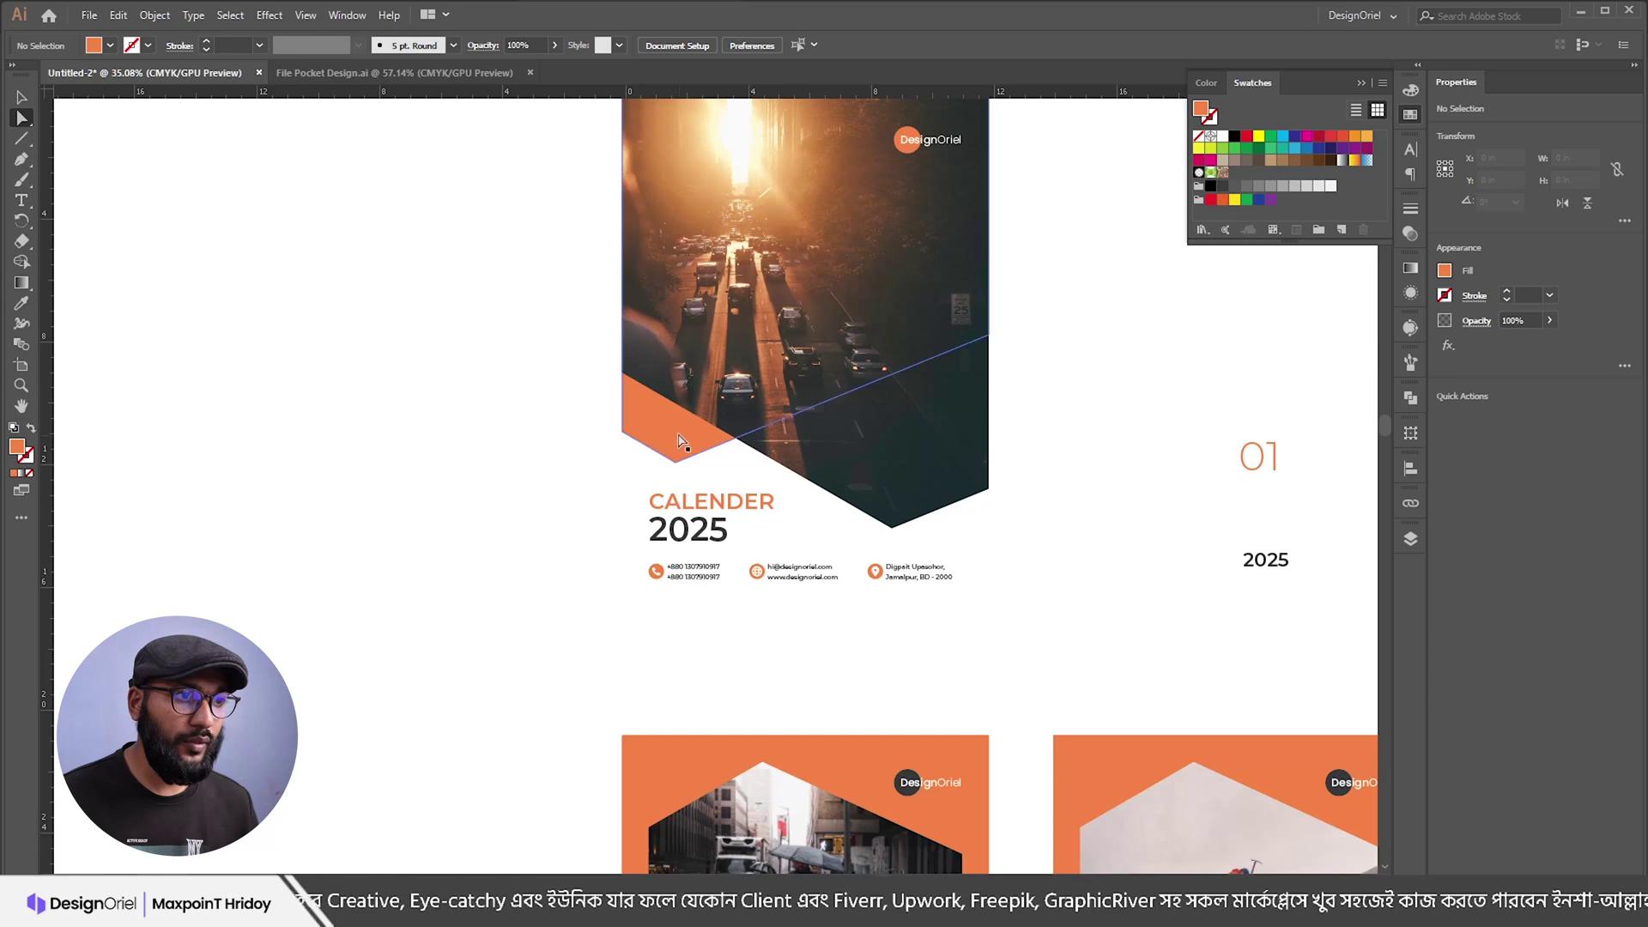
key(v)
drag(668, 426, 667, 434)
click(524, 445)
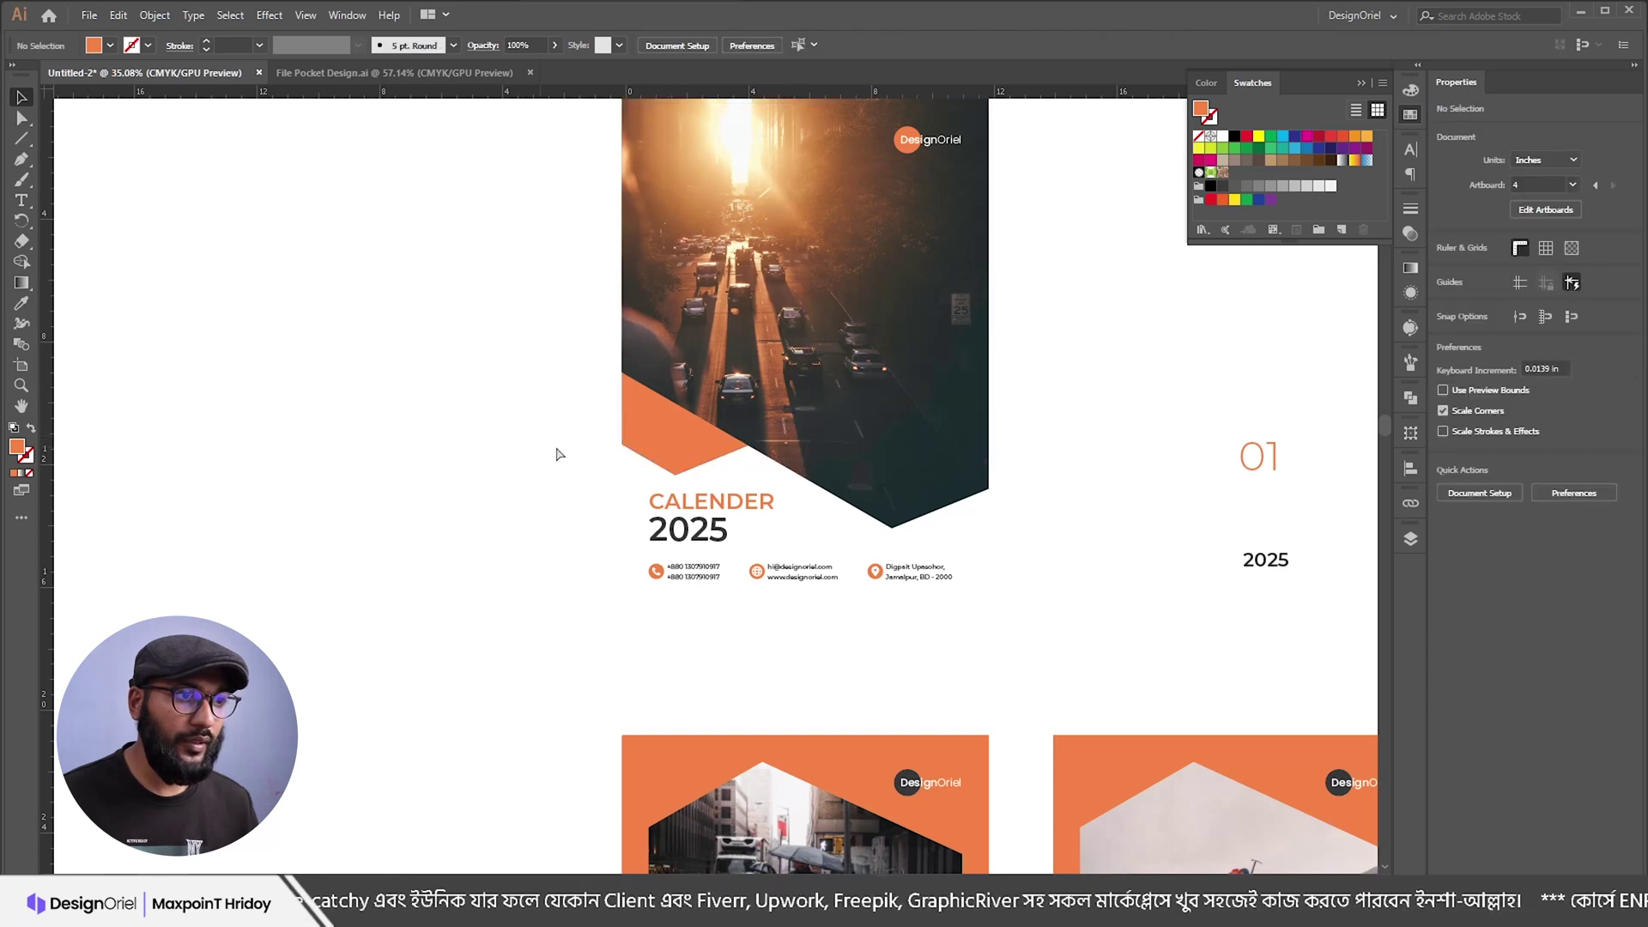
Step: Delete the leftover 01 and 2025 texts beside the cover and the spare orange hexagon outside the pages
alt+scroll(522, 448, down, 2)
drag(1053, 425, 986, 374)
click(1093, 498)
key(Delete)
alt+scroll(982, 350, down, 3)
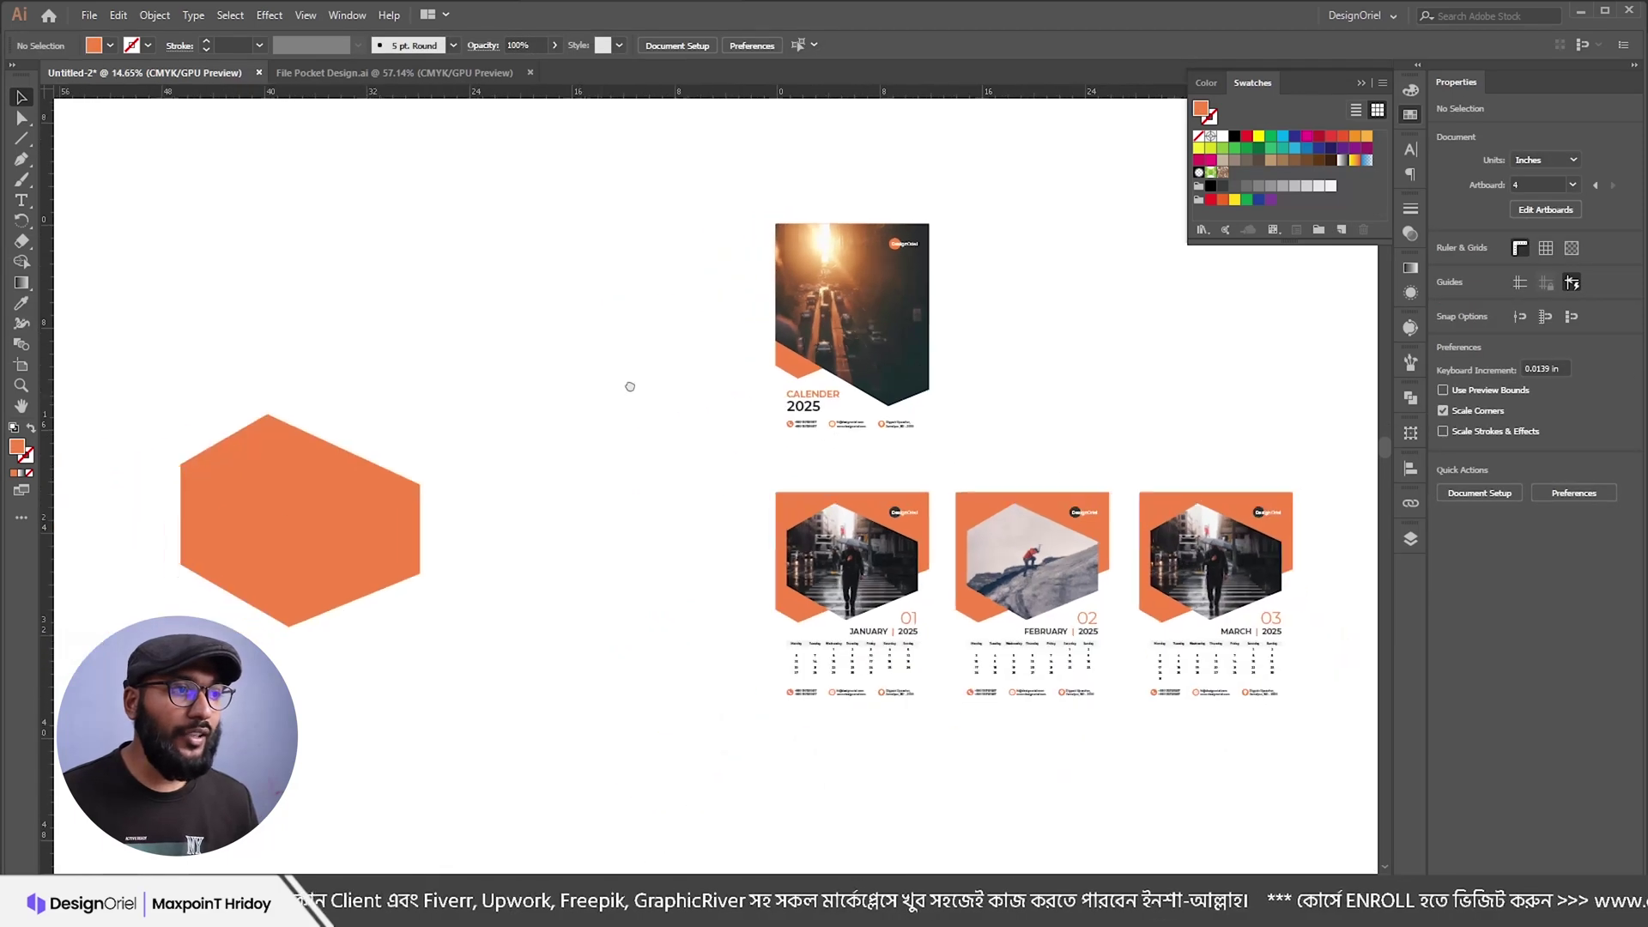
drag(376, 486, 317, 551)
key(Delete)
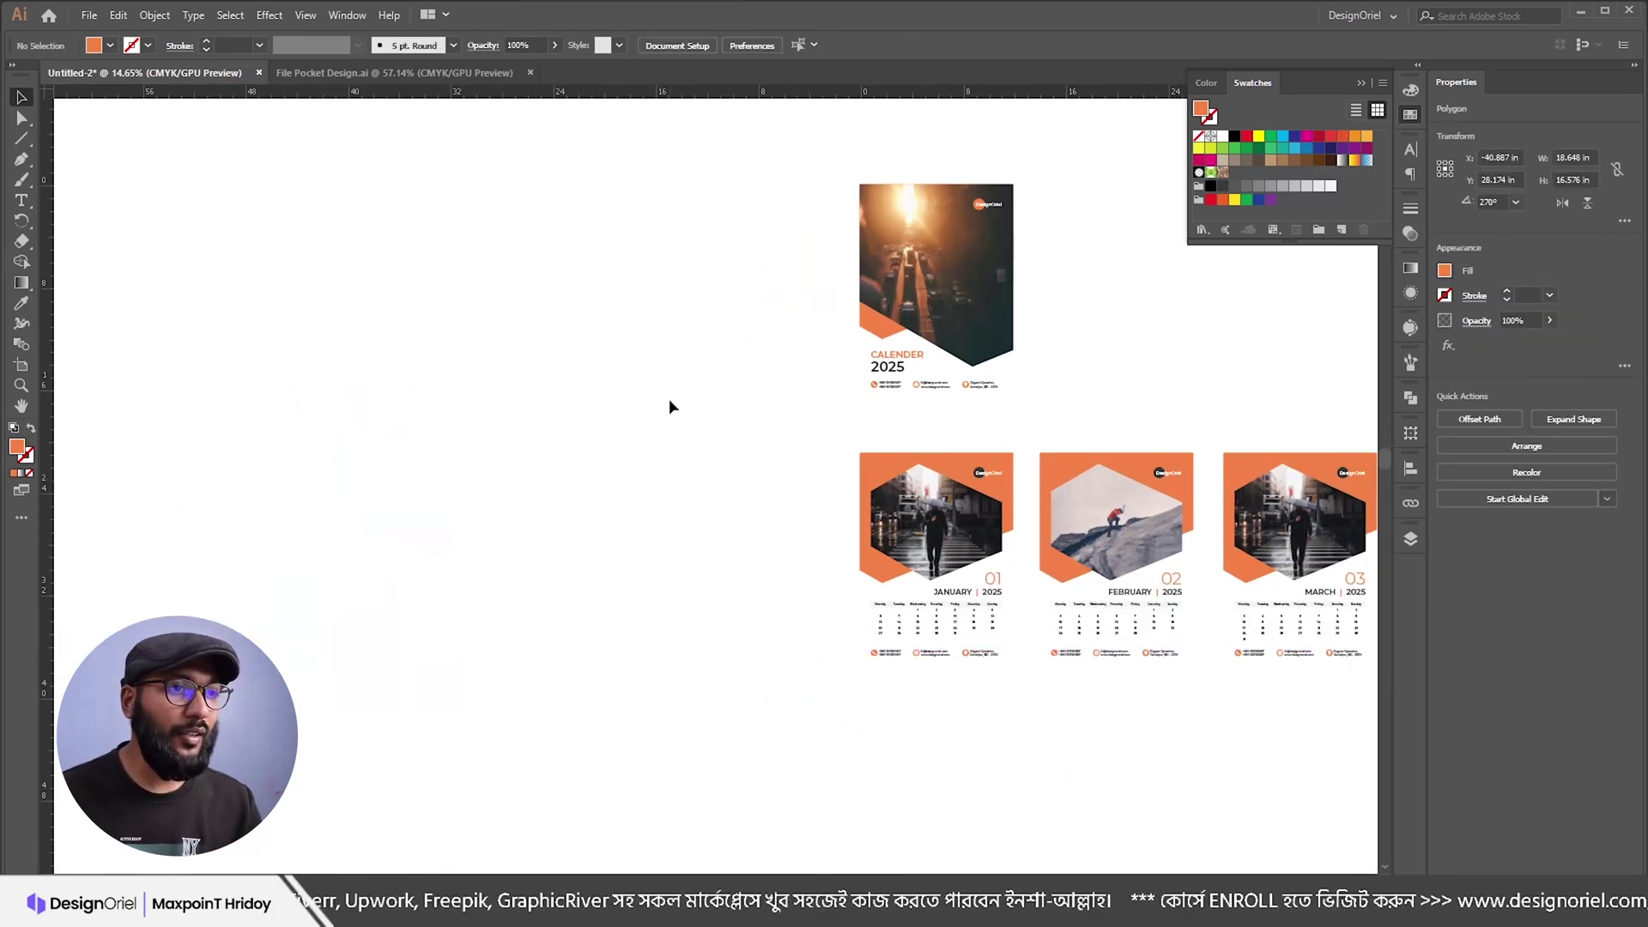
Step: Show the artboards again with the cover and the three month pages in view
drag(718, 367, 434, 412)
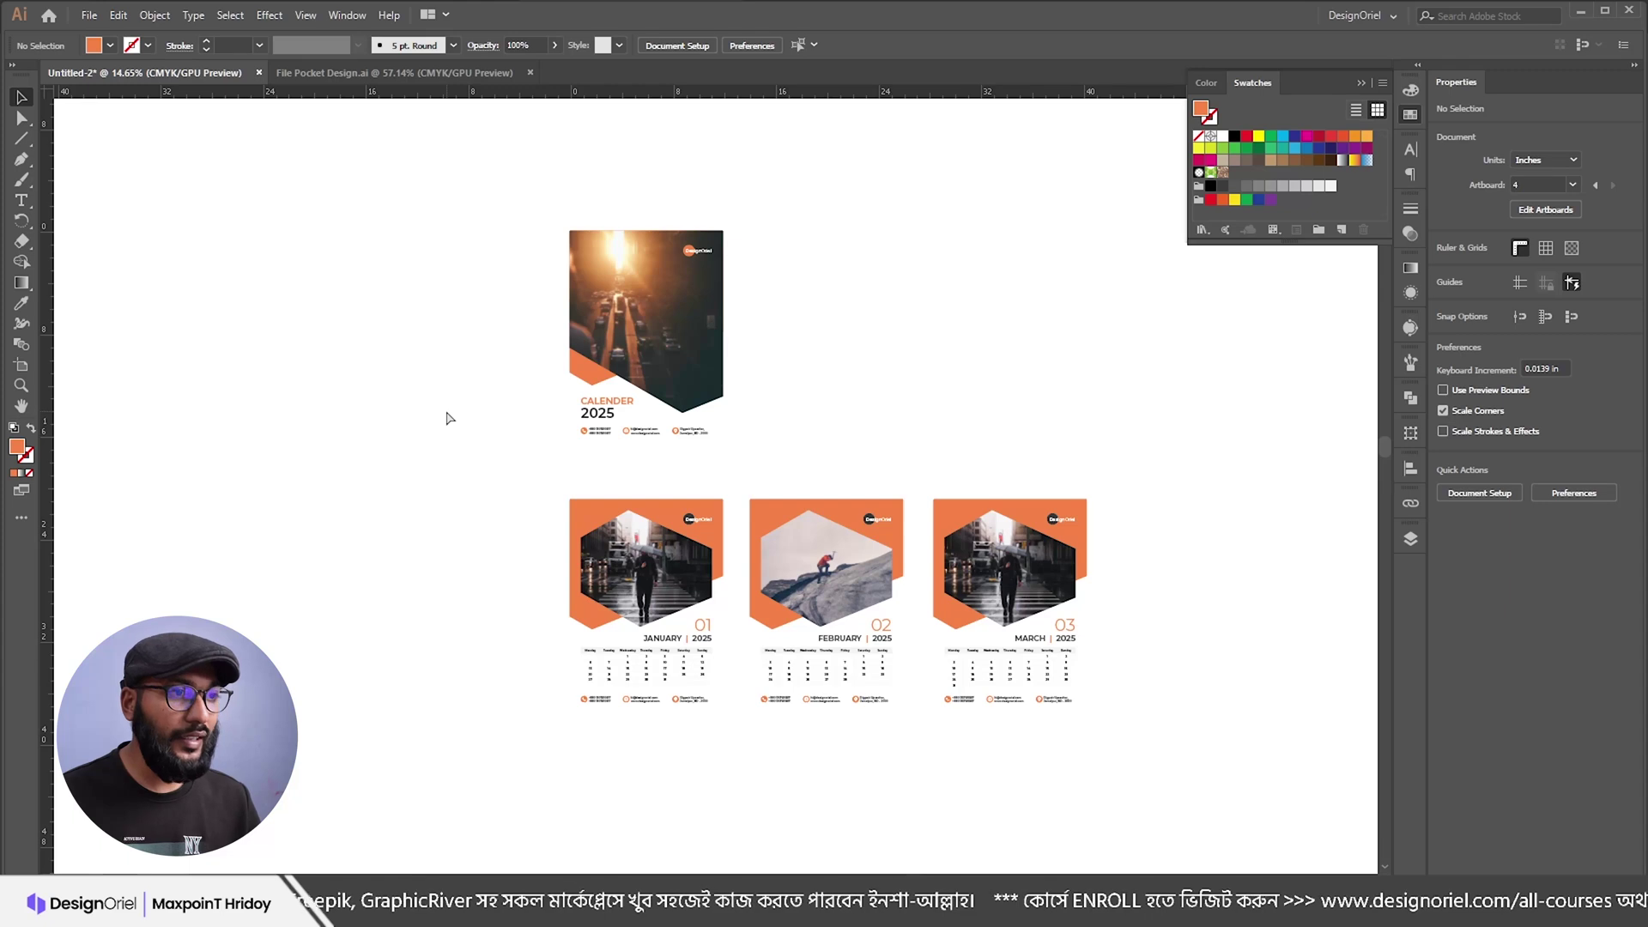
key(ctrl+shift+h)
scroll(673, 396, up, 1)
drag(869, 460, 771, 442)
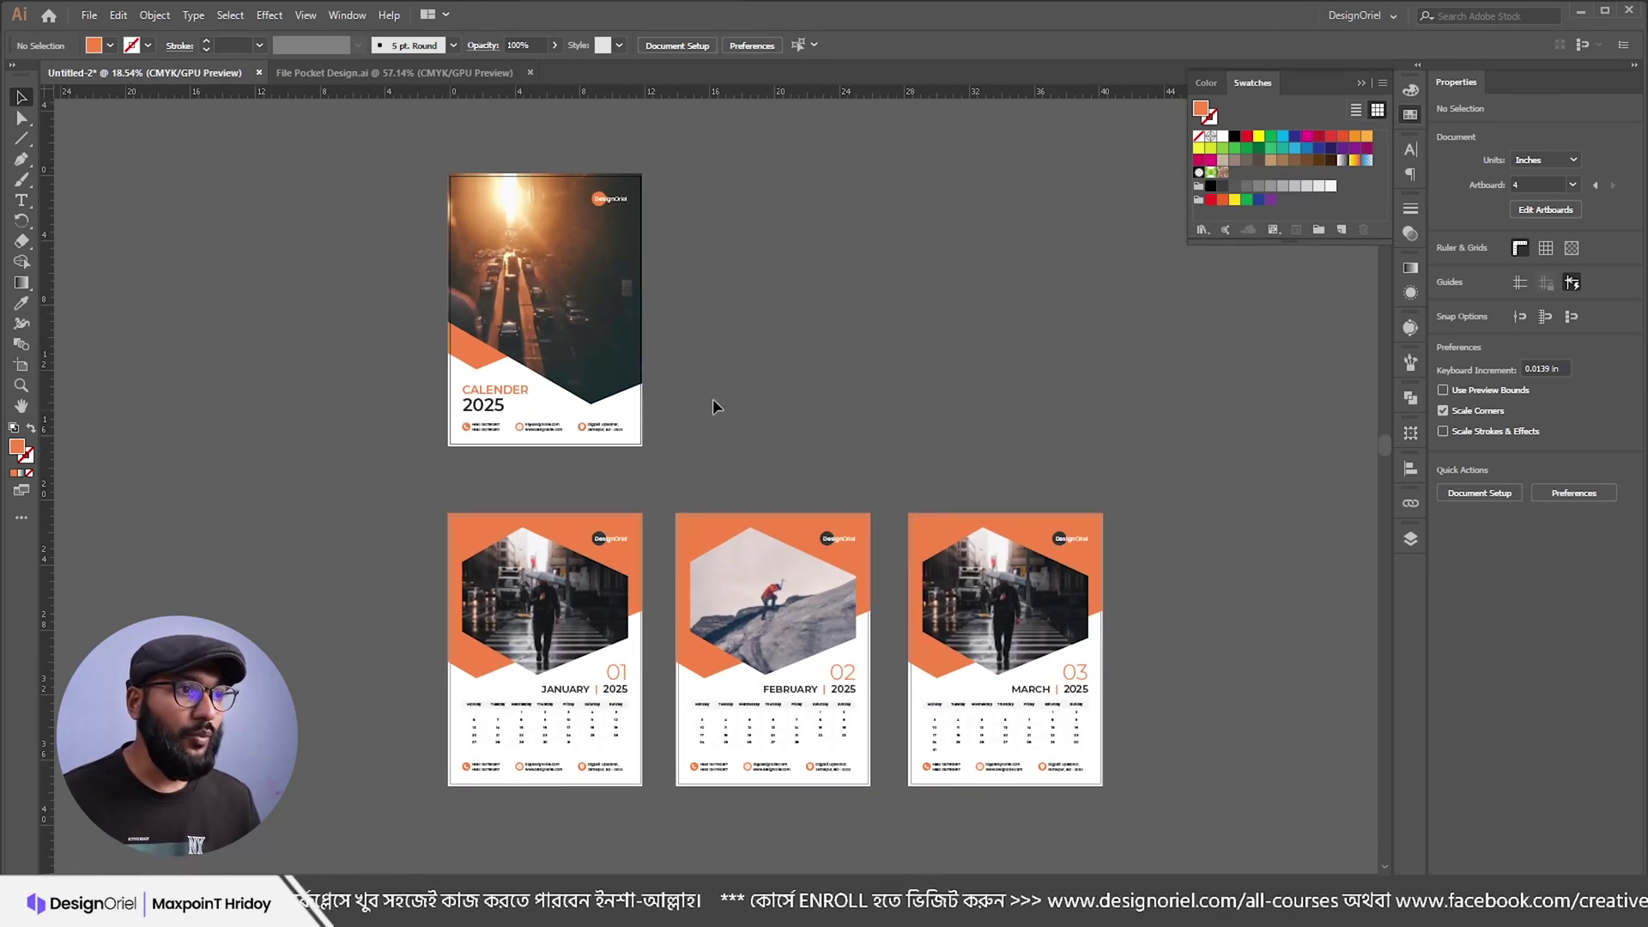
Step: Start saving the document as a new file and browse to the Tutorial folder on the Desktop
click(89, 15)
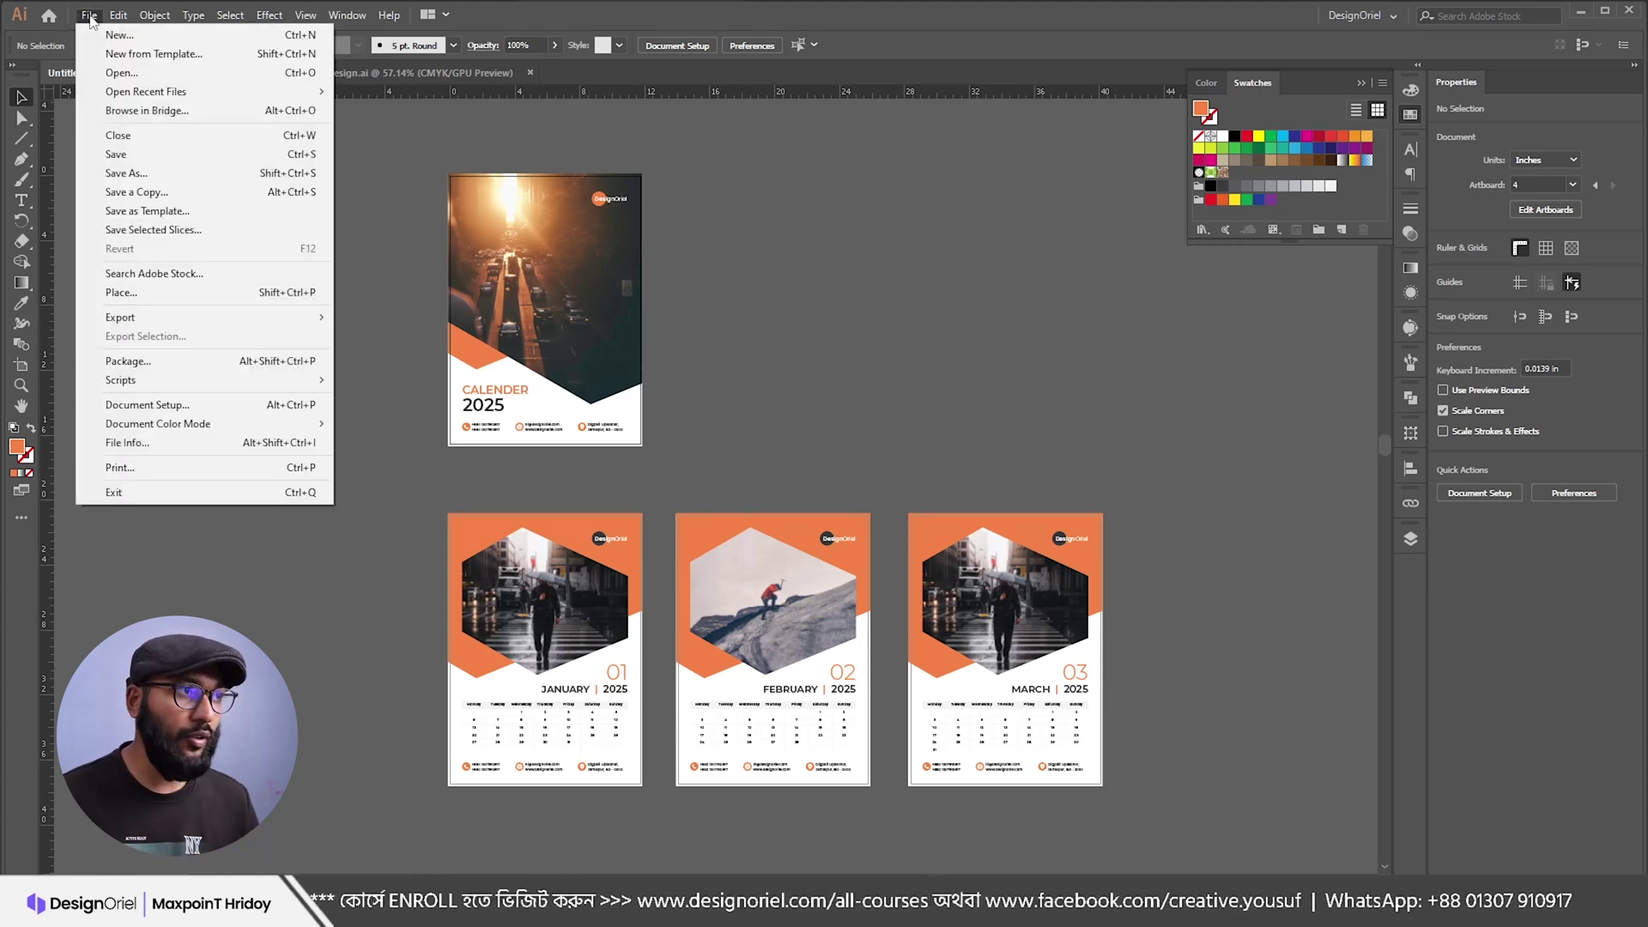
click(744, 223)
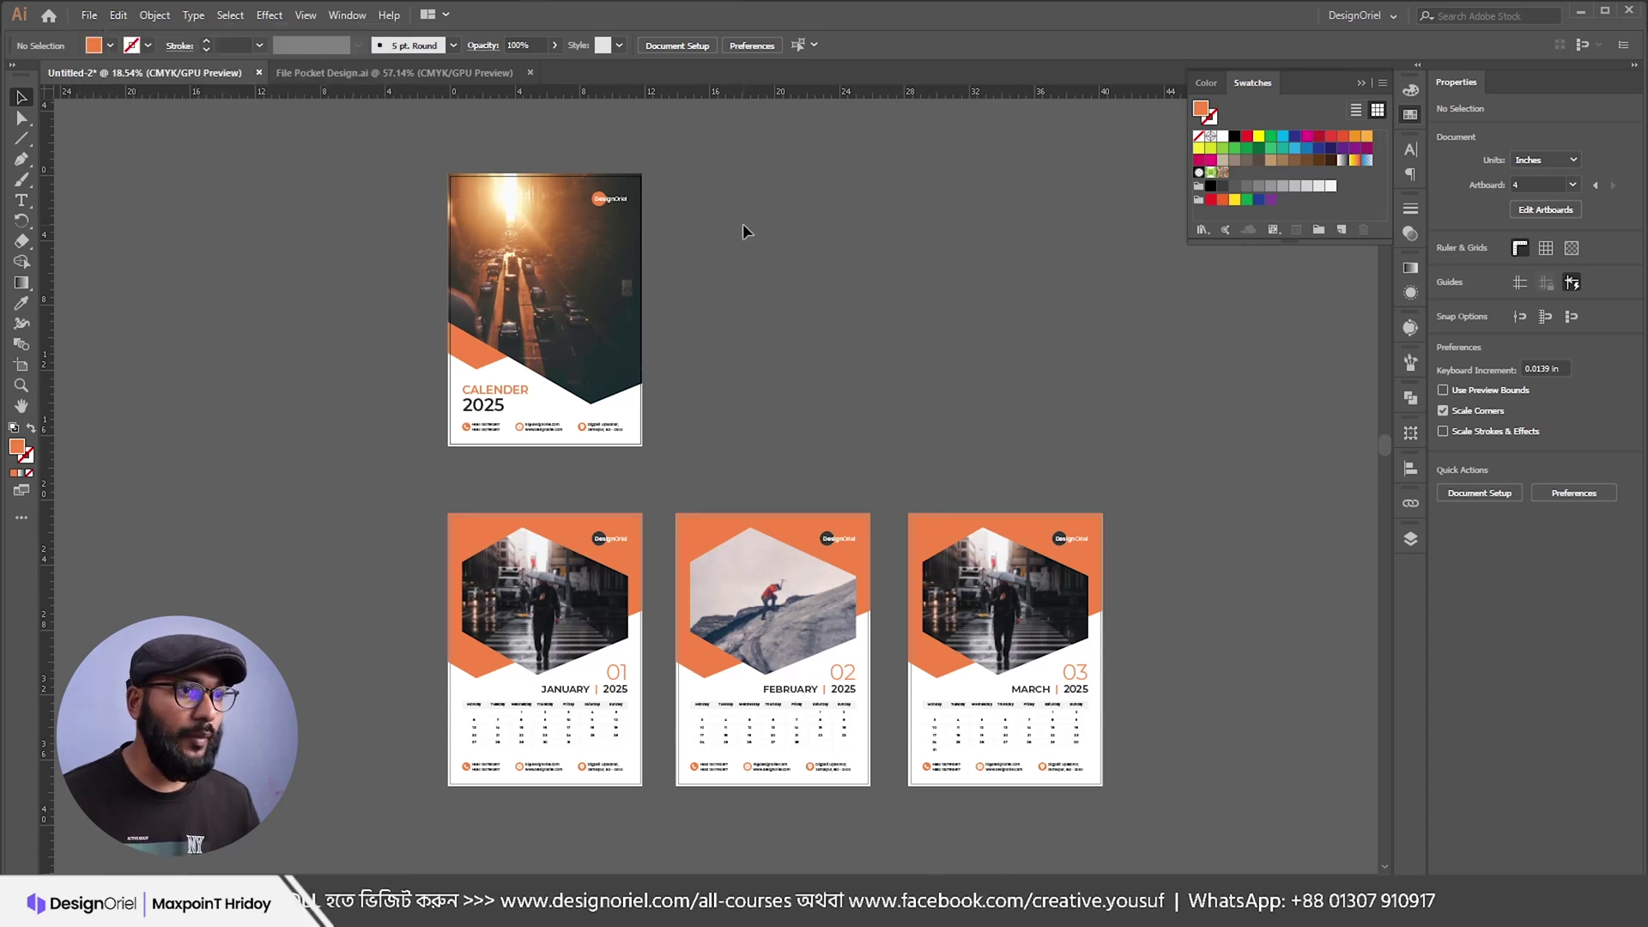
click(91, 17)
click(127, 182)
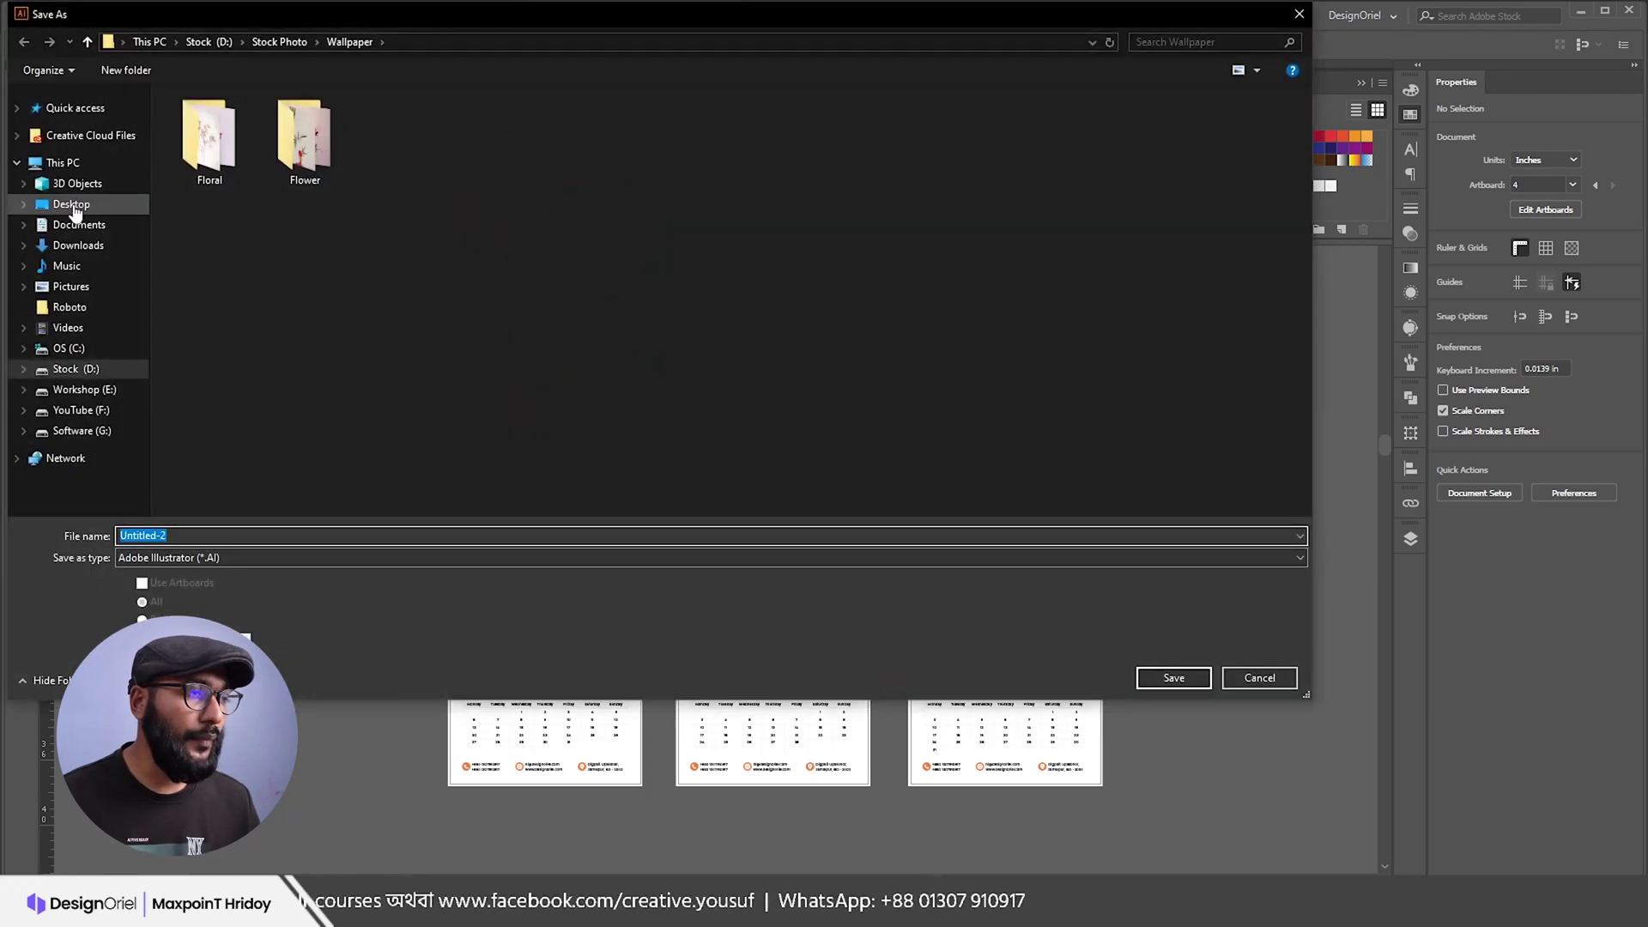
click(74, 209)
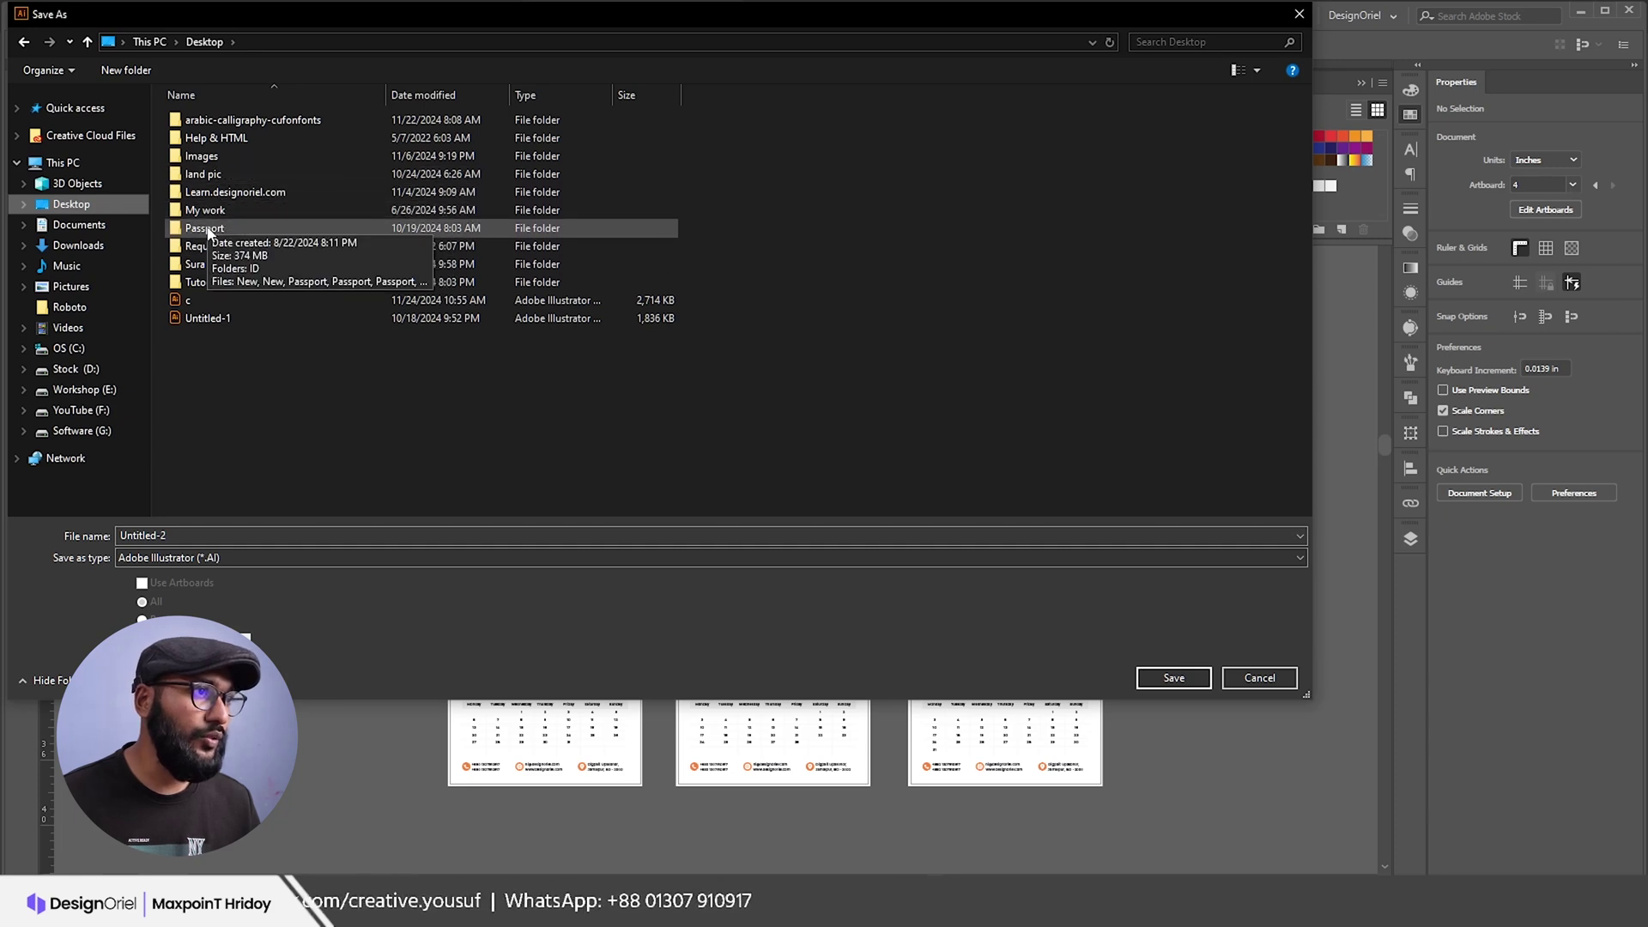
double_click(206, 283)
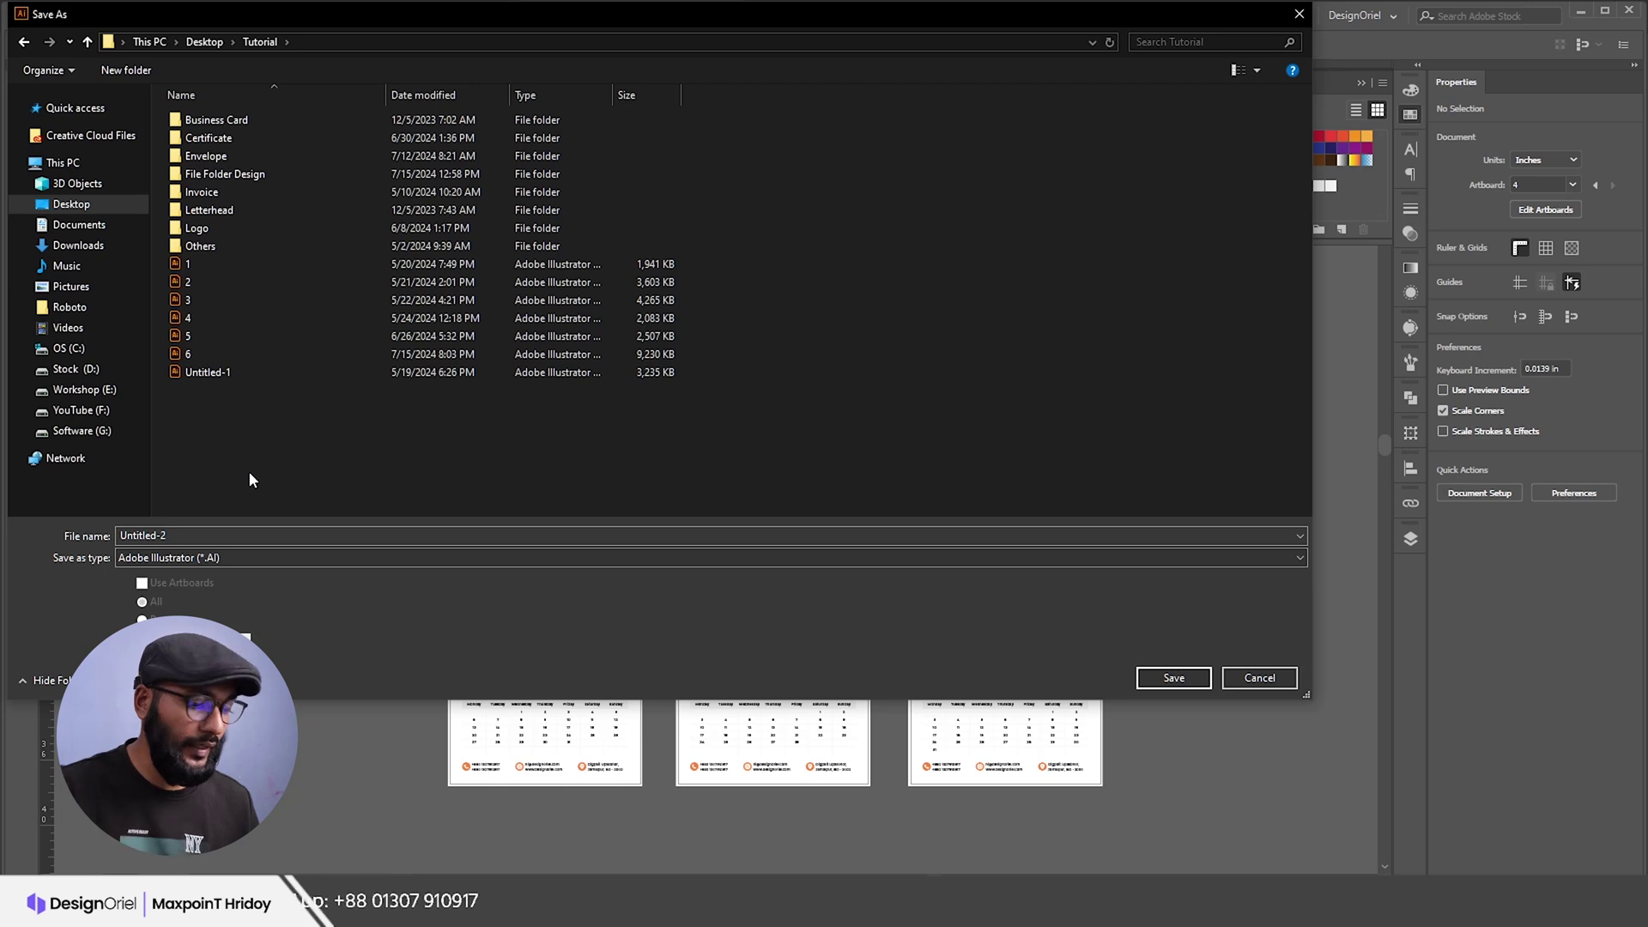
Step: Create a new folder named Calender inside the Tutorial folder and open it
key(ctrl+shift+n)
text(Cale)
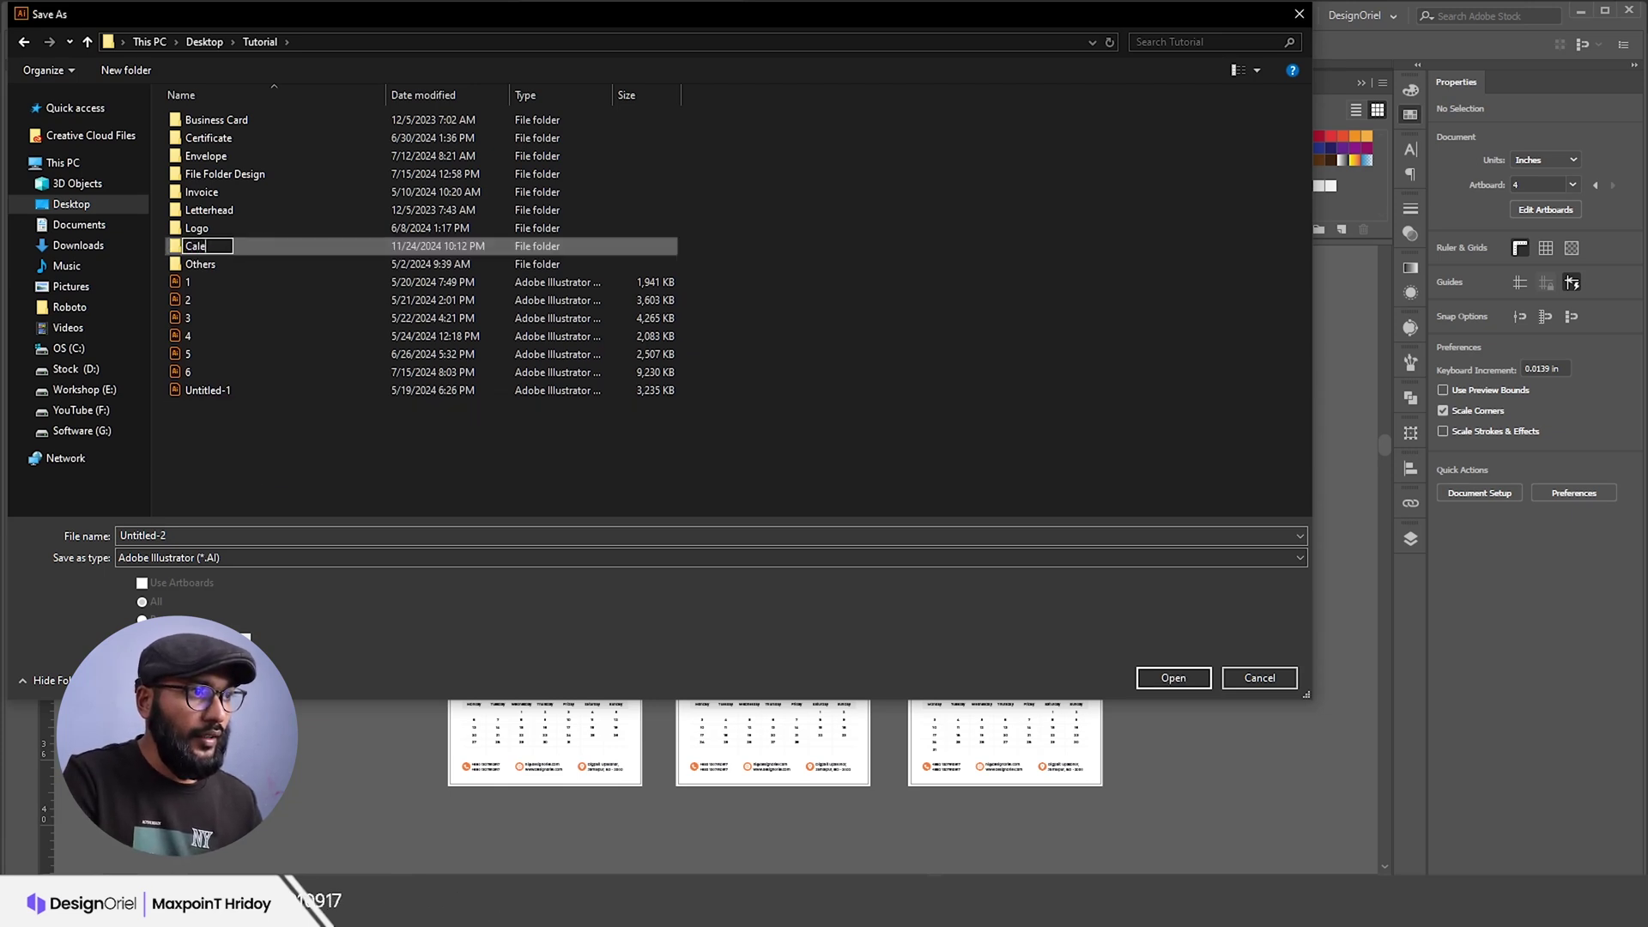
text(nder)
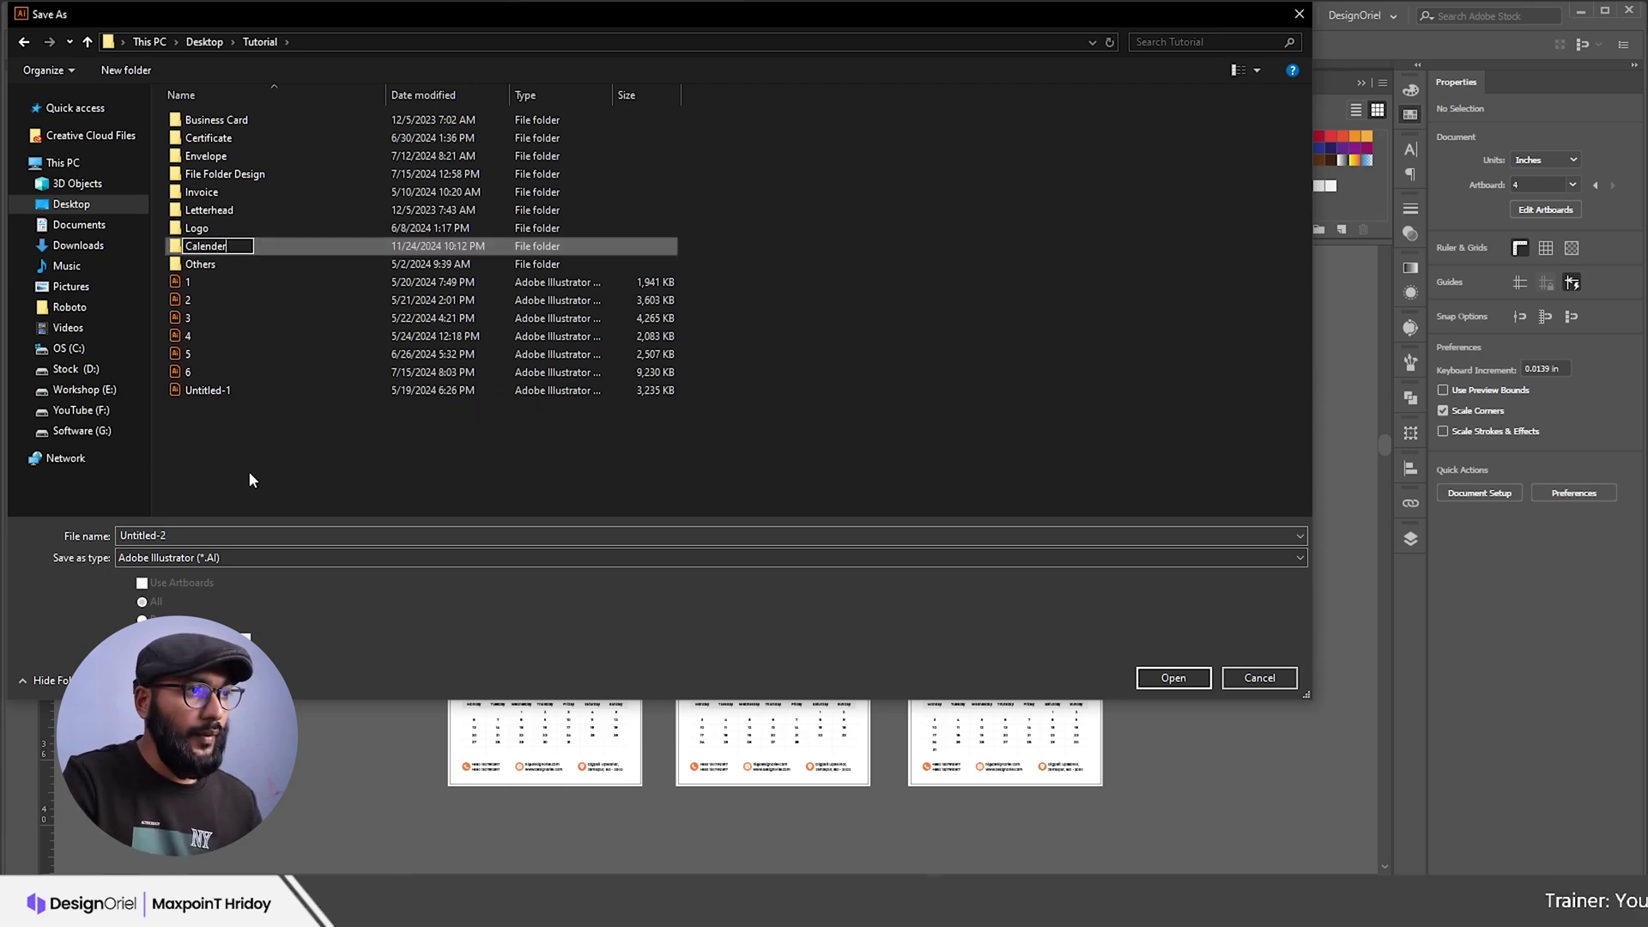
key(Return)
key(Return)
Step: Save the document as Calender 2025 in Adobe Illustrator (*.AI) format with the Illustrator CC version options
click(199, 530)
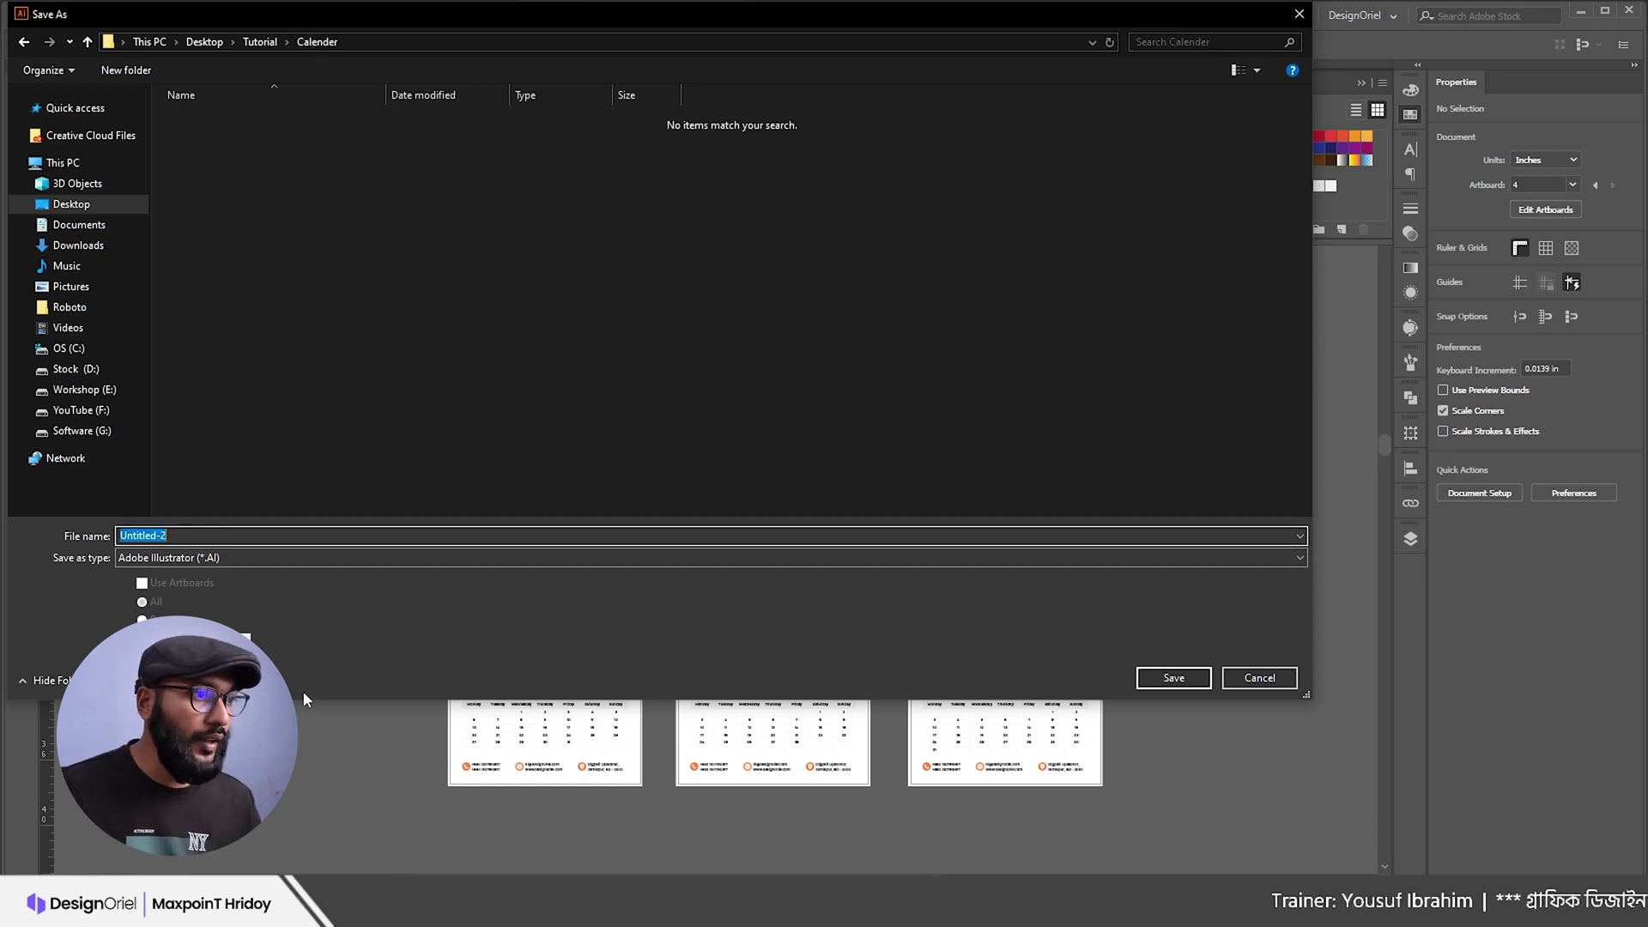
drag(309, 702, 309, 637)
text(Cla)
text(ender 20)
text(25)
click(354, 497)
click(353, 497)
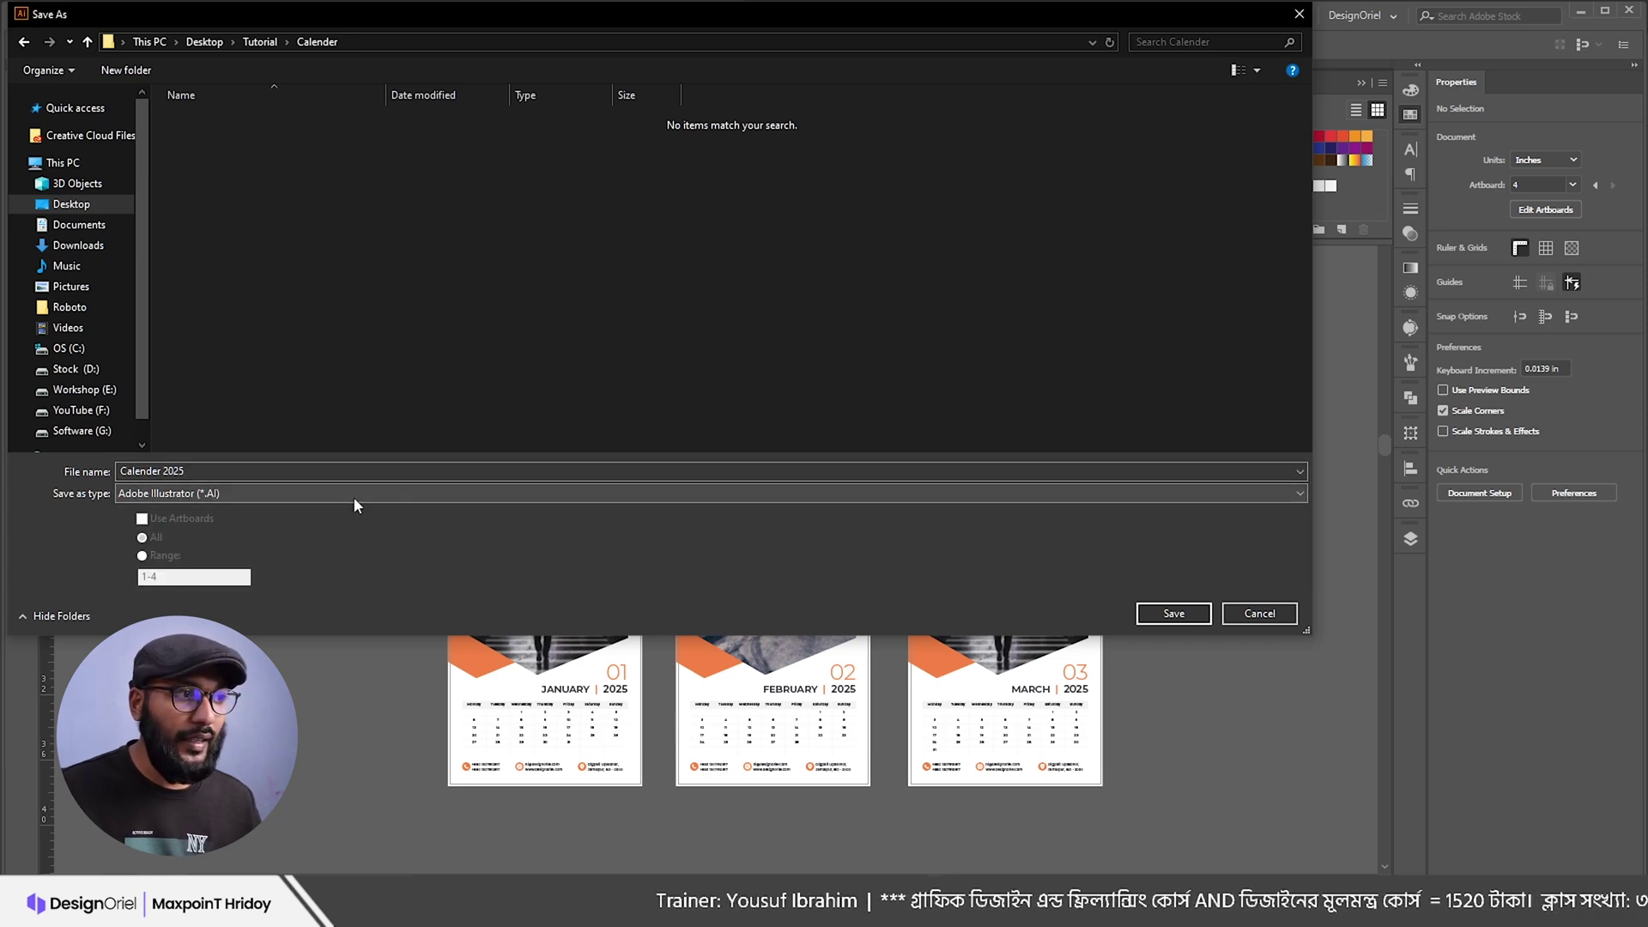
click(1174, 614)
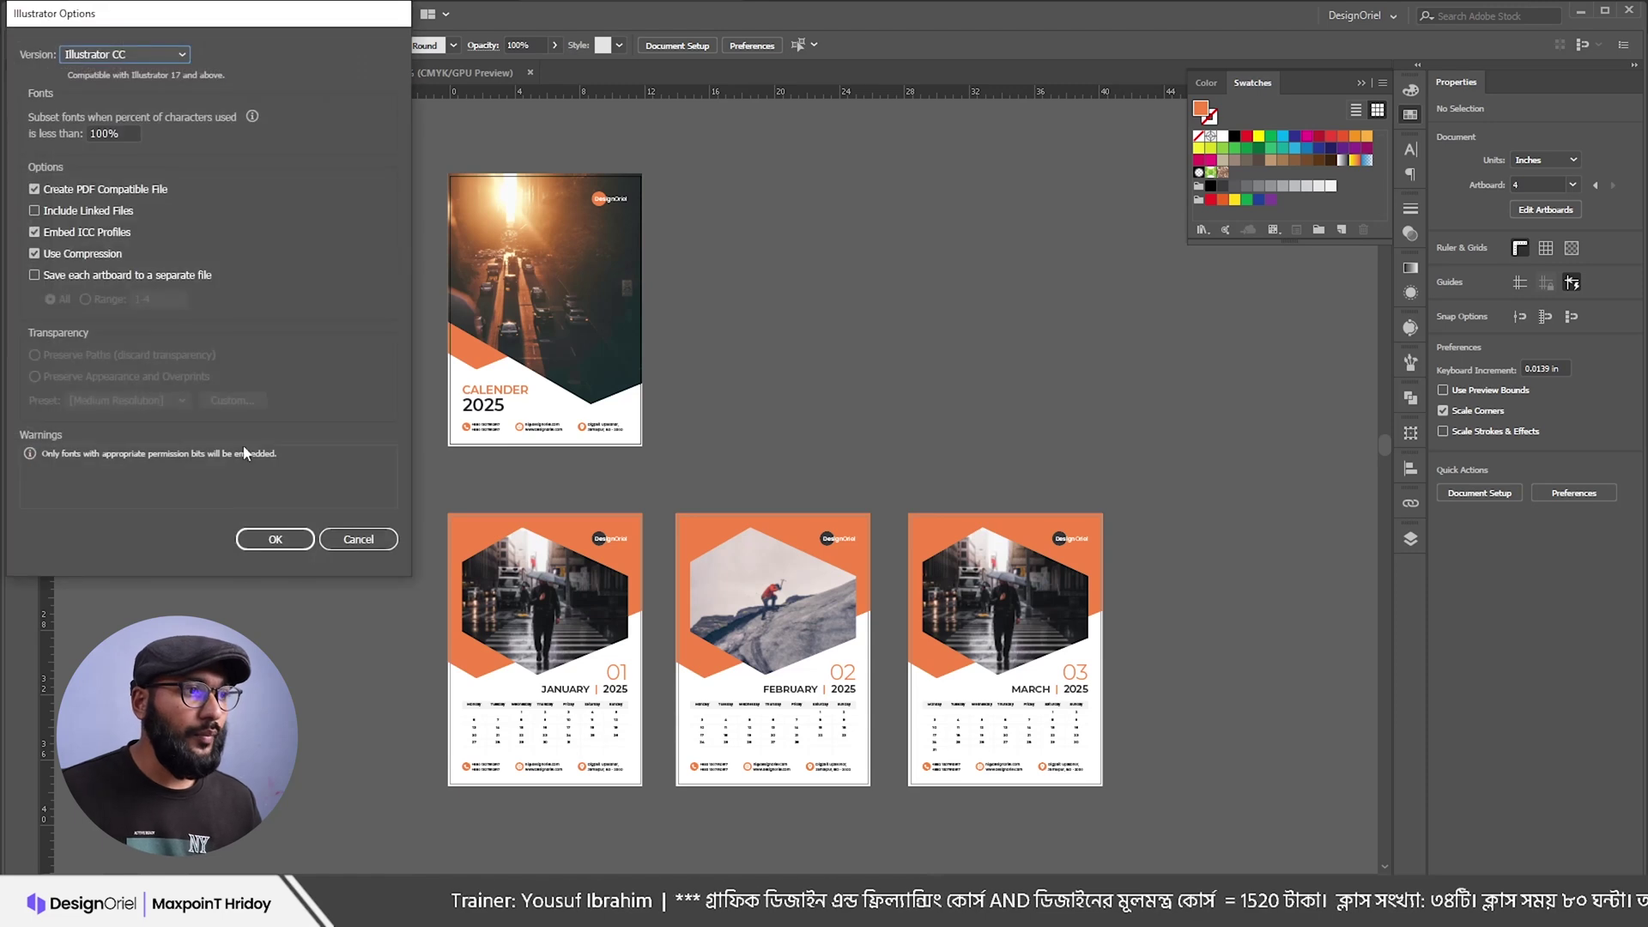
click(273, 538)
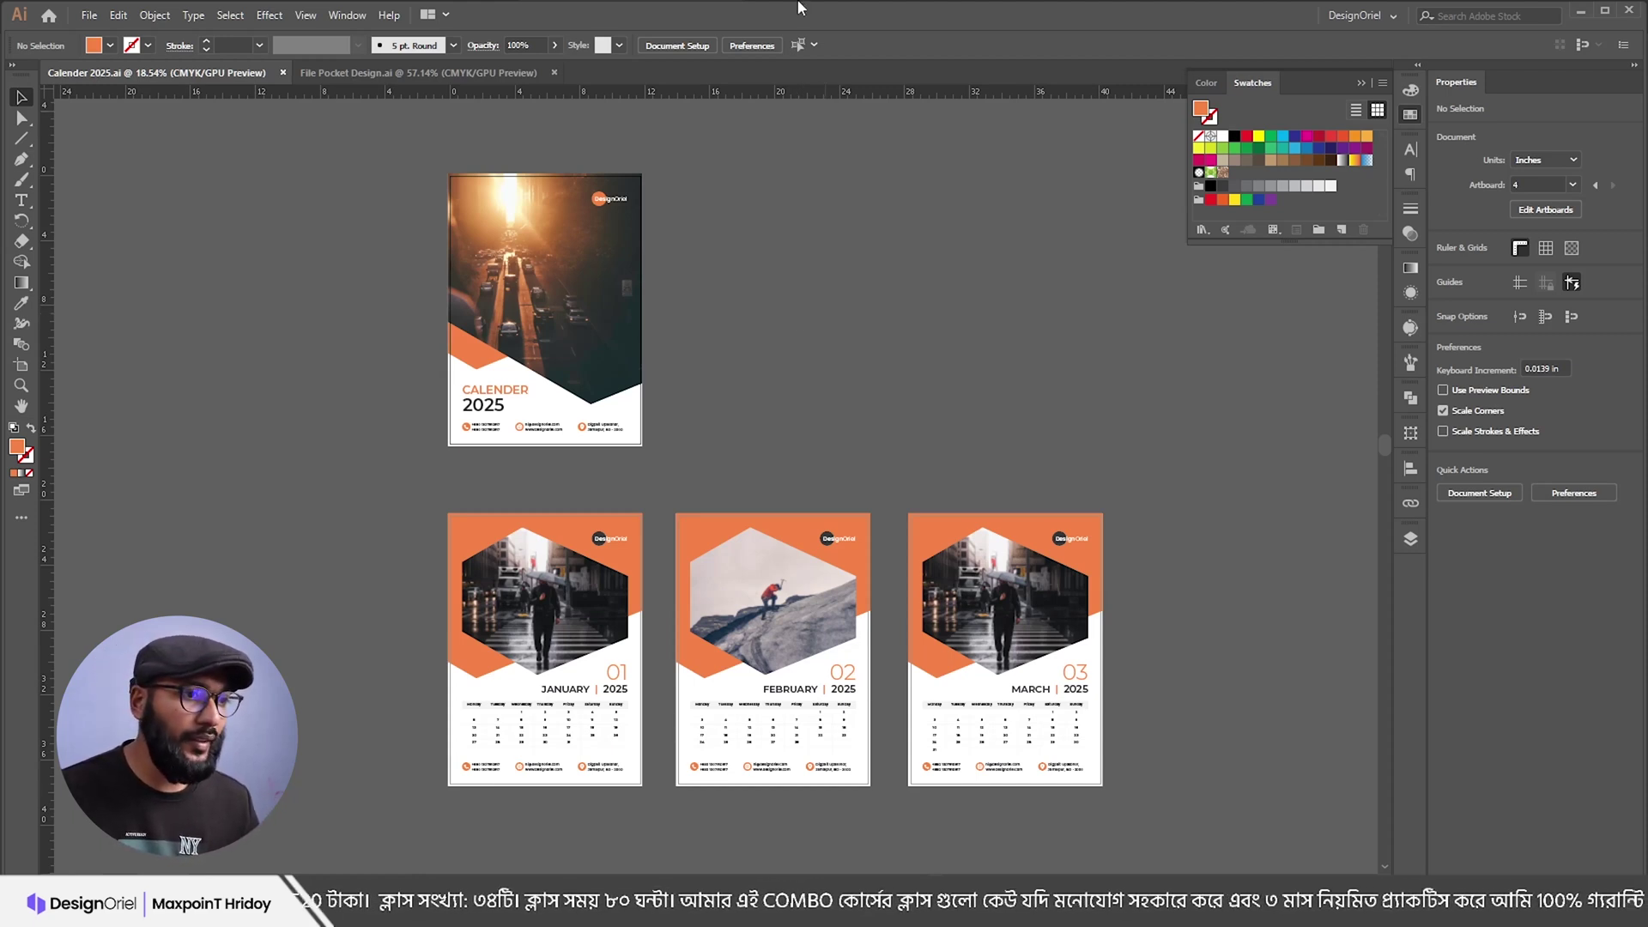
Step: Draw a rectangle about 111.5 in wide and 76.4 in high around the cover and the three month pages
scroll(901, 369, up, 1)
scroll(901, 369, left, 1)
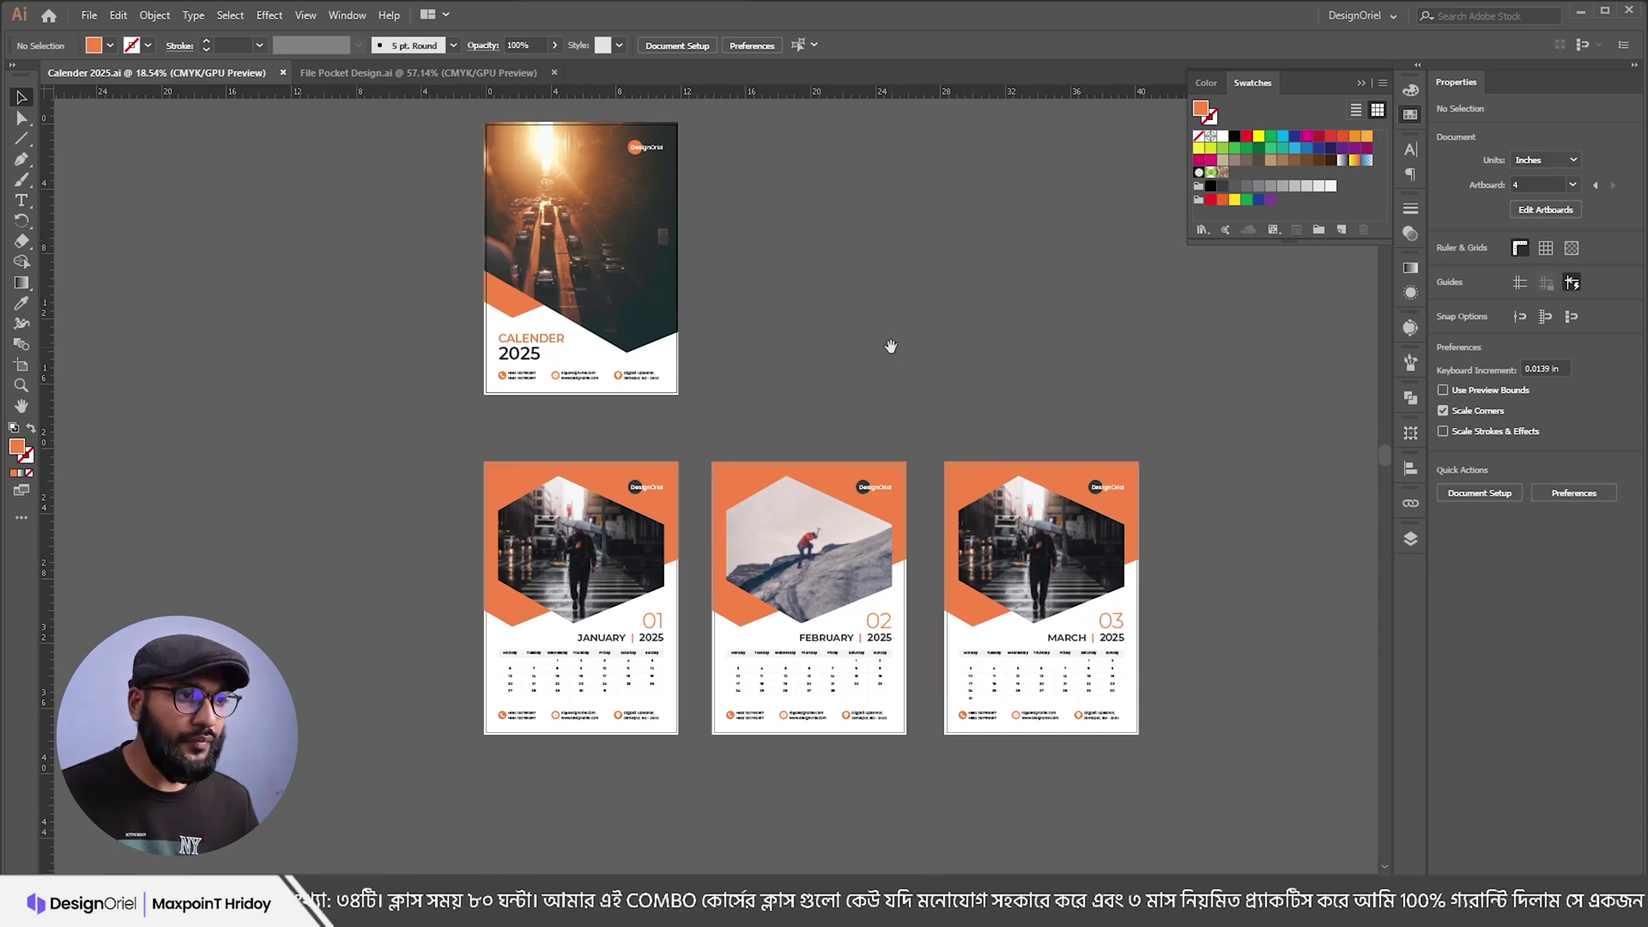
drag(814, 466, 820, 318)
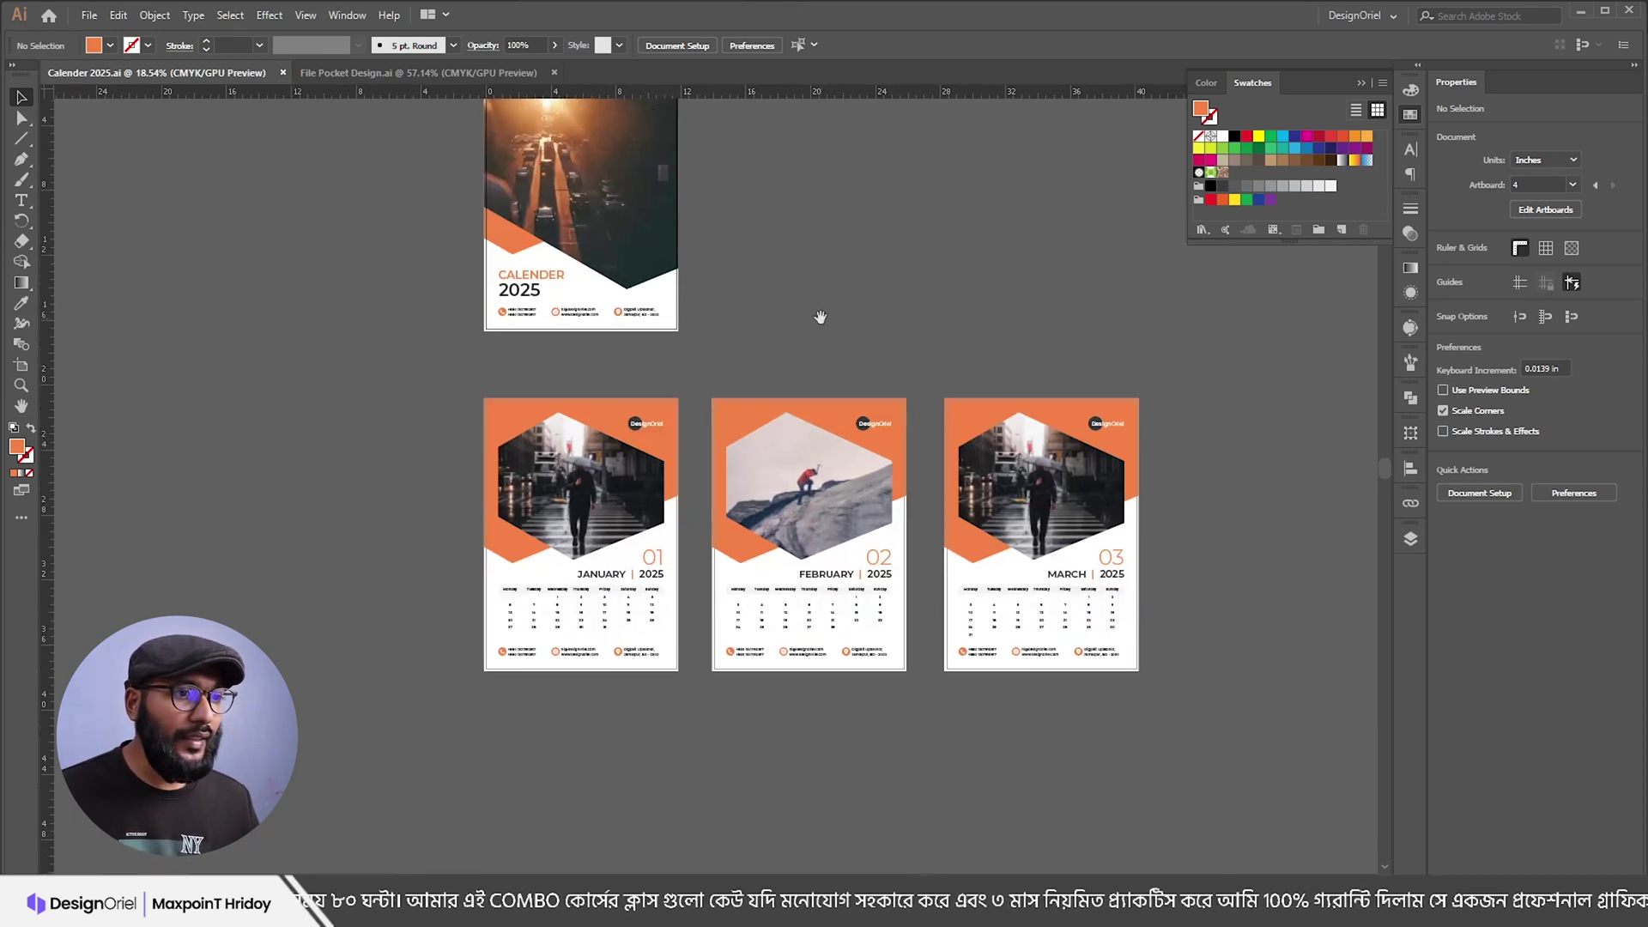
scroll(827, 314, up, 3)
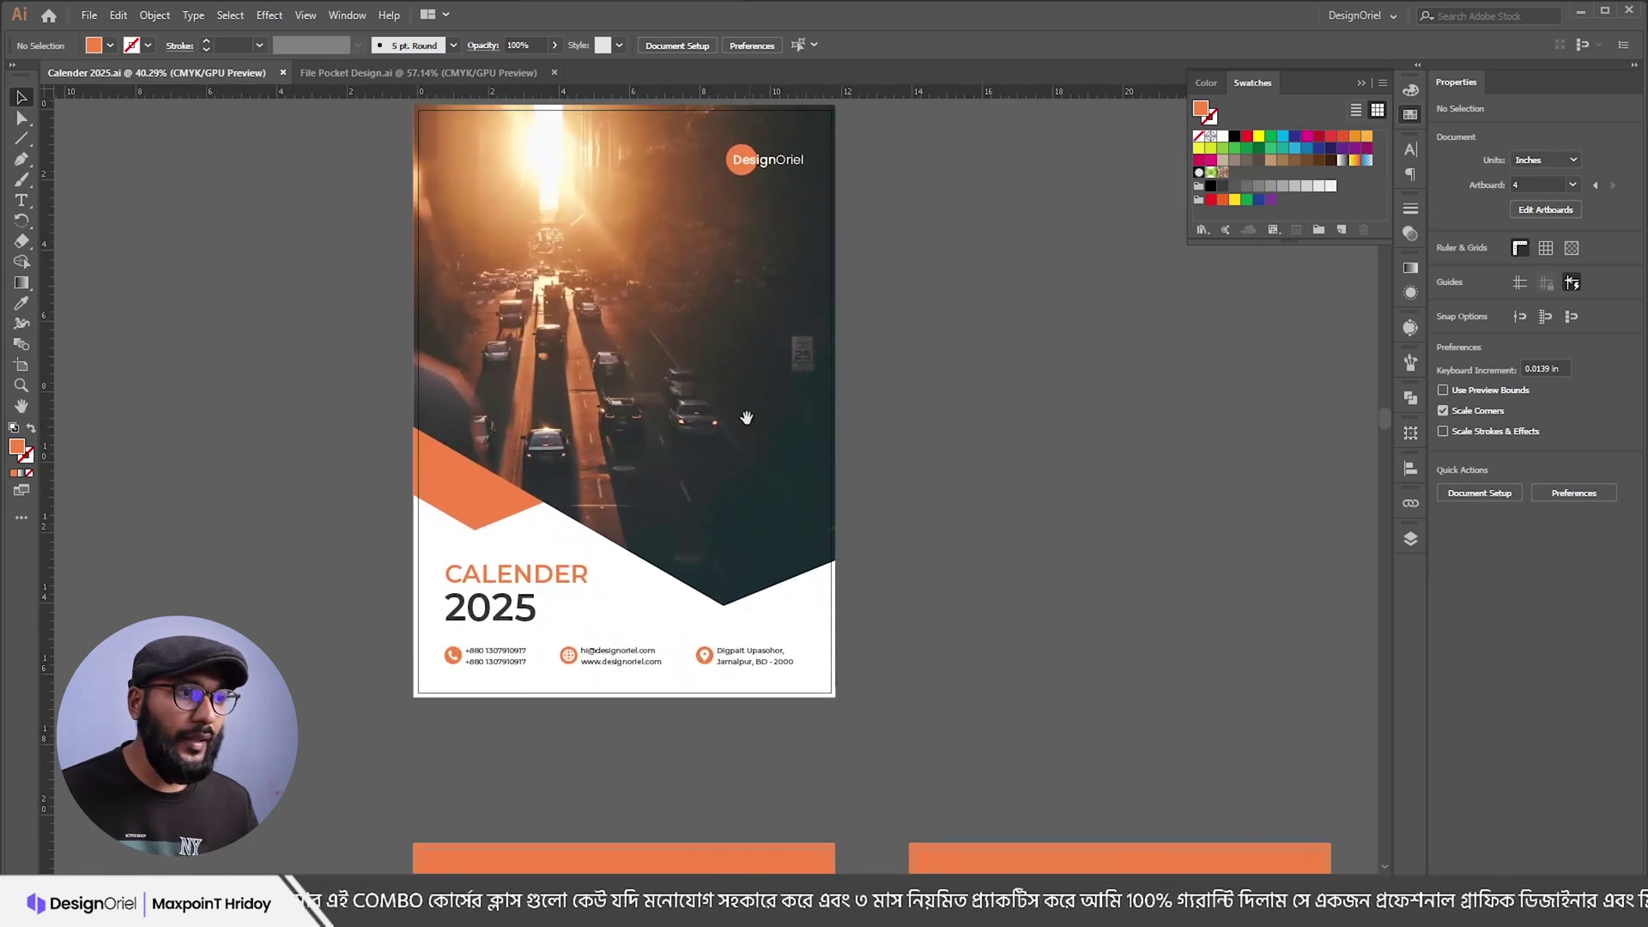
scroll(615, 357, down, 4)
key(m)
drag(386, 174, 1321, 814)
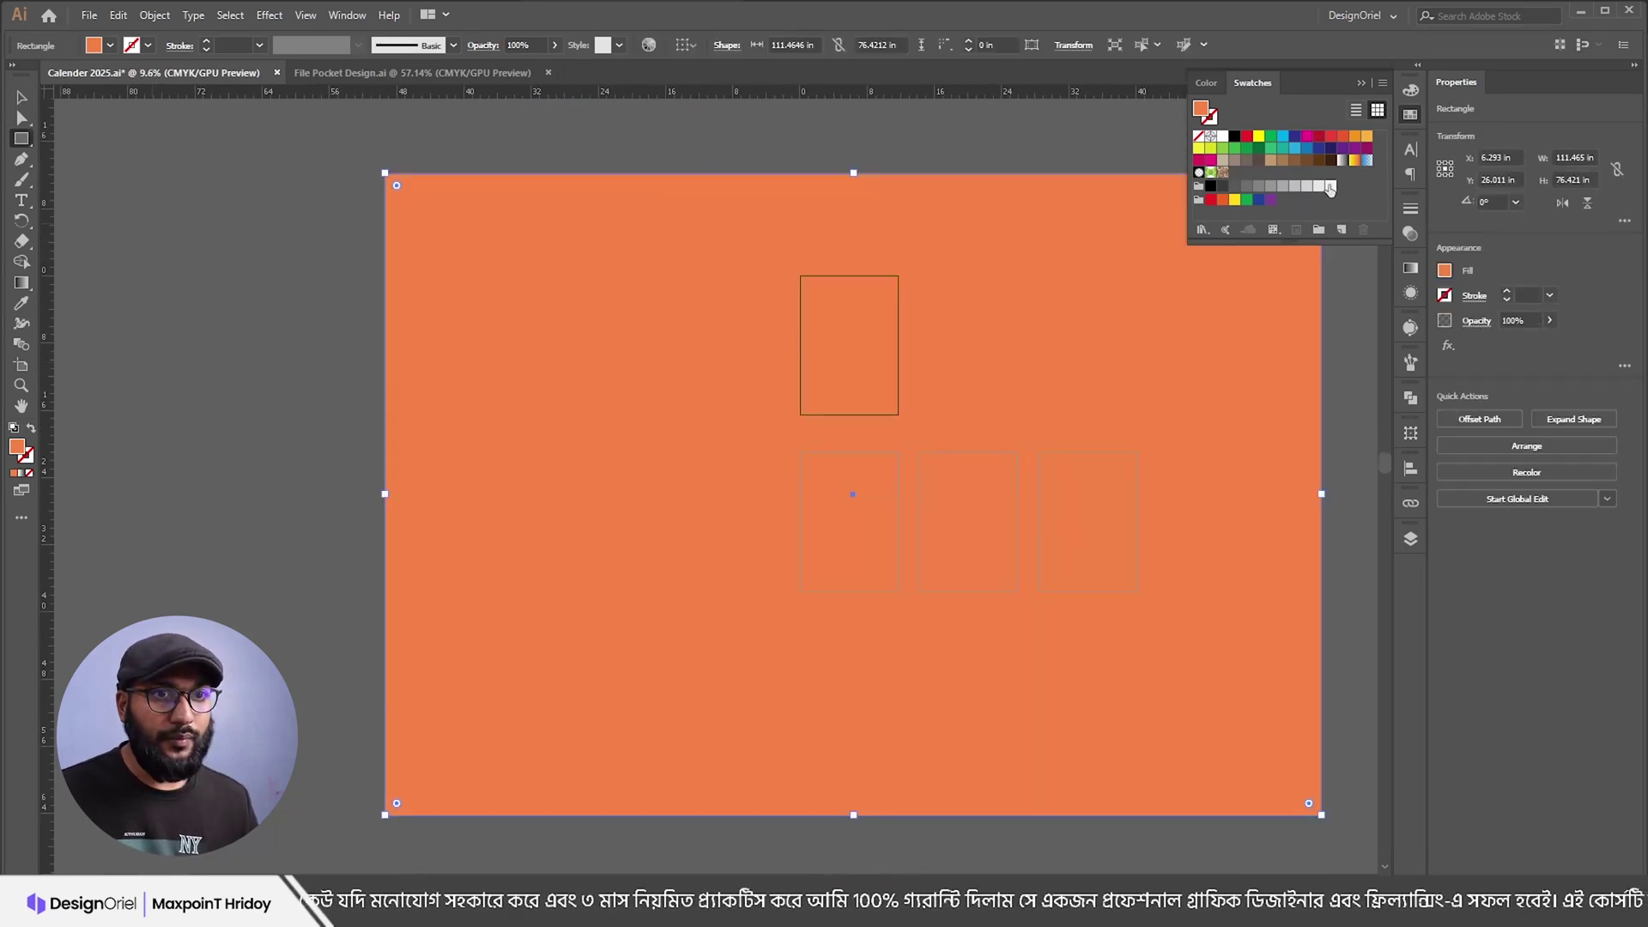
Step: Fill the large rectangle with the lightest gray swatch, send it behind the pages and hide the artboards
click(1330, 187)
key(ctrl+shift+bracketleft)
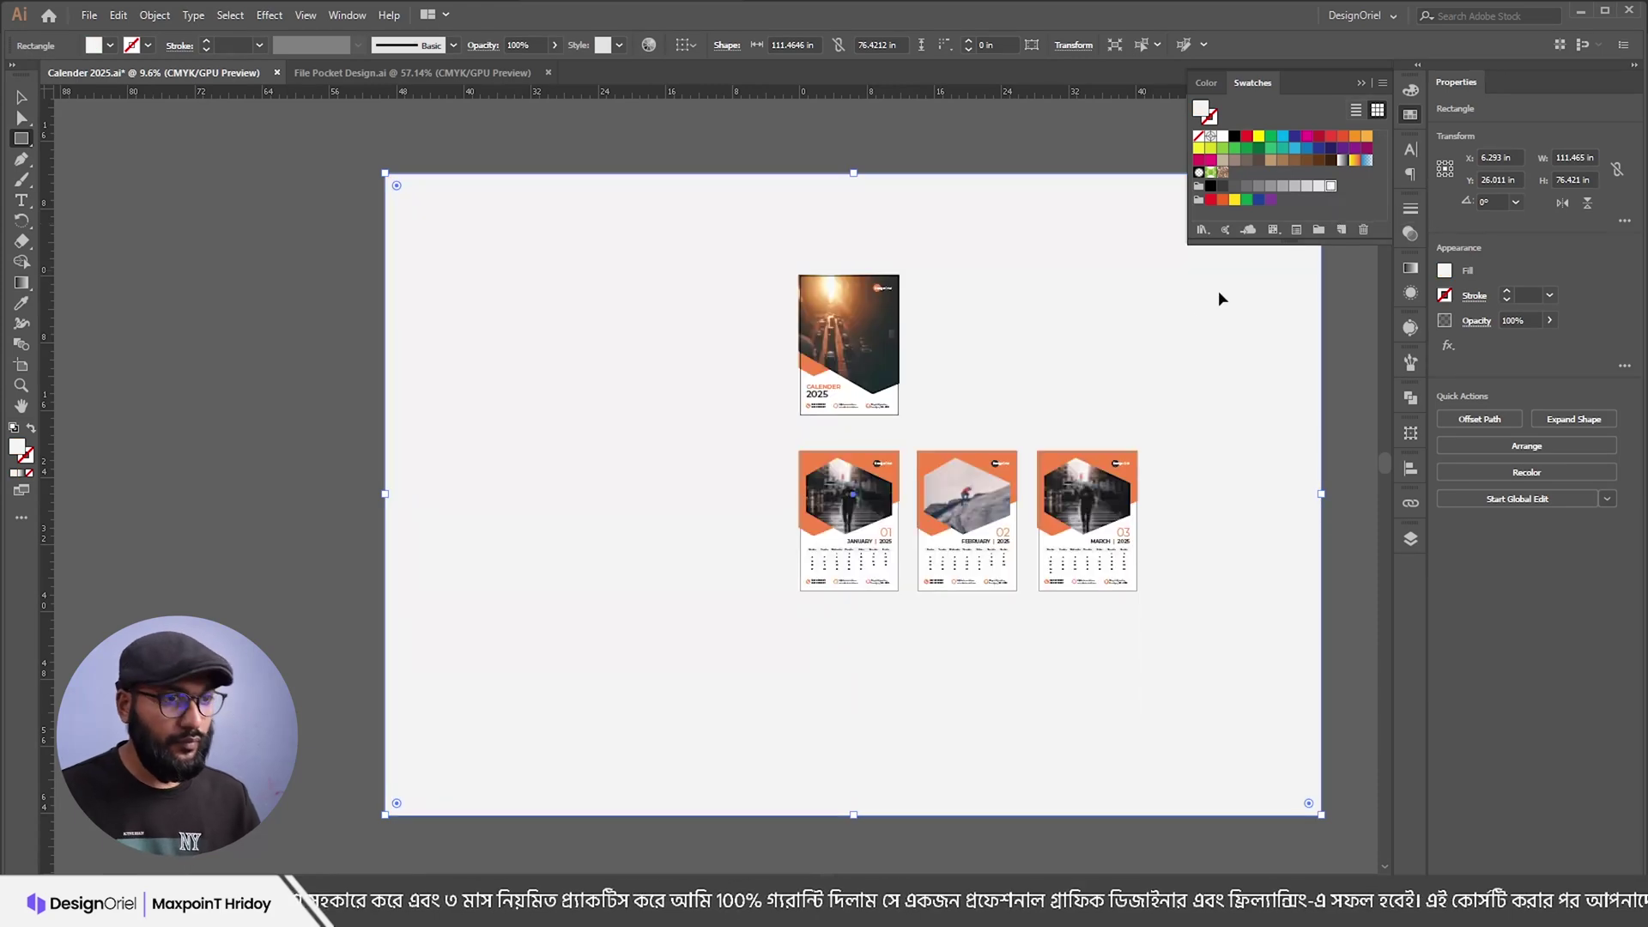
key(v)
click(260, 255)
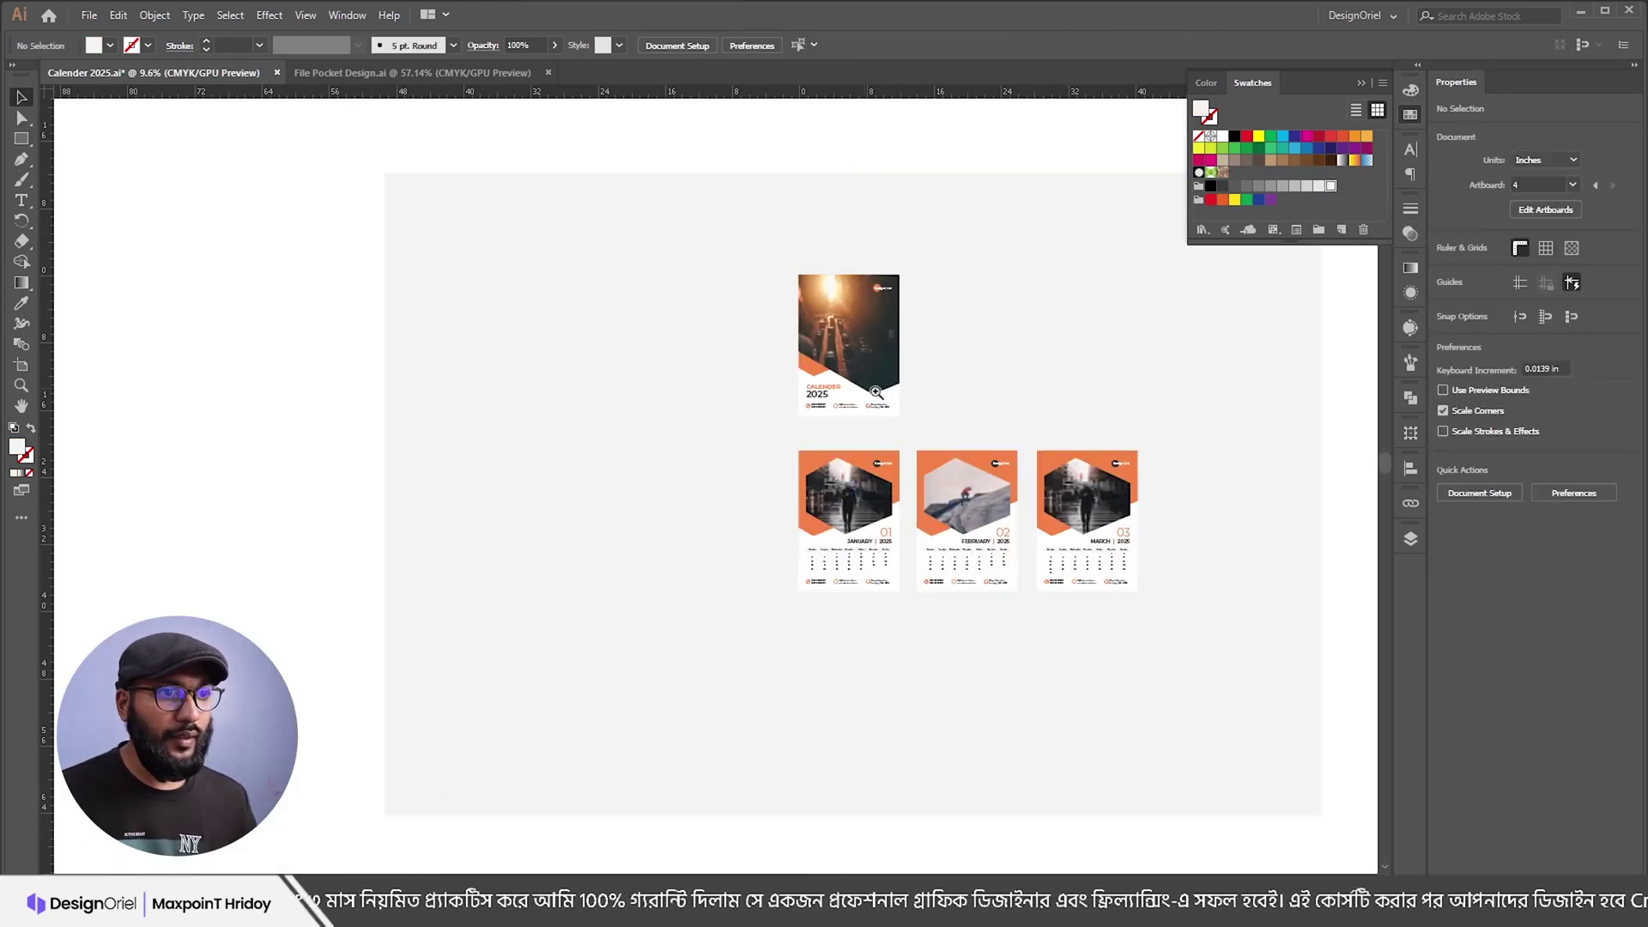
Step: Examine the cover and the January, February and March pages up close against the light gray background
scroll(843, 402, up, 3)
scroll(843, 401, up, 4)
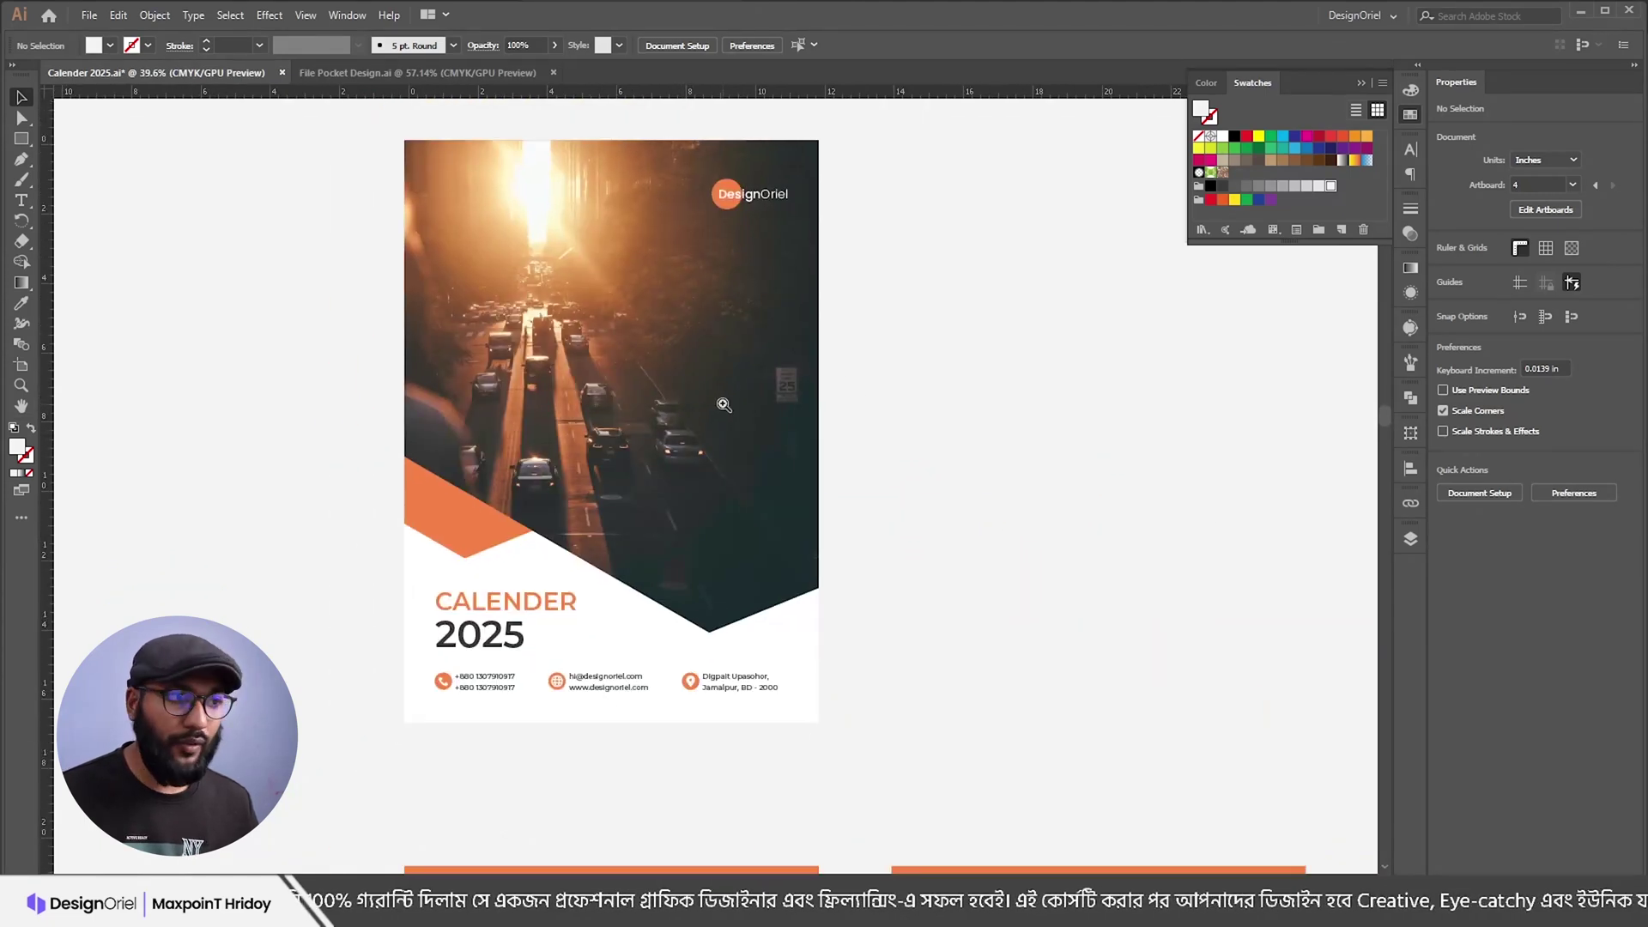
scroll(725, 412, down, 5)
scroll(752, 543, up, 3)
scroll(752, 543, up, 3)
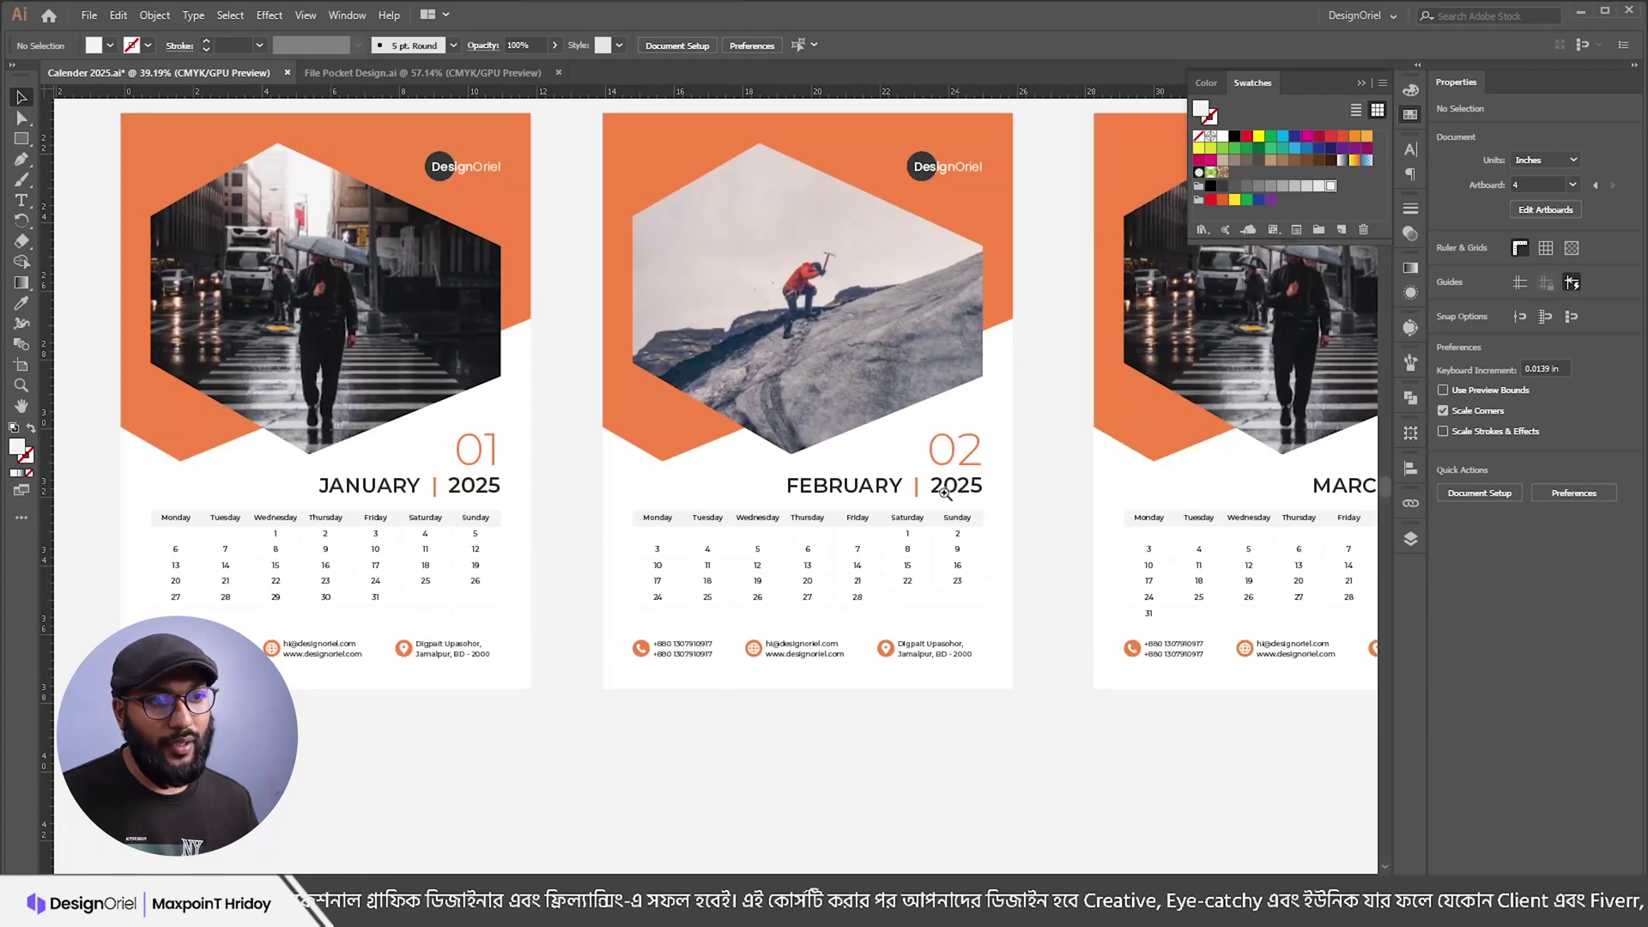
scroll(945, 493, down, 2)
scroll(978, 502, right, 3)
scroll(913, 432, down, 3)
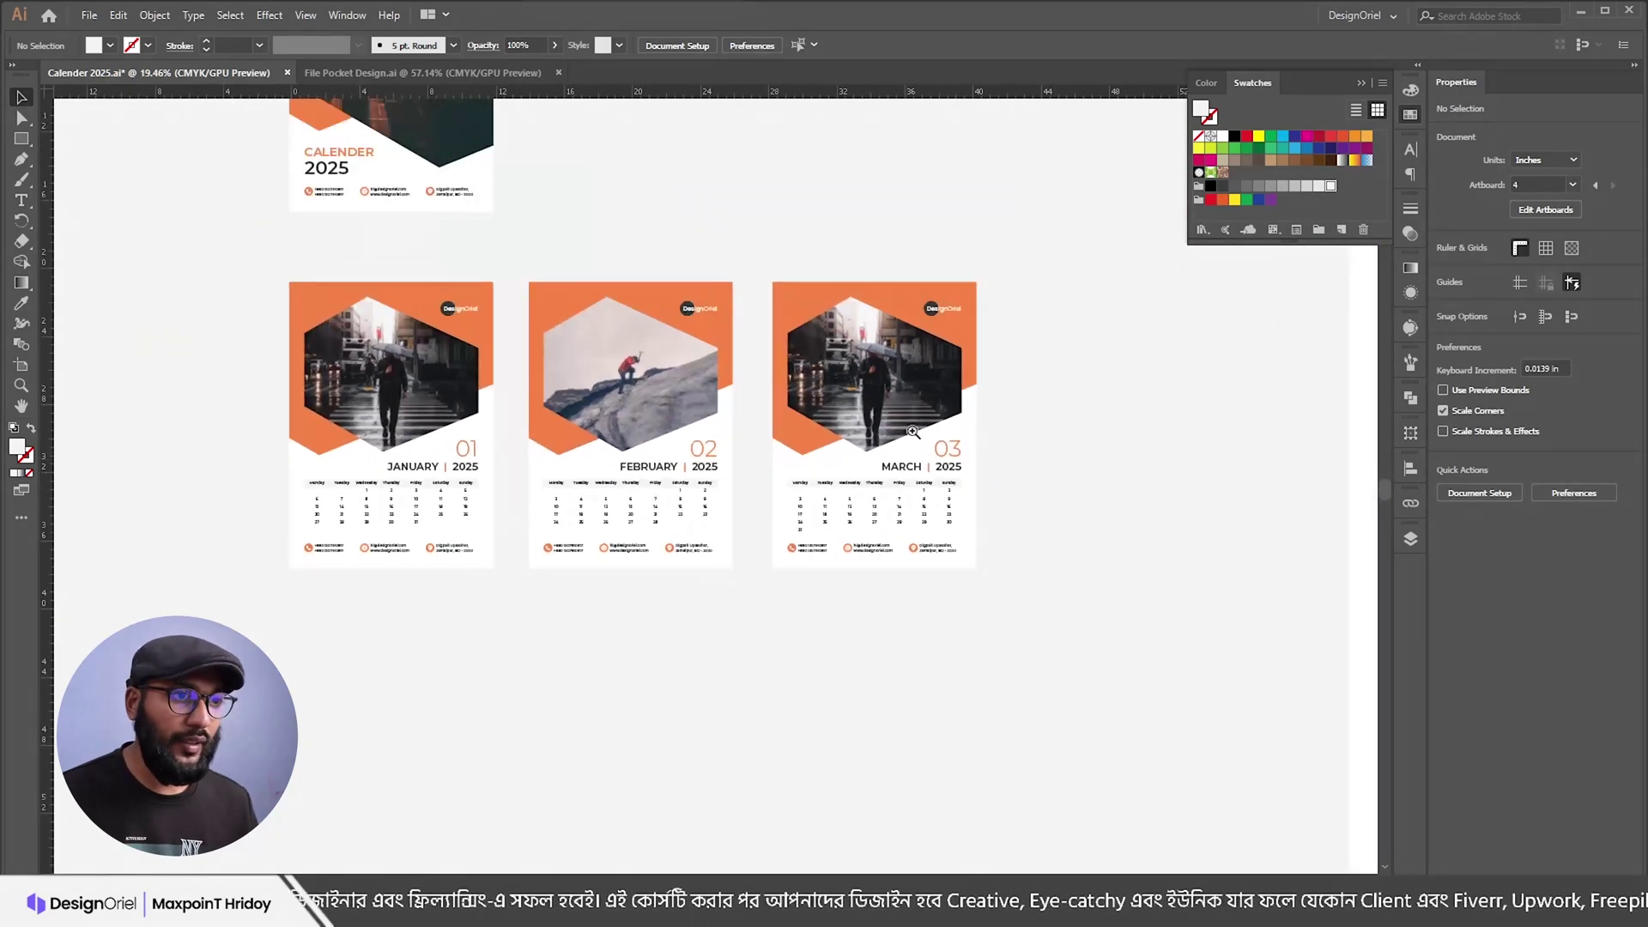
scroll(913, 432, down, 3)
scroll(945, 512, down, 2)
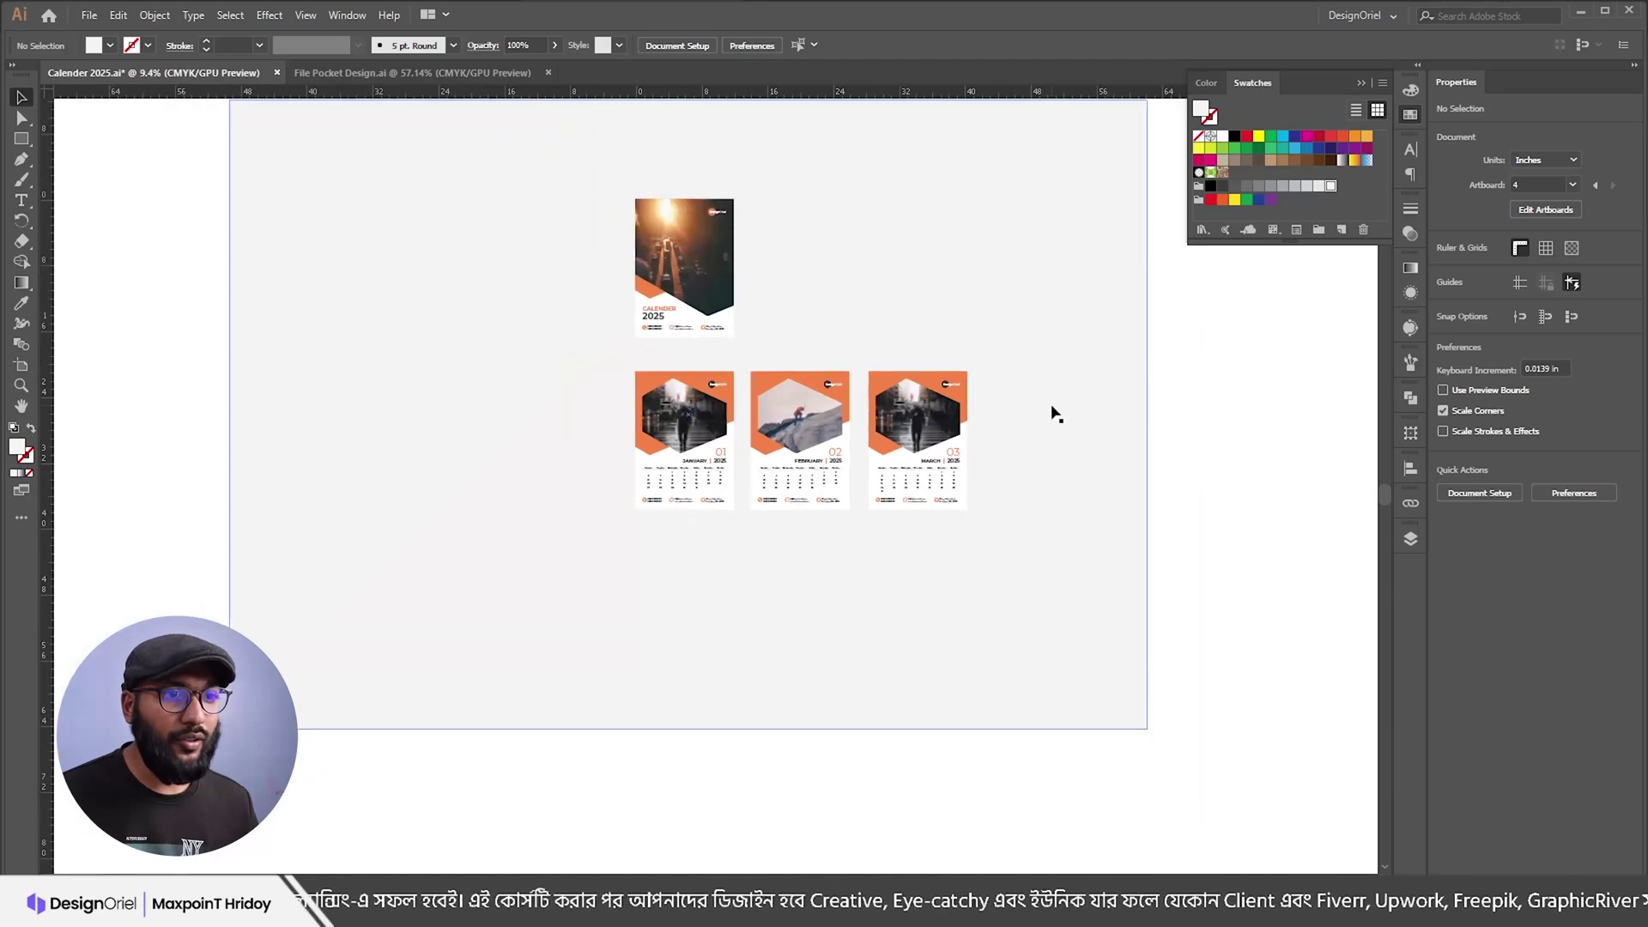
Step: Enlarge the gray background rectangle to about 136.1 in by 122.8 in and lock it
click(1064, 565)
scroll(1062, 549, down, 2)
drag(1060, 530, 985, 393)
drag(1041, 491, 1172, 734)
key(ctrl+shift+a)
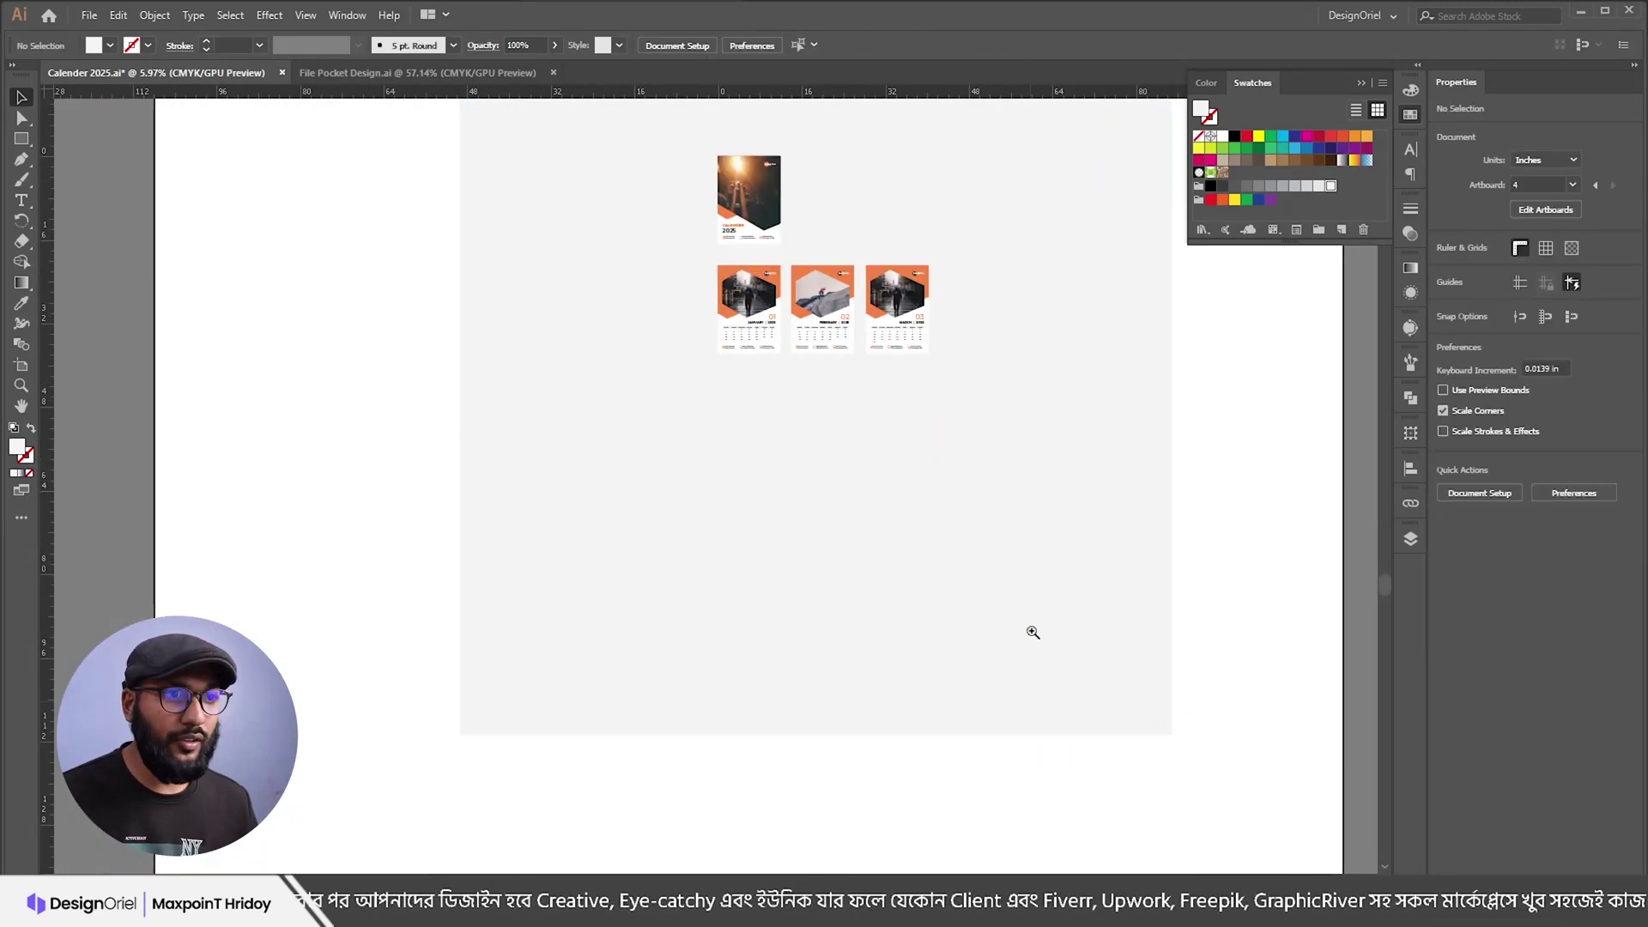
Step: Show the guides on the pages and unlock all locked objects, leaving nothing selected
scroll(1062, 390, up, 5)
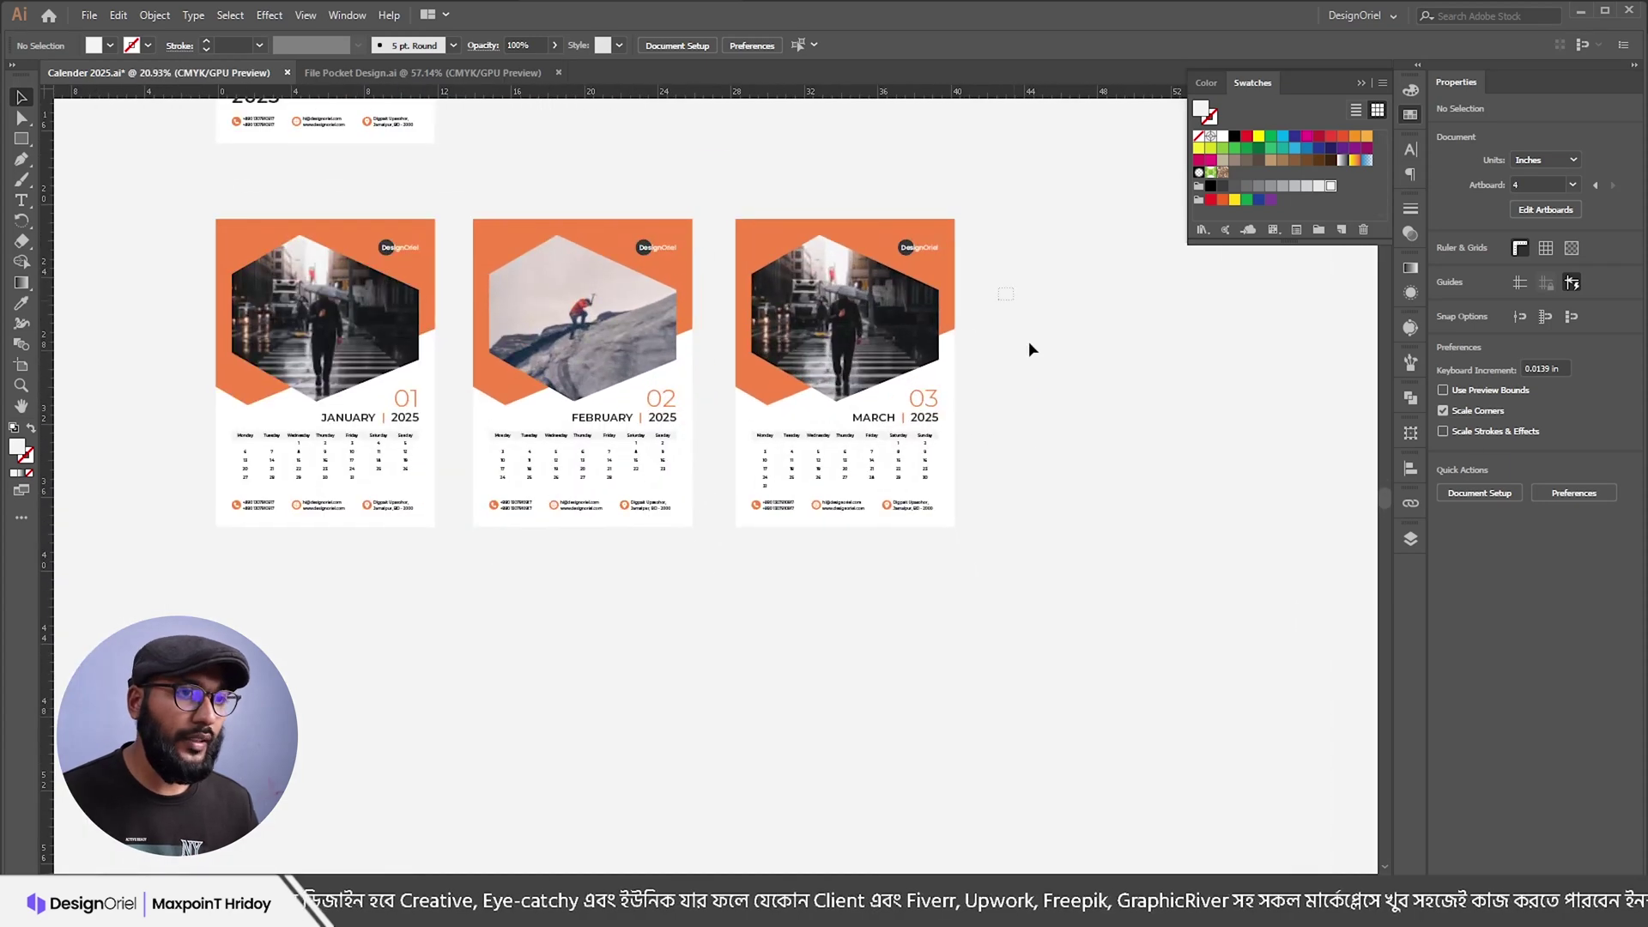
right_click(997, 266)
click(1056, 402)
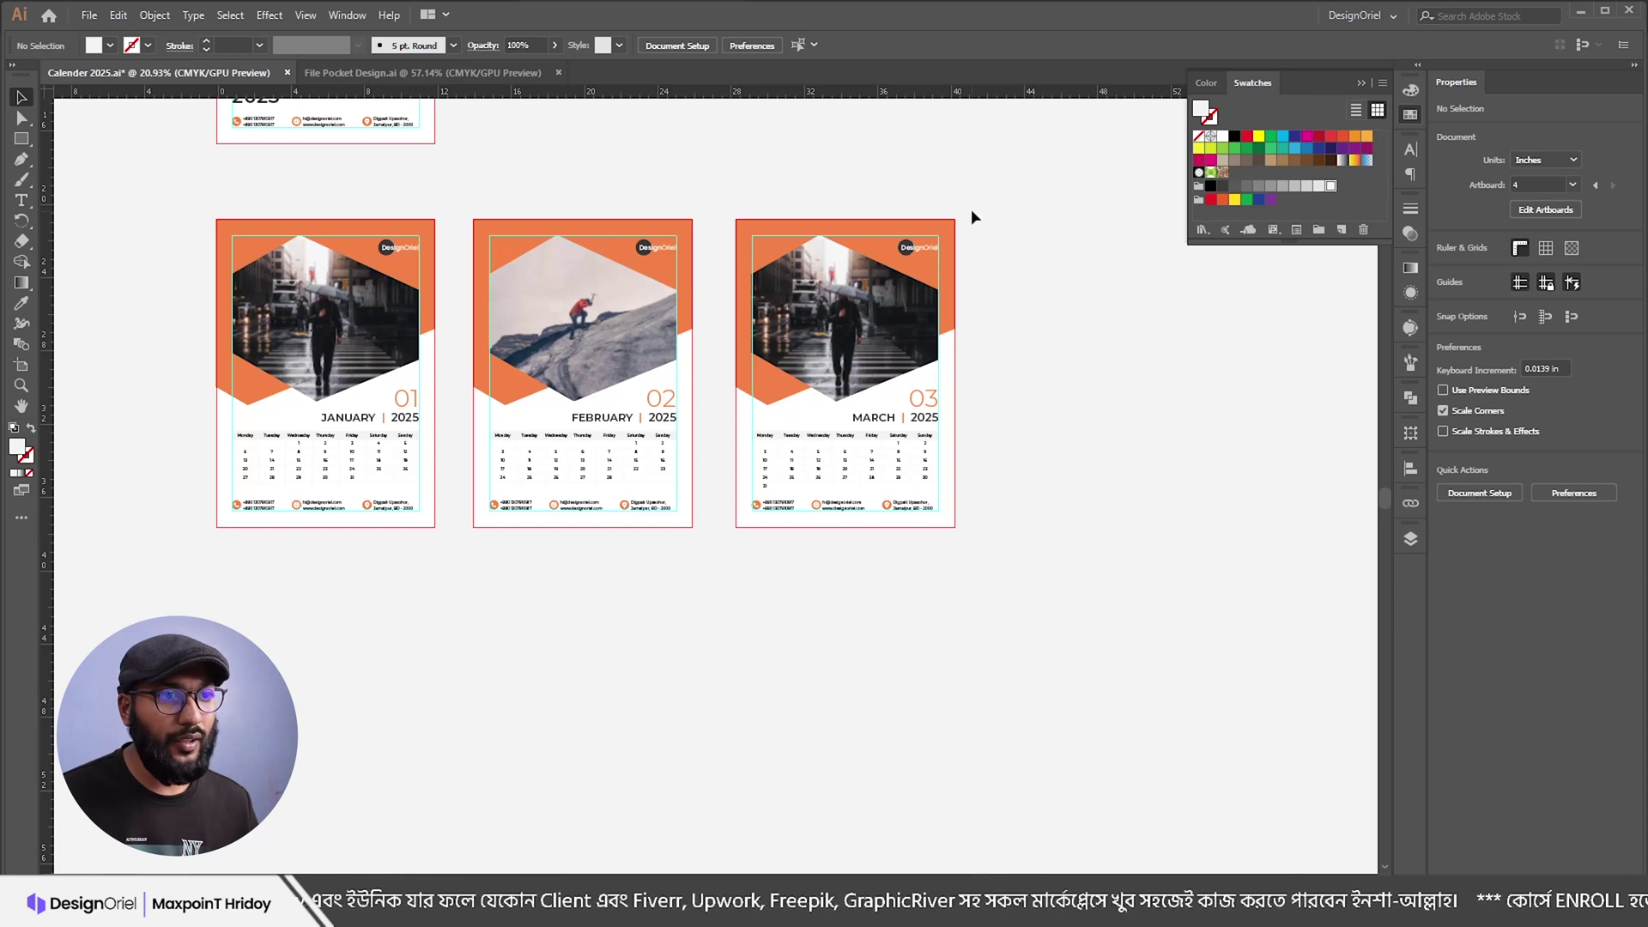
click(155, 15)
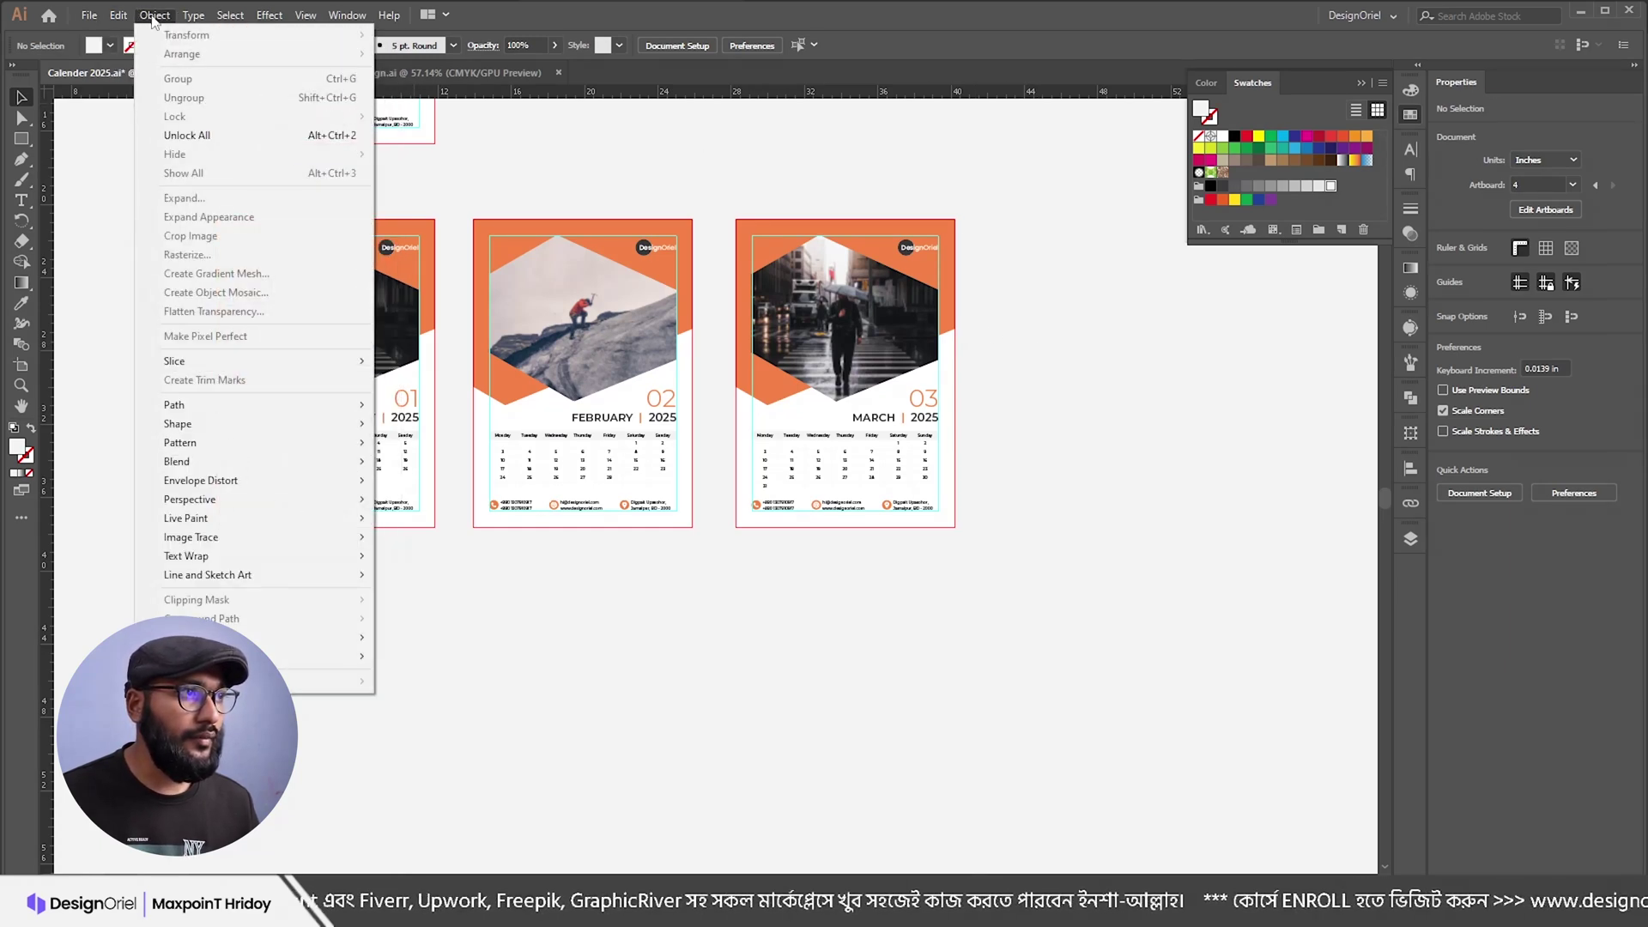
click(203, 135)
drag(684, 400, 609, 393)
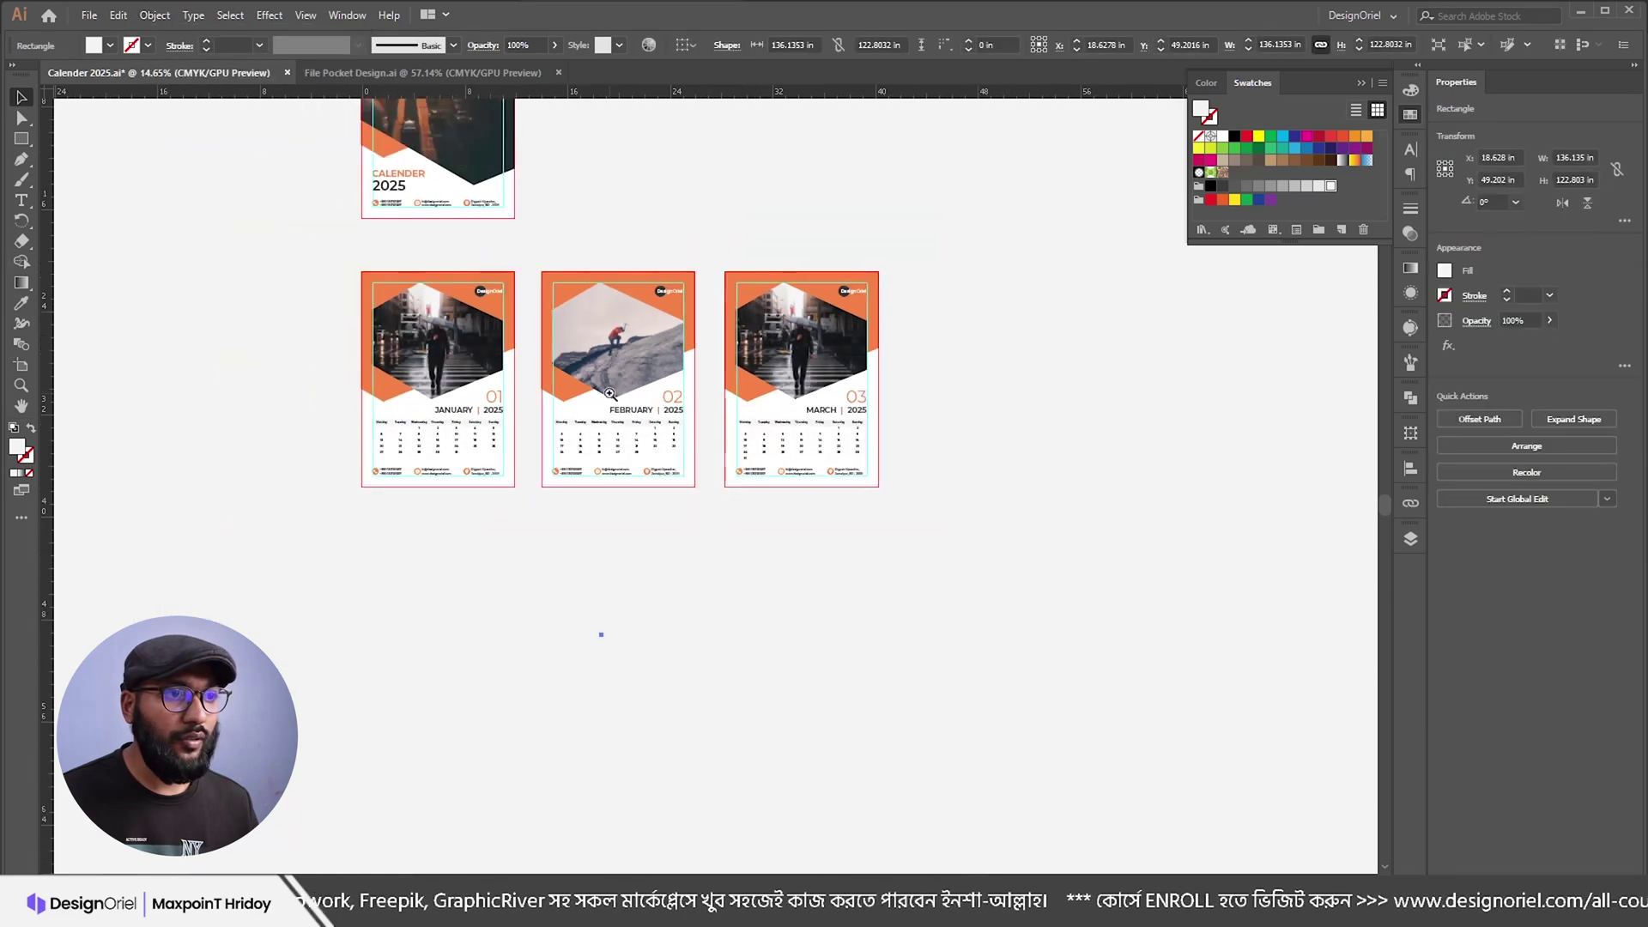
drag(753, 365, 740, 366)
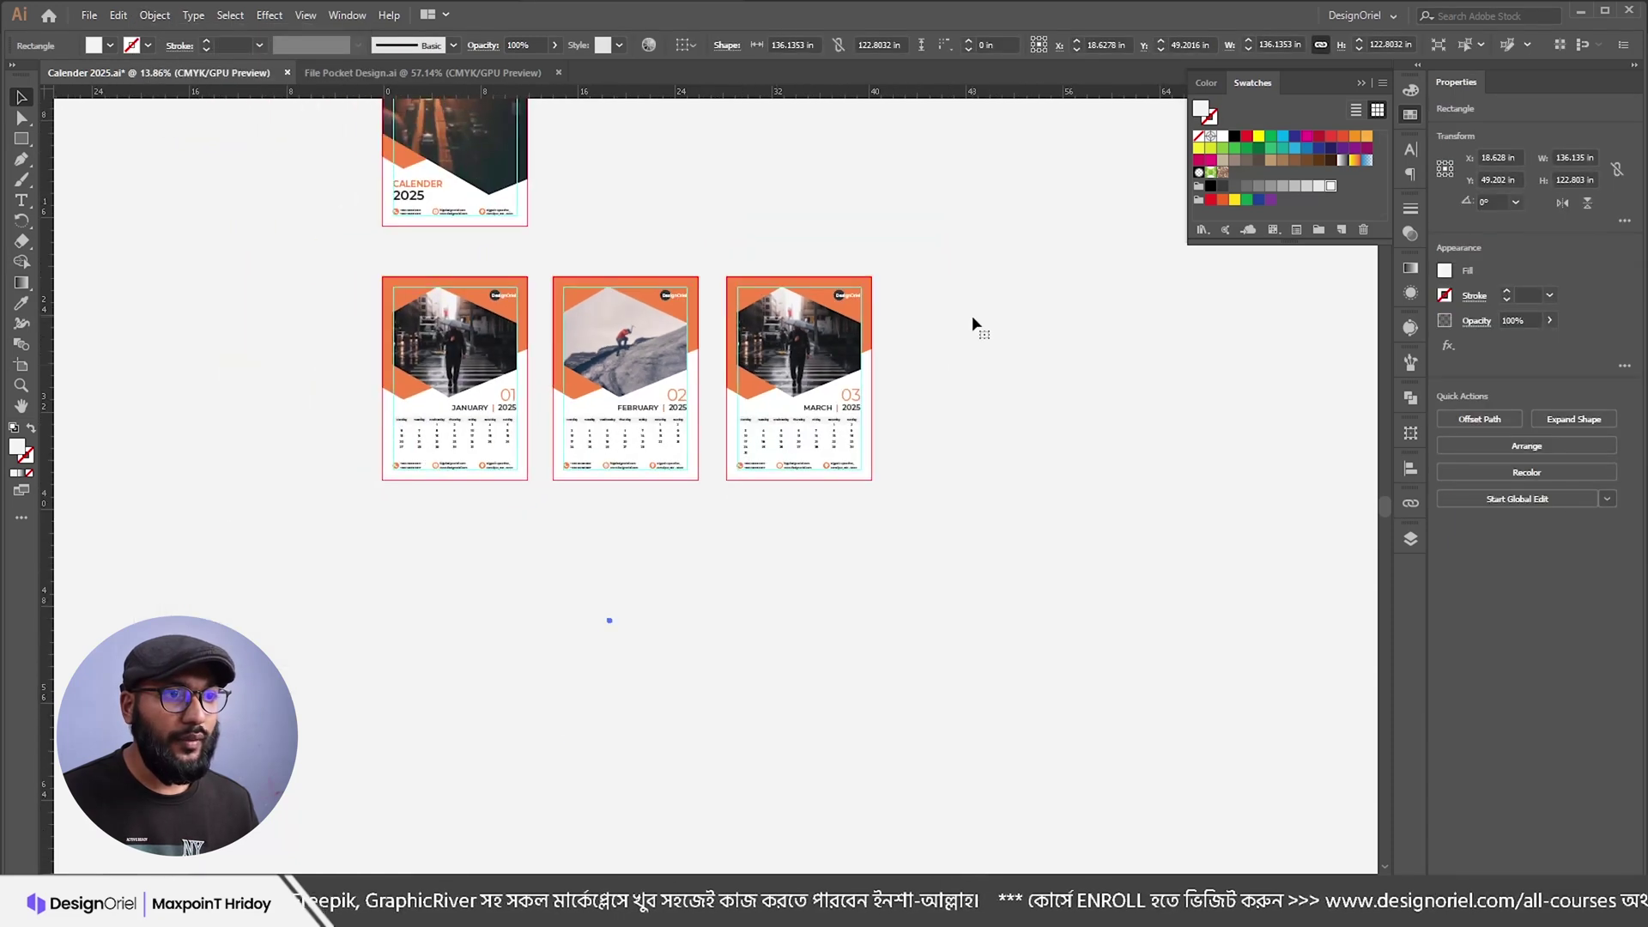
click(901, 179)
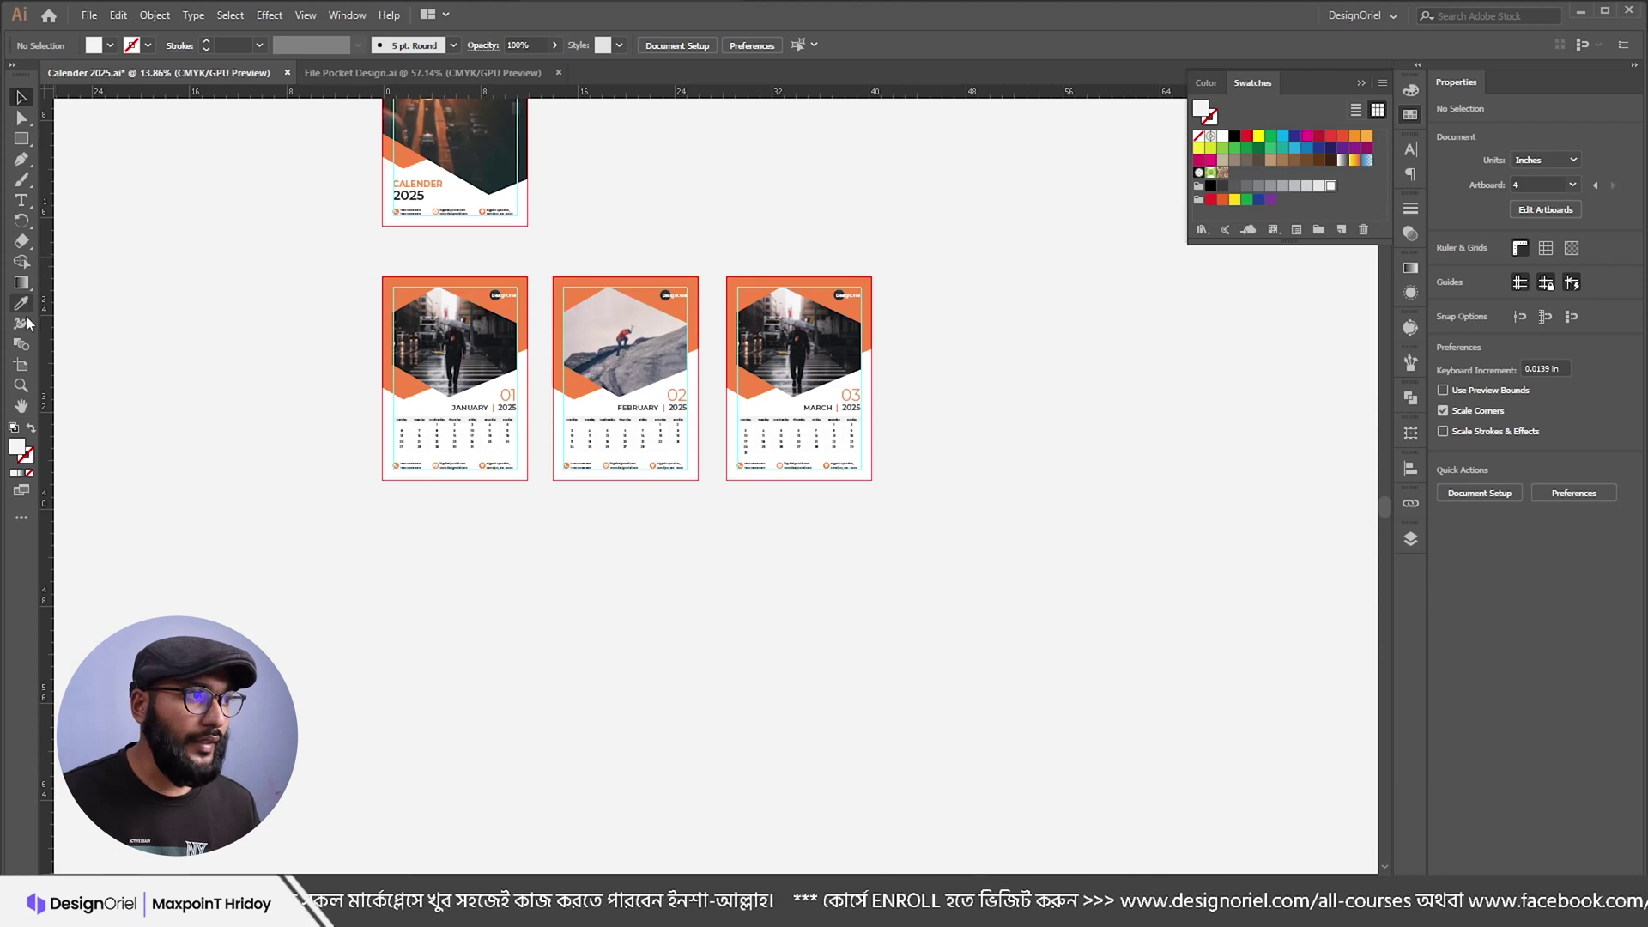
Step: Duplicate the March artboard with its artwork beside it, and copy the row of four month artboards downward twice
click(22, 363)
drag(759, 291, 924, 286)
shift+click(780, 283)
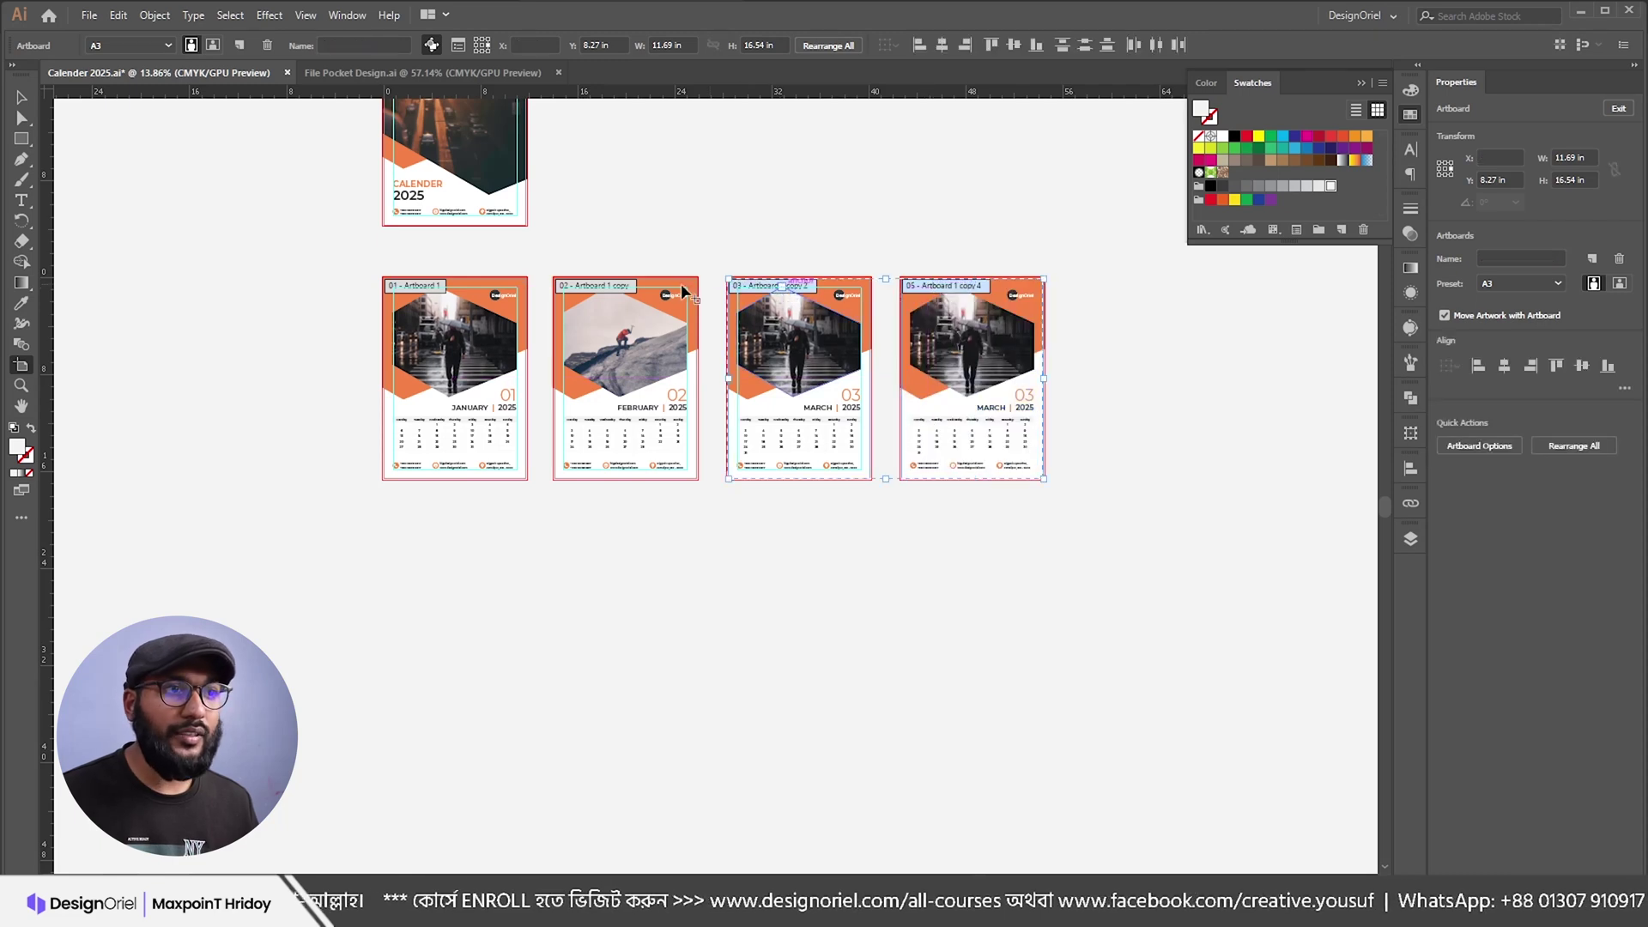
shift+click(611, 285)
shift+click(426, 287)
drag(427, 287, 427, 538)
scroll(428, 480, down, 3)
drag(429, 410, 423, 644)
key(Escape)
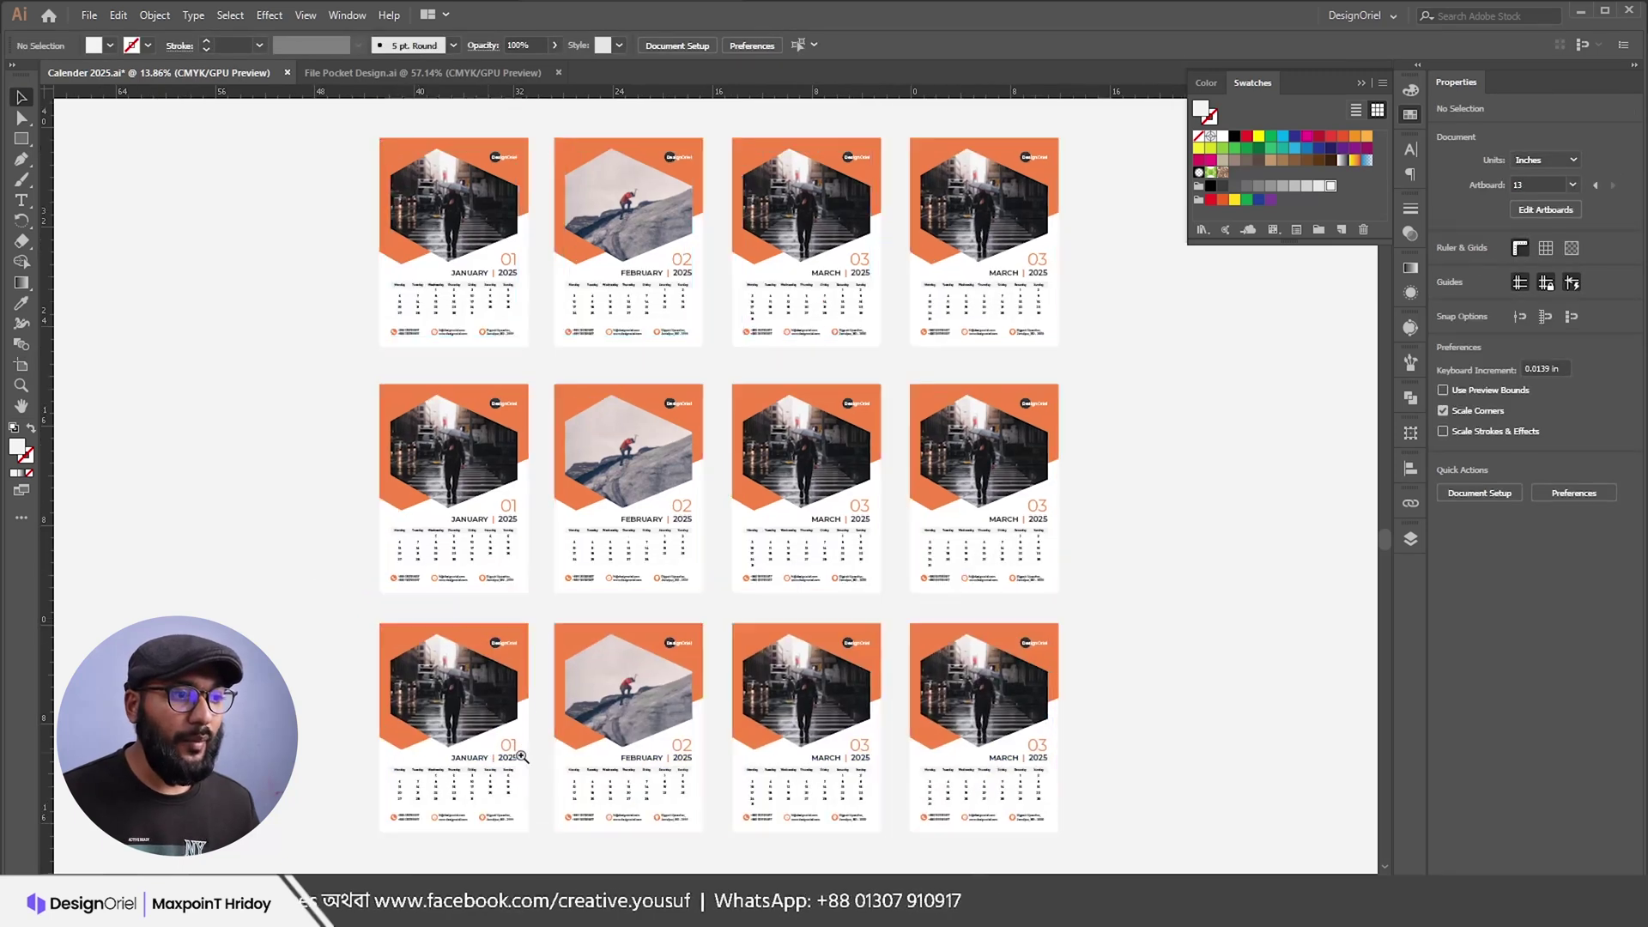
Step: Hide the guides on the cover and the three rows of month pages
scroll(521, 757, up, 2)
scroll(588, 552, down, 3)
scroll(735, 589, up, 1)
scroll(797, 622, up, 1)
key(ctrl+semicolon)
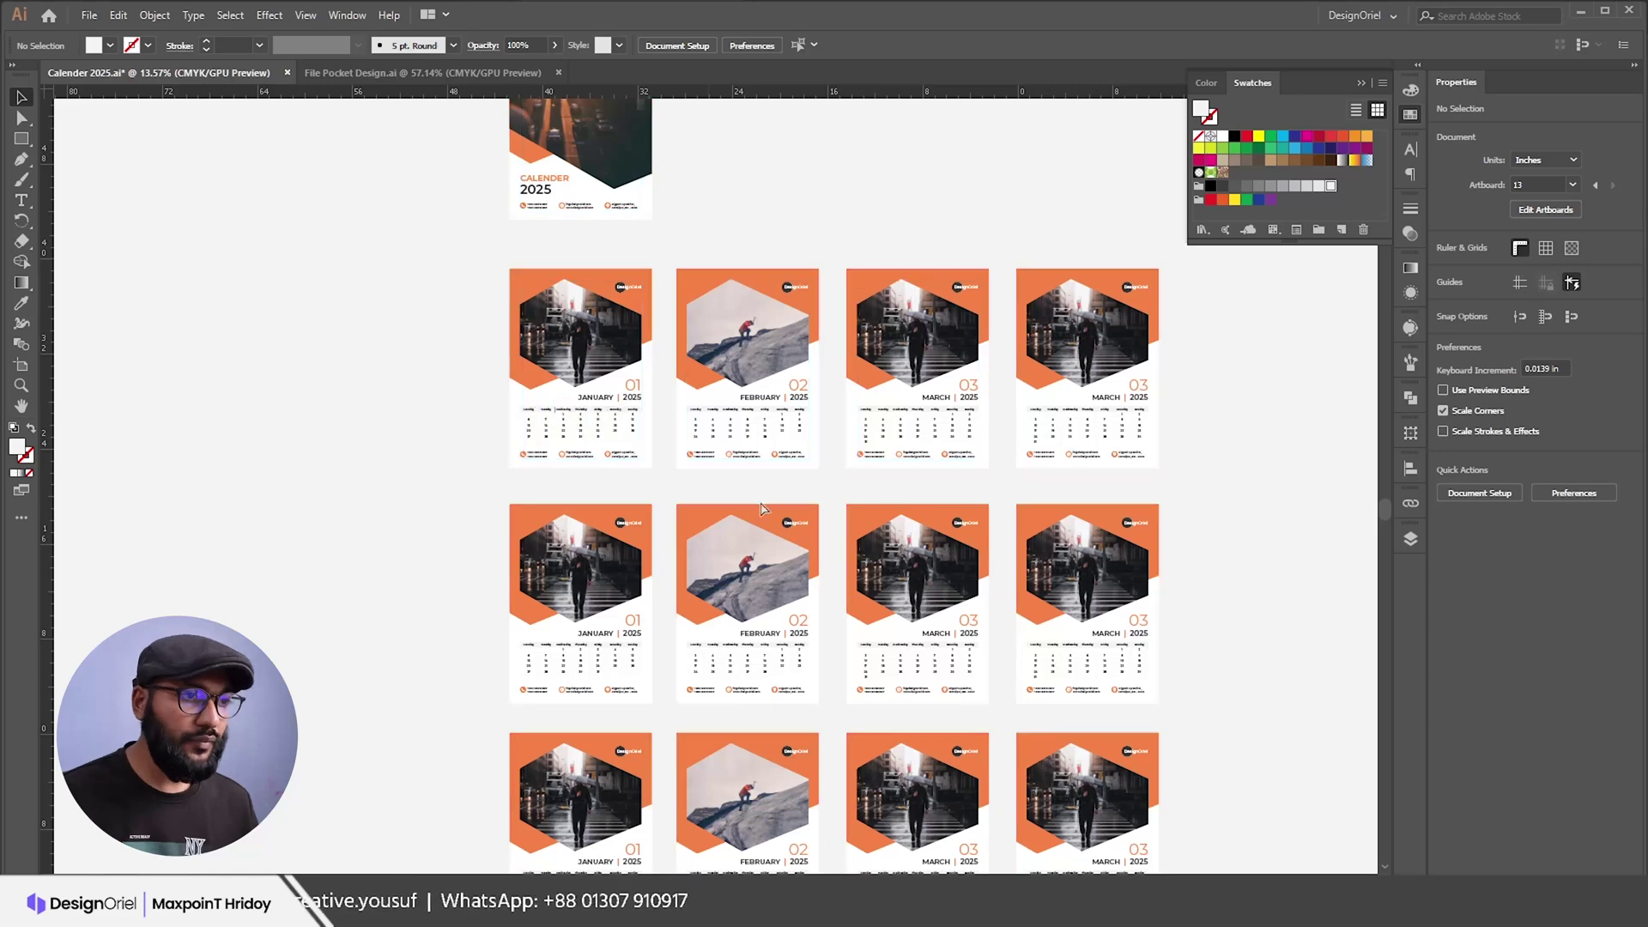
Step: Examine the duplicated month pages across all three rows
scroll(760, 508, up, 3)
scroll(756, 532, up, 3)
scroll(739, 584, down, 3)
scroll(767, 437, up, 2)
scroll(810, 398, down, 3)
scroll(877, 328, down, 2)
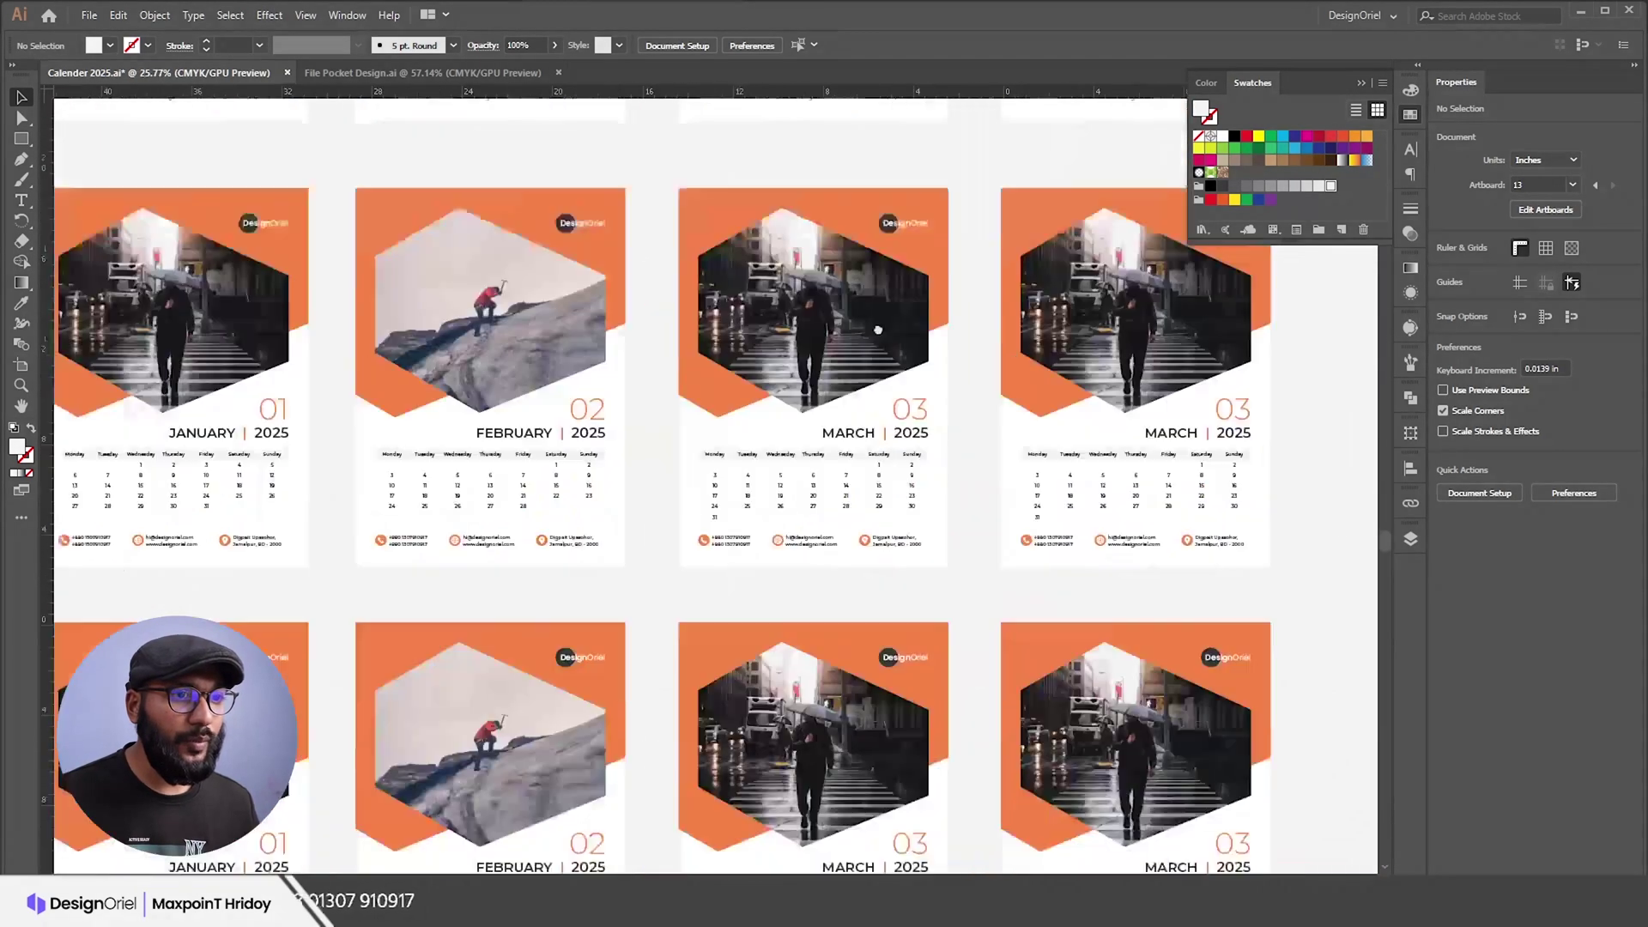
scroll(877, 329, down, 2)
scroll(772, 412, down, 3)
scroll(695, 411, down, 2)
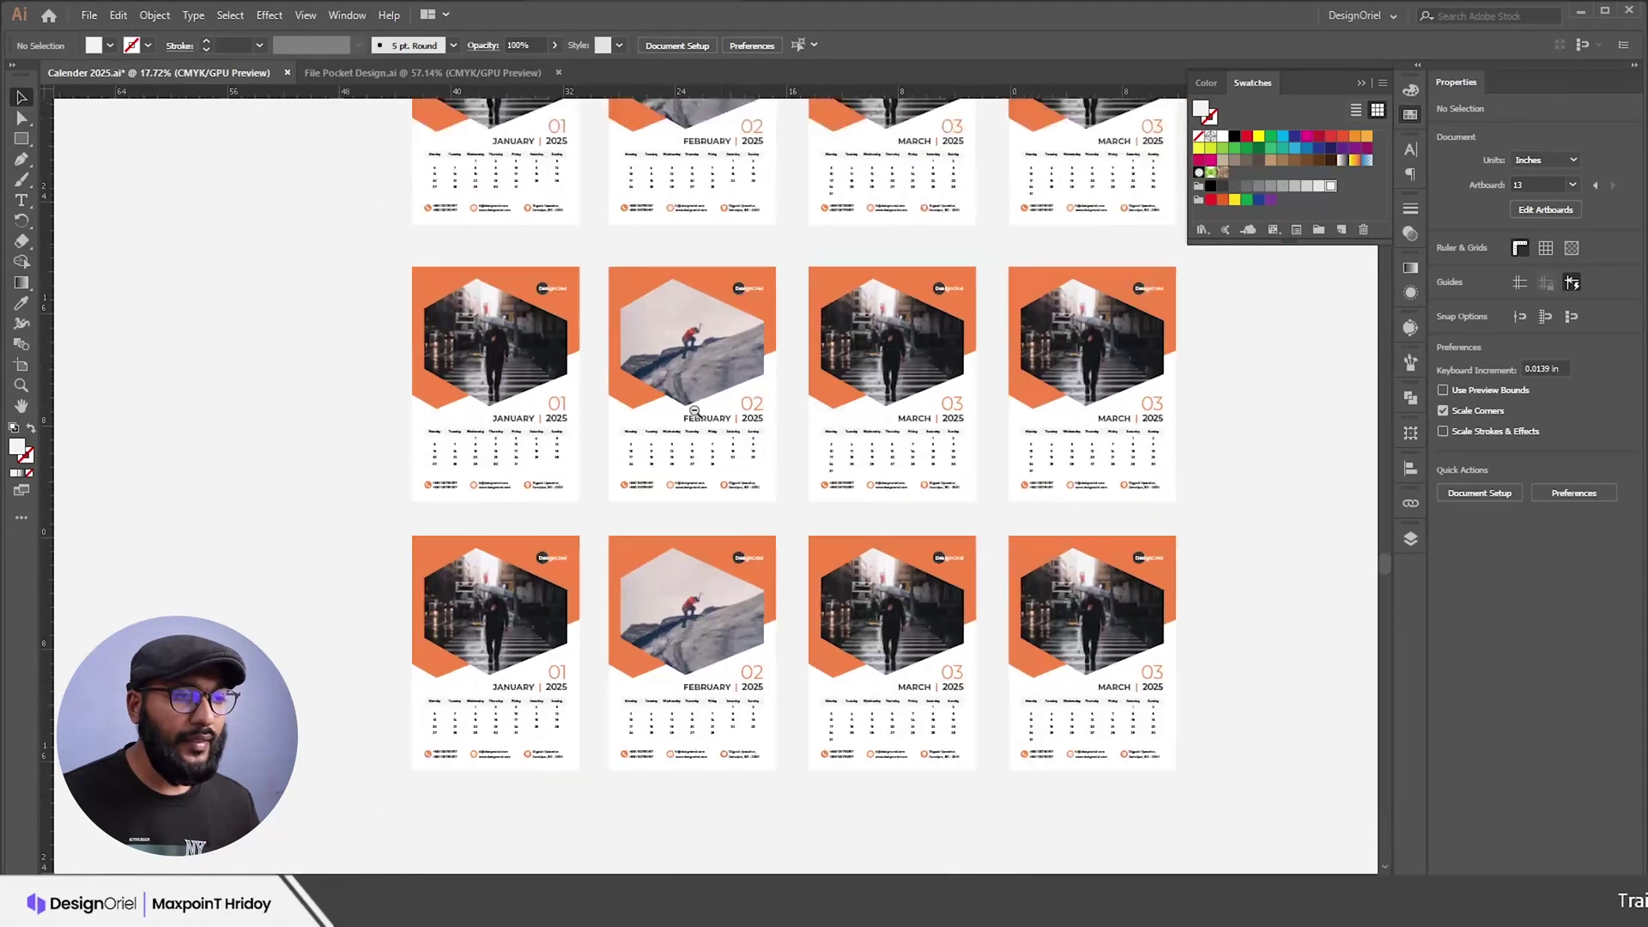
Step: Remove the light gray background from behind the month pages
scroll(695, 411, down, 1)
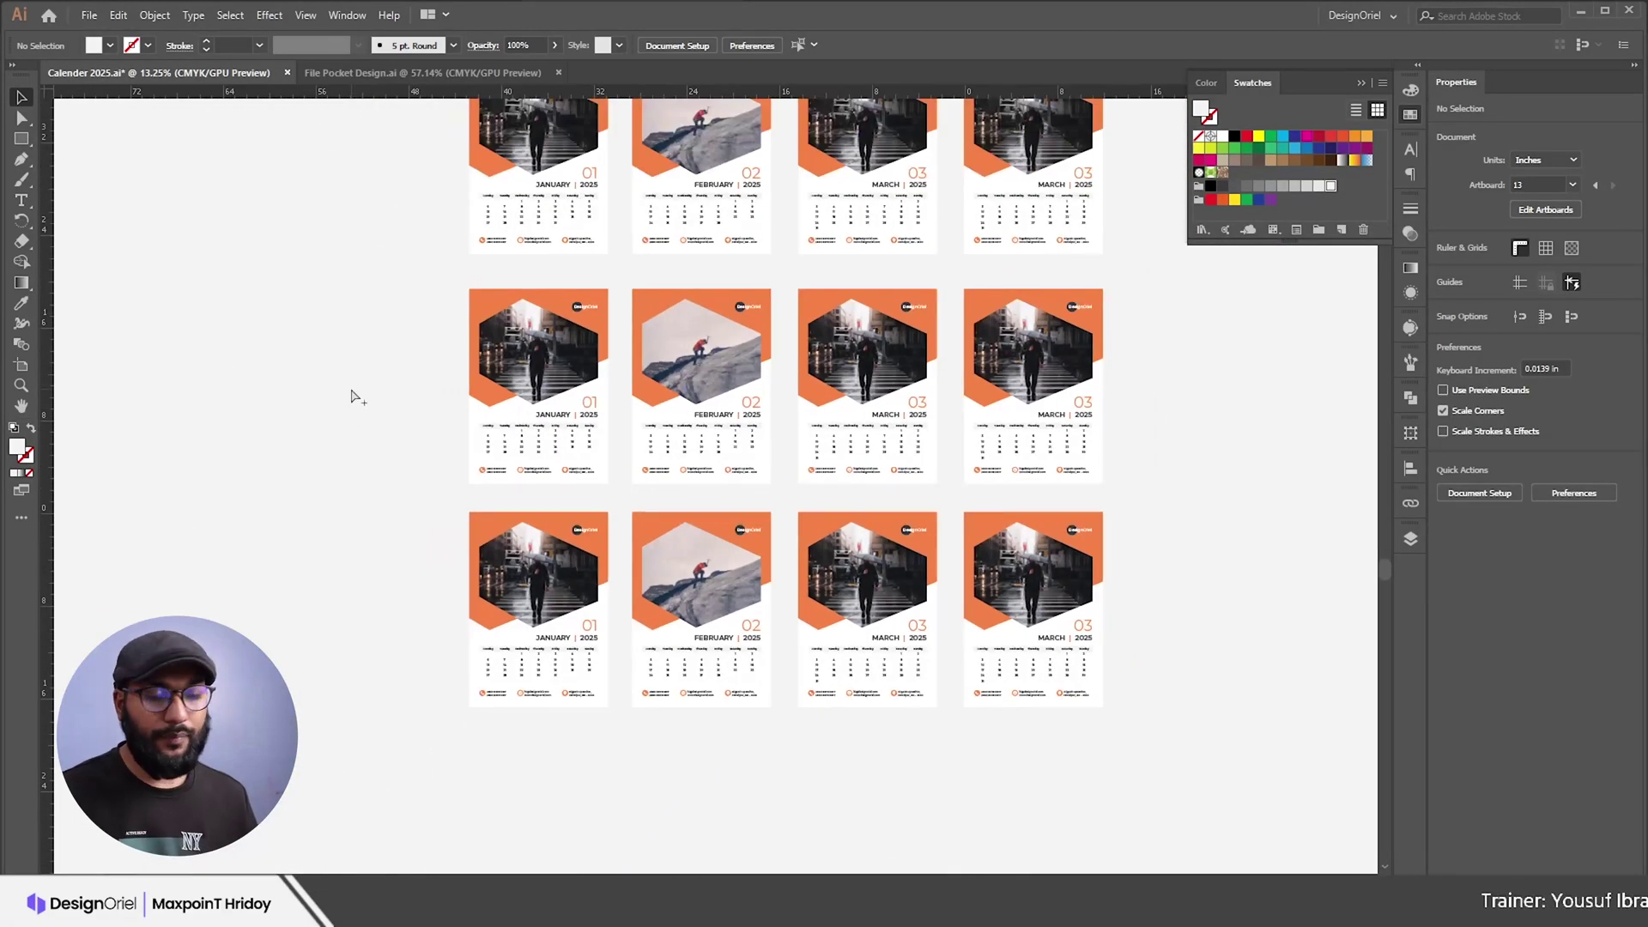
key(ctrl+shift+h)
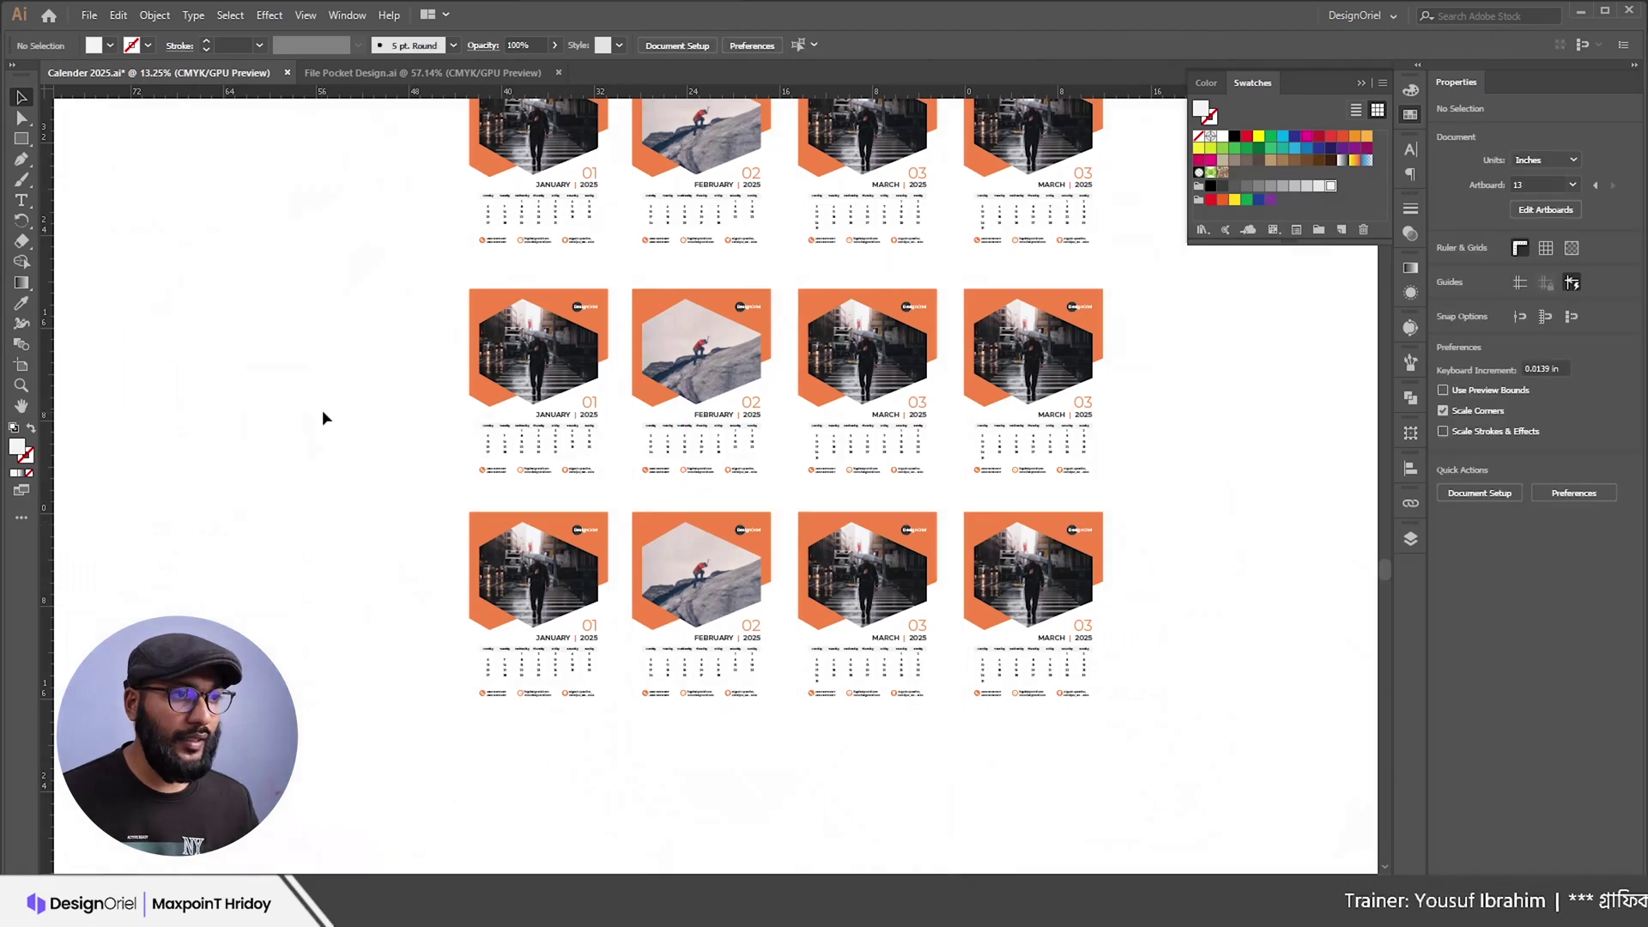
Step: Show the artboards again around the cover and the rows of month pages
key(ctrl+shift+h)
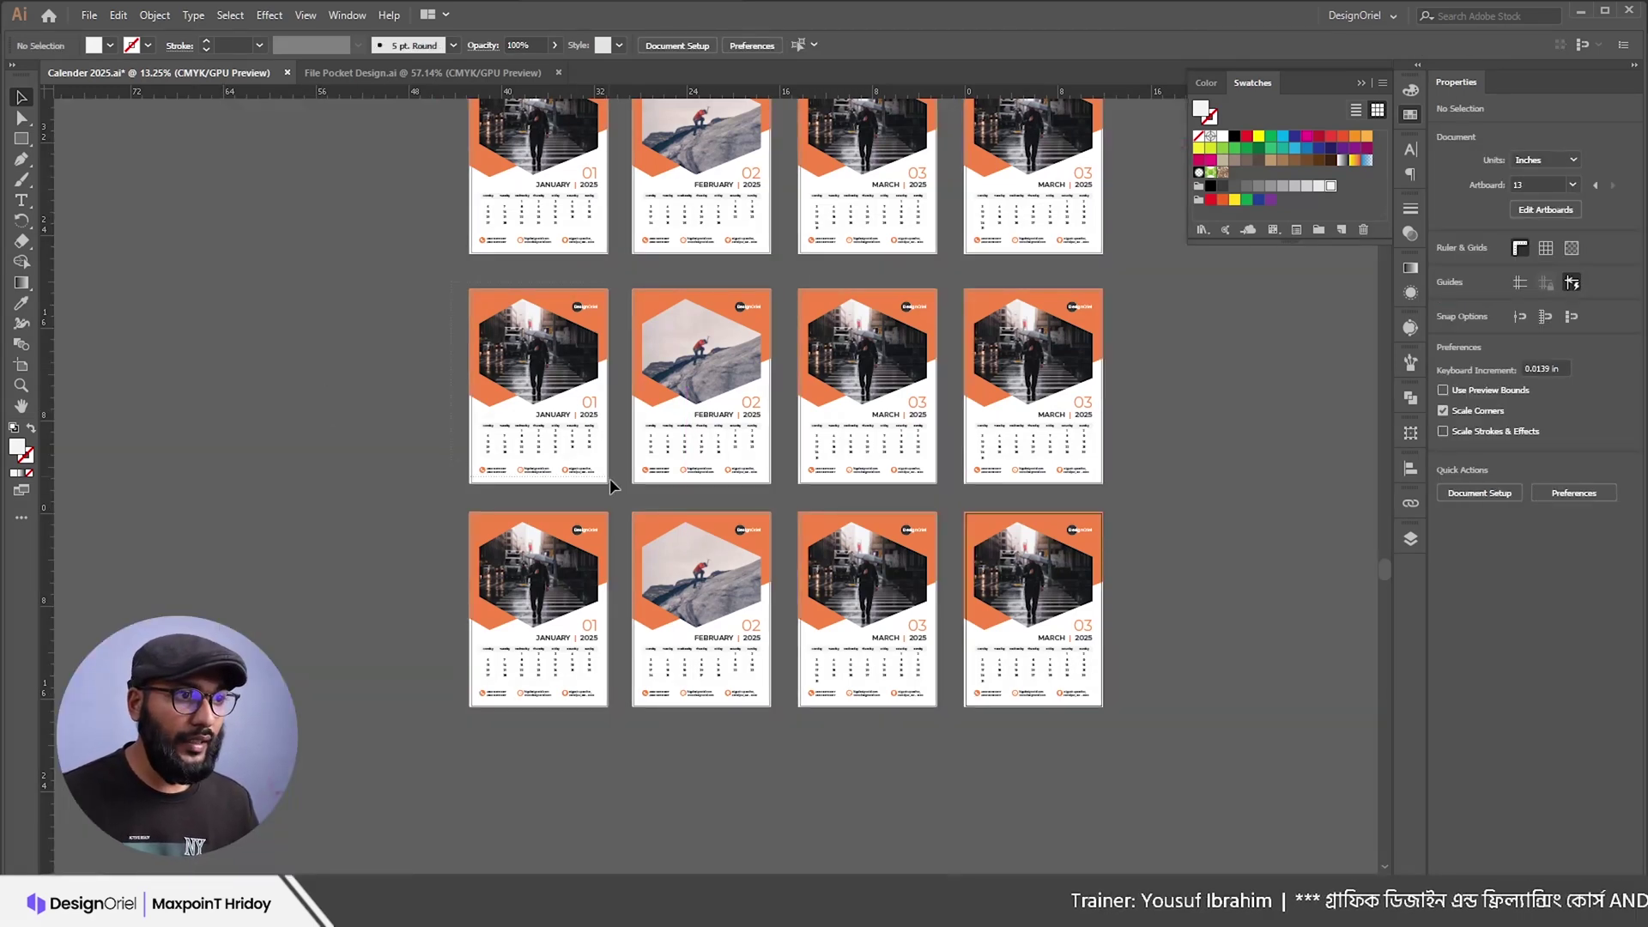
key(ctrl+alt+a)
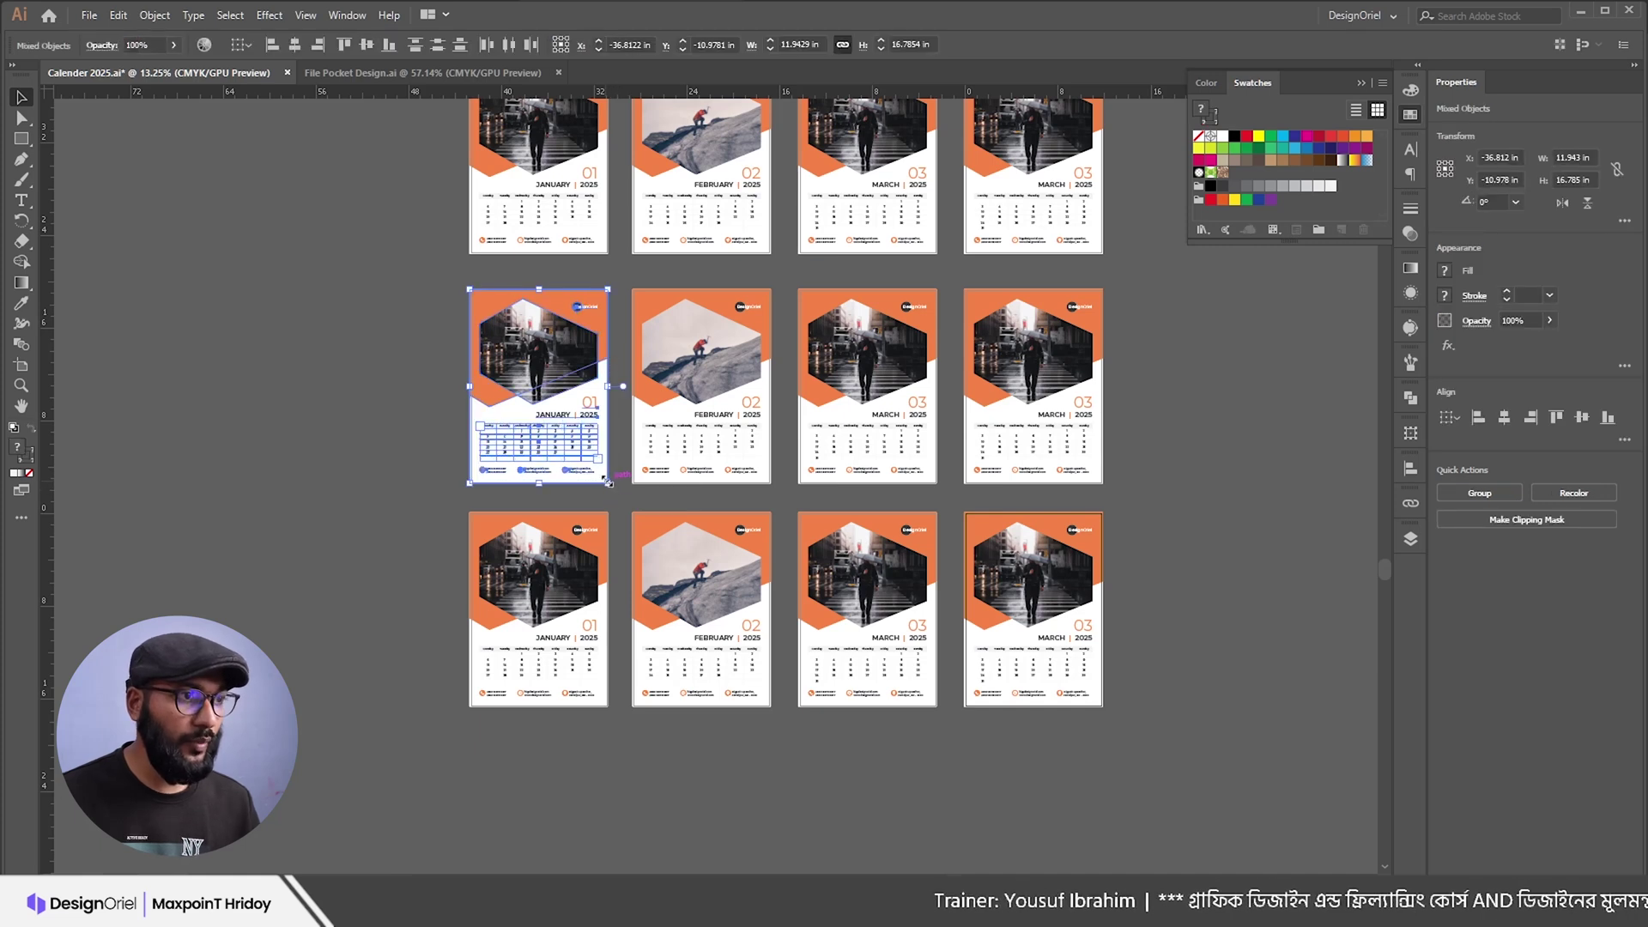
click(369, 246)
scroll(368, 247, down, 2)
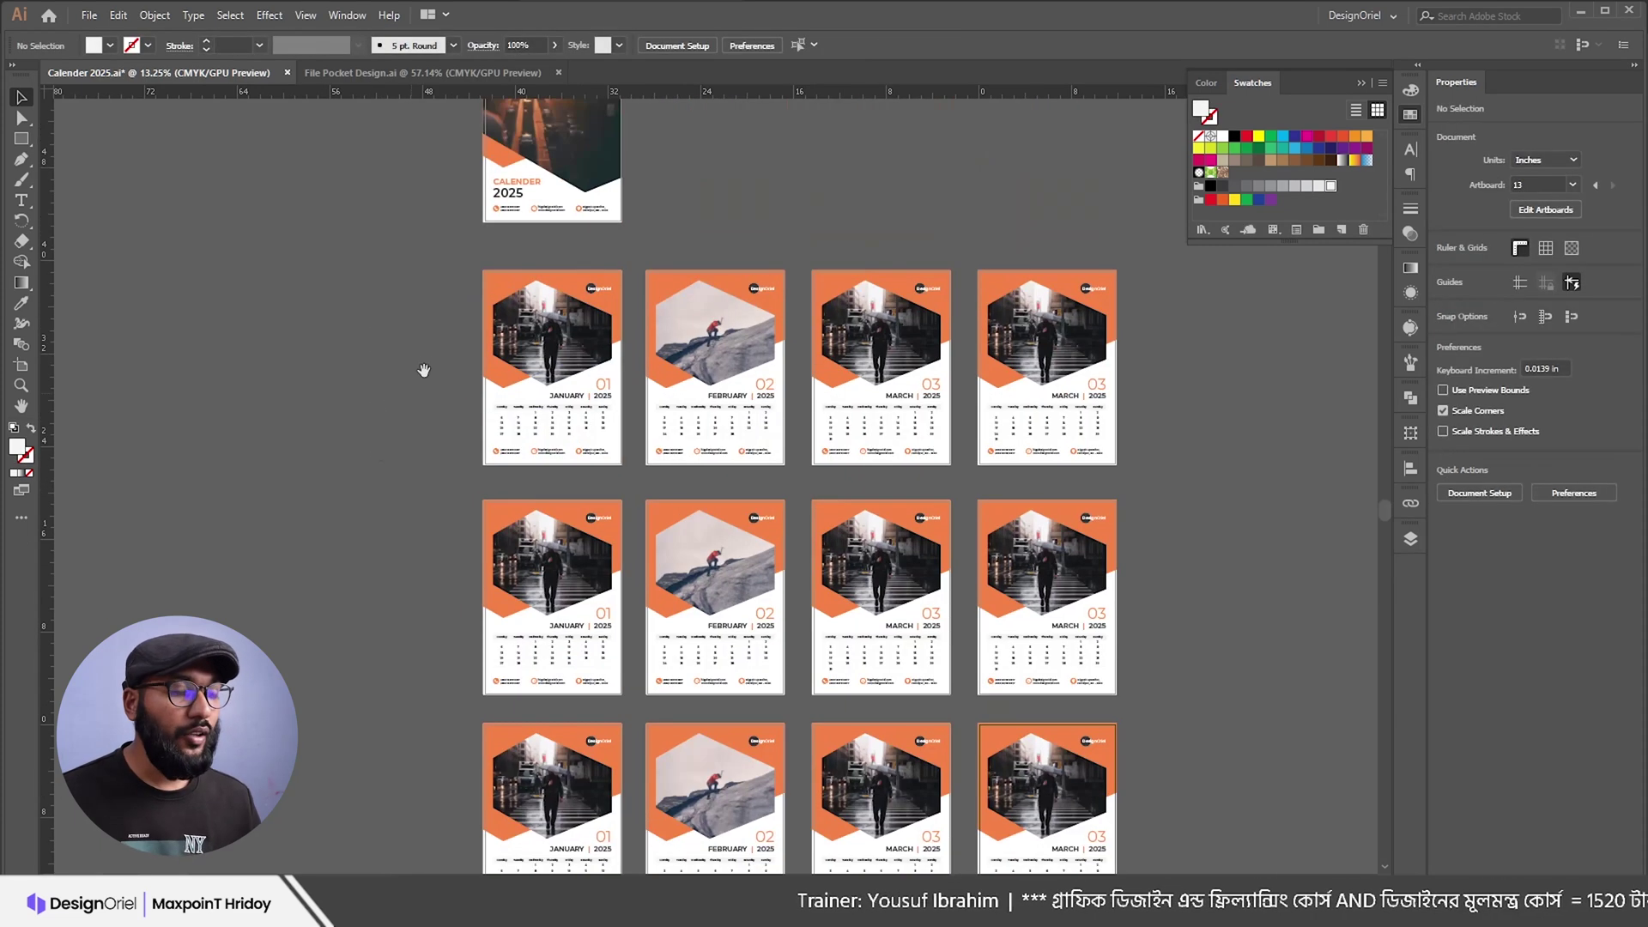
drag(365, 351, 438, 422)
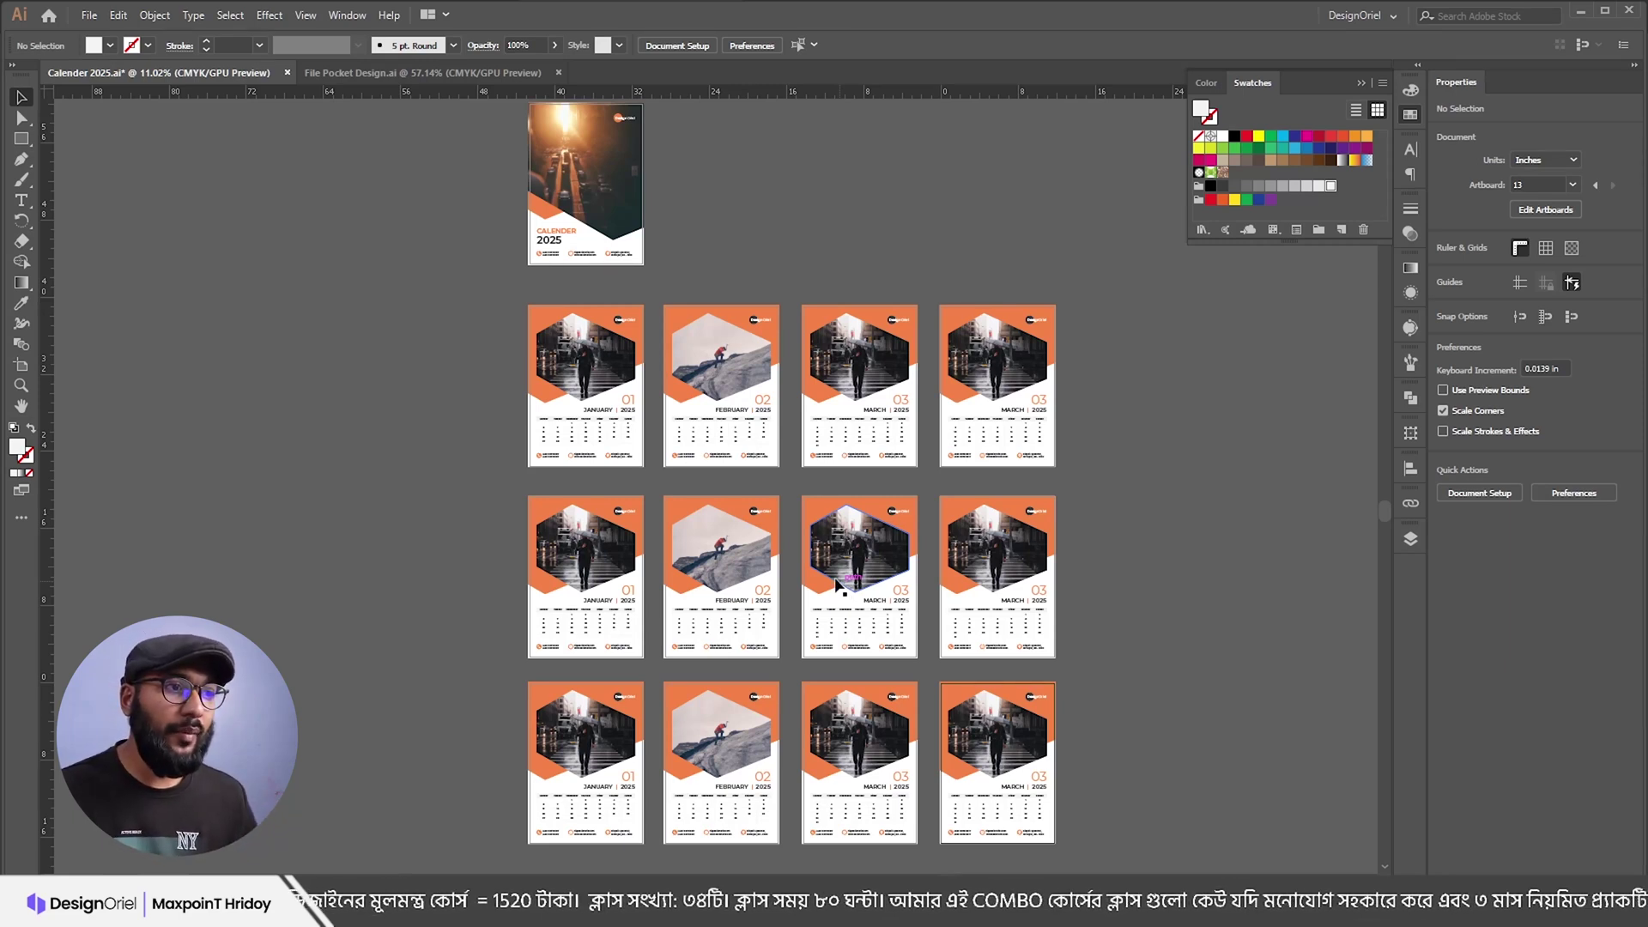
Step: Examine the January page's date grid, the cover and the rows of month pages
scroll(487, 429, up, 5)
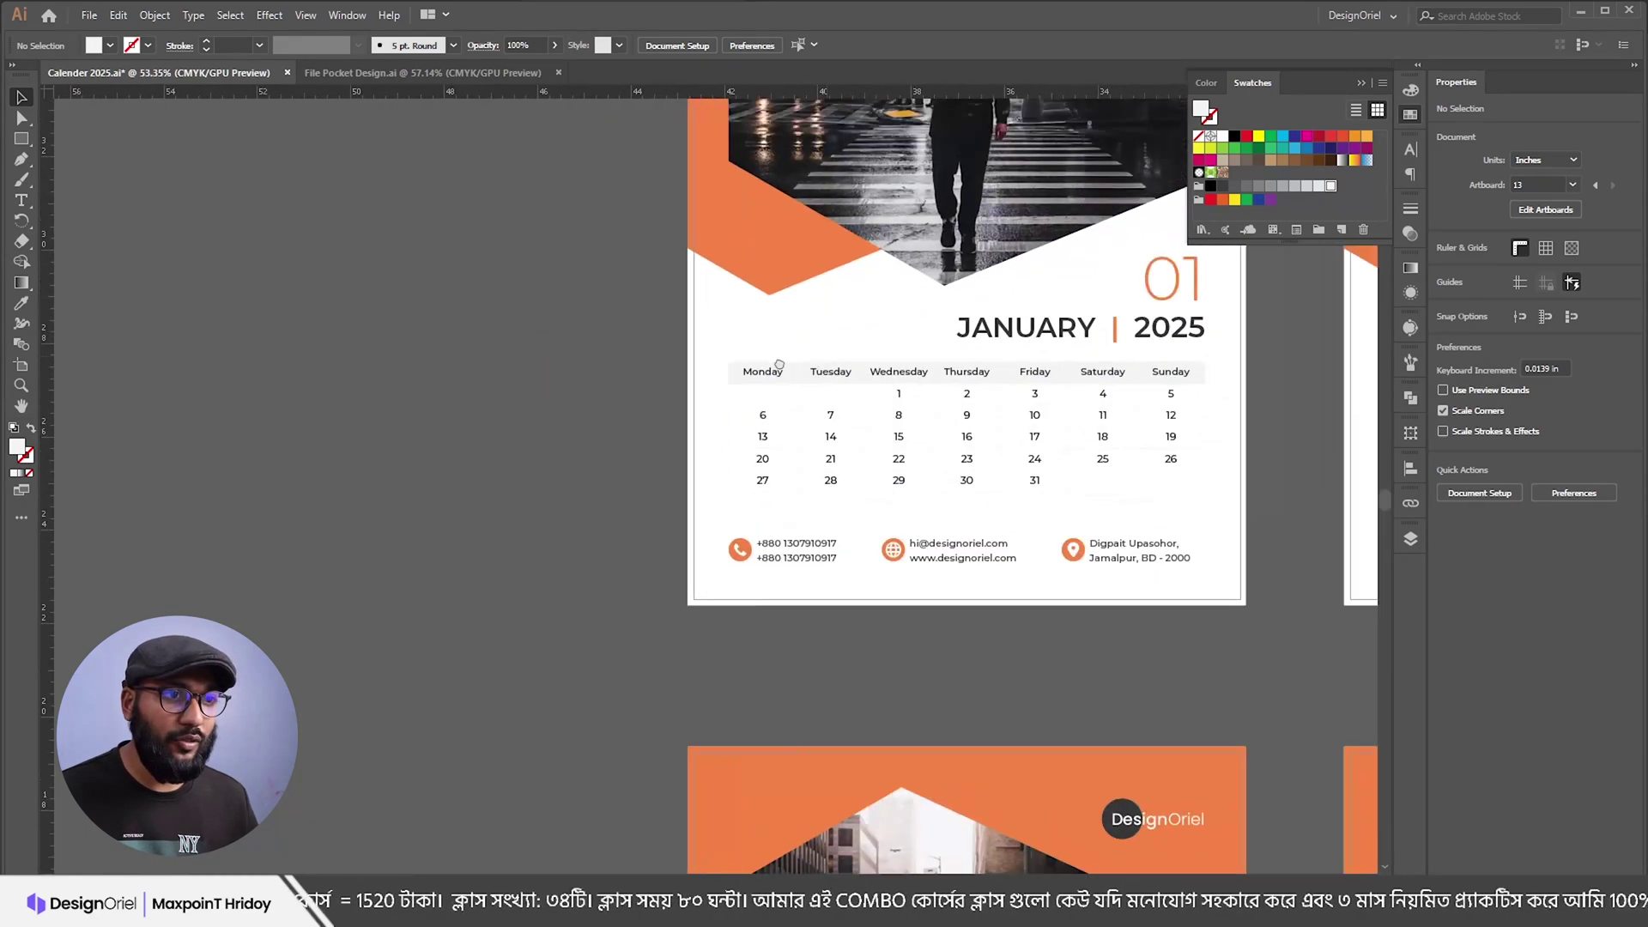
drag(779, 364, 704, 376)
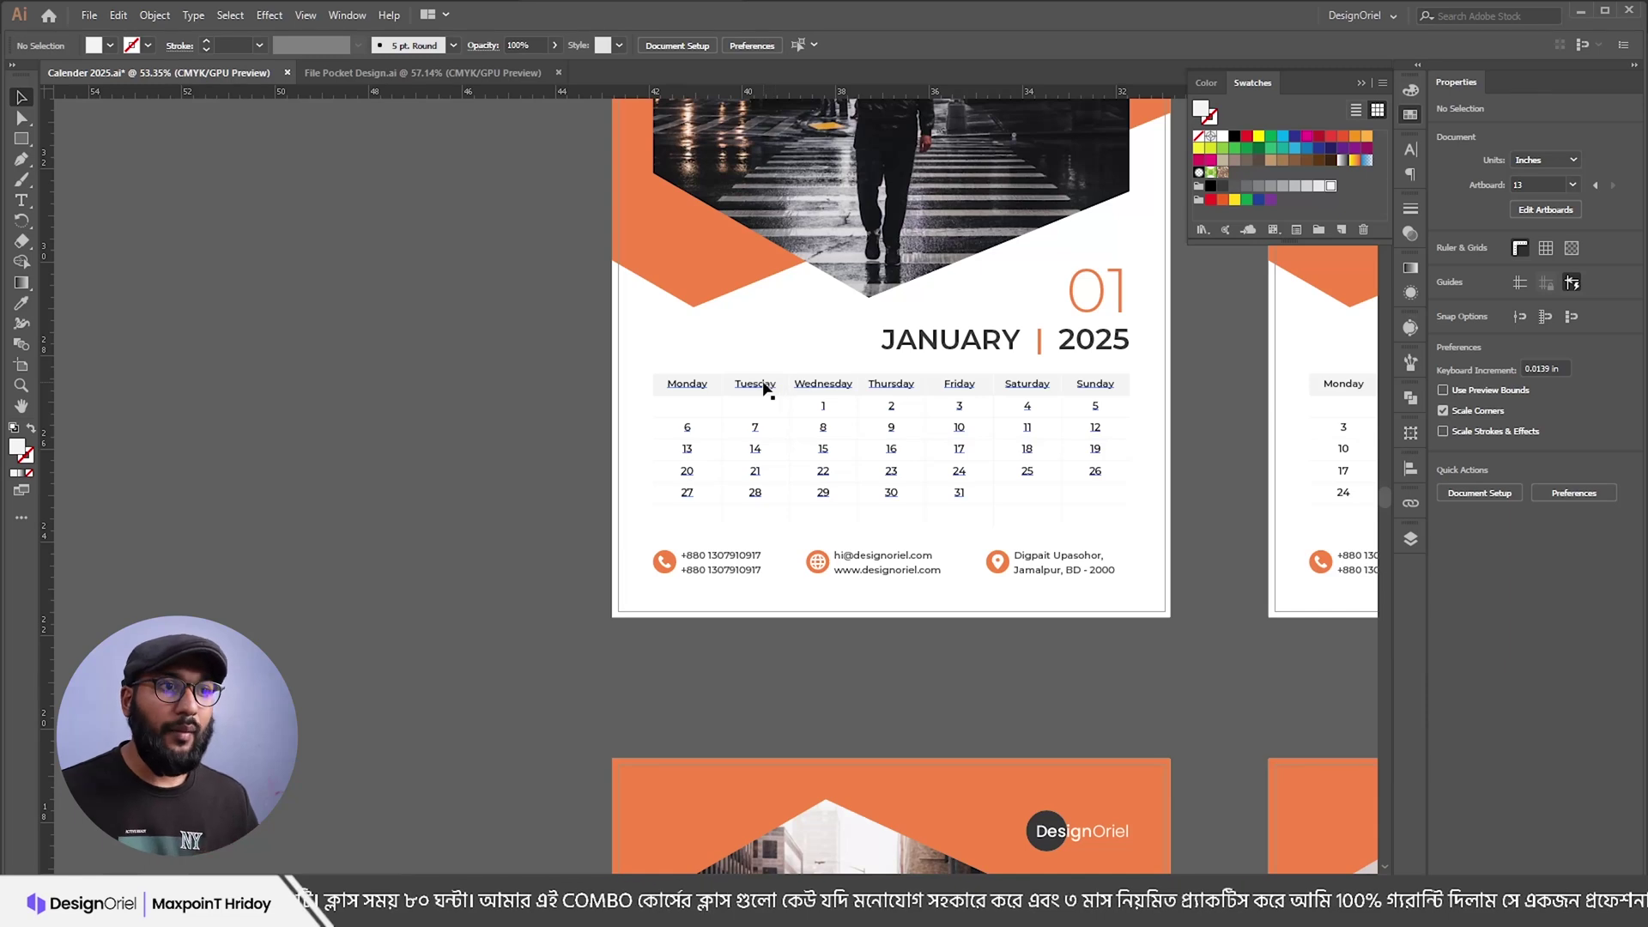
scroll(764, 389, down, 2)
drag(765, 247, 747, 319)
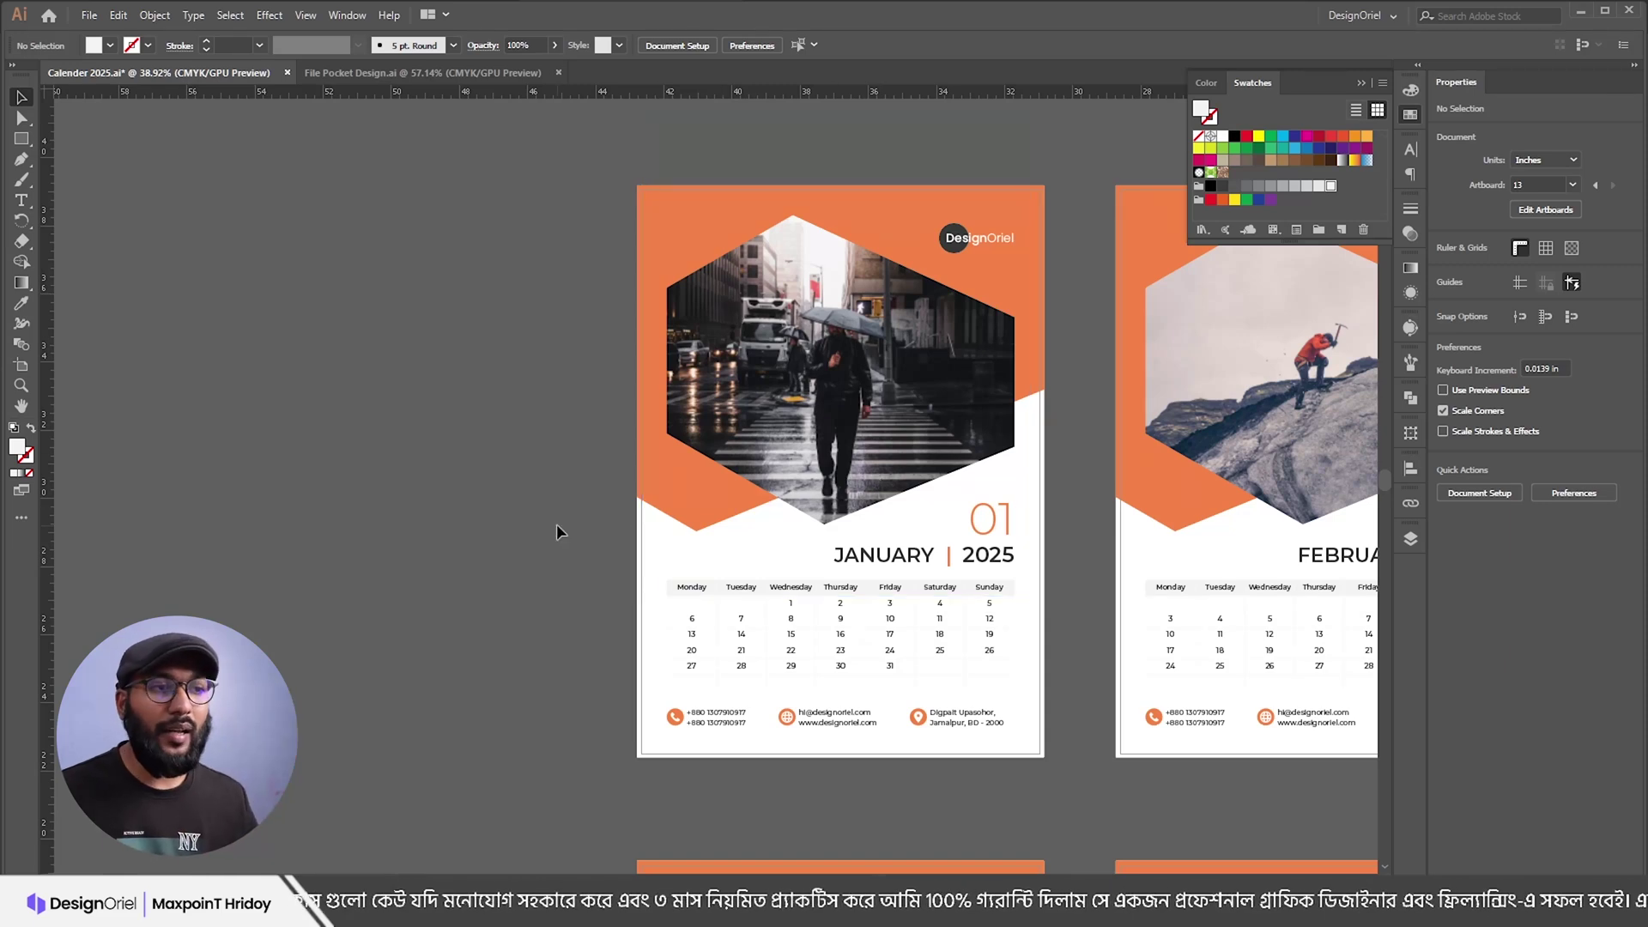
scroll(556, 525, down, 3)
scroll(695, 539, down, 2)
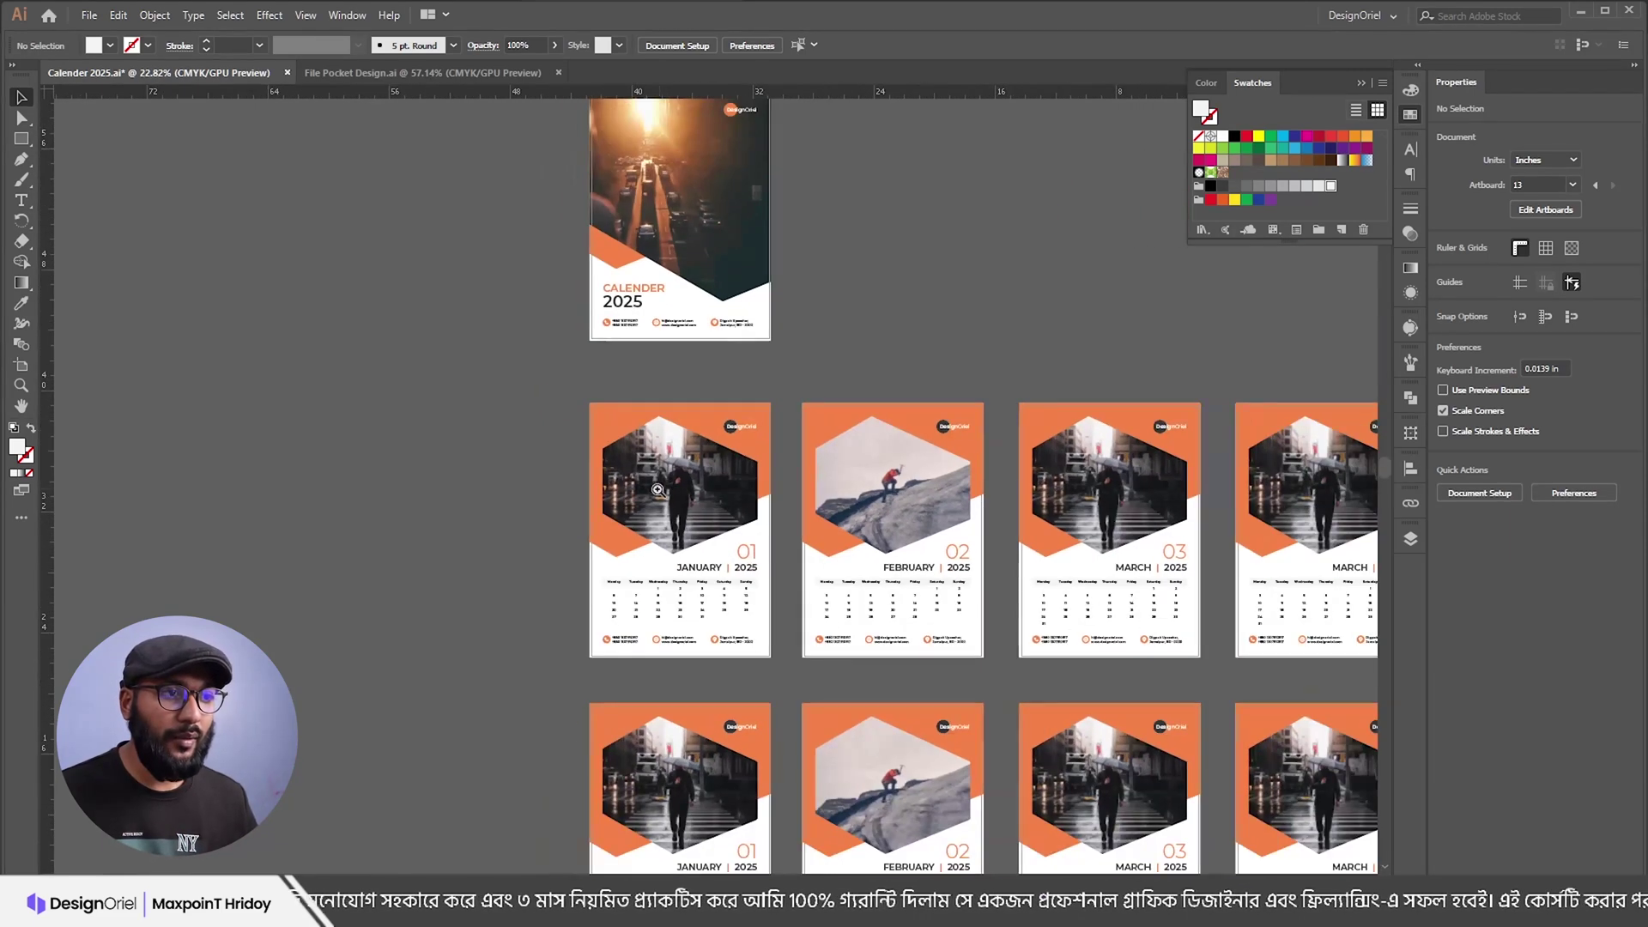
scroll(688, 455, up, 3)
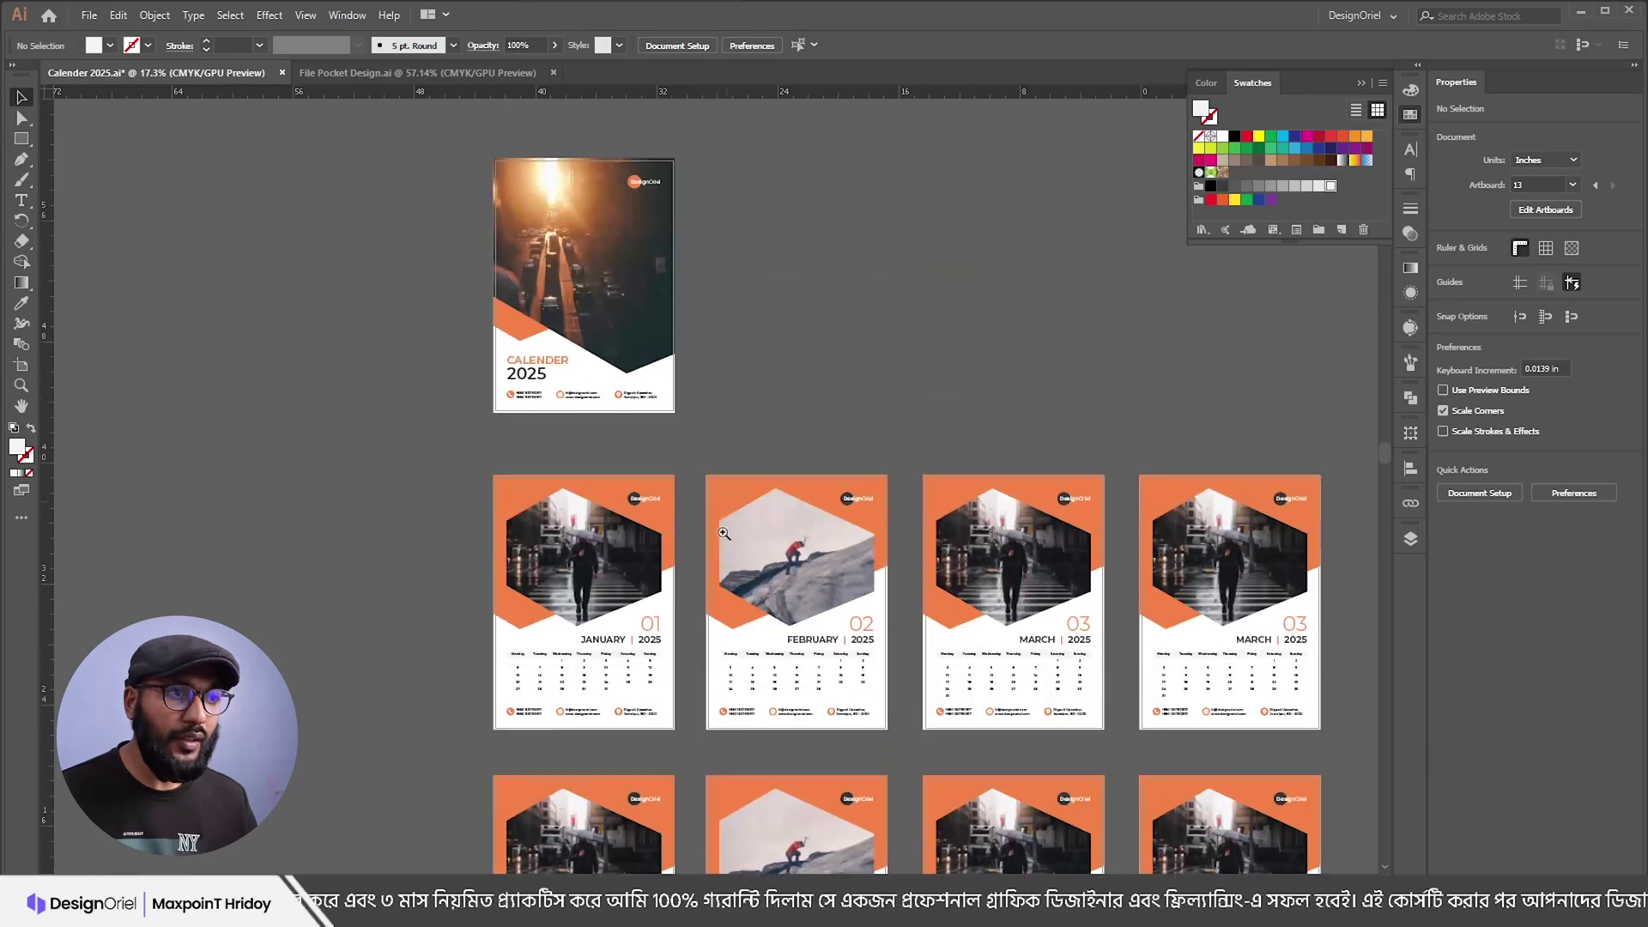
scroll(724, 533, down, 2)
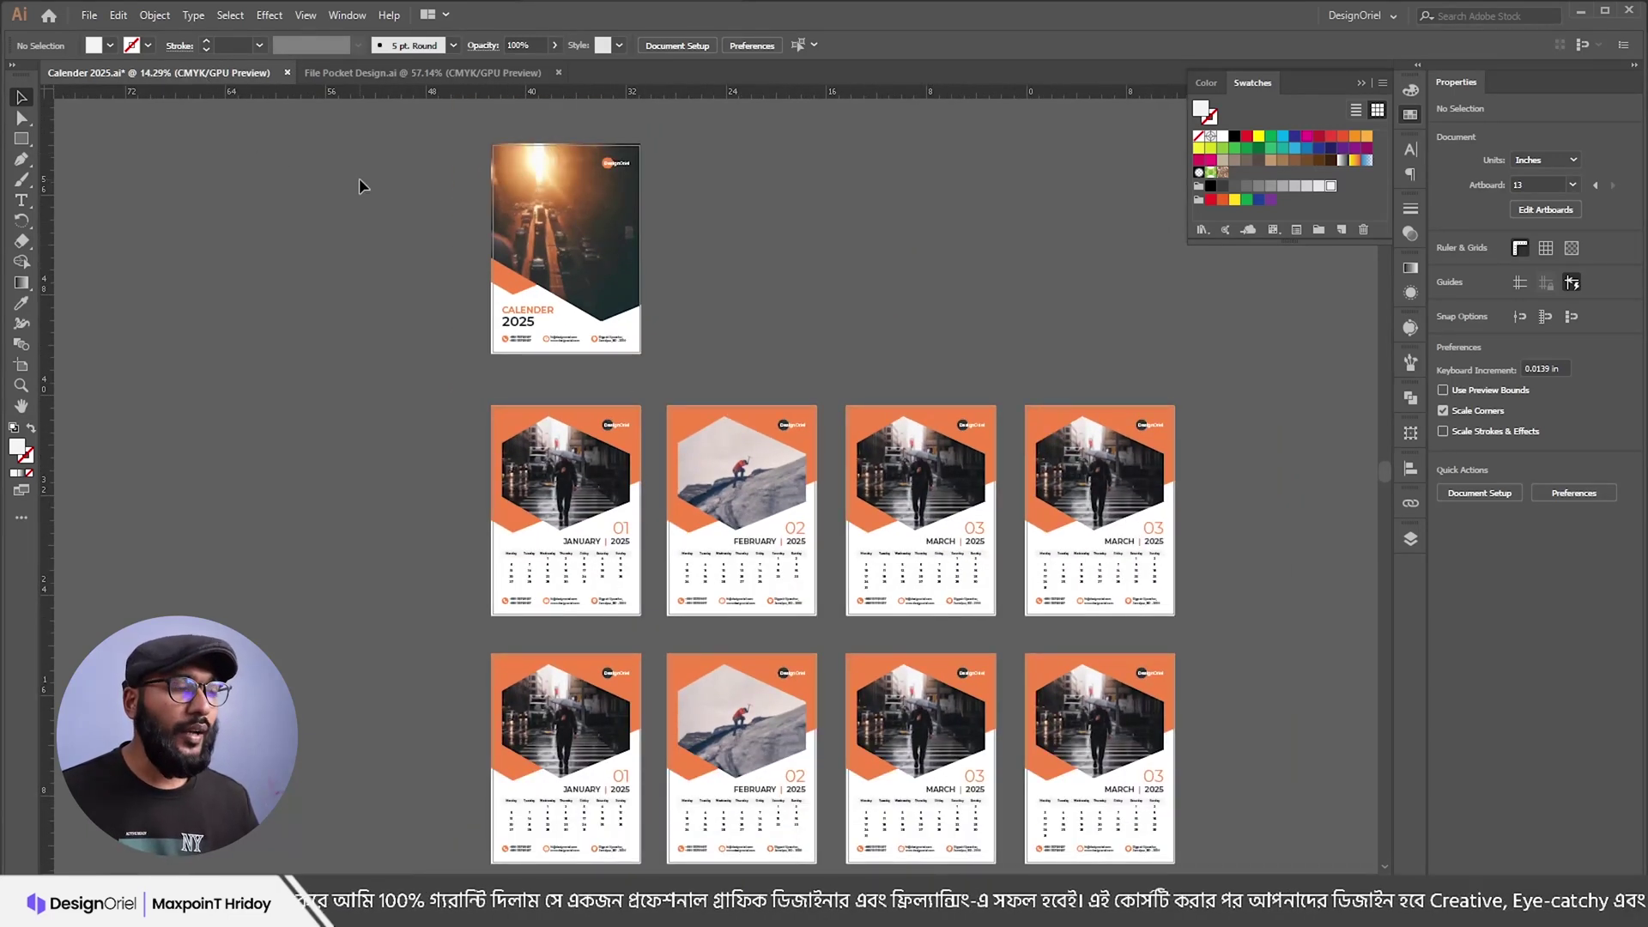
scroll(429, 258, down, 3)
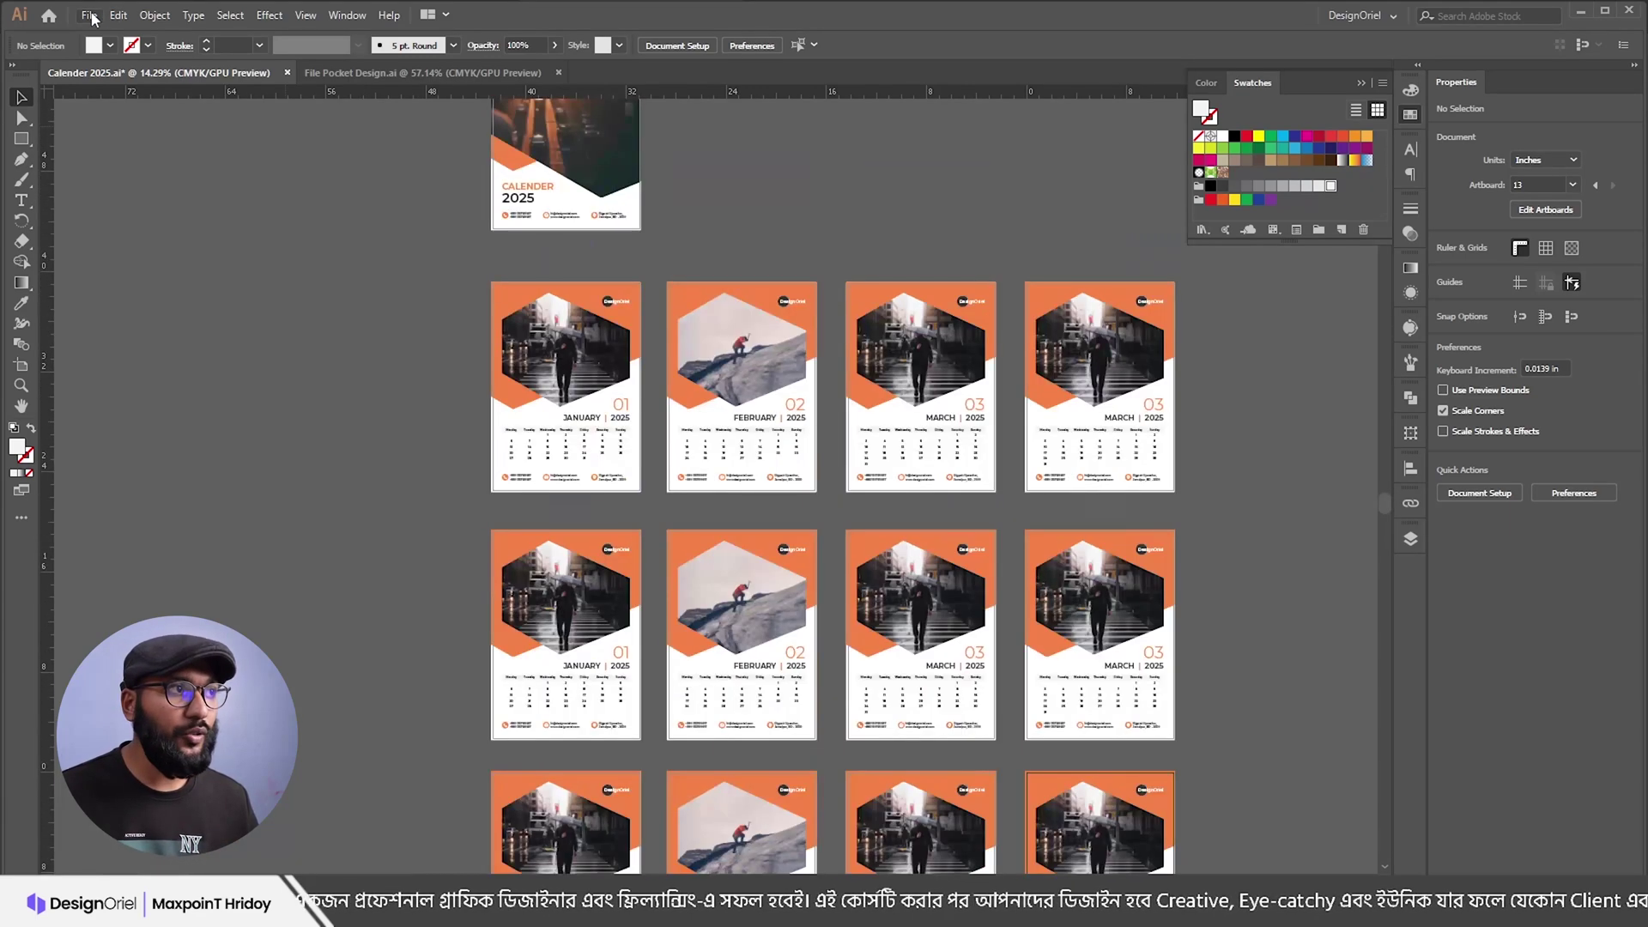
Step: Export all artboards as separate JPEG files named Calender 2025 into the Calender folder
click(91, 15)
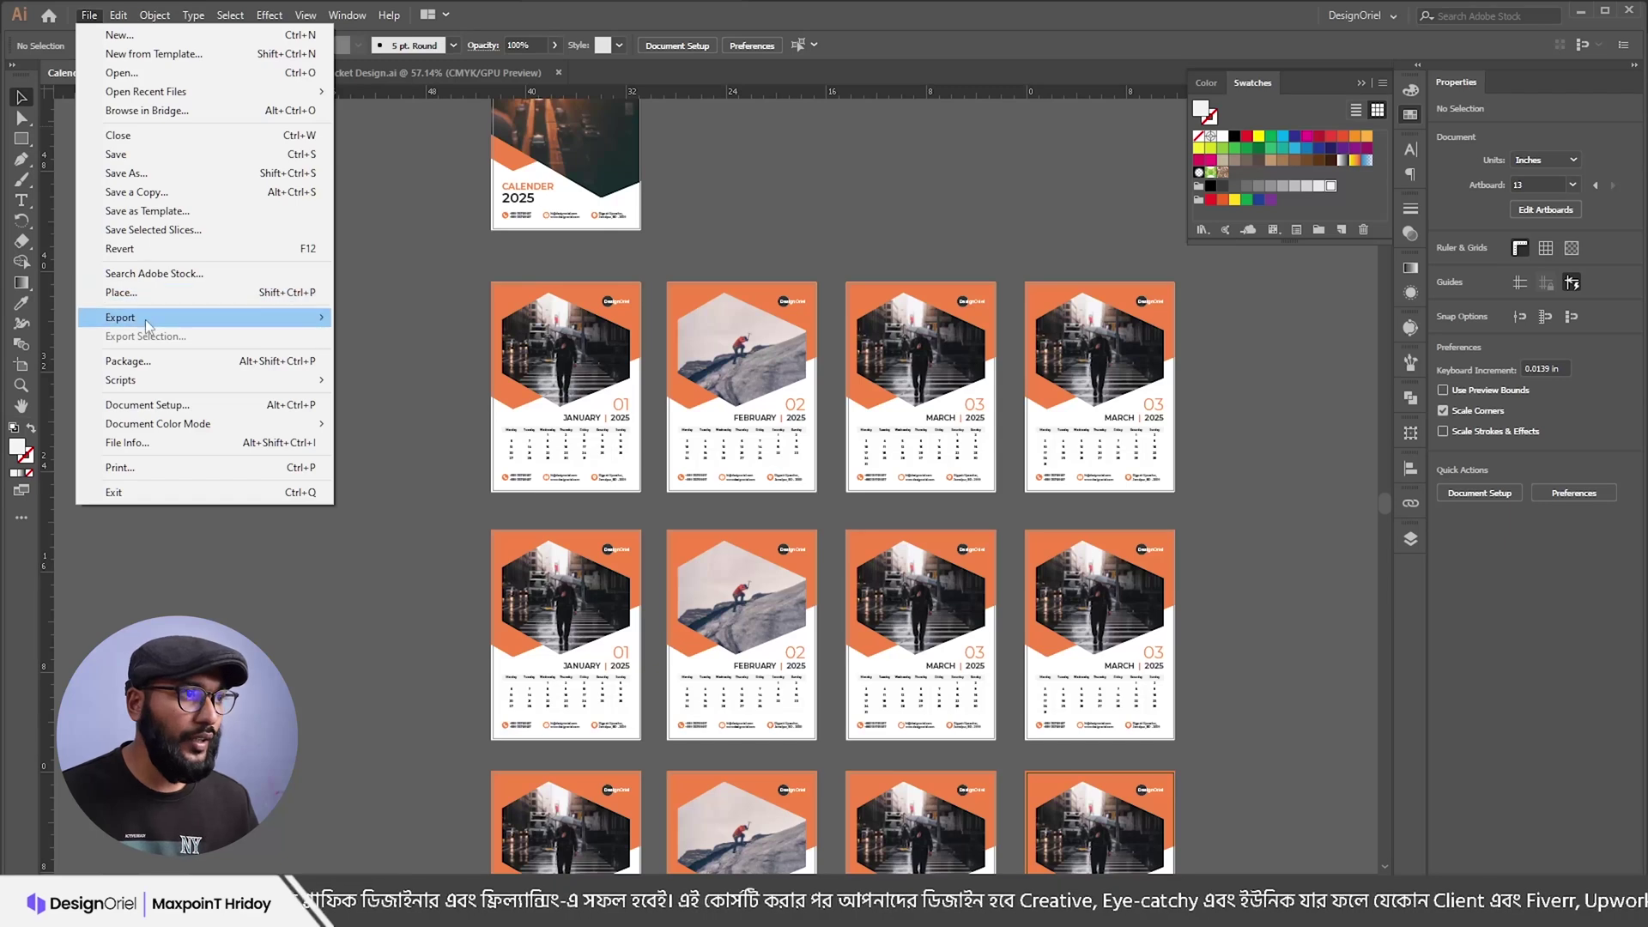
mouse_move(148, 325)
click(393, 338)
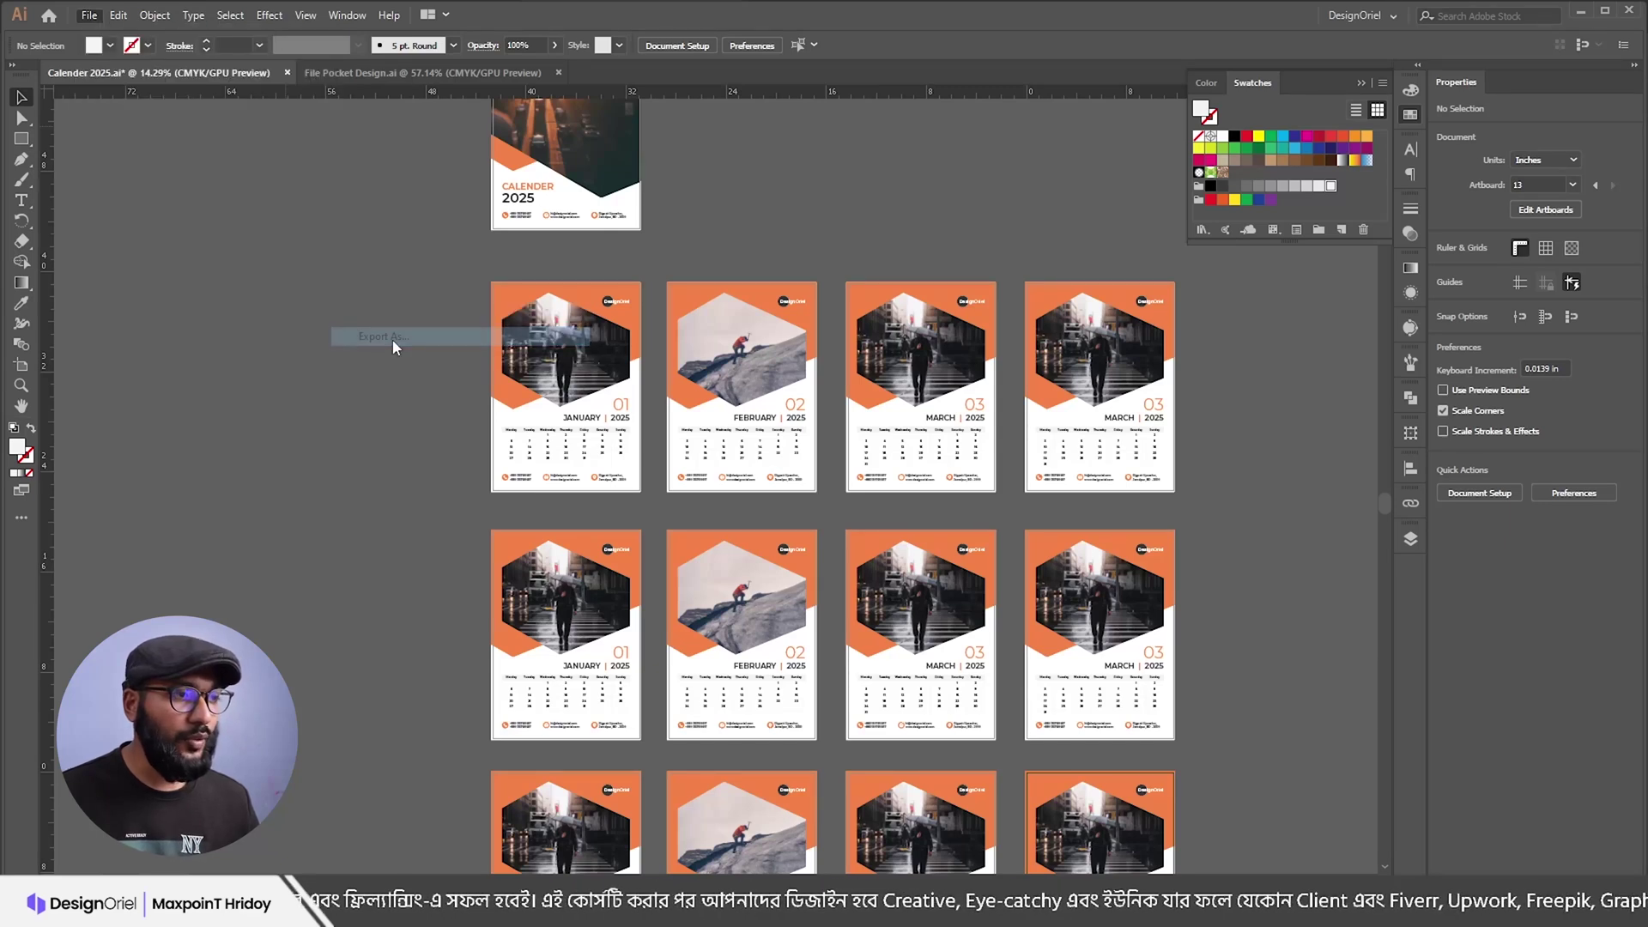
click(172, 518)
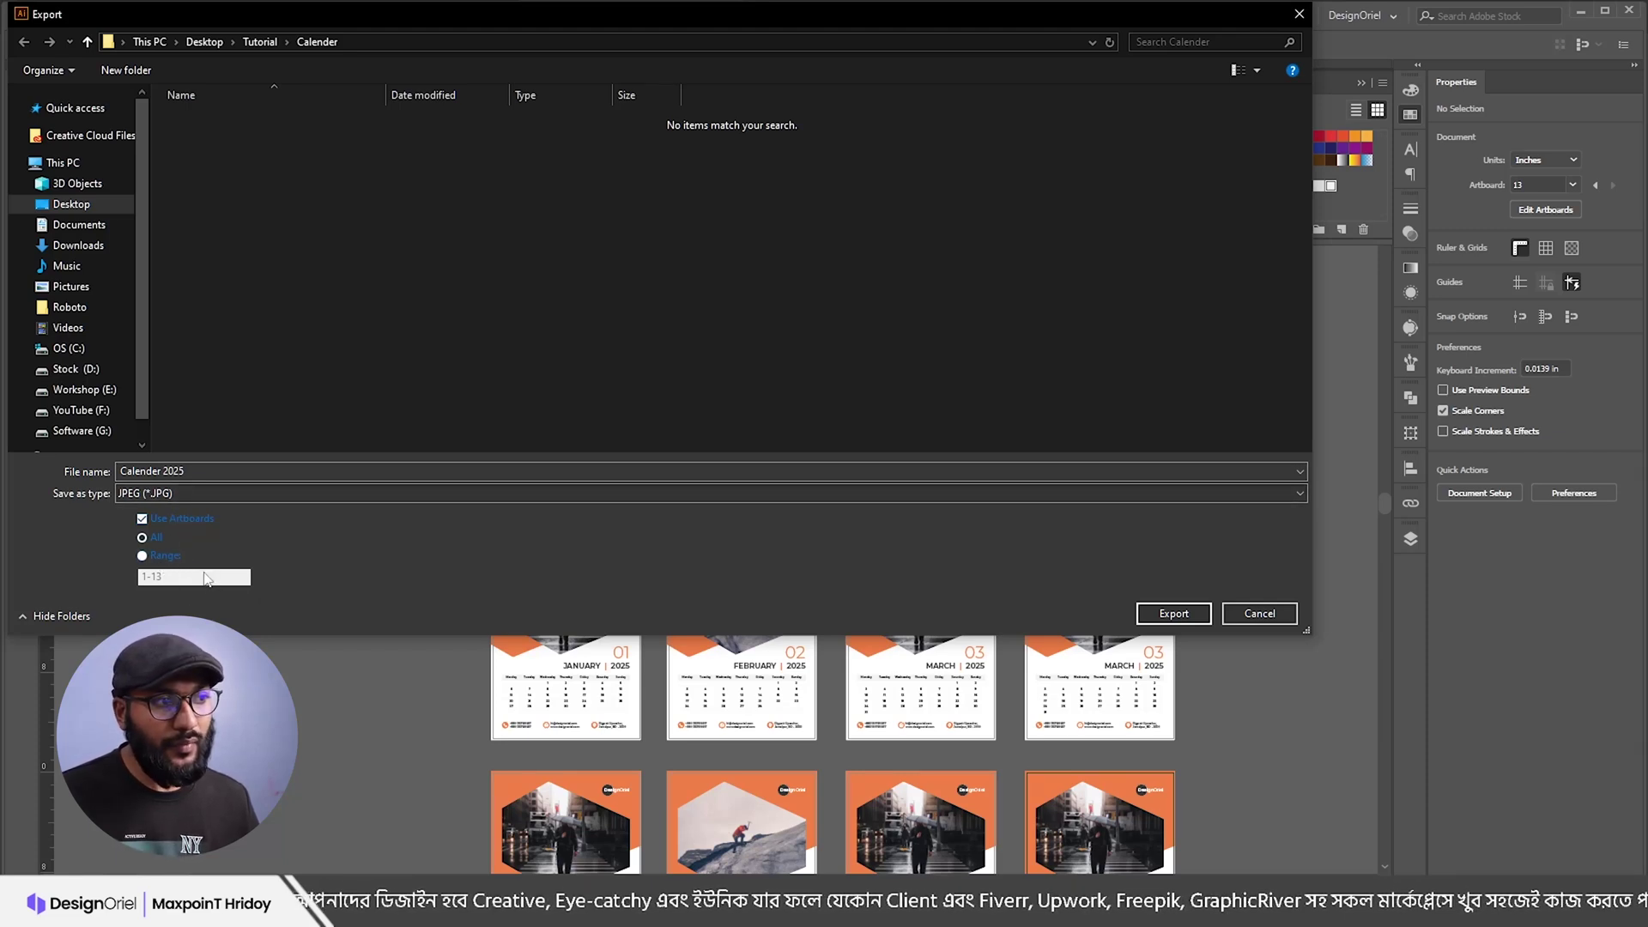
click(1174, 614)
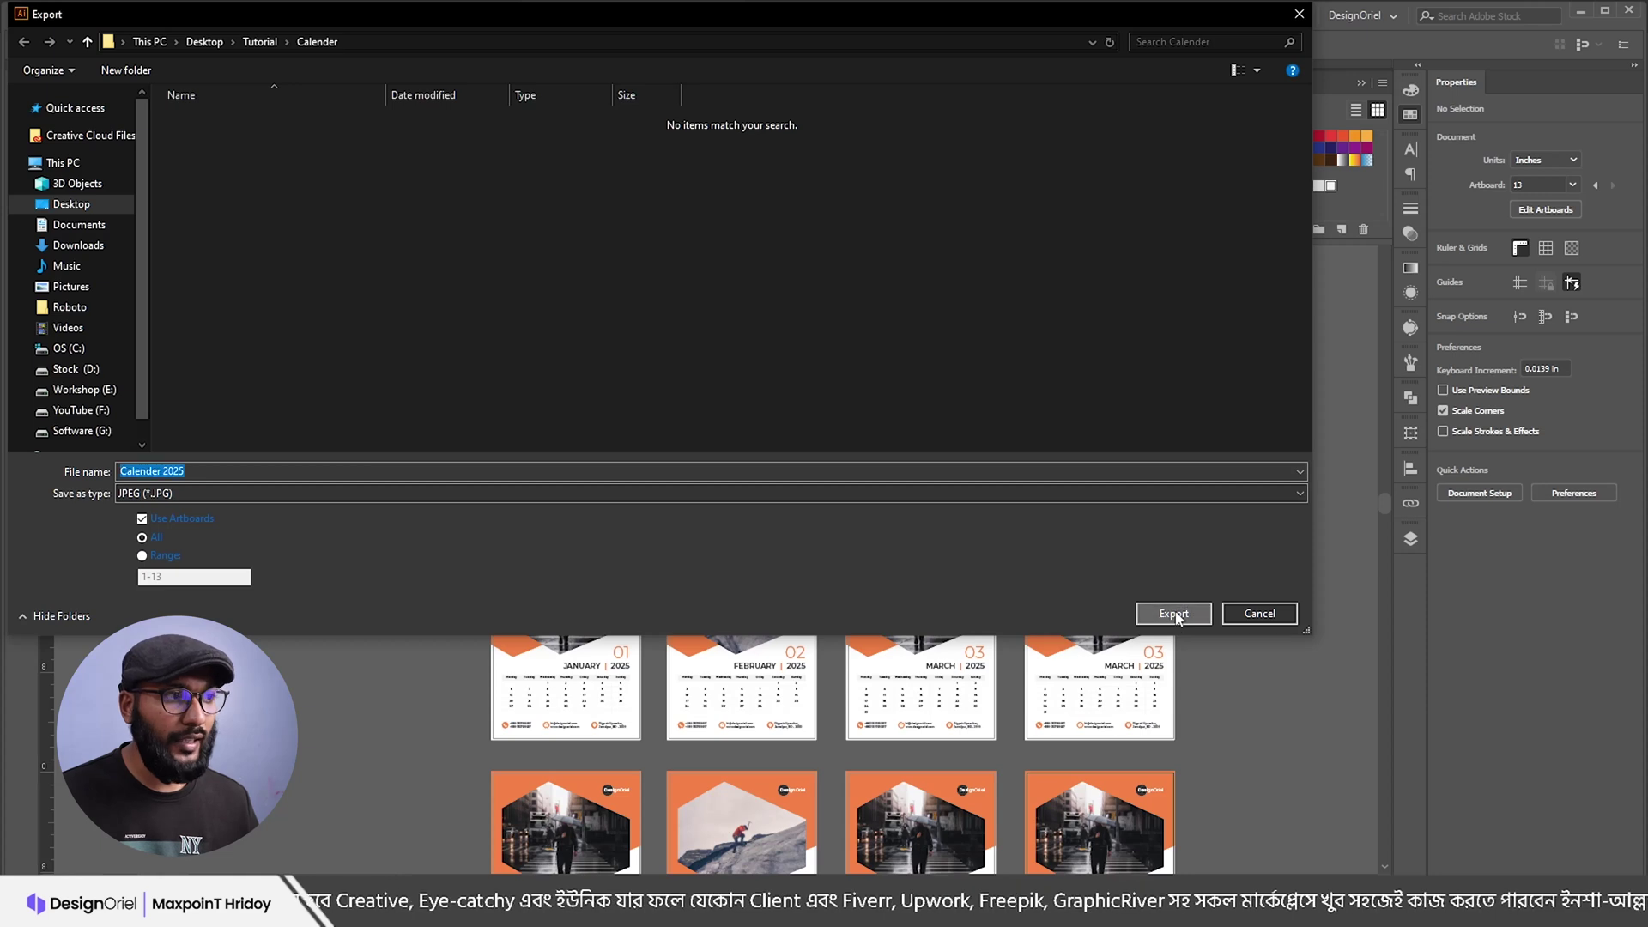
click(181, 79)
click(157, 97)
click(297, 335)
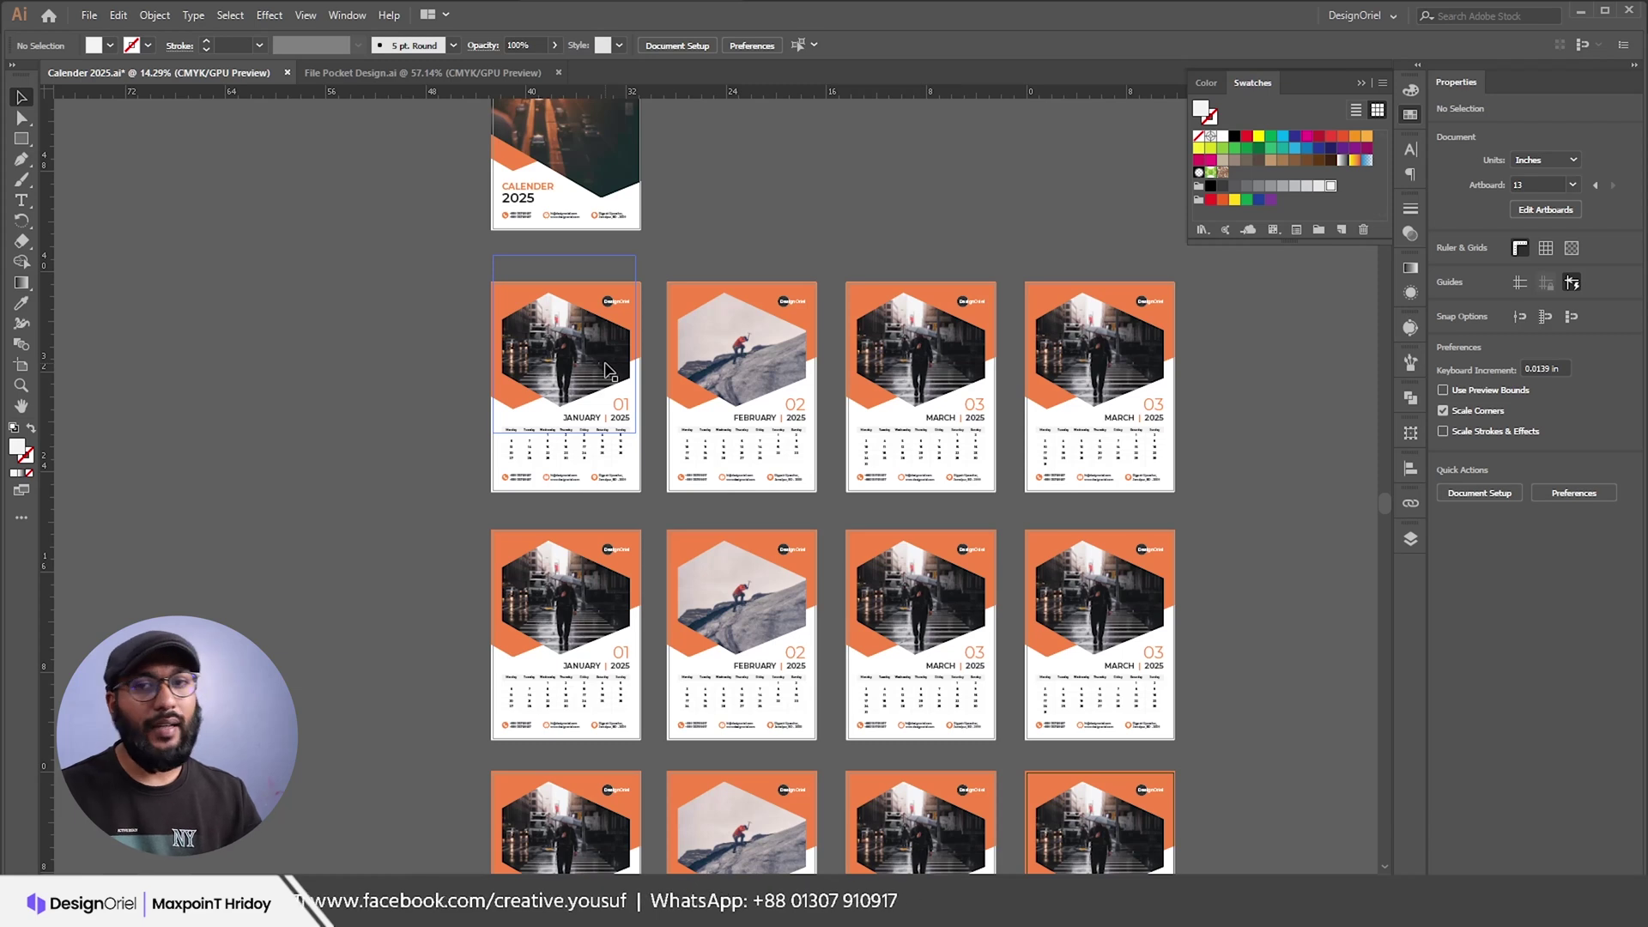
Step: Switch to File Explorer and open the Calender folder inside Tutorial on the Desktop
scroll(756, 335, up, 2)
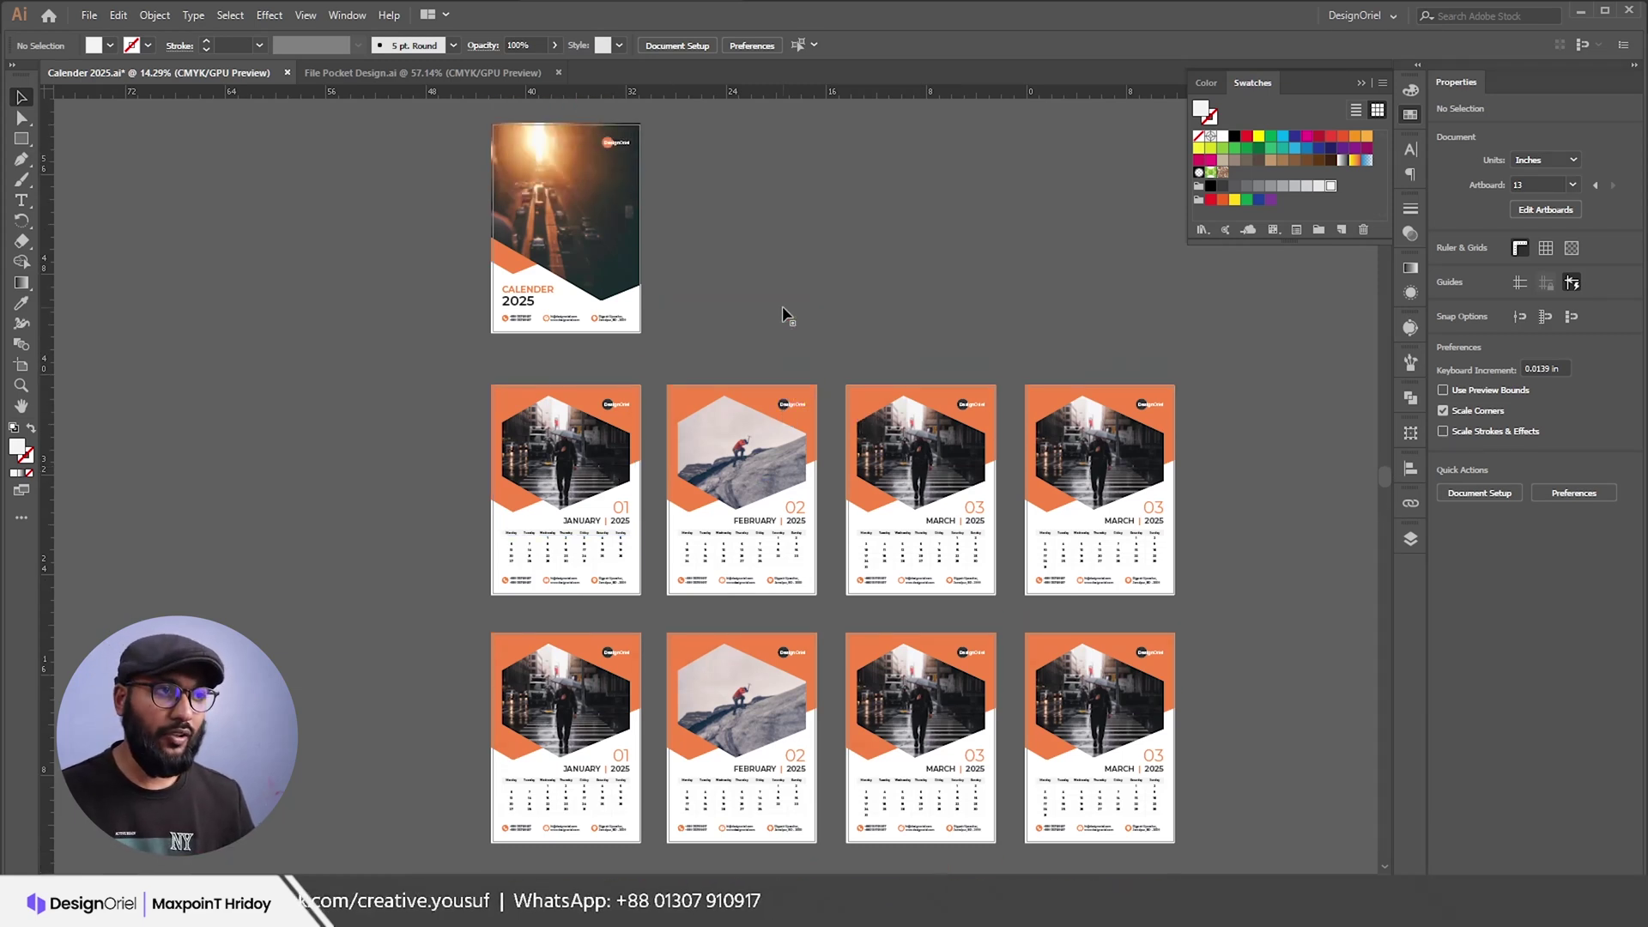
click(89, 15)
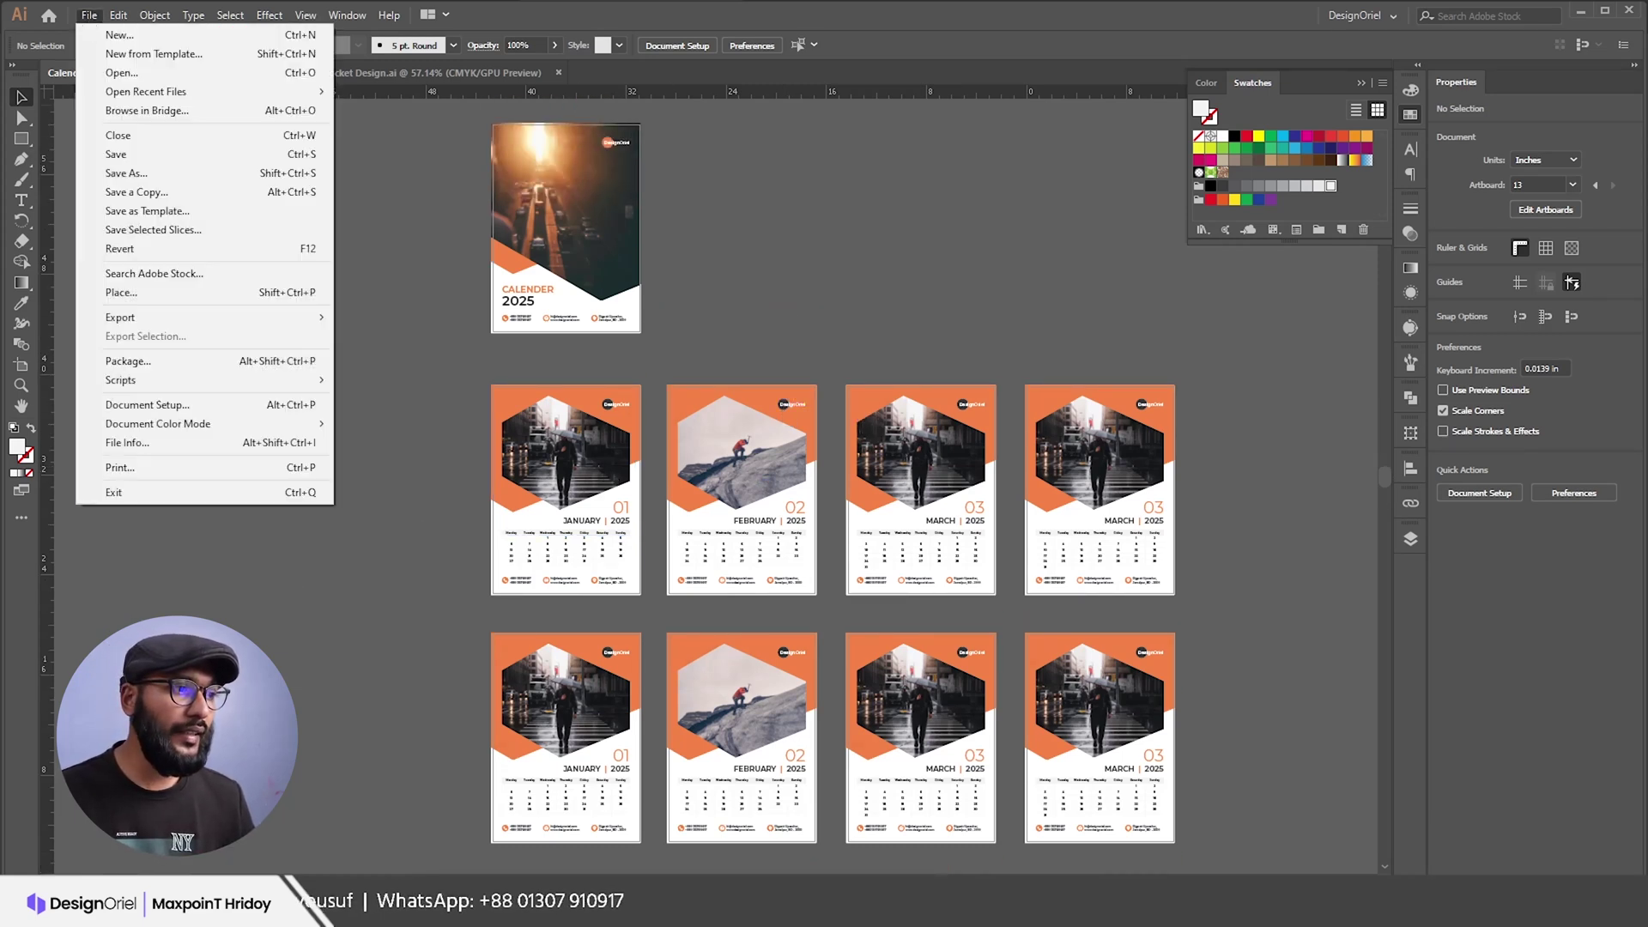
key(Escape)
key(super+e)
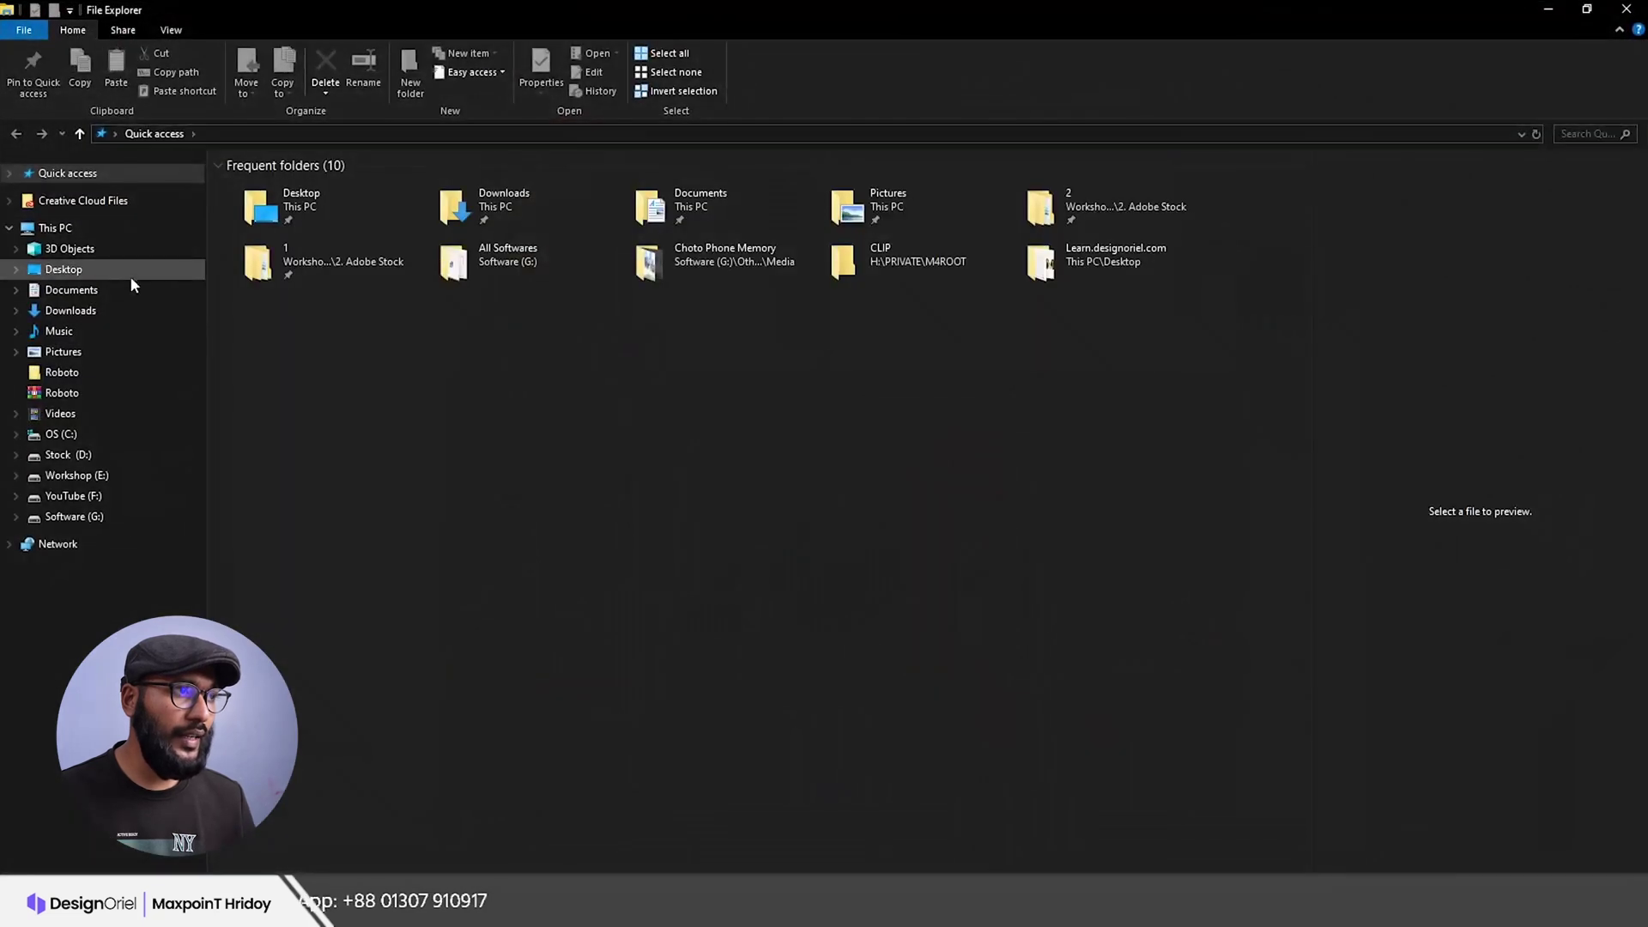
click(64, 270)
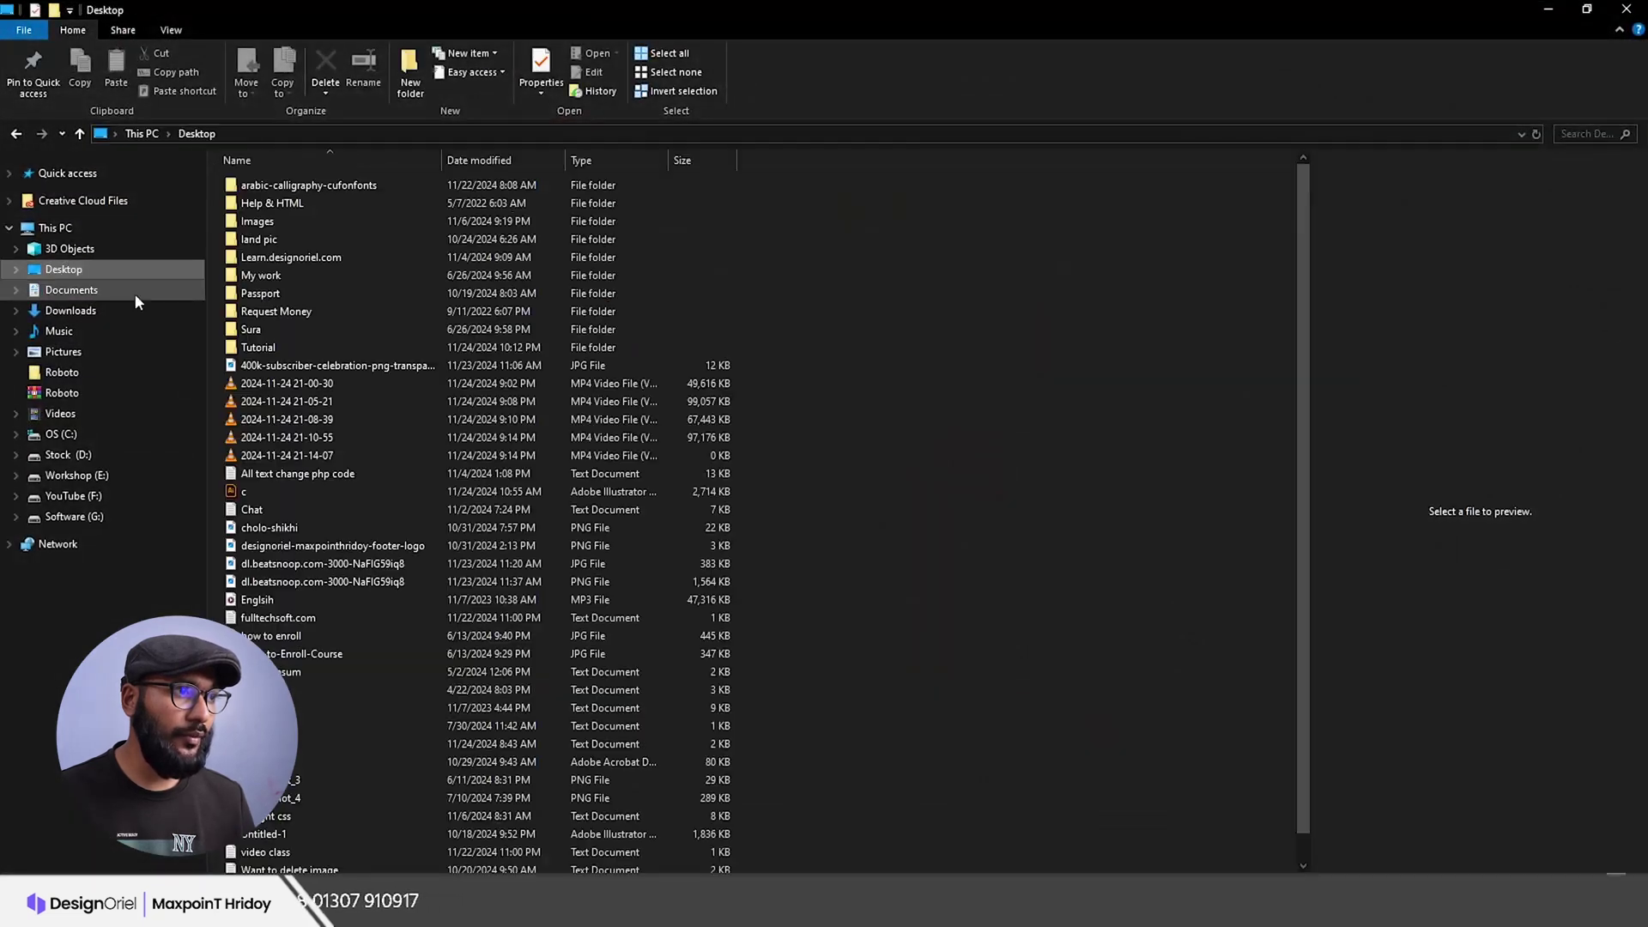
click(263, 276)
key(t)
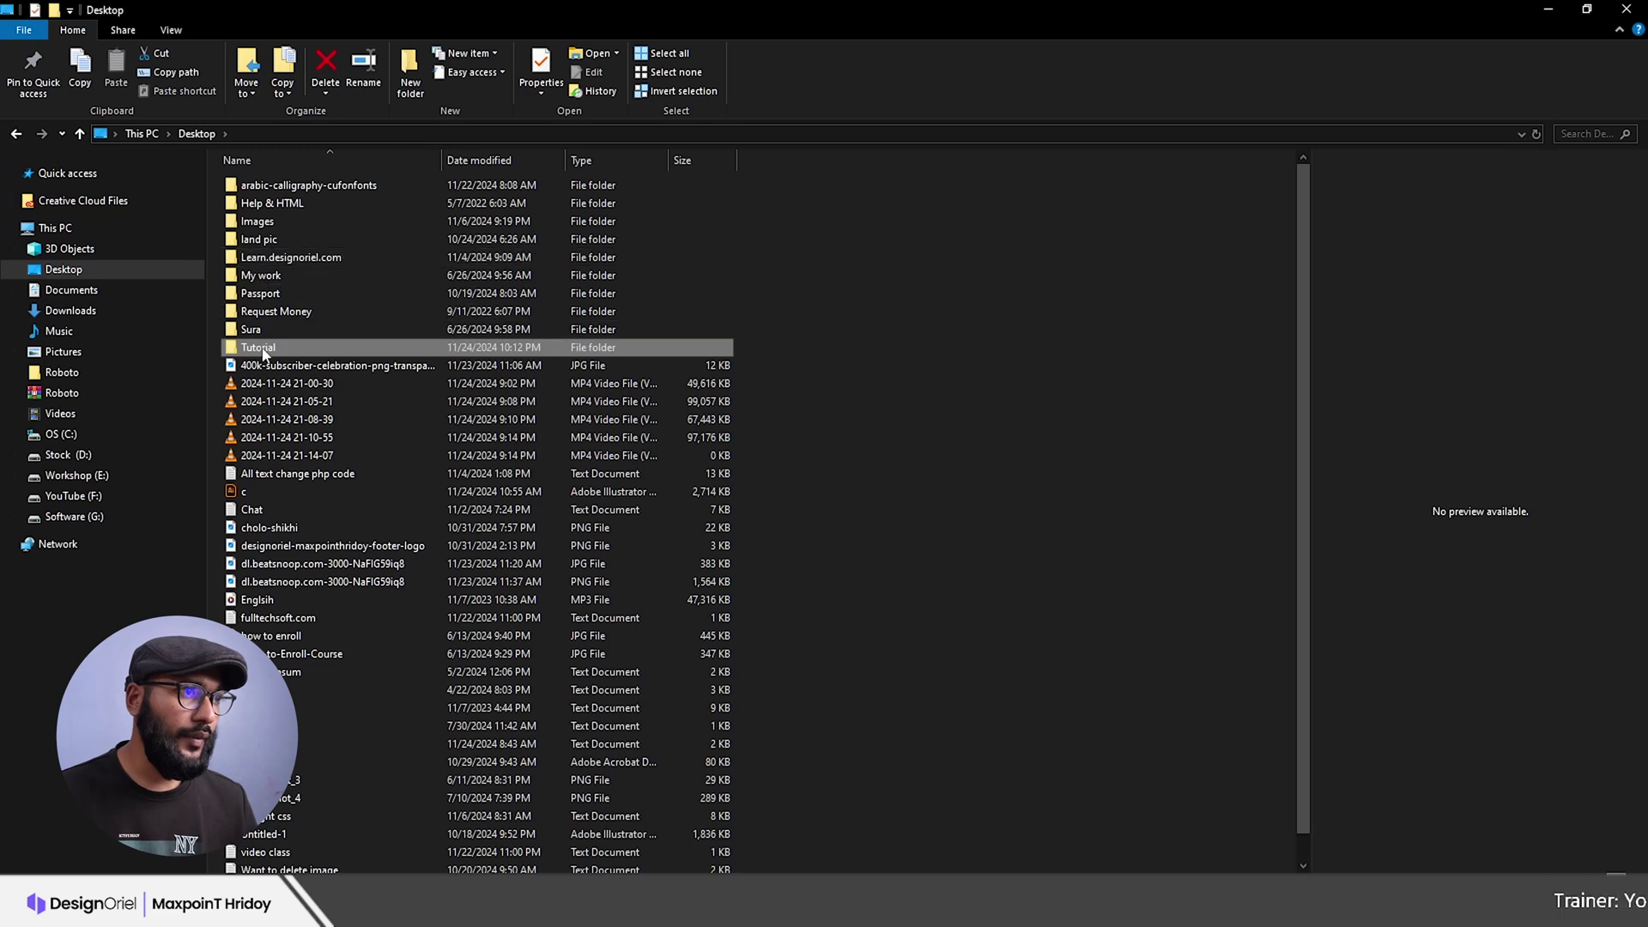
key(Return)
key(c)
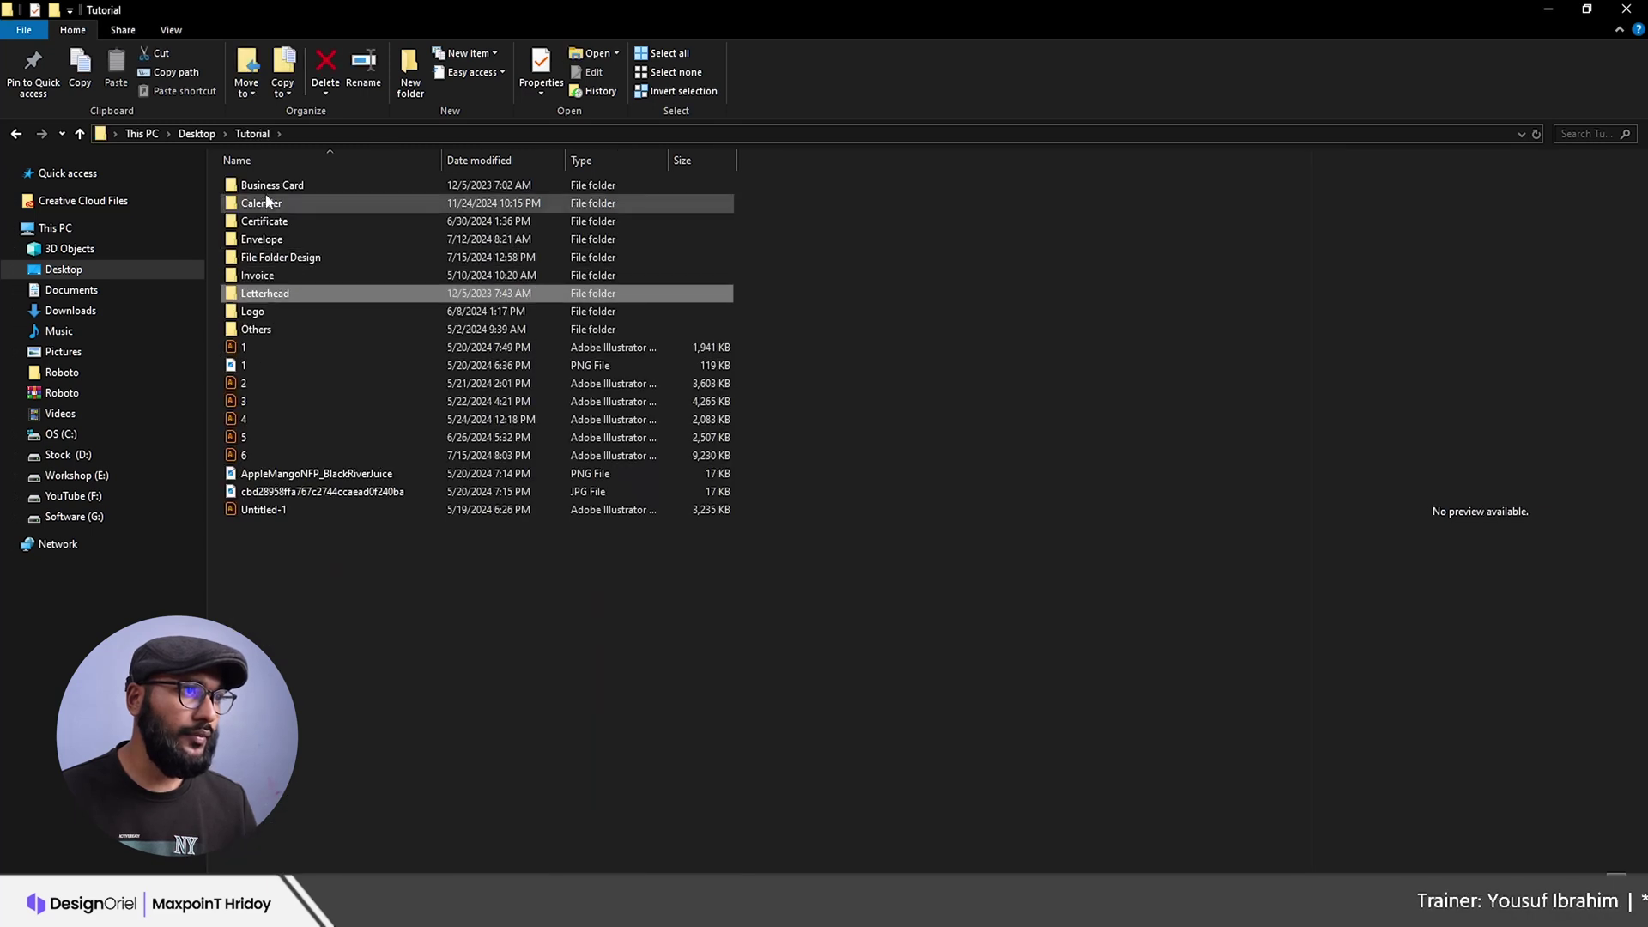
key(Return)
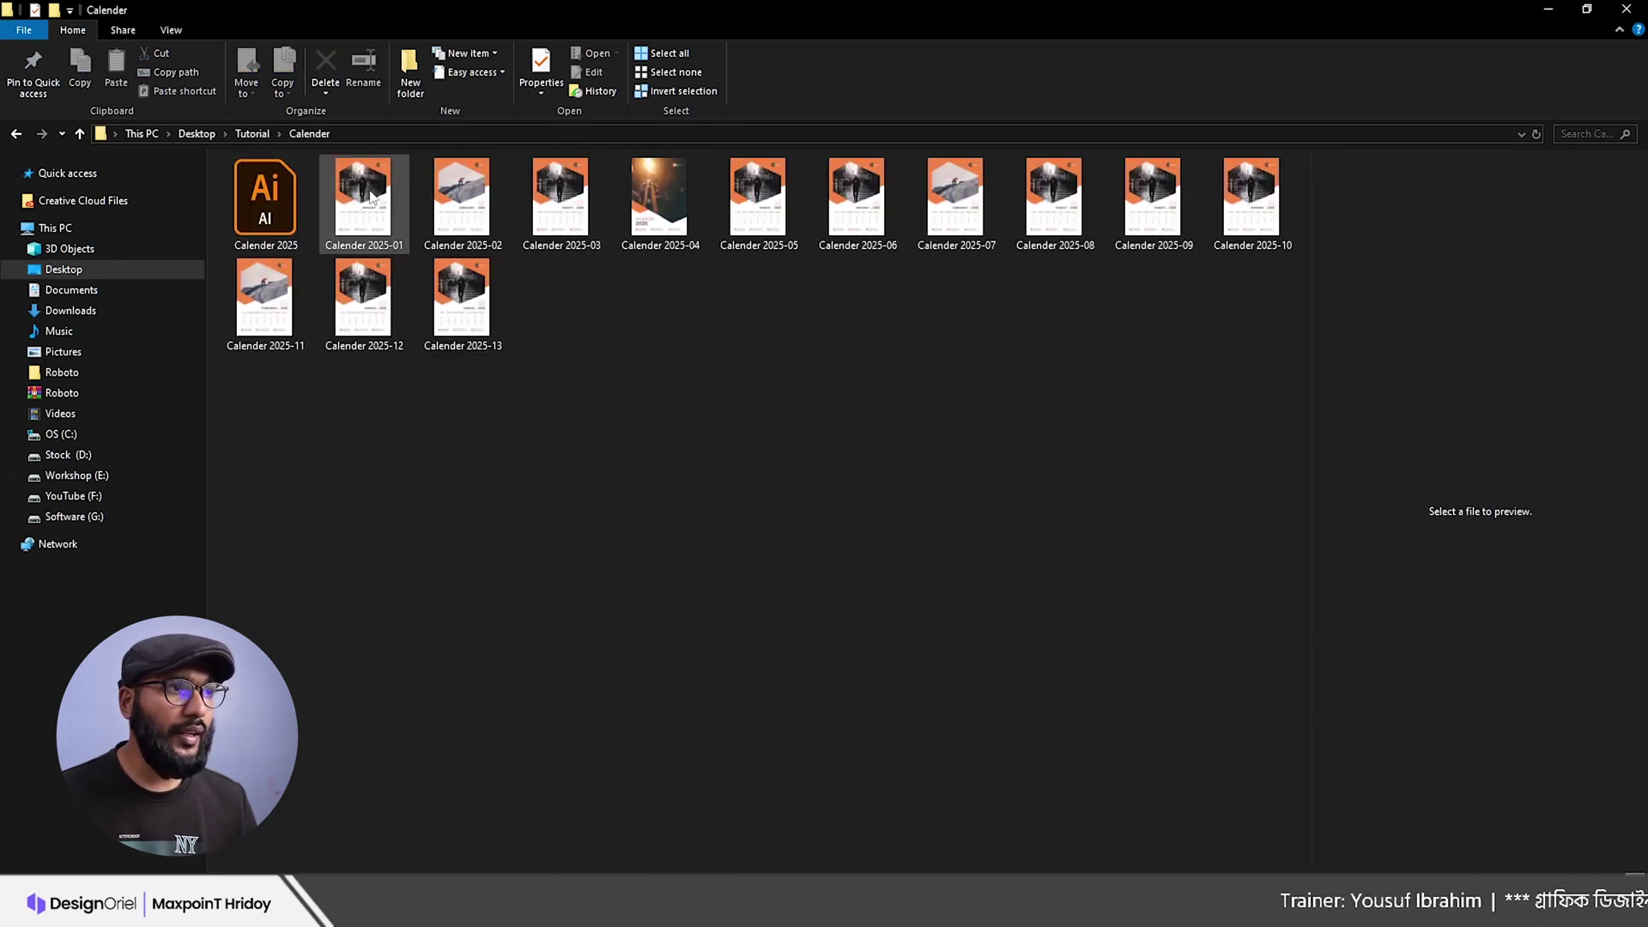
Step: Preview the exported Calender 2025-01, 2025-02 and 2025-03 images, and return to the Illustrator document
click(365, 211)
click(464, 210)
click(559, 214)
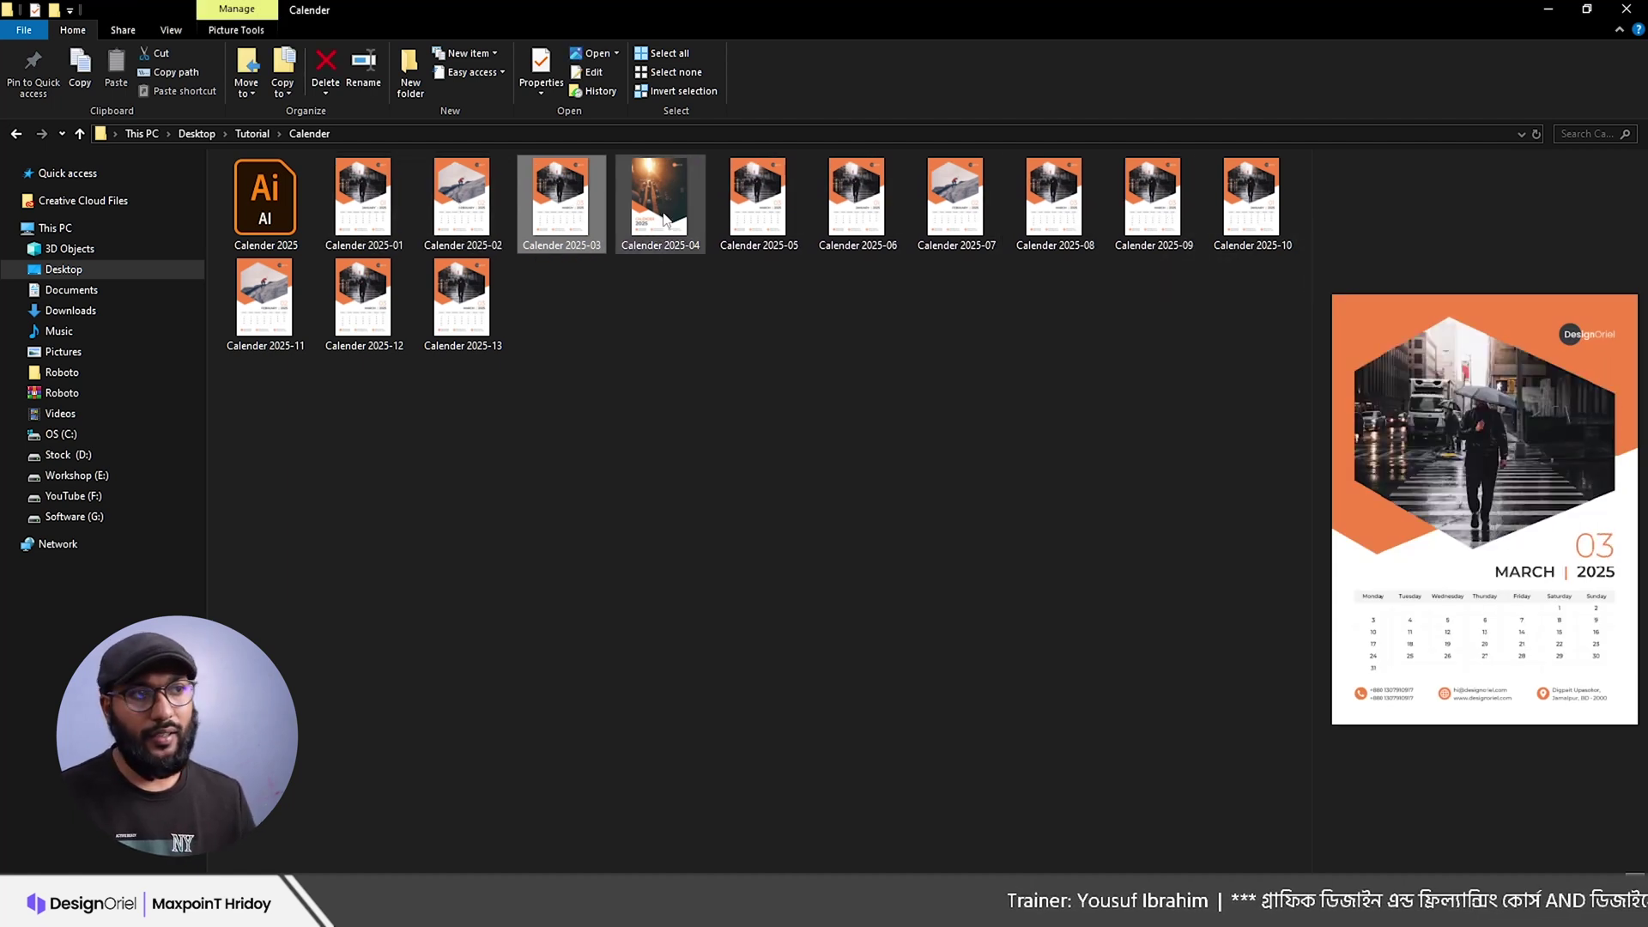
click(385, 203)
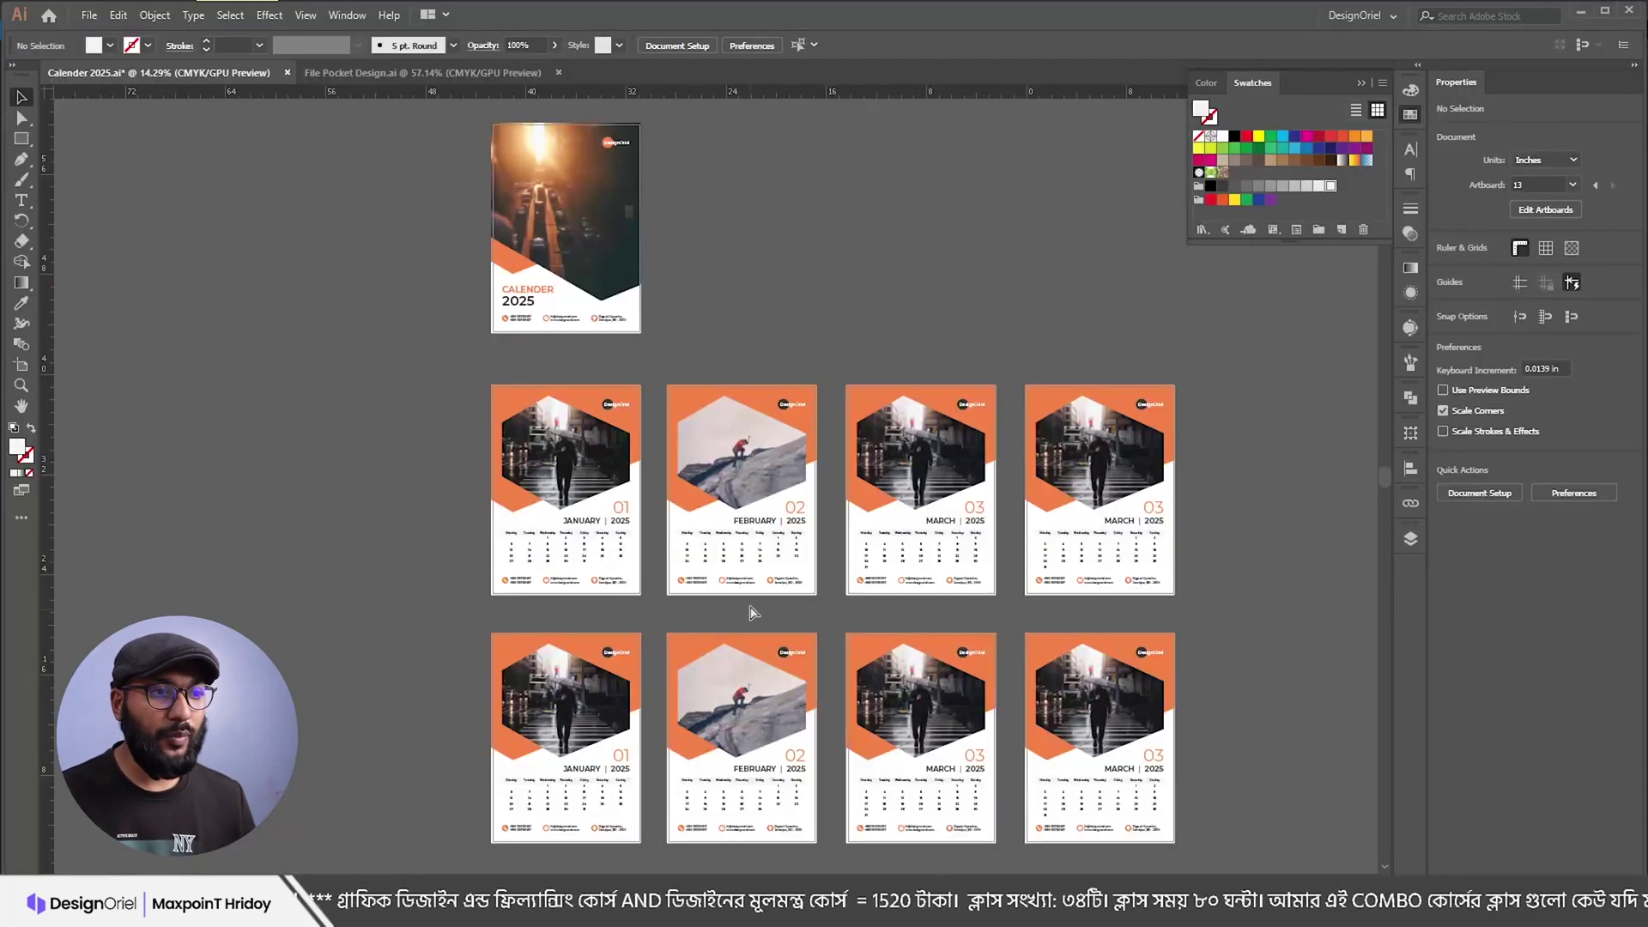
Step: Recolor the Saturday and Sunday headings on the February page with orange sampled from the page's orange shape
scroll(749, 612, up, 6)
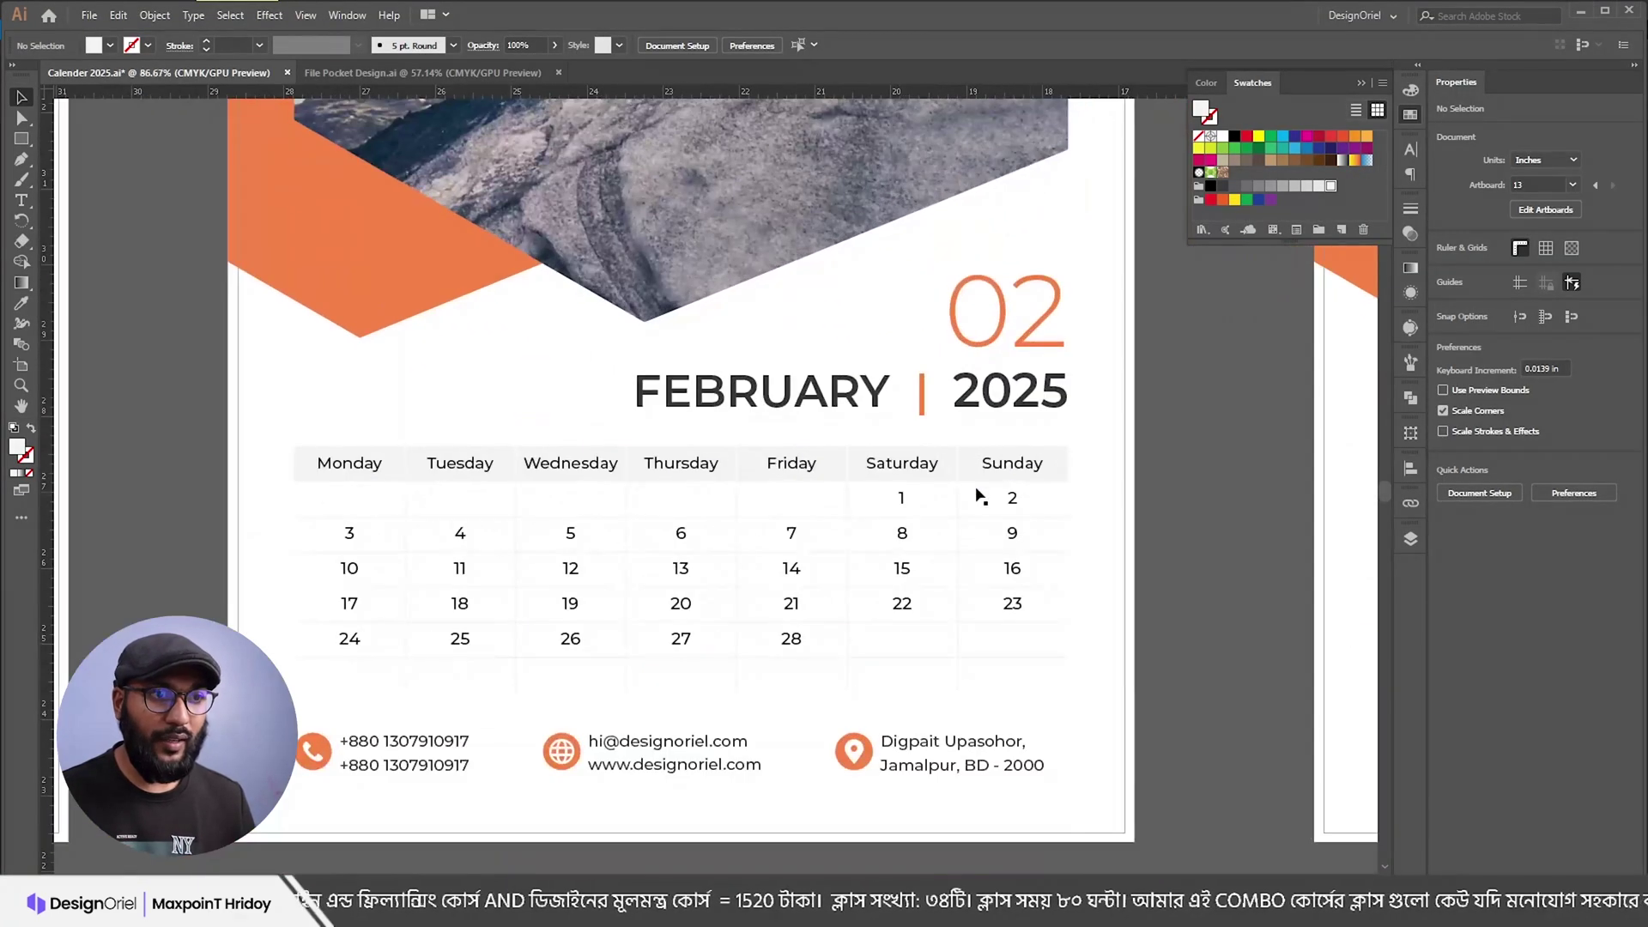
double_click(902, 467)
drag(863, 464, 1074, 461)
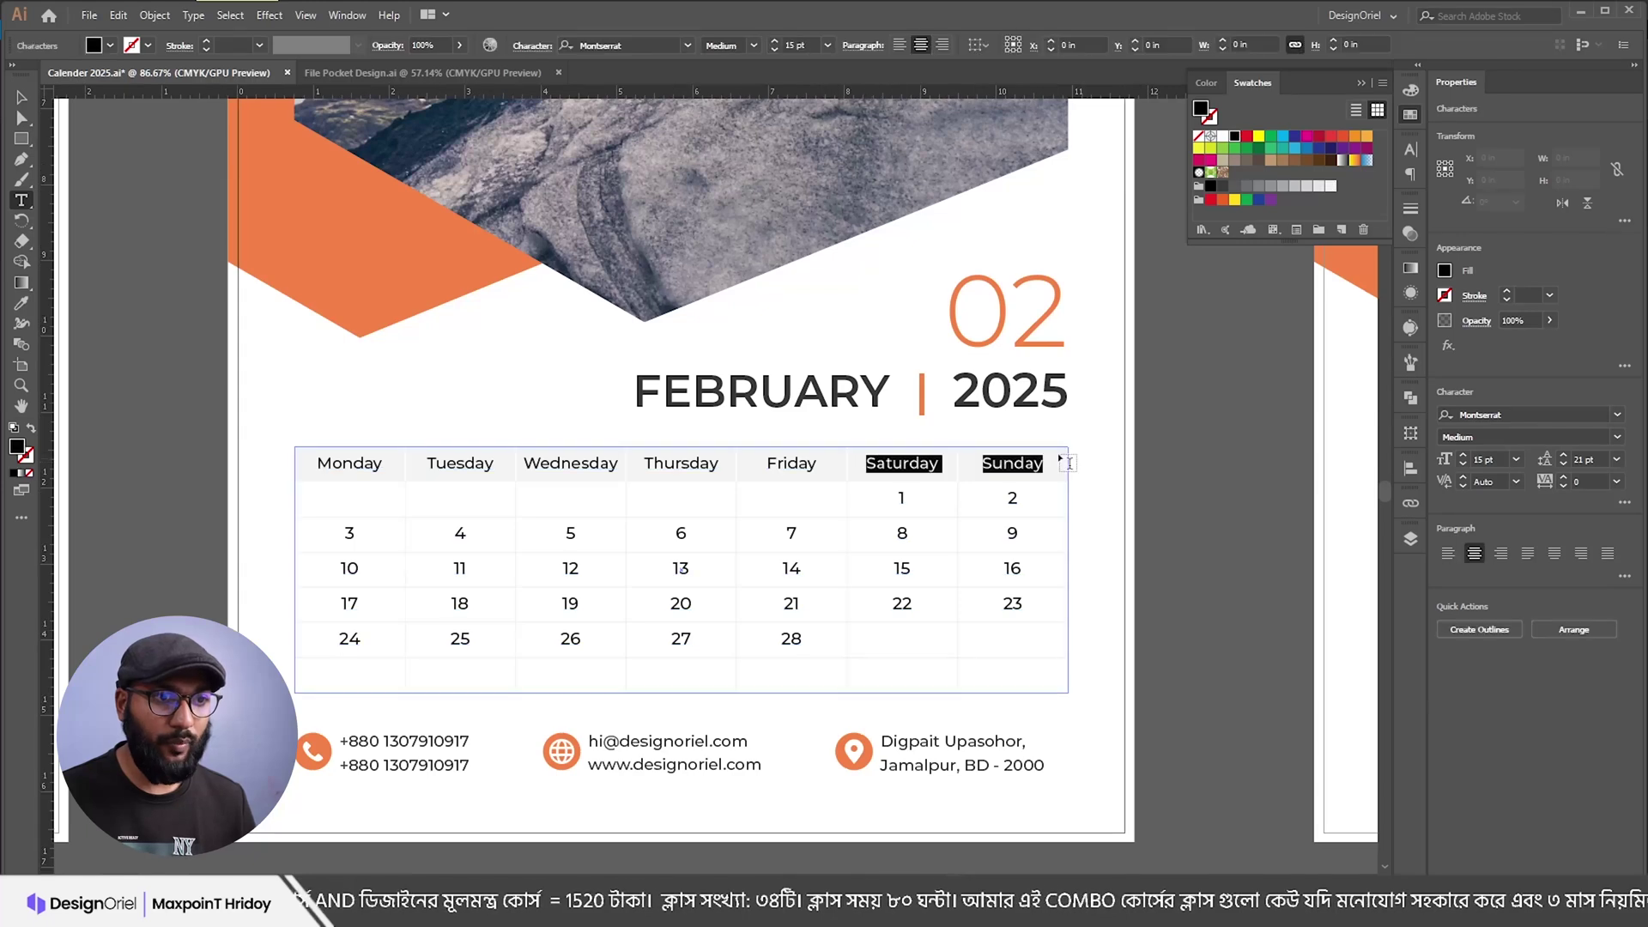
click(21, 303)
click(343, 261)
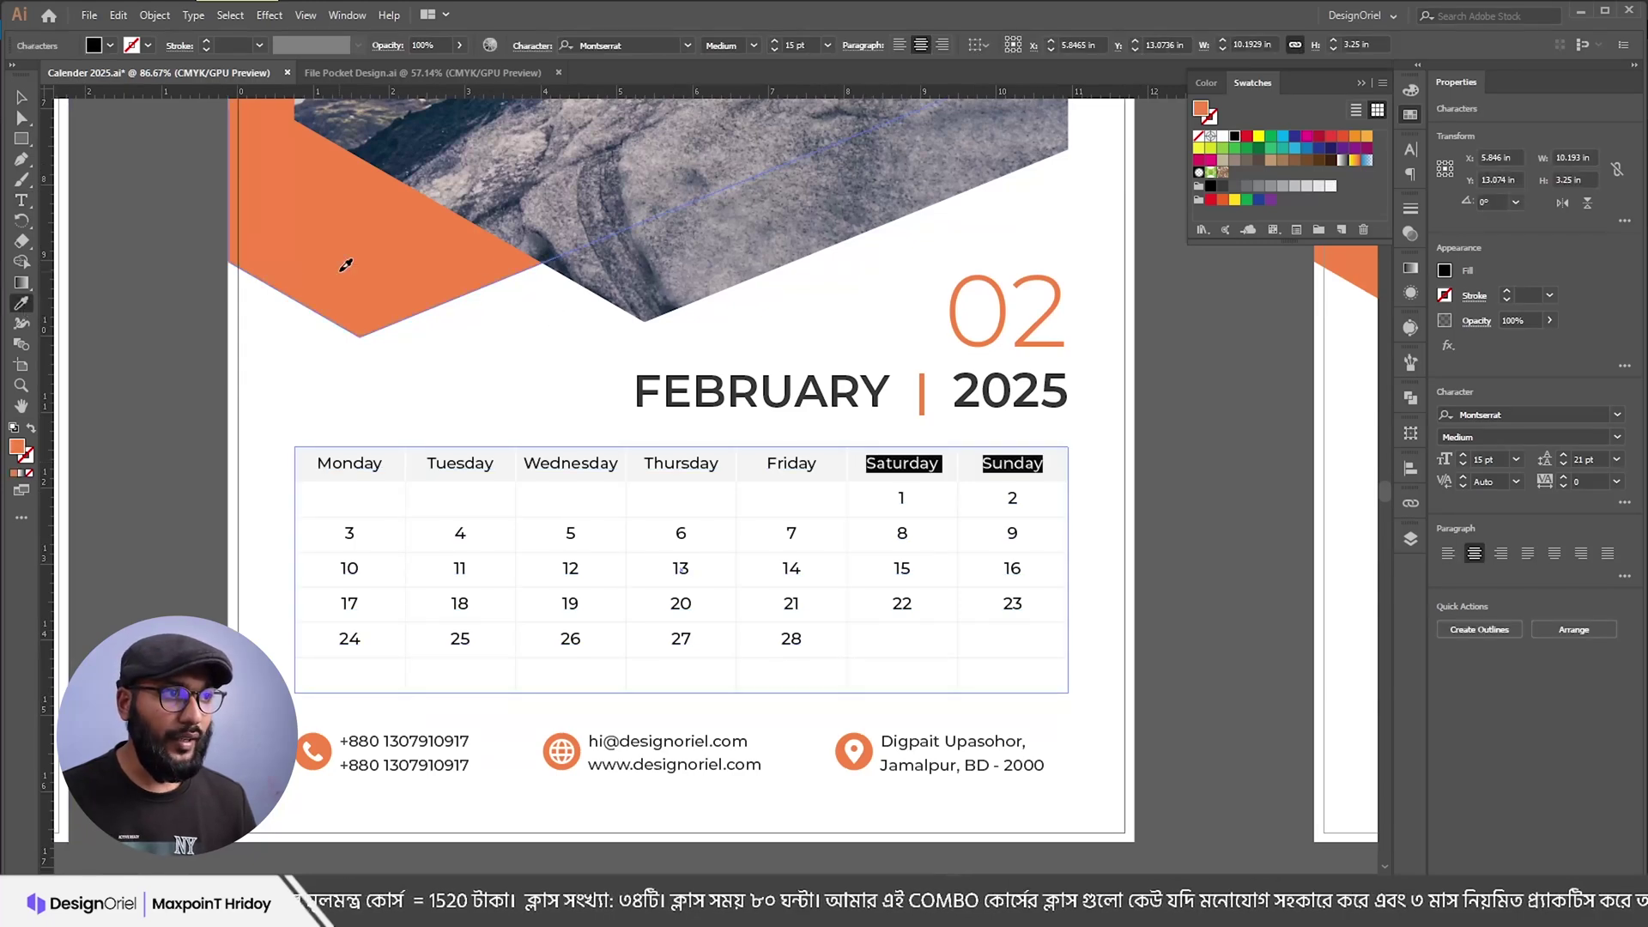
key(v)
Step: Recolor the weekend dates 1 and 2 on the February page with the same sampled orange
double_click(905, 500)
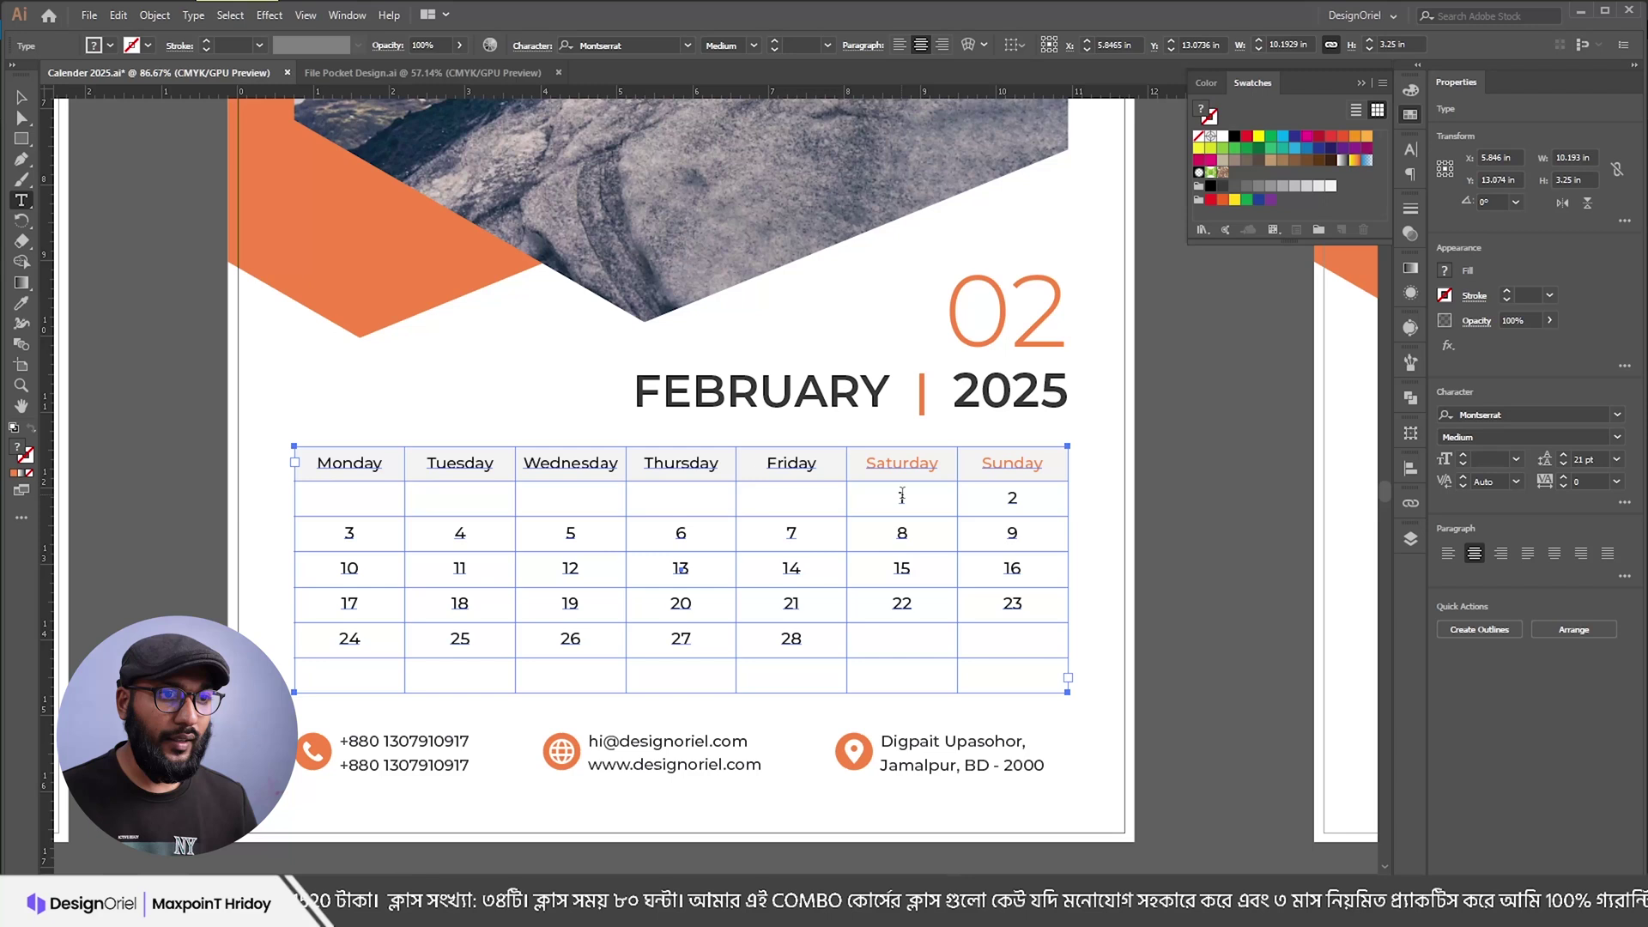
drag(898, 499, 1019, 499)
click(27, 309)
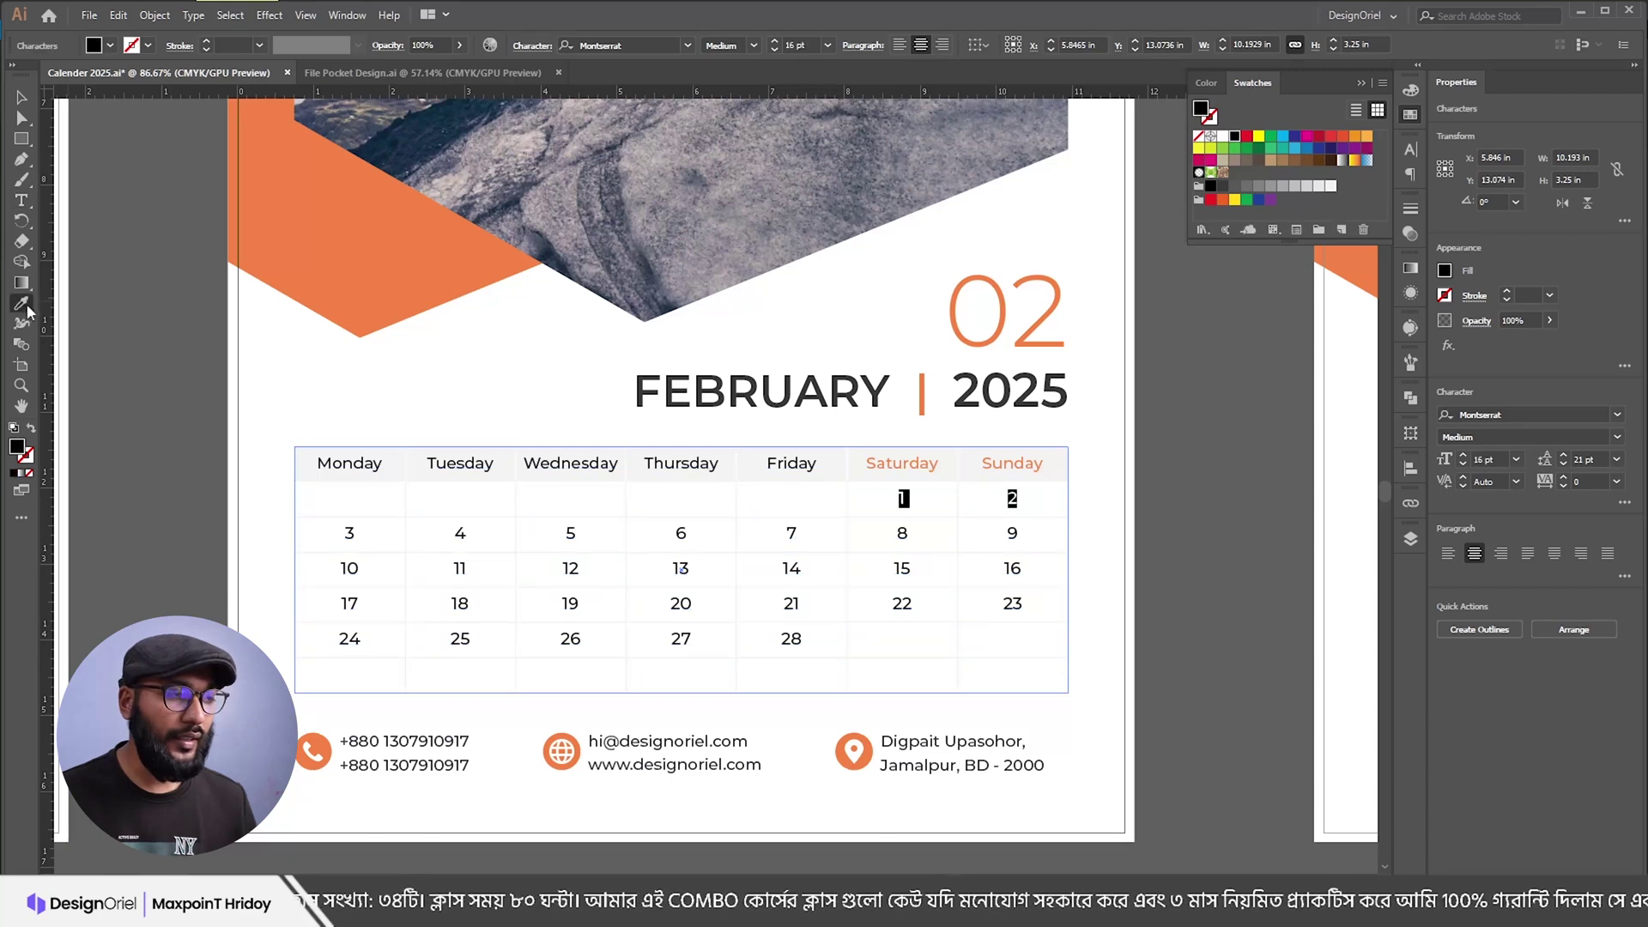
click(354, 257)
key(v)
Step: Recolor the weekend dates 8 and 9 on the February page with the orange sampled from the shape
double_click(902, 533)
drag(897, 533, 1018, 533)
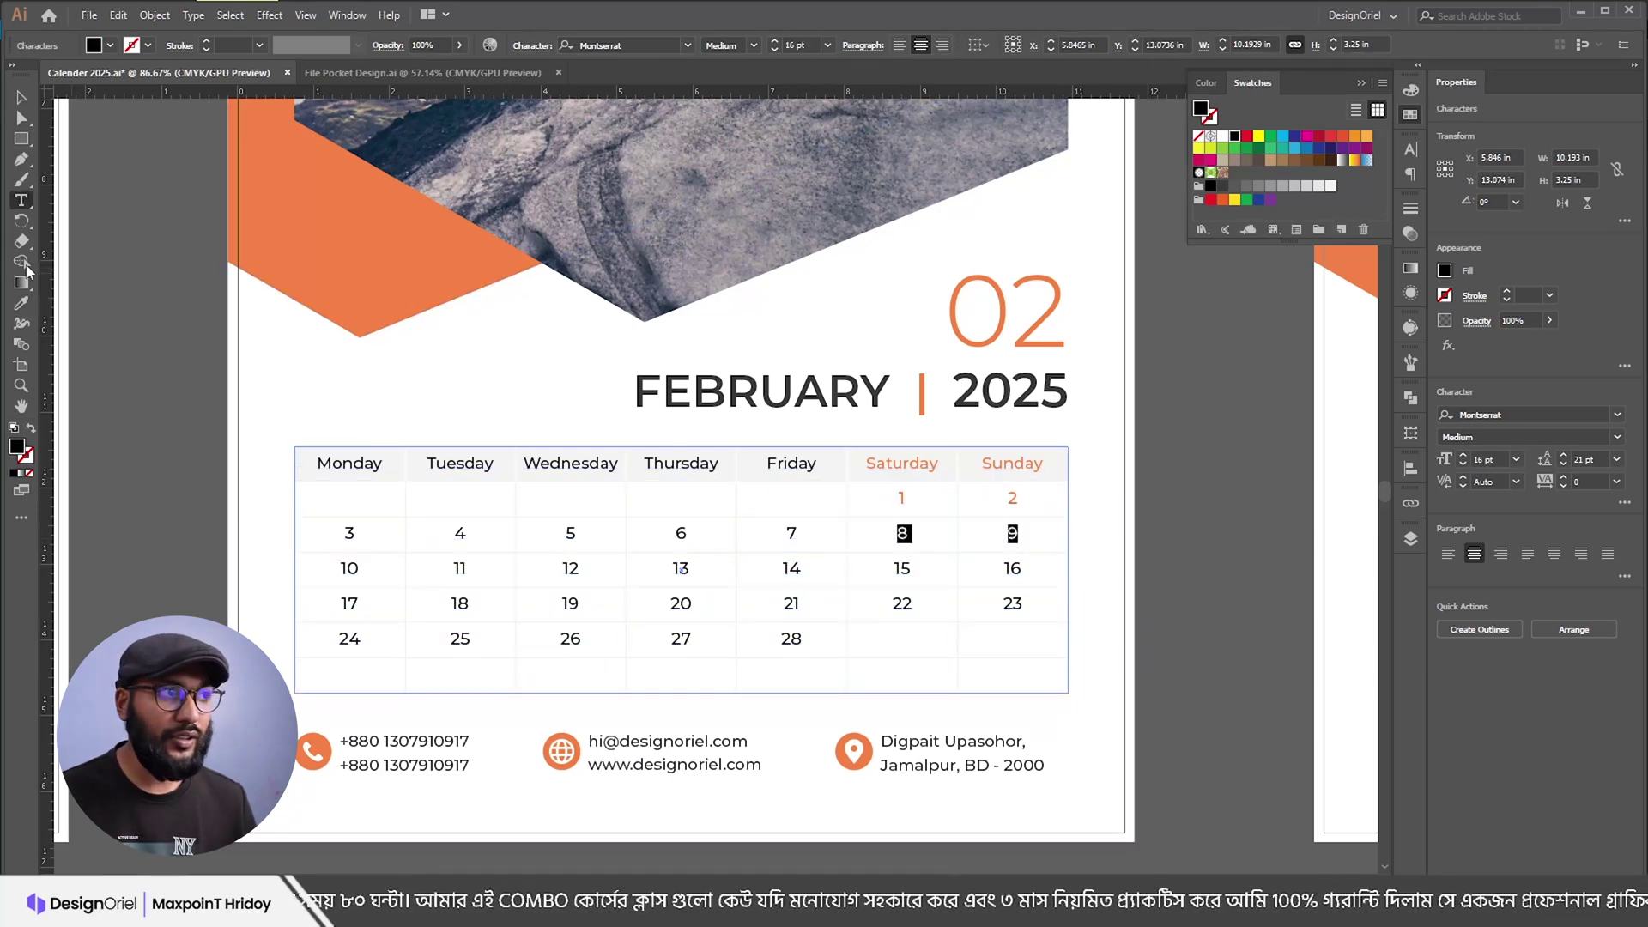
click(23, 305)
click(337, 236)
key(v)
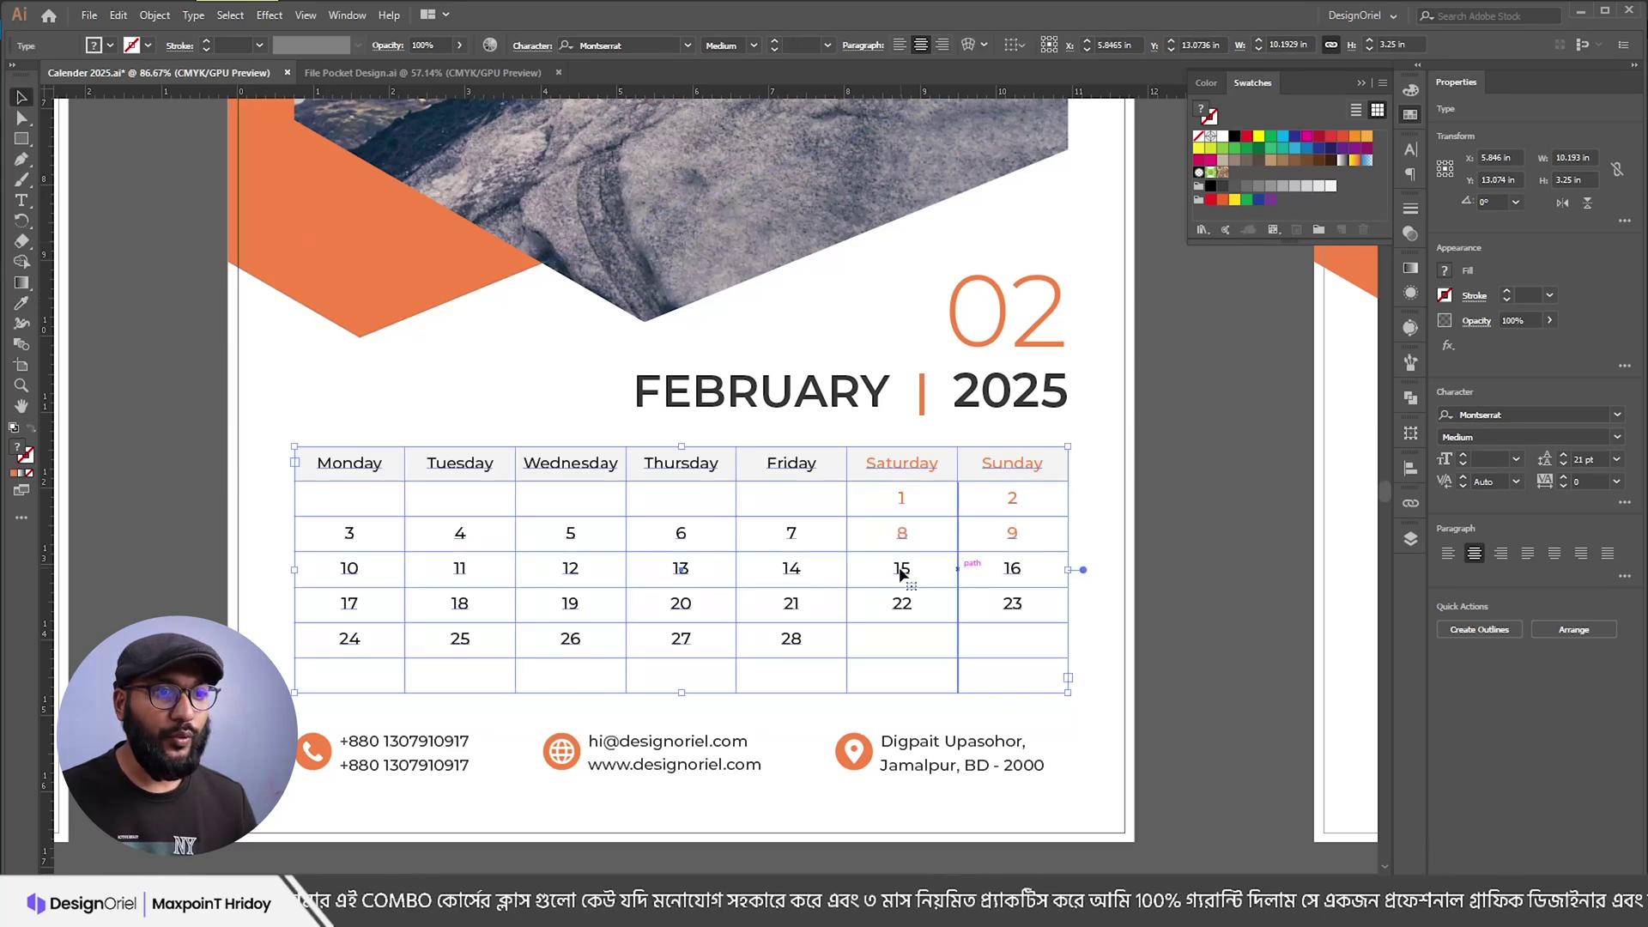
Step: Recolor the weekend dates 15 and 16 on the February page with the orange sampled from the shape
double_click(902, 569)
drag(897, 569, 1089, 570)
click(23, 306)
click(343, 250)
key(v)
Step: Recolor the weekend dates 22 and 23 on the February page with the sampled orange and deselect the table
double_click(893, 605)
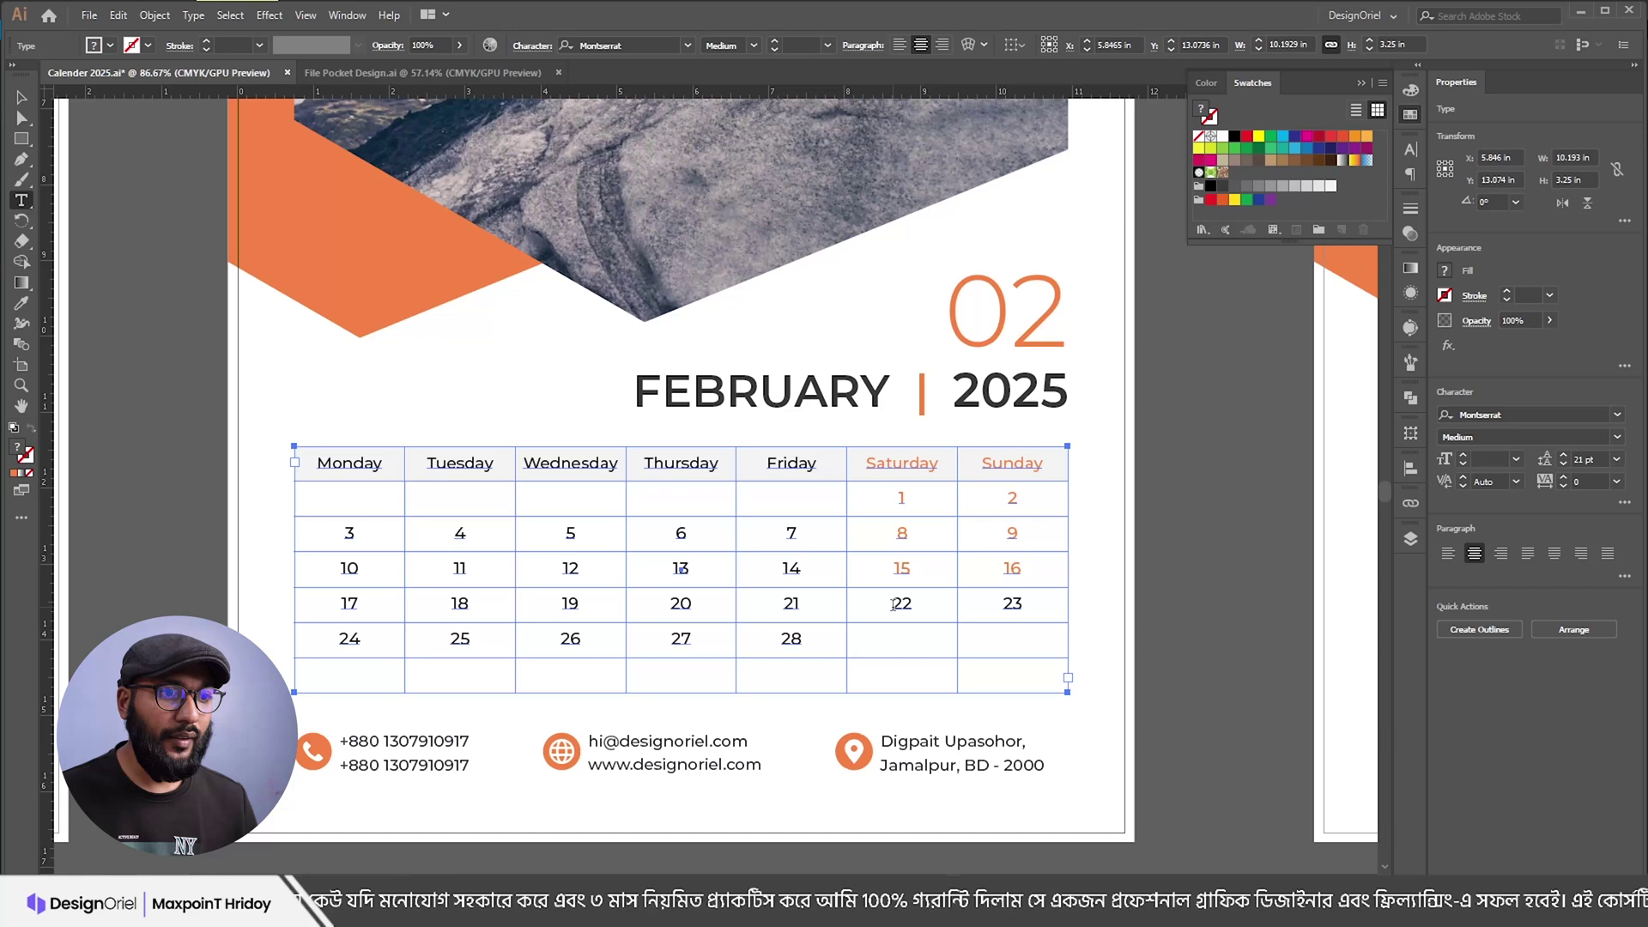
drag(893, 606, 1022, 605)
click(22, 305)
click(298, 243)
key(v)
click(166, 284)
key(ctrl+minus)
key(ctrl+minus)
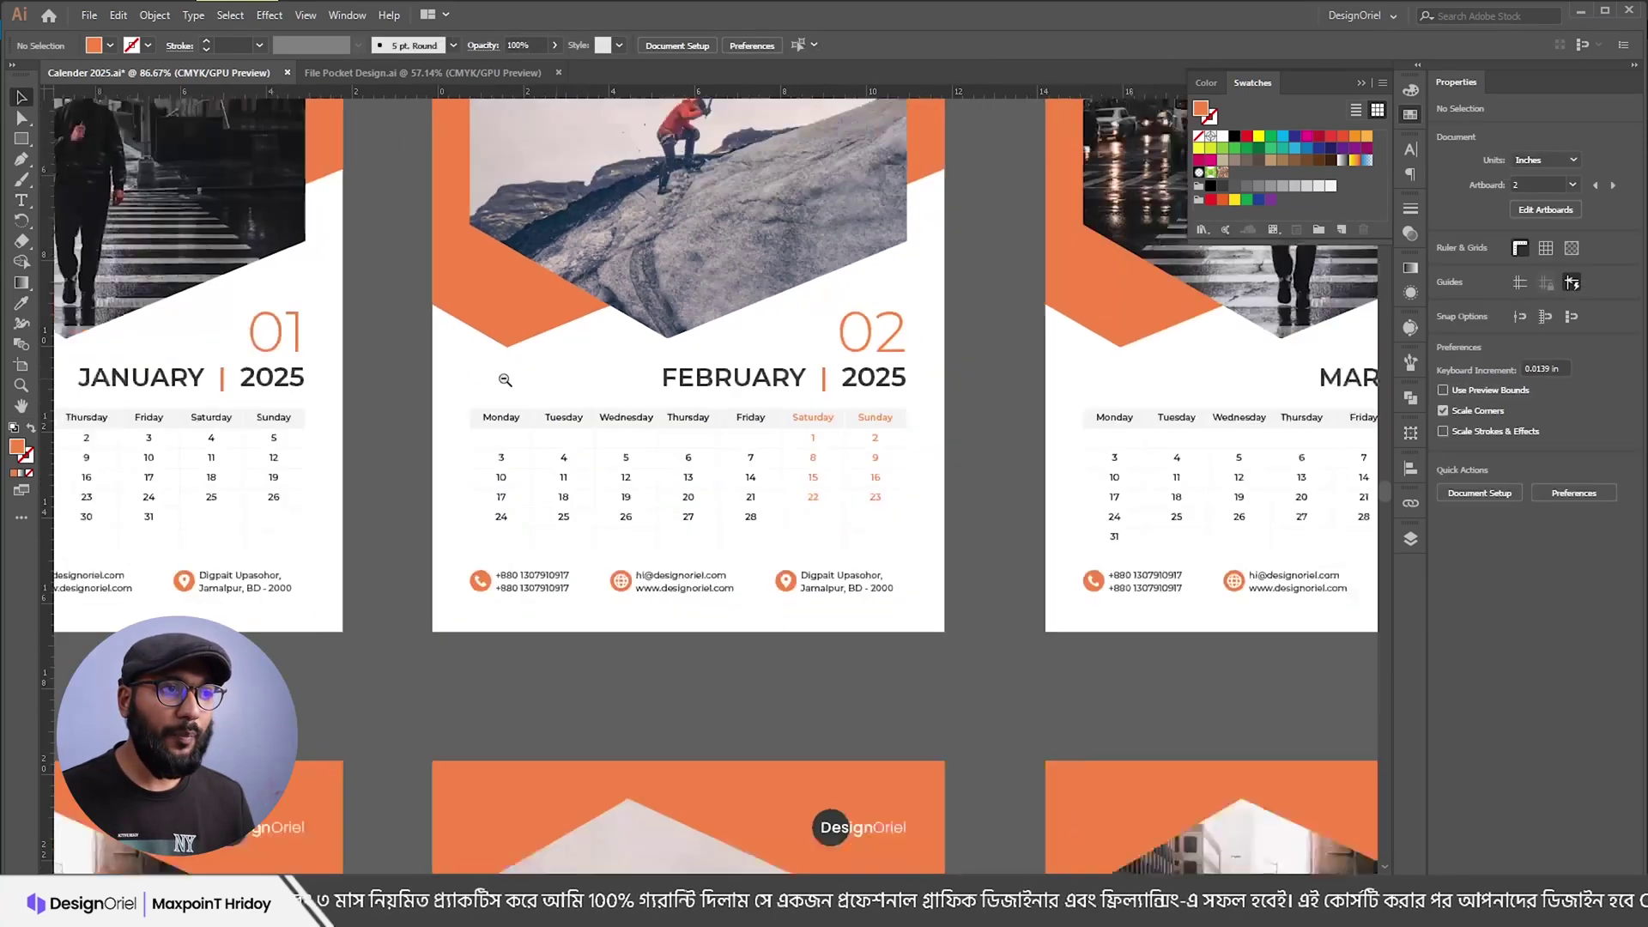
alt+click(505, 379)
alt+click(642, 418)
drag(627, 424, 715, 564)
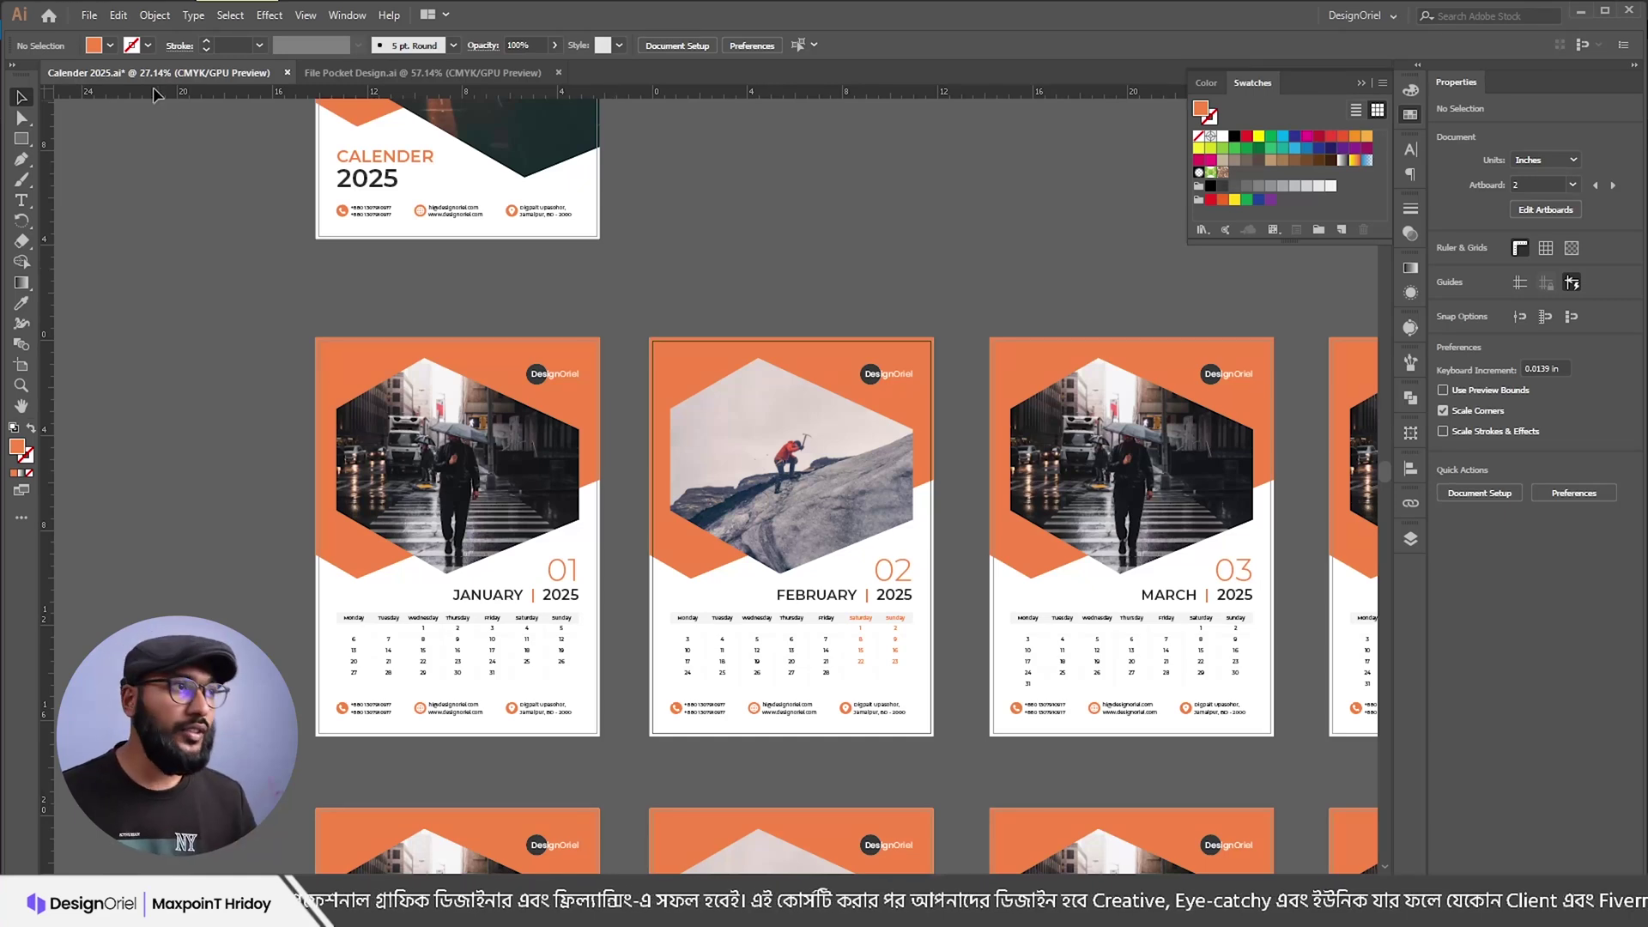
Step: Start saving the calendar under a new location and create a Client folder inside the Calender folder
click(89, 16)
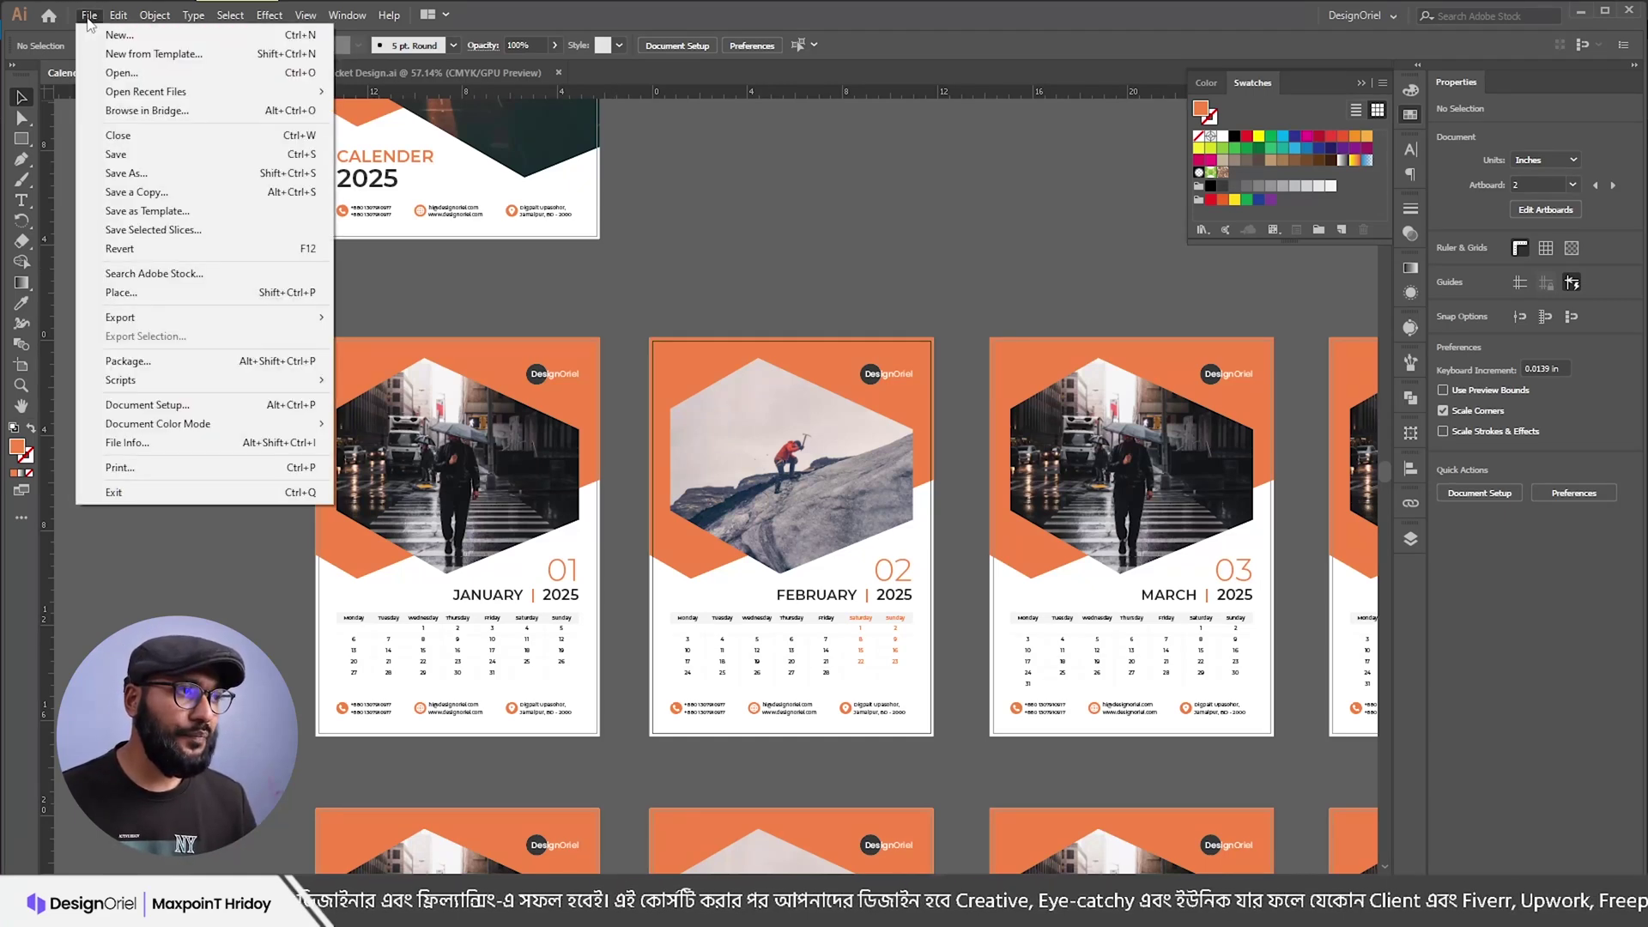
click(156, 175)
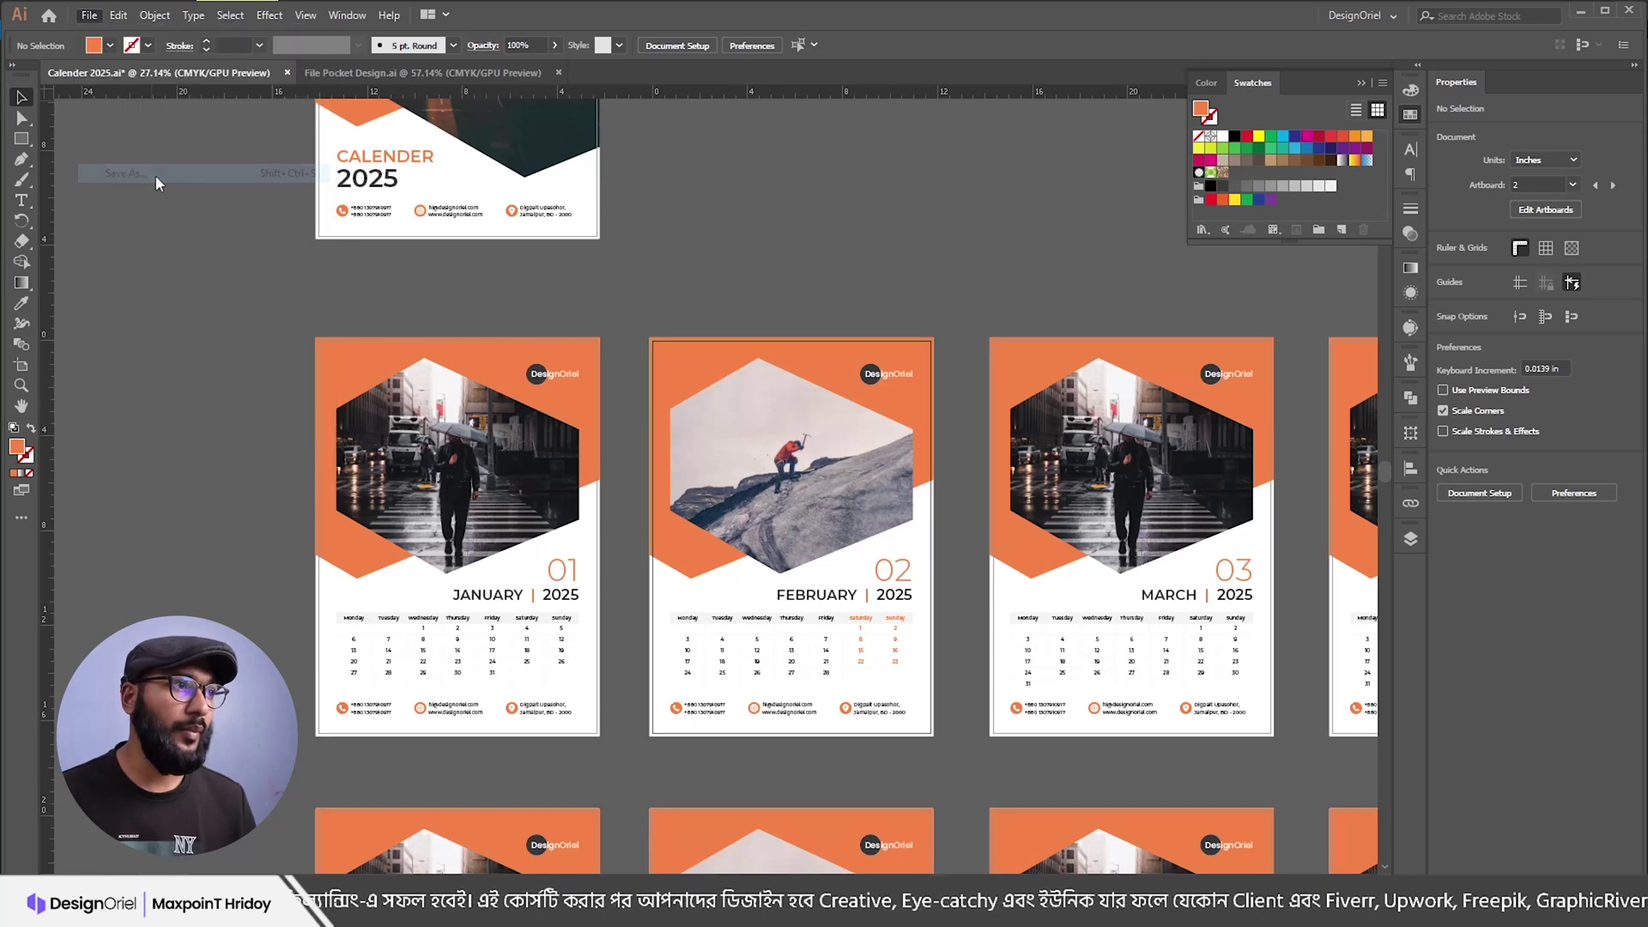
key(ctrl+shift+n)
text(Client)
key(Return)
key(Return)
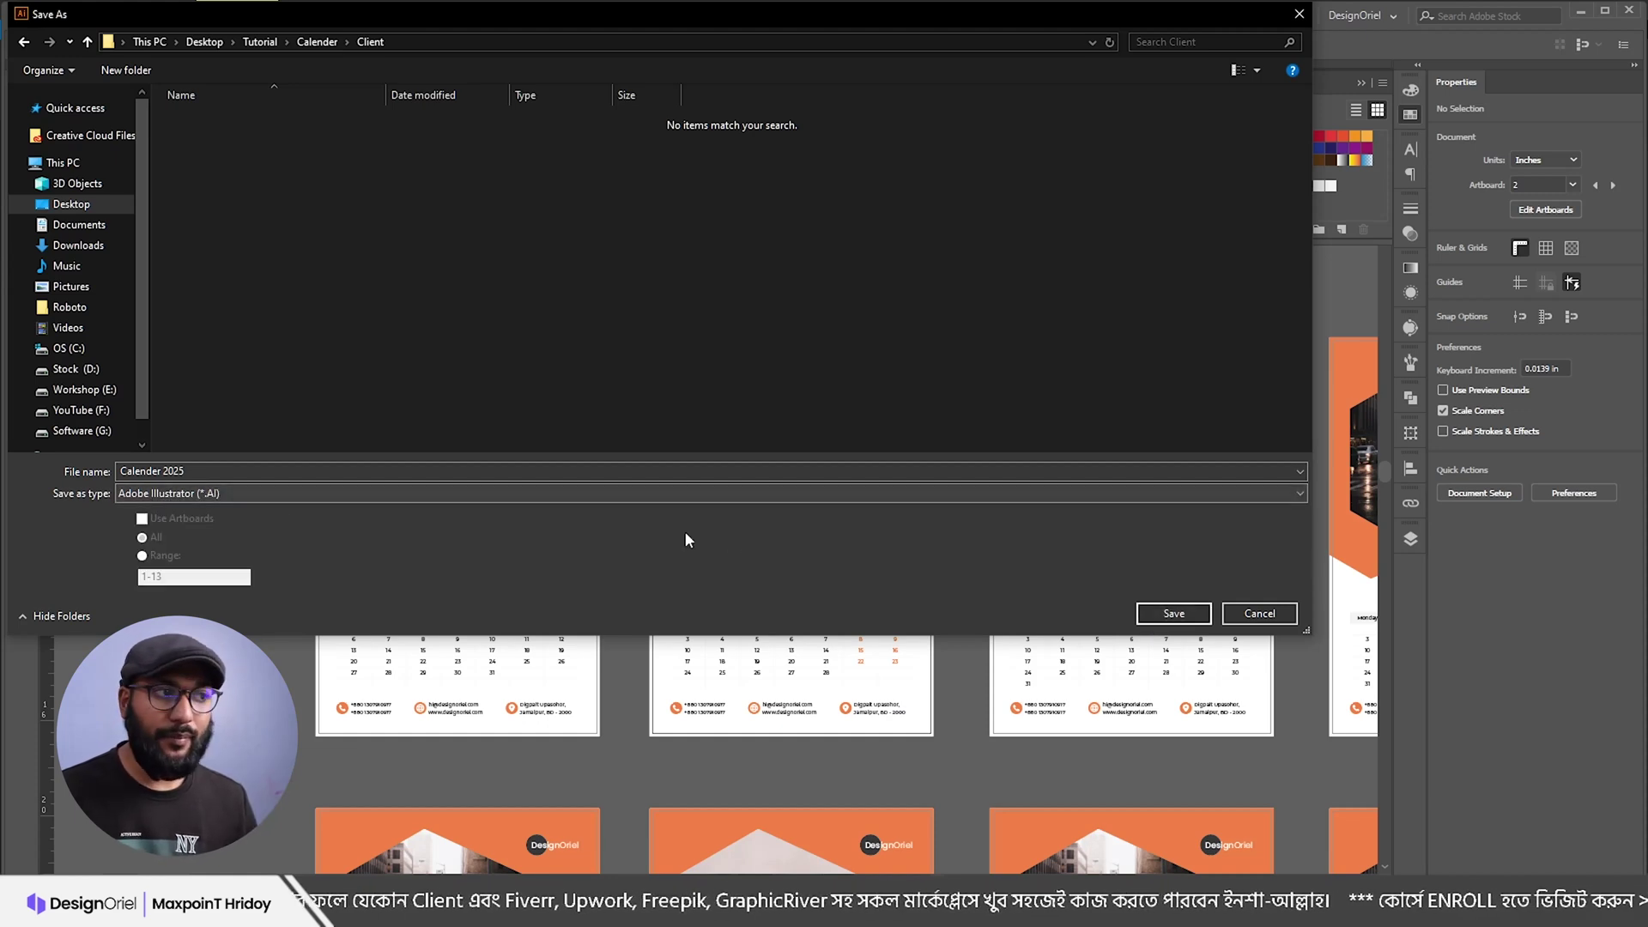
Step: Save the calendar in the Client folder as Adobe Illustrator file Calender 2025 with the Illustrator CC version
click(1190, 615)
click(121, 55)
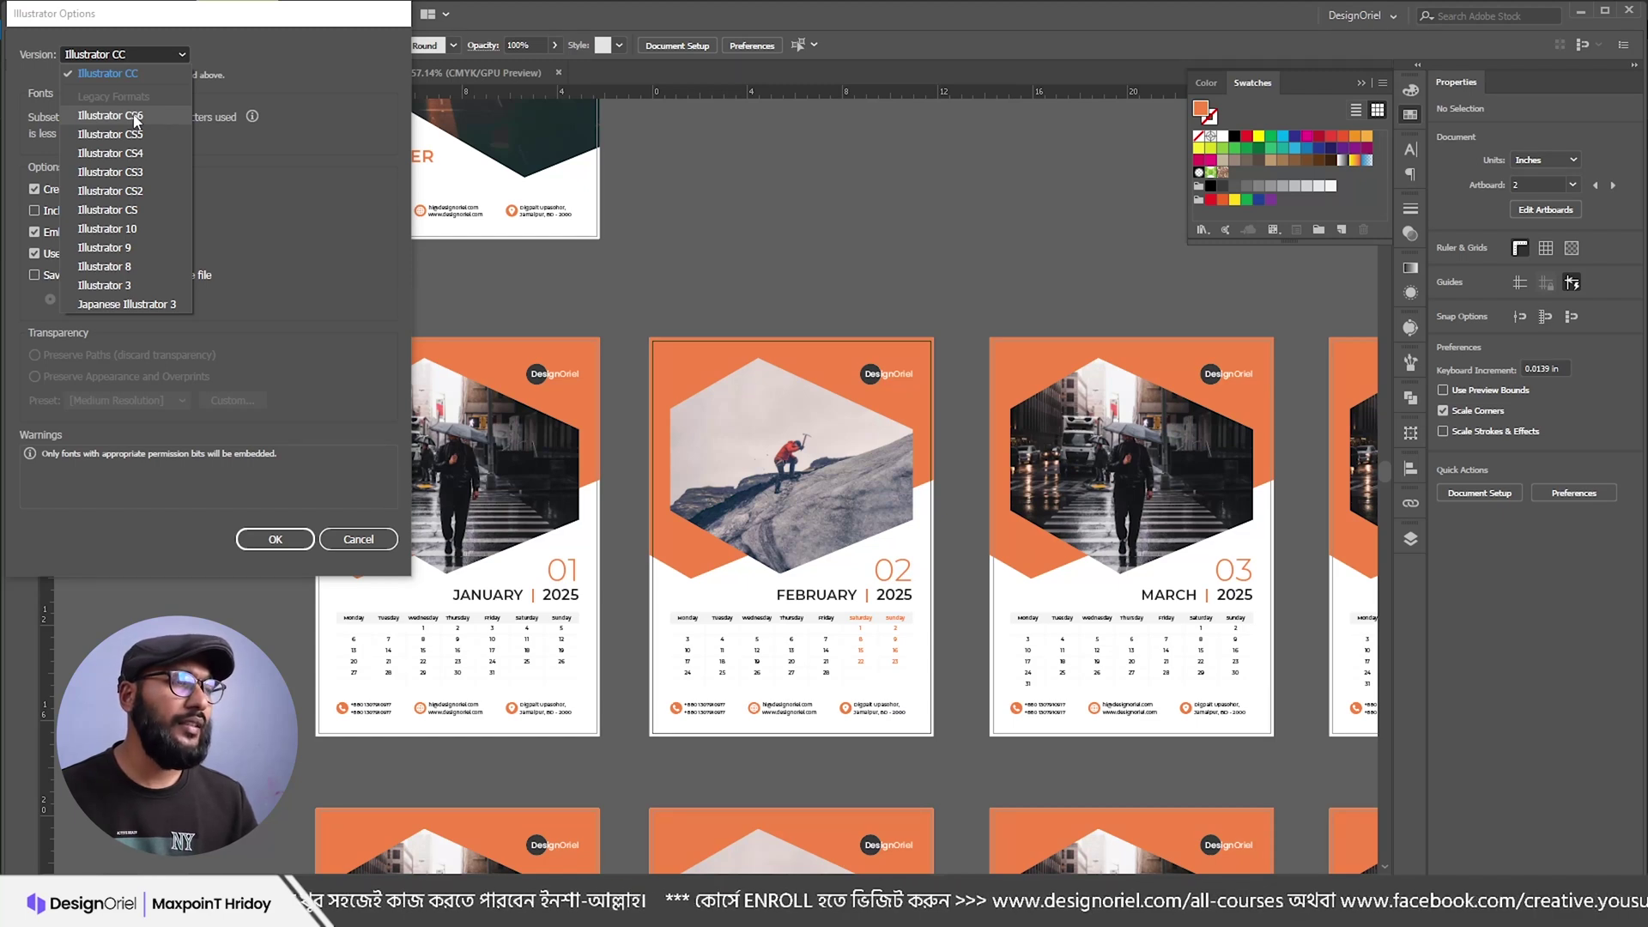
click(132, 72)
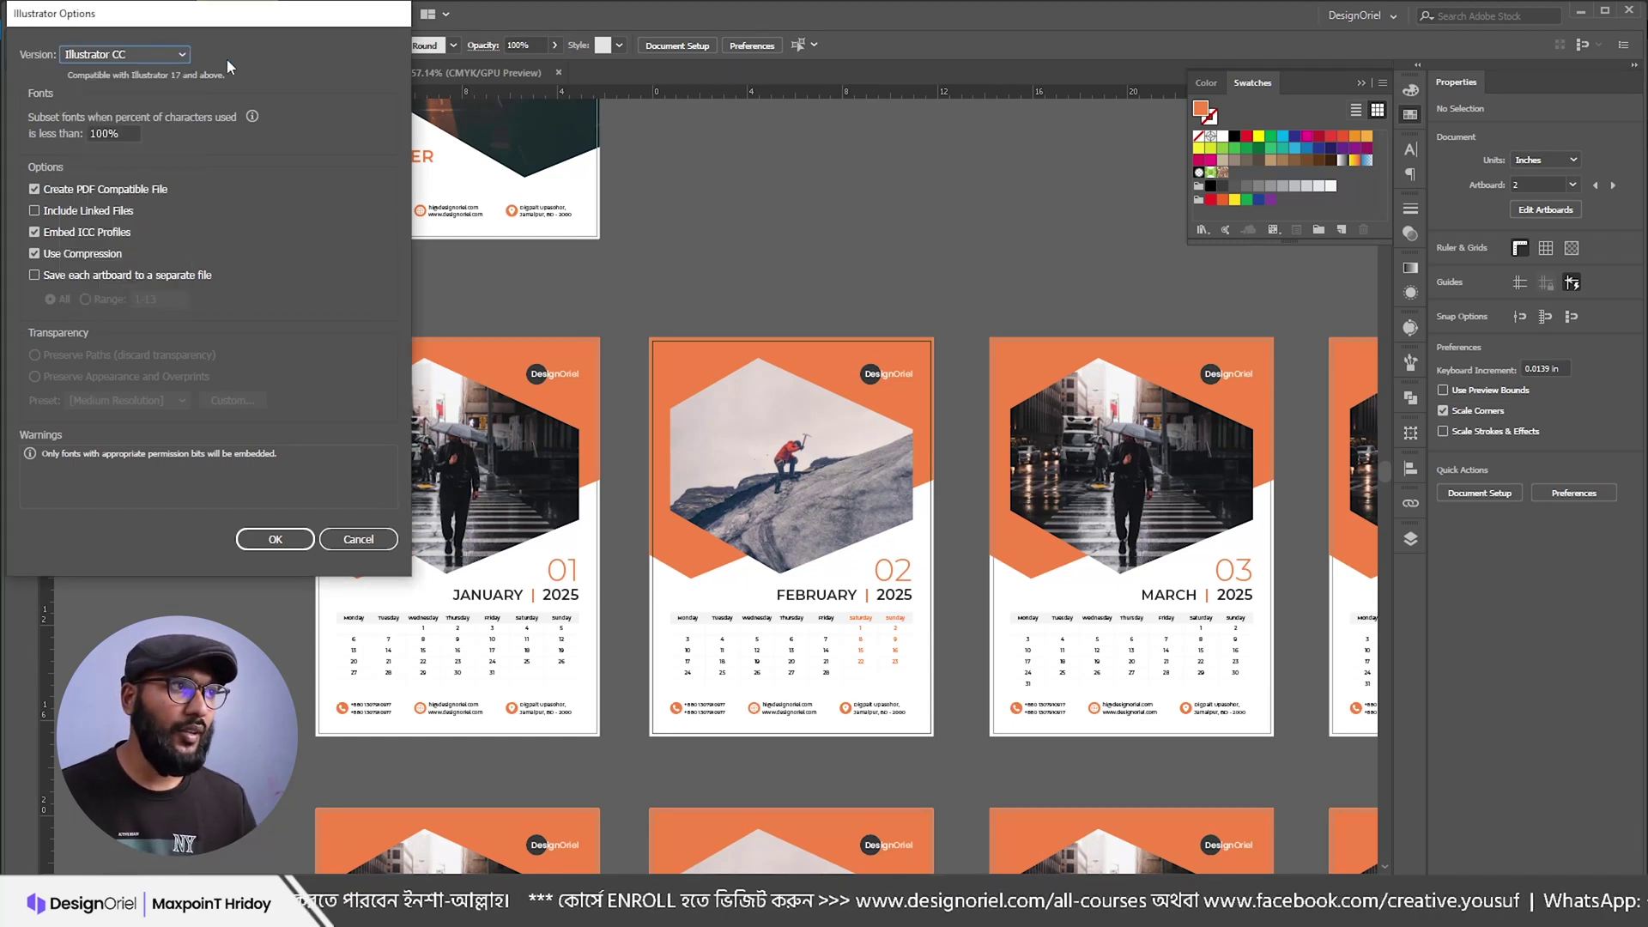
click(278, 543)
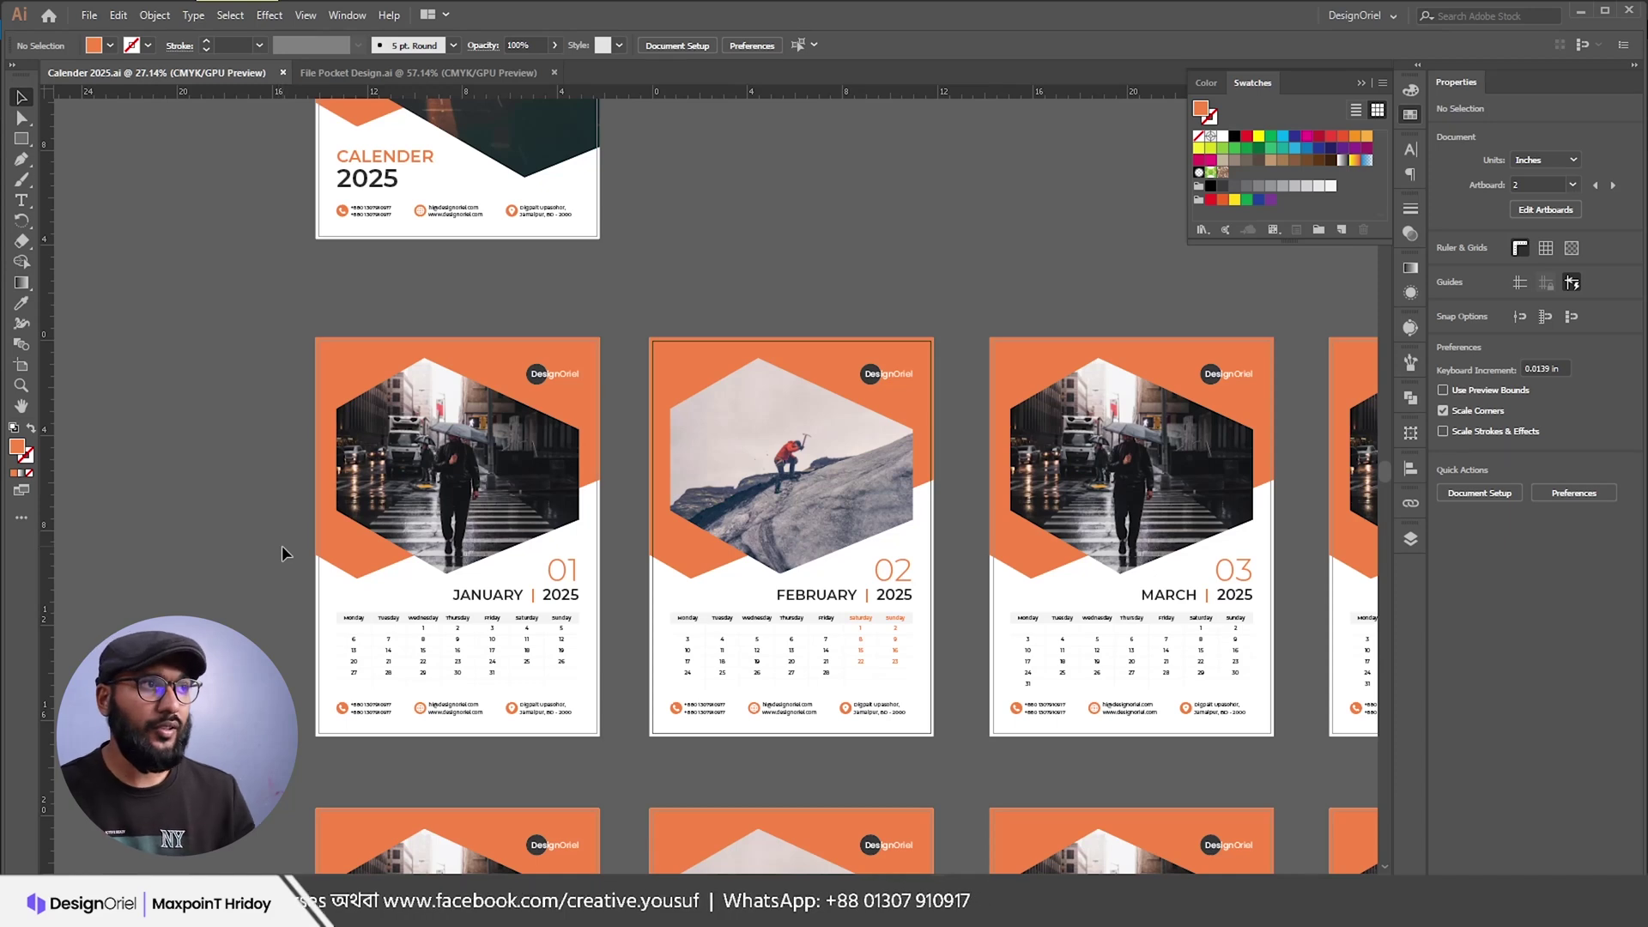
Step: Save the calendar in the Client folder as an Adobe PDF with the Illustrator Default preset and the document bleed settings
scroll(420, 322, down, 2)
scroll(416, 214, up, 3)
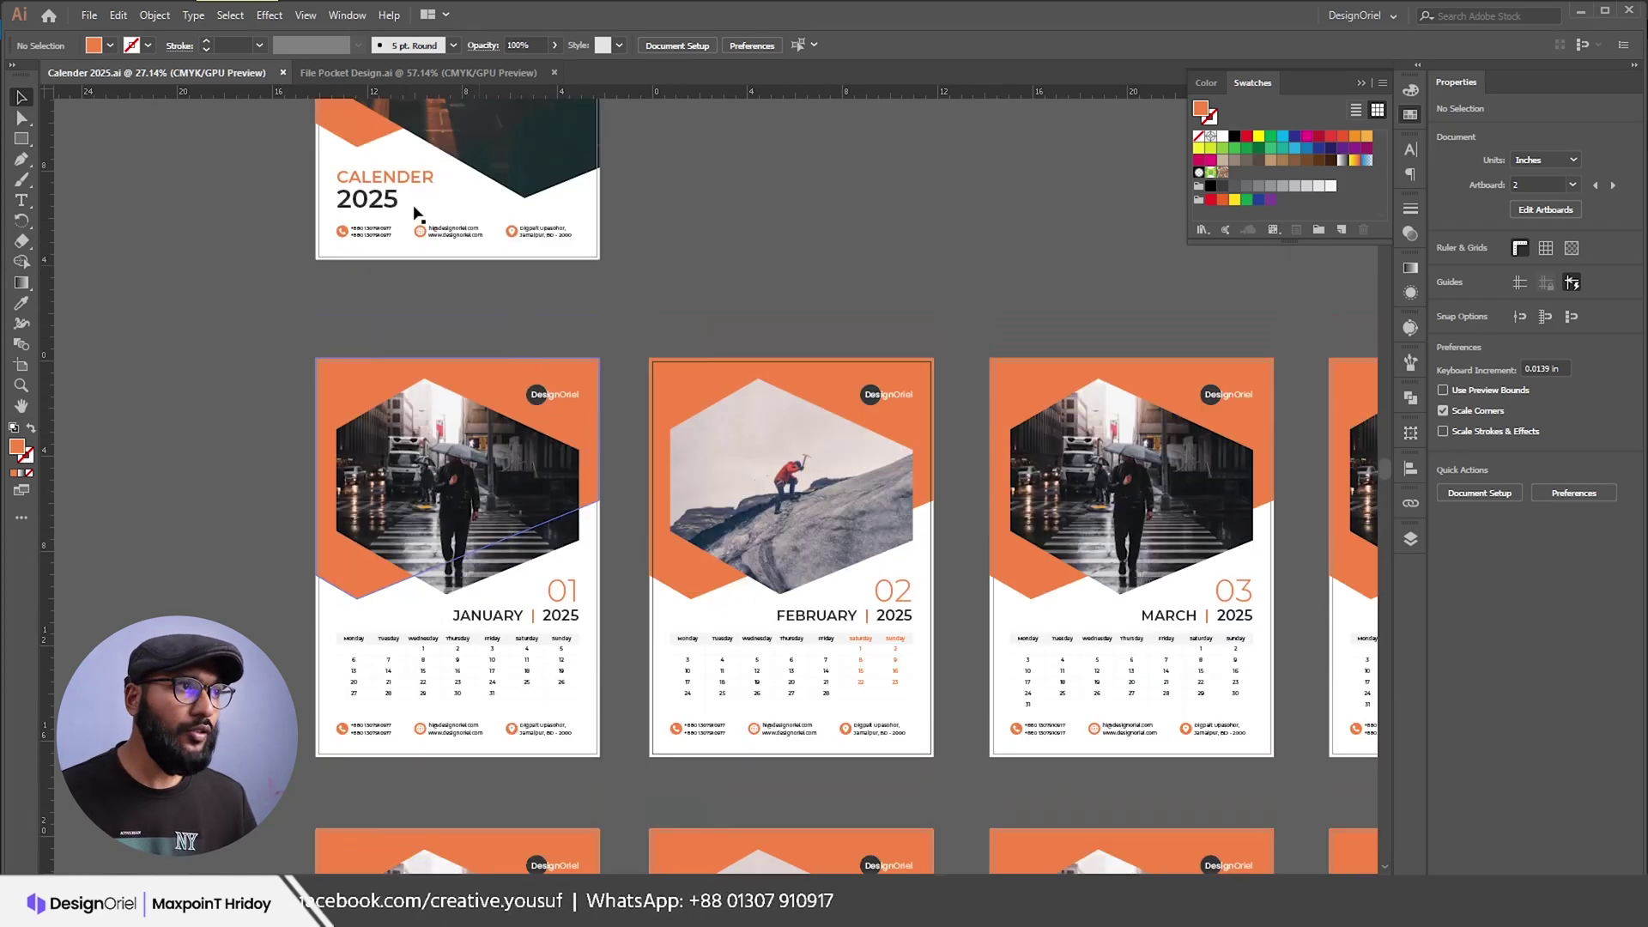
click(90, 16)
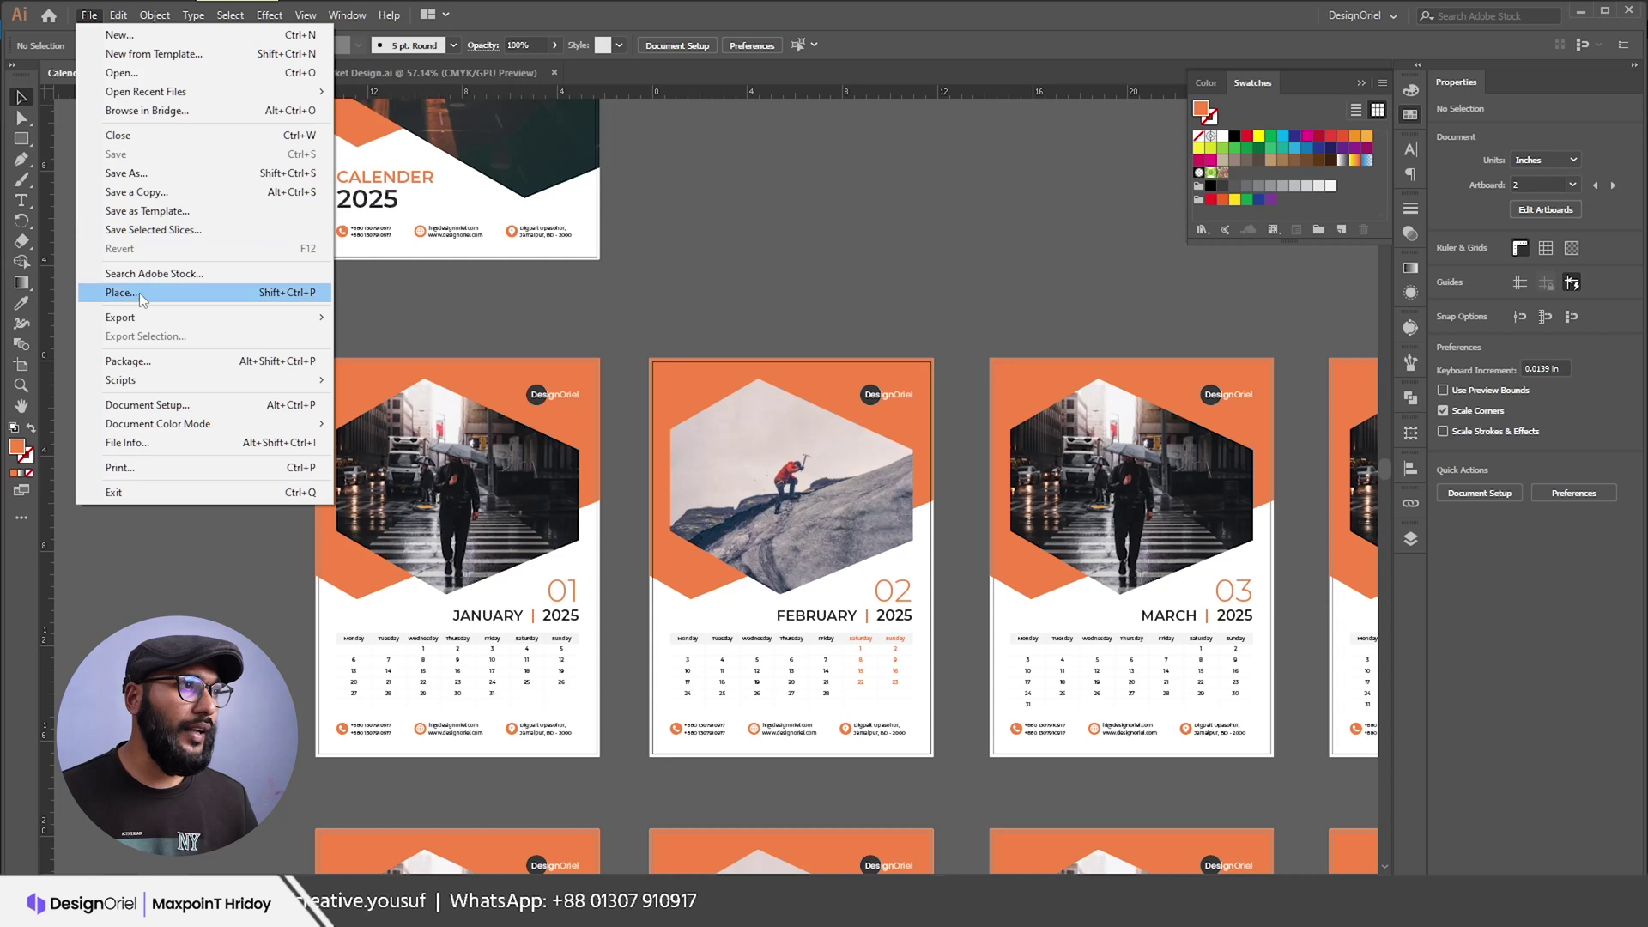
click(146, 193)
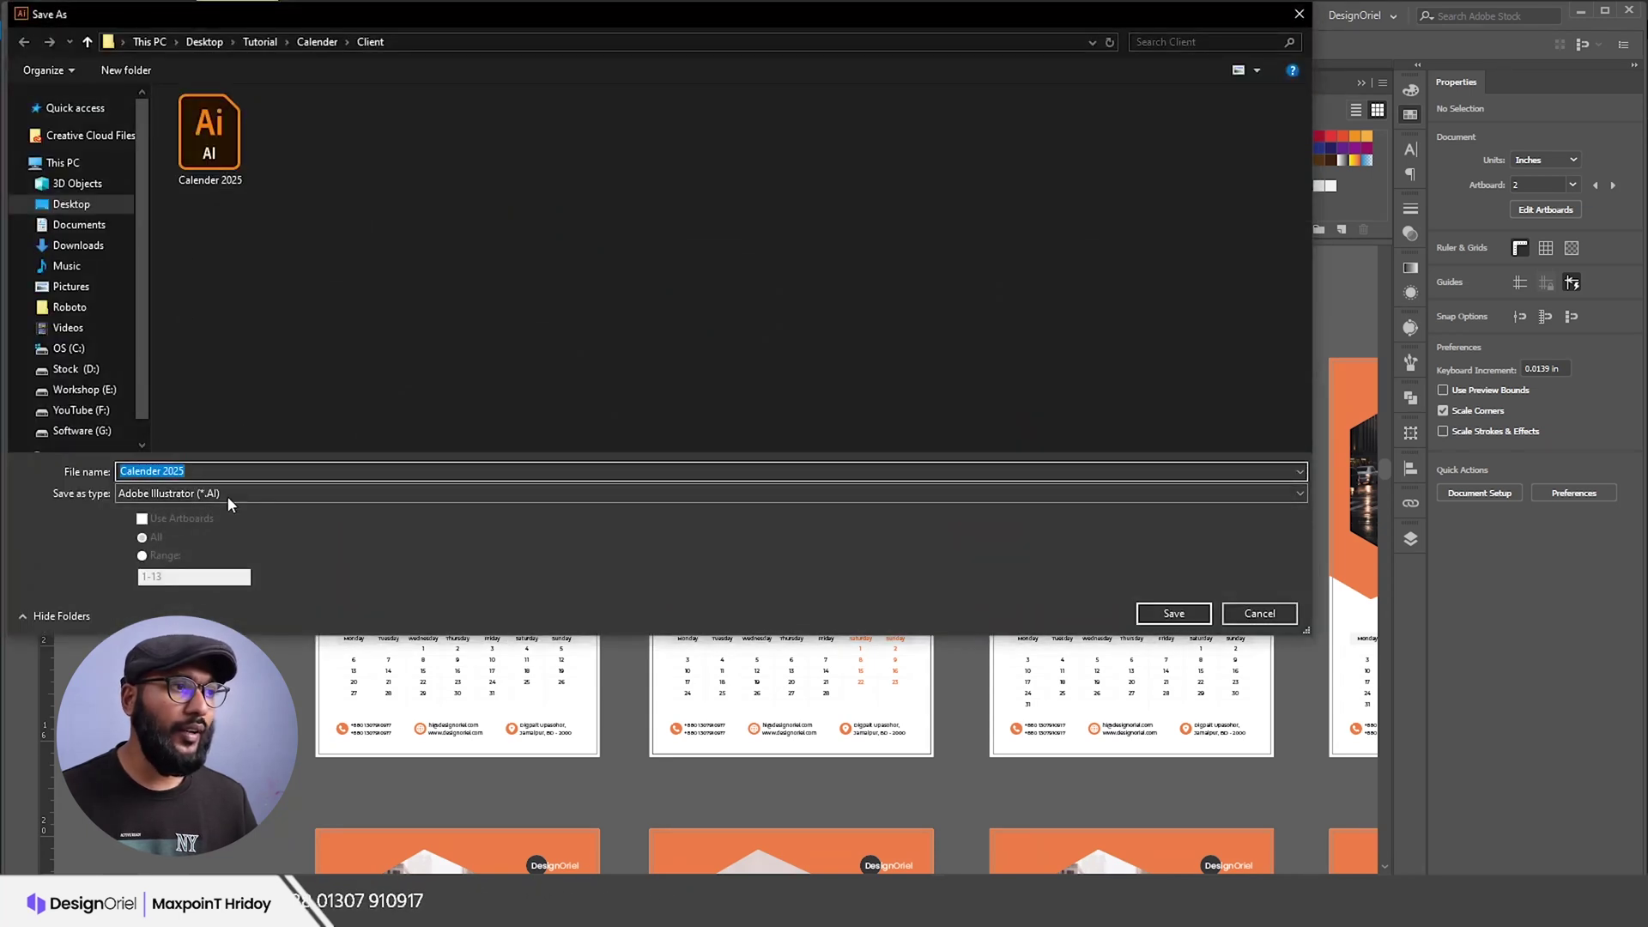
click(232, 496)
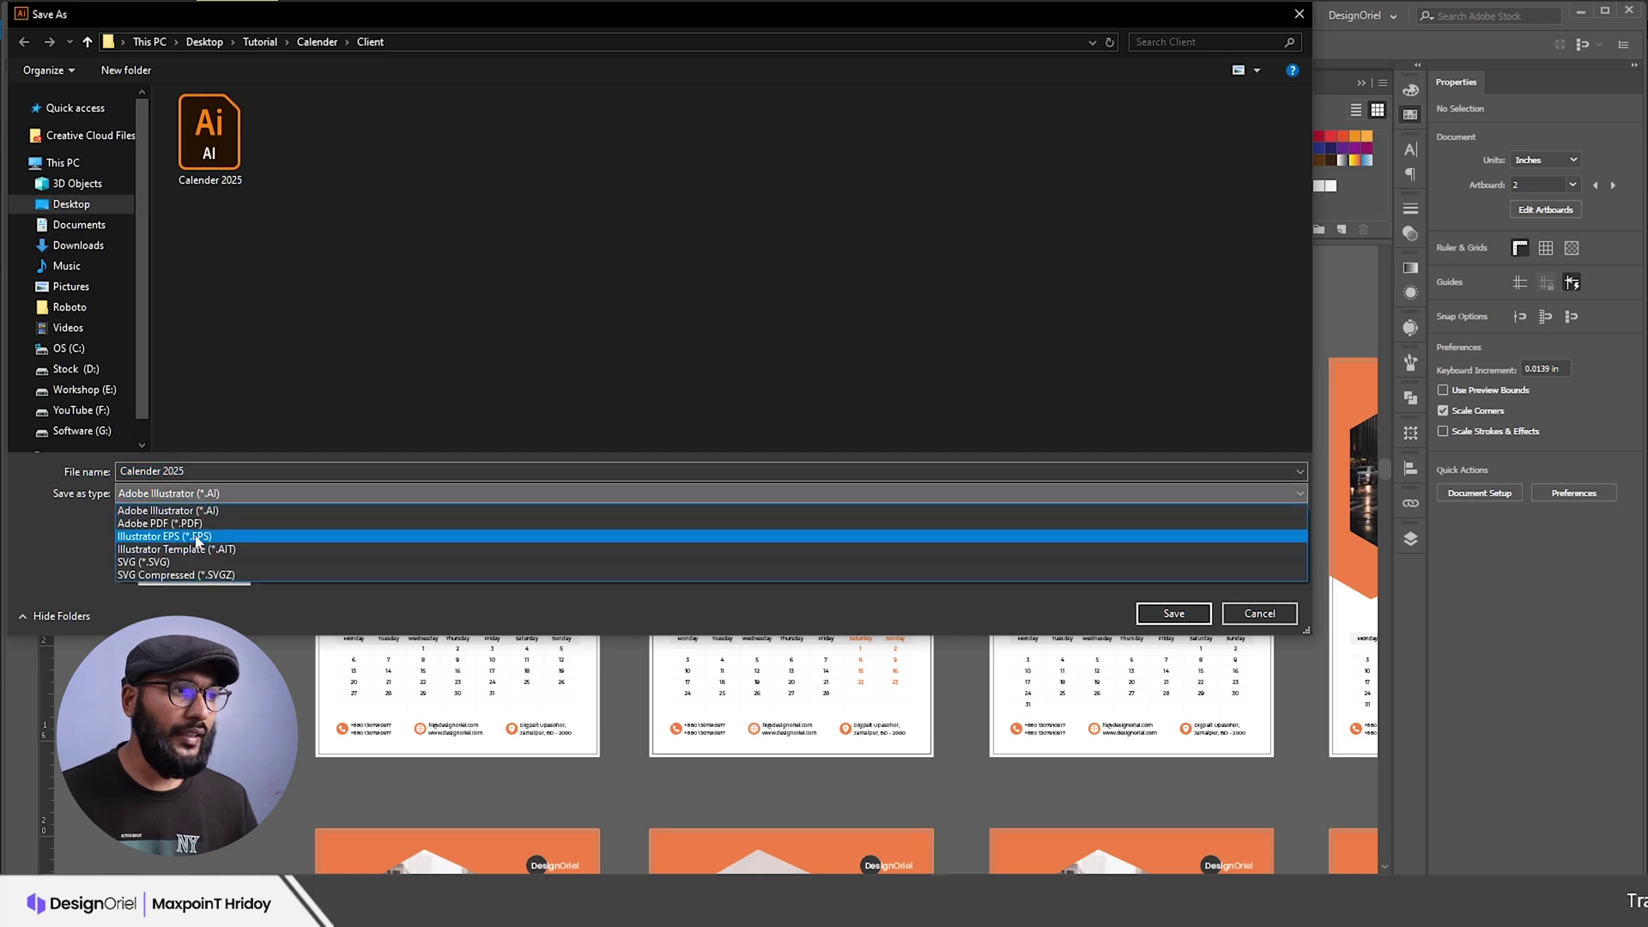
click(174, 526)
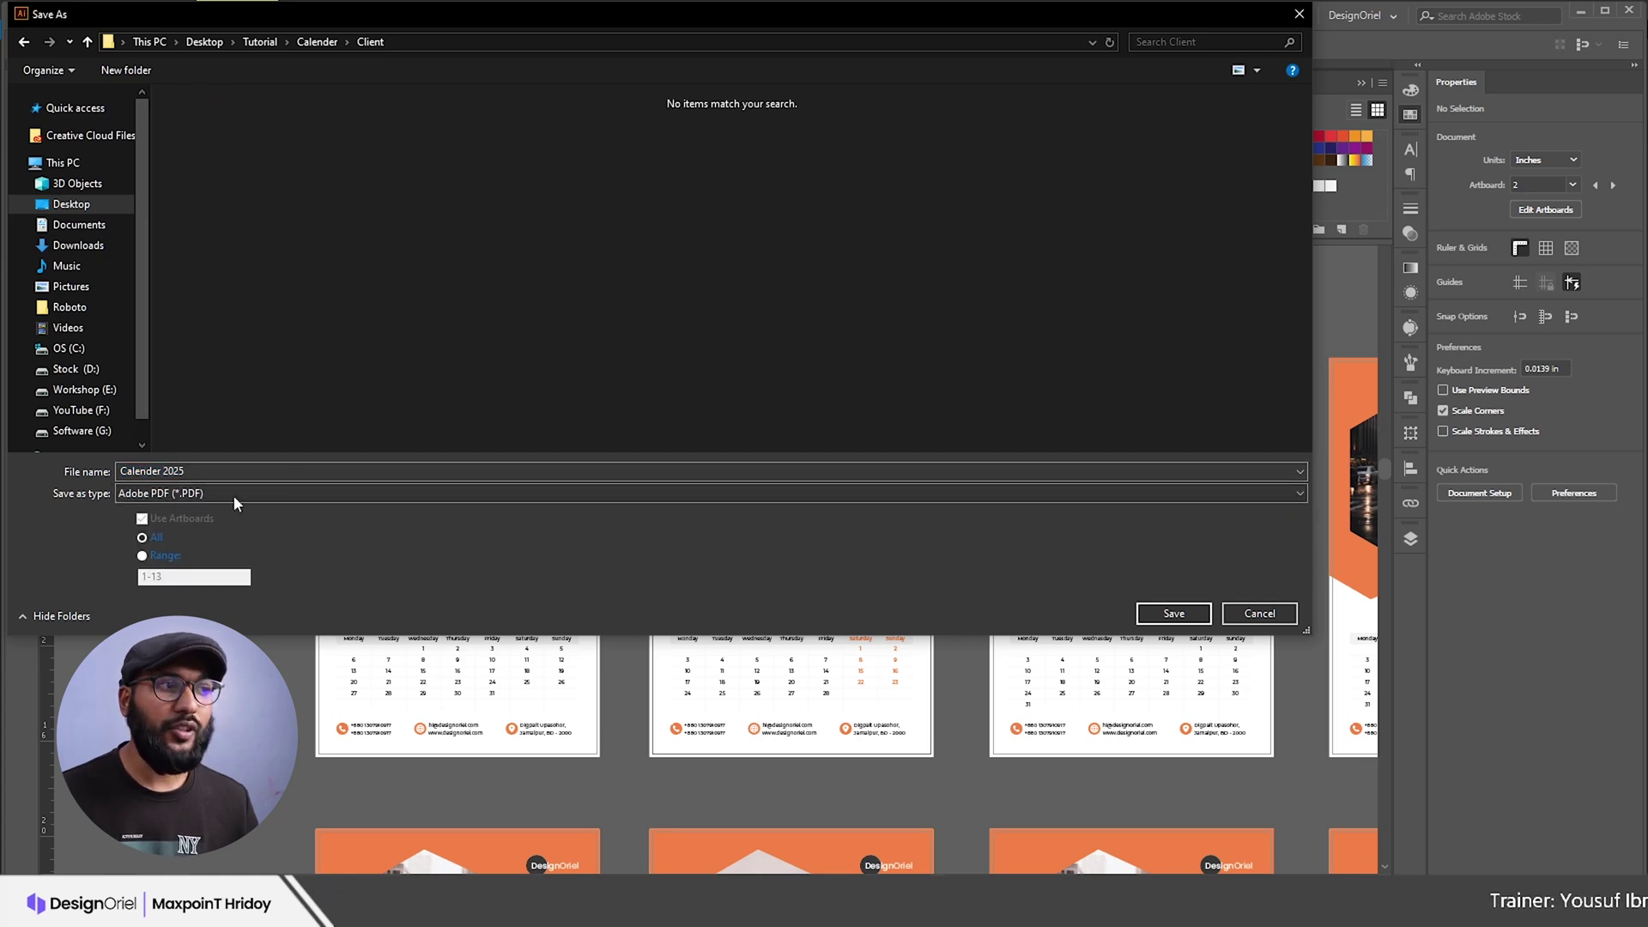
click(1173, 614)
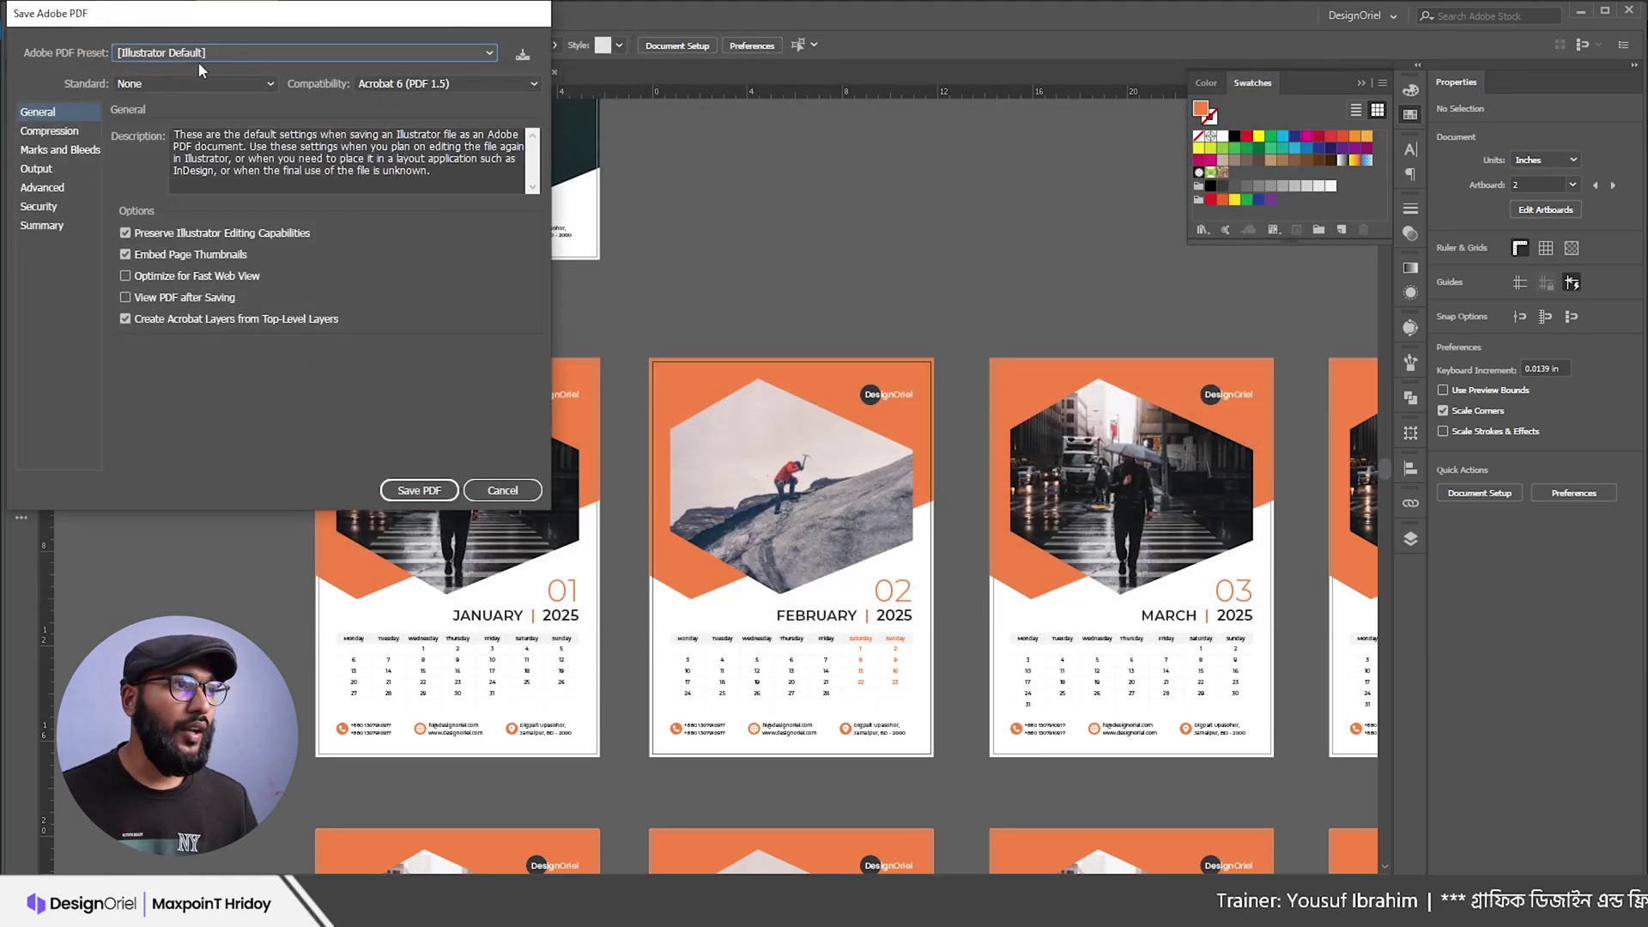
click(54, 151)
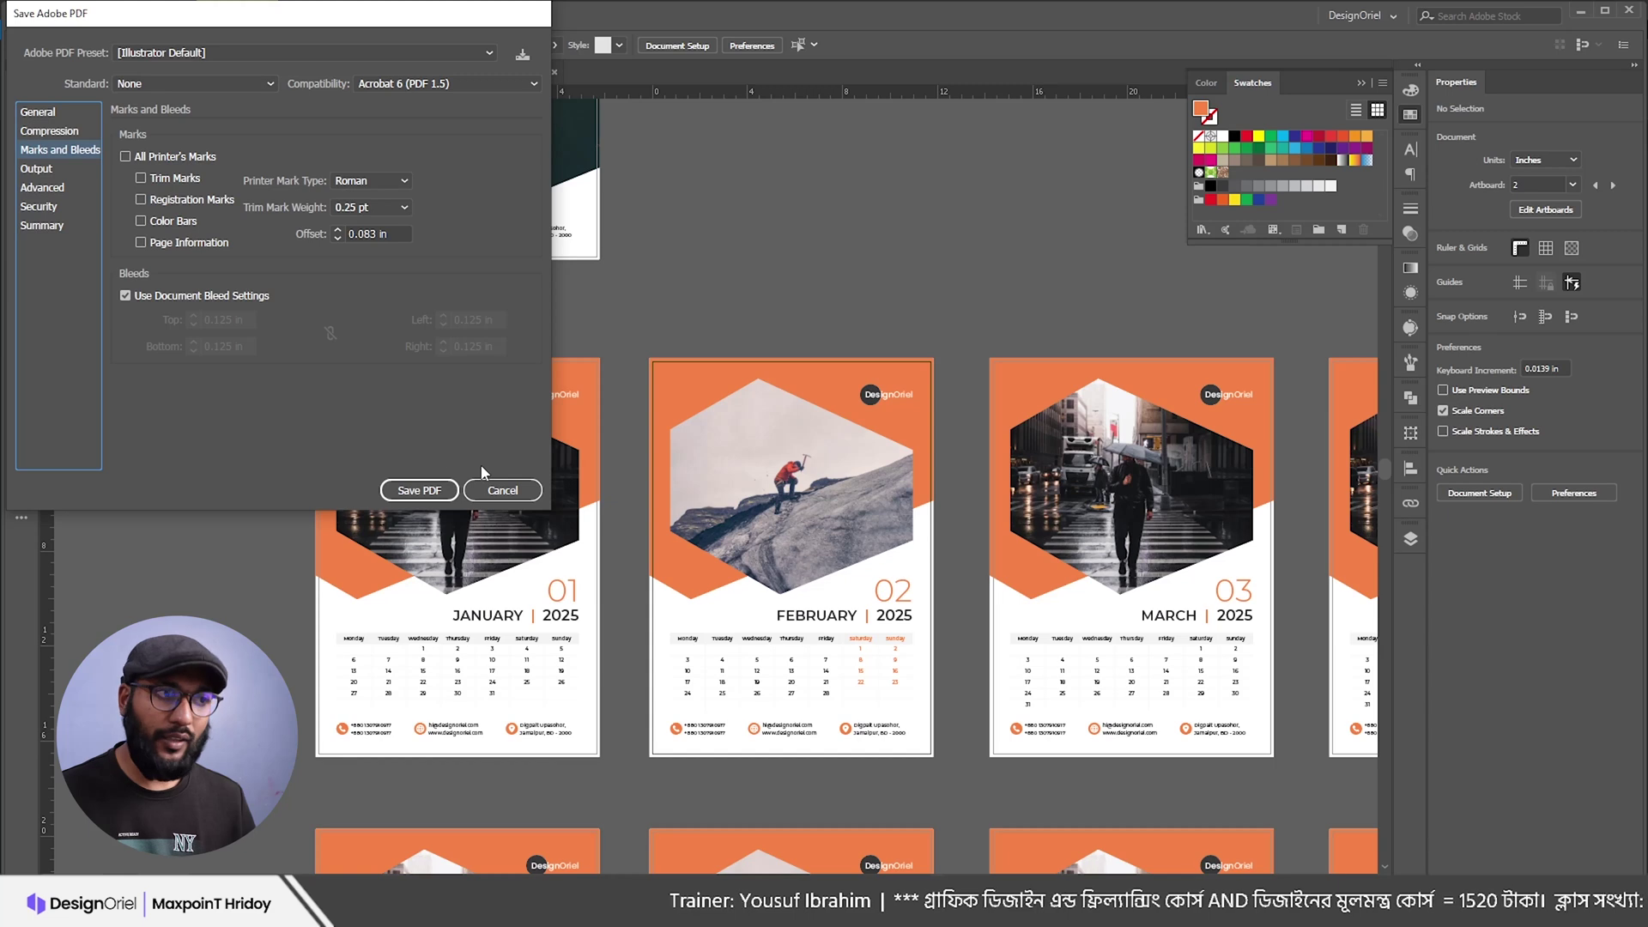
click(407, 490)
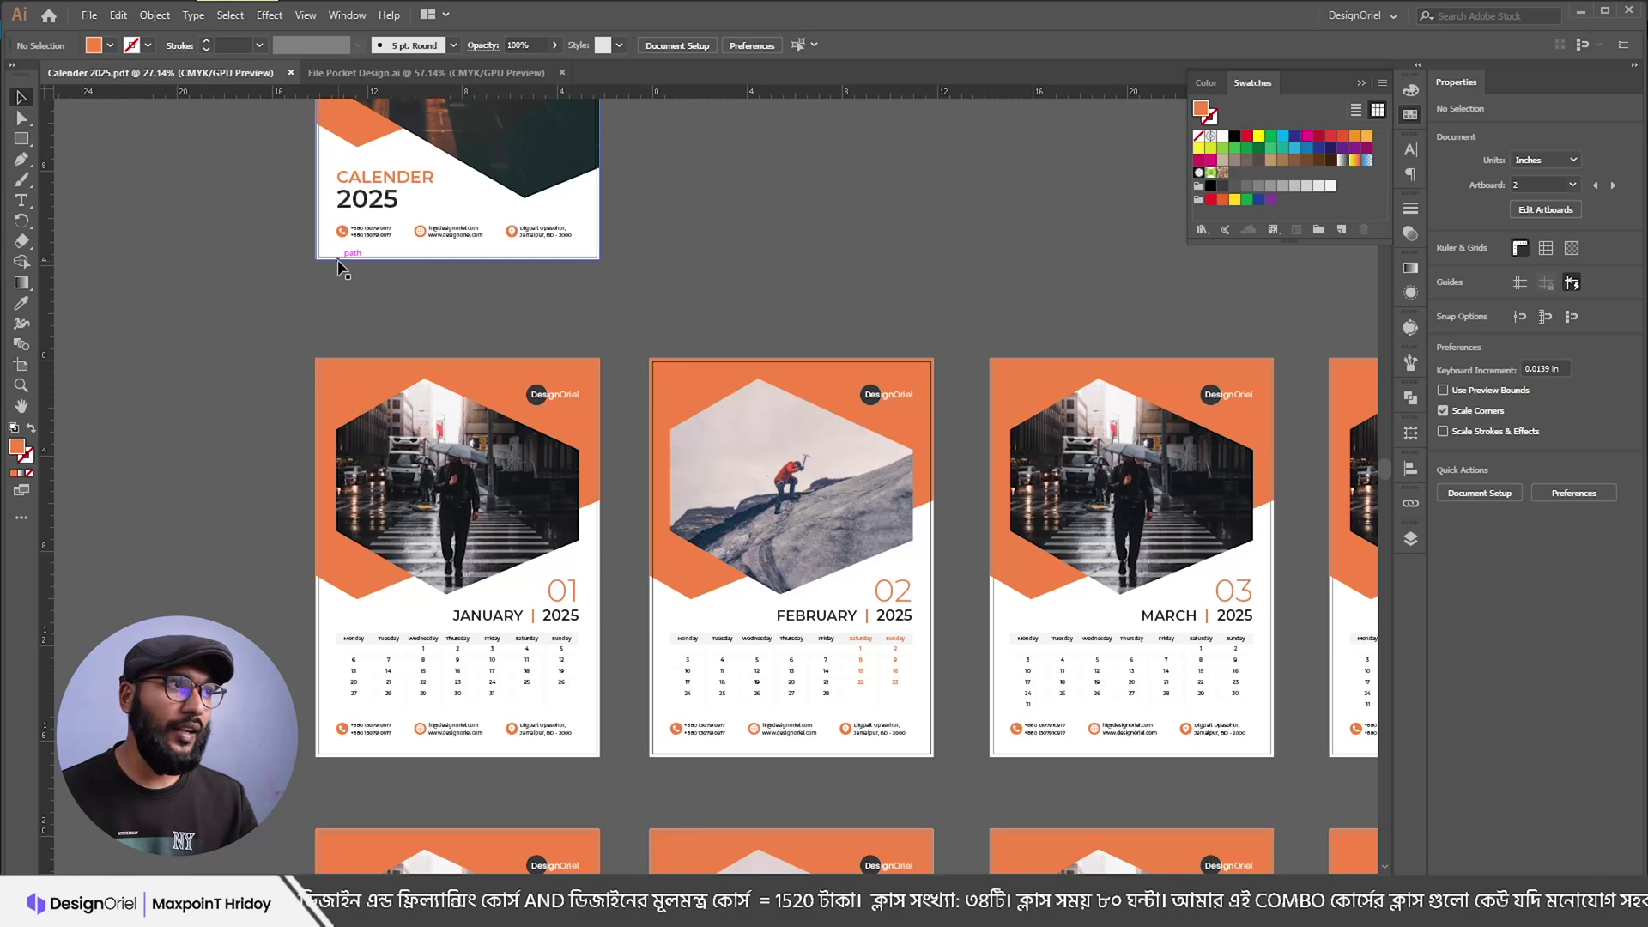
Step: Save the calendar in the Client folder as Illustrator EPS for all artboards, using the Illustrator CS6 EPS version
click(91, 15)
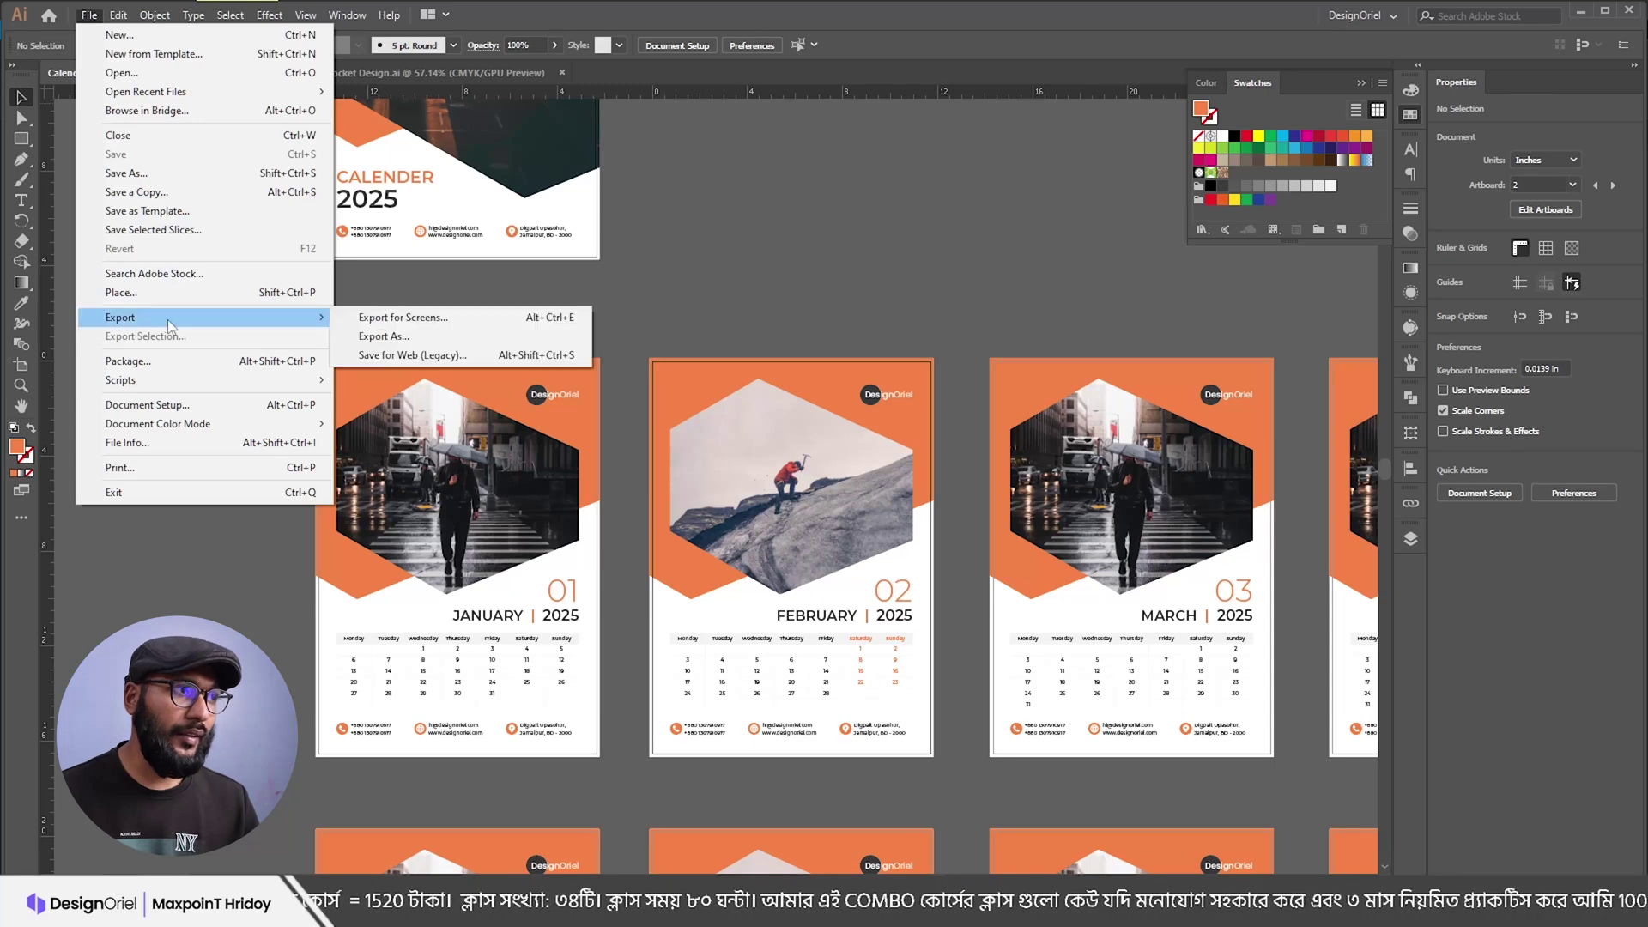
click(149, 177)
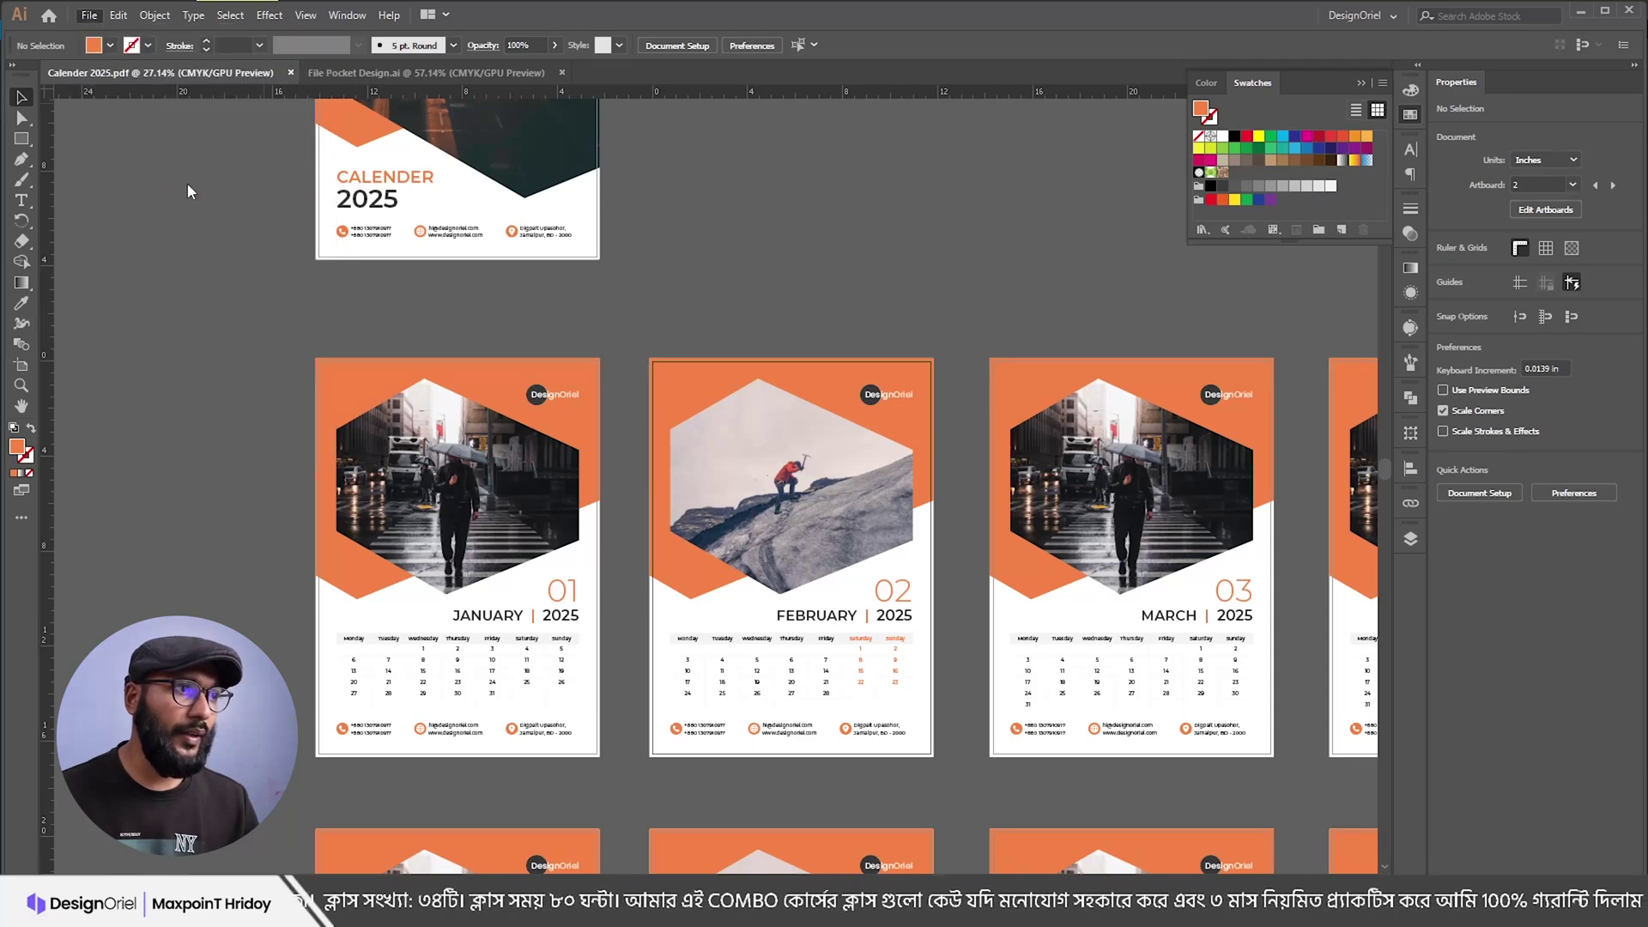
click(282, 494)
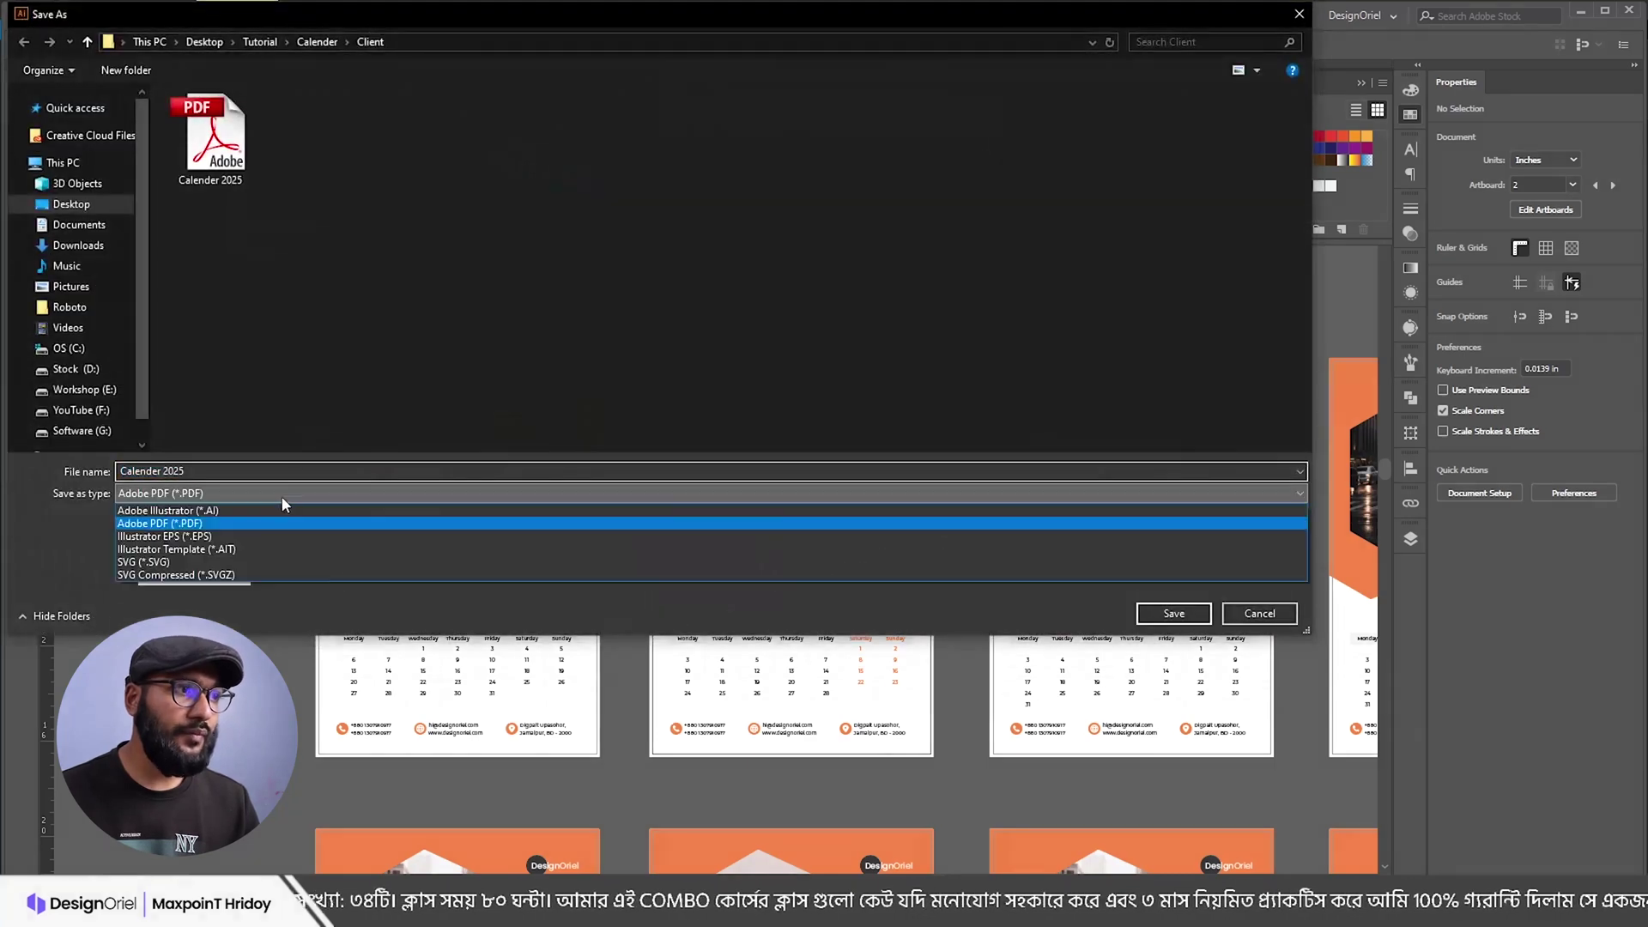
click(172, 536)
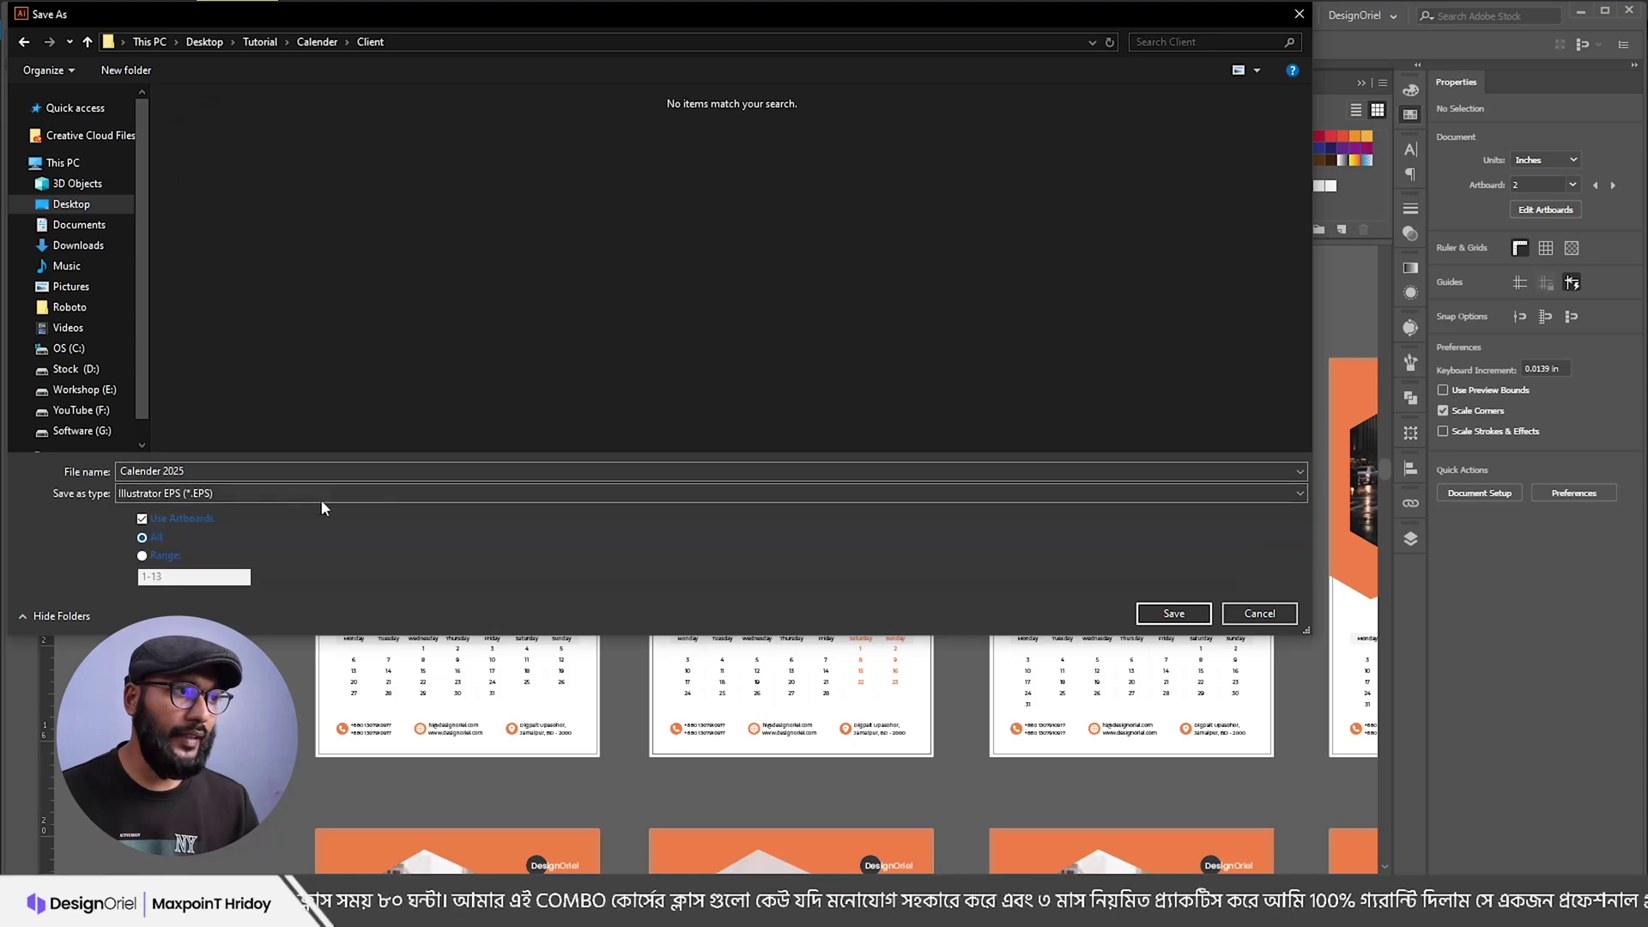
click(1174, 614)
click(172, 54)
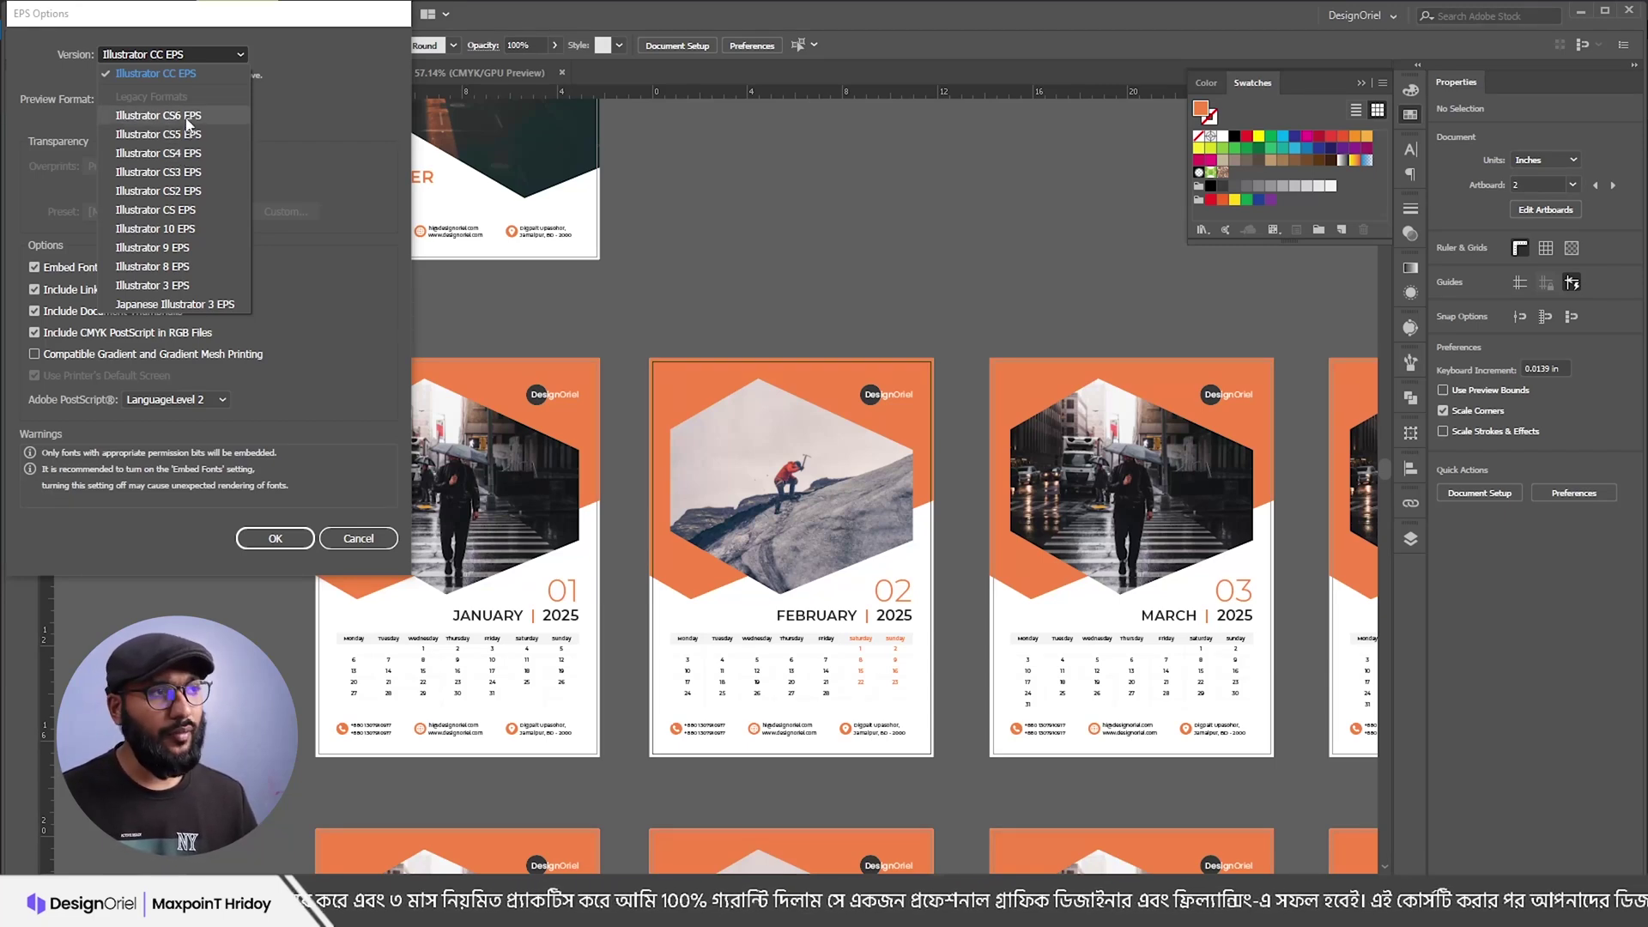
click(188, 122)
click(274, 520)
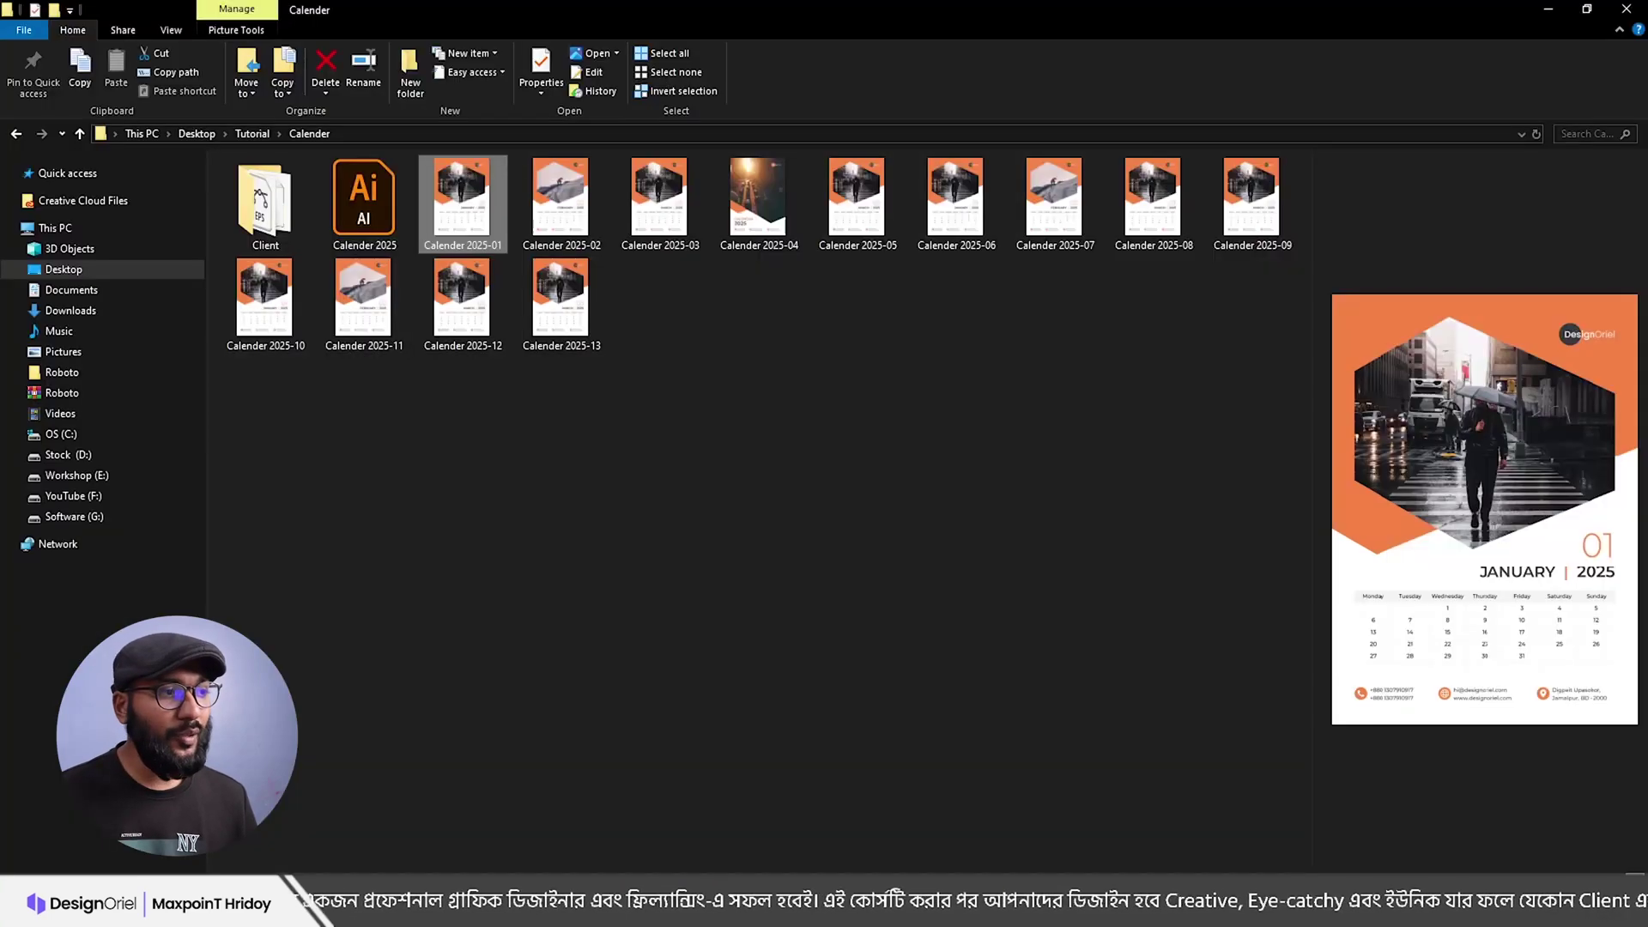
Step: In File Explorer, move the images Calender 2025-01, 2025-02 and 2025-03 into the Client folder and open that folder
click(478, 212)
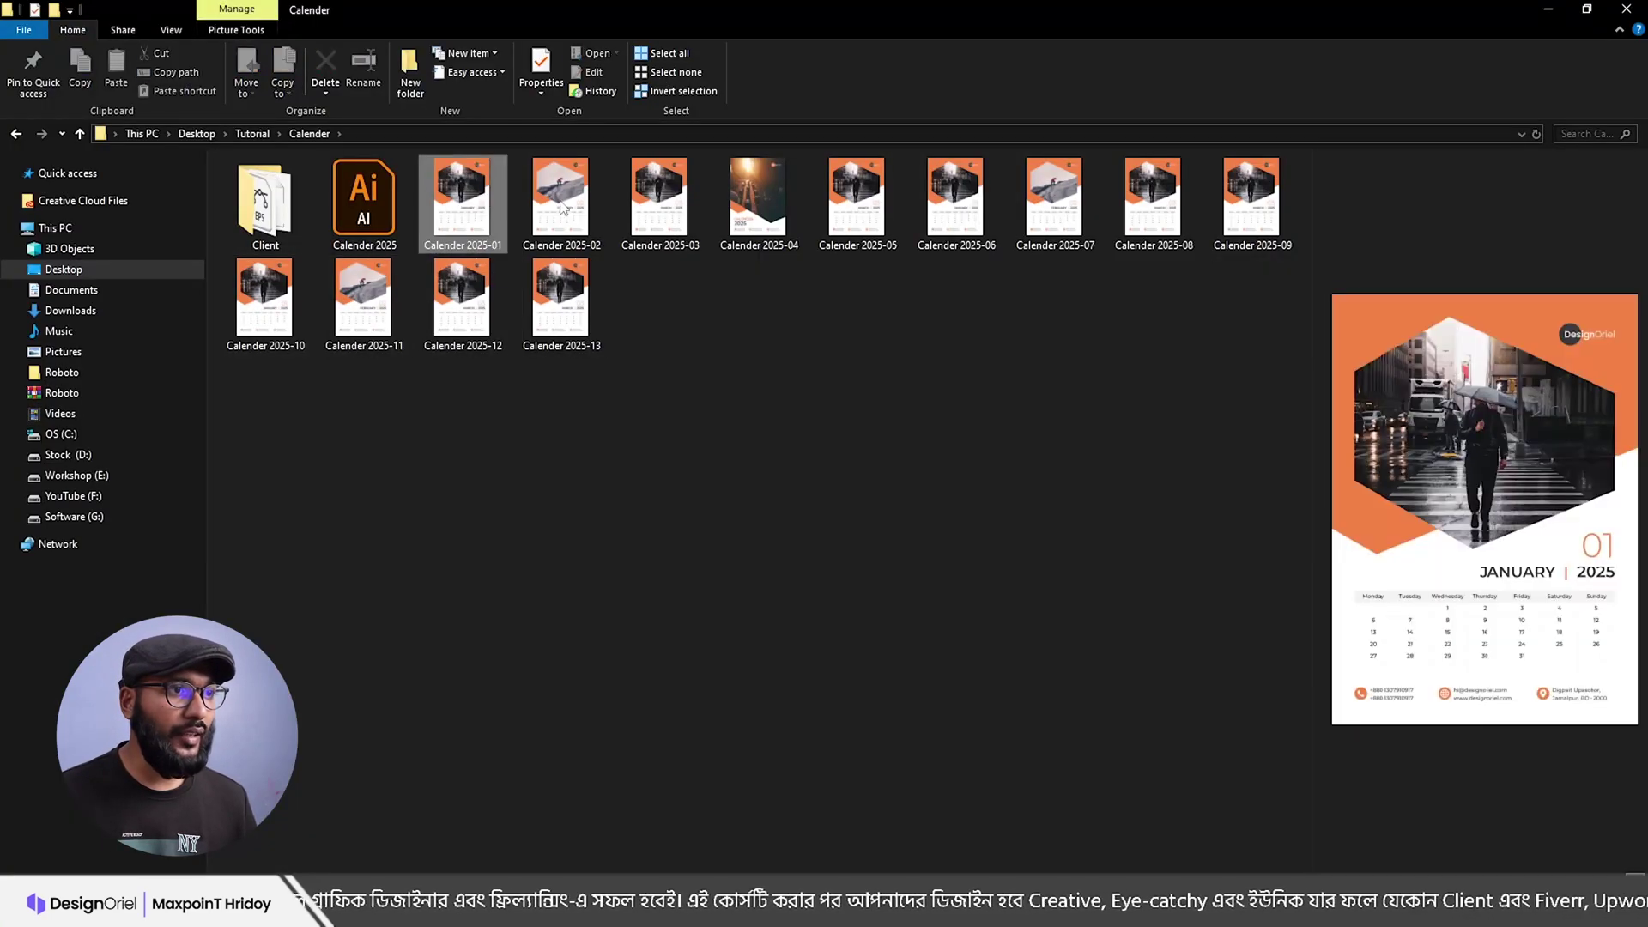
key(Right)
key(Right)
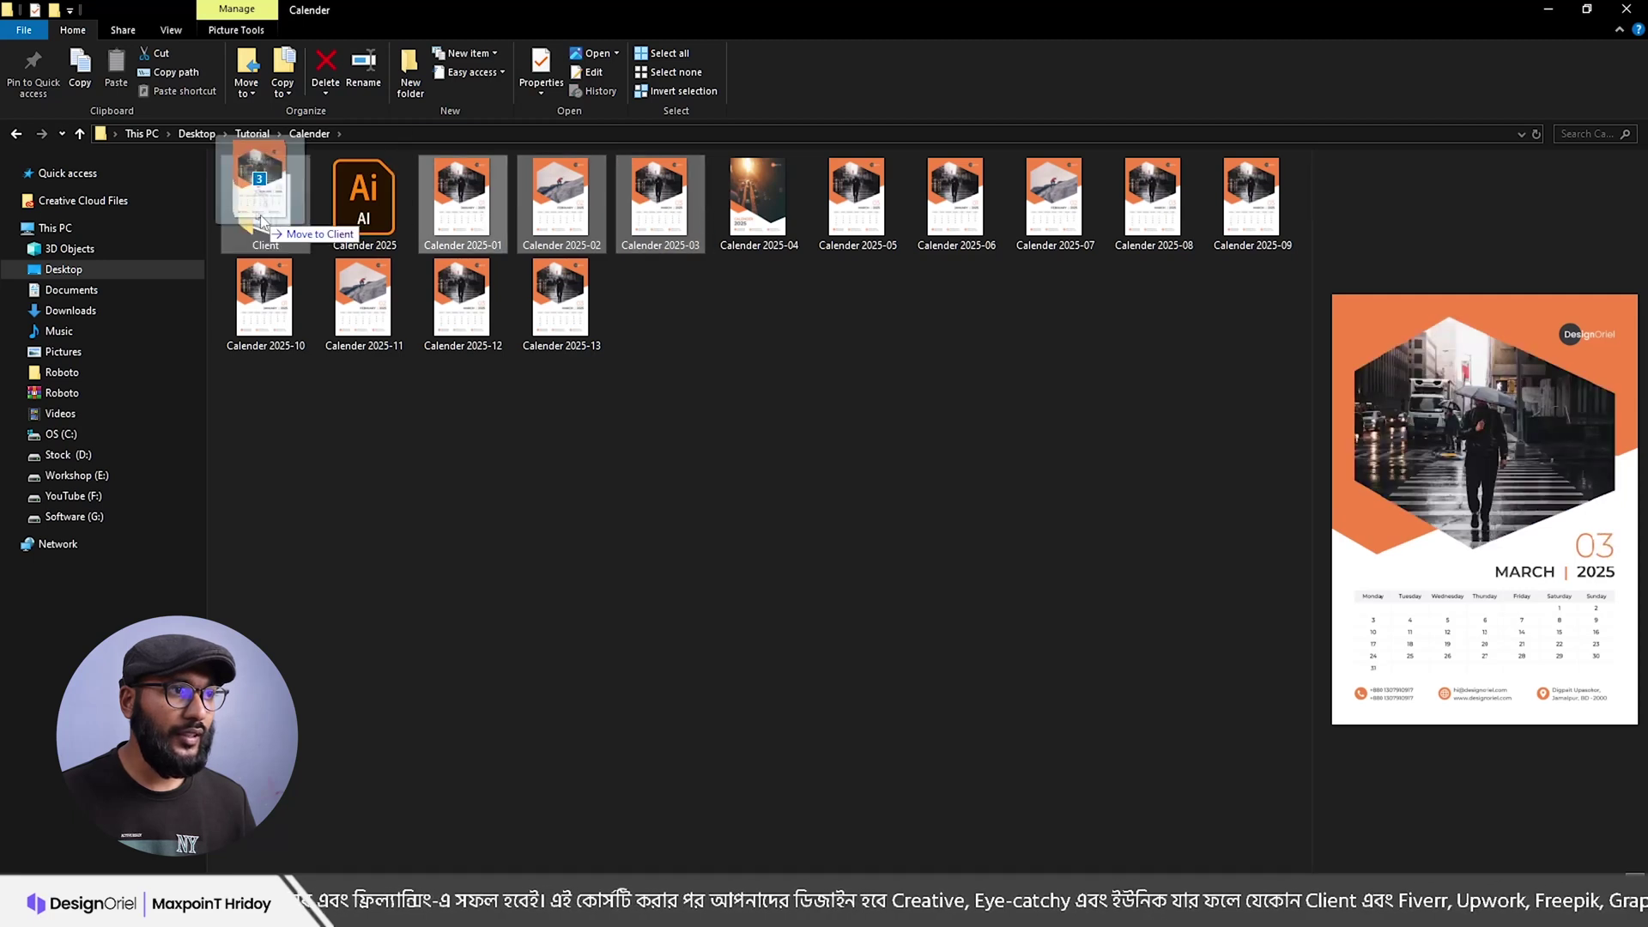
double_click(266, 206)
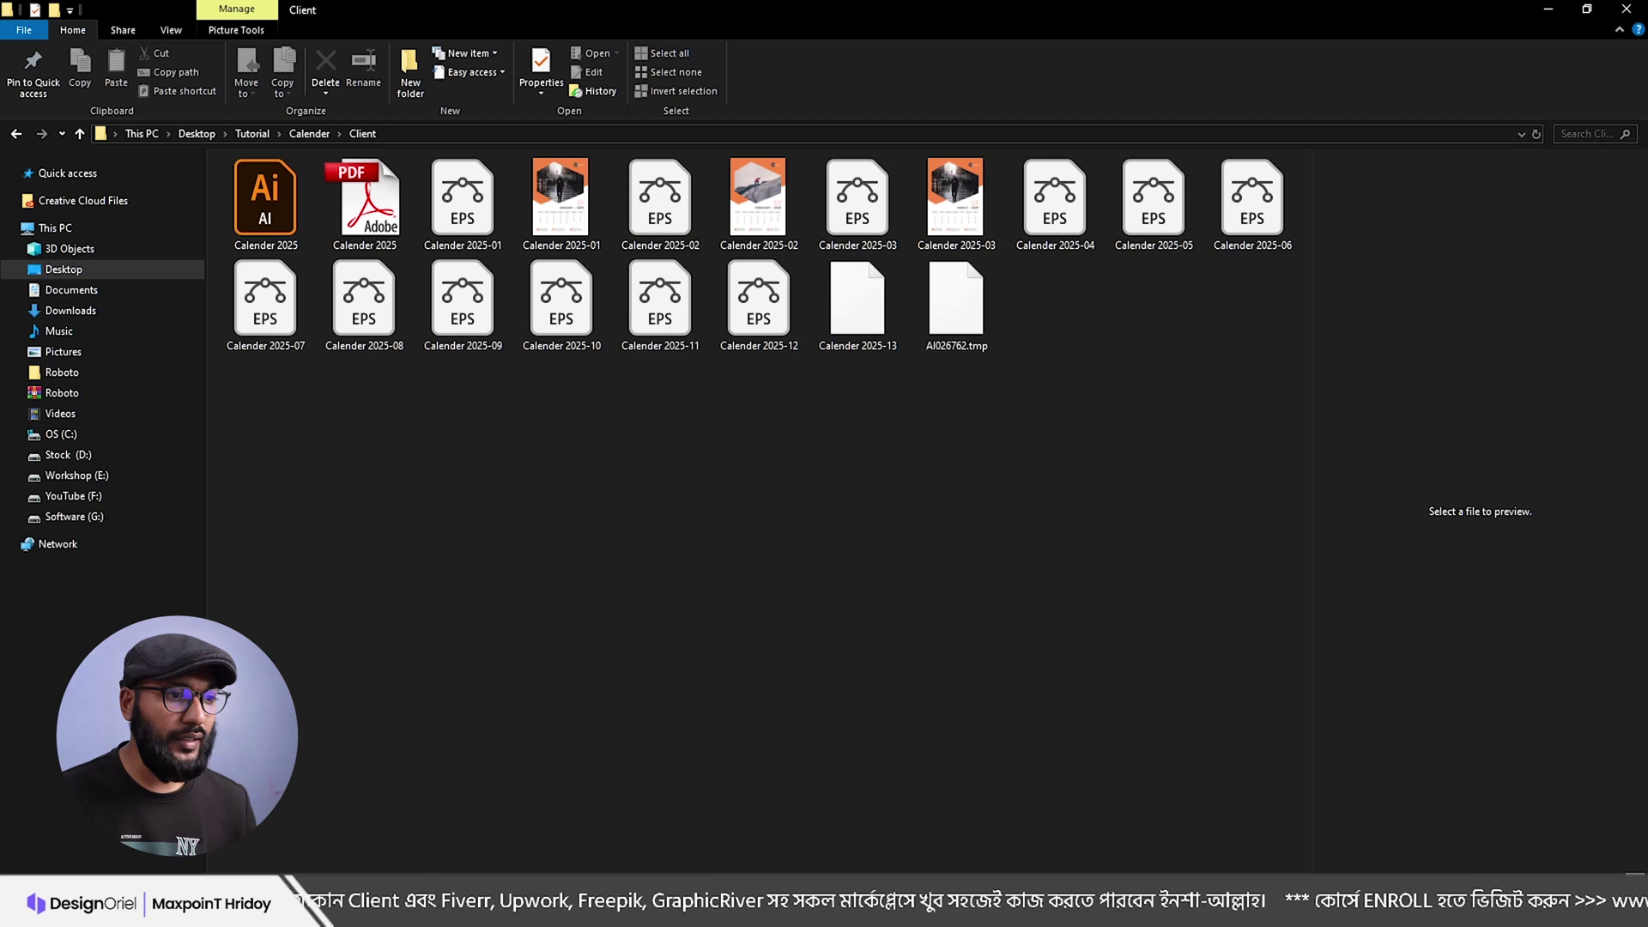
Step: Check the EPS export progress in Illustrator, then delete the EPS files Calender 2025-06 through 2025-13 from the Client folder
key(alt+Tab)
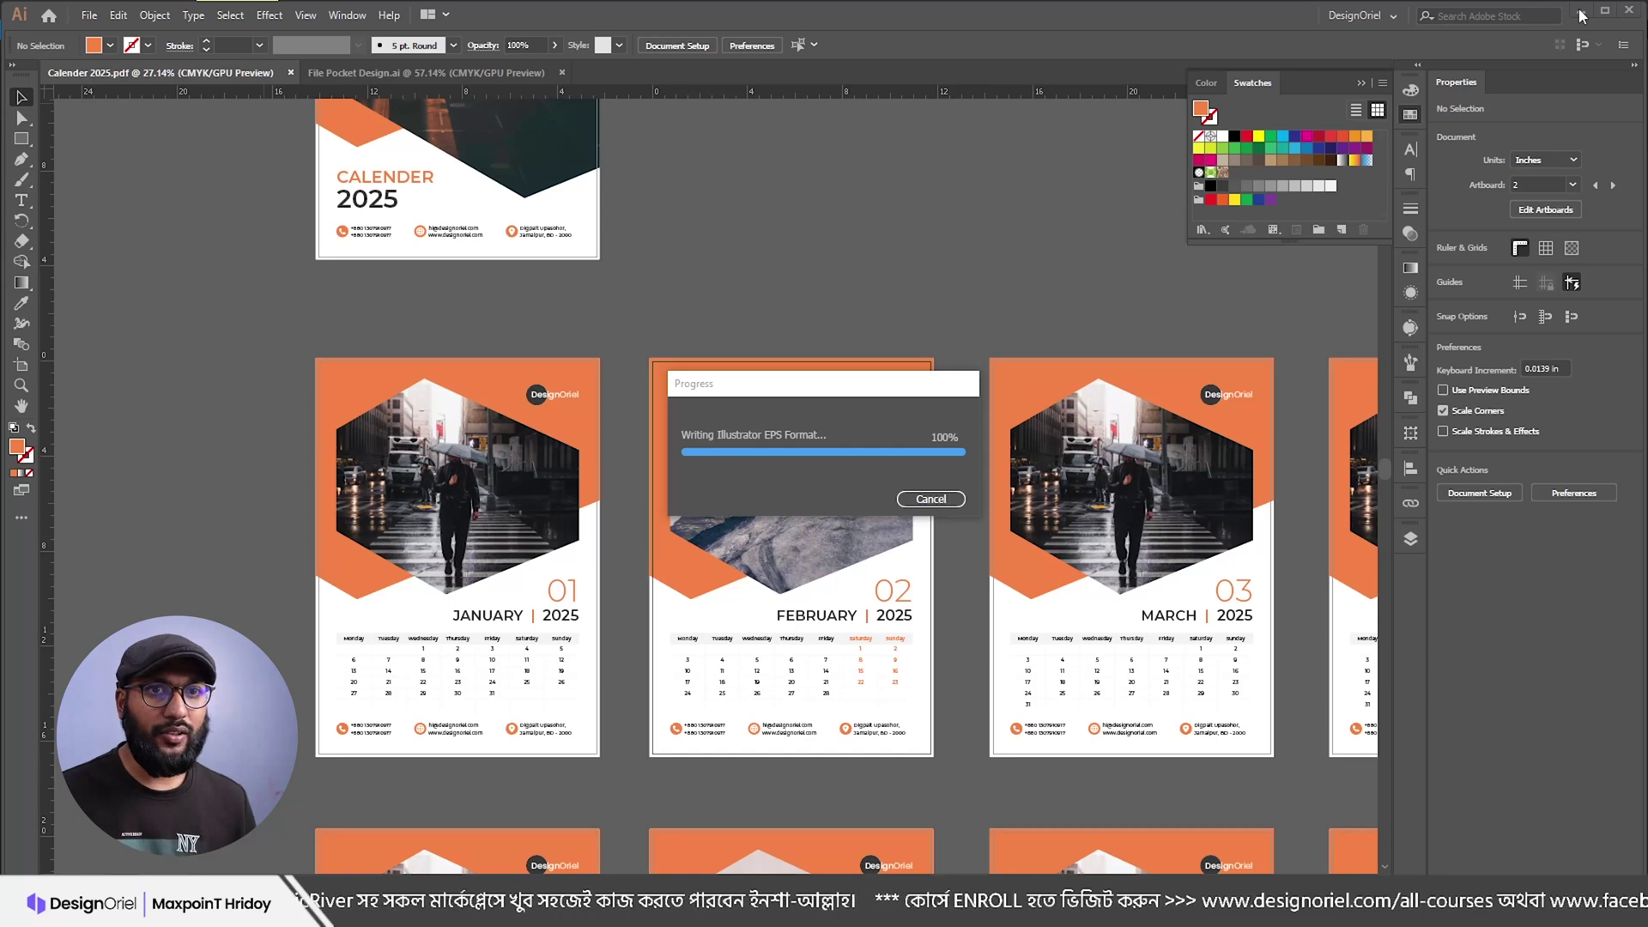
key(alt+Tab)
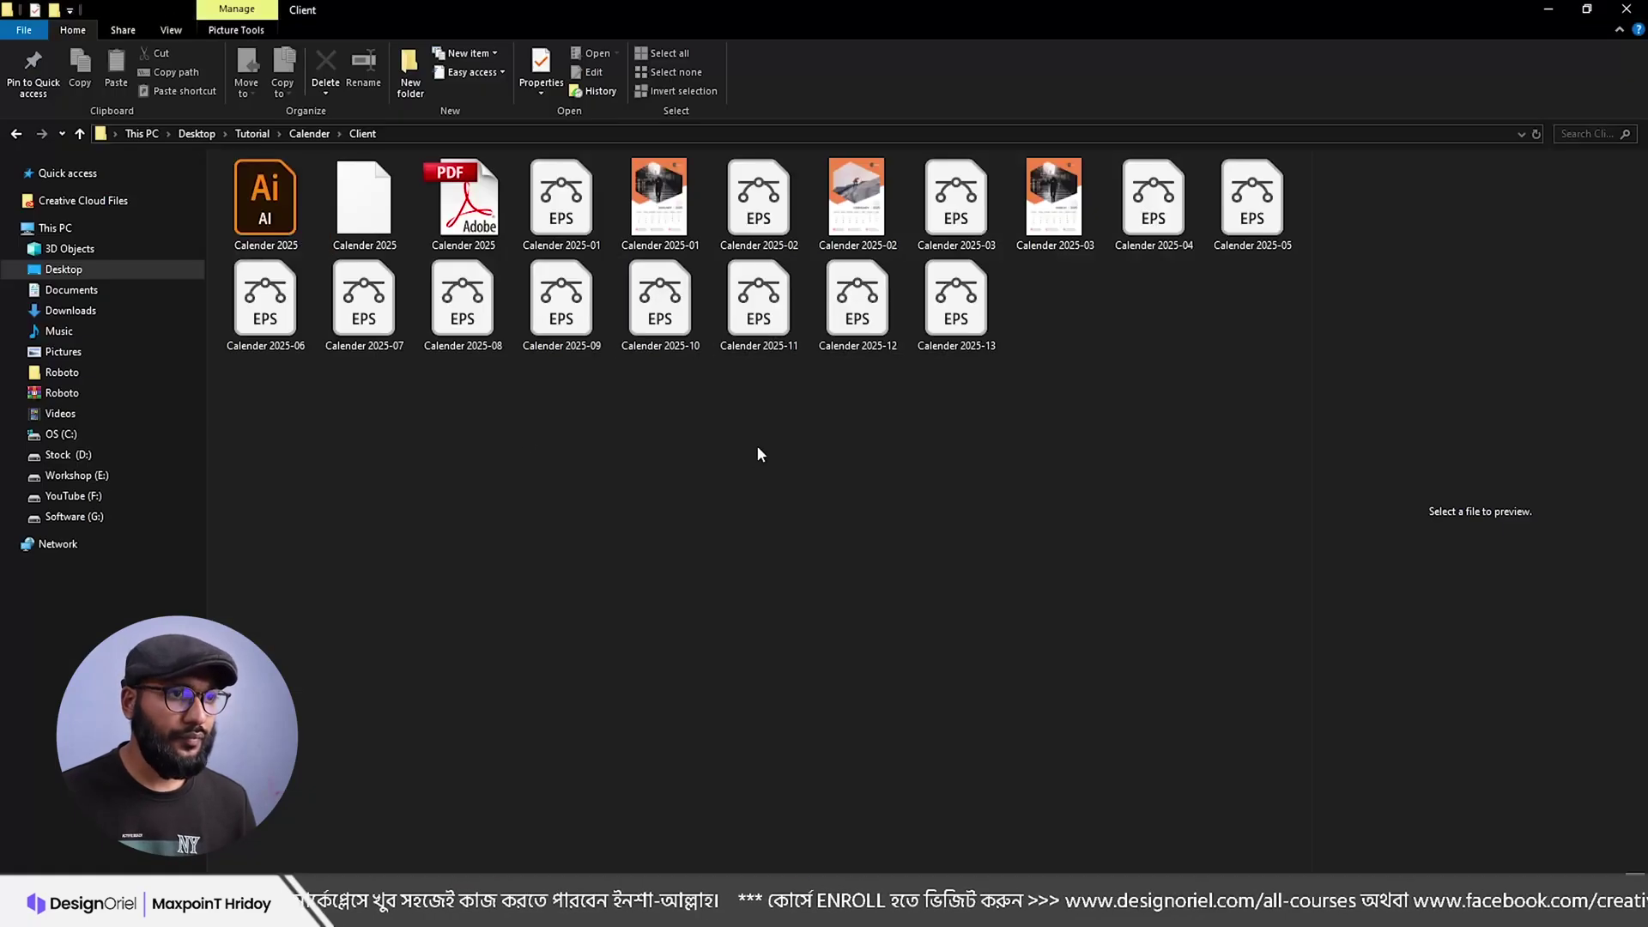
drag(1048, 292, 249, 480)
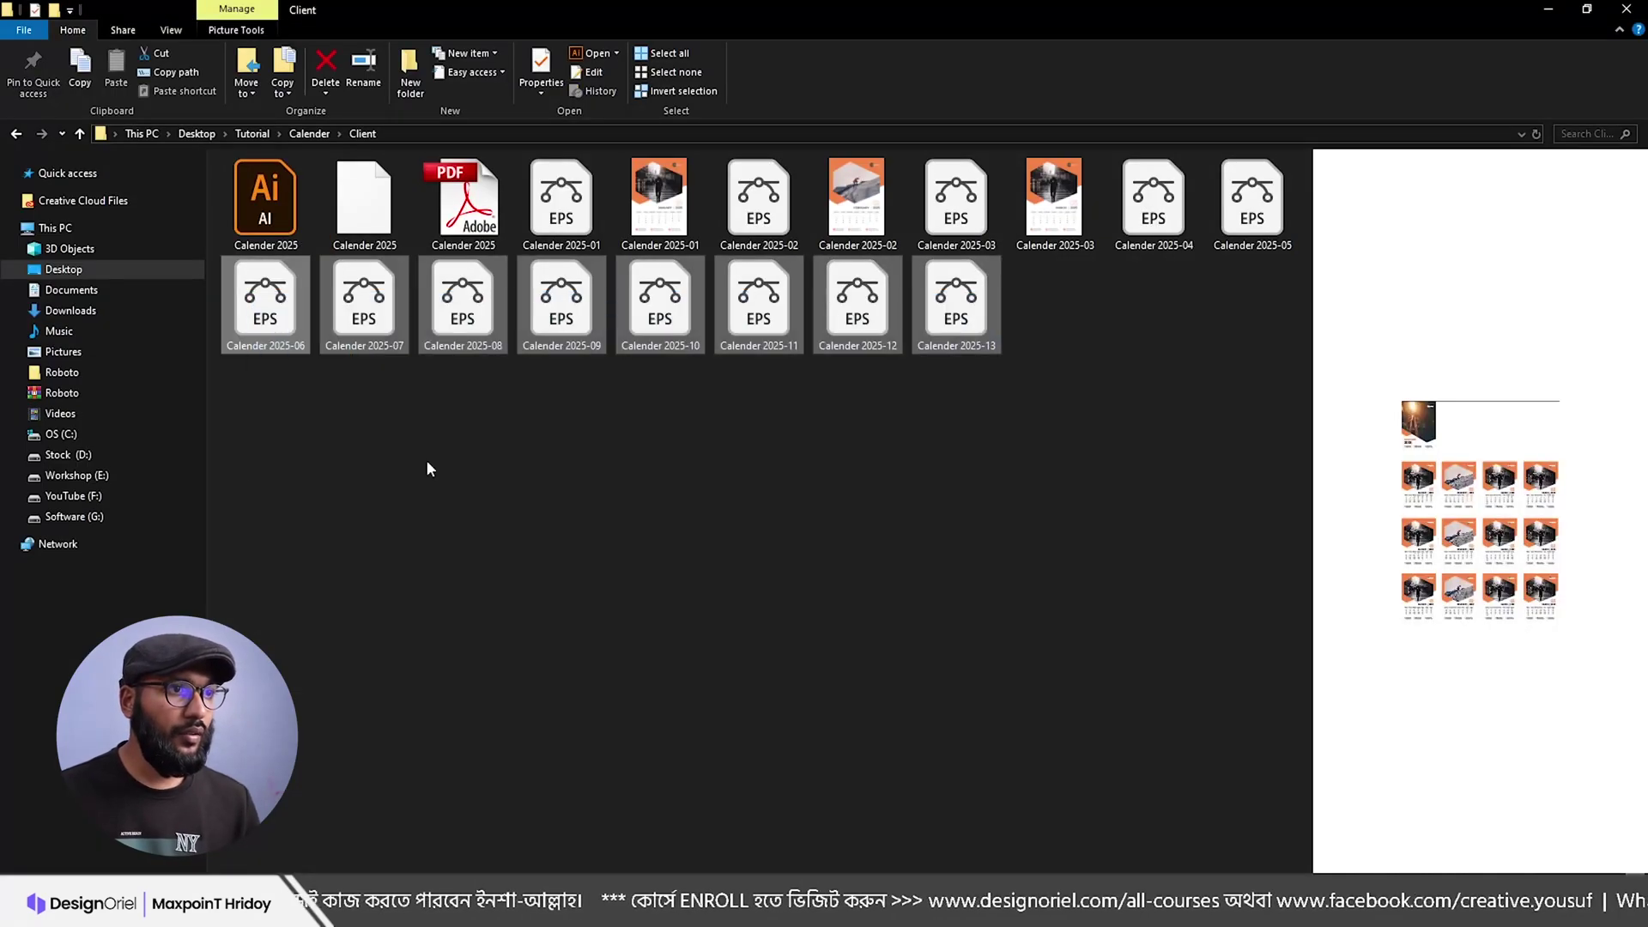
click(563, 211)
drag(1049, 300, 338, 440)
key(Delete)
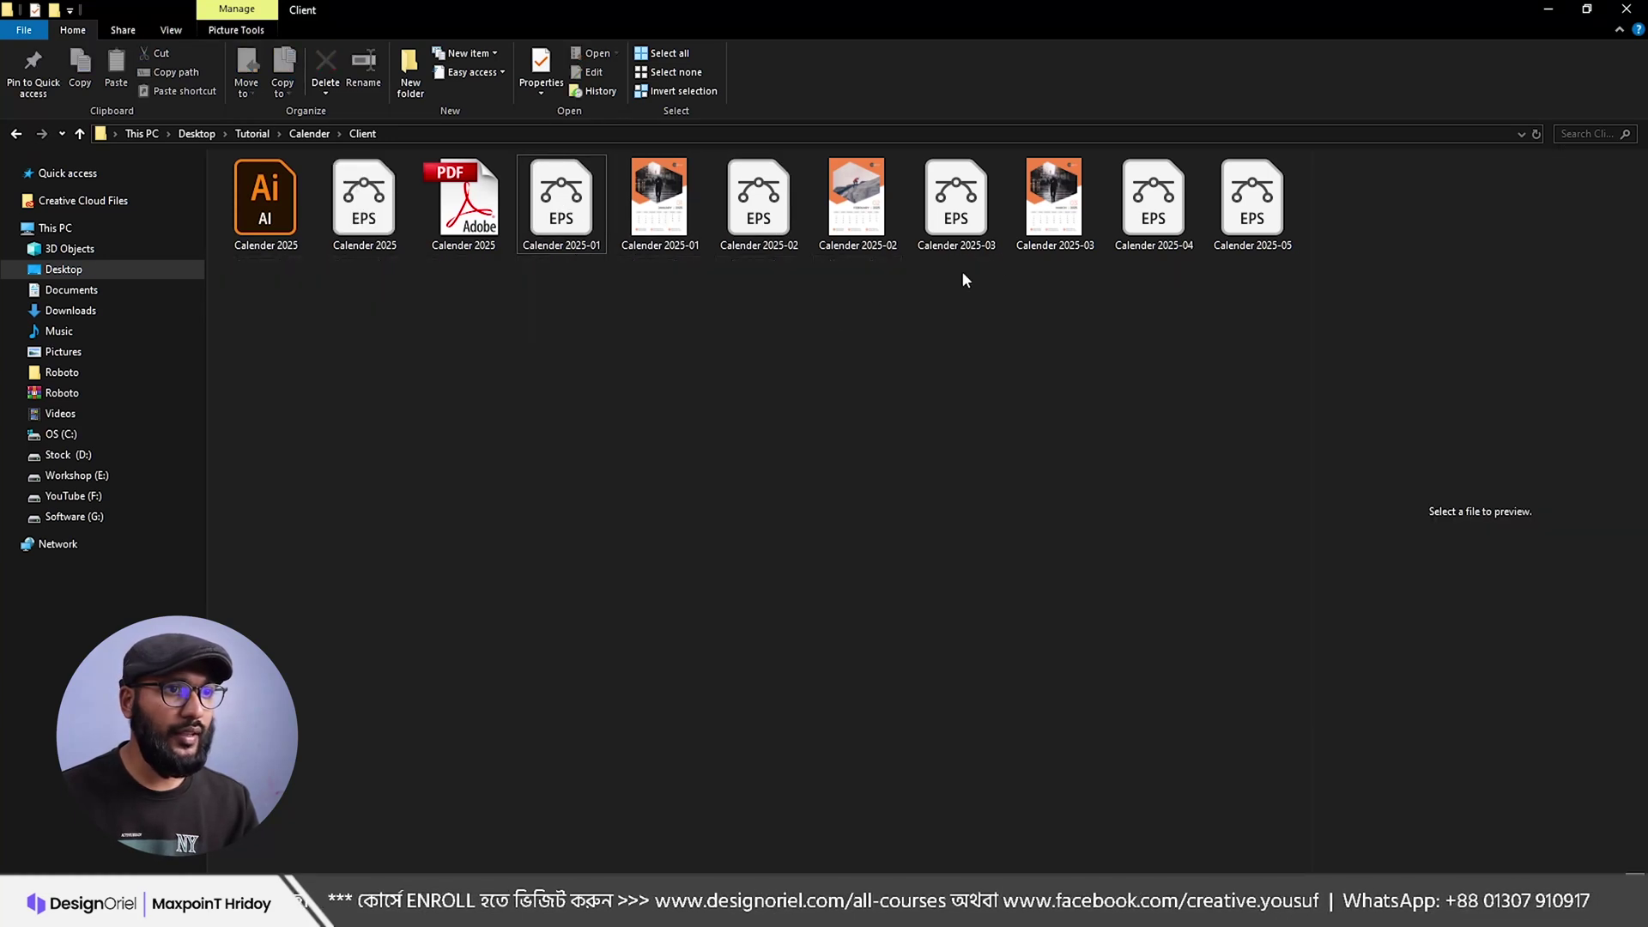
Step: Delete the EPS files Calender 2025-01 through 2025-05, keeping the combined Calender 2025 EPS and the images
click(561, 210)
click(364, 210)
click(560, 214)
ctrl+click(759, 211)
ctrl+click(956, 210)
ctrl+click(1154, 210)
ctrl+click(1244, 213)
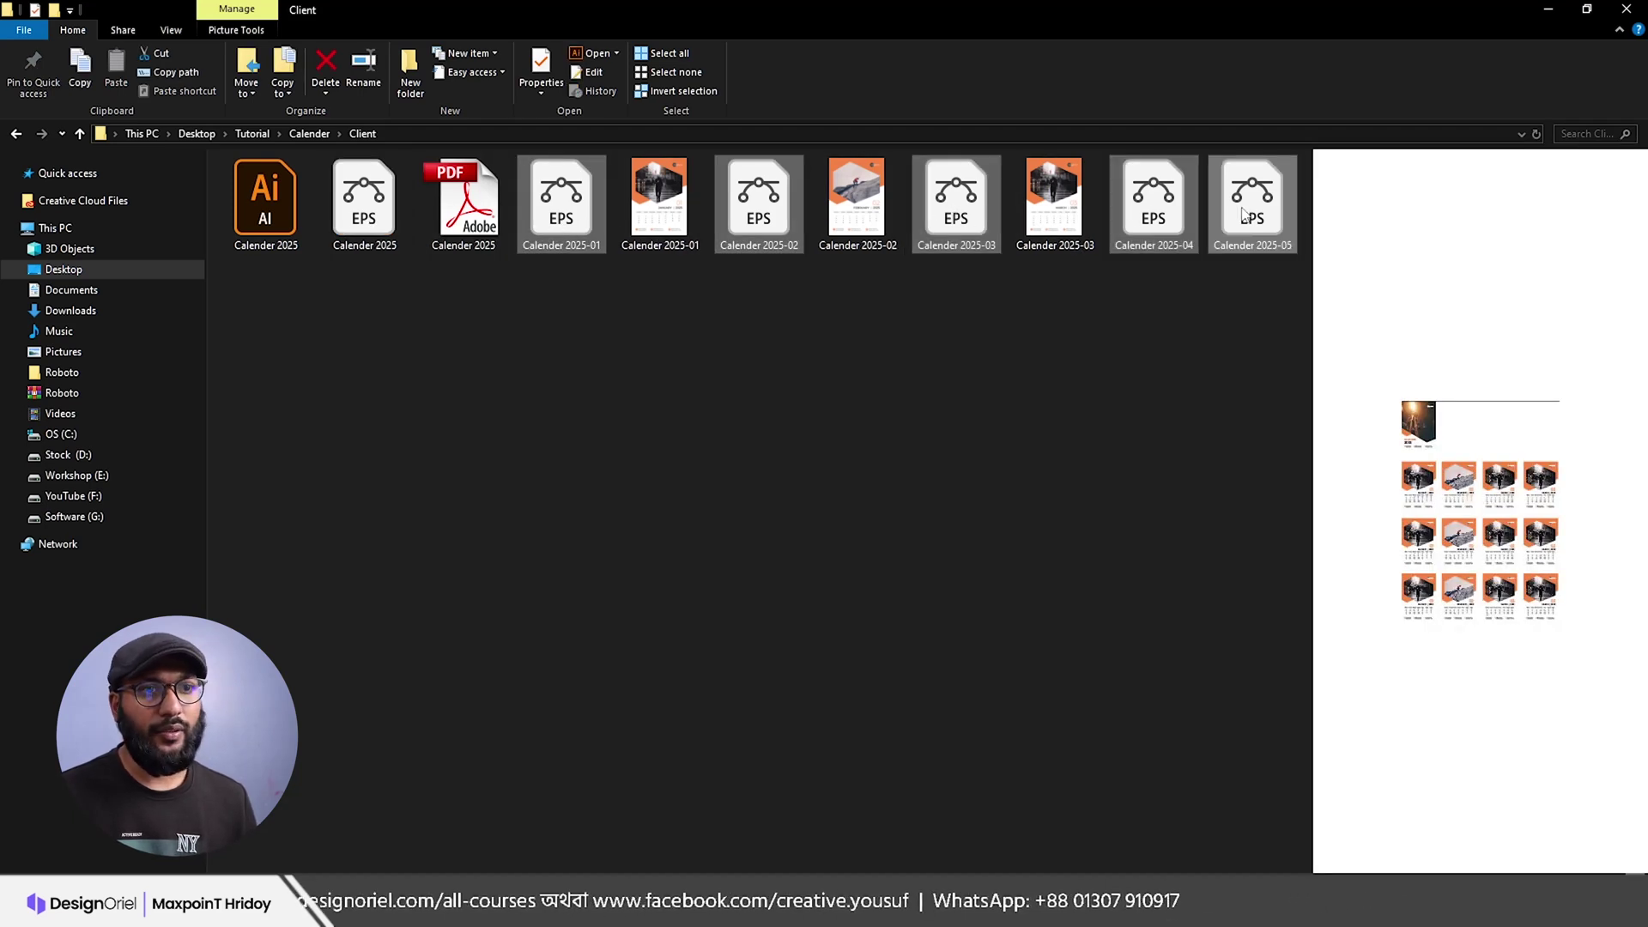
key(Delete)
Step: Close the calendar document in Illustrator and reopen the Calender 2025 EPS from the Client folder to check it
drag(365, 203, 640, 923)
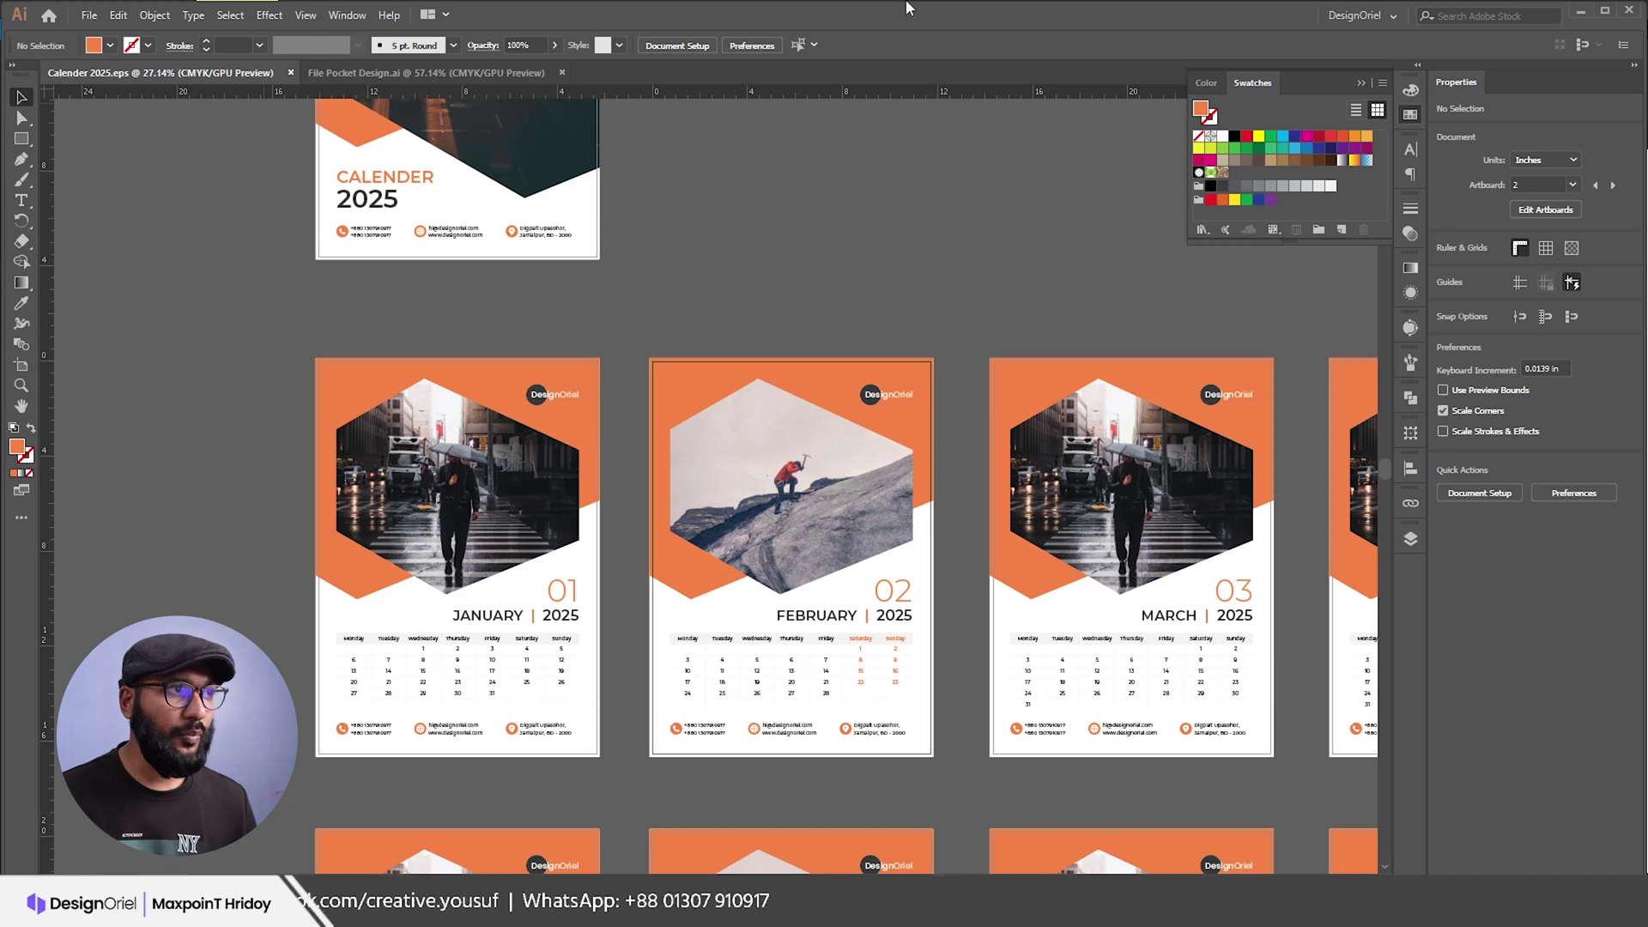
click(290, 72)
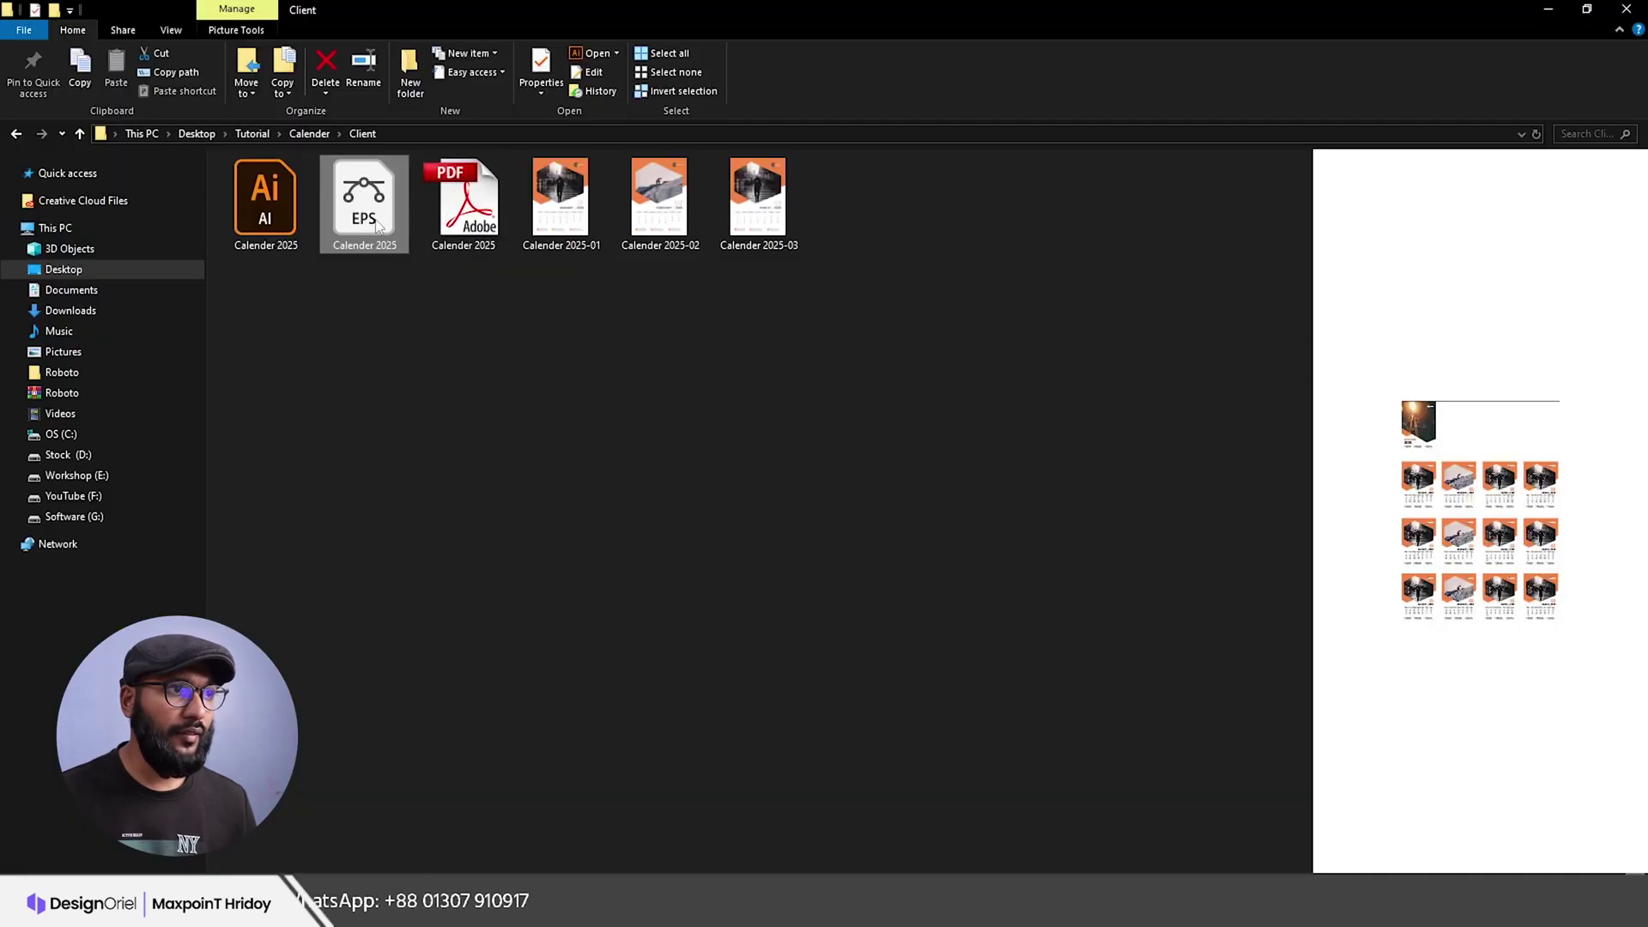
drag(364, 202, 633, 854)
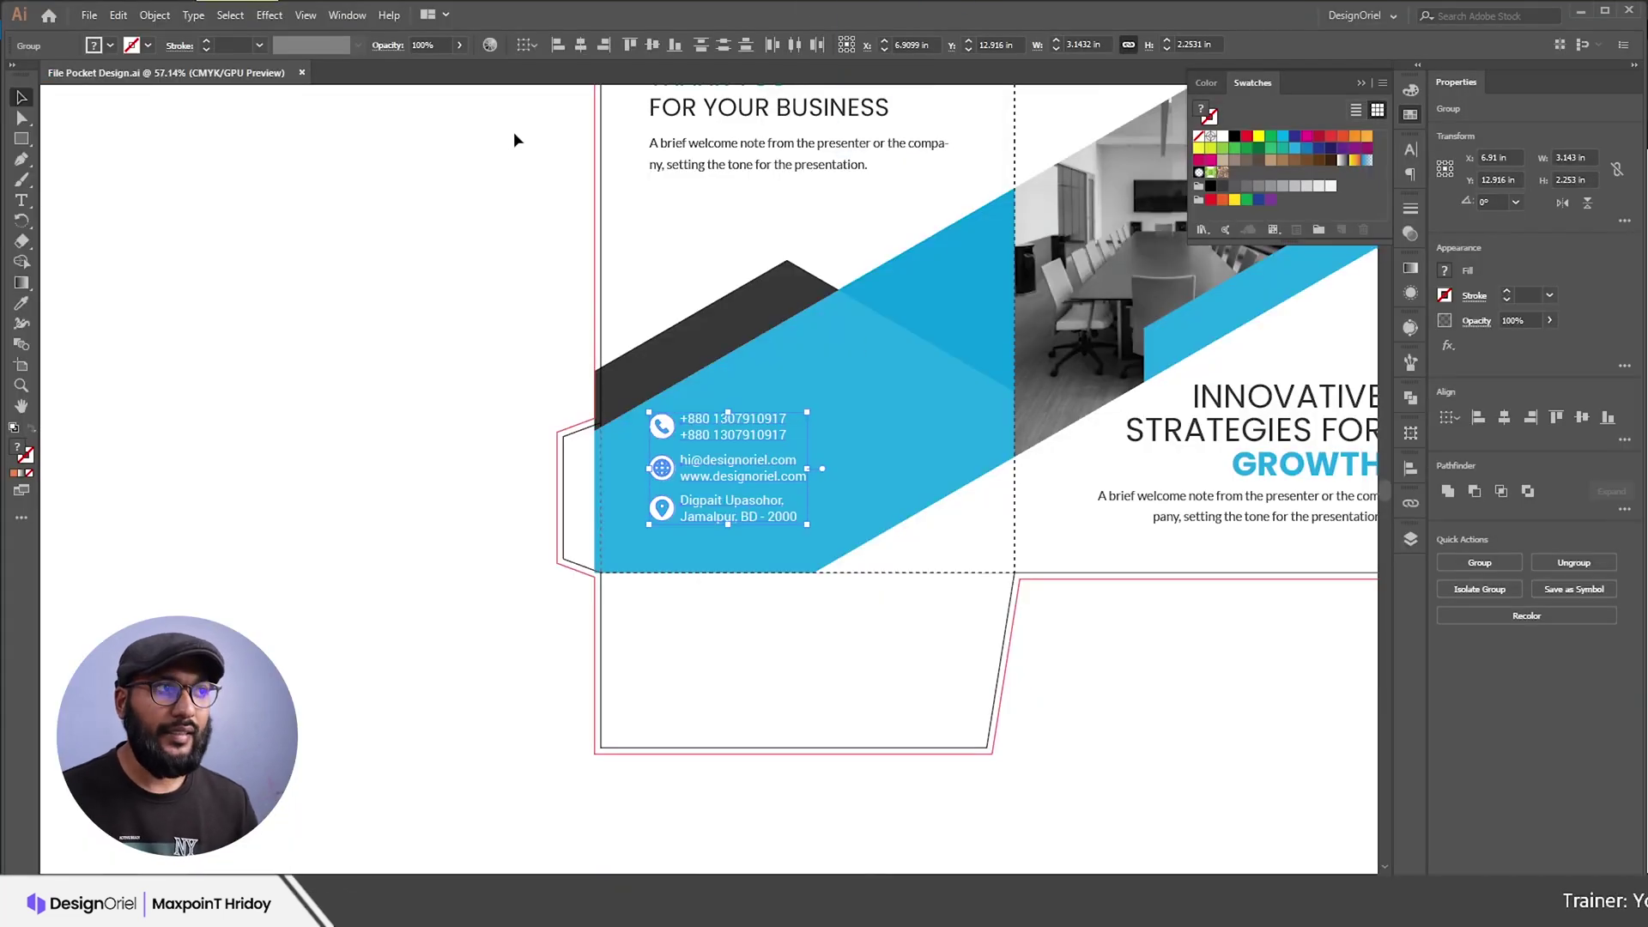
scroll(460, 166, down, 2)
scroll(450, 287, up, 3)
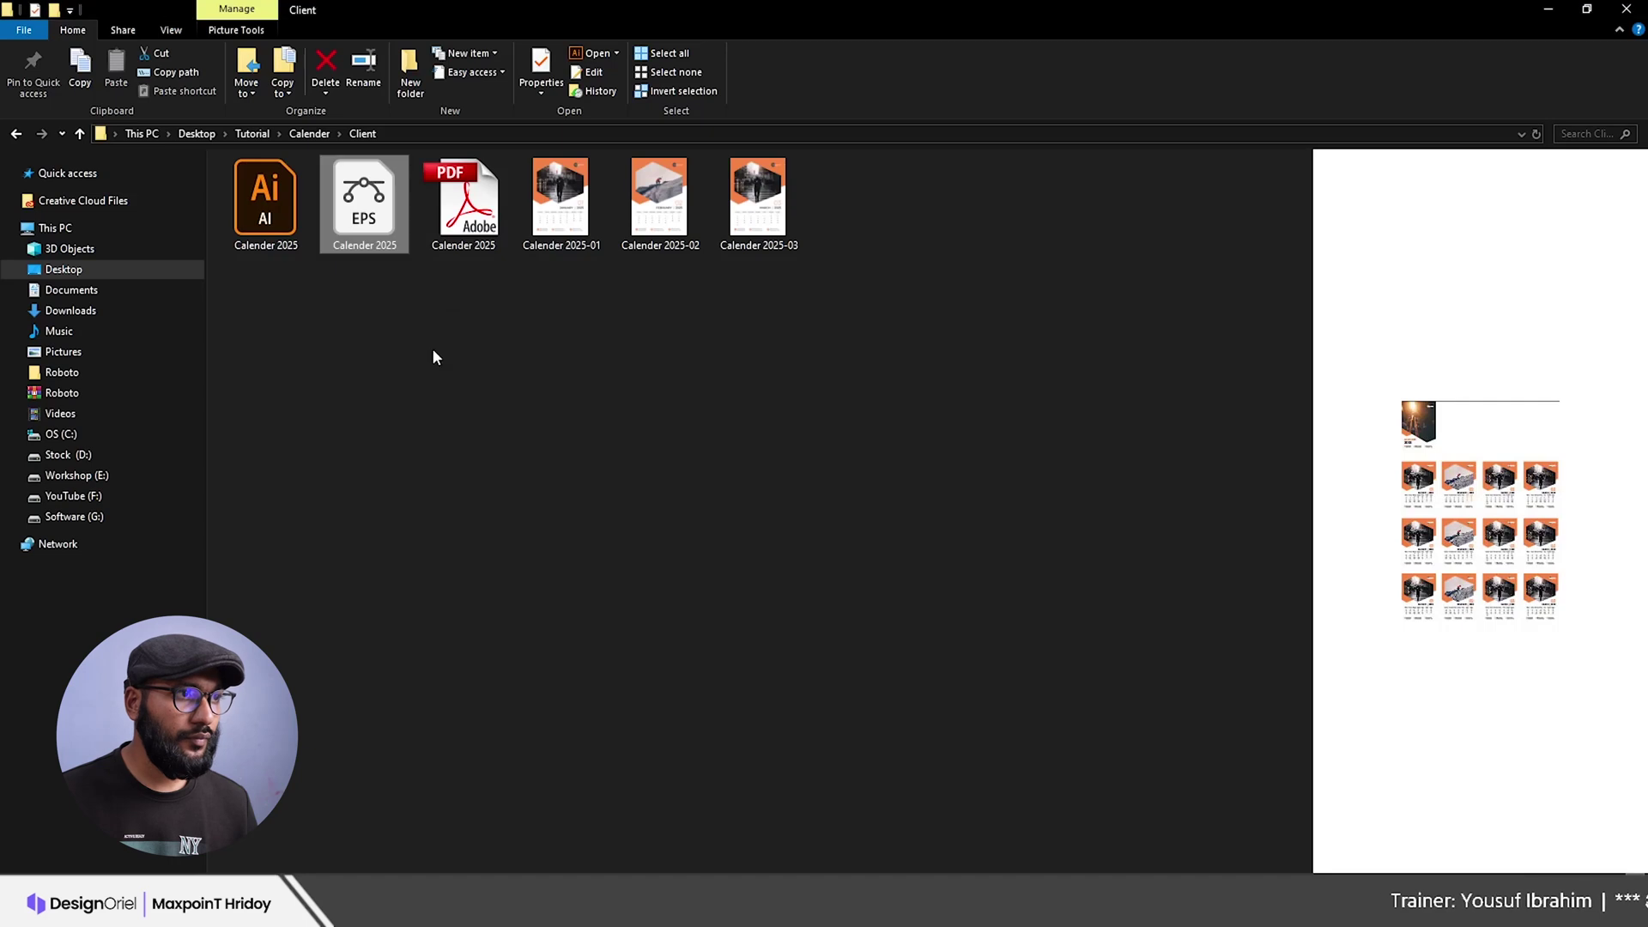
click(433, 357)
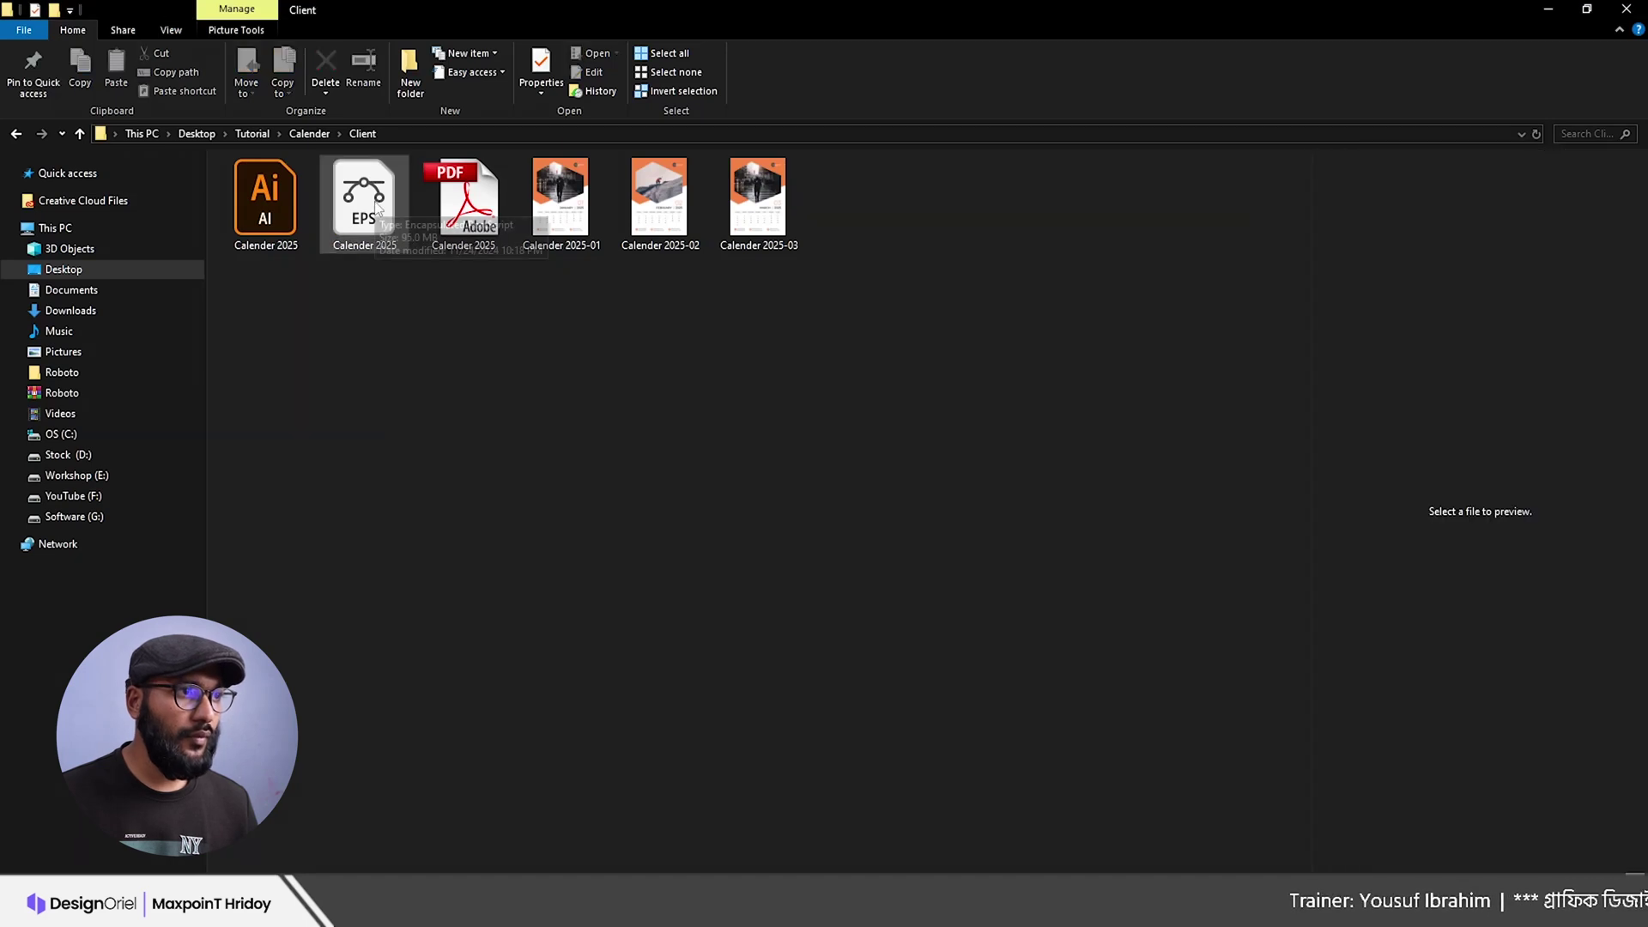
click(378, 209)
drag(378, 210, 717, 38)
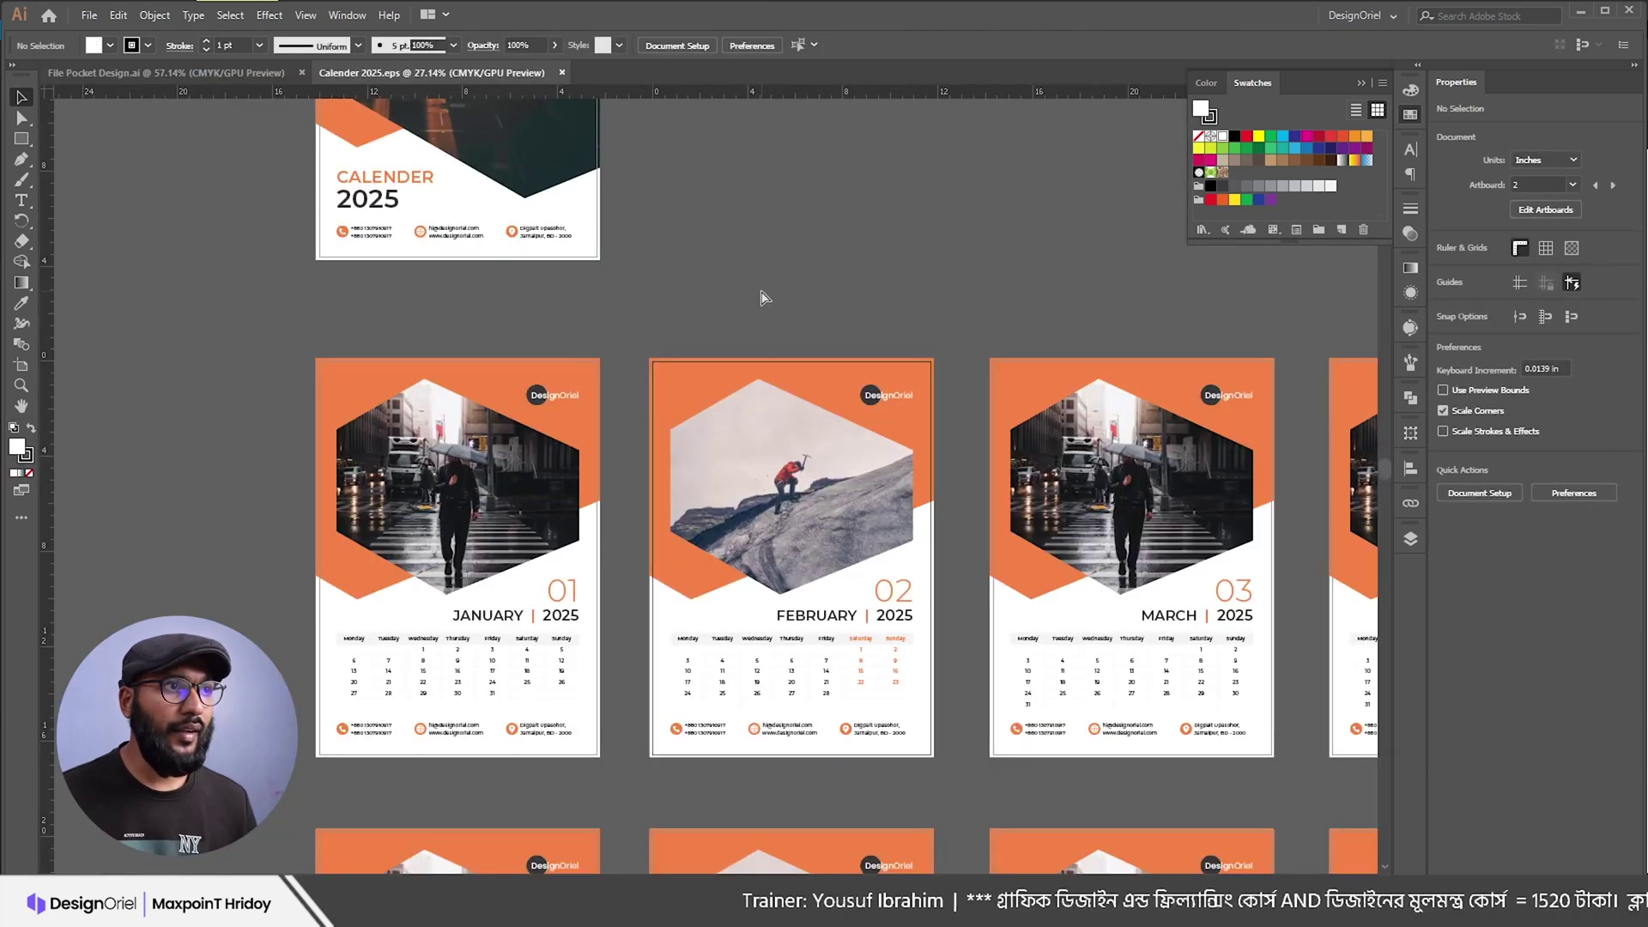
Step: Close the documents open in Illustrator, minimize the program and return to the Client folder in File Explorer
key(ctrl+w)
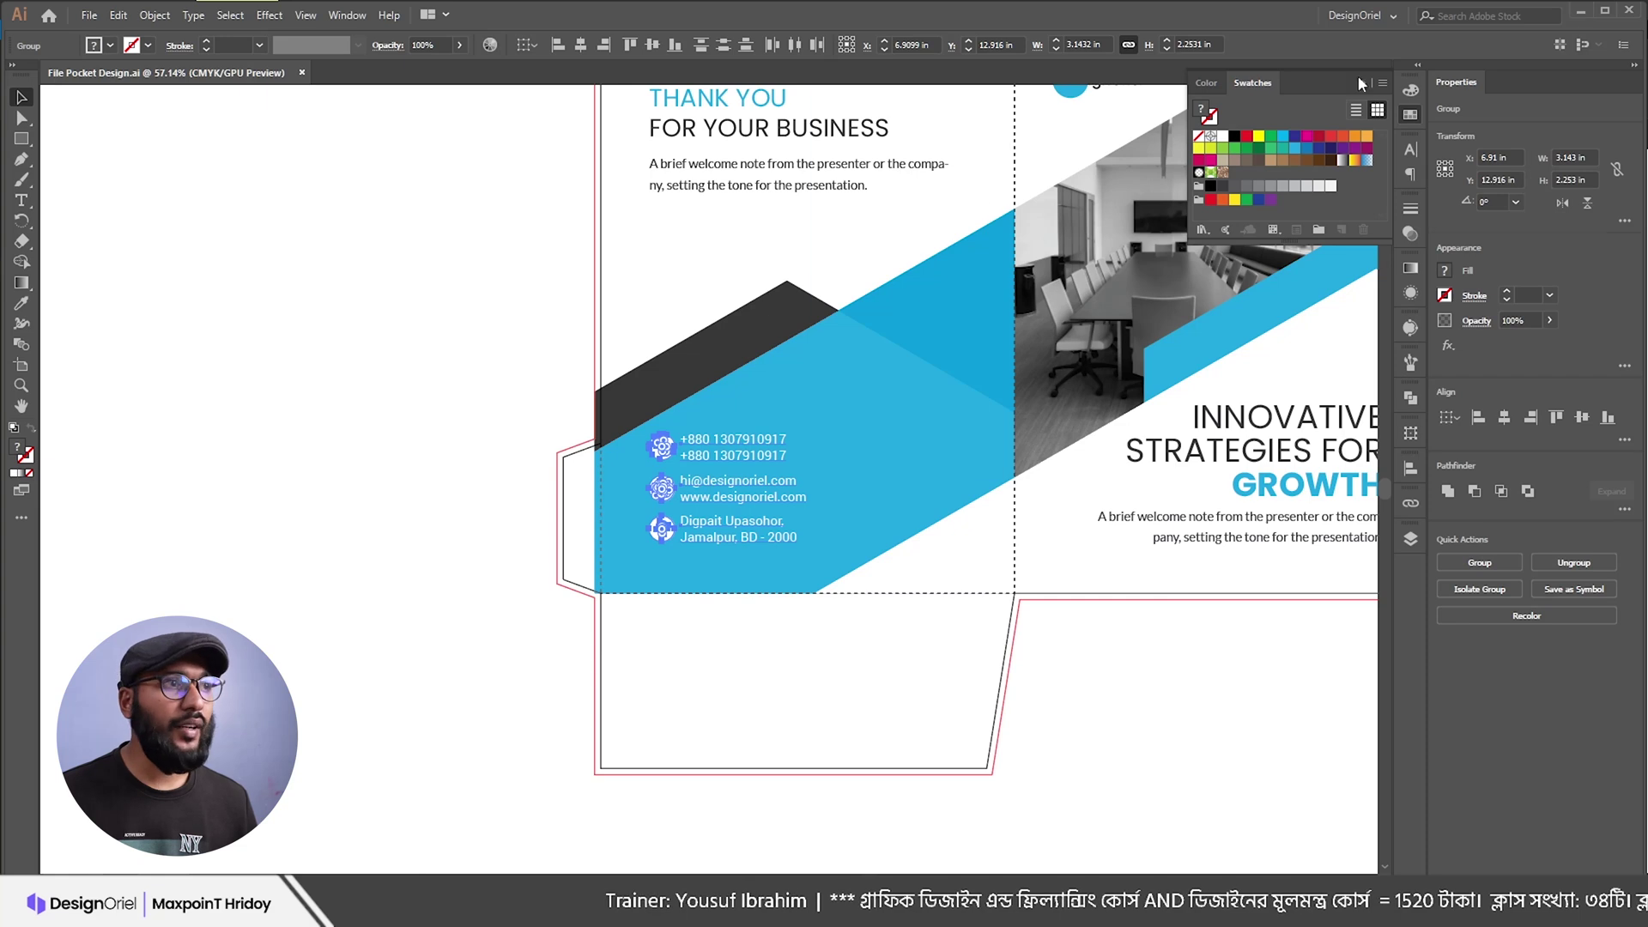
key(ctrl+w)
click(1581, 11)
click(669, 395)
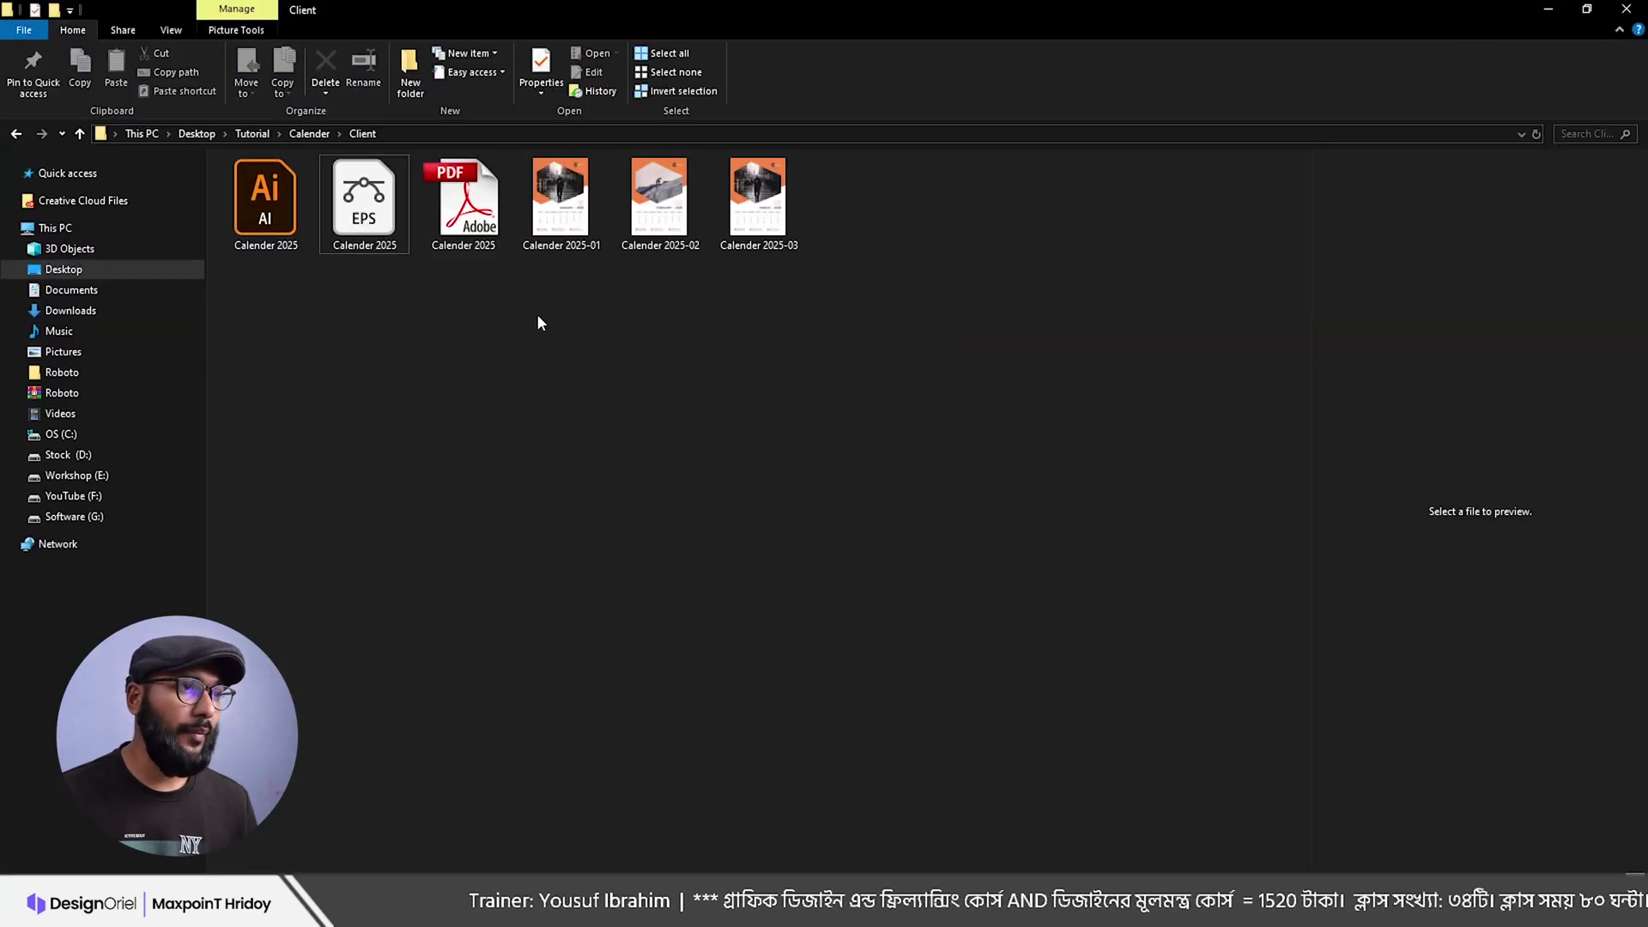